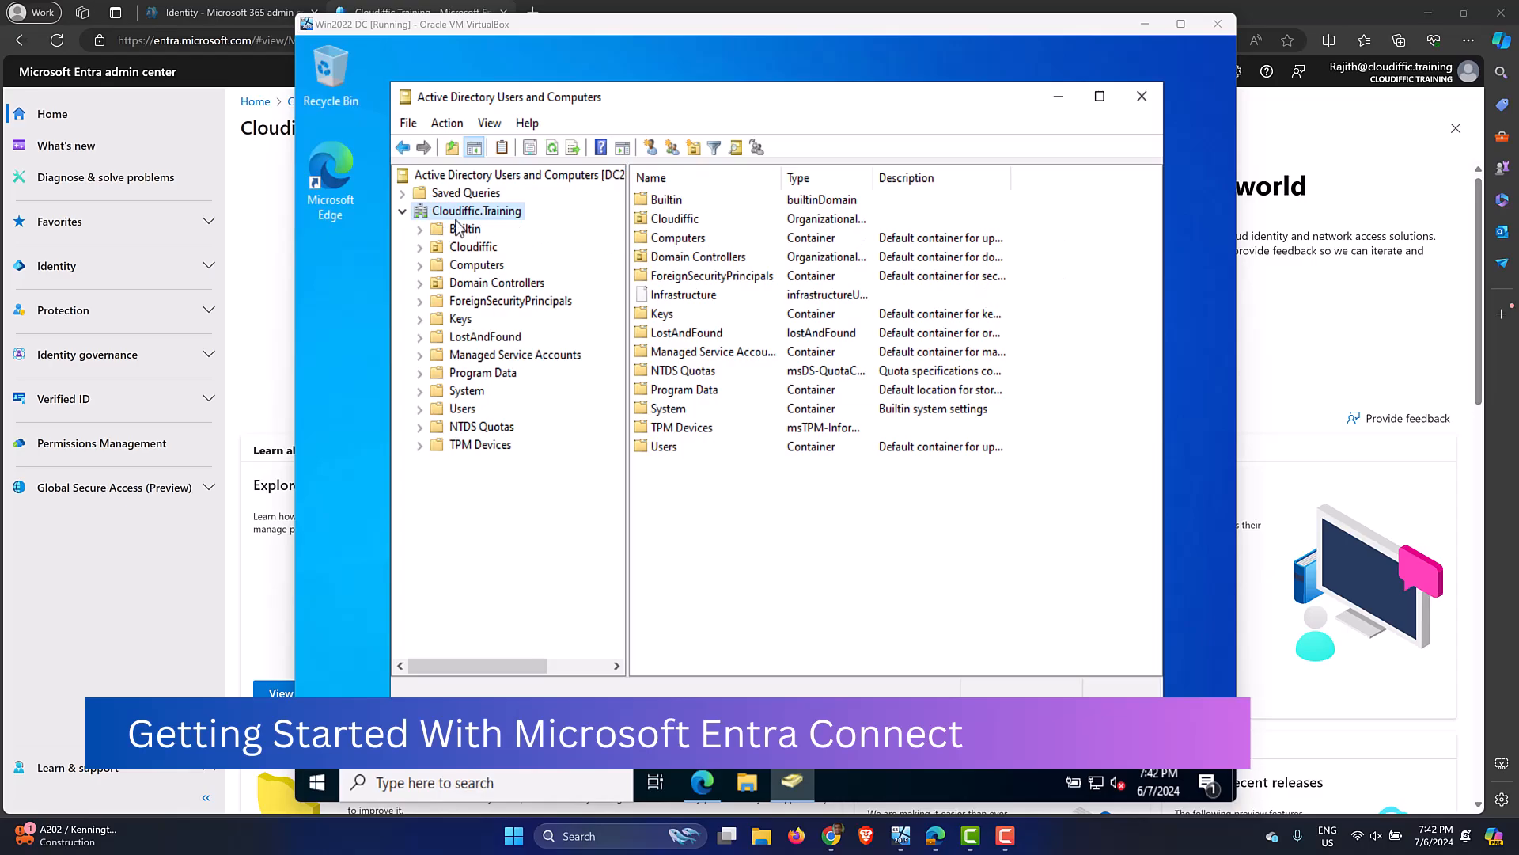
Refresh the Cloudiffic.Training domain and widen the console's tree pane.
right_click(485, 212)
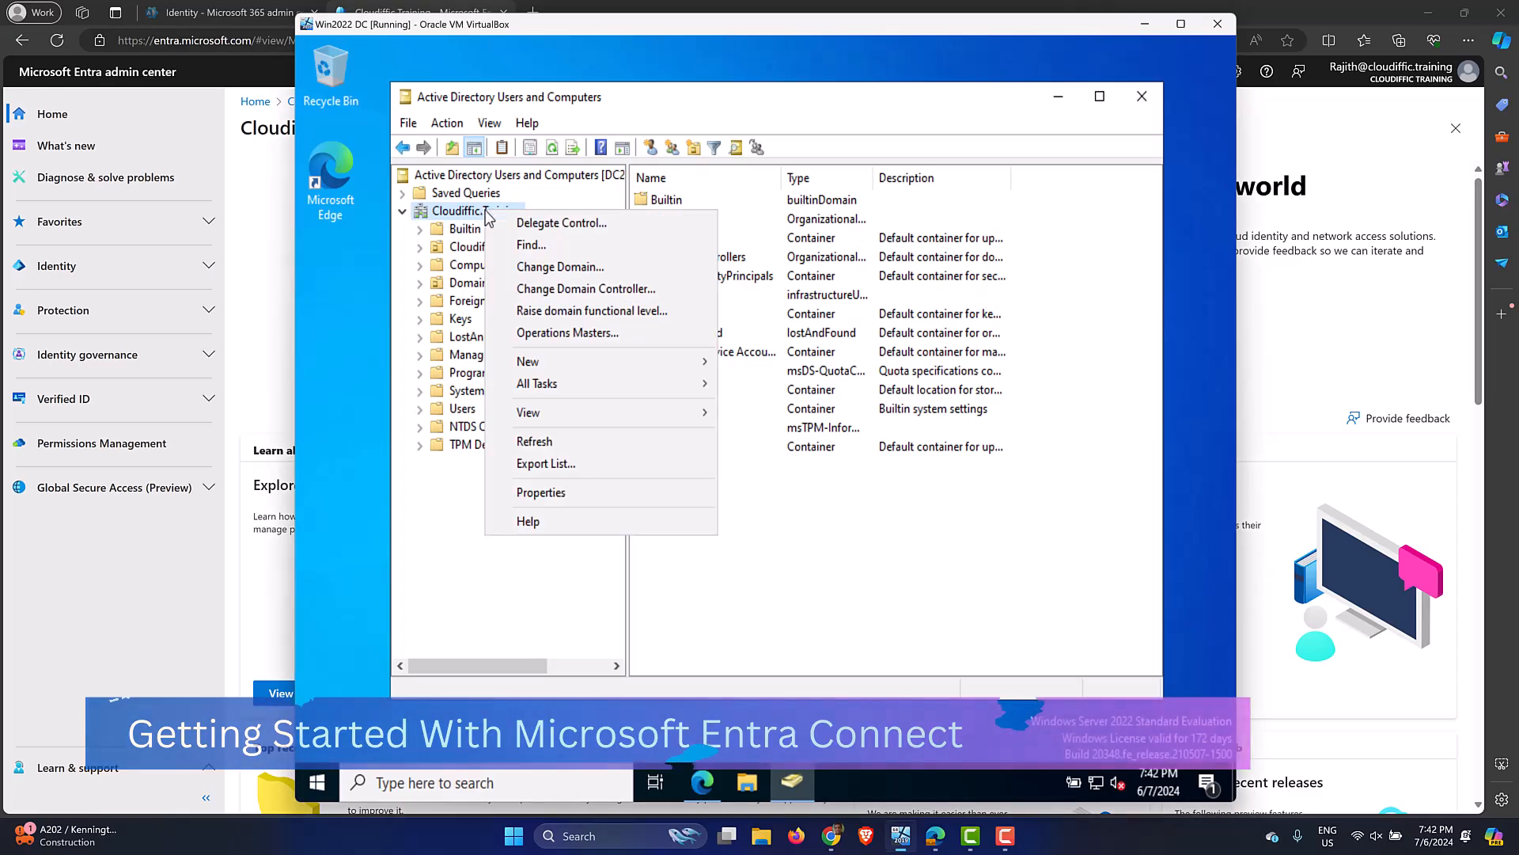
left_click(560, 443)
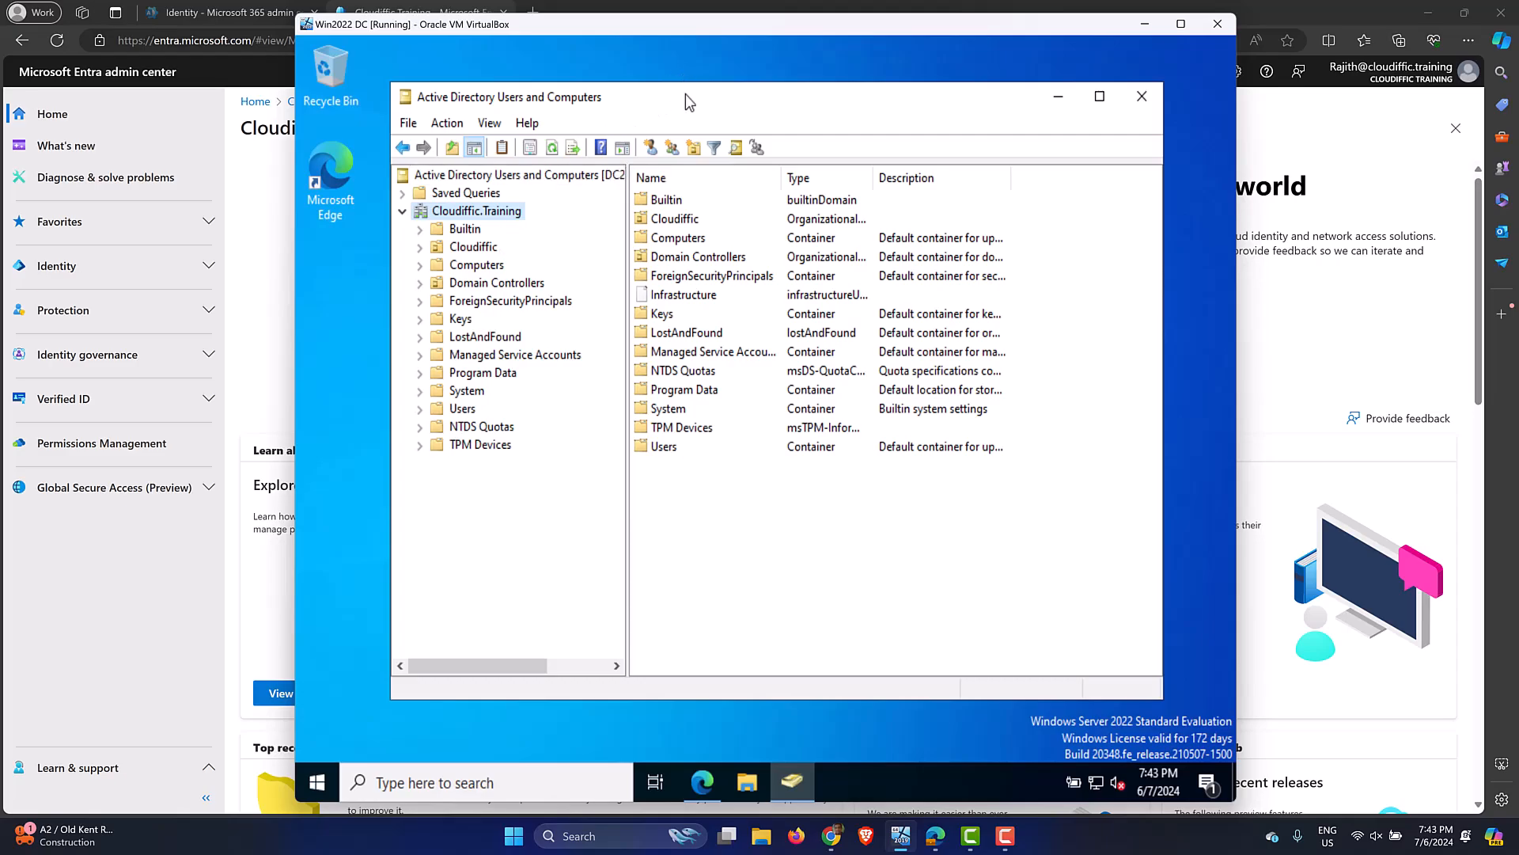
left_click_drag(685, 93, 671, 86)
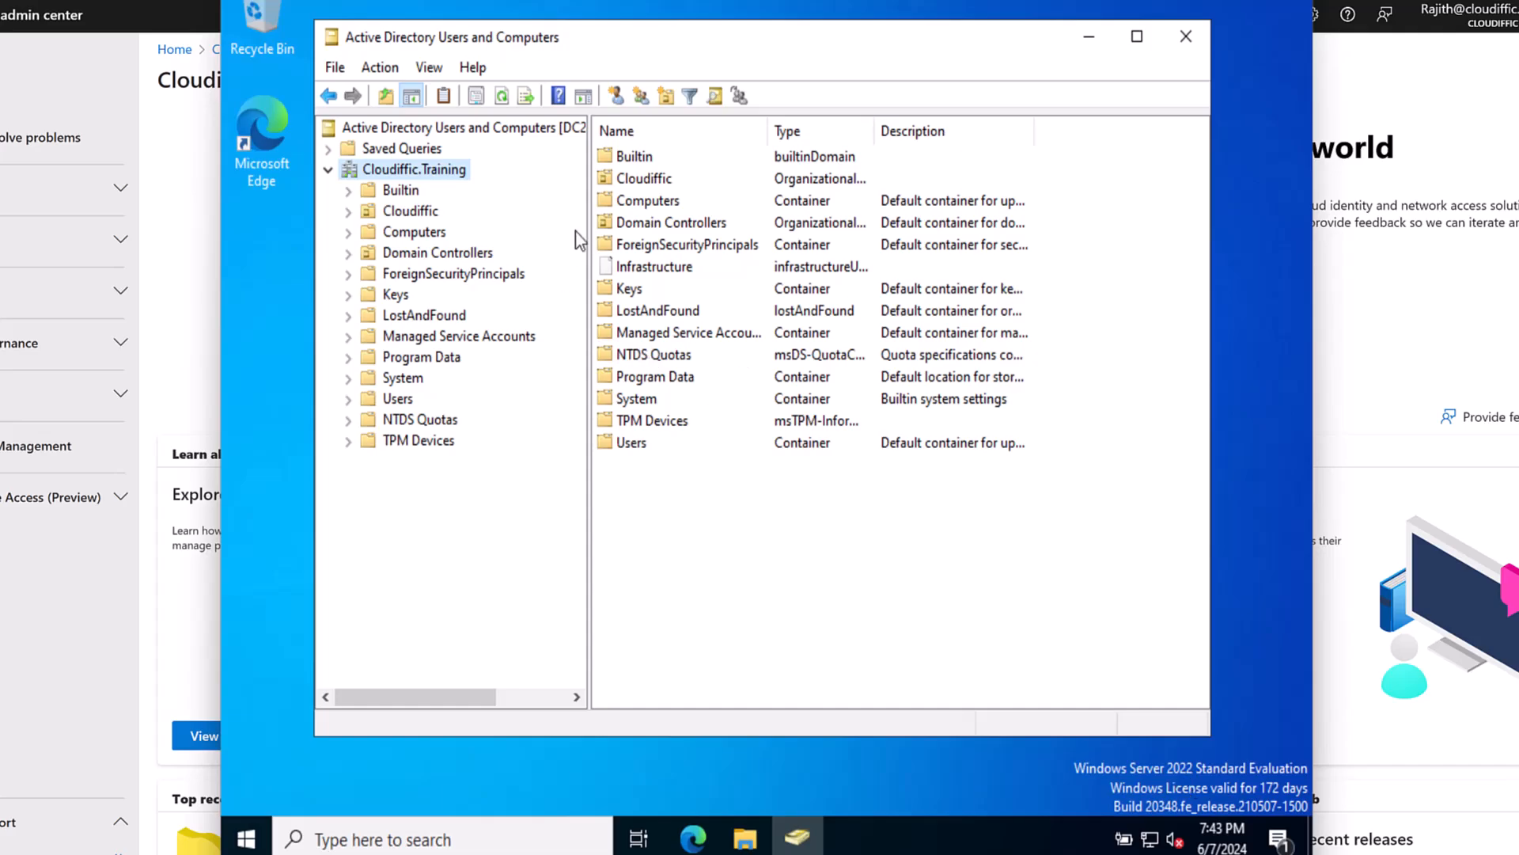
left_click_drag(589, 215, 607, 215)
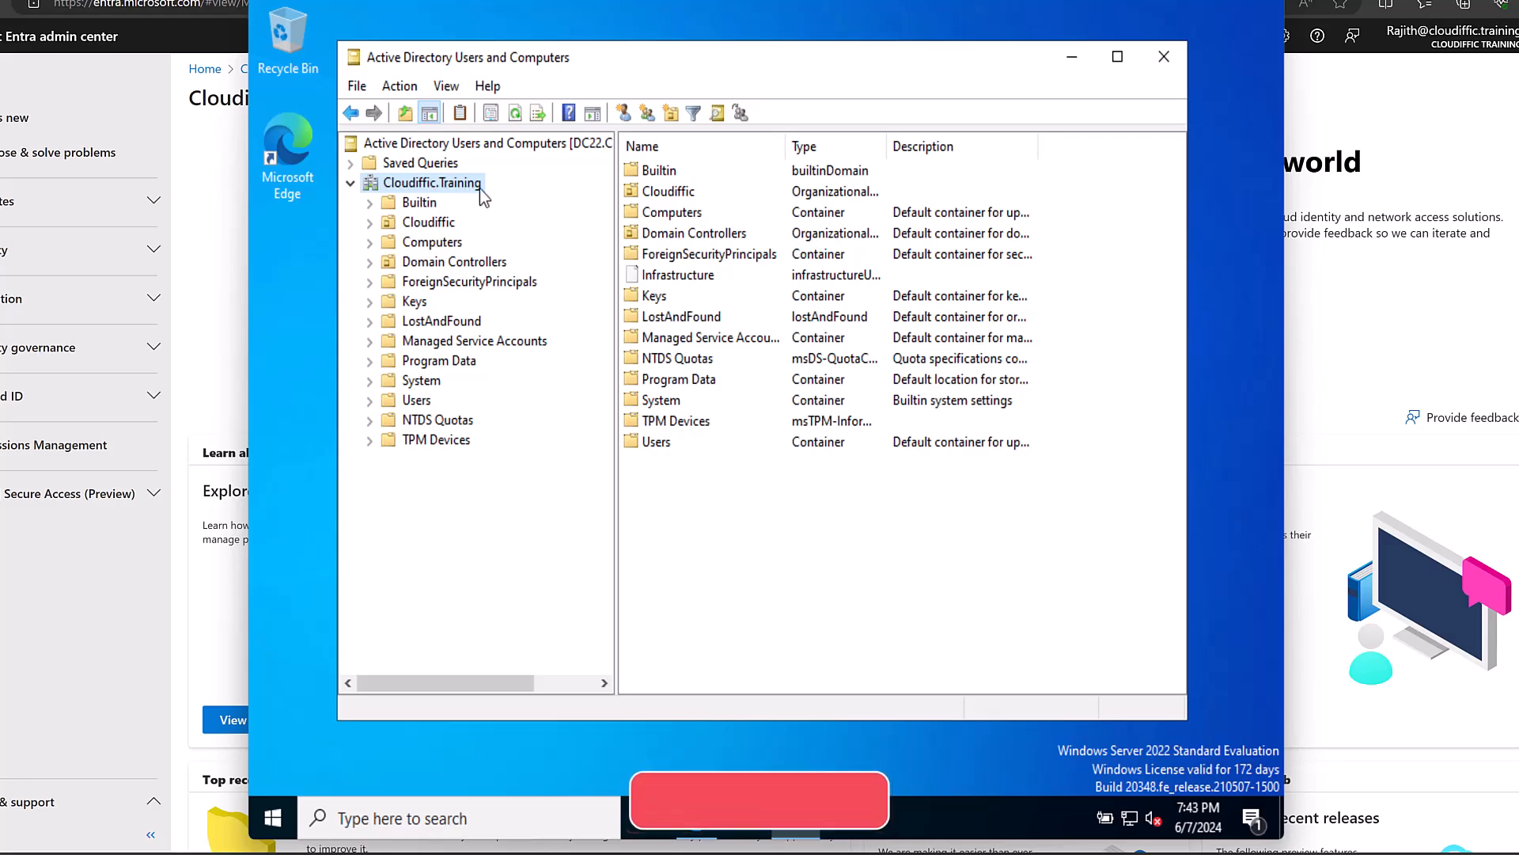
Turn off Advanced Features, then expand Cloudiffic and its Users OU.
left_click(446, 85)
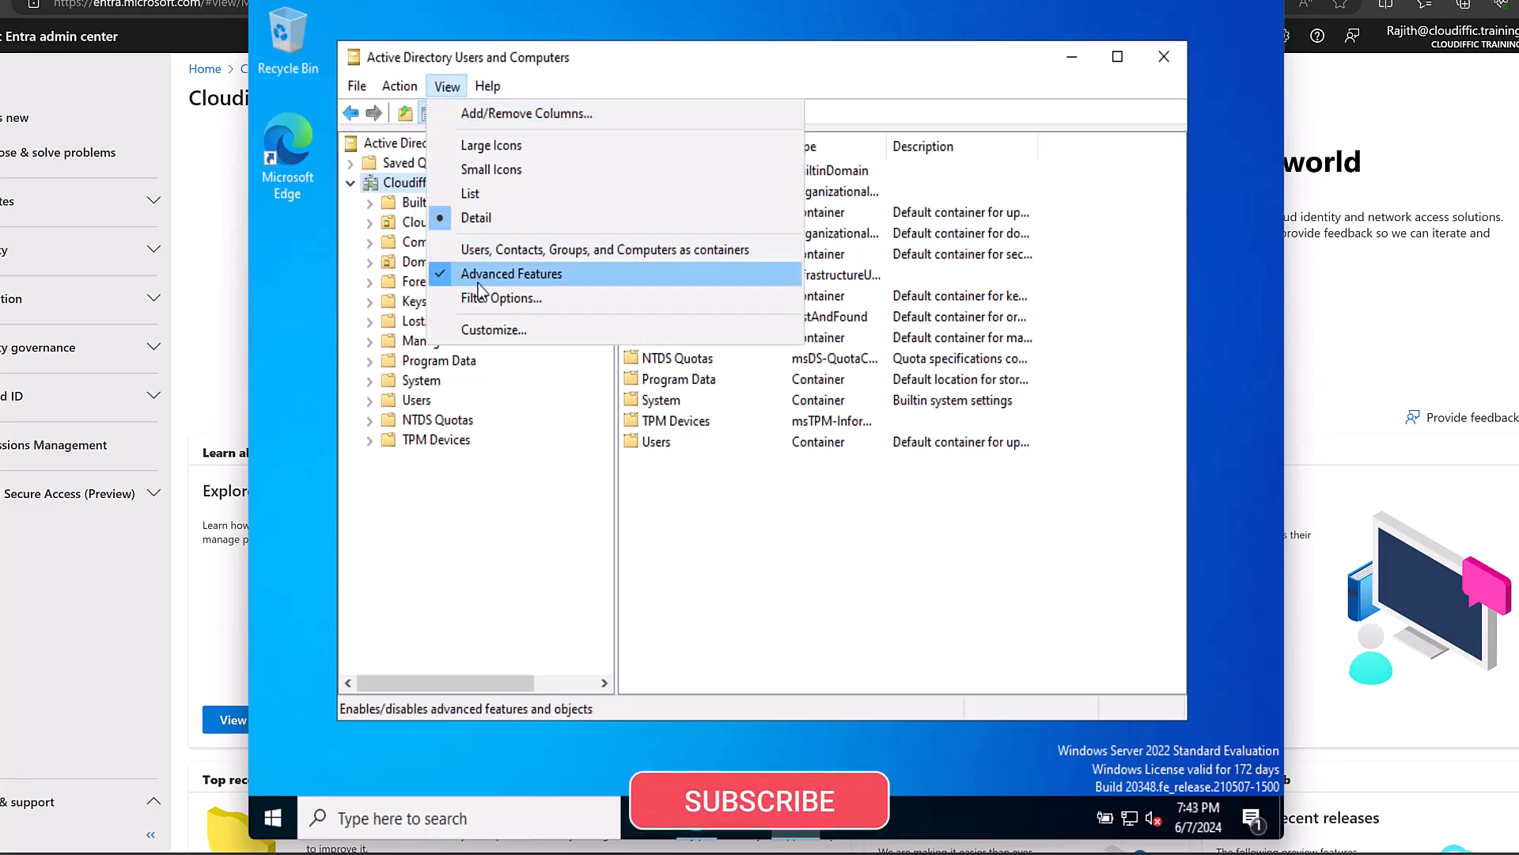
left_click(458, 274)
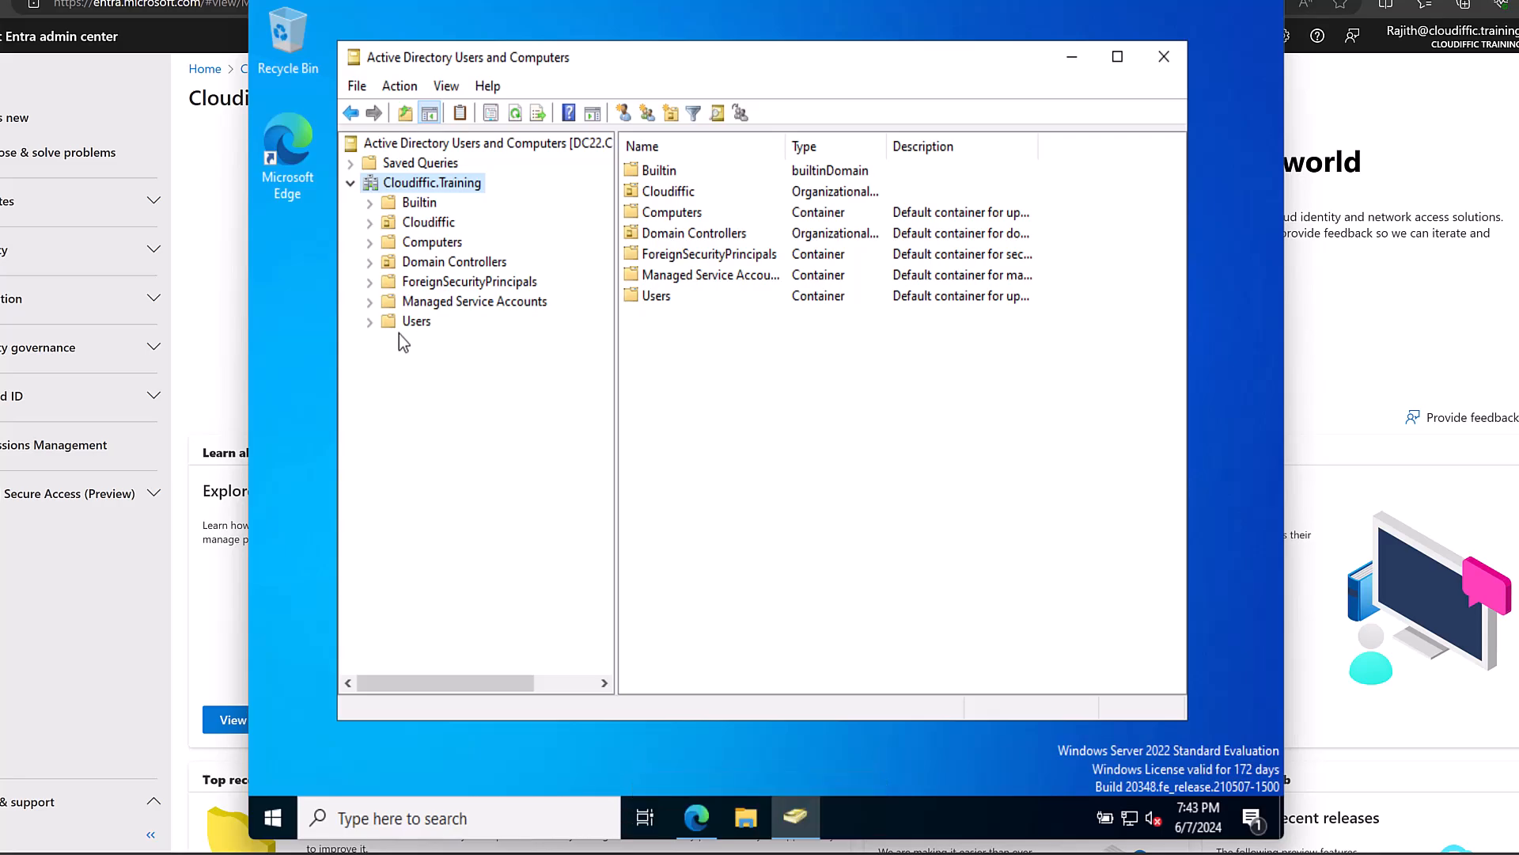
left_click(370, 223)
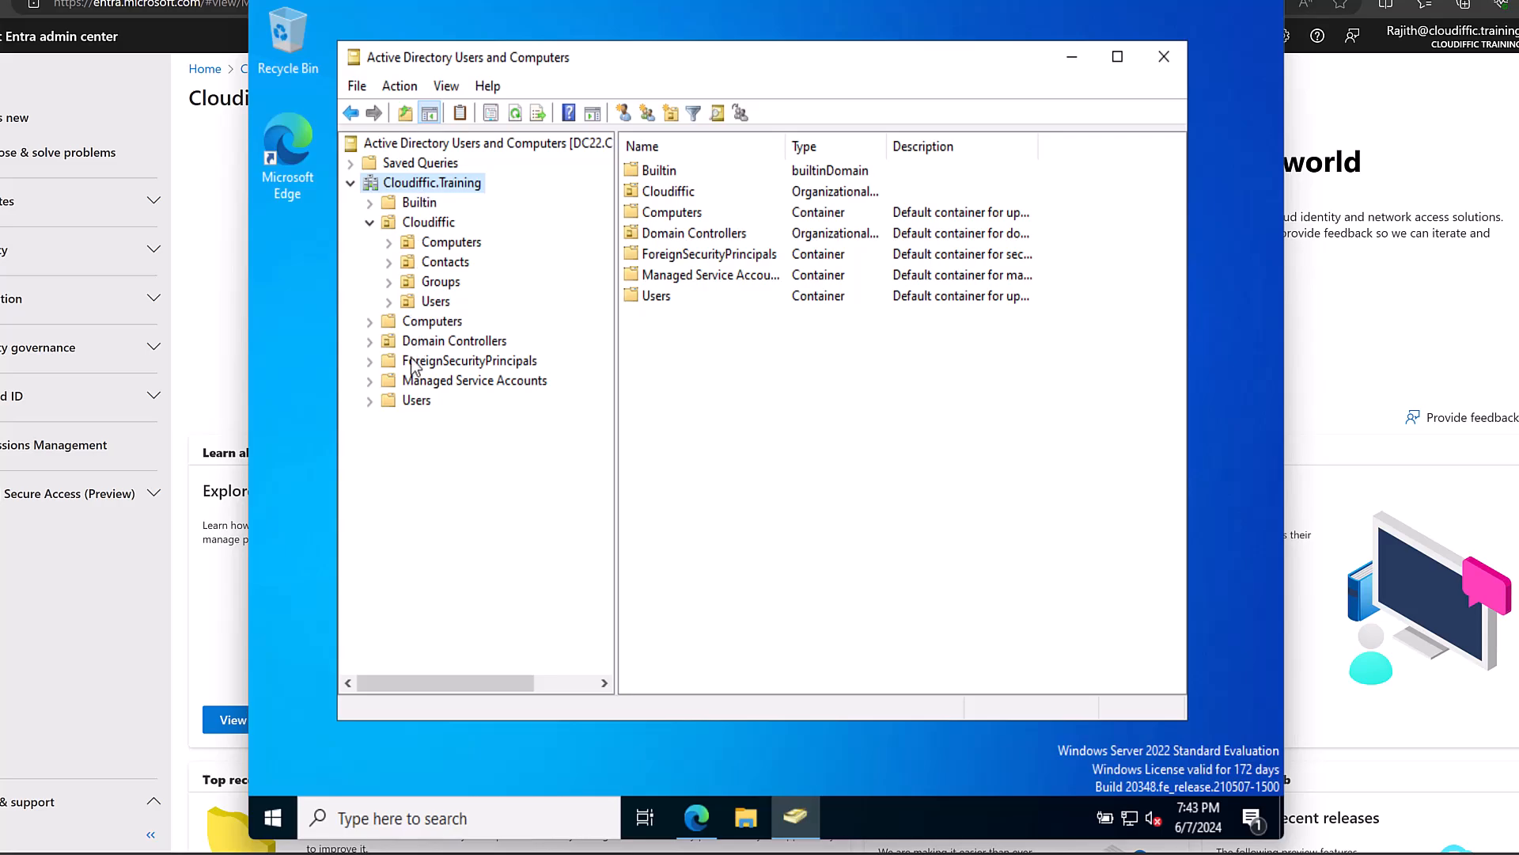
left_click(418, 223)
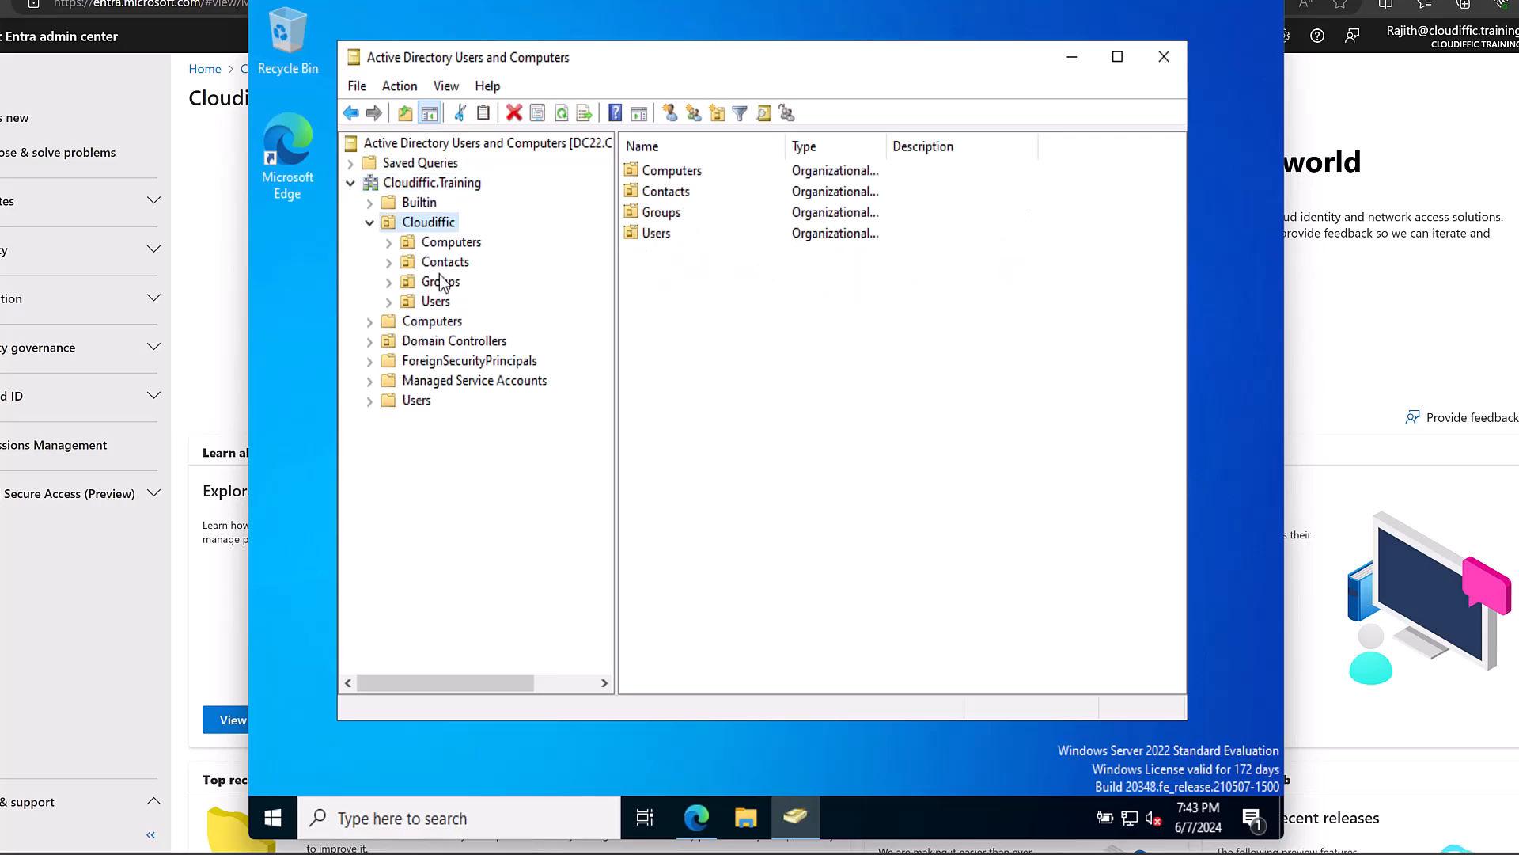
left_click(388, 302)
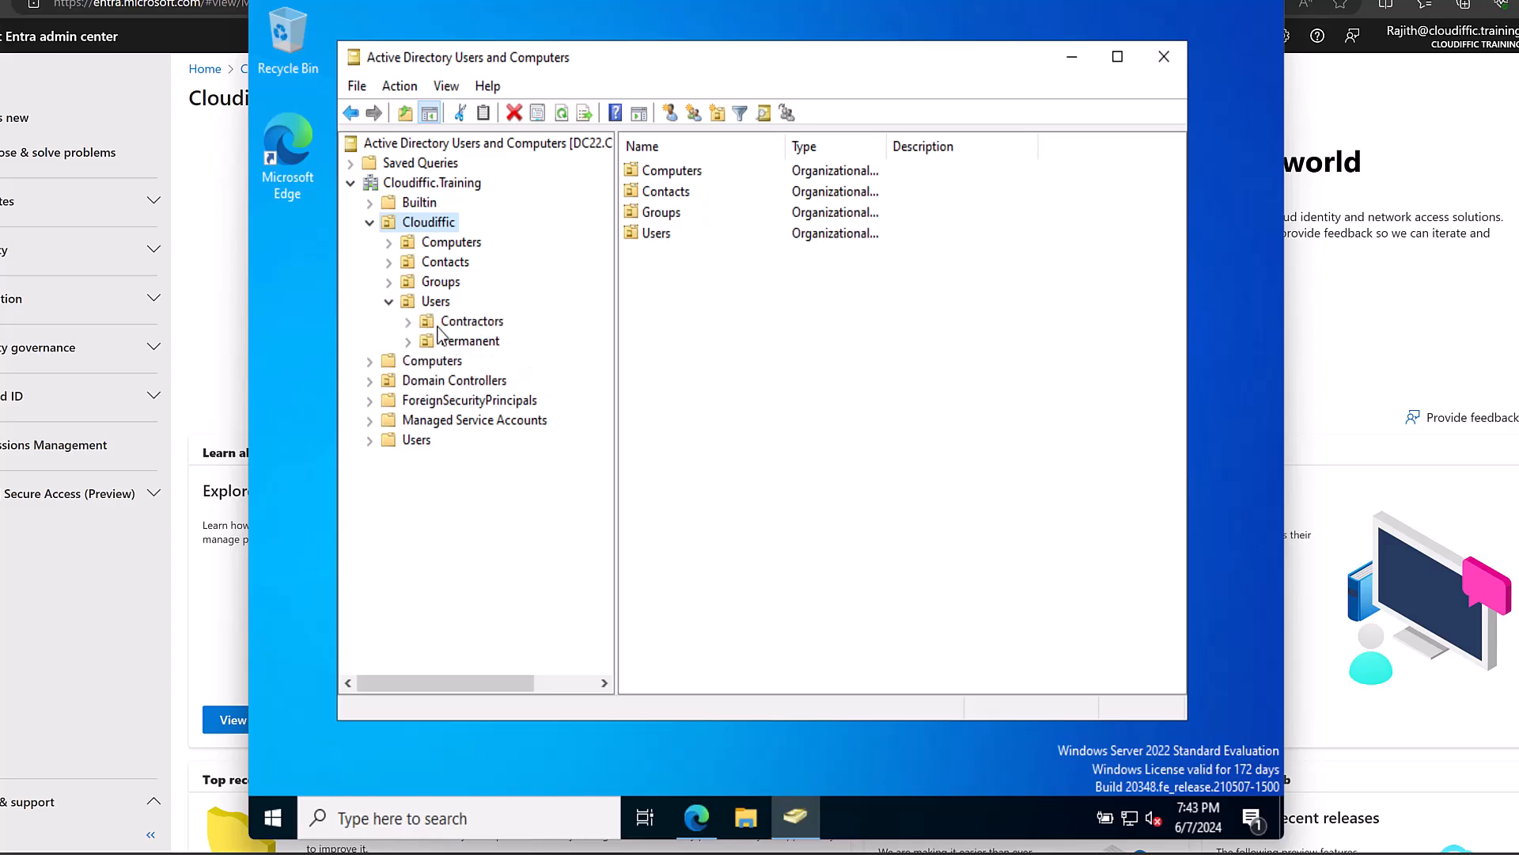
Browse the Permanent, Contractors, Groups, Contacts and Computers OUs, ending on Permanent's users.
left_click(470, 343)
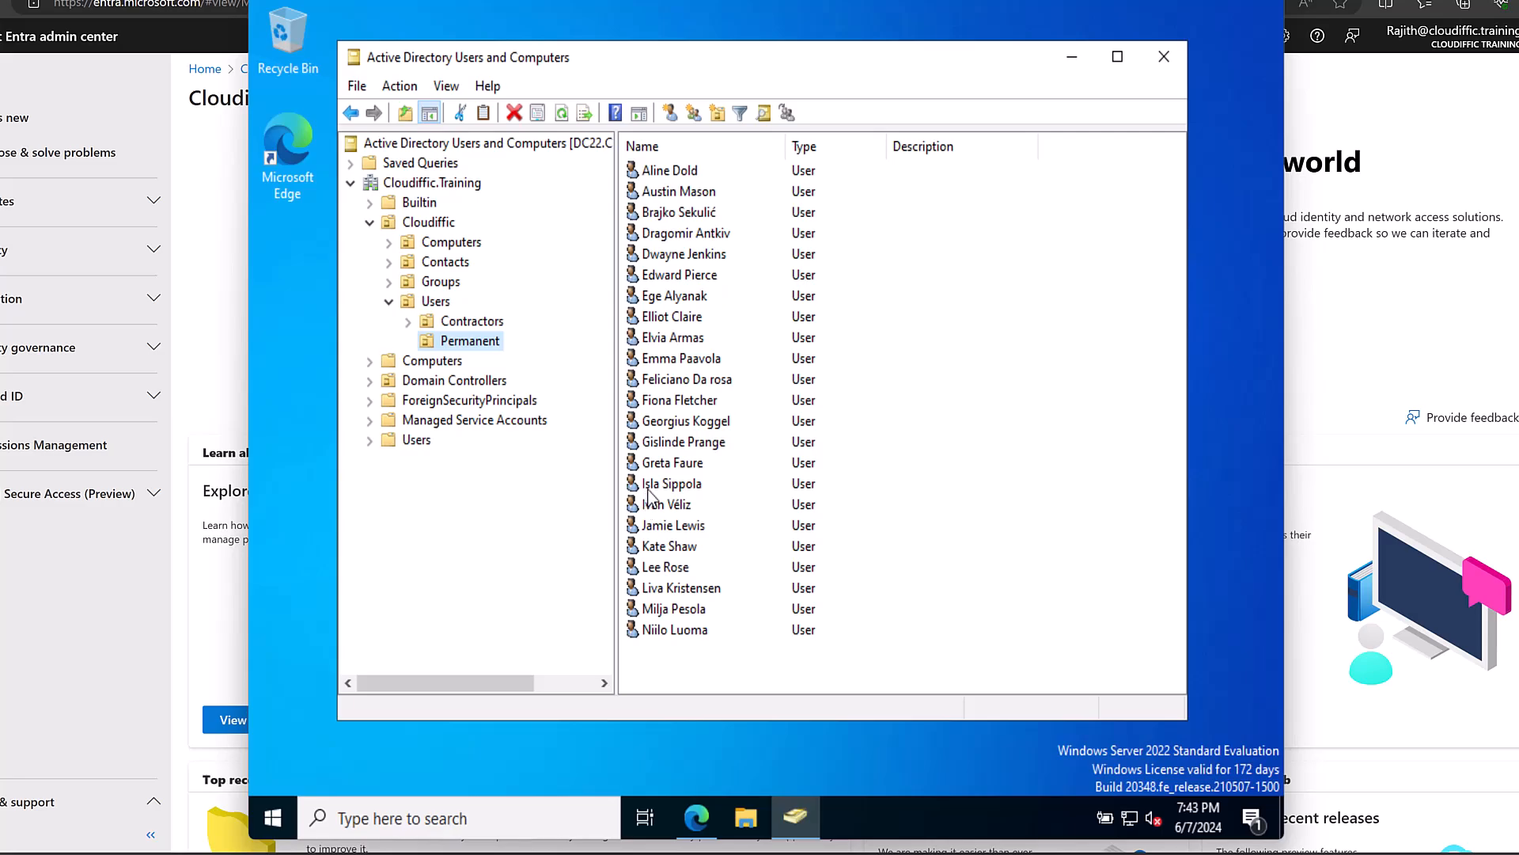
left_click(482, 322)
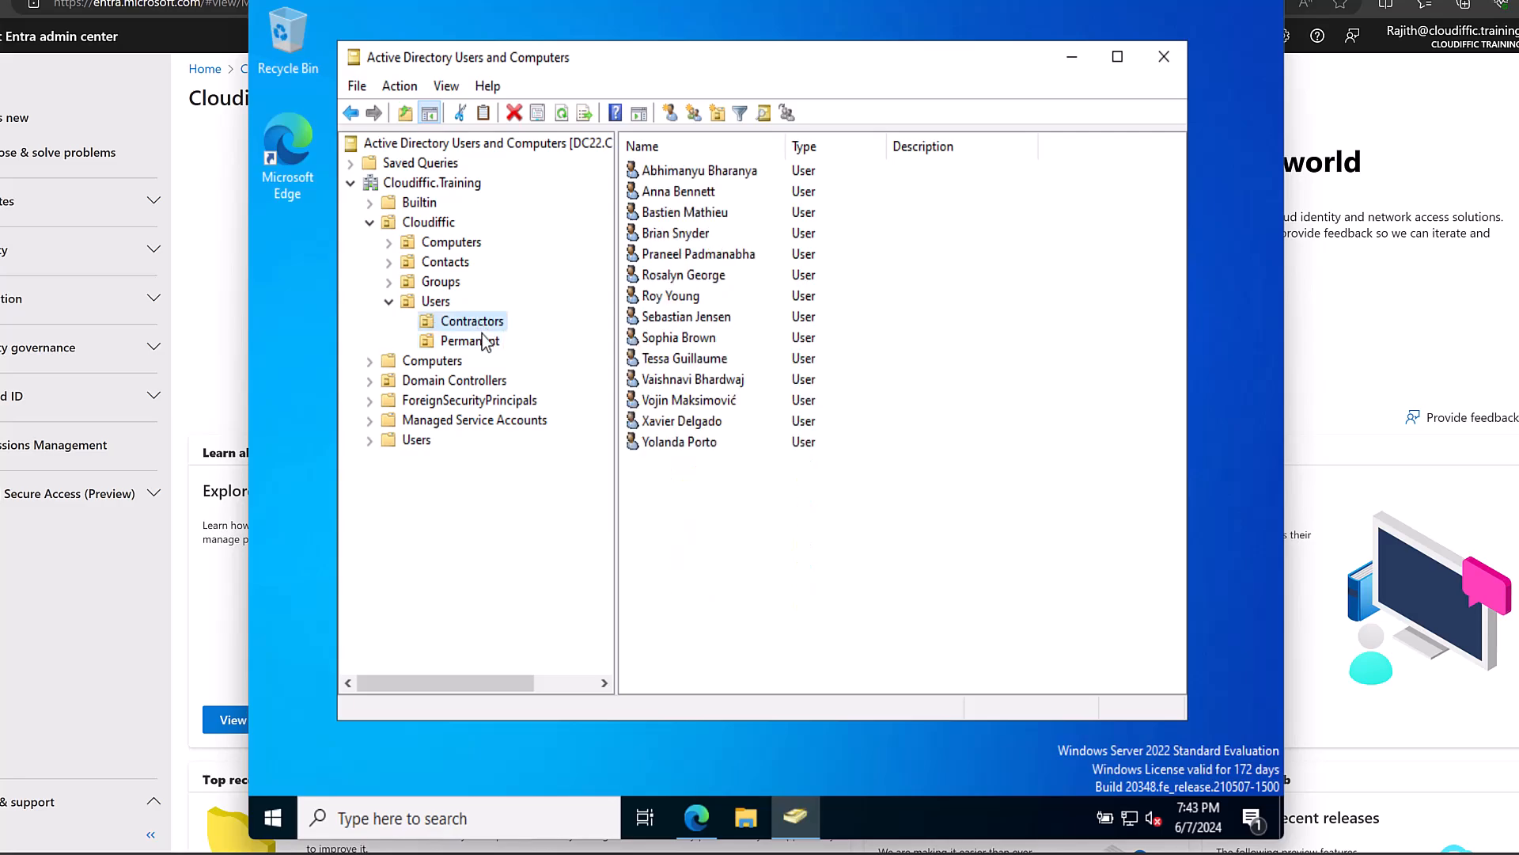
left_click(439, 282)
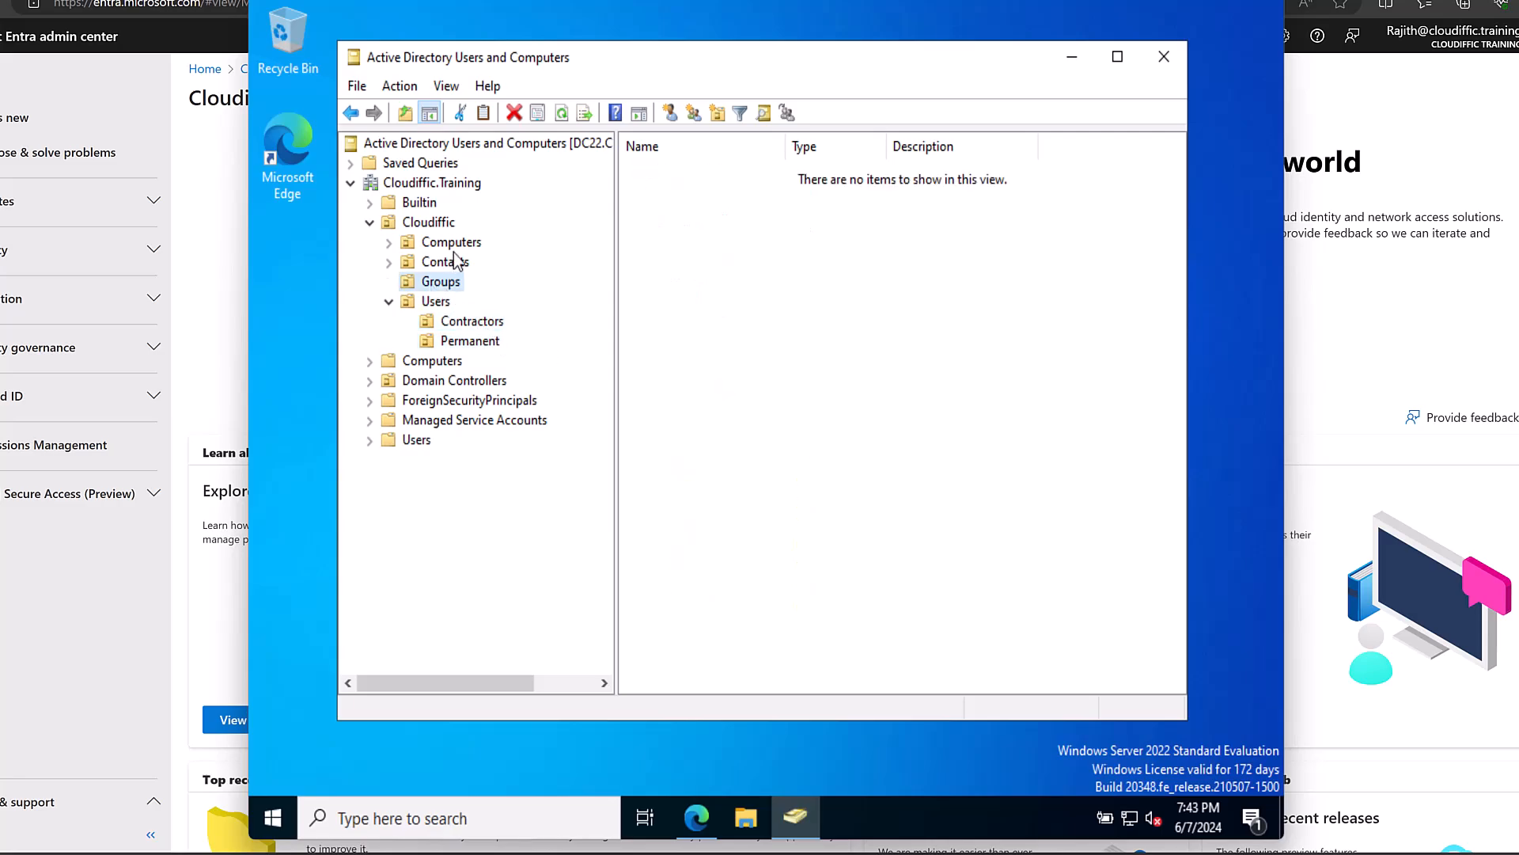
left_click(461, 261)
left_click(463, 244)
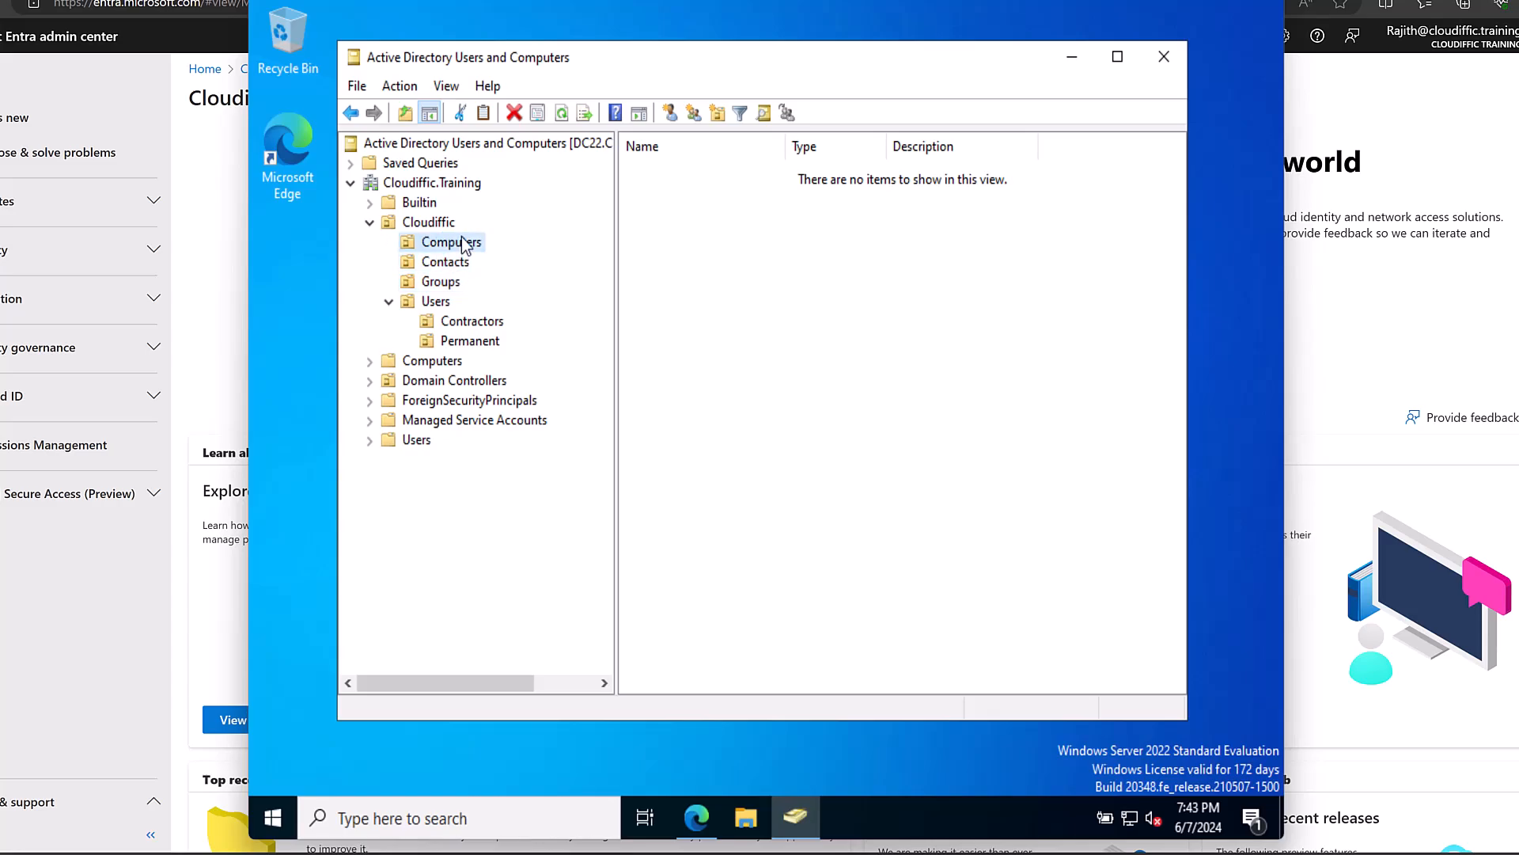
left_click(467, 342)
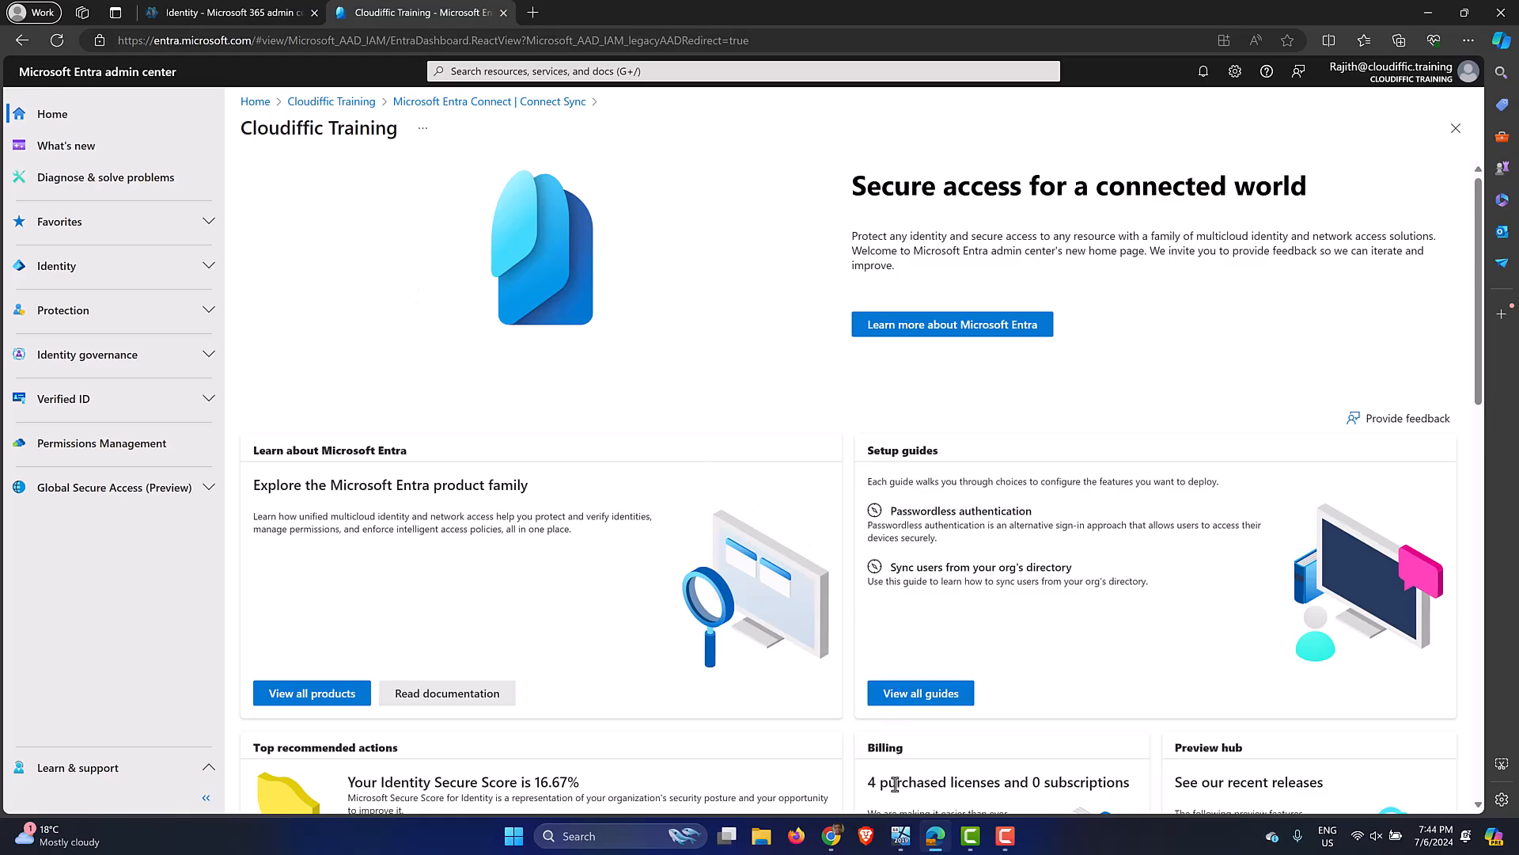
Expand Identity > Hybrid management in the Entra admin center and open Microsoft Entra Connect.
left_click(902, 833)
left_click(901, 833)
left_click(207, 267)
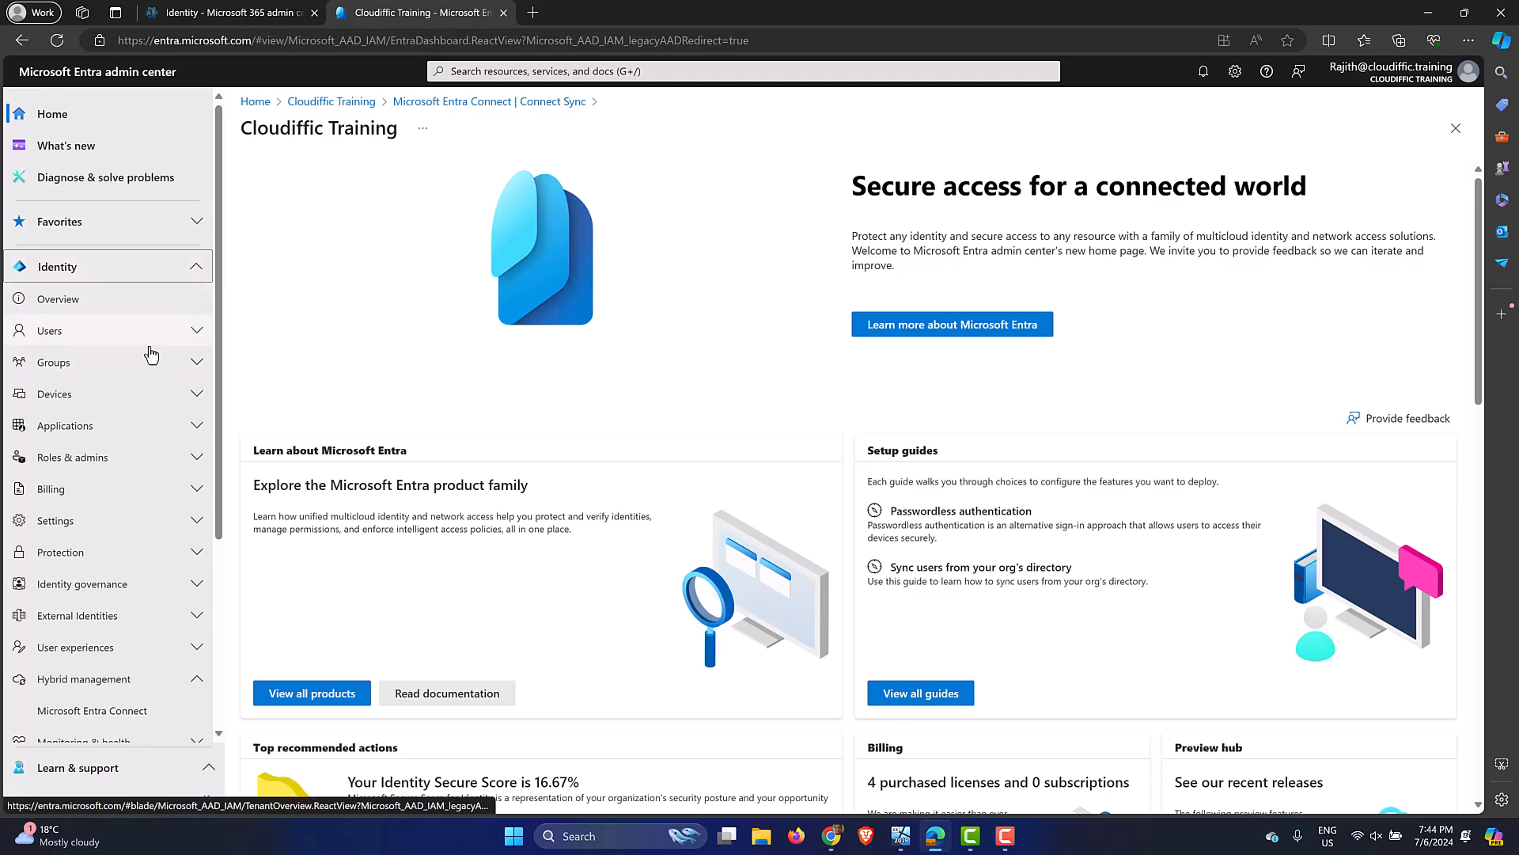
scroll(151, 354, "down", 2)
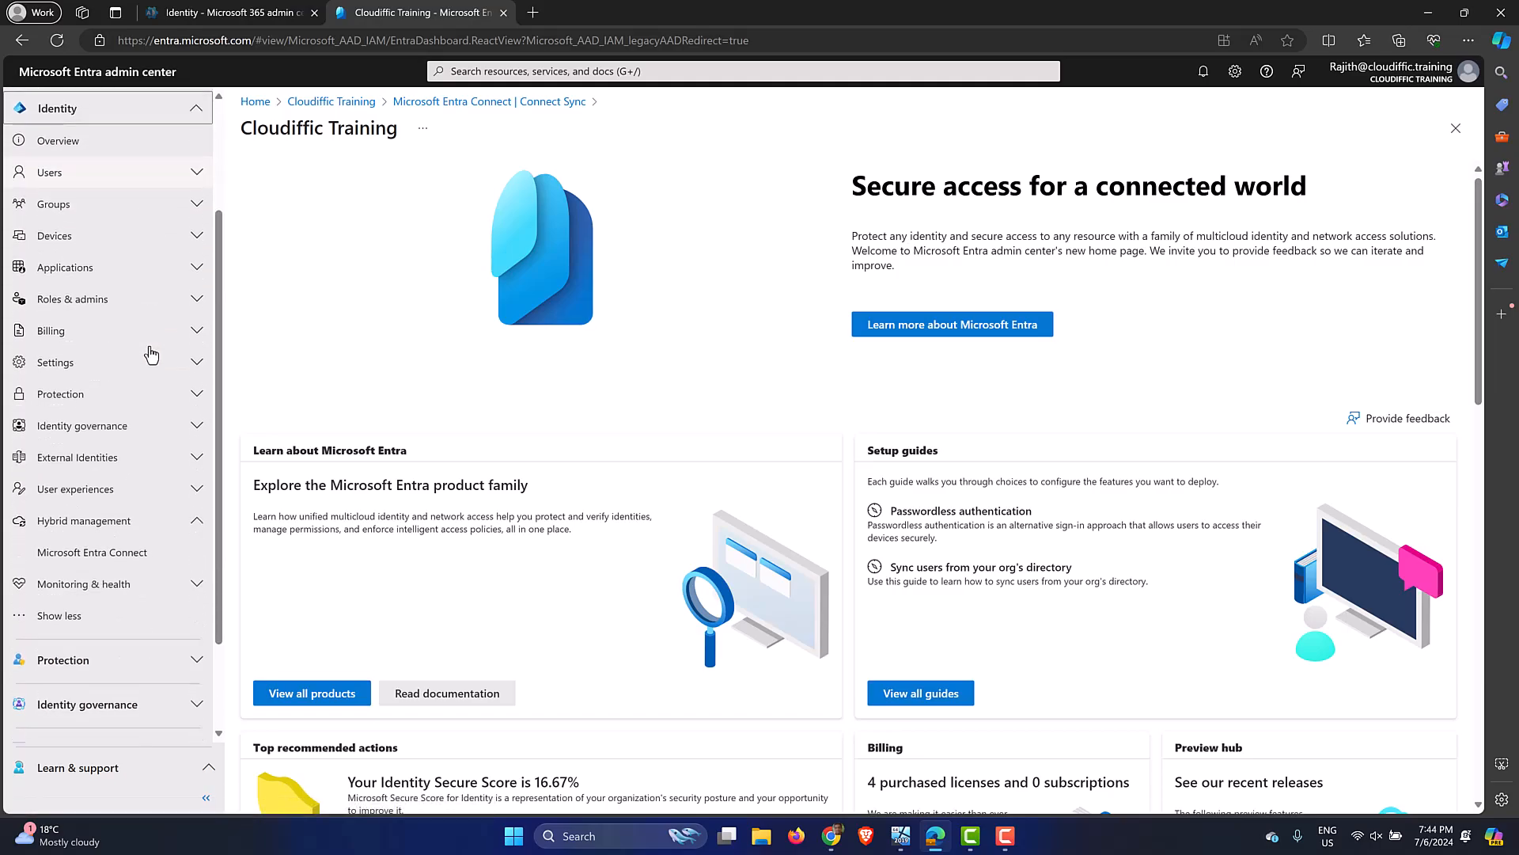
left_click(196, 523)
left_click(192, 527)
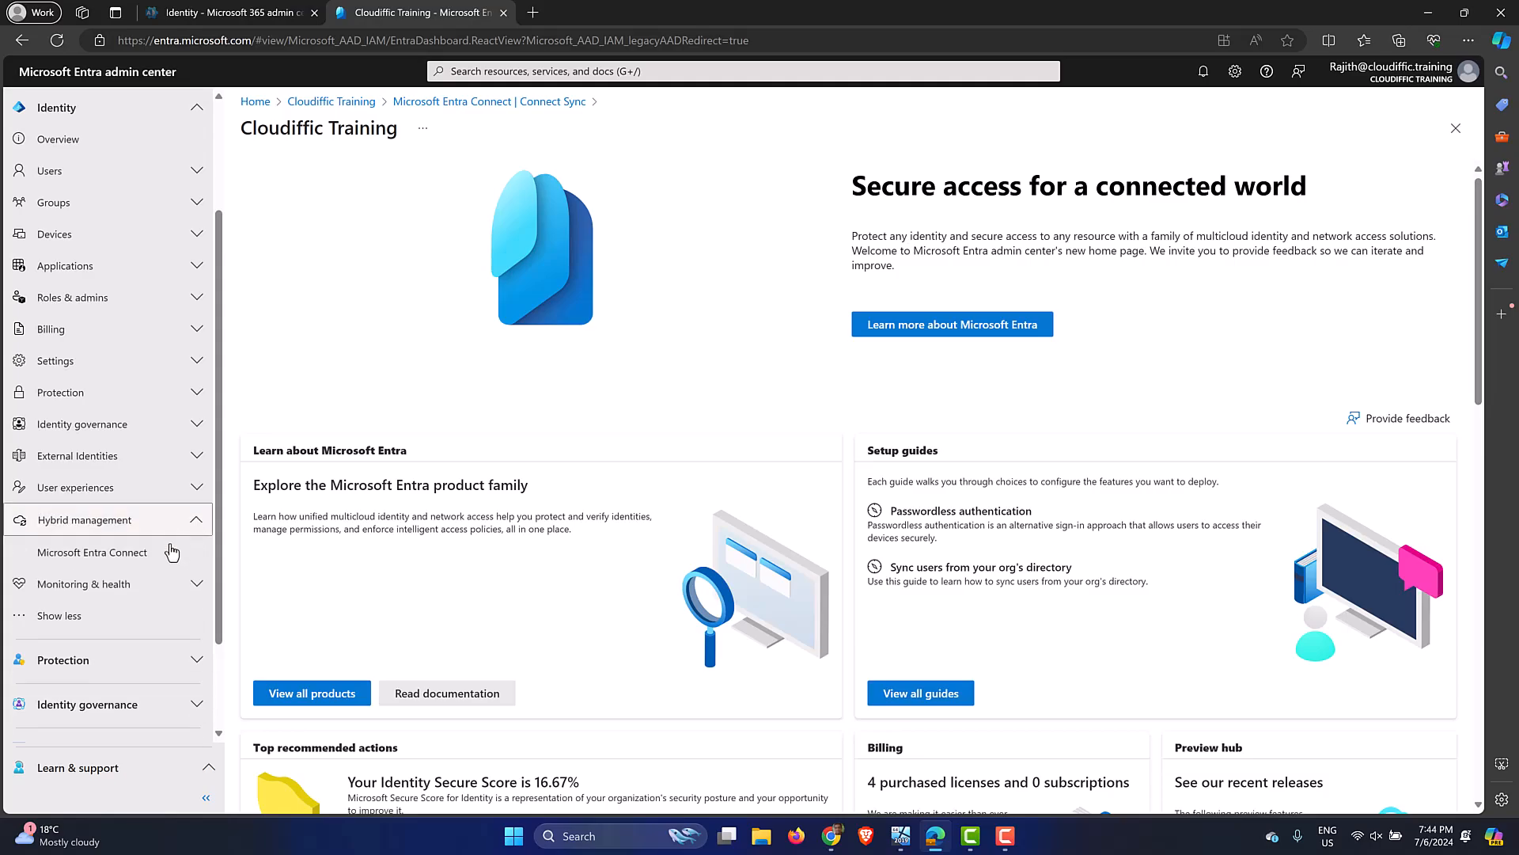
left_click(101, 554)
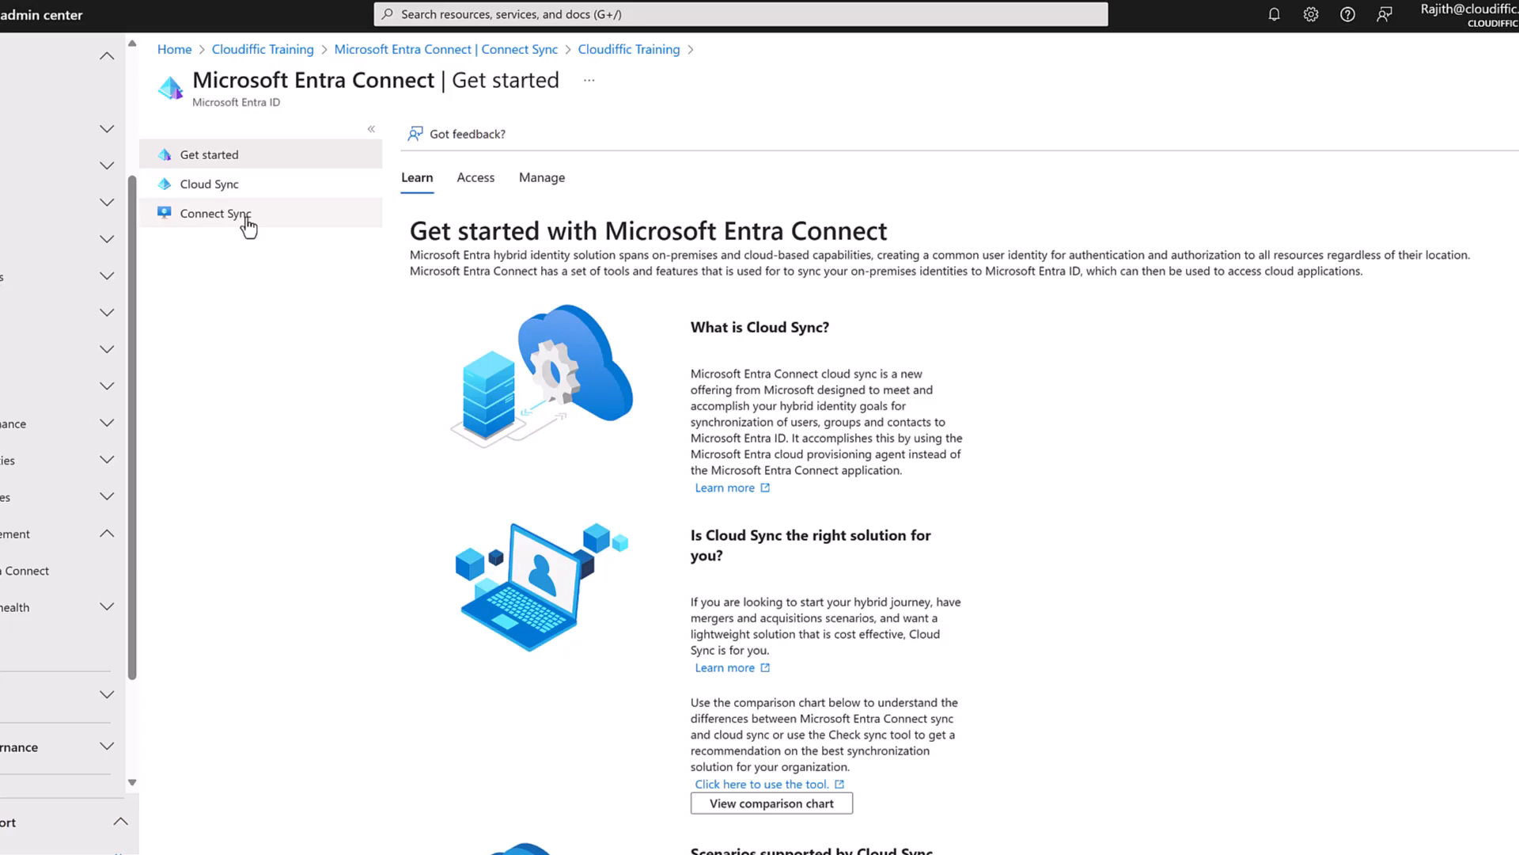
View the Cloud Sync configurations, then go back via the Microsoft Entra Connect breadcrumb.
left_click(240, 190)
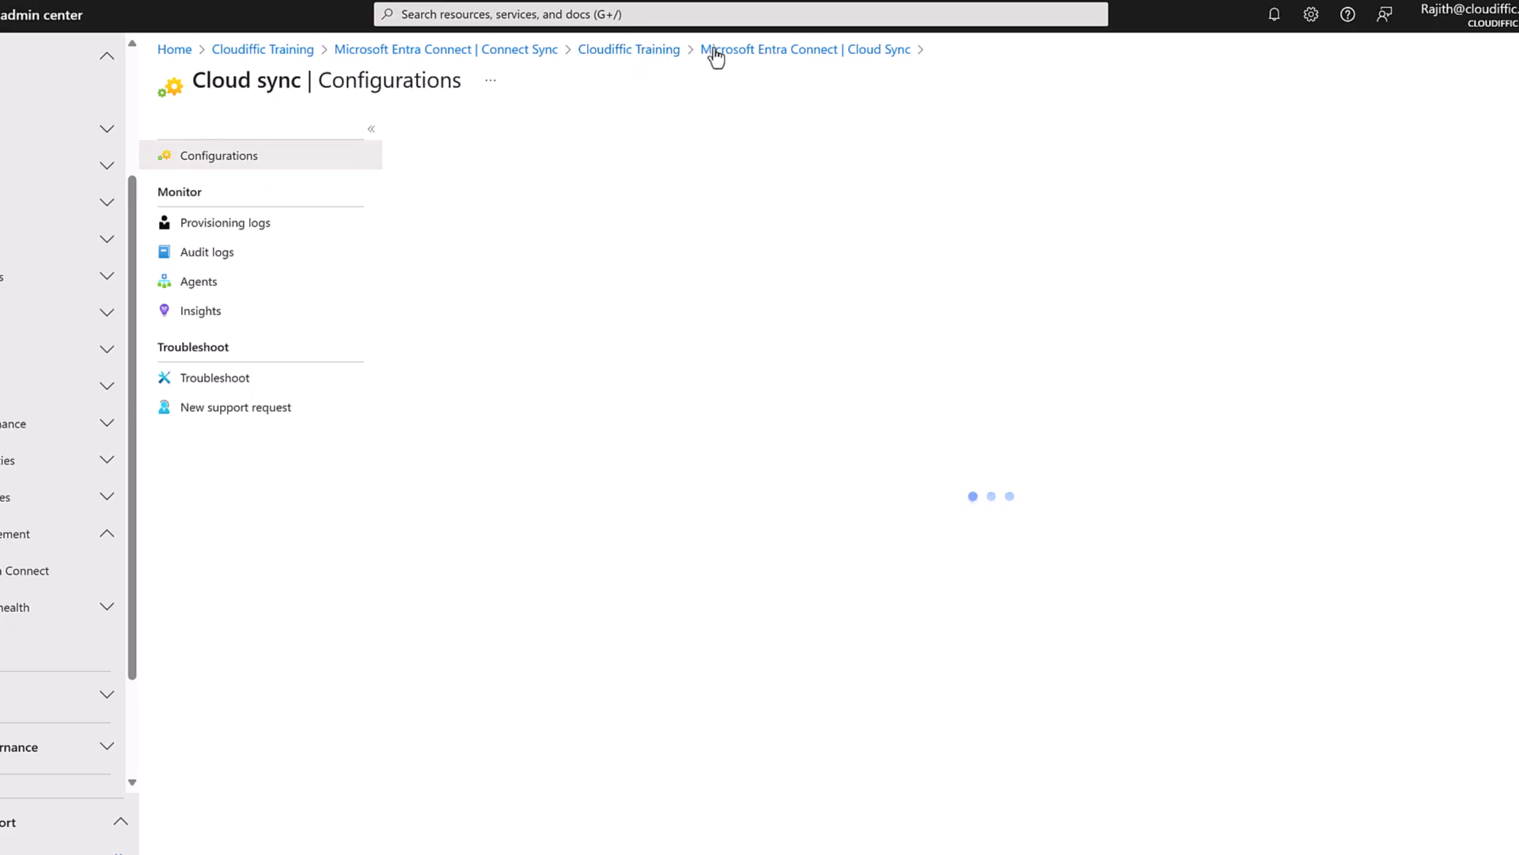
left_click(708, 52)
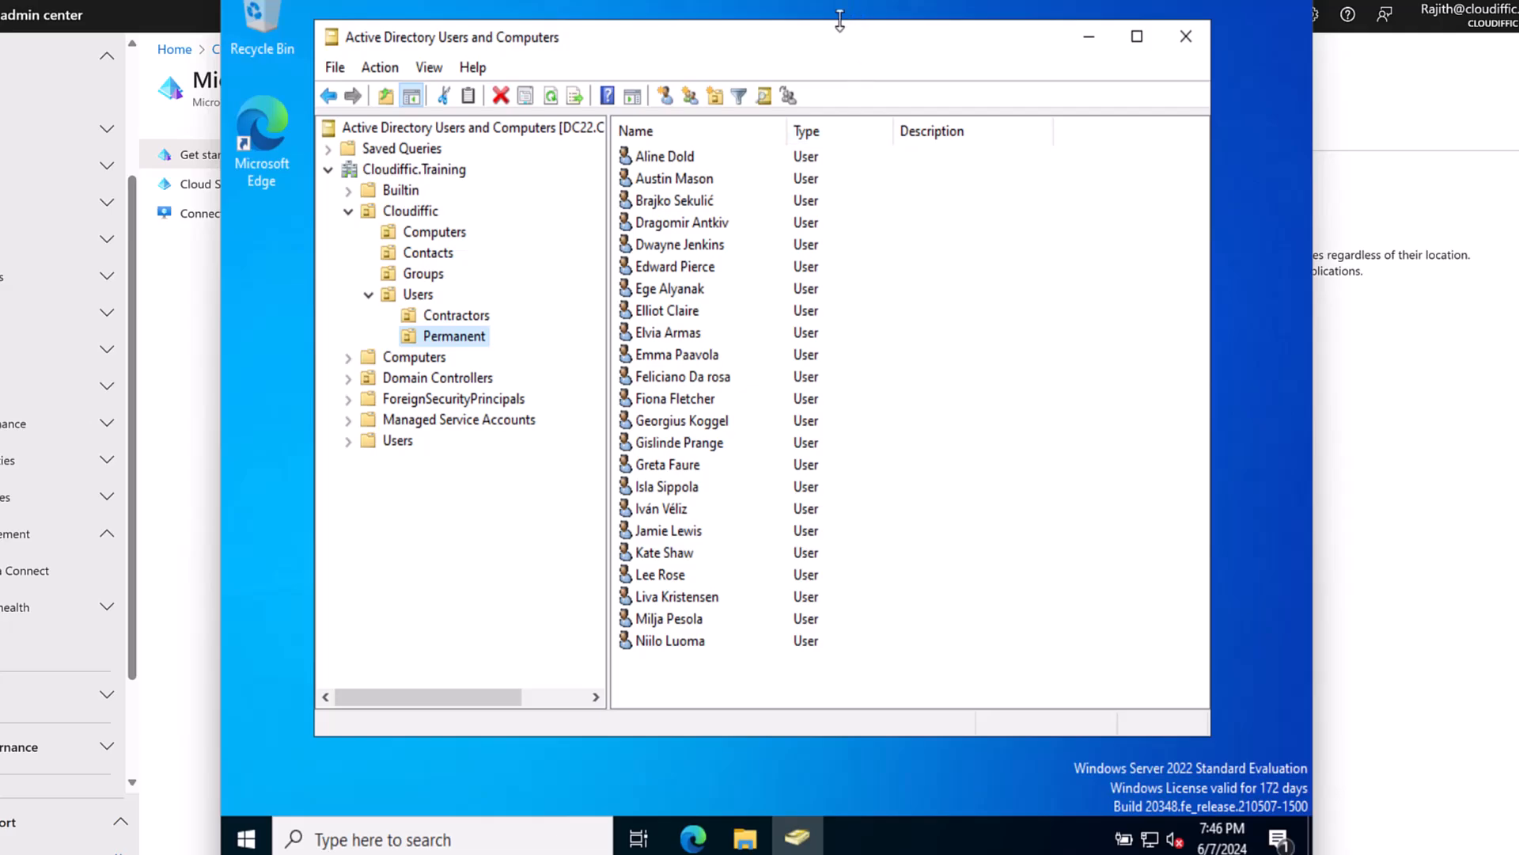
Return to the directory console and widen the Name and Type columns of Permanent's user list.
left_click_drag(829, 35, 838, 41)
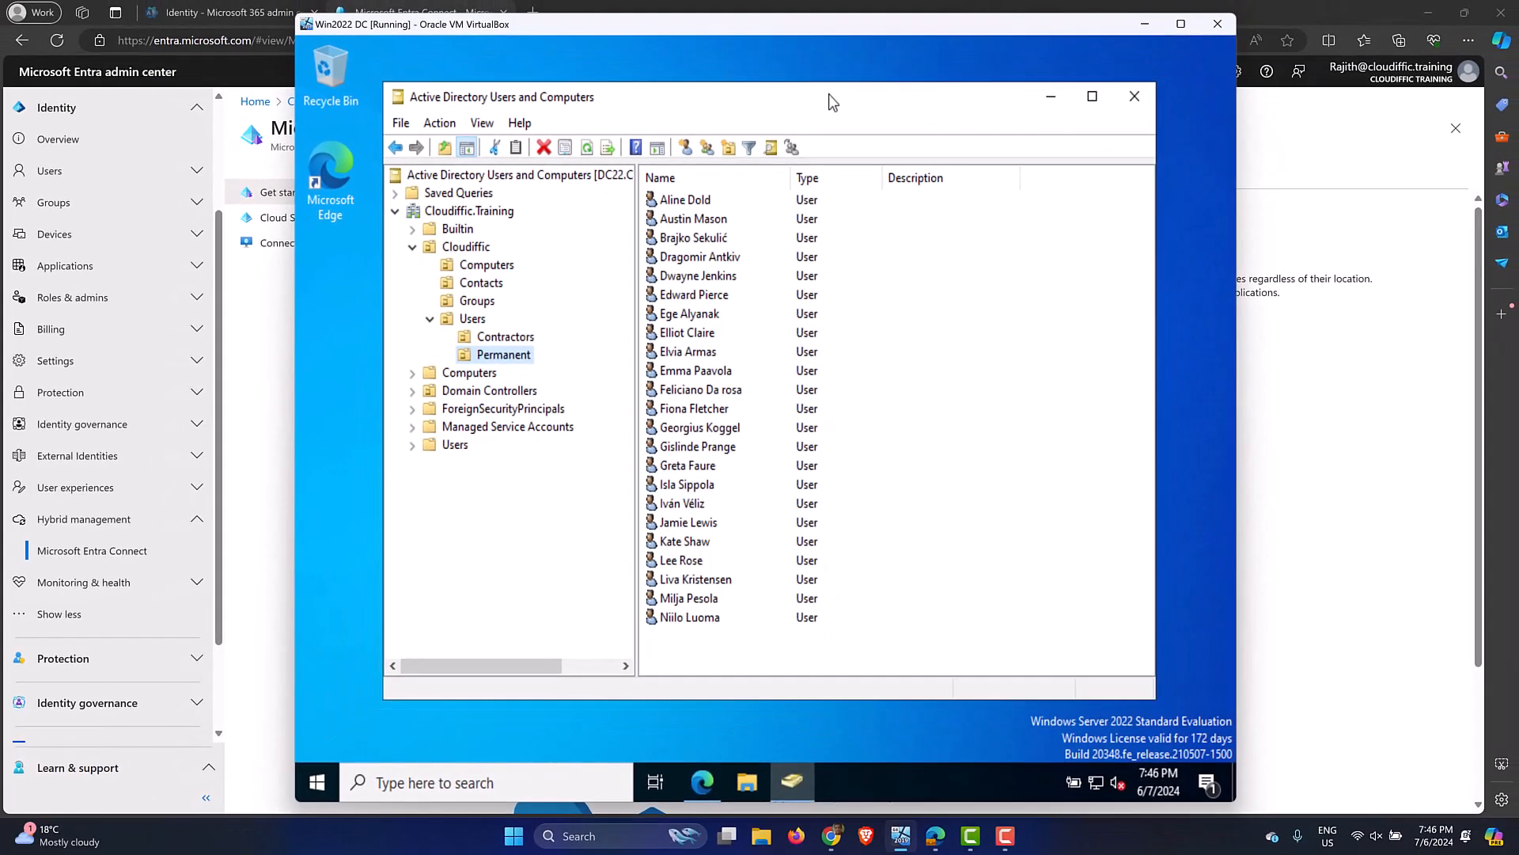
left_click(273, 363)
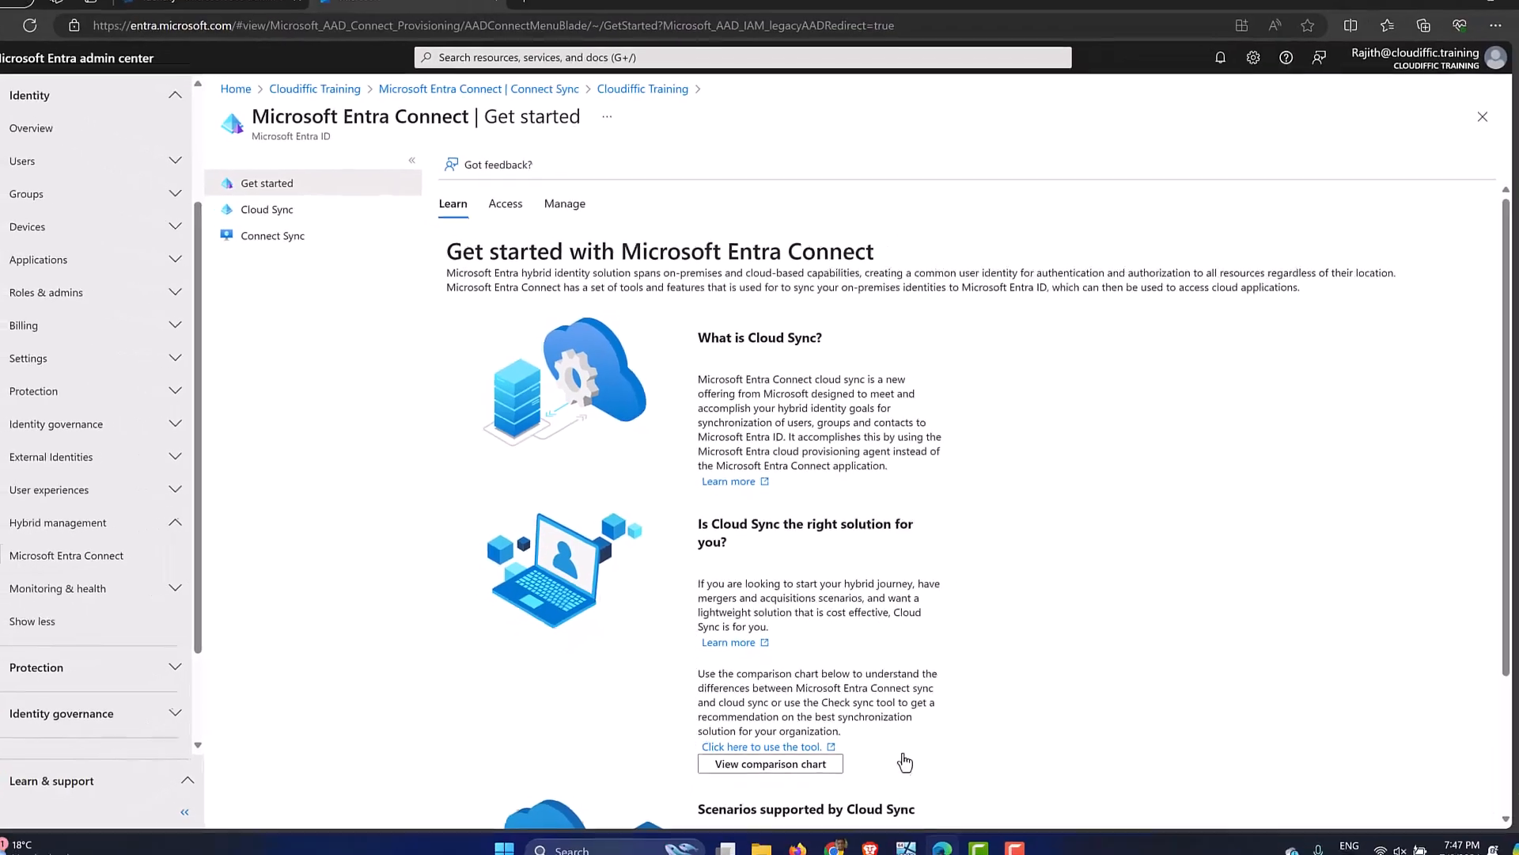
left_click(901, 835)
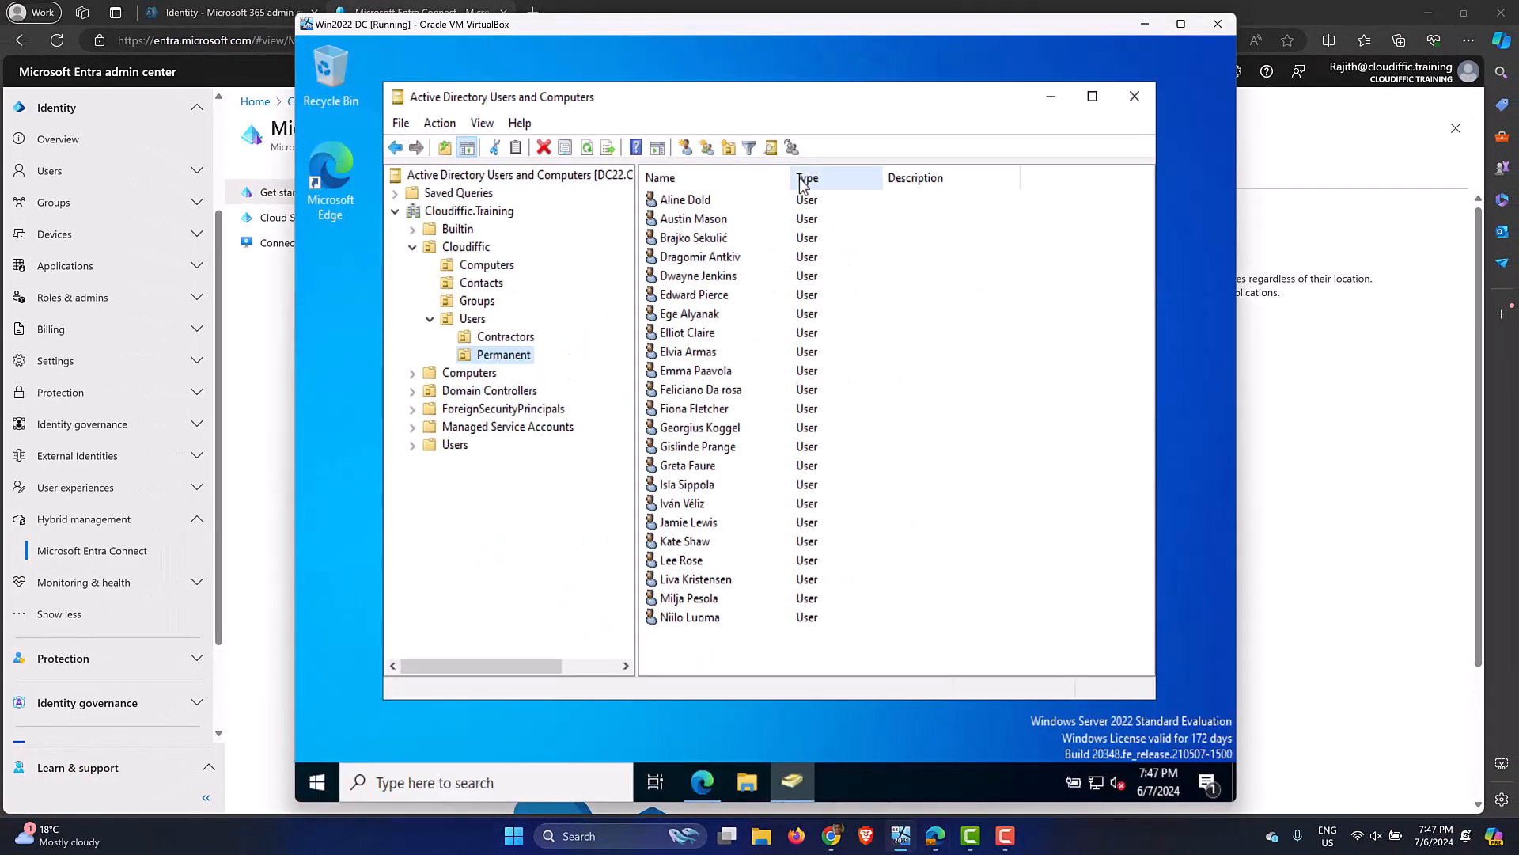
left_click_drag(791, 175, 801, 176)
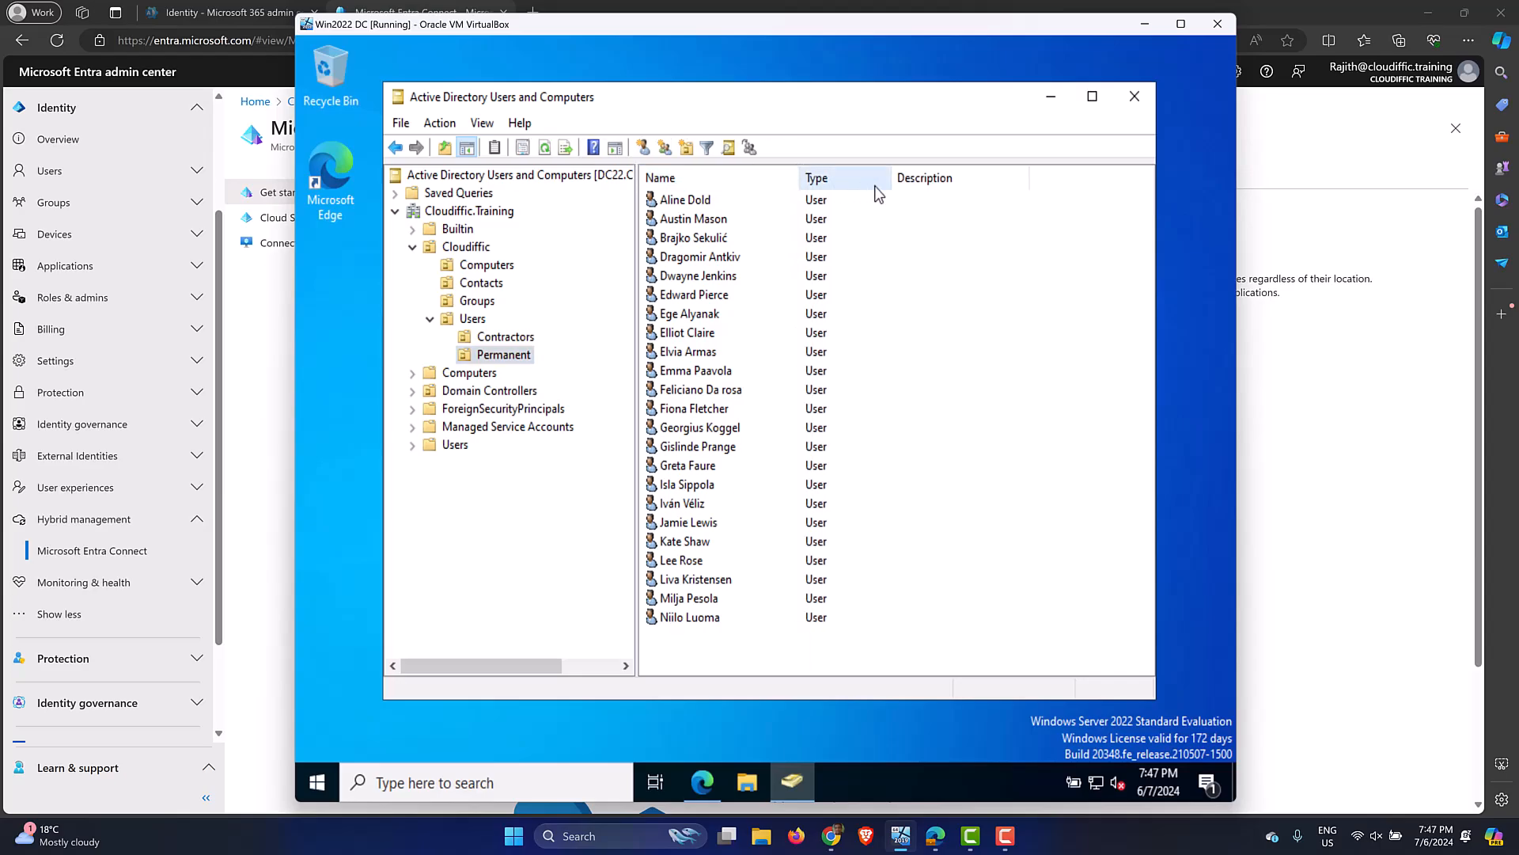
left_click_drag(896, 175, 902, 175)
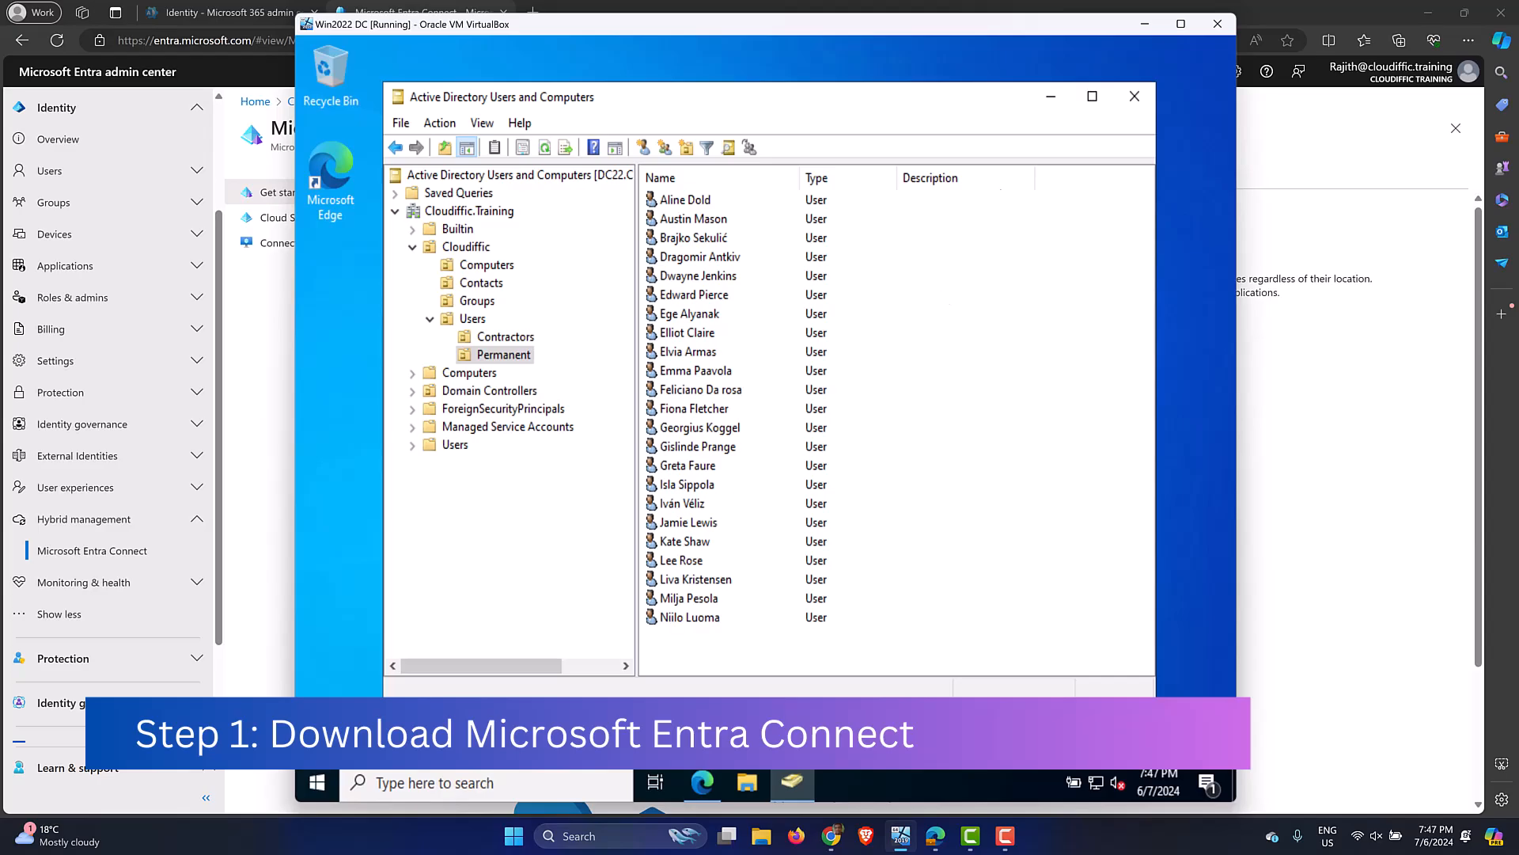
Load the Google home page in a new browser tab.
left_click(1046, 101)
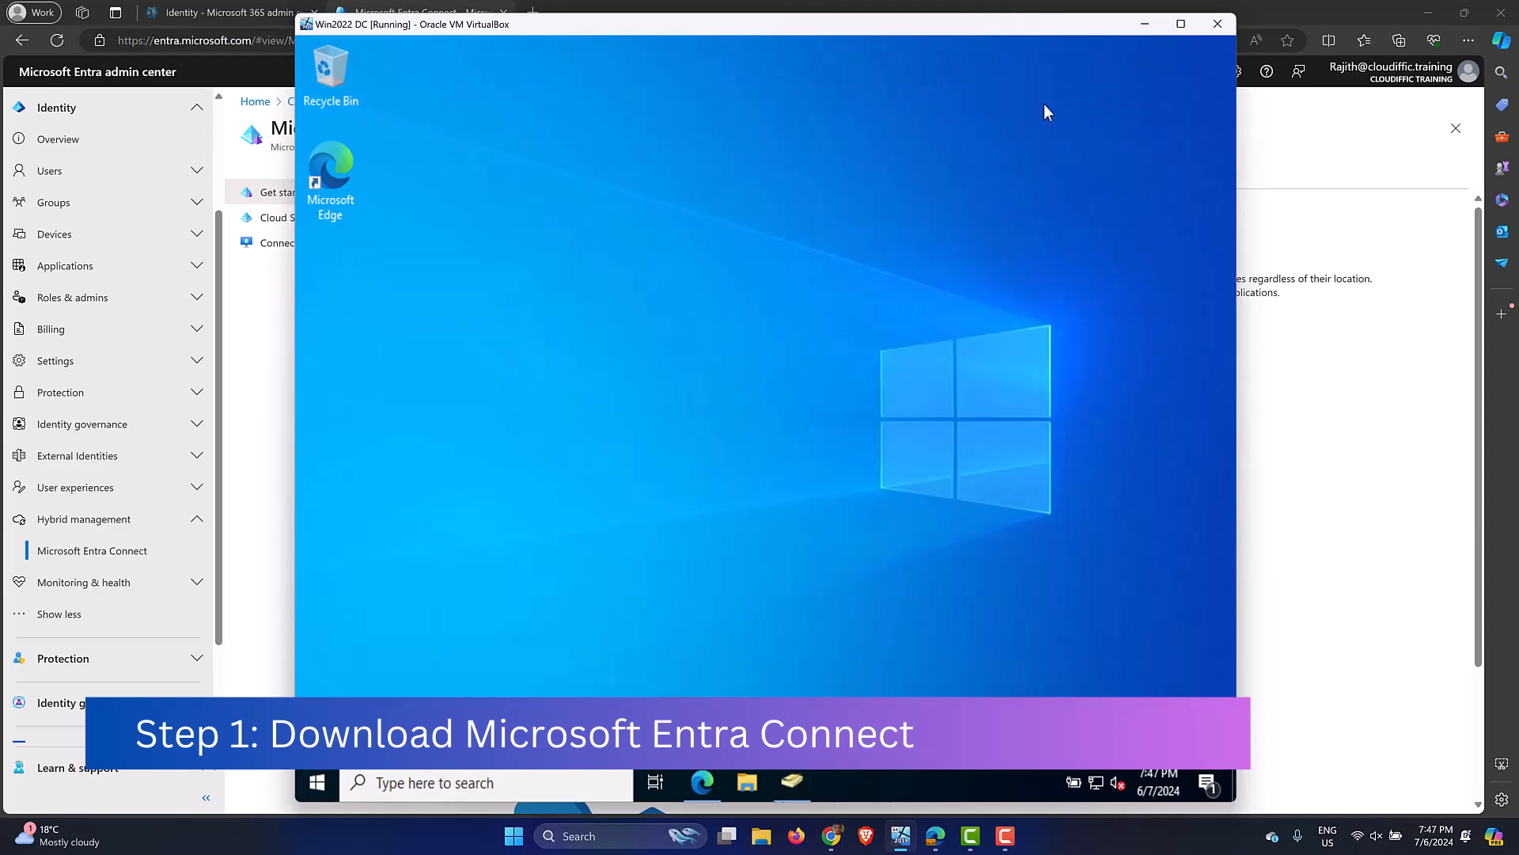
left_click(261, 473)
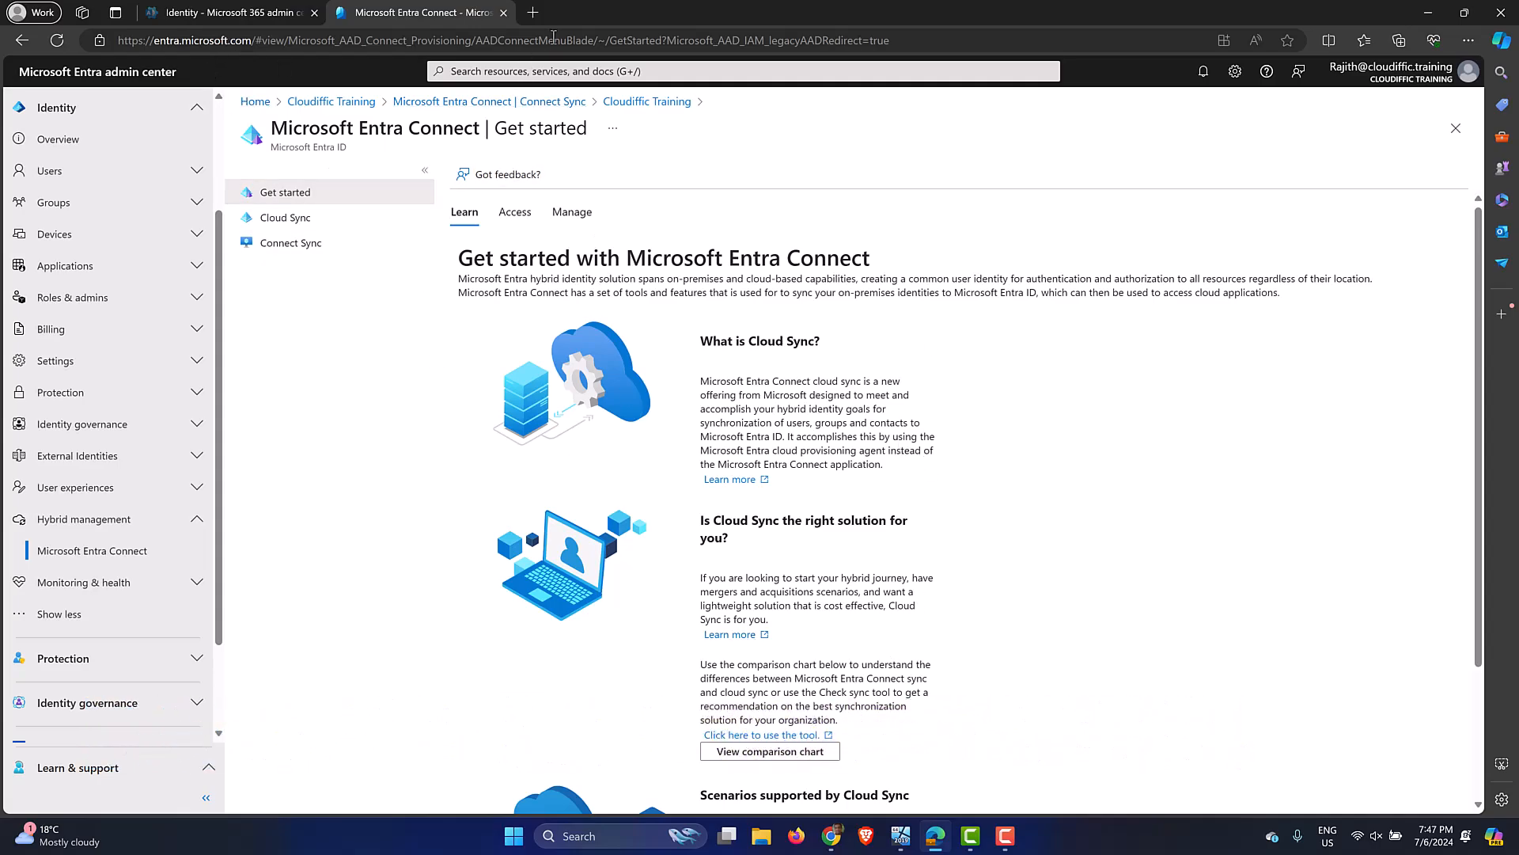
left_click(533, 13)
type("google.com")
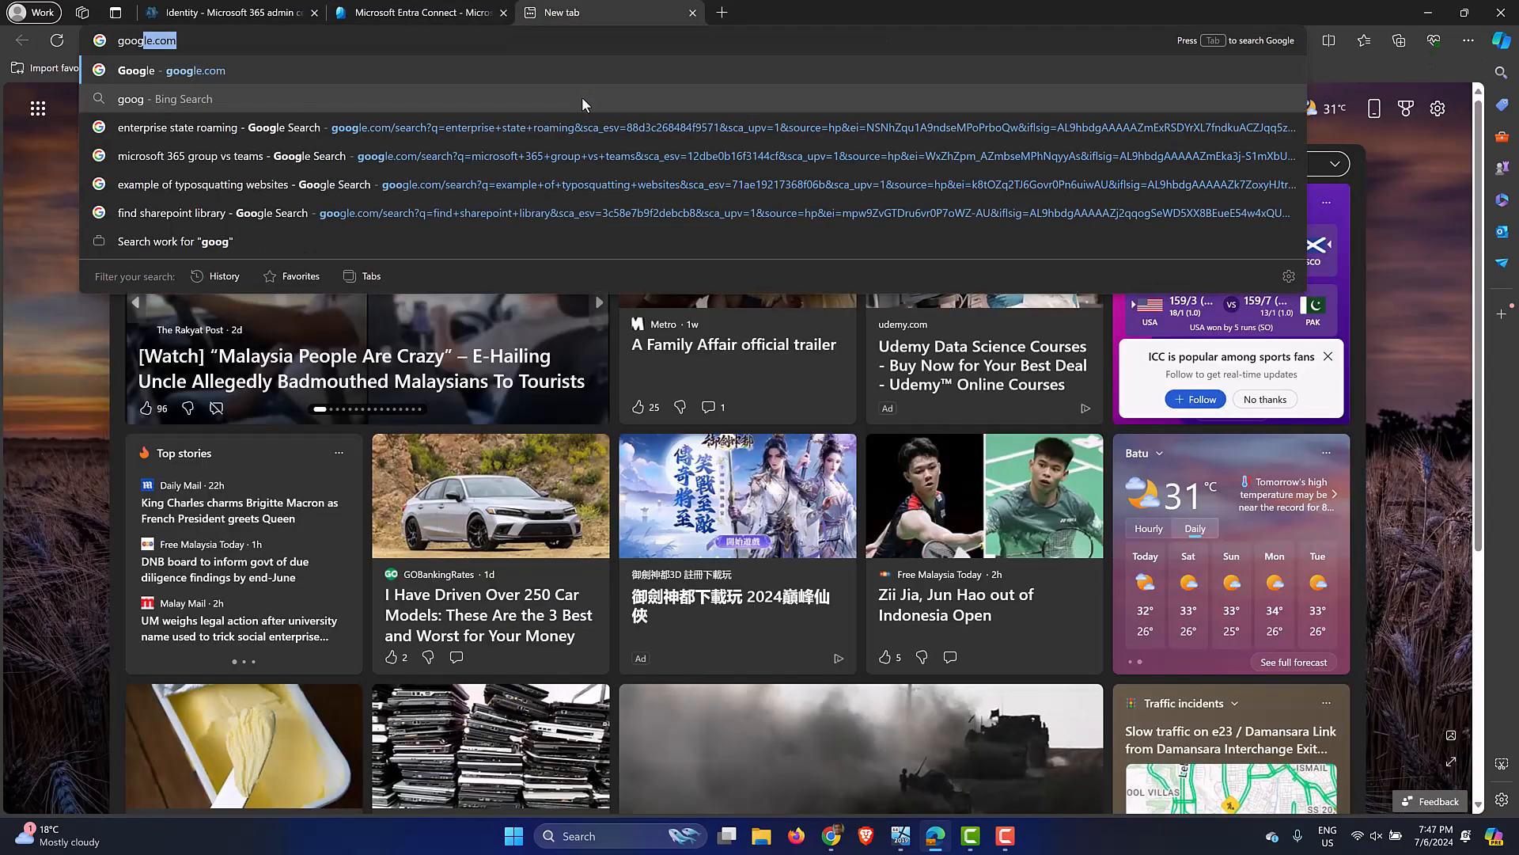
key("Return")
Search for 'entra connect download' and open the official Microsoft download result.
type("a")
key("BackSpace")
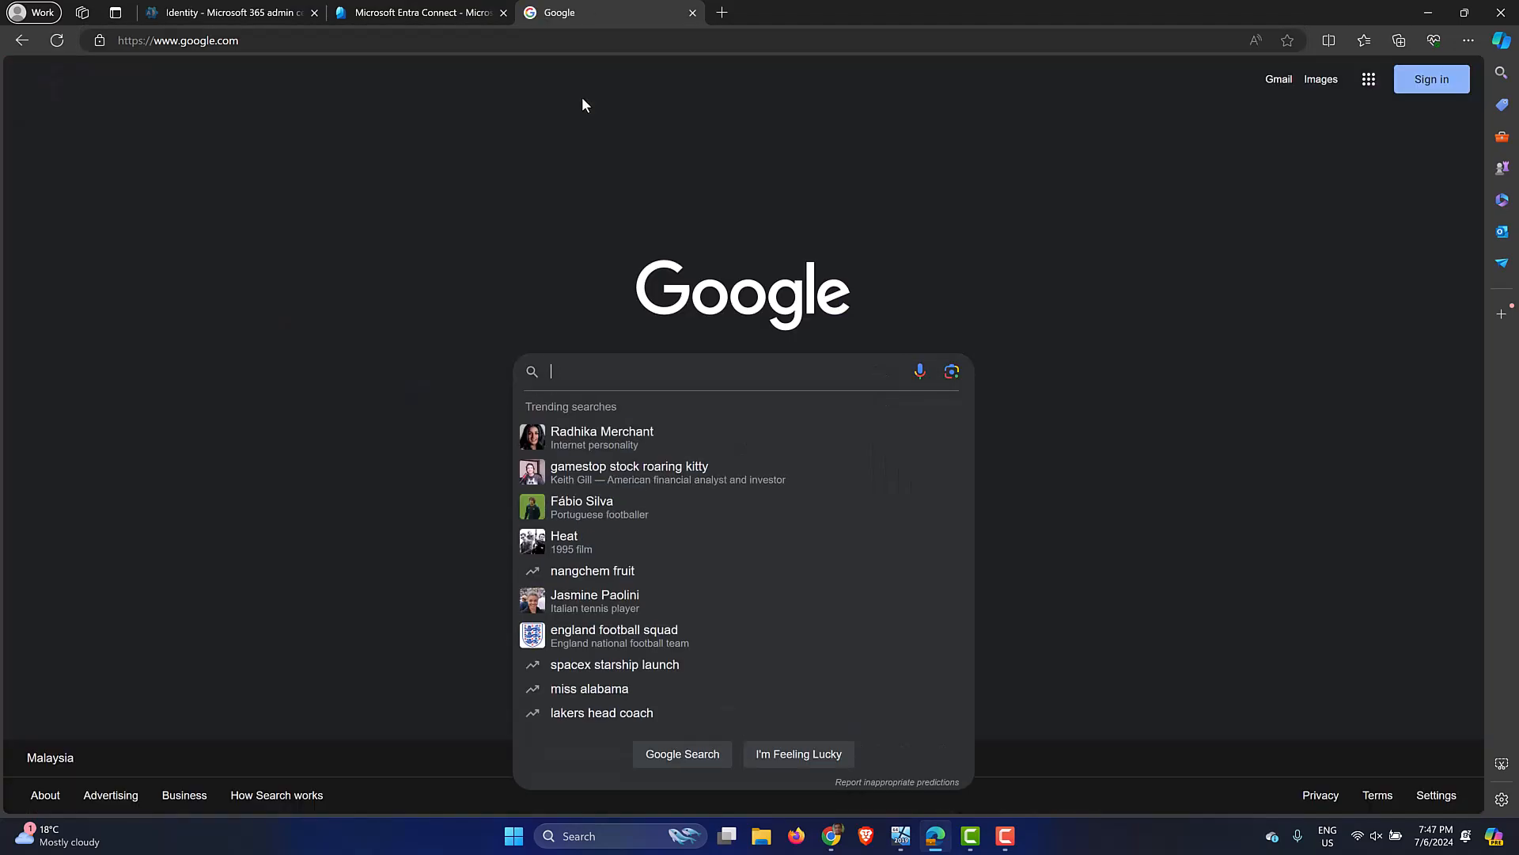
type("ent")
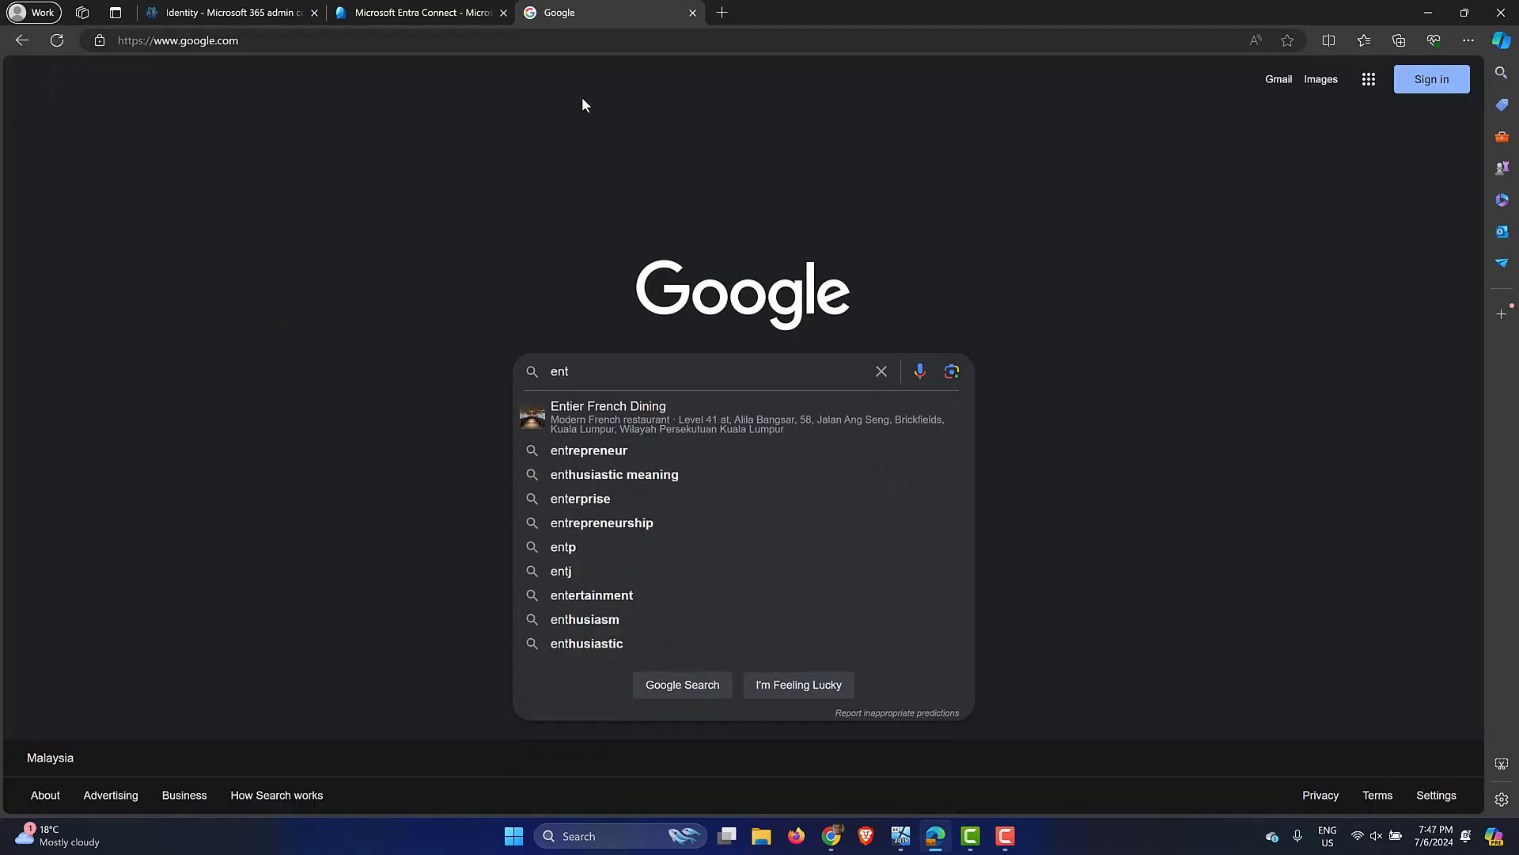
type("ra connect")
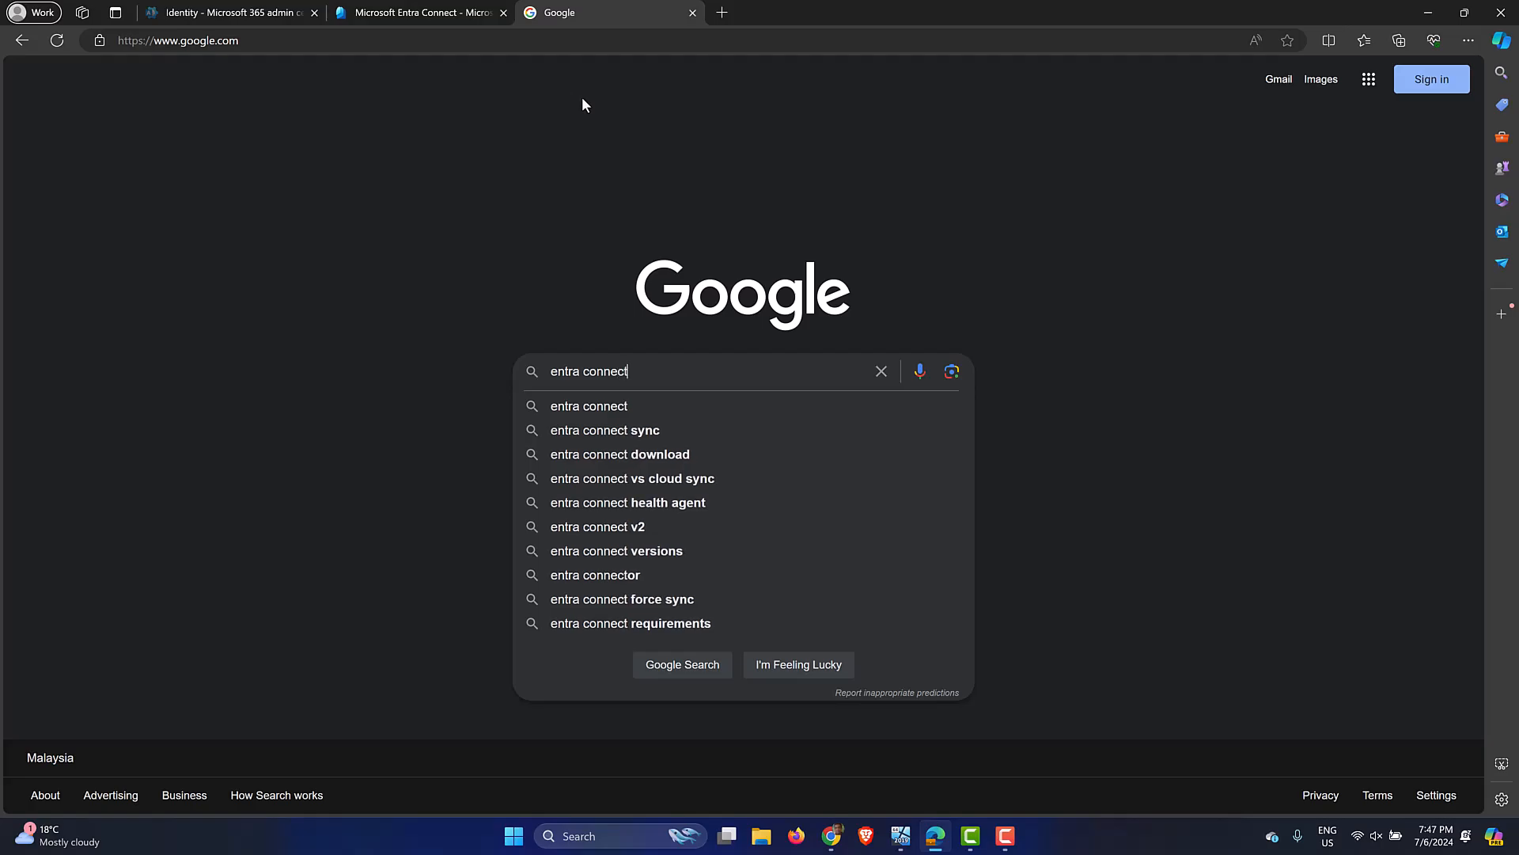
type(" download")
key("Return")
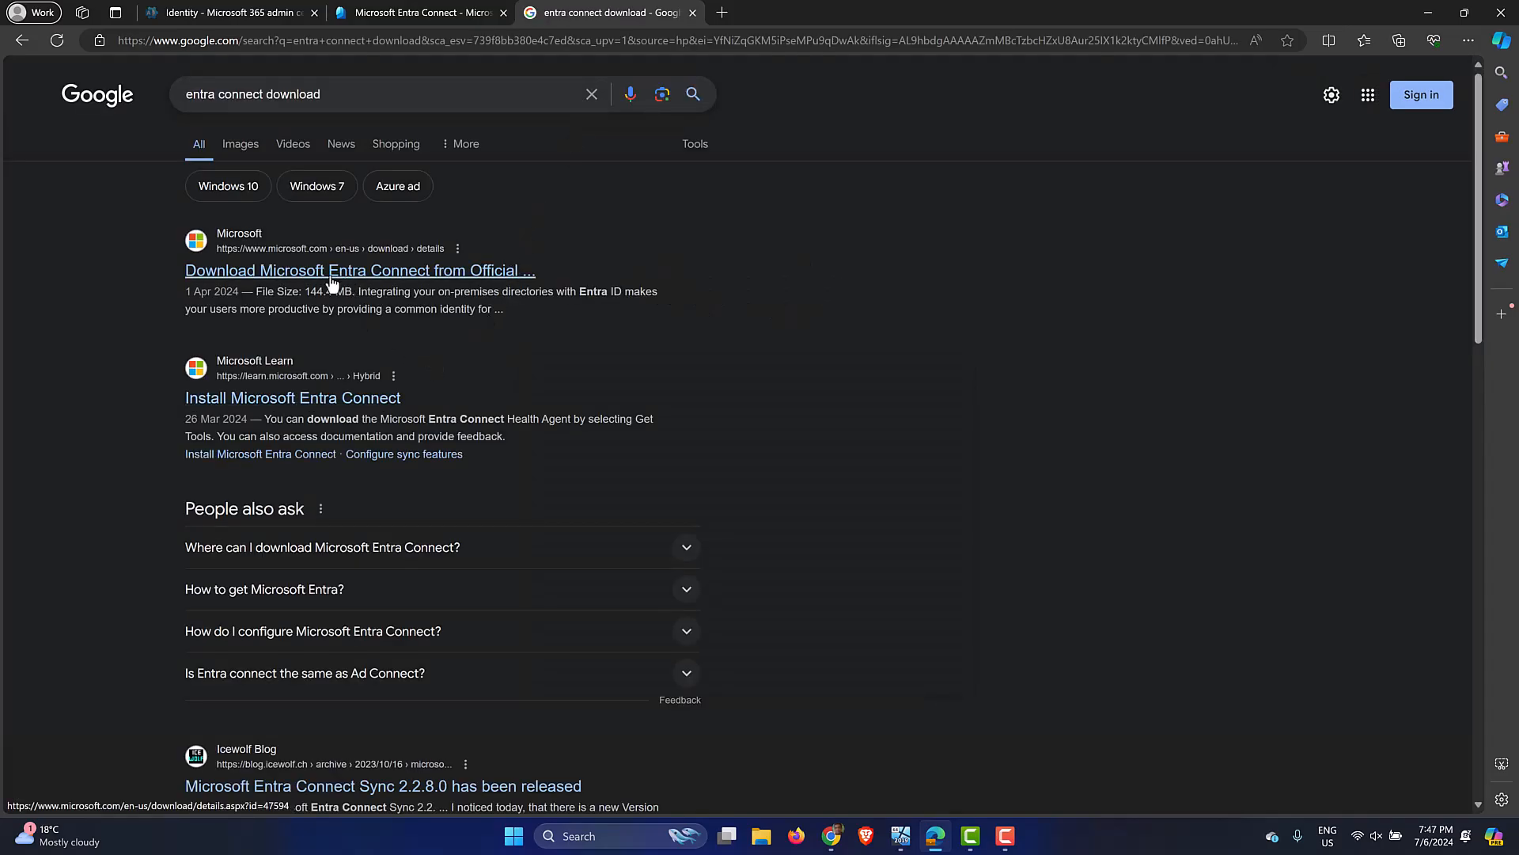
left_click(409, 273)
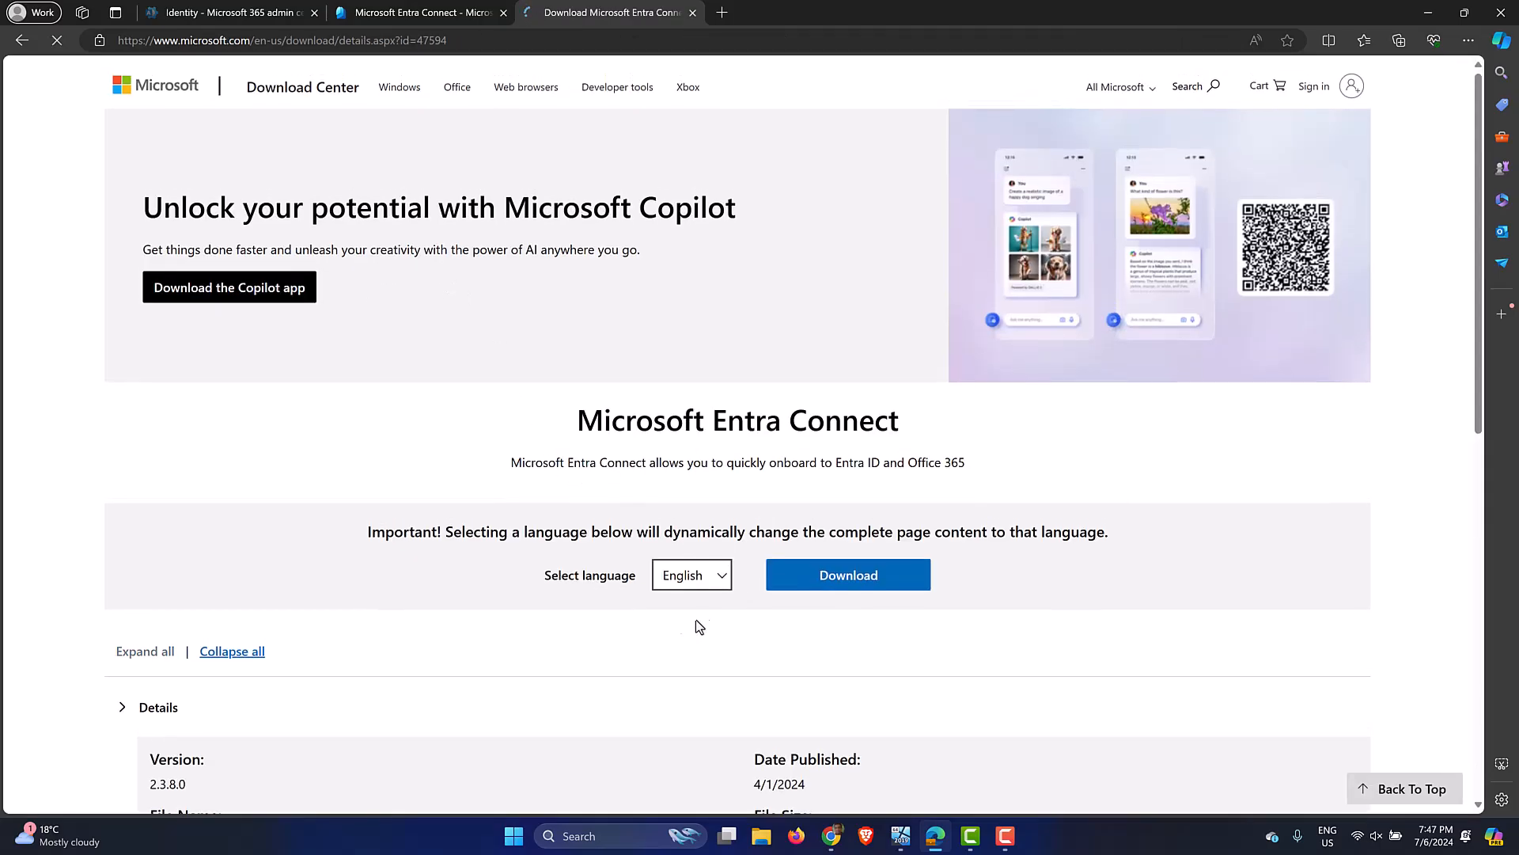
Scroll to Details and check the AzureADConnect.msi file: version 2.3.8.0, 144.4 MB.
scroll(447, 553, "down", 1)
scroll(447, 553, "down", 3)
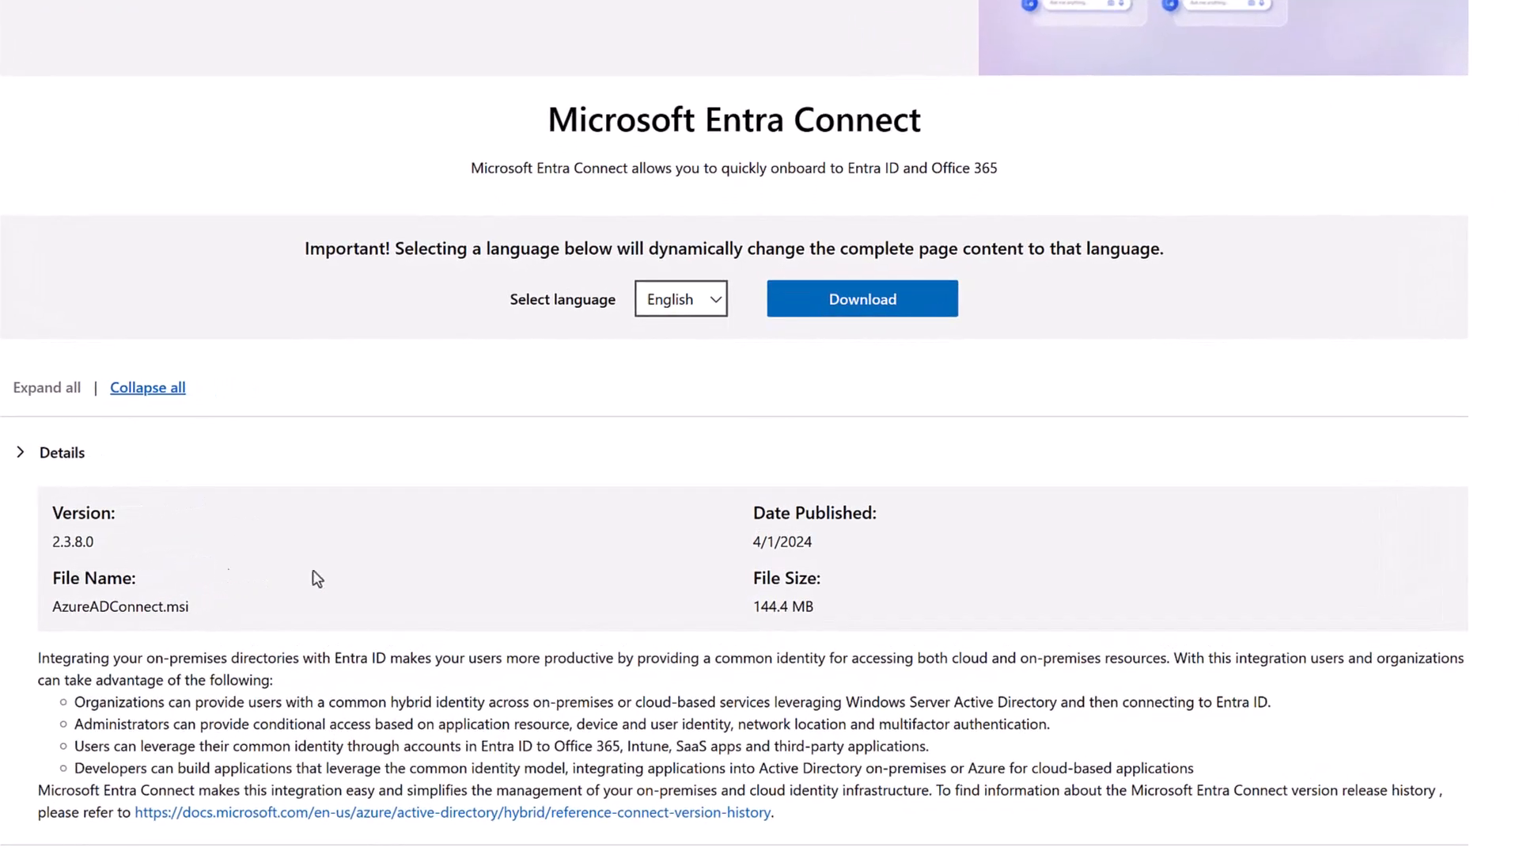
left_click_drag(223, 613, 53, 610)
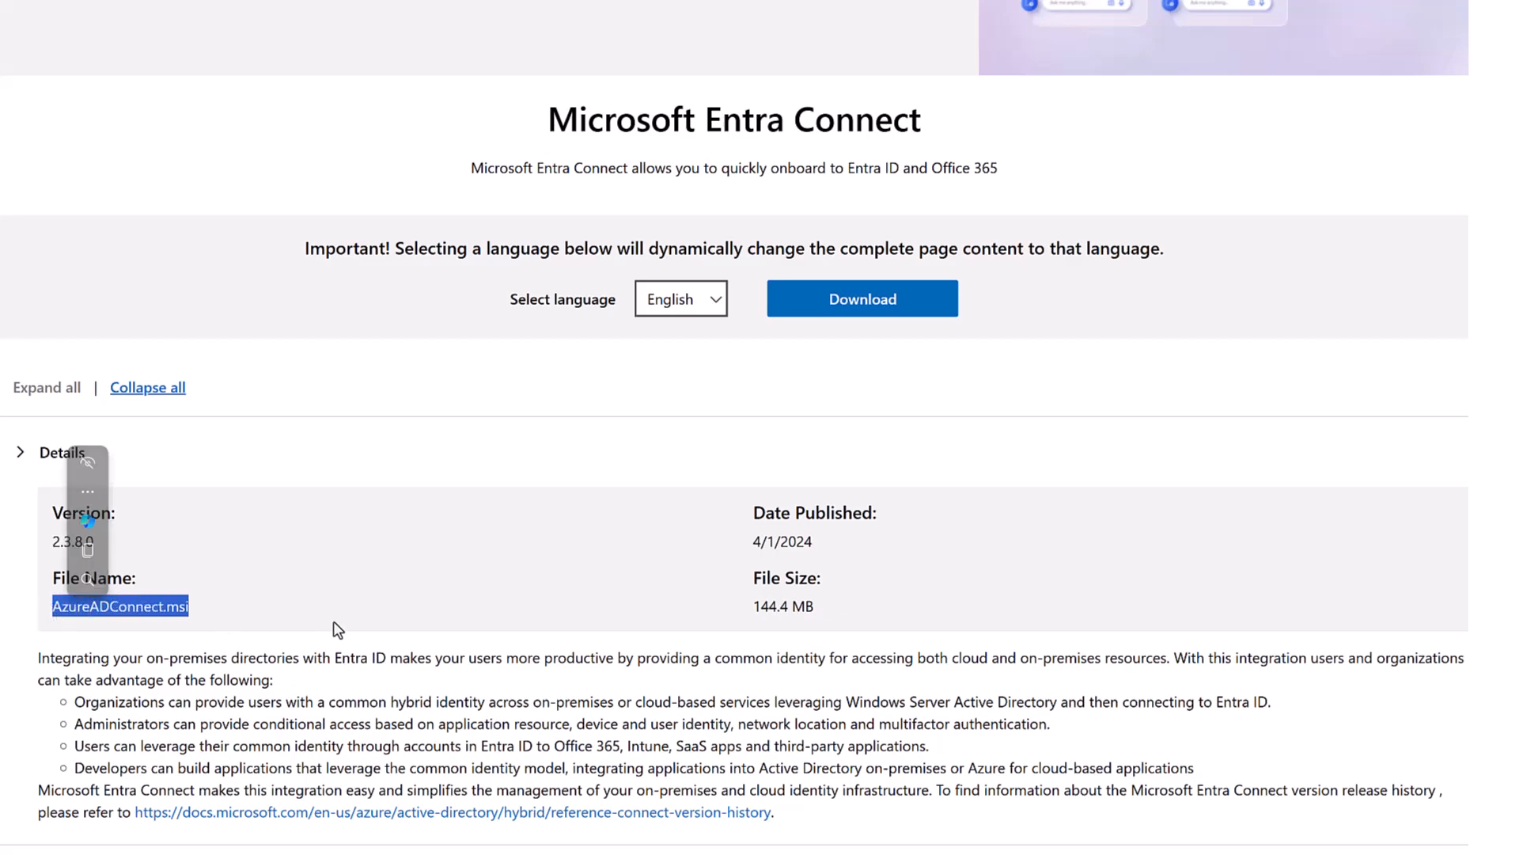
left_click(307, 621)
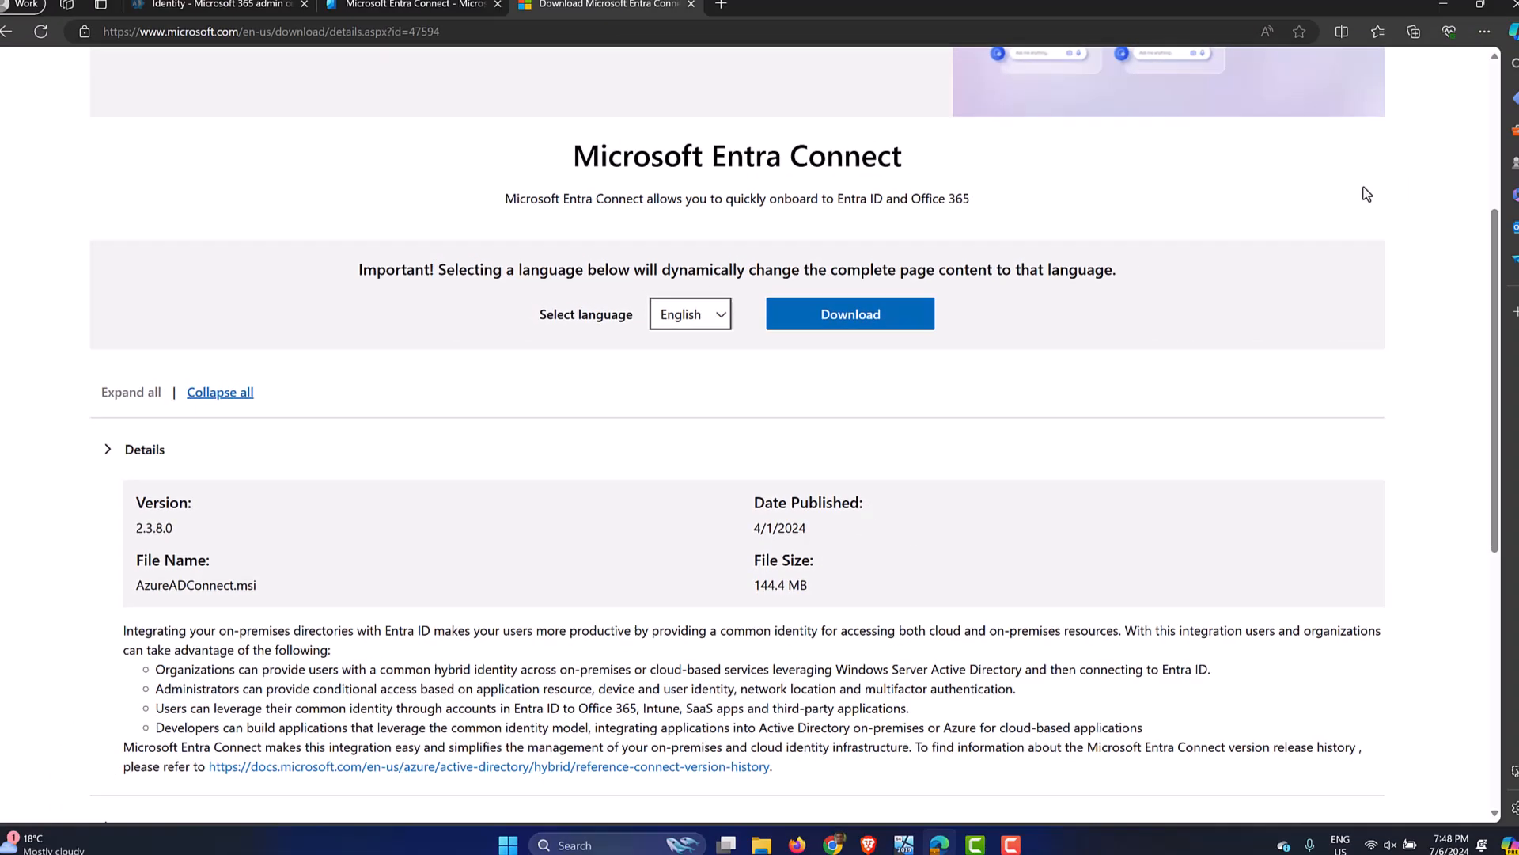
Open the Connect Sync page and open its Download Microsoft Entra Connect link in a new tab.
left_click(380, 4)
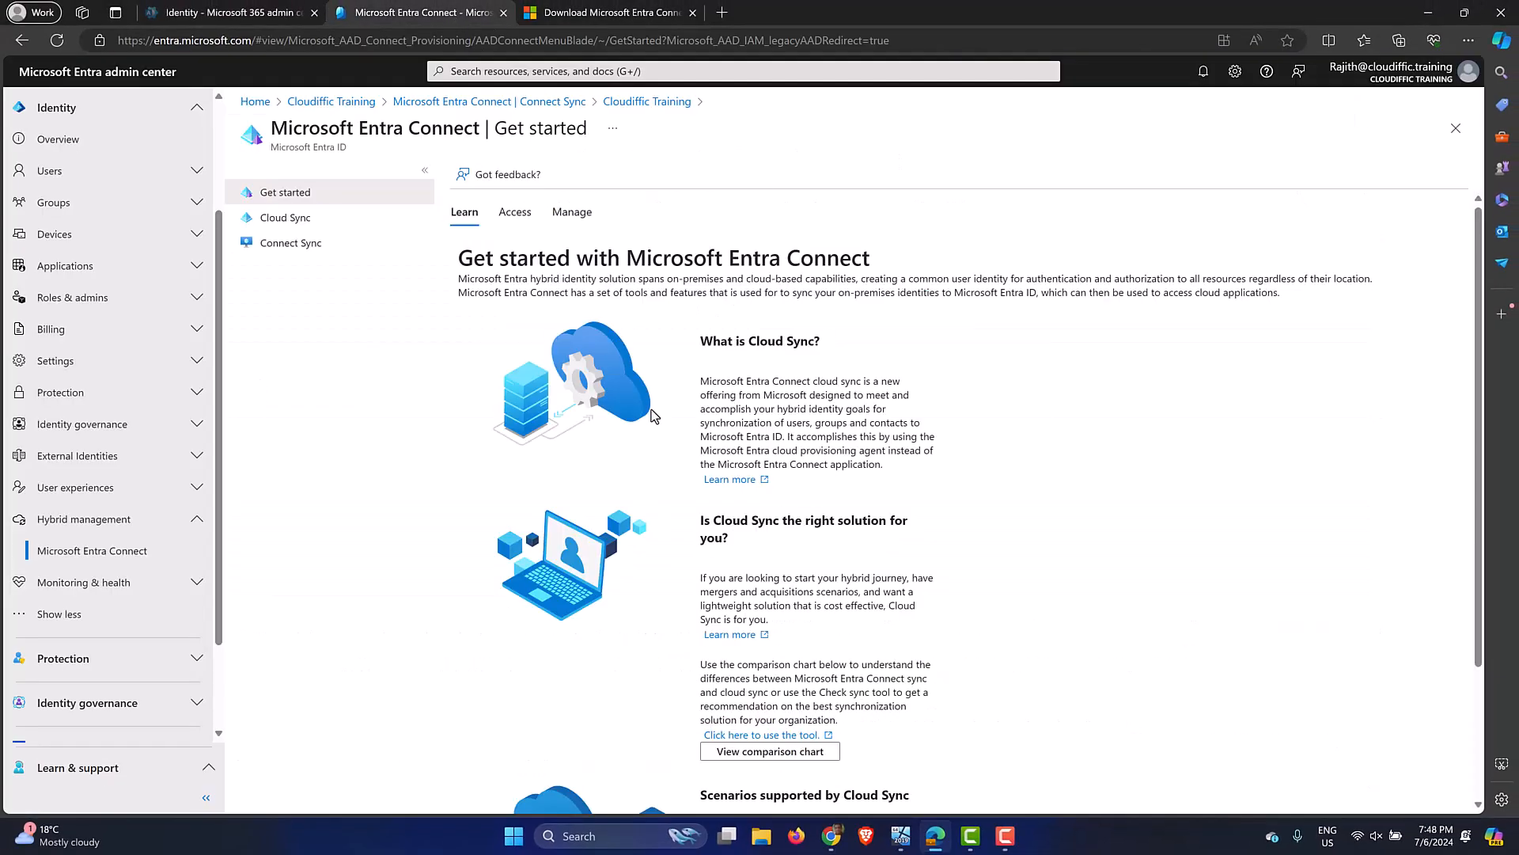
left_click(102, 548)
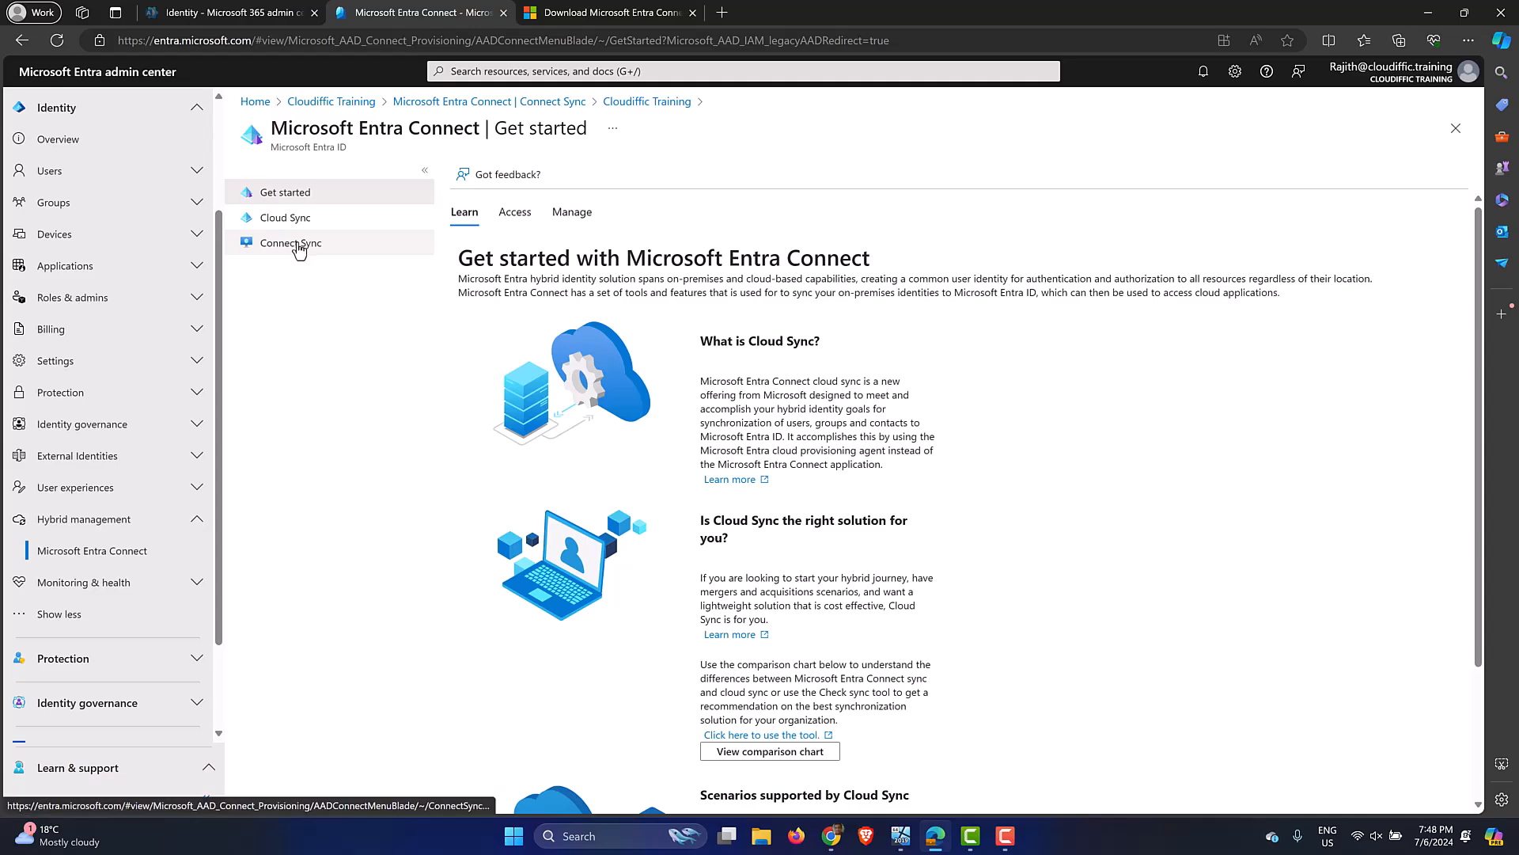
left_click(302, 245)
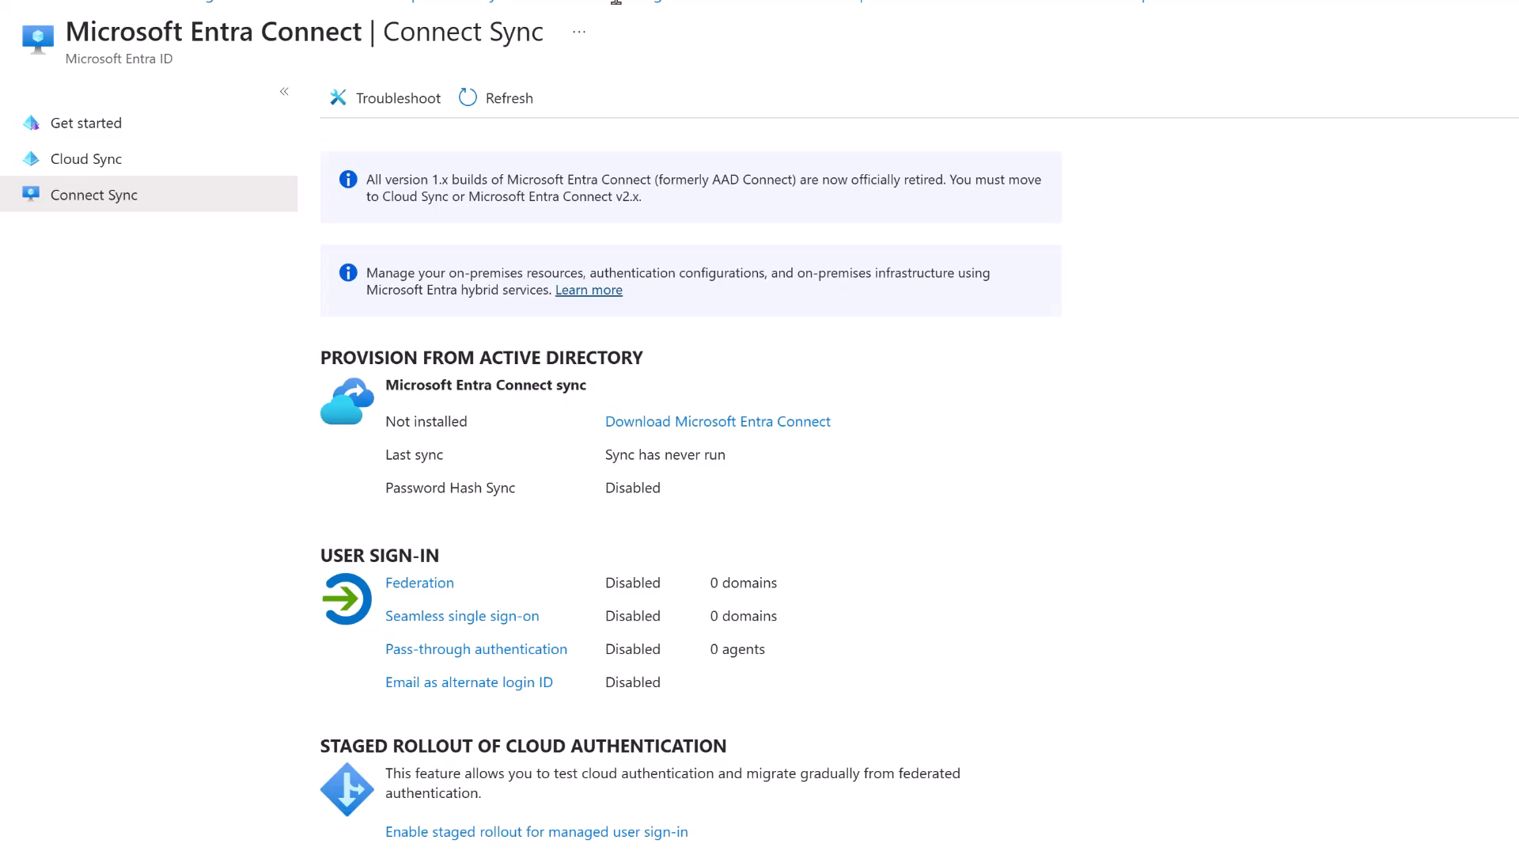
right_click(722, 421)
left_click(794, 443)
Confirm Connect sync reads 'Not installed', then bring the Windows Server VM forward.
left_click_drag(477, 427, 387, 426)
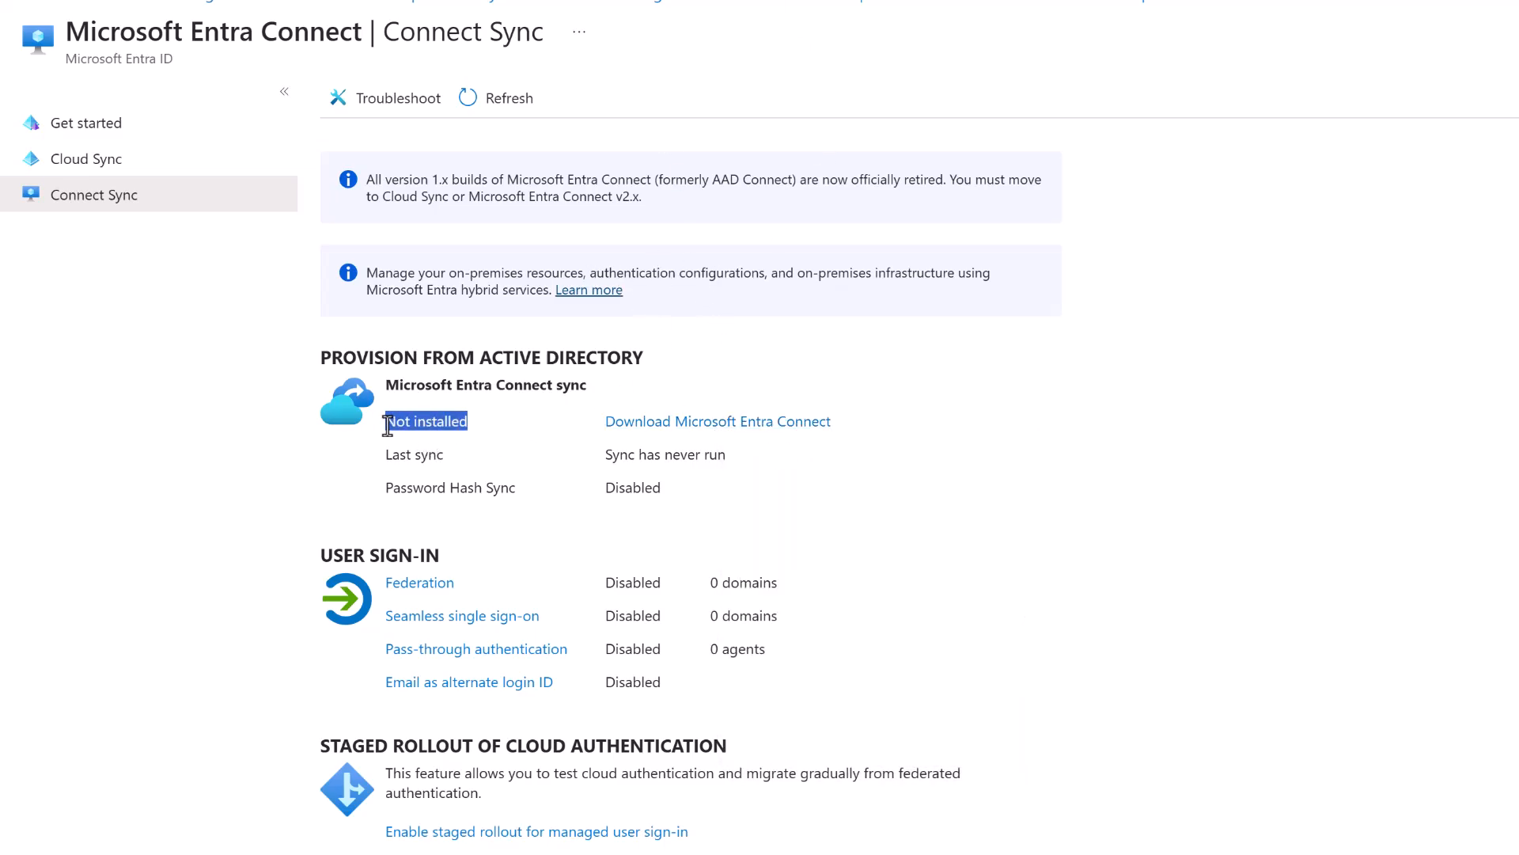
left_click(481, 427)
left_click_drag(385, 424, 480, 425)
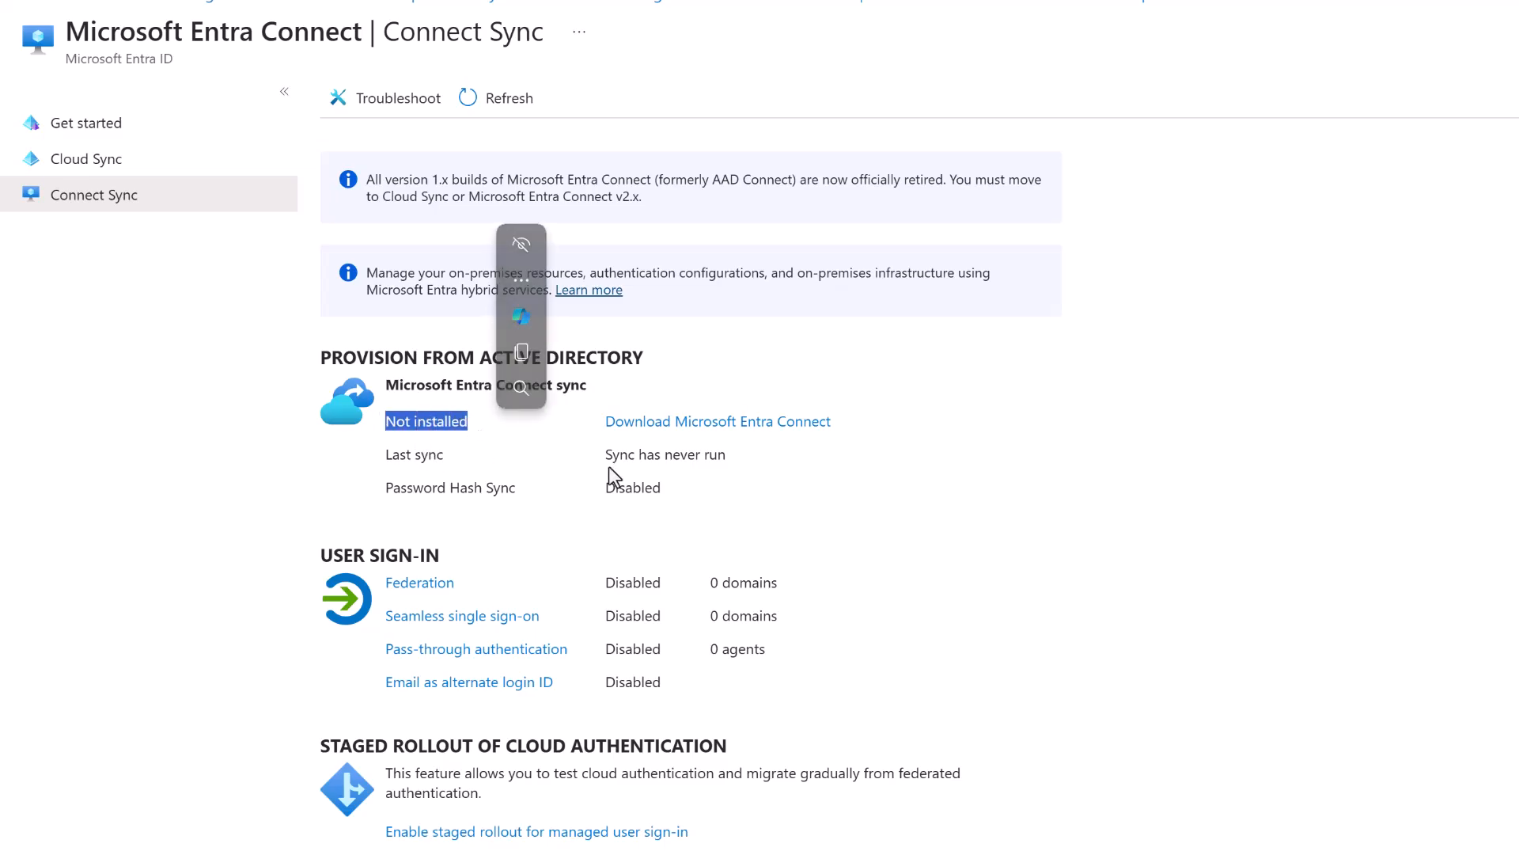
left_click(421, 454)
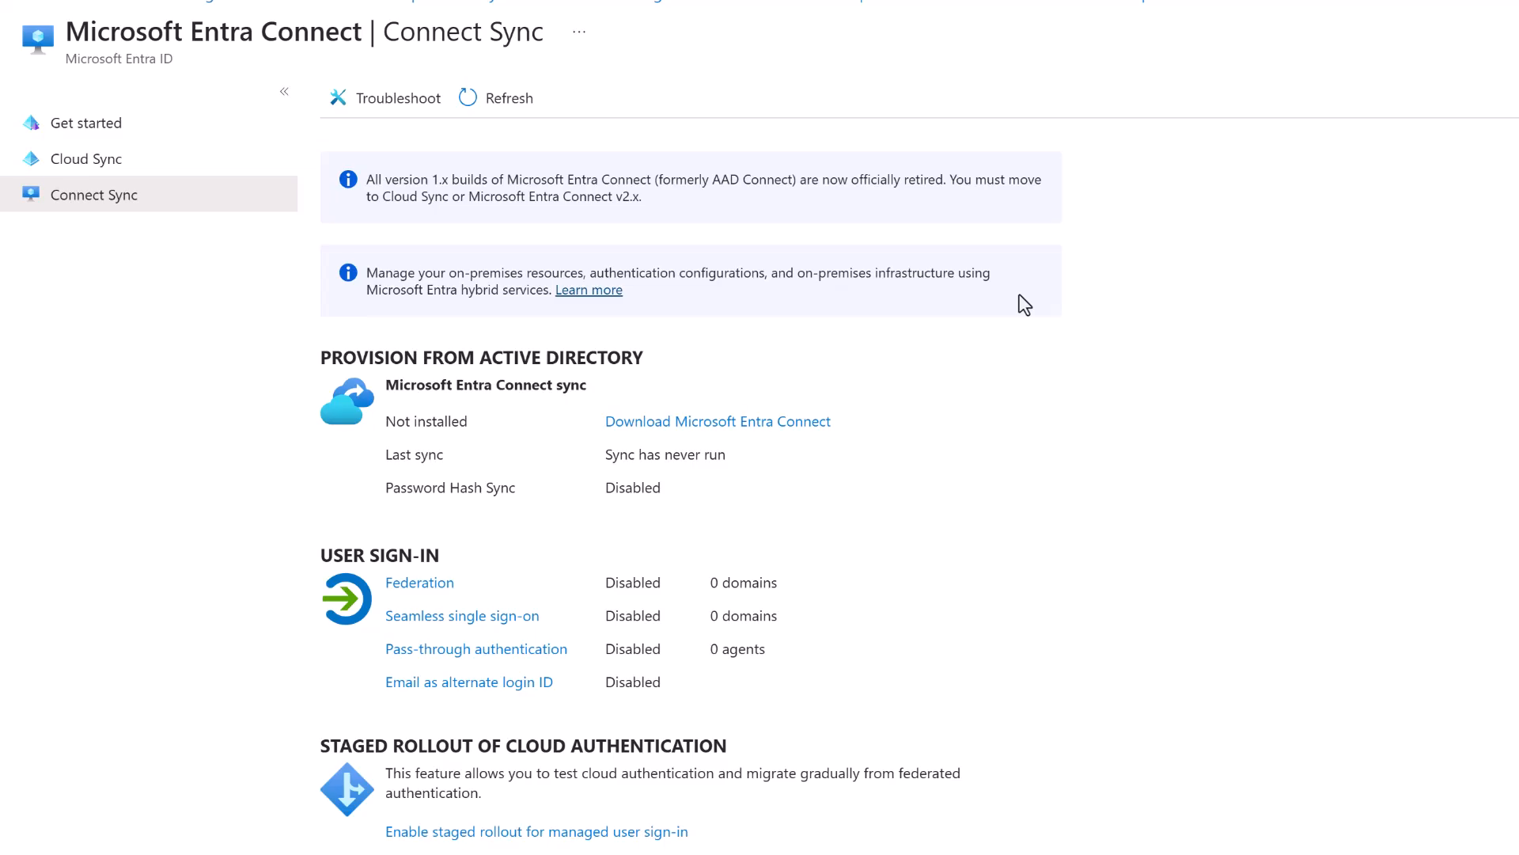
left_click(900, 835)
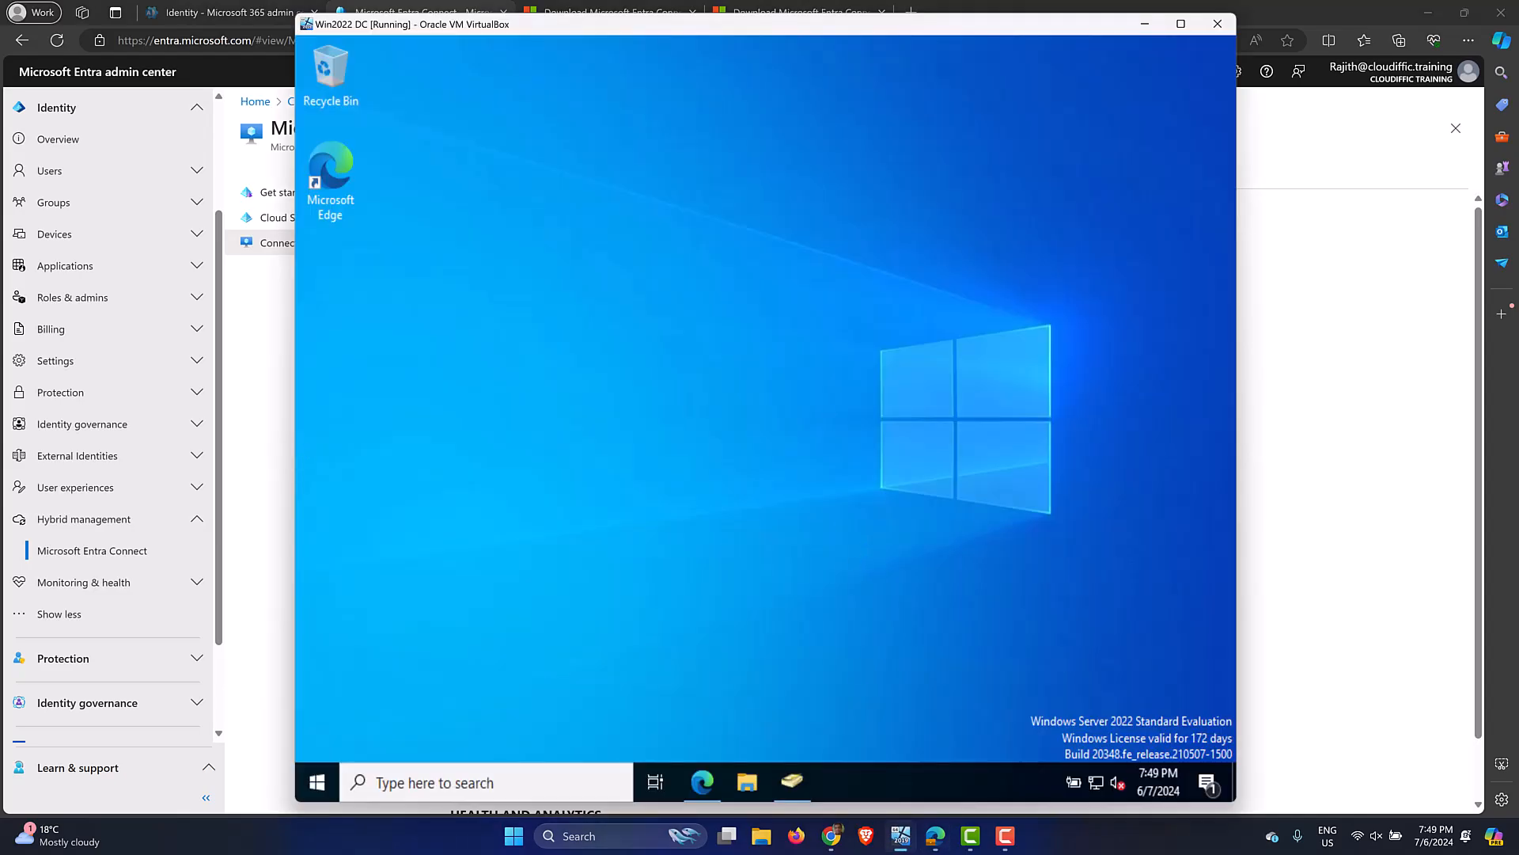
Restore the directory console and list the 14 user accounts in Cloudiffic's Contractors OU.
left_click(791, 782)
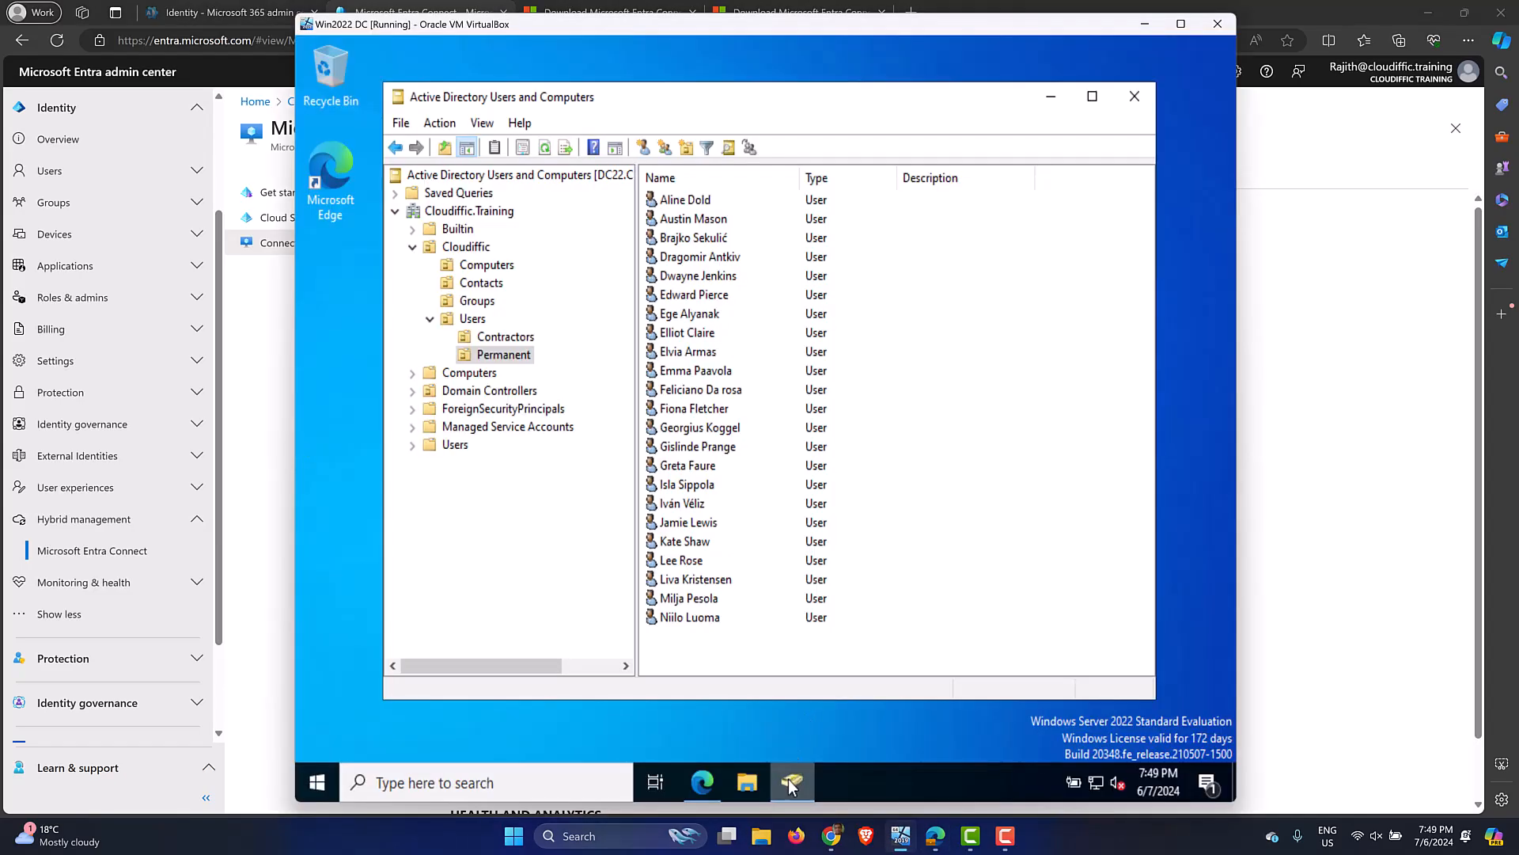
left_click(524, 337)
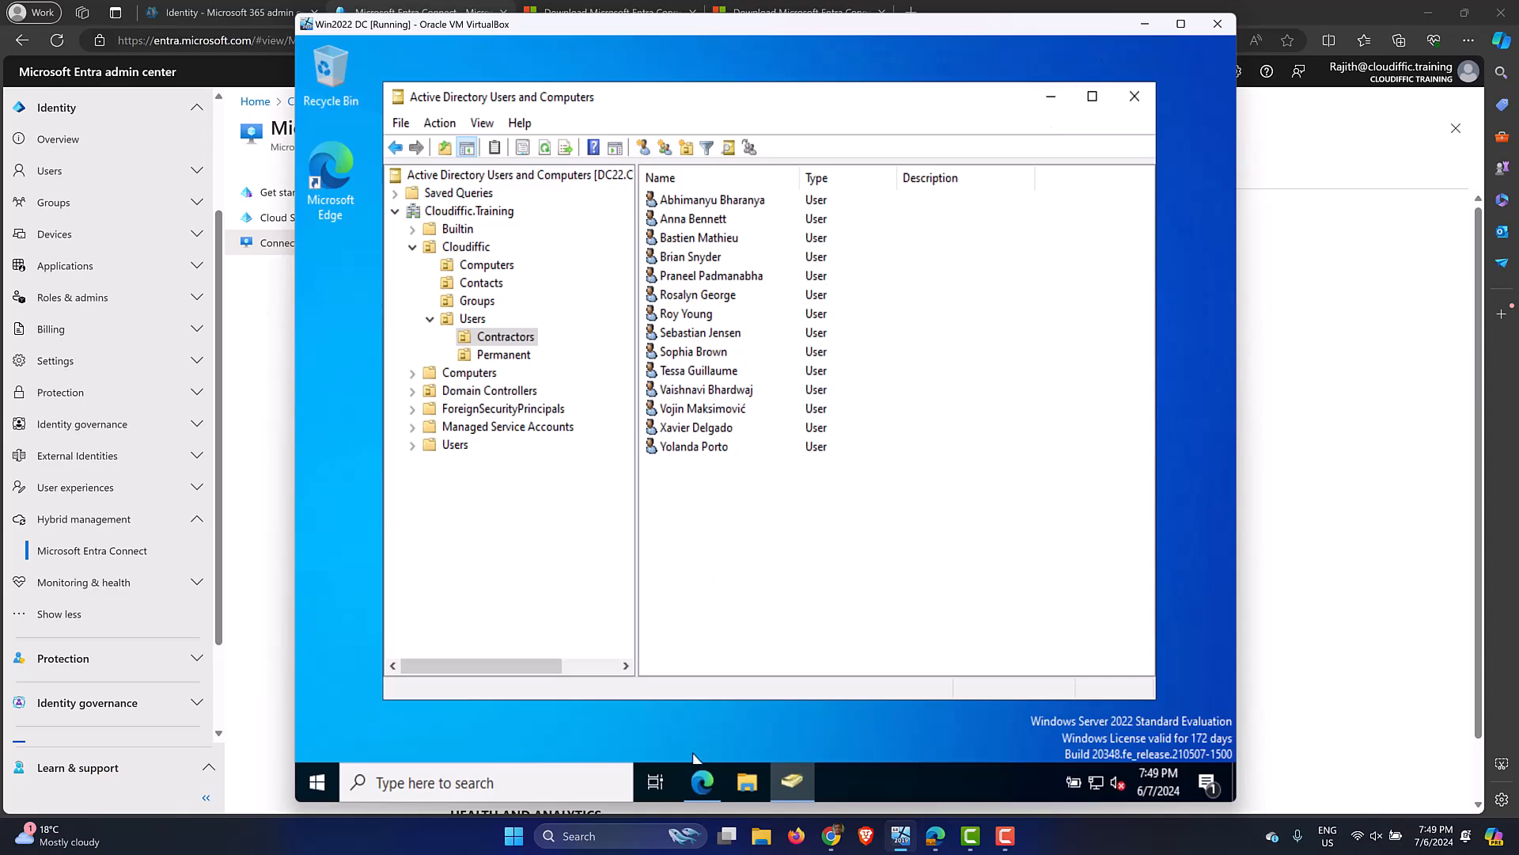
mouse_move(690, 786)
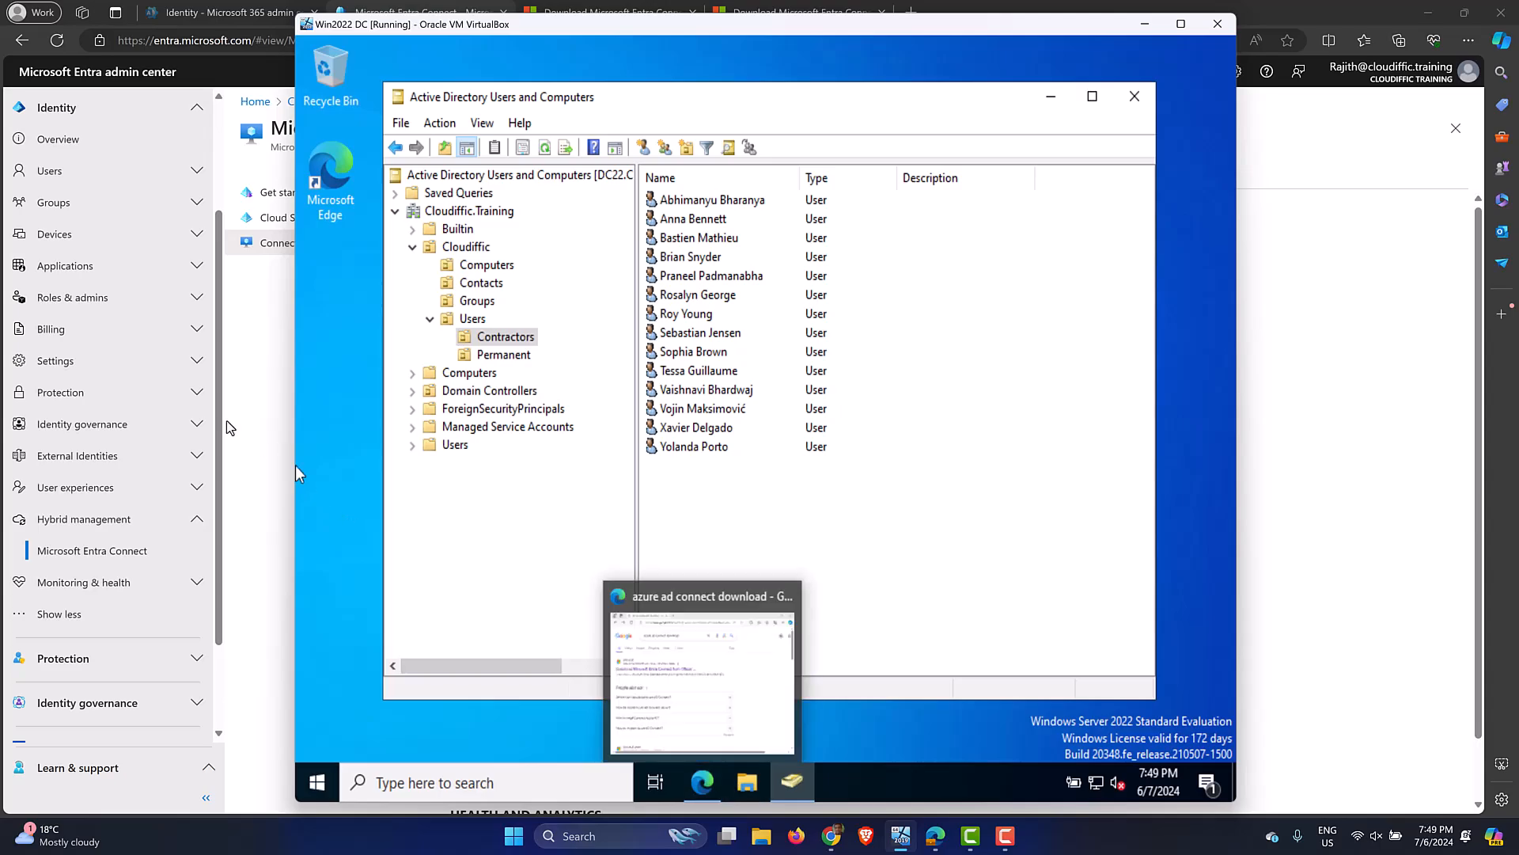
left_click(748, 790)
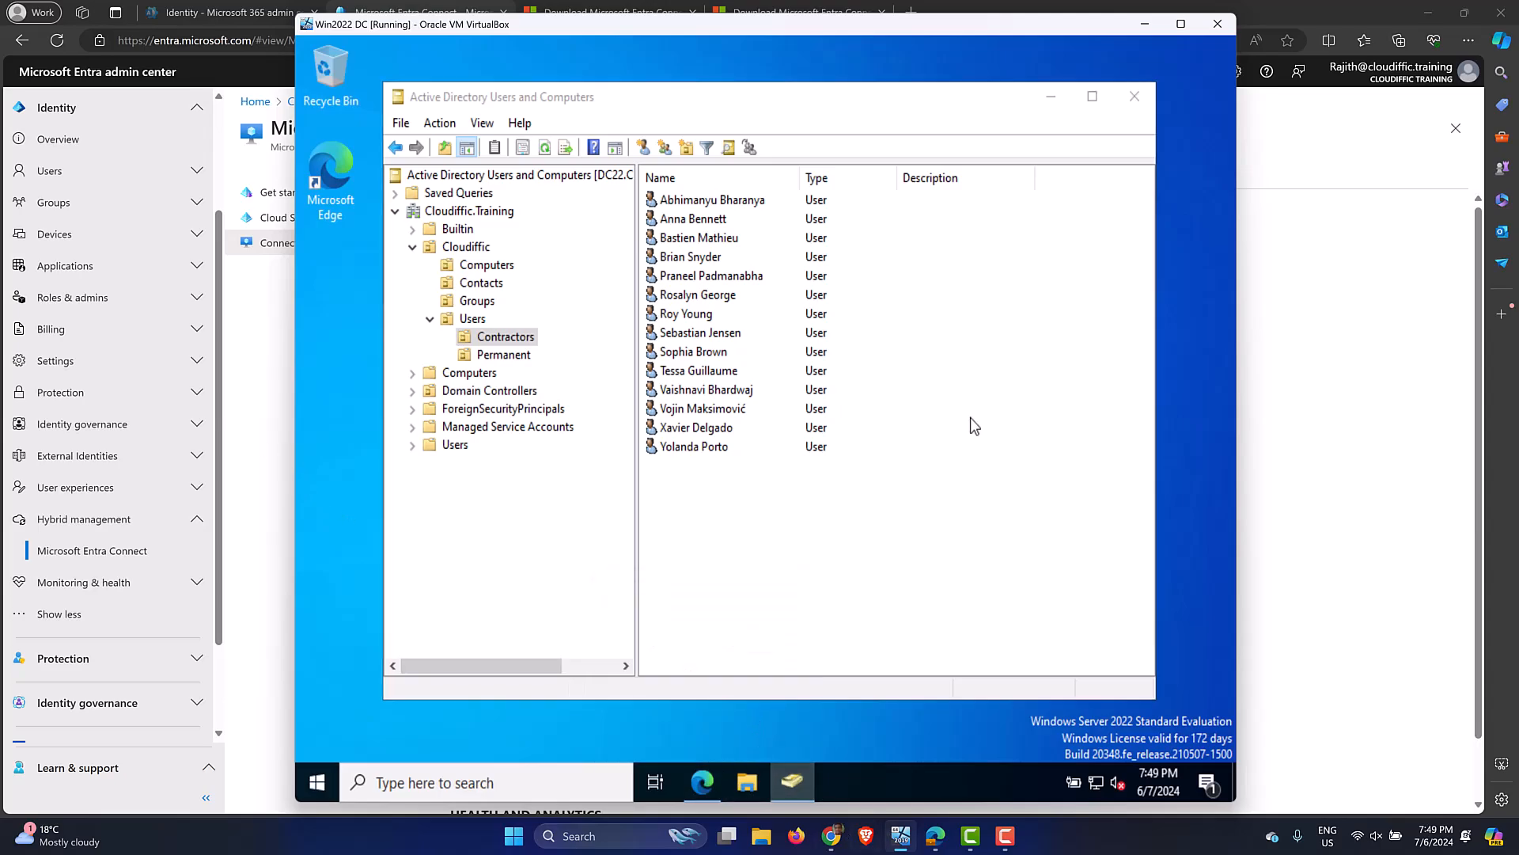
Run the AzureADConnect installer from the Downloads folder.
left_click(507, 287)
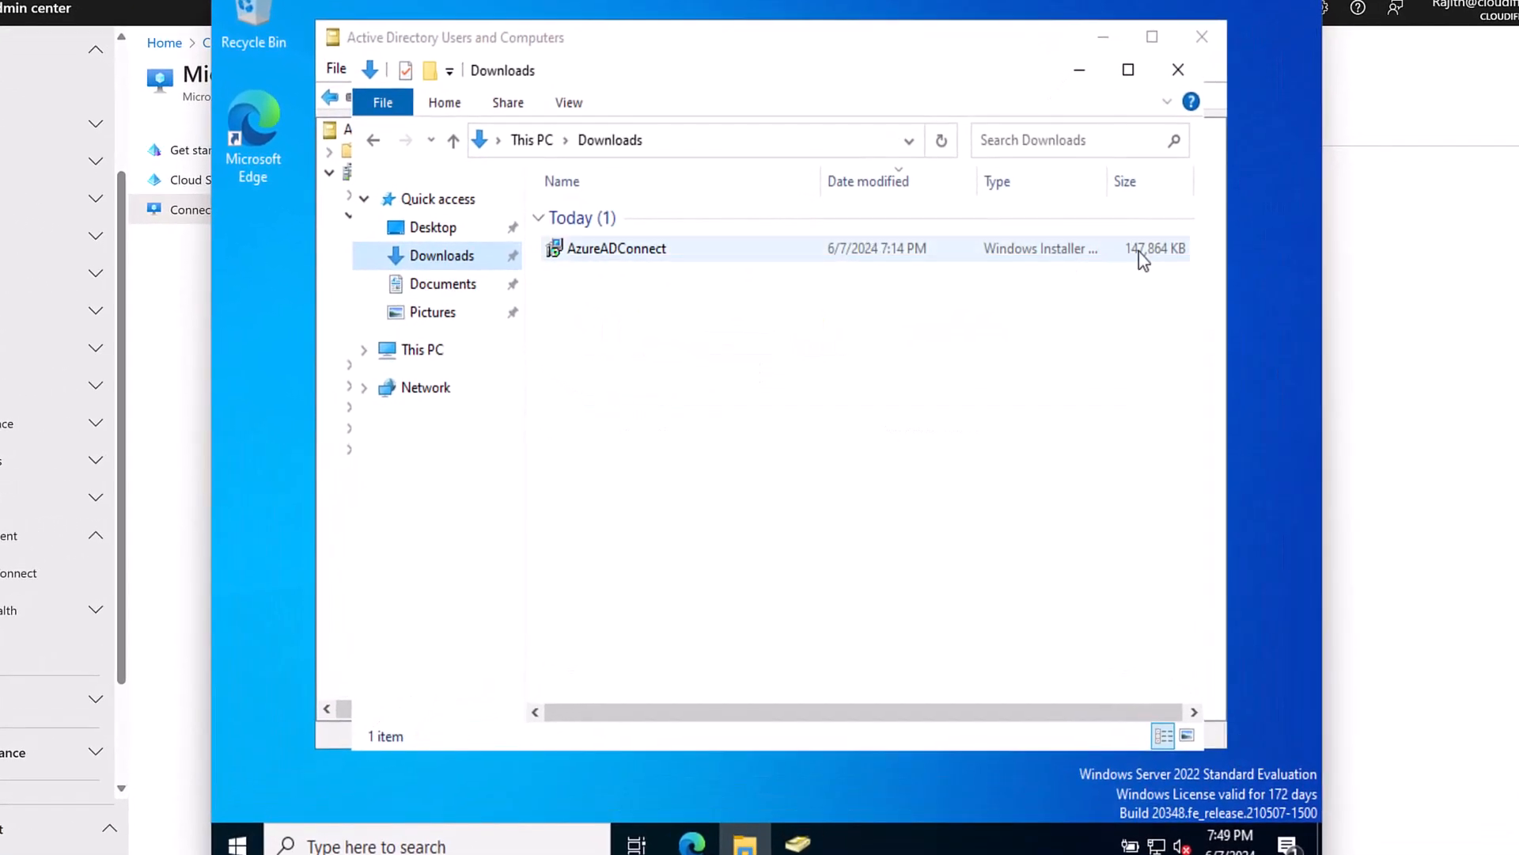
left_click(1142, 257)
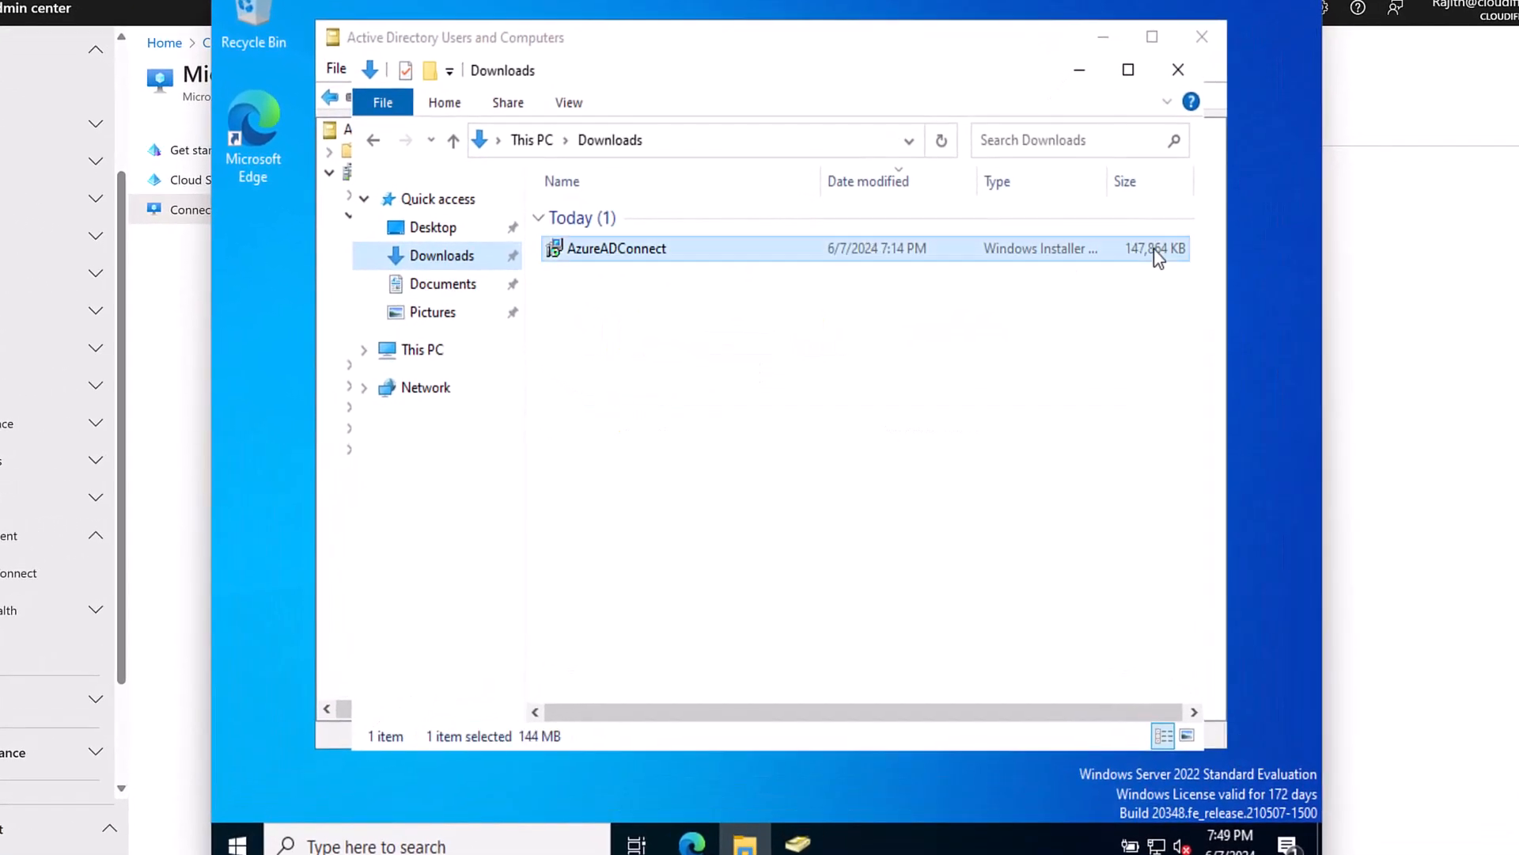
right_click(648, 247)
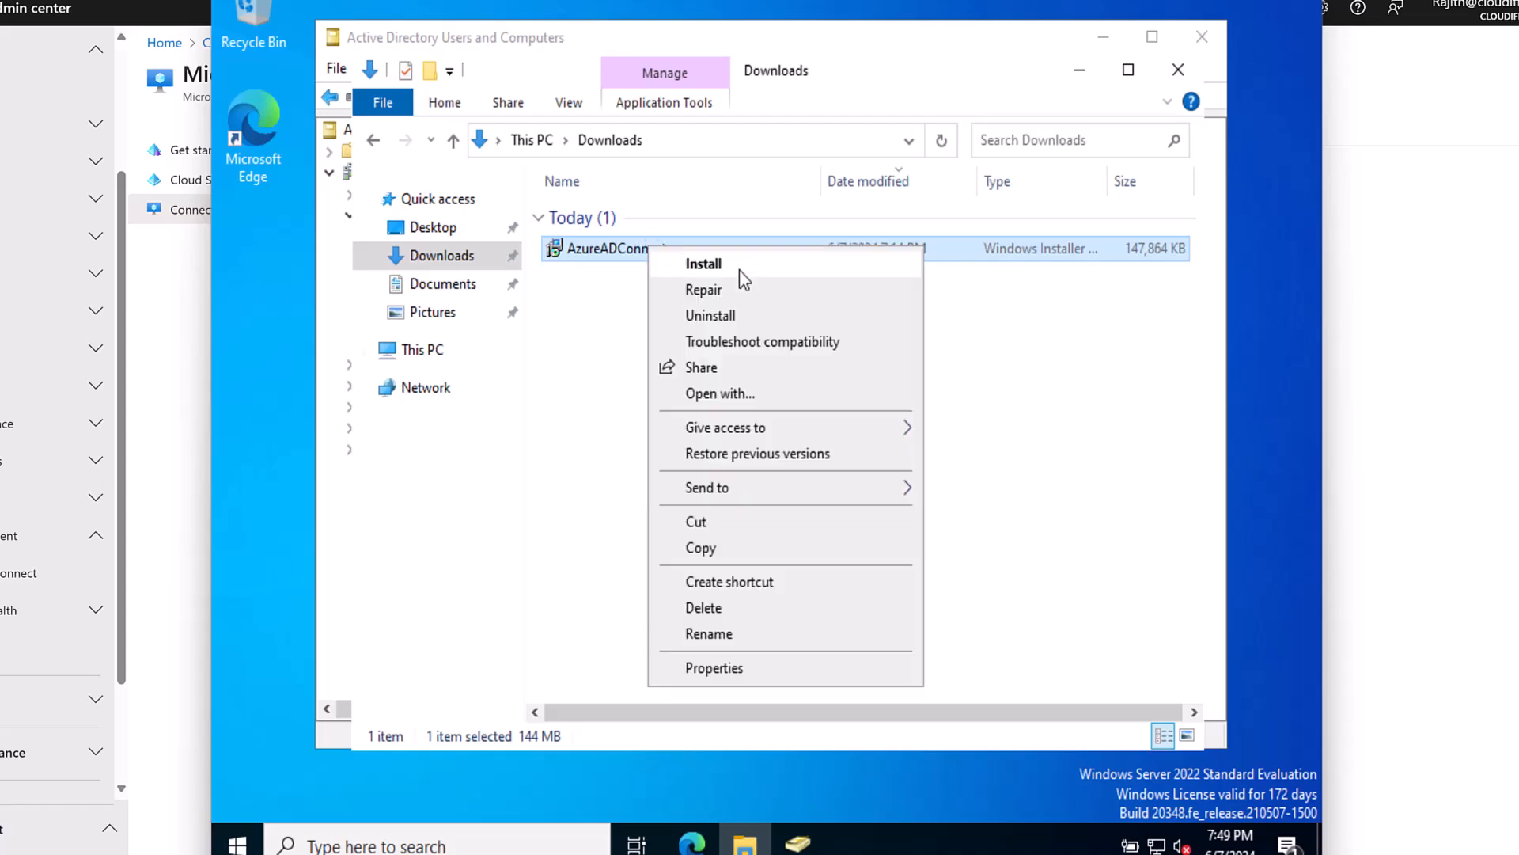
left_click(739, 266)
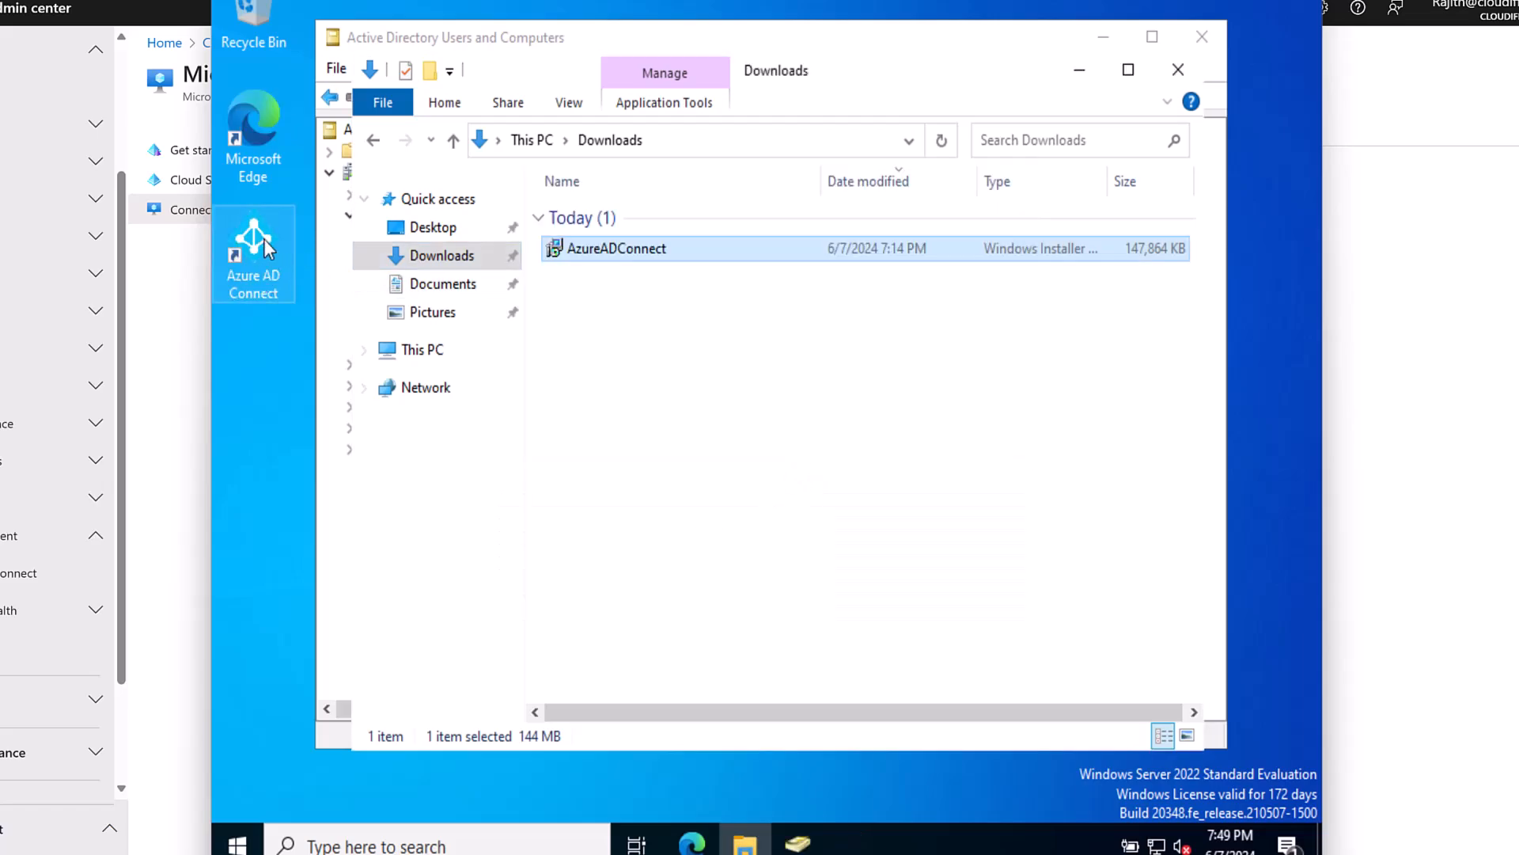
Close the directory console, minimize Downloads, and accept the Azure AD Connect license terms.
left_click(1206, 38)
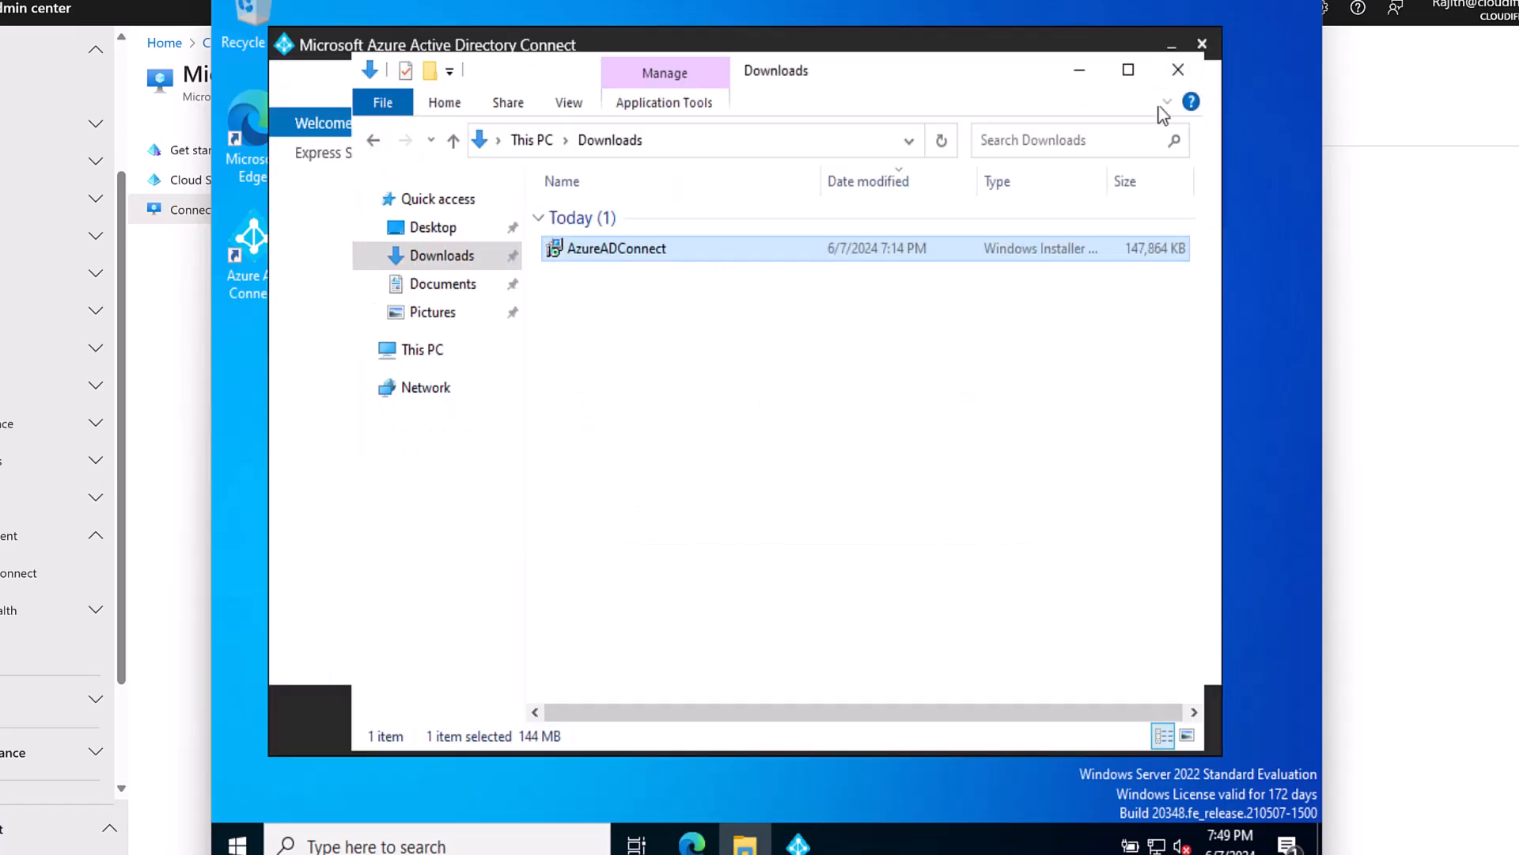
left_click(1078, 69)
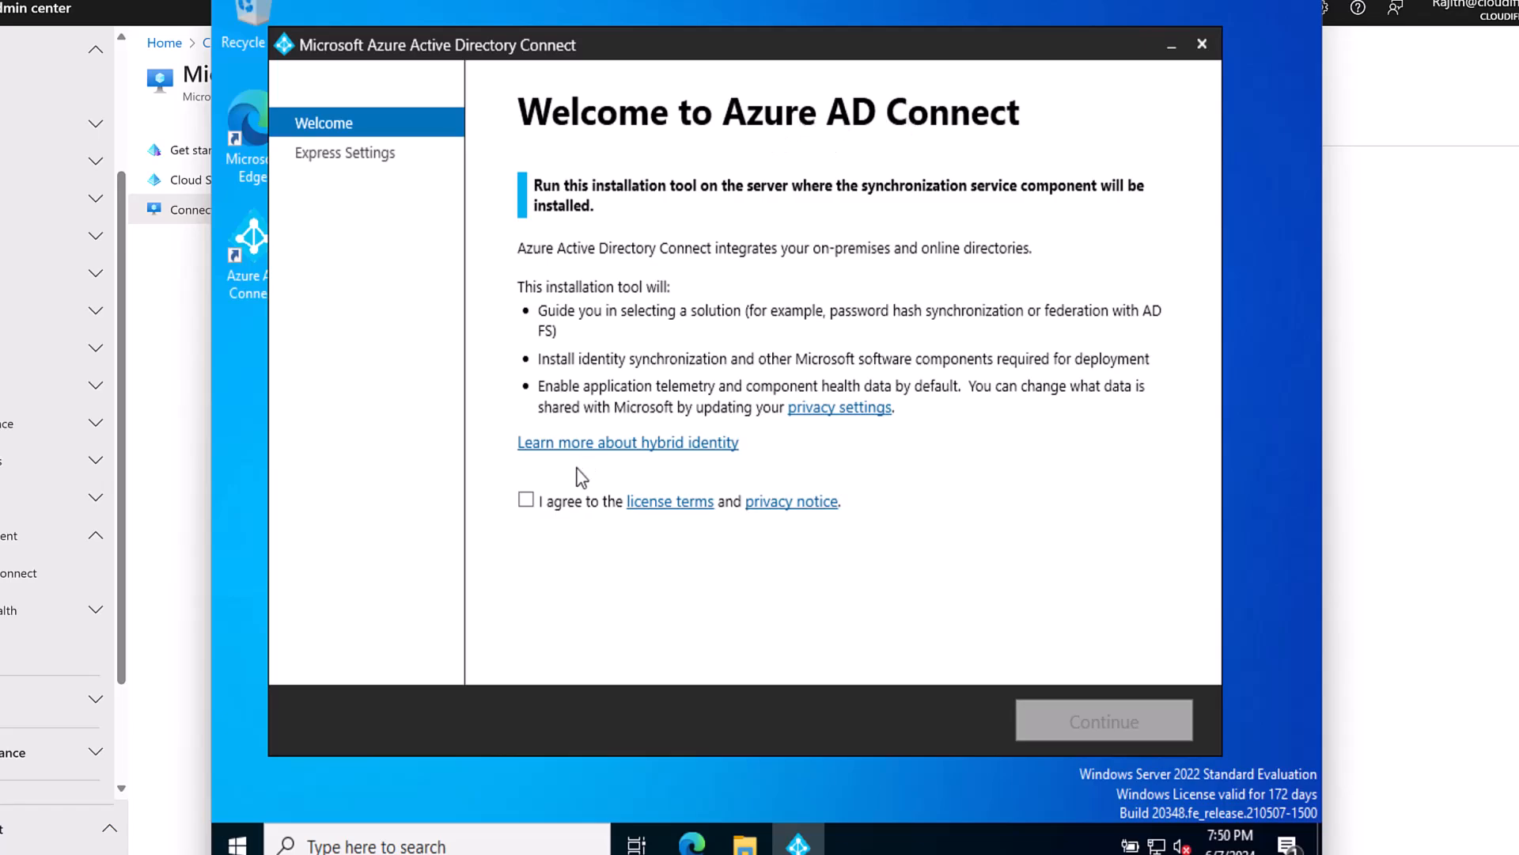
left_click(527, 500)
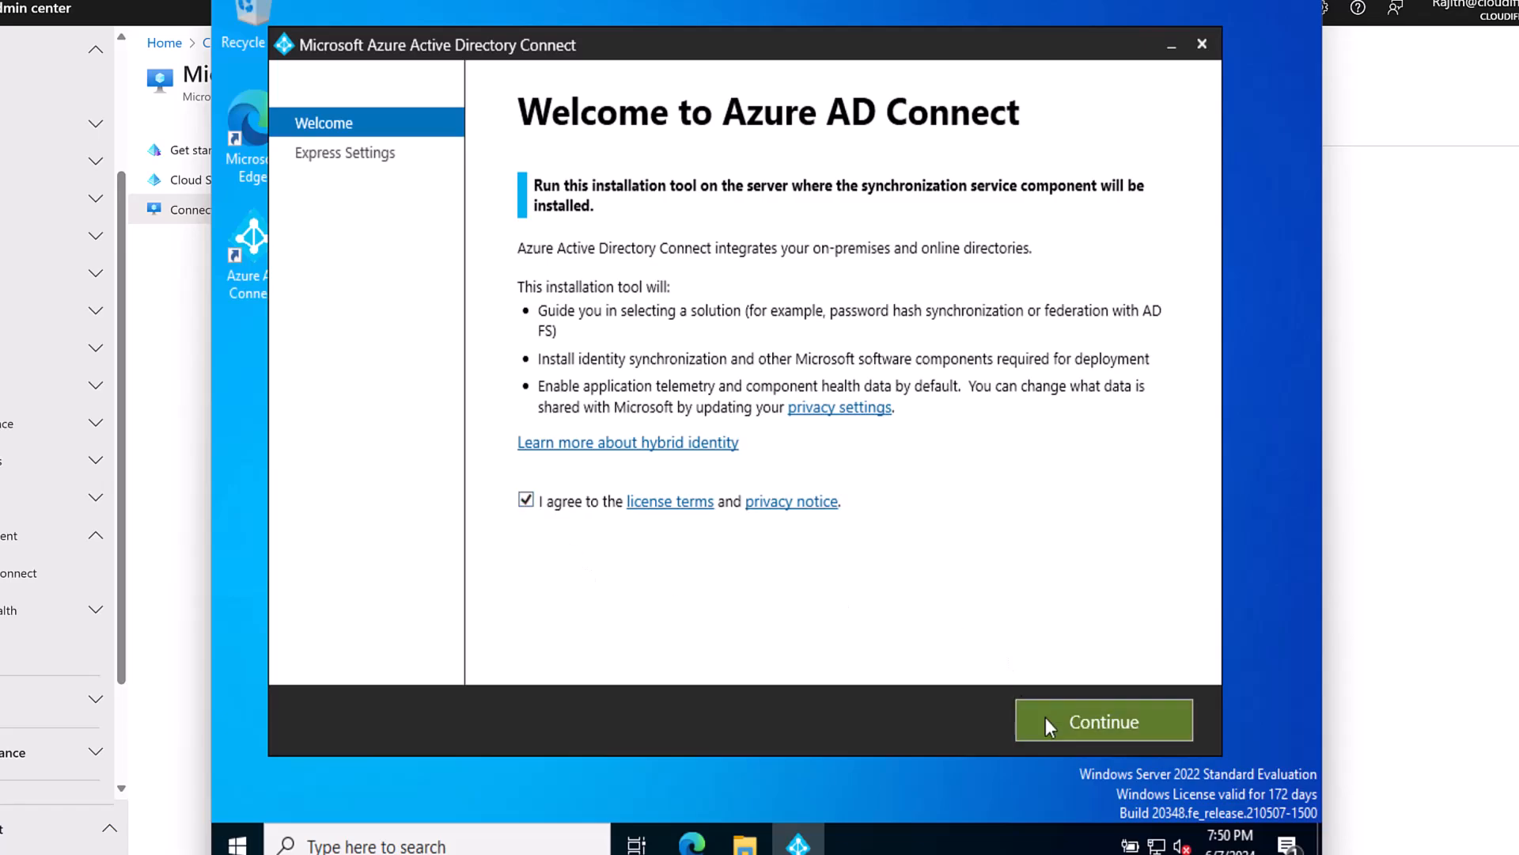
left_click(1101, 723)
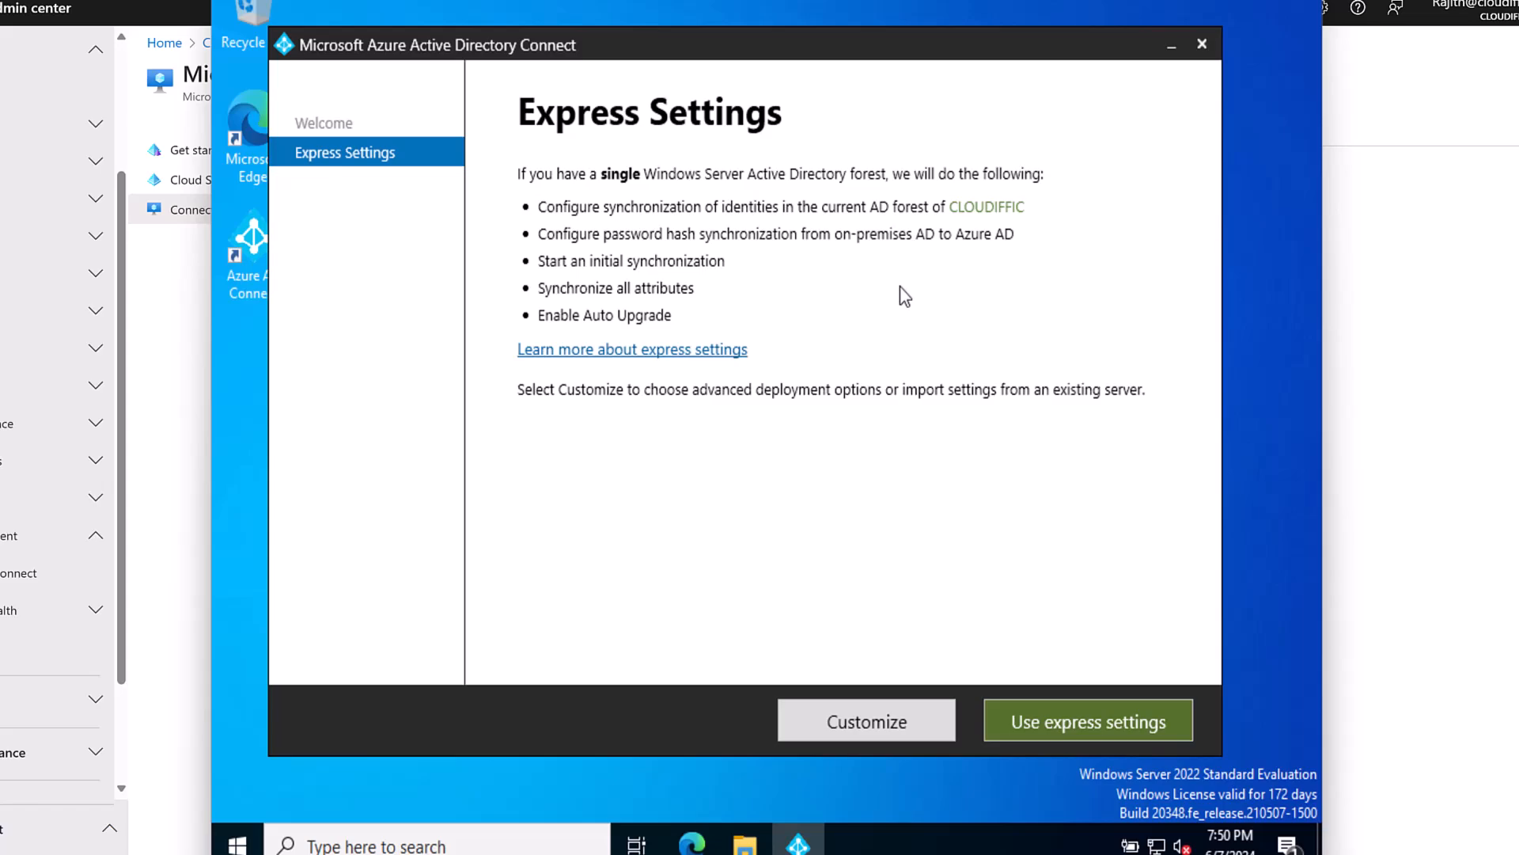
Choose Customize on the Express Settings page for a custom installation.
left_click(899, 720)
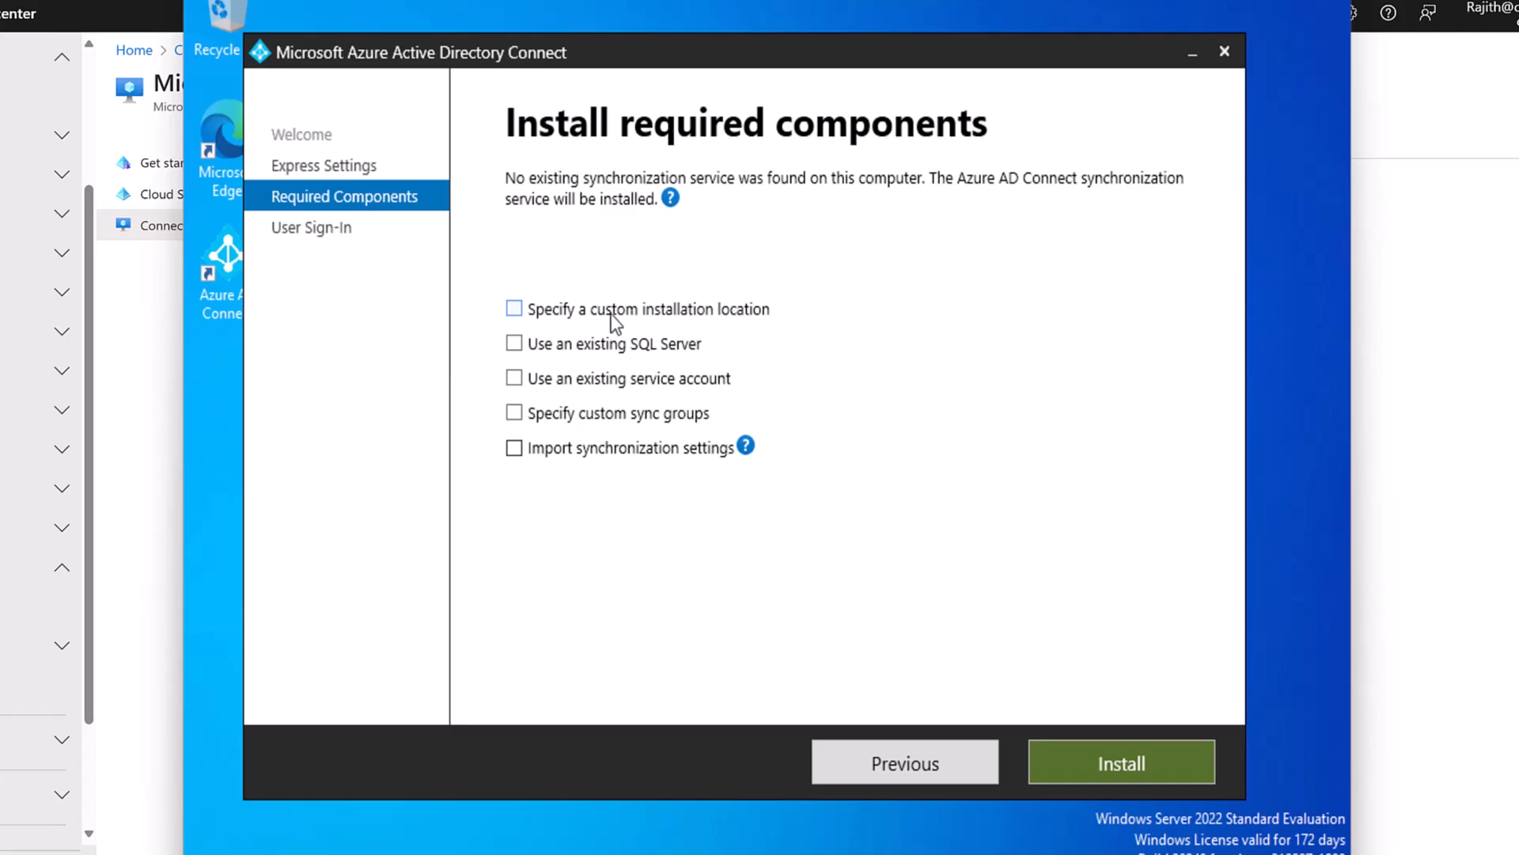
Try the custom installation location and existing SQL Server options, leaving both unchecked.
left_click(514, 308)
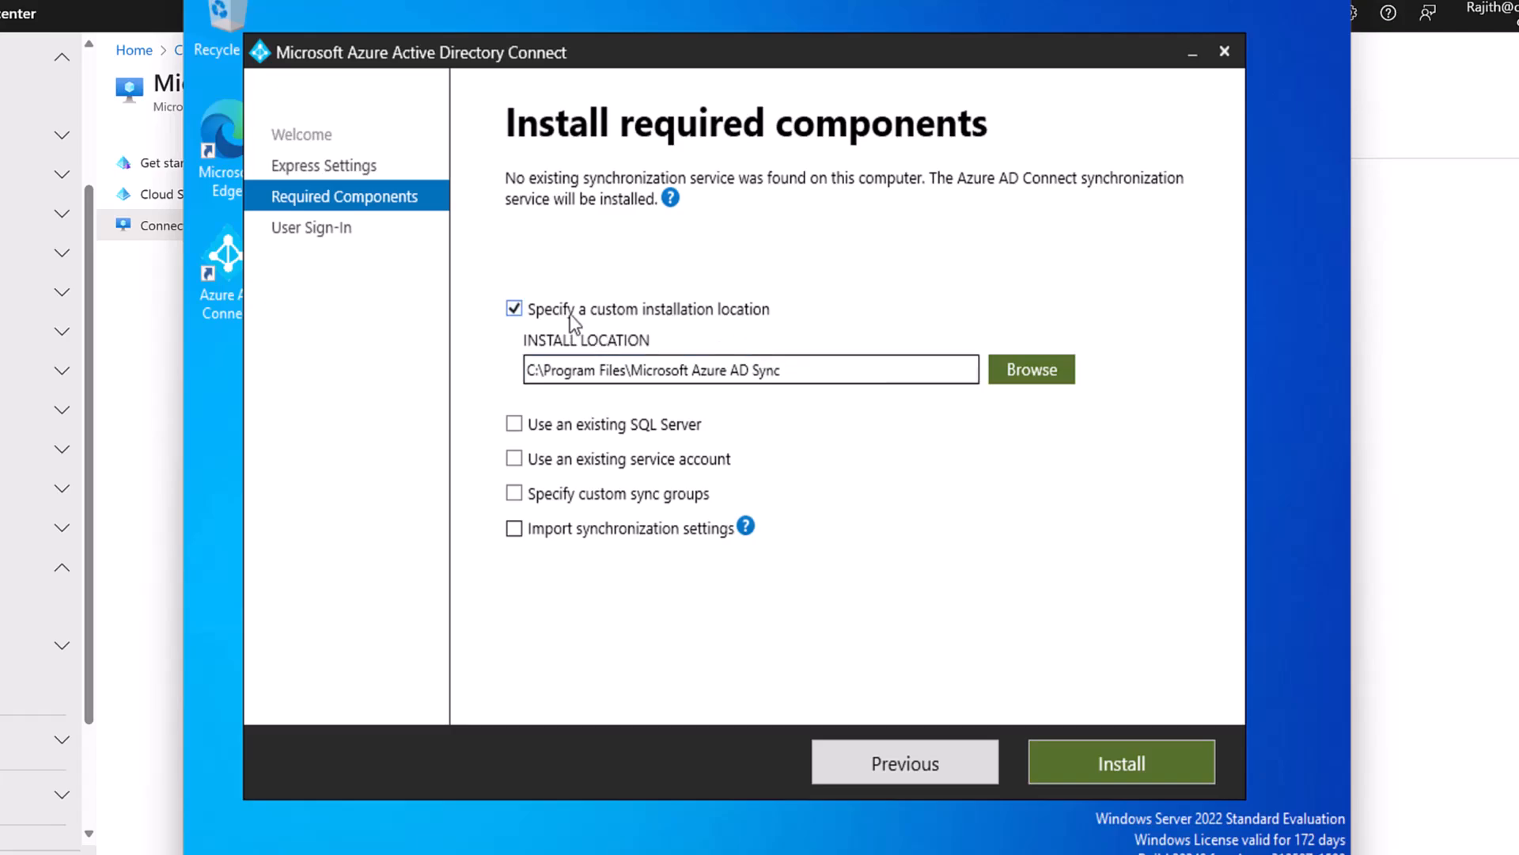
left_click(514, 311)
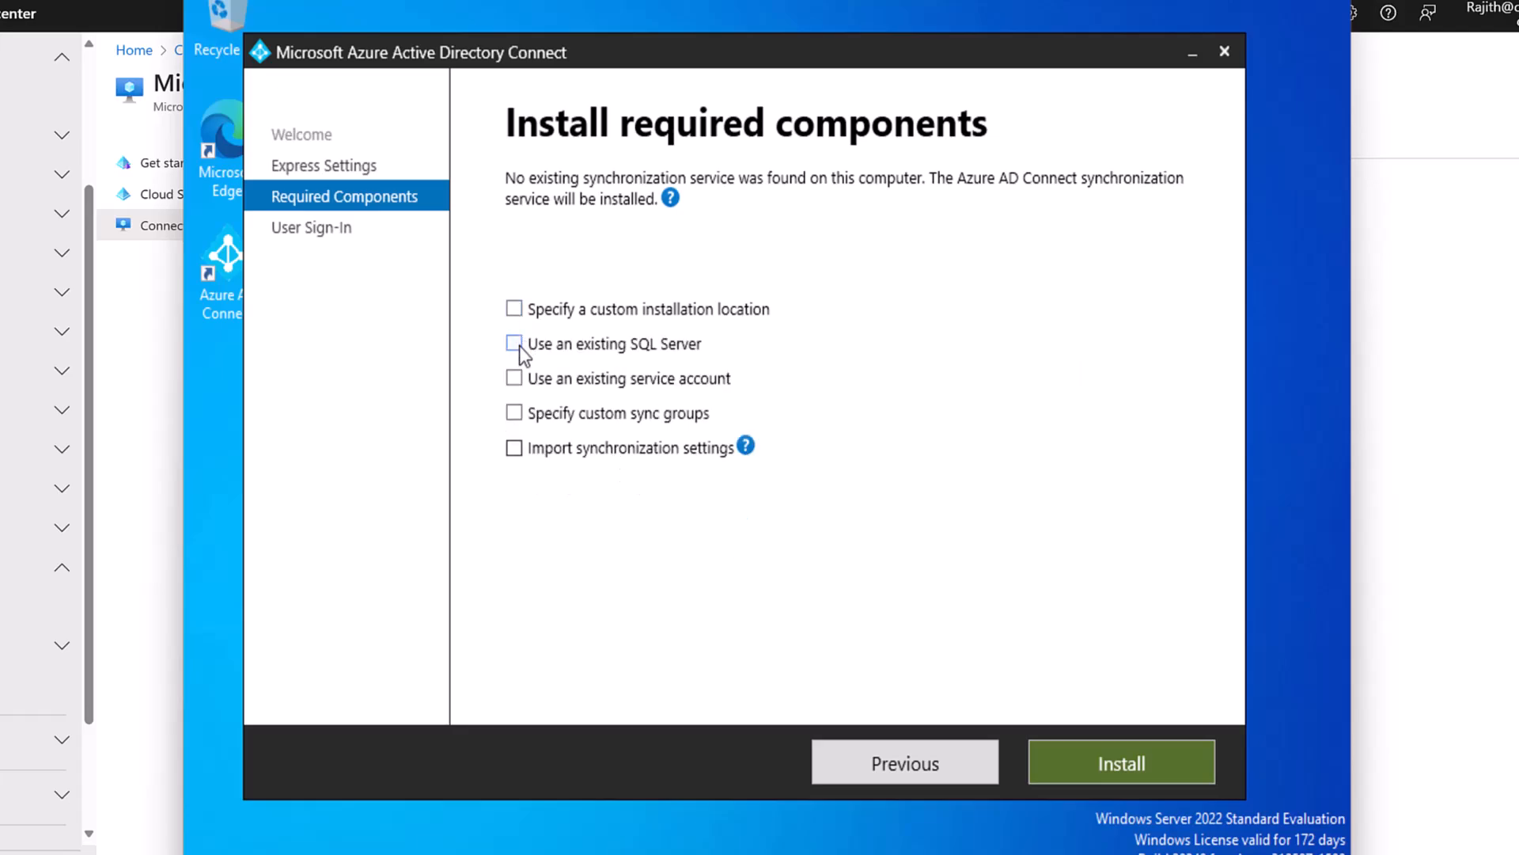
left_click(519, 346)
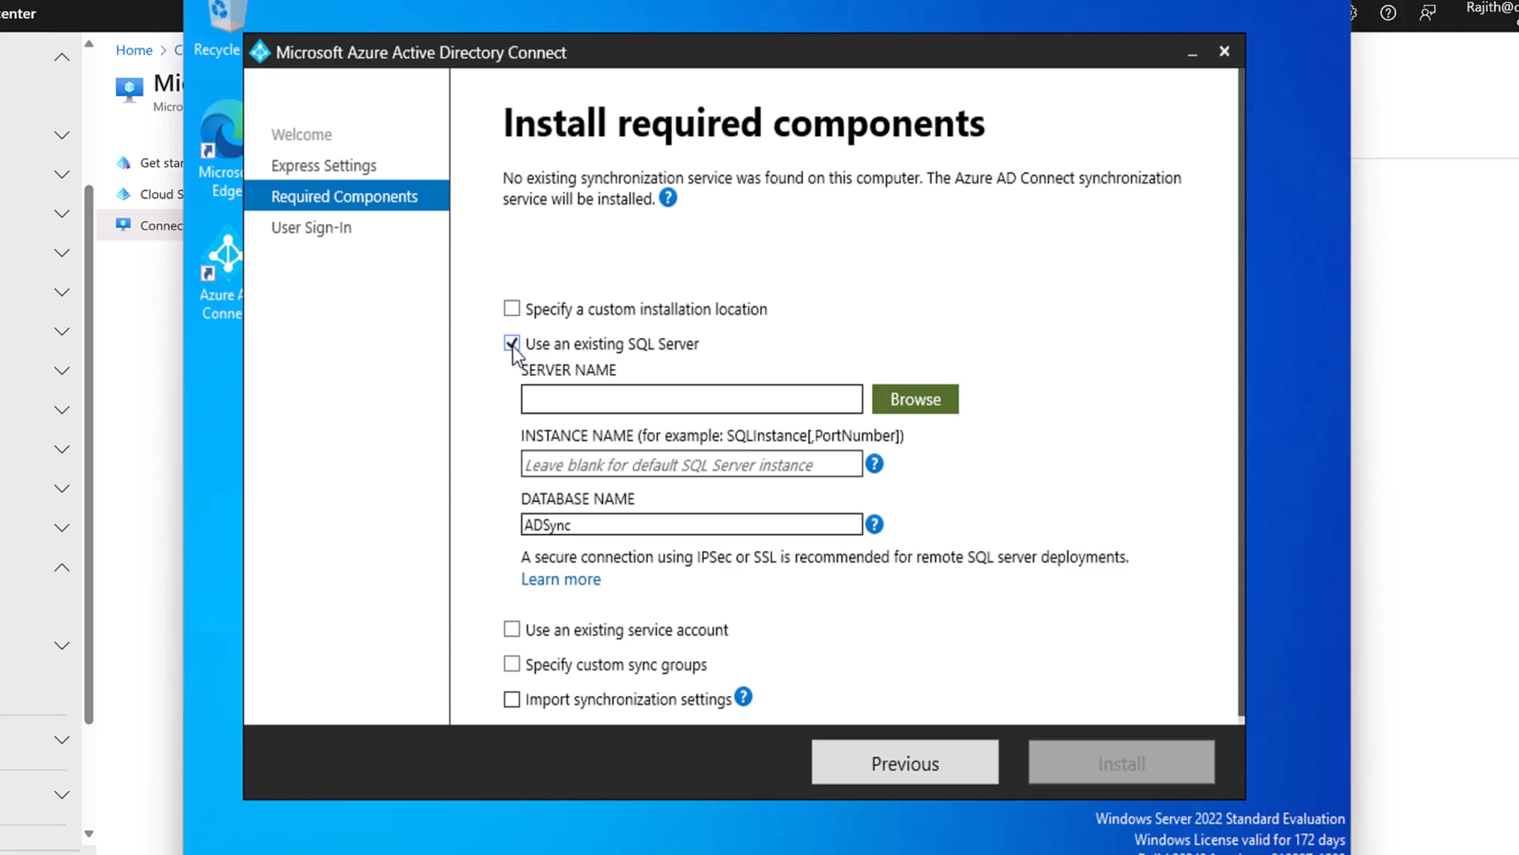
left_click(513, 345)
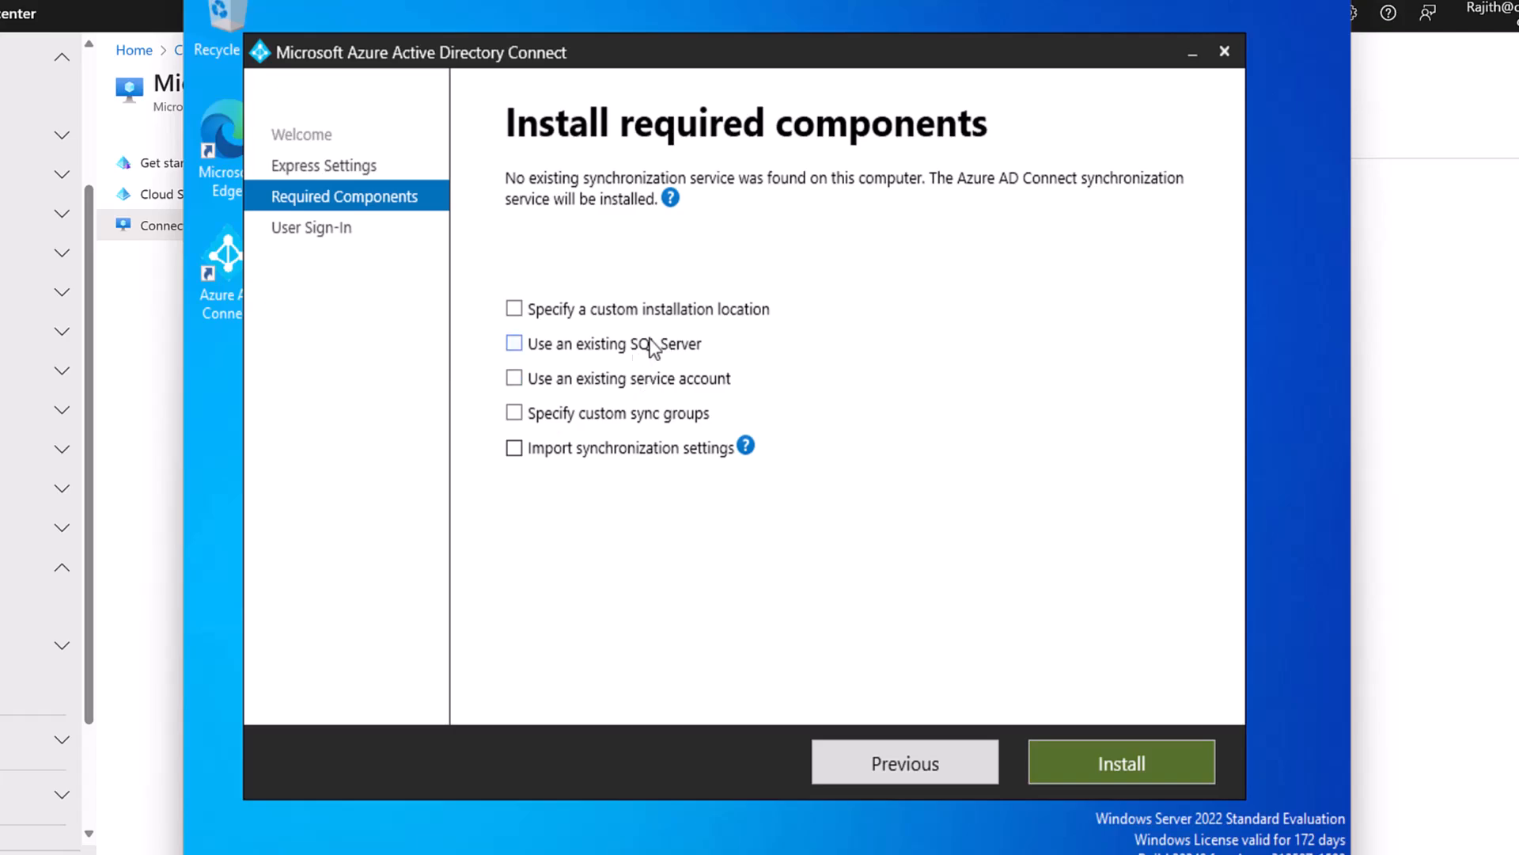
left_click(514, 379)
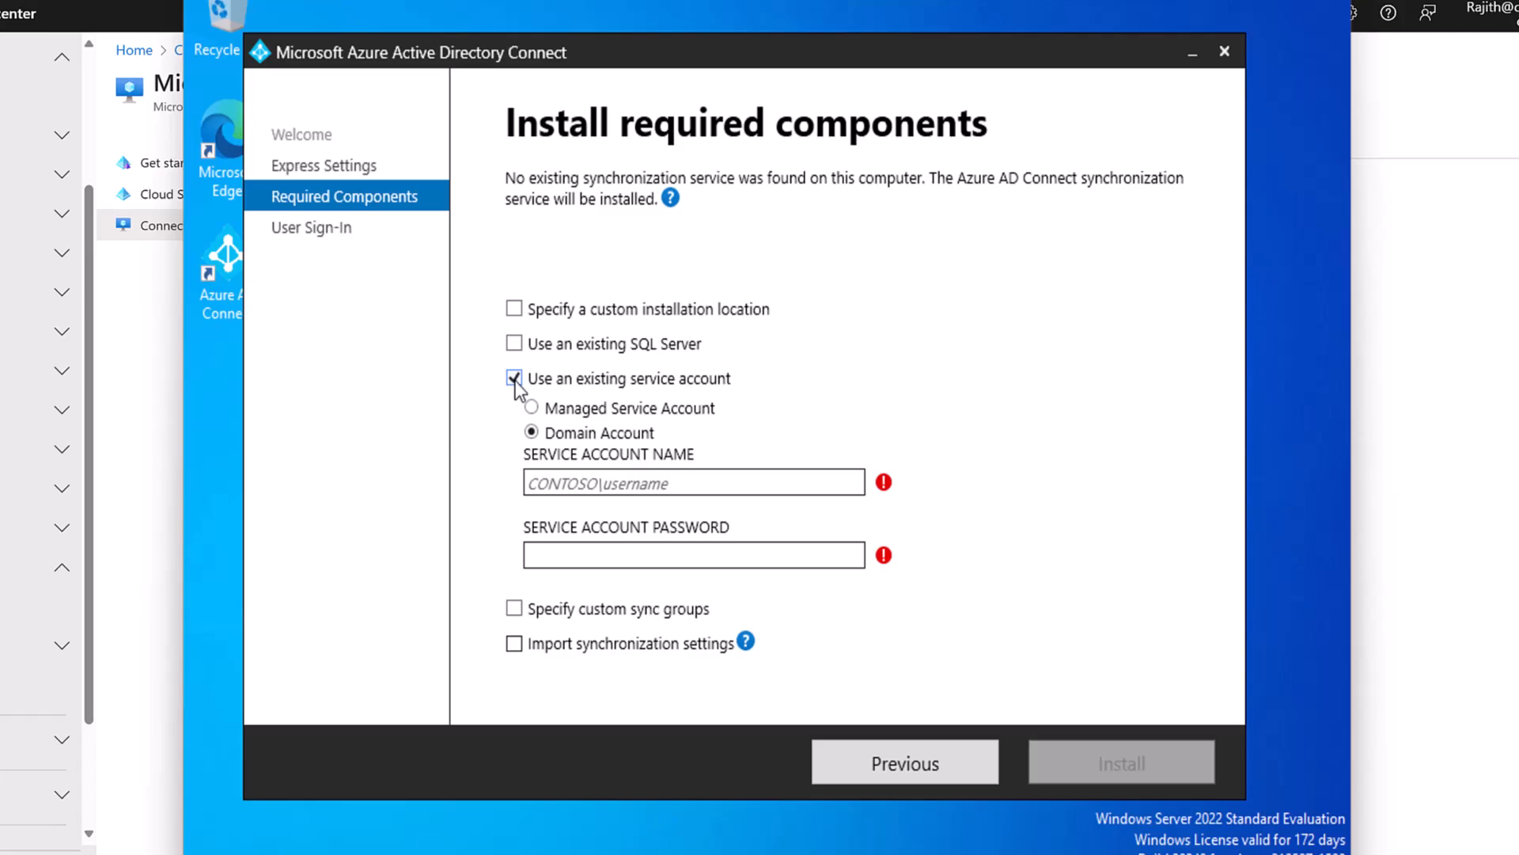
left_click(514, 379)
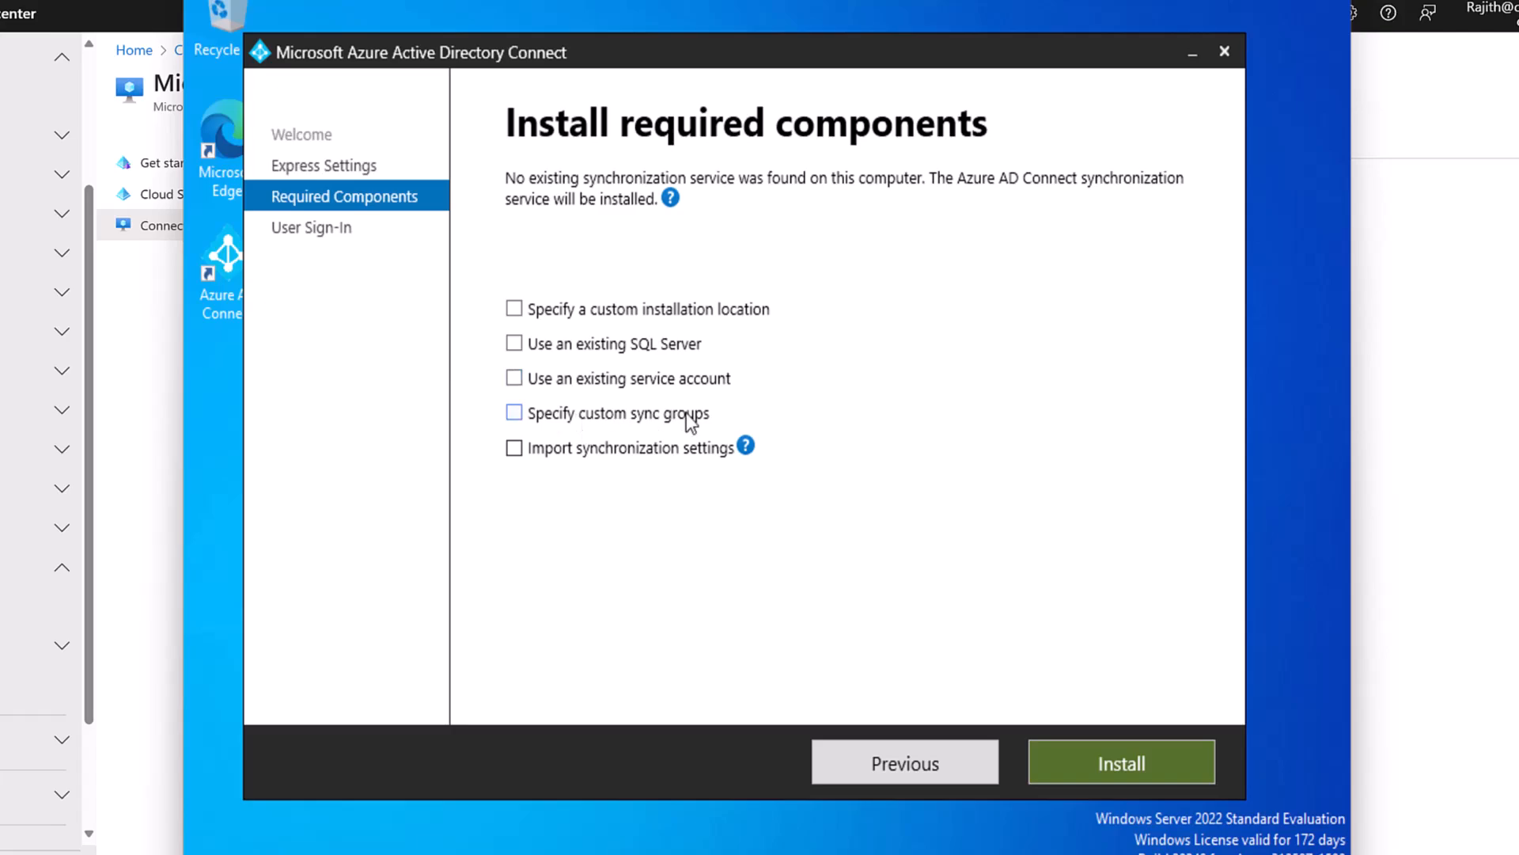
left_click(514, 412)
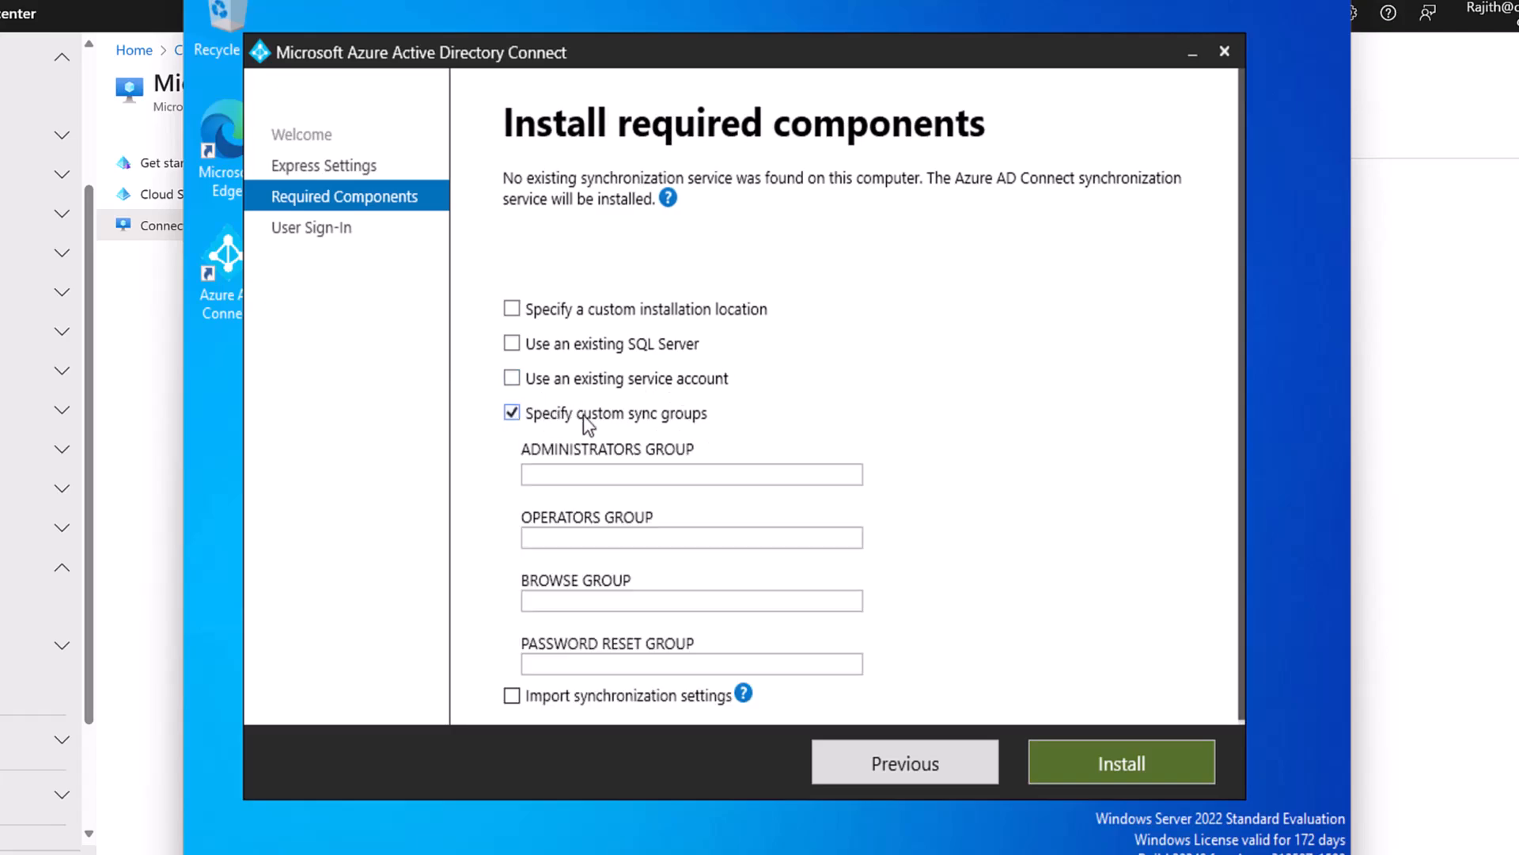
left_click(513, 410)
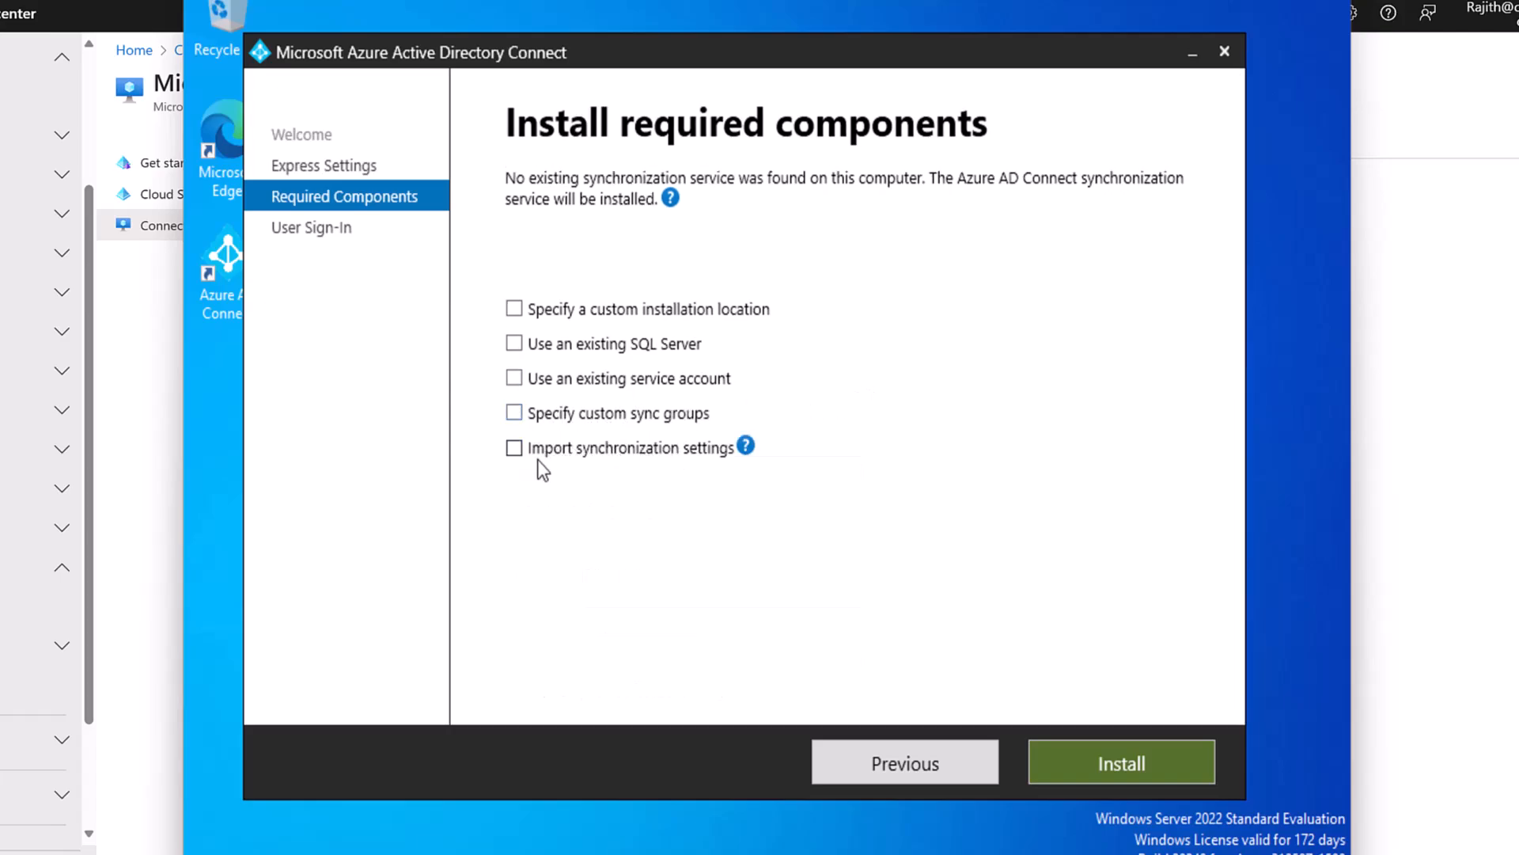
left_click(519, 449)
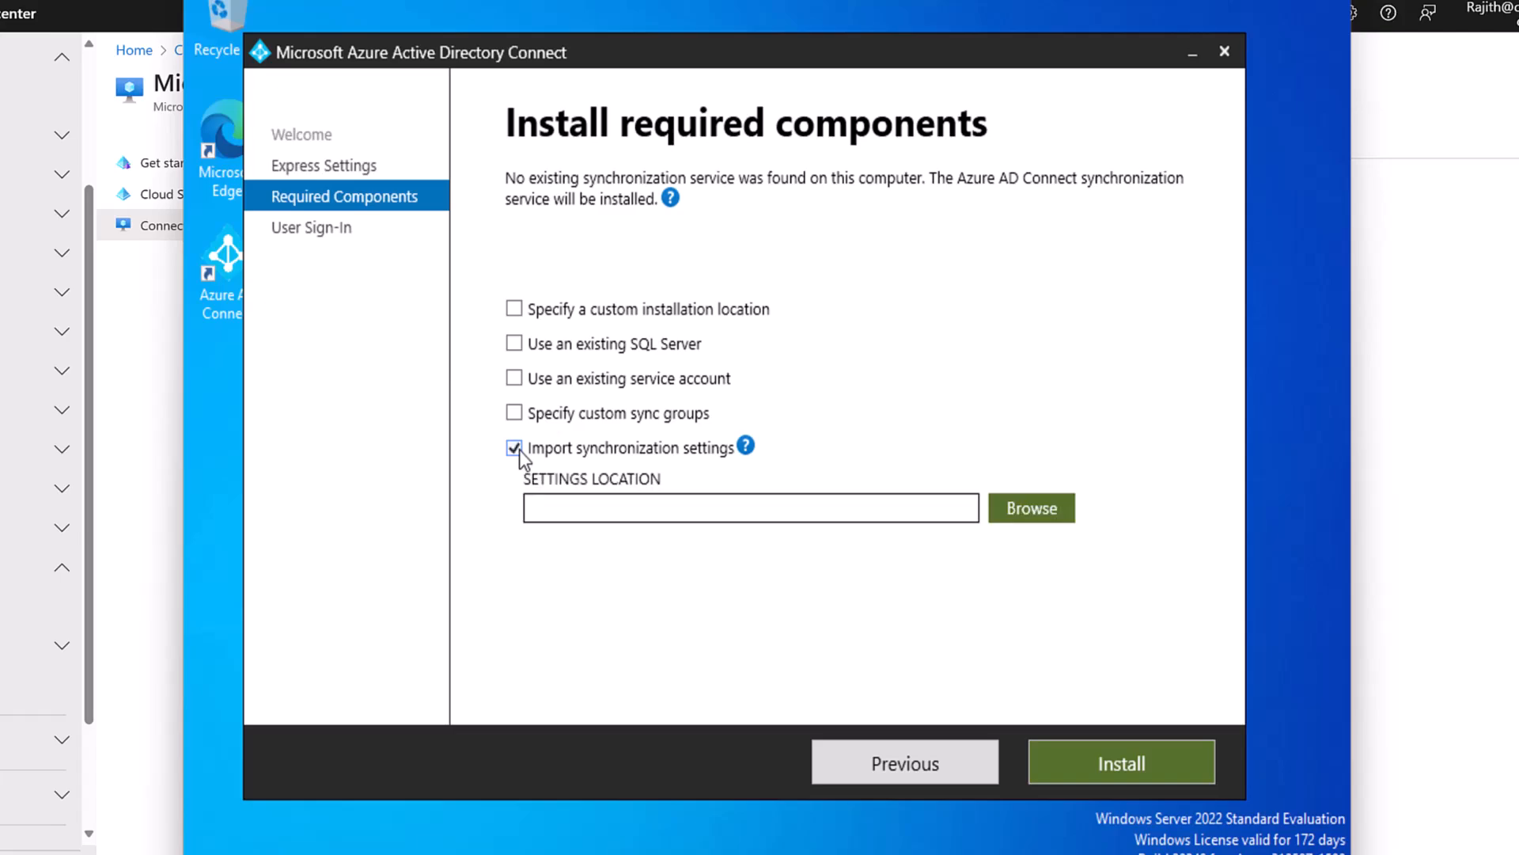
left_click(519, 449)
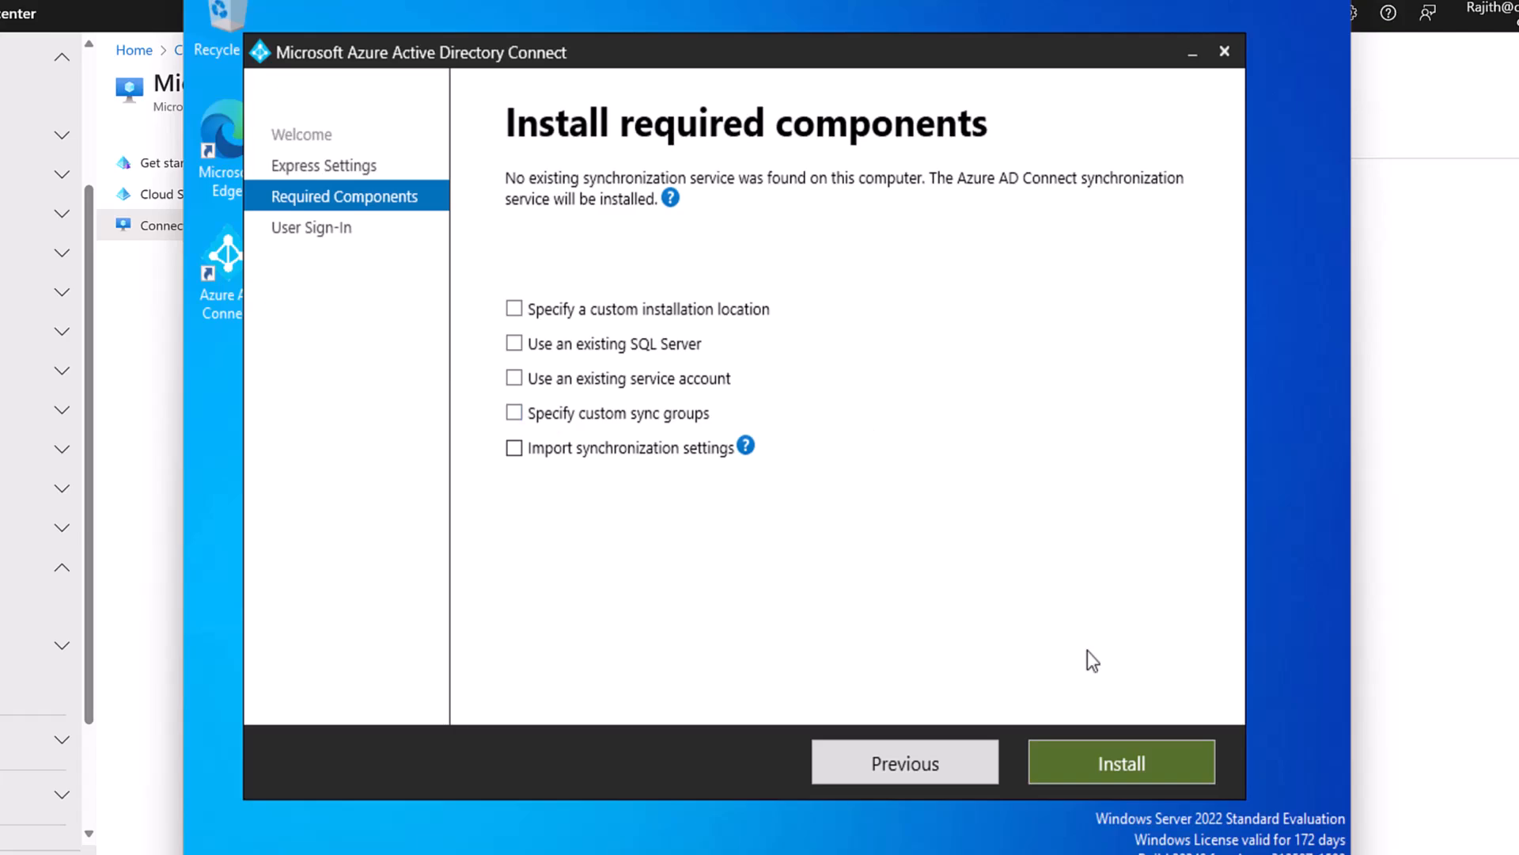
left_click(1090, 749)
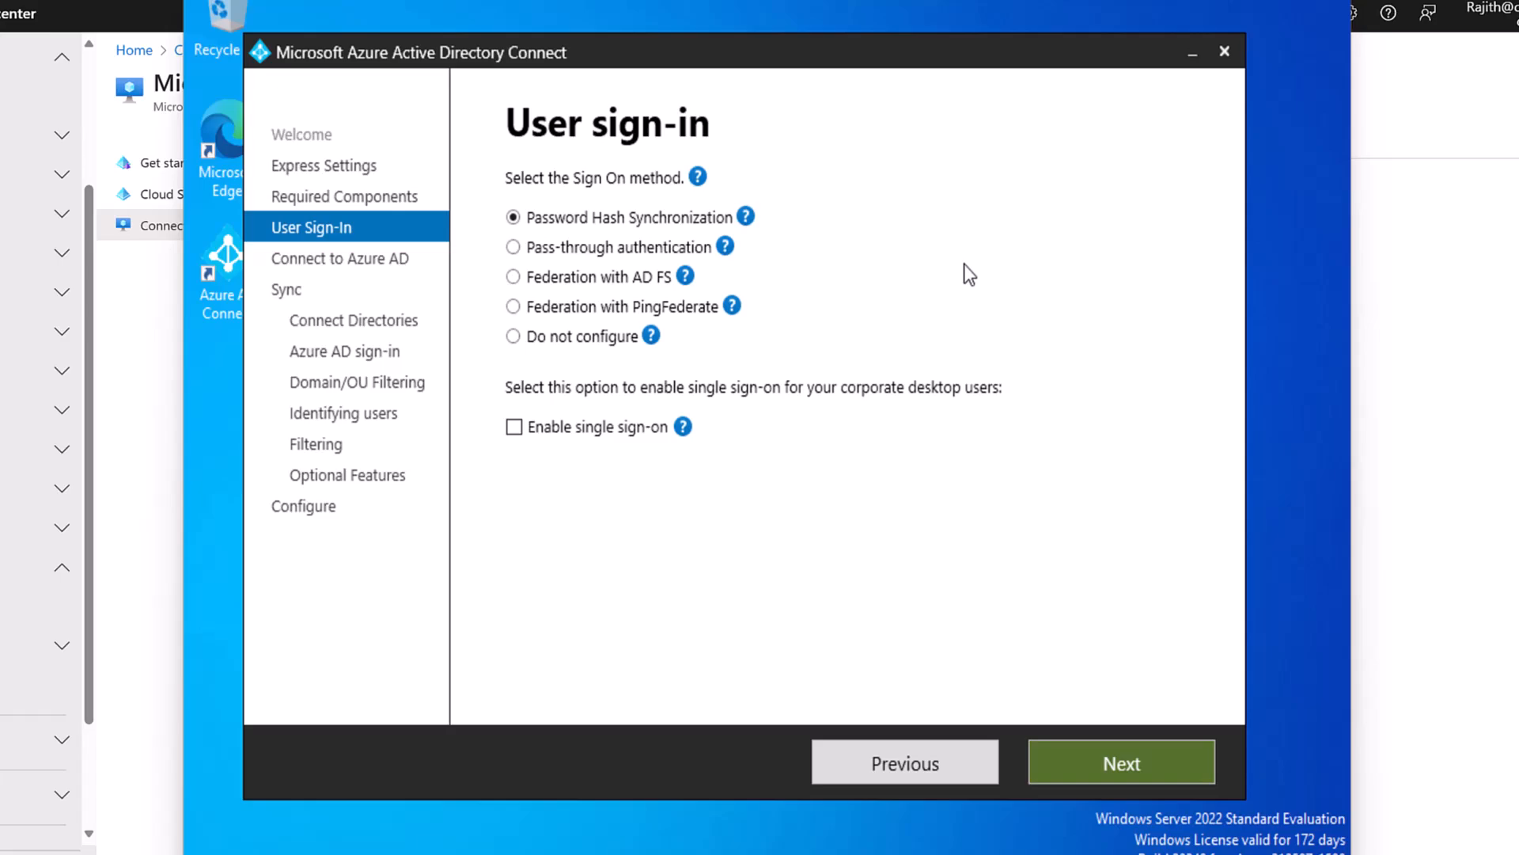
Switch sign-on from pass-through authentication to Federation with AD FS and read its help.
left_click(625, 252)
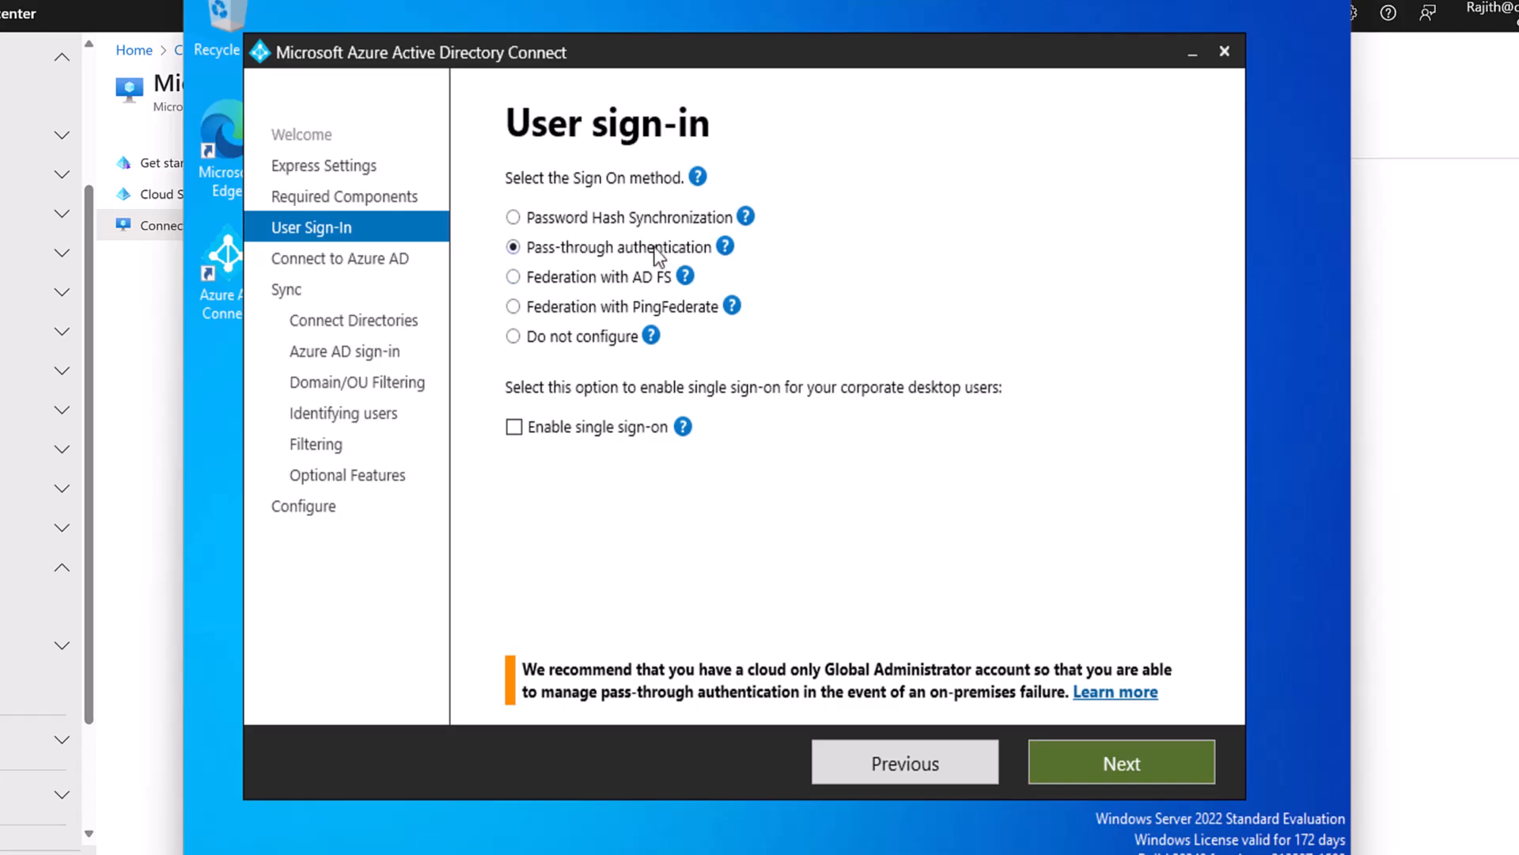
left_click(605, 278)
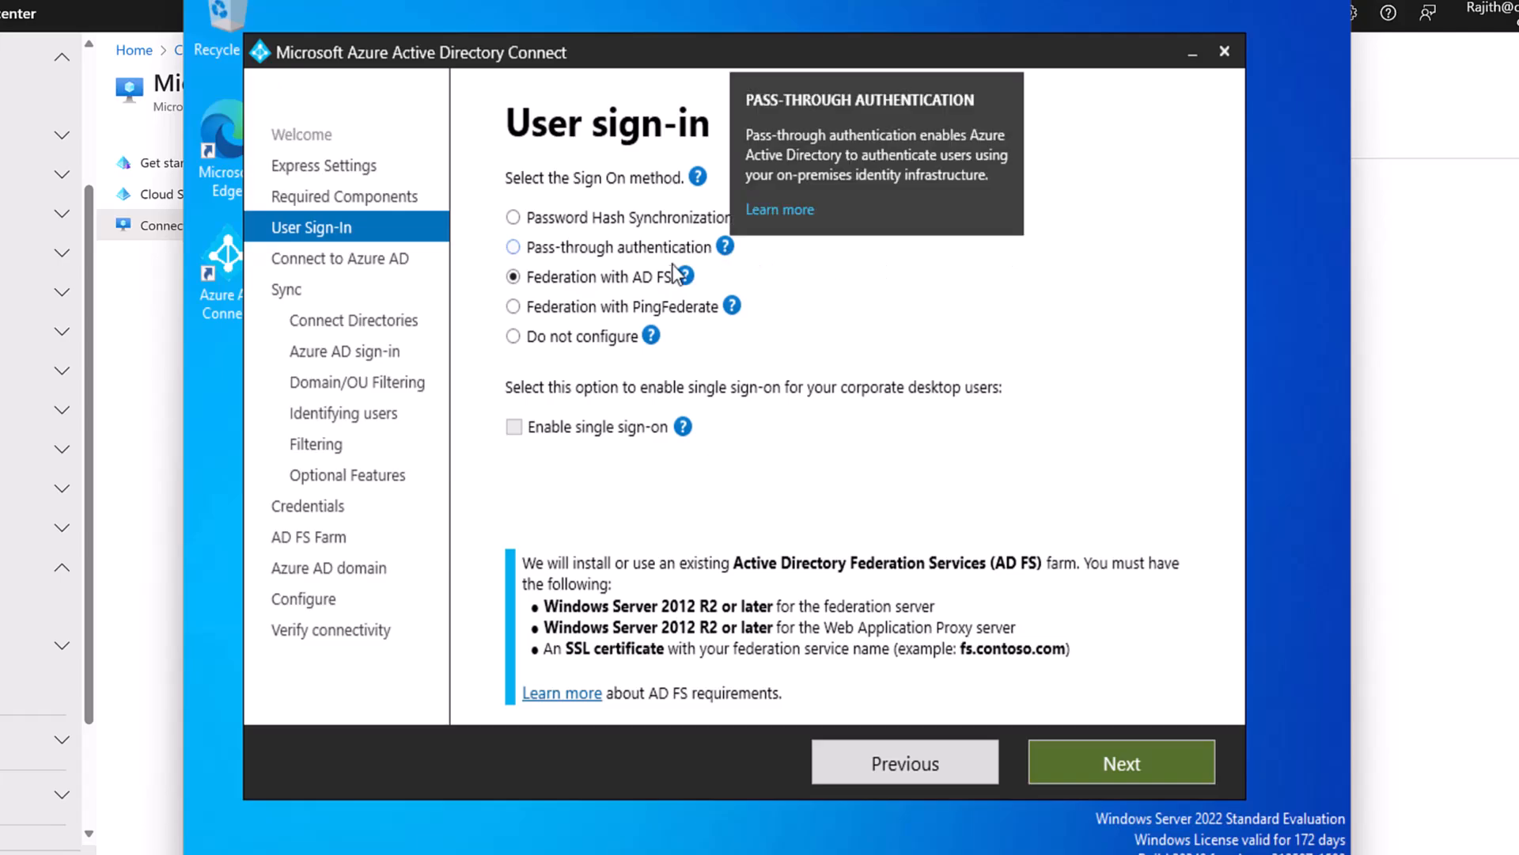
mouse_move(685, 276)
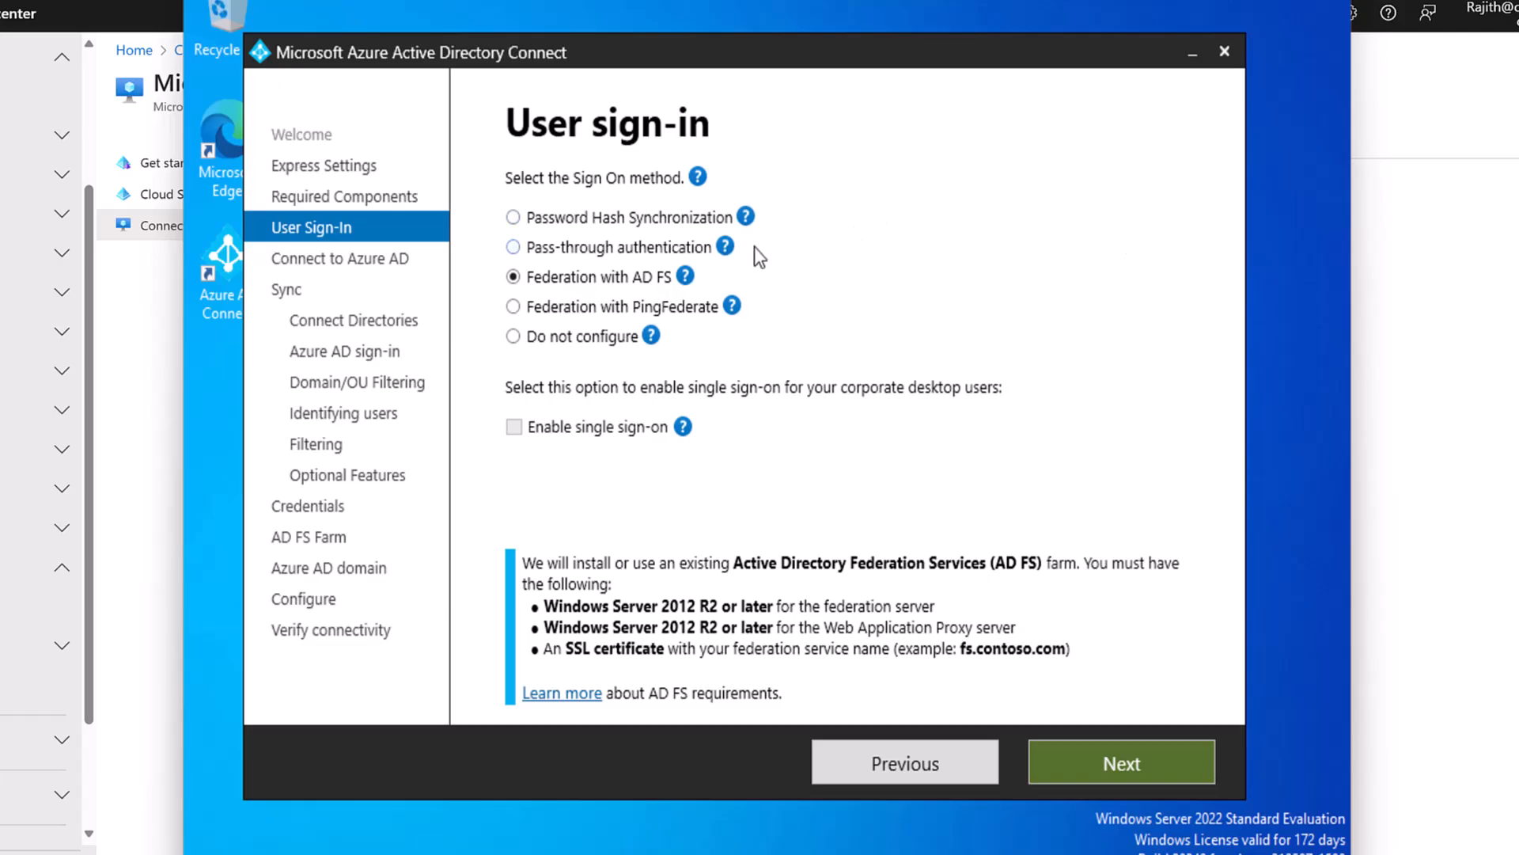
Try PingFederate and Do not configure, then settle on Password Hash Synchronization.
left_click(619, 311)
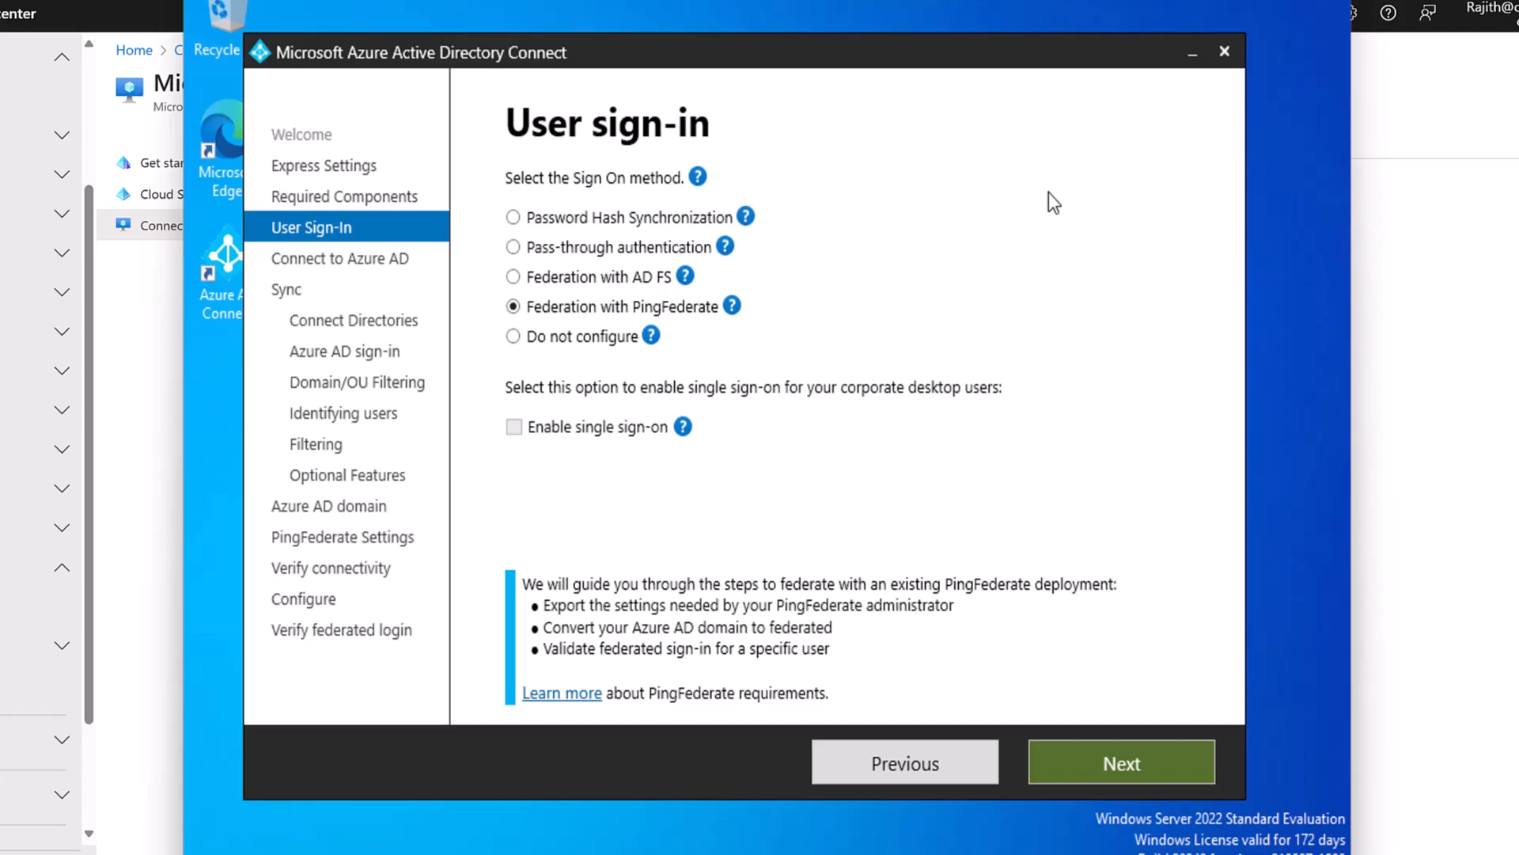
left_click(514, 336)
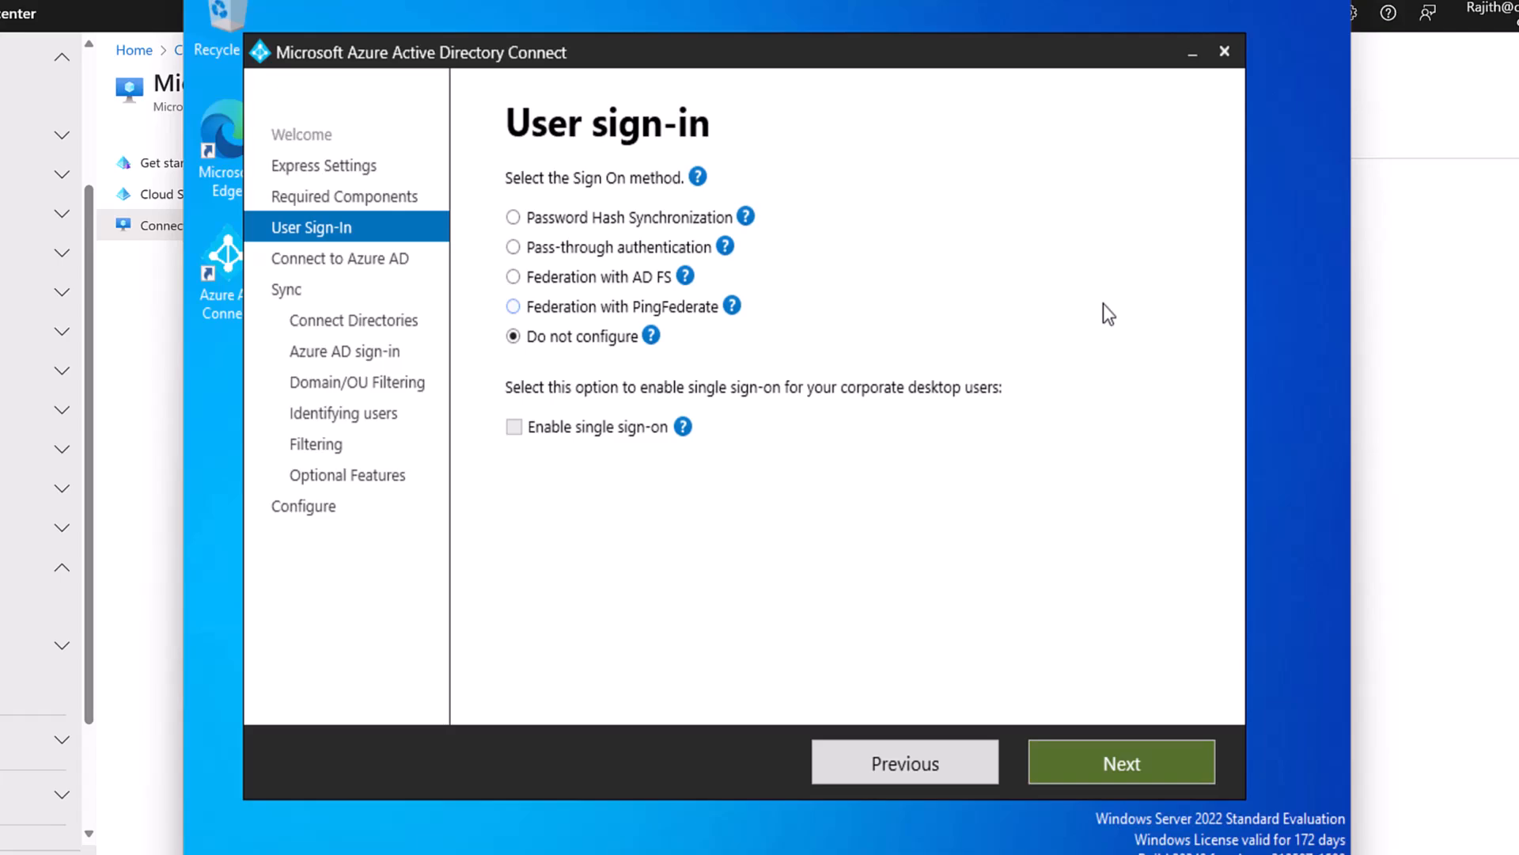
left_click(677, 220)
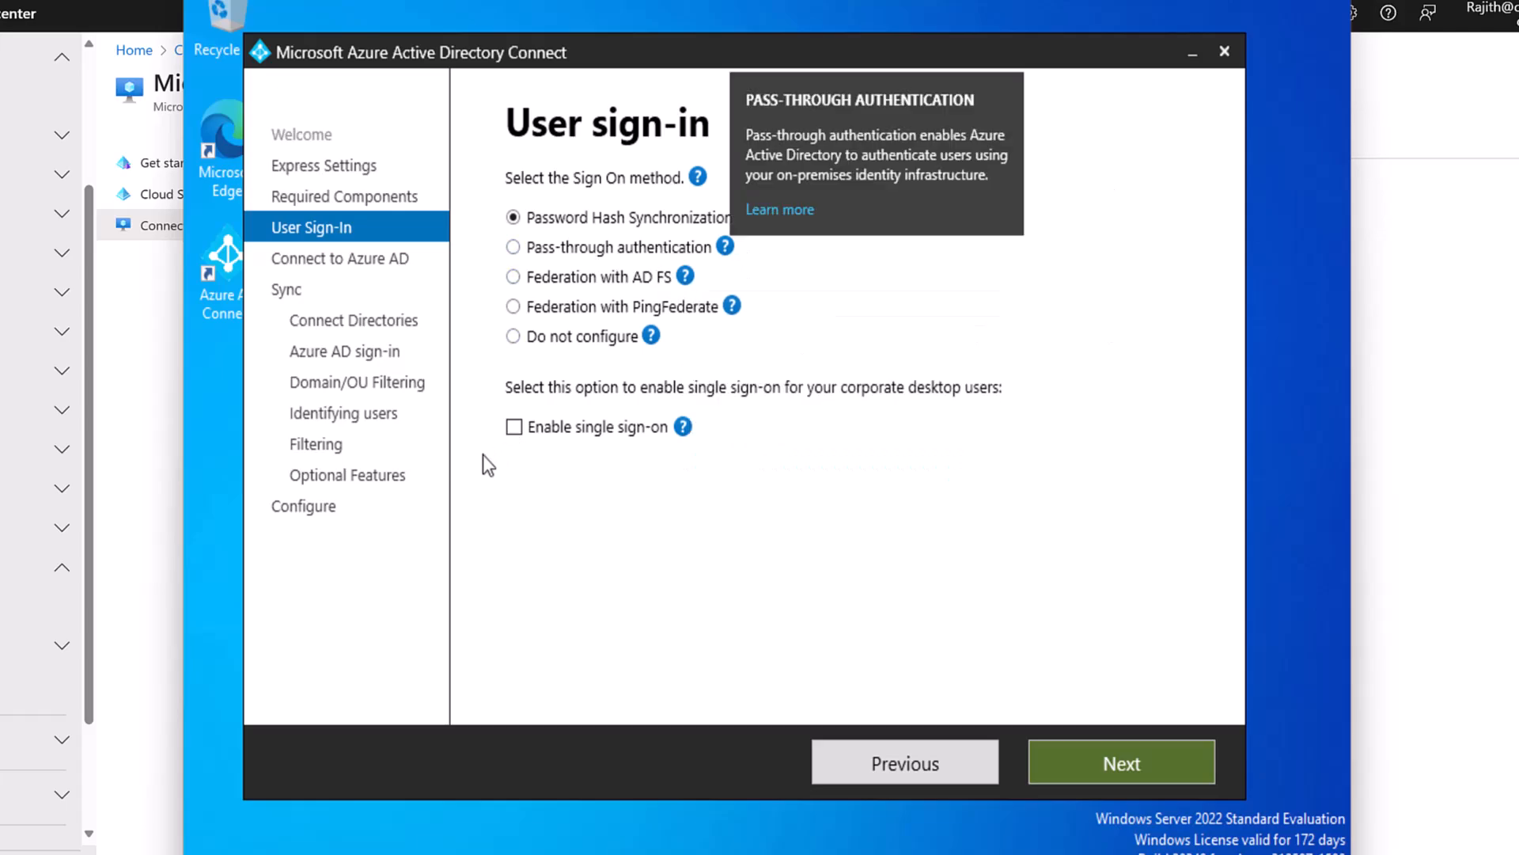
Tick Enable single sign-on and view the Password Hash Synchronization help.
left_click(514, 428)
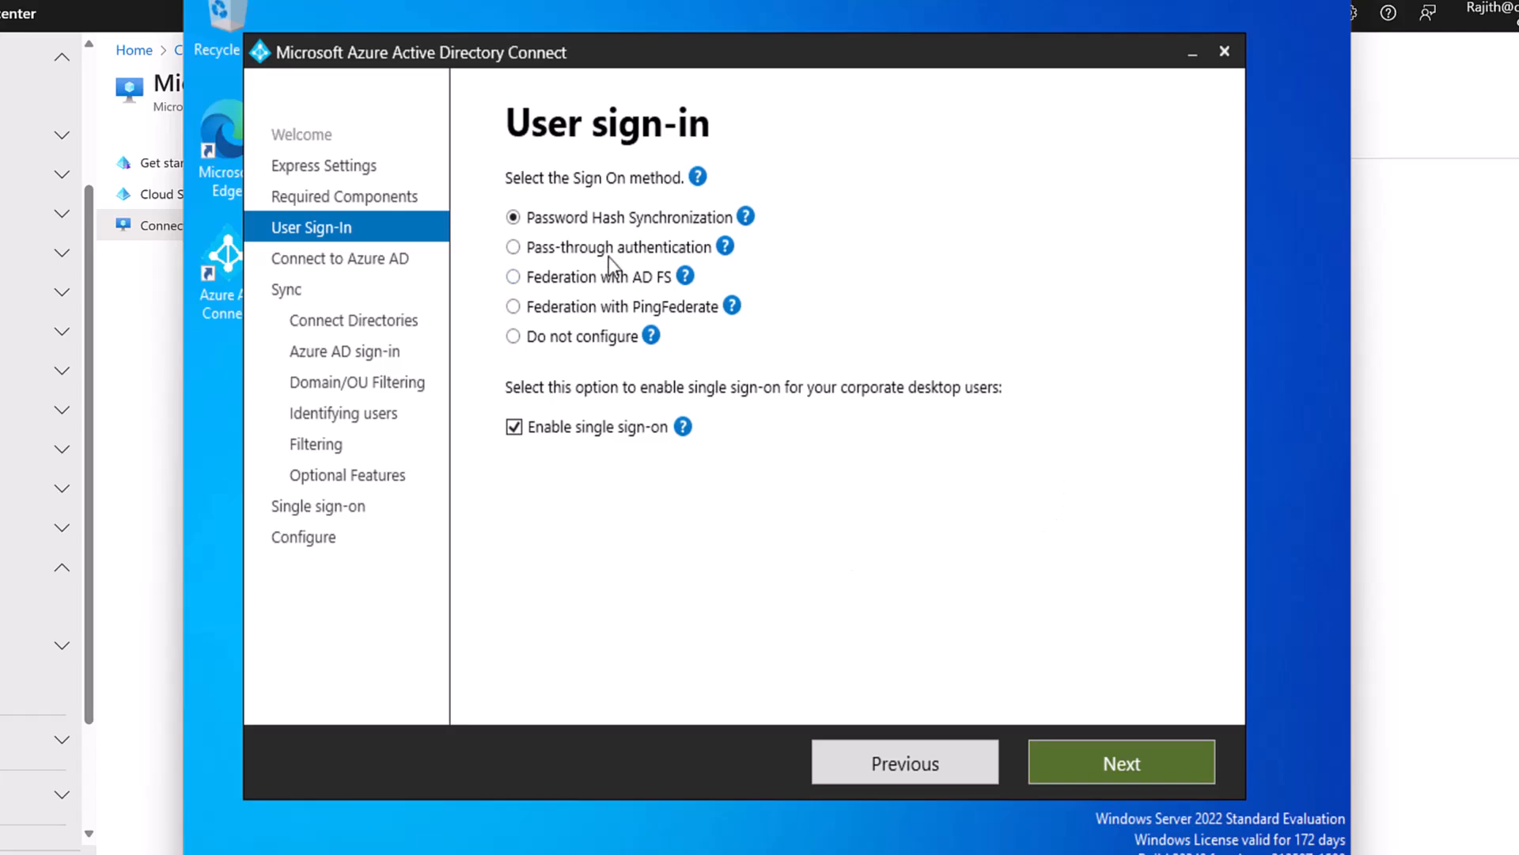
left_click(746, 216)
Go to Connect to Azure AD and enter the global administrator's username, fixing a typo.
left_click(1086, 762)
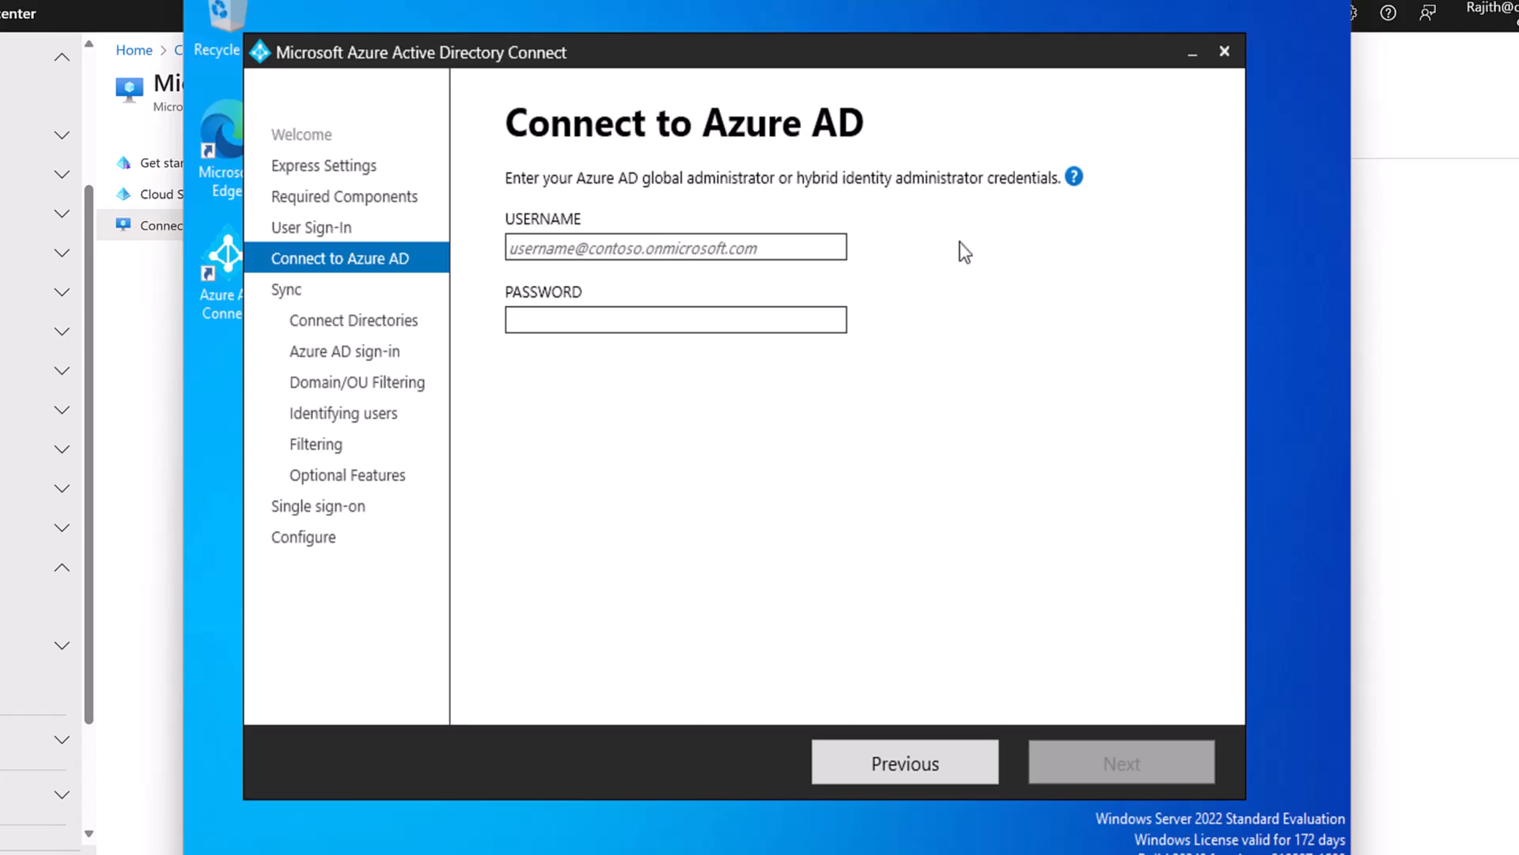
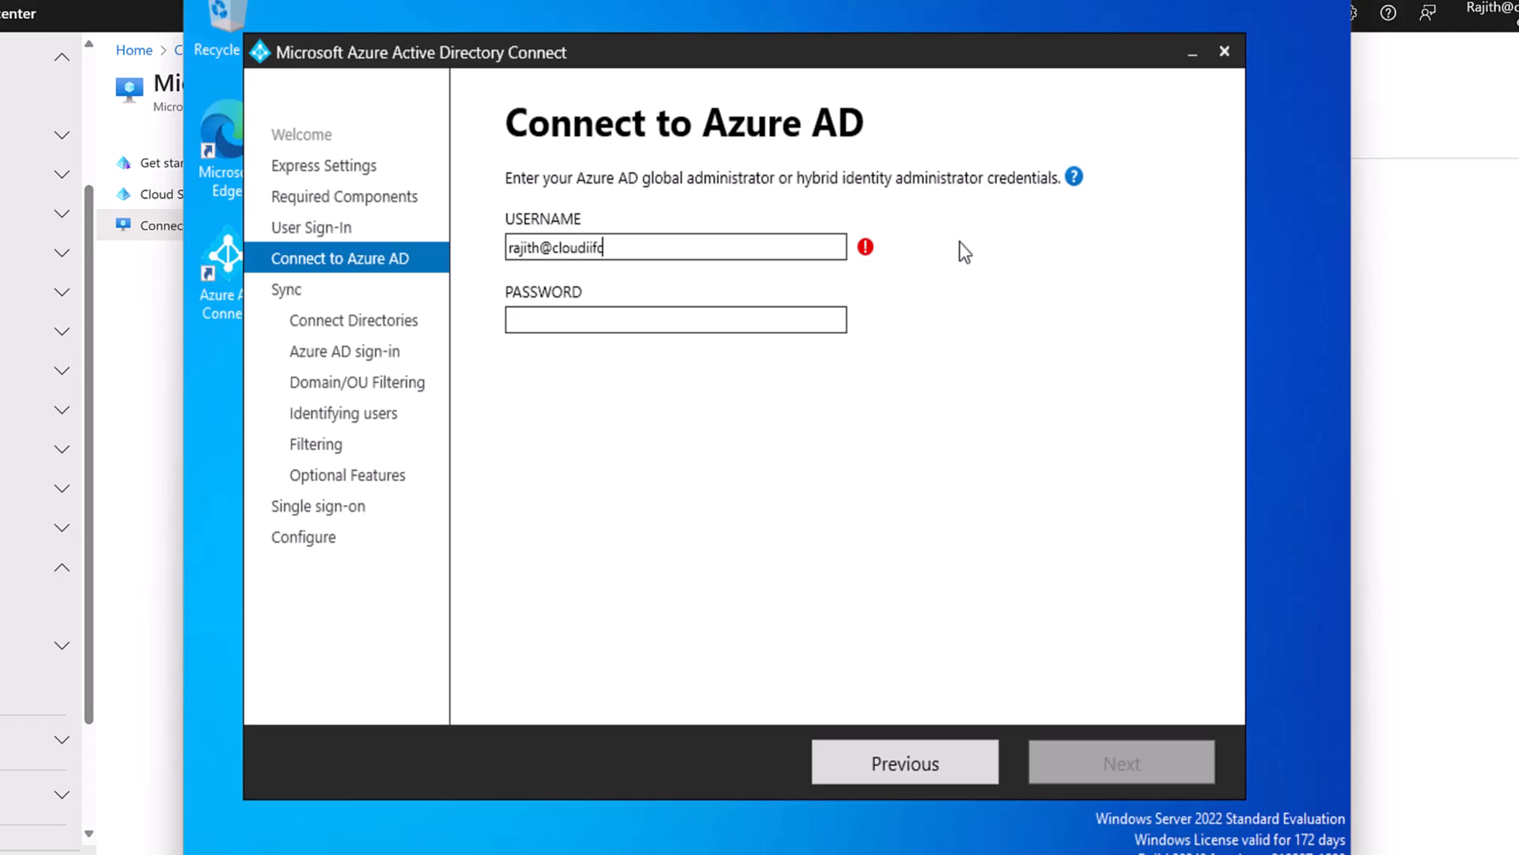
key("Tab")
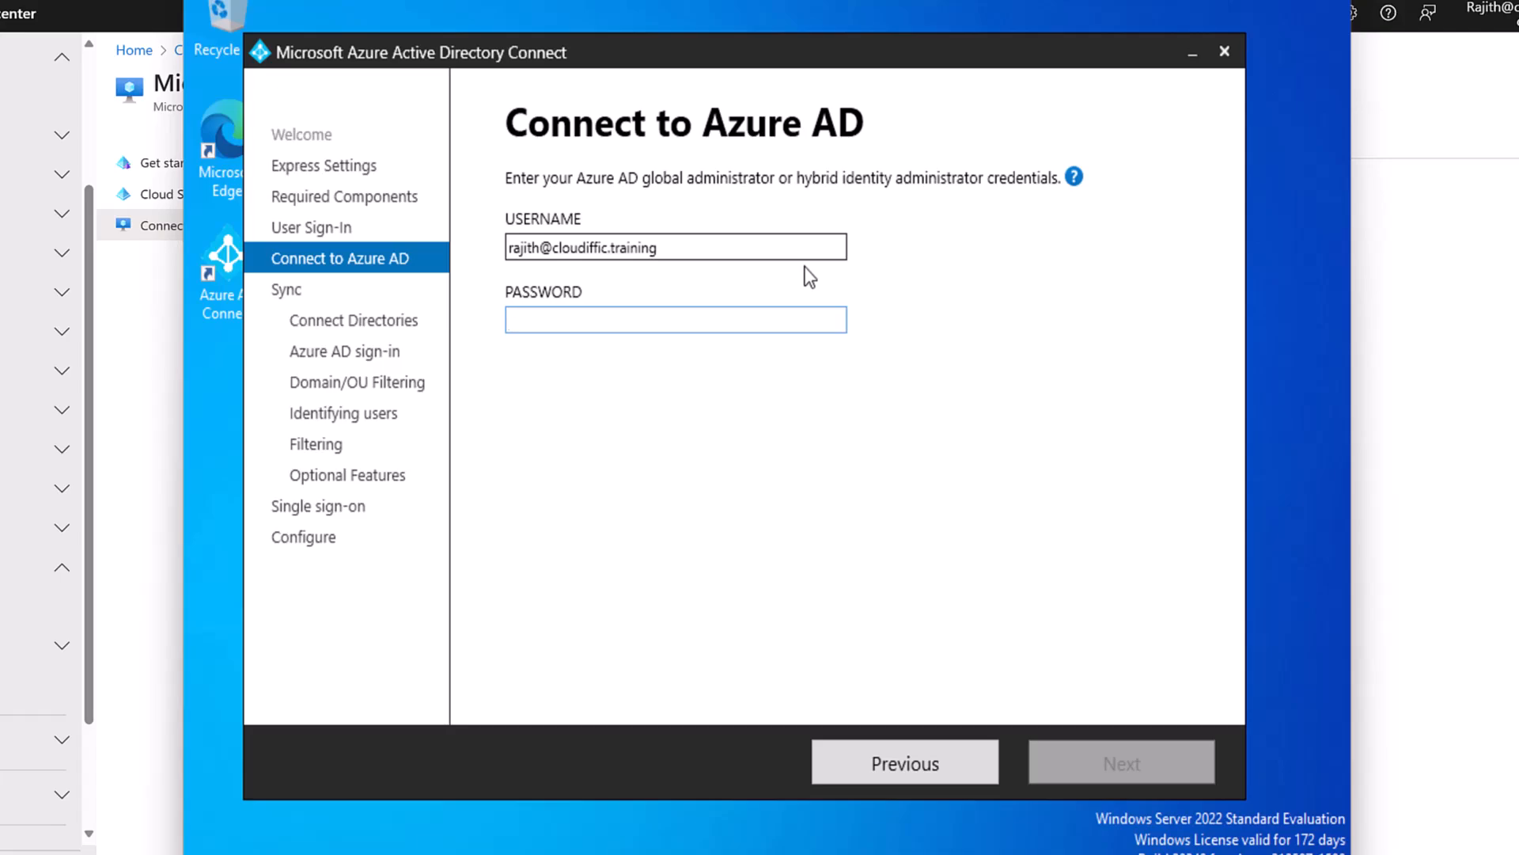
Enter the admin password, submit, and add login.microsoftonline.com to Trusted sites.
type("•••••••••••••")
left_click(1081, 765)
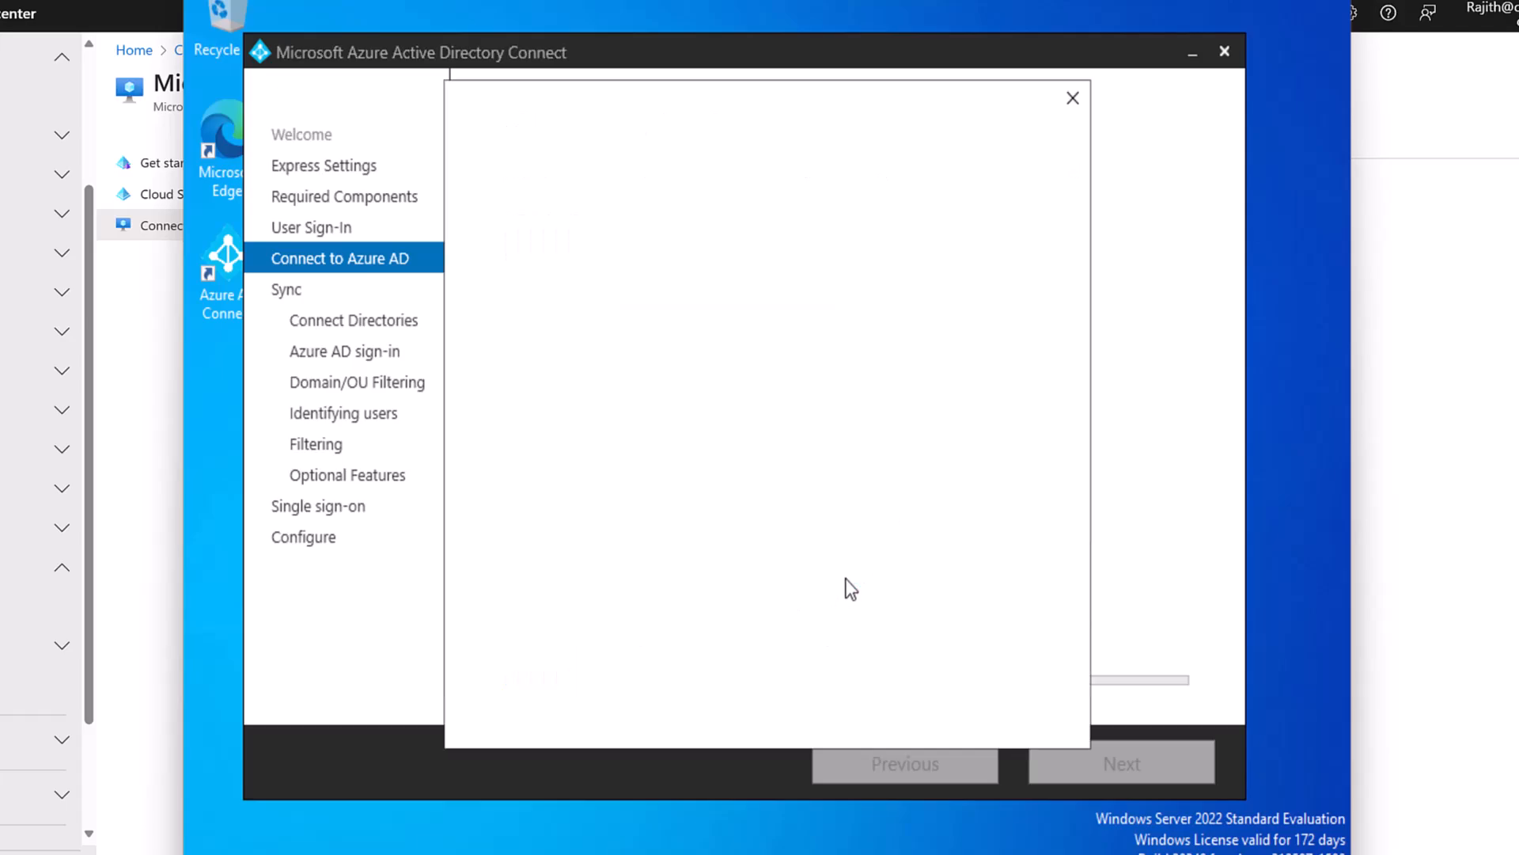
left_click(902, 454)
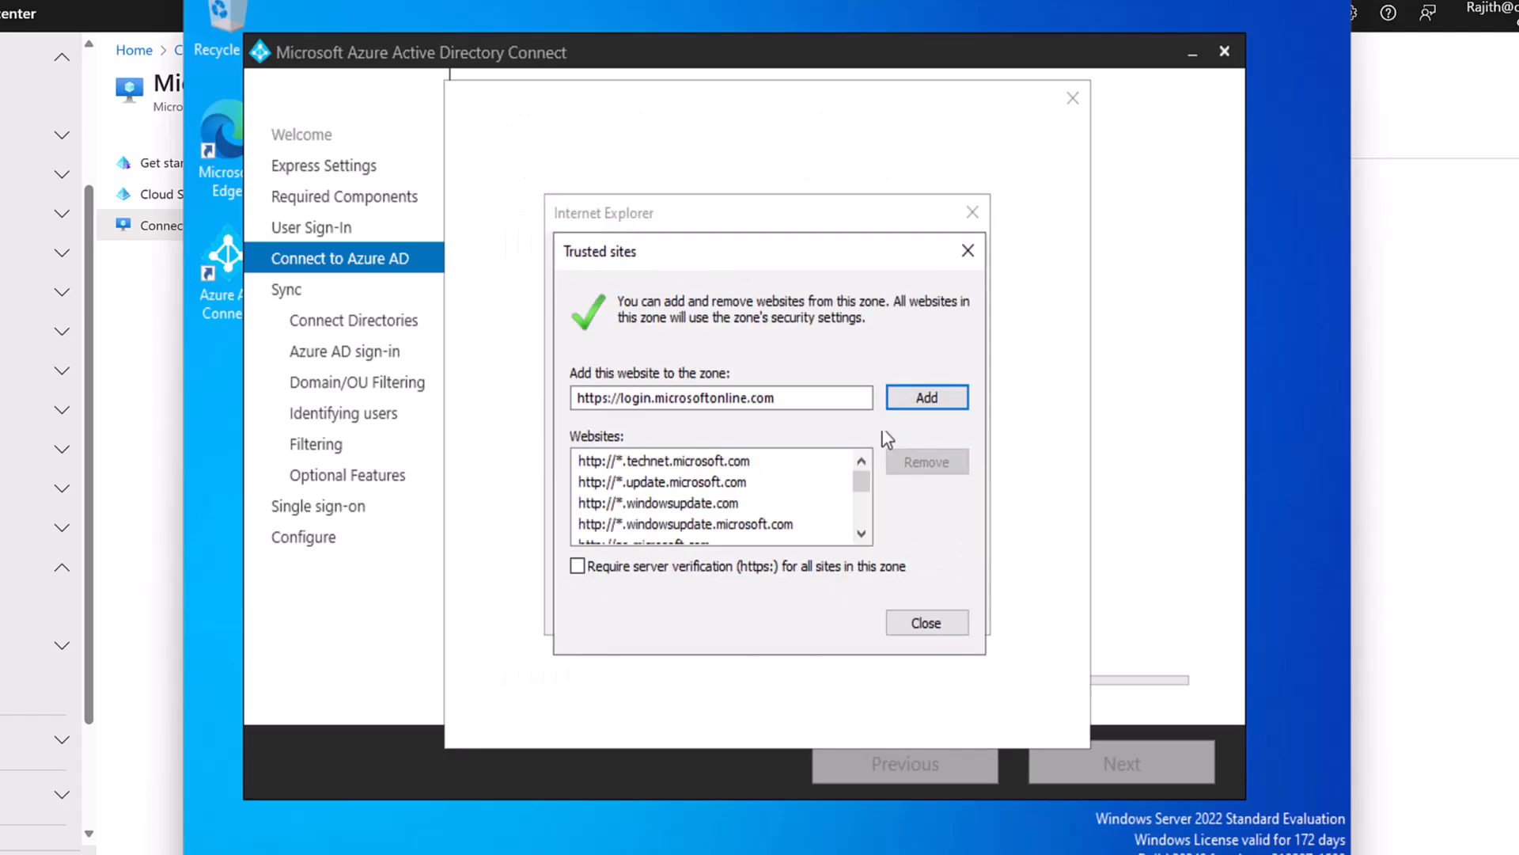
left_click(899, 394)
left_click(910, 622)
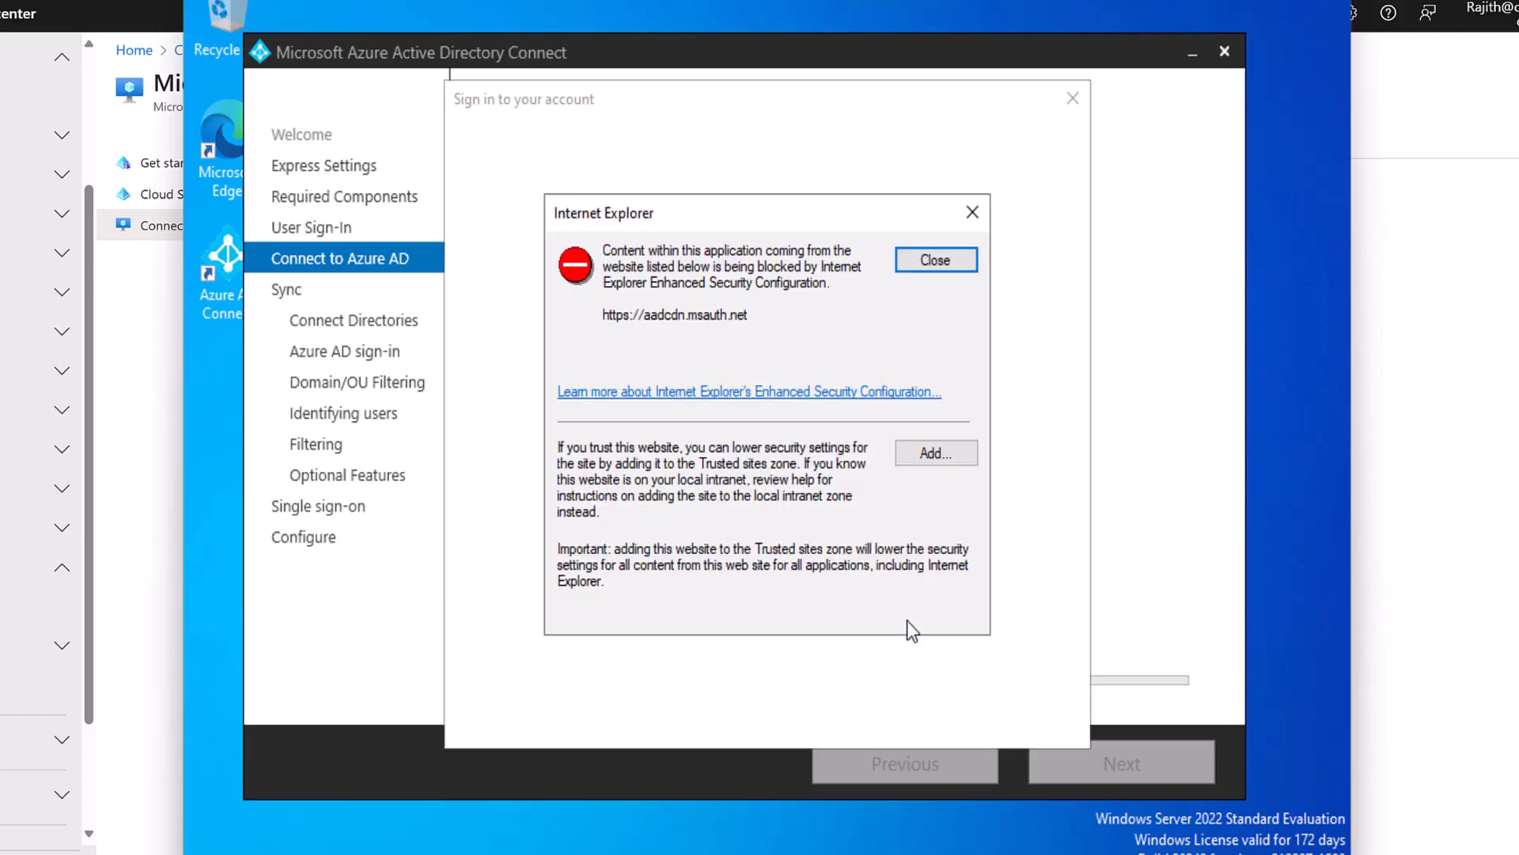
Add aadcdn.msauth.net to Trusted sites and close the security warning.
left_click(910, 452)
left_click(920, 400)
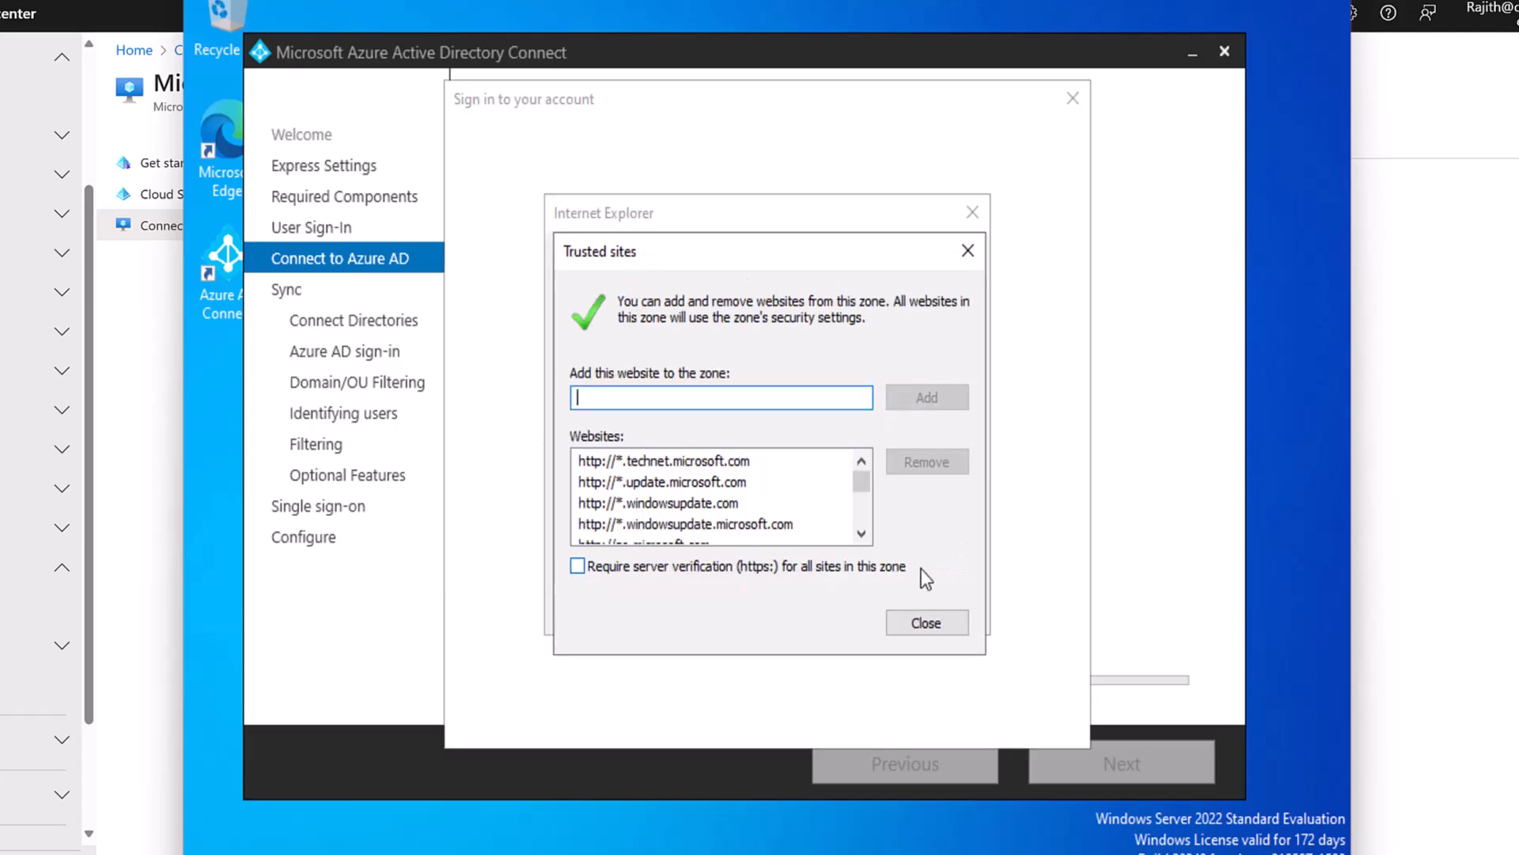
left_click(923, 621)
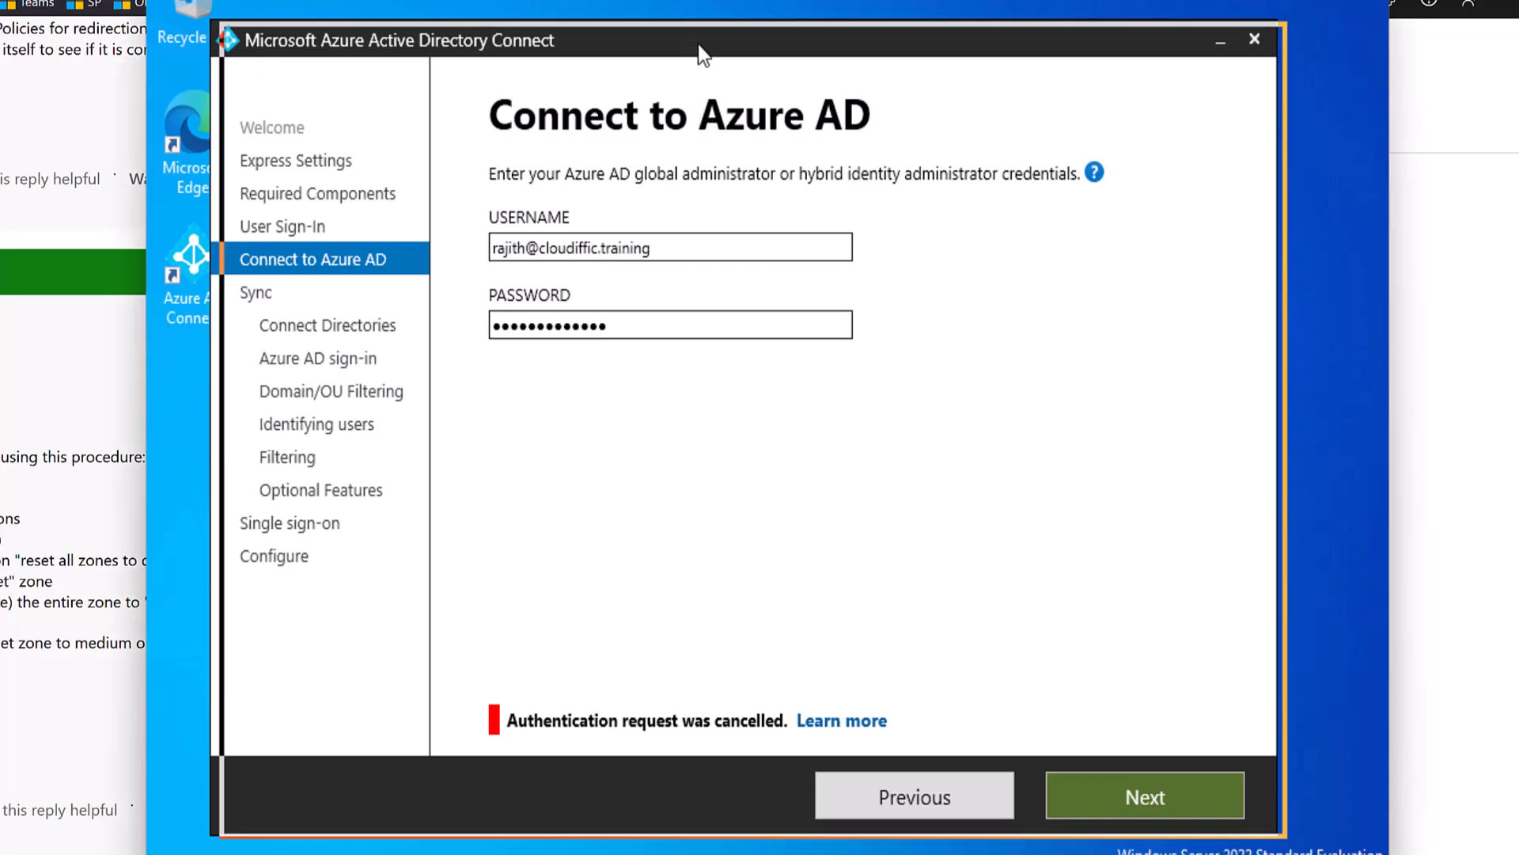
left_click_drag(699, 51, 710, 53)
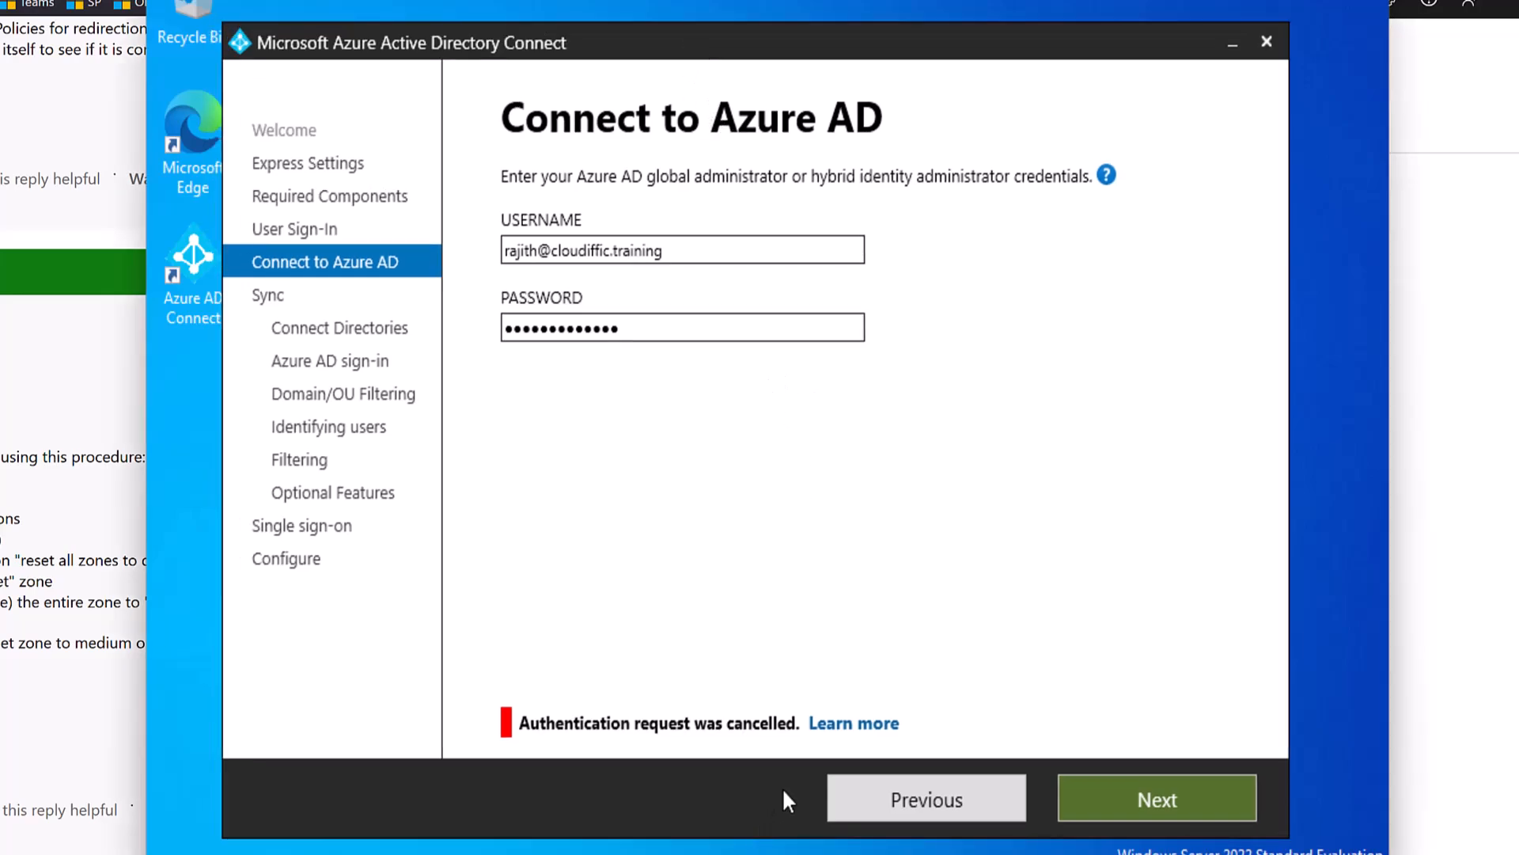
In Server Manager's Local Server, set IE Enhanced Security Configuration to Administrators Off, Users On.
key("super")
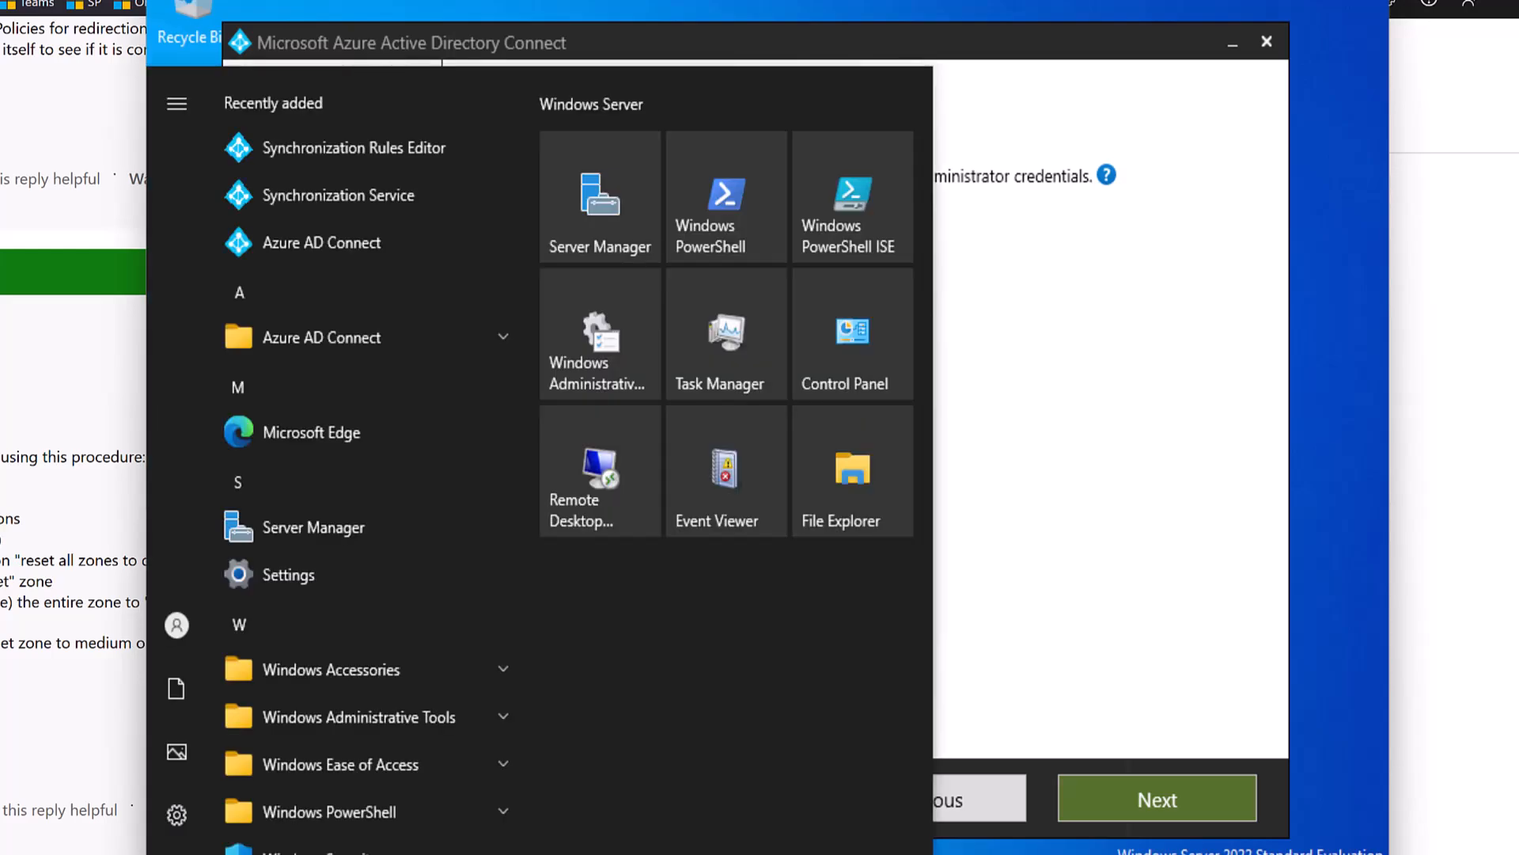
type("server")
key("Return")
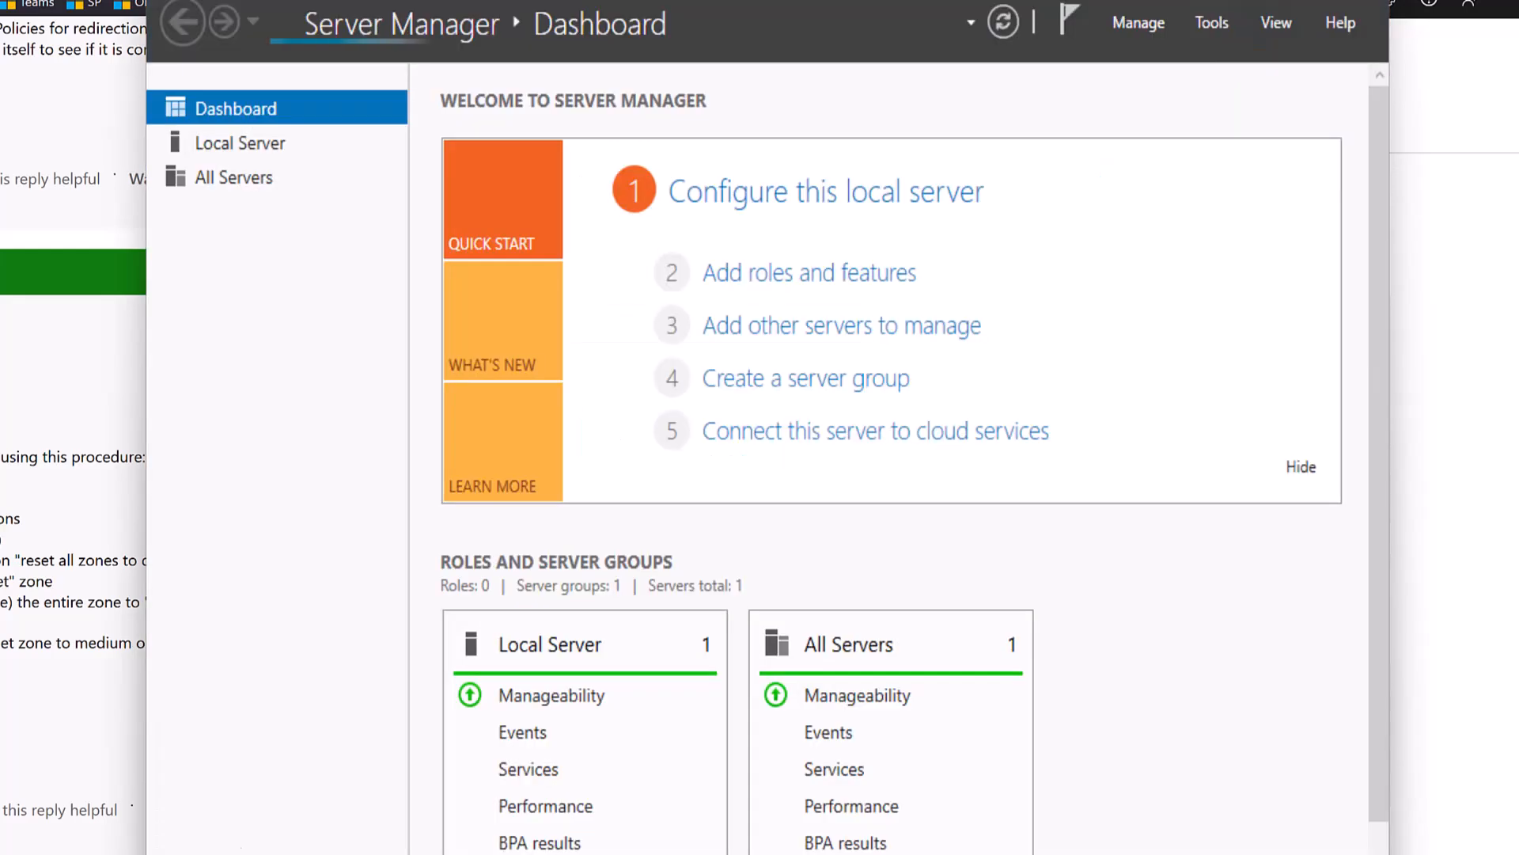
left_click(264, 147)
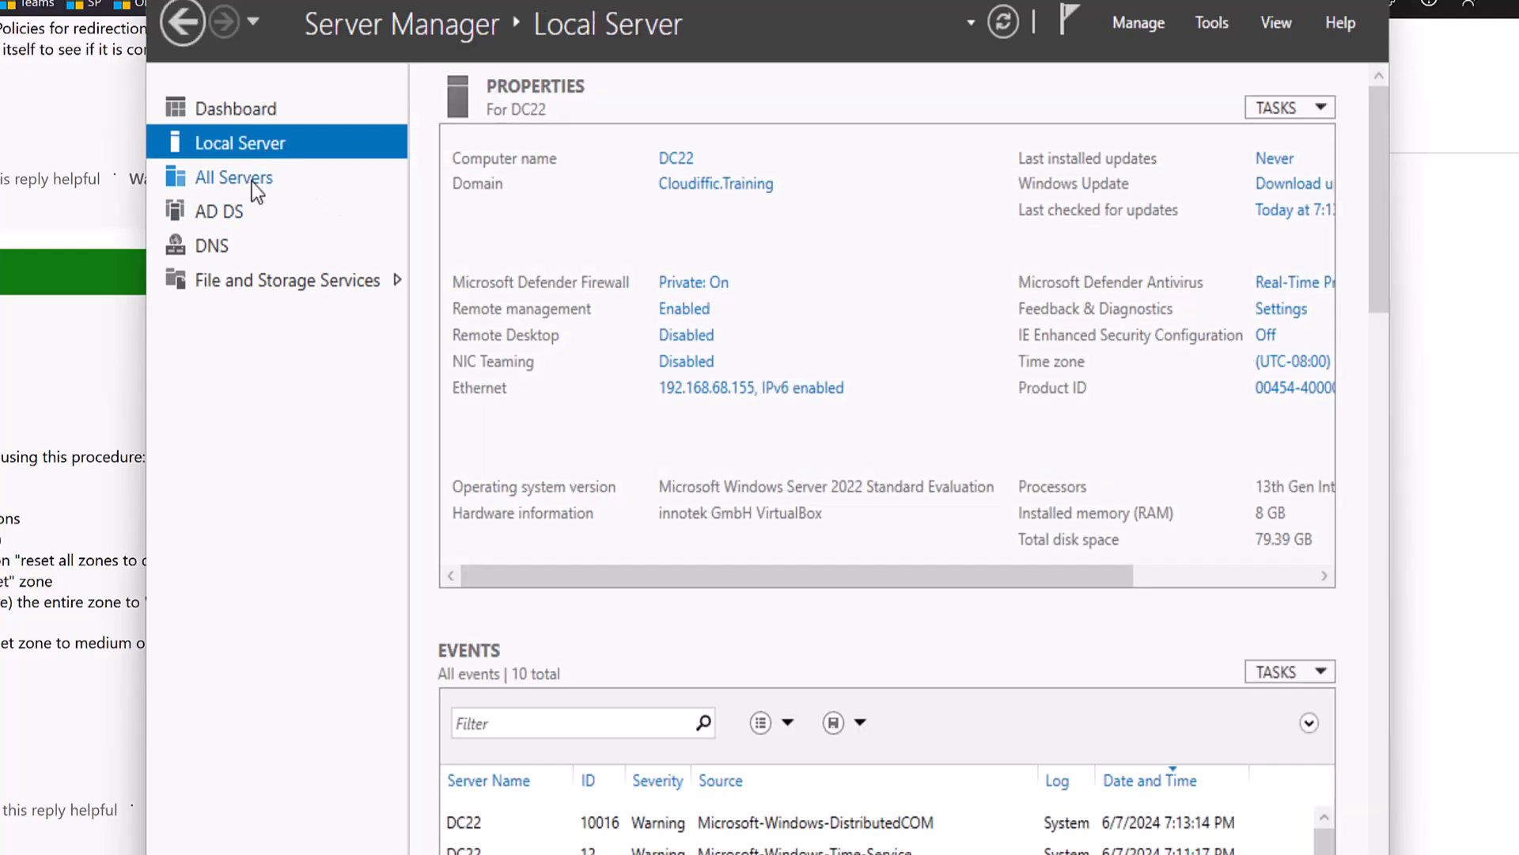
left_click(1265, 336)
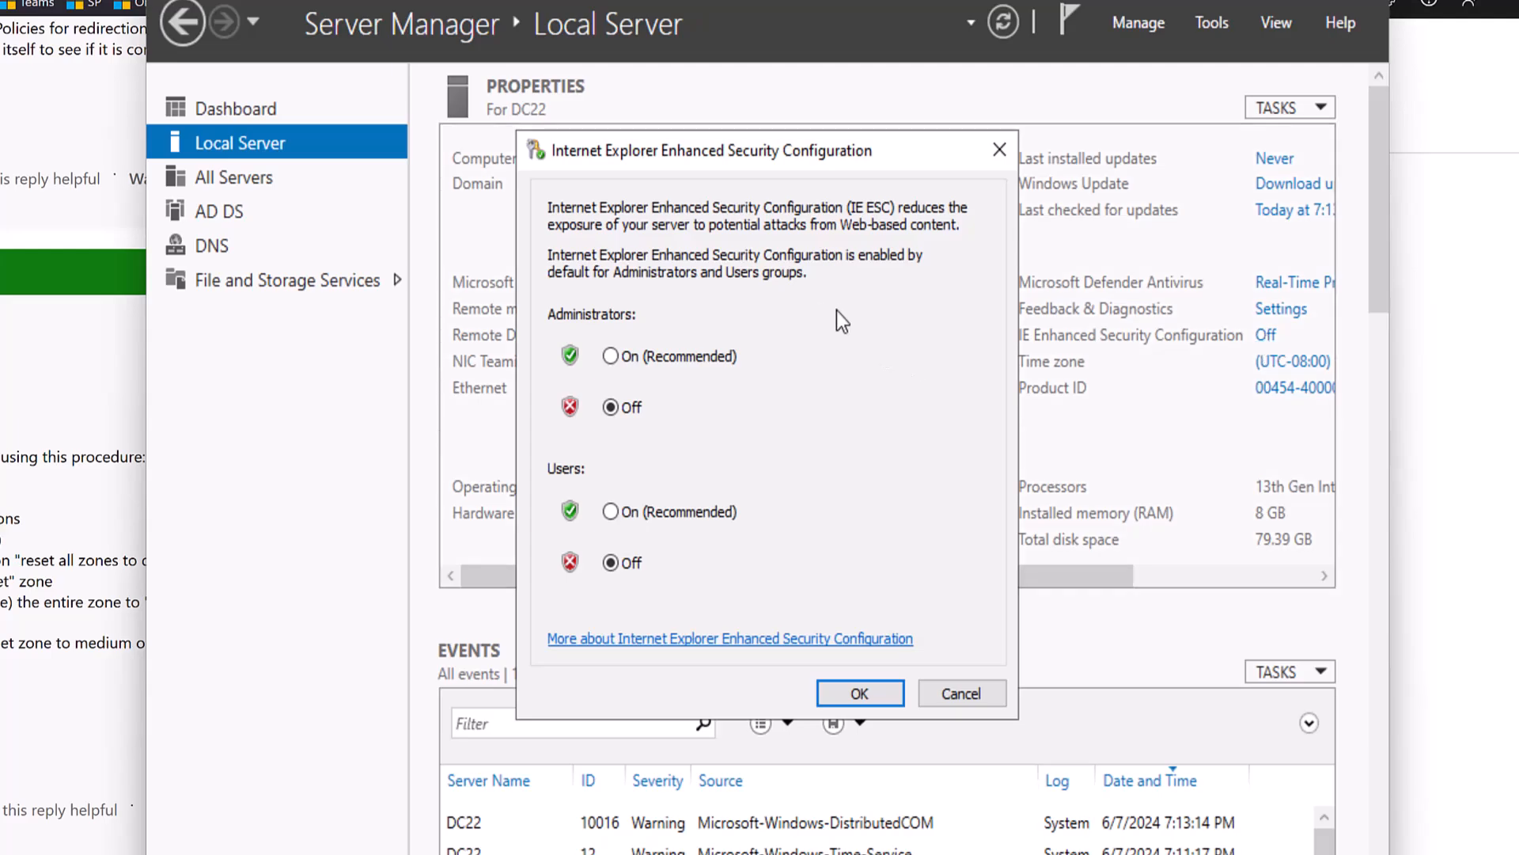
left_click(647, 513)
left_click(838, 693)
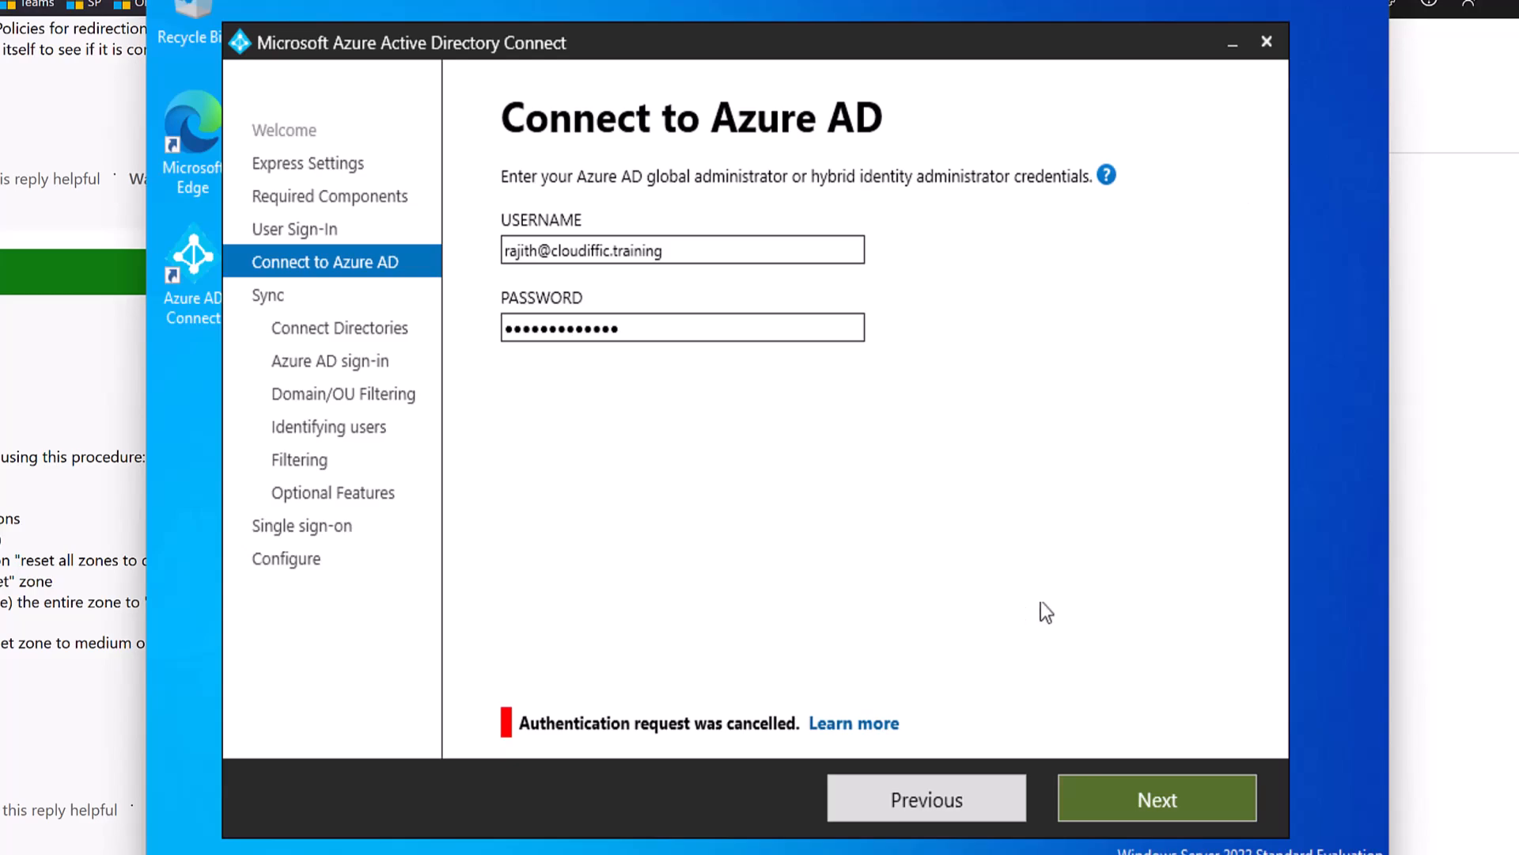
Sign in to Azure AD with the global administrator's e-mail and password.
left_click(1141, 799)
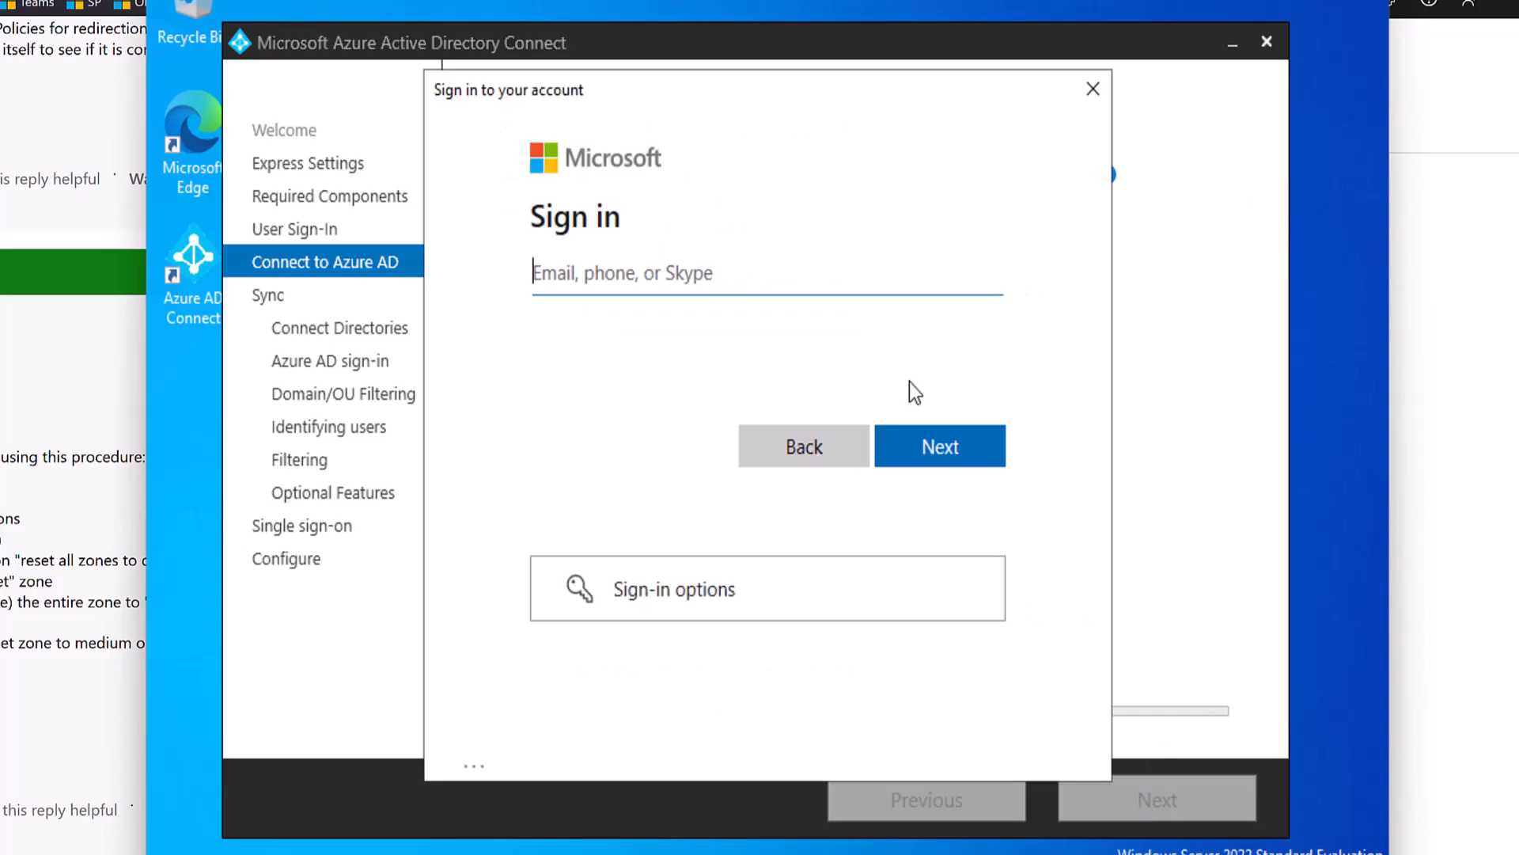
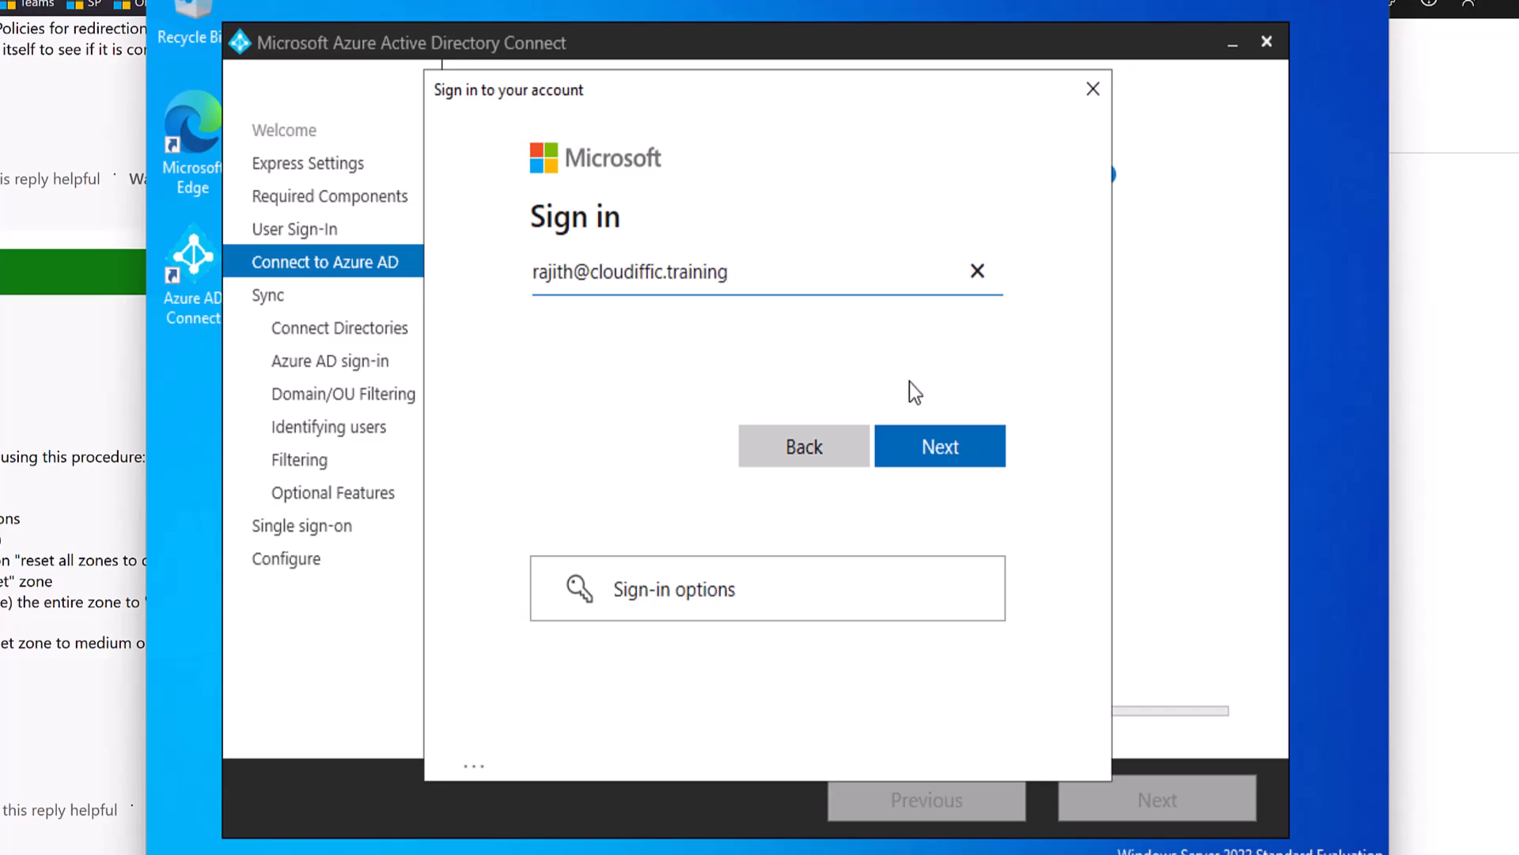
key("Return")
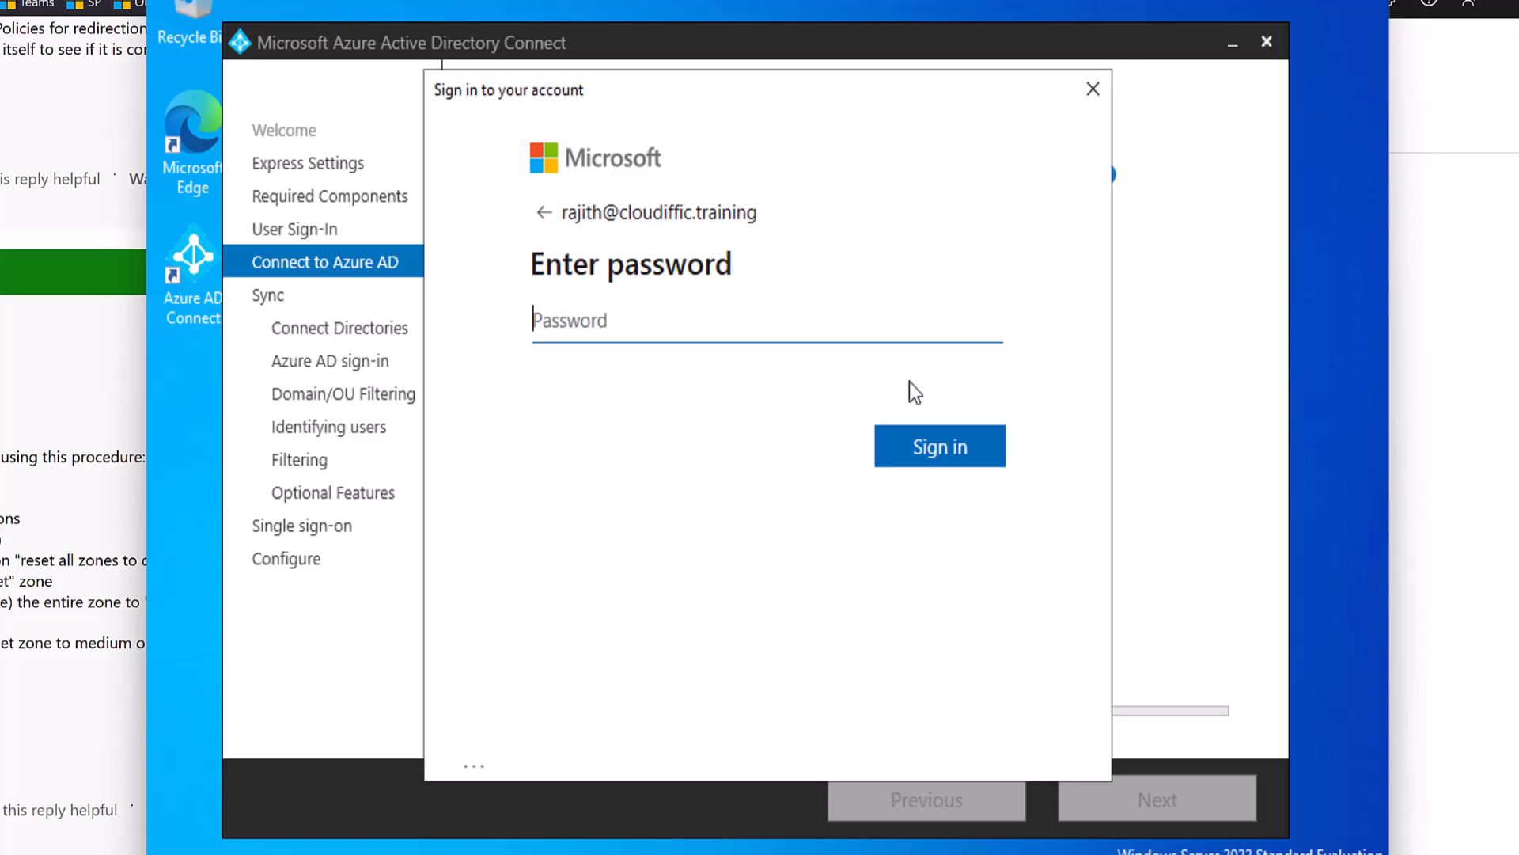
type("•••••••••••••")
key("Return")
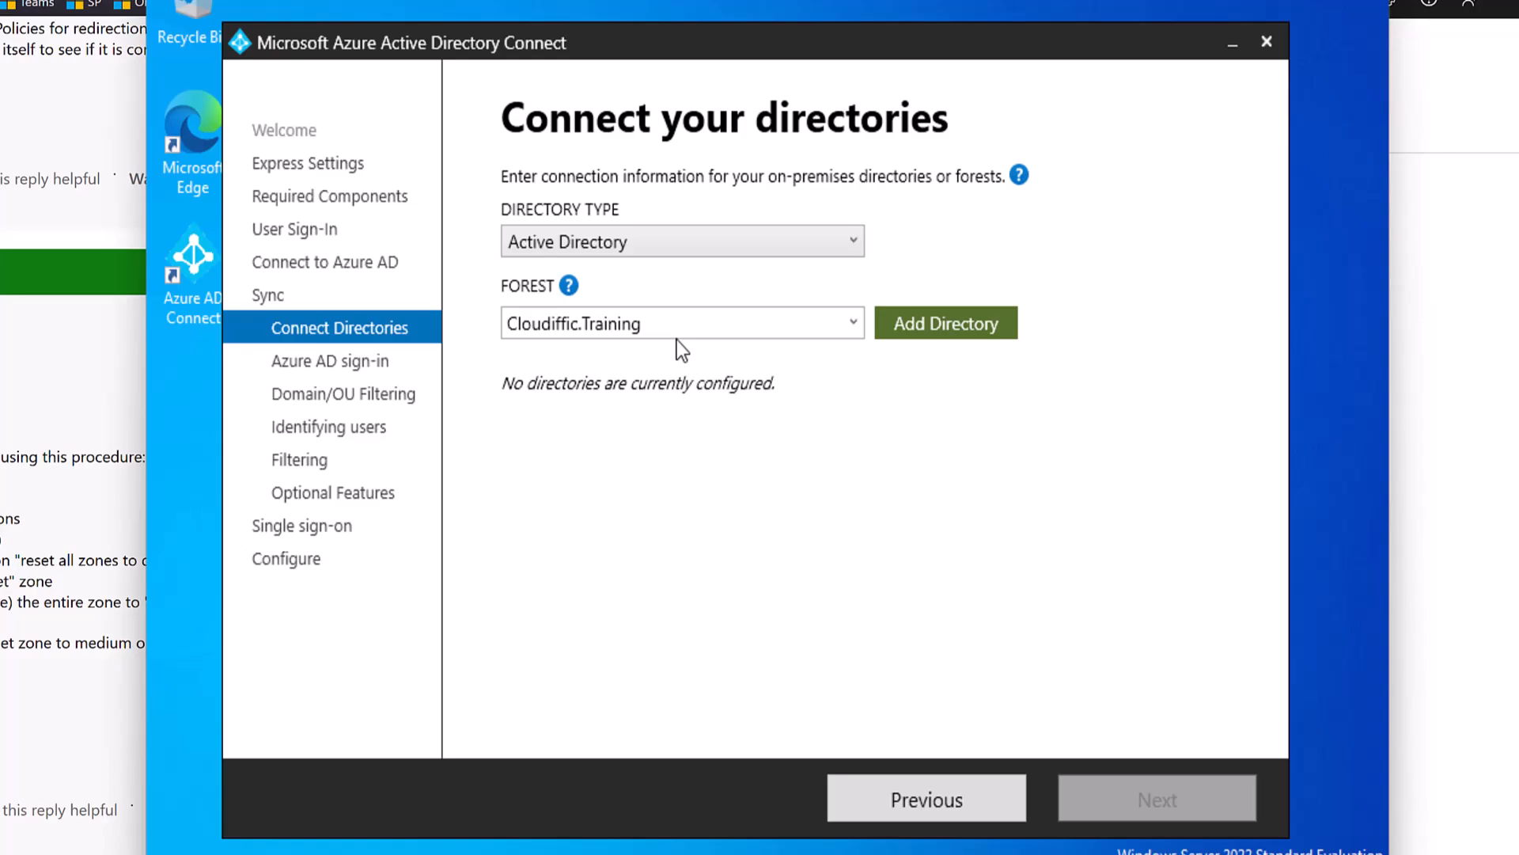
Add the Cloudiffic.Training forest, creating a new AD account with the enterprise admin's credentials.
left_click(932, 336)
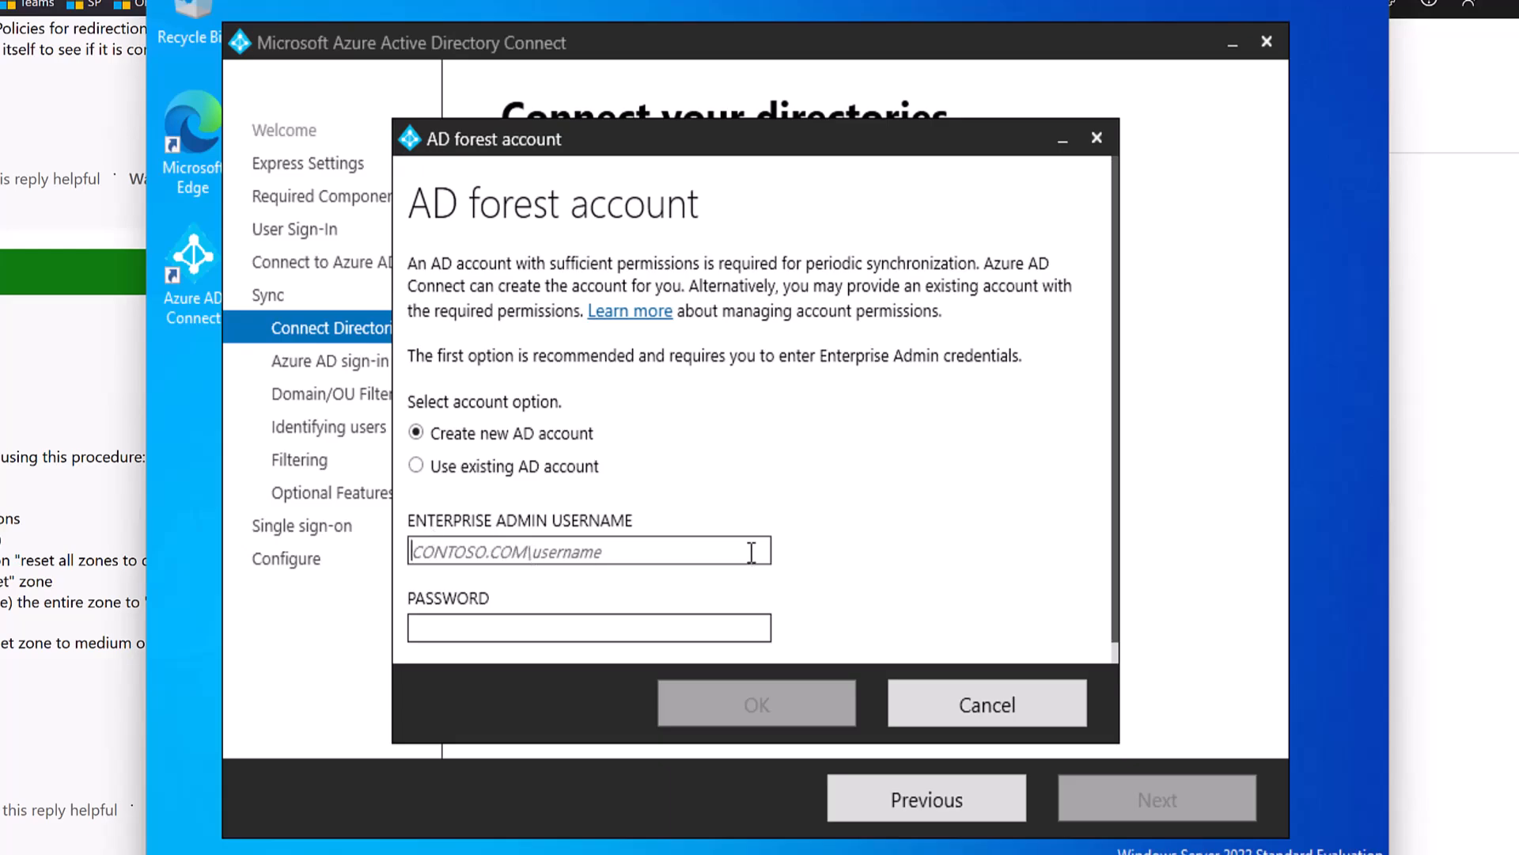
type("cloudi")
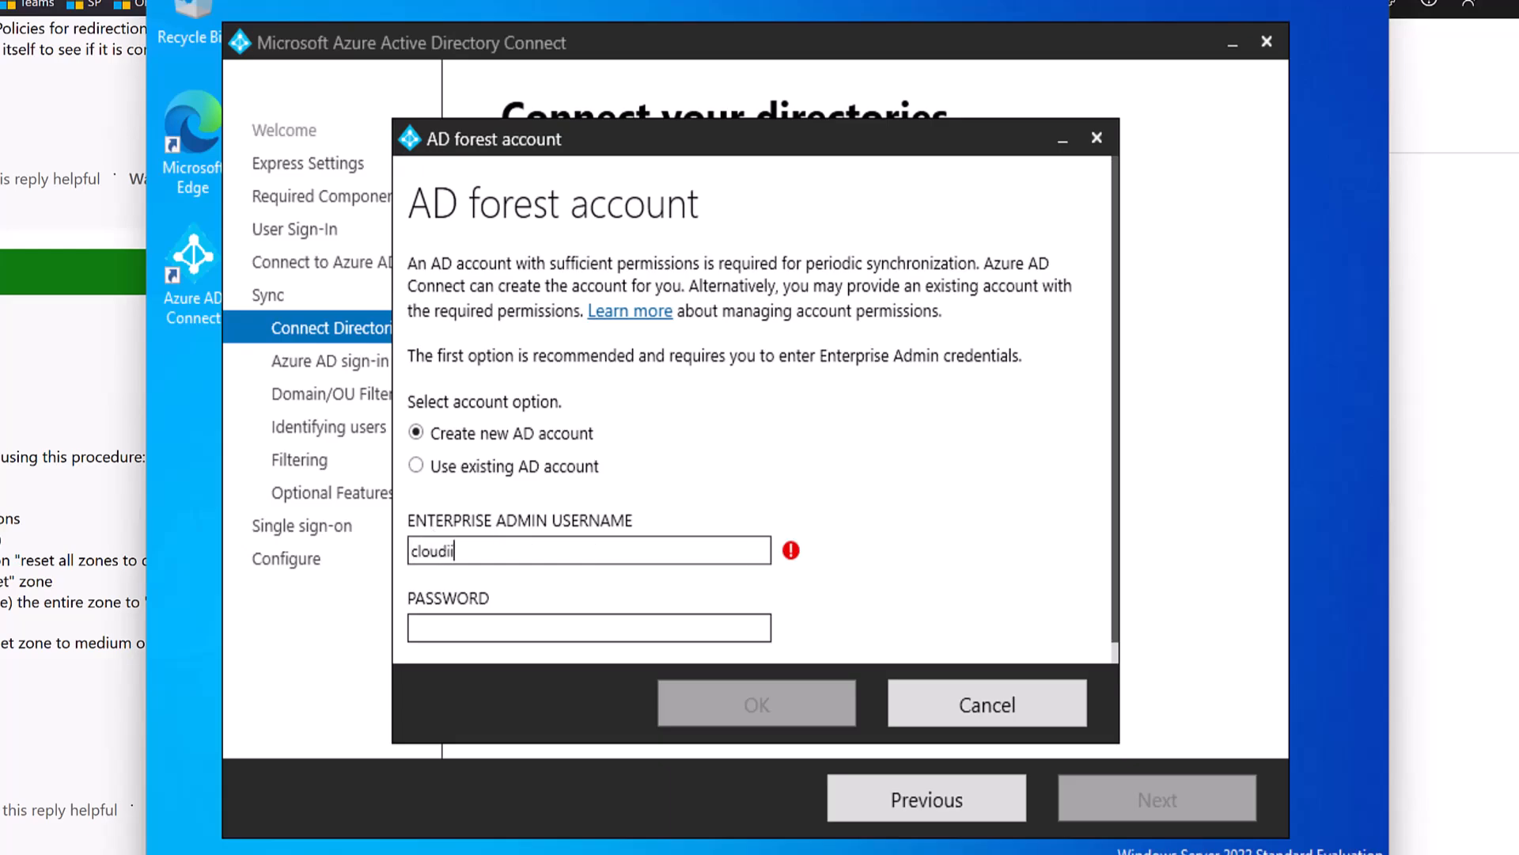
type("ffic")
type("\\")
type("administ")
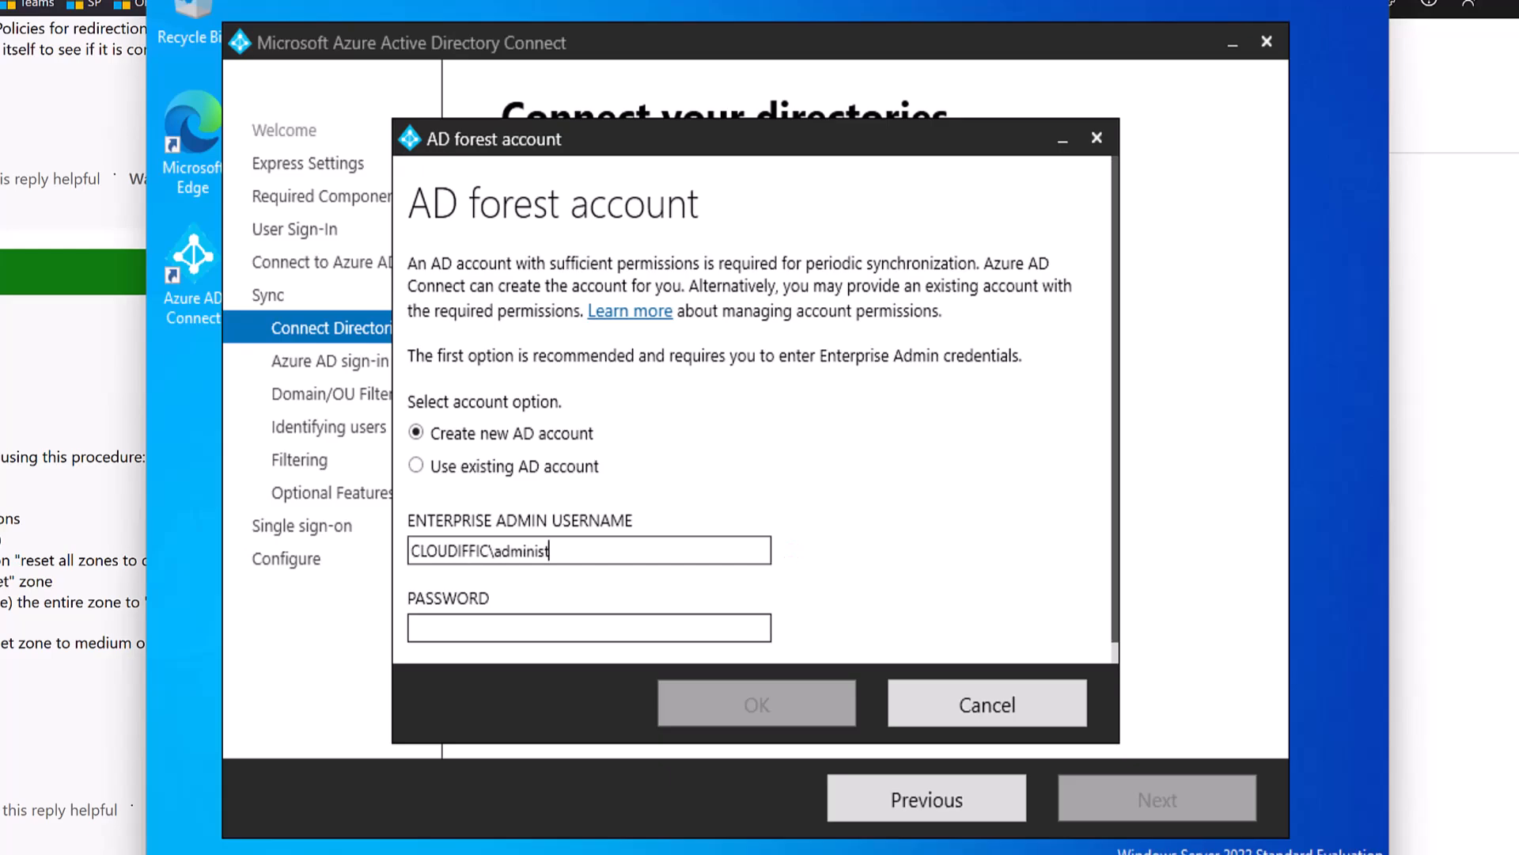
type("rator")
key("Tab")
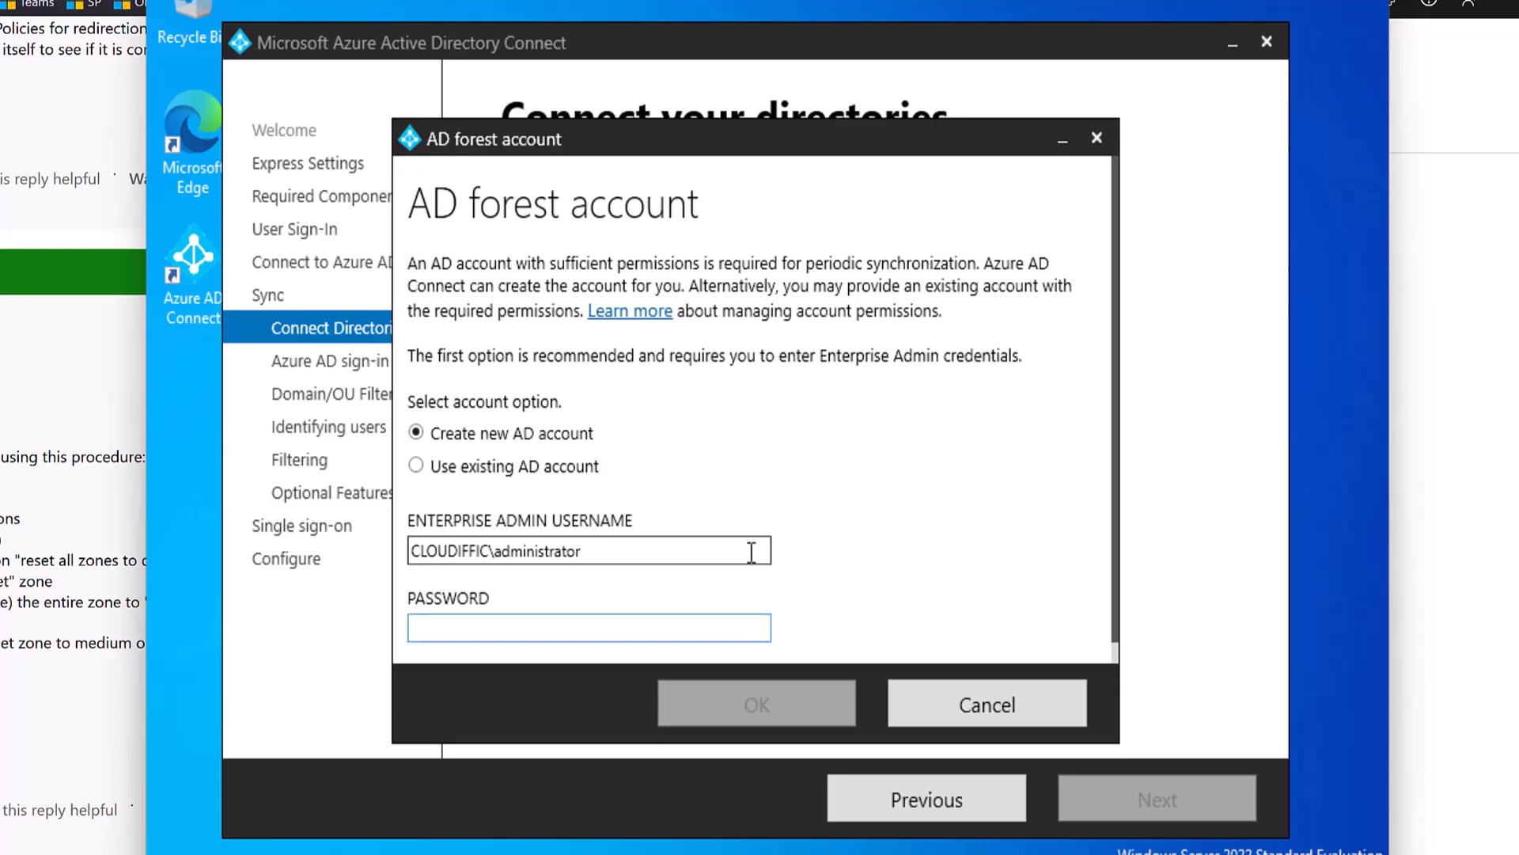
type("******")
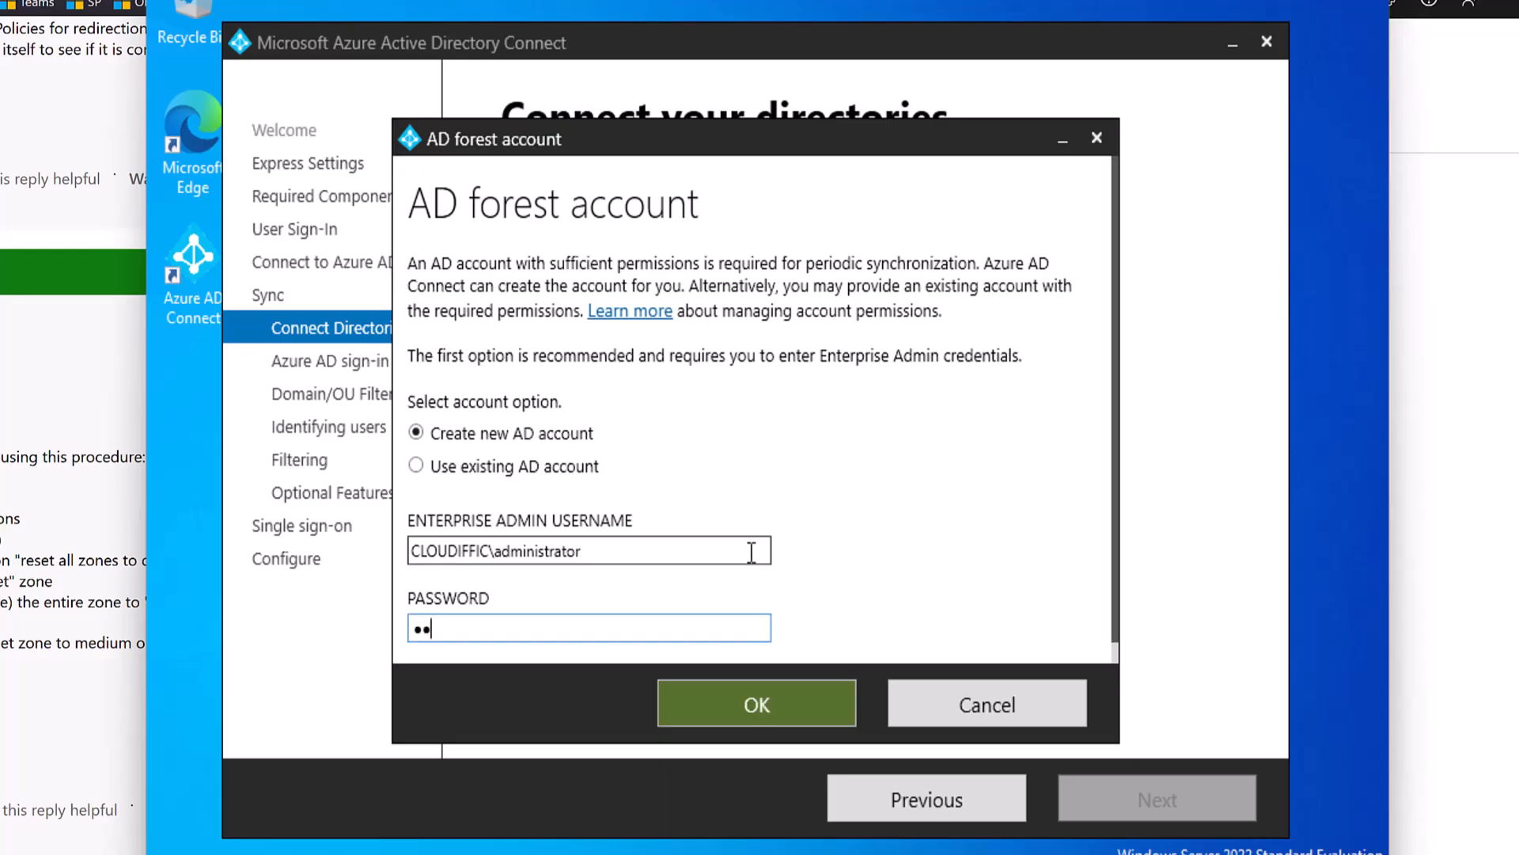
type("**")
left_click(756, 704)
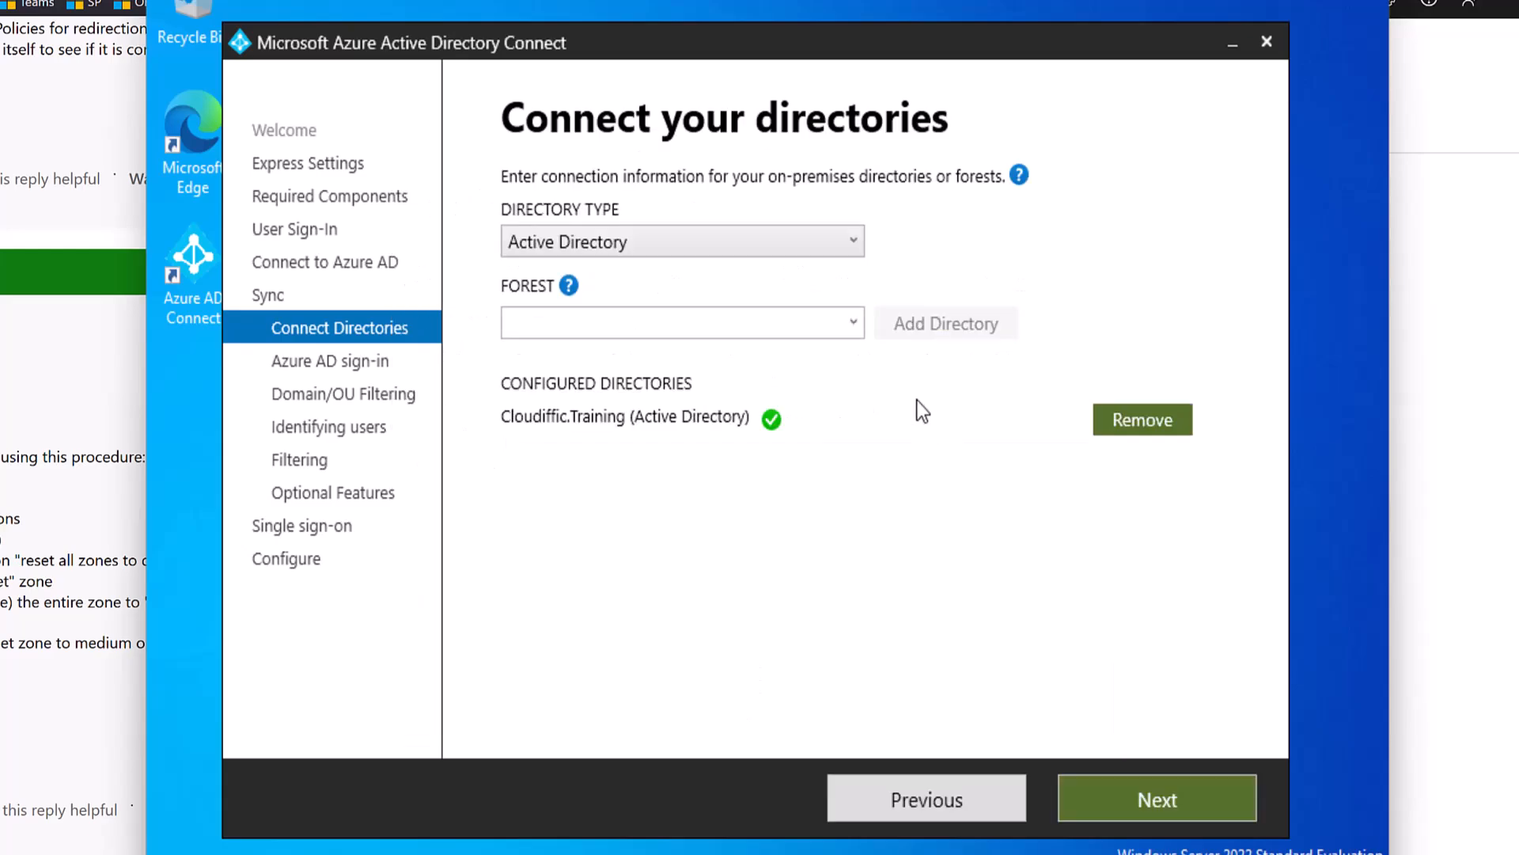
Continue the wizard to retrieve the schema and check the Entra admin center's Connect Sync page.
left_click(1130, 799)
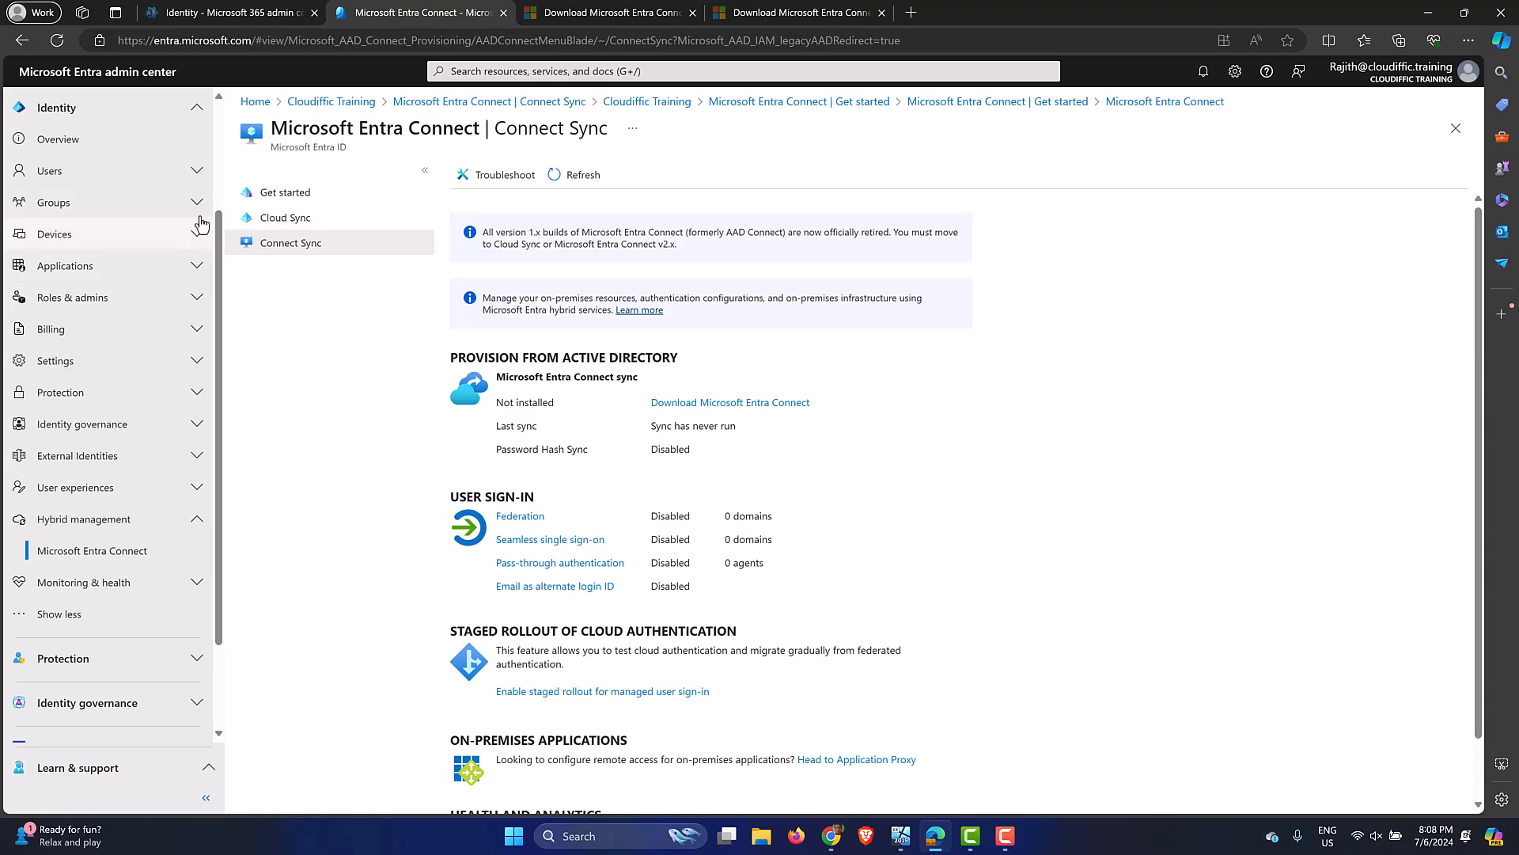
scroll(199, 220, "up", 2)
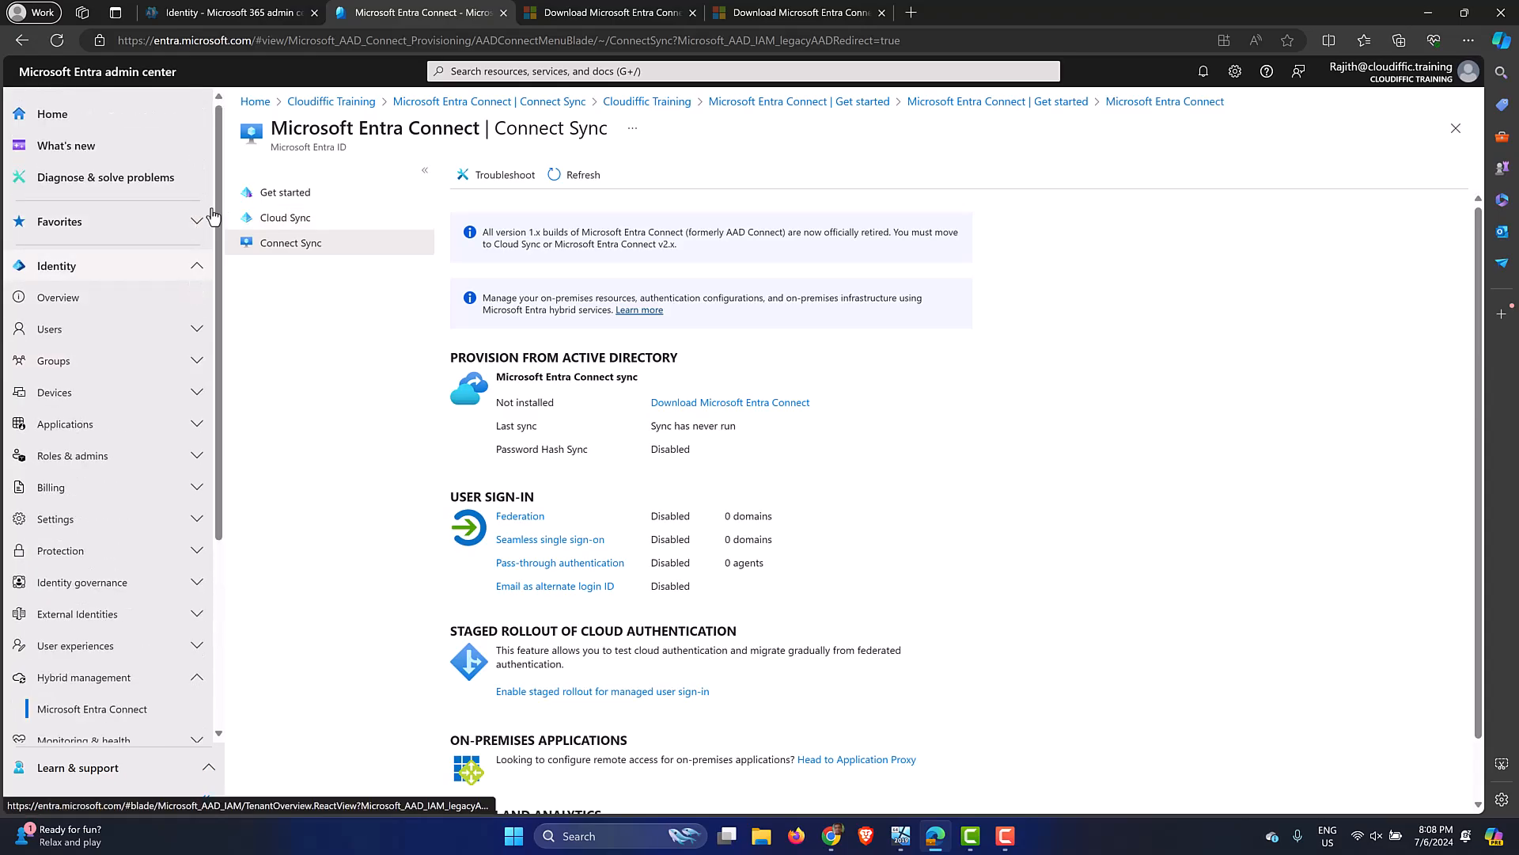
Check Settings > Domains shows cloudiffic.training (Default) and TechShuffle.onmicrosoft.com as Healthy, then return to the wizard.
left_click(255, 13)
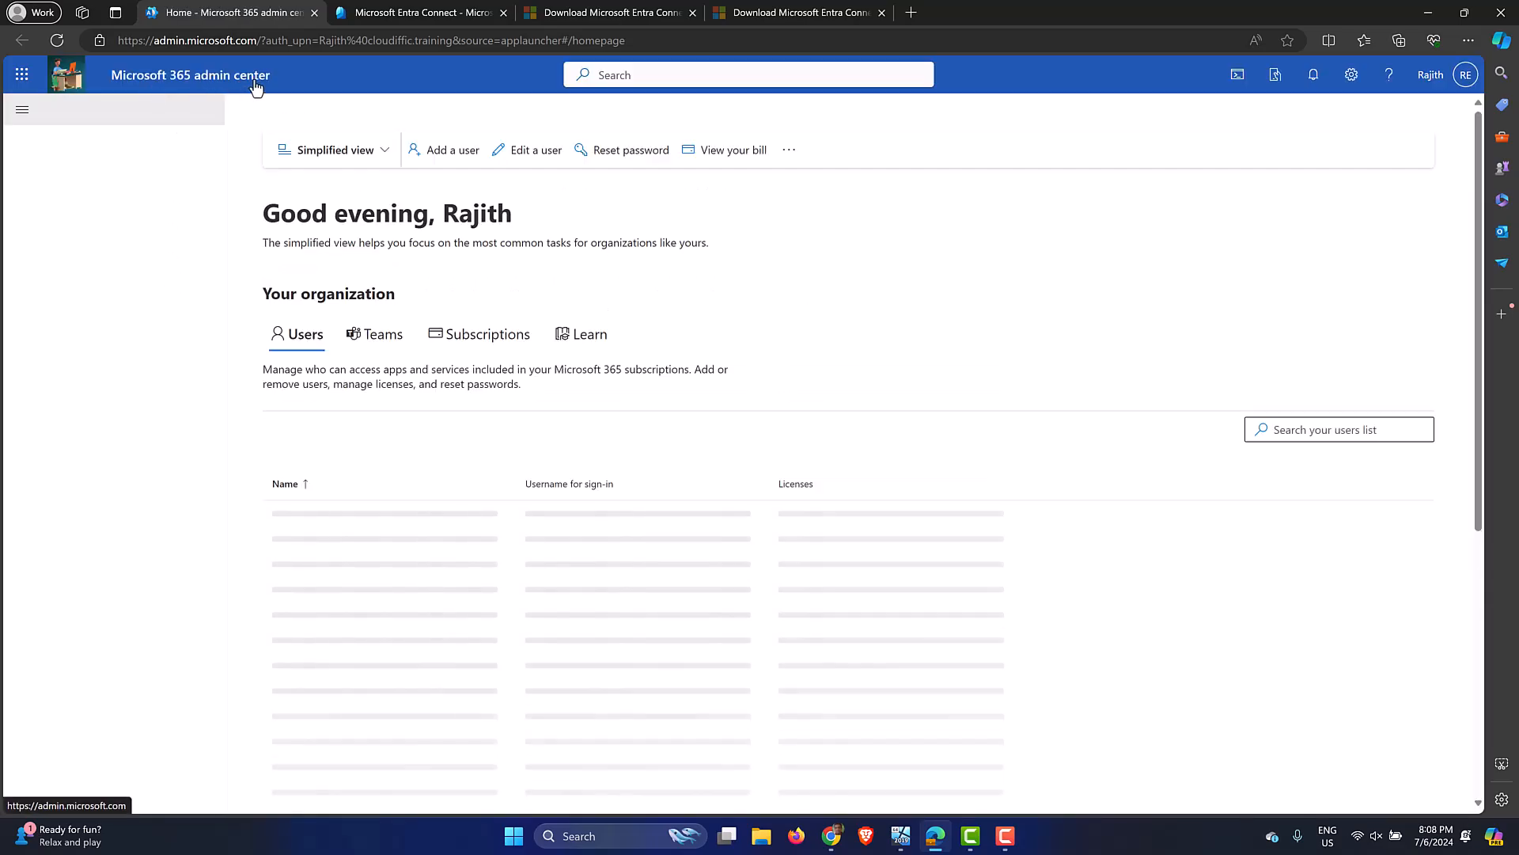
left_click(61, 250)
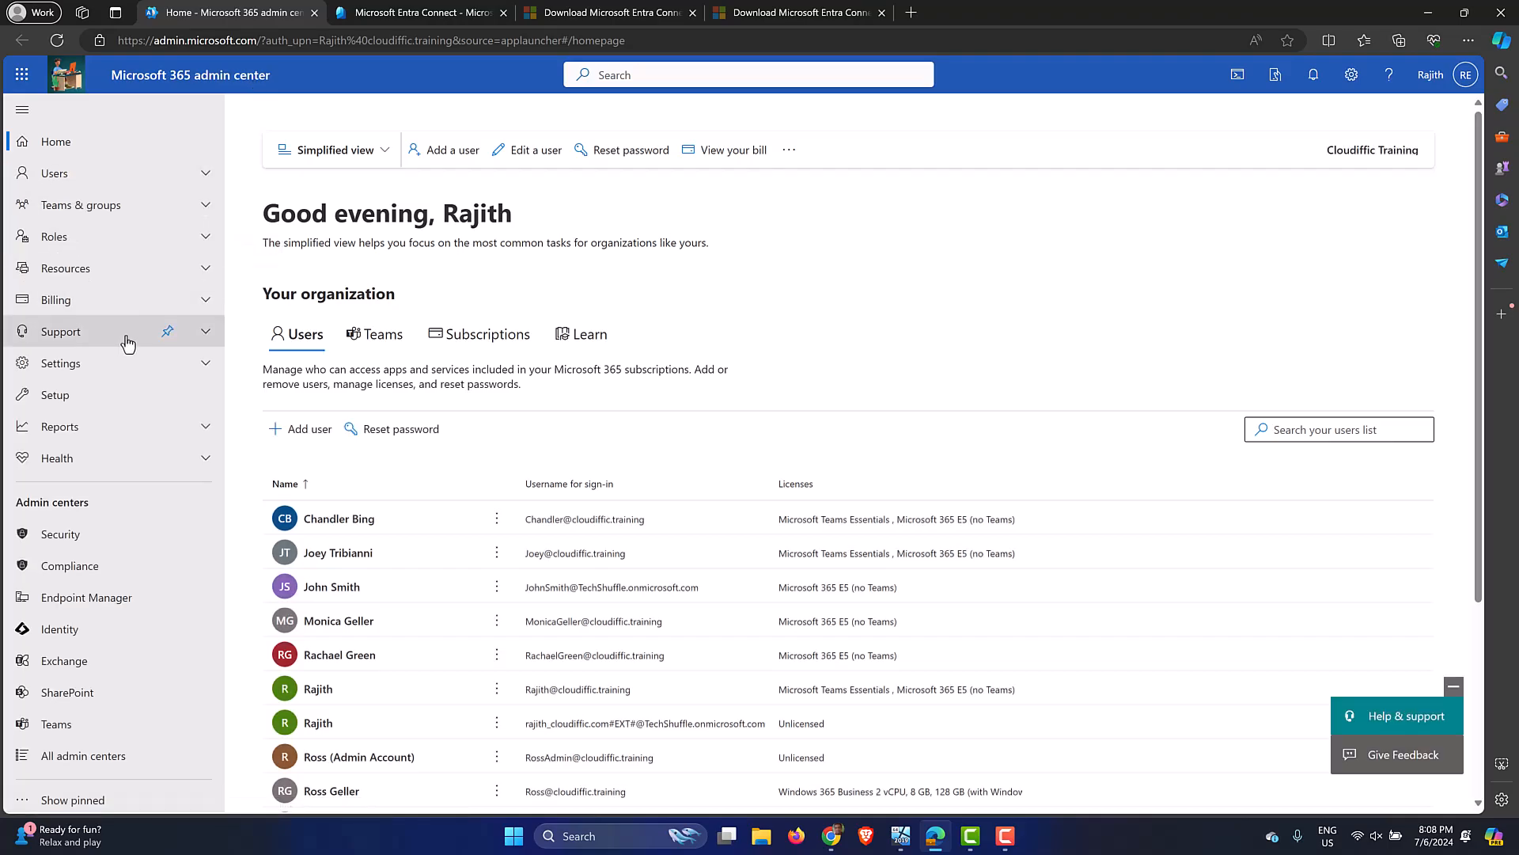
left_click(204, 366)
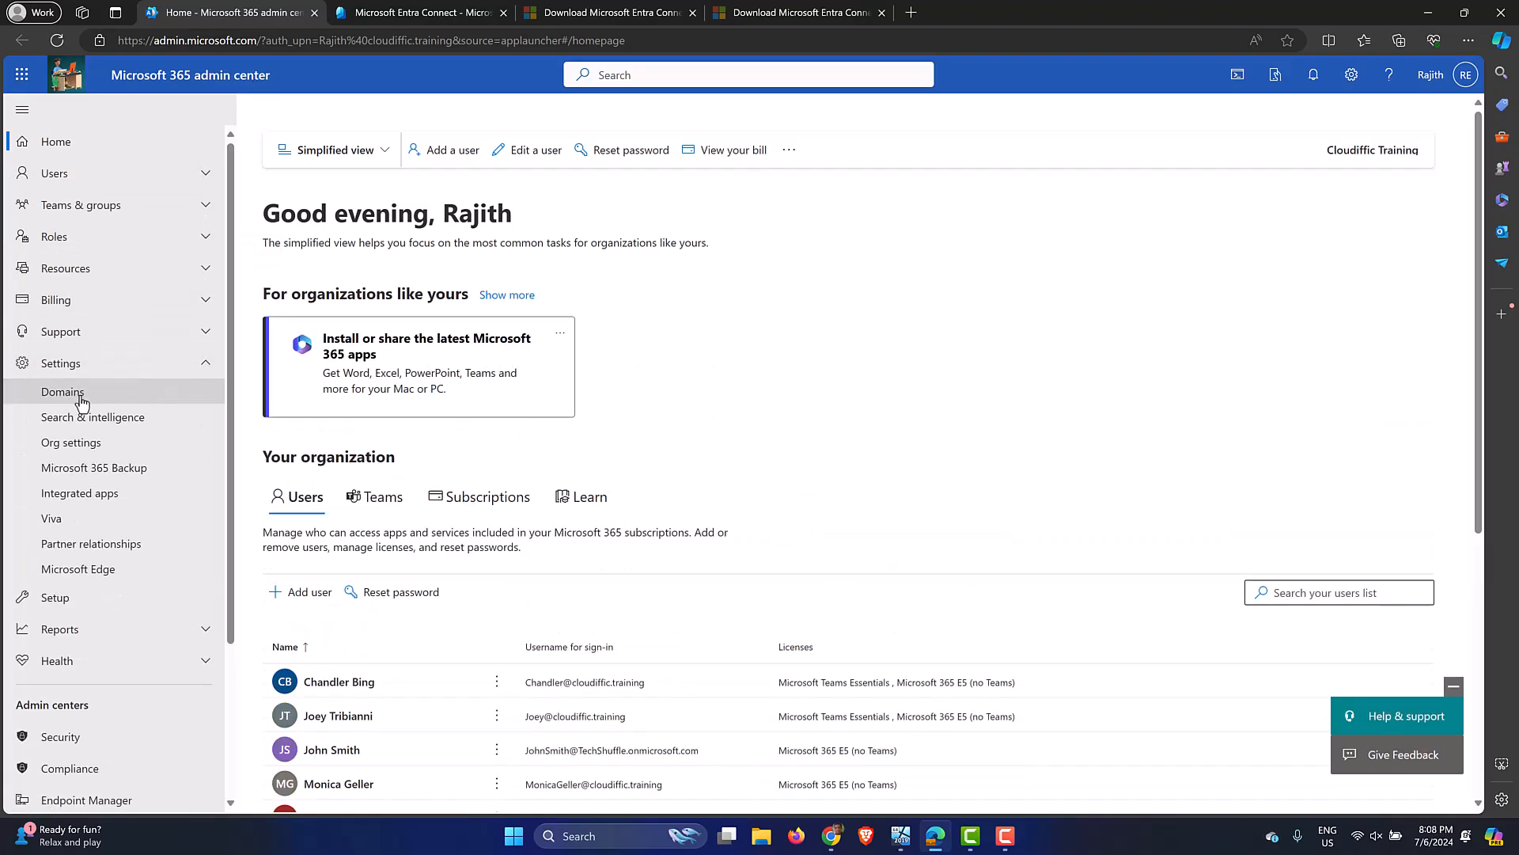
left_click(82, 398)
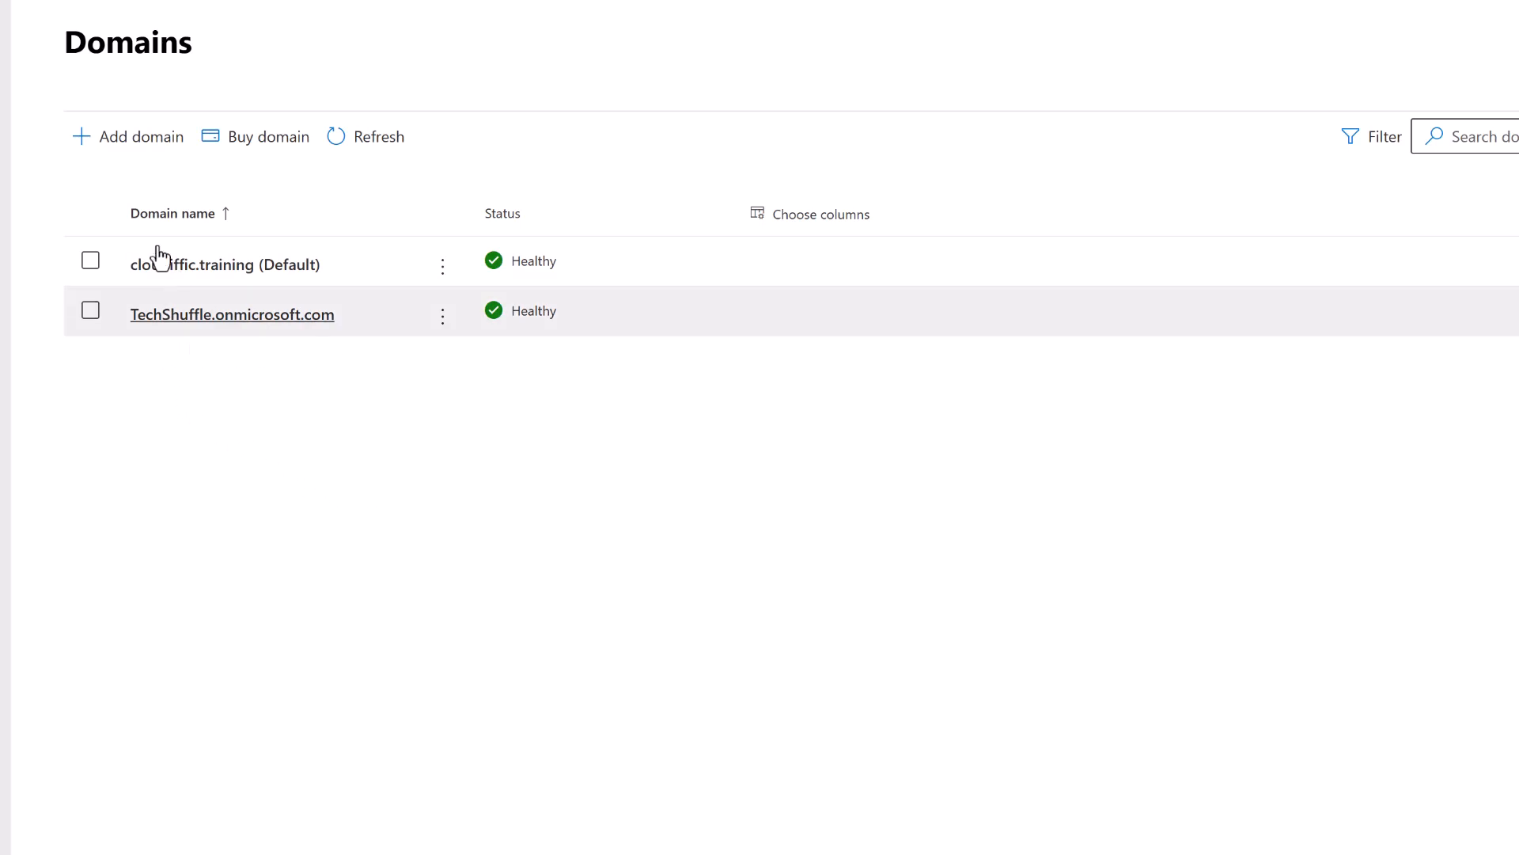
left_click(129, 143)
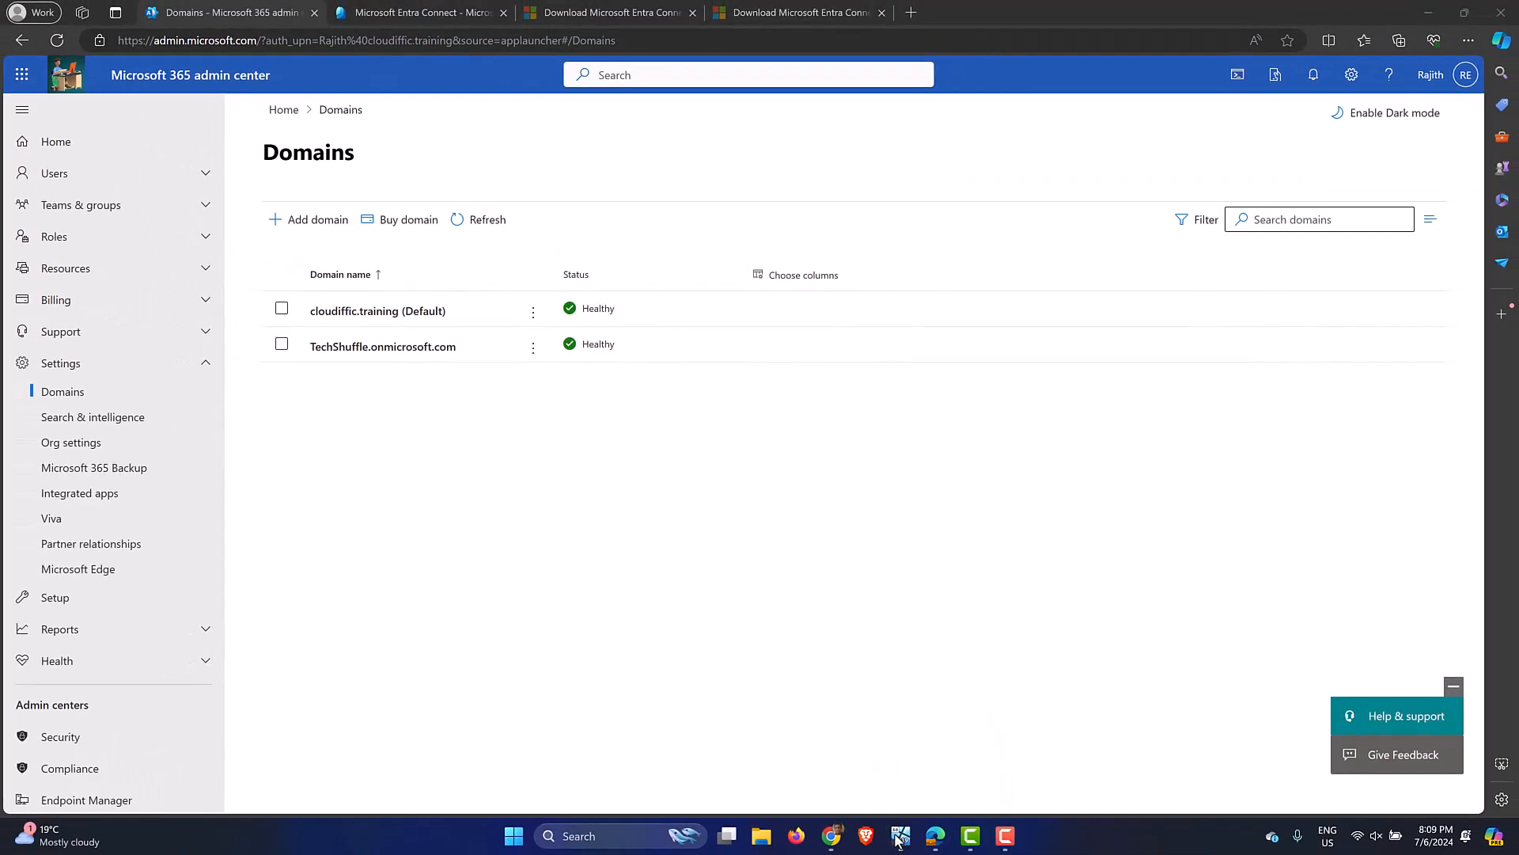
left_click(899, 836)
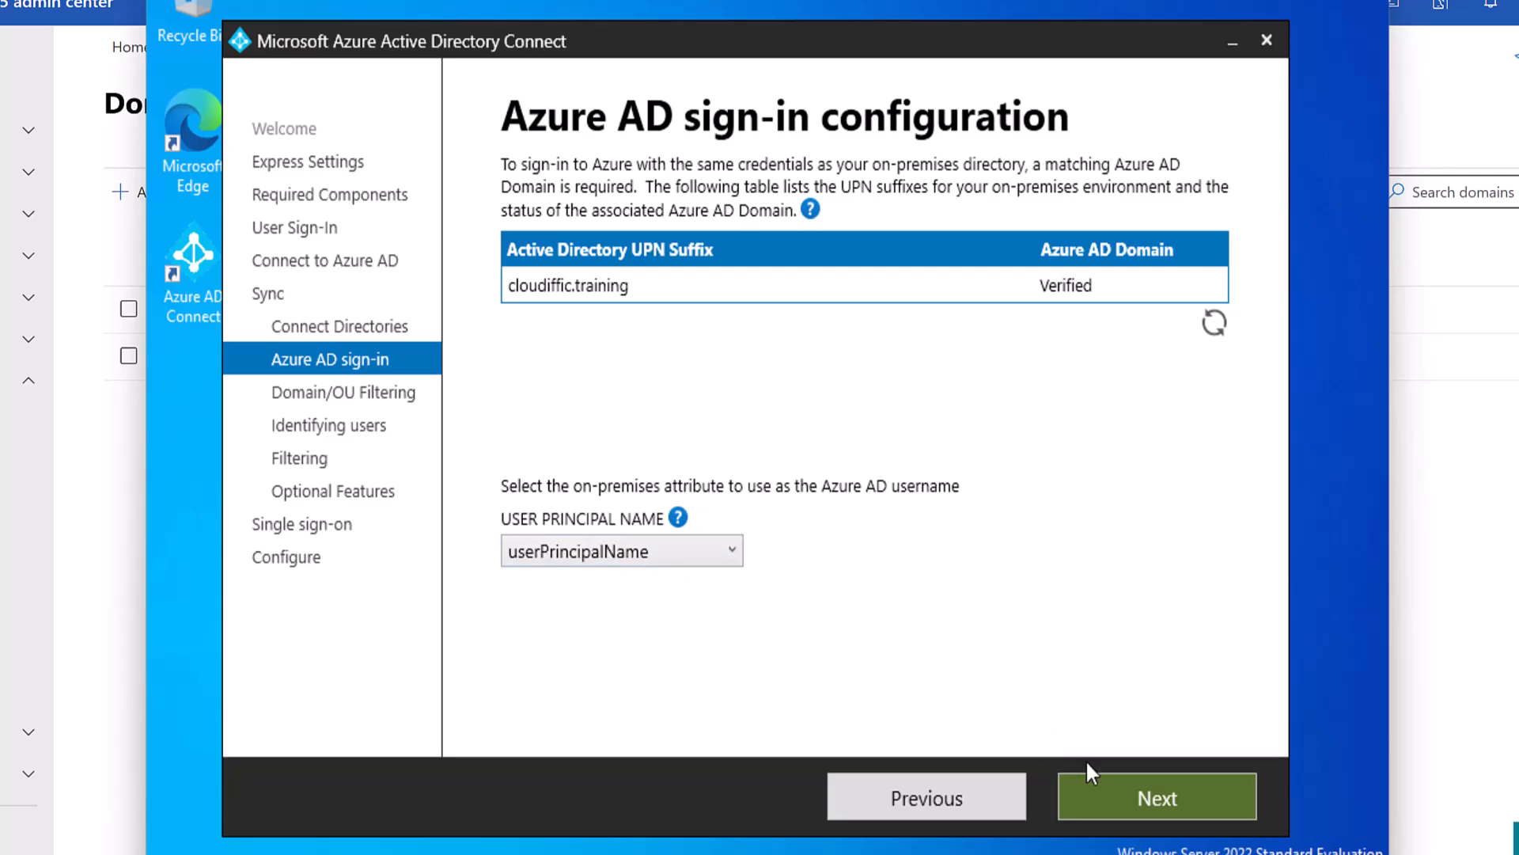
Keep userPrincipalName as the Azure AD sign-in attribute and continue to Domain and OU filtering.
left_click(1100, 788)
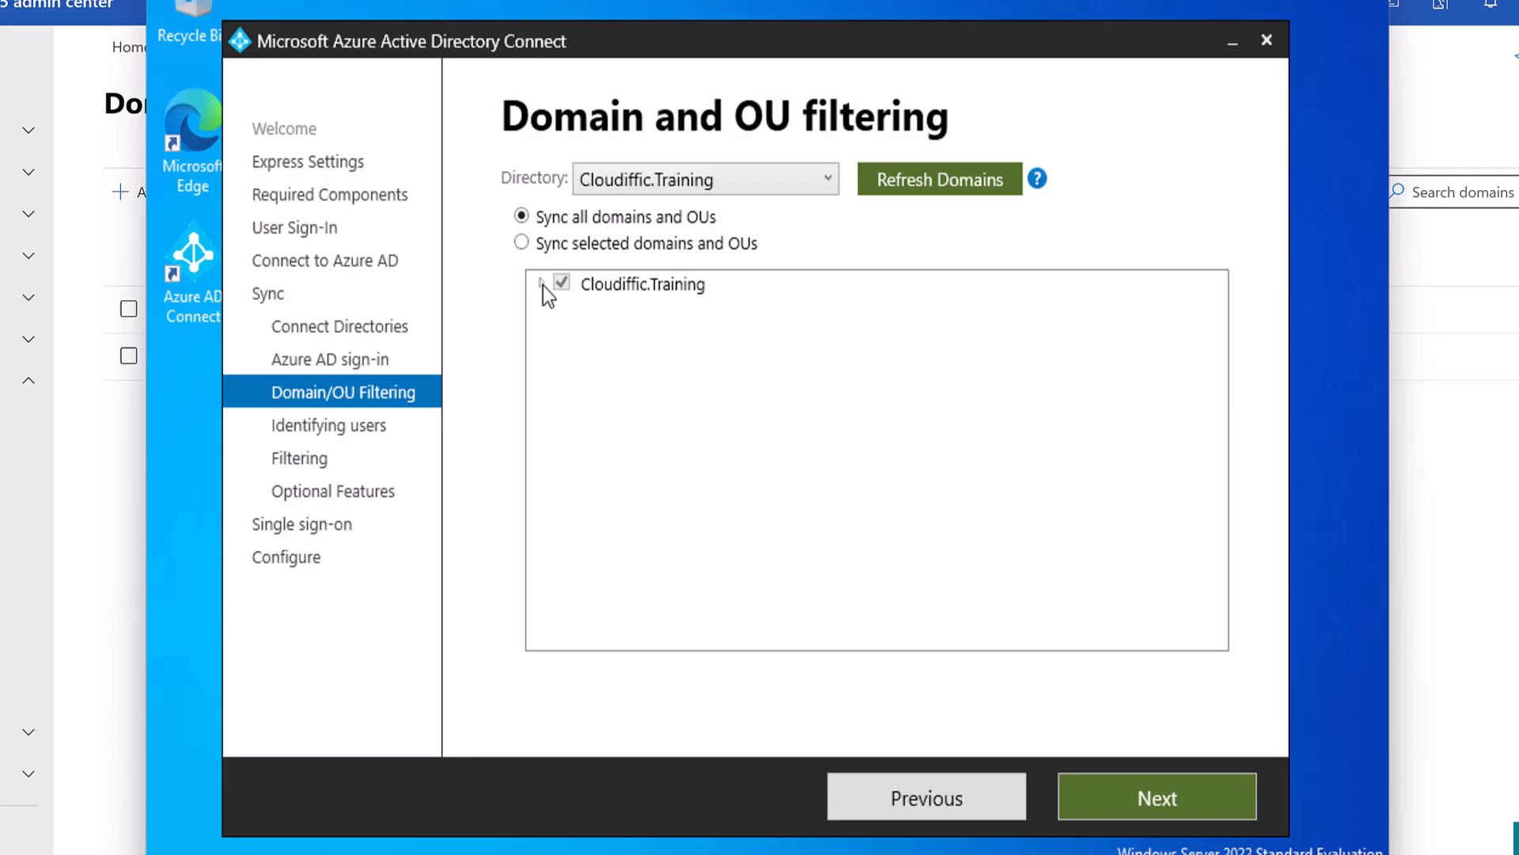
Choose 'Sync selected domains and OUs' and expand the Cloudiffic.Training tree.
left_click(659, 244)
left_click(538, 284)
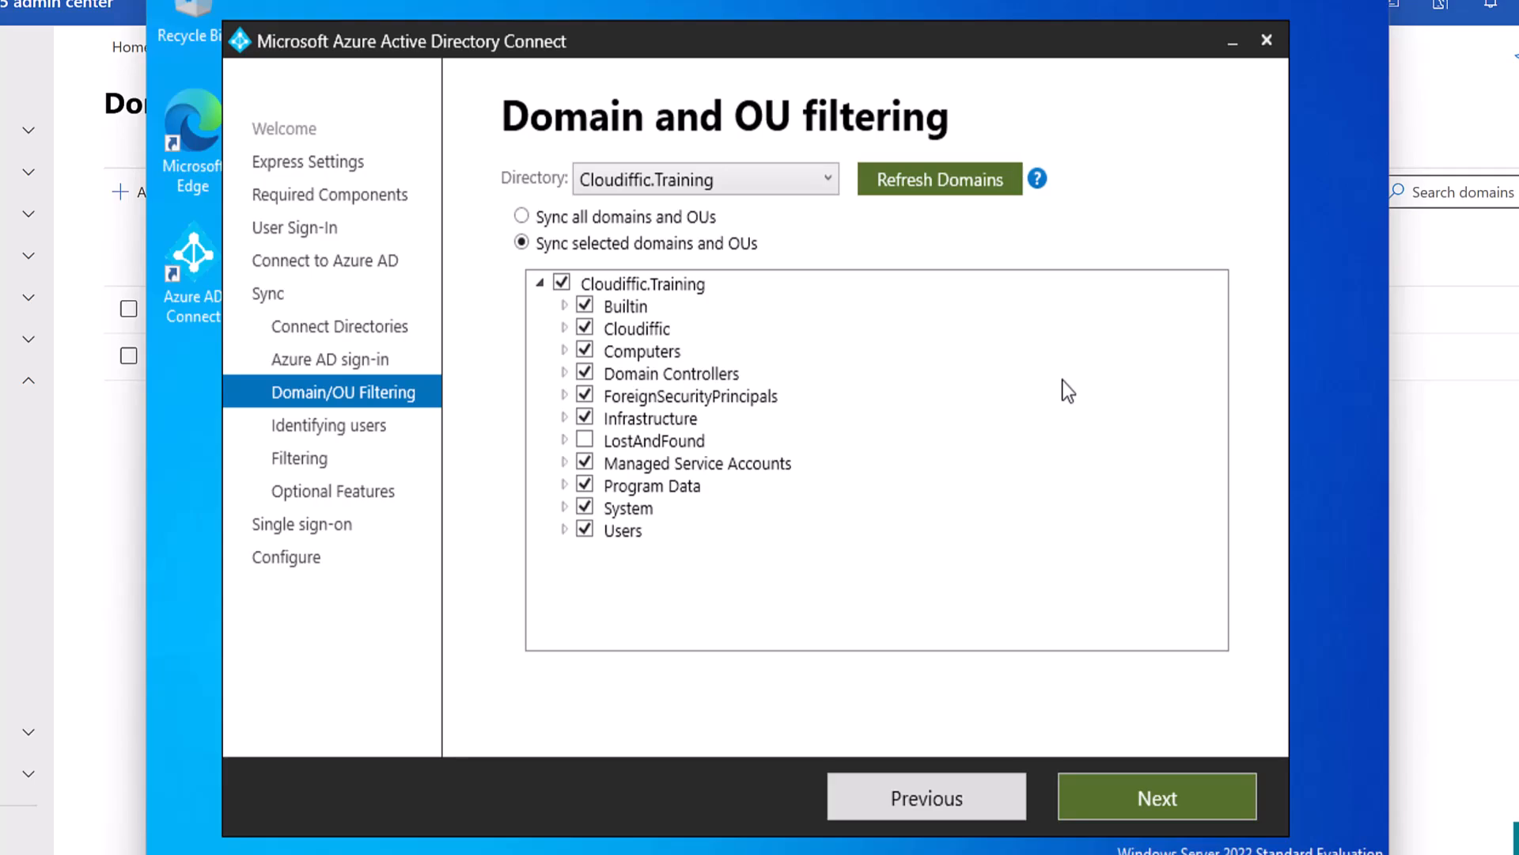
Uncheck Cloudiffic.Training, check only Cloudiffic > Users with Contractors and Permanent, and continue.
left_click(562, 283)
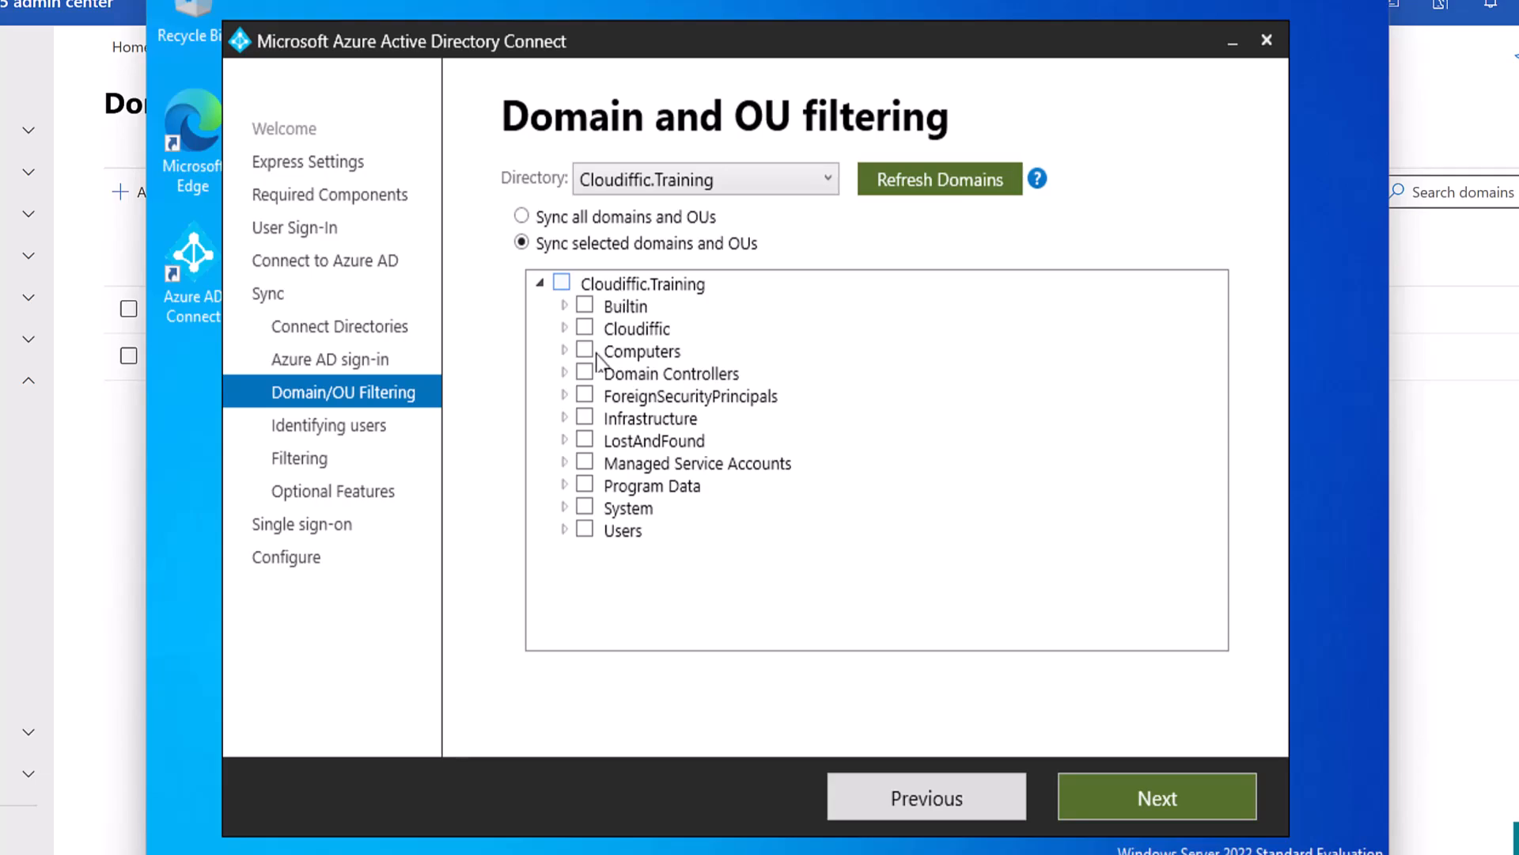
left_click(565, 328)
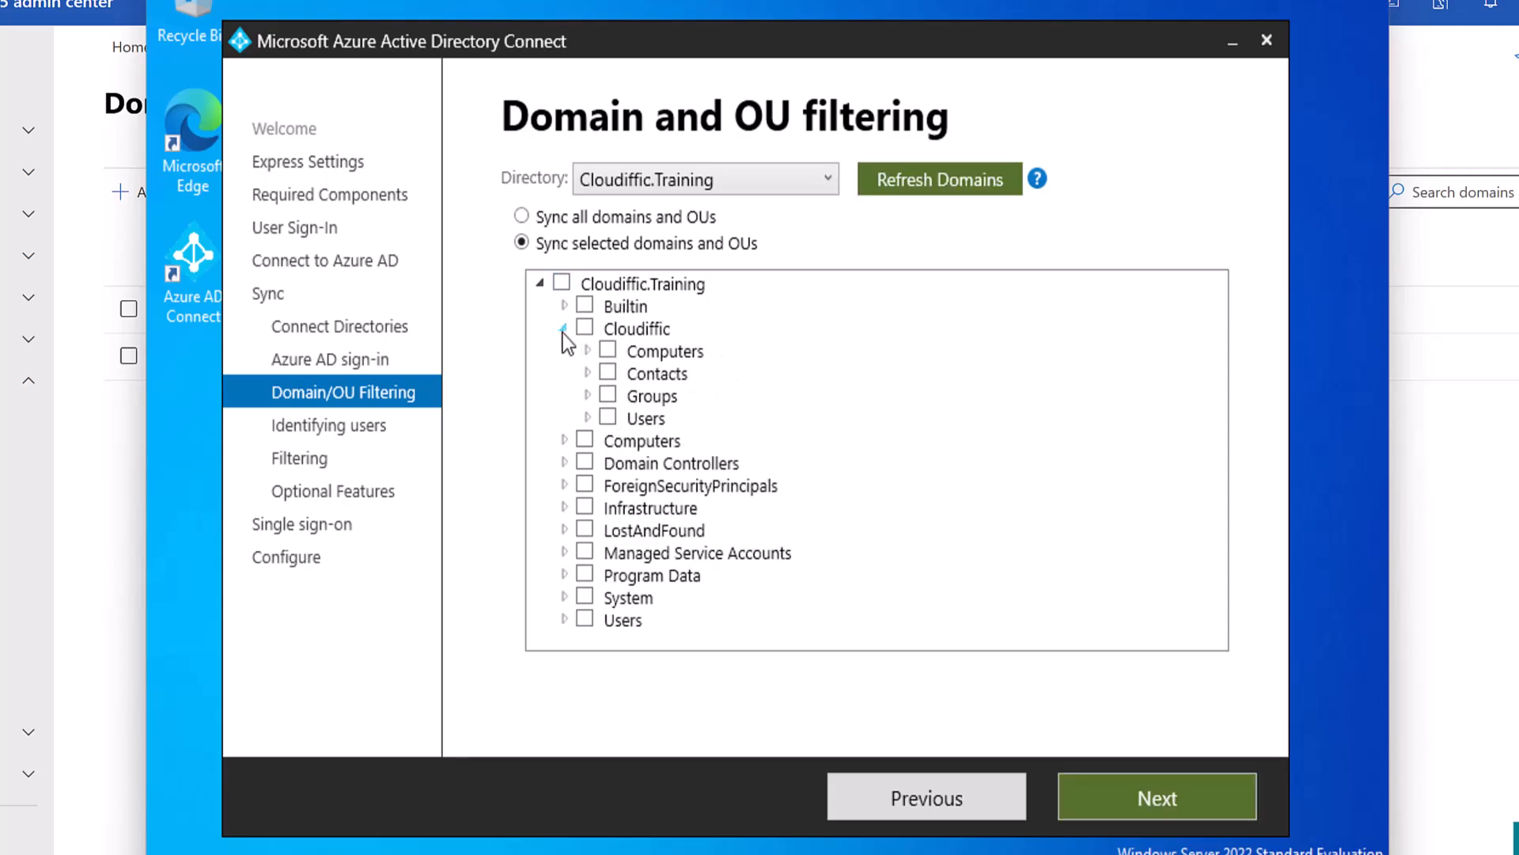
left_click(587, 417)
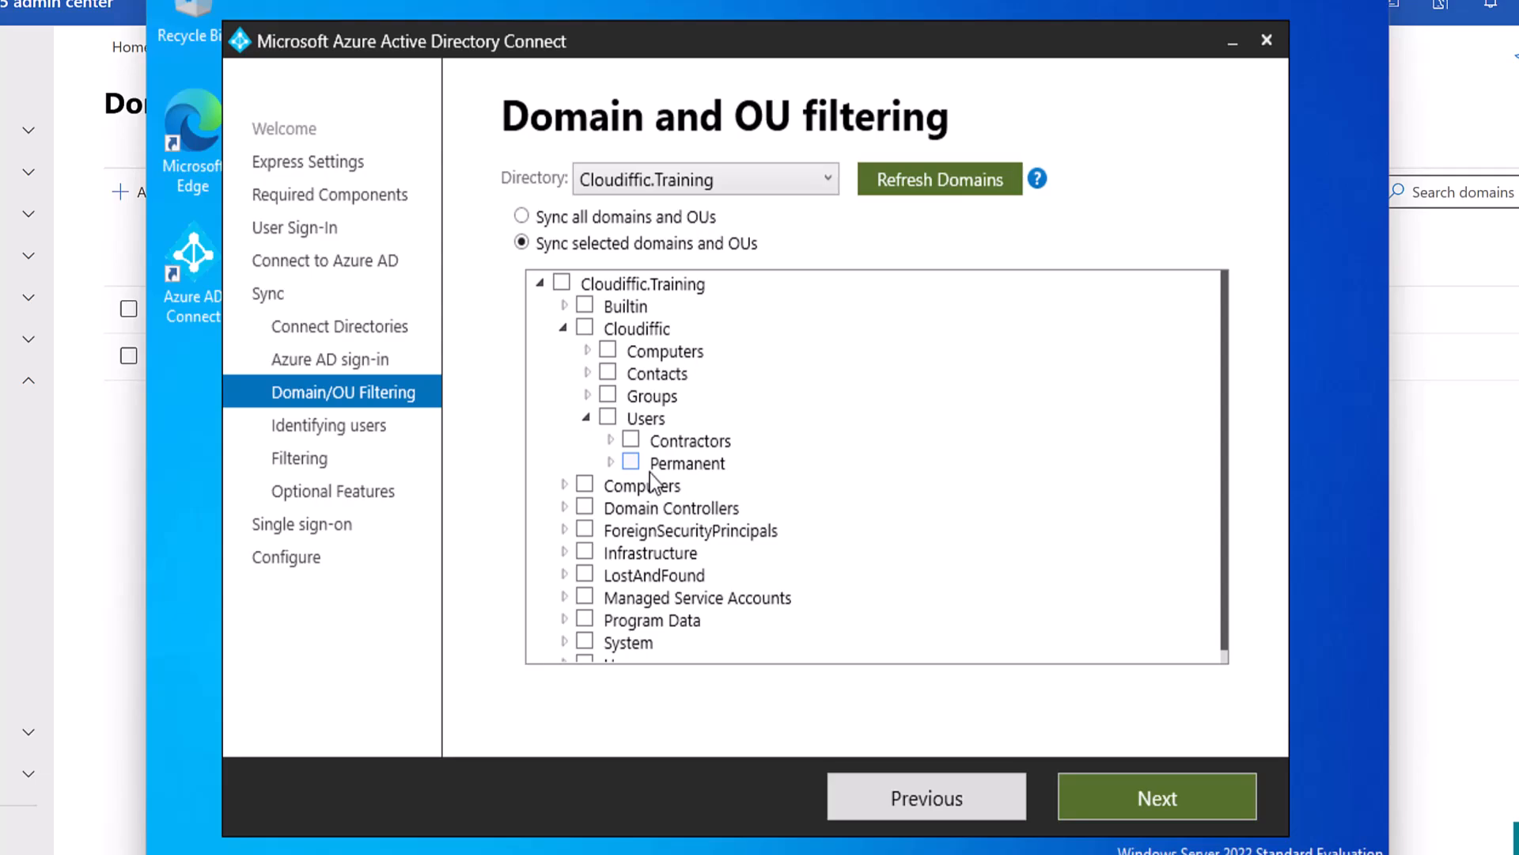
left_click(609, 420)
left_click(1163, 789)
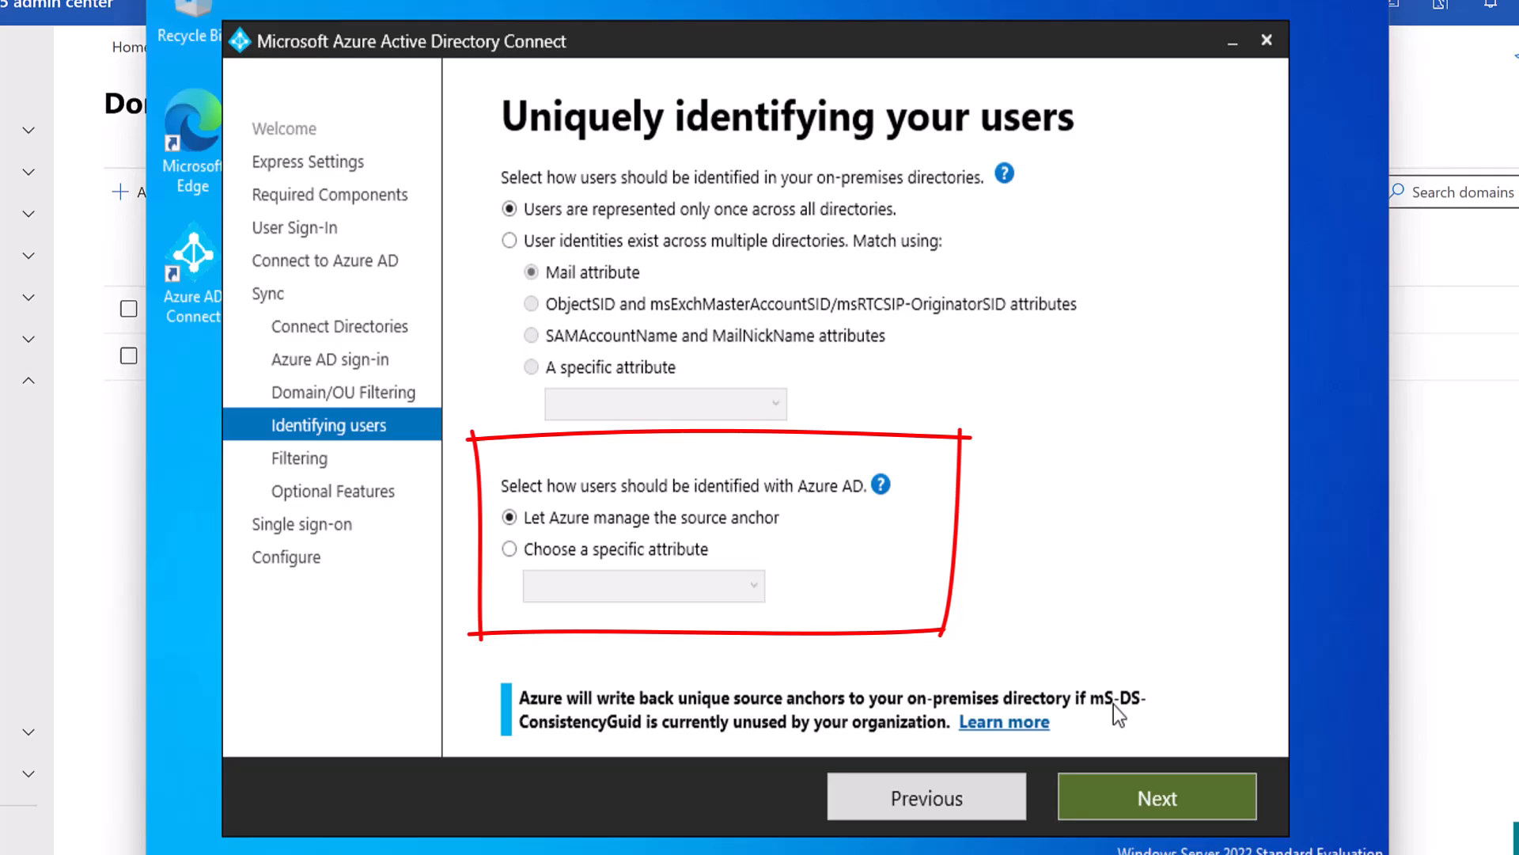
Set the source anchor to the specific attribute mS-DS-ConsistencyGuid and continue.
left_click(695, 554)
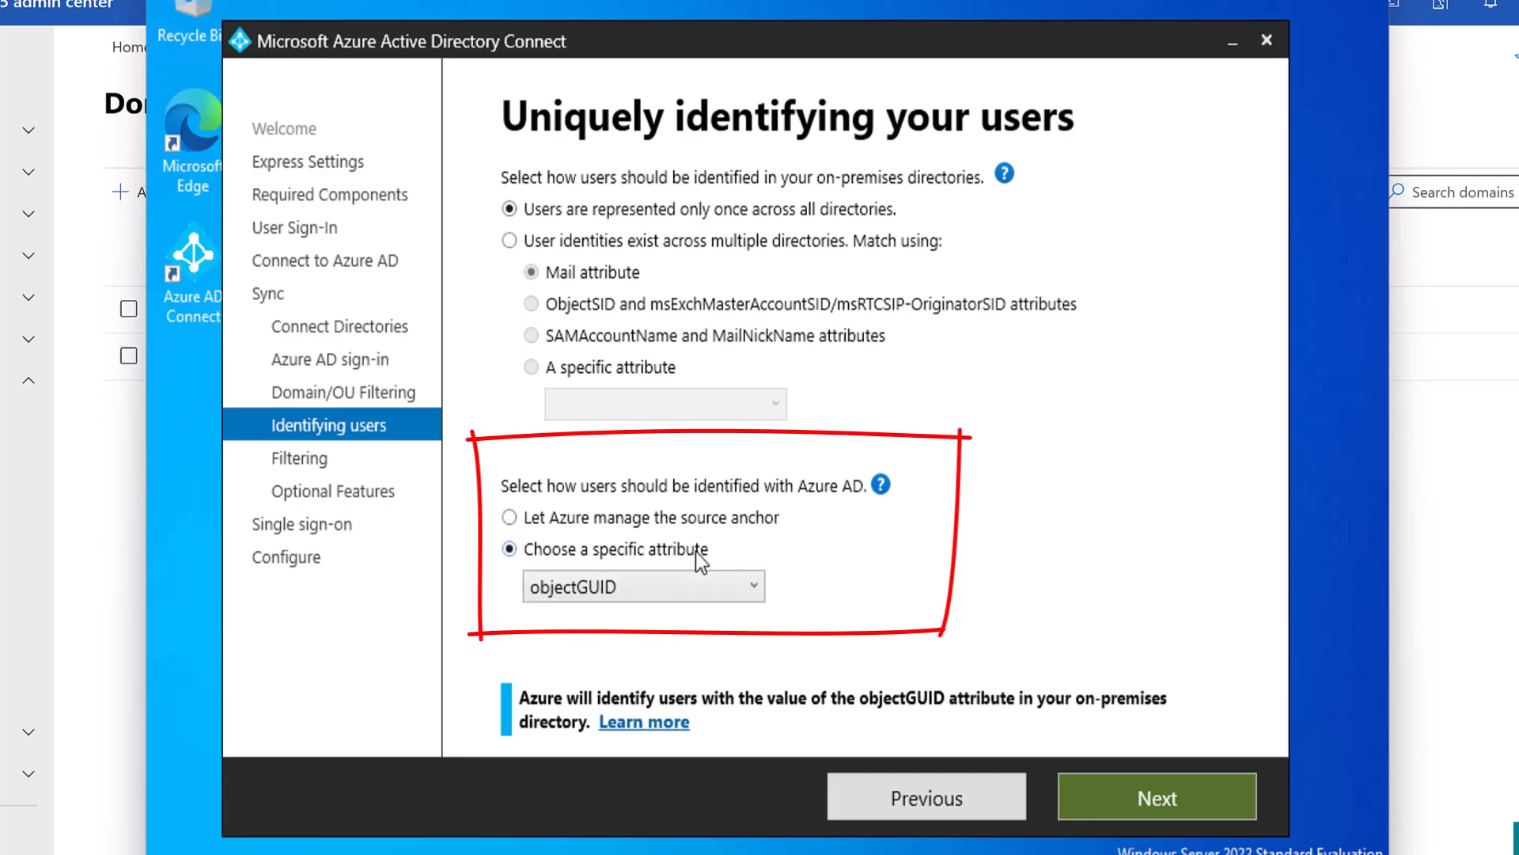
left_click(748, 589)
scroll(849, 662, "down", 15)
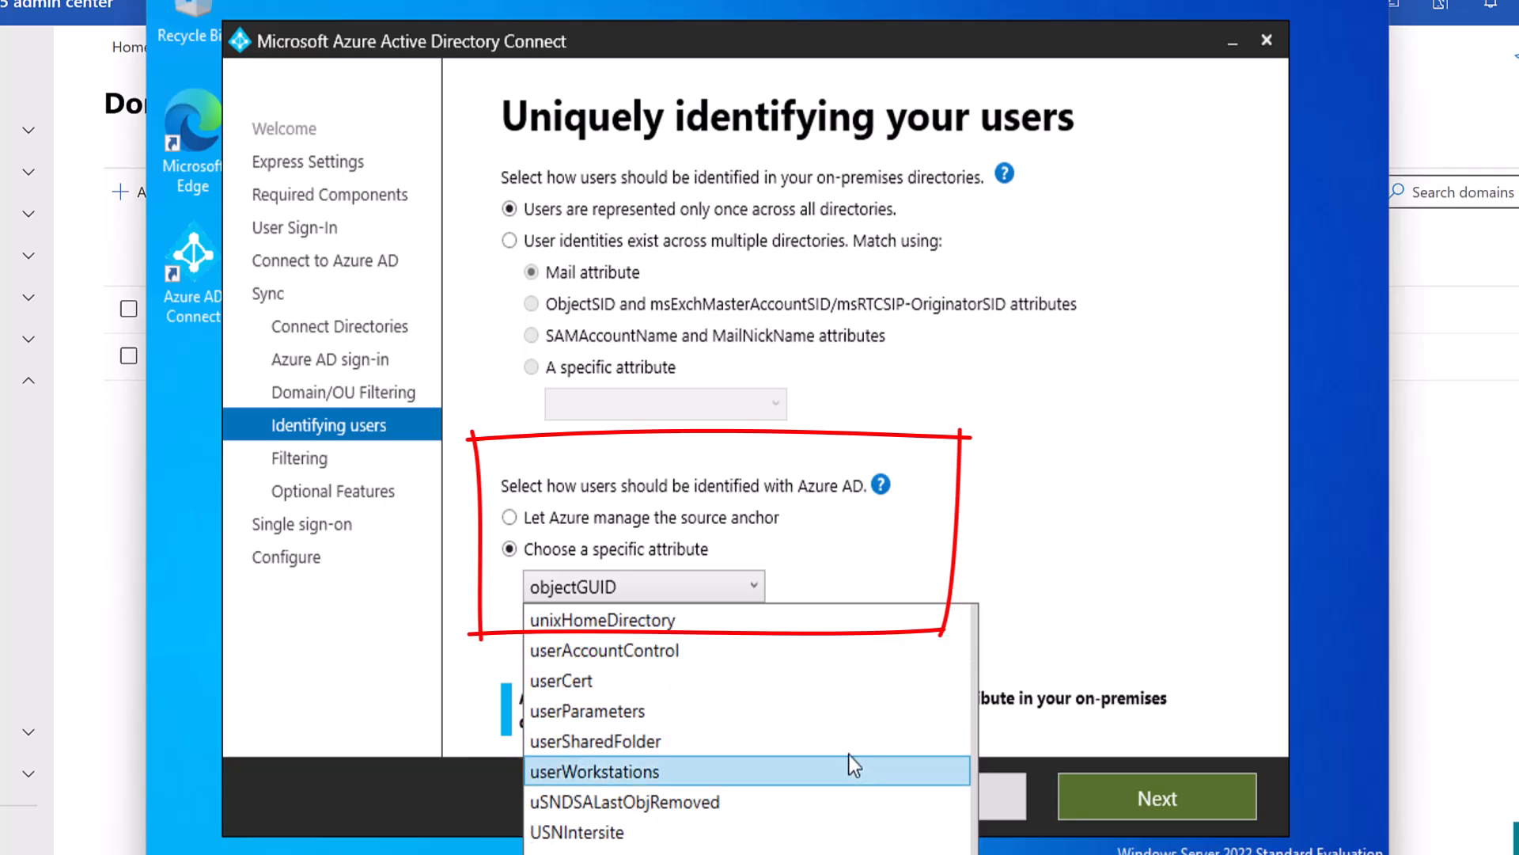
scroll(848, 755, "up", 3)
scroll(849, 755, "up", 20)
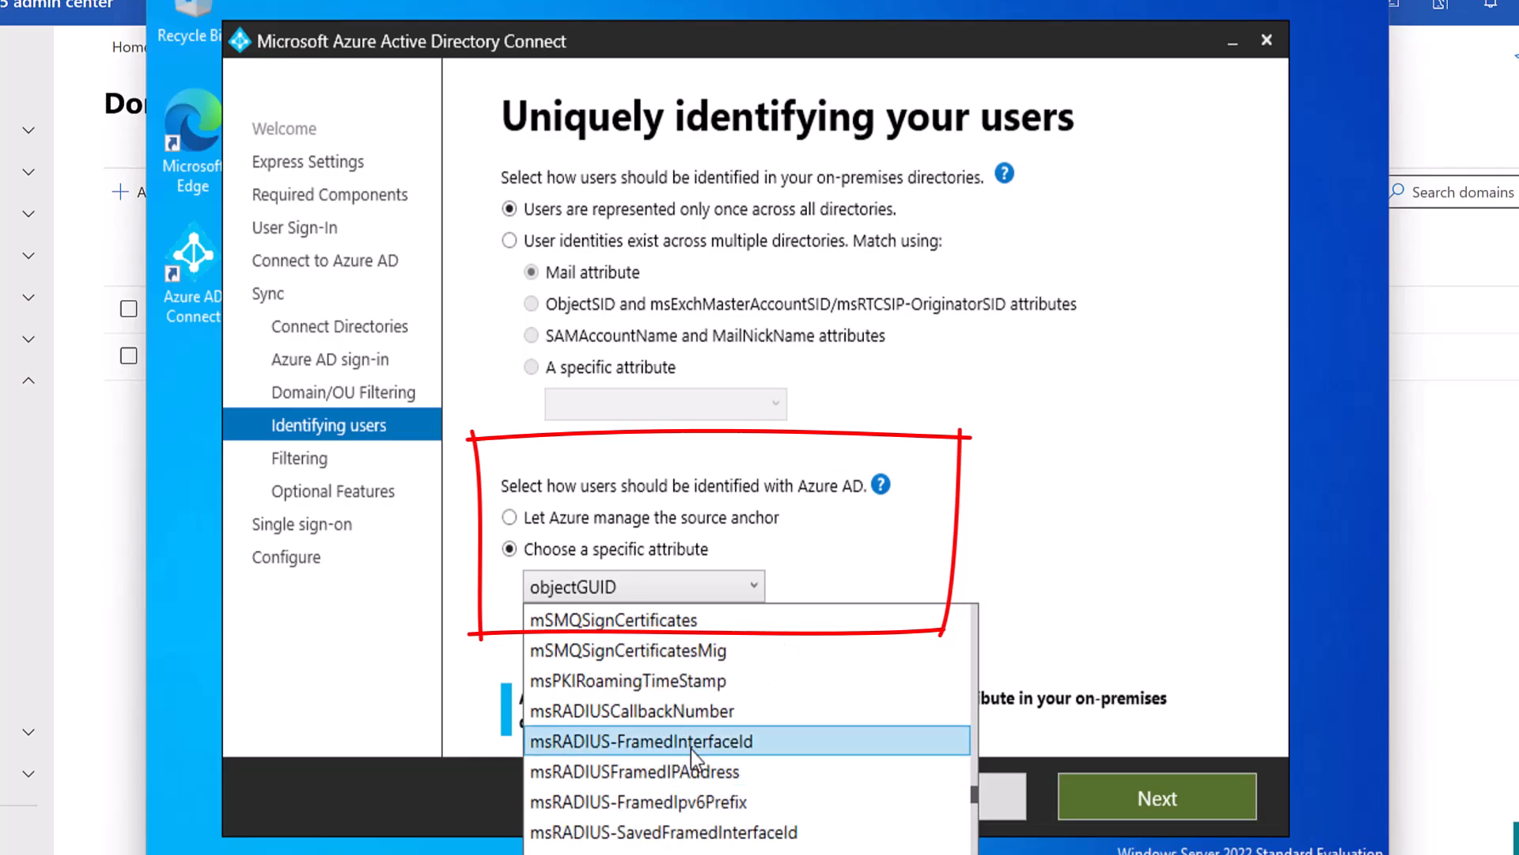
scroll(691, 749, "up", 2)
scroll(673, 681, "up", 5)
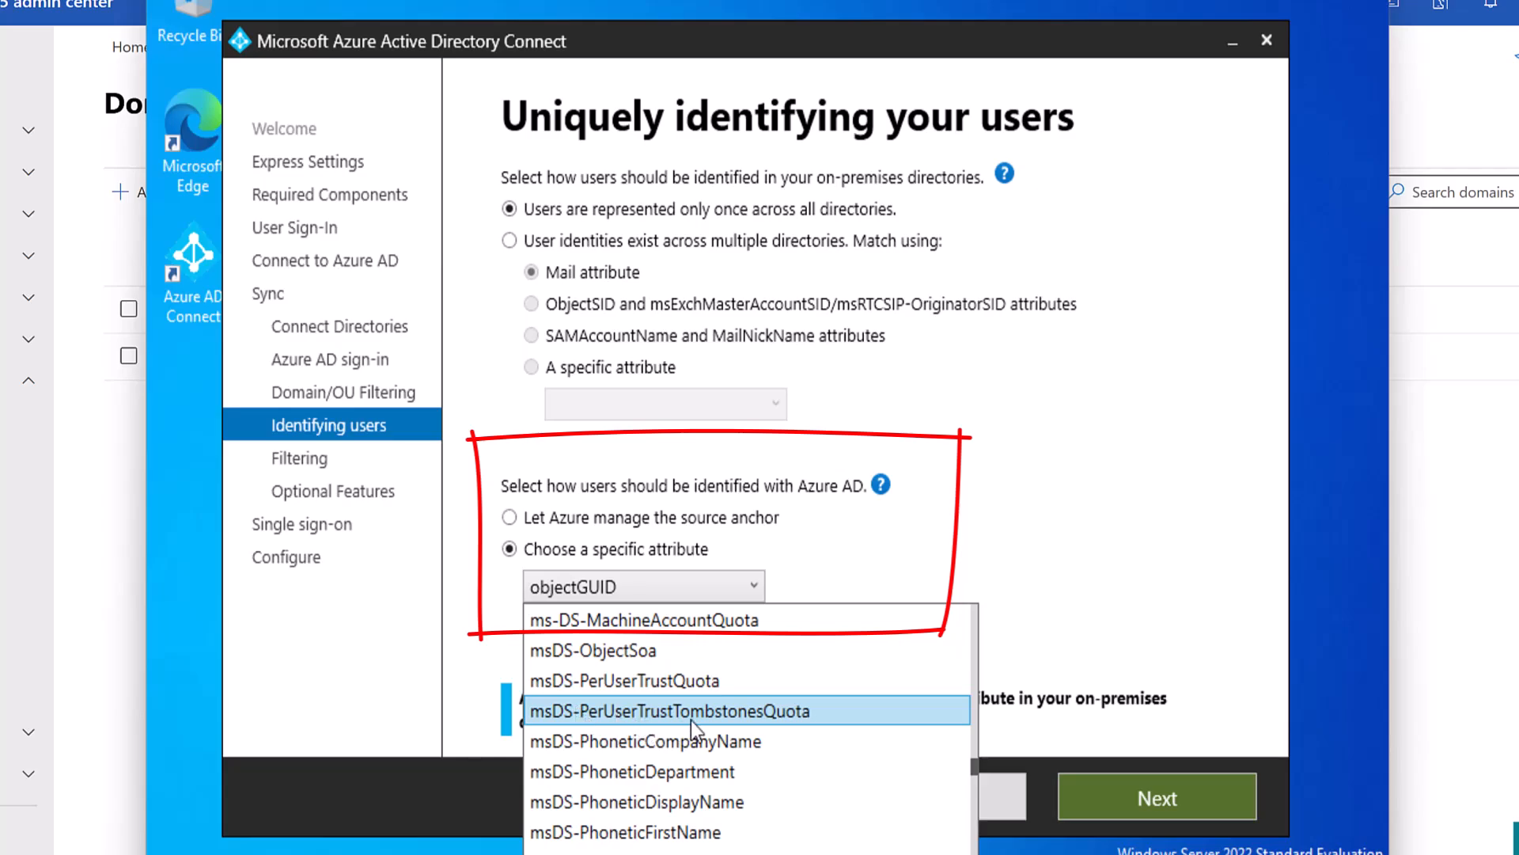
scroll(693, 723, "up", 3)
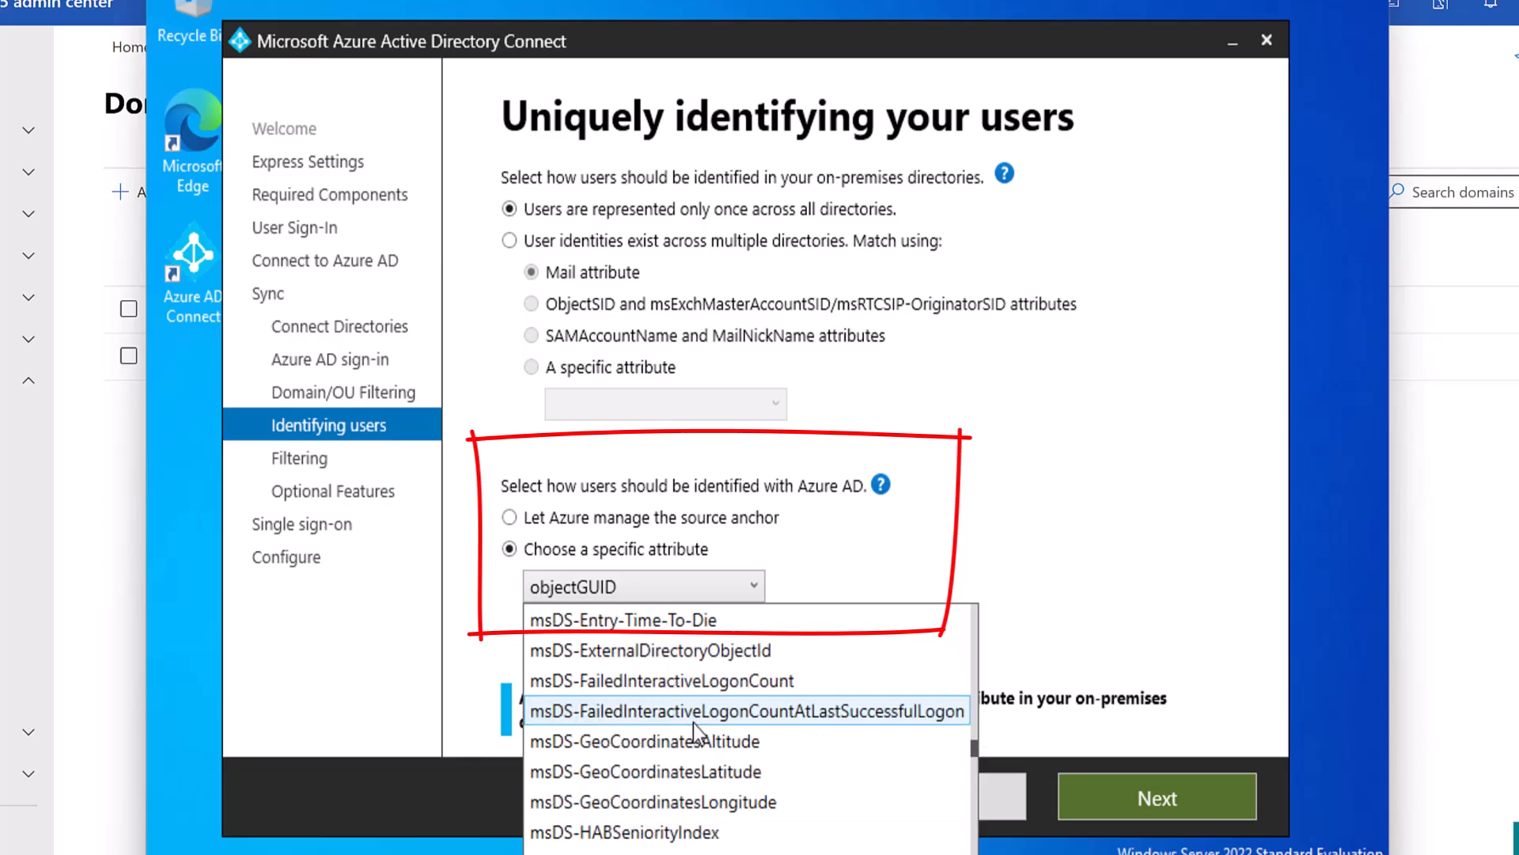
scroll(693, 723, "up", 2)
scroll(693, 723, "up", 3)
scroll(693, 723, "up", 4)
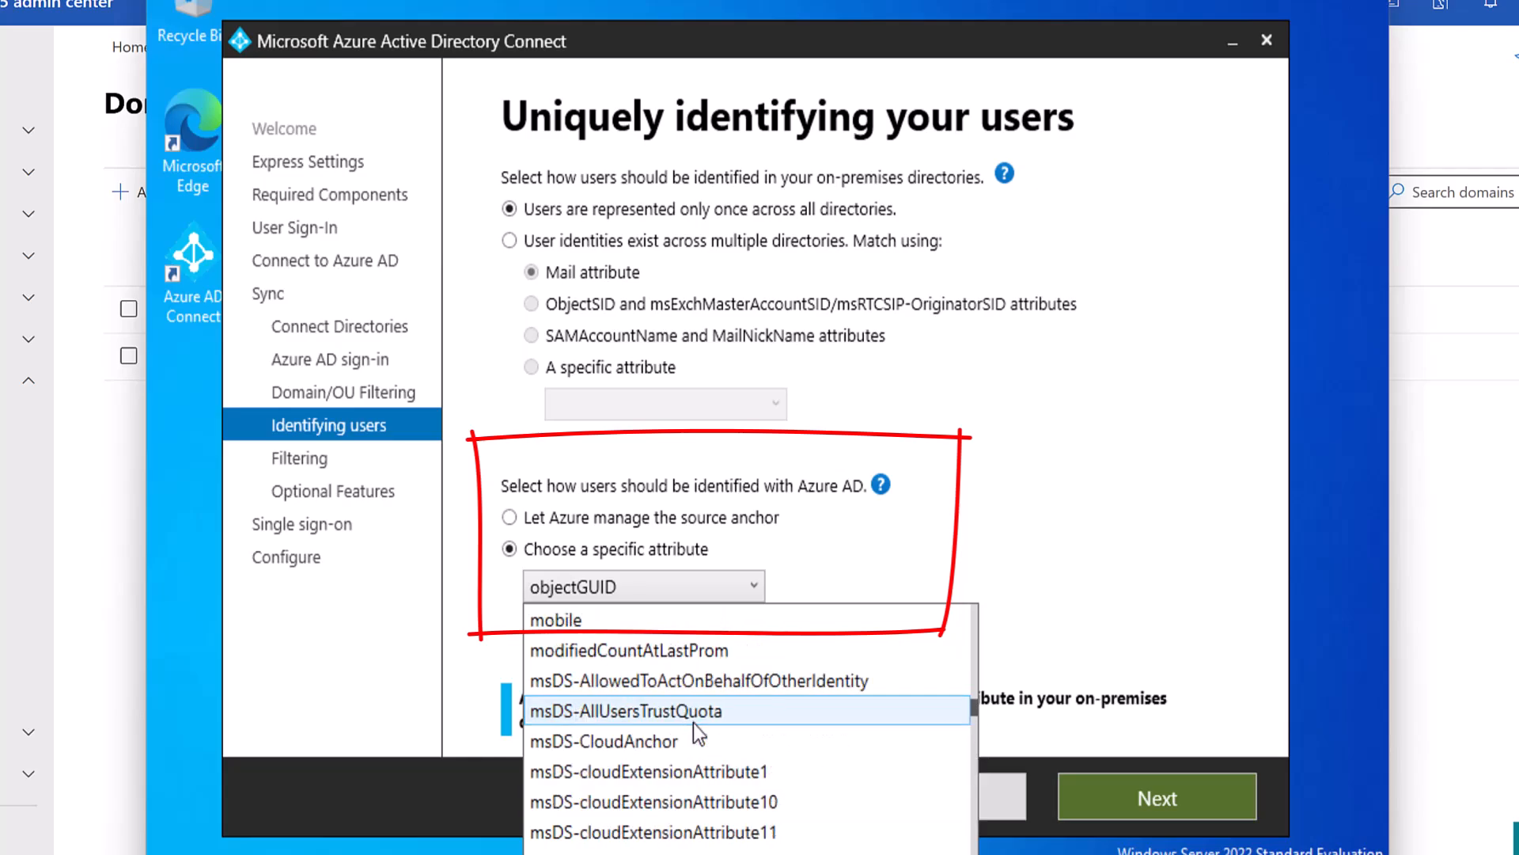
scroll(693, 723, "down", 8)
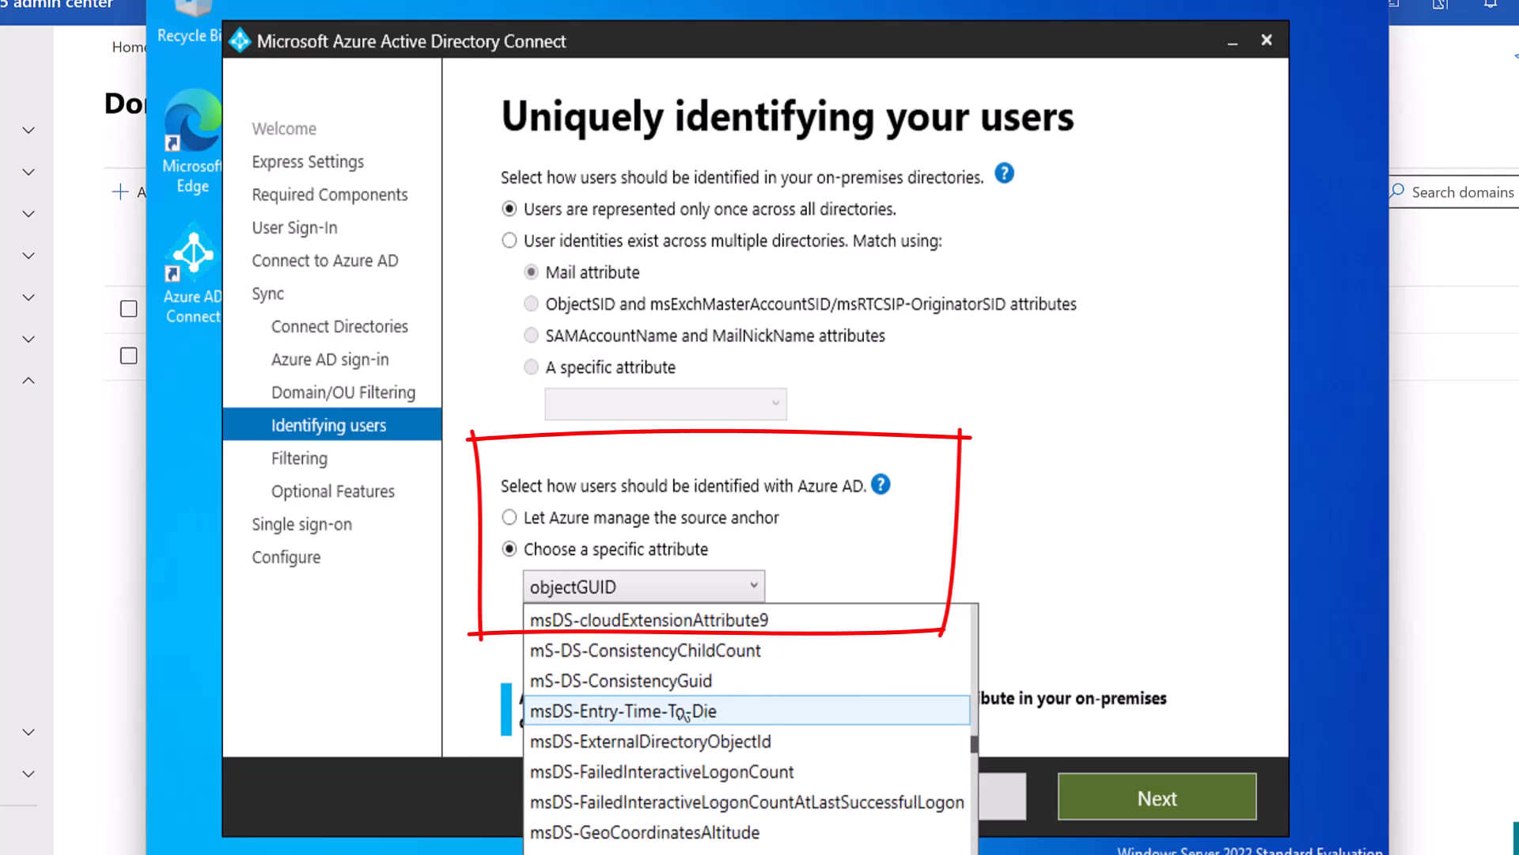
left_click(679, 682)
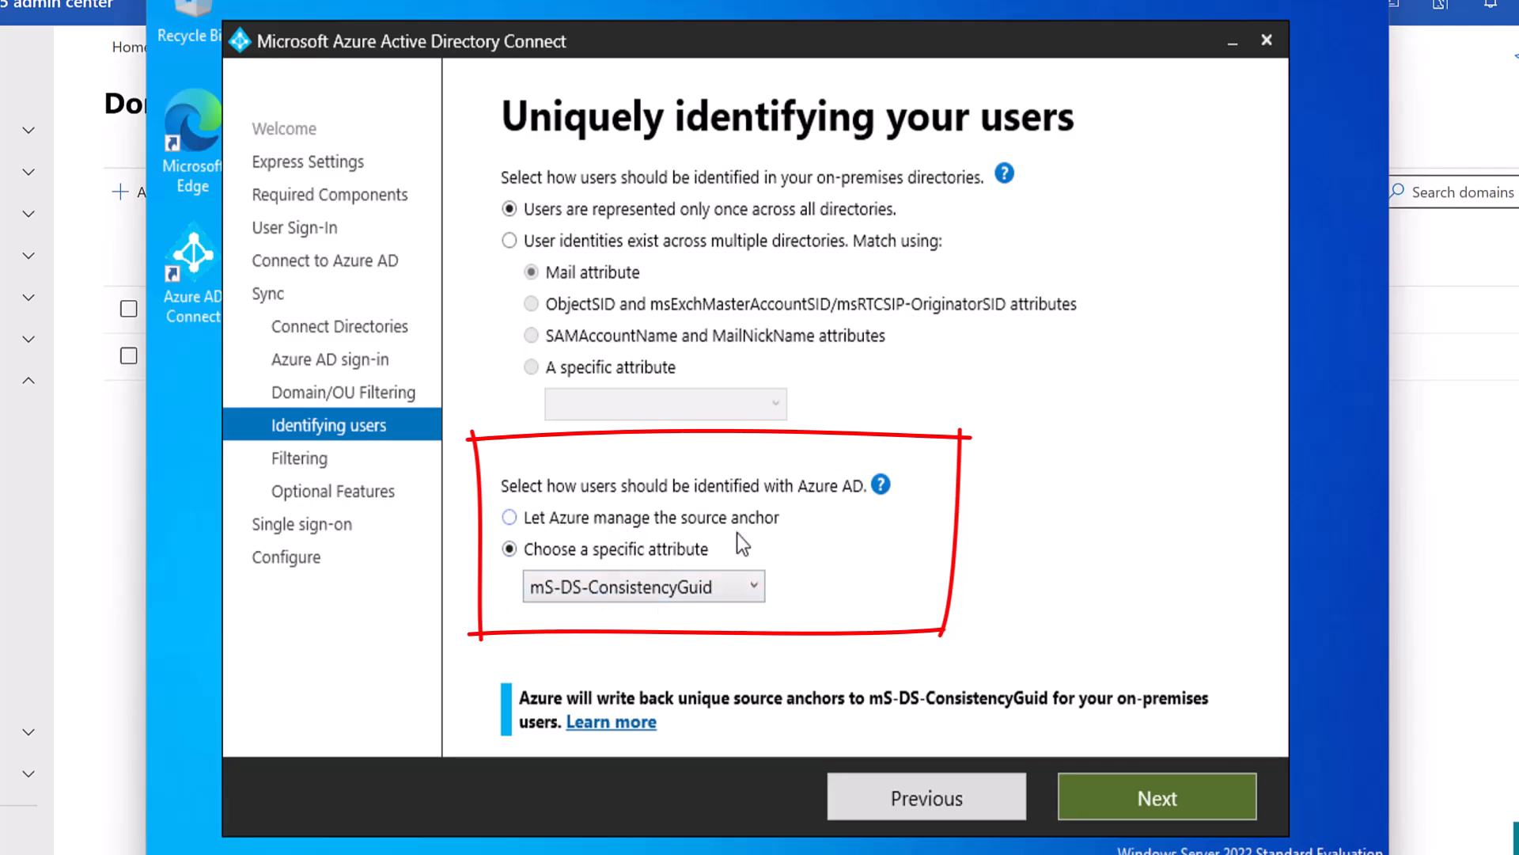
left_click(1097, 786)
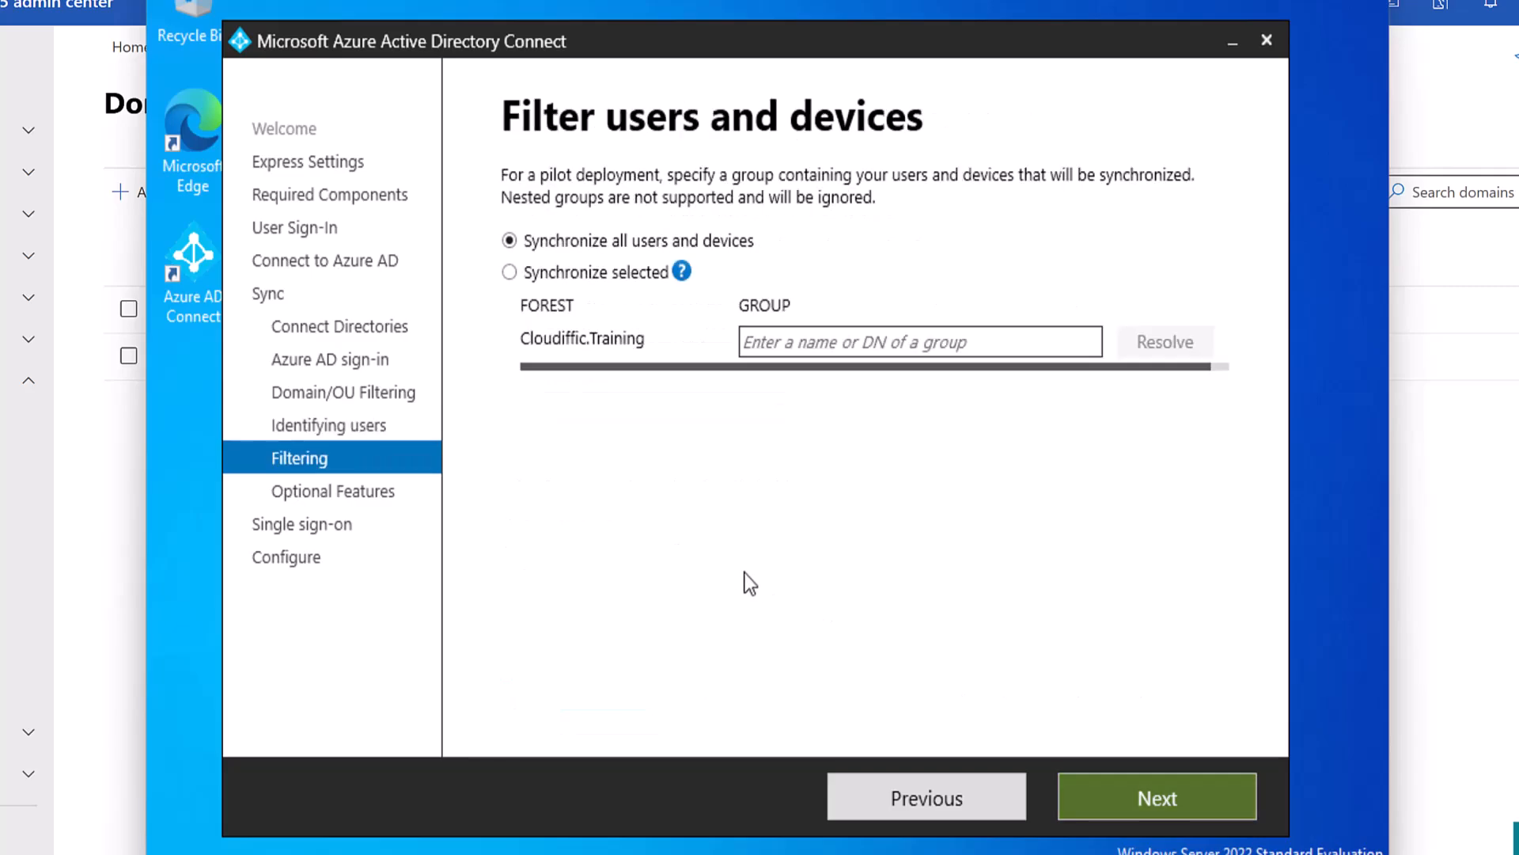
Leave filtering on 'Synchronize all users and devices' after trying 'Synchronize selected', and continue.
mouse_move(682, 271)
left_click(547, 272)
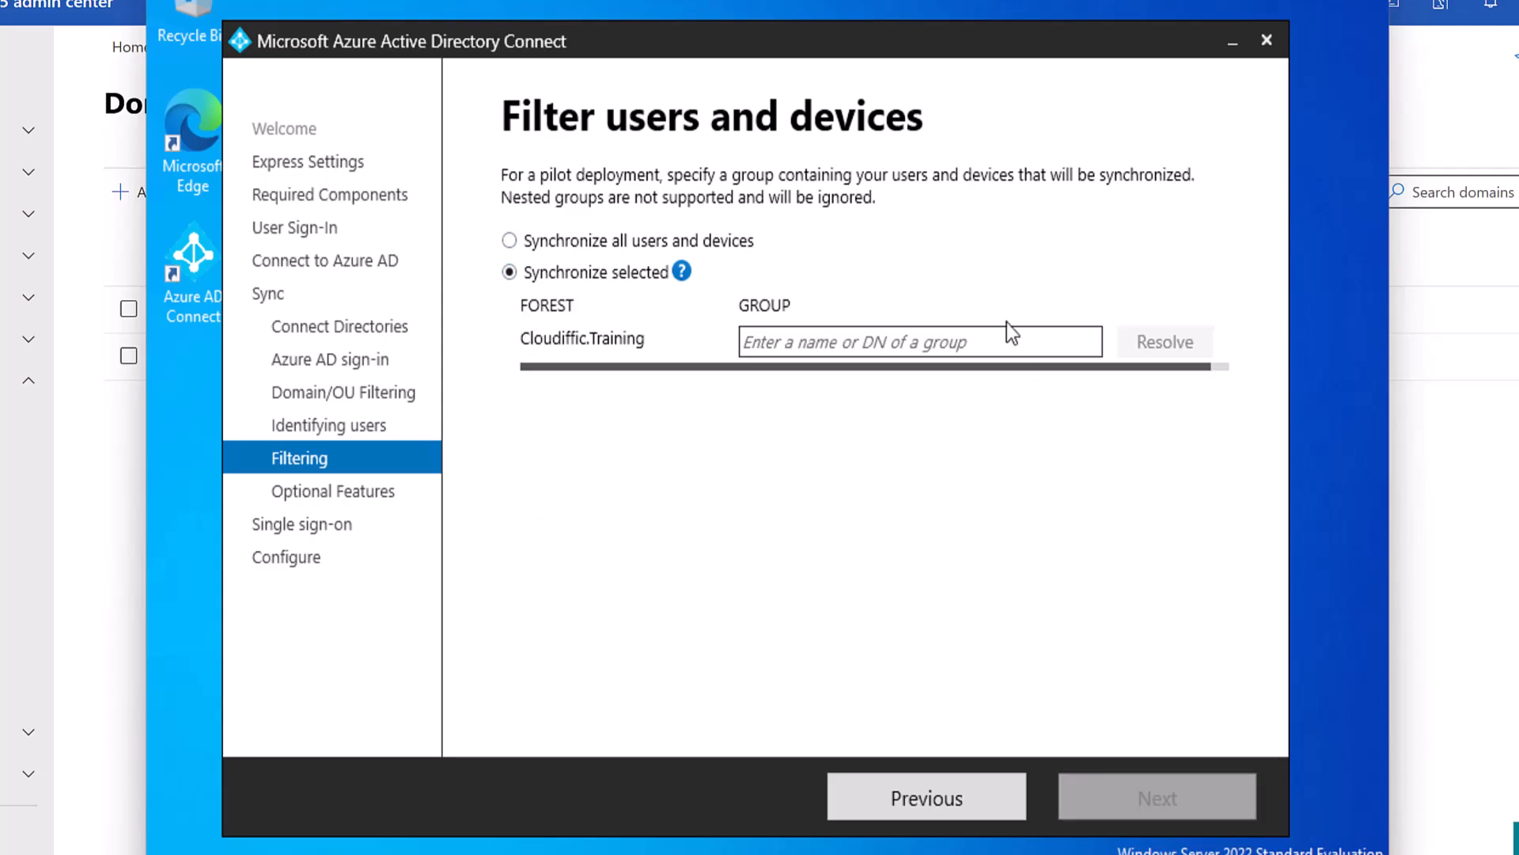
left_click(832, 338)
left_click(597, 241)
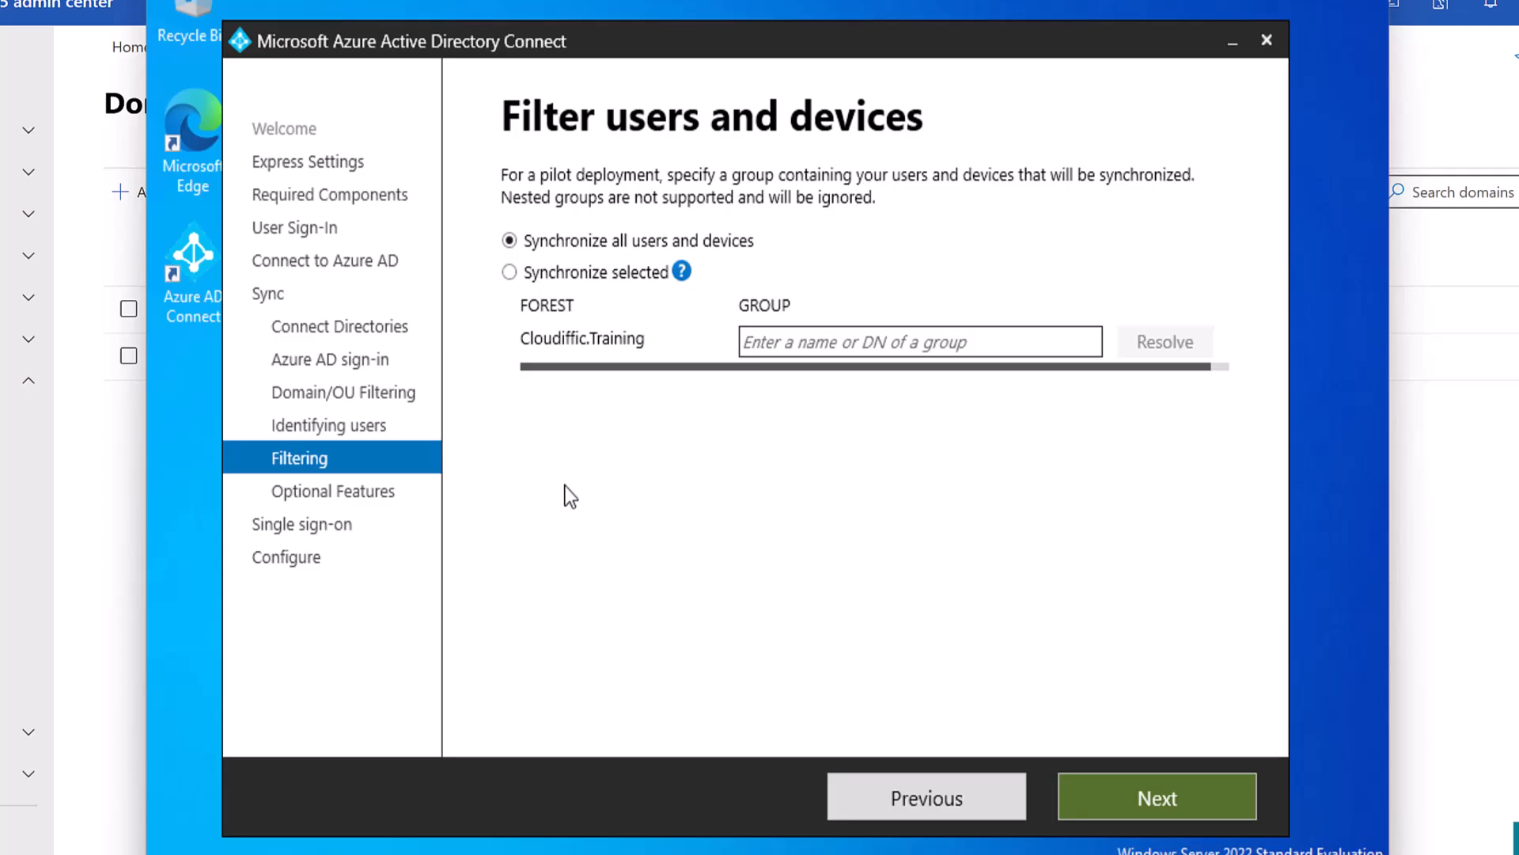
left_click(1101, 792)
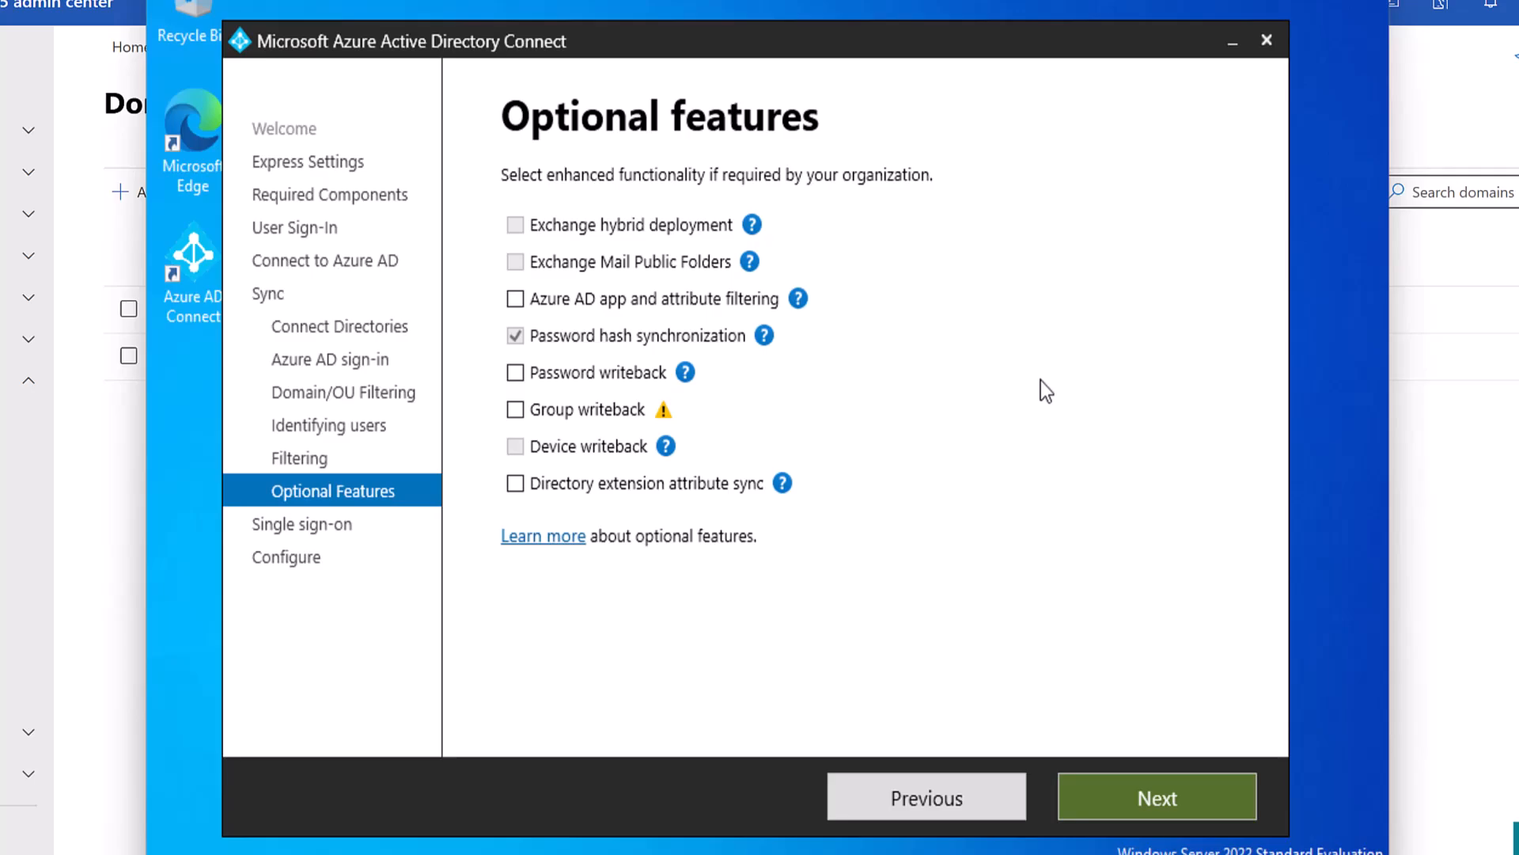
mouse_move(752, 224)
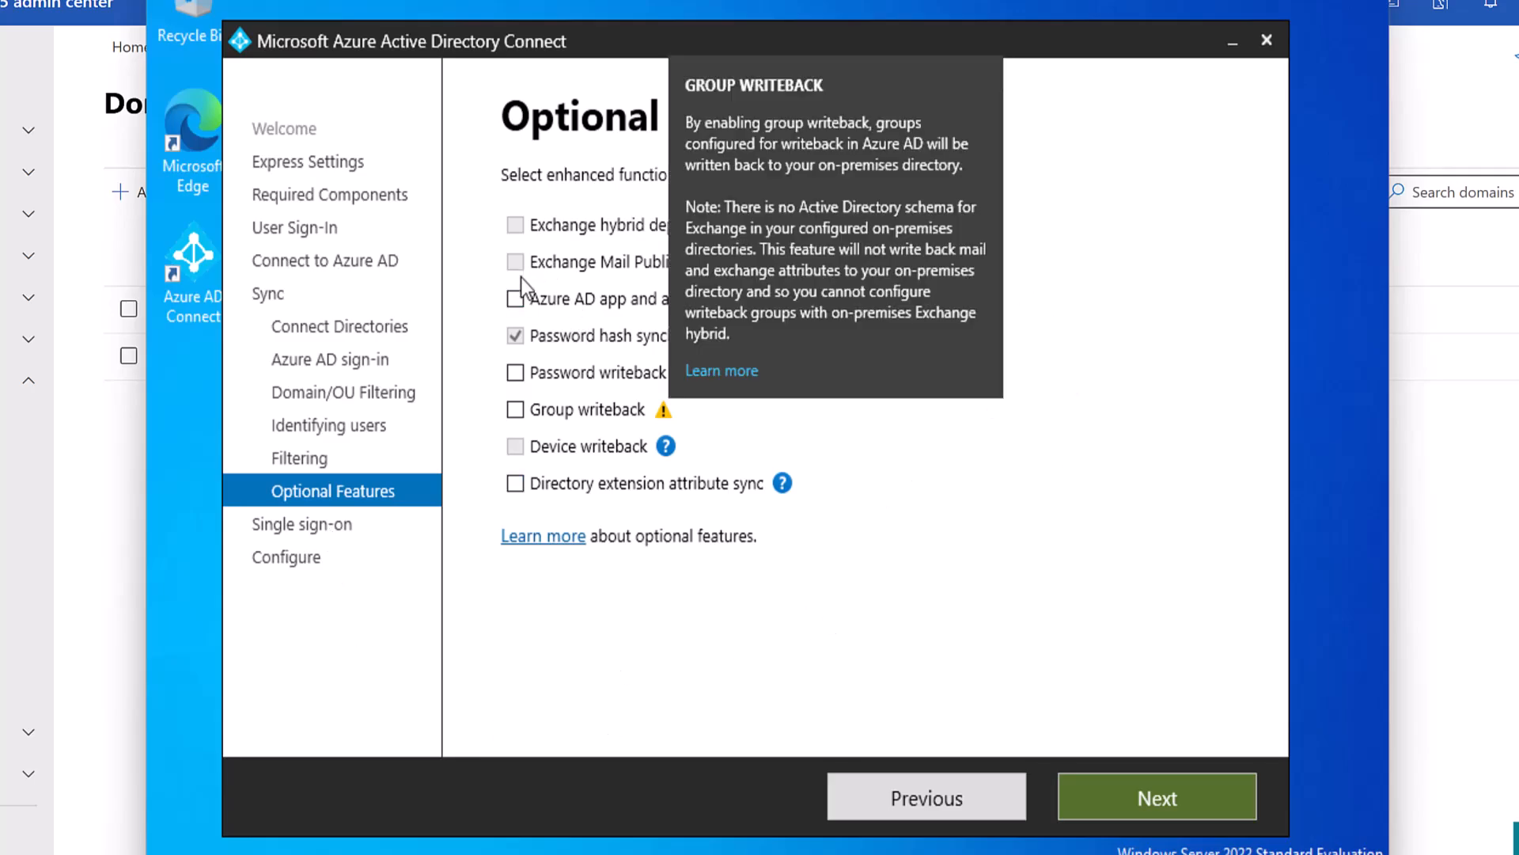
left_click(522, 302)
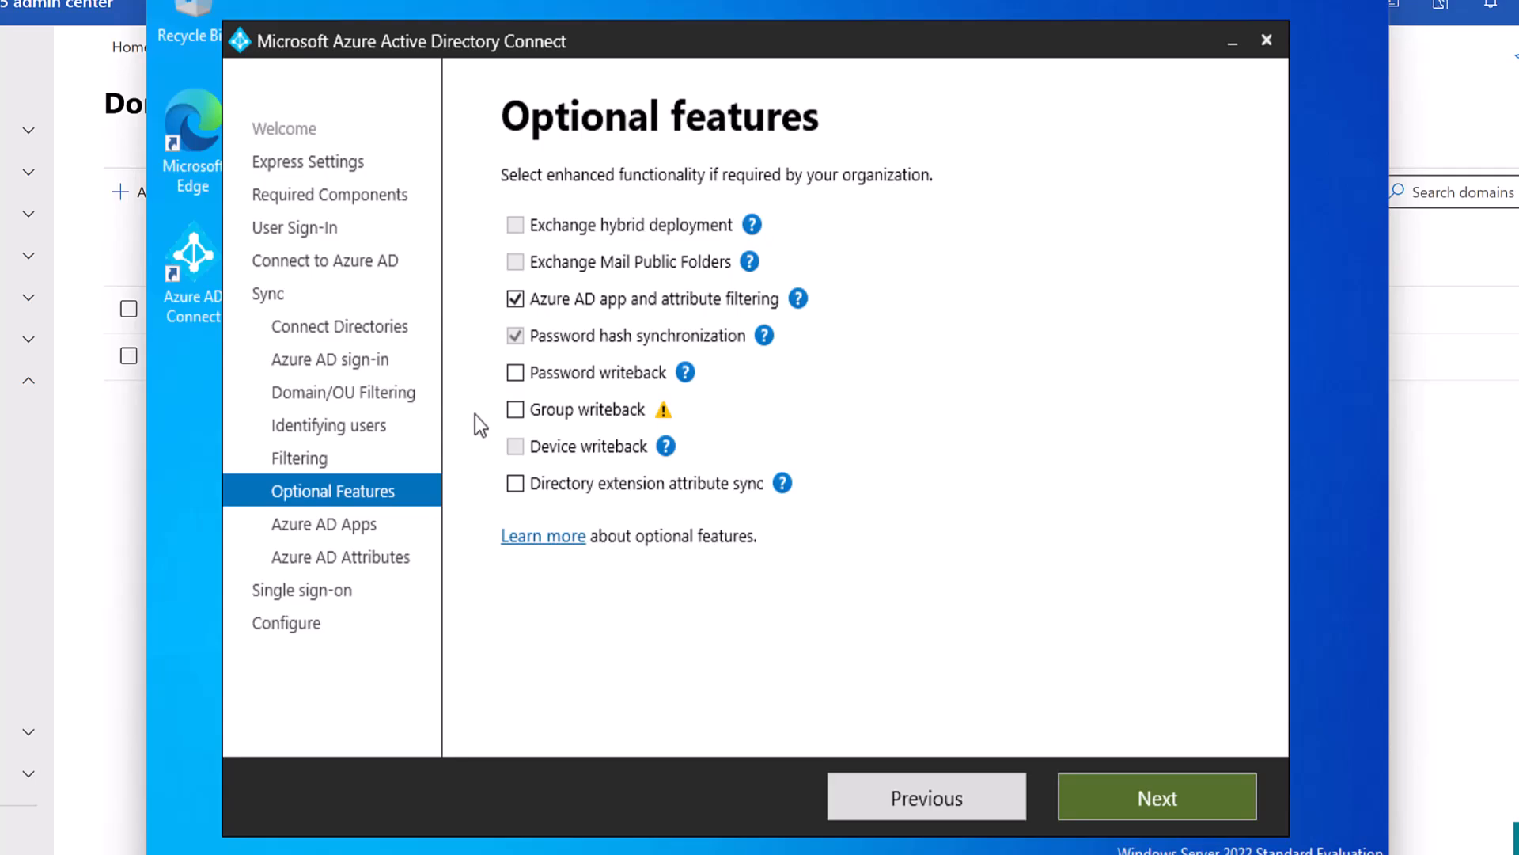
left_click(515, 372)
left_click(515, 372)
left_click(515, 299)
mouse_move(798, 299)
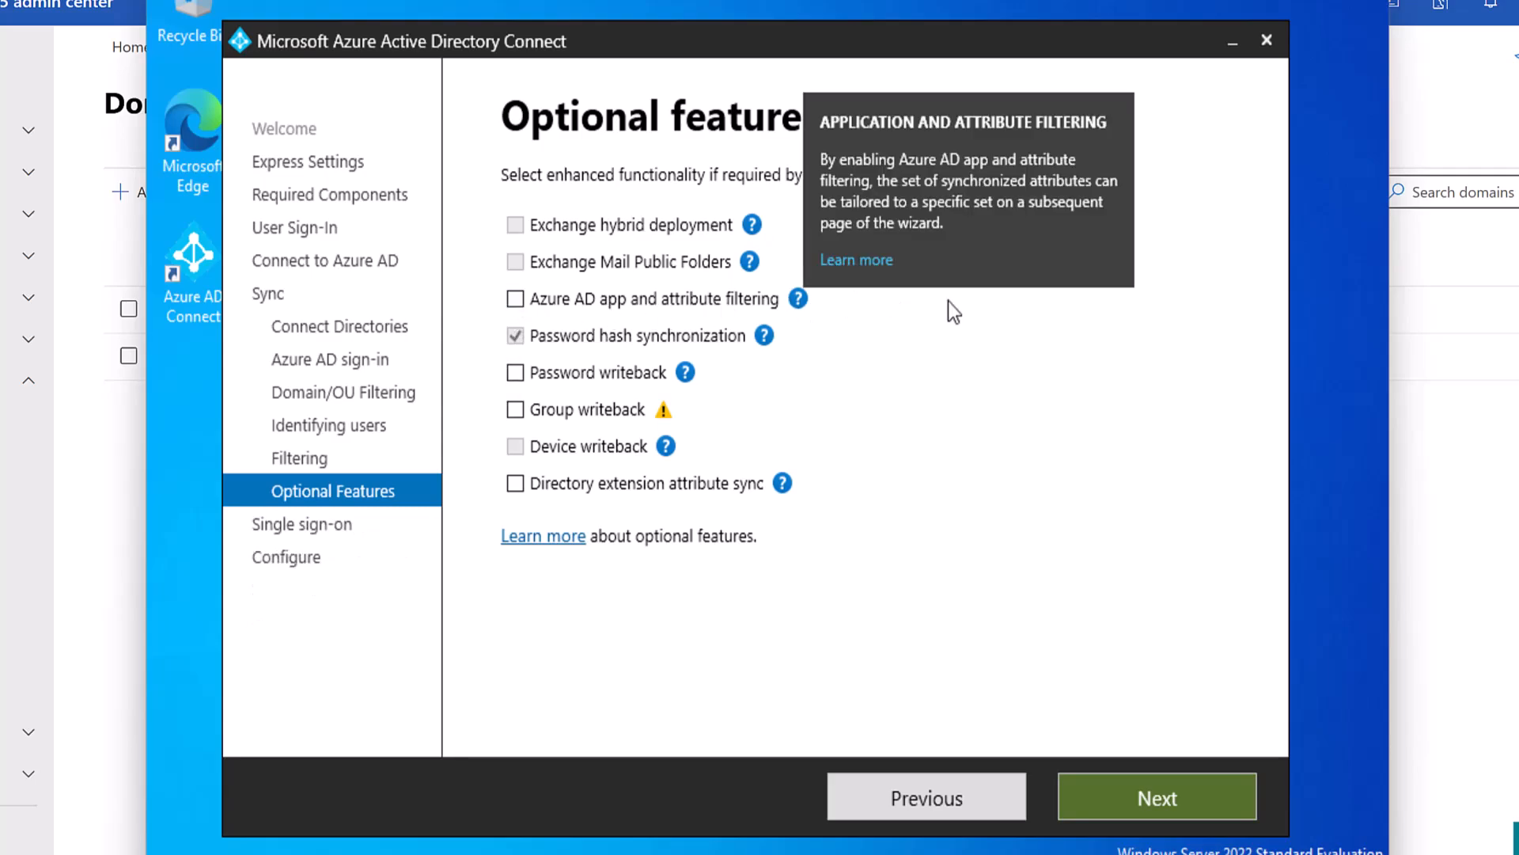
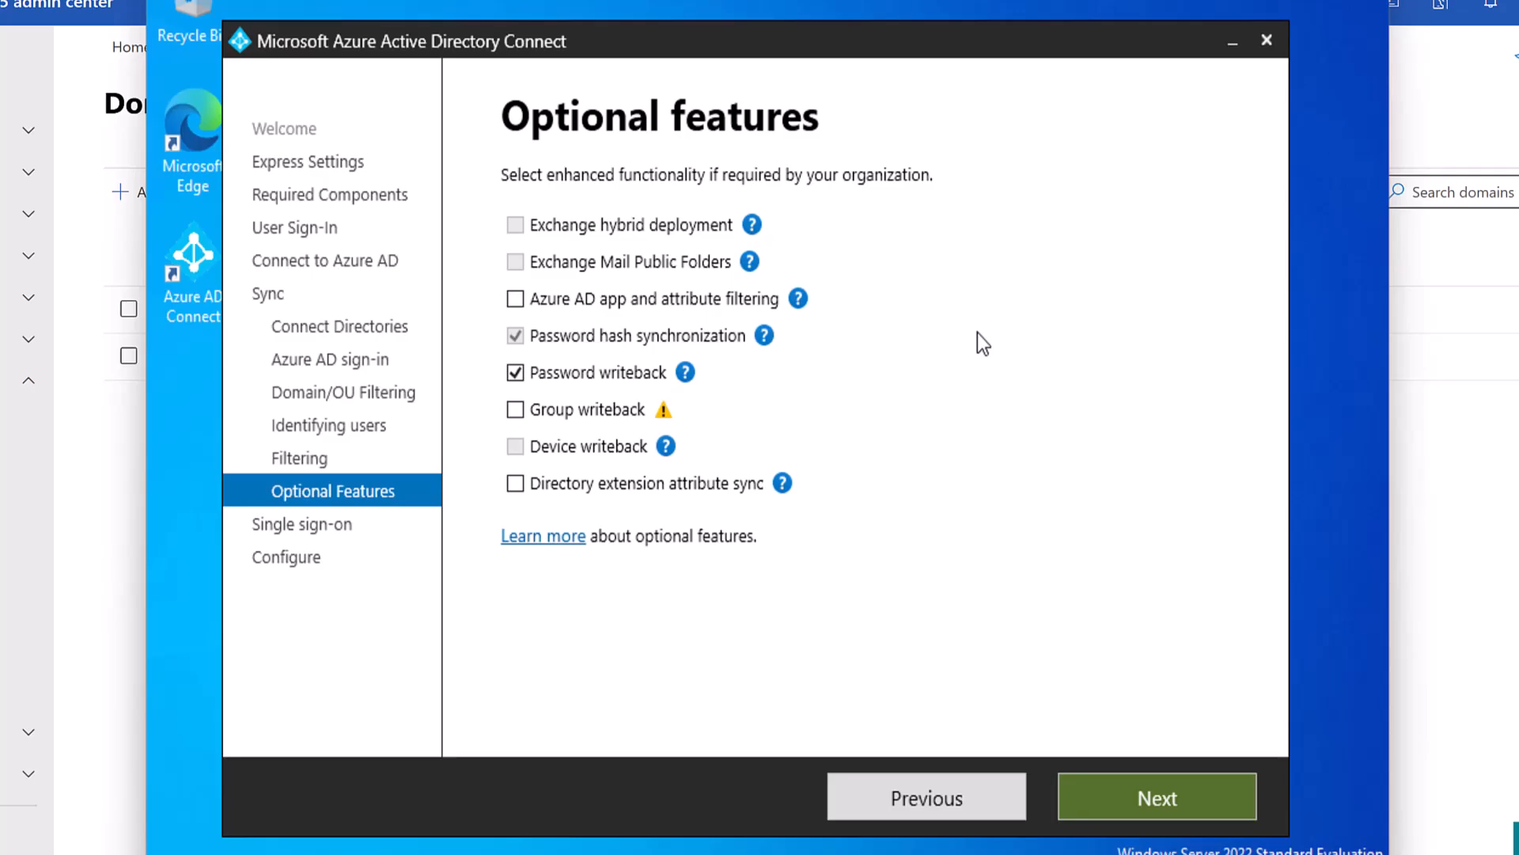
Enable Directory extension attribute sync alongside password writeback, trying then cancelling Group writeback.
left_click(684, 372)
left_click(515, 409)
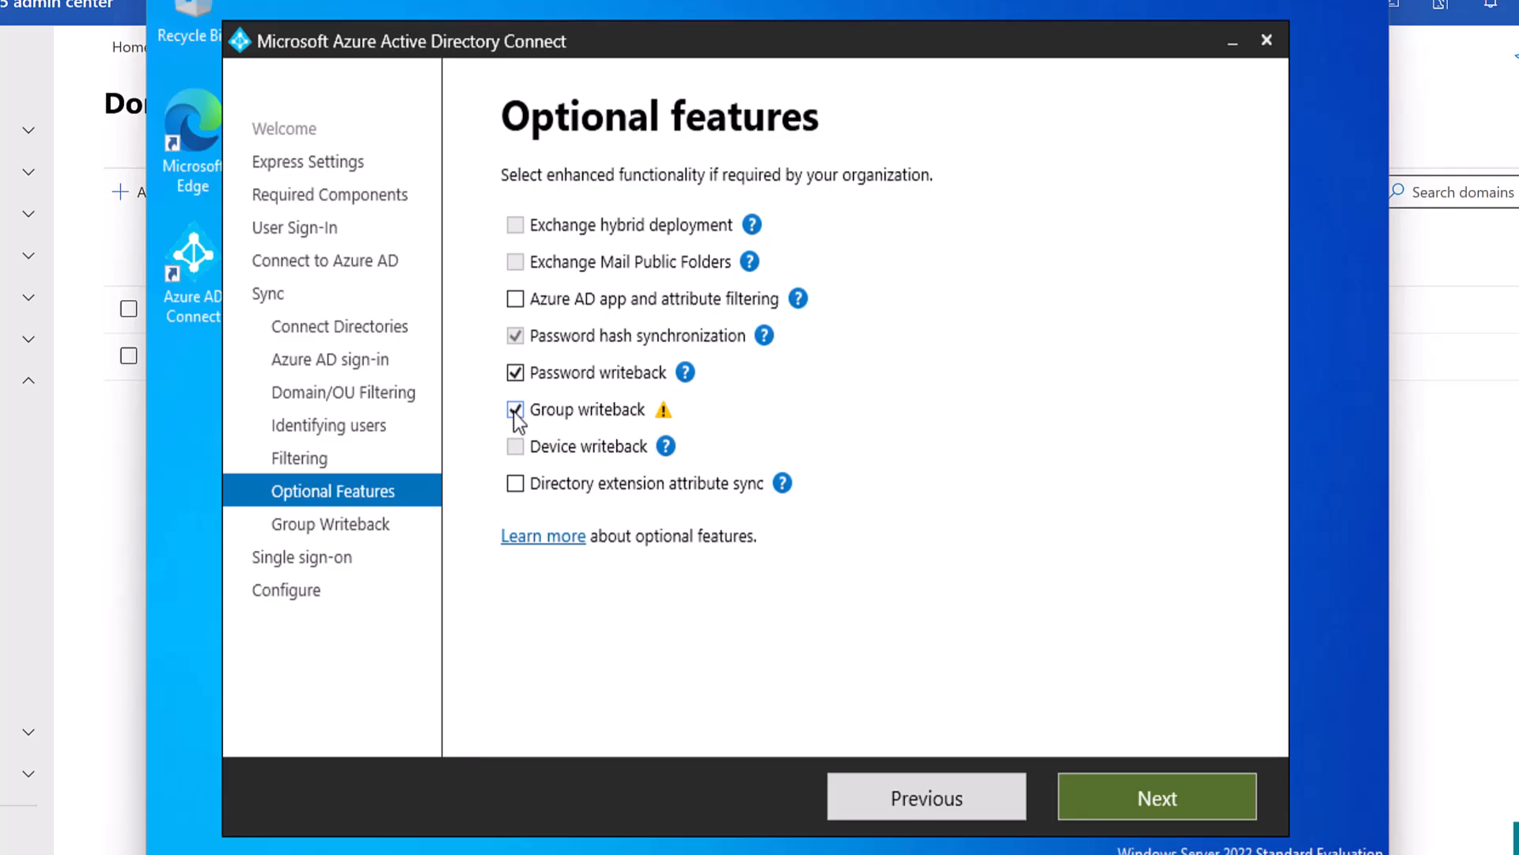
left_click(515, 410)
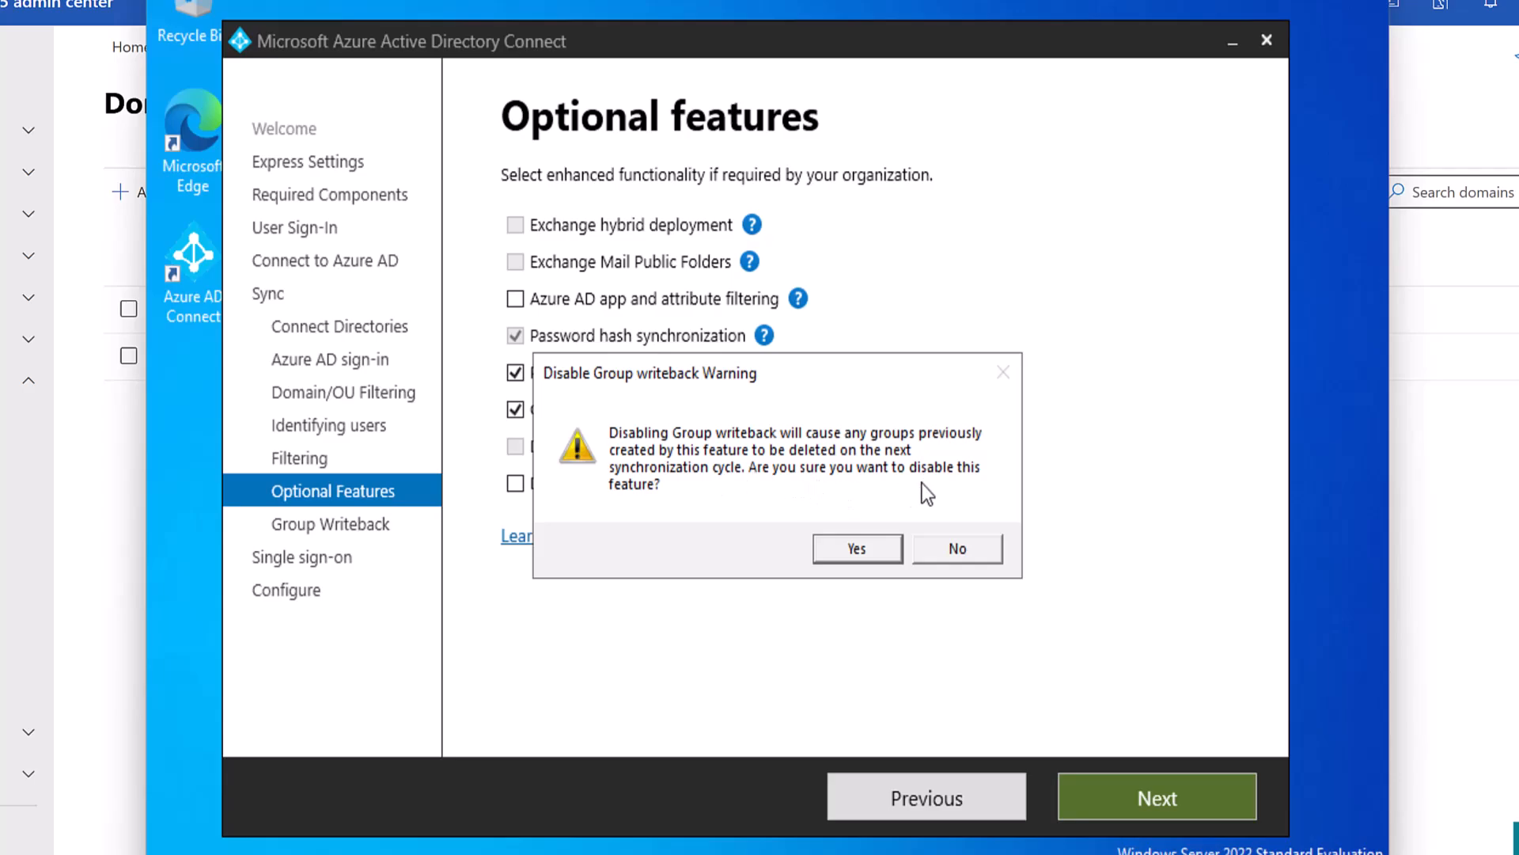
left_click(874, 556)
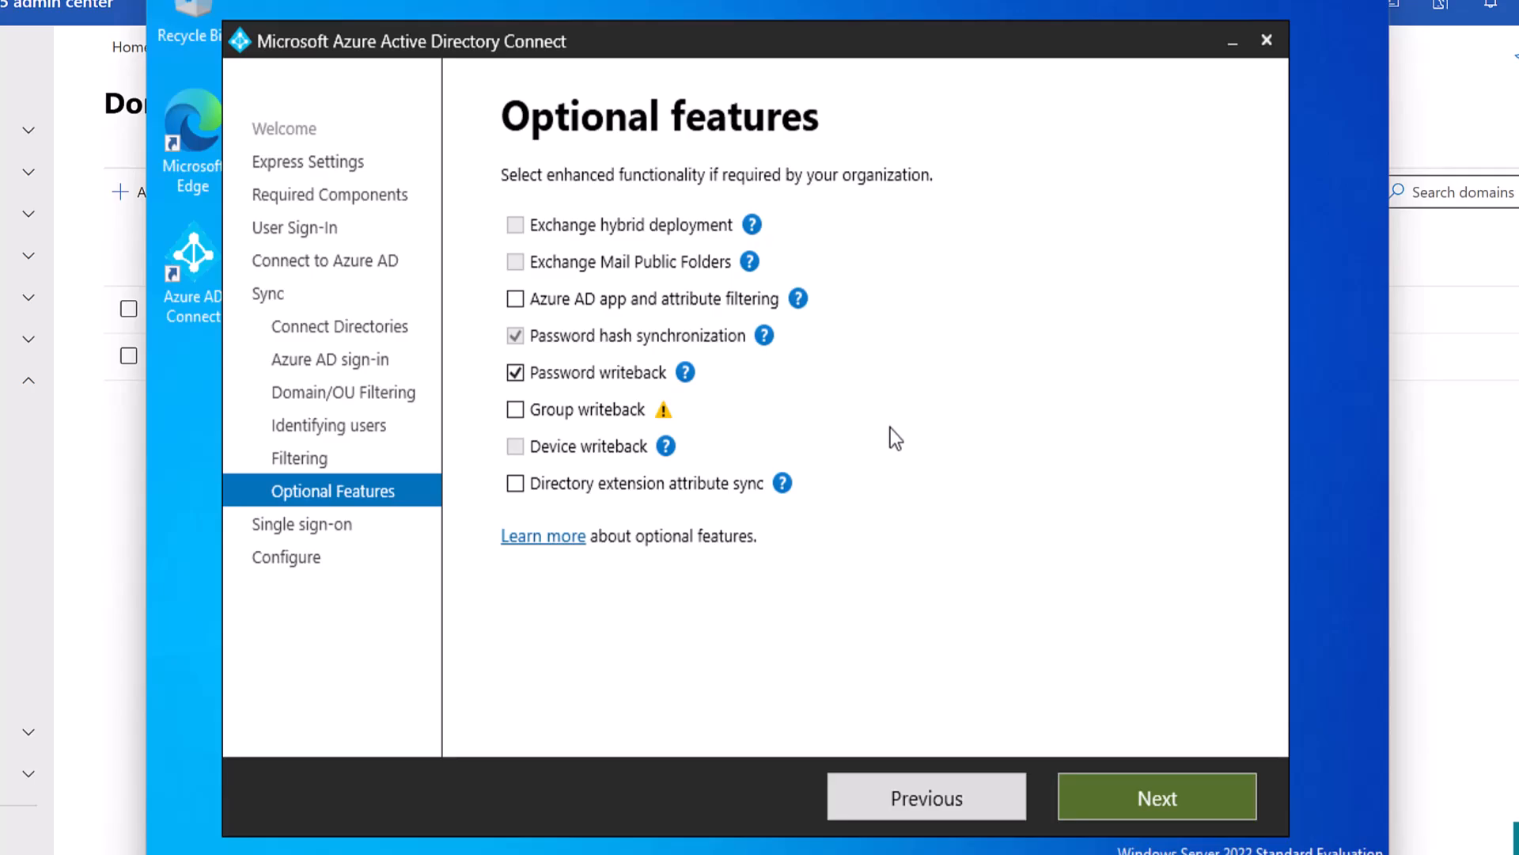
left_click(515, 482)
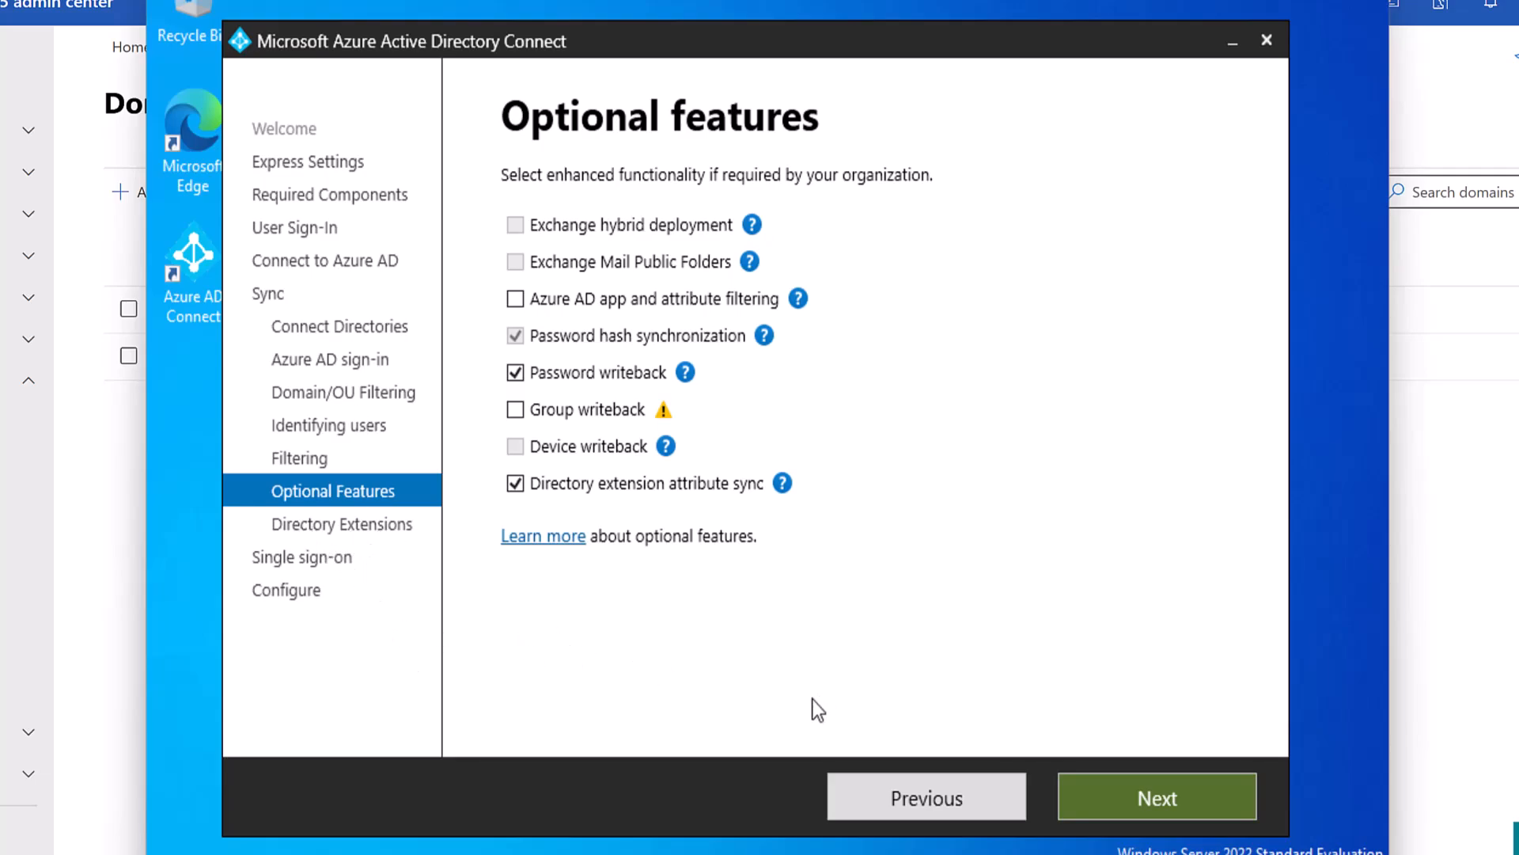
Pick accountExpires and, filtering for 'empl', add employeeID to the selected extension attributes.
left_click(1149, 792)
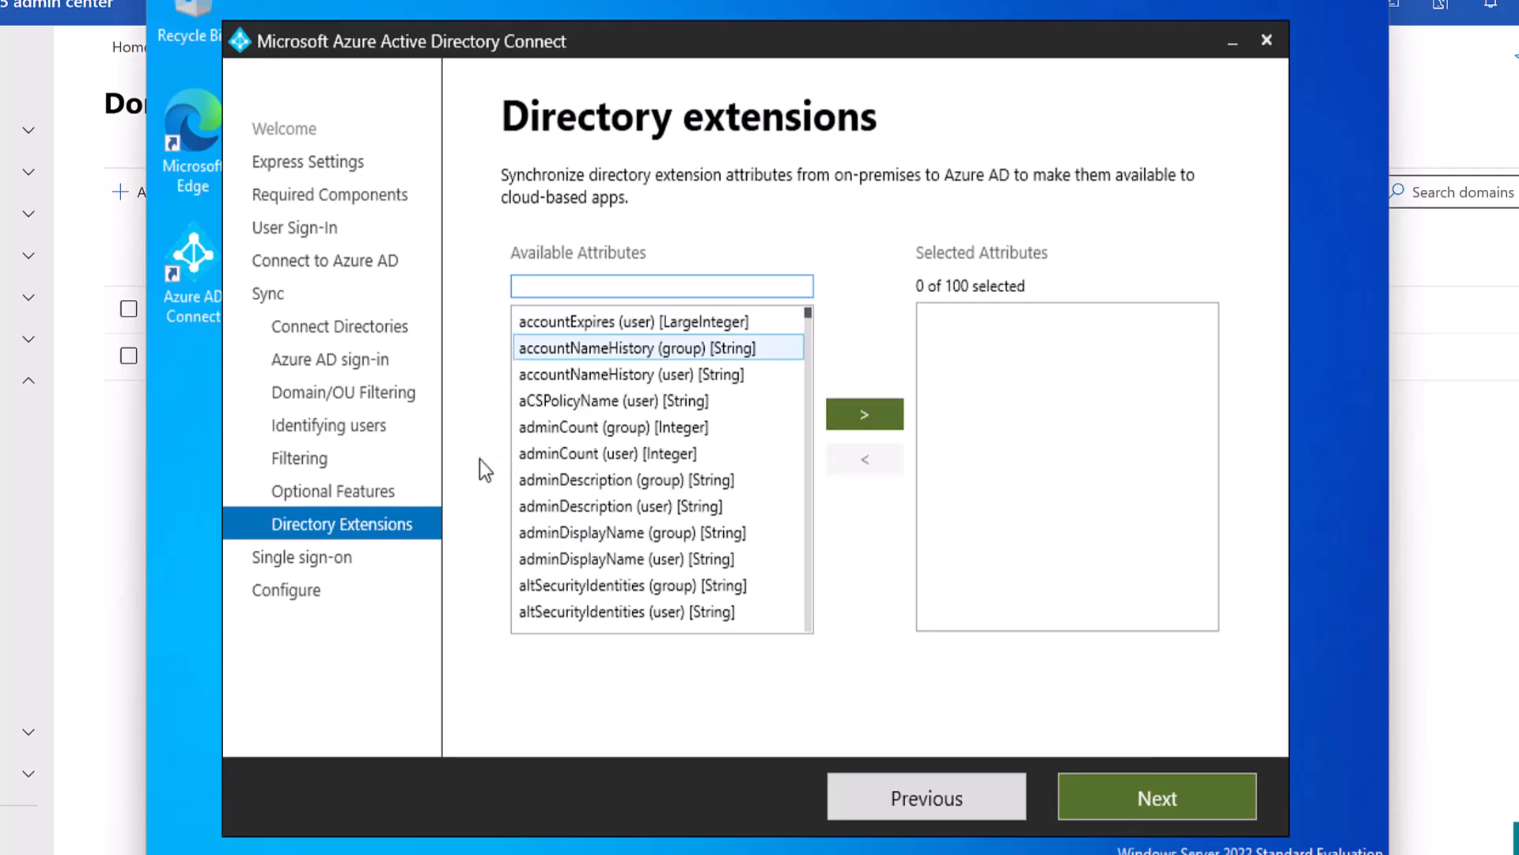
left_click(918, 788)
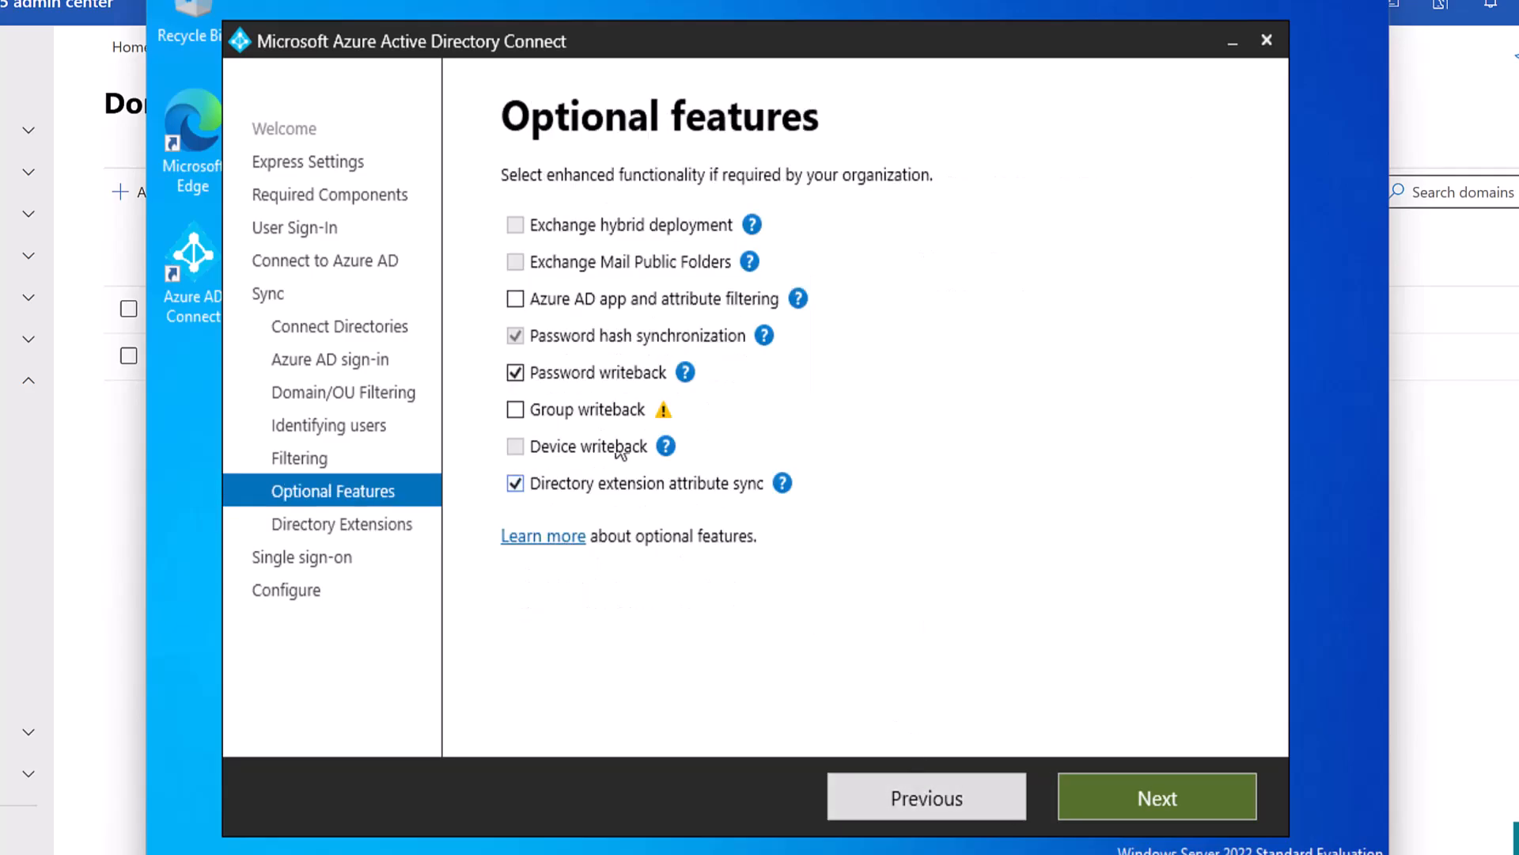
left_click(1108, 787)
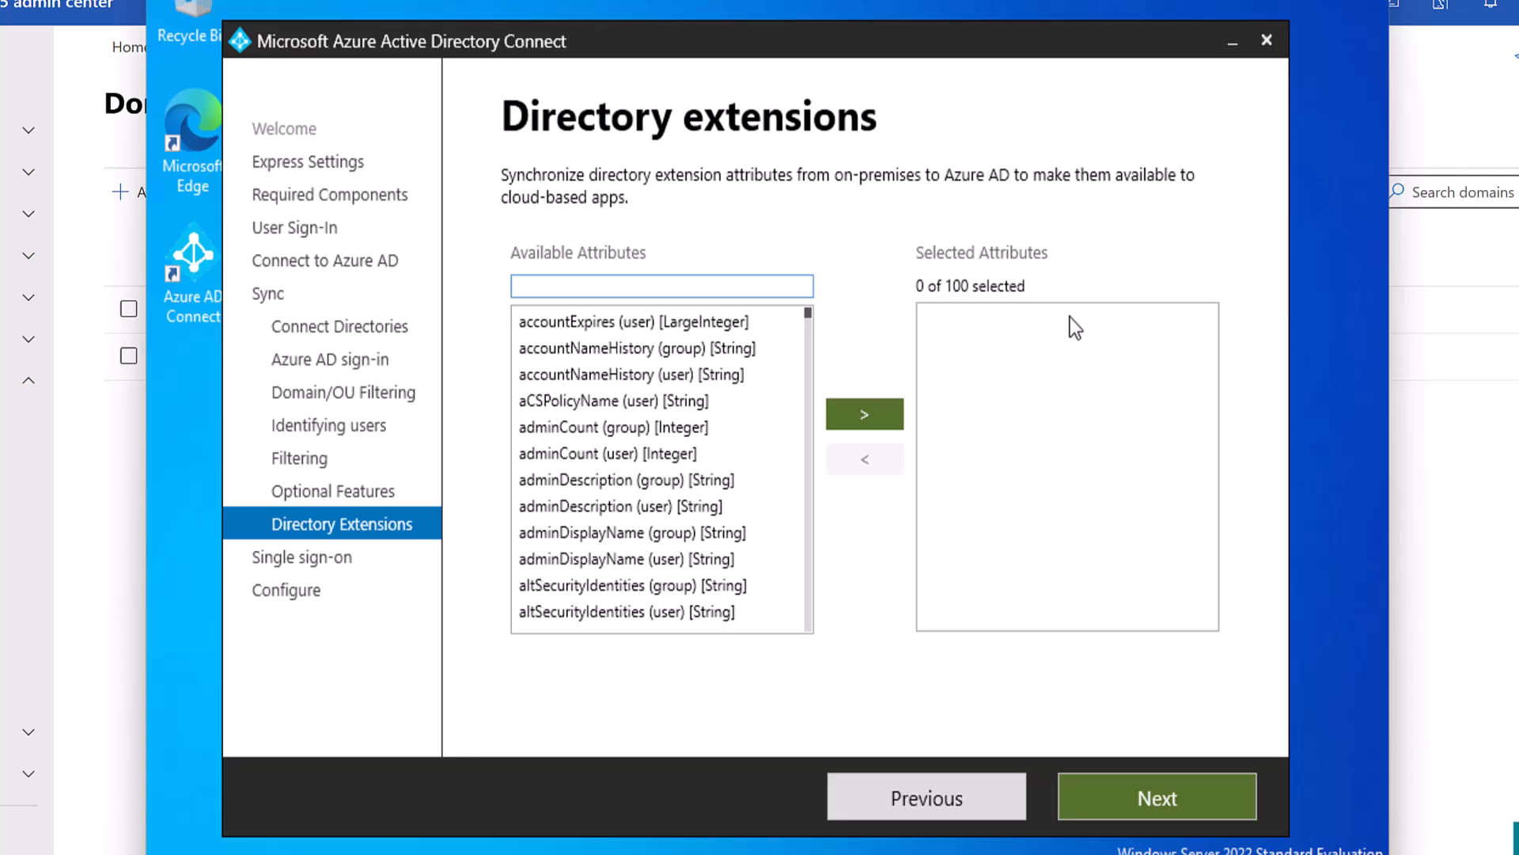
left_click(658, 328)
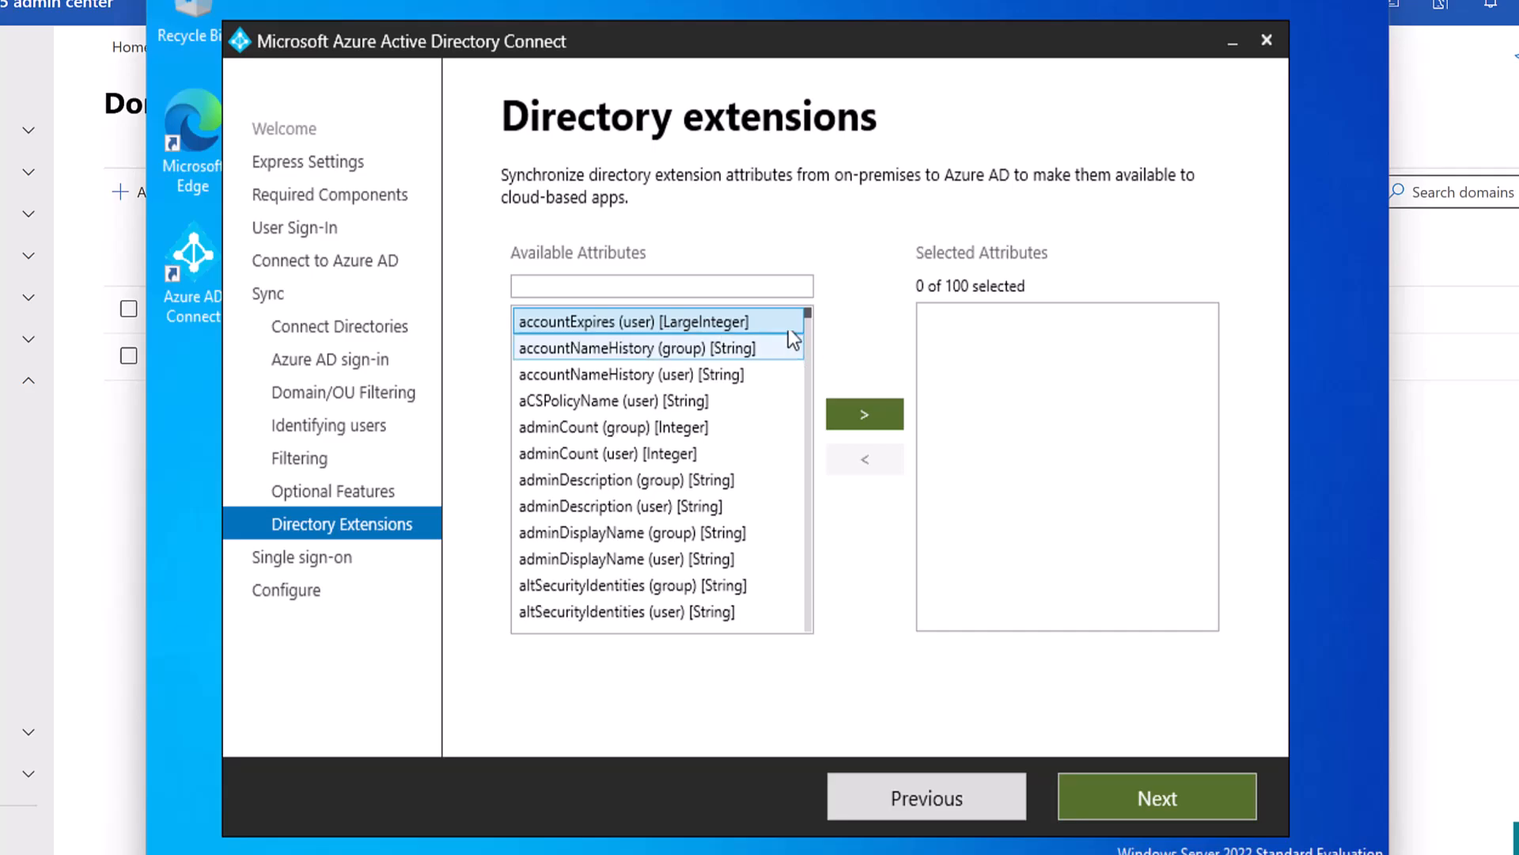
left_click(731, 287)
type("empl")
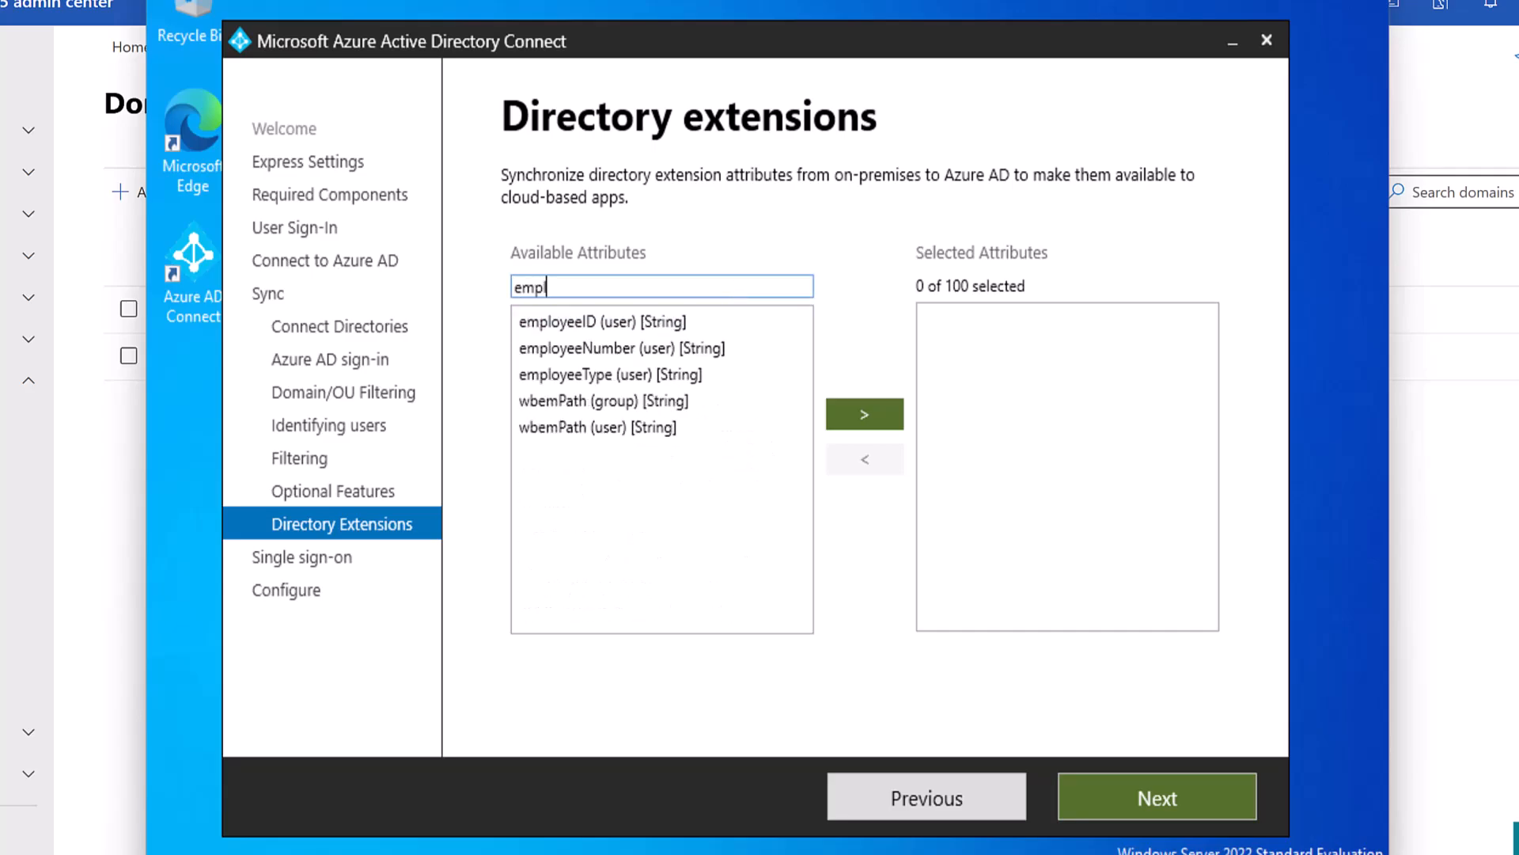
left_click(637, 323)
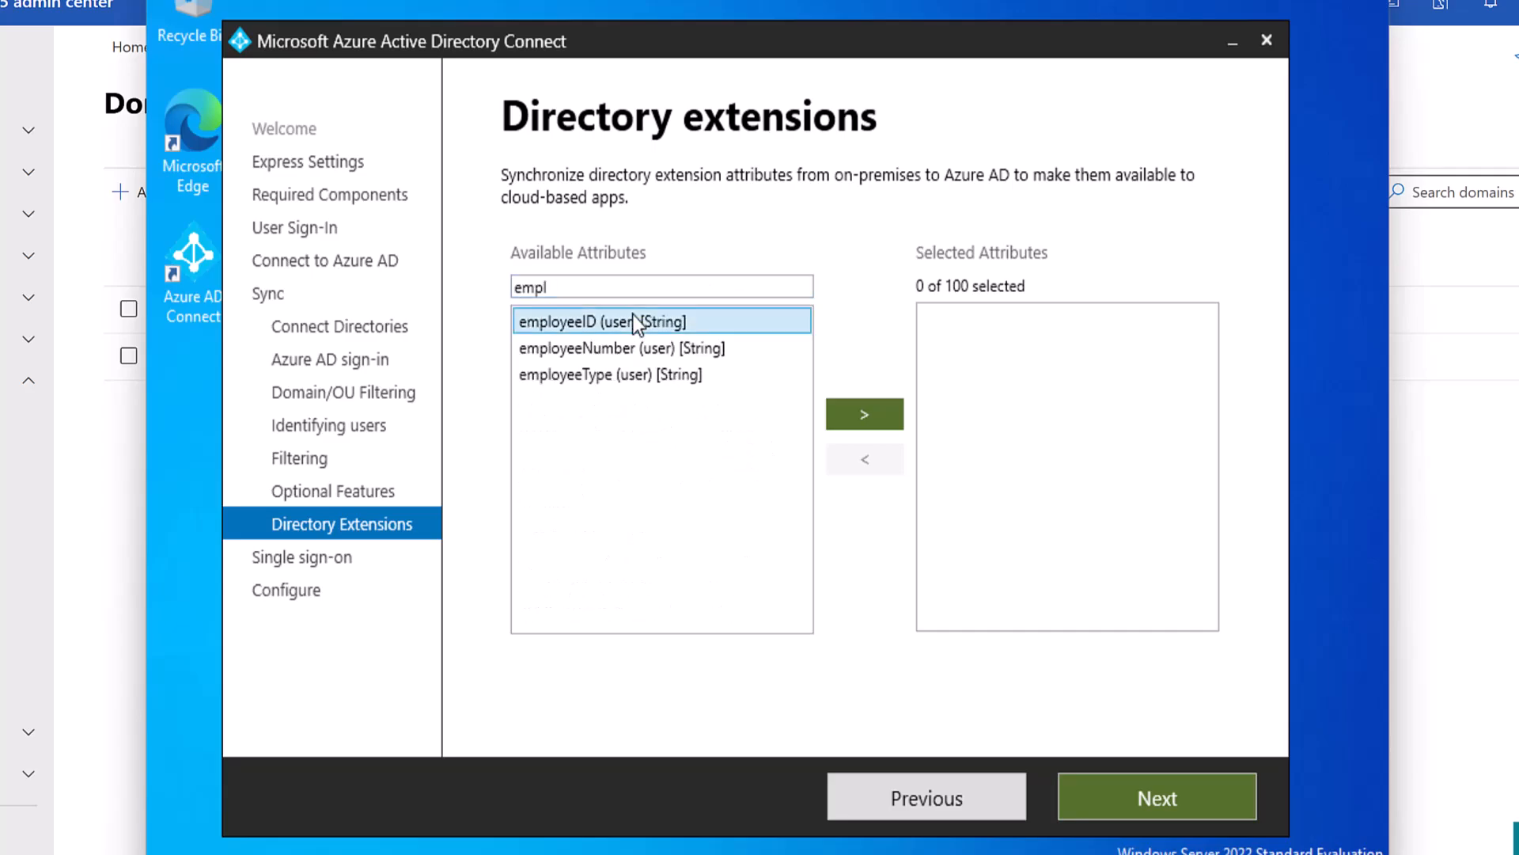
left_click(861, 411)
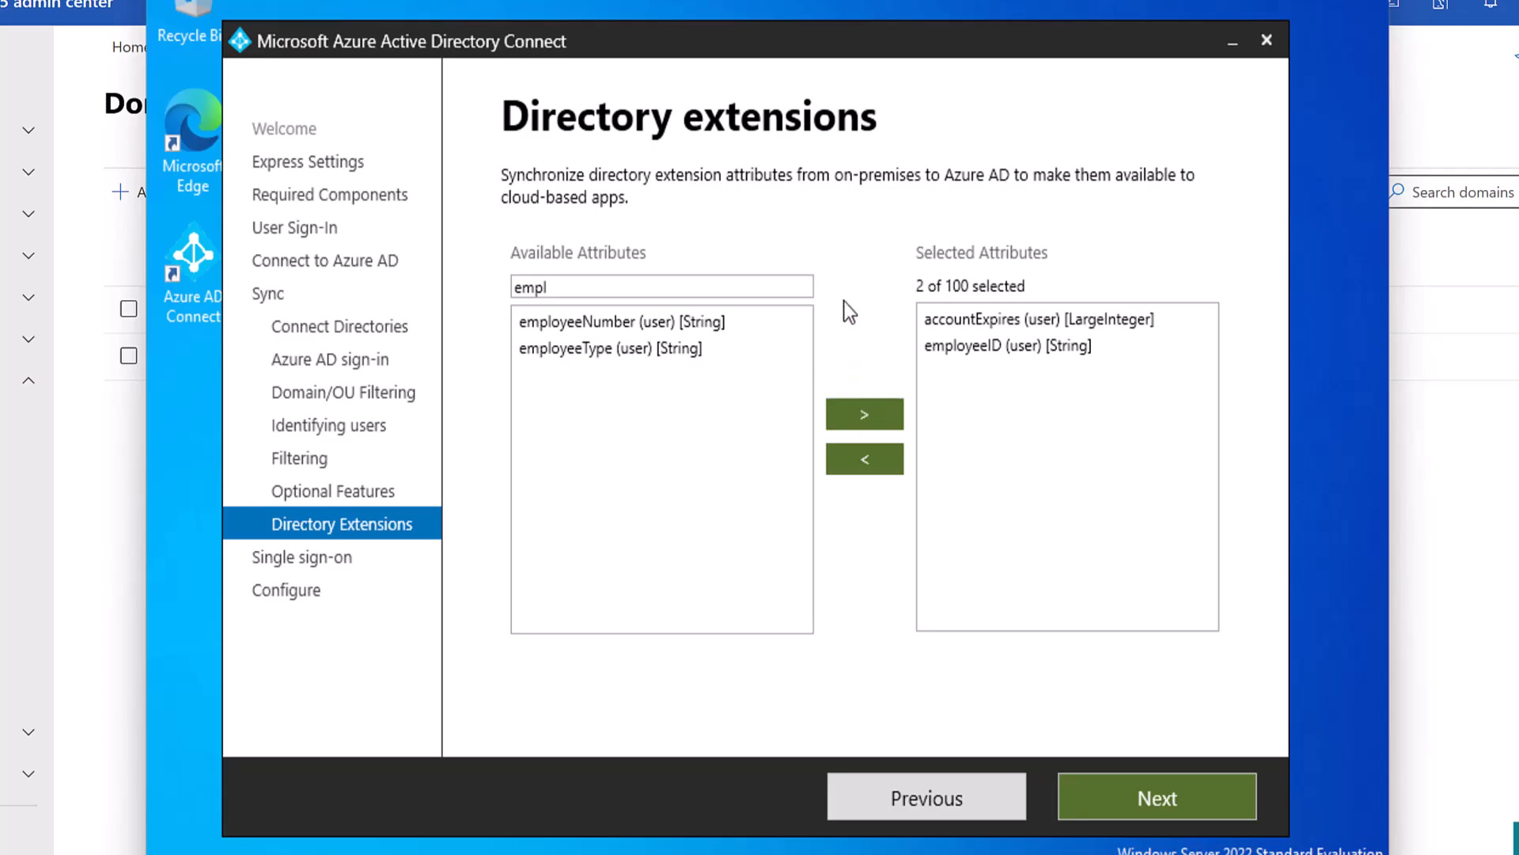
Filter the available attributes for 'divi' and add division to the selection.
left_click(553, 284)
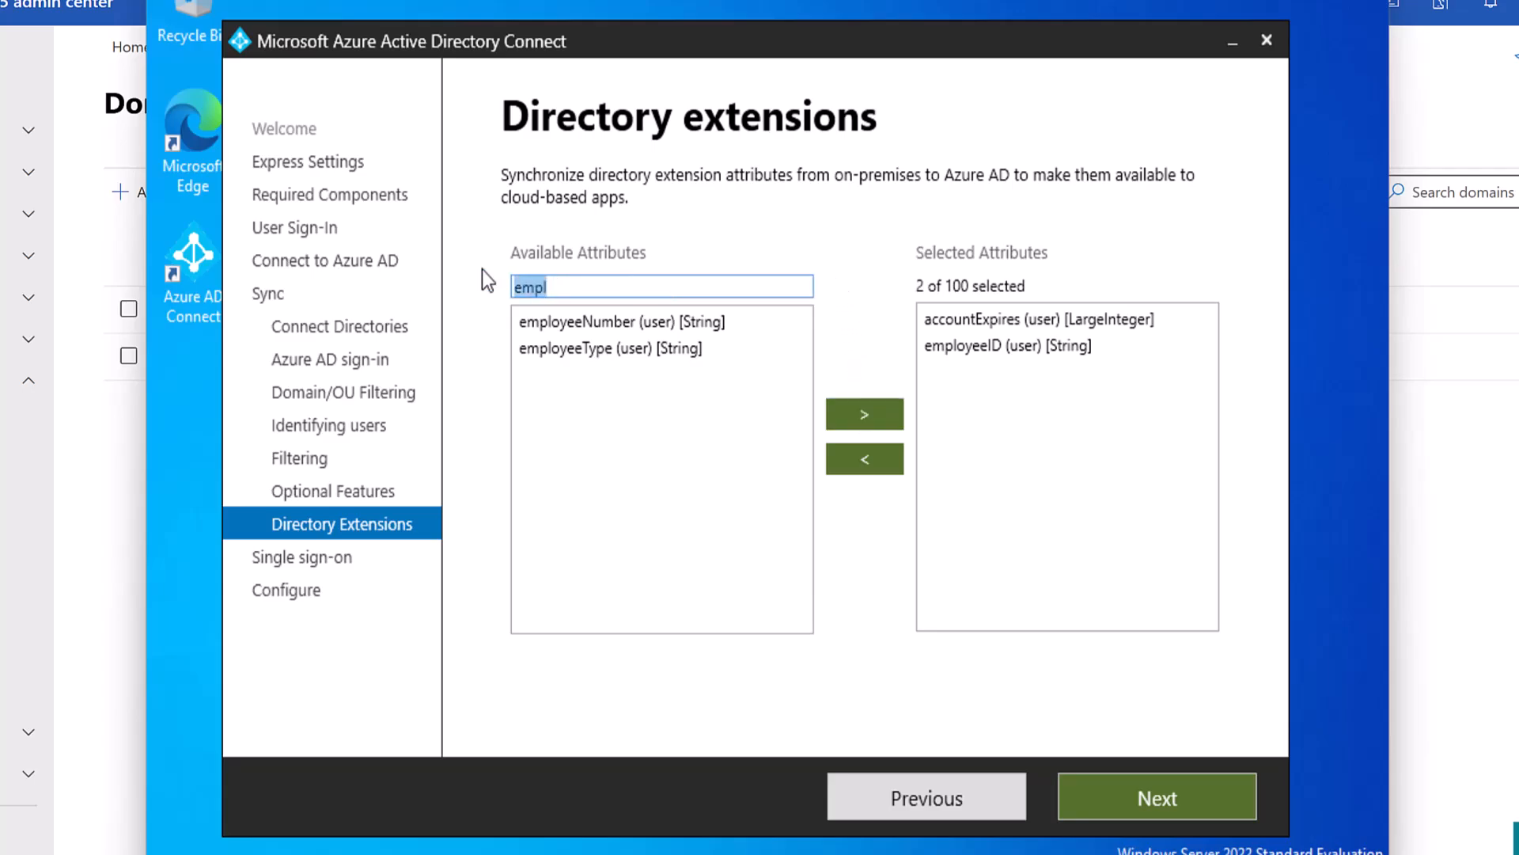
key("BackSpace")
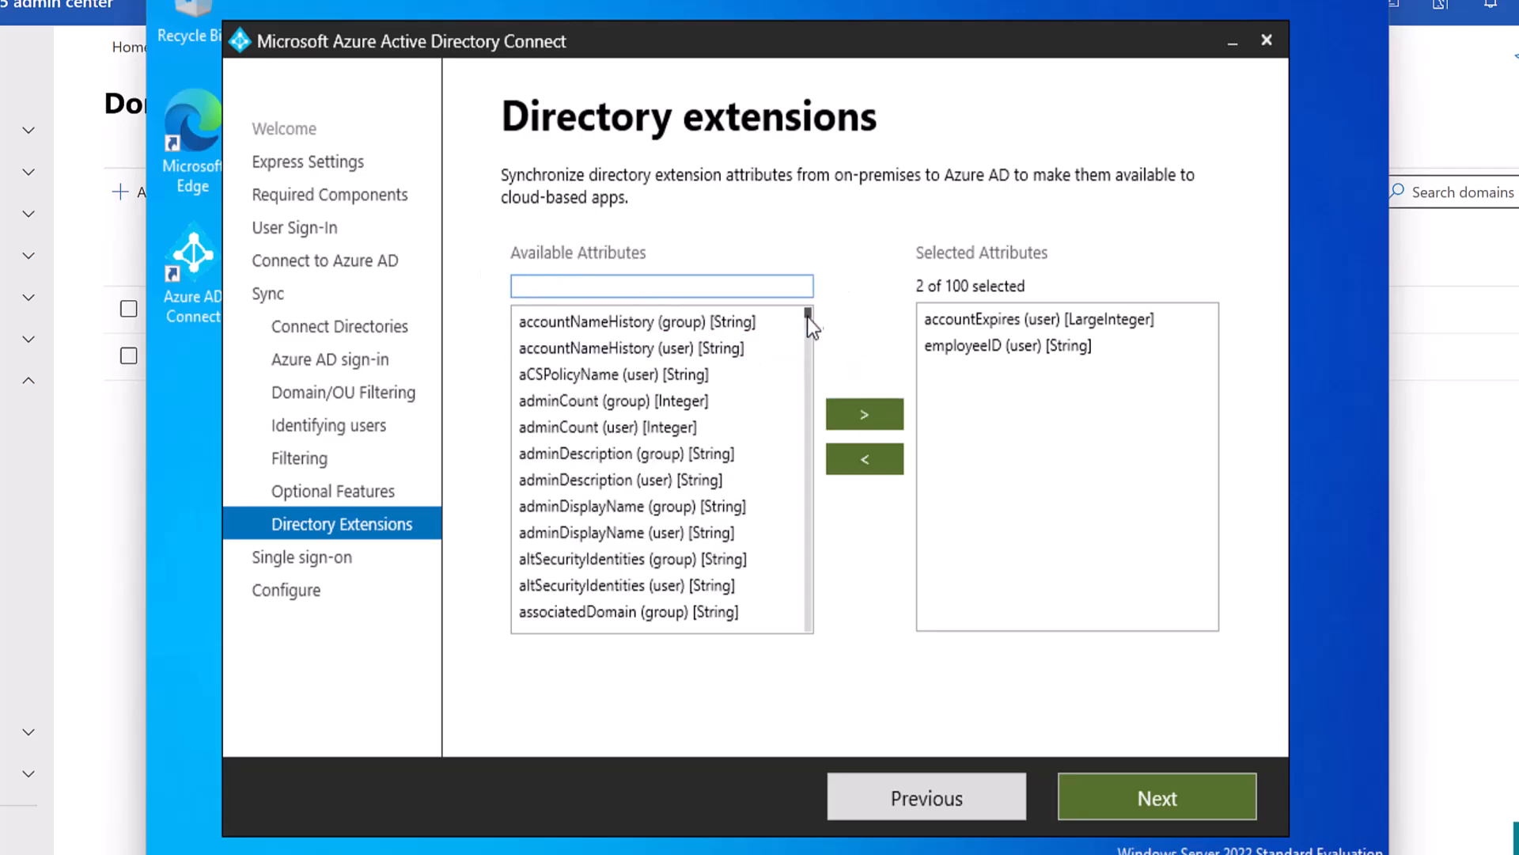
left_click_drag(809, 315, 807, 344)
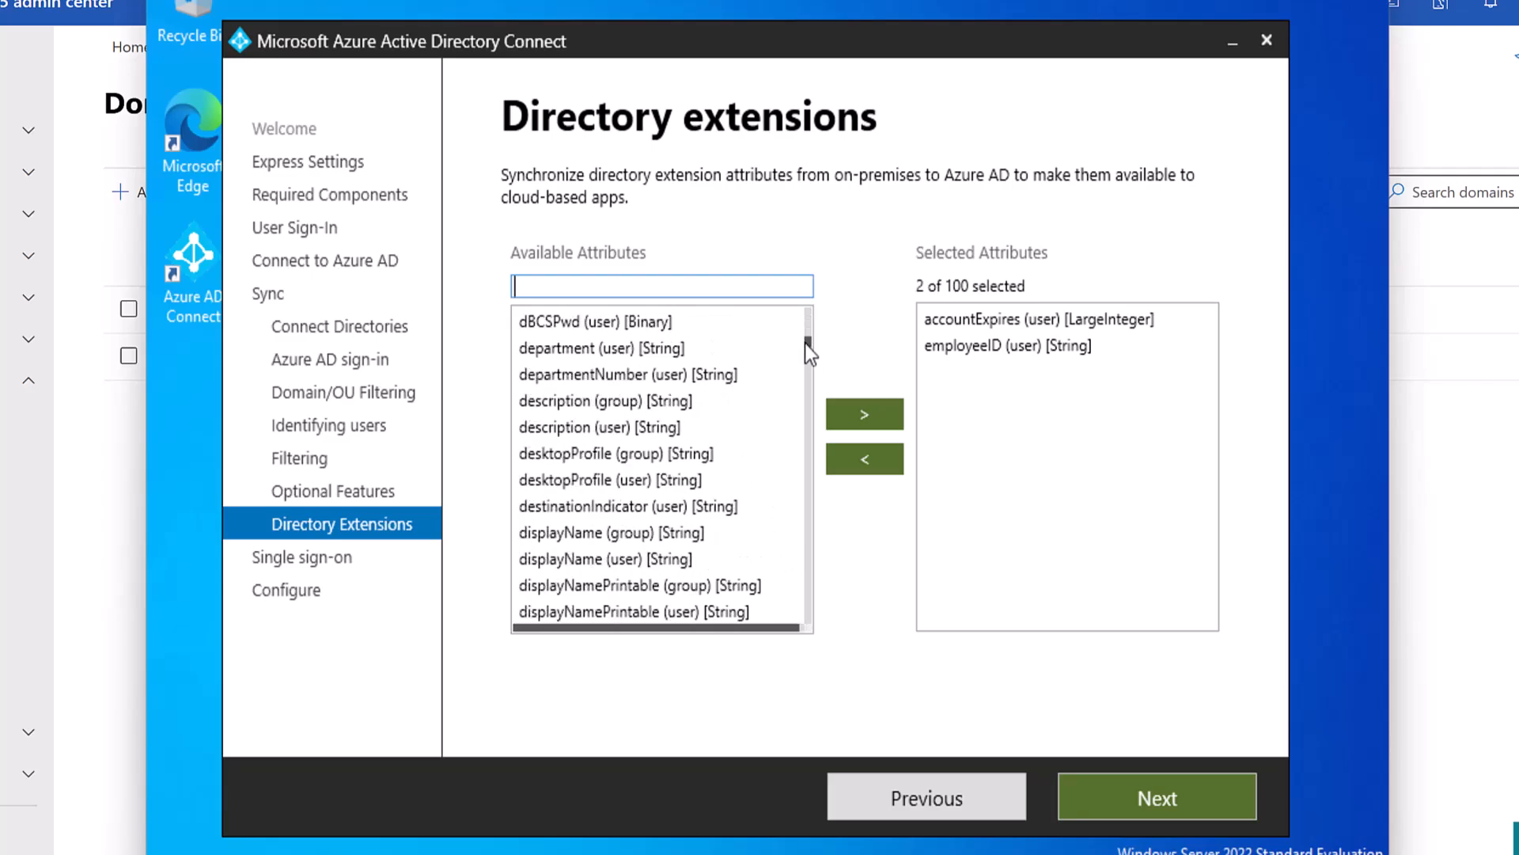
type("divi")
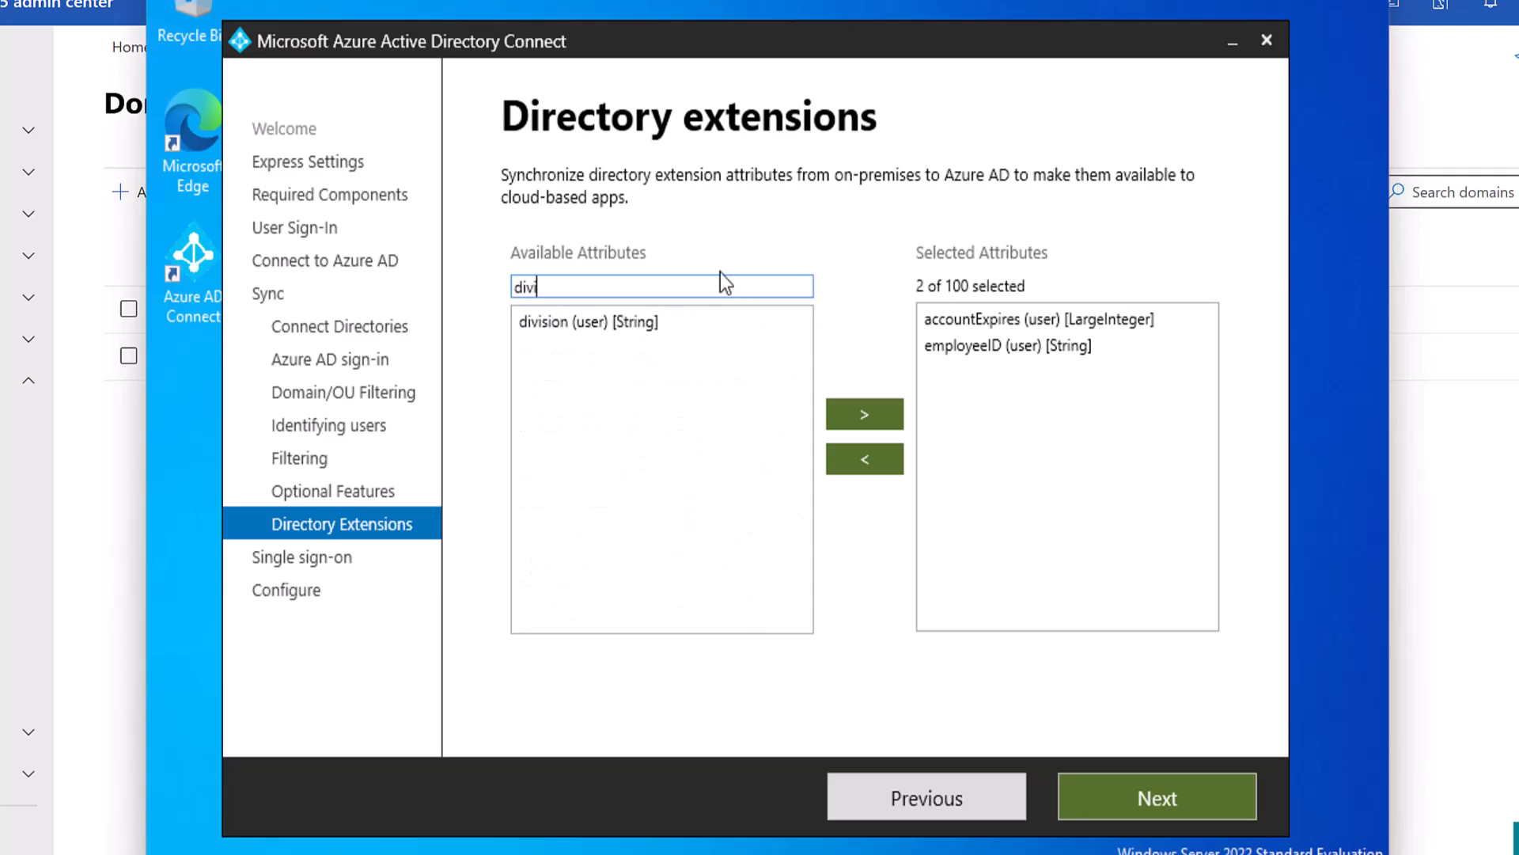
left_click(606, 325)
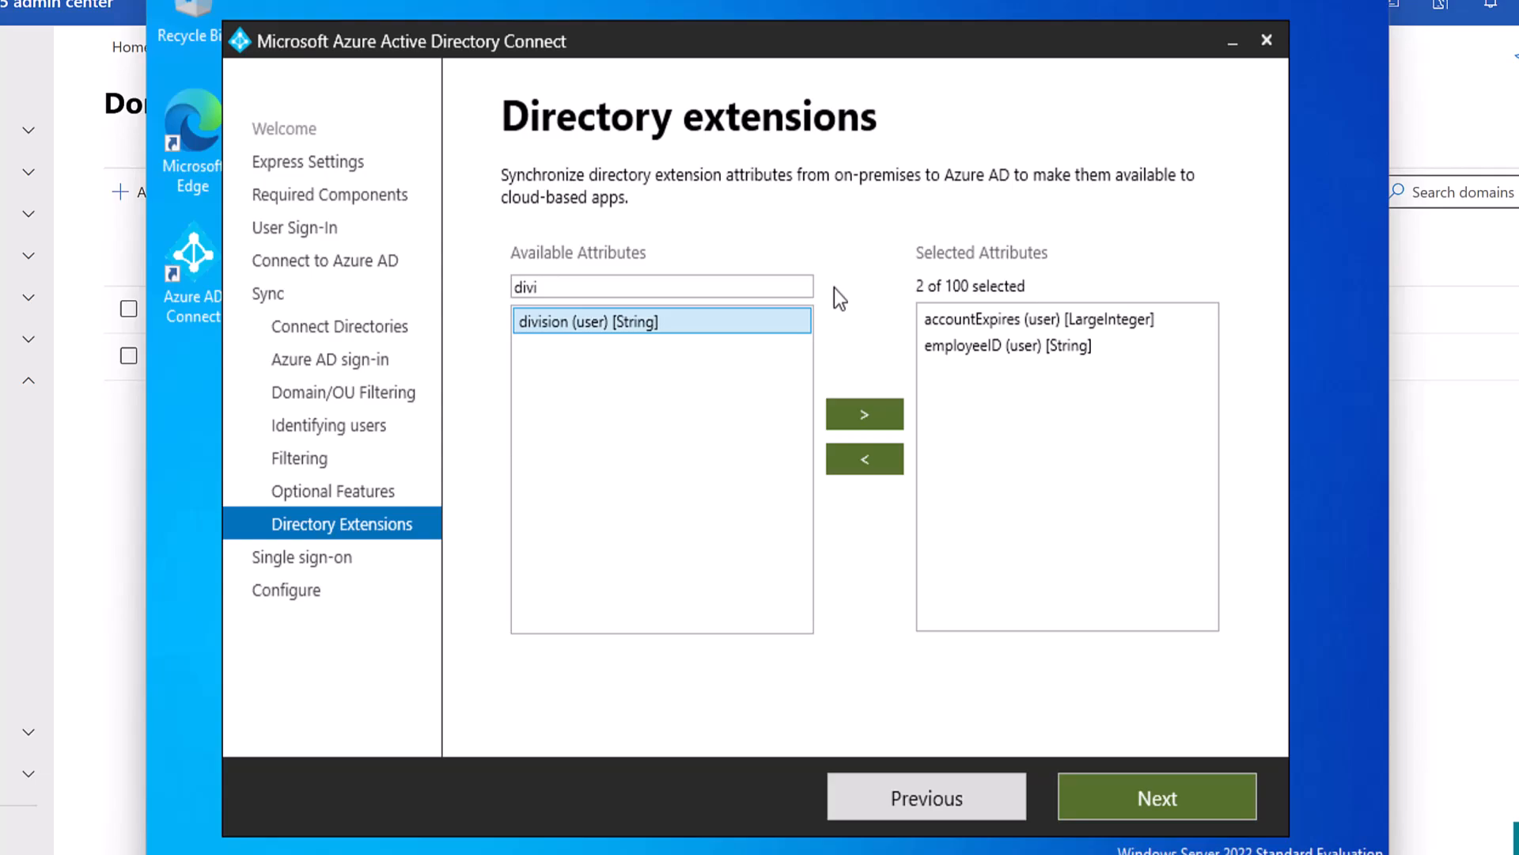
left_click(876, 421)
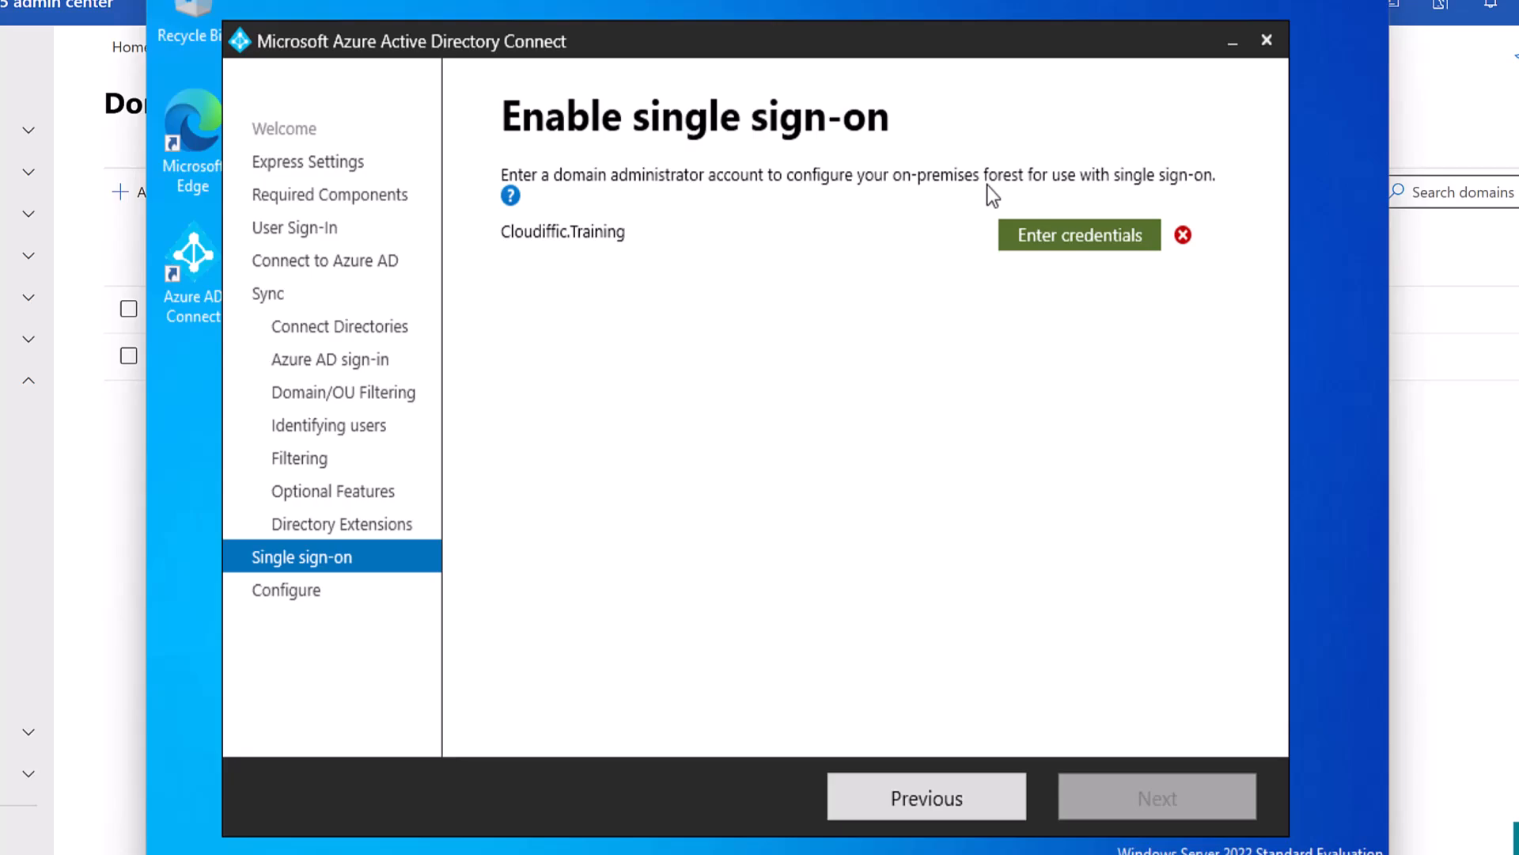
Enter the Cloudiffic domain administrator's user name and password as the forest credentials.
left_click(1038, 240)
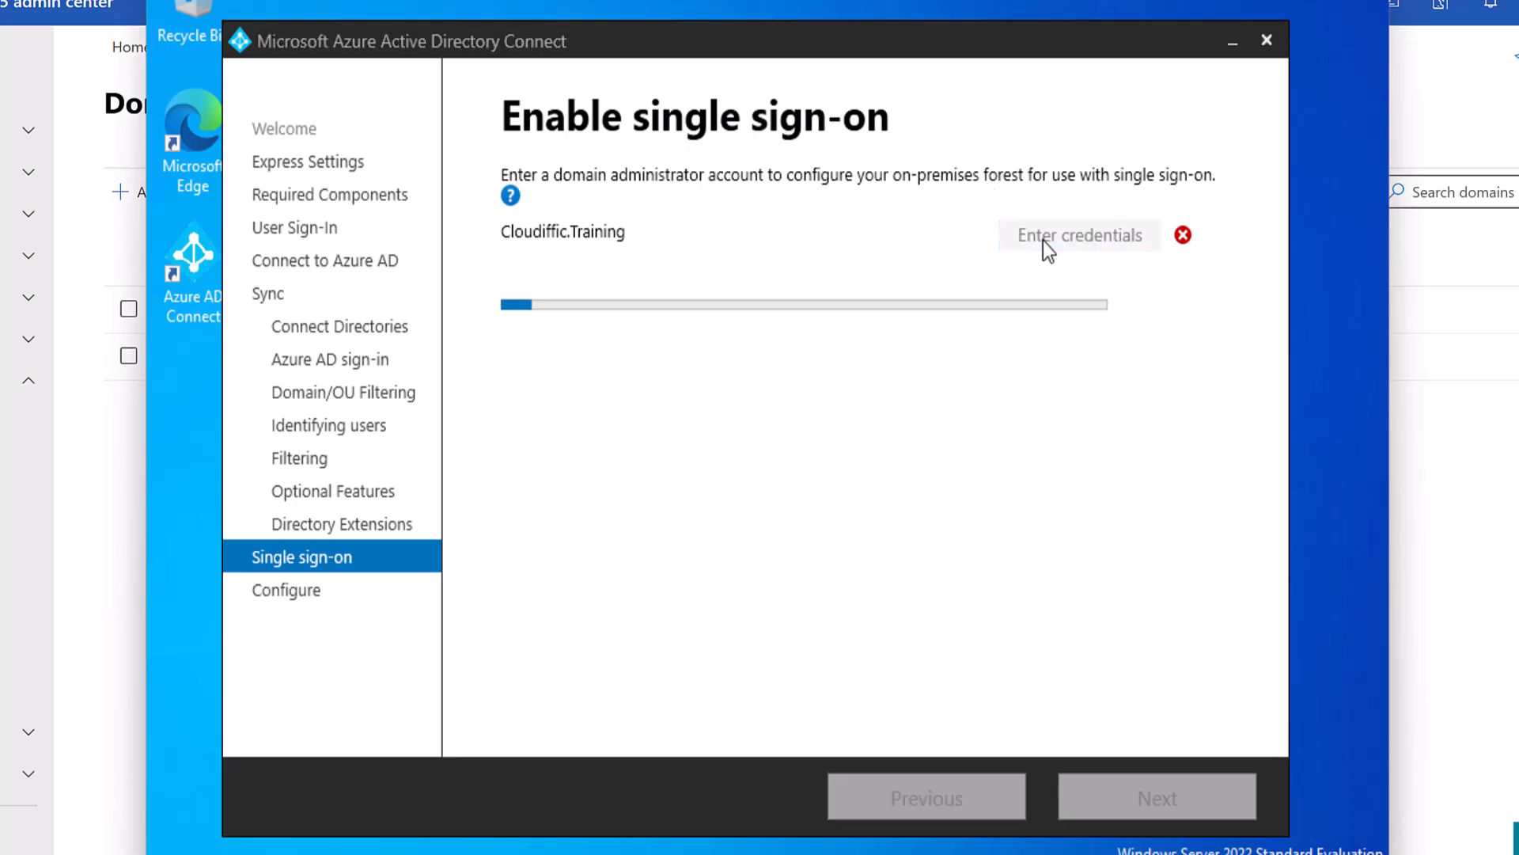
type("cloud")
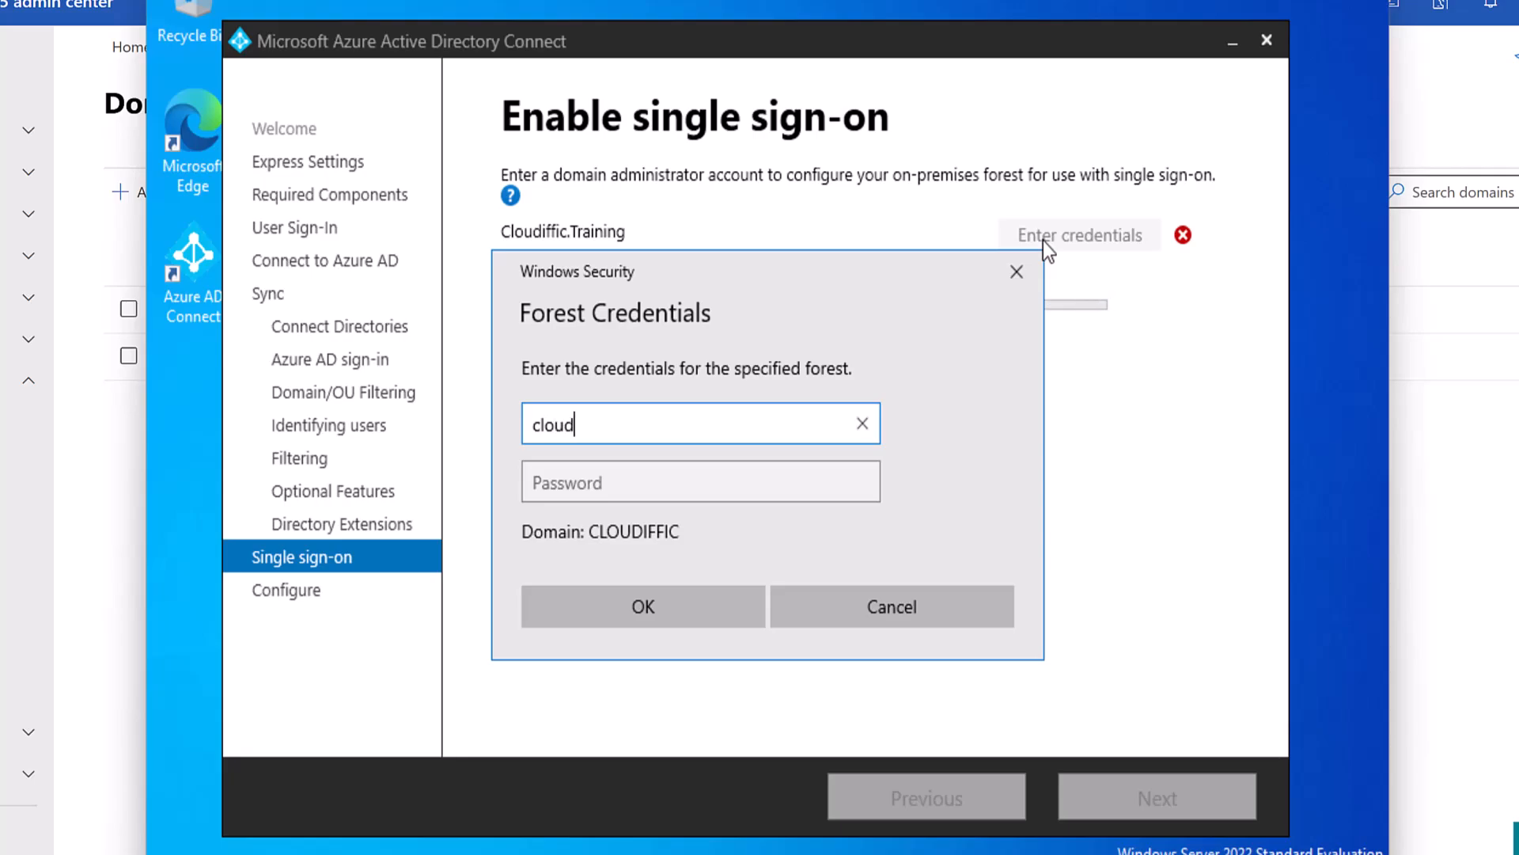
type("iffic\\admini")
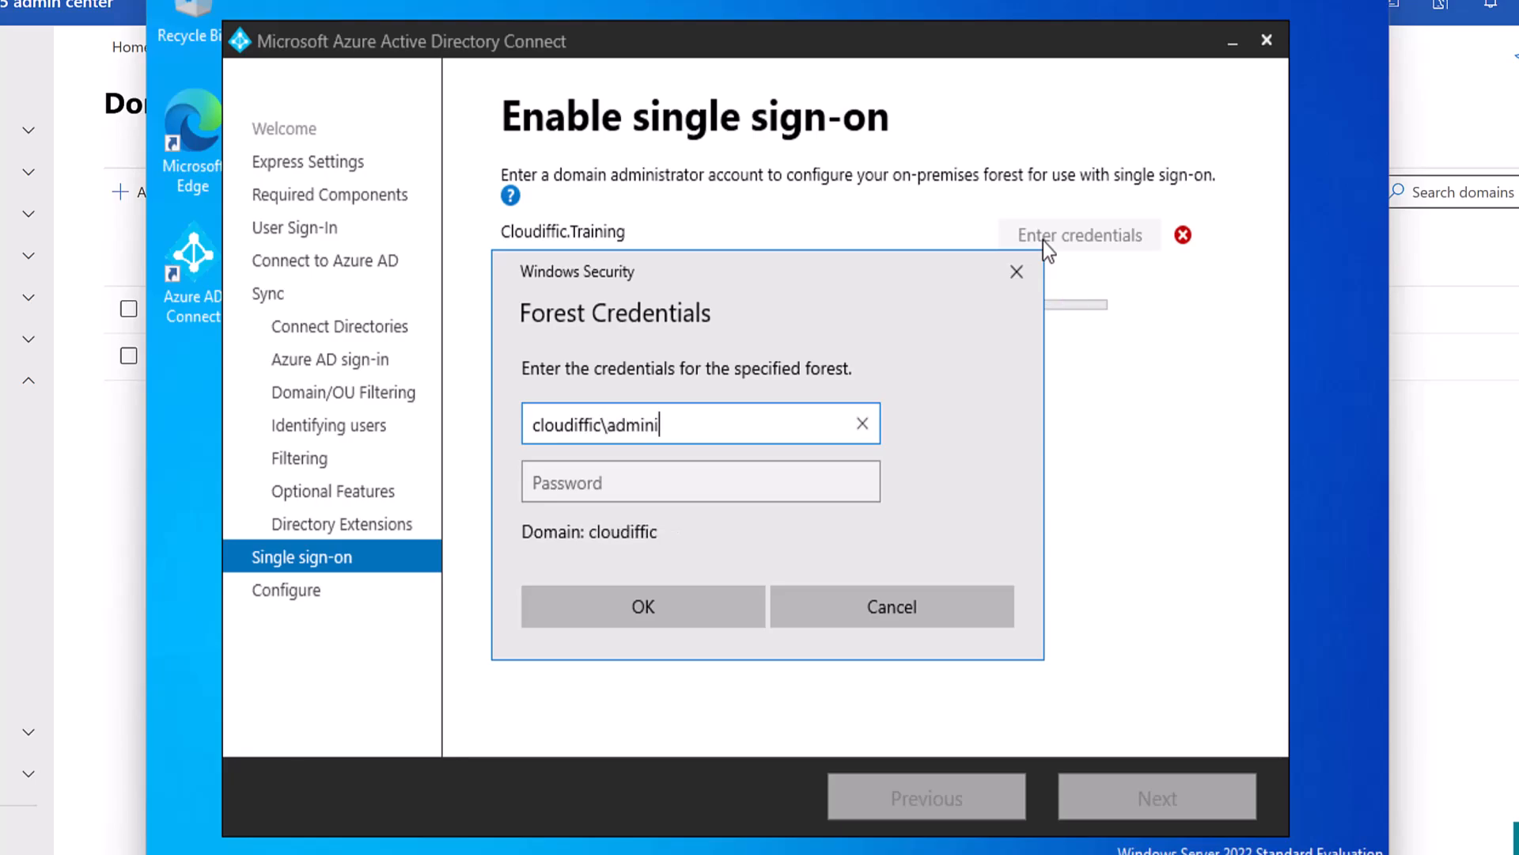
type("strator")
key("Tab")
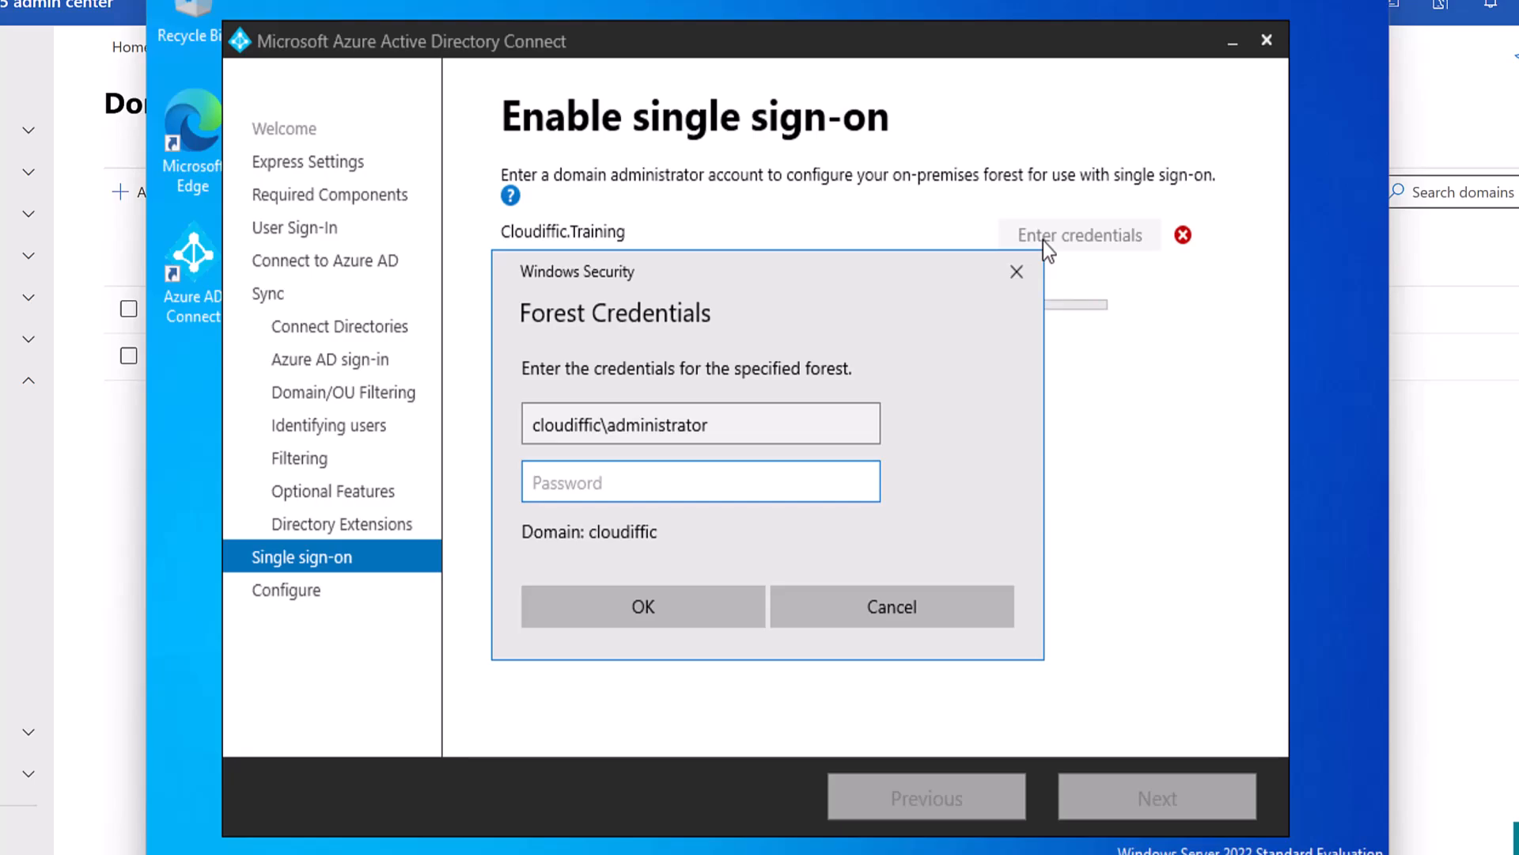
type("••••••••")
left_click(645, 605)
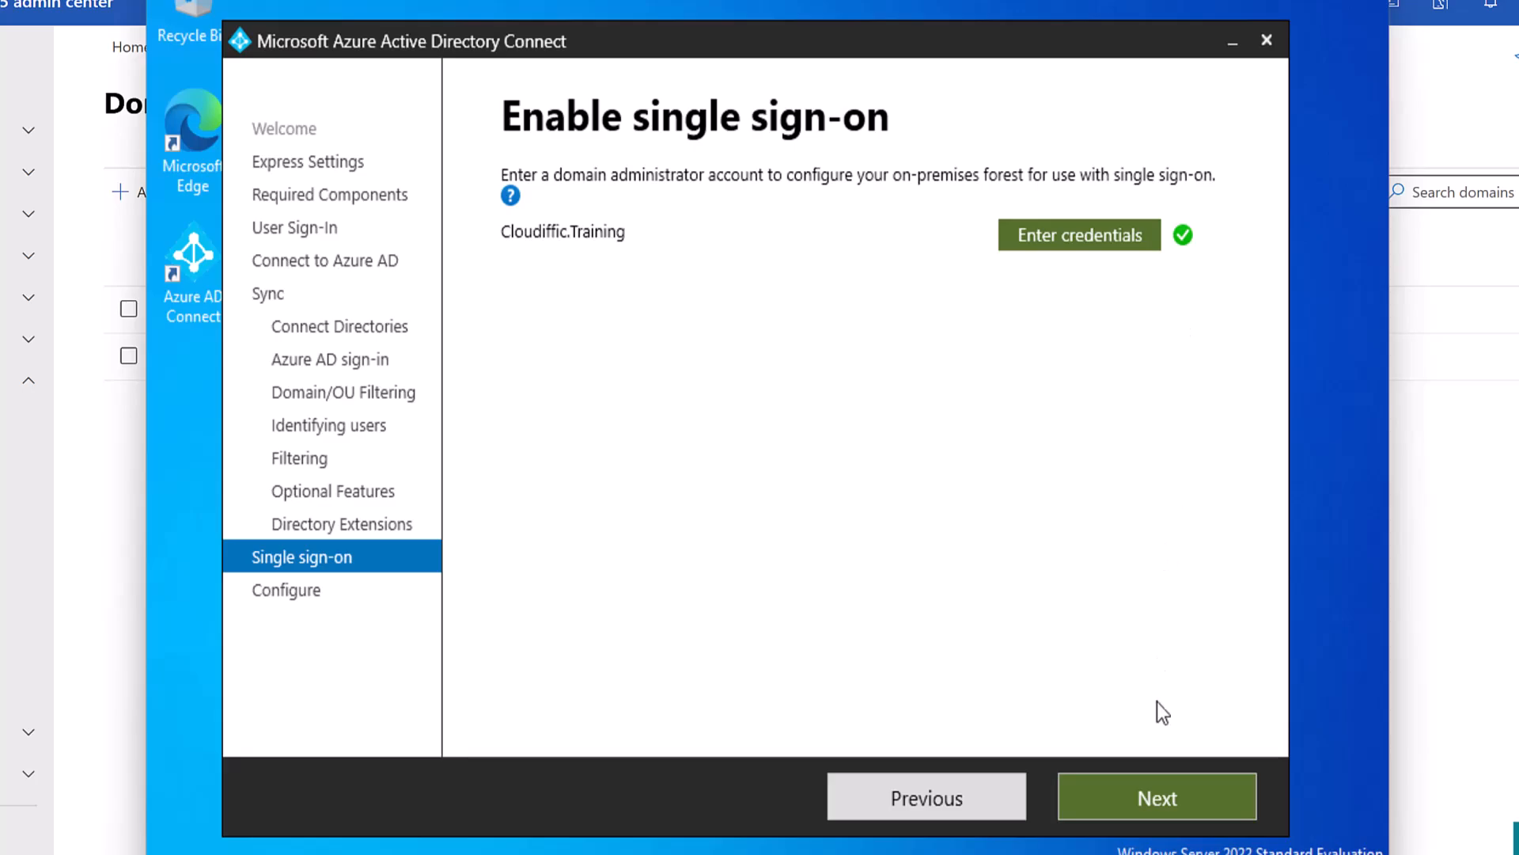
Advance from the Enable single sign-on page to the Ready to configure summary.
left_click(1130, 788)
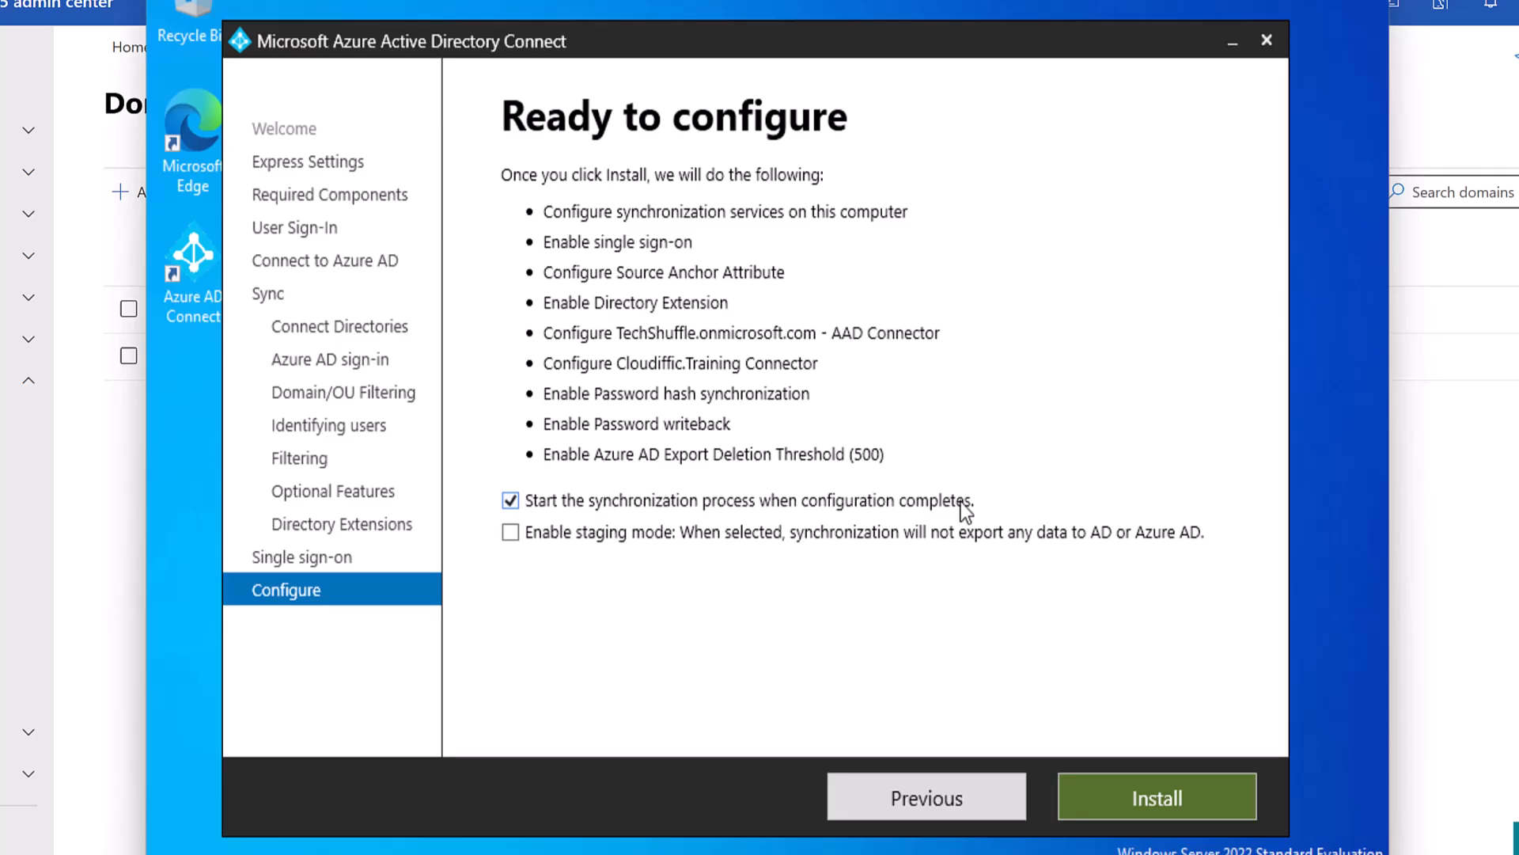
Disable staging mode and keep synchronization set to start when configuration completes.
left_click(895, 505)
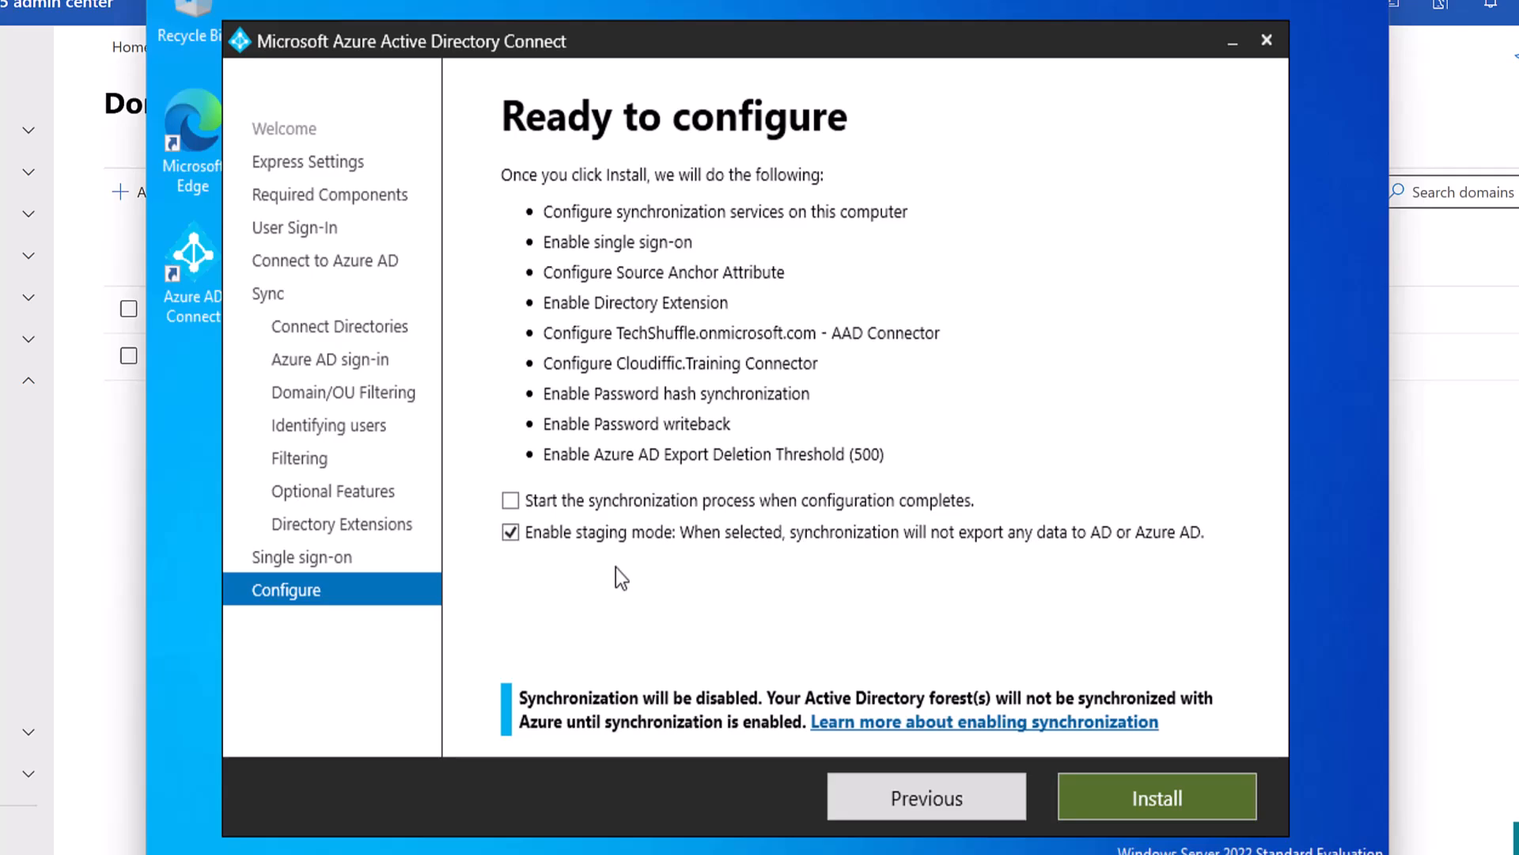
left_click(552, 535)
left_click(511, 502)
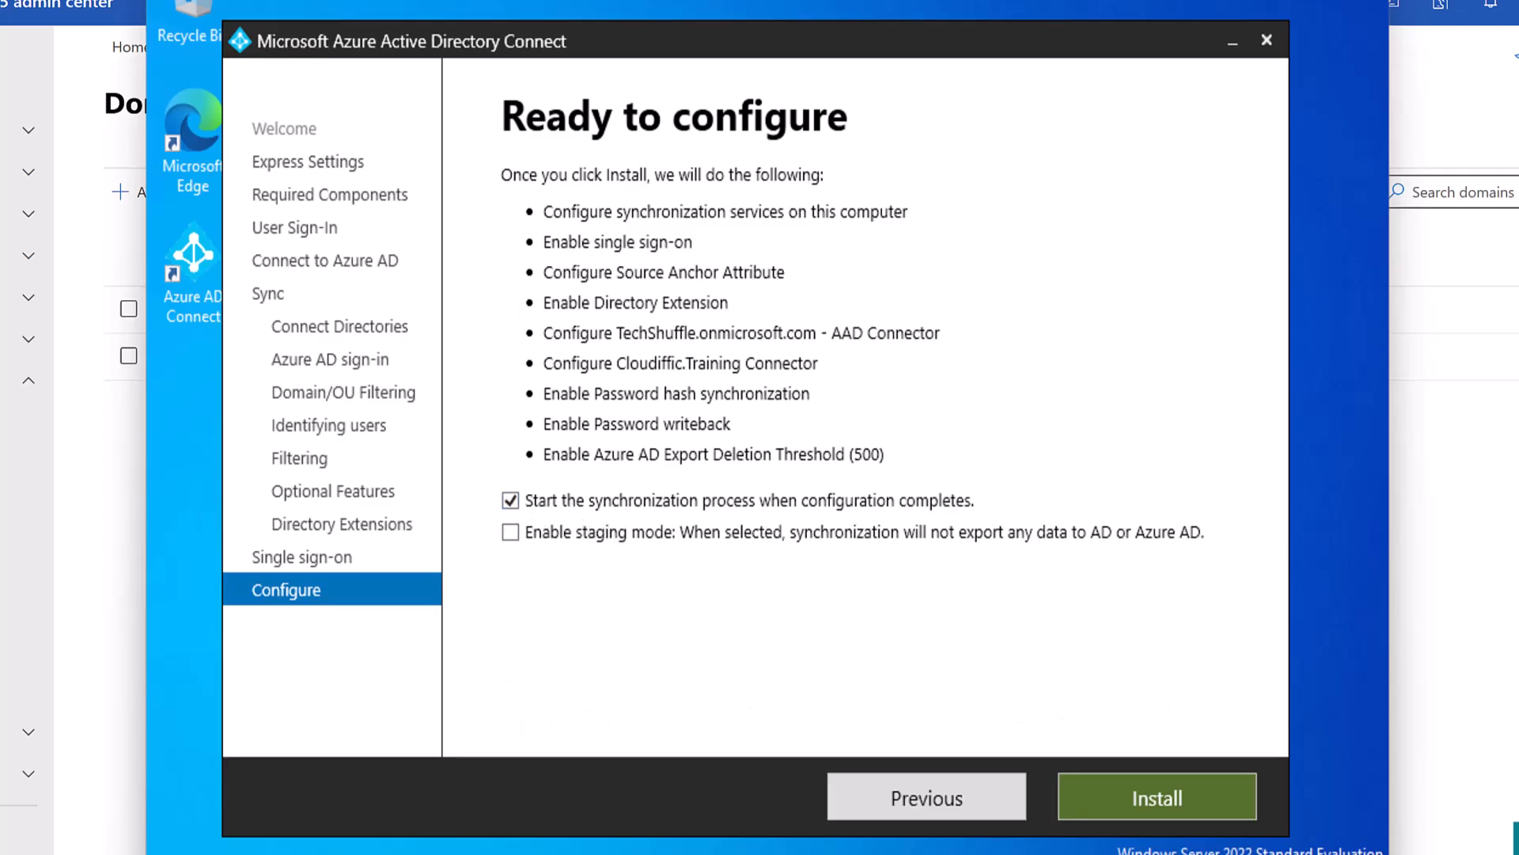
Start the configuration install, then expand user management in the Microsoft 365 admin center.
left_click(1121, 790)
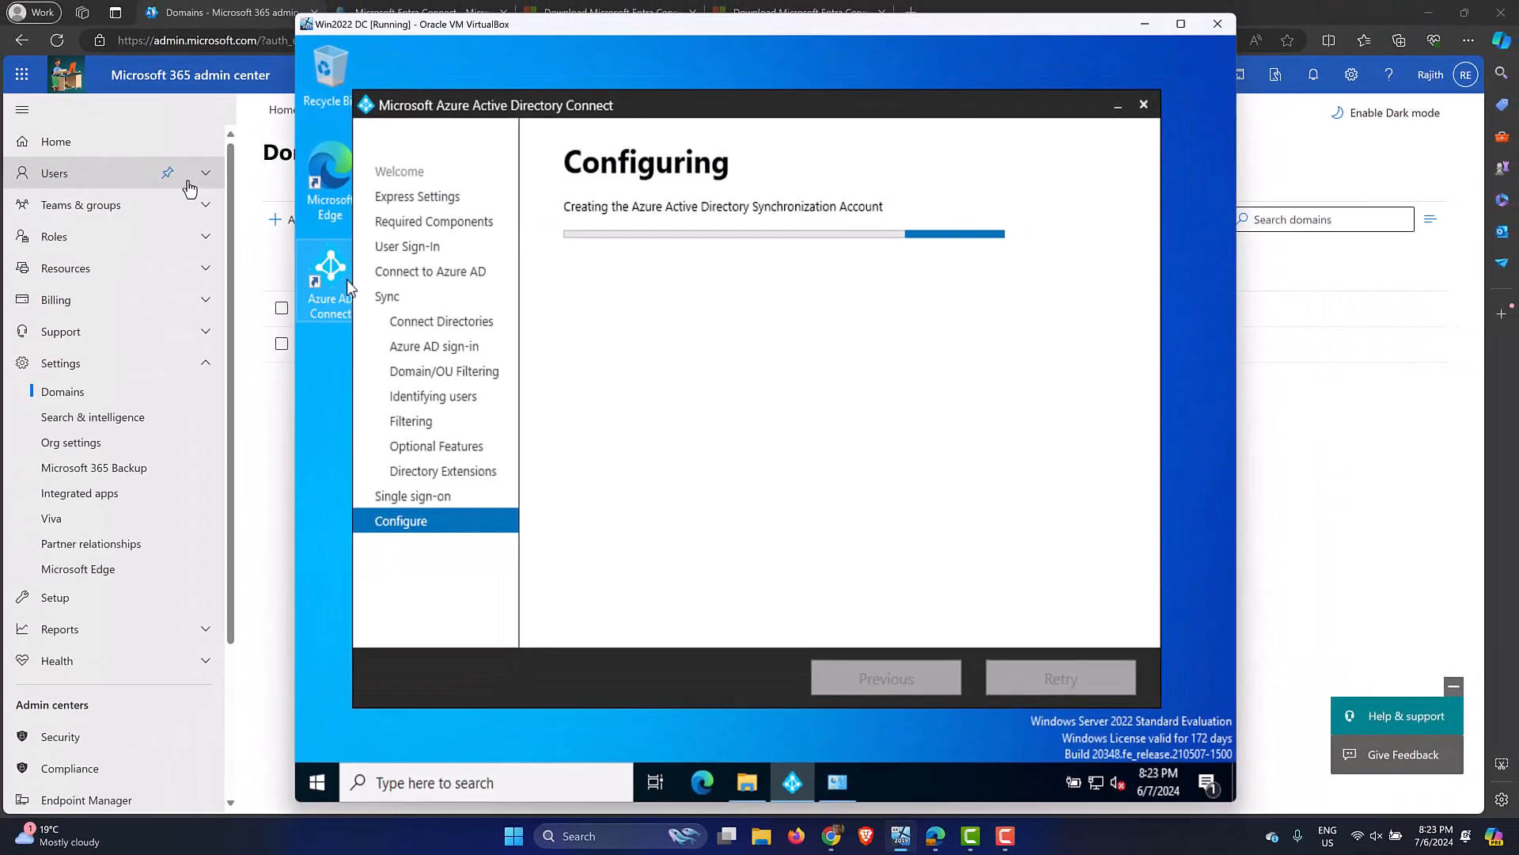
left_click(28, 129)
left_click(206, 177)
Open the All users list in the Microsoft Entra admin center.
left_click(124, 209)
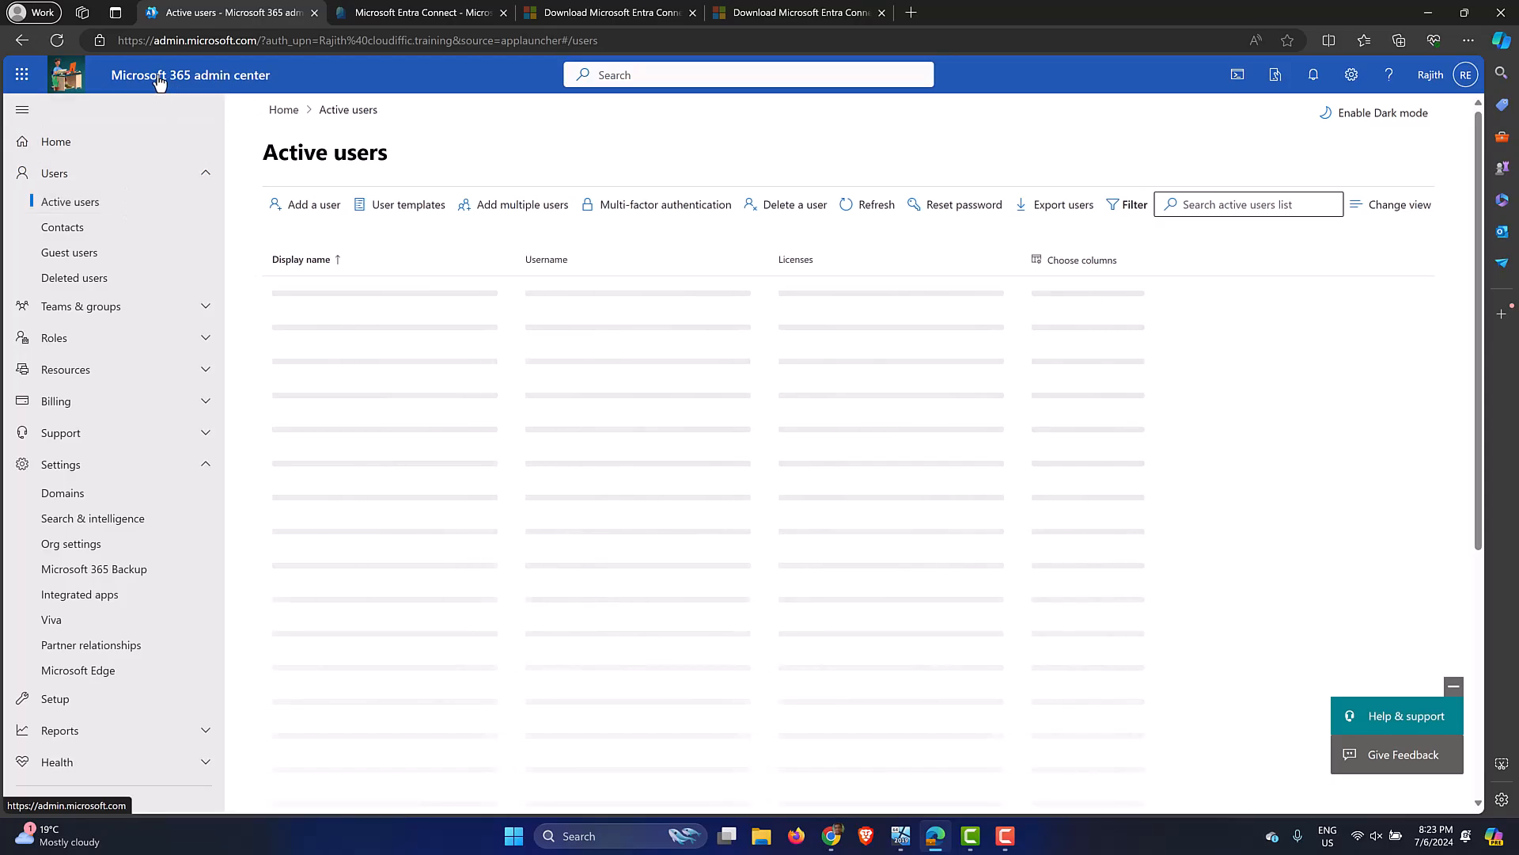
left_click(394, 13)
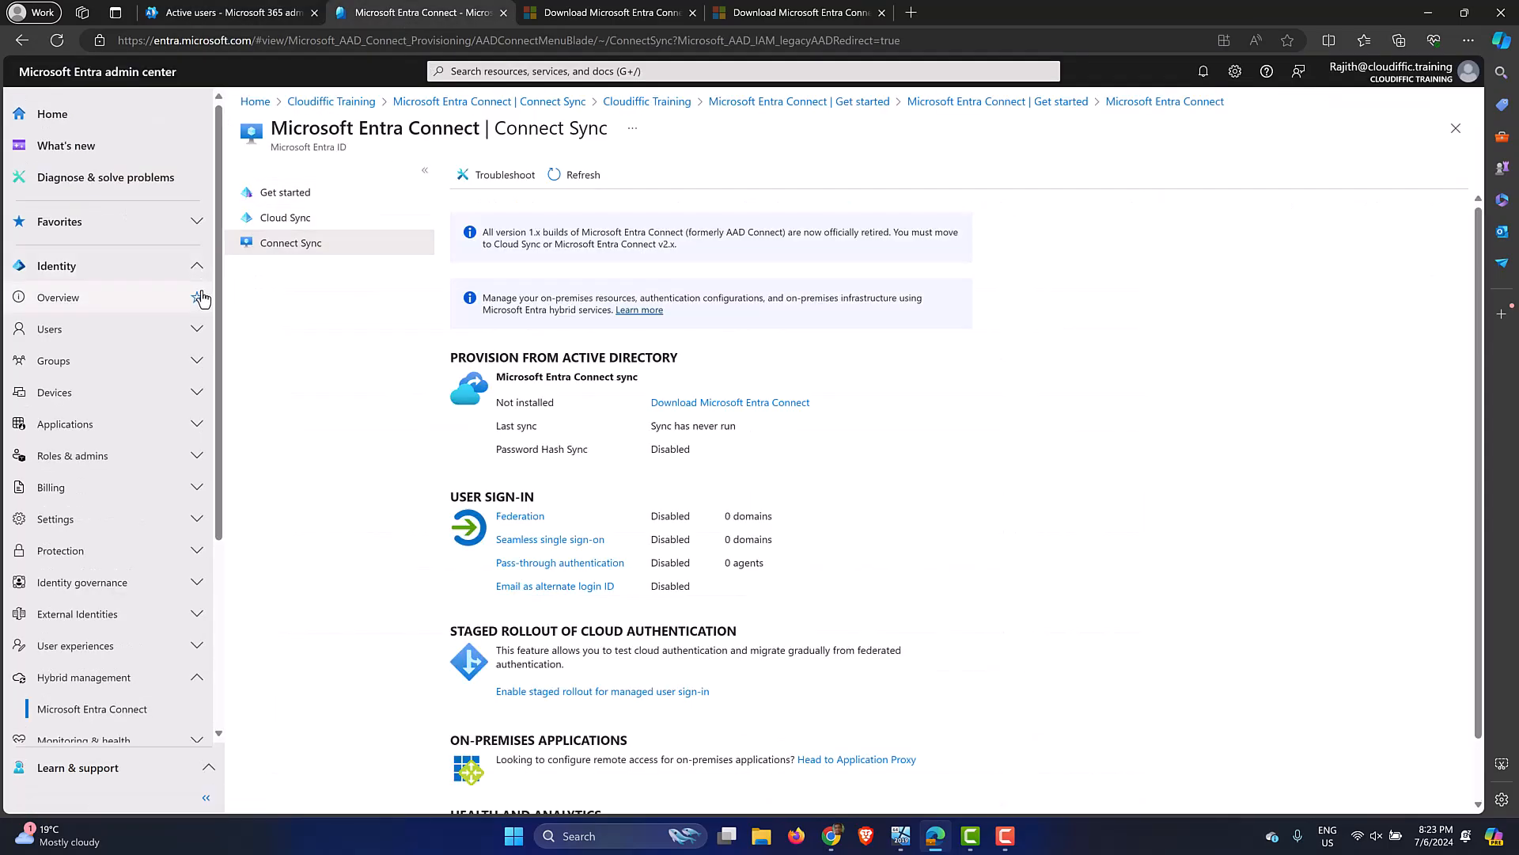
left_click(196, 331)
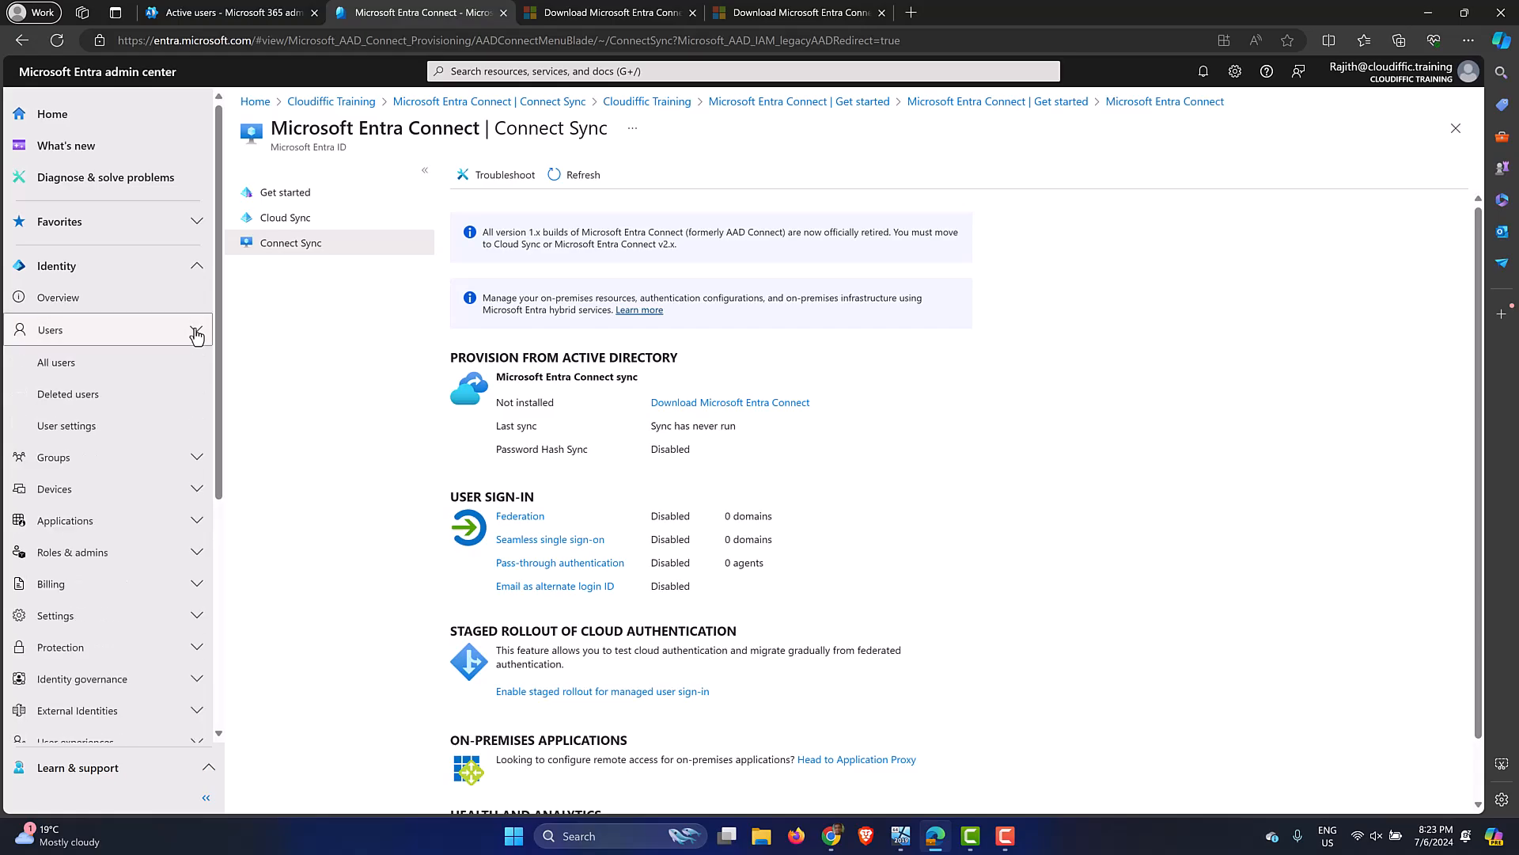
left_click(124, 364)
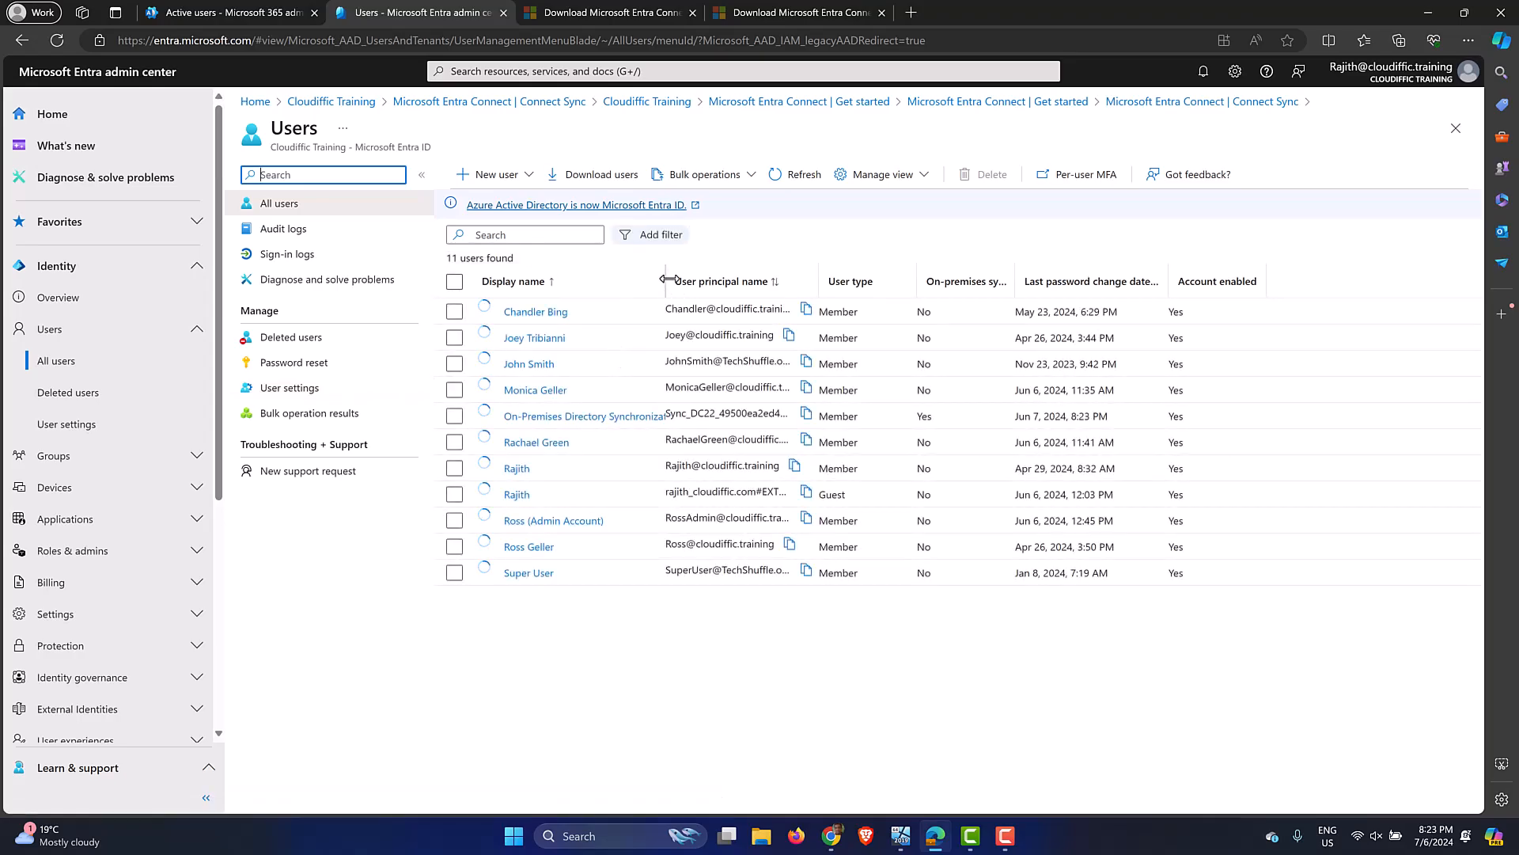
Resize the Display name and User principal name columns so full values show.
left_click_drag(669, 279, 792, 279)
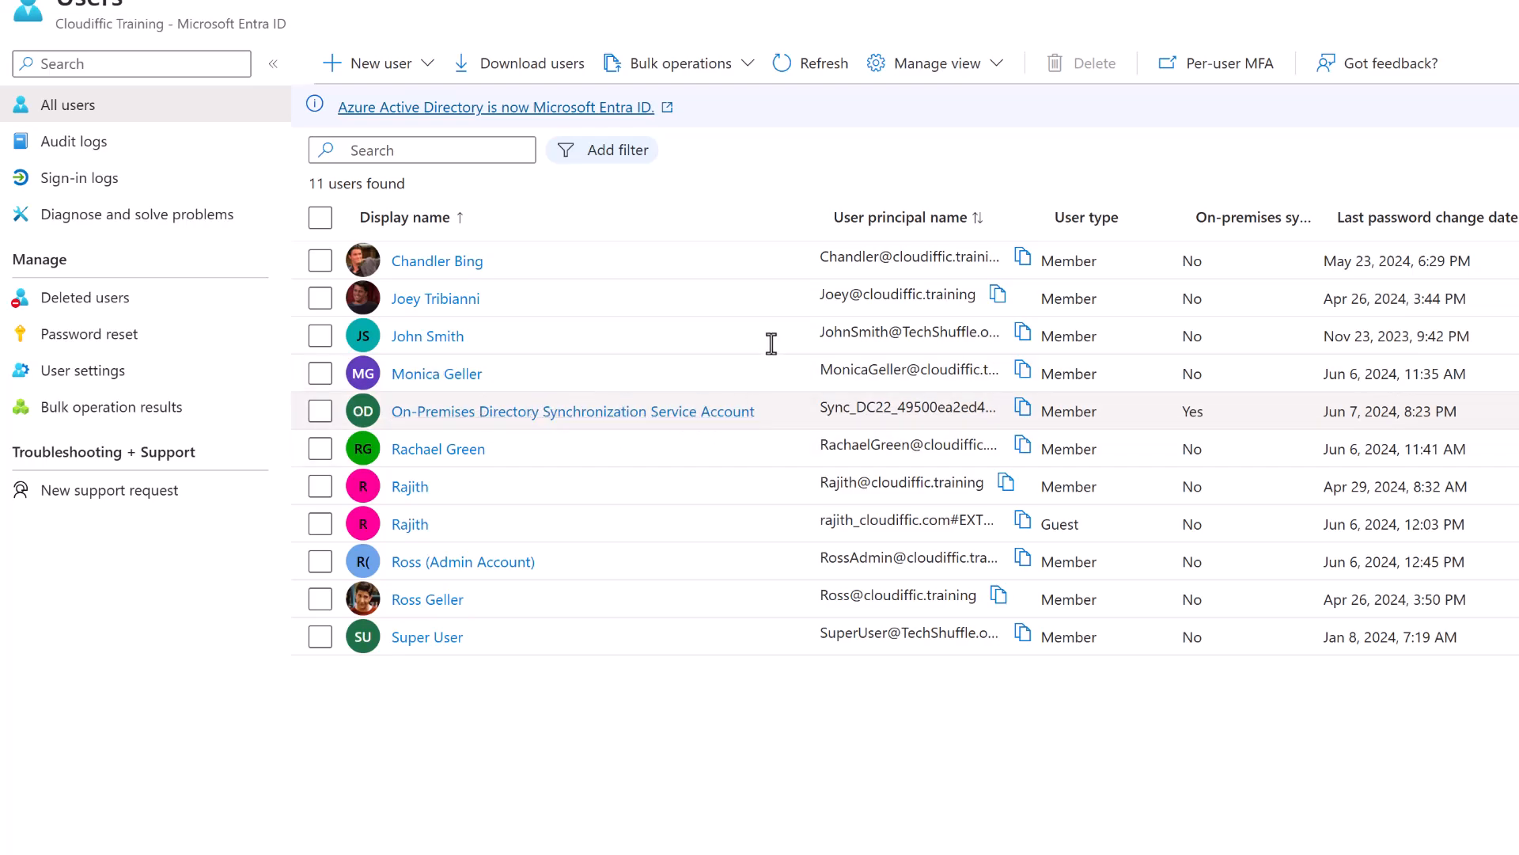
left_click_drag(819, 213, 719, 219)
mouse_move(1001, 210)
left_mouse_down()
mouse_move(1068, 210)
mouse_move(991, 218)
left_mouse_up()
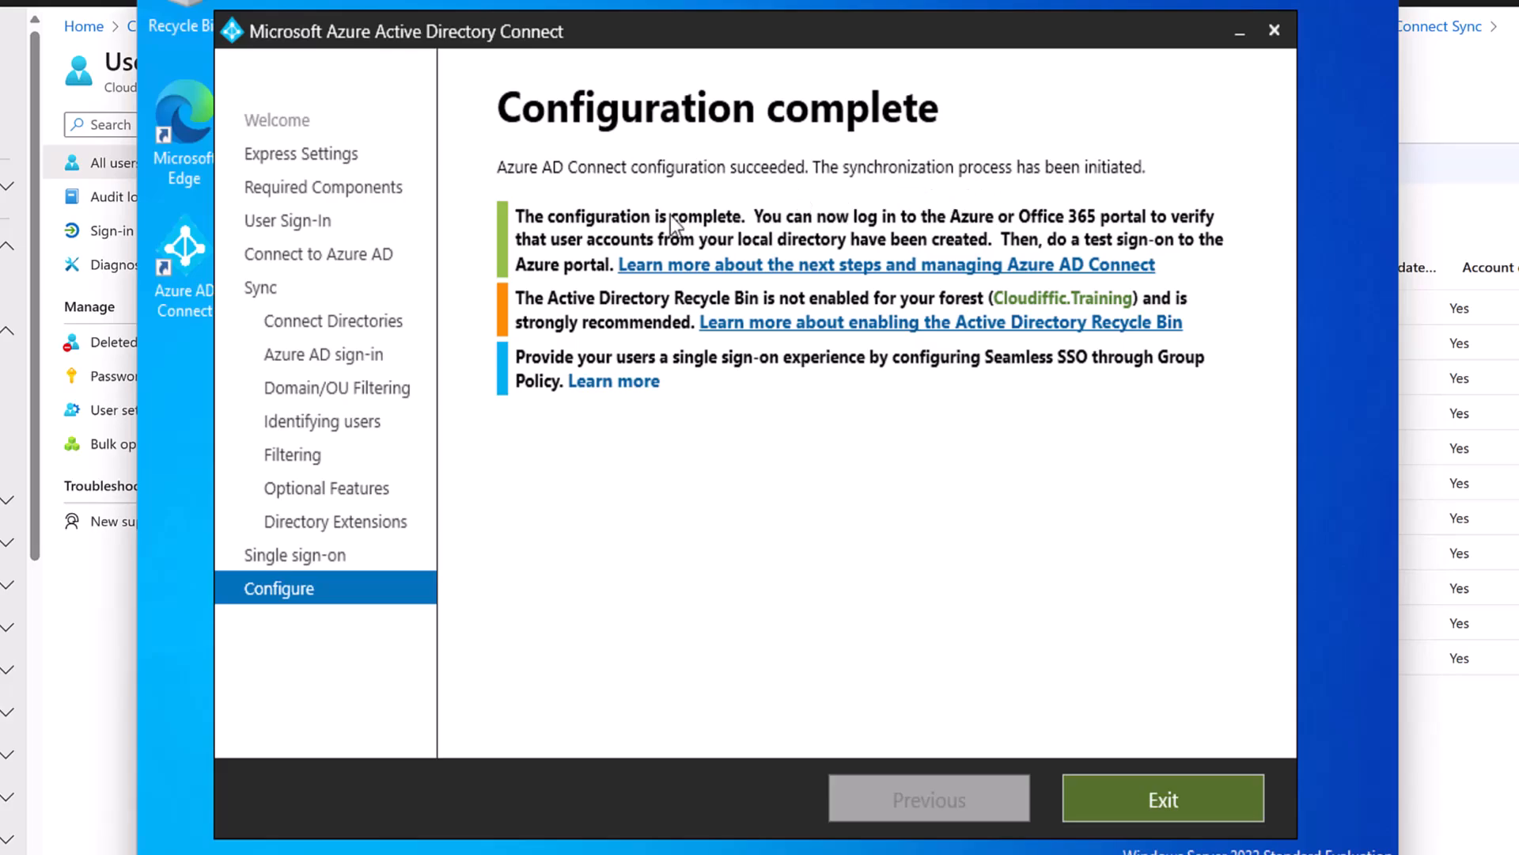
Exit the wizard and launch Windows PowerShell as administrator via a 'power' Start search.
left_click(1145, 794)
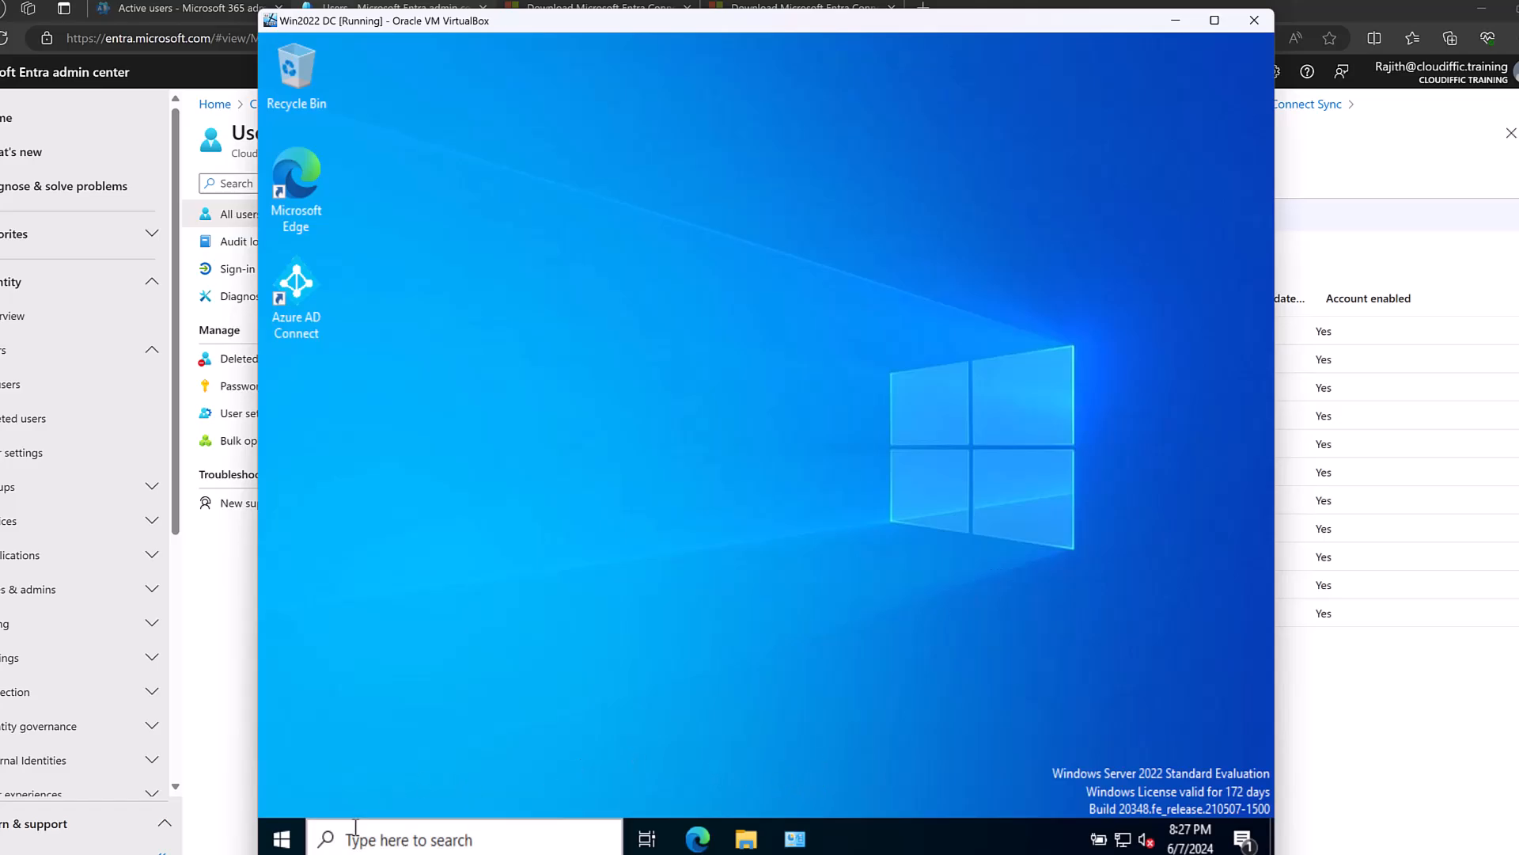
left_click(282, 840)
type("power")
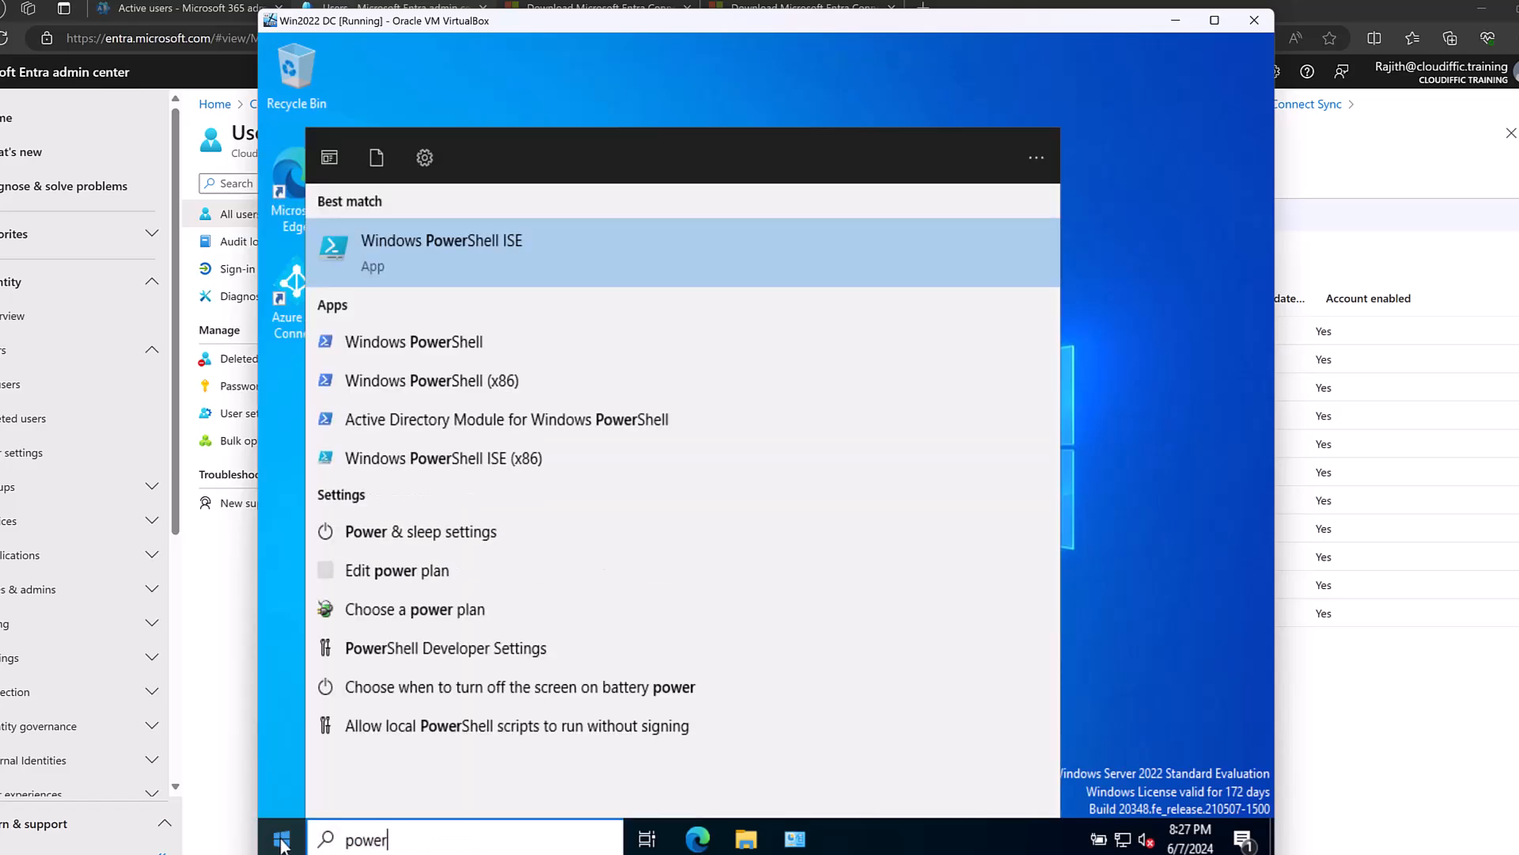
key("Down")
key("Return")
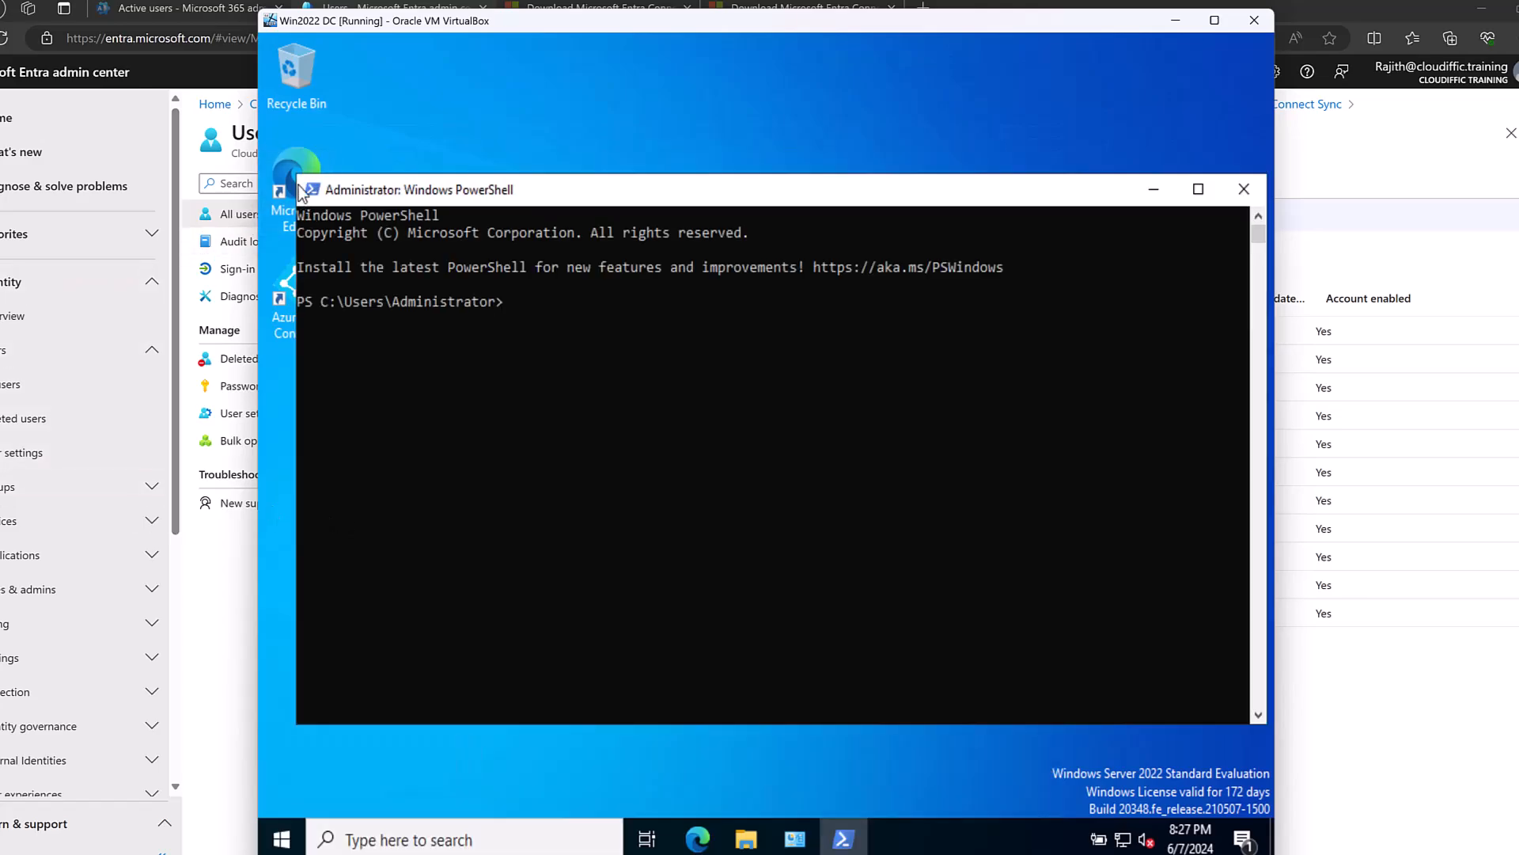
left_click_drag(293, 173, 319, 185)
left_click_drag(666, 202, 657, 159)
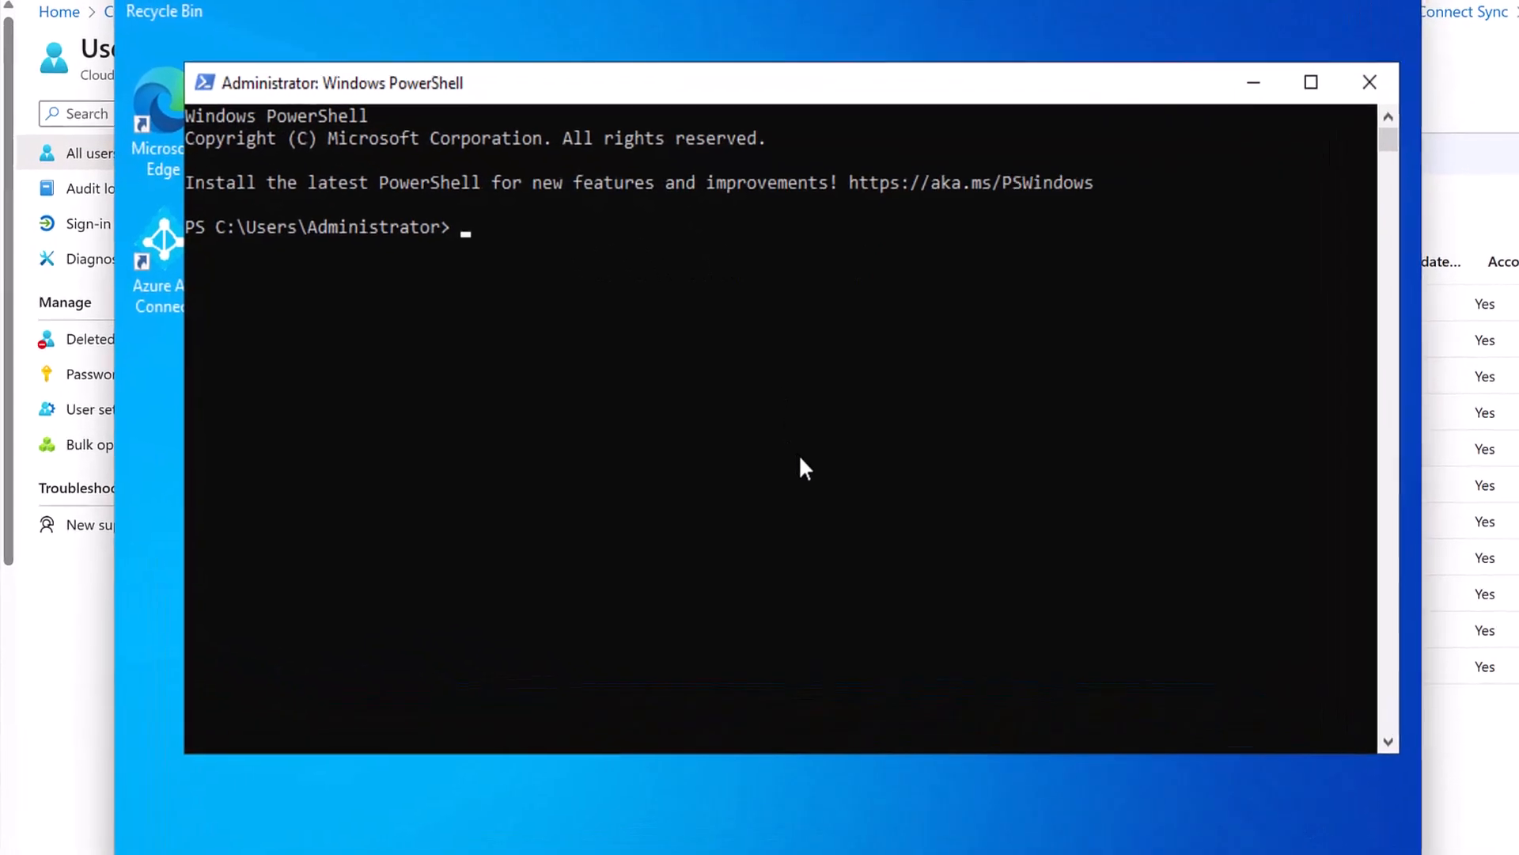
Run Get-ADSyncScheduler and highlight the SyncCycleInProgress, SchedulerSuspended and StagingModeEnabled values.
type("get-adsync")
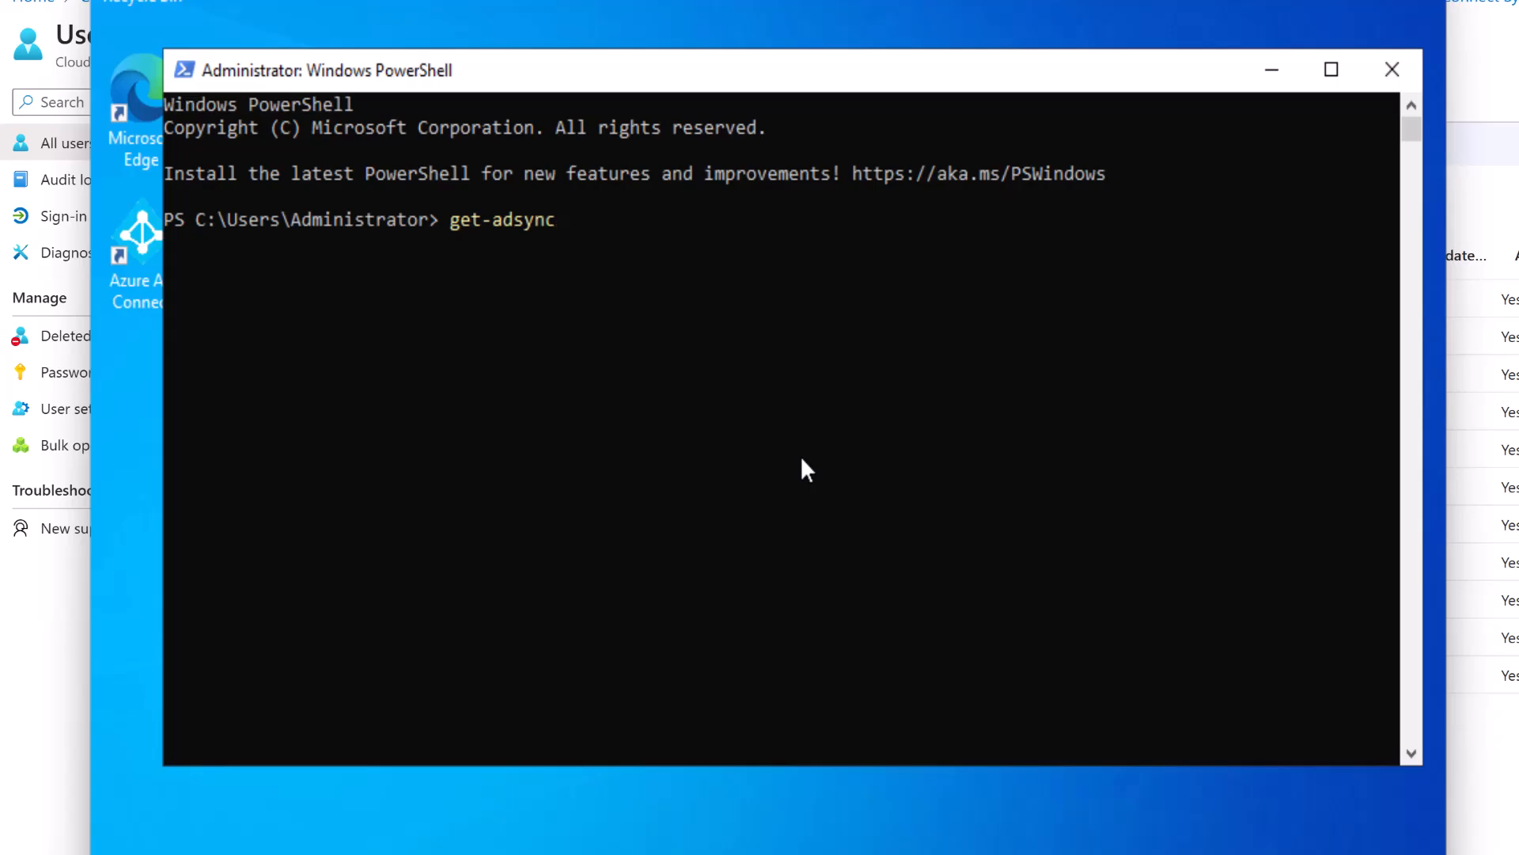
type("sc")
key("Tab")
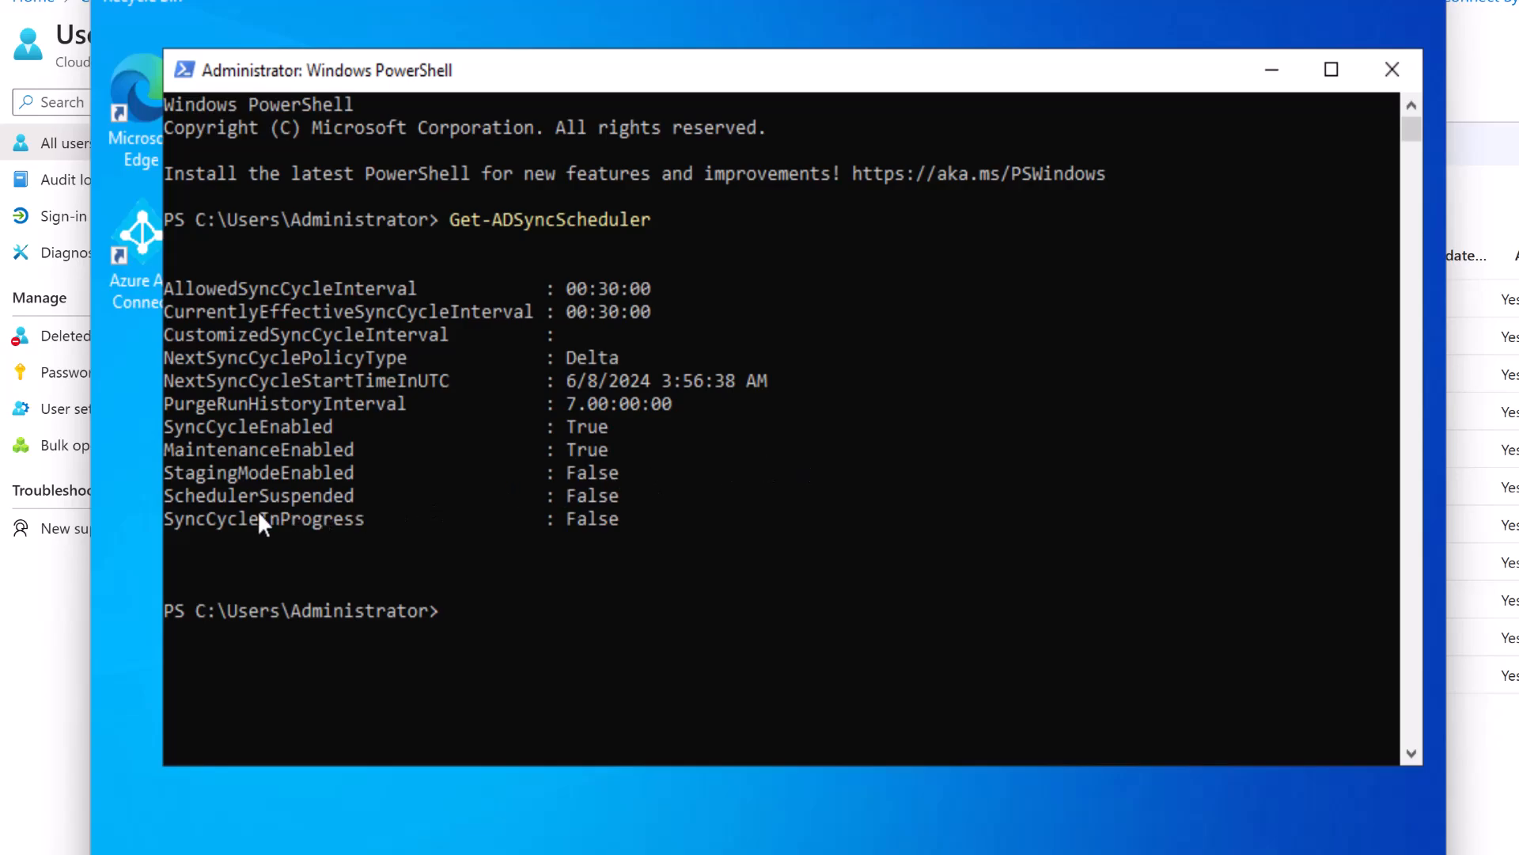
left_click_drag(178, 519, 363, 516)
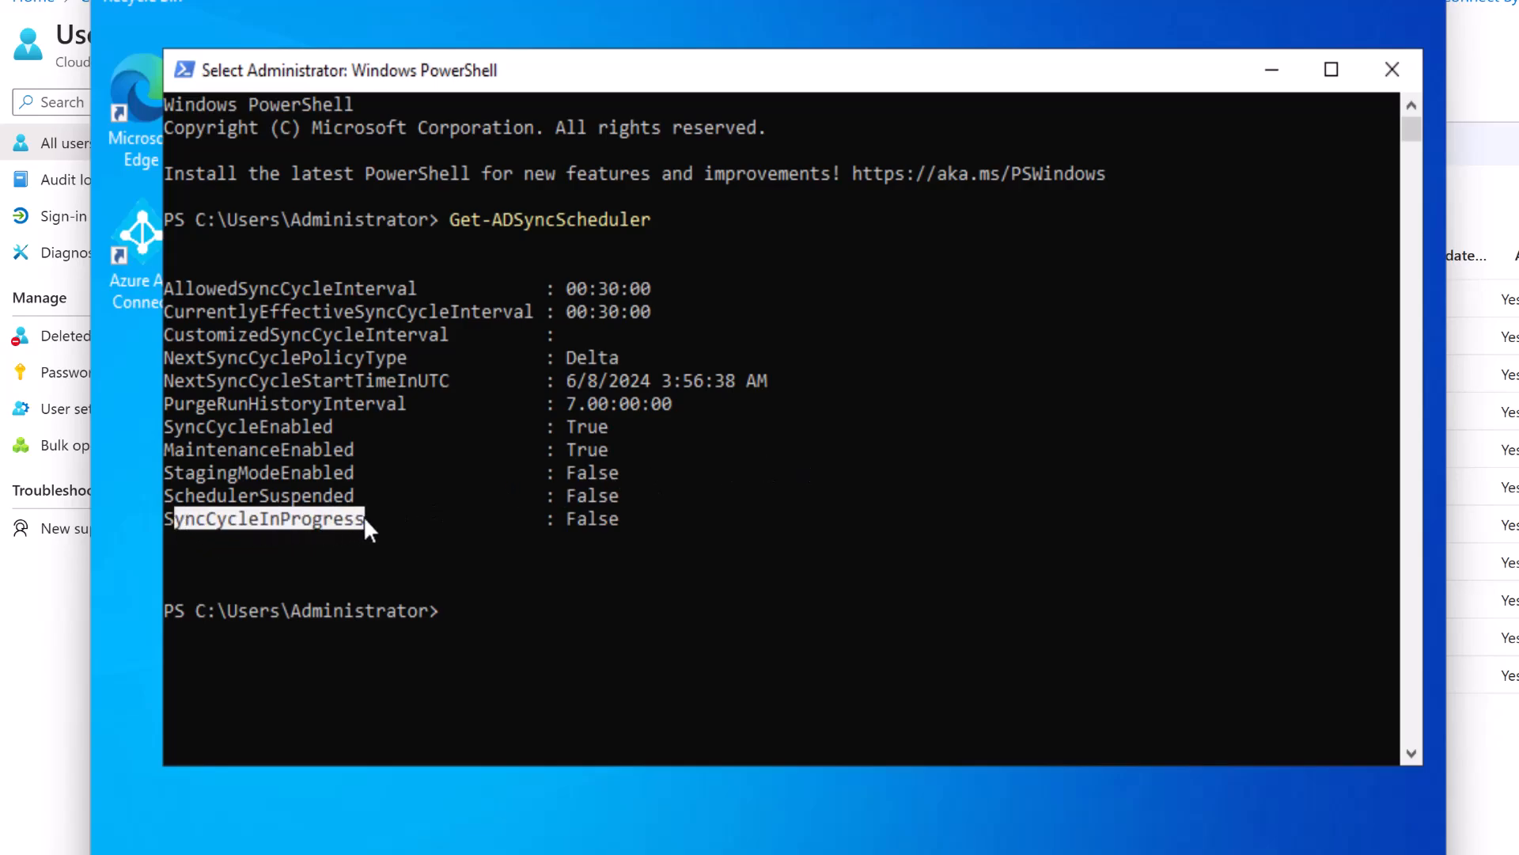
left_click_drag(563, 516, 601, 519)
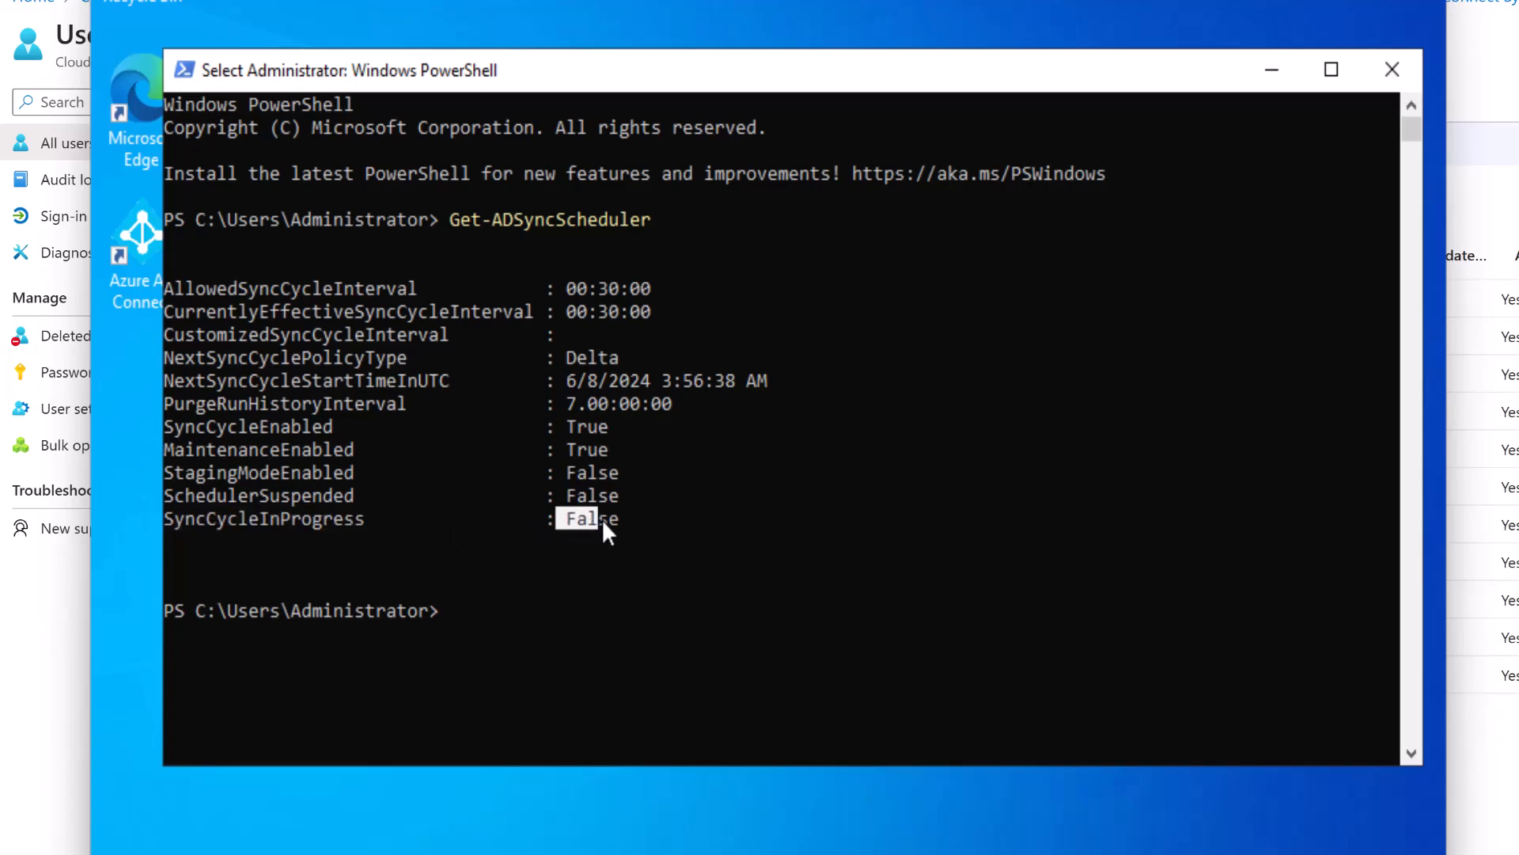
left_click_drag(168, 497, 625, 496)
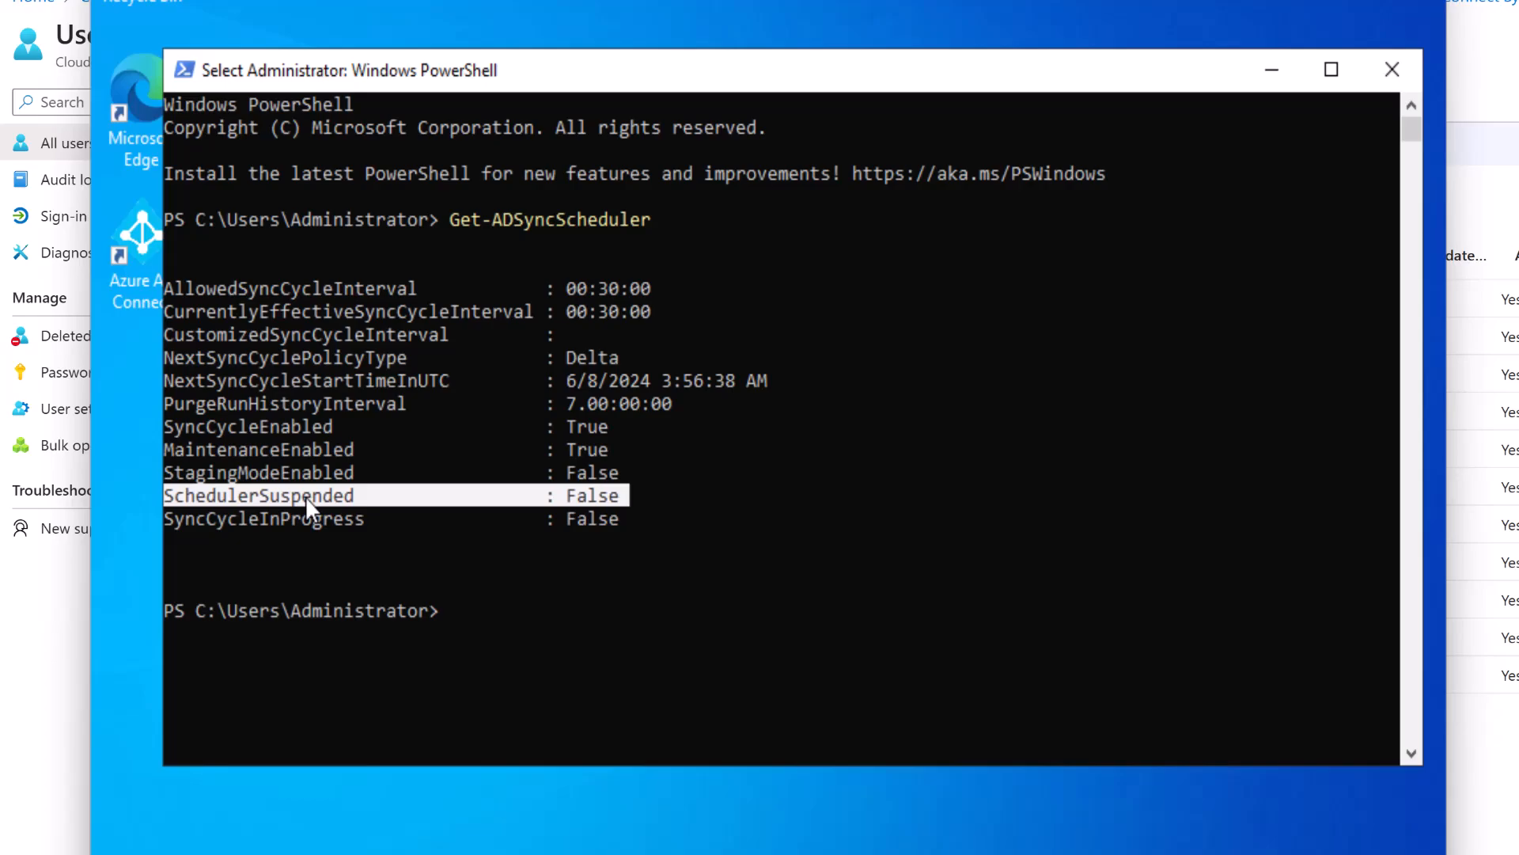
left_click_drag(175, 472, 352, 478)
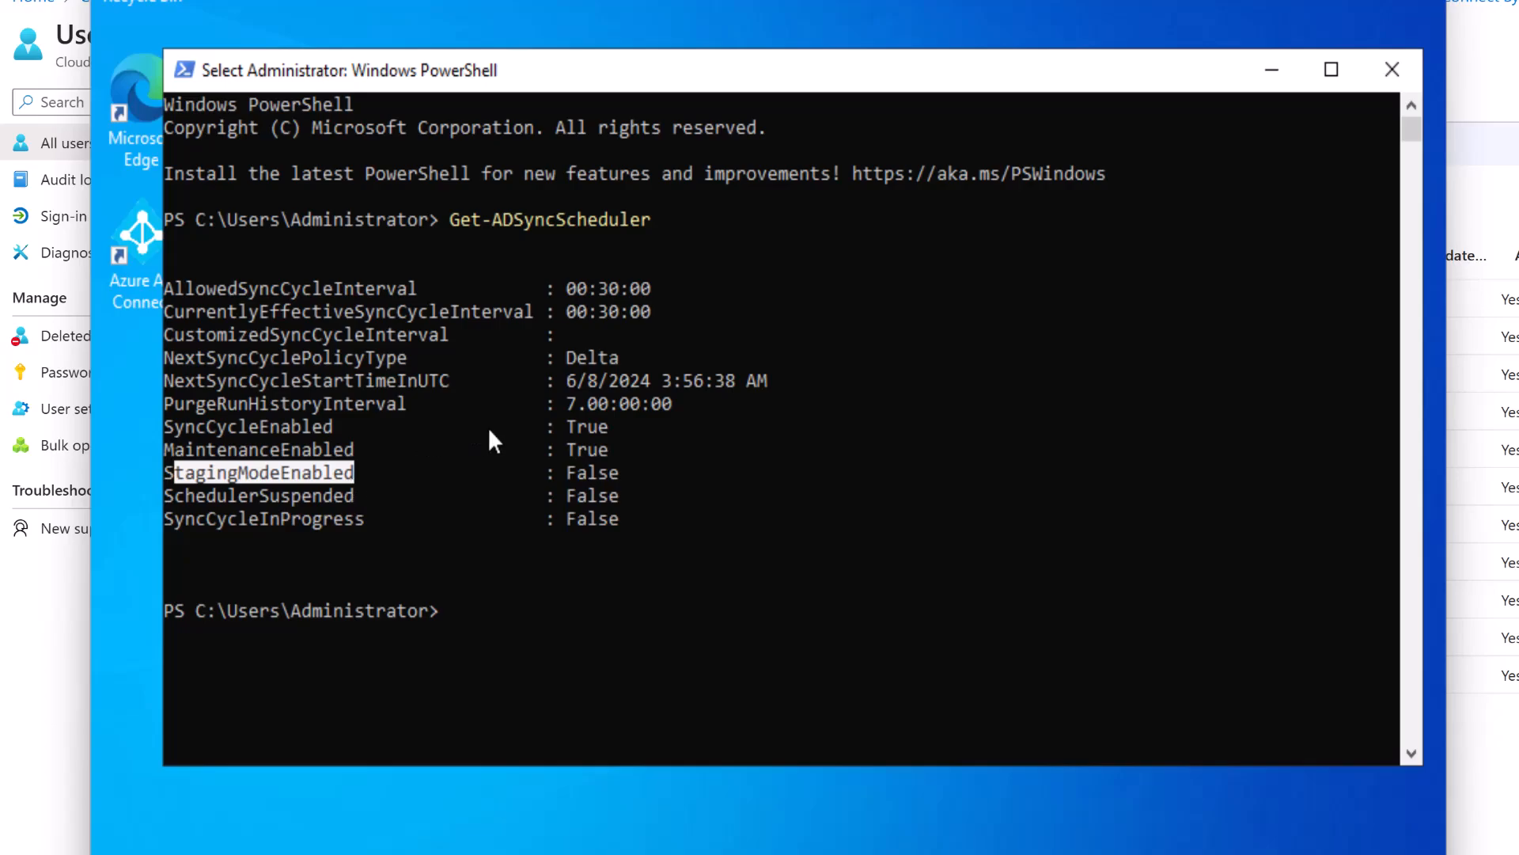
left_click_drag(565, 473, 619, 474)
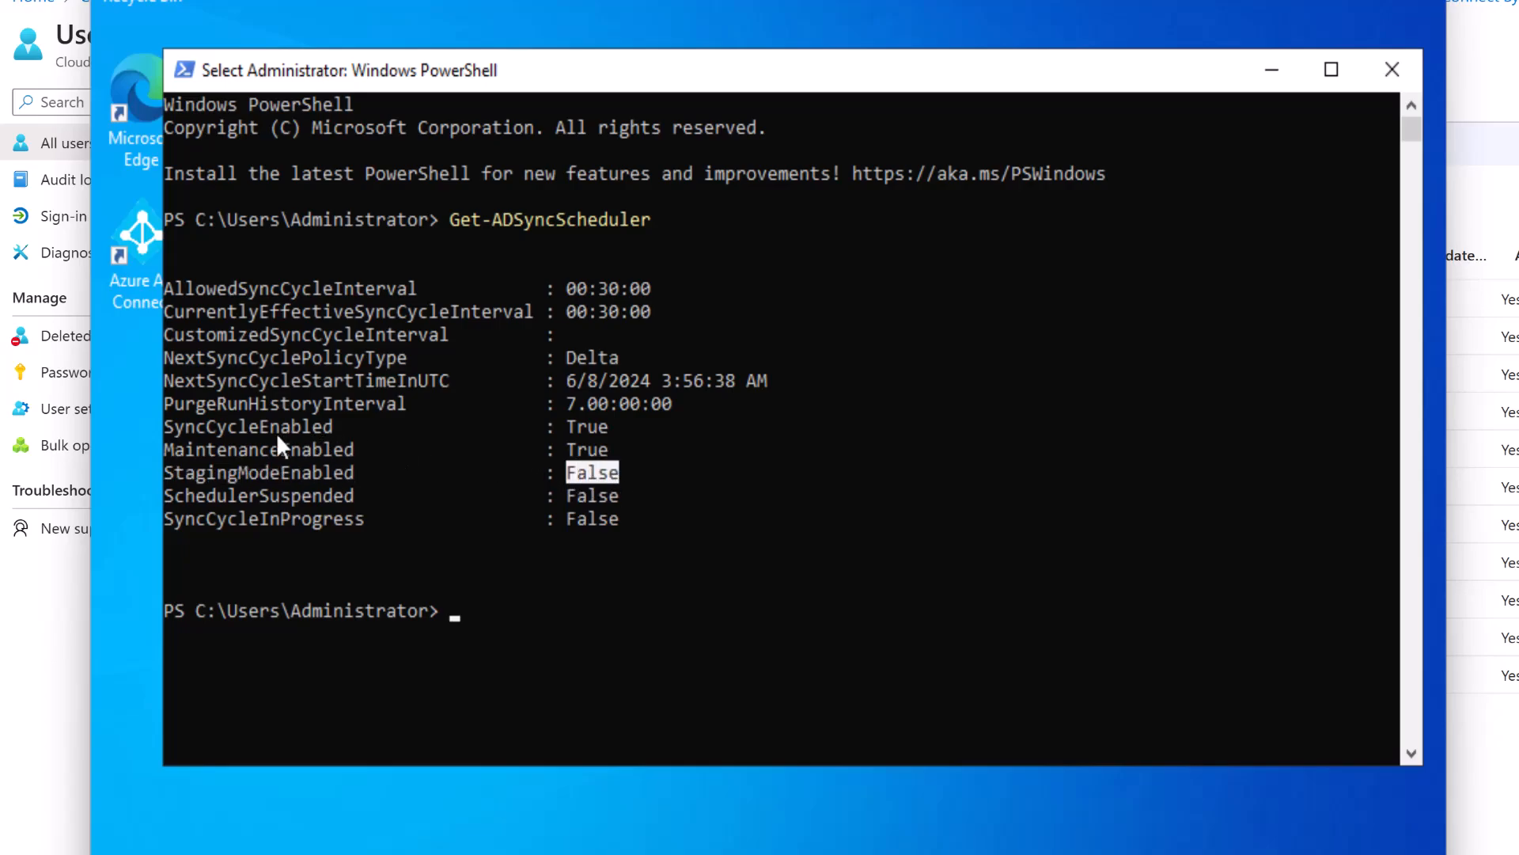
Highlight SyncCycleEnabled True, the next sync start time and allowed interval, then rerun Get-ADSyncScheduler.
left_click_drag(182, 427, 293, 431)
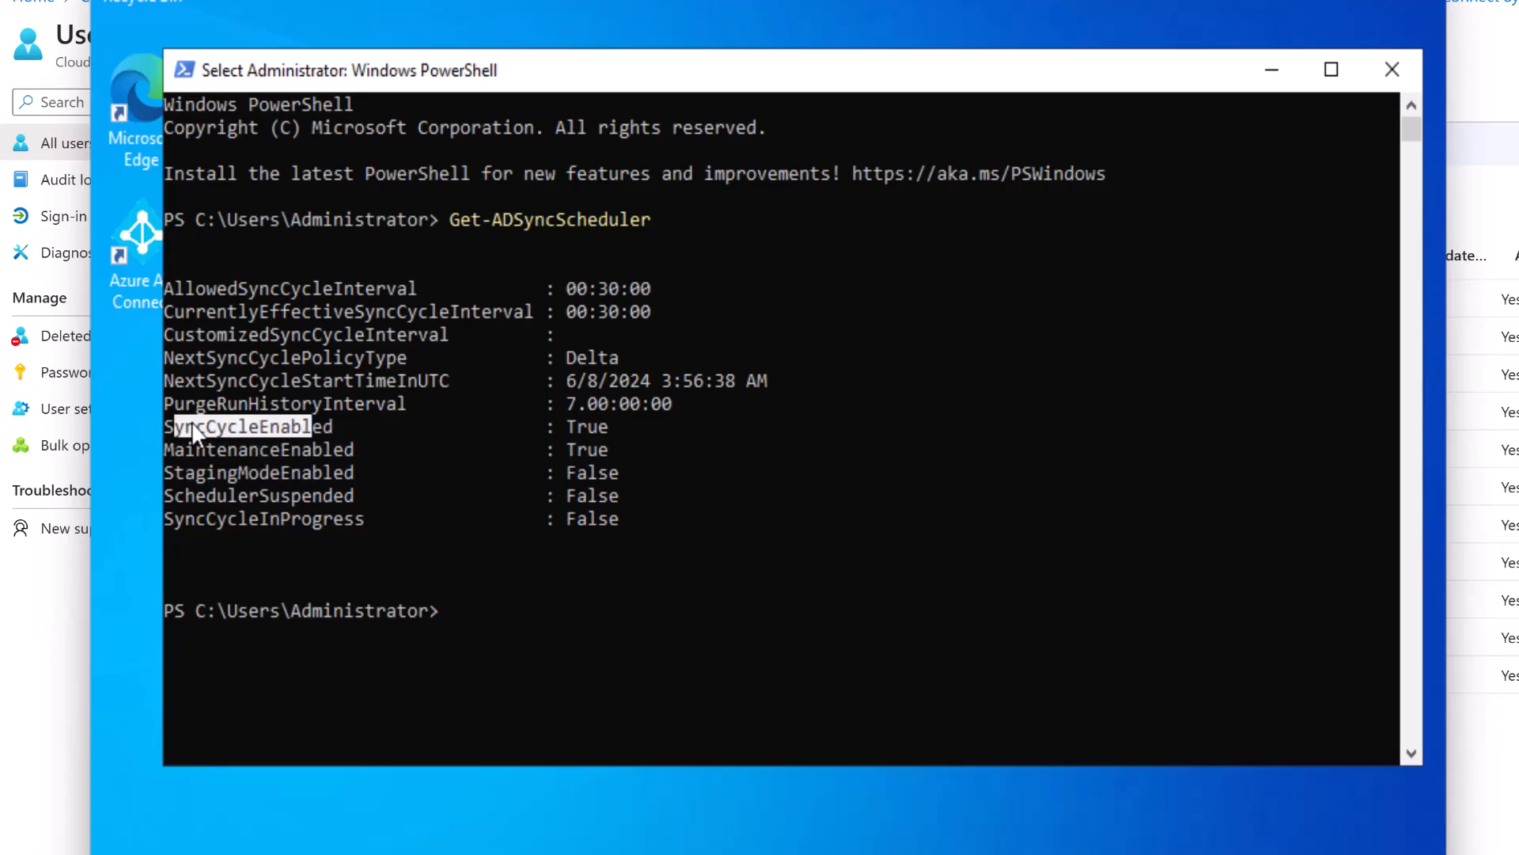
left_click(582, 427)
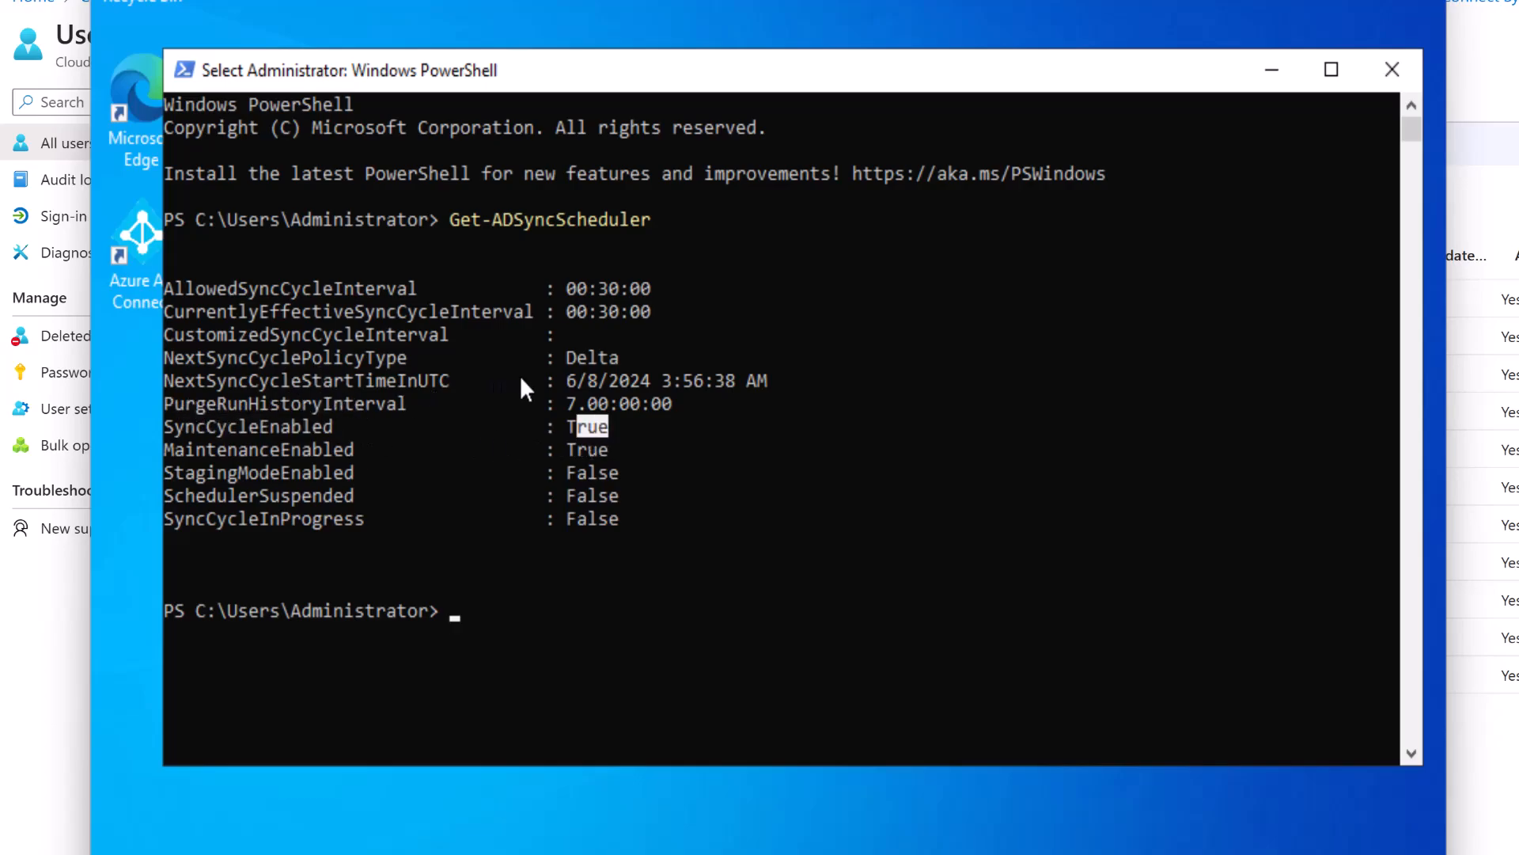
left_click_drag(168, 379, 447, 383)
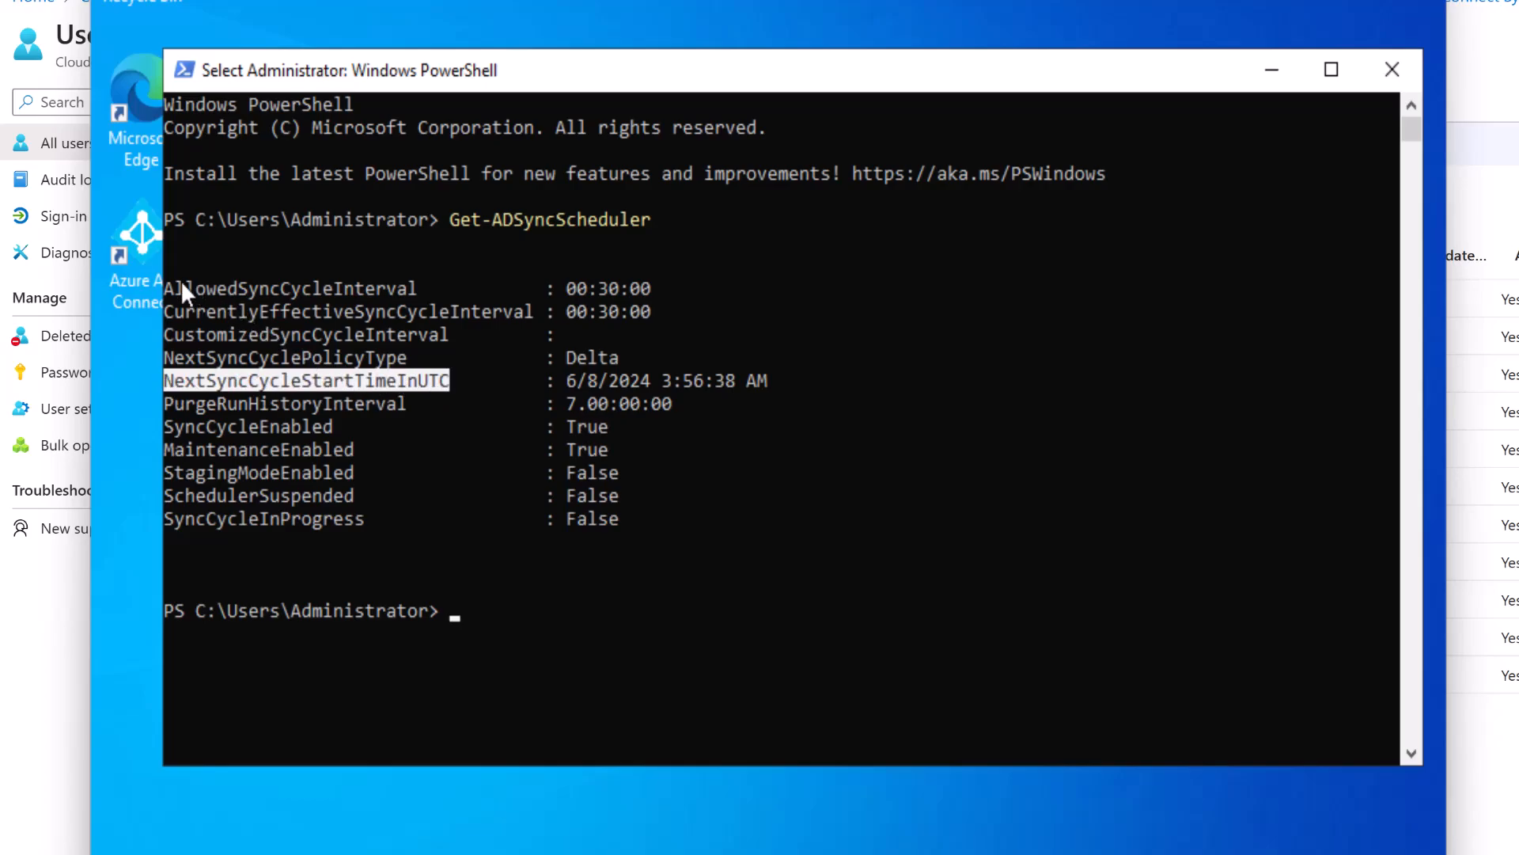
left_click_drag(174, 286, 278, 292)
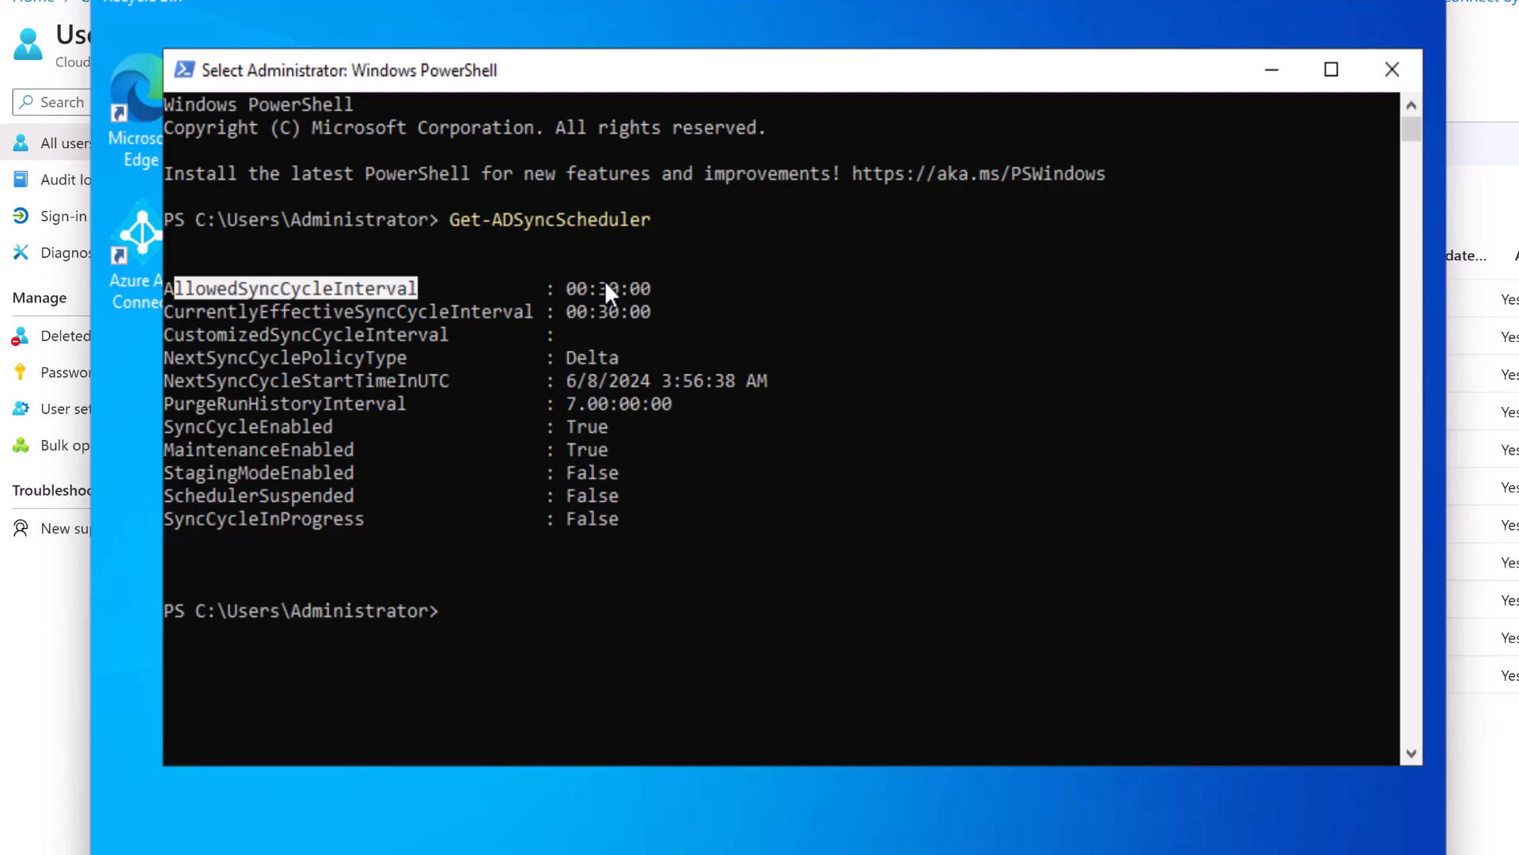
key("Up")
key("Return")
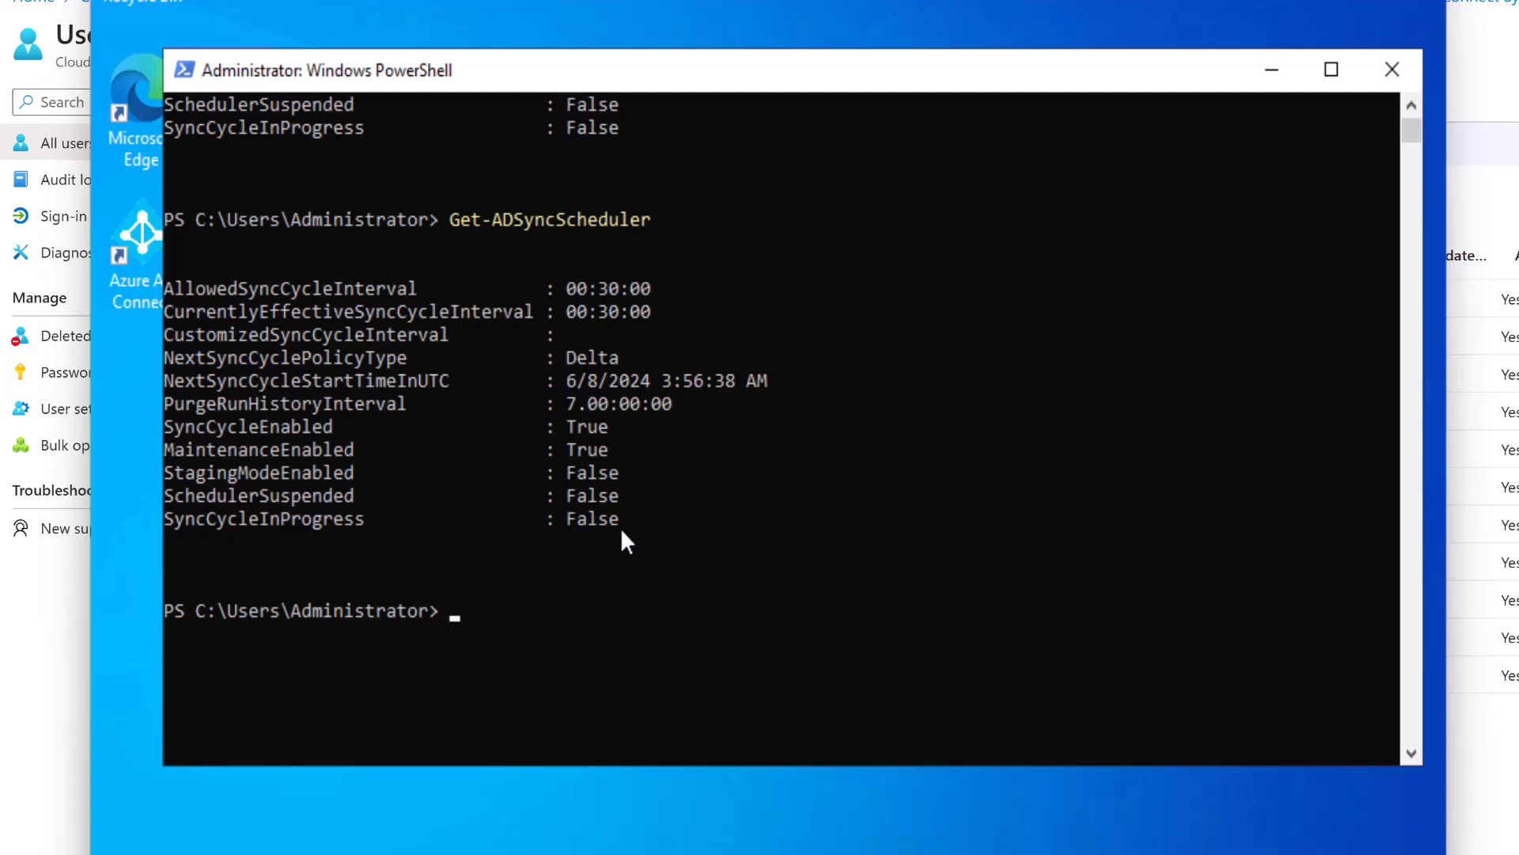
Run Start-ADSyncSyncCycle -PolicyType initial, returning Result Success.
type("start-adsyncsy")
key("Tab")
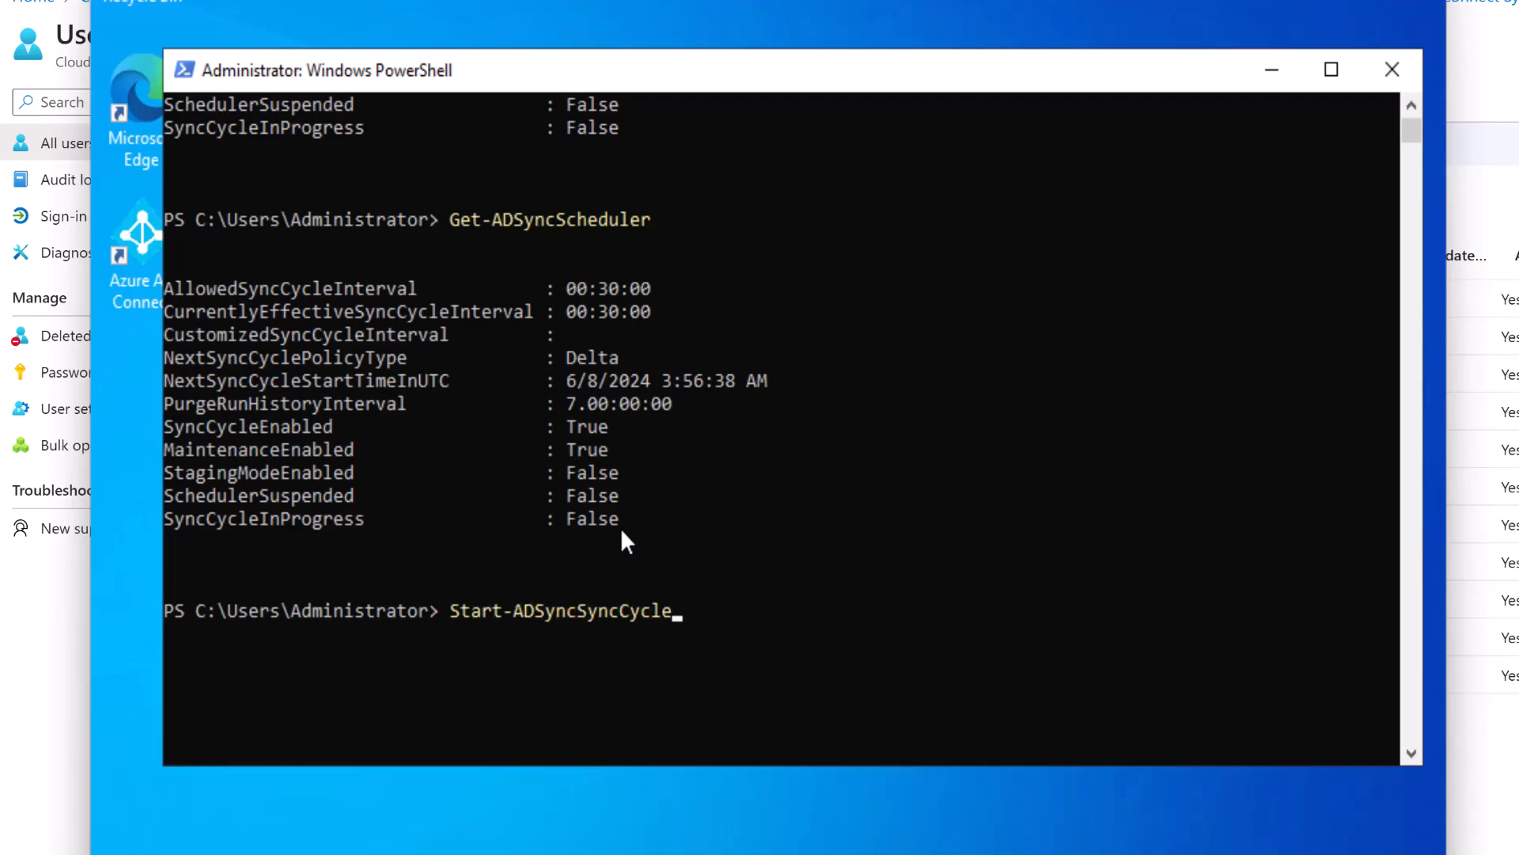
type("-p")
key("Tab")
type("initial")
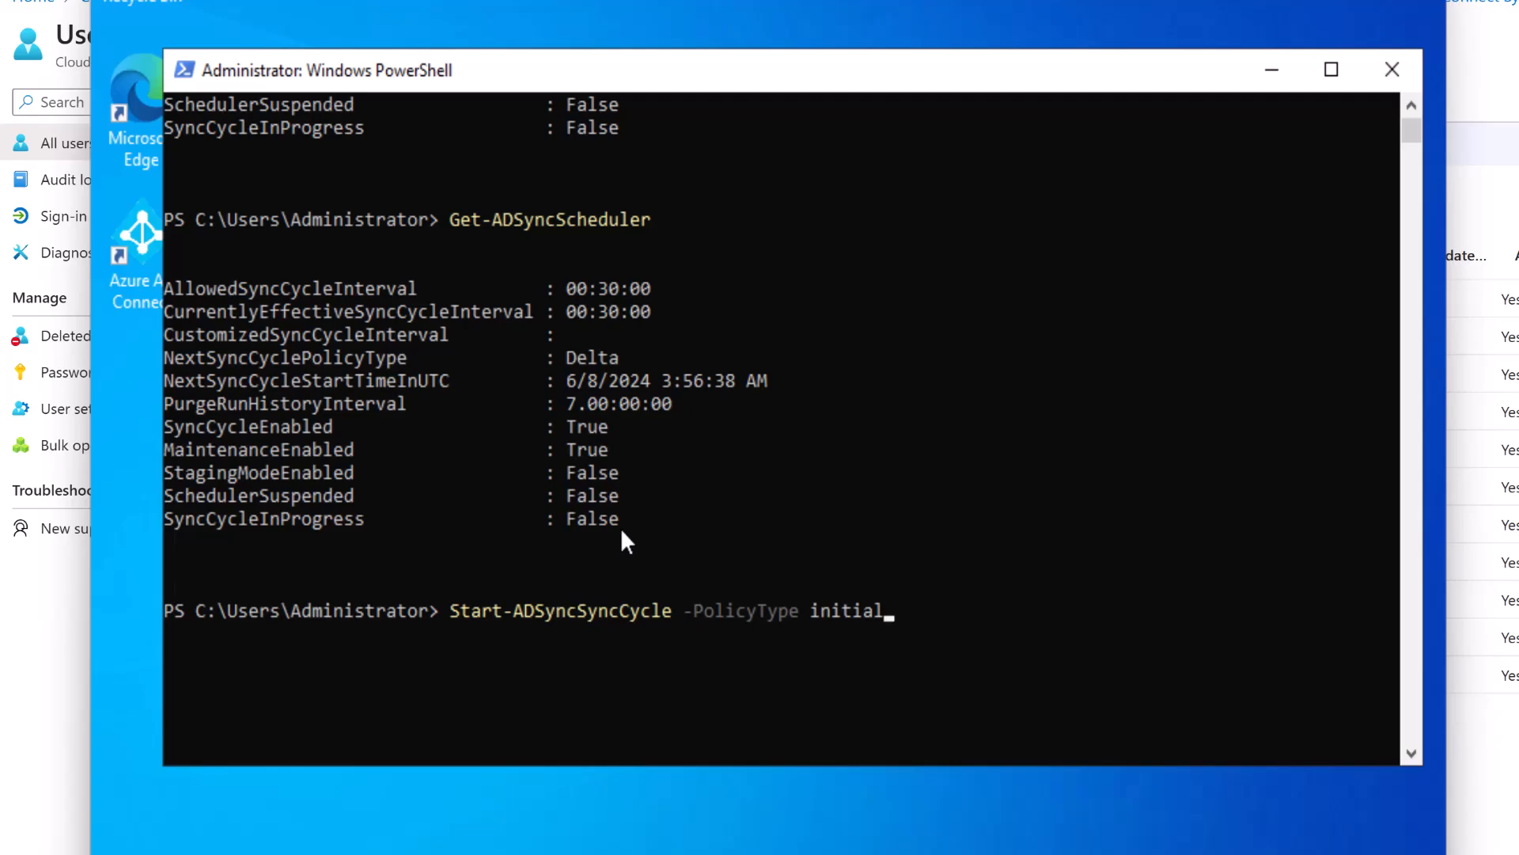
key("BackSpace")
key("BackSpace")
key("BackSpace")
key("BackSpace")
key("BackSpace")
key("BackSpace")
key("BackSpace")
type("delta")
key("BackSpace")
key("BackSpace")
key("BackSpace")
key("BackSpace")
key("BackSpace")
type("initial")
key("Return")
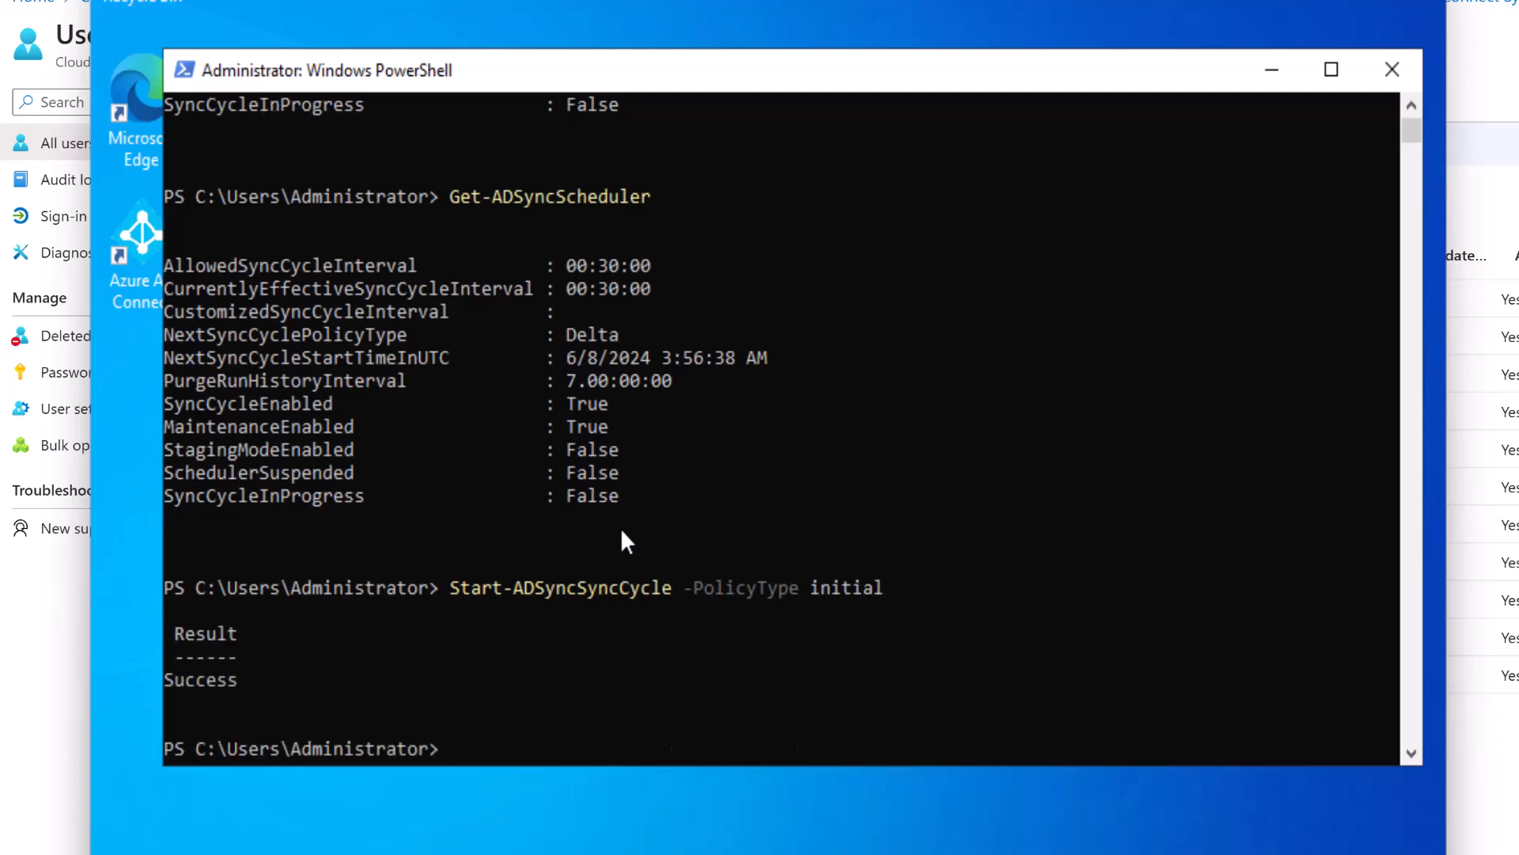
Rerun Get-ADSyncScheduler and highlight SyncCycleInProgress True and the updated next sync start time.
key("Up")
key("Up")
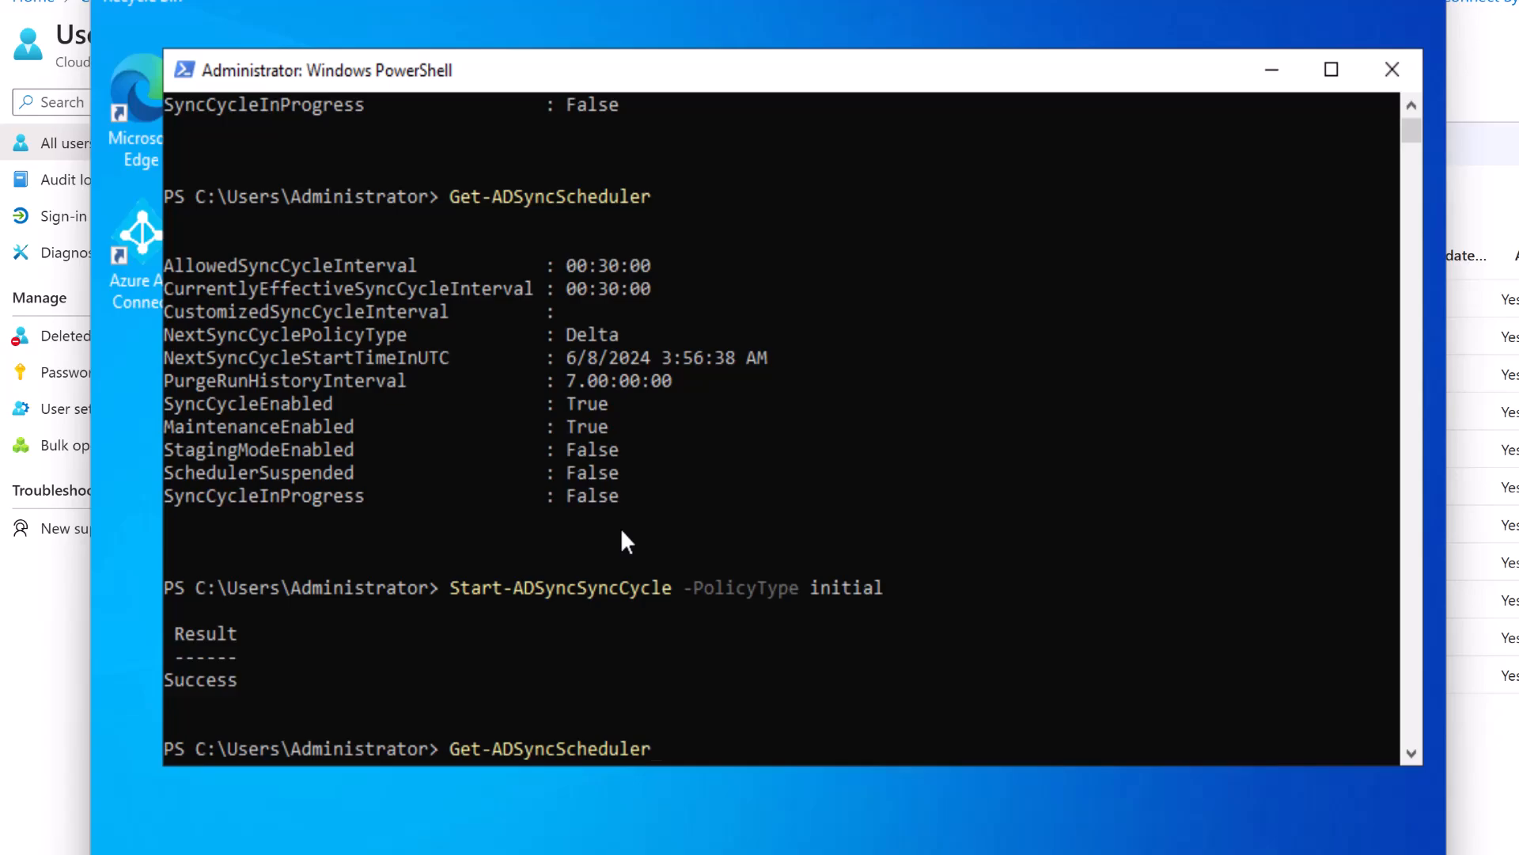
key("Return")
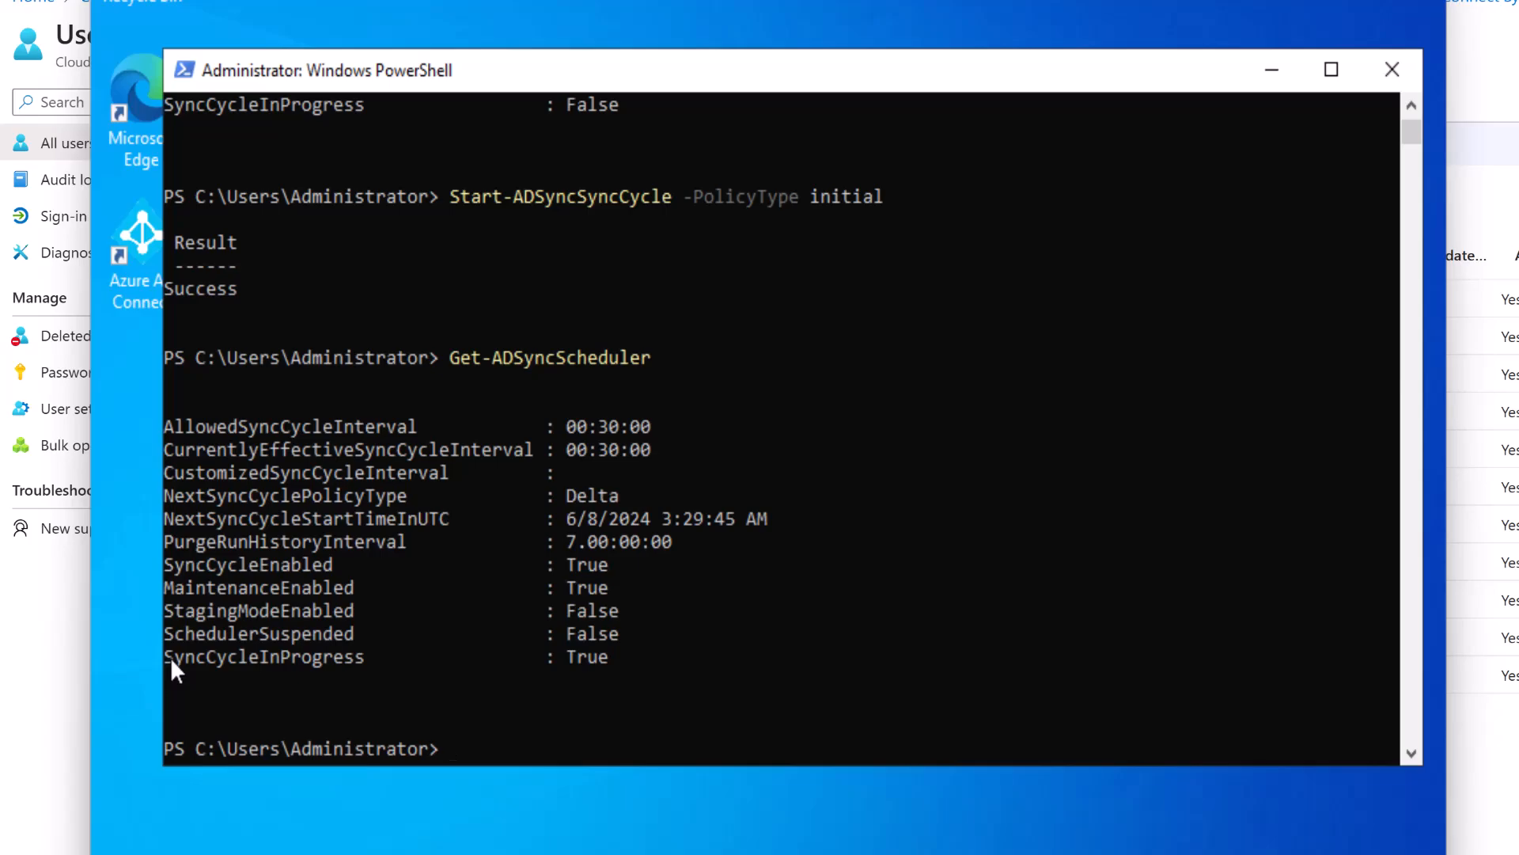
left_click_drag(172, 674, 328, 674)
left_click_drag(558, 657, 607, 660)
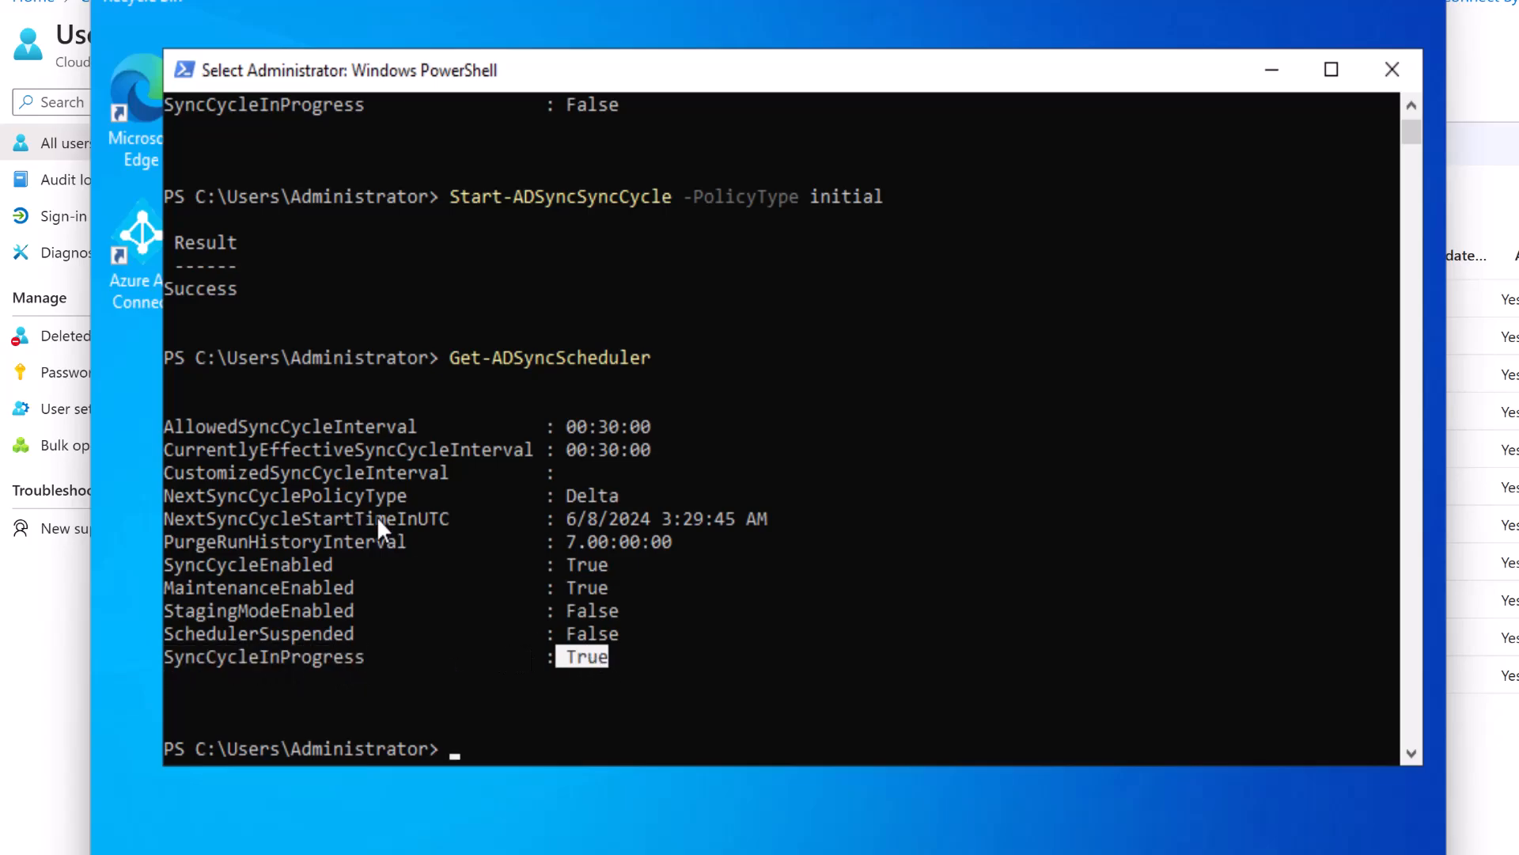
left_click(576, 517)
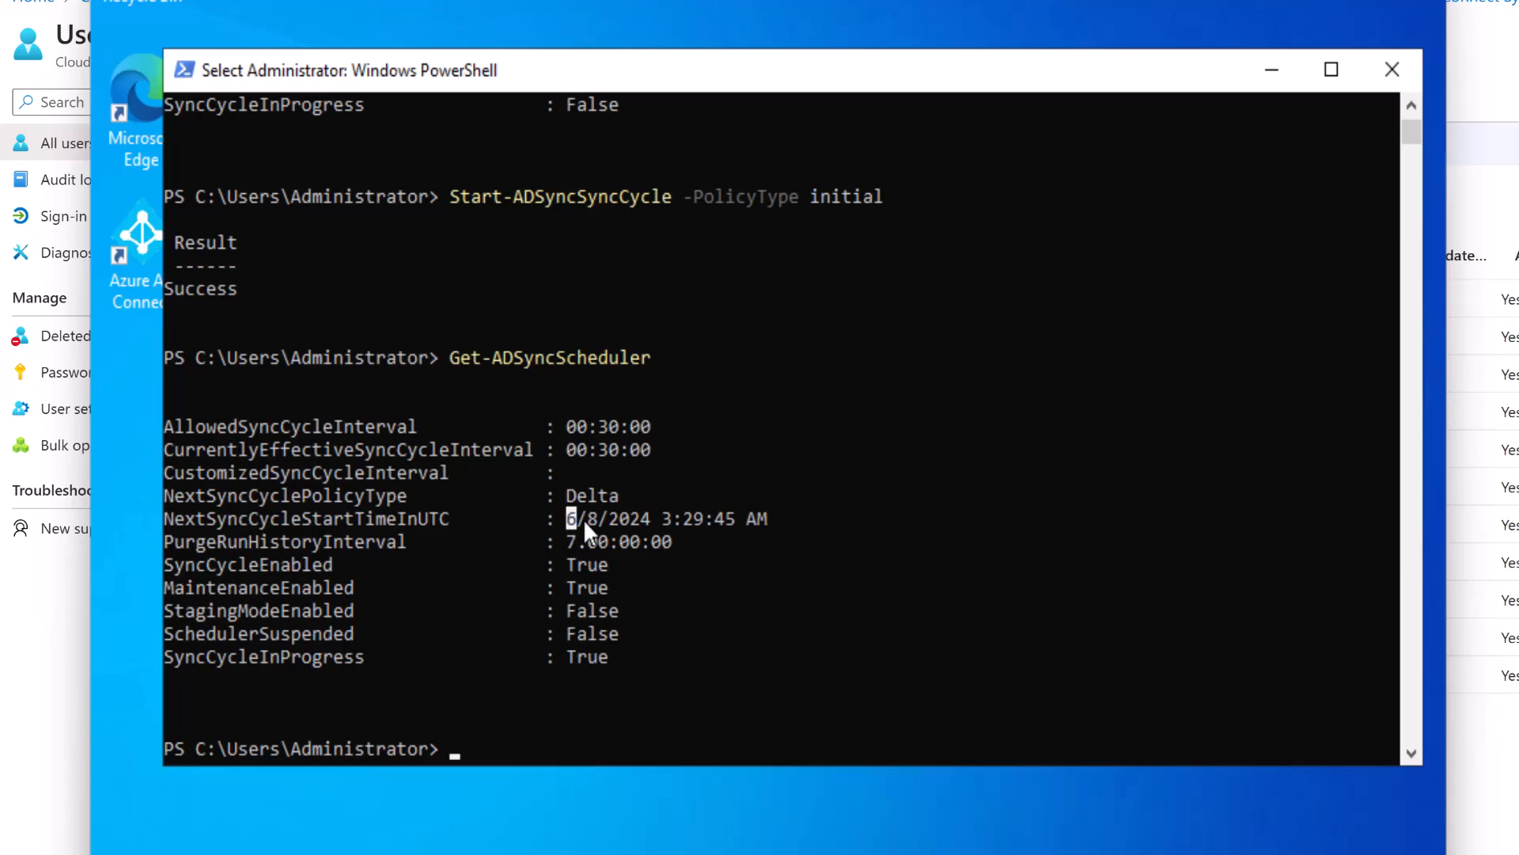
left_click_drag(684, 521, 762, 522)
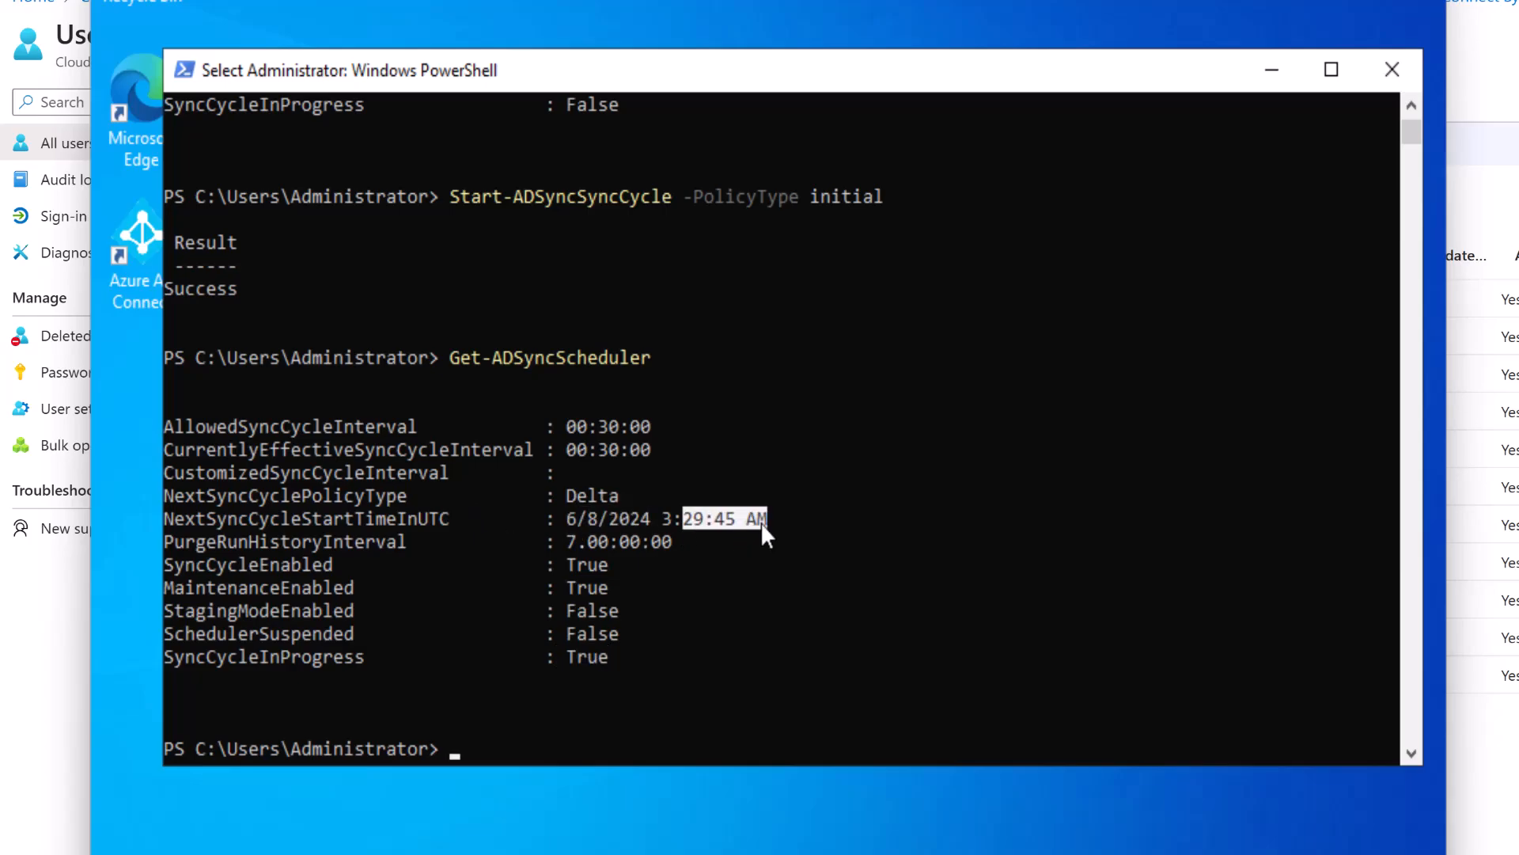
left_click(728, 587)
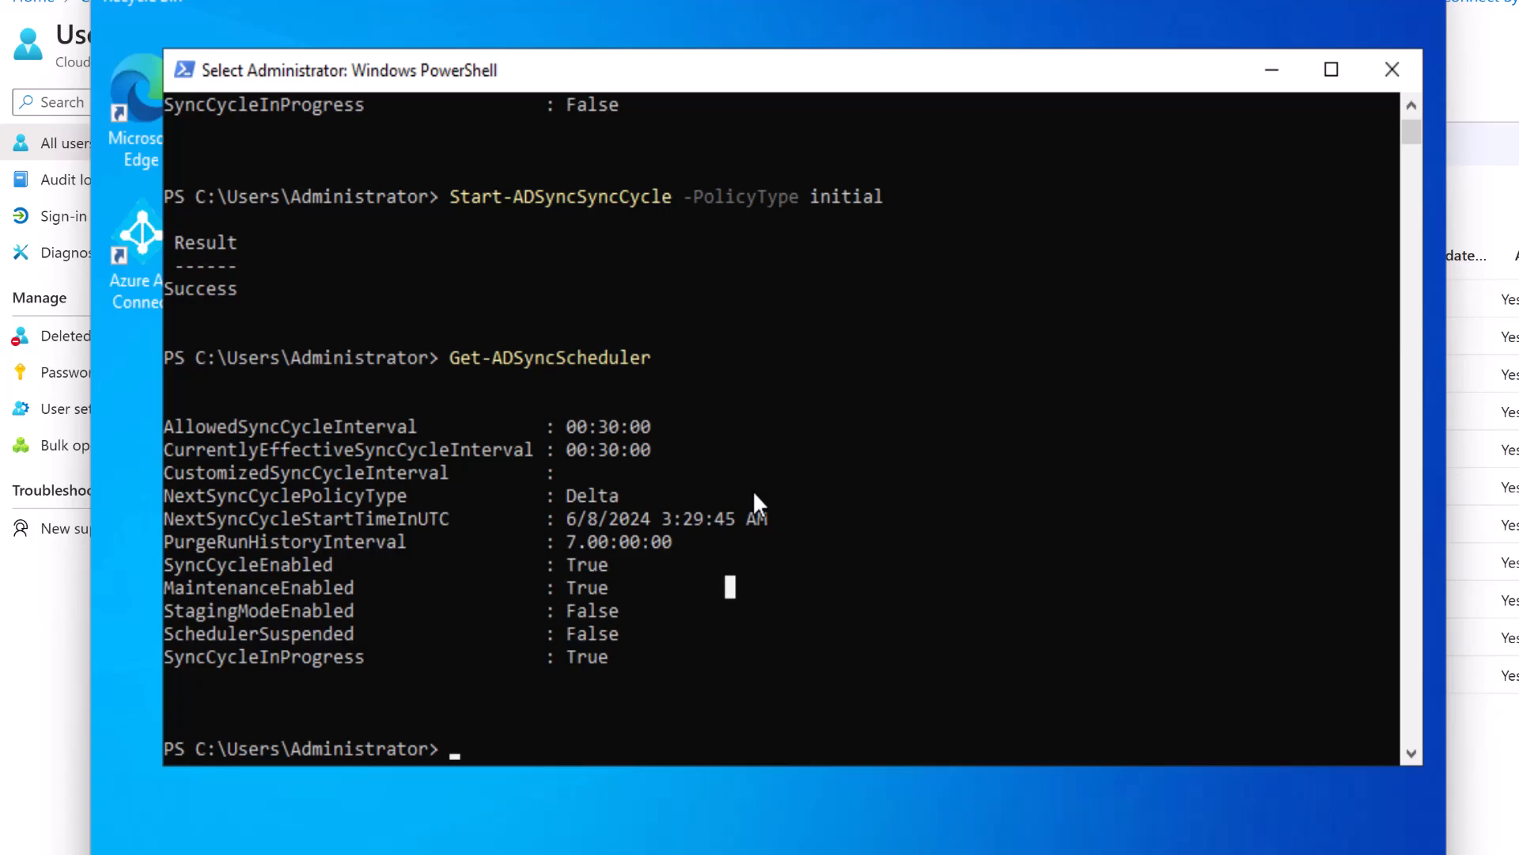
scroll(756, 501, "down", 2)
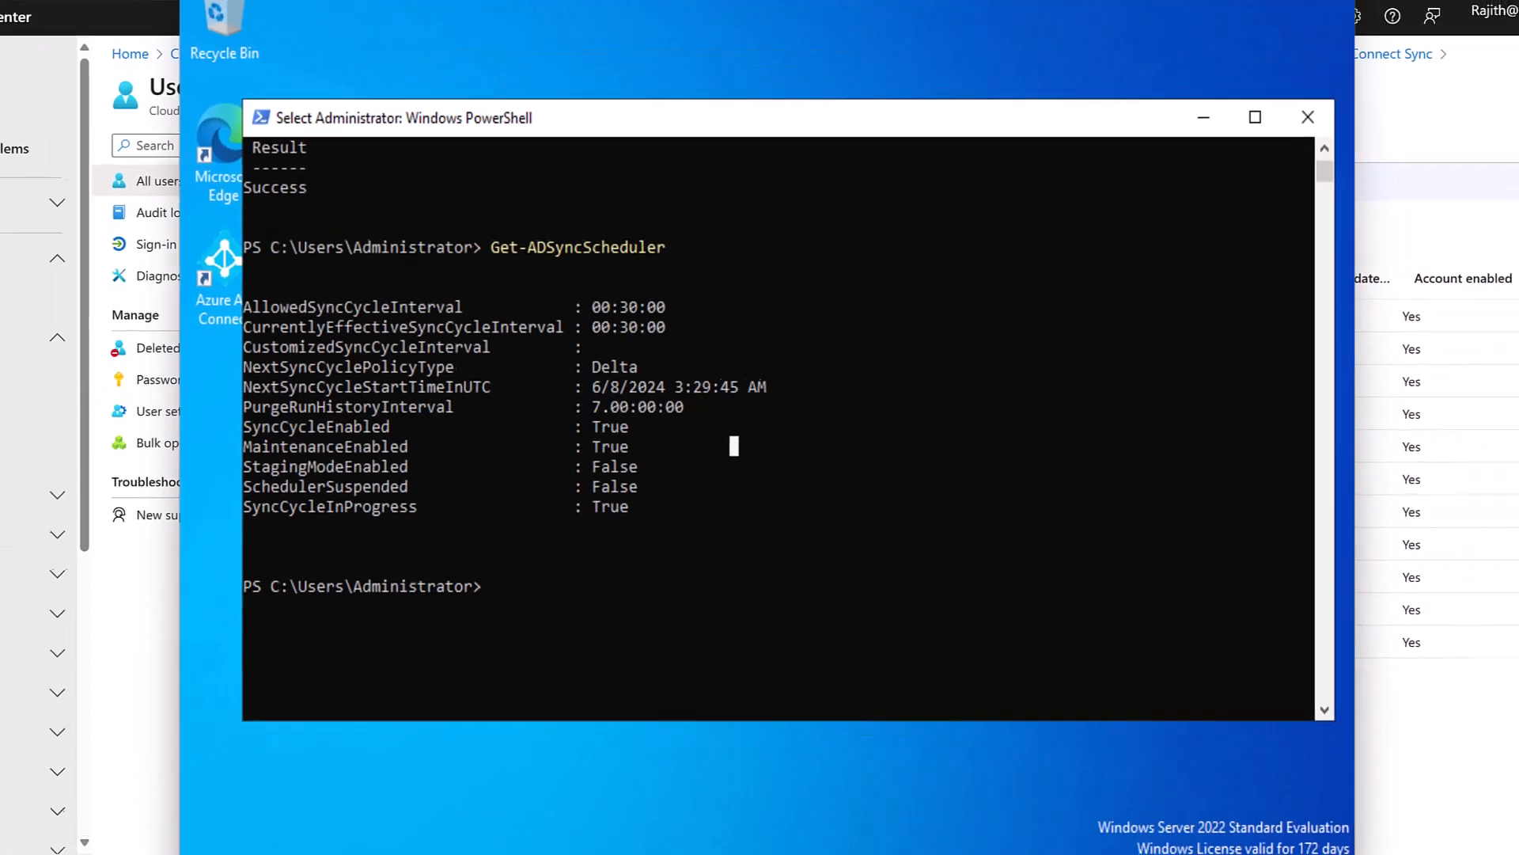
Expand Windows Administrative Tools in the Start menu's app list.
left_click(282, 839)
scroll(494, 581, "down", 1)
left_click(552, 585)
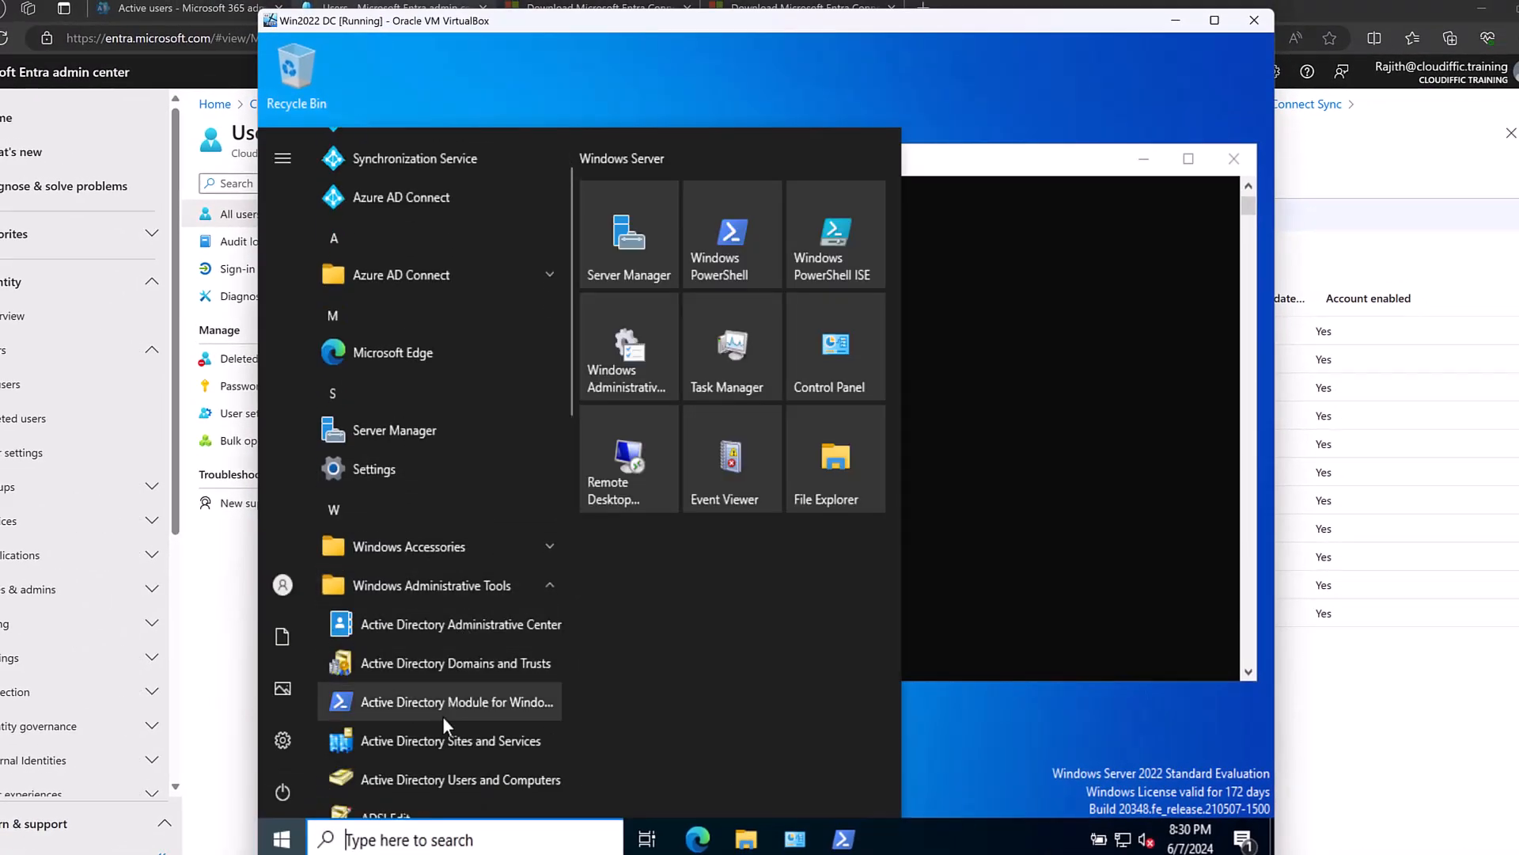
Launch Active Directory Users and Computers and review users in the Contractors and Permanent OUs.
left_click(435, 771)
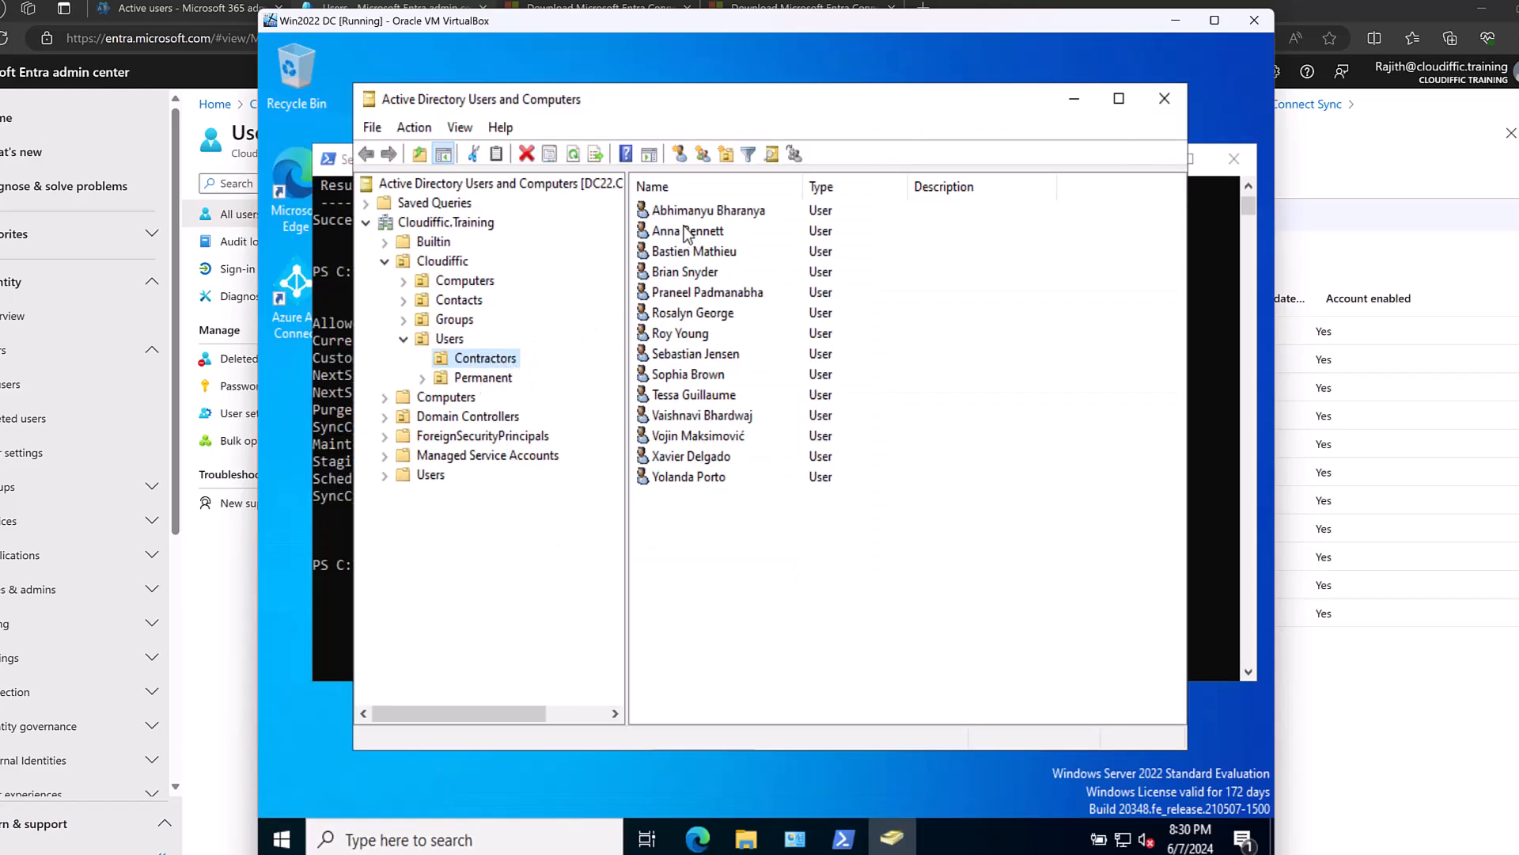
left_click(483, 378)
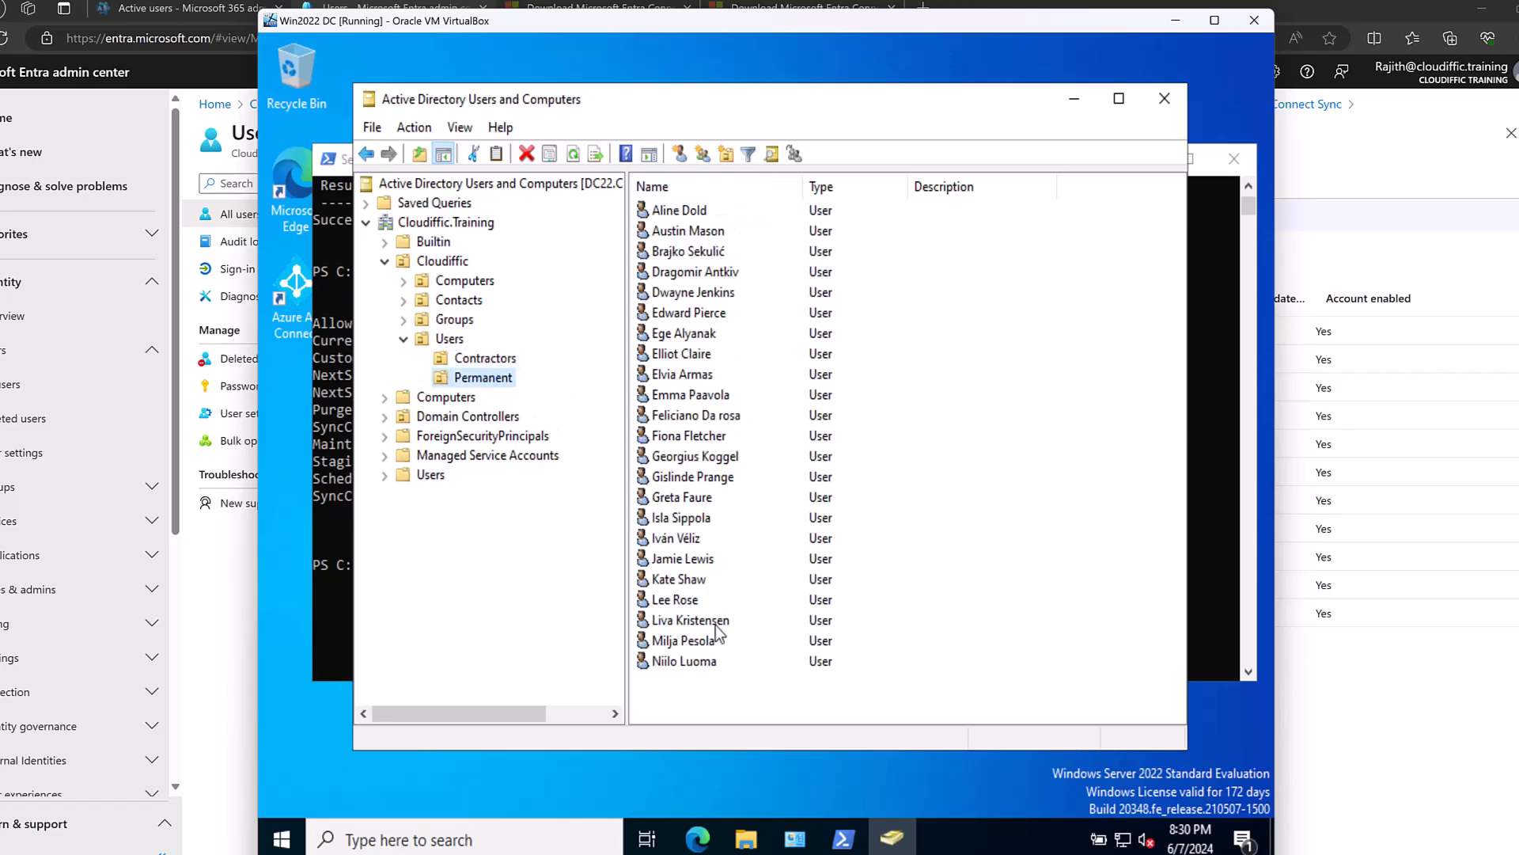
left_click(448, 340)
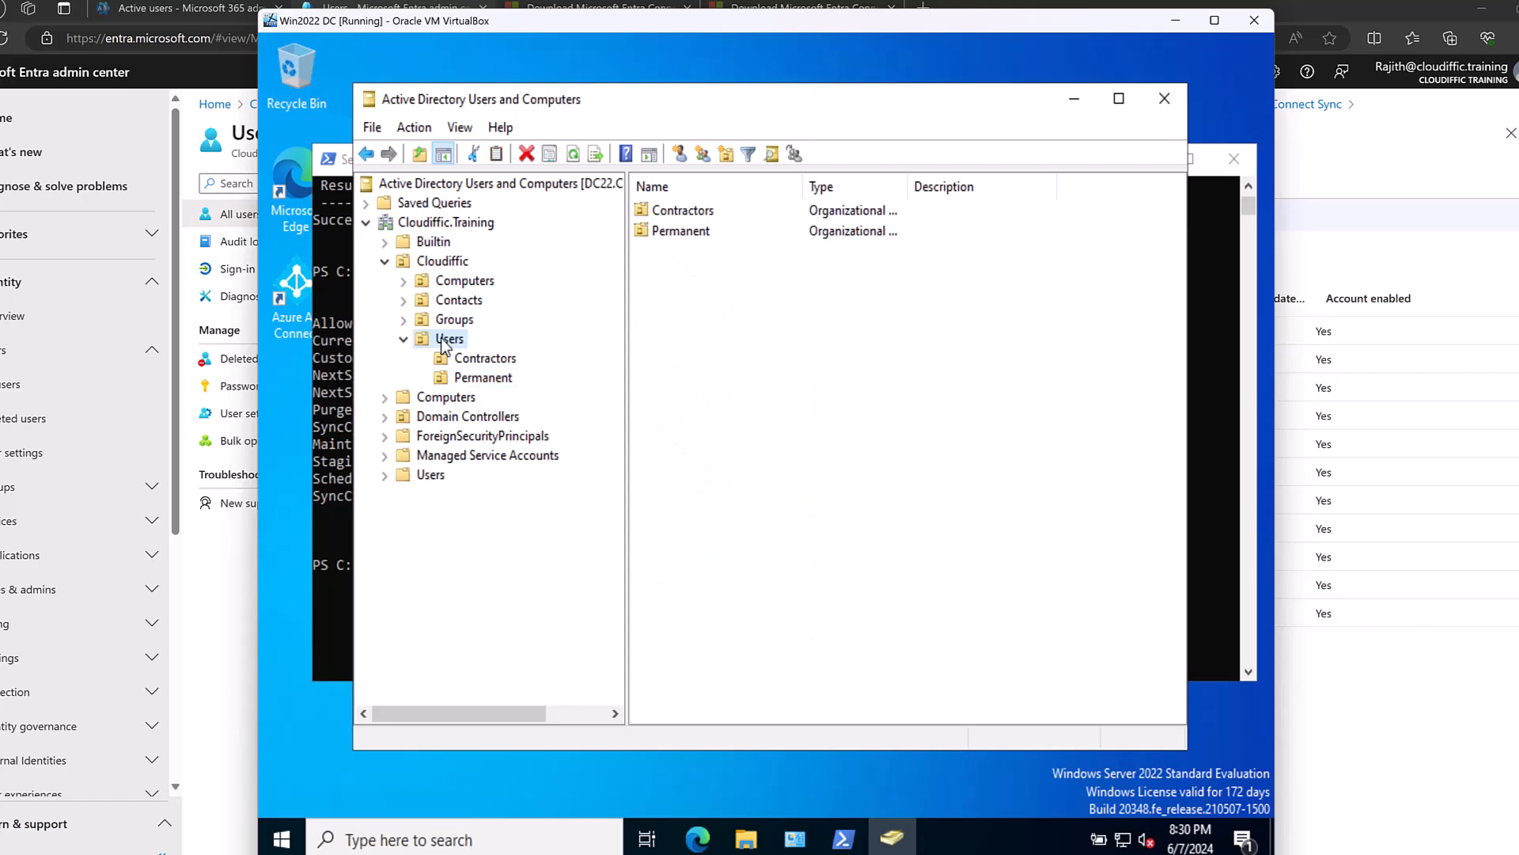
left_click(477, 362)
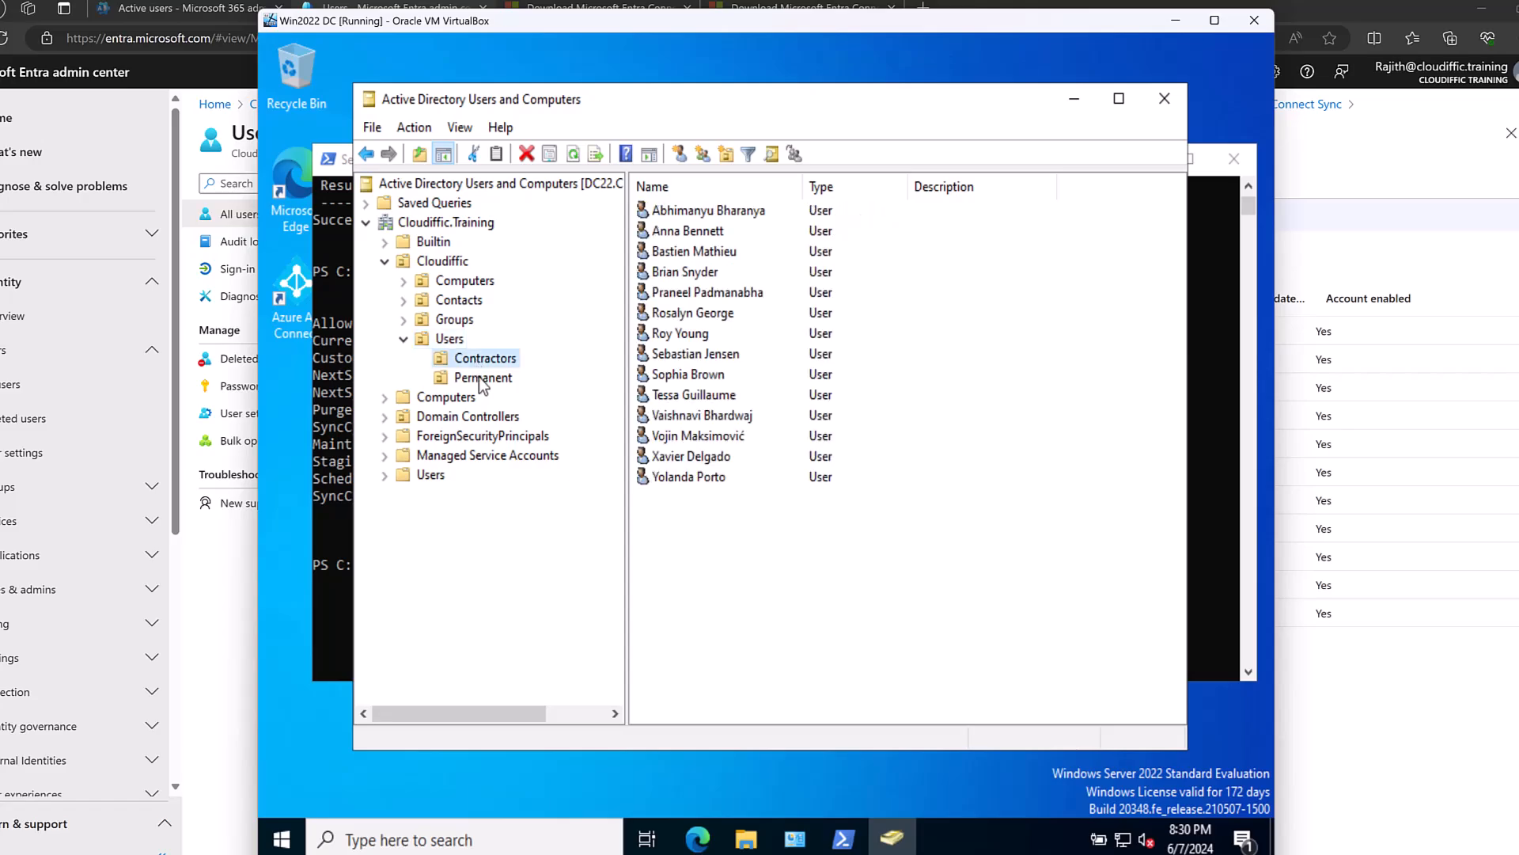
left_click(451, 339)
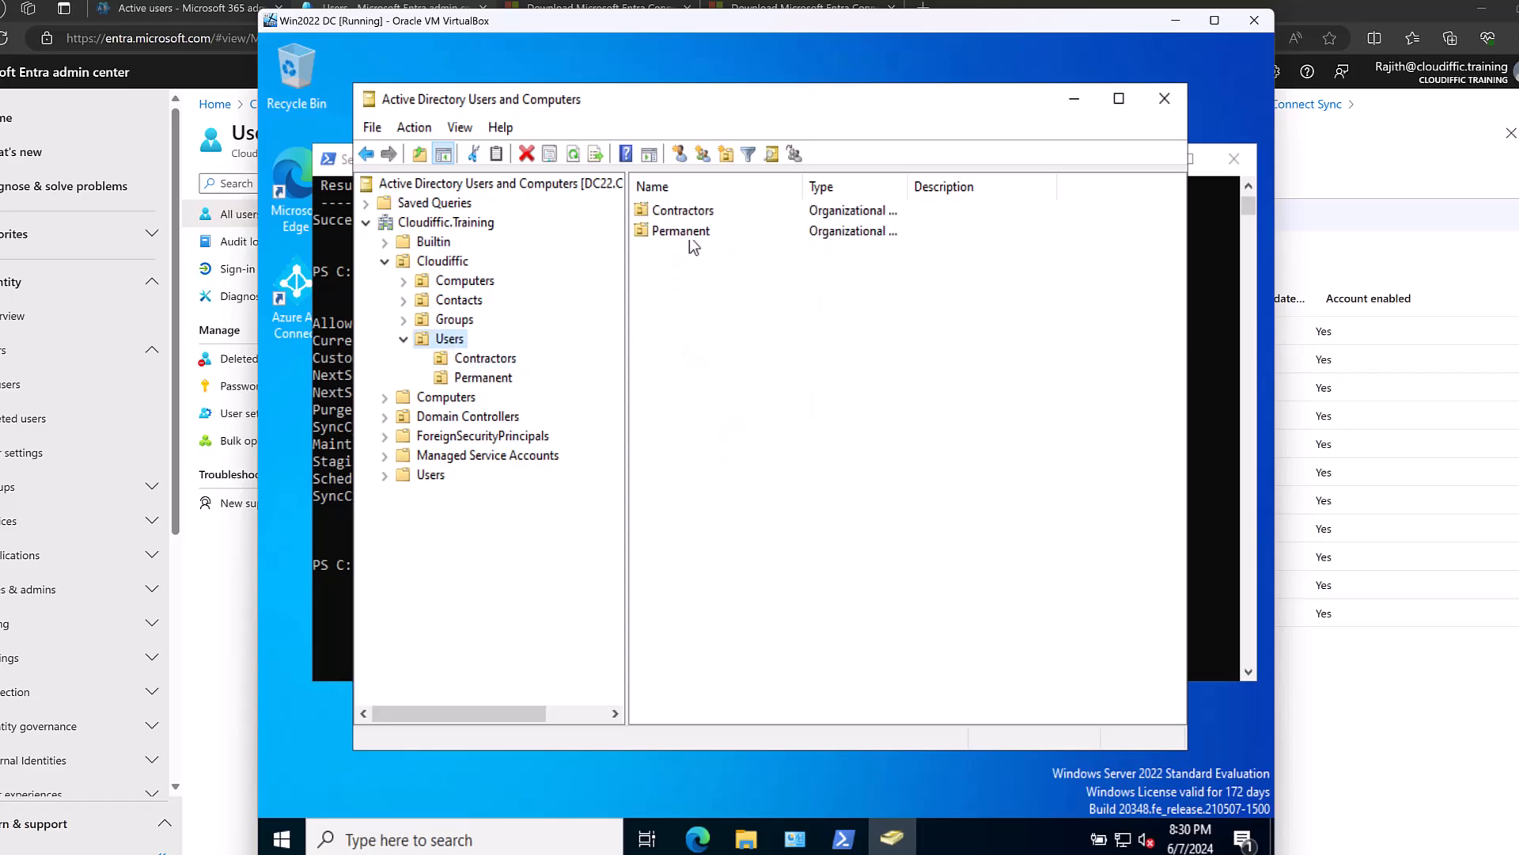
left_click(511, 360)
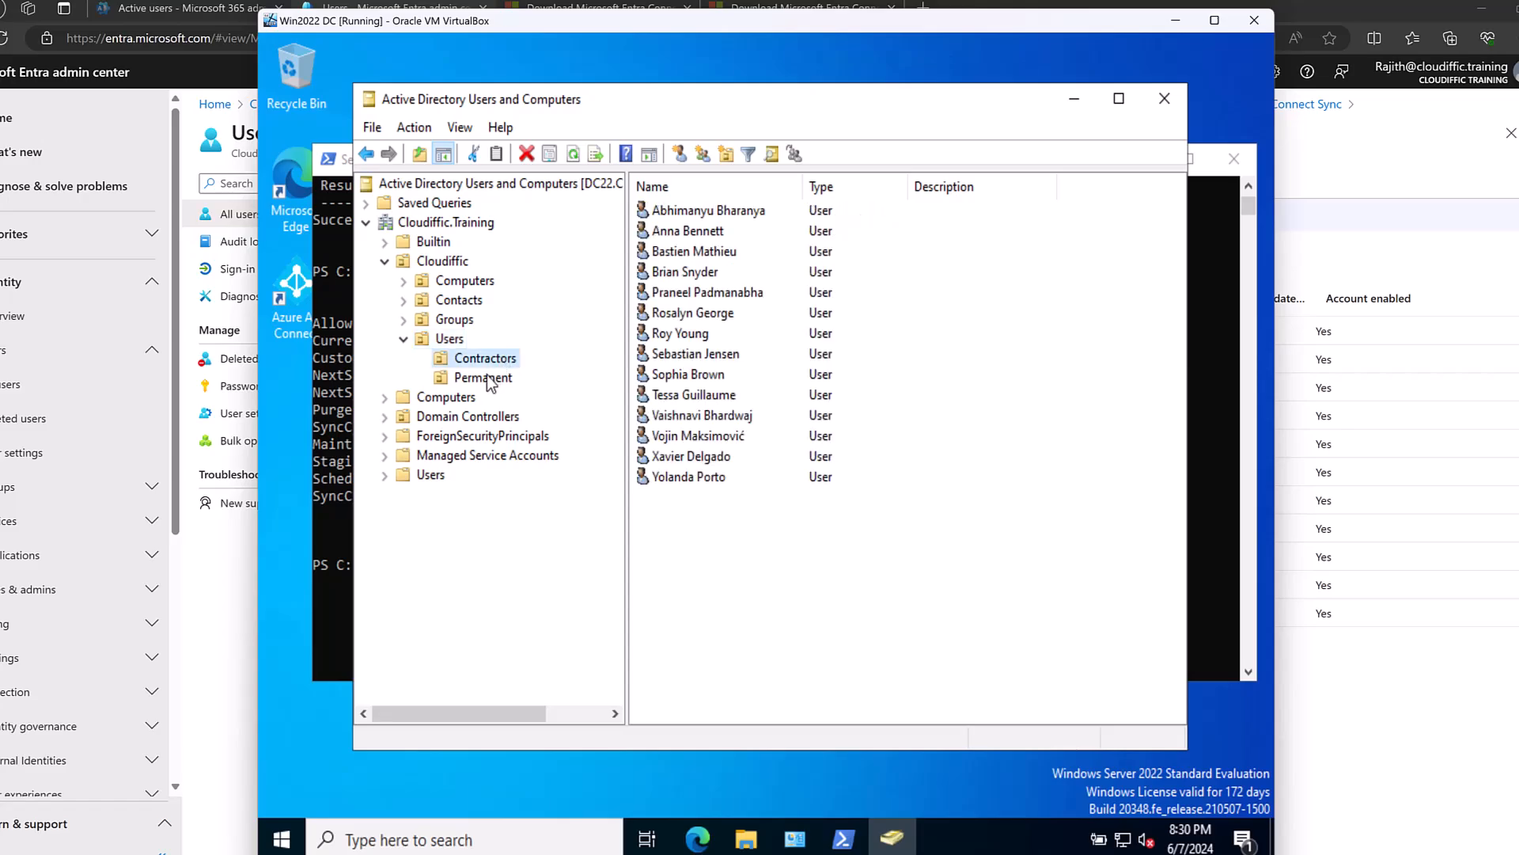
left_click(487, 381)
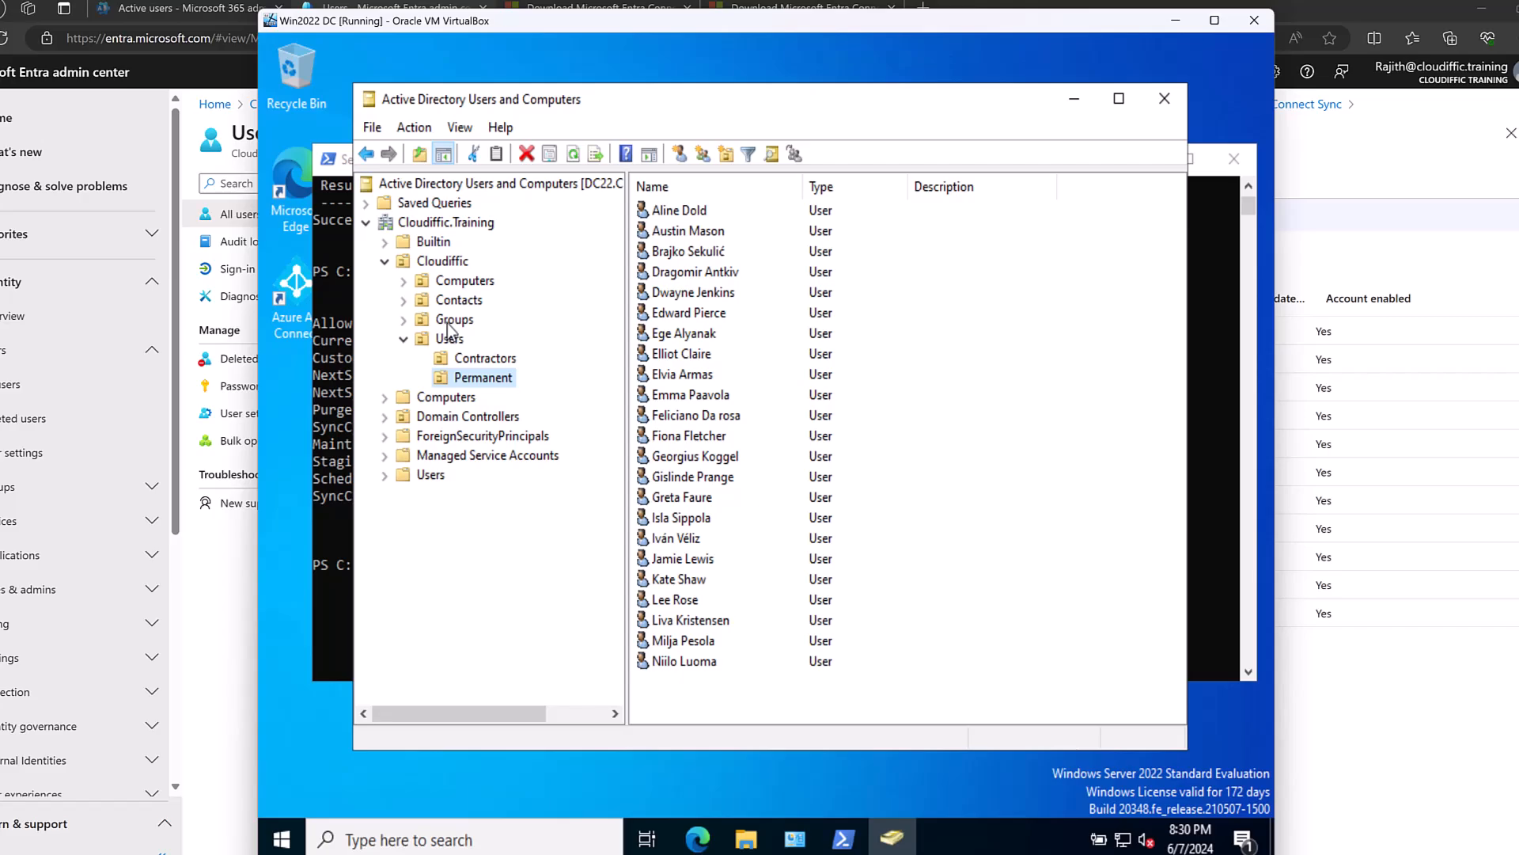
Browse Cloudiffic's Computers, Contacts and Groups OUs, ending back on the Users OU.
left_click(439, 262)
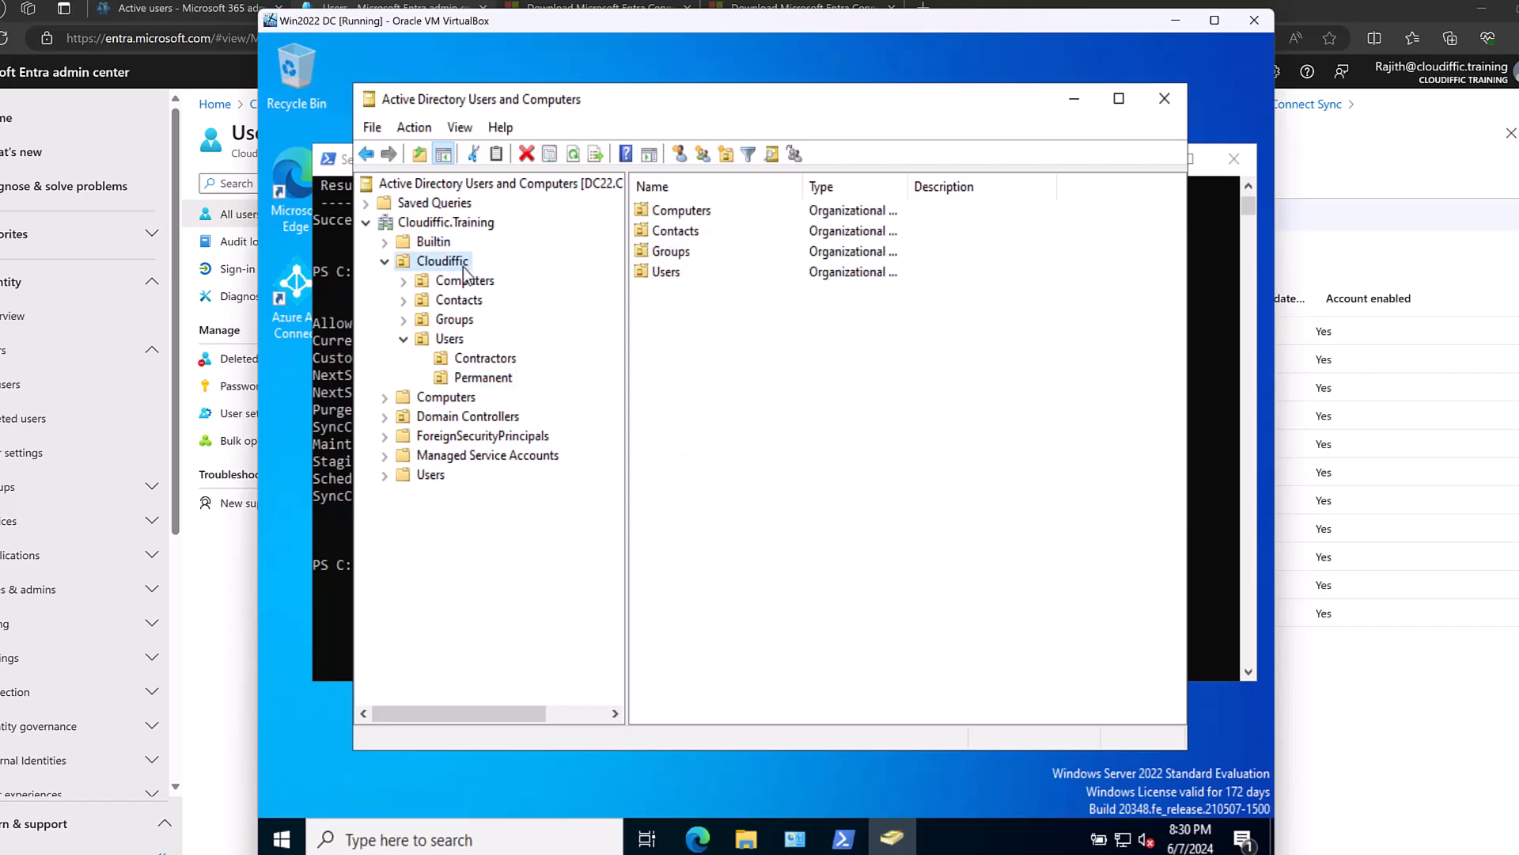
left_click(462, 282)
left_click(460, 303)
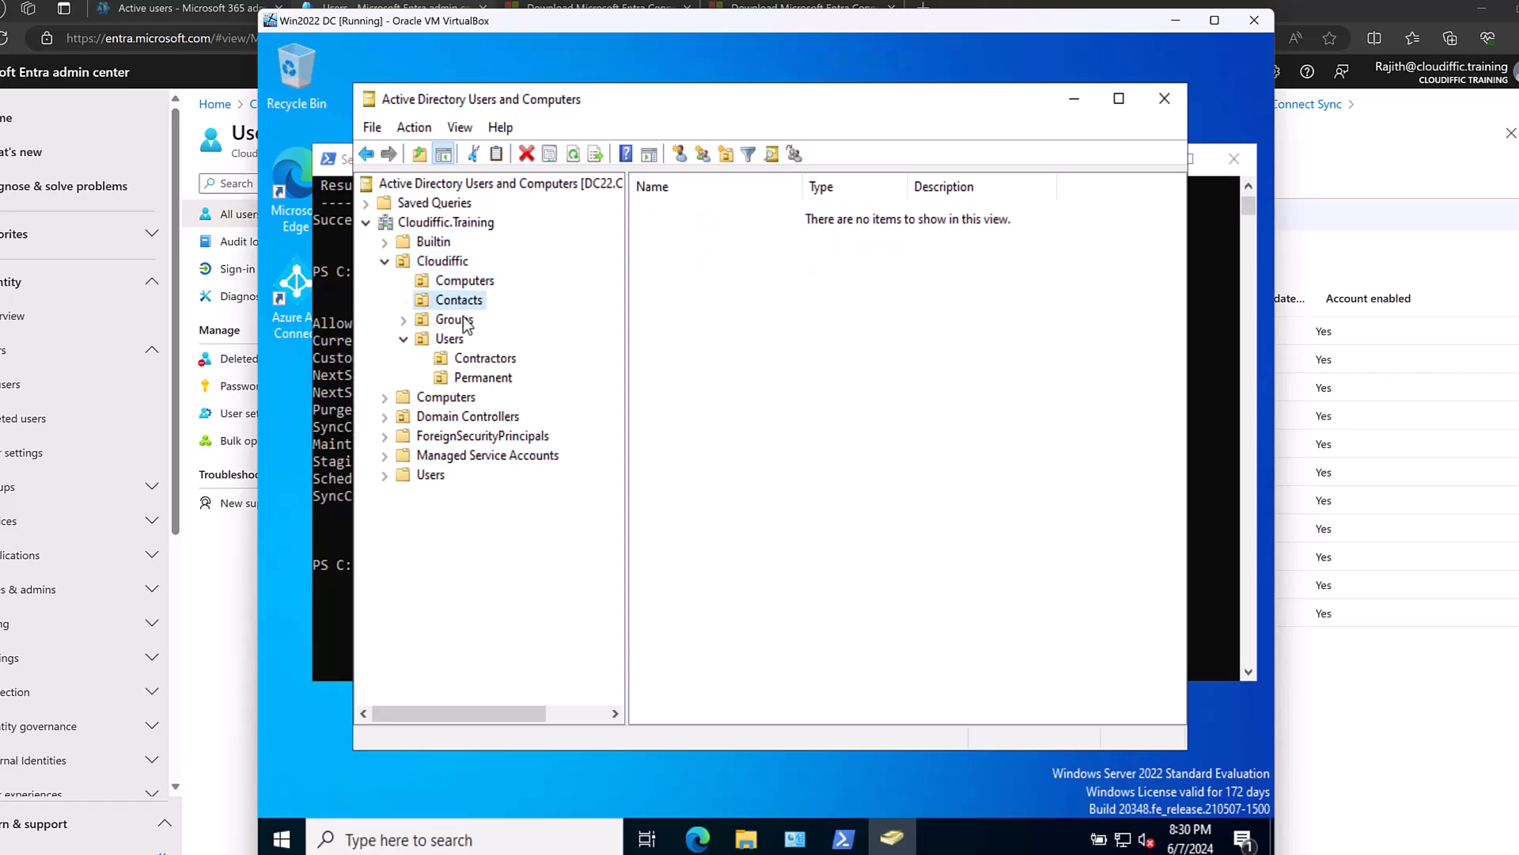
left_click(463, 321)
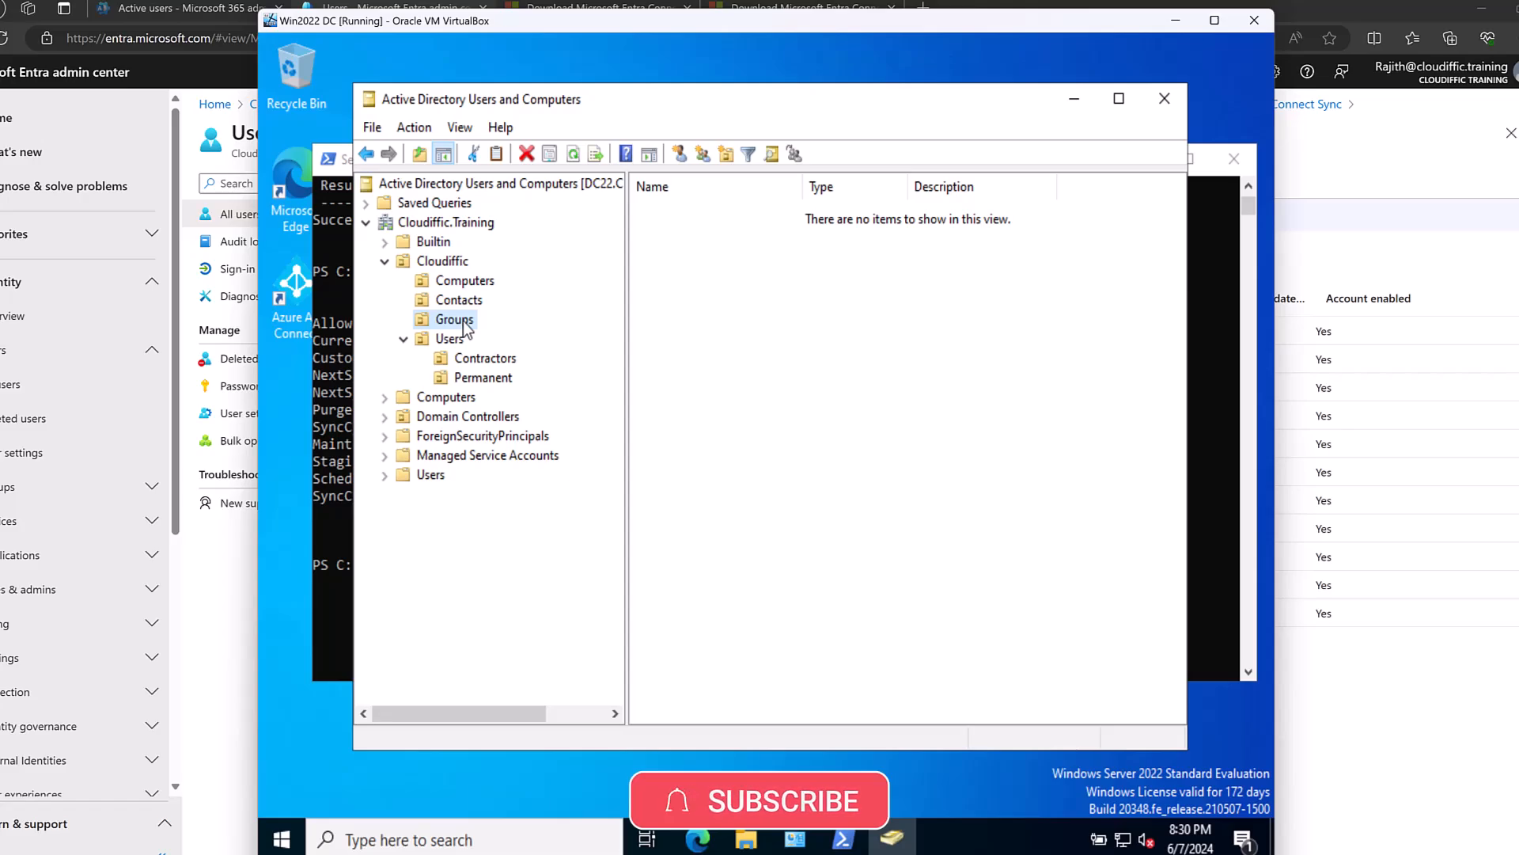
left_click(451, 339)
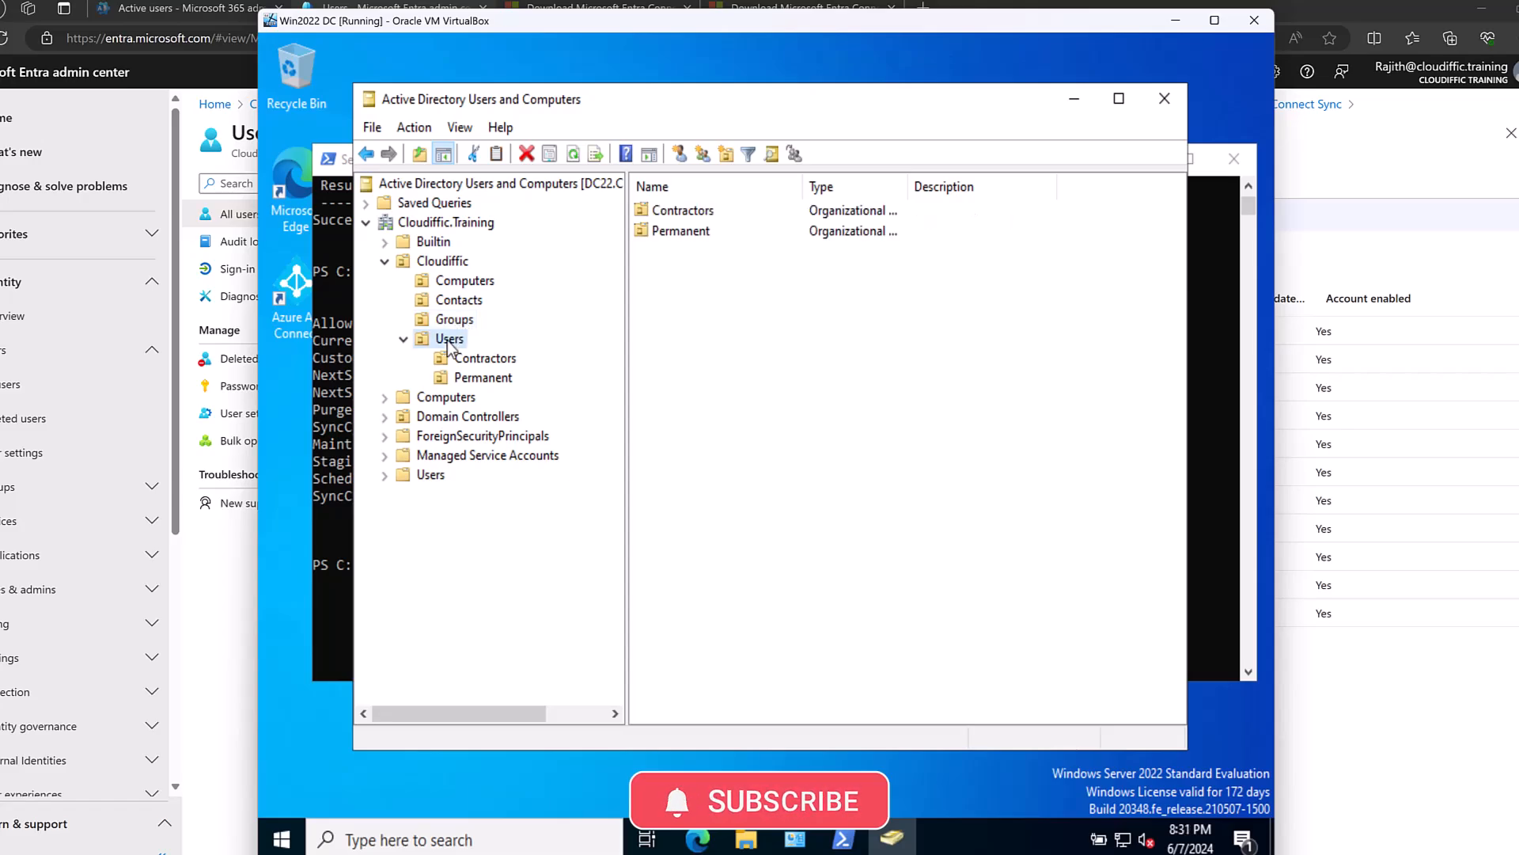
Rerun Get-ADSyncScheduler in PowerShell and highlight SyncCycleInProgress False.
left_click(337, 401)
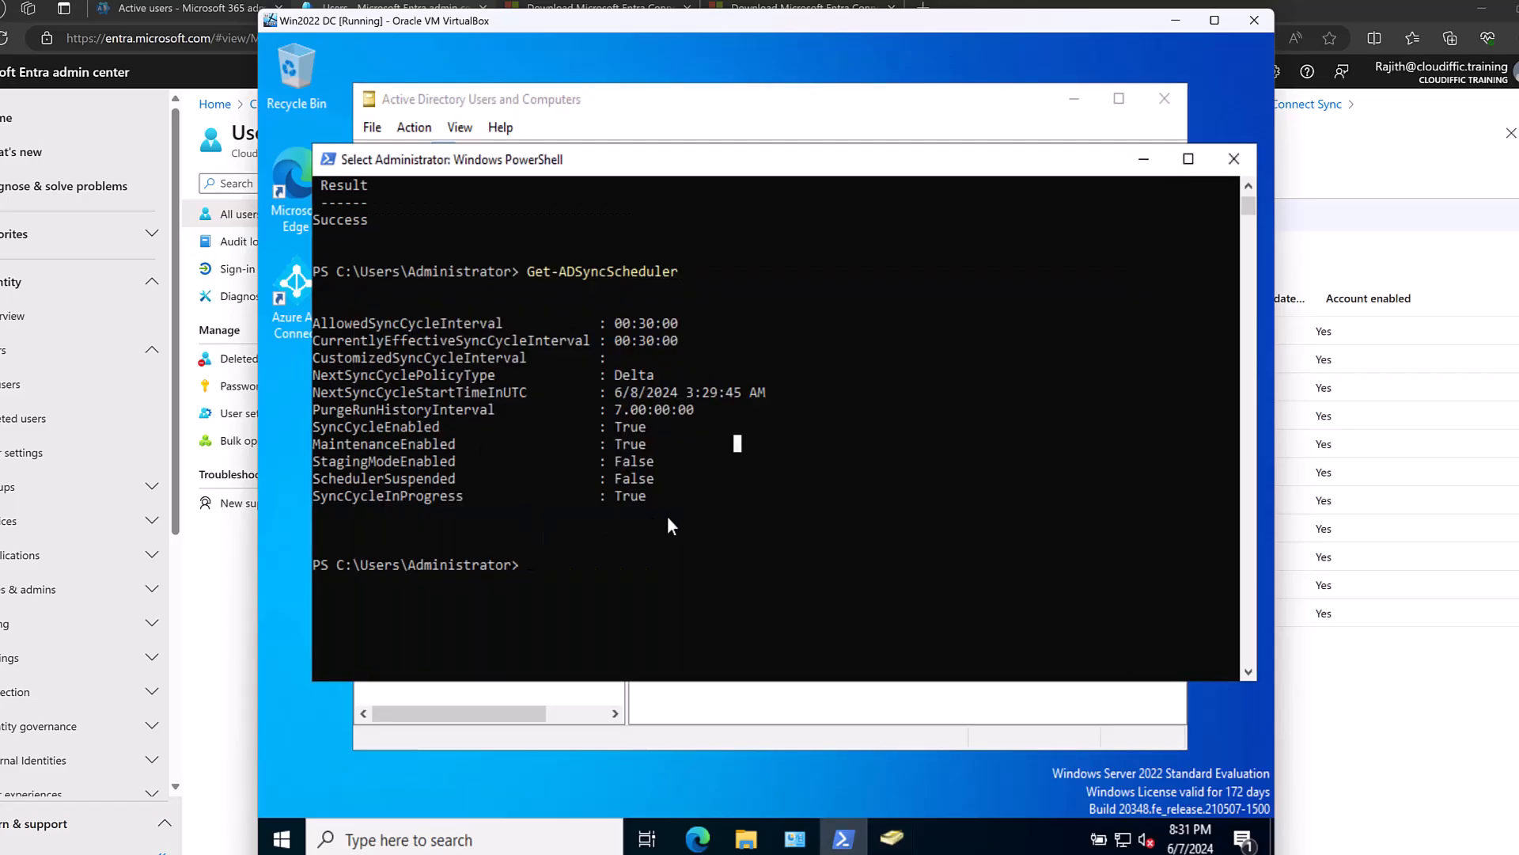
key("Up")
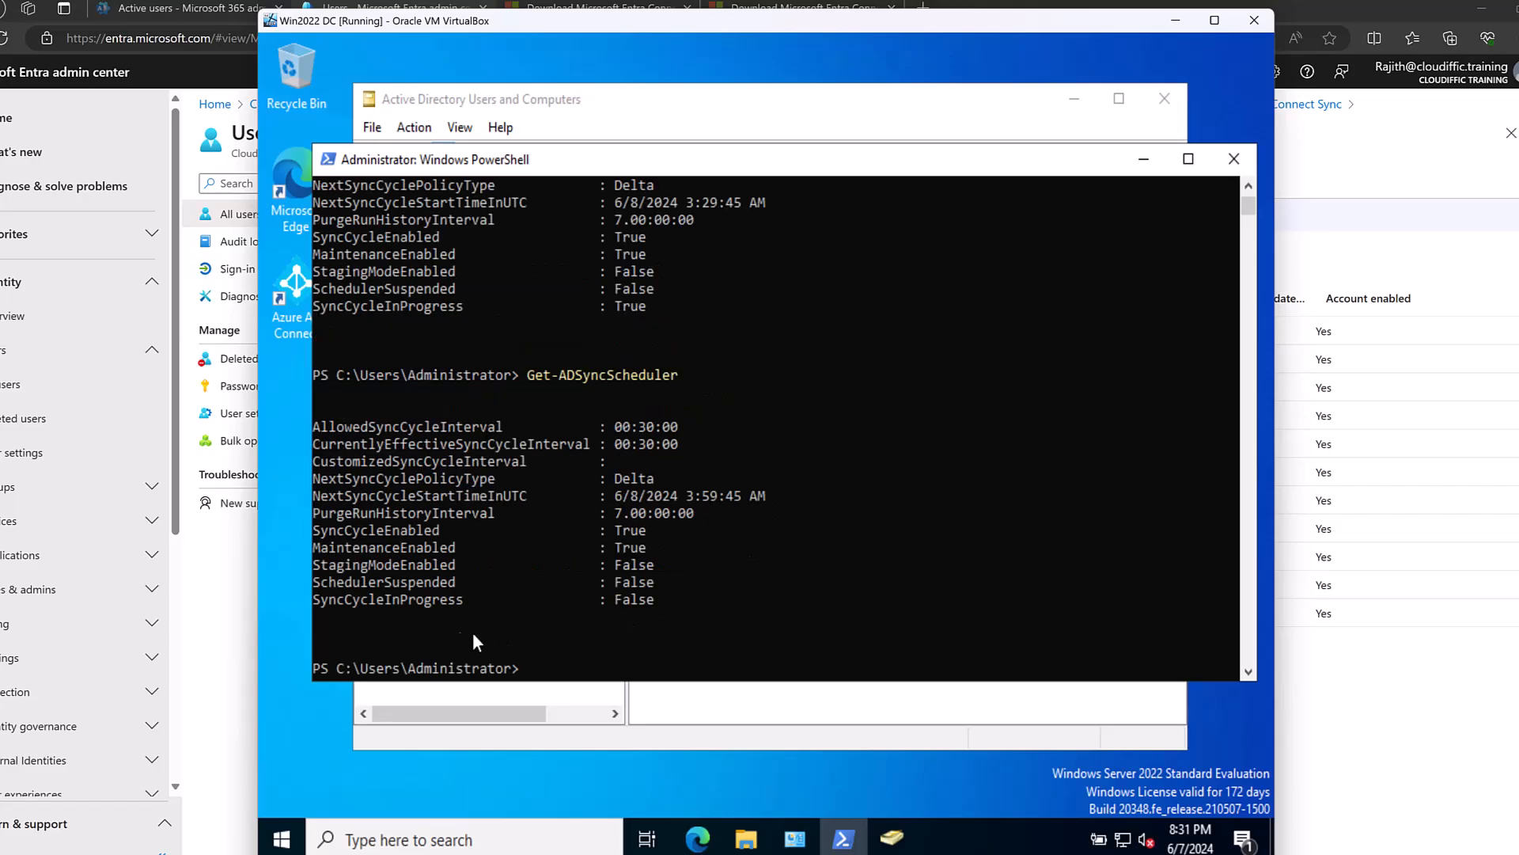
left_click_drag(614, 599, 644, 600)
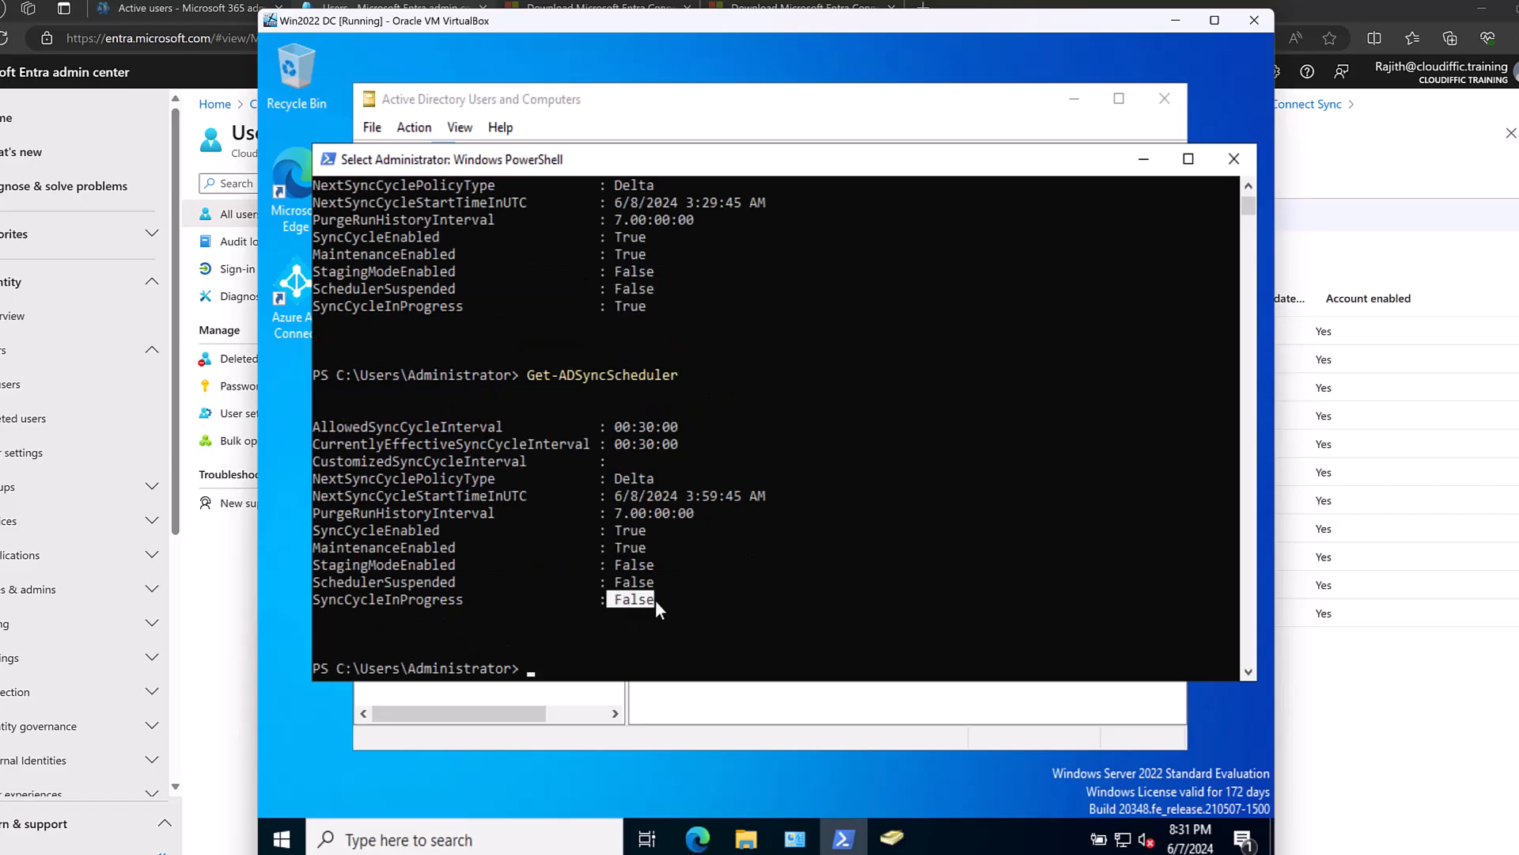
left_click(753, 615)
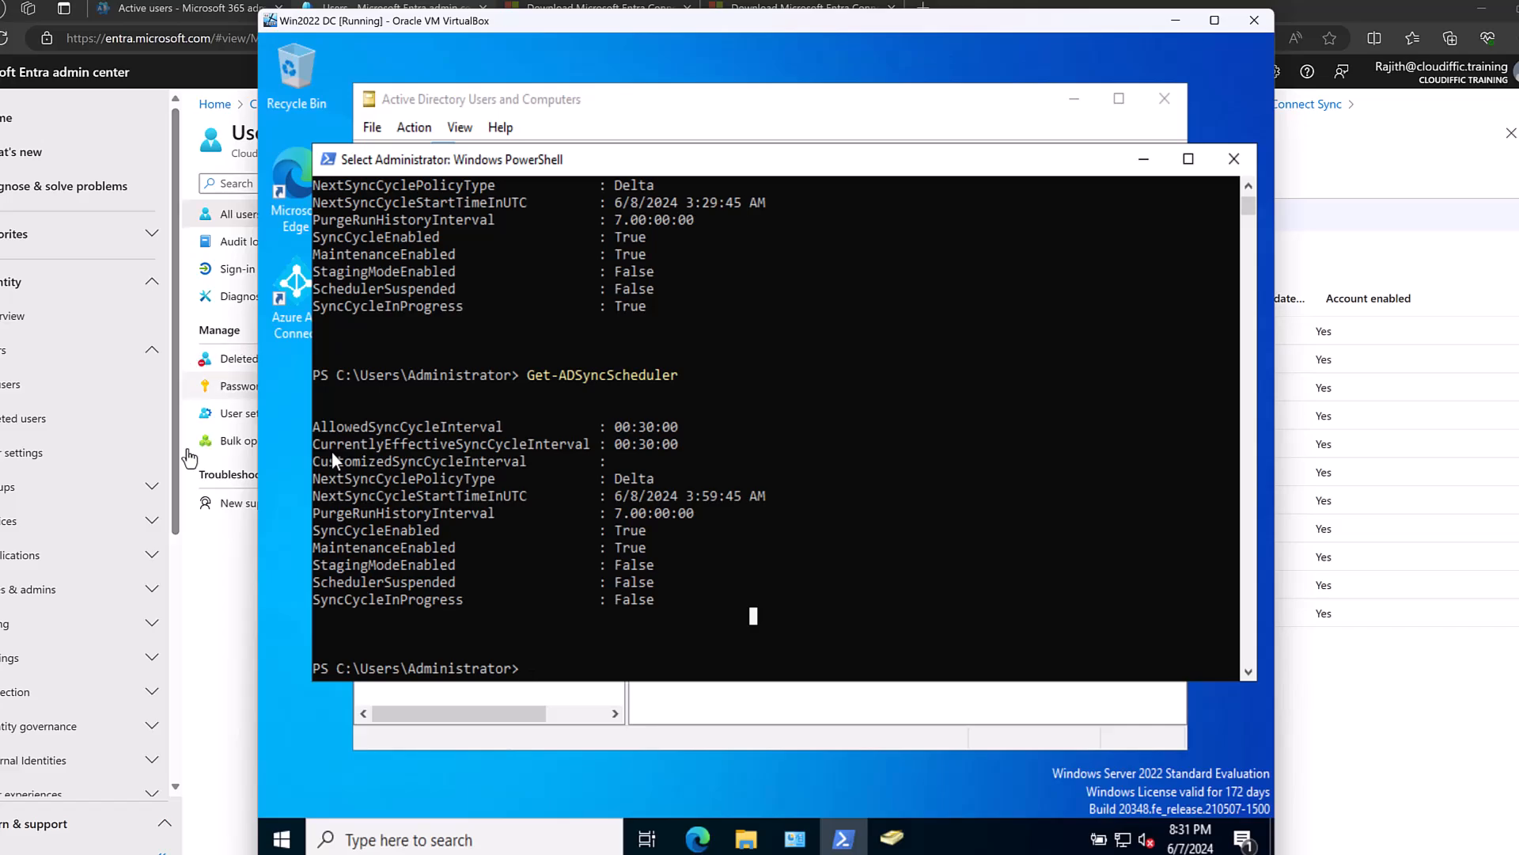
Refresh All users in Entra to show 44 users and widen the On-premises sync enabled column.
left_click(137, 258)
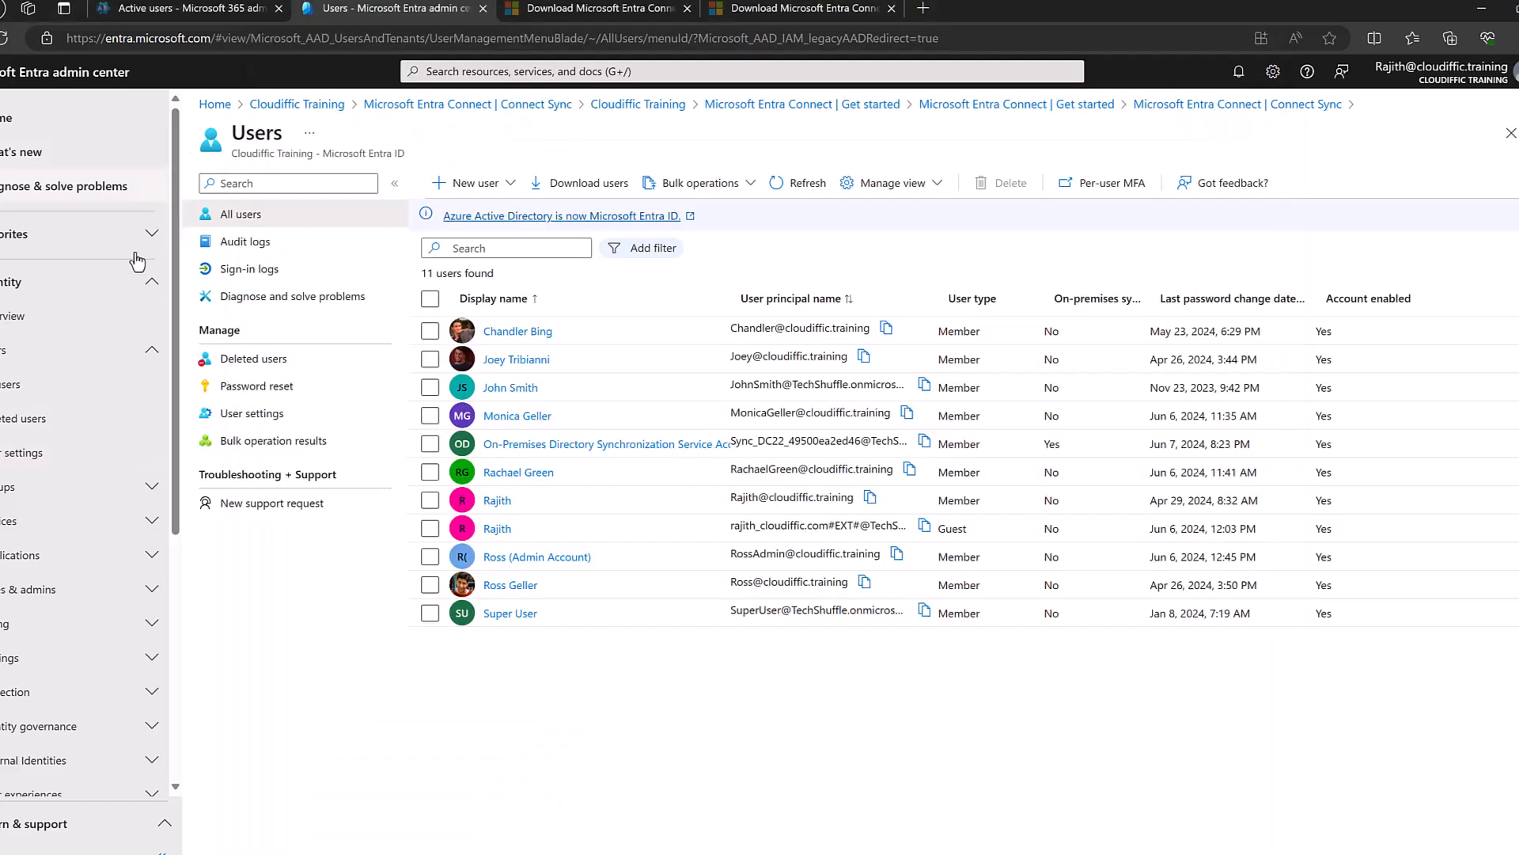
left_click(32, 372)
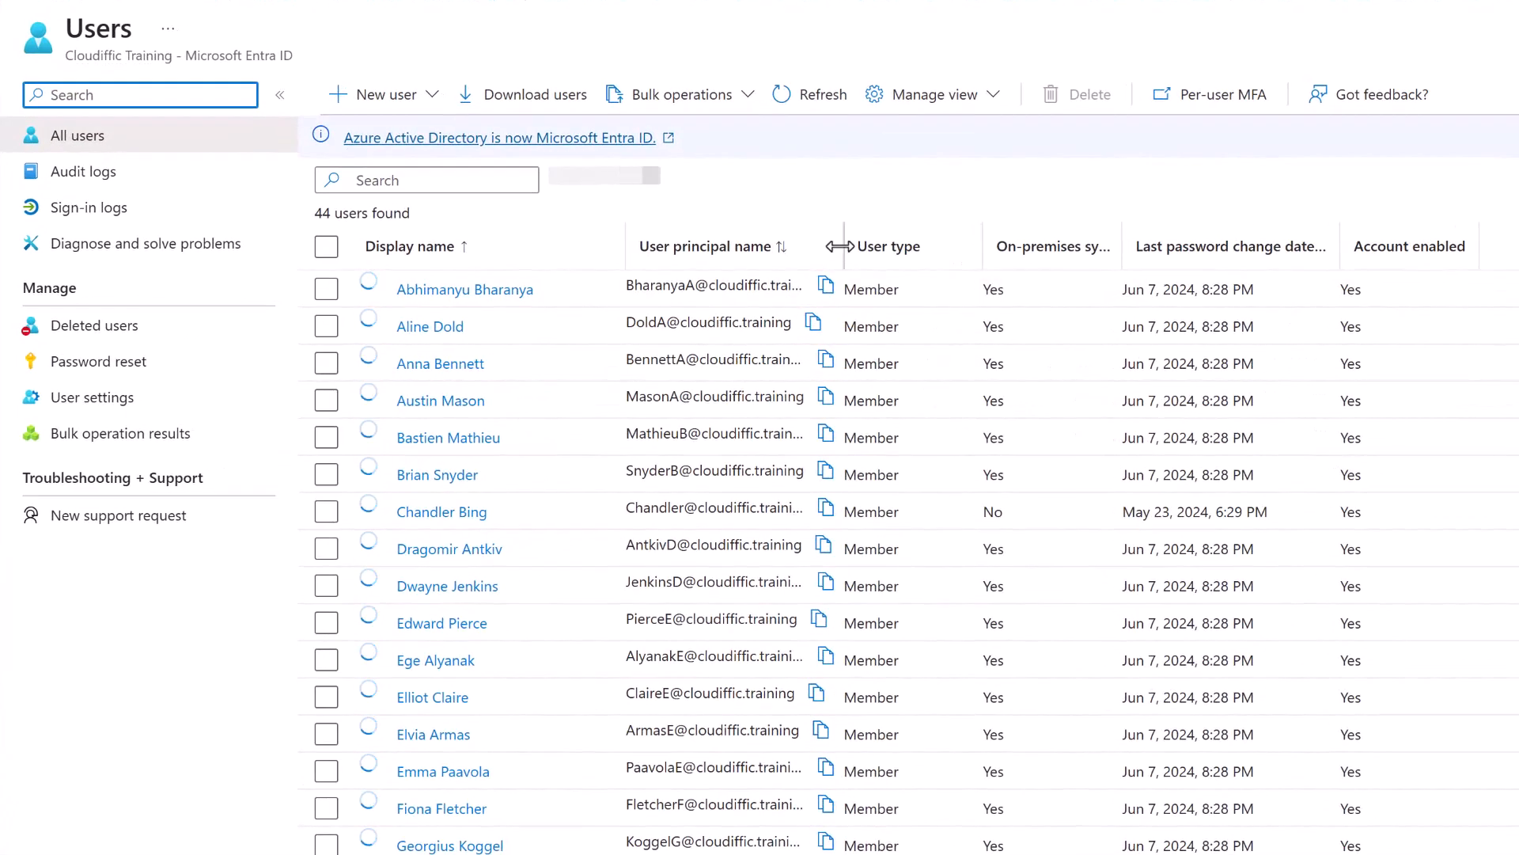
scroll(618, 359, "down", 10)
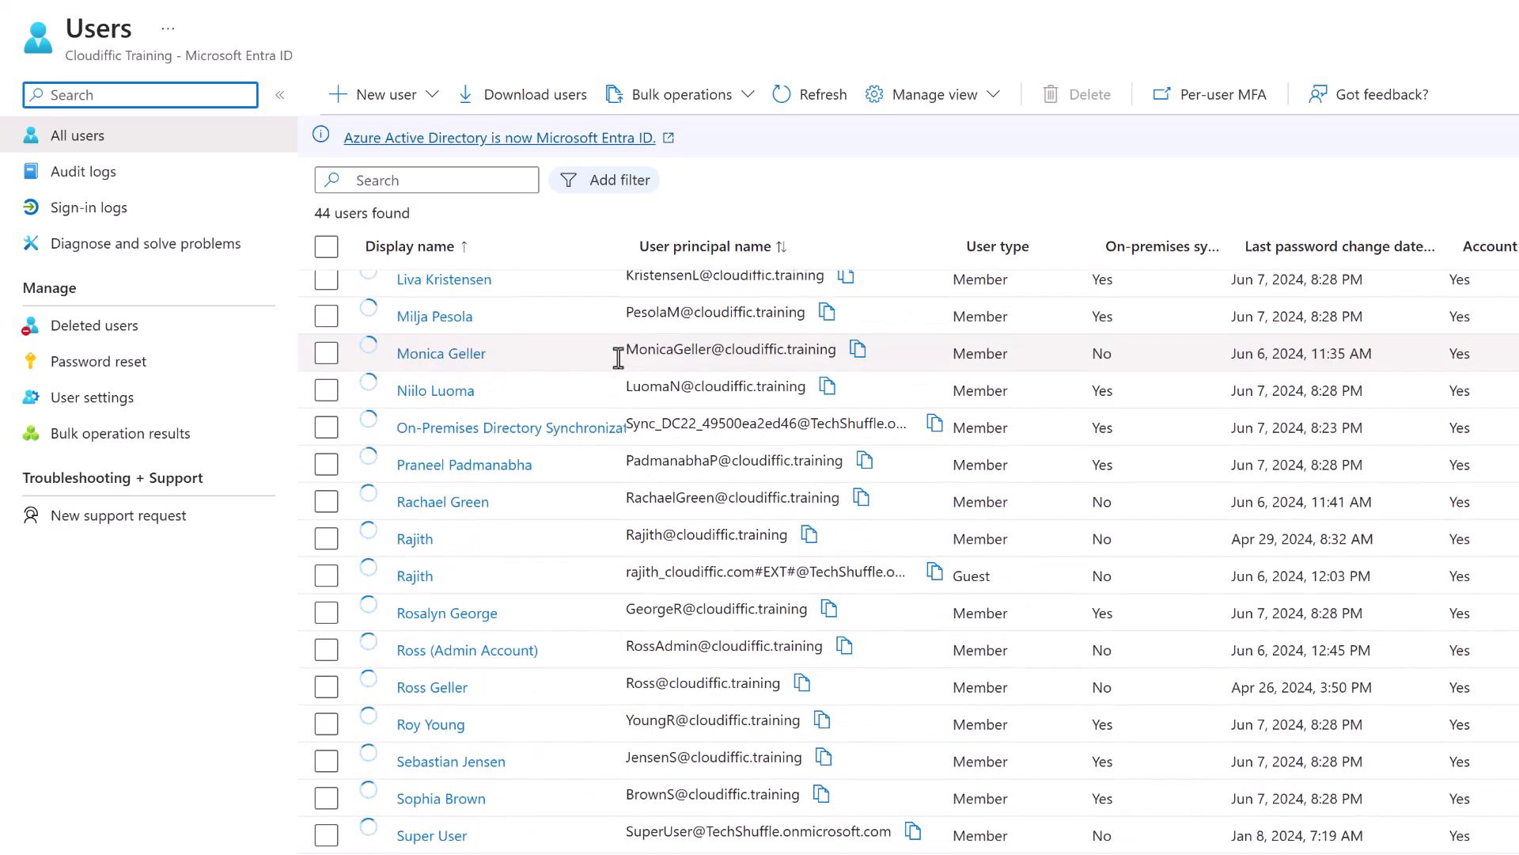
scroll(618, 358, "up", 10)
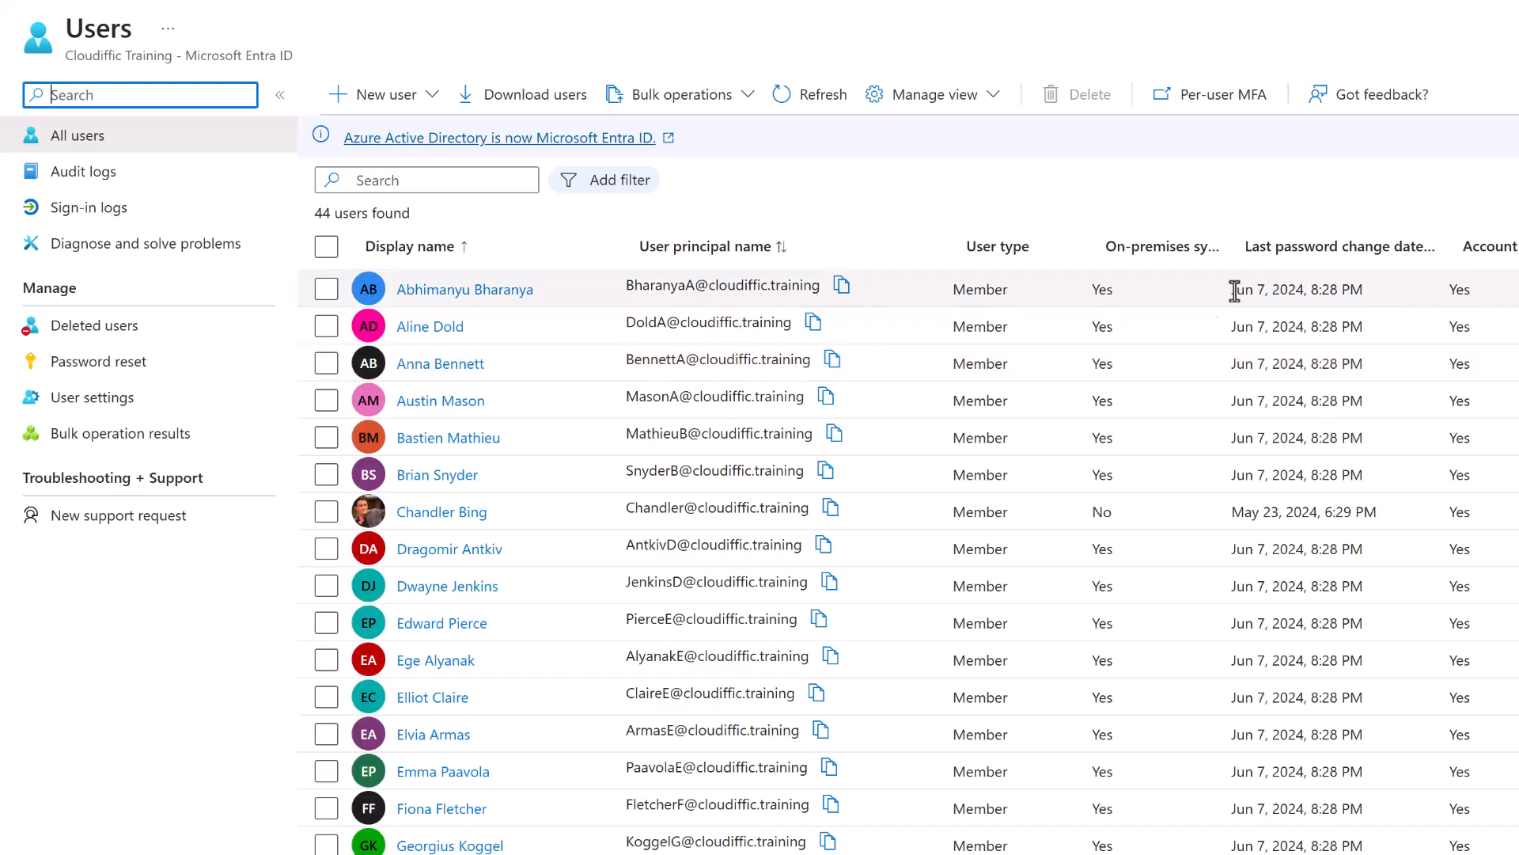
left_click_drag(1233, 242, 1167, 282)
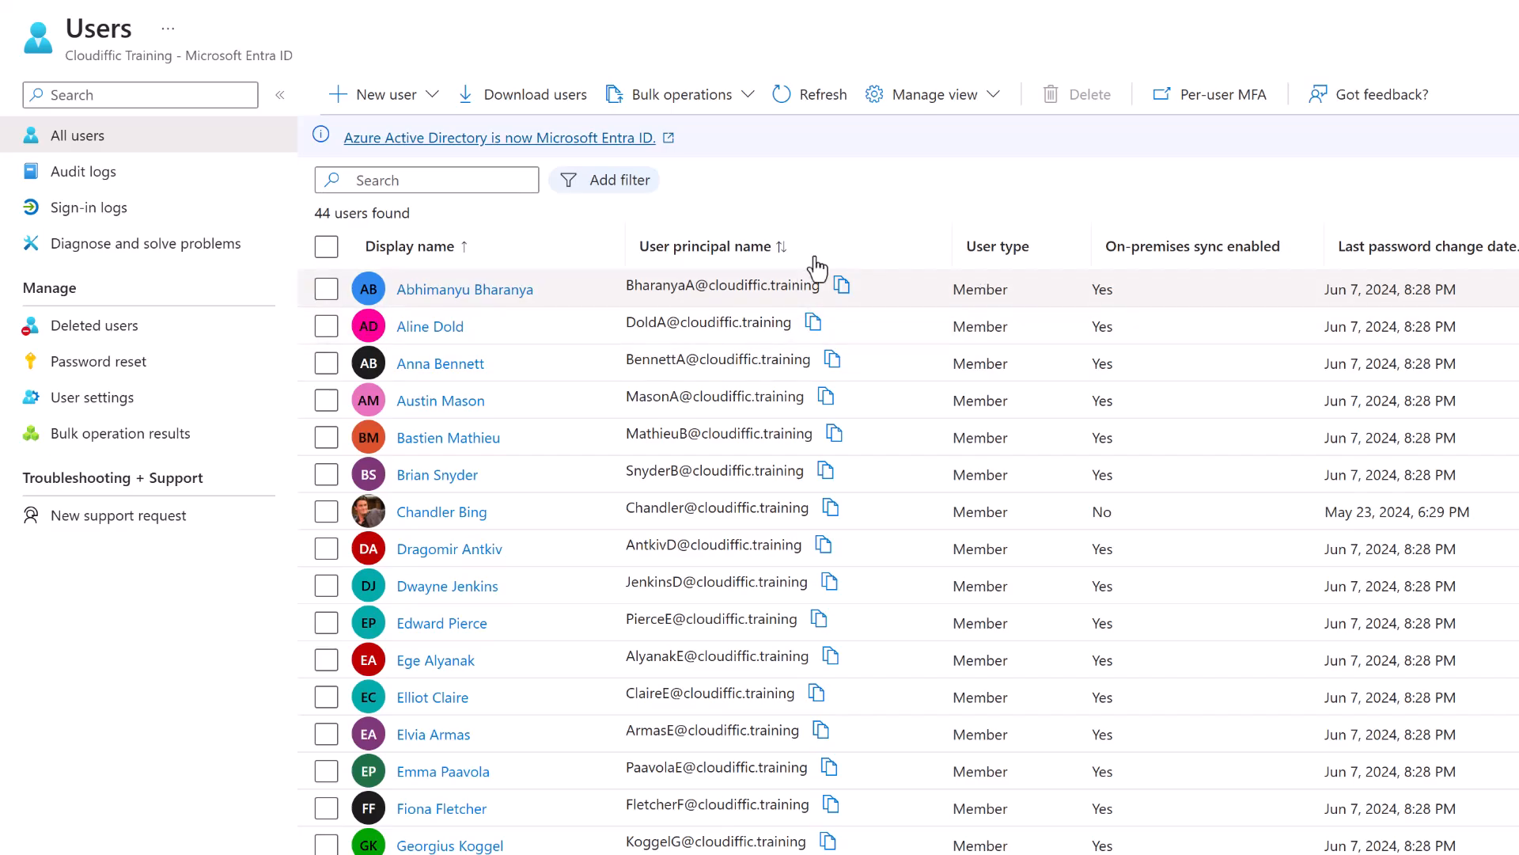
scroll(1129, 361, "down", 3)
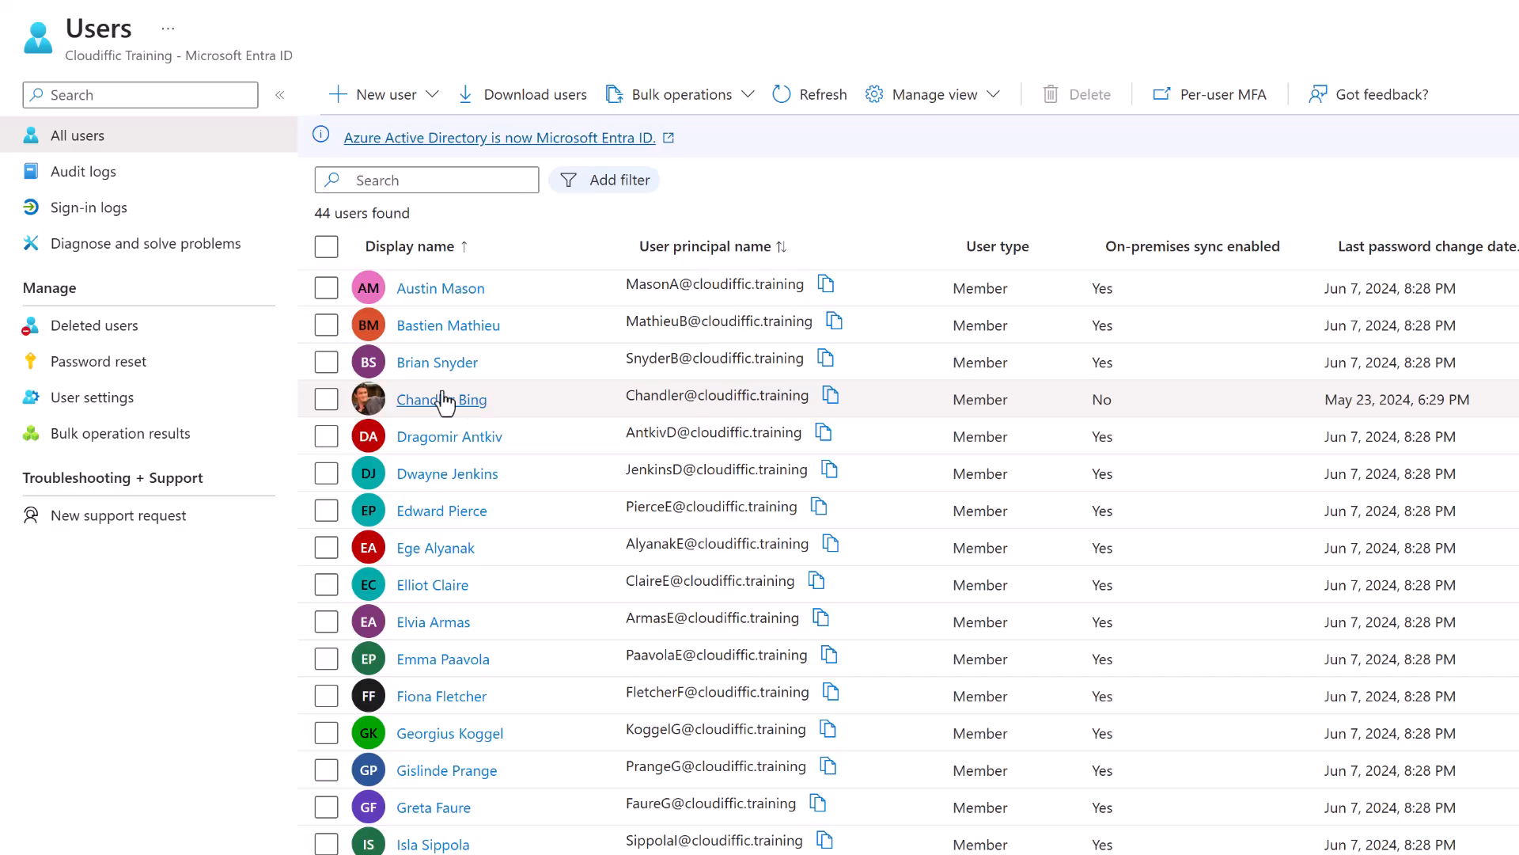
Inspect the cloud-only user's No sync value, then return to the server VM and close PowerShell.
left_click_drag(1116, 404, 1093, 402)
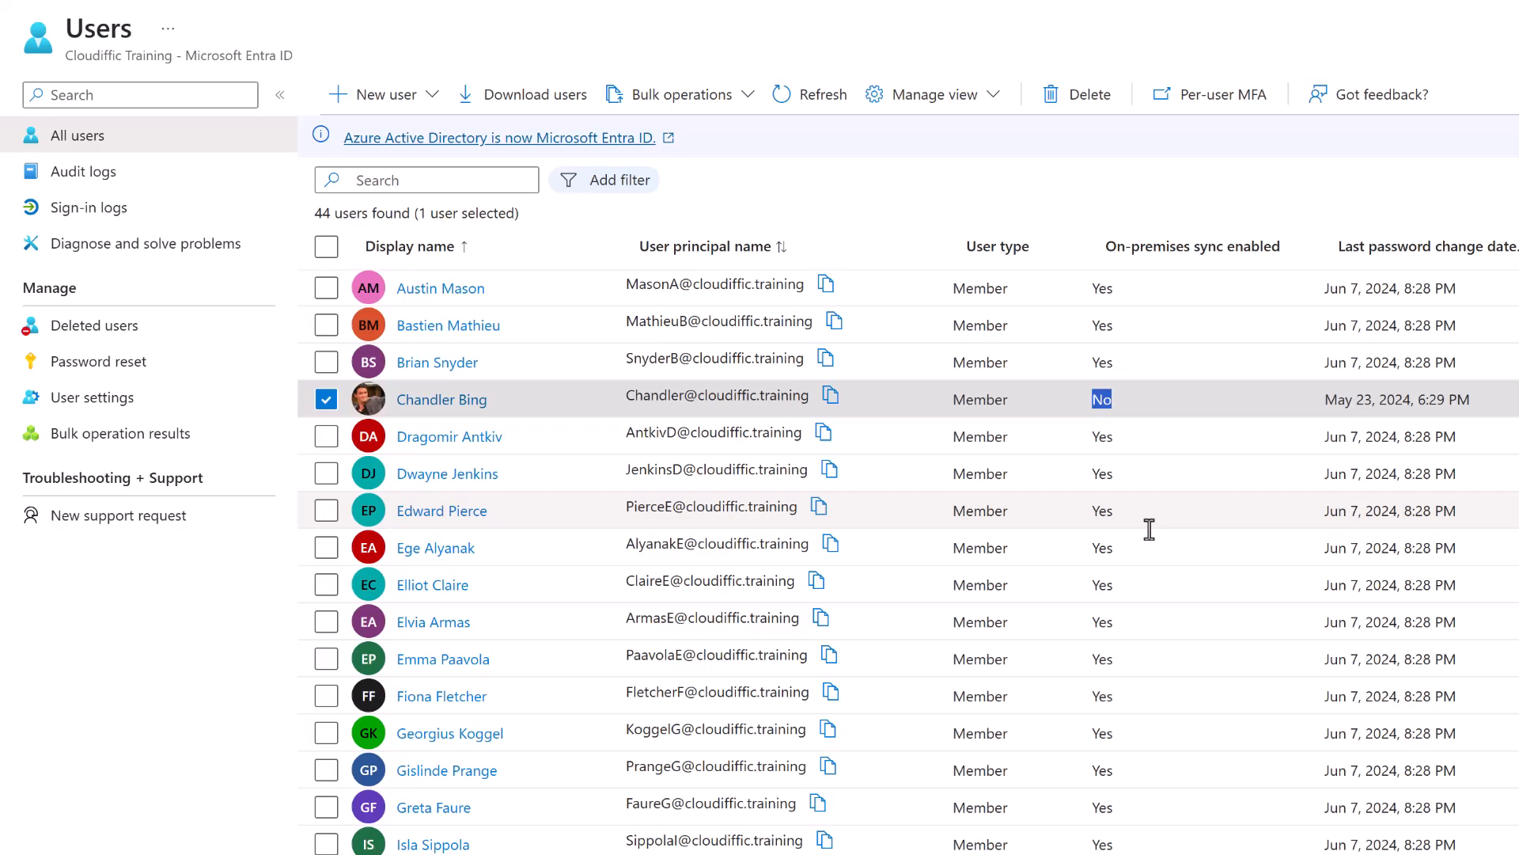
left_click(326, 399)
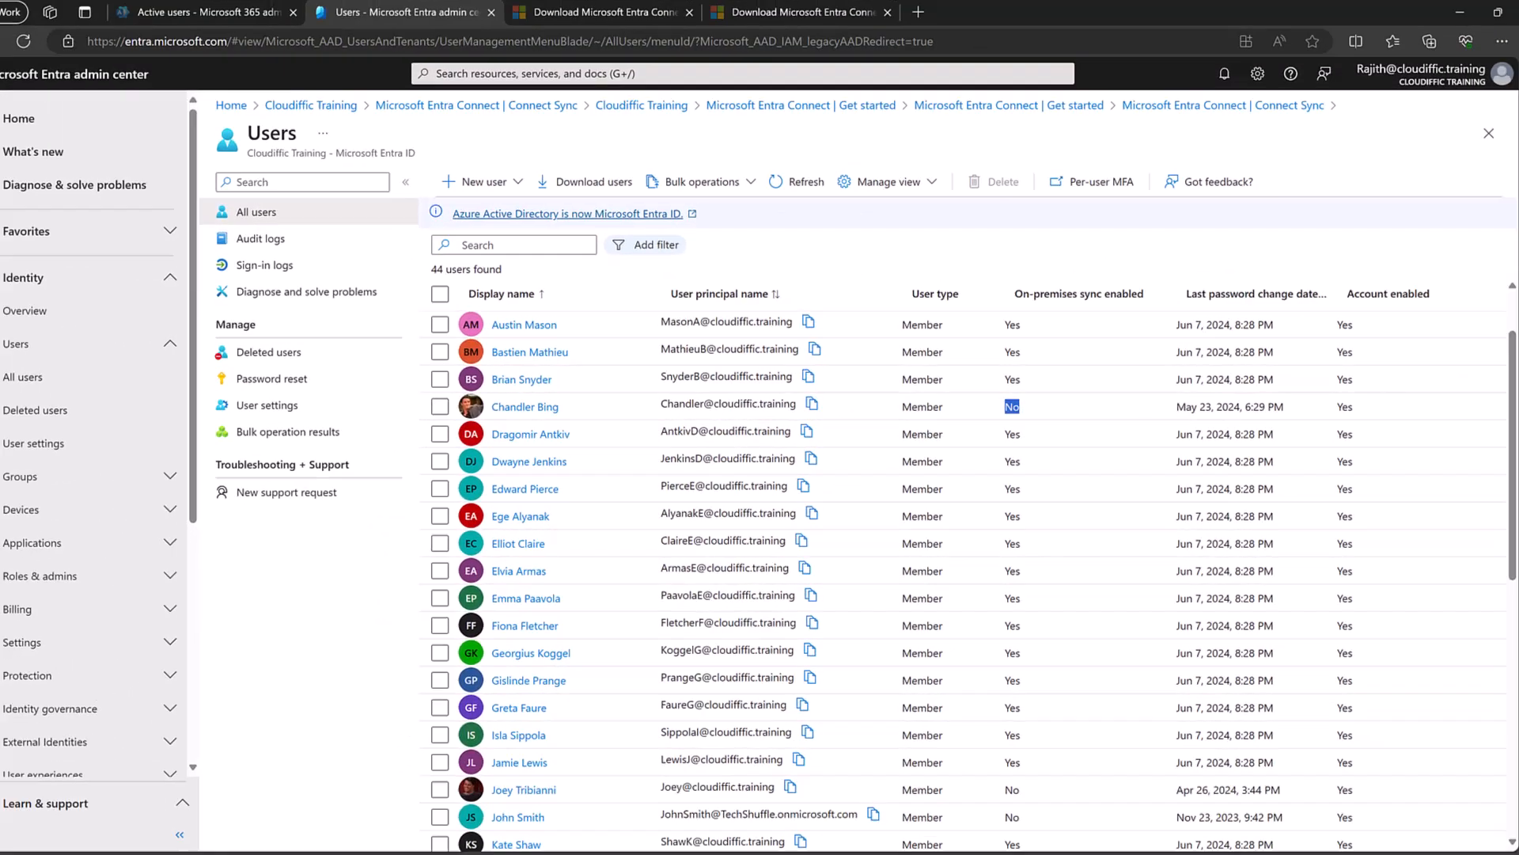
left_click(950, 853)
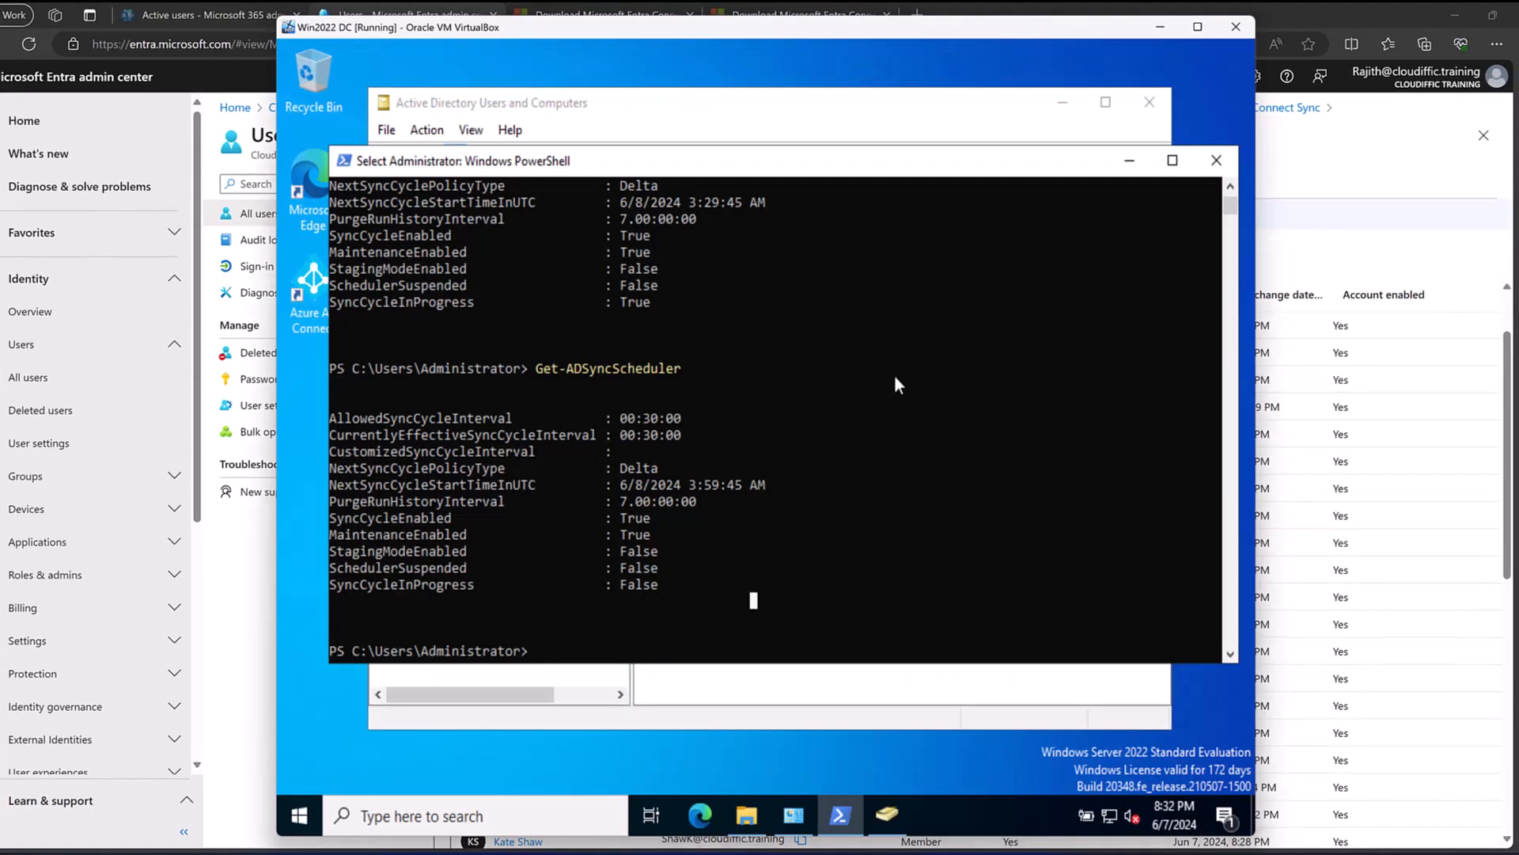
left_click(1215, 165)
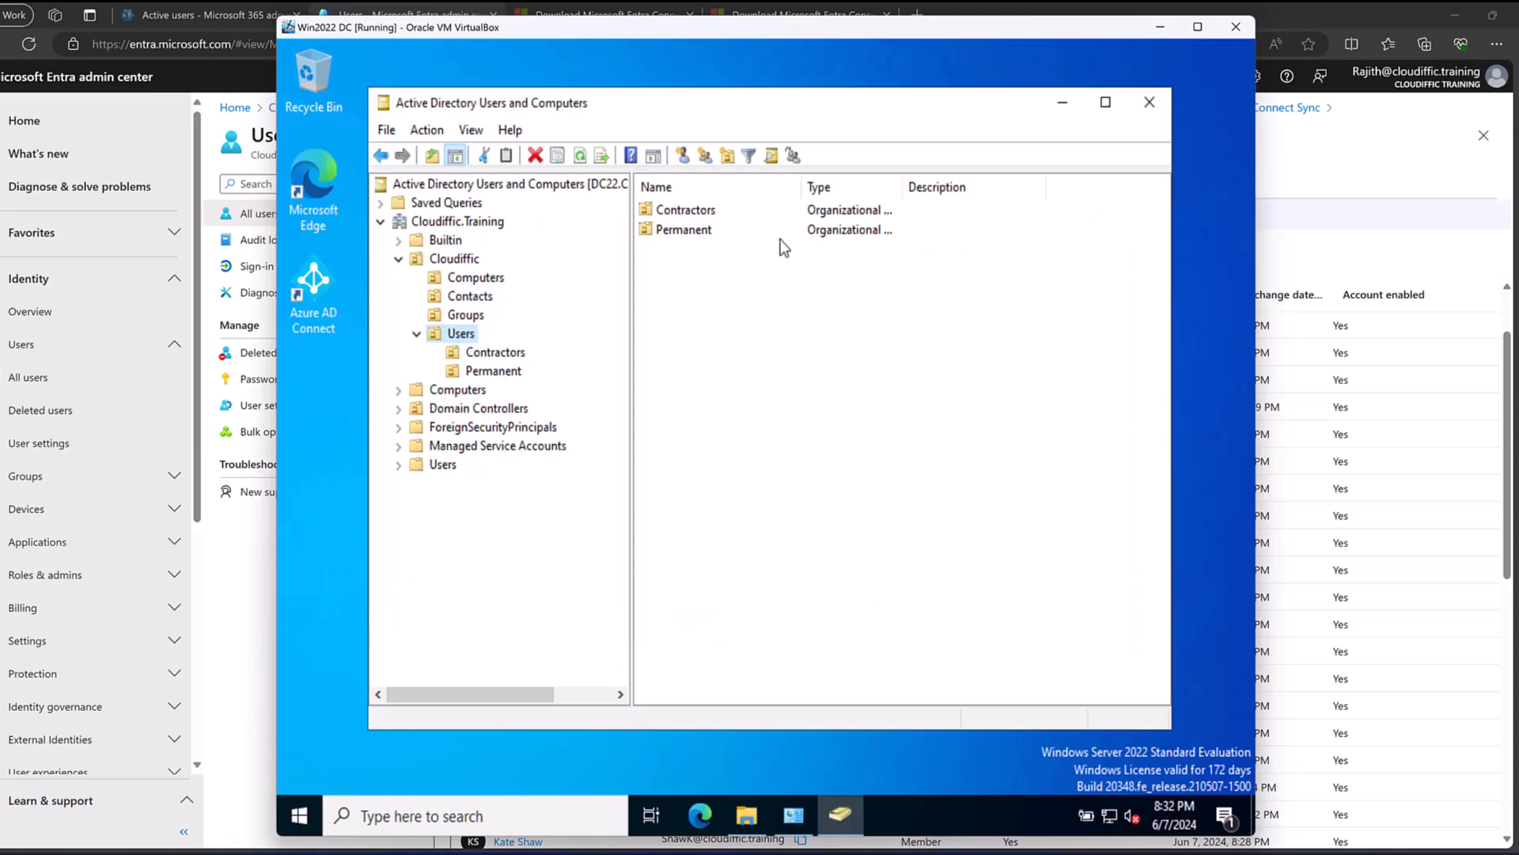
Show the OUs under Cloudiffic, minimize ADUC, and list Azure AD Connect in the Start menu.
left_click(454, 260)
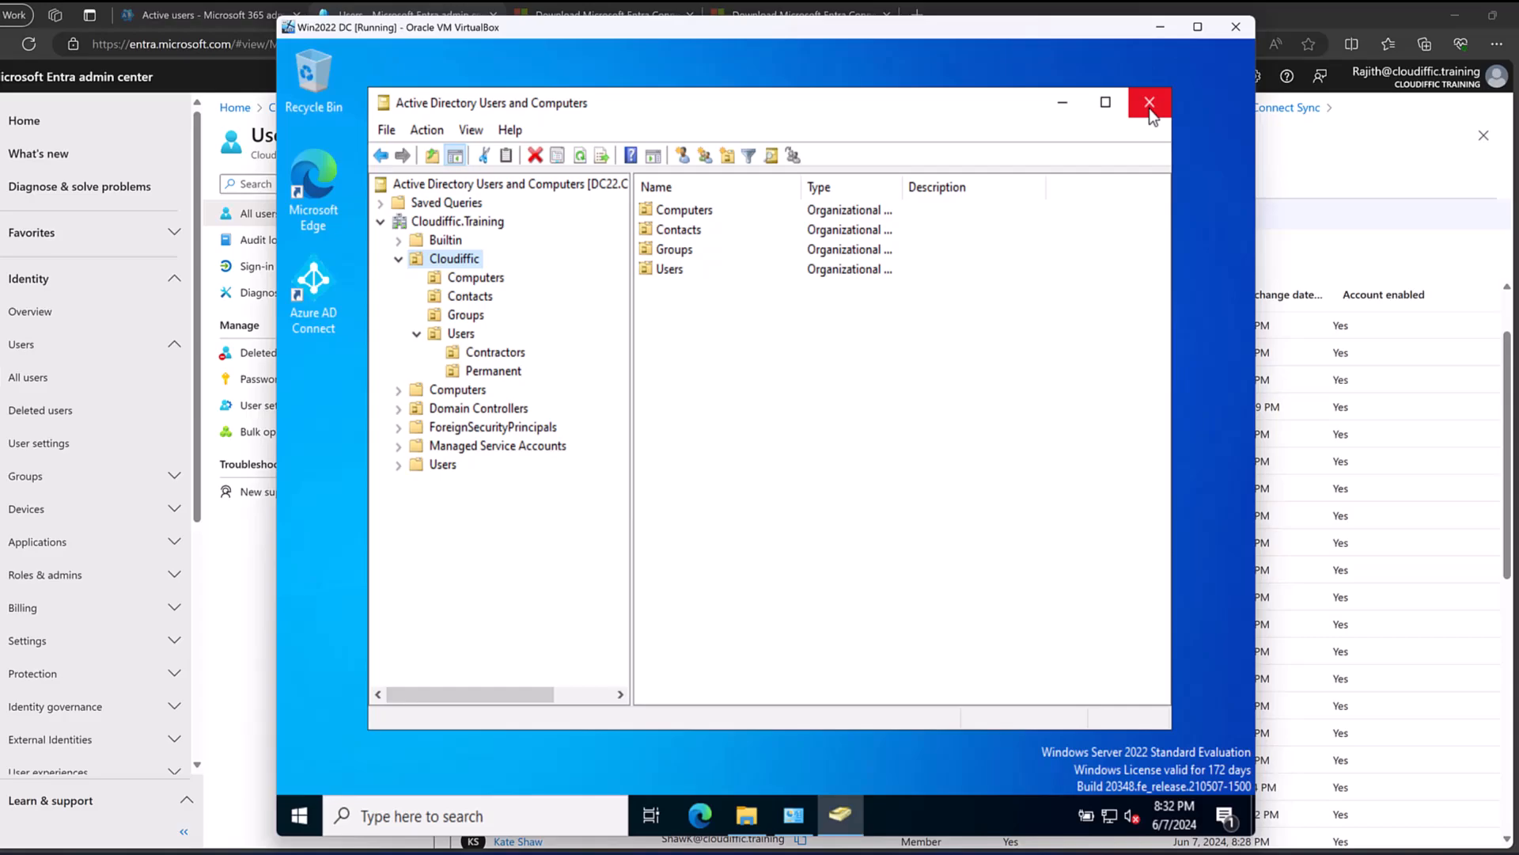
left_click(1062, 105)
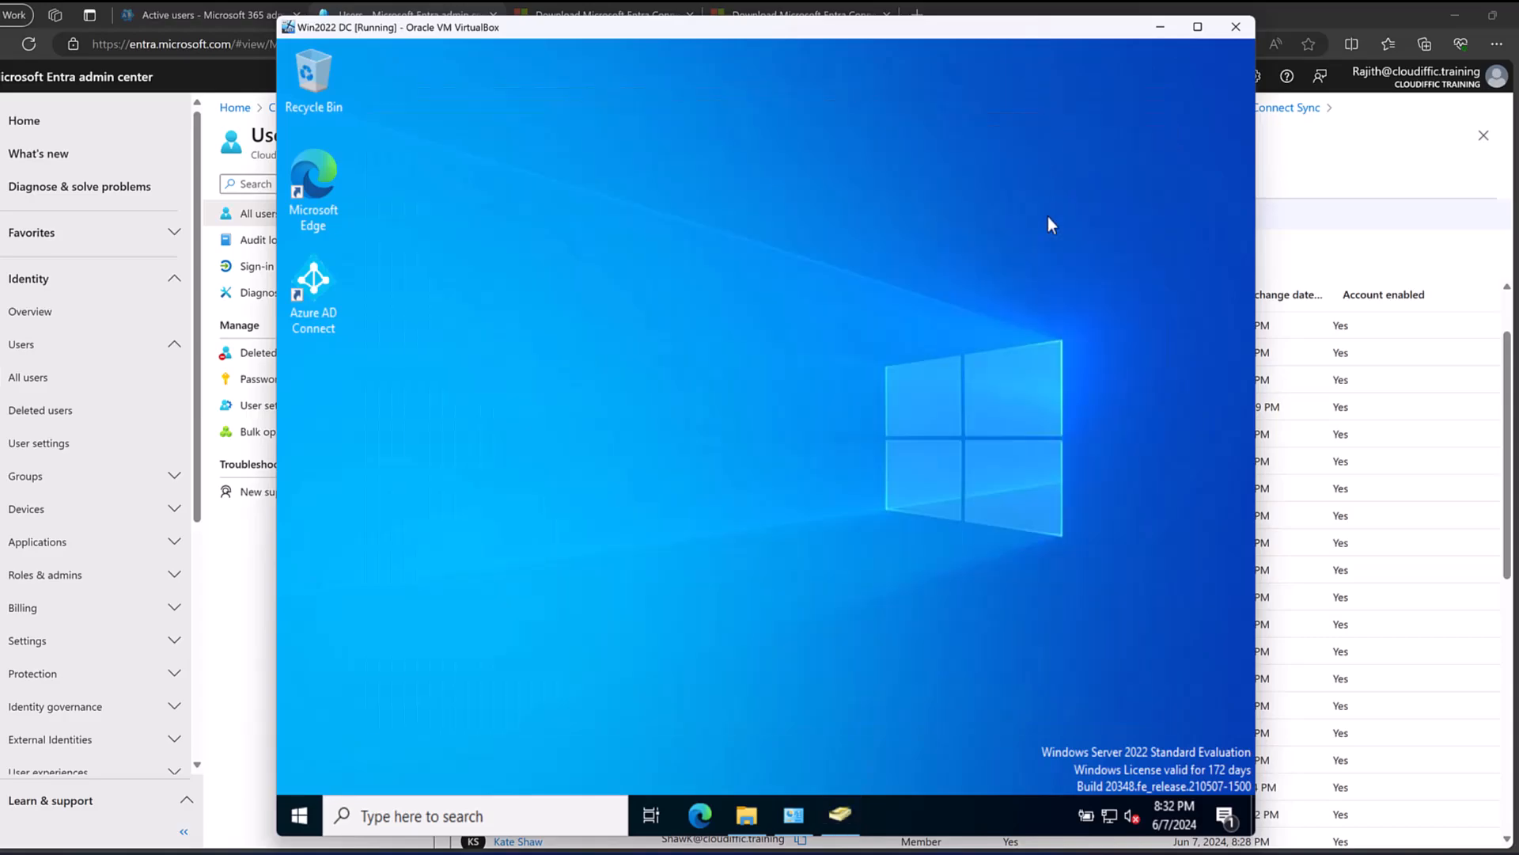
double_click(317, 297)
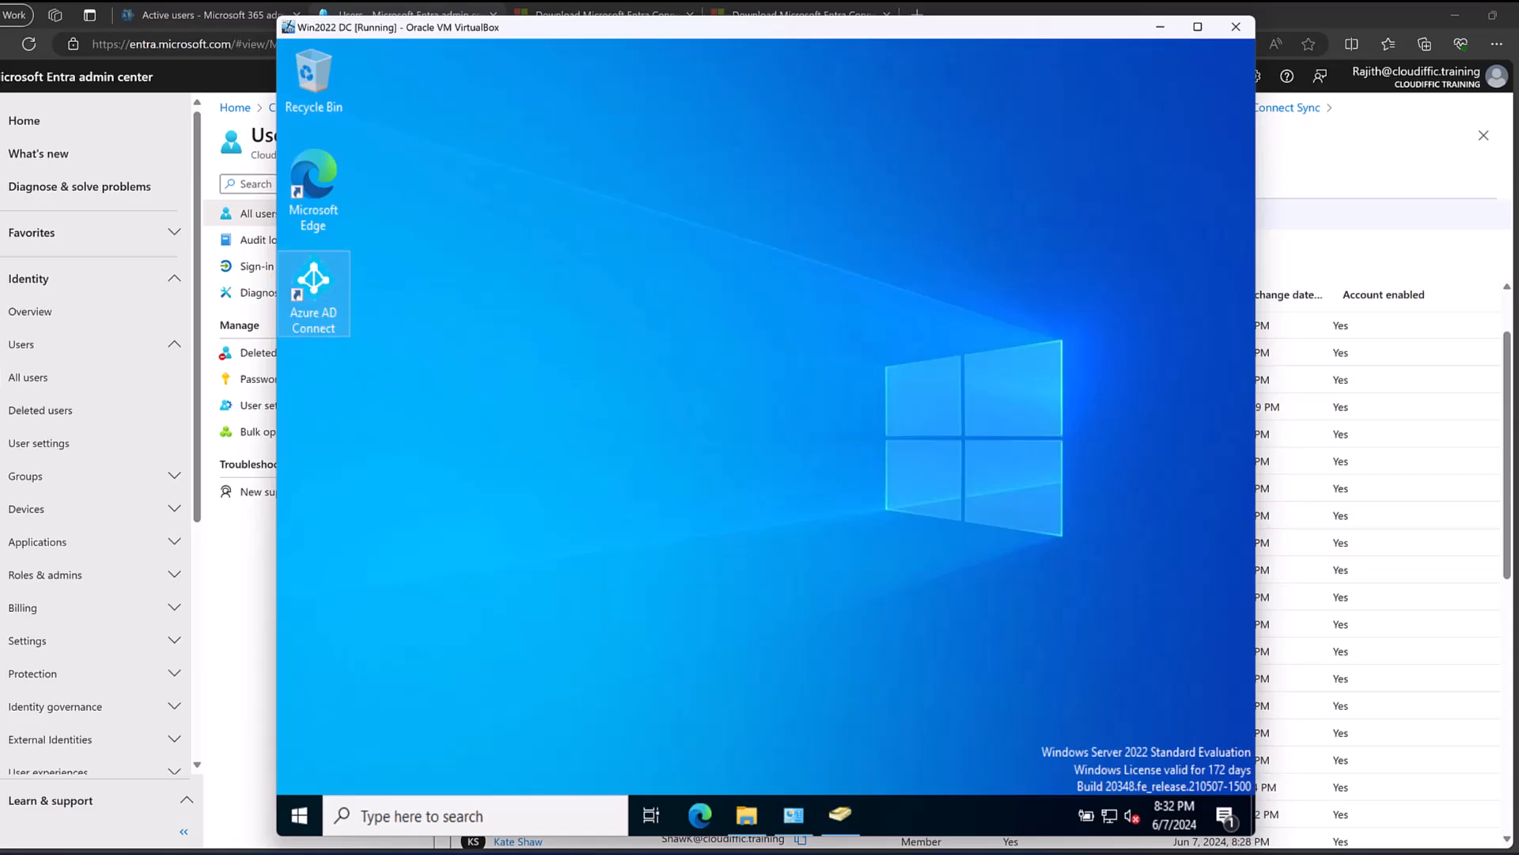
left_click(304, 811)
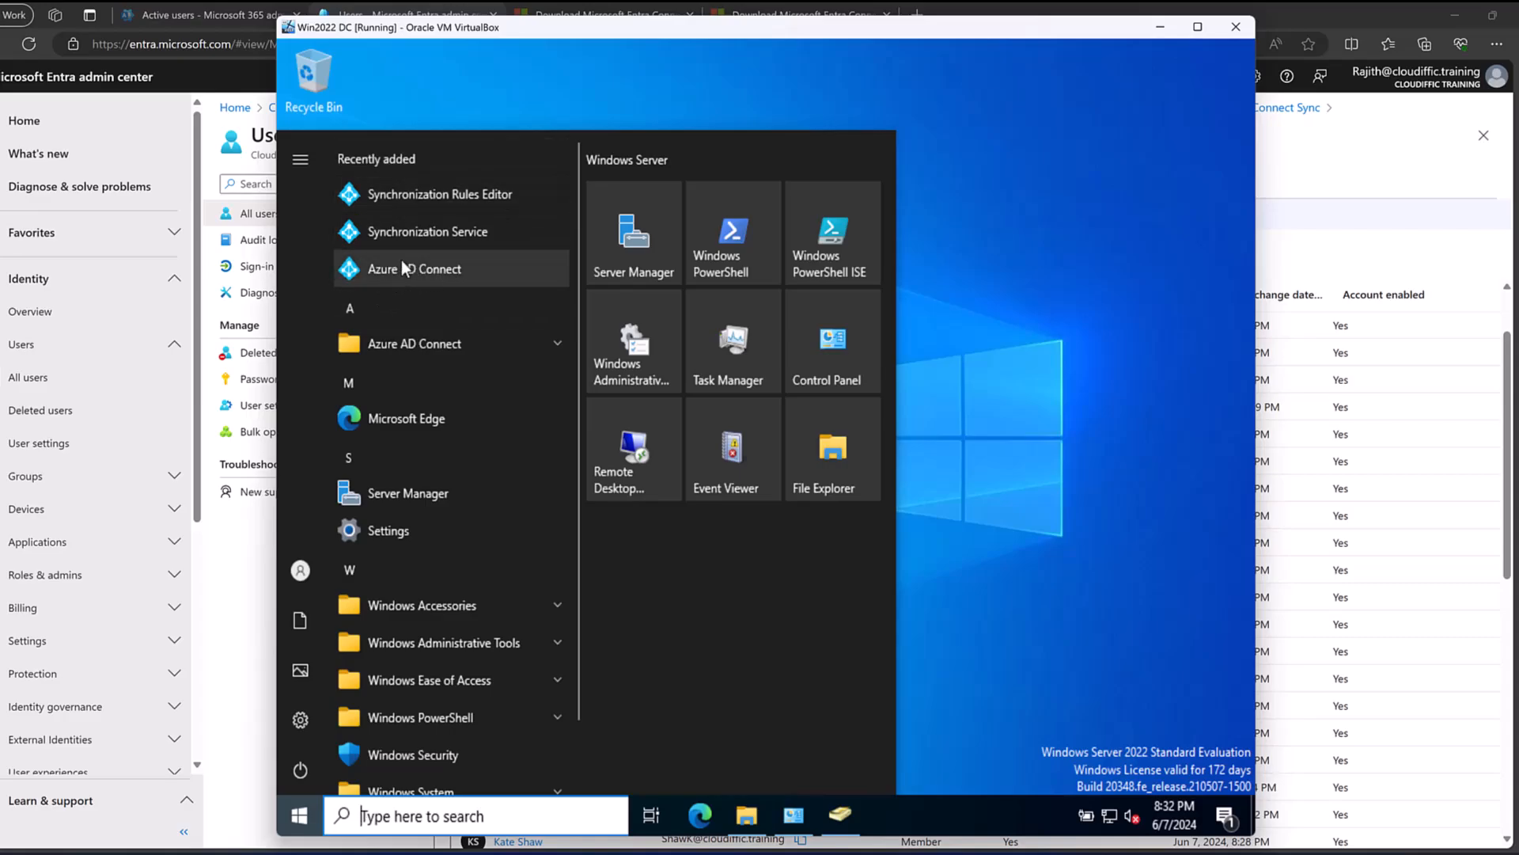
Launch Azure AD Connect, reposition its window, and proceed from Welcome to Additional tasks.
left_click(431, 274)
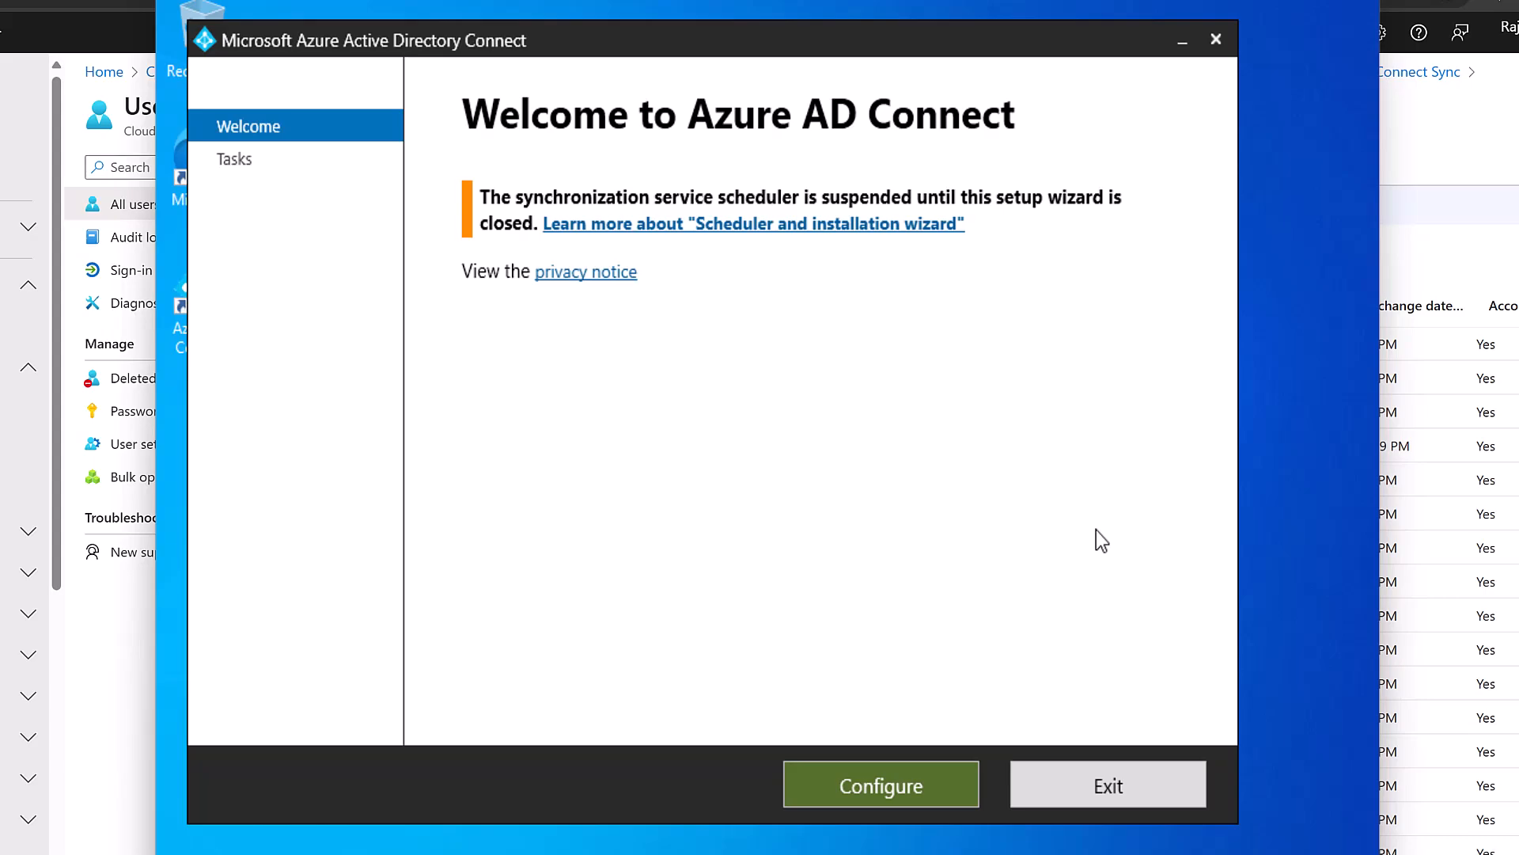
left_click_drag(613, 38, 640, 54)
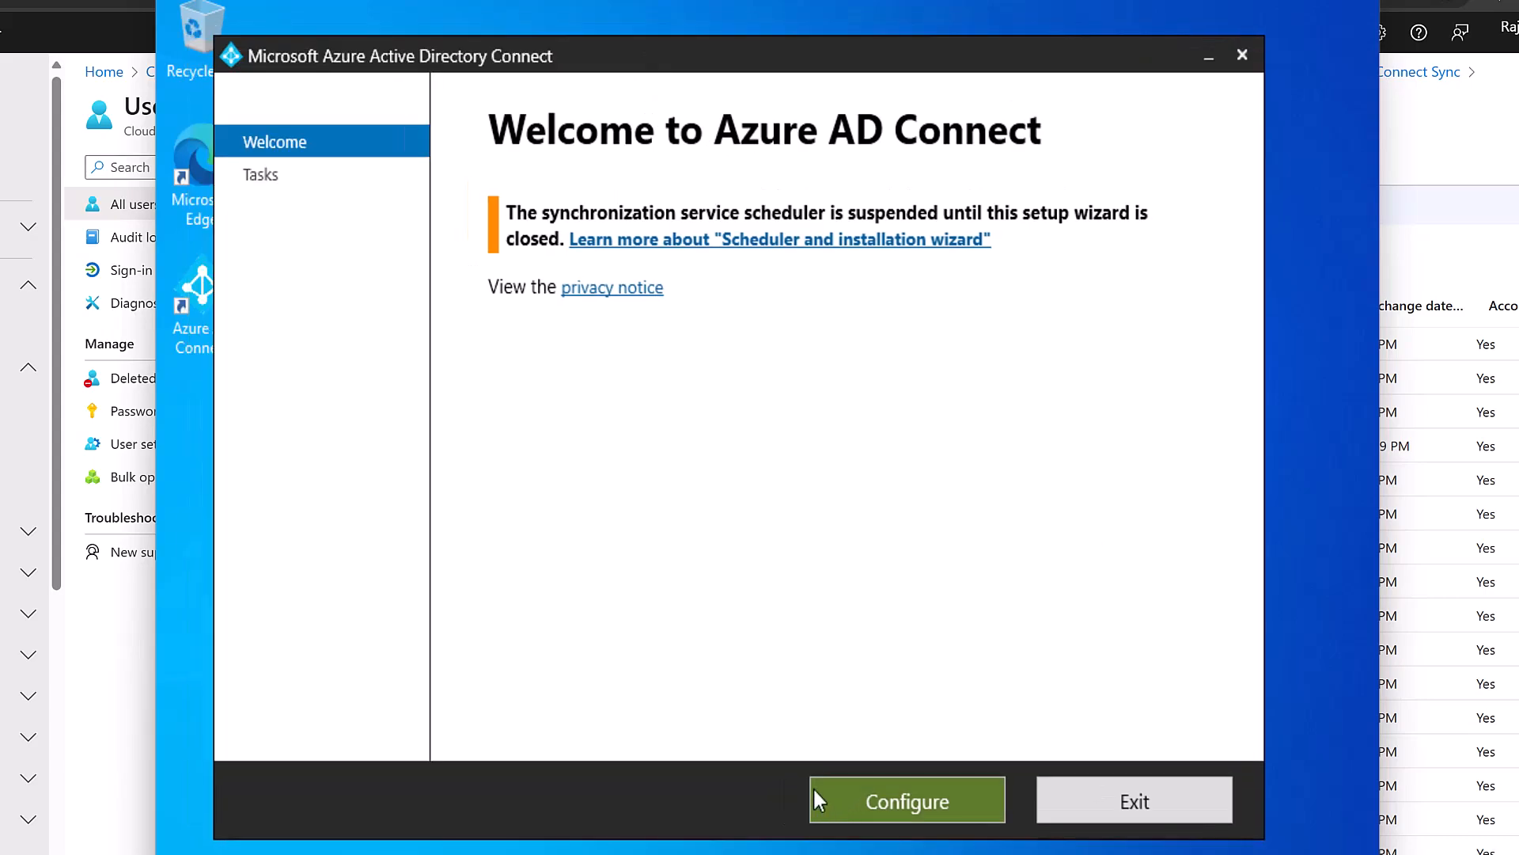
left_click(841, 800)
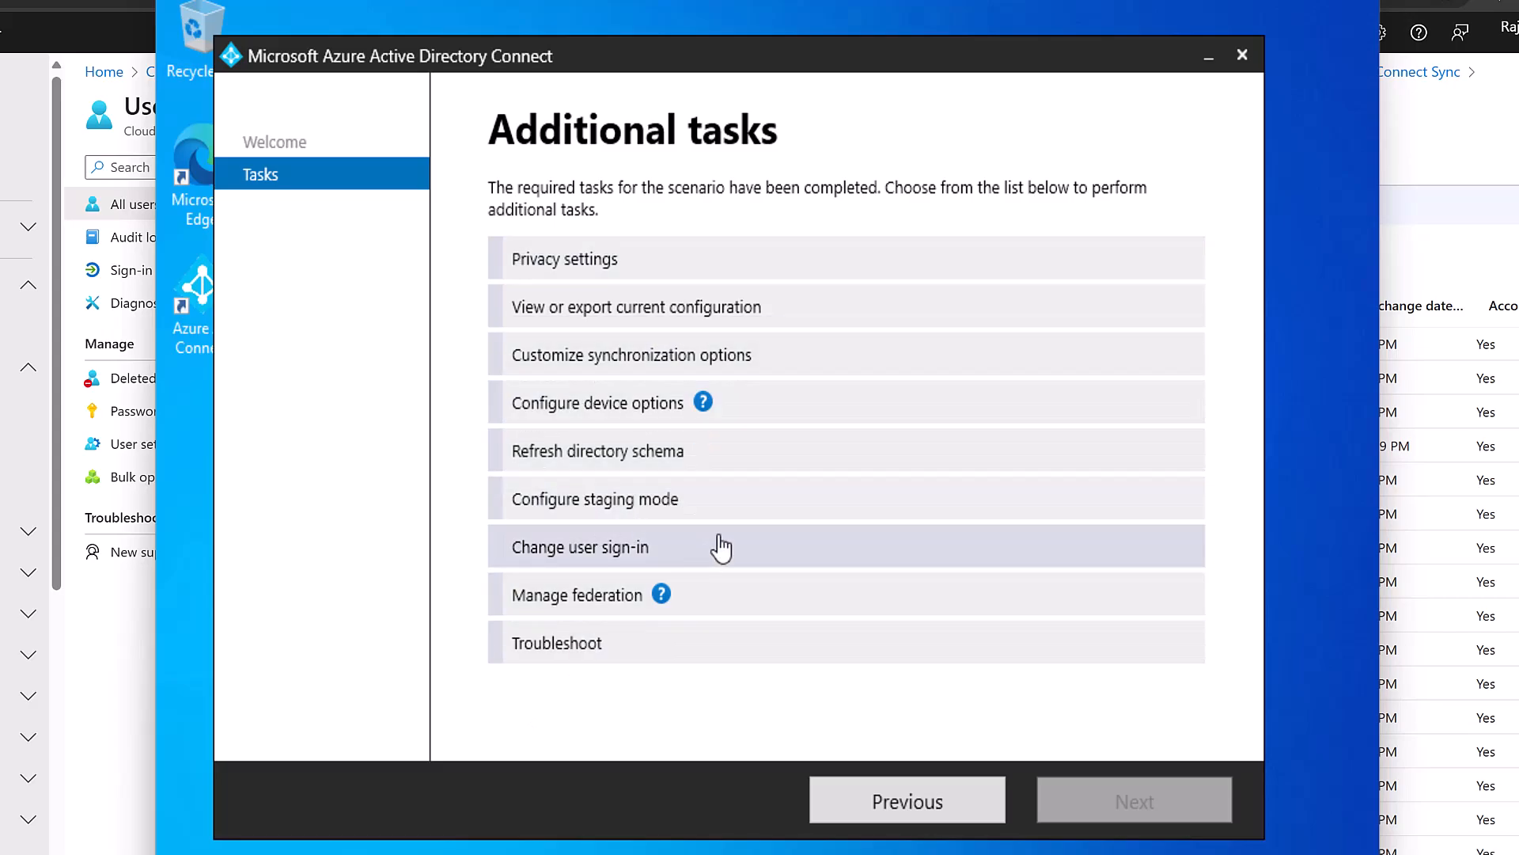
Choose Configure staging mode and sign in to Azure AD with the admin password.
left_click(614, 508)
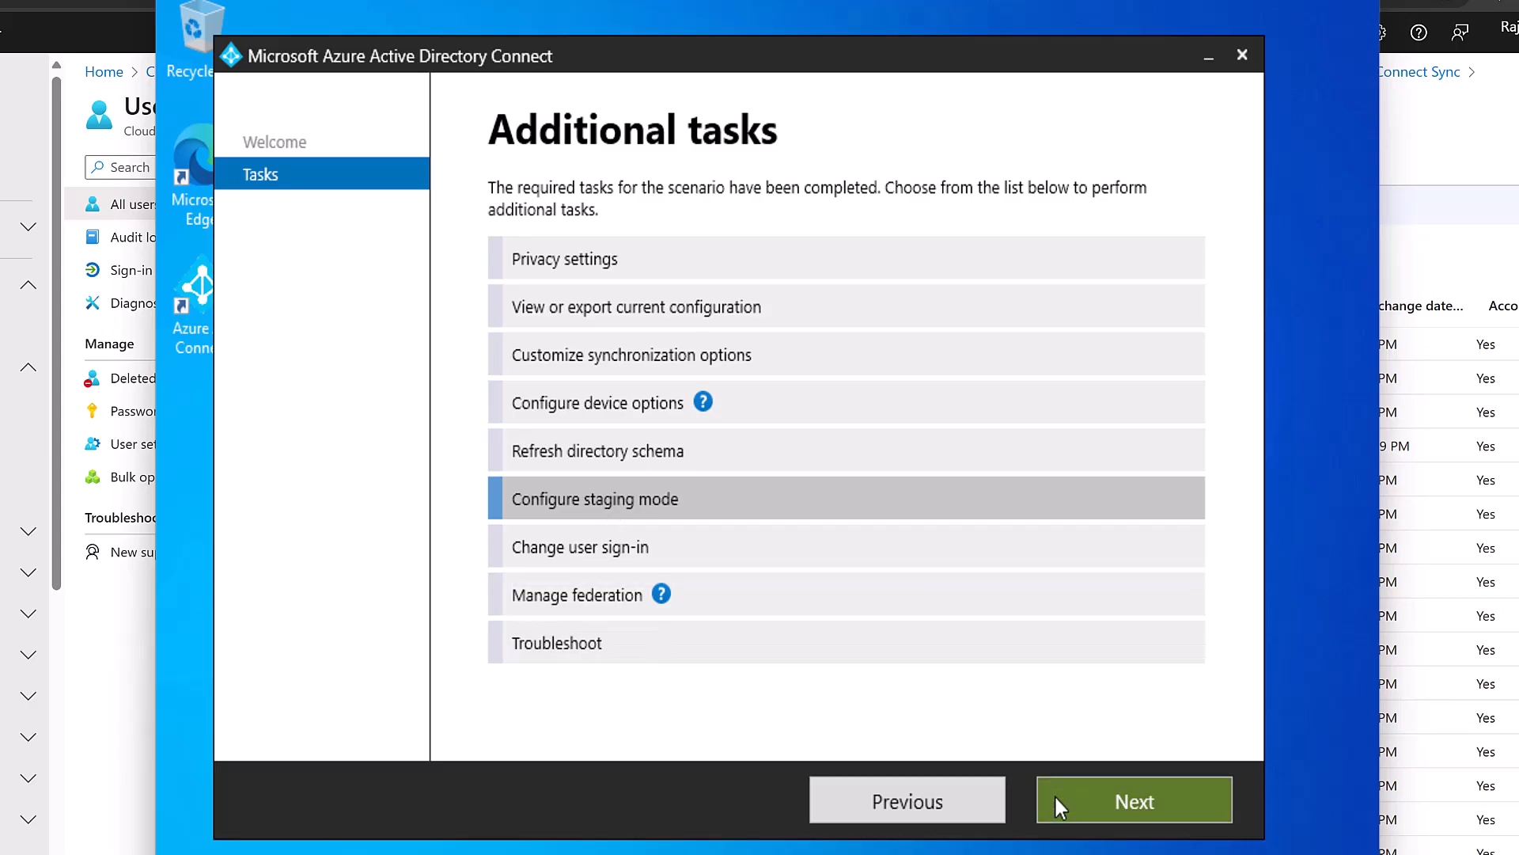
left_click(1084, 801)
left_click(583, 356)
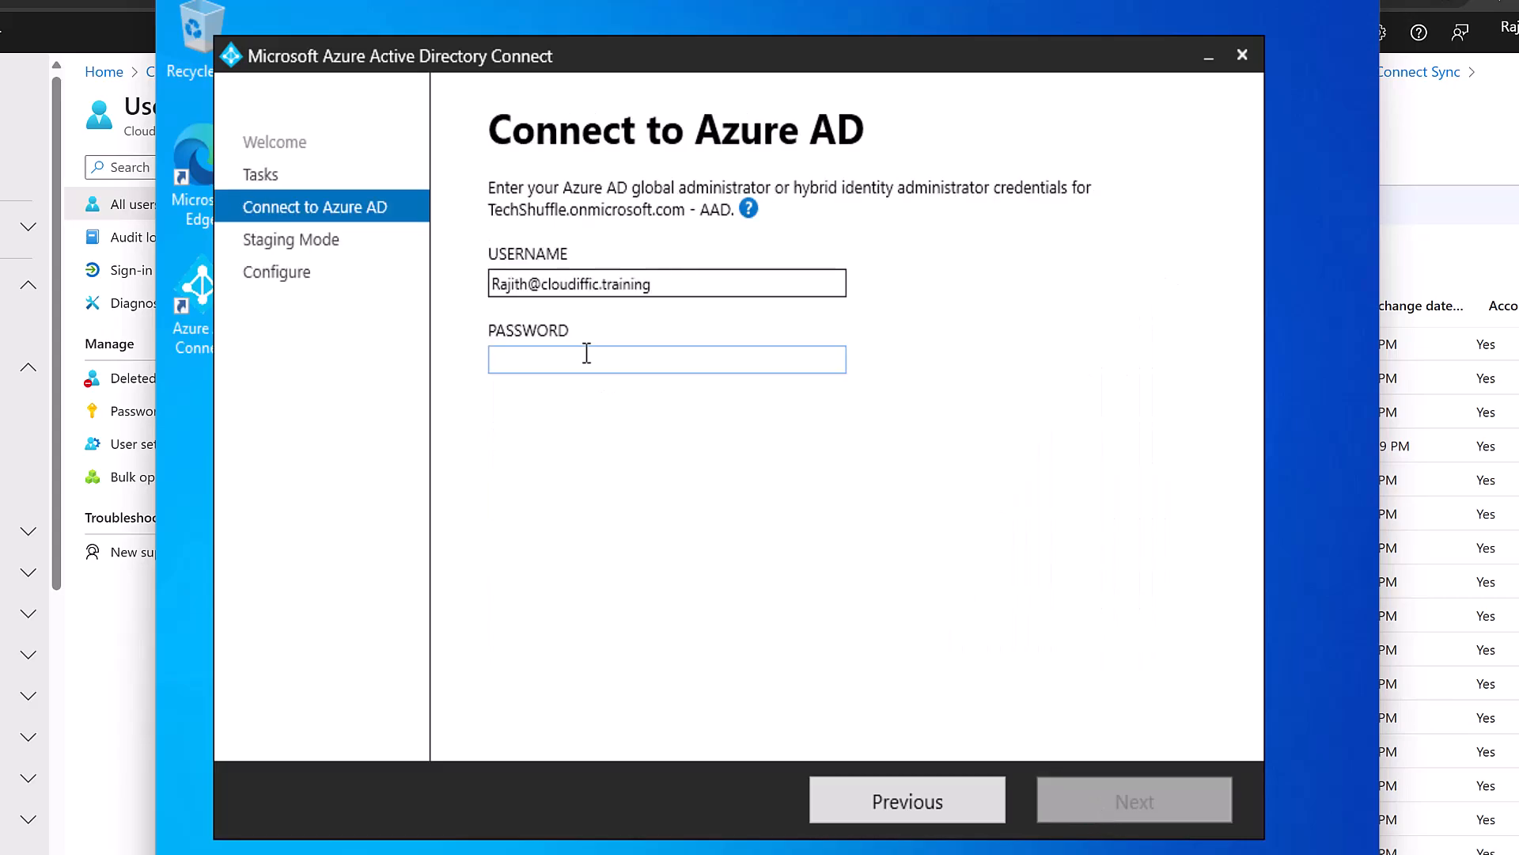
type("•••••••••")
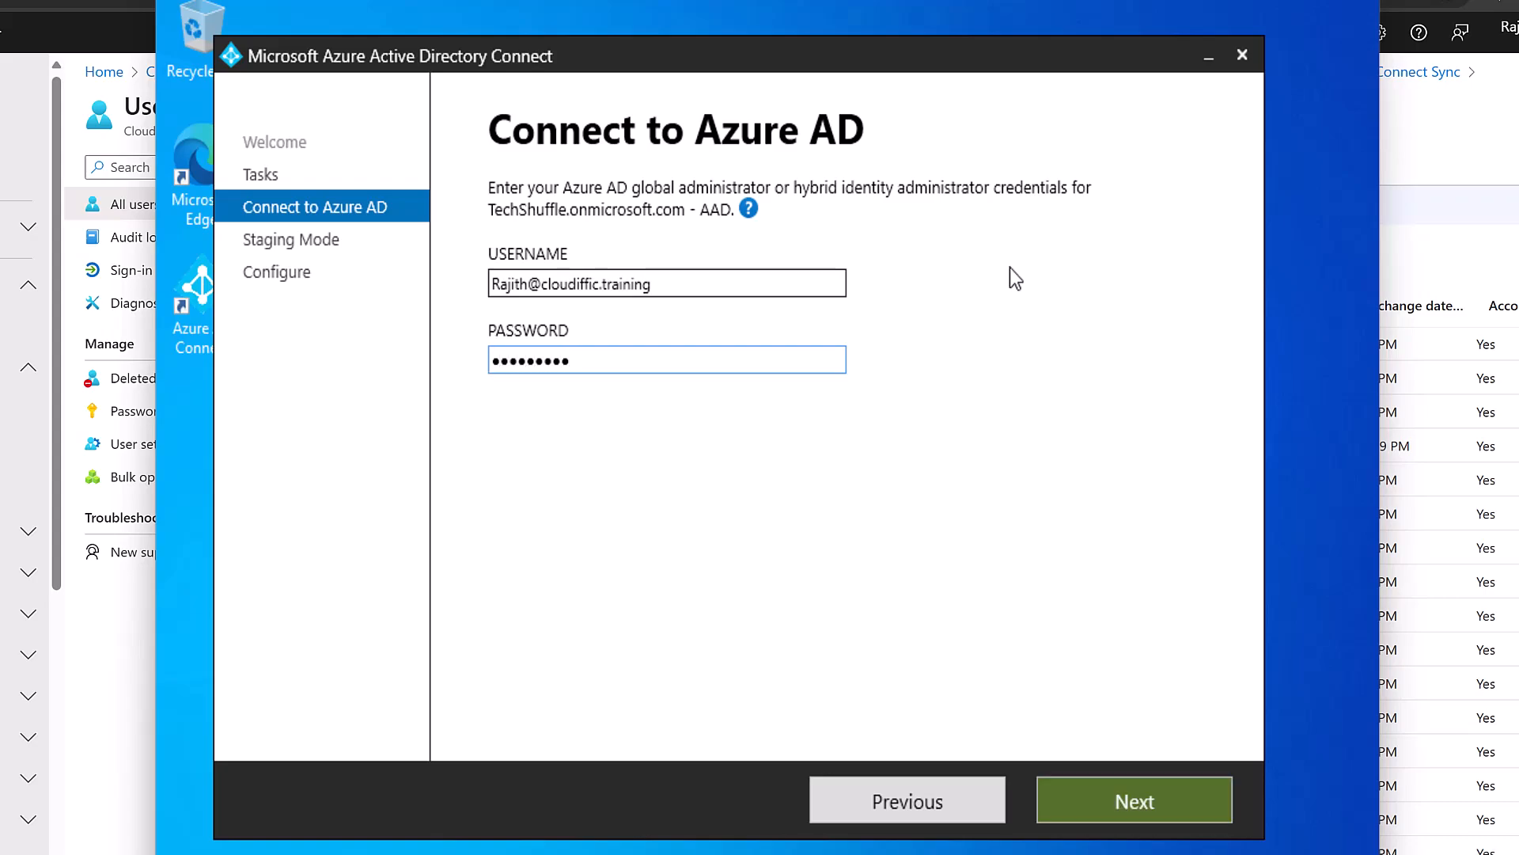
key("BackSpace")
type("•••••")
key("Return")
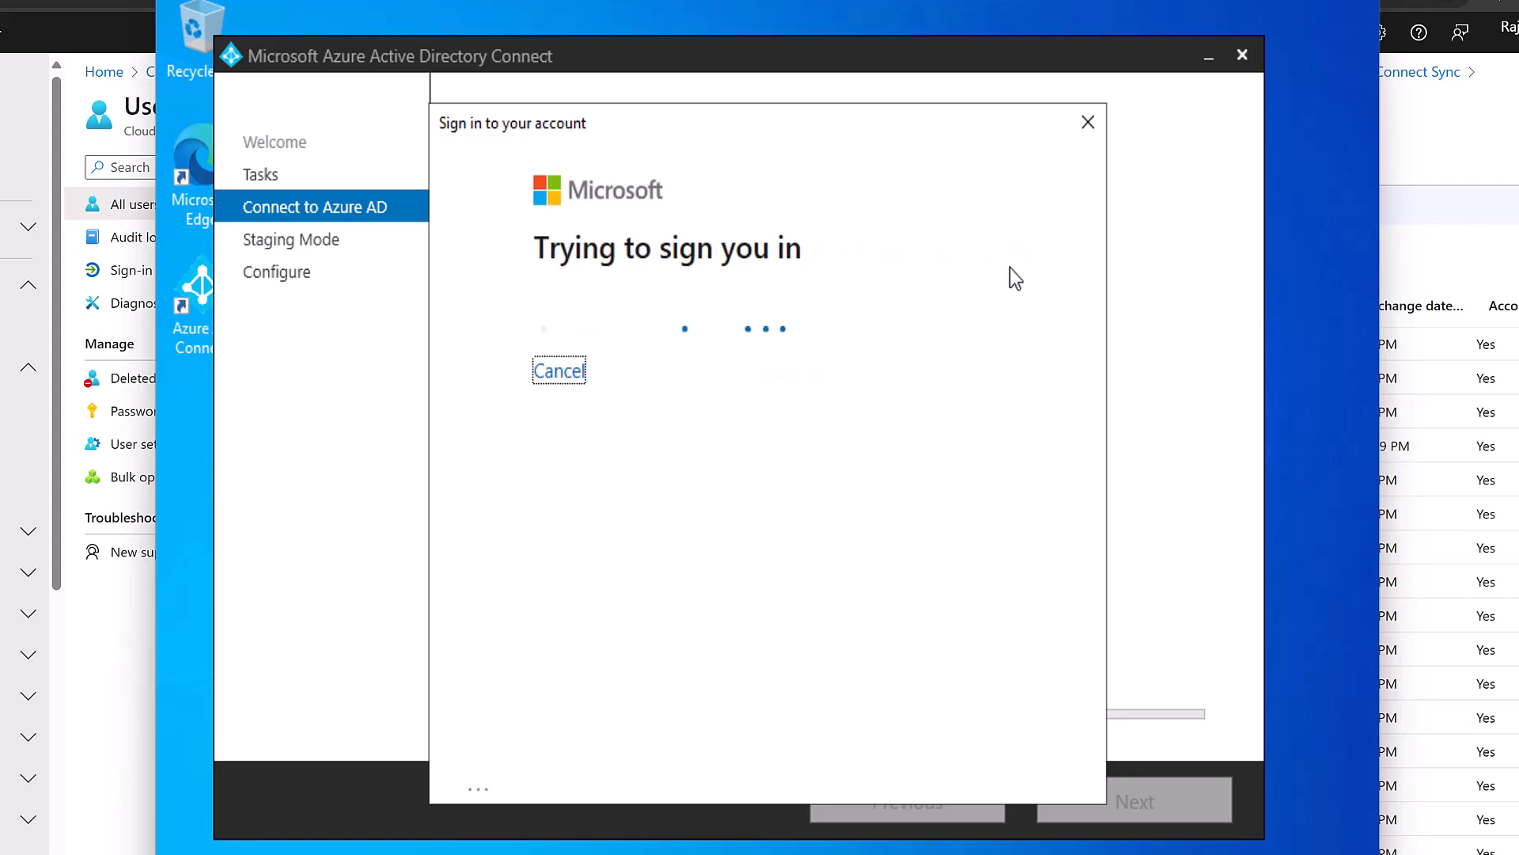
type("••••••••••")
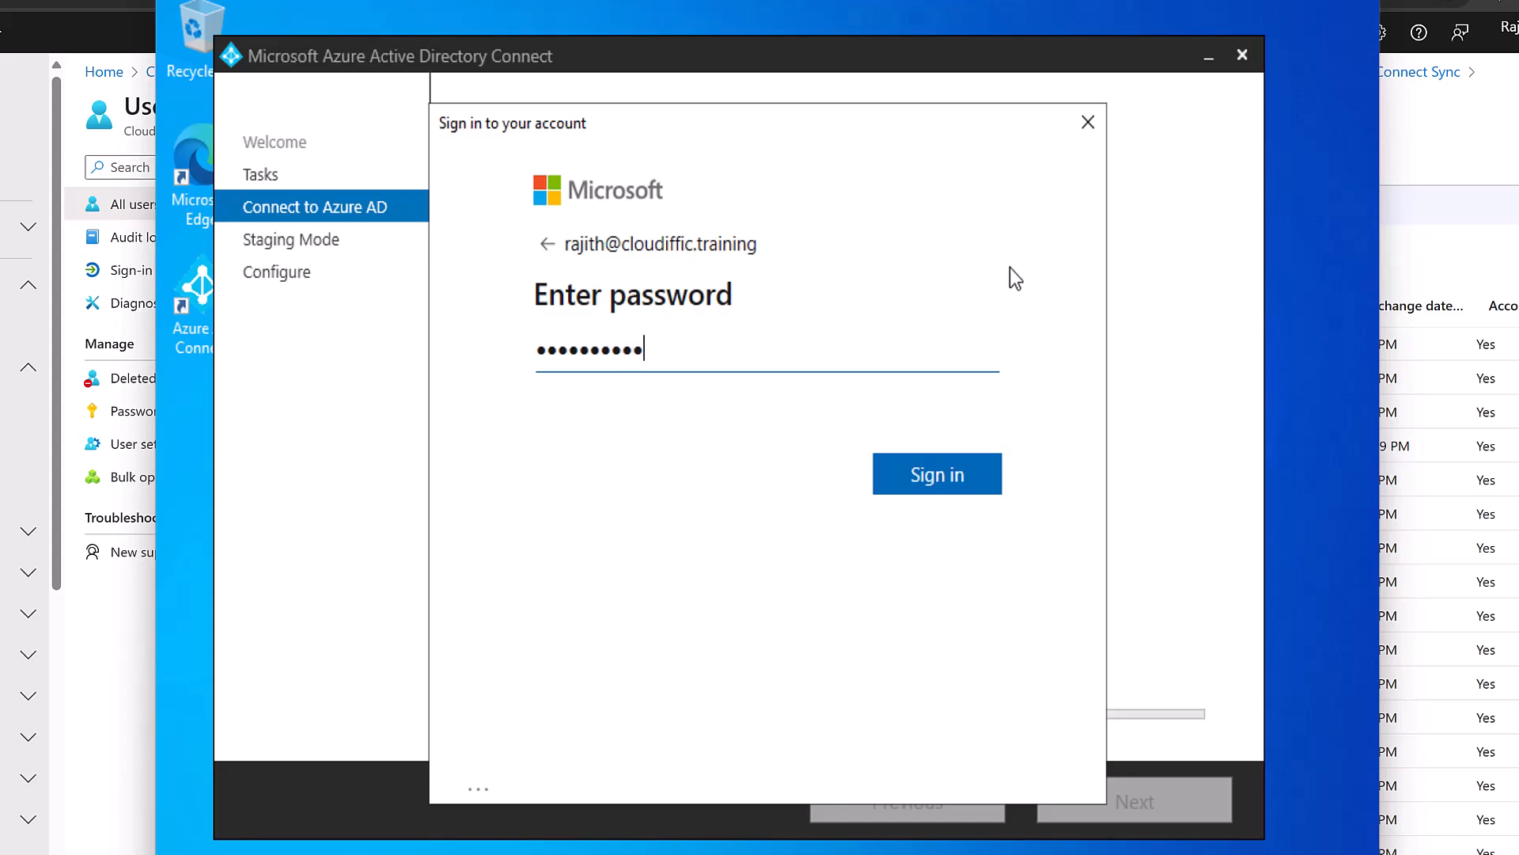
type("•••")
key("Return")
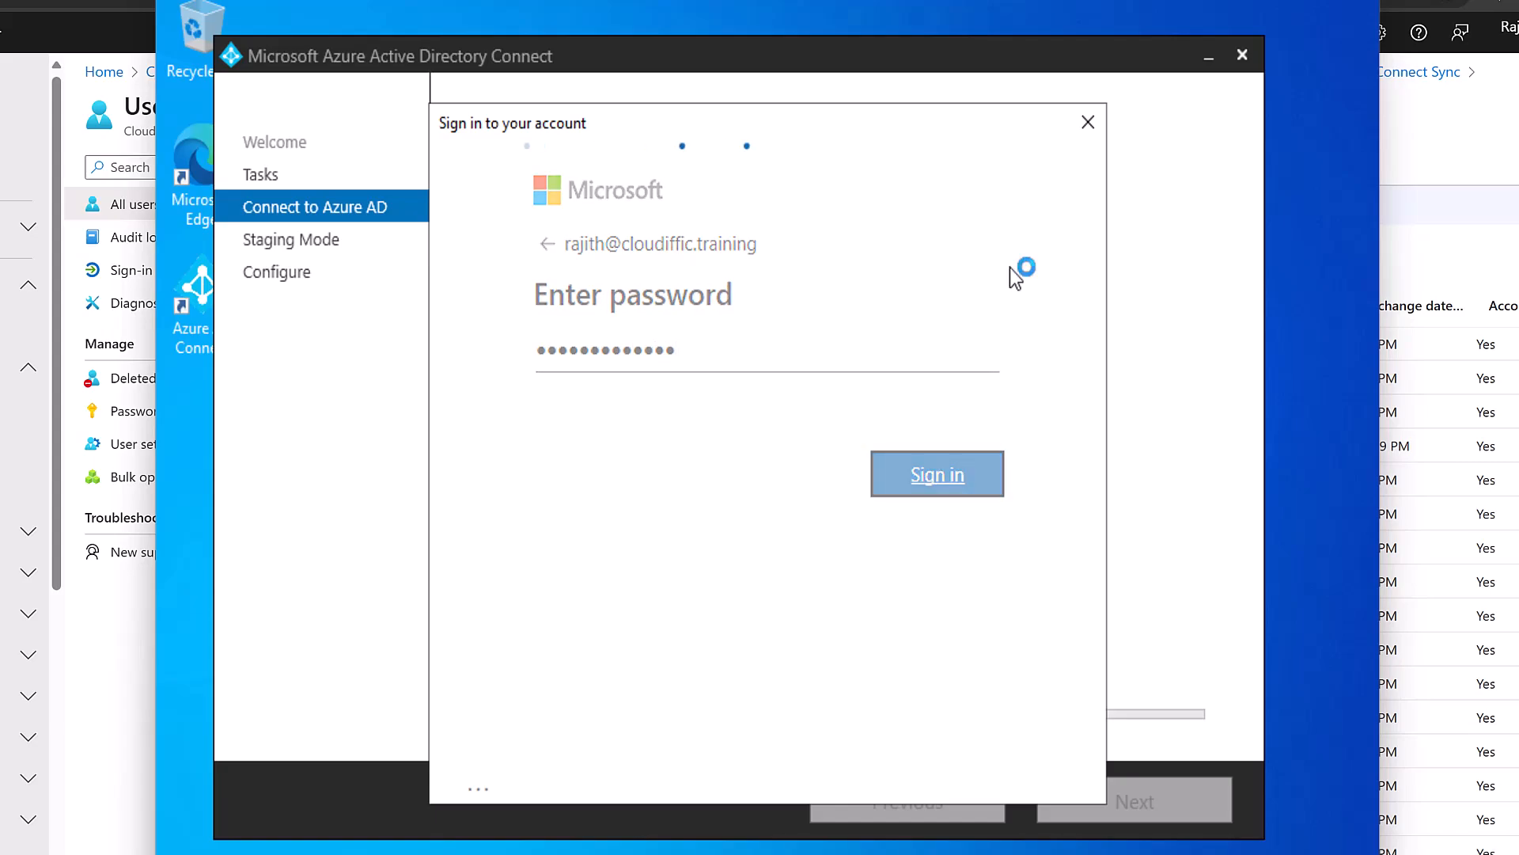
type("••••••••••••")
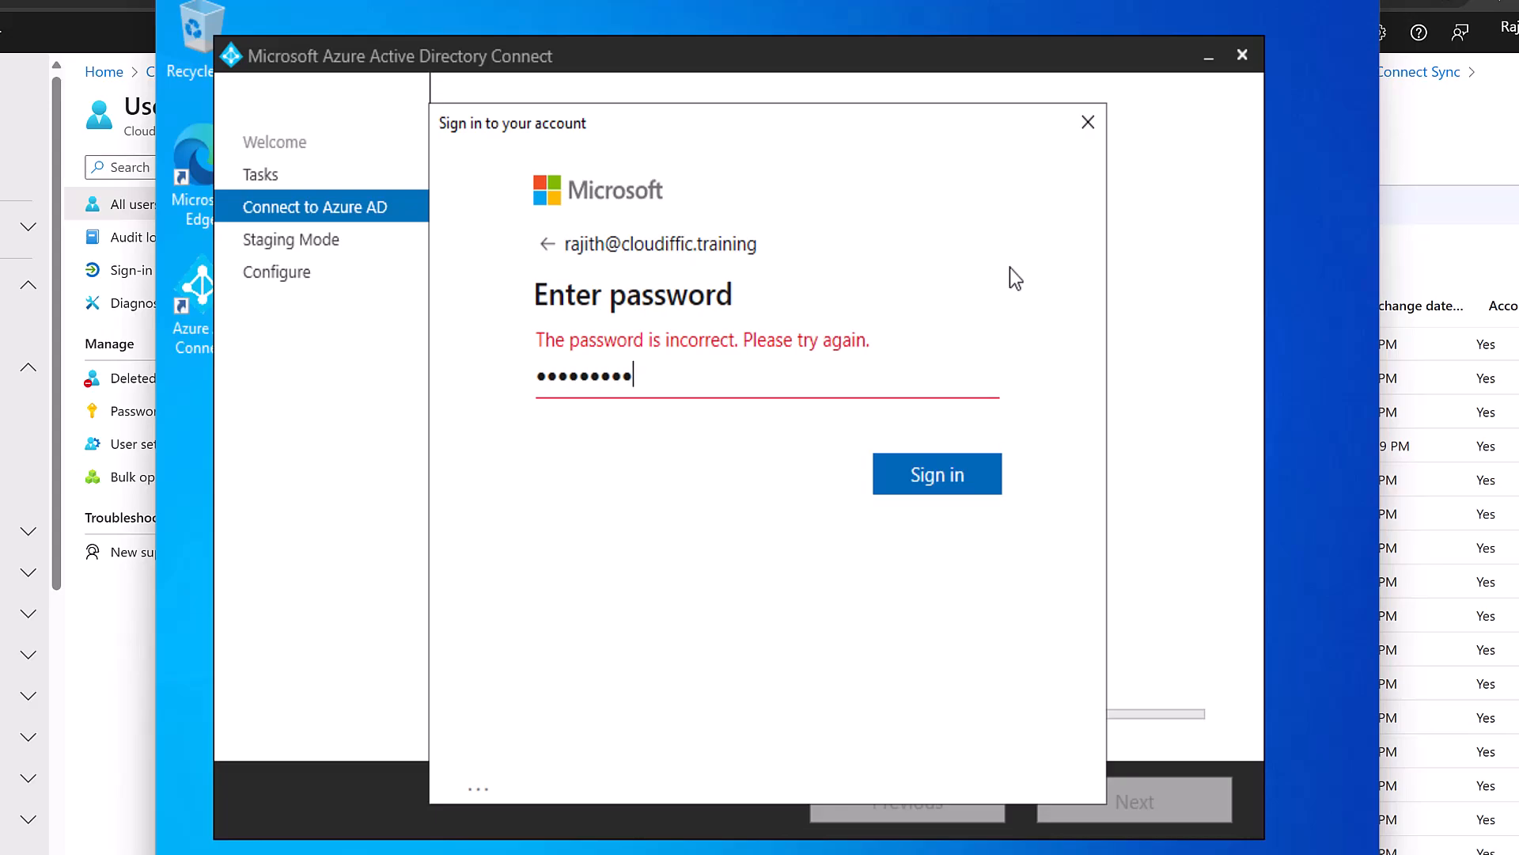
type("•")
key("Return")
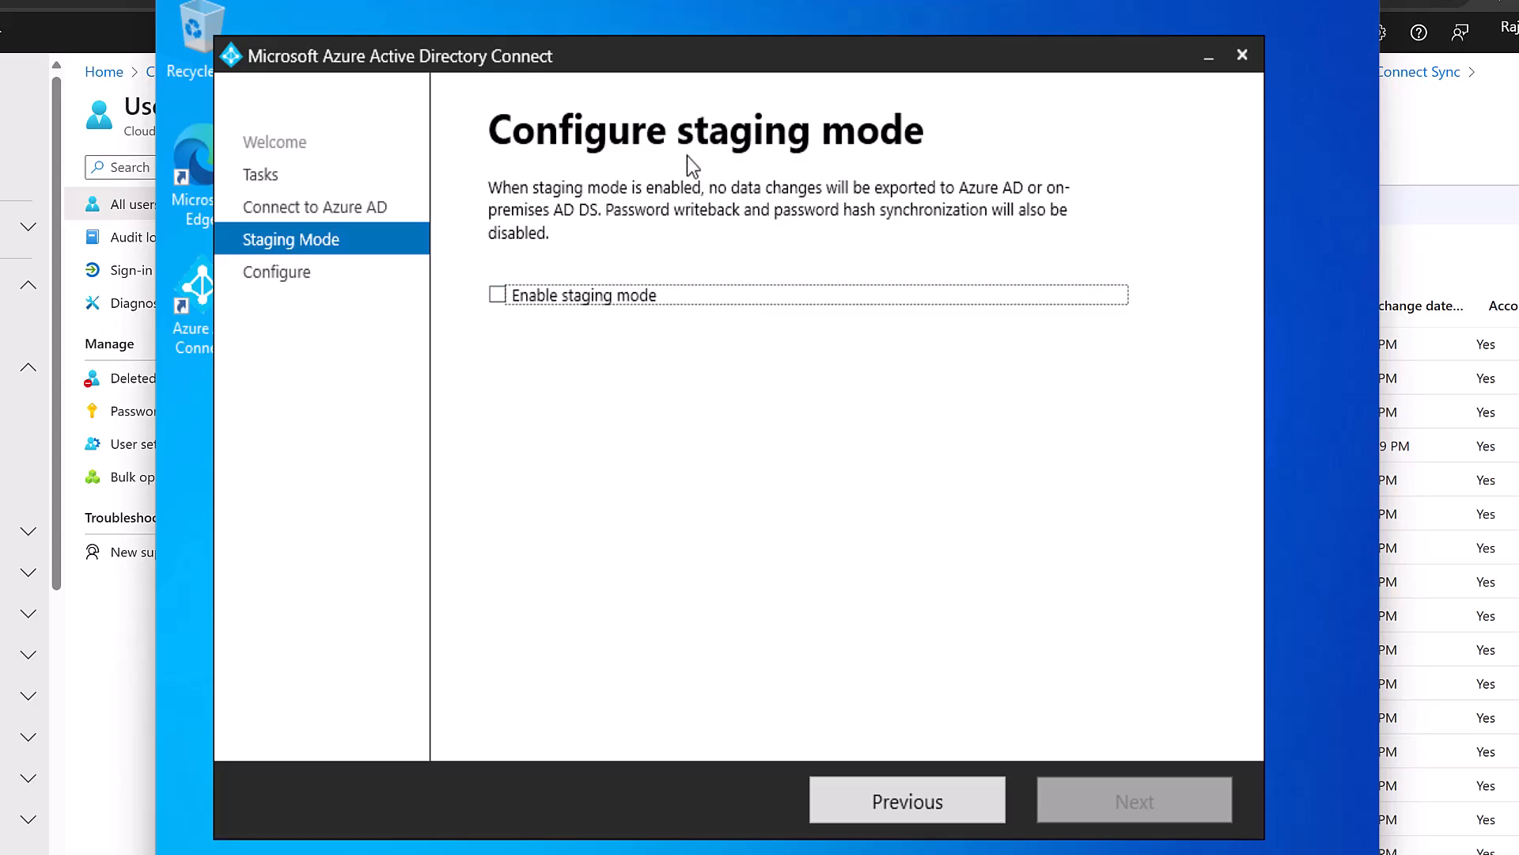
Tick Enable staging mode, then back out to the Connect to Azure AD page without applying.
left_click(497, 295)
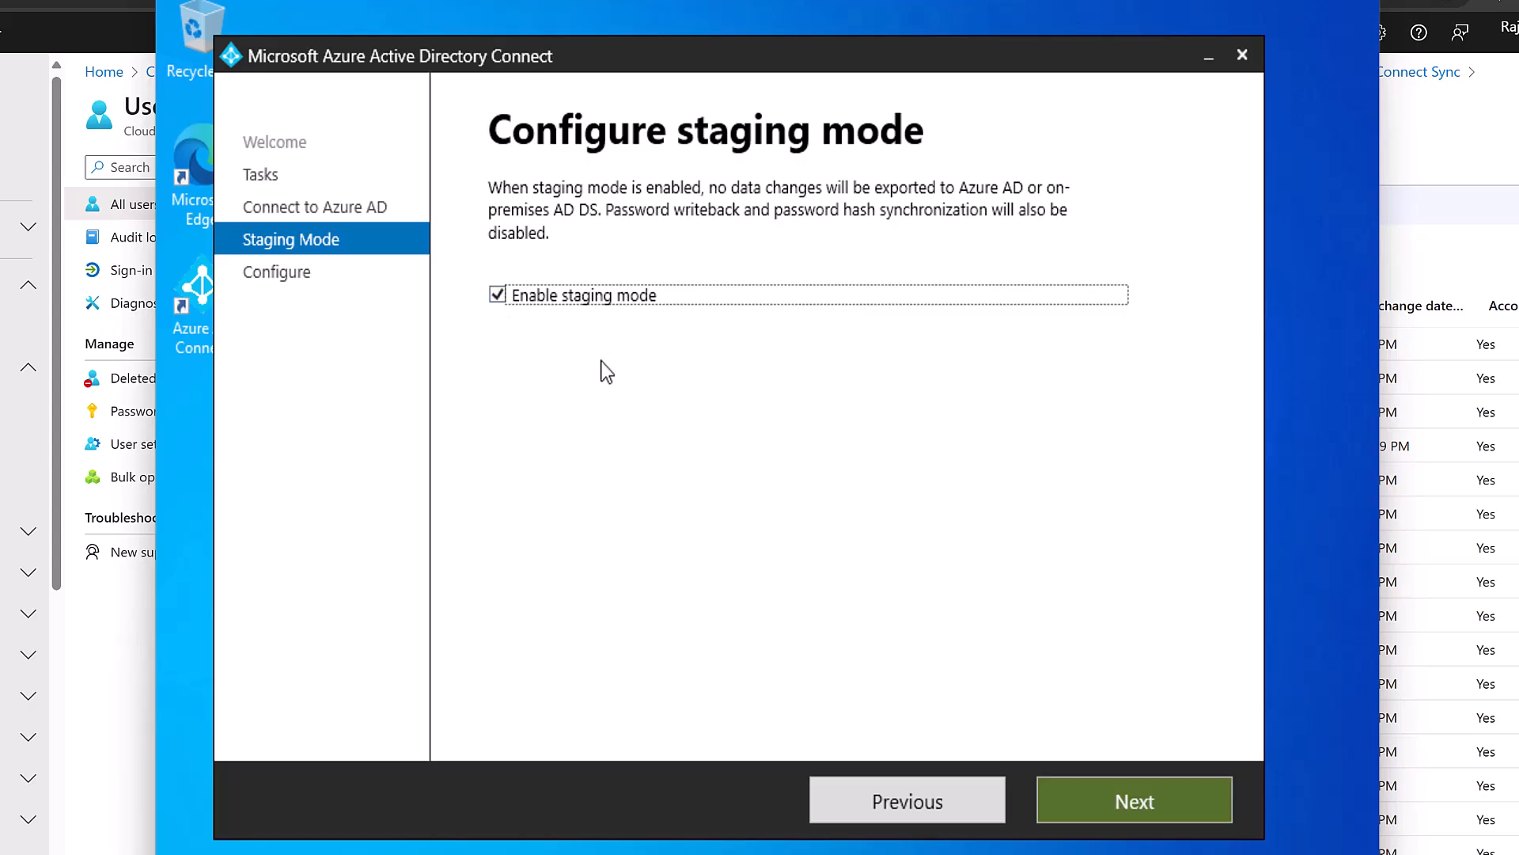
left_click(1184, 802)
left_click(926, 803)
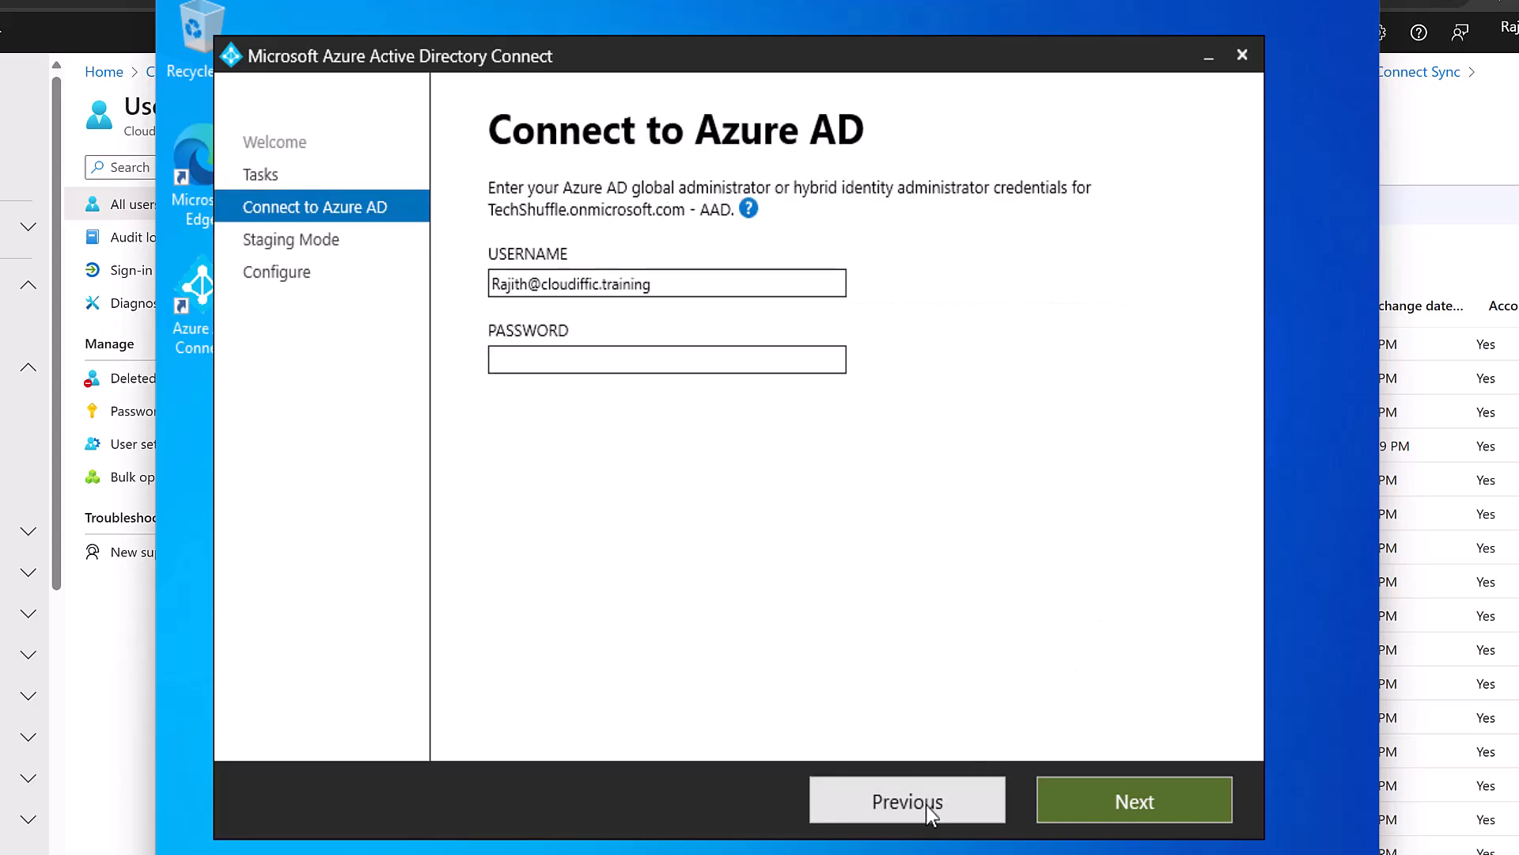
Choose the Change user sign-in task and sign in to Azure AD with the admin password.
left_click(930, 803)
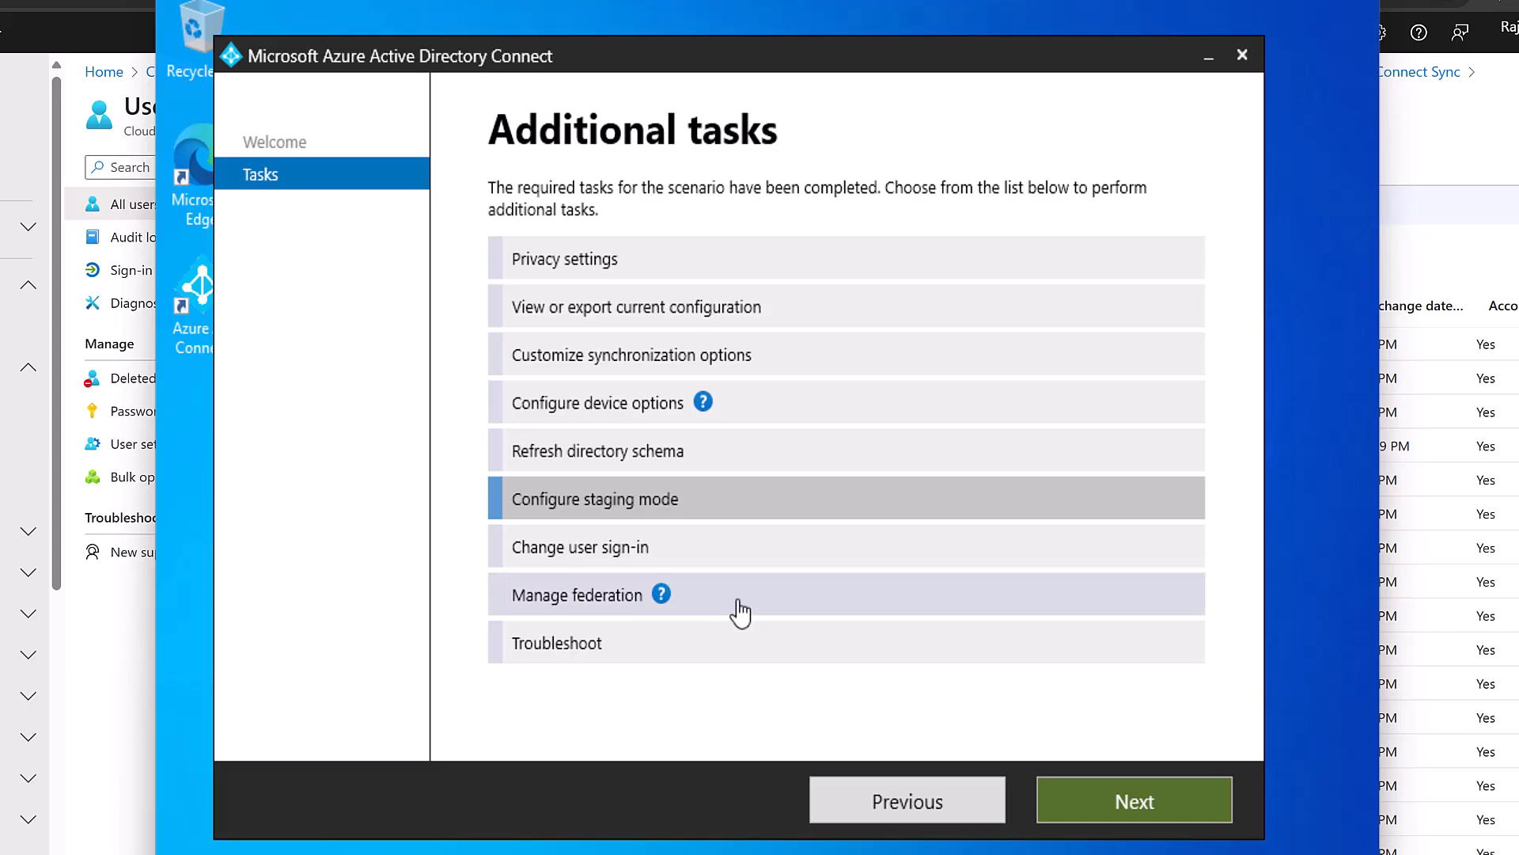
left_click(610, 554)
left_click(1105, 798)
left_click(689, 361)
type("***")
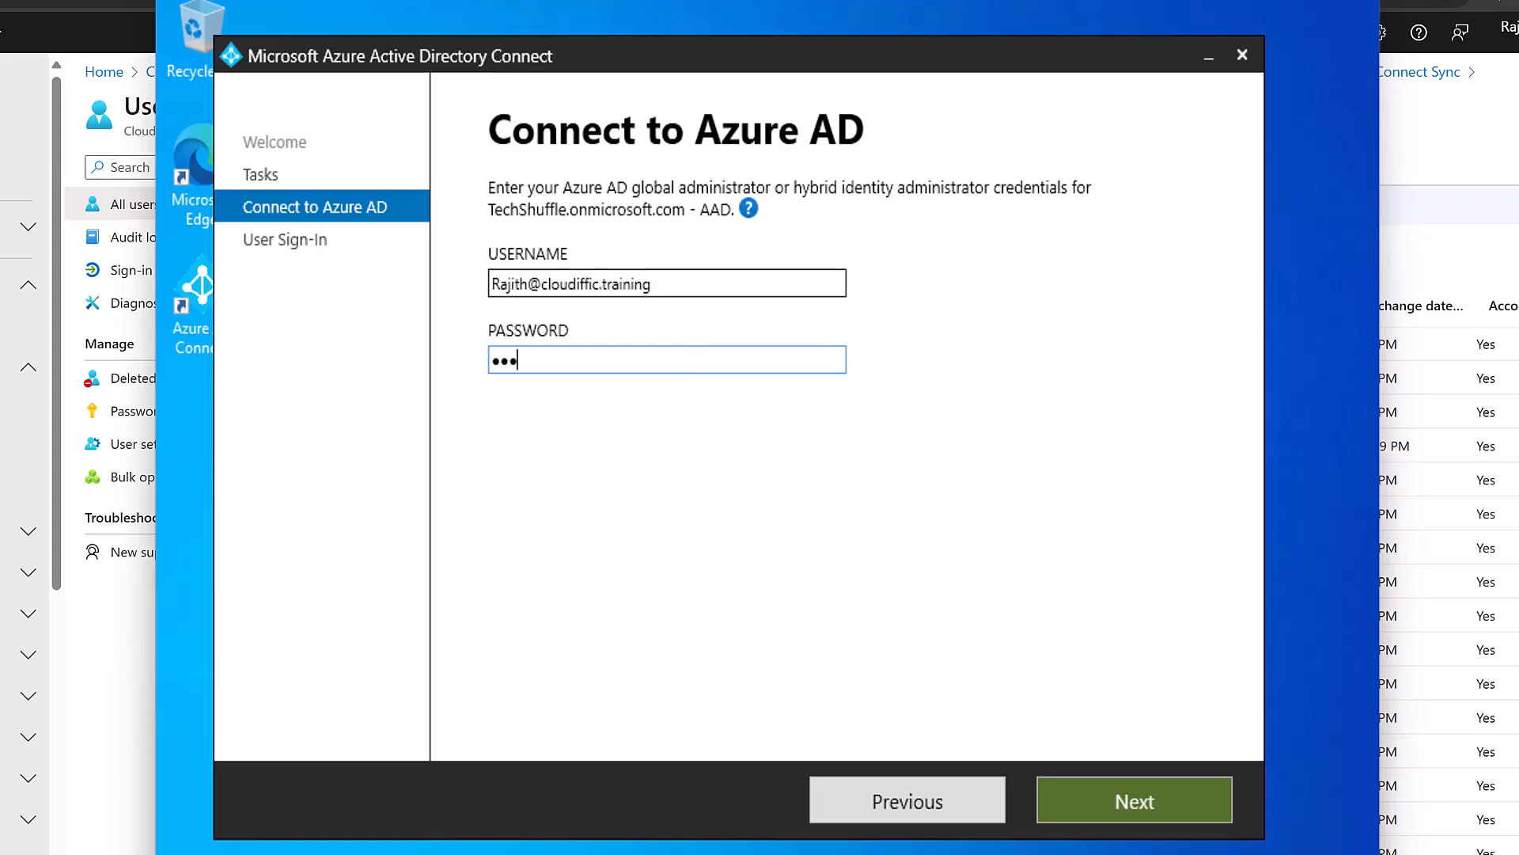
type("******")
key("ctrl+a")
type("*************")
key("Return")
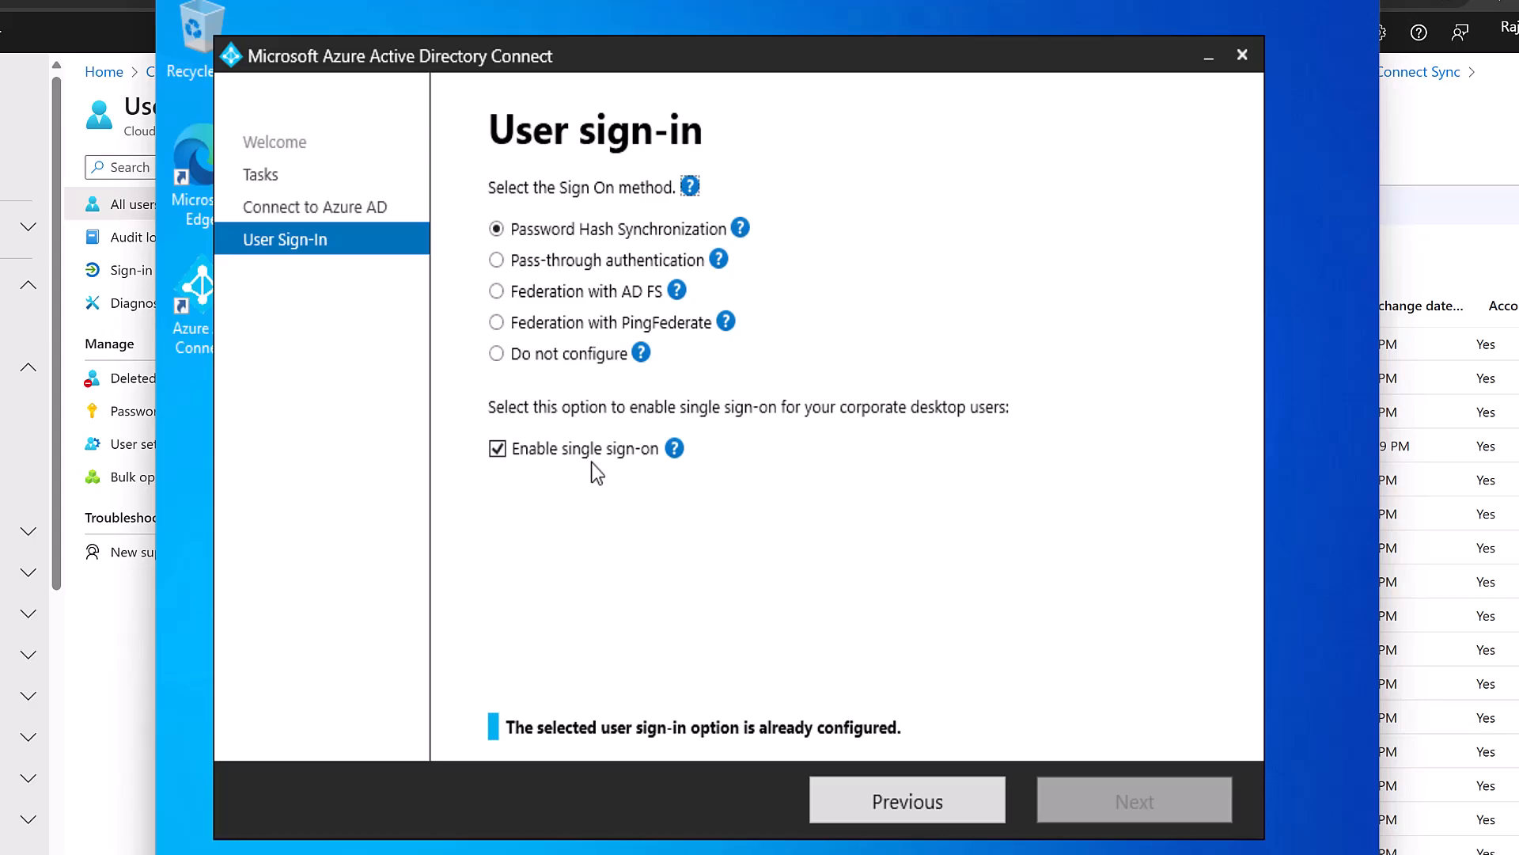
Try Pass-through authentication, revert to Password Hash Synchronization, and back out to Additional tasks.
left_click(552, 269)
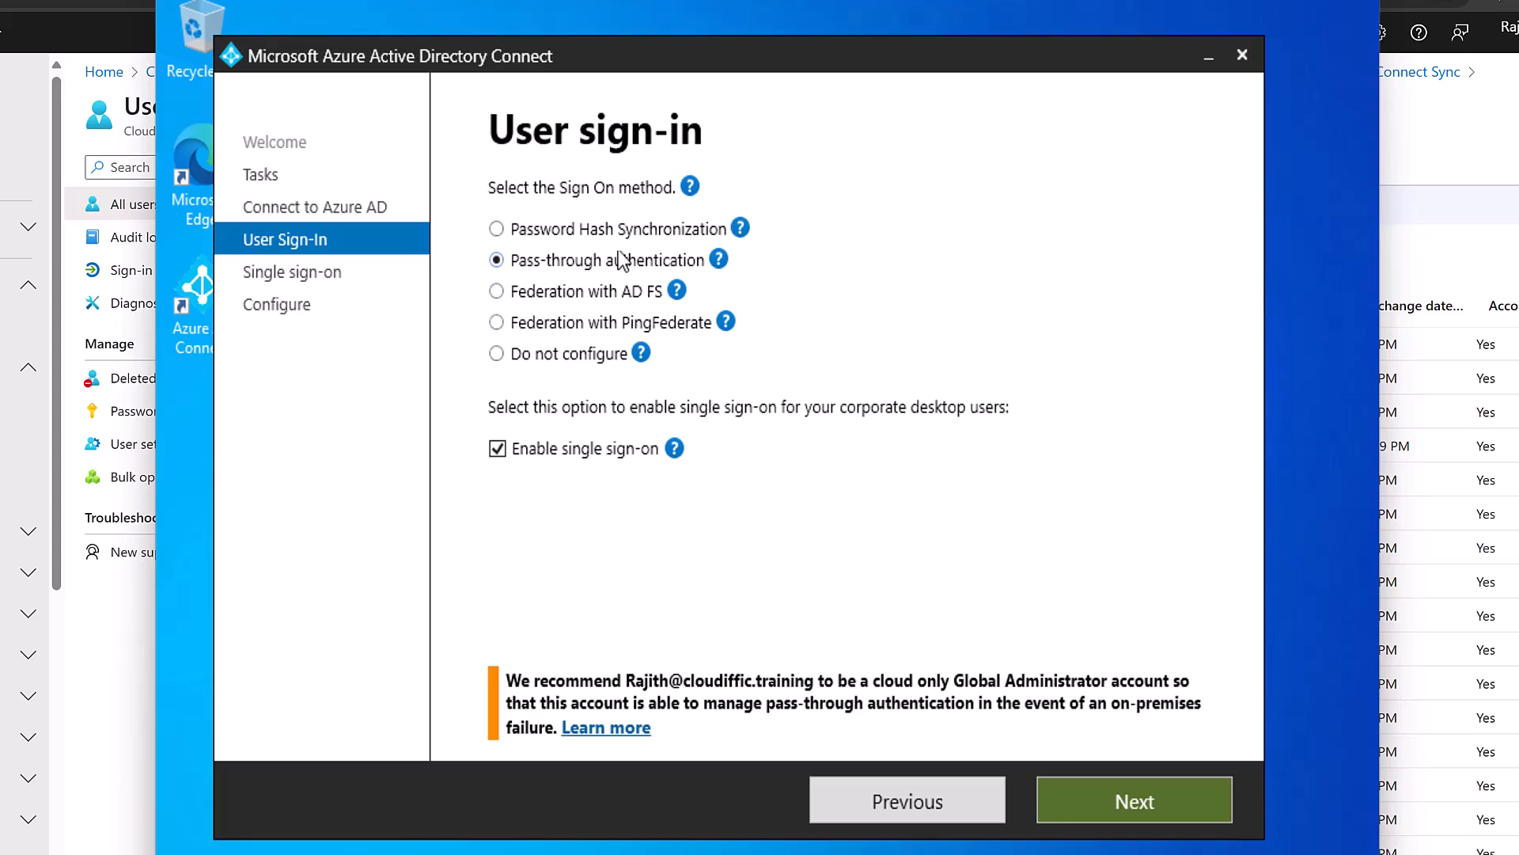
left_click(633, 228)
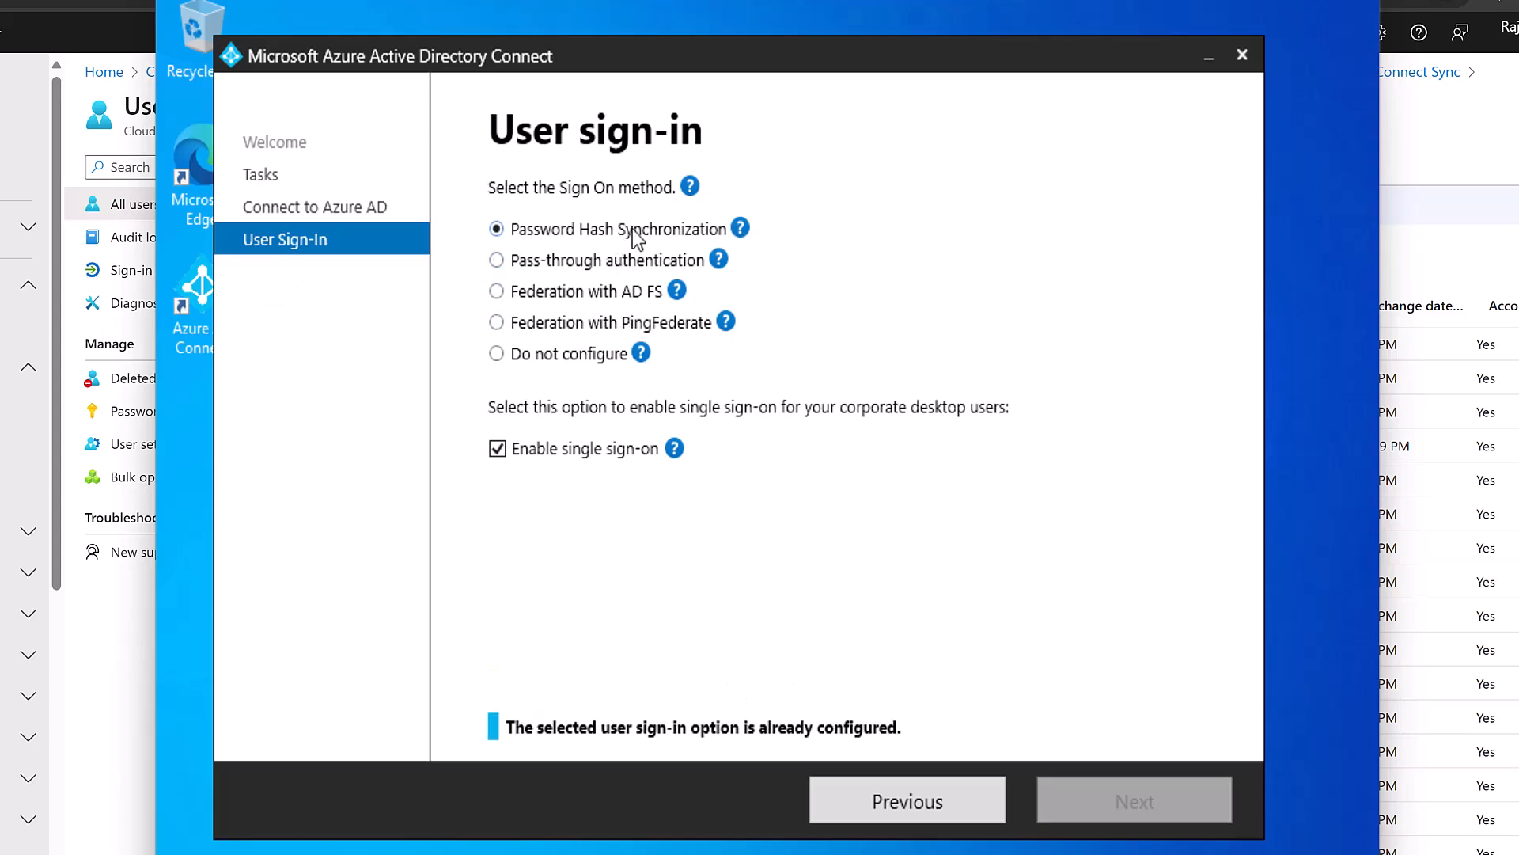
left_click(894, 803)
left_click(890, 802)
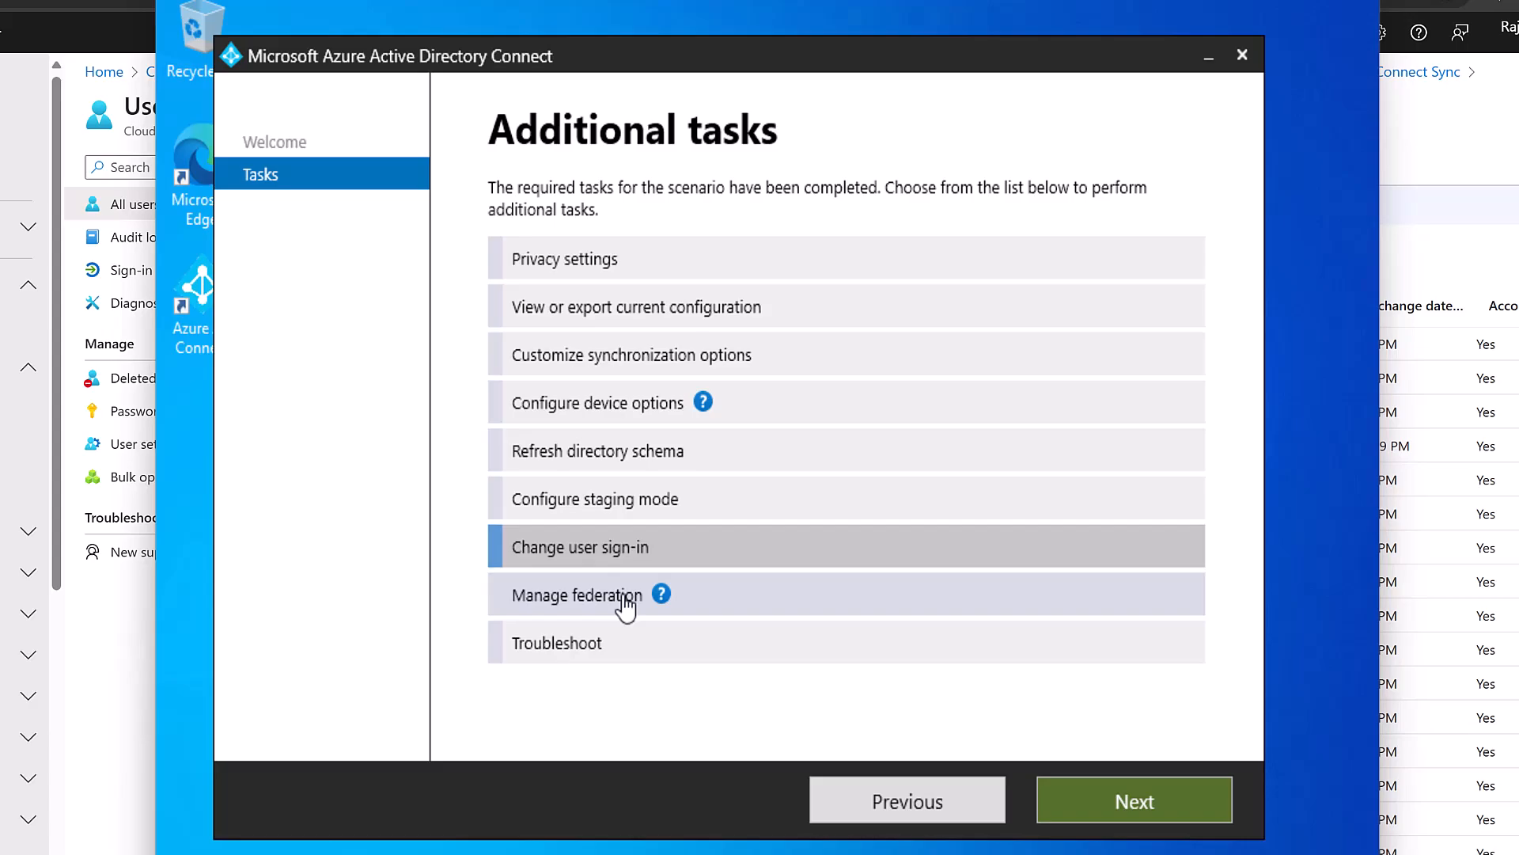
left_click(628, 455)
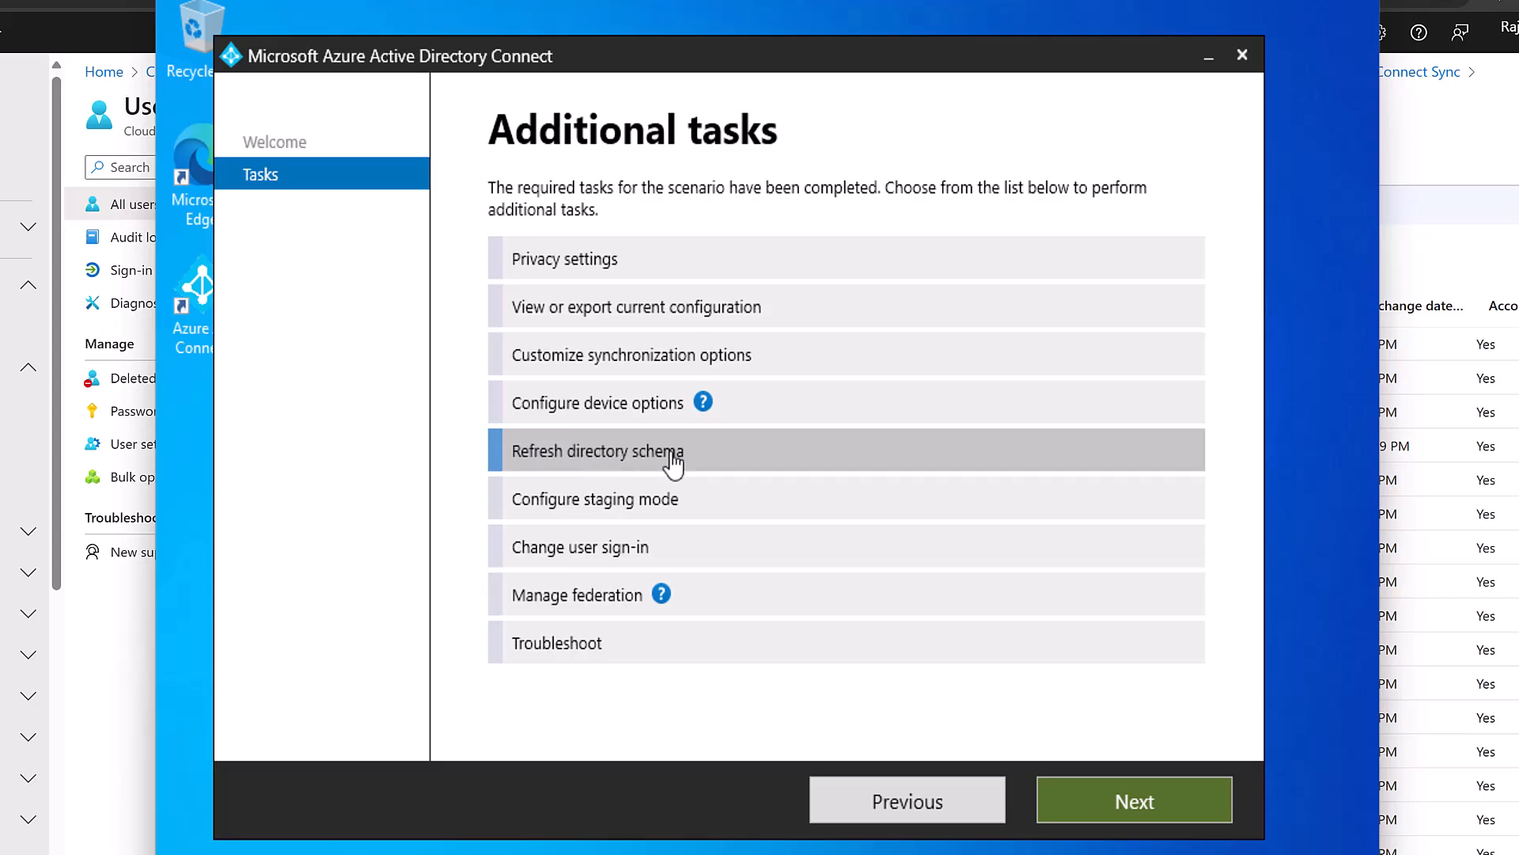
left_click(625, 413)
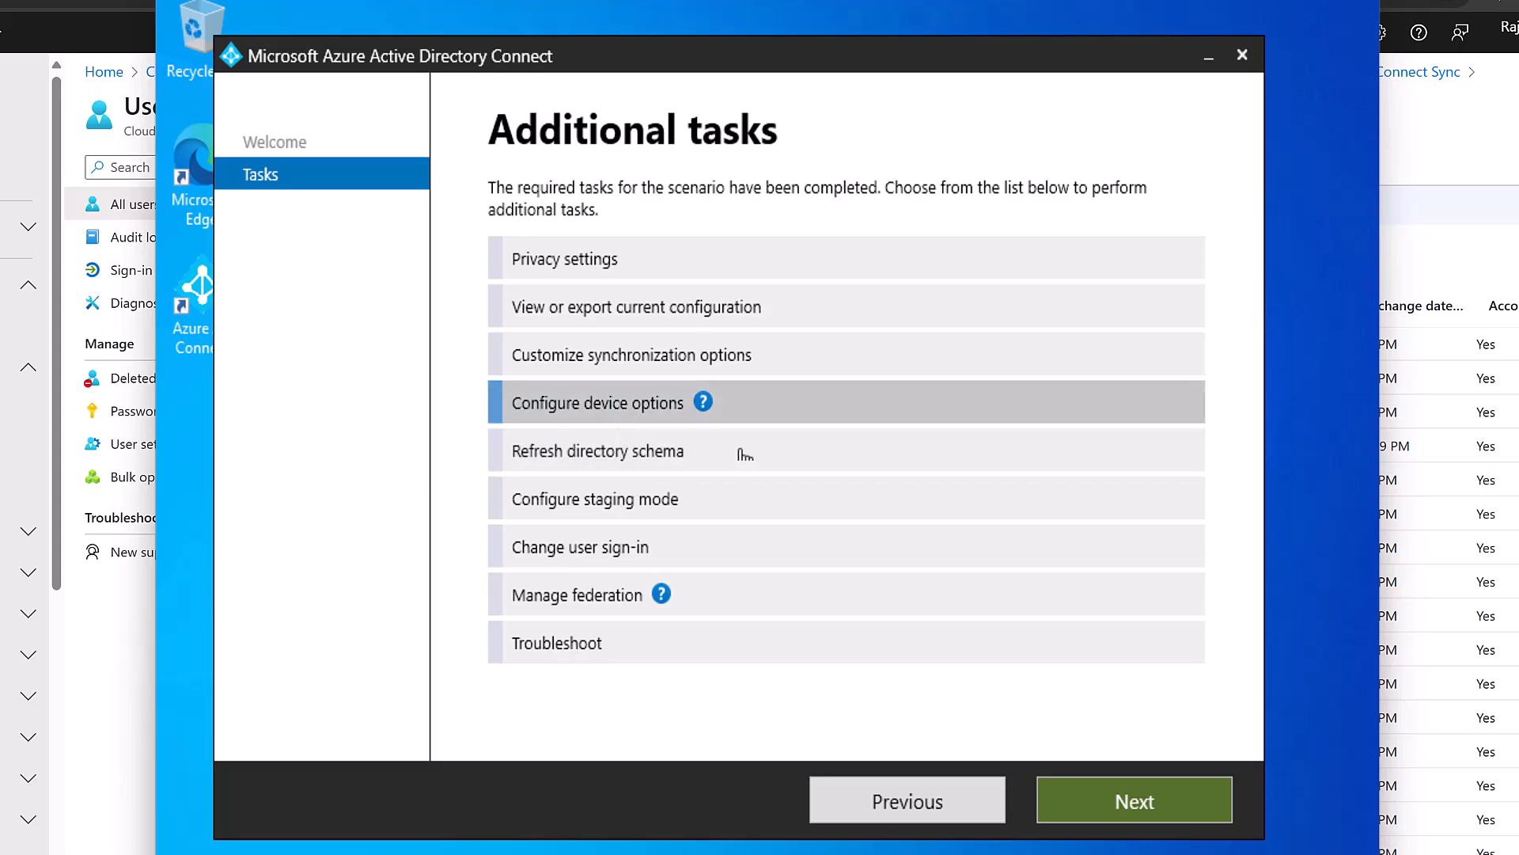
mouse_move(704, 406)
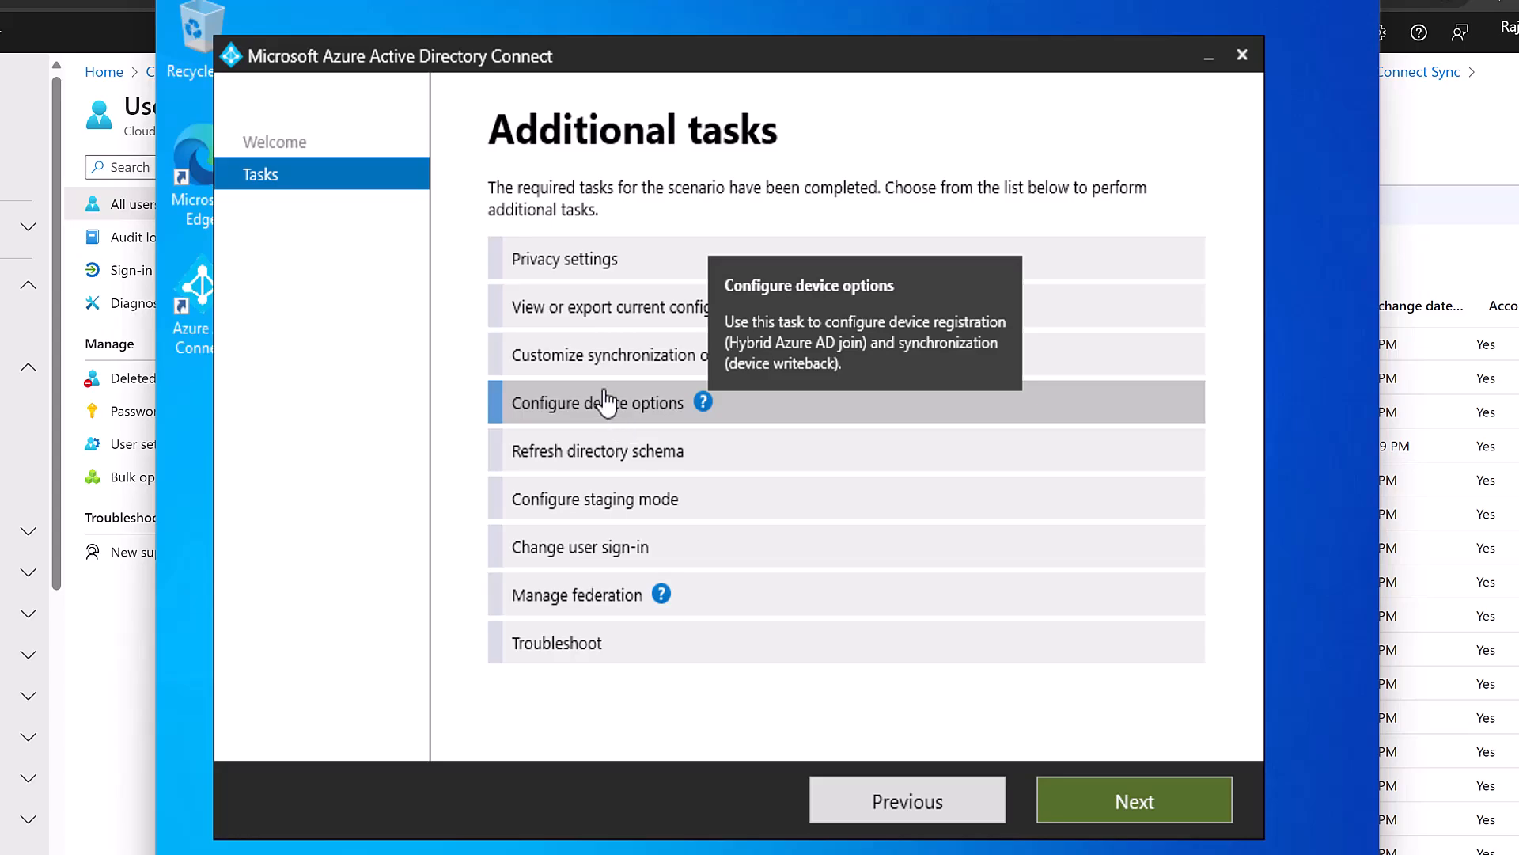
left_click(1090, 792)
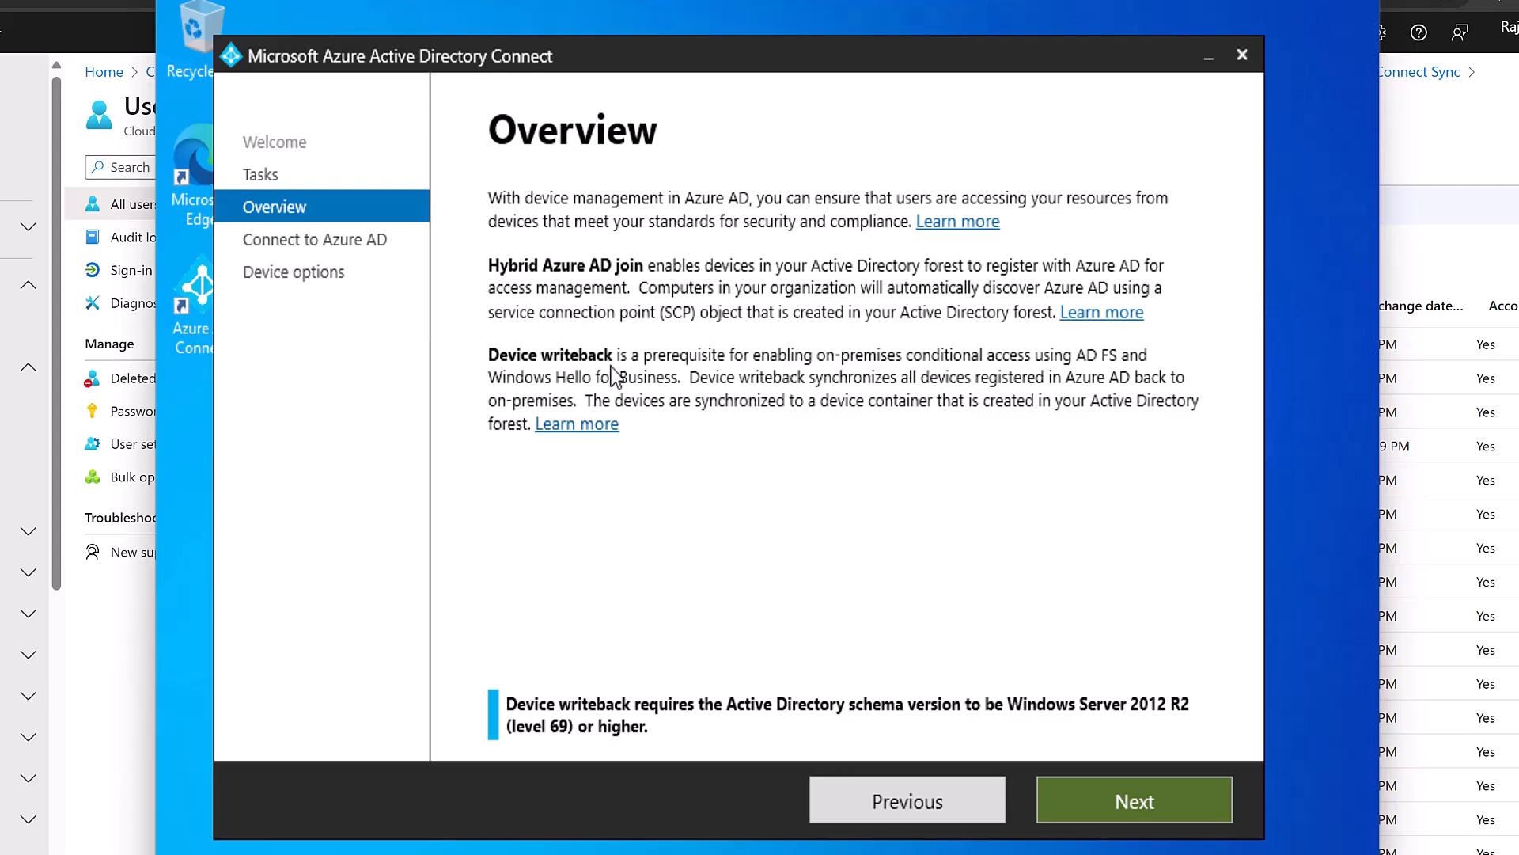
left_click(907, 811)
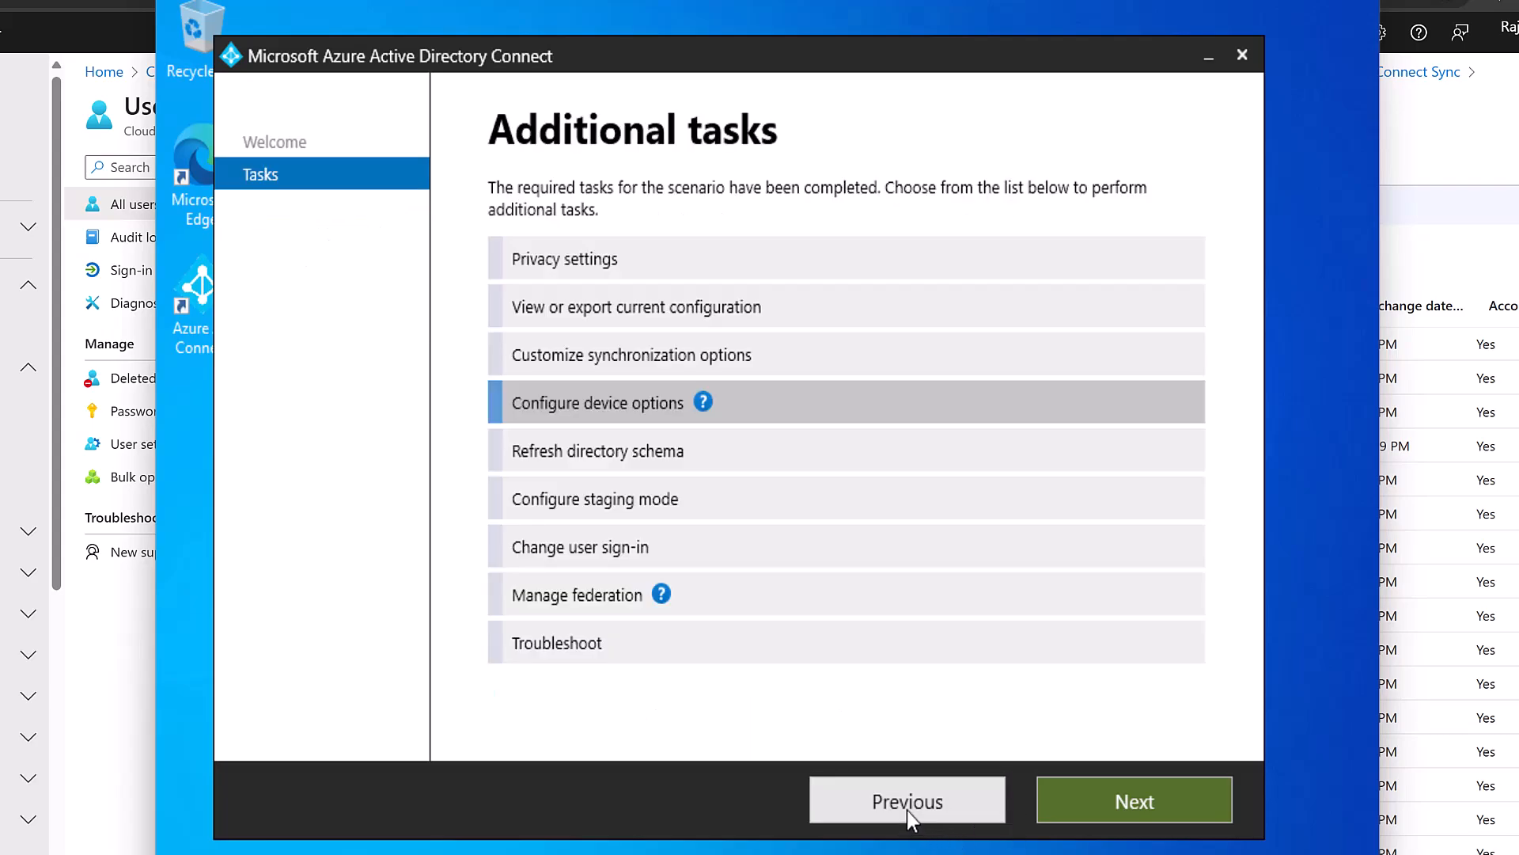
left_click(651, 358)
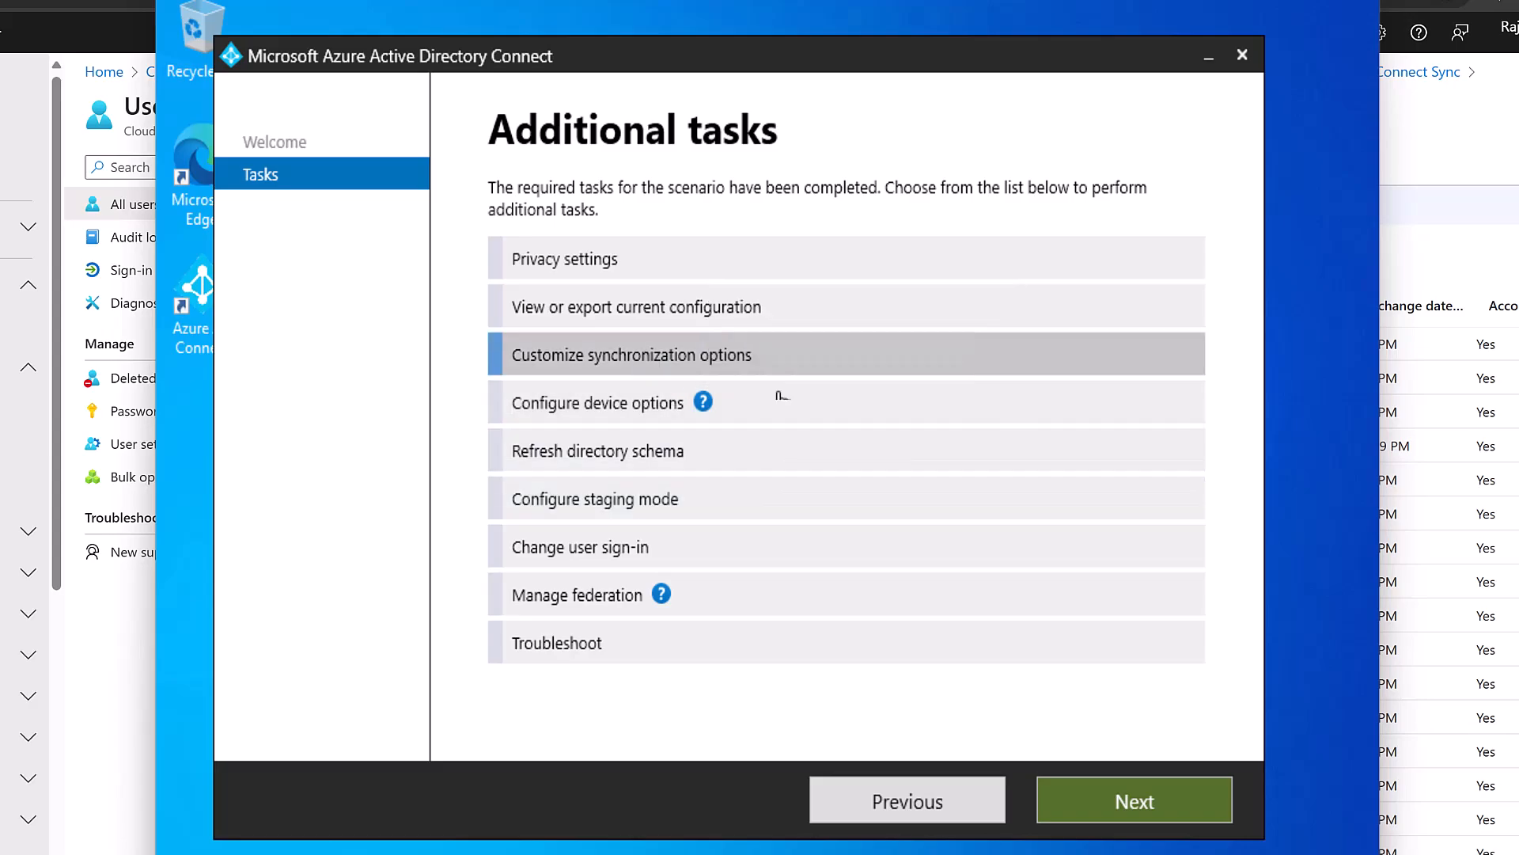
Sign in to Azure AD with the administrator password for Customize synchronization options.
left_click(1106, 815)
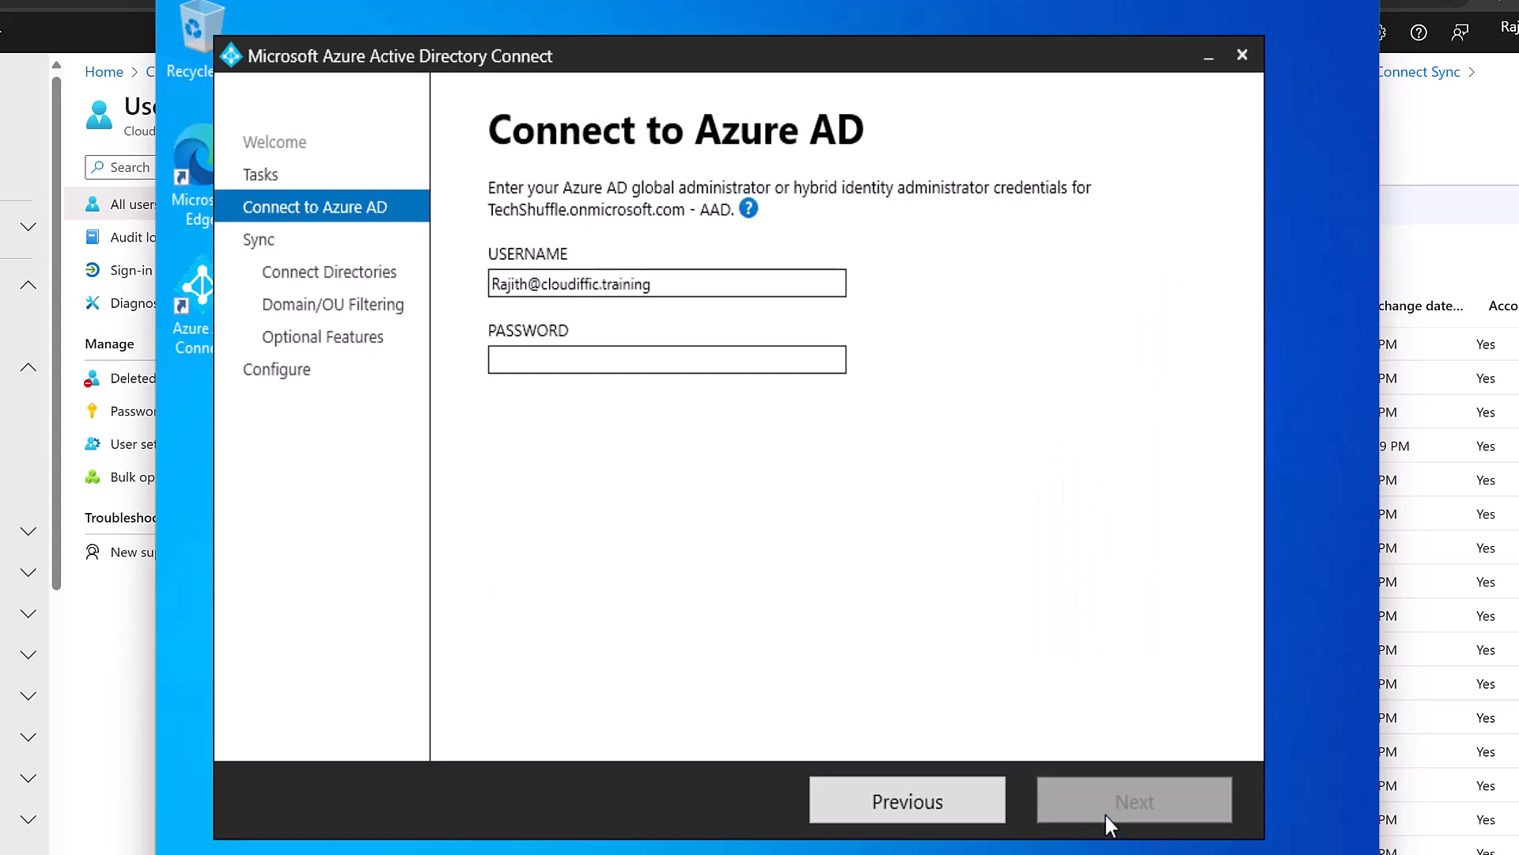
left_click(682, 361)
type("•••••••••")
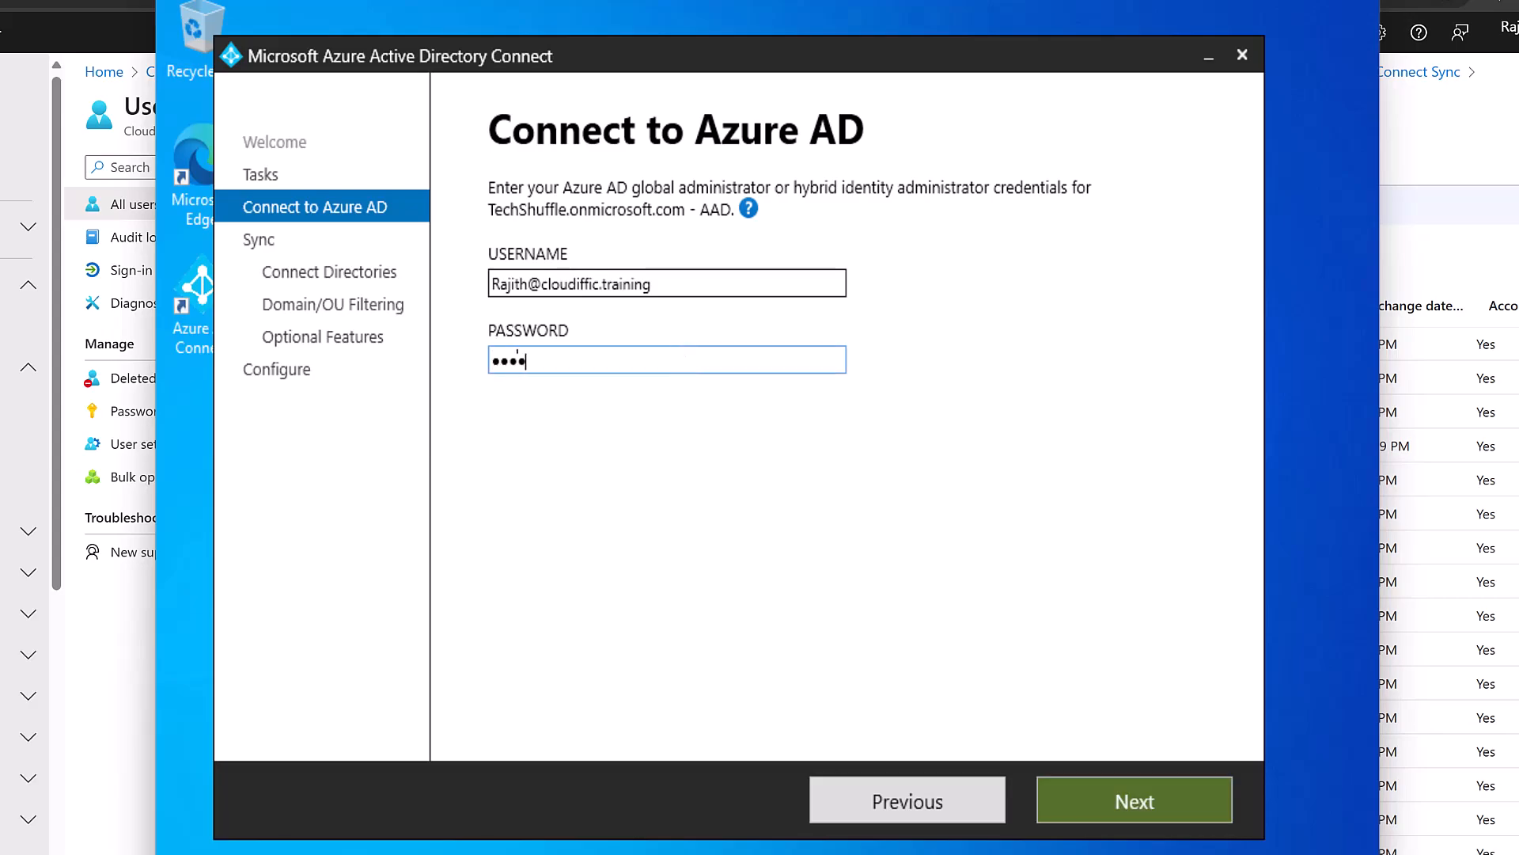
type("••••")
key("Return")
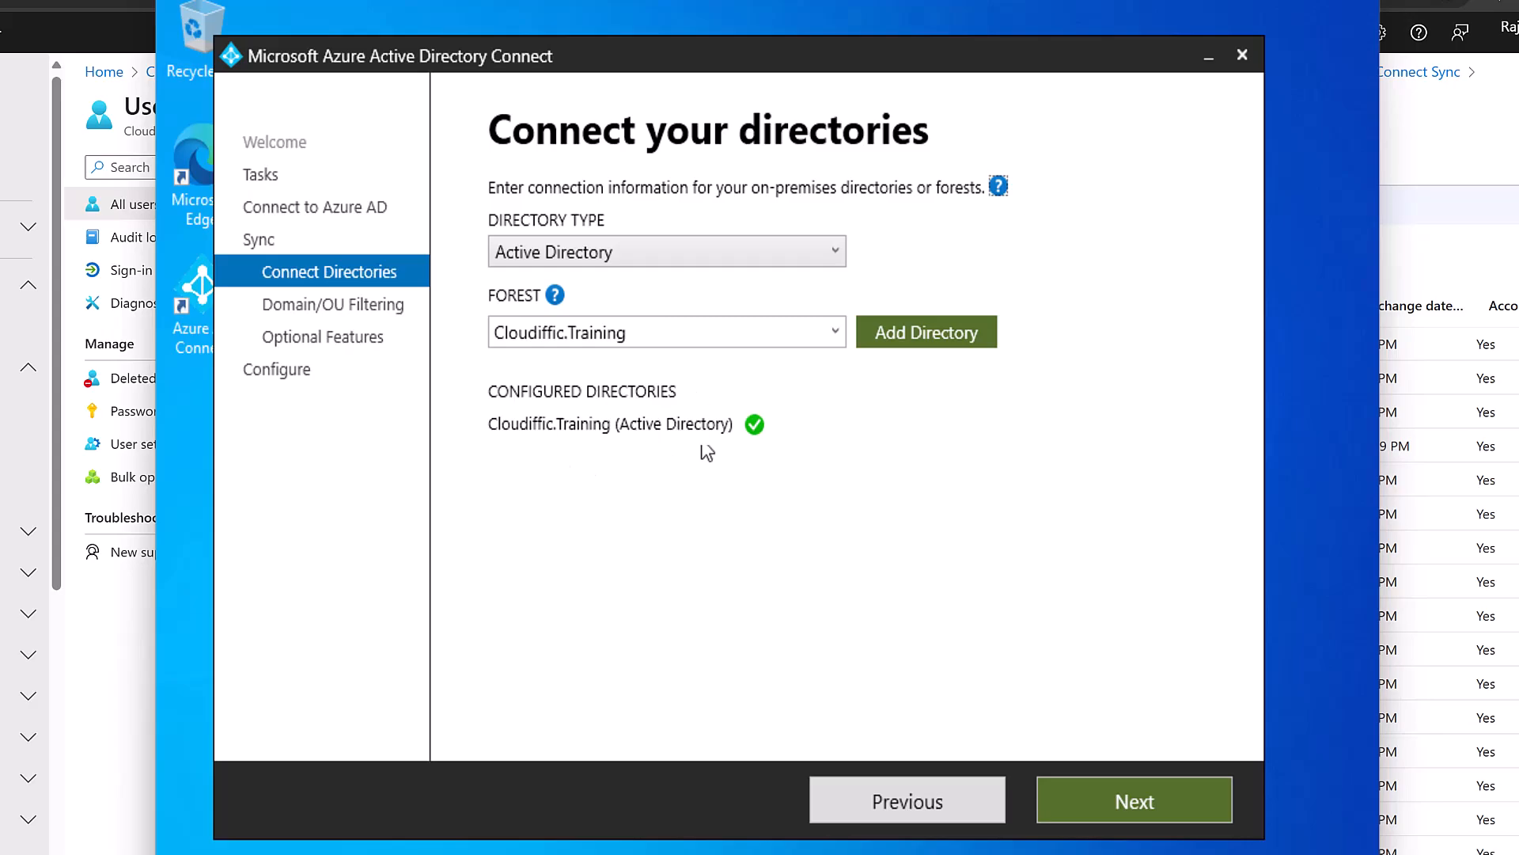
left_click(931, 348)
left_click(928, 332)
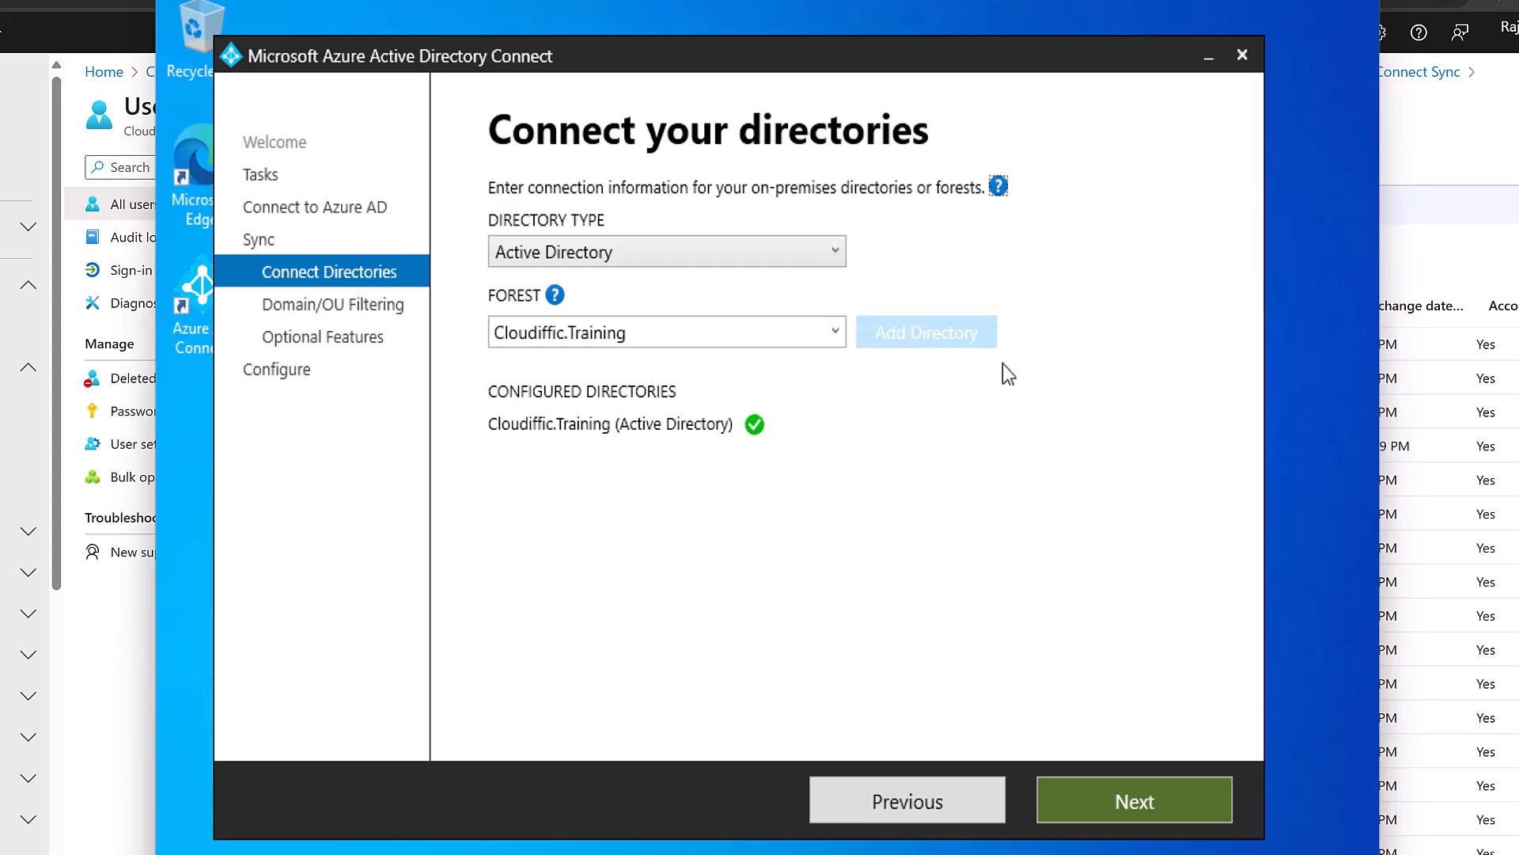
Limit OU filtering in Cloudiffic.Training to the Cloudiffic OU and all its child OUs.
left_click(1101, 802)
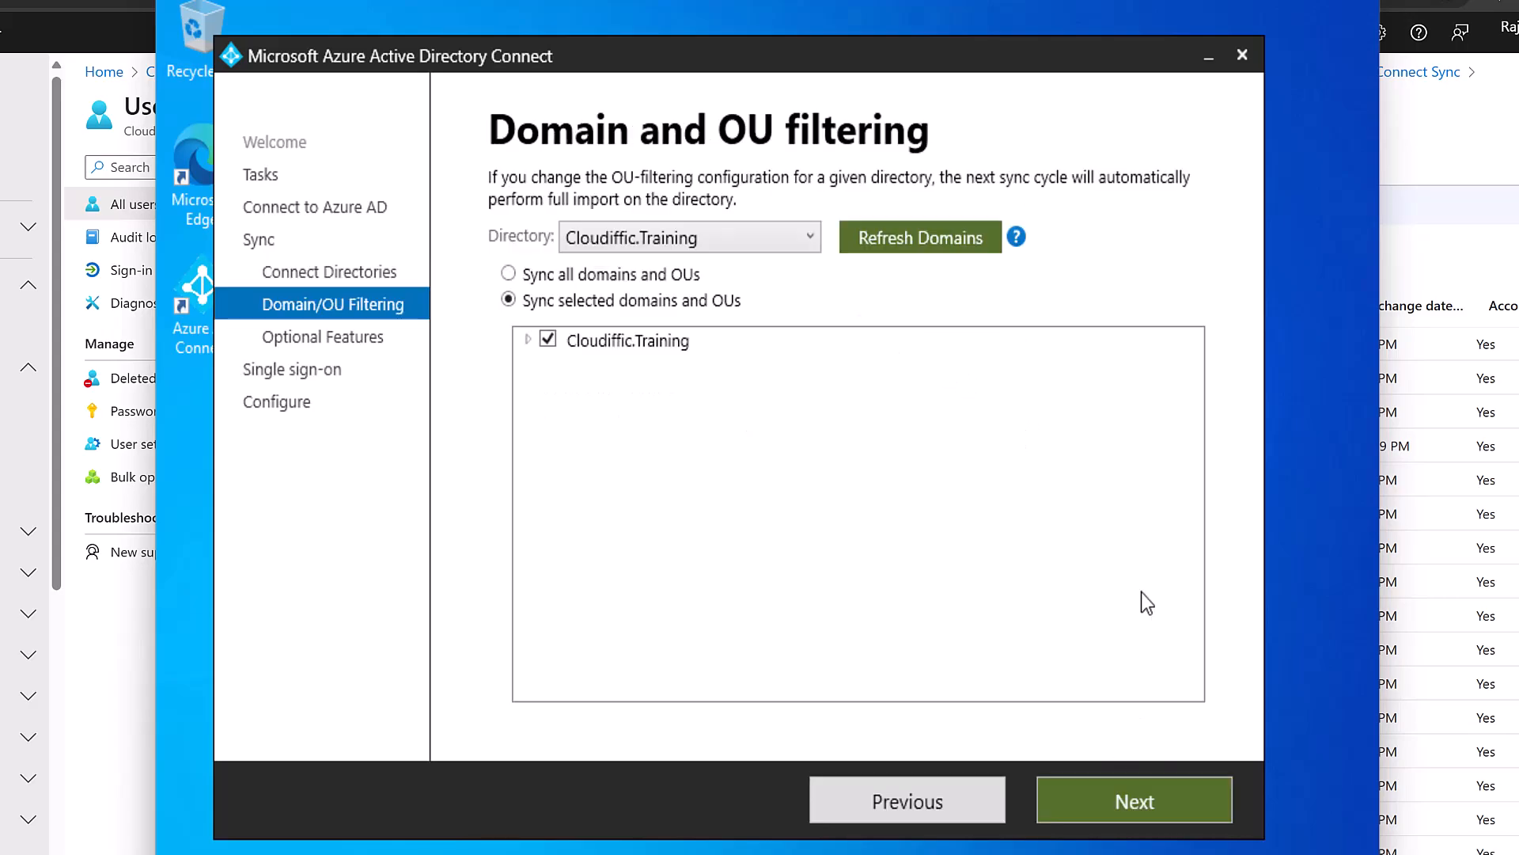
left_click(529, 341)
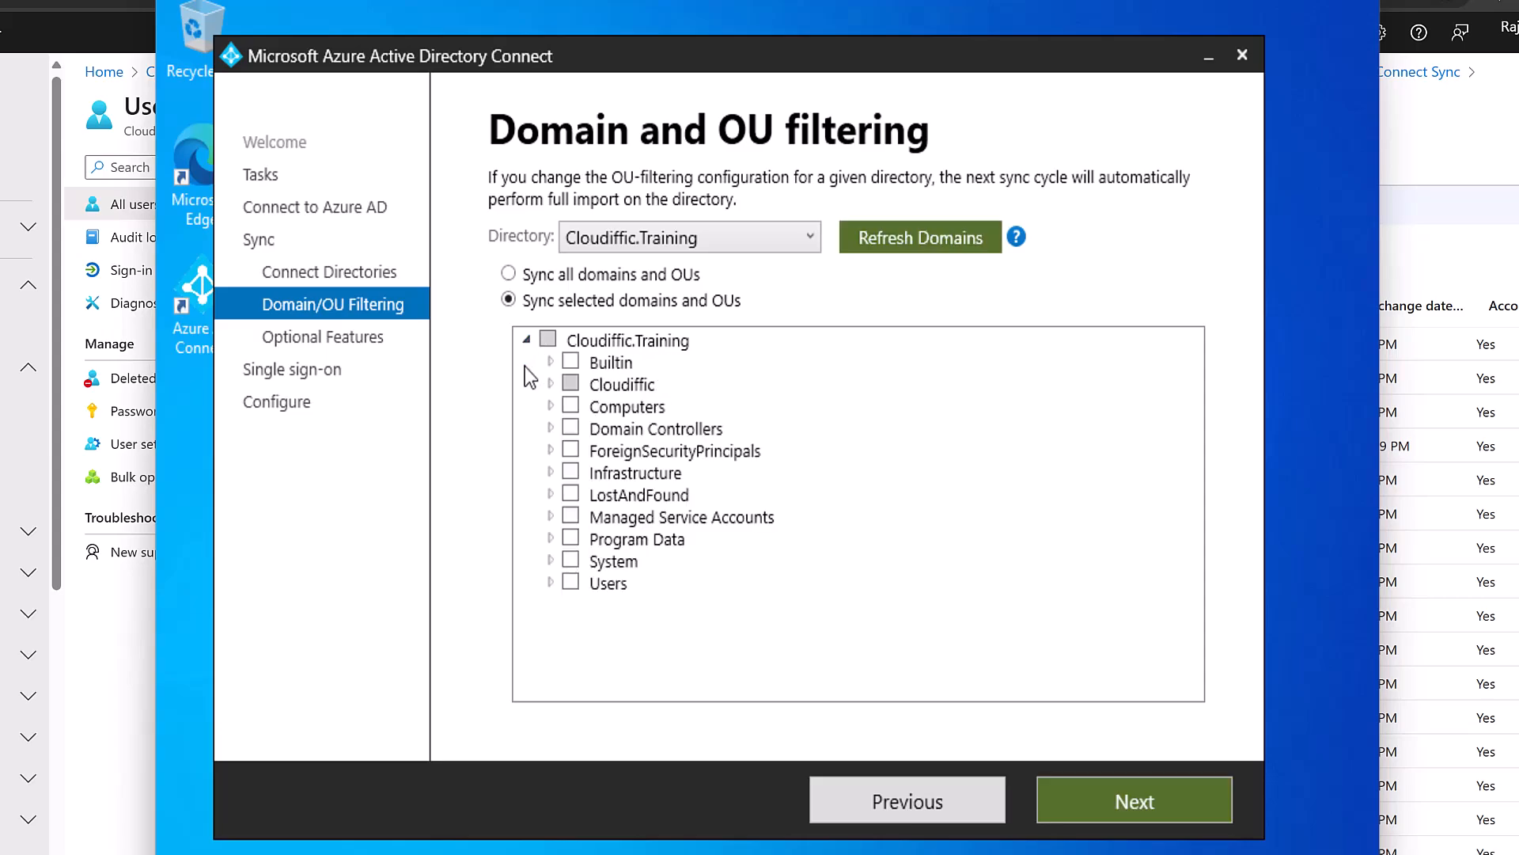
left_click(550, 383)
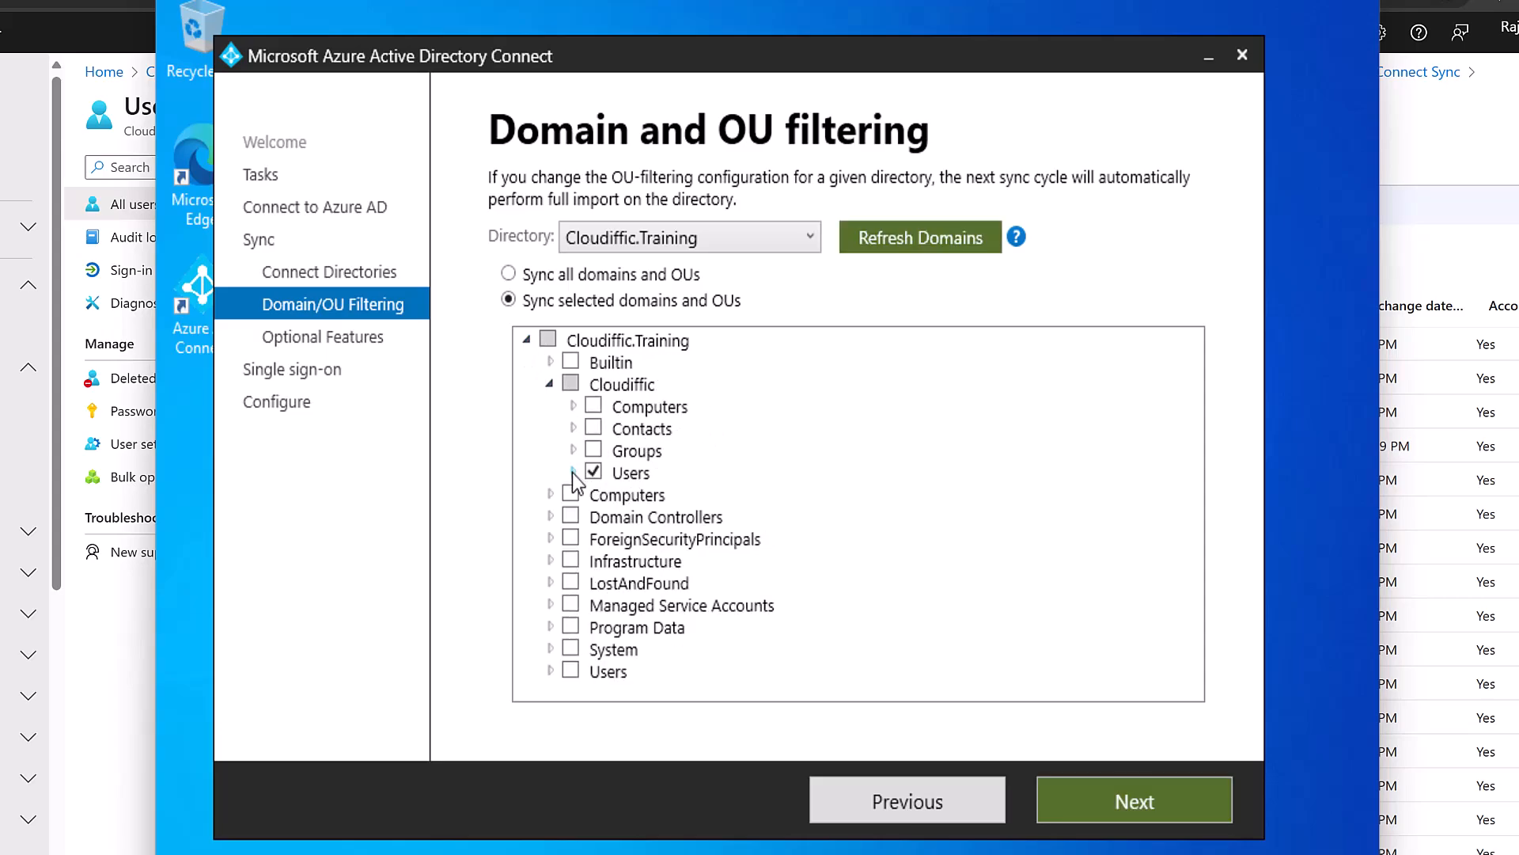
left_click(571, 384)
left_click(1134, 801)
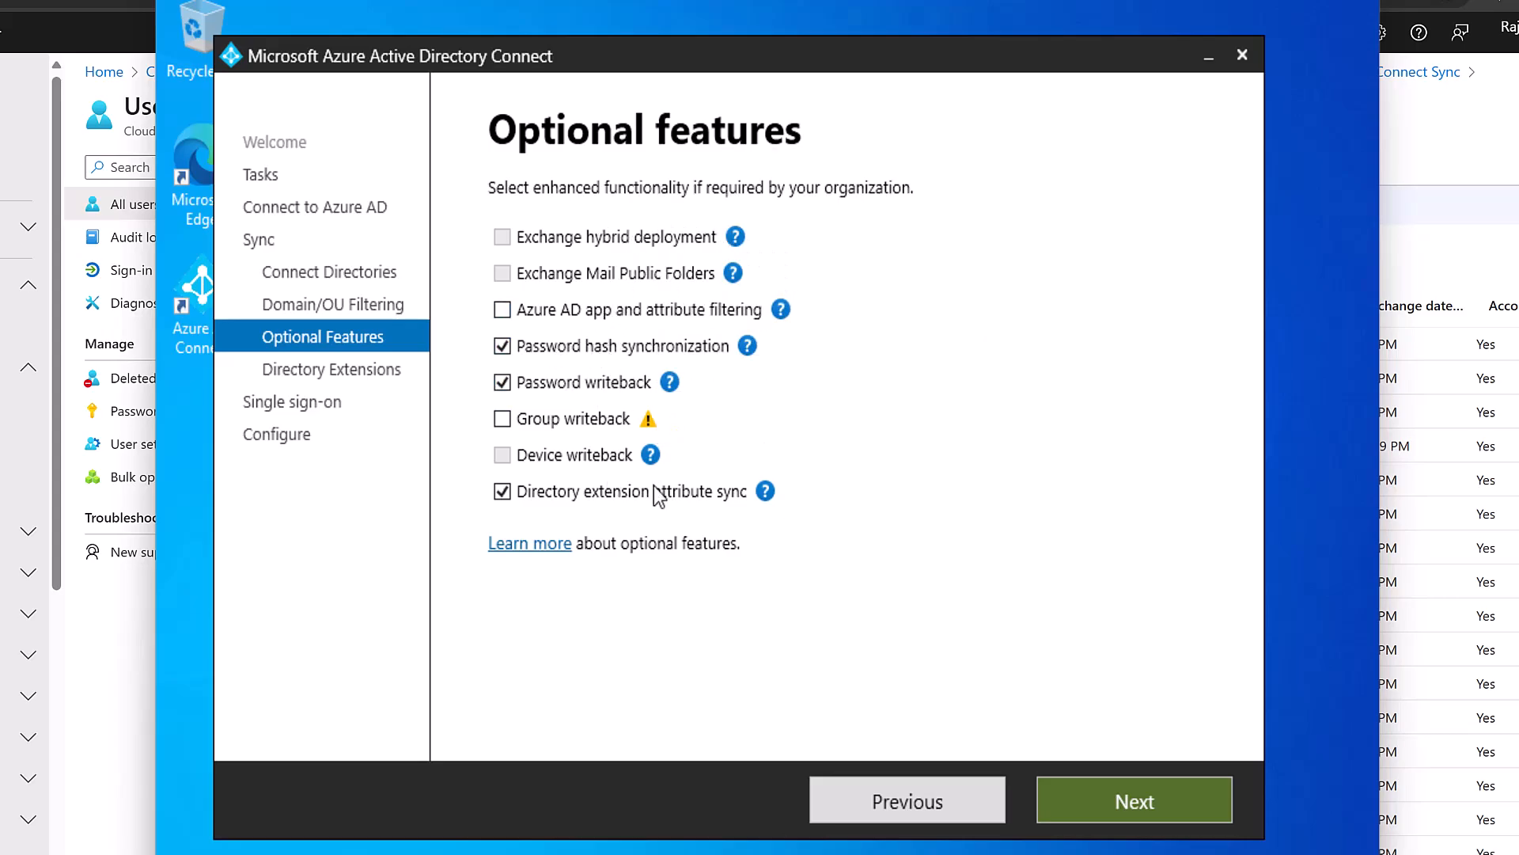
Accept the optional features, the accountExpires, division and employeeID extensions, and single sign-on settings.
left_click(1128, 800)
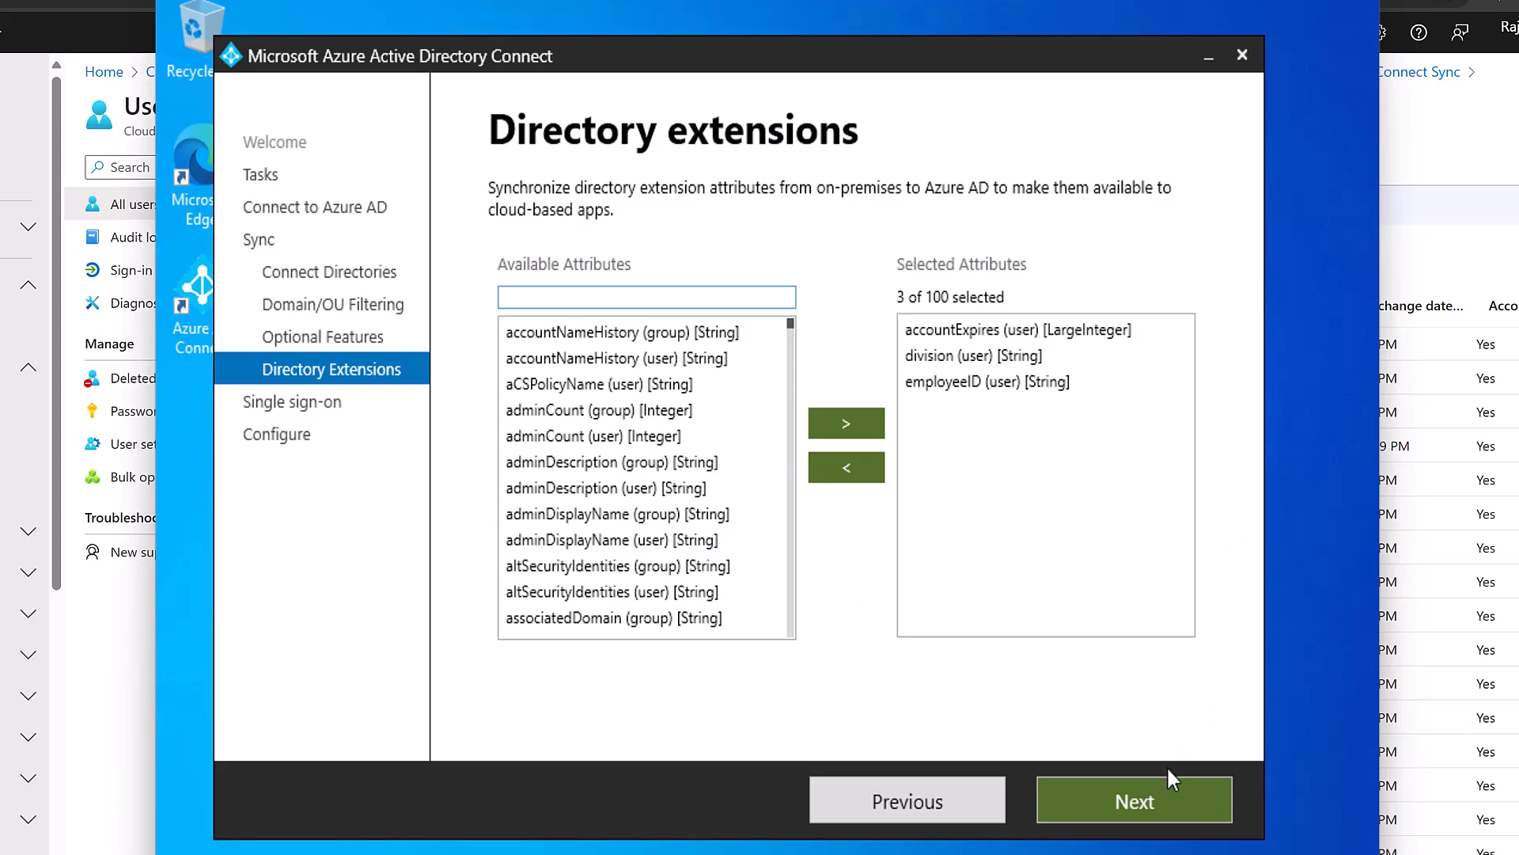
left_click(1158, 790)
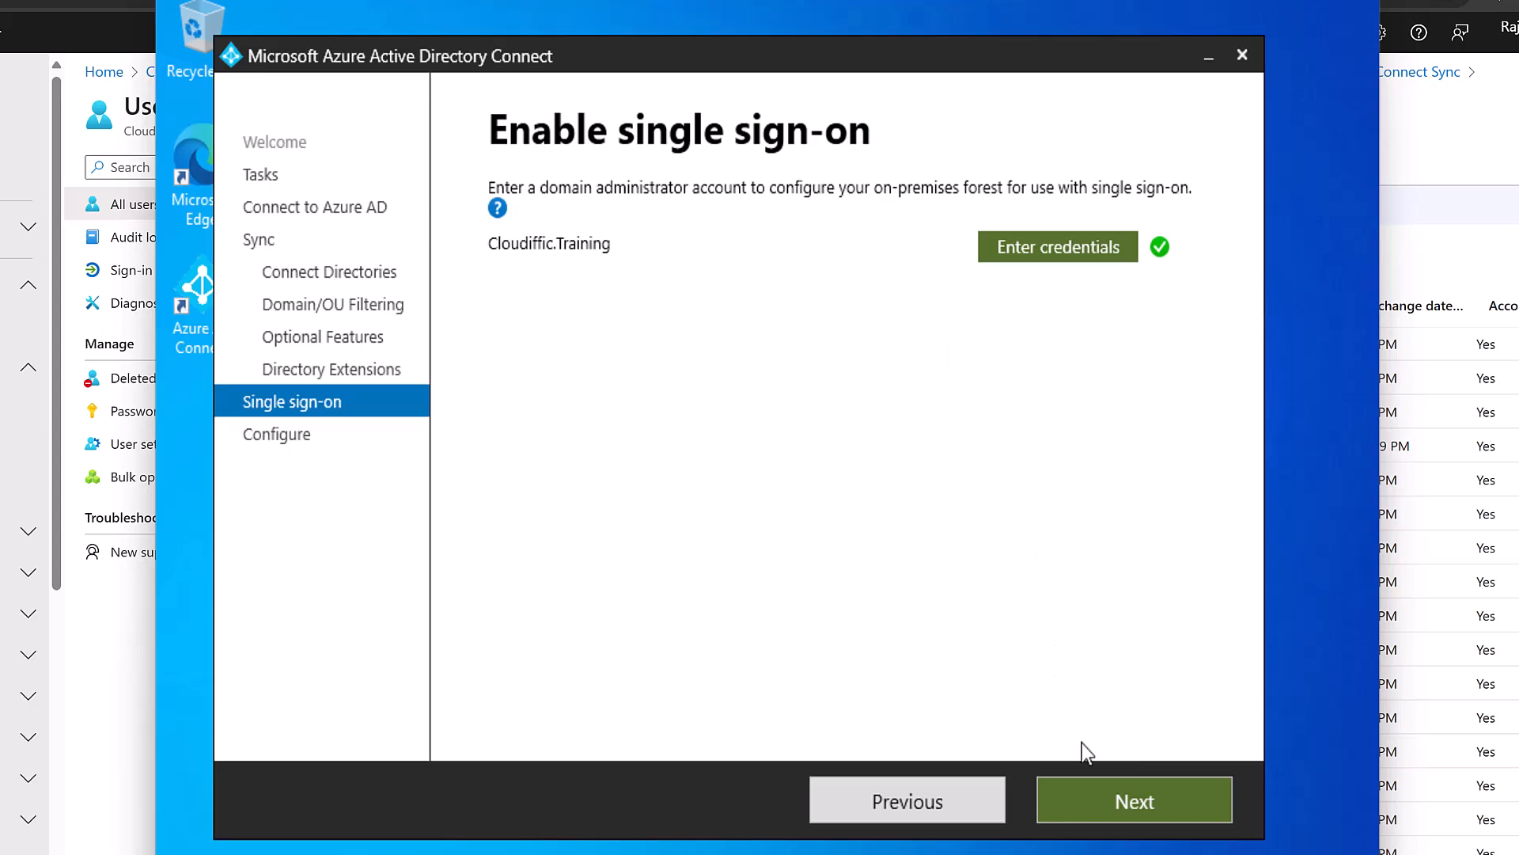
left_click(1098, 794)
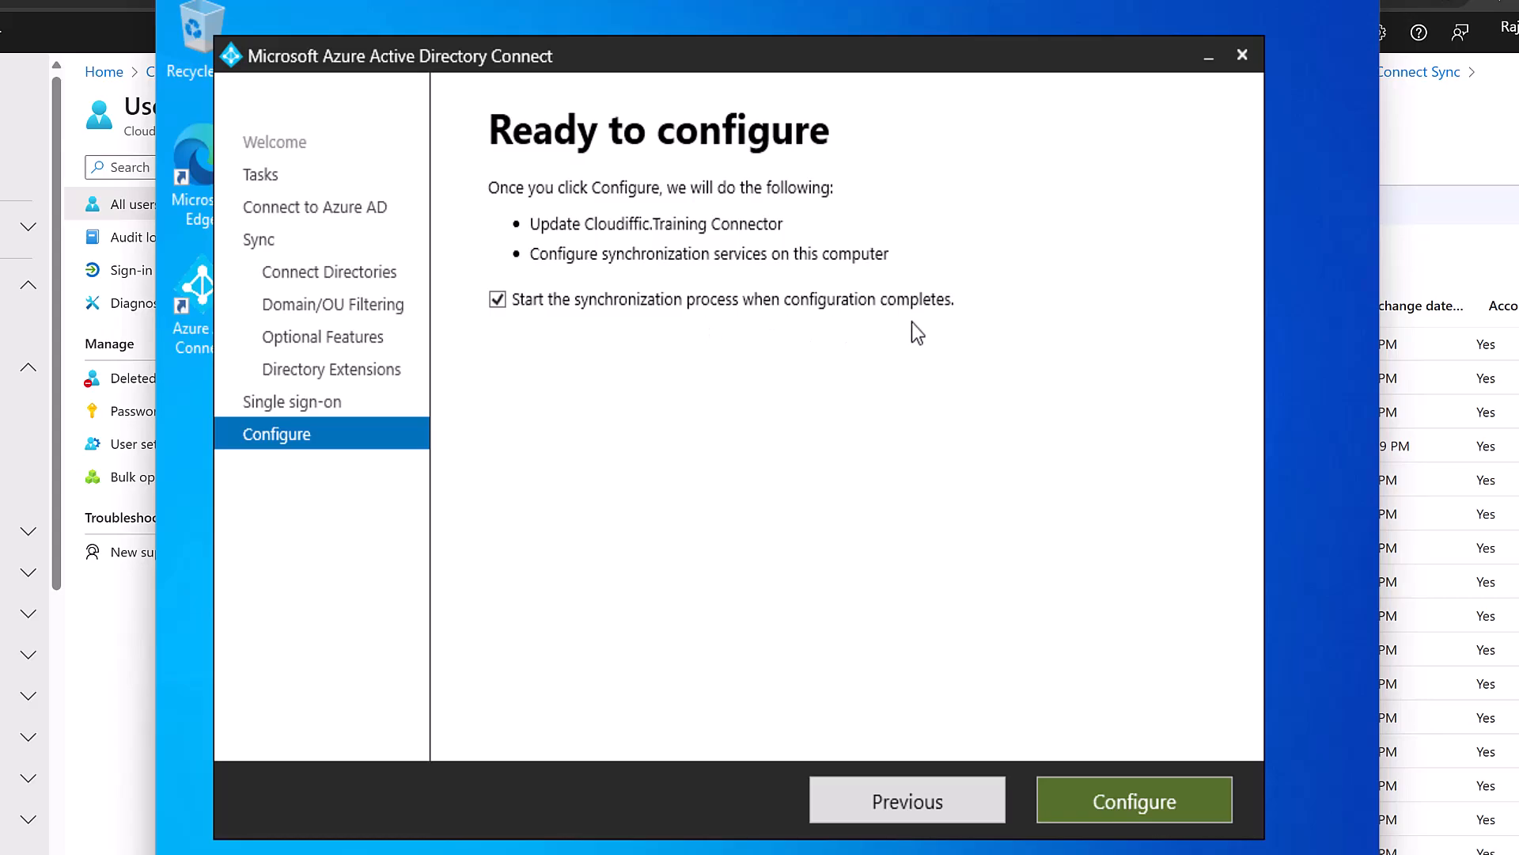
Apply the configuration with 'Start the synchronization process' enabled and wait for success.
left_click(1105, 798)
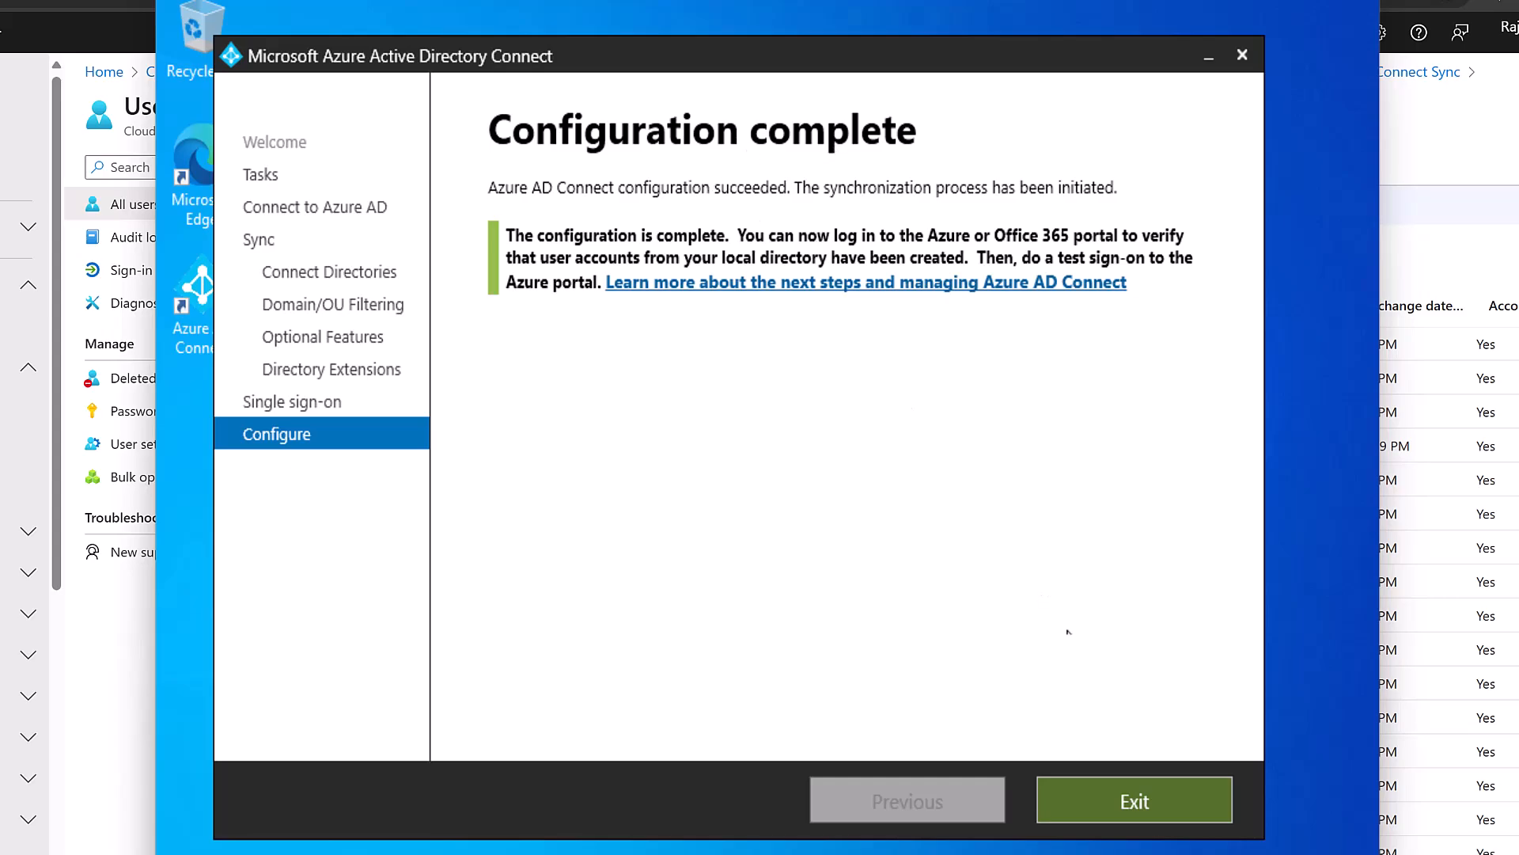
Exit the finished wizard and browse to the Cloudiffic Groups OU in Active Directory Users and Computers.
left_click(1122, 802)
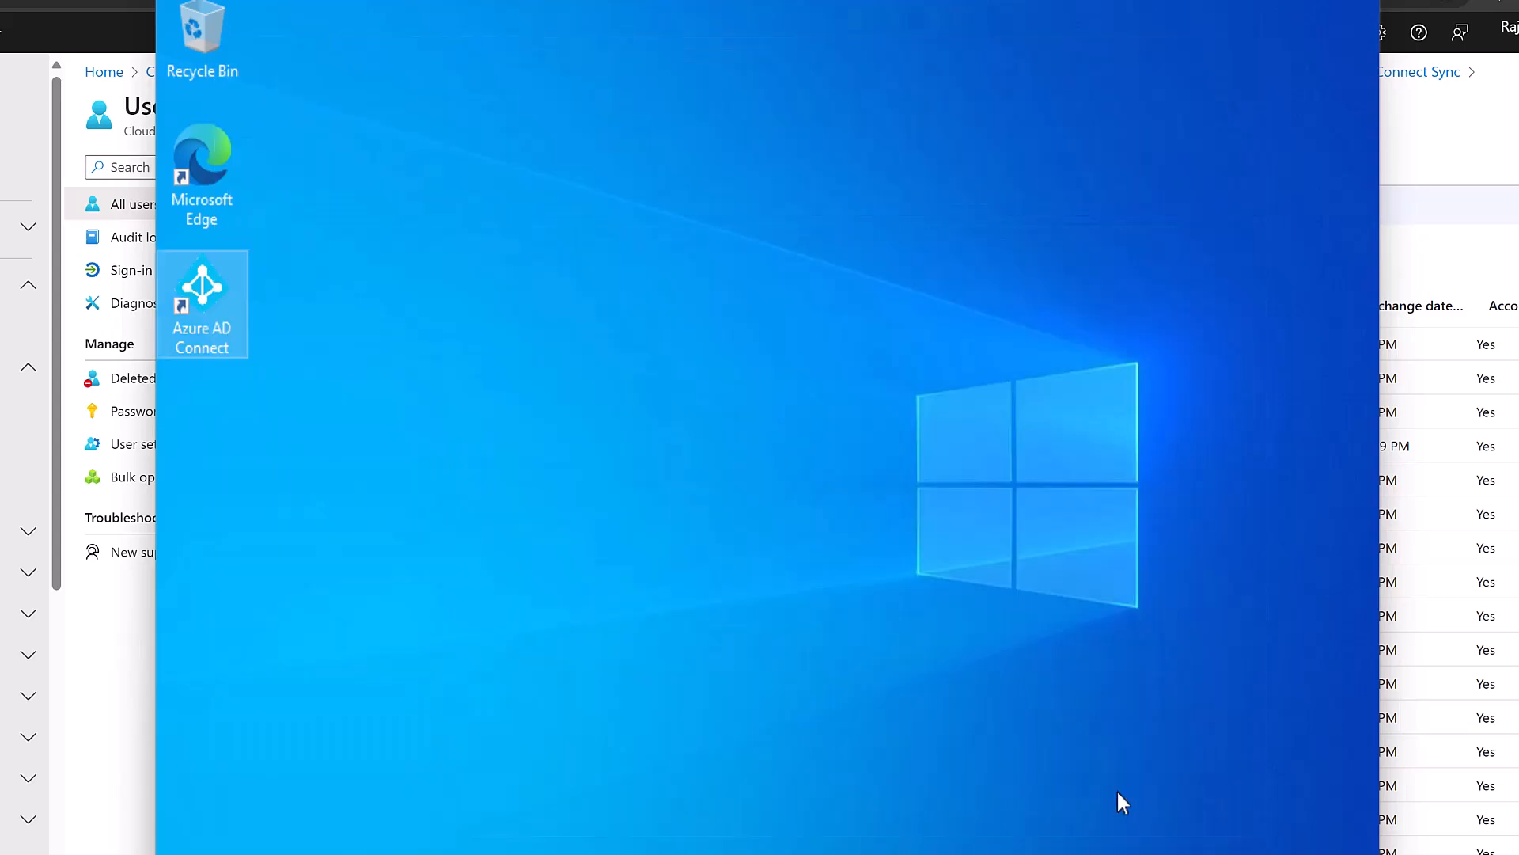
left_click(807, 854)
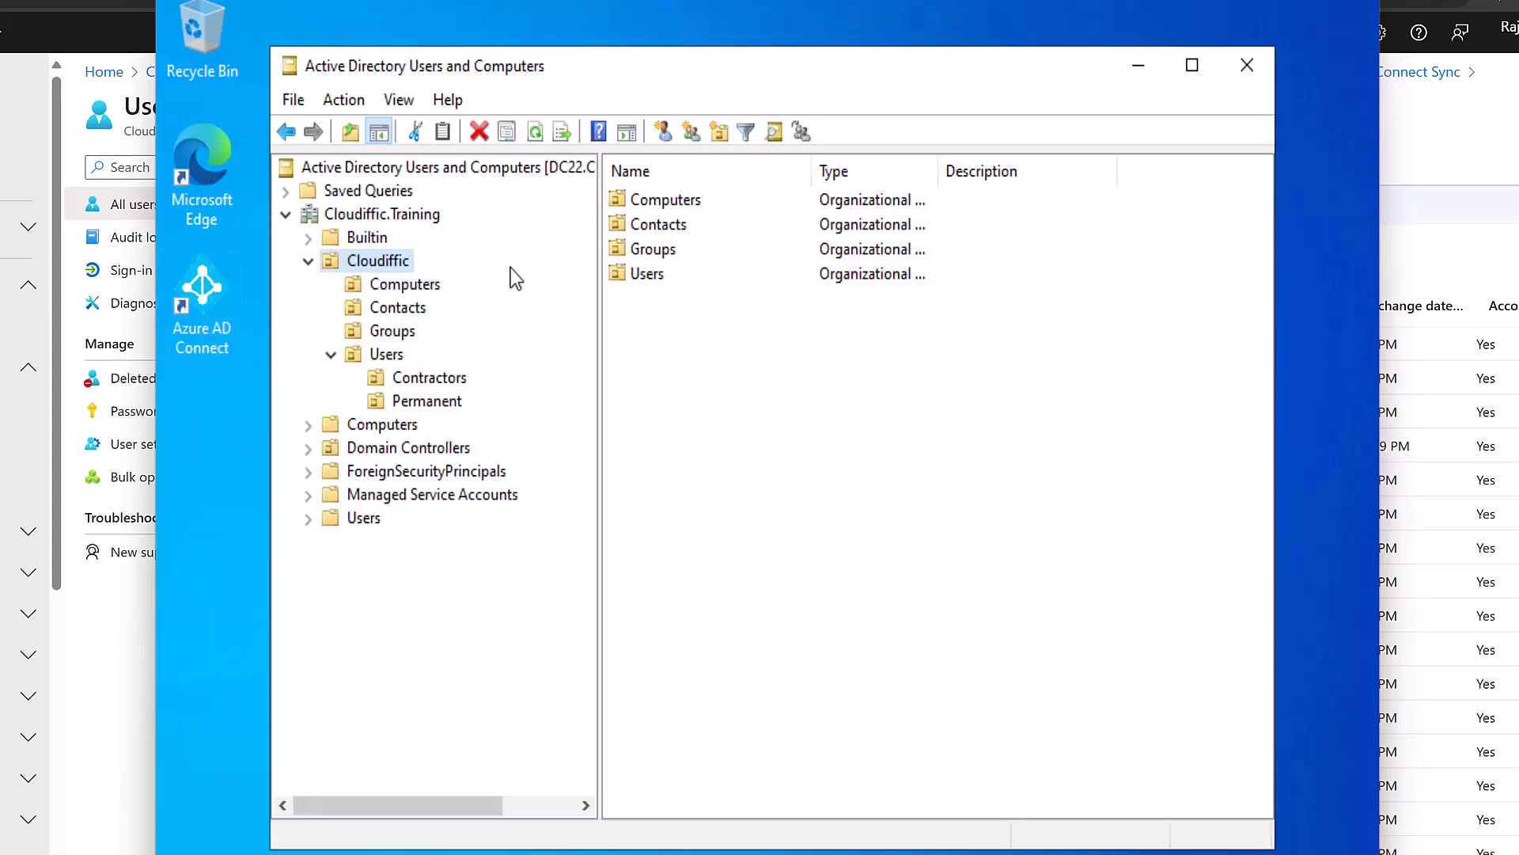
left_click(398, 290)
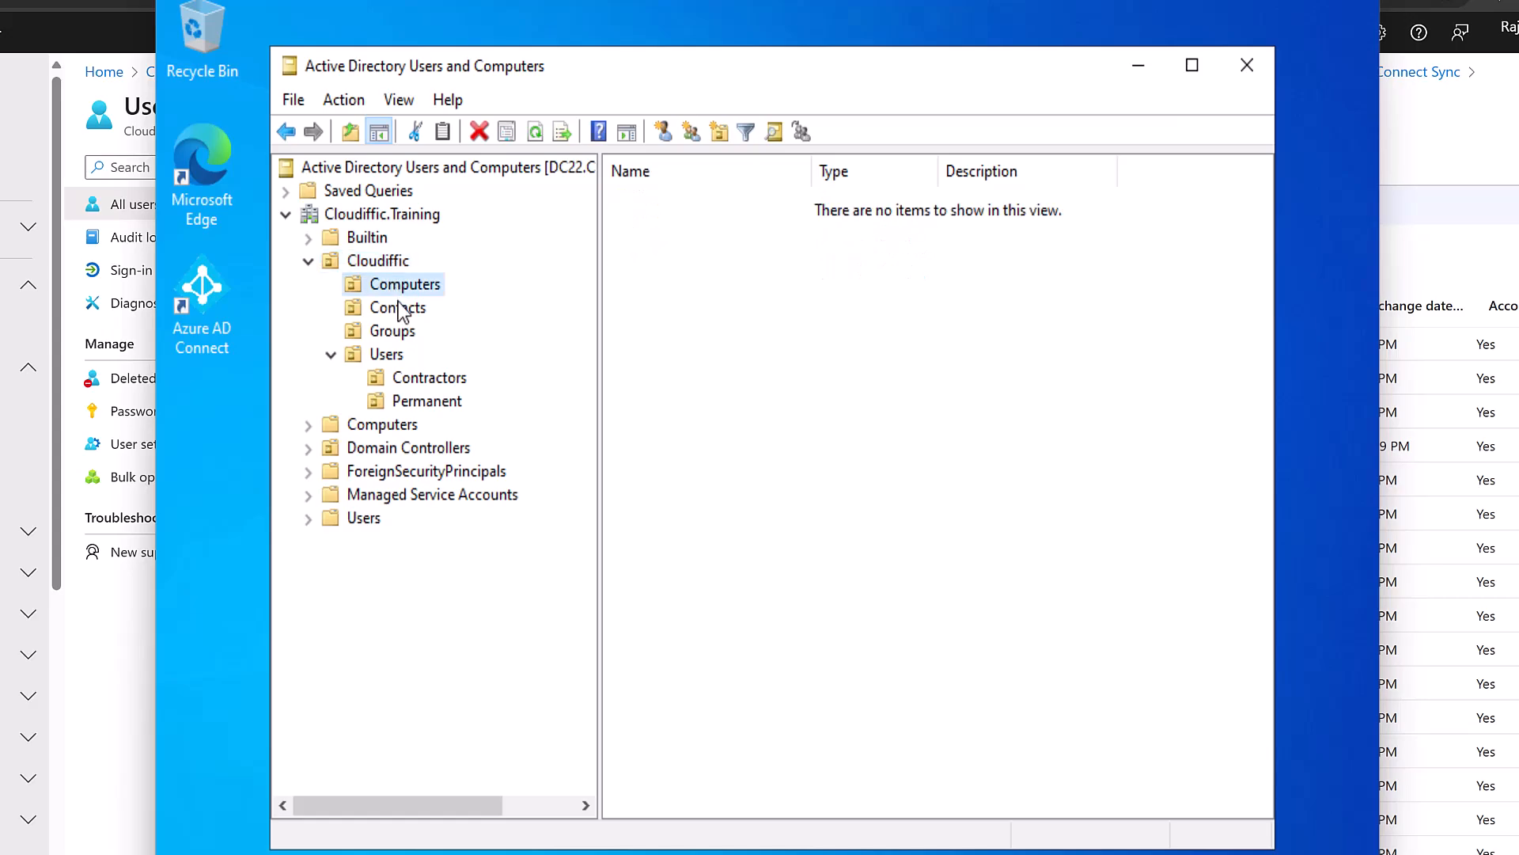
left_click(399, 308)
left_click(400, 333)
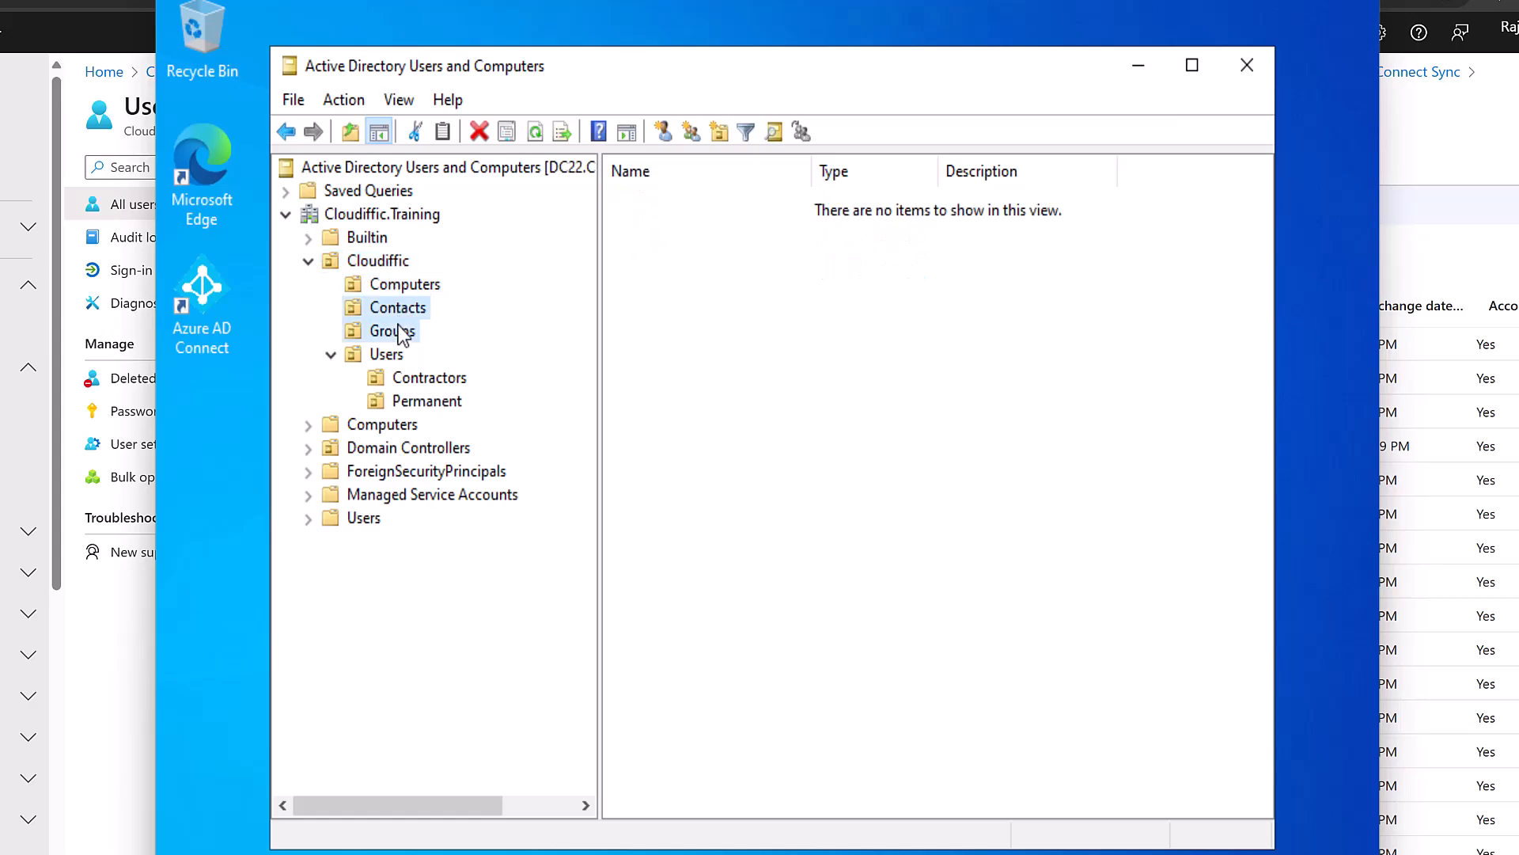
Create a new global security group named 'Test' in the Groups OU.
right_click(644, 302)
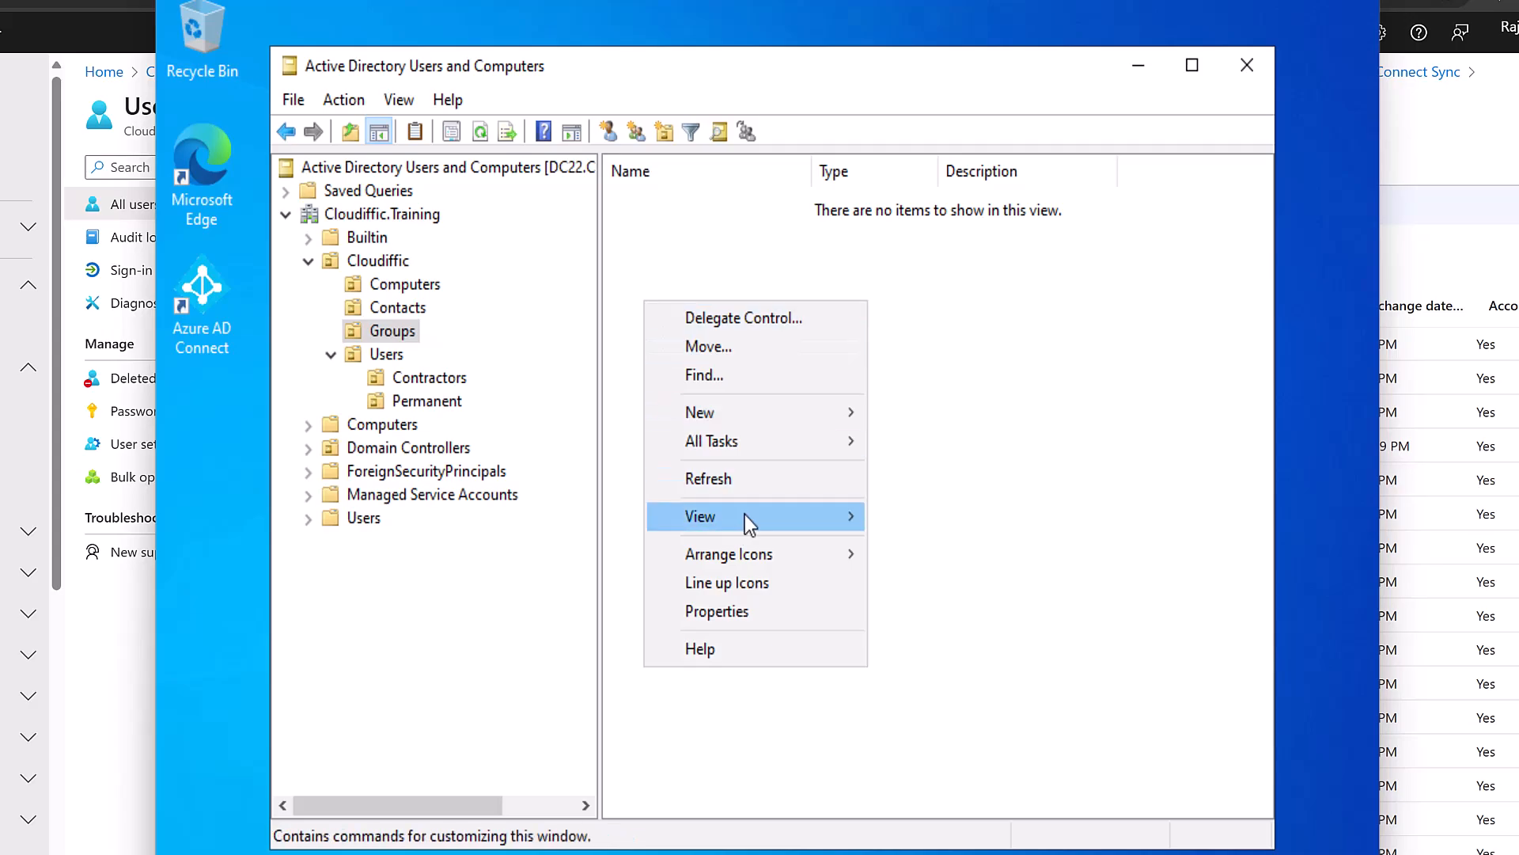
mouse_move(785, 417)
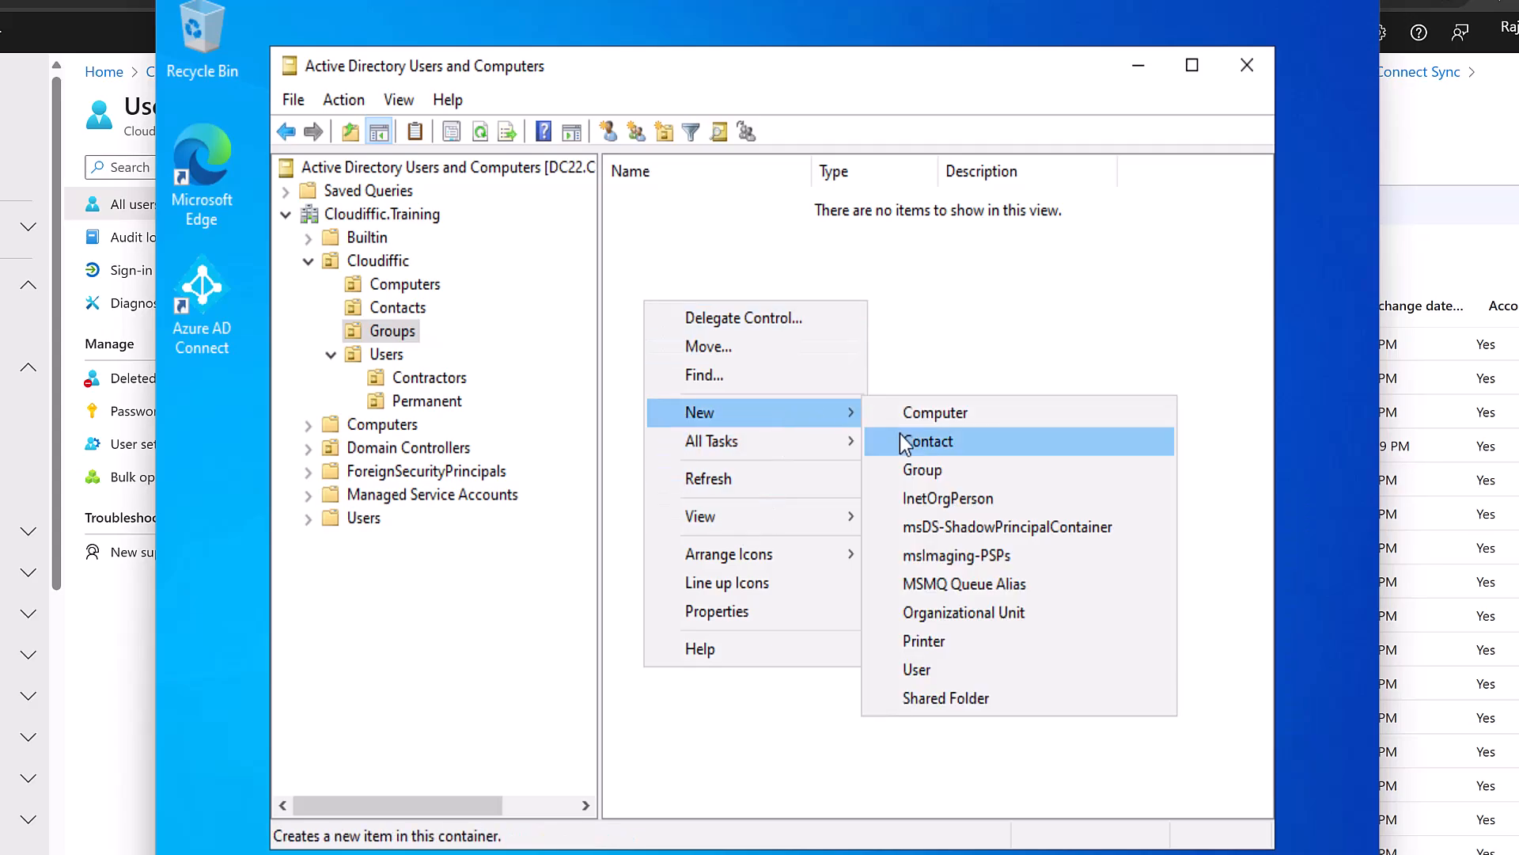
left_click(978, 472)
type("Test")
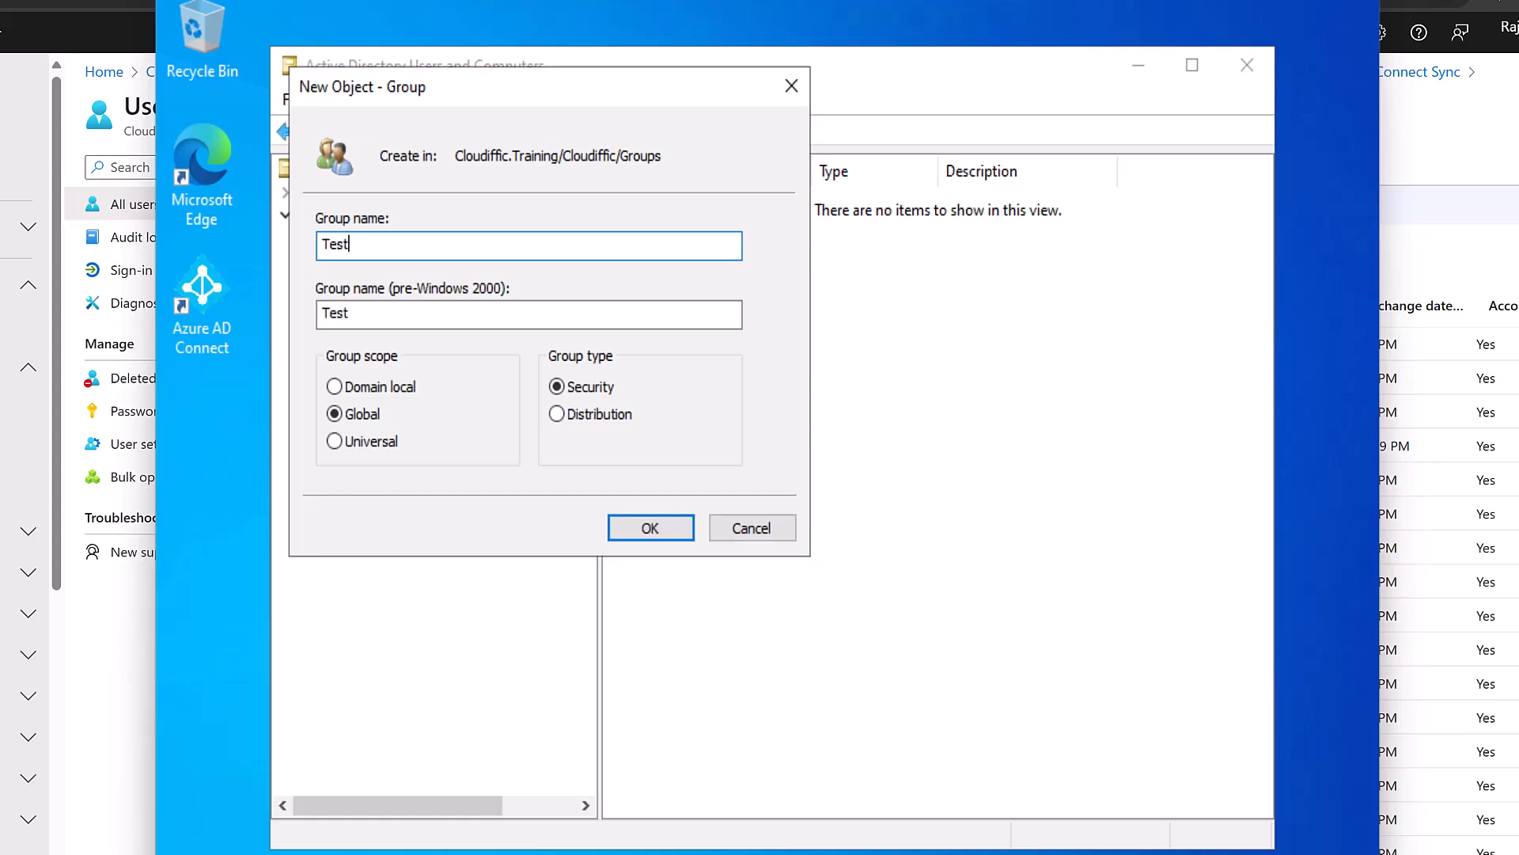
left_click(655, 526)
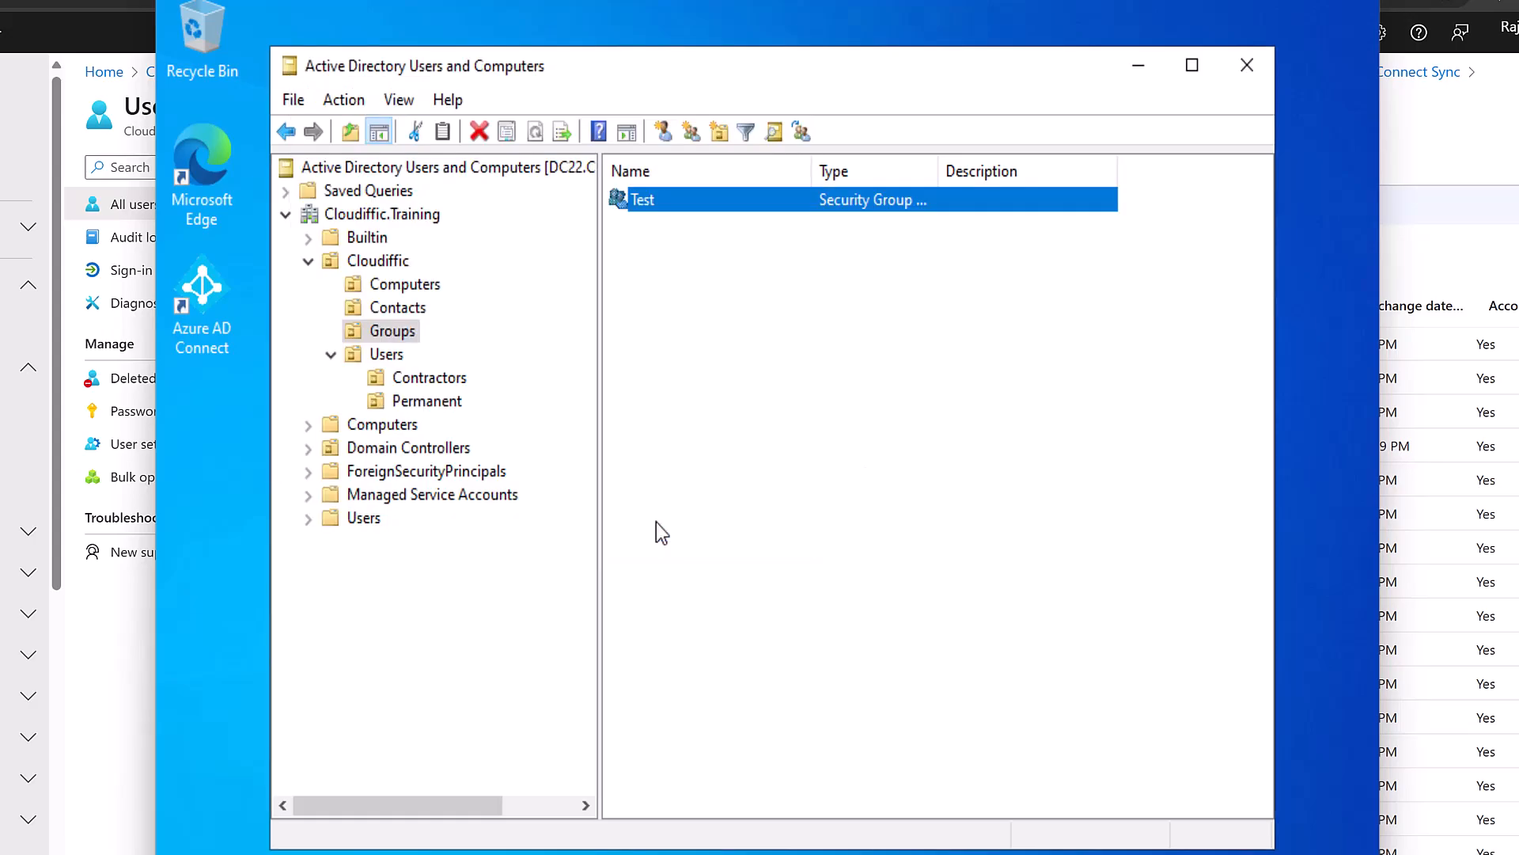
key("super")
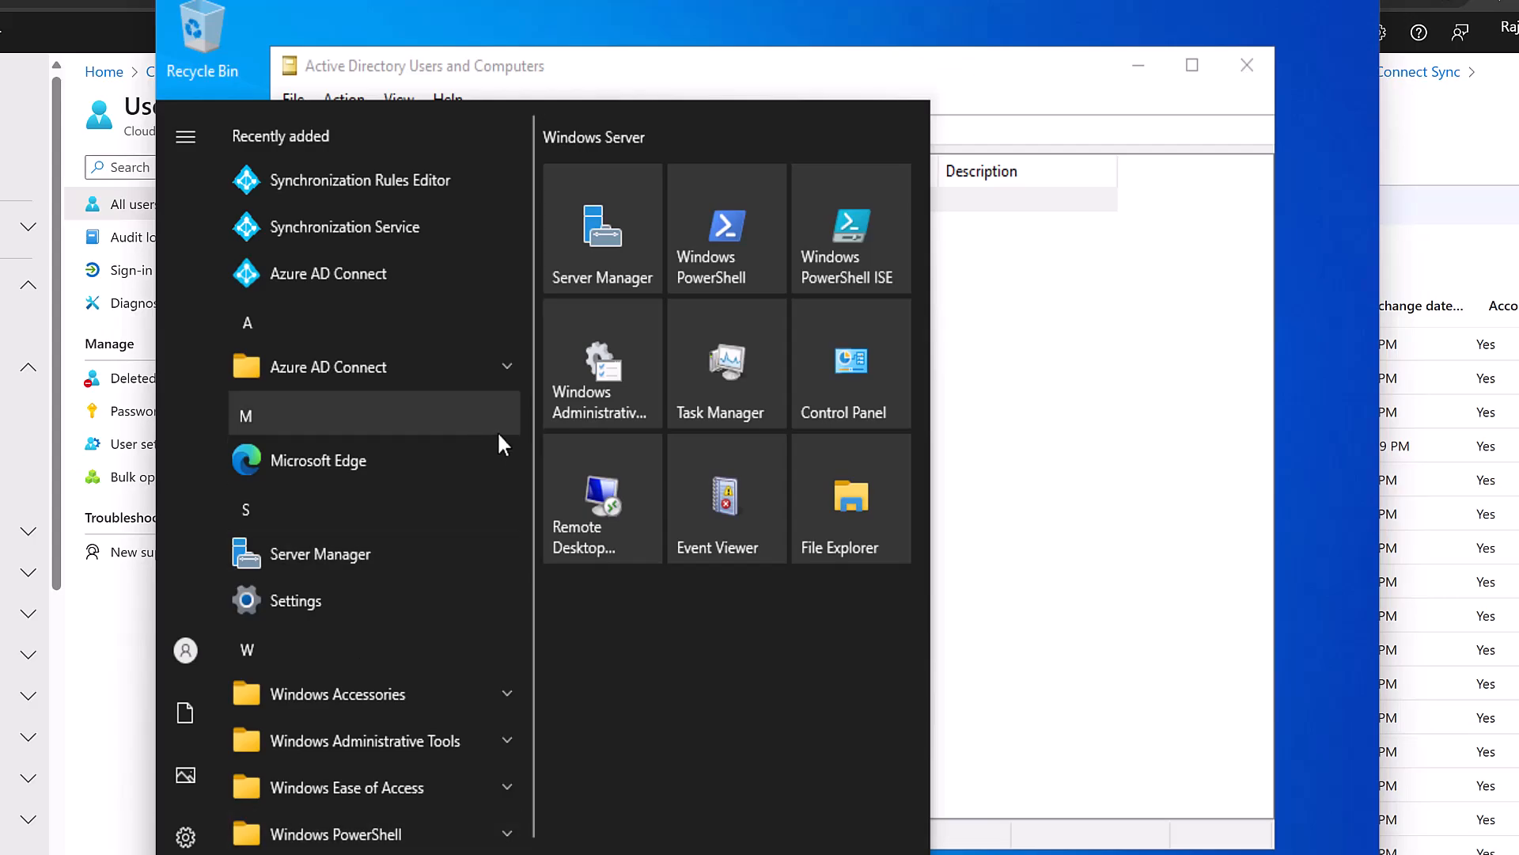
Run 'Start-ADSyncSyncCycle -PolicyType delta' in an administrator Windows PowerShell.
left_click(738, 244)
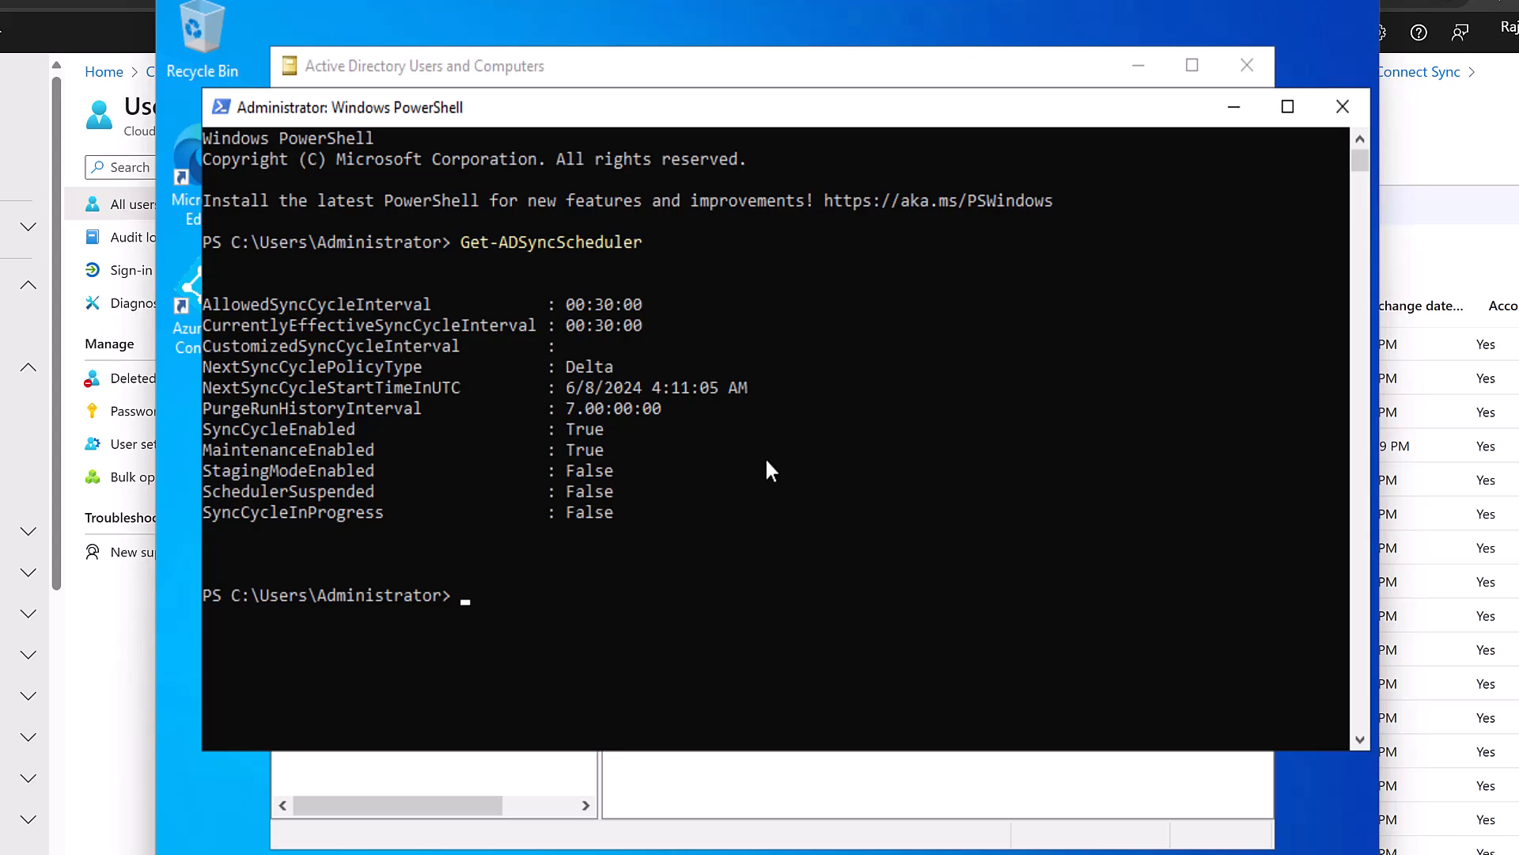
type("start-adsyncsy")
key("Tab")
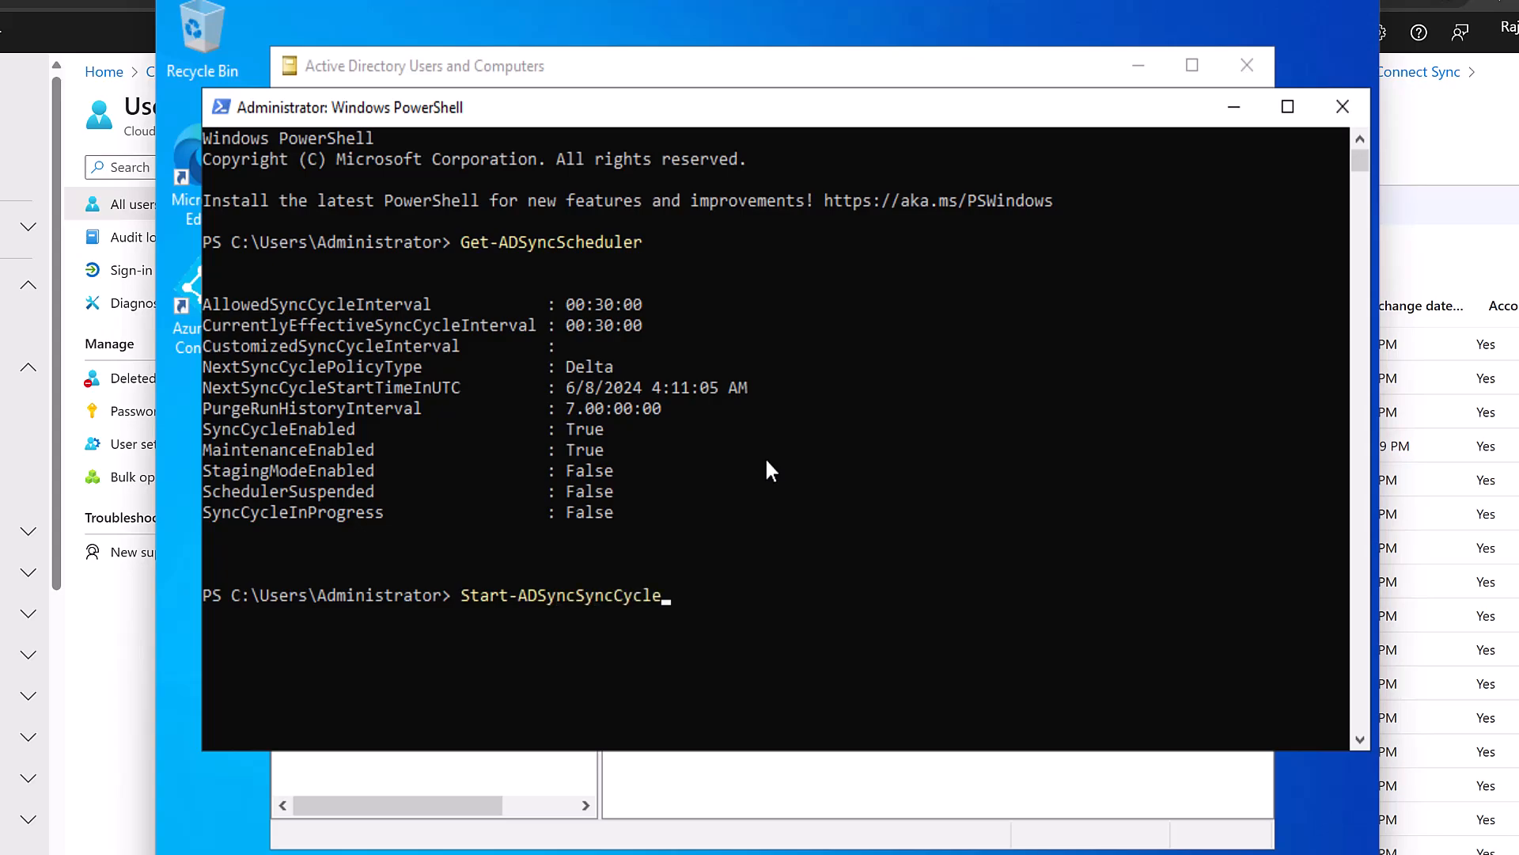
type("-Po")
key("Tab")
type("delta")
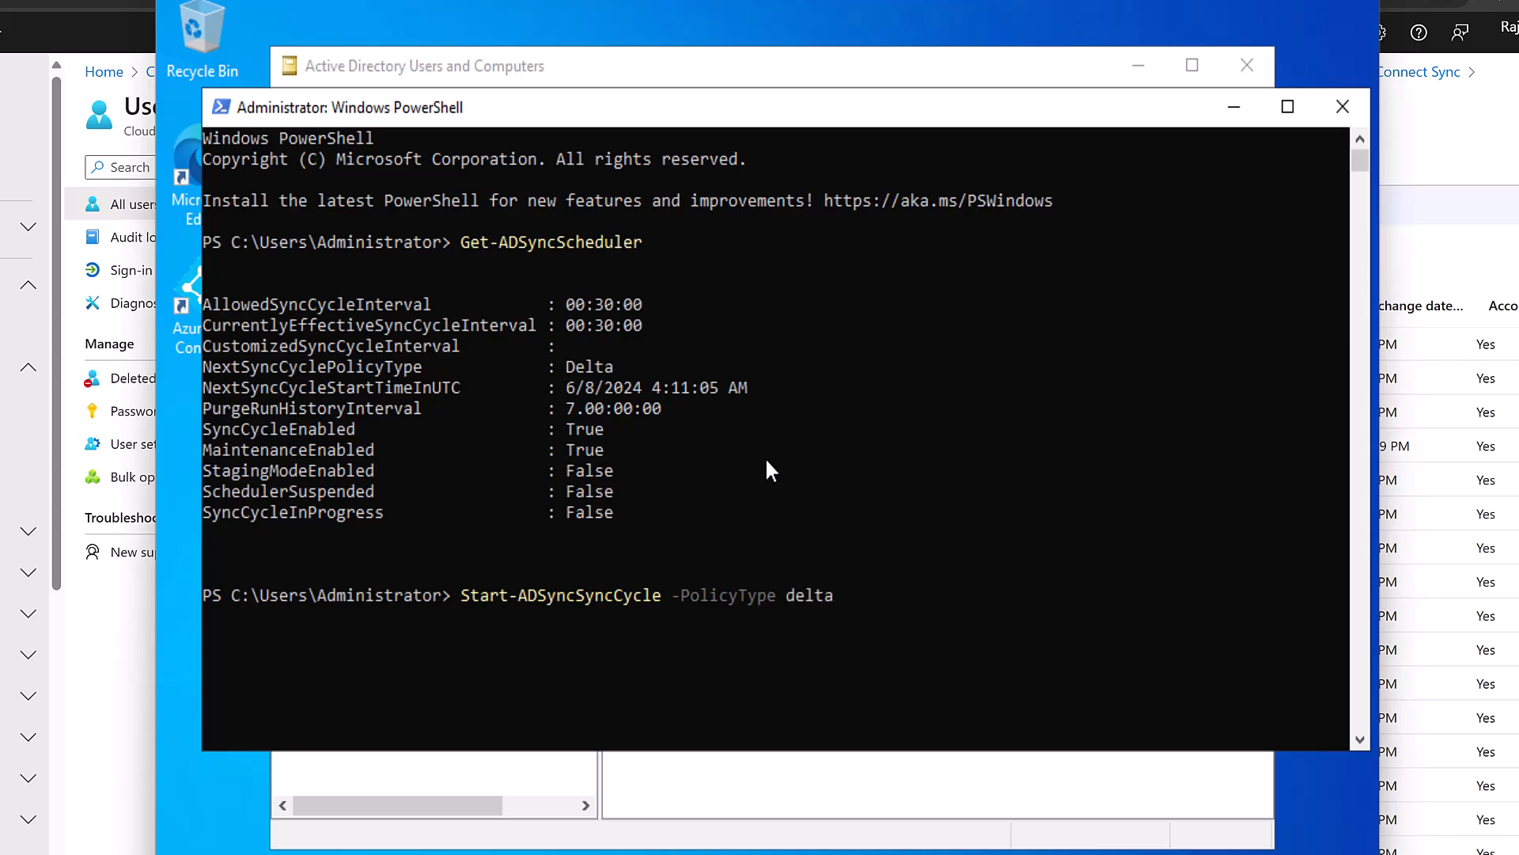
key("Return")
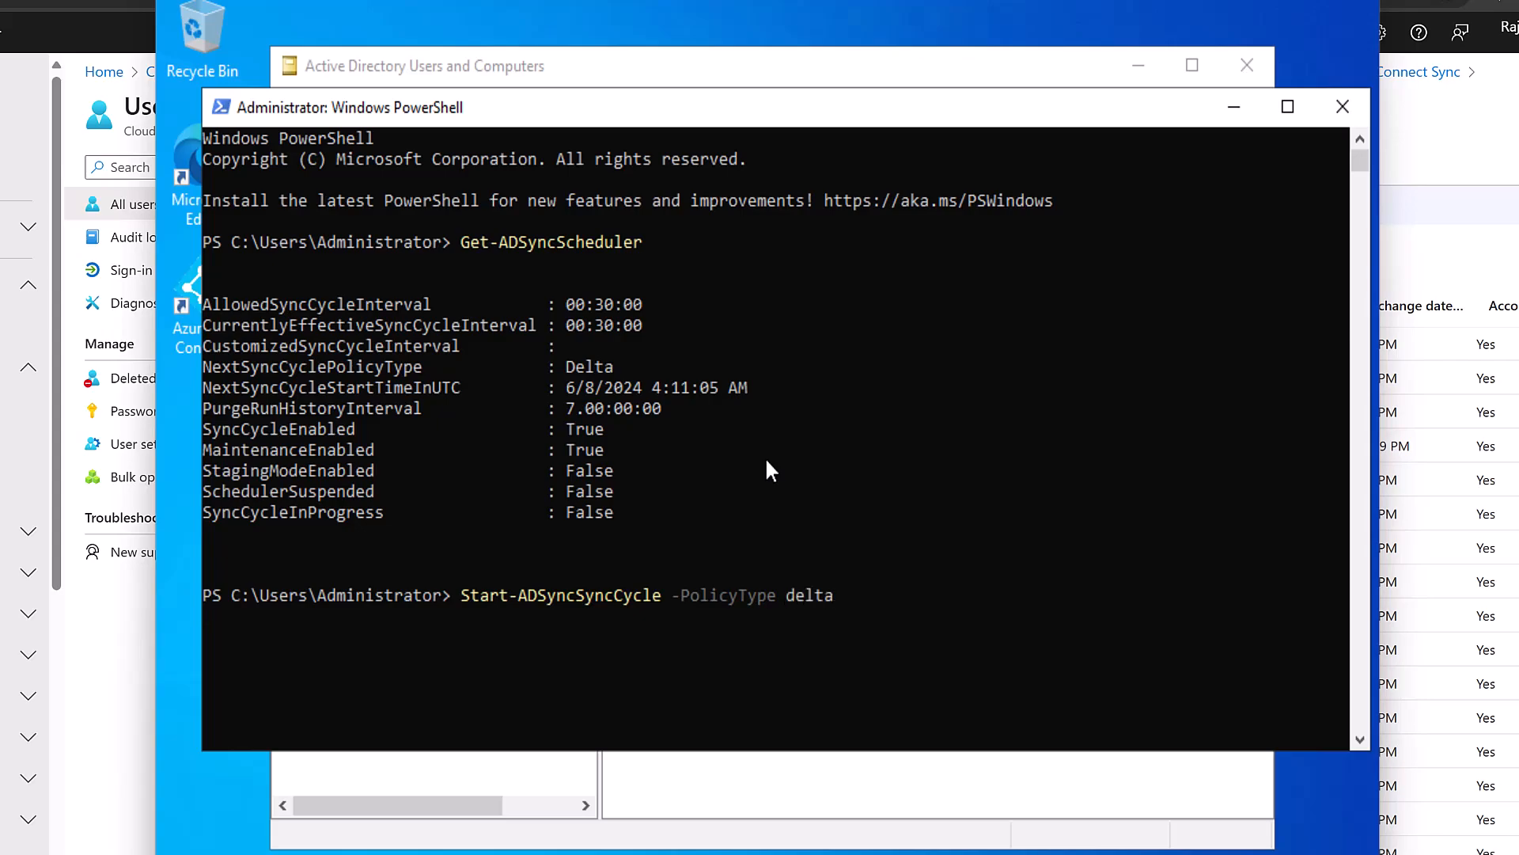
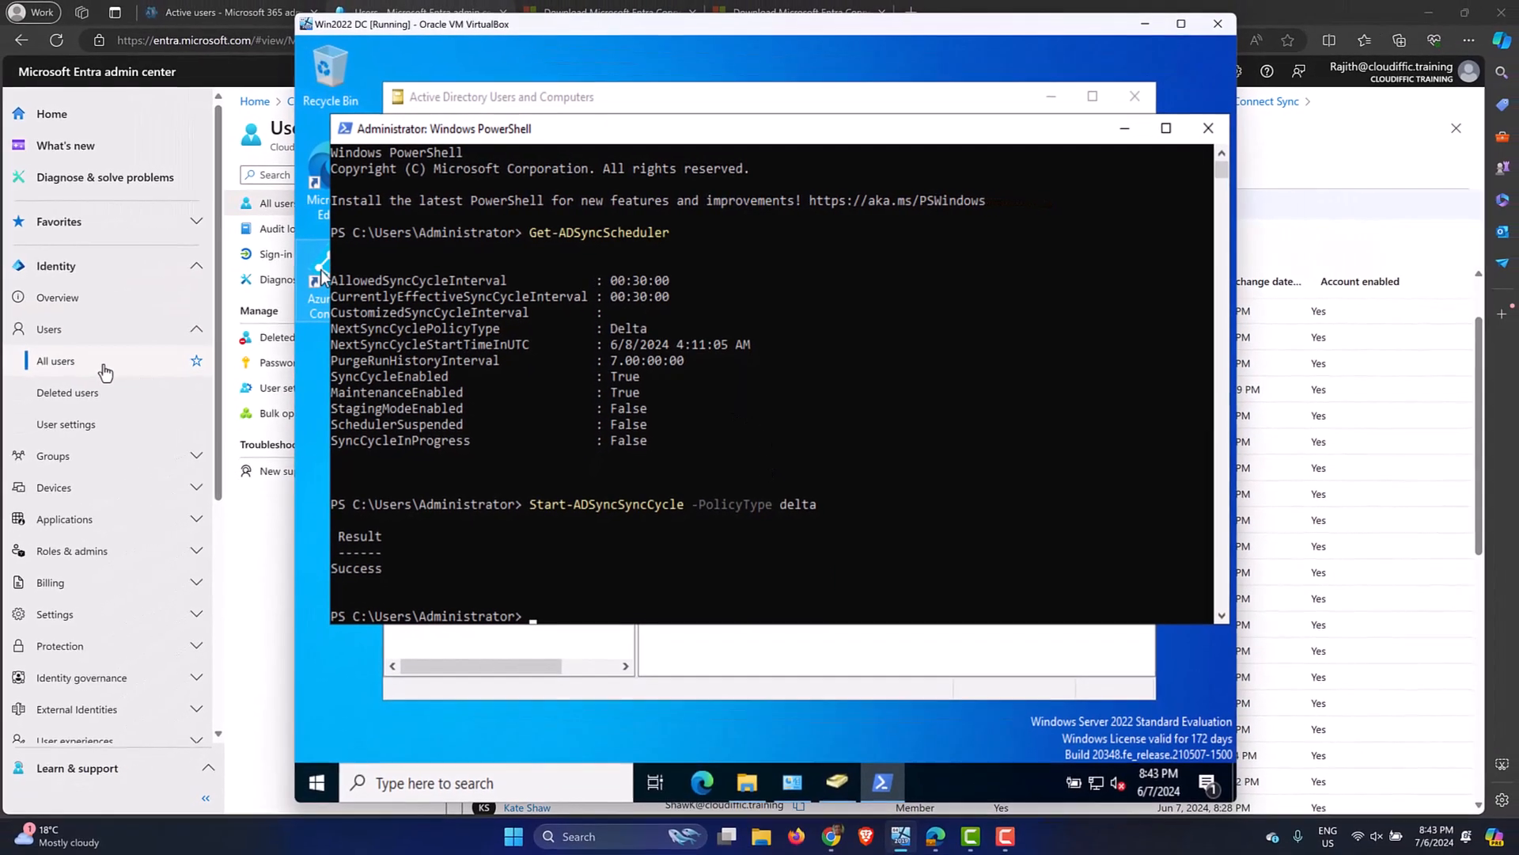
Refresh the All groups list in Entra and open the newly synced Test group.
left_click(106, 372)
left_click(103, 371)
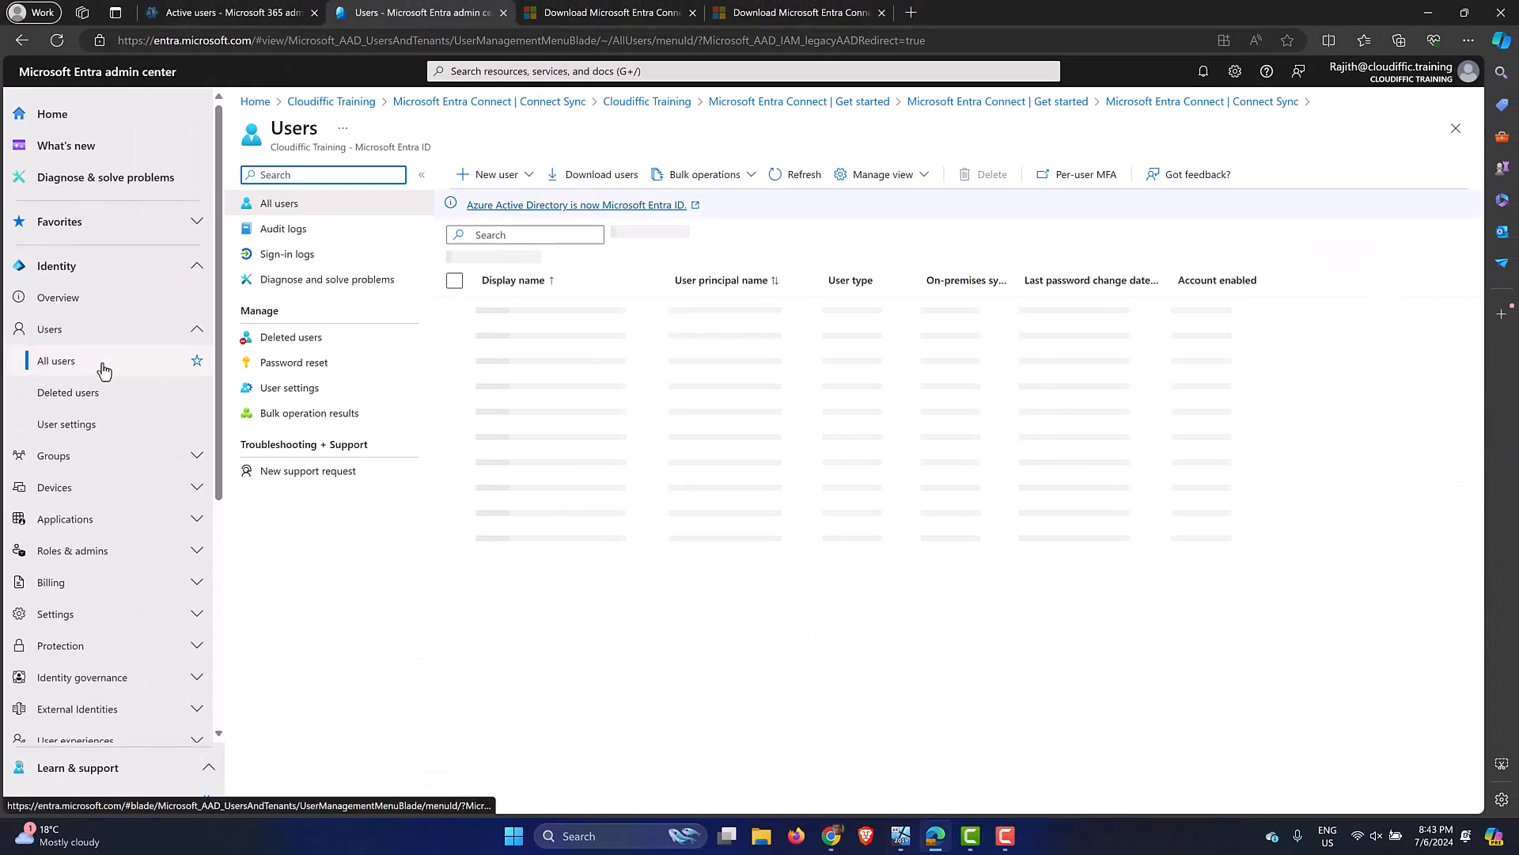
left_click(174, 457)
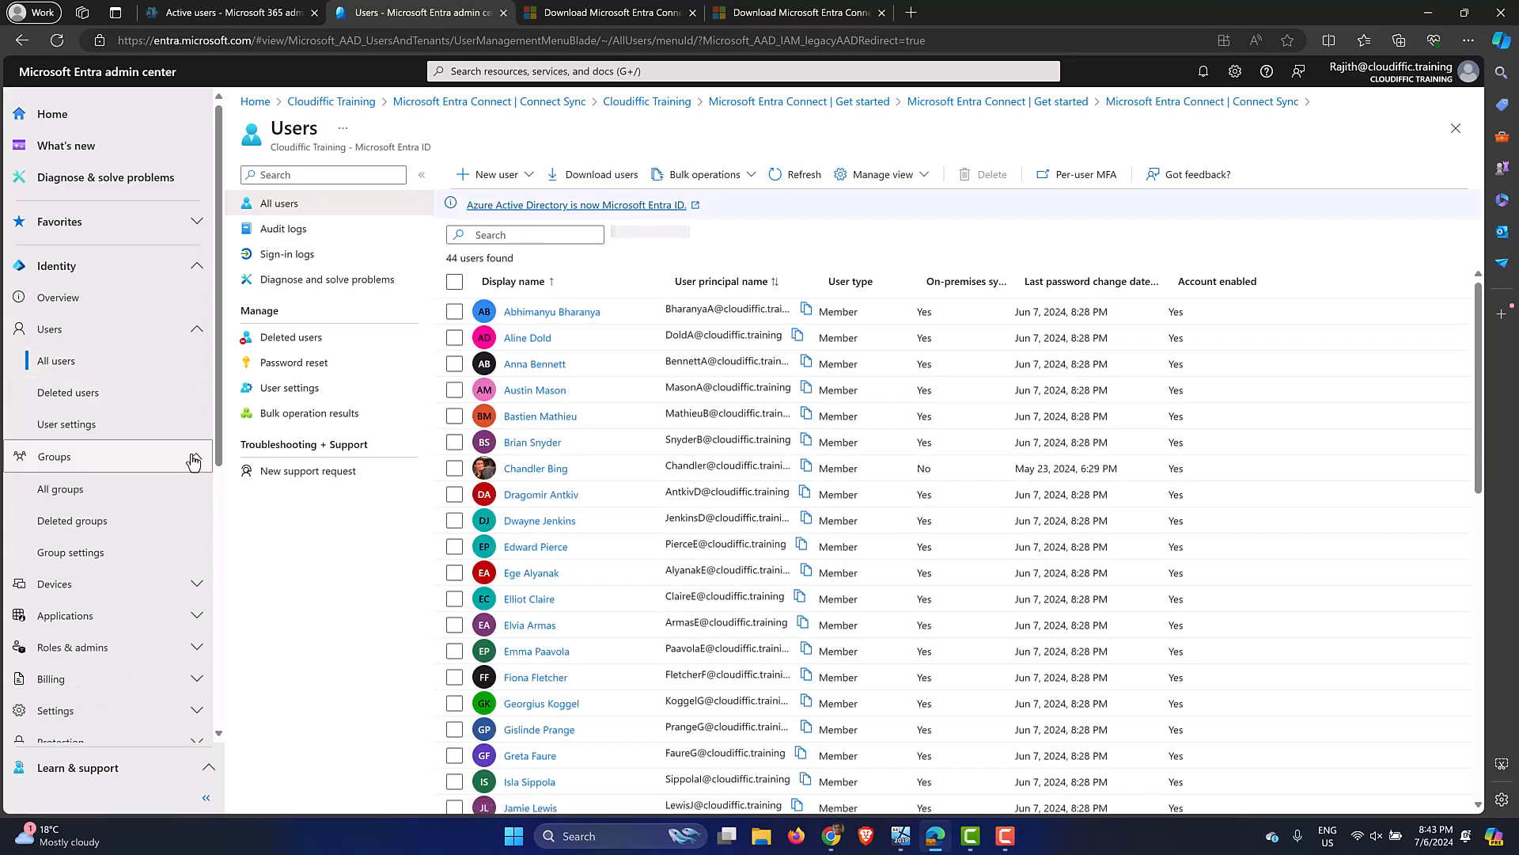
left_click(134, 491)
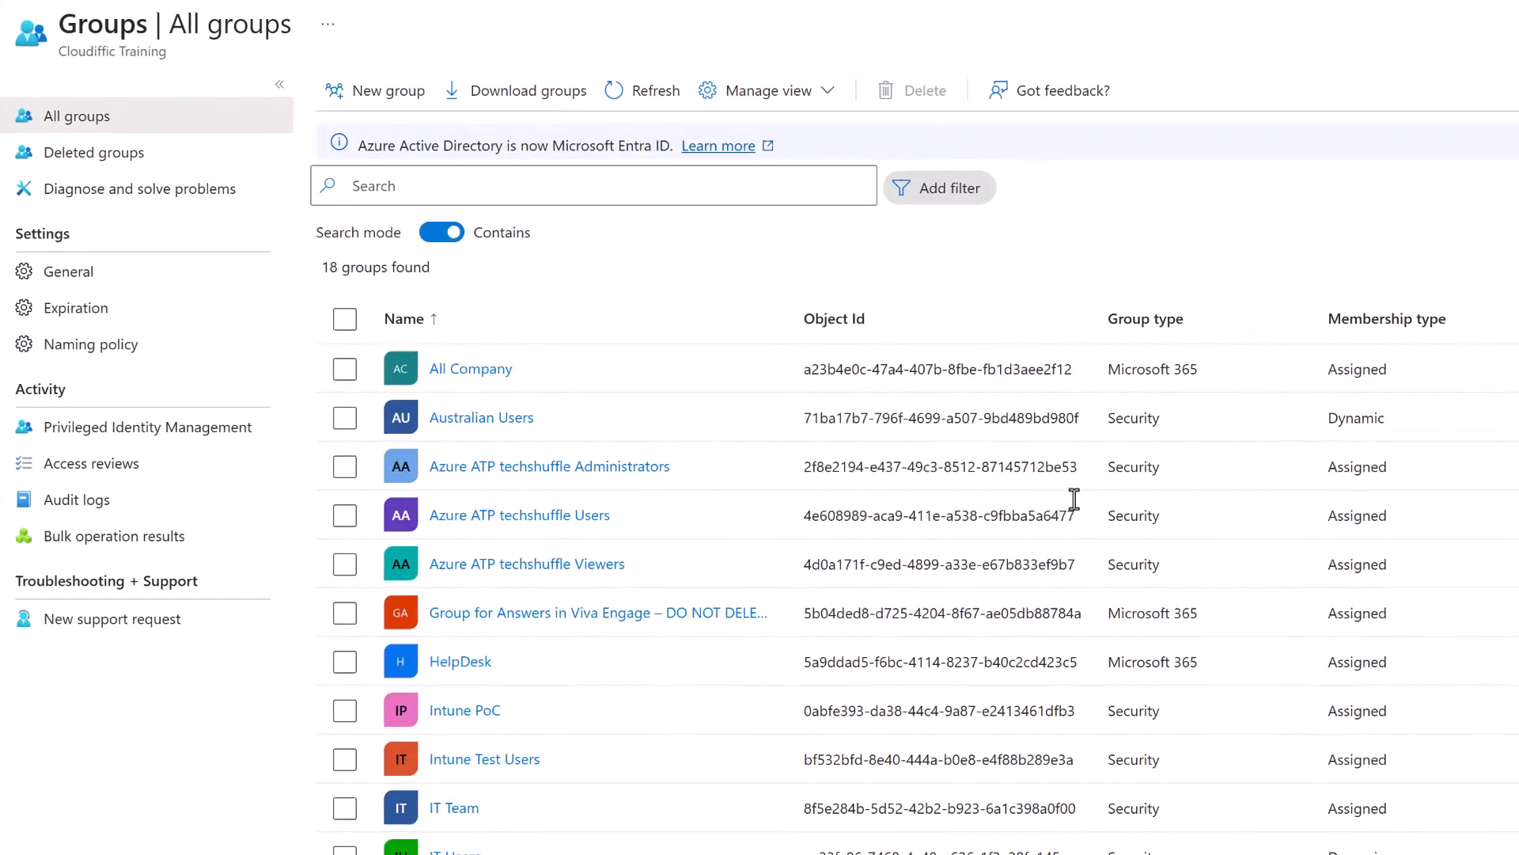
left_click(668, 103)
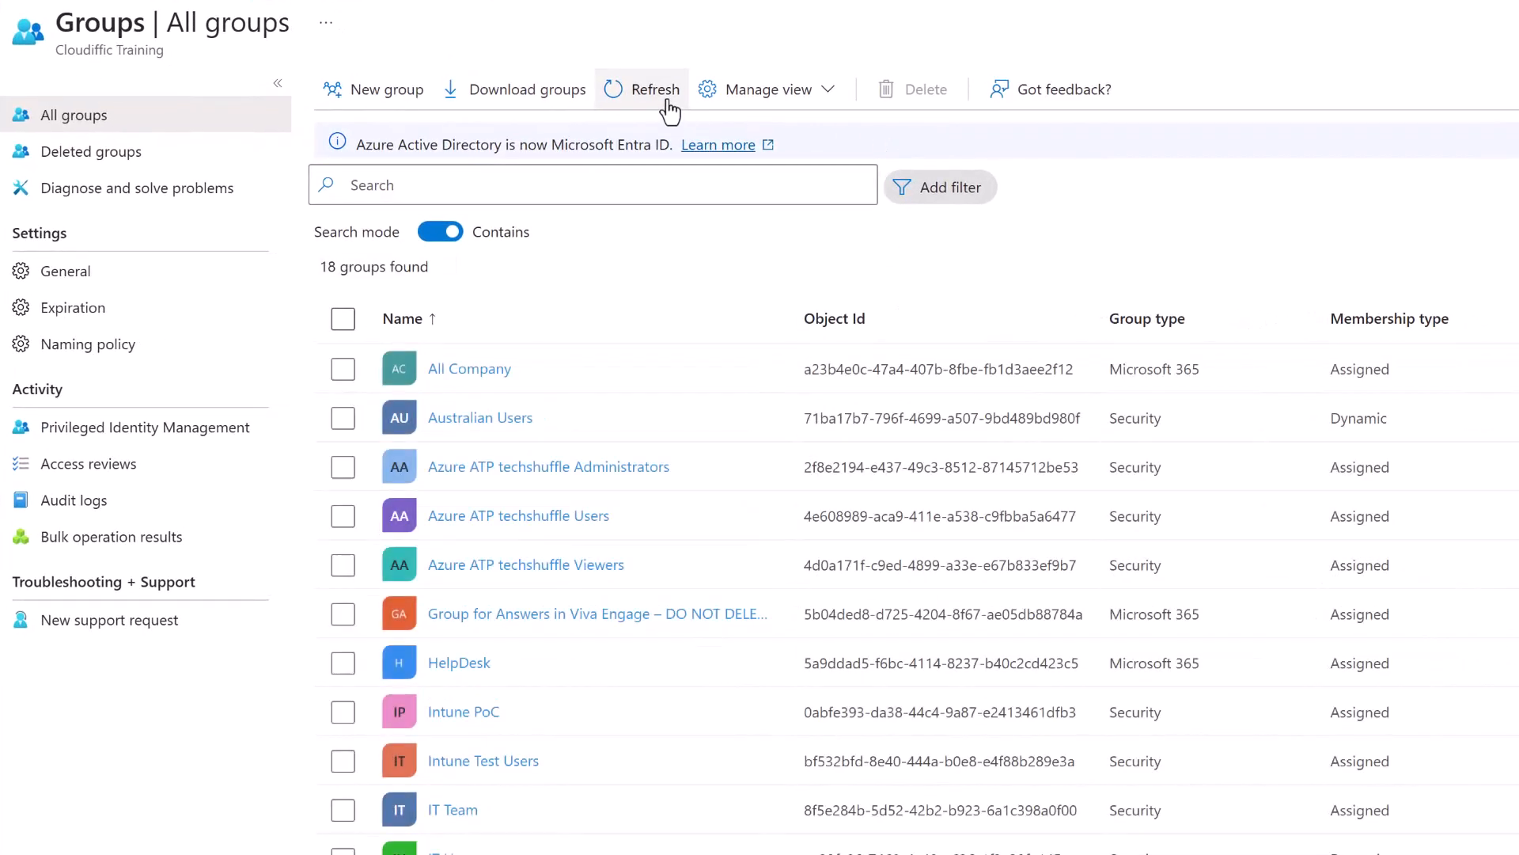
scroll(752, 474, "down", 3)
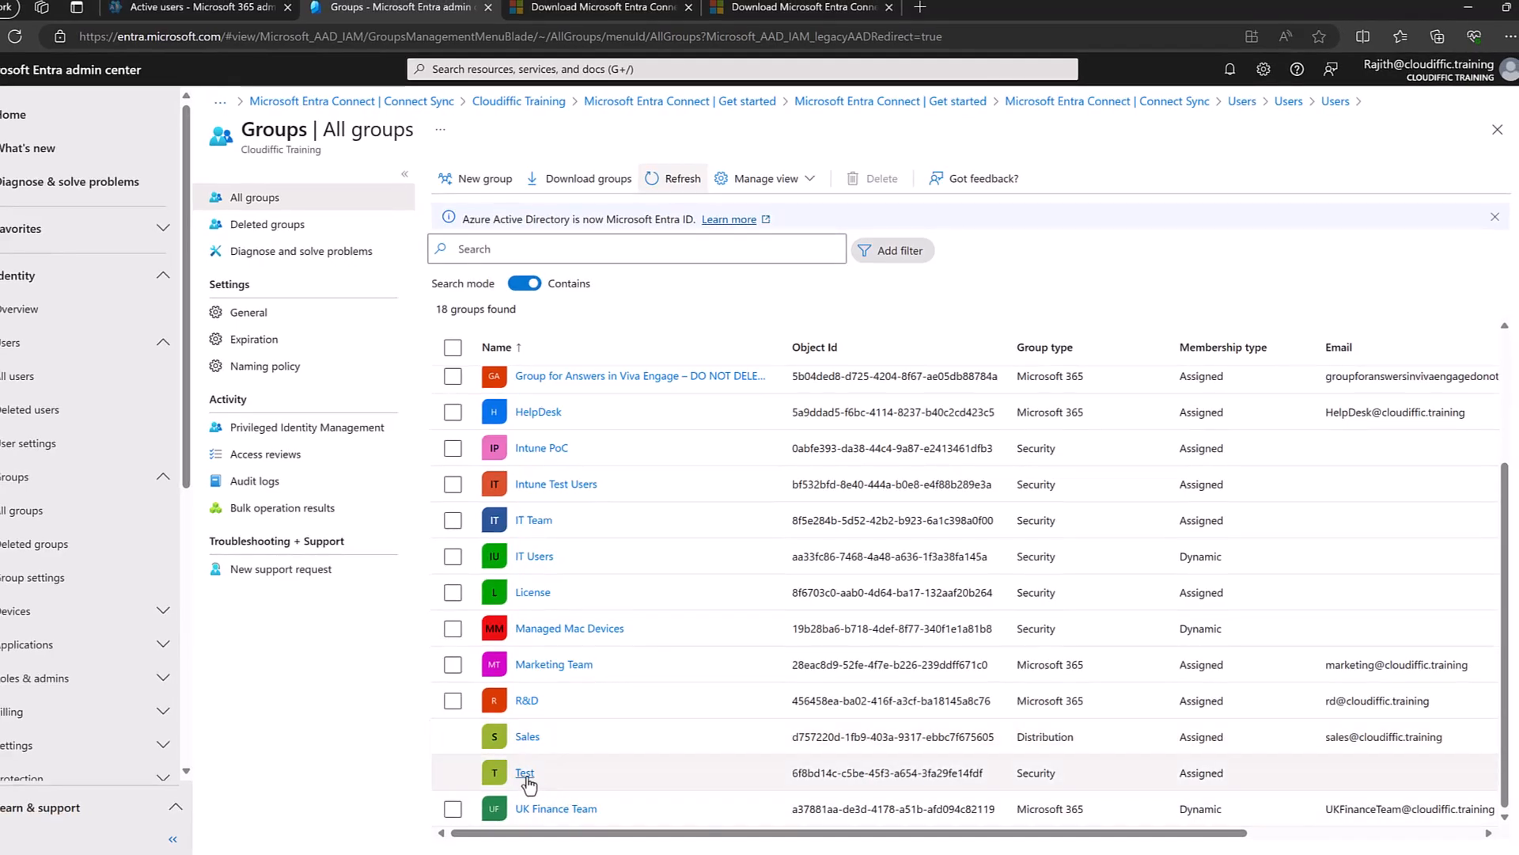
left_click(525, 774)
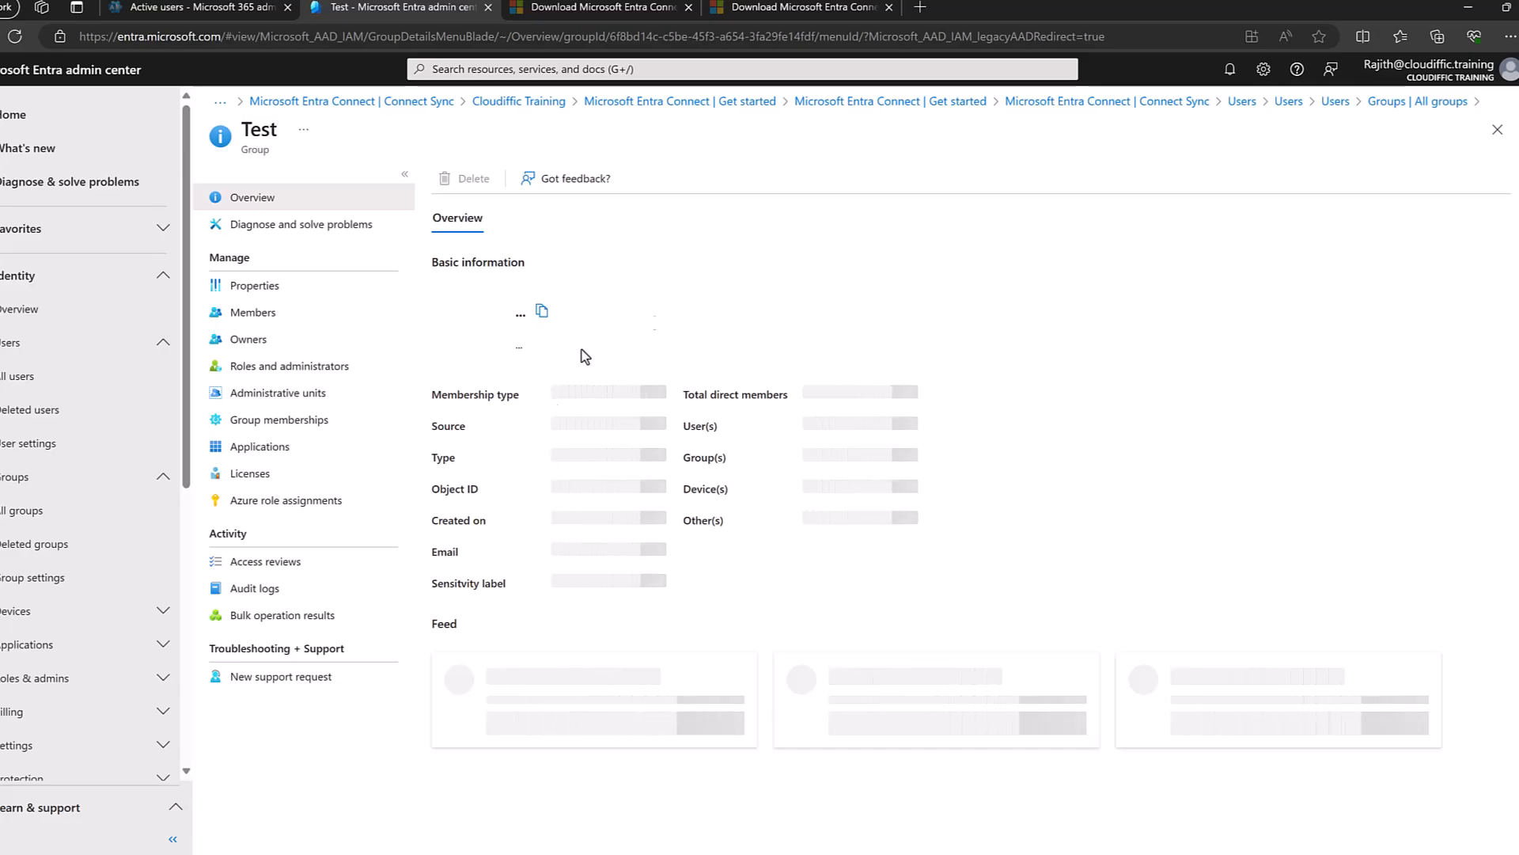
Minimize PowerShell on the server and browse the Cloudiffic OUs in Active Directory Users and Computers.
left_click(911, 854)
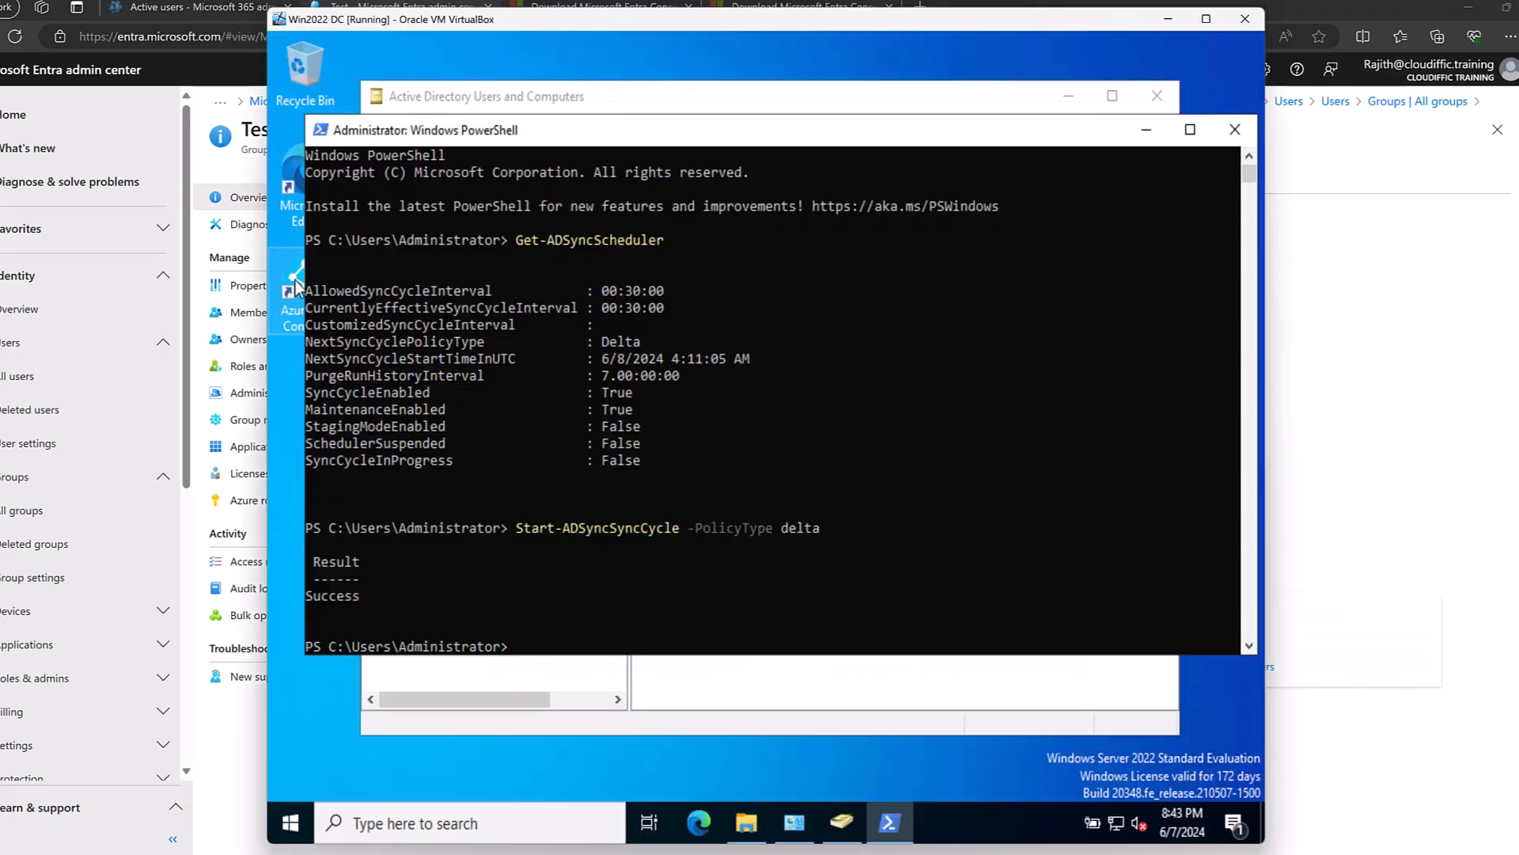
left_click(1146, 130)
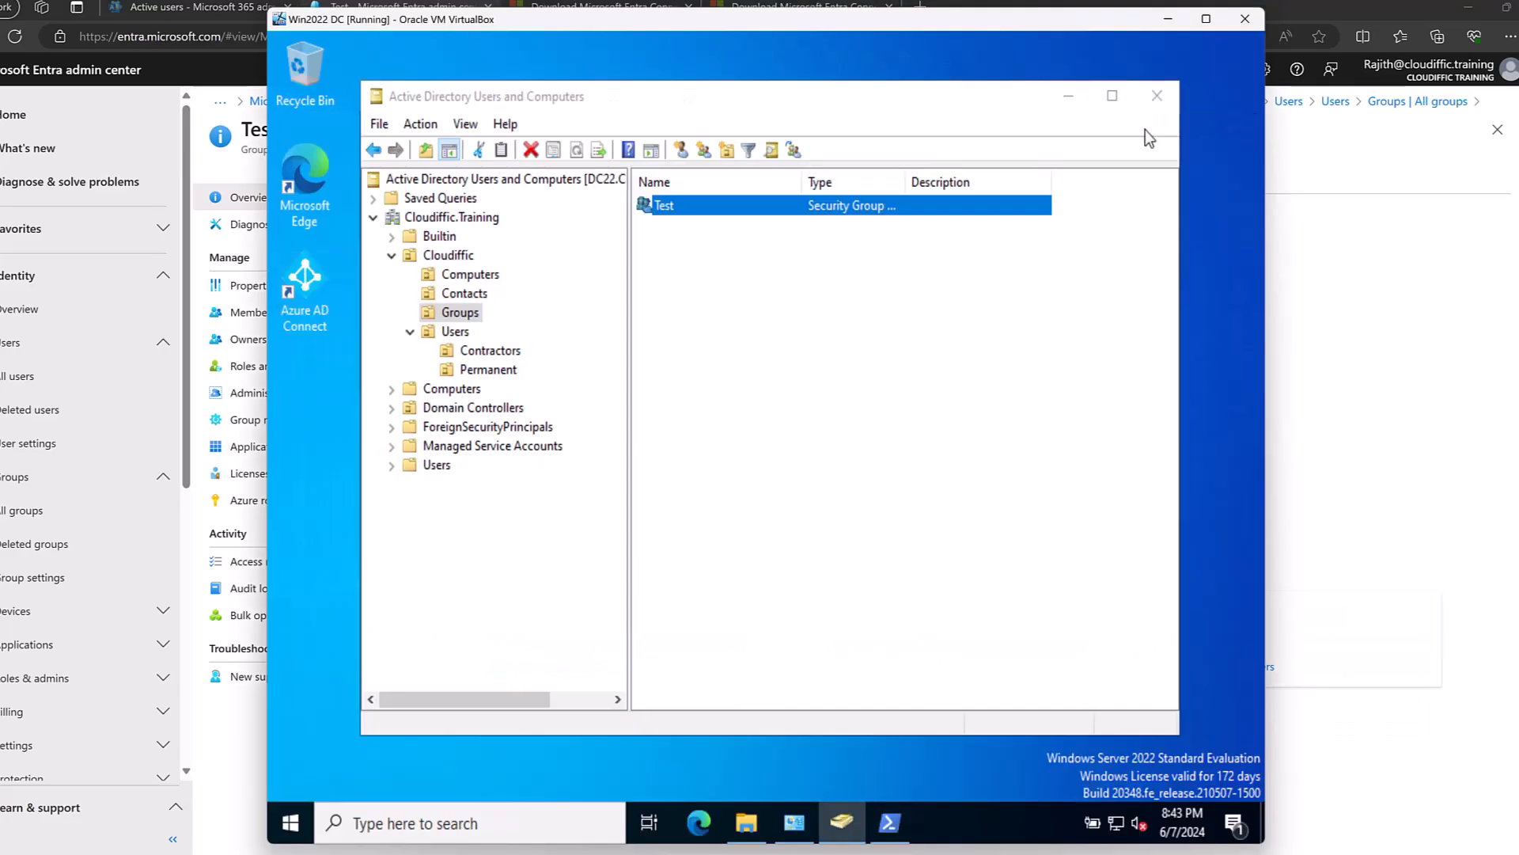
left_click(463, 295)
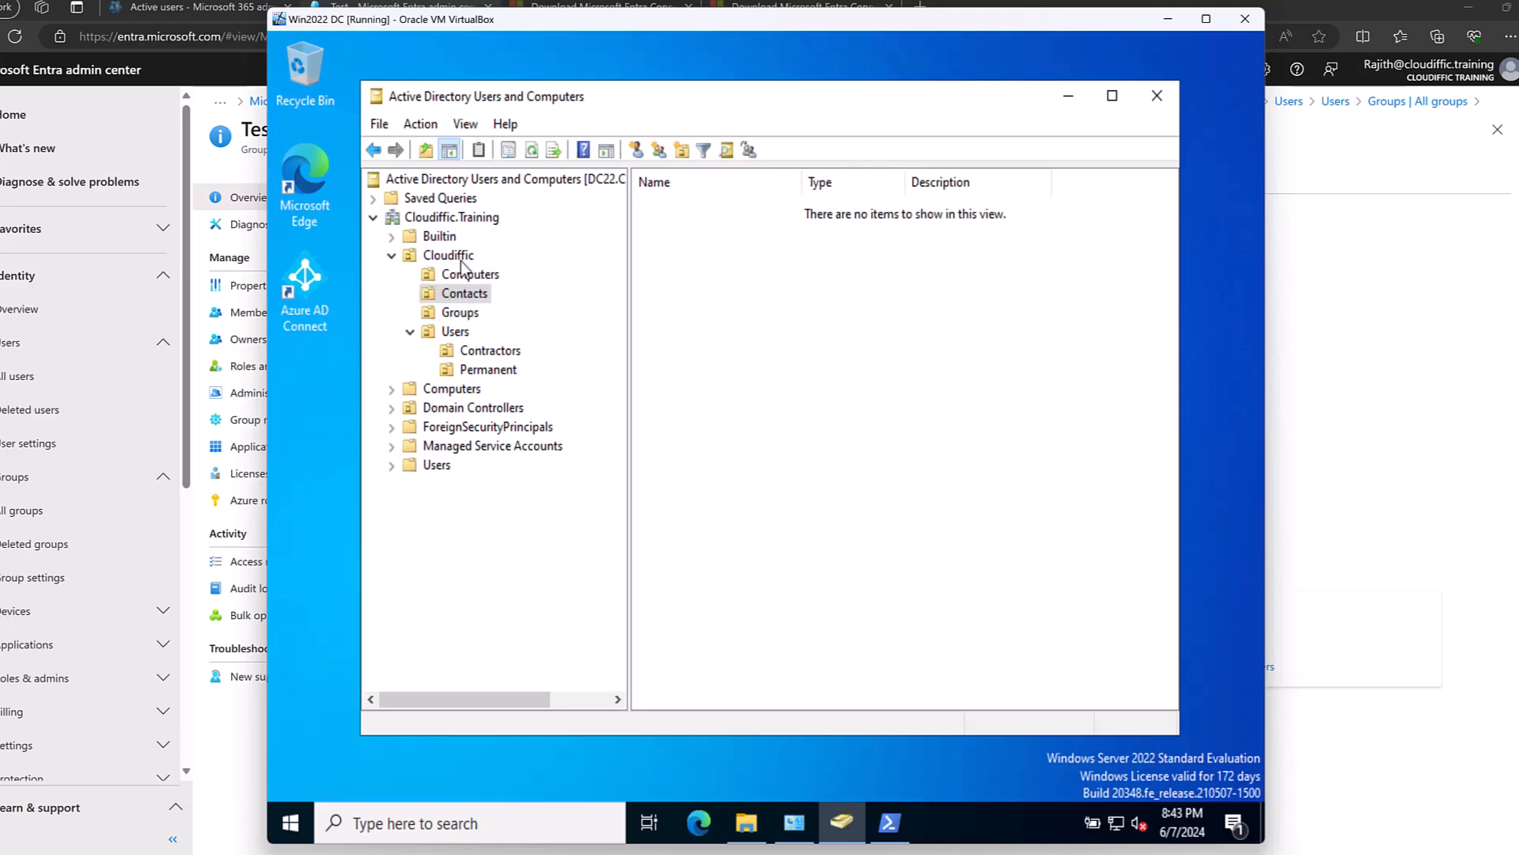
left_click(462, 258)
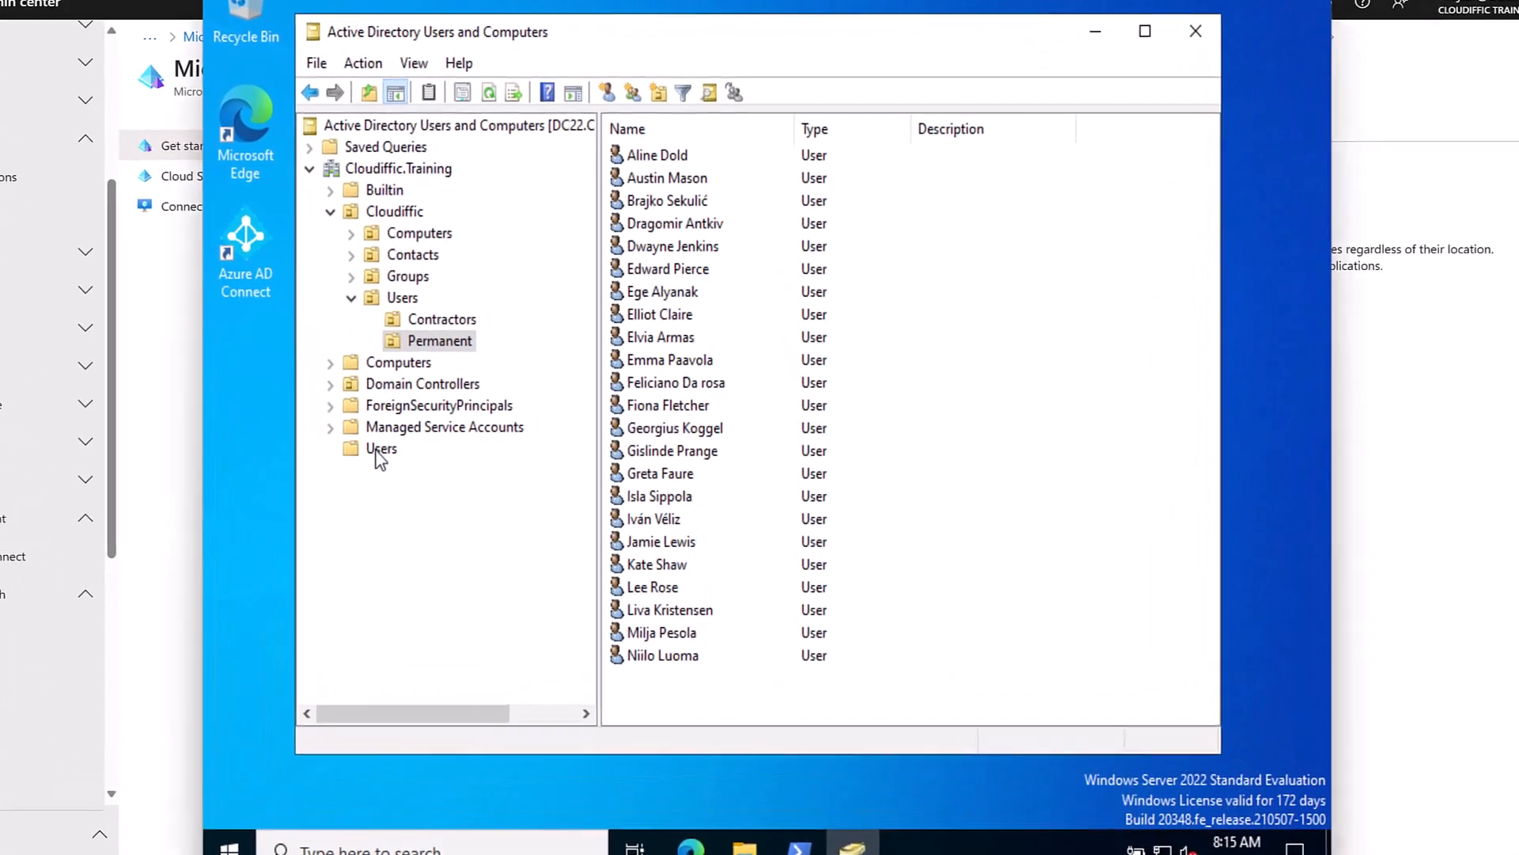
Show the built-in Users container with a widened Name column.
left_click(444, 444)
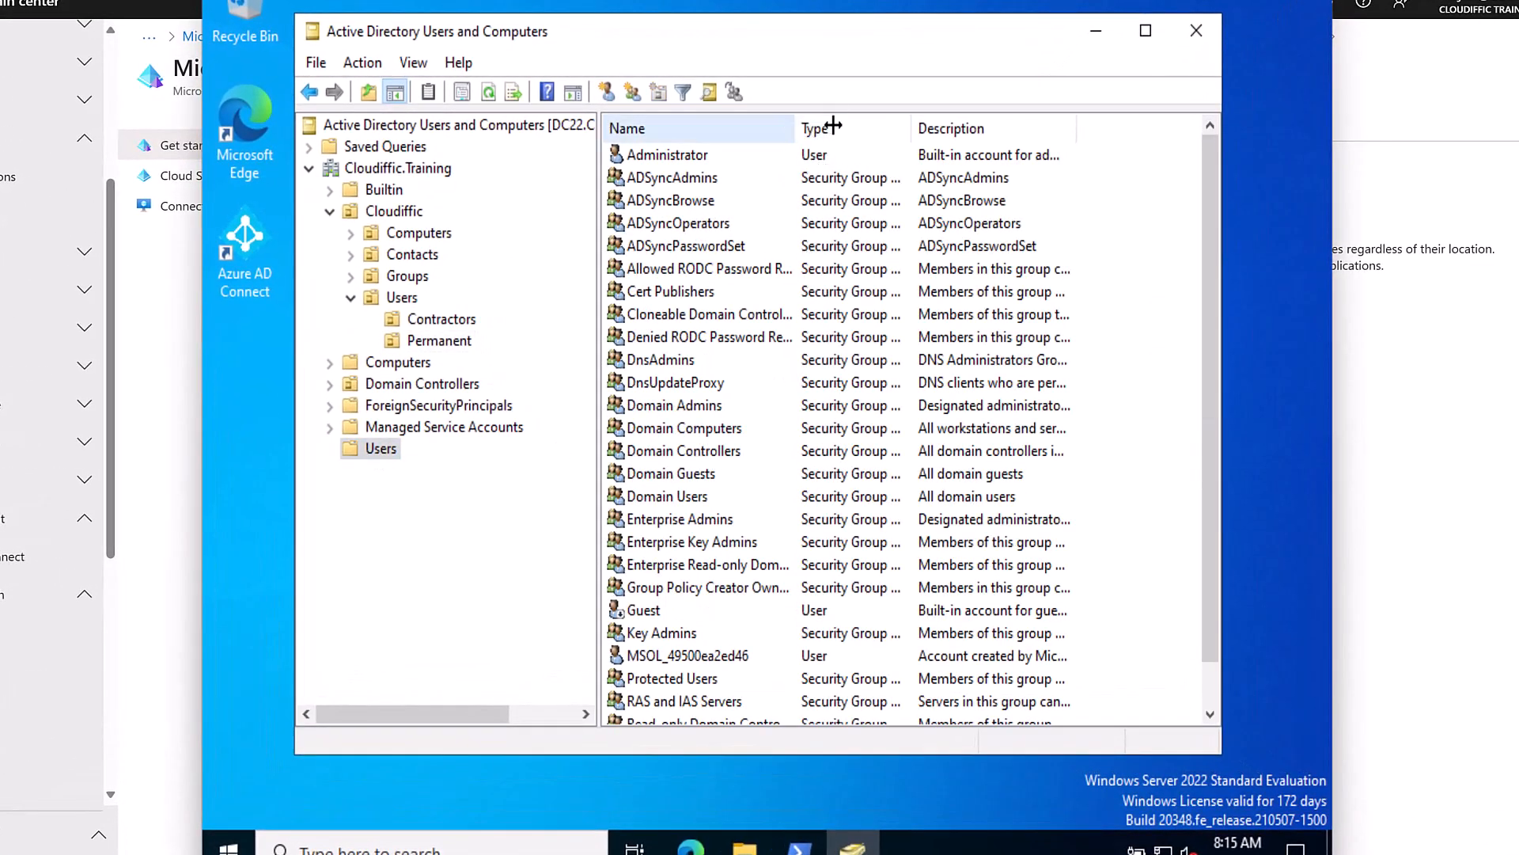
left_click_drag(791, 125, 852, 125)
scroll(823, 348, "down", 1)
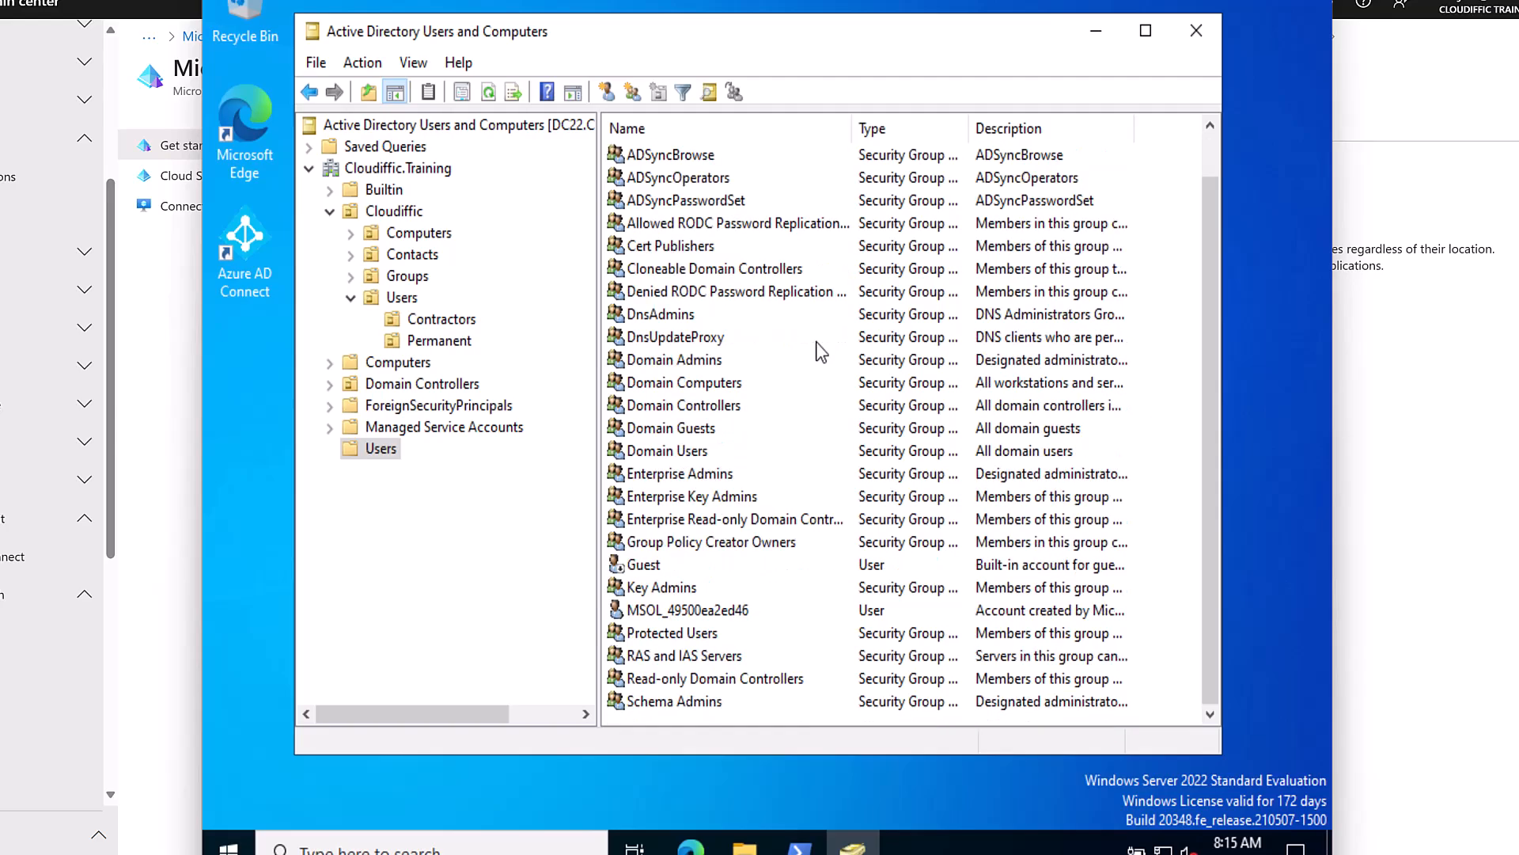
Read the MSOL_ sync account's Description in its properties and cancel without changes.
left_click(669, 613)
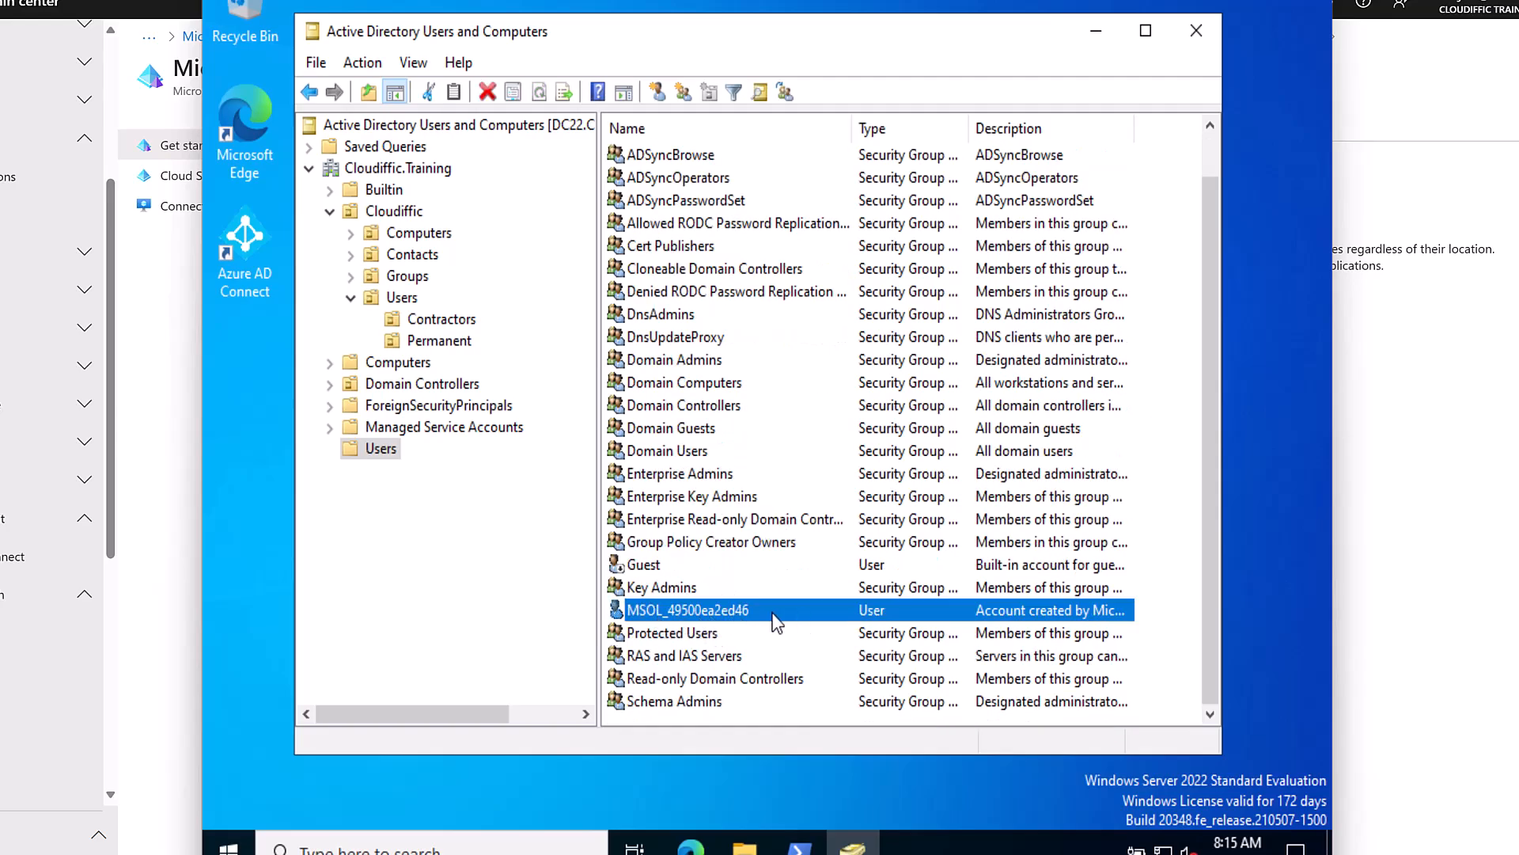
double_click(687, 611)
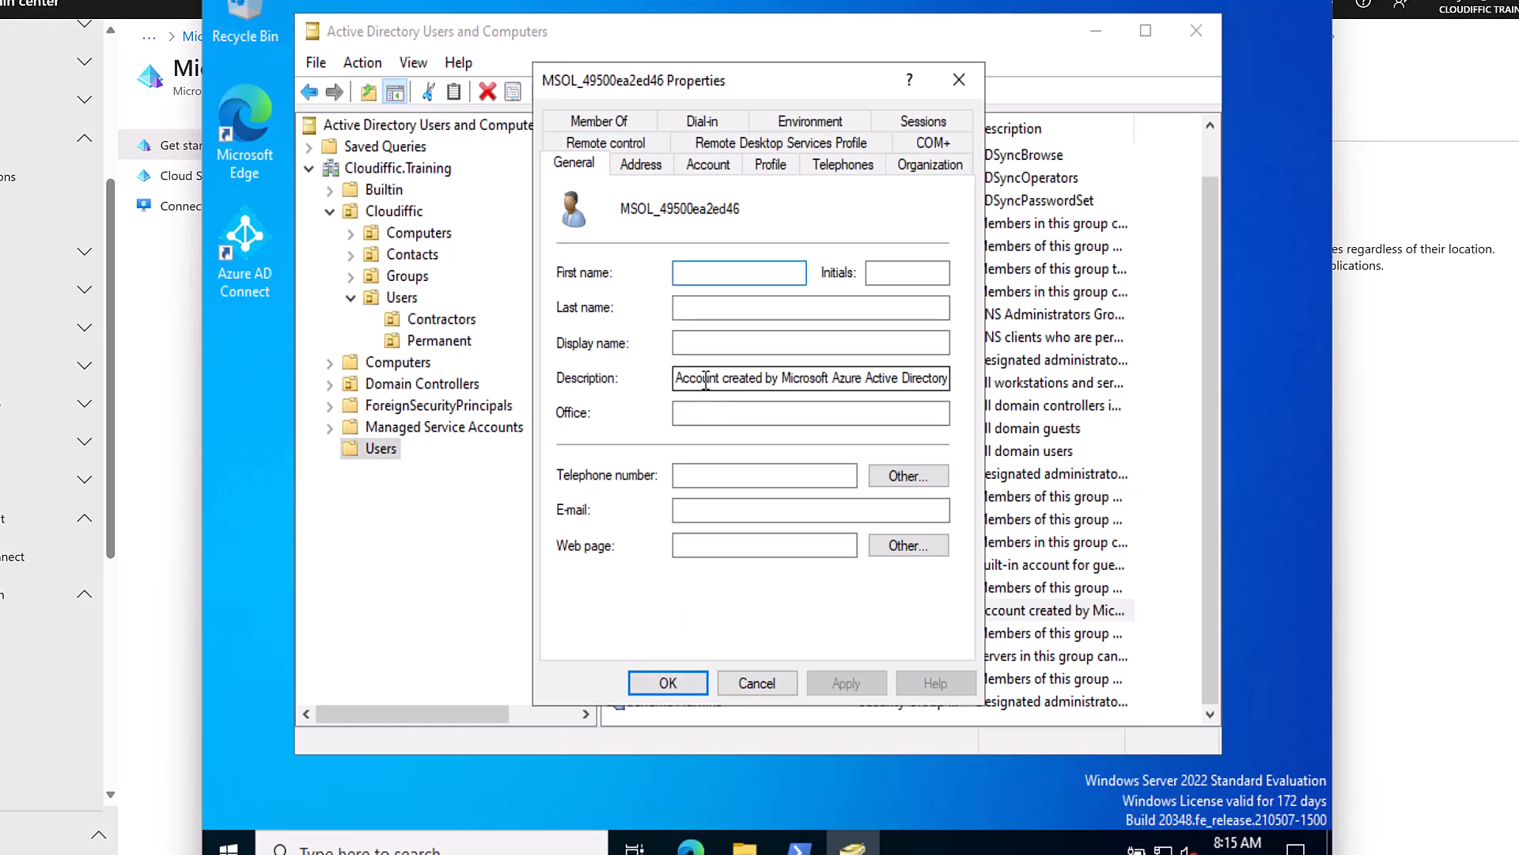
left_click(861, 380)
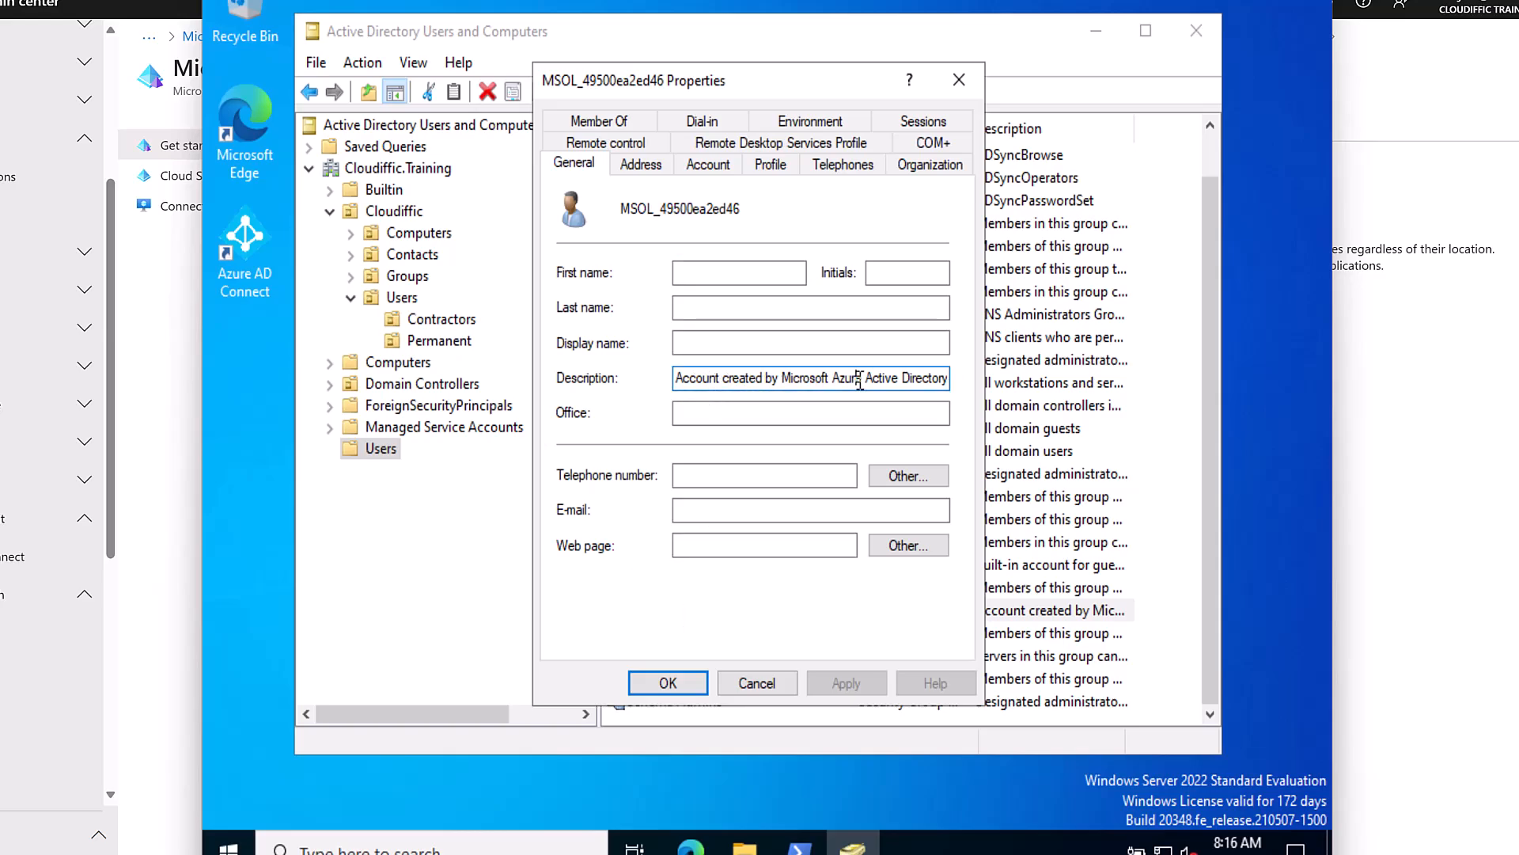
key("Right")
key("Right")
key("Right")
key("Right")
key("Right")
key("Right")
key("Right")
key("Right")
key("Right")
key("Right")
key("Right")
key("Right")
key("Right")
key("Right")
key("Right")
key("Right")
key("Right")
key("Right")
key("Right")
key("Right")
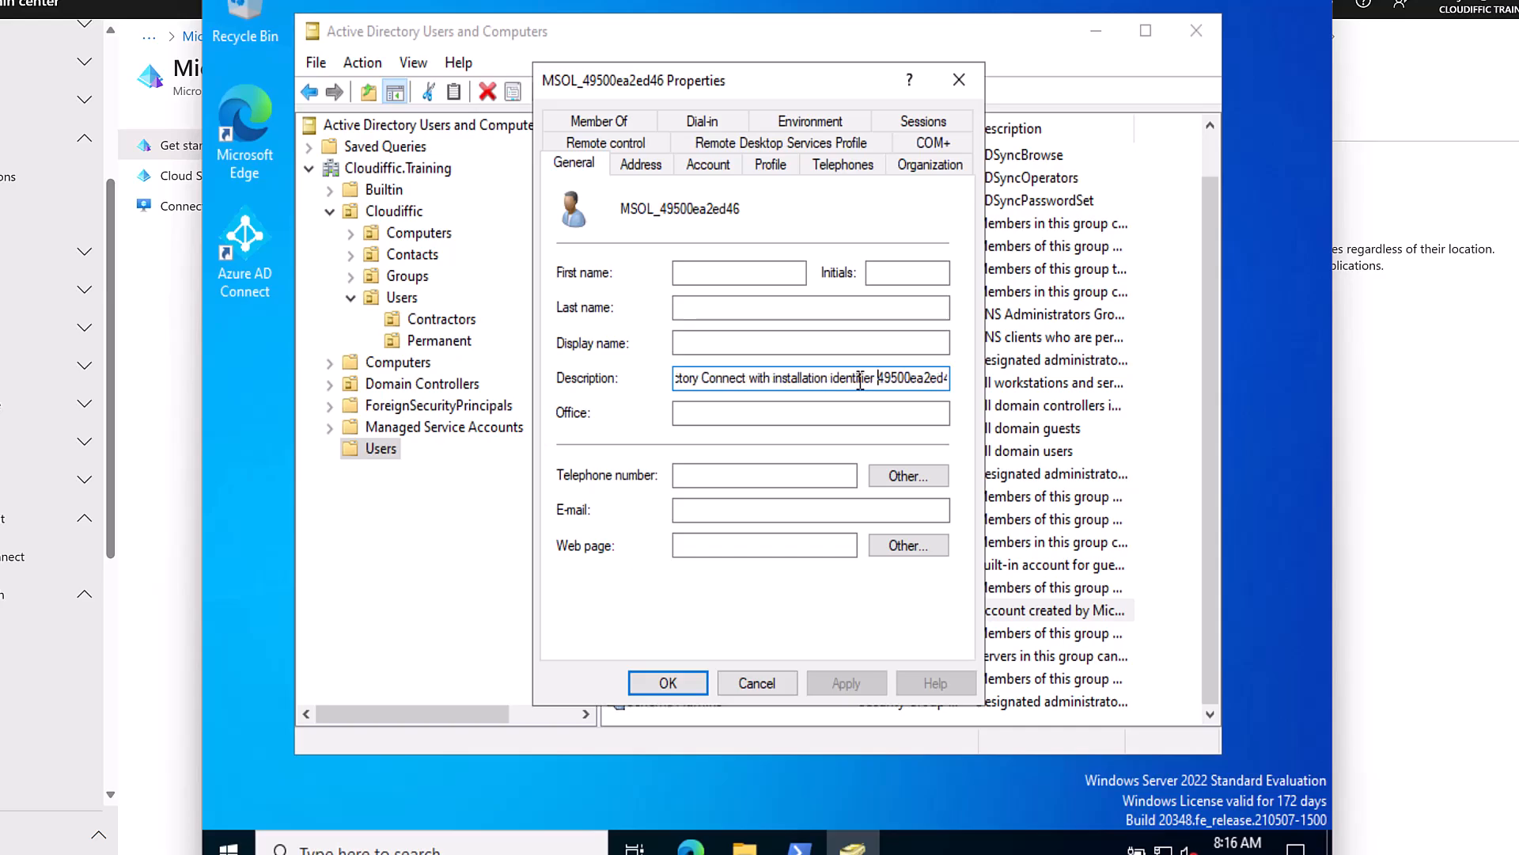
key("Right")
key("Right")
key("Right")
key("Right")
key("Right")
key("Right")
key("Right")
key("Right")
key("Right")
key("Right")
key("Right")
key("Right")
key("Right")
key("Right")
key("Right")
key("Right")
key("Right")
key("Right")
key("Right")
key("Right")
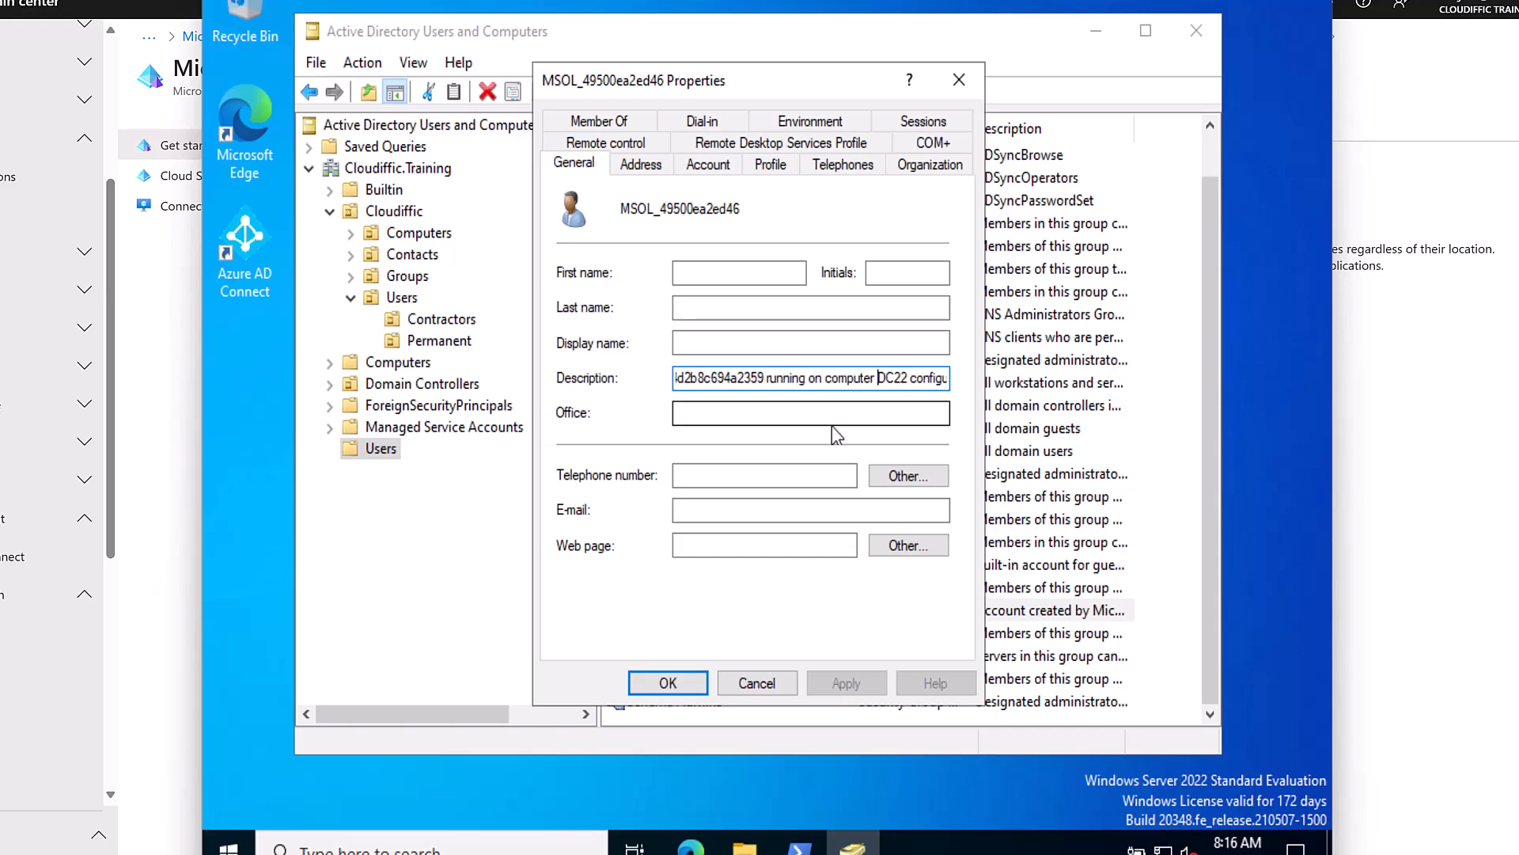
left_click(759, 684)
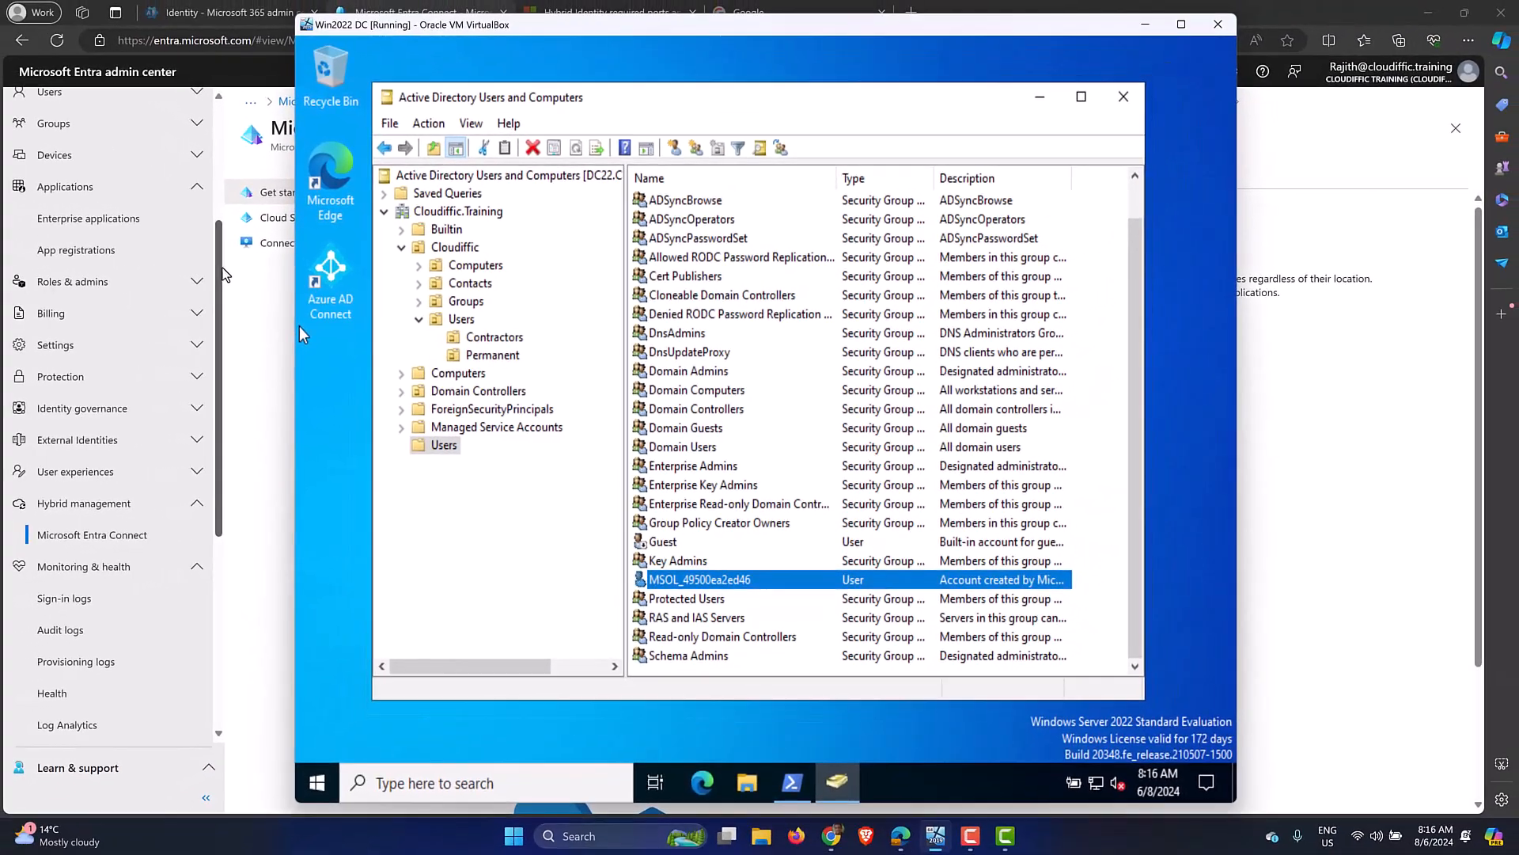
List all 44 Entra users with a wider Display name column, down to the sync service account.
left_click(224, 273)
scroll(136, 297, "up", 5)
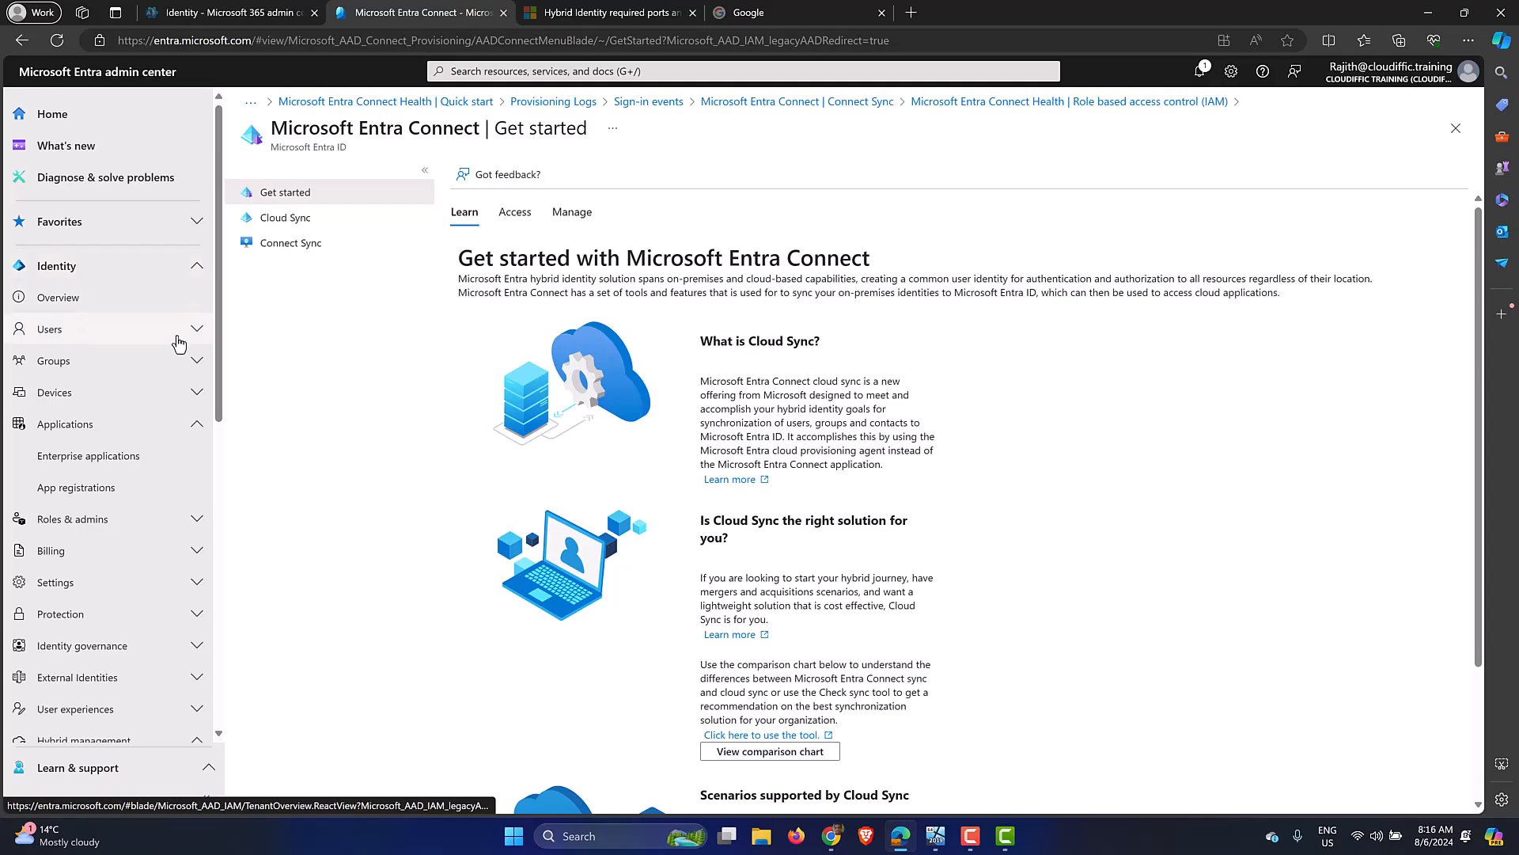
left_click(198, 337)
left_click(126, 365)
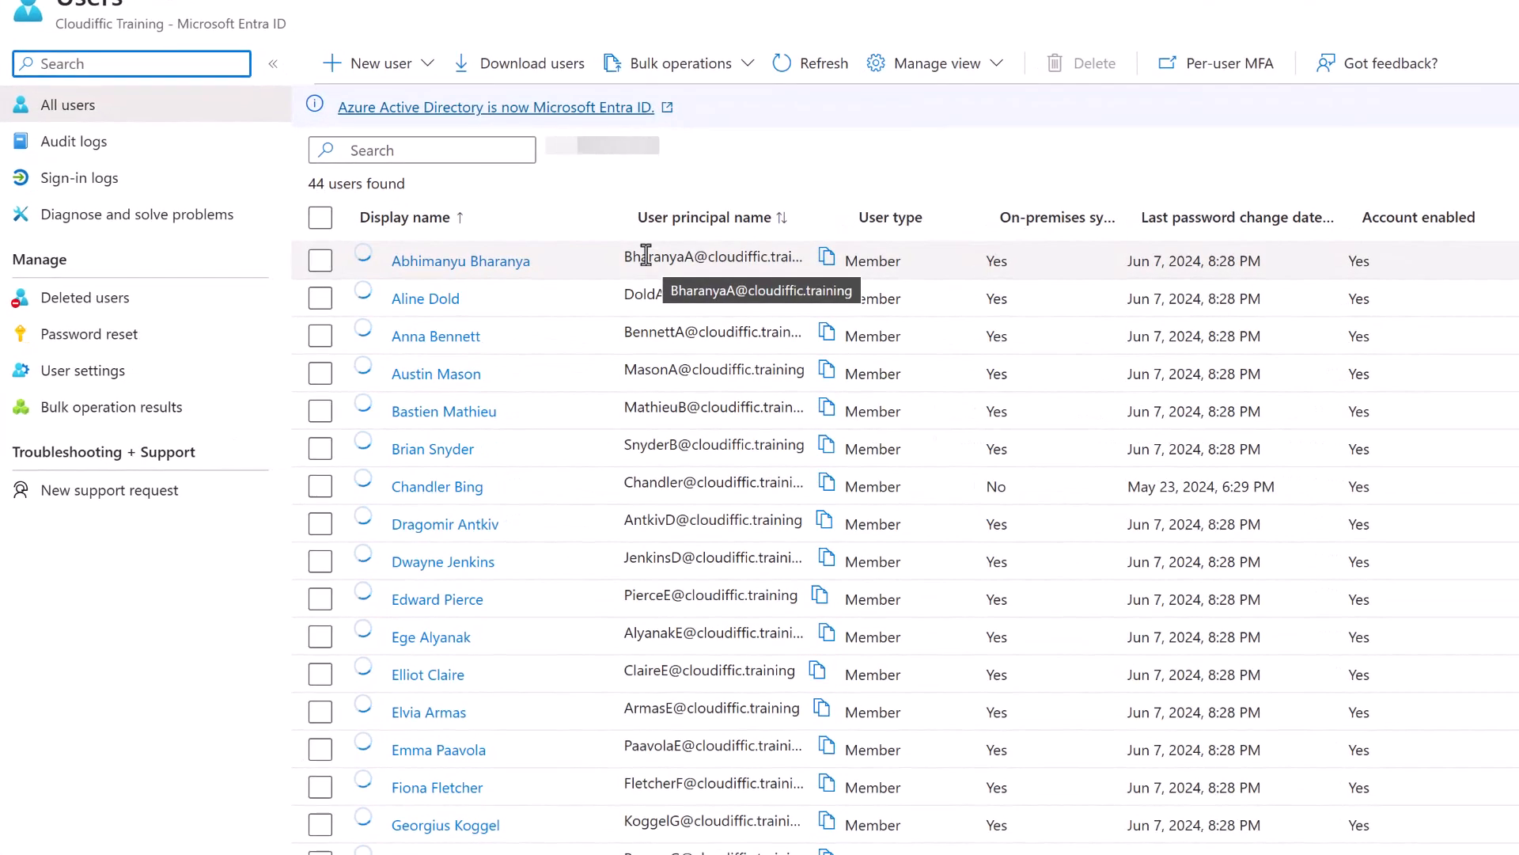
left_click_drag(626, 224, 784, 230)
scroll(744, 447, "down", 10)
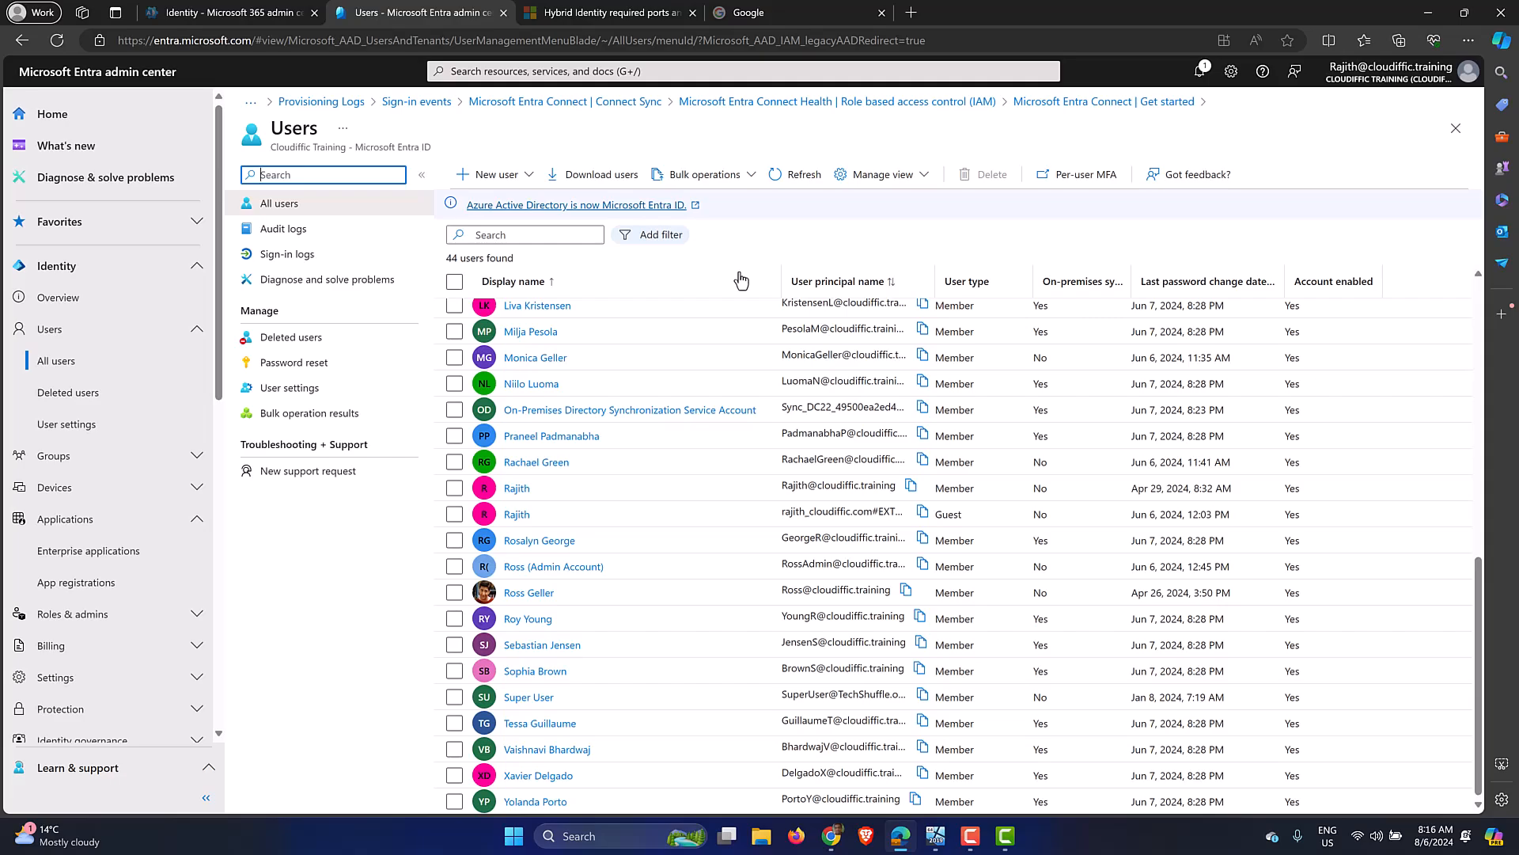
scroll(182, 315, "down", 2)
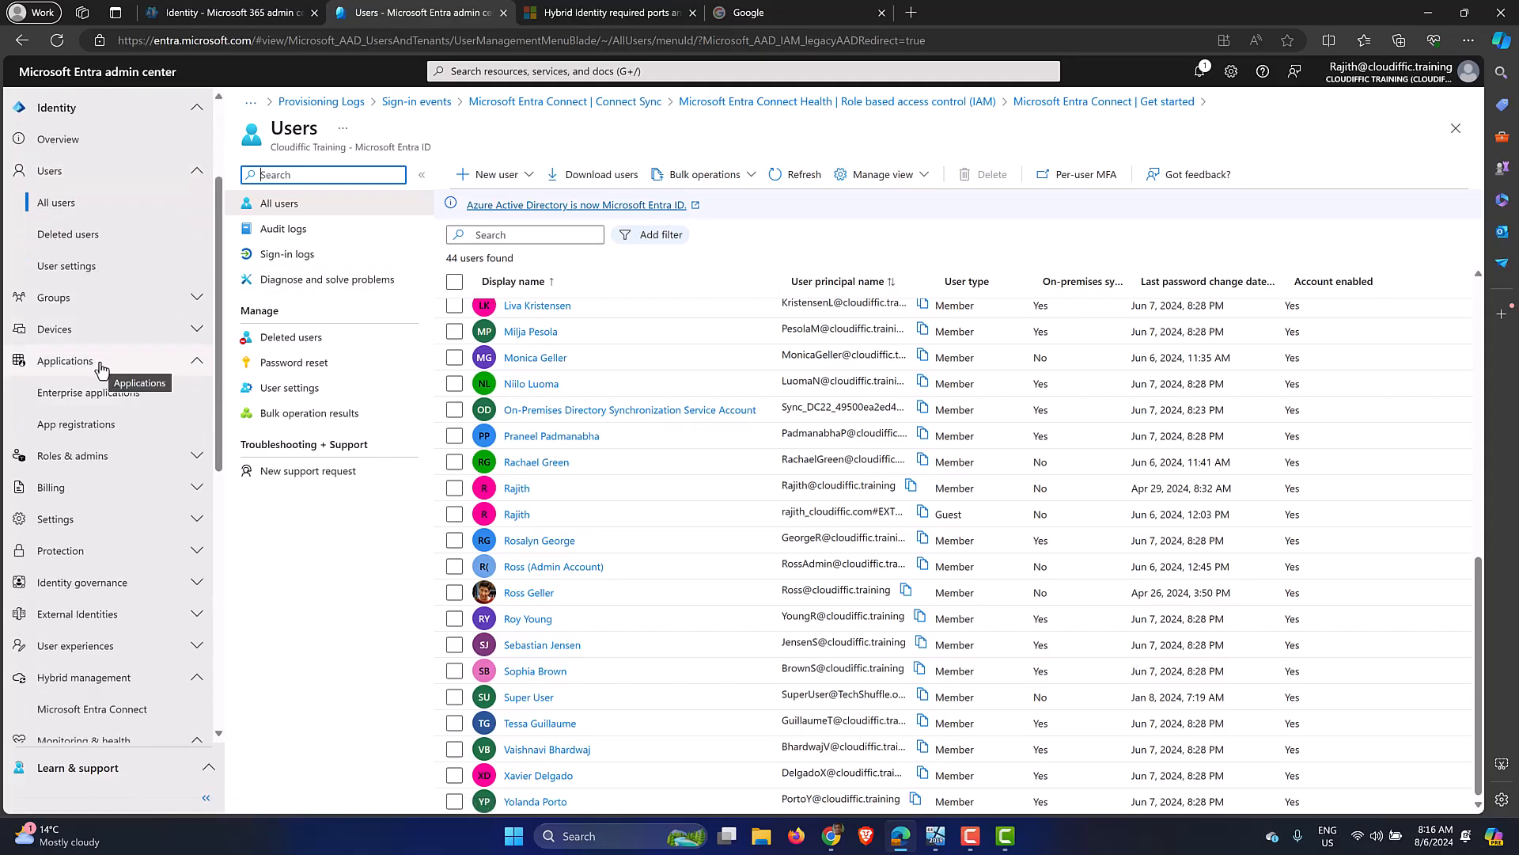
Search unfiltered enterprise applications for 'tenant' and open Tenant Schema Extension App.
left_click(91, 398)
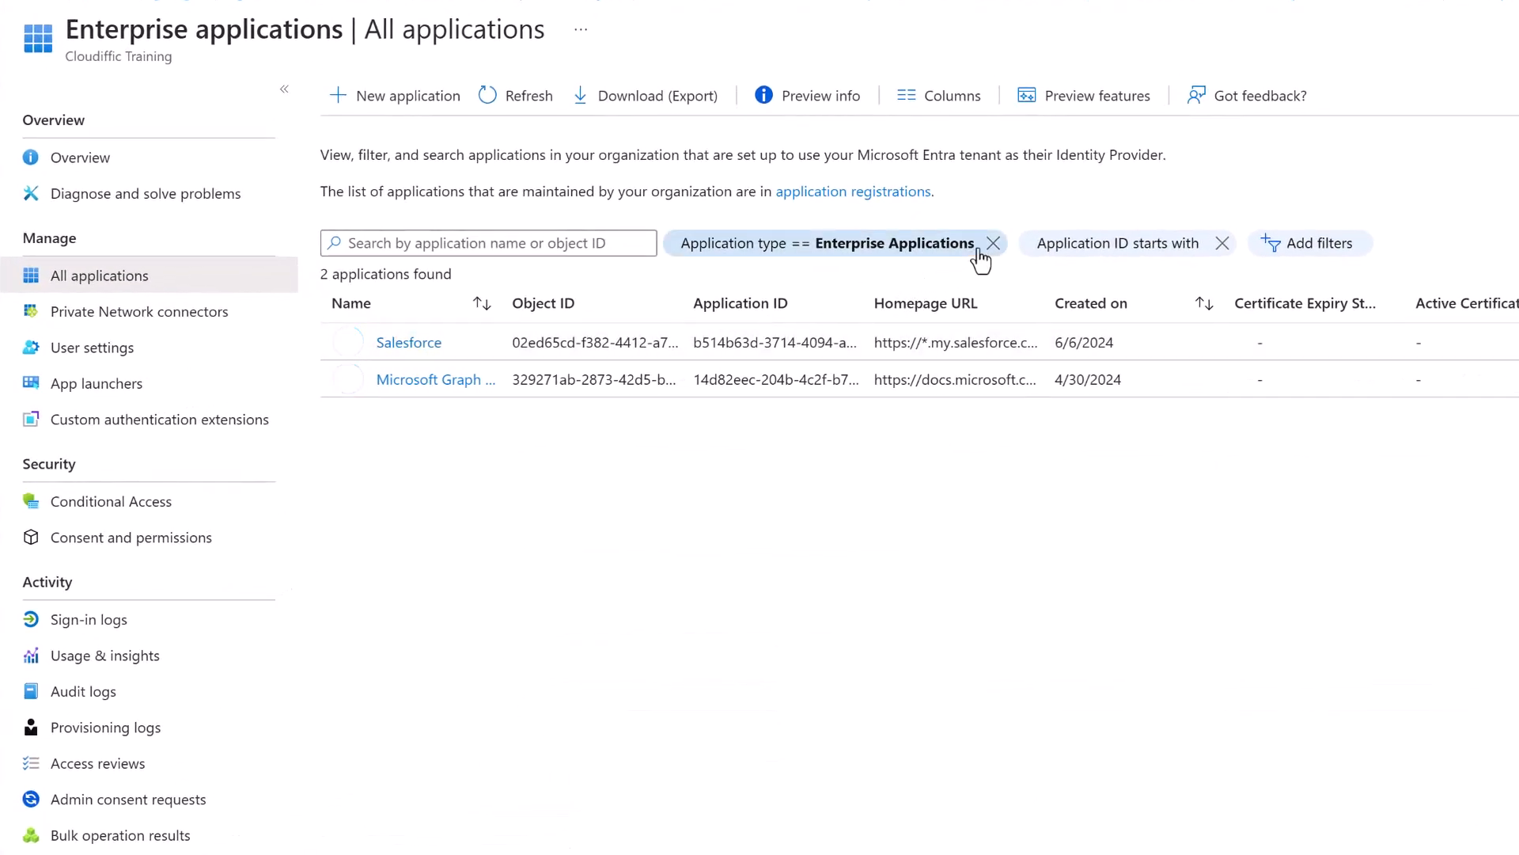
left_click(992, 243)
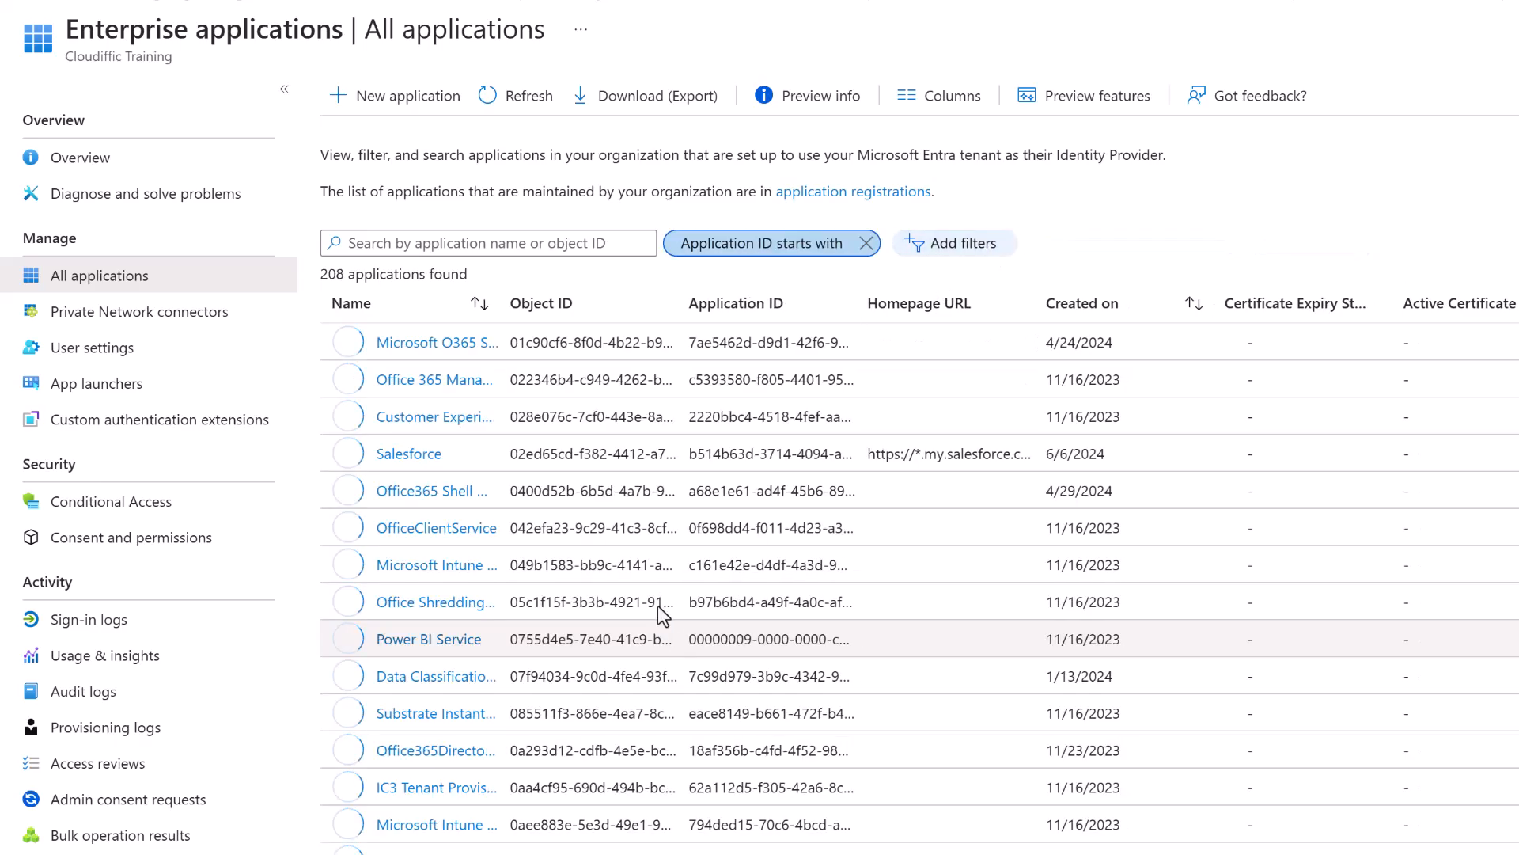
left_click(510, 243)
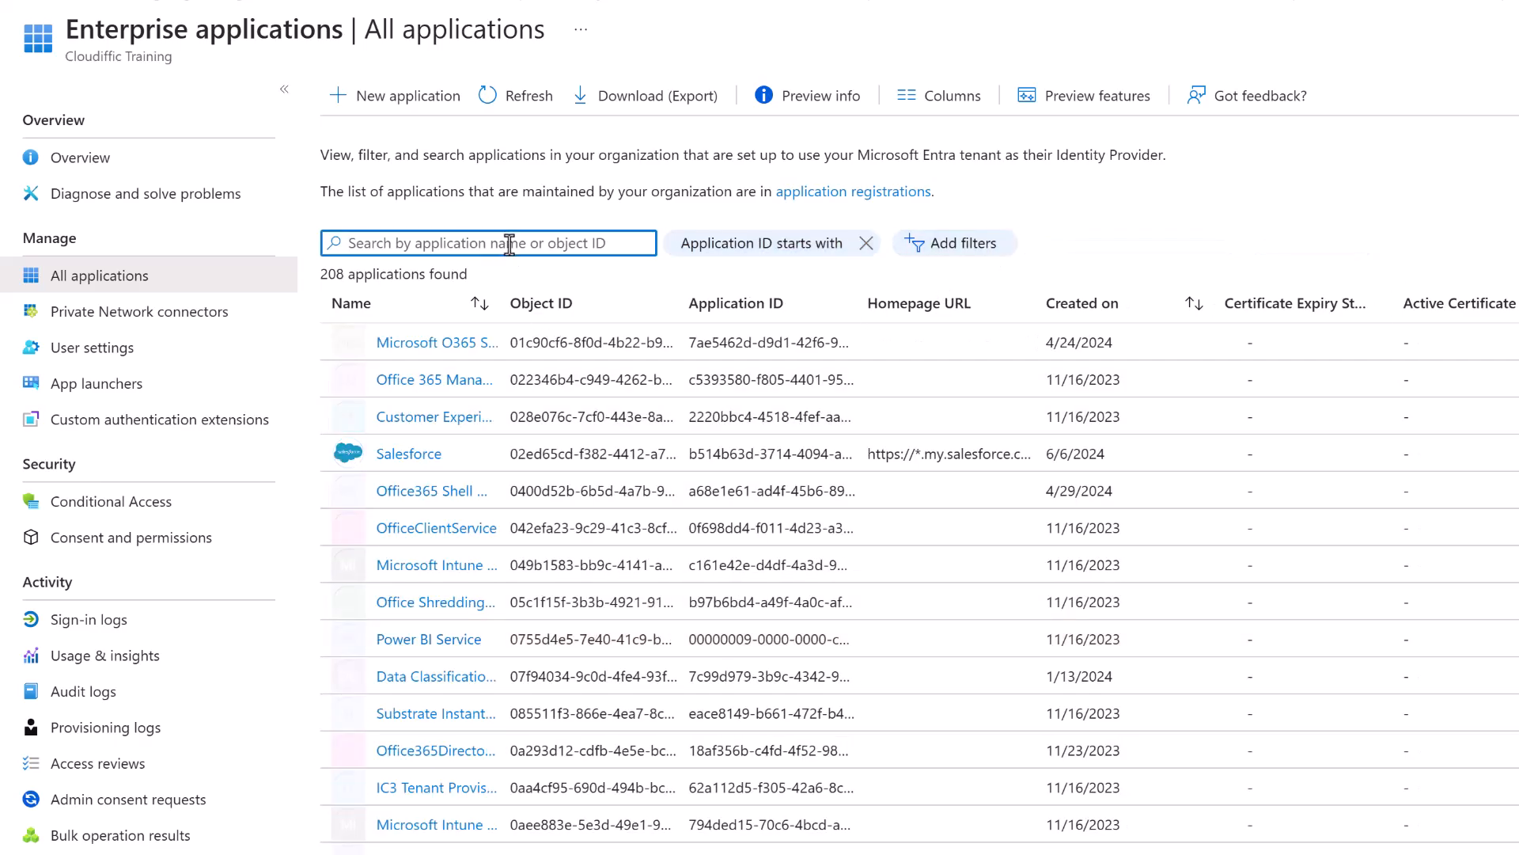
type("e")
key("BackSpace")
type("tenant")
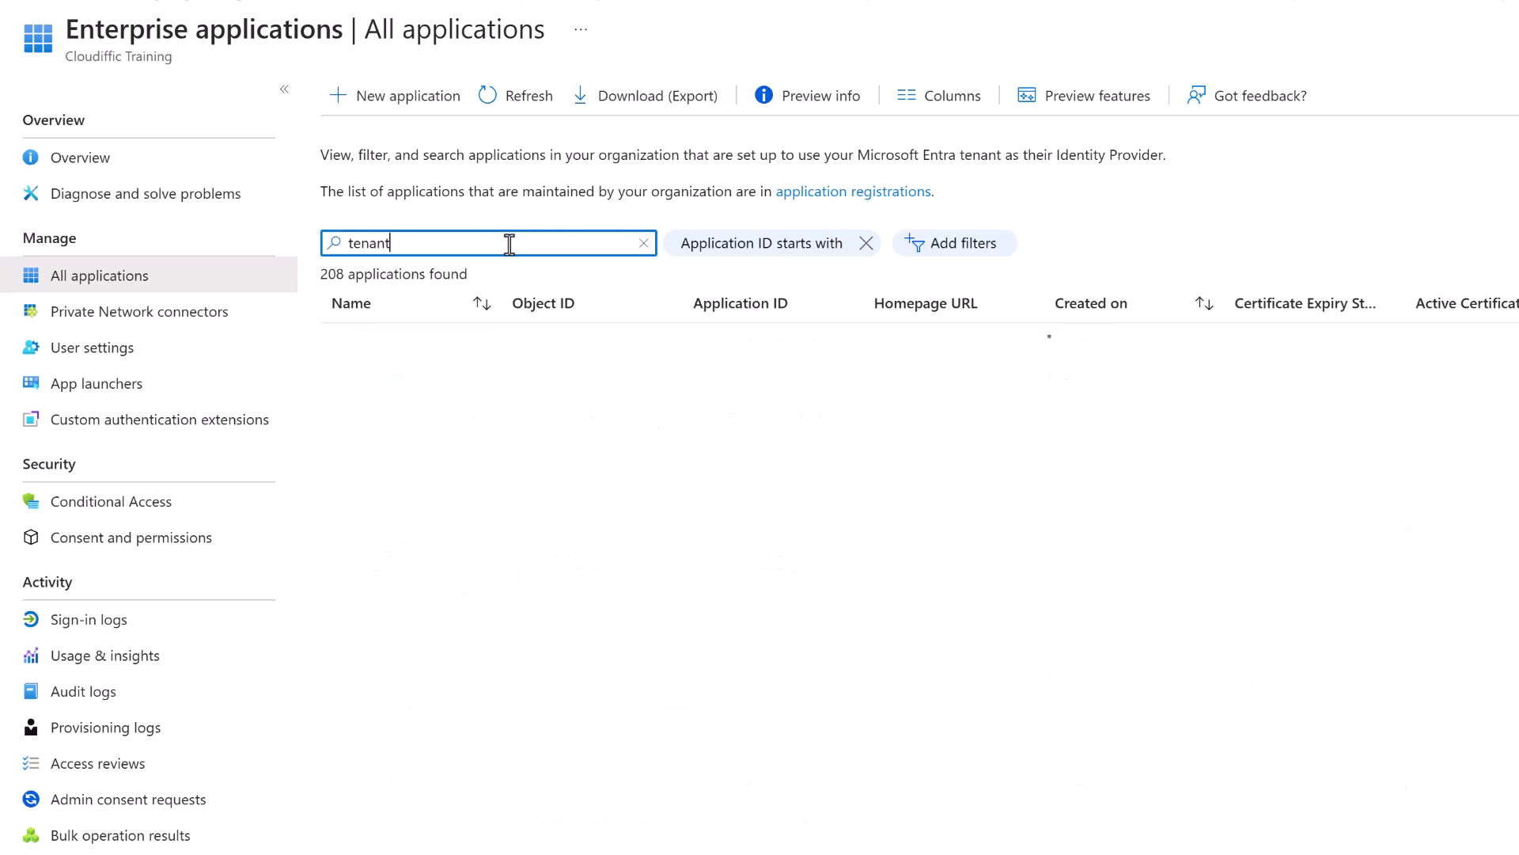
left_click_drag(503, 301, 750, 307)
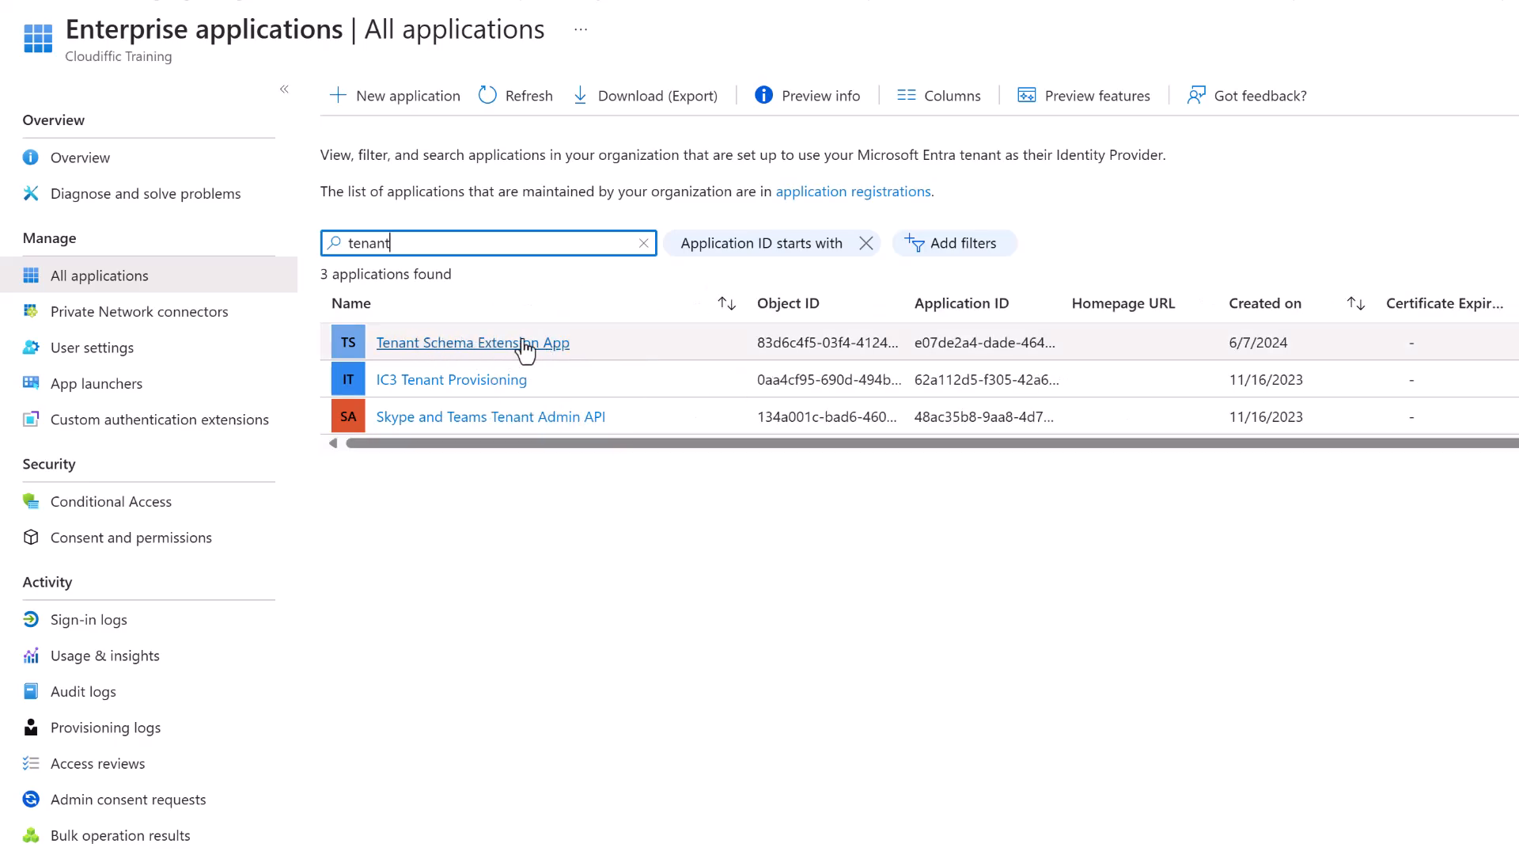
left_click(554, 345)
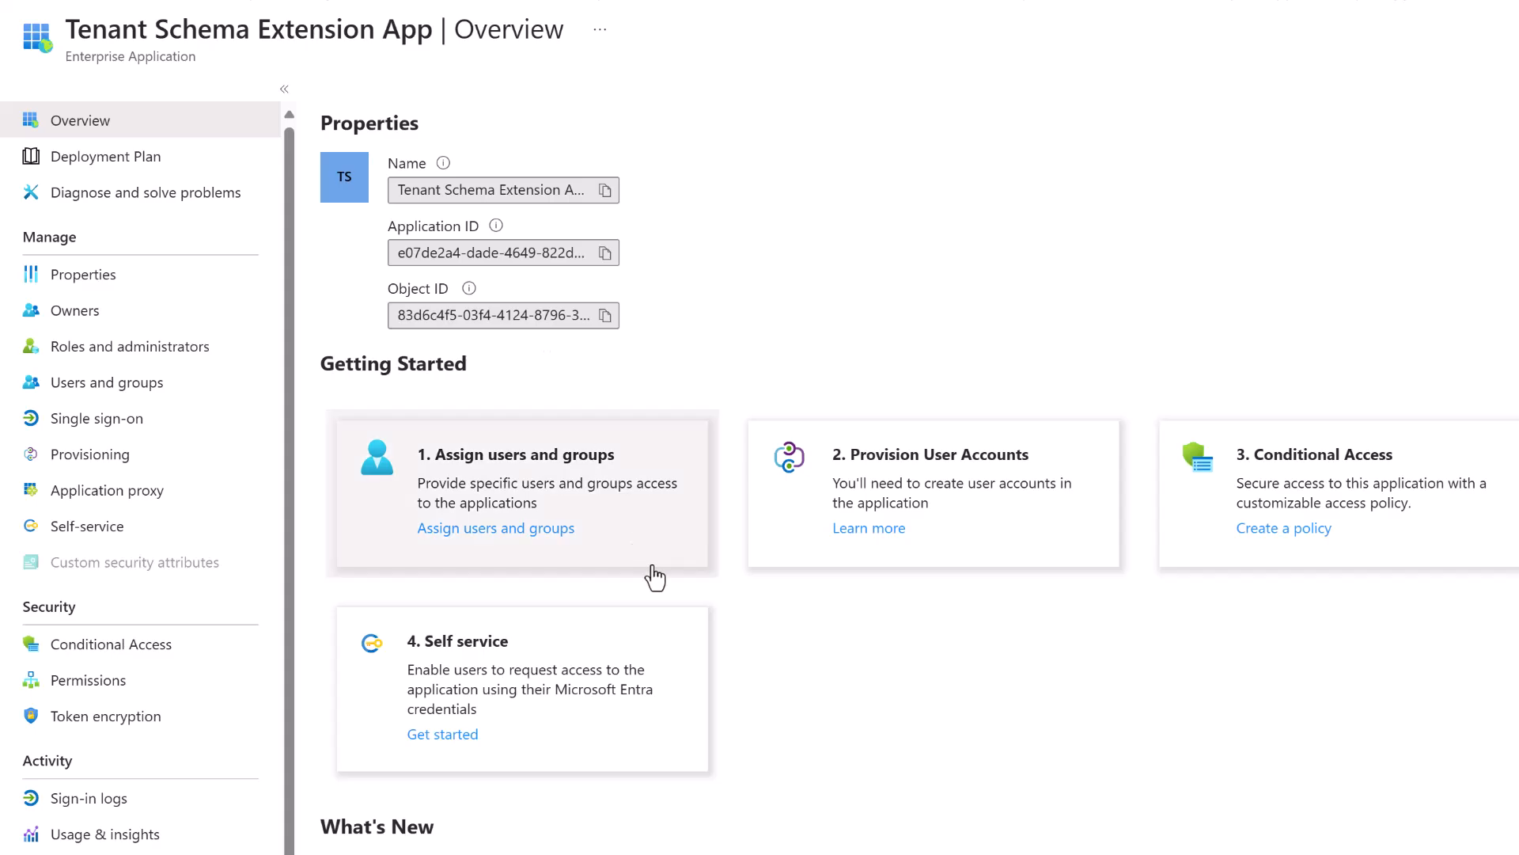
left_click(978, 851)
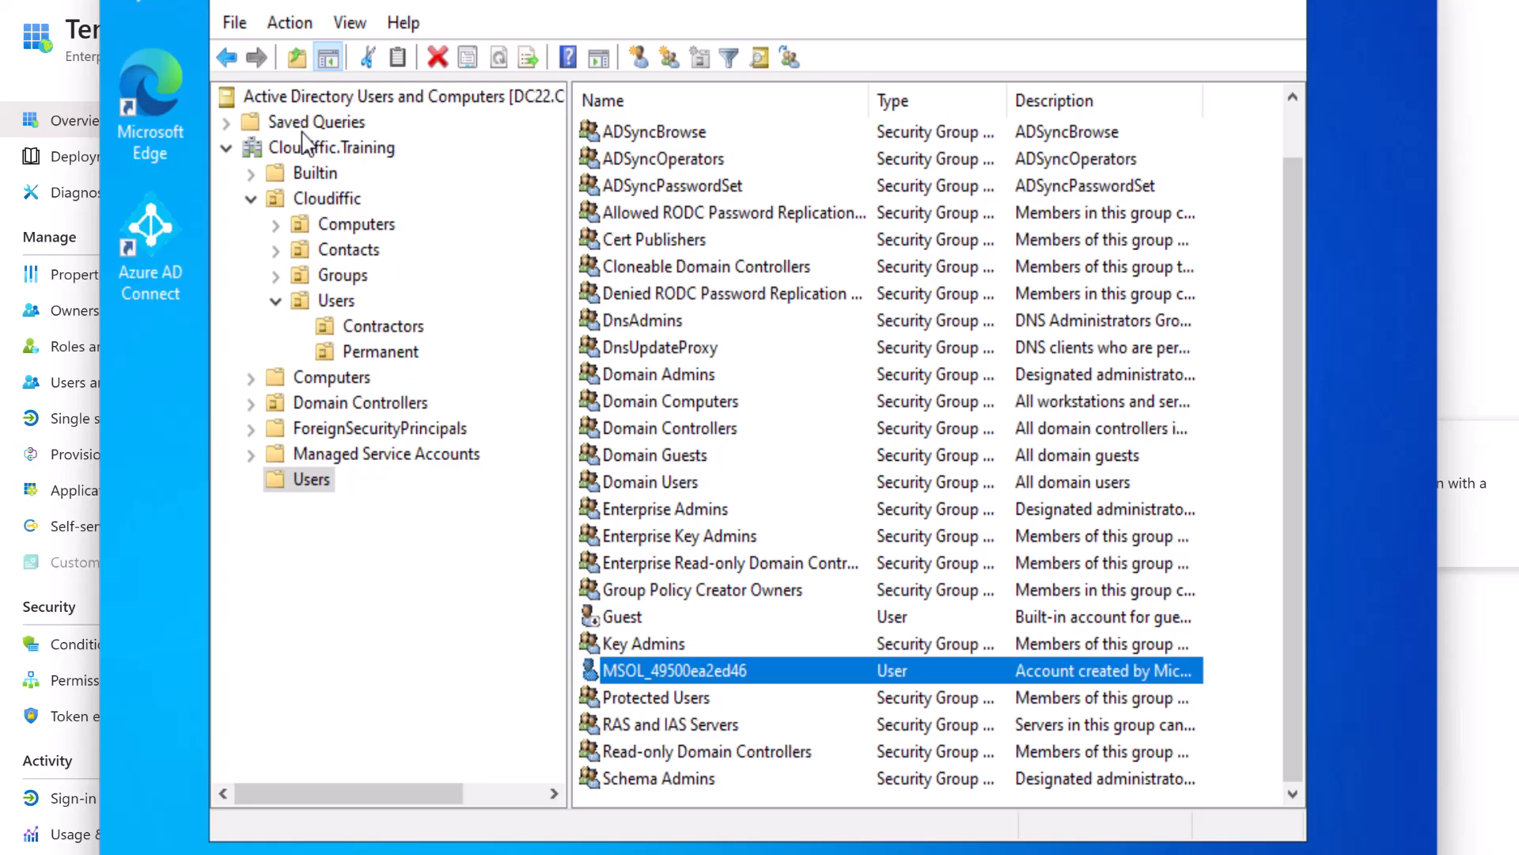
left_click(1337, 1)
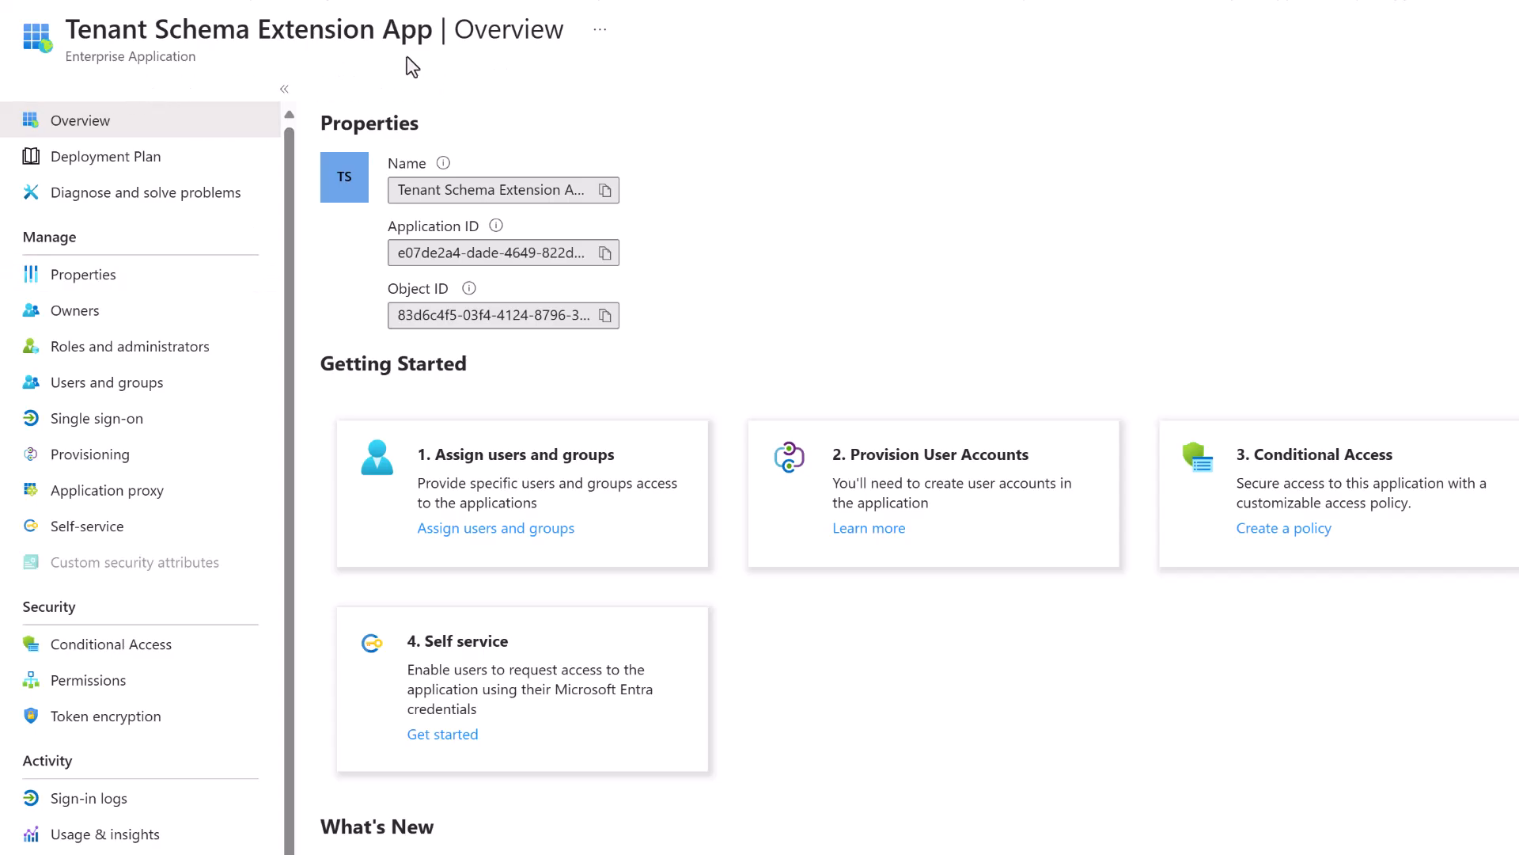
left_click_drag(76, 29, 344, 30)
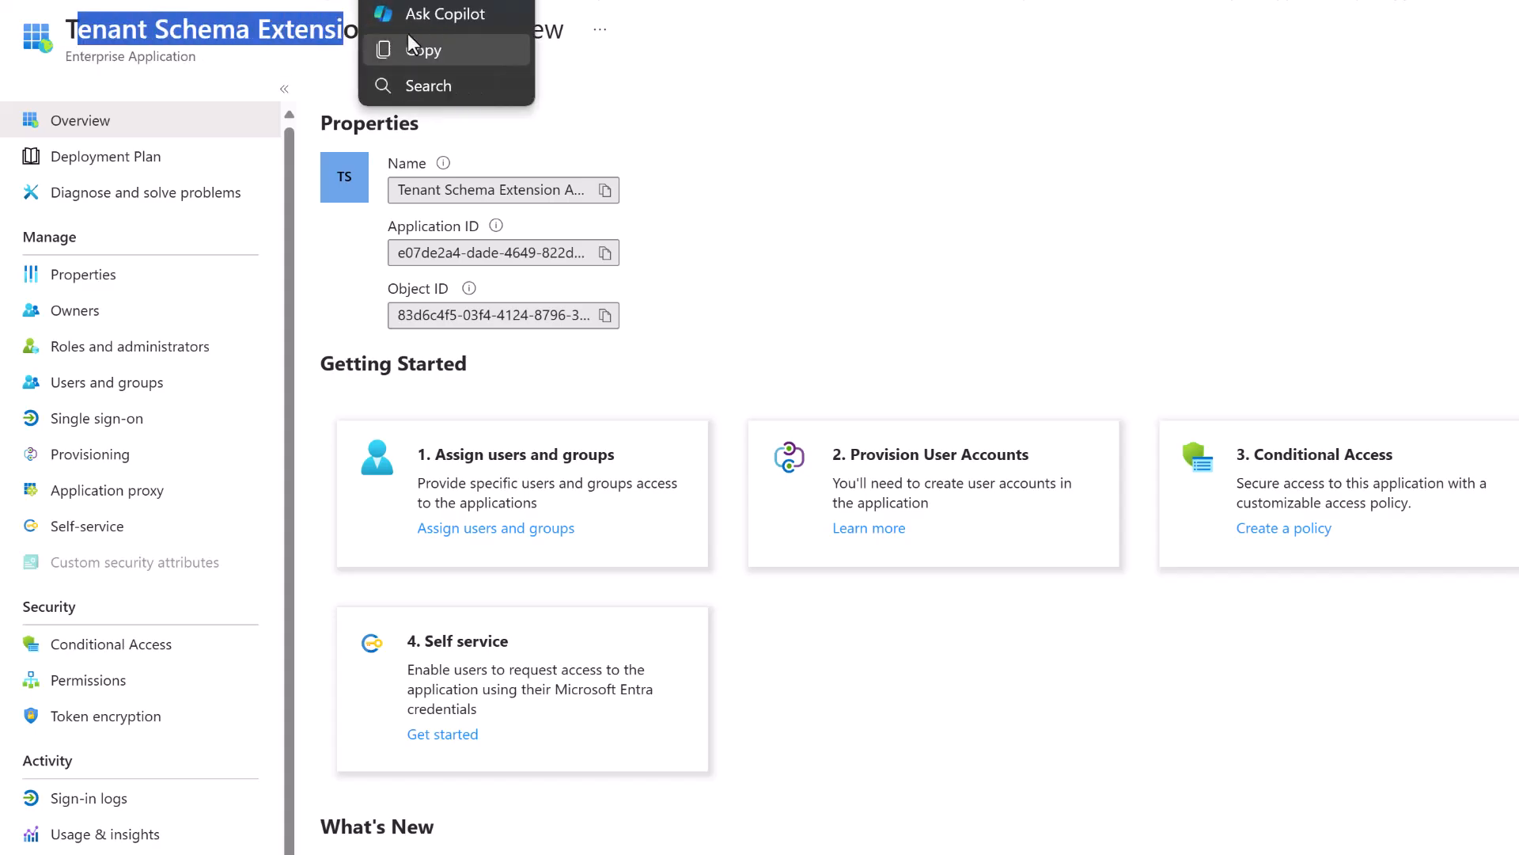
left_click(776, 71)
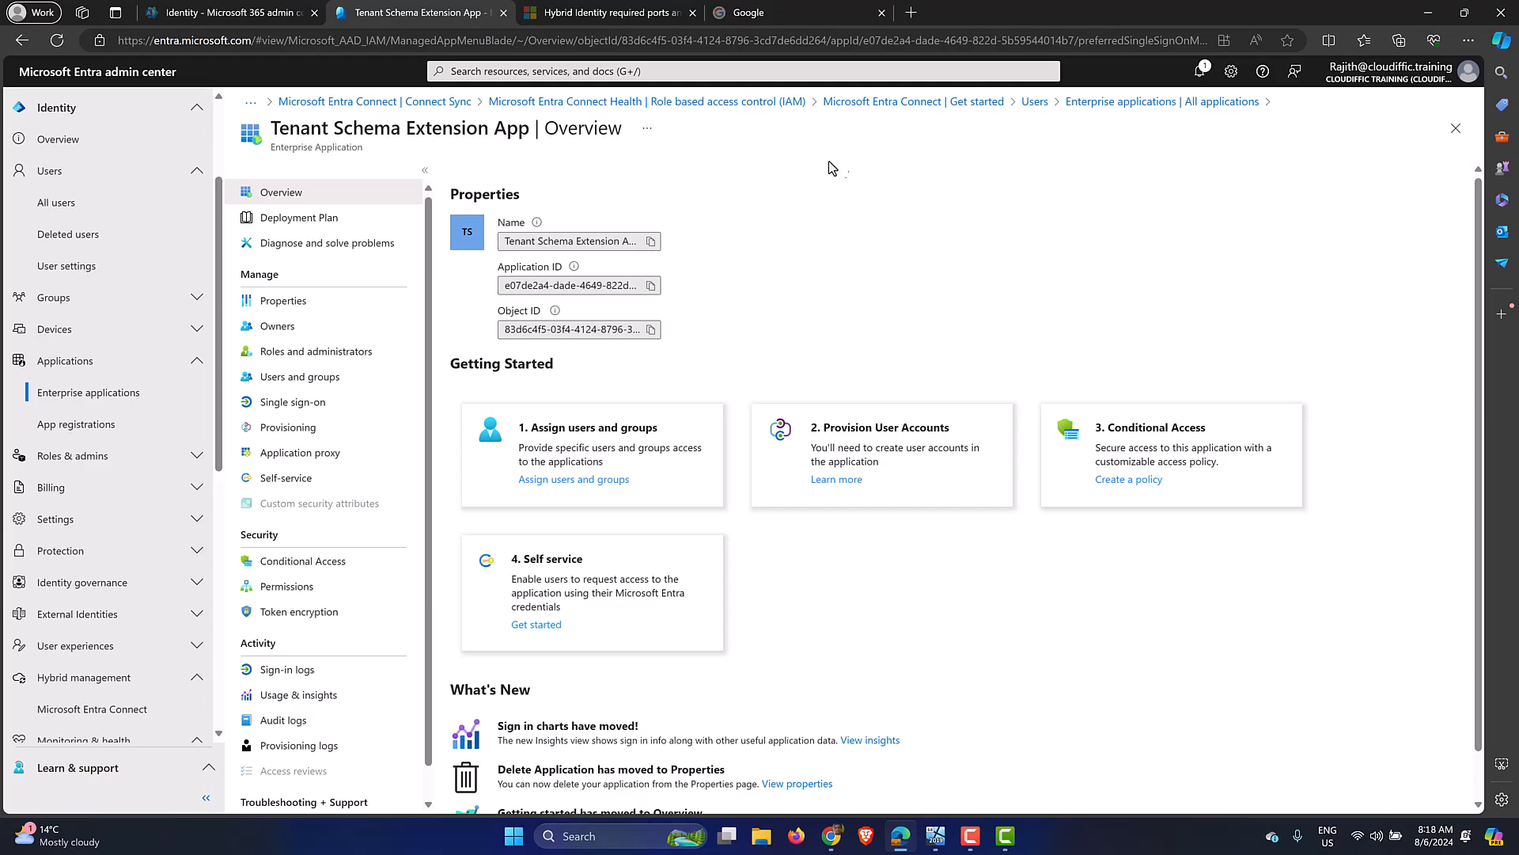
Reposition and then minimize Active Directory Users and Computers to reveal the server desktop.
left_click(936, 835)
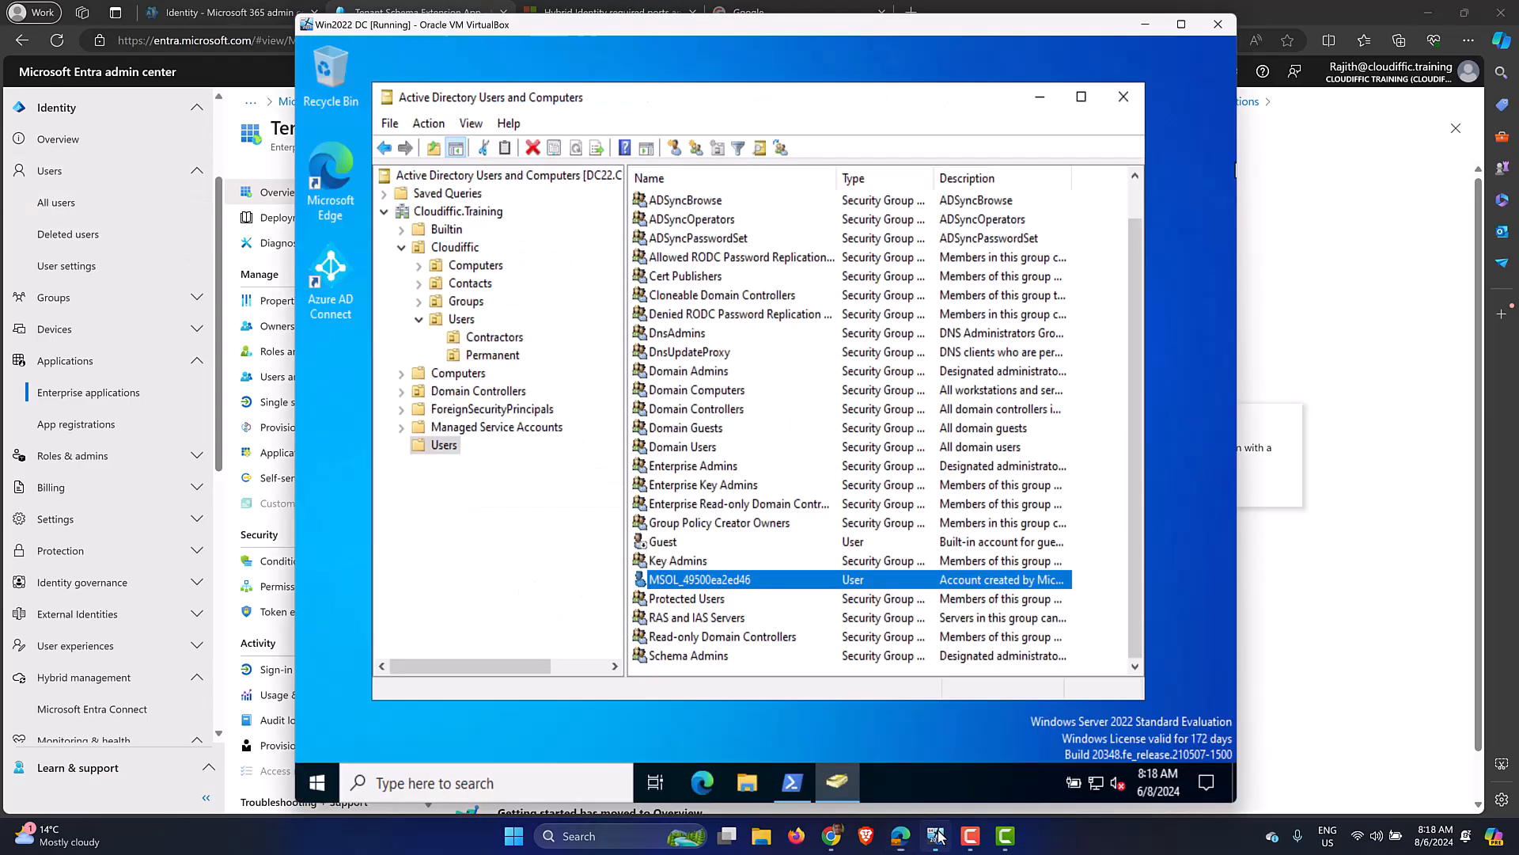
left_click_drag(855, 99, 845, 93)
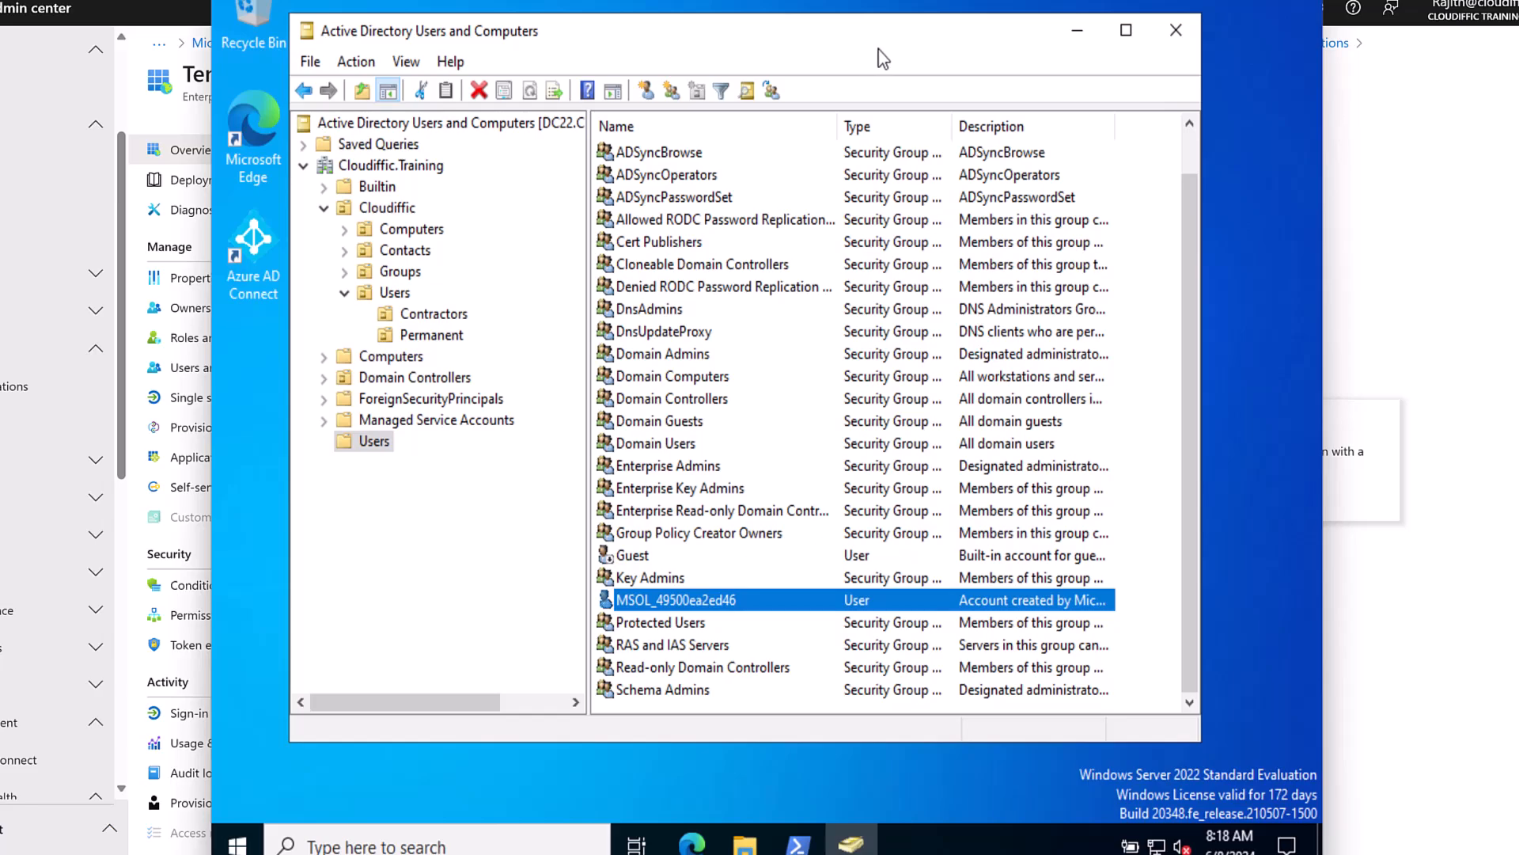
left_click(1077, 36)
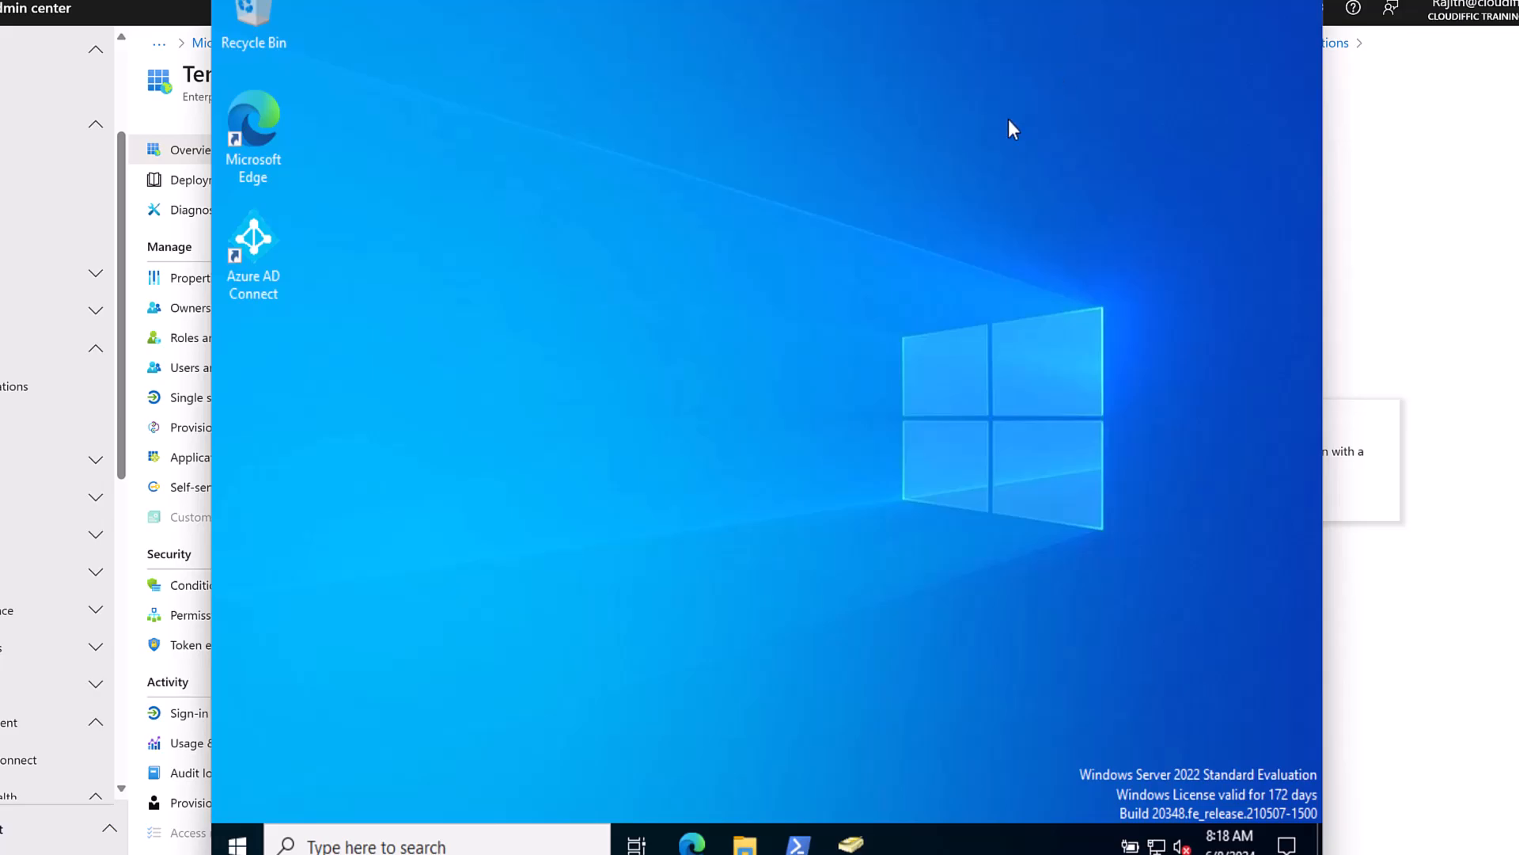
Check the current export deletion threshold (ThresholdCount 20) with Get-ADSyncExportDeletionThreshold.
left_click(798, 844)
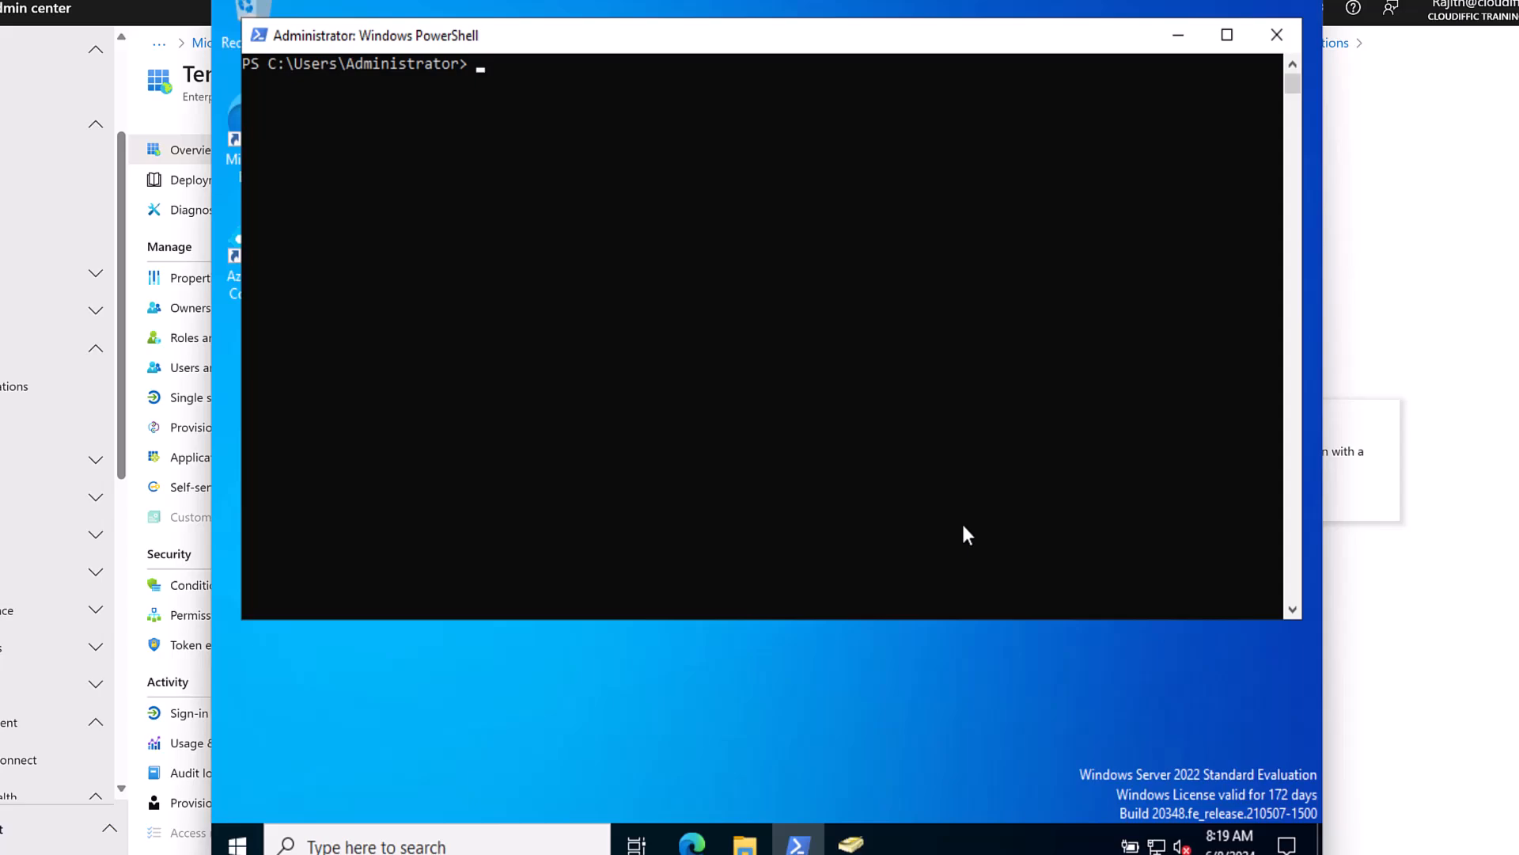
type("get-adsynce")
key("Tab")
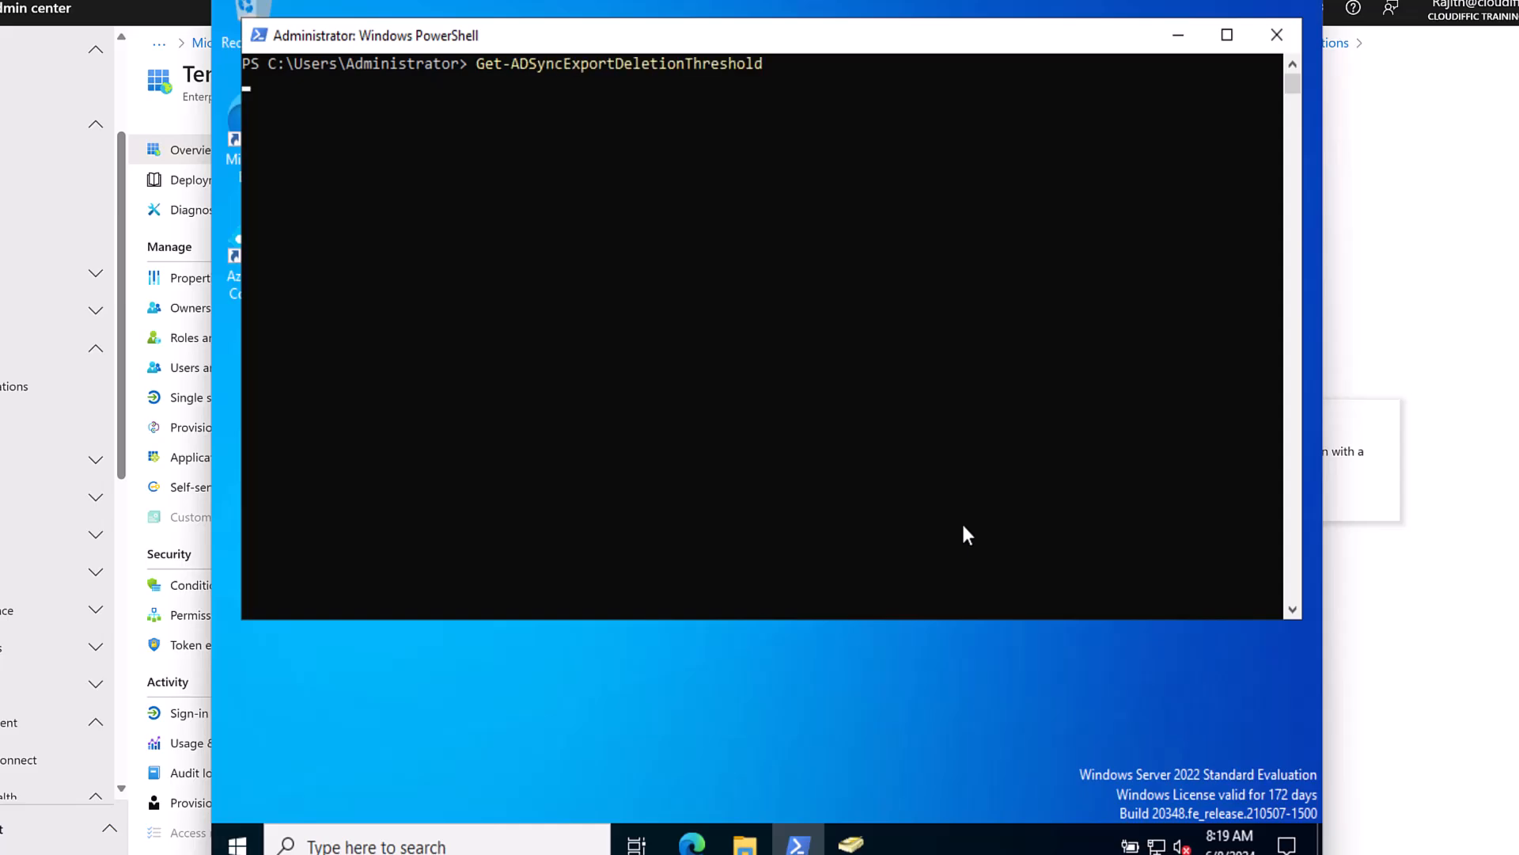
key("Return")
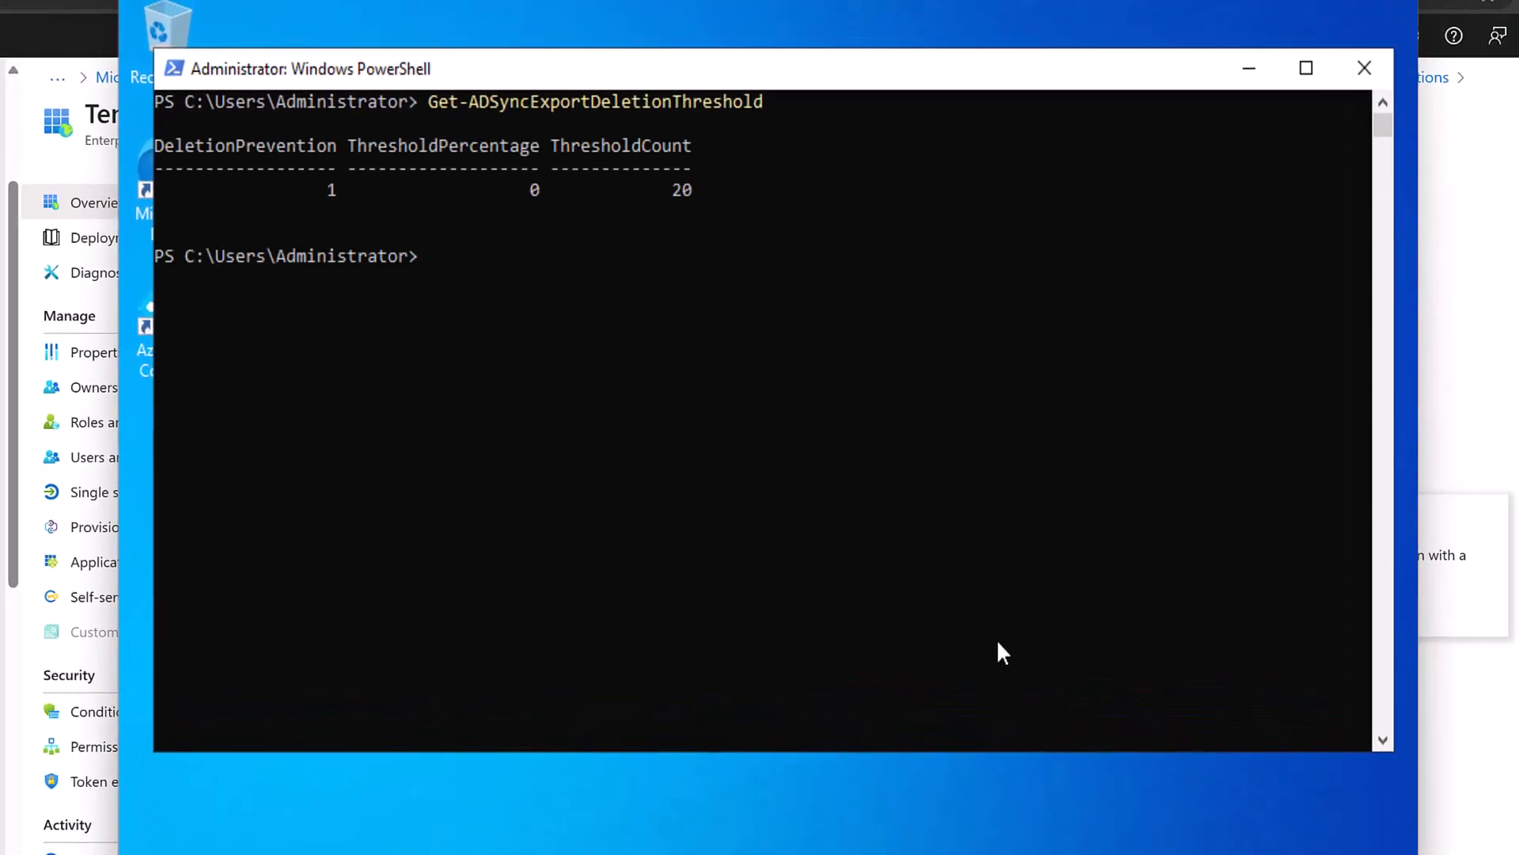
left_click_drag(675, 184, 690, 187)
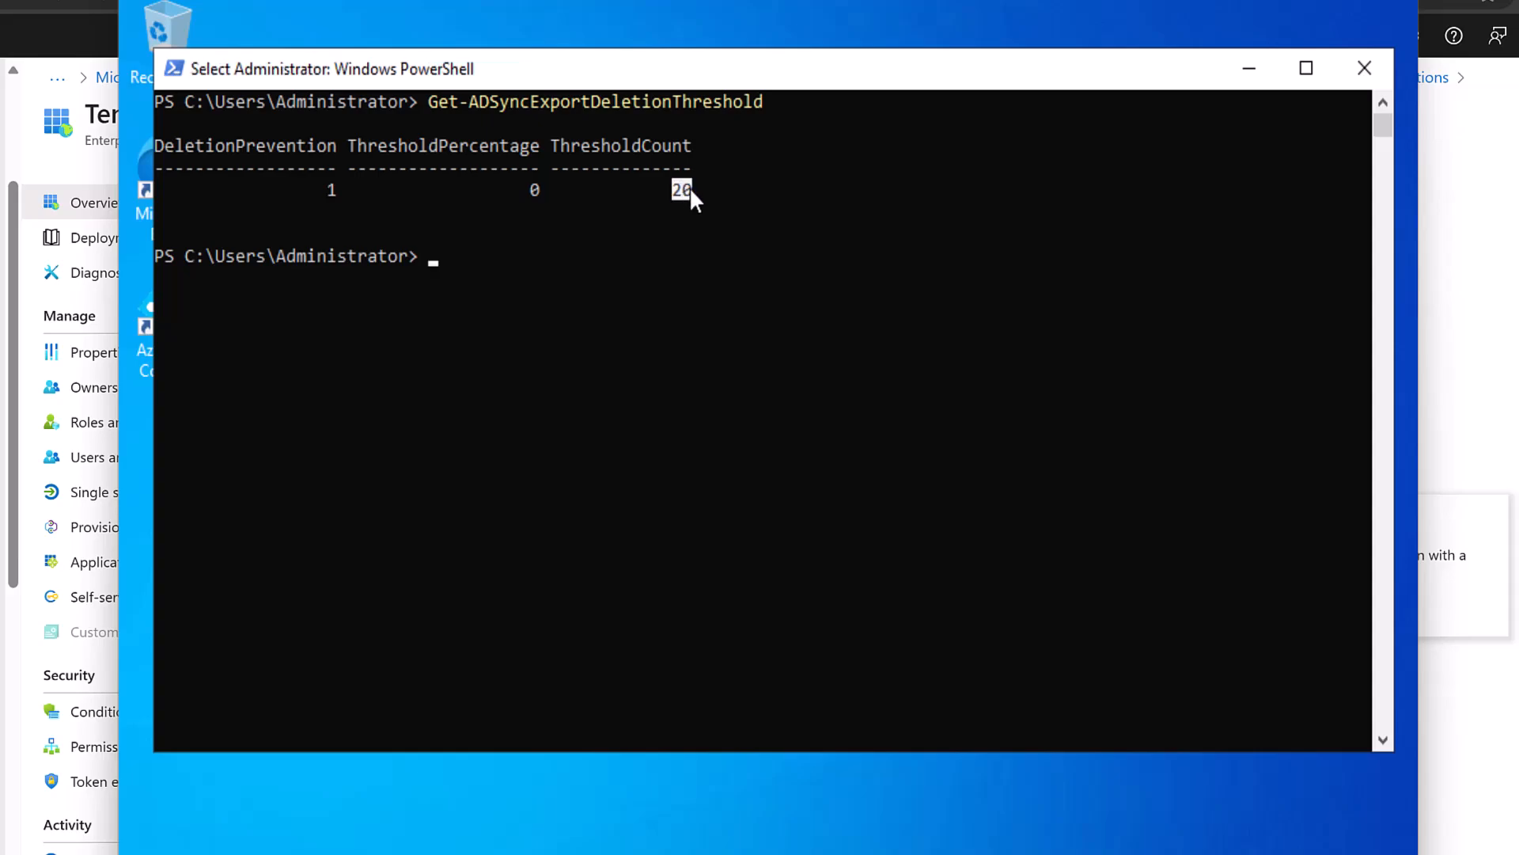
Run Enable-ADSyncExportDeletionThreshold -DeletionThreshold 500 and confirm ThresholdCount now reads 500.
key("Up")
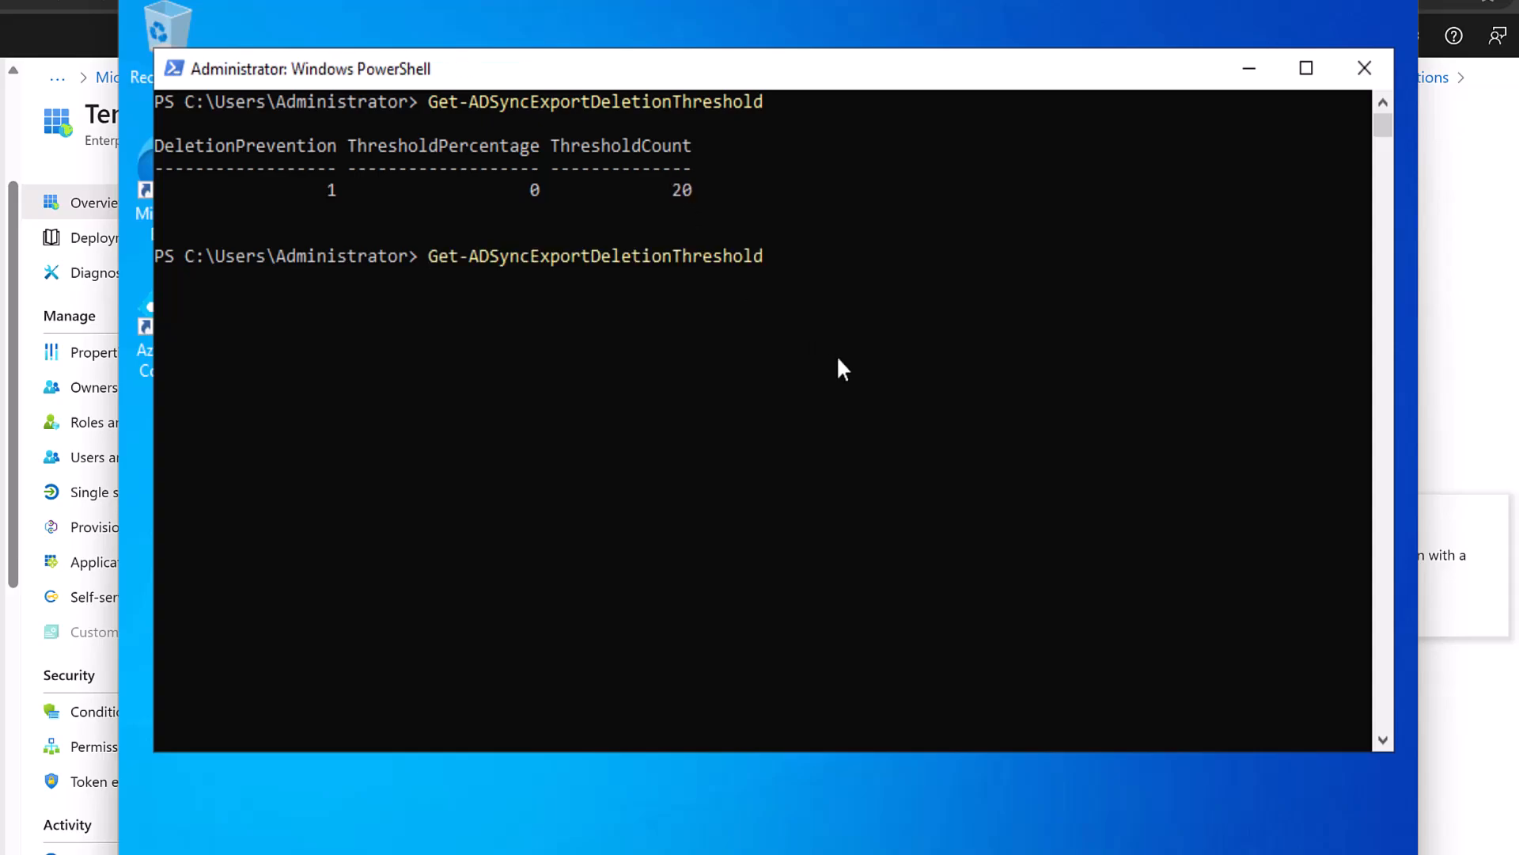
key("ctrl+Left")
key("ctrl+Left")
key("Right")
key("Right")
key("Right")
key("BackSpace")
key("BackSpace")
key("BackSpace")
type("Enable")
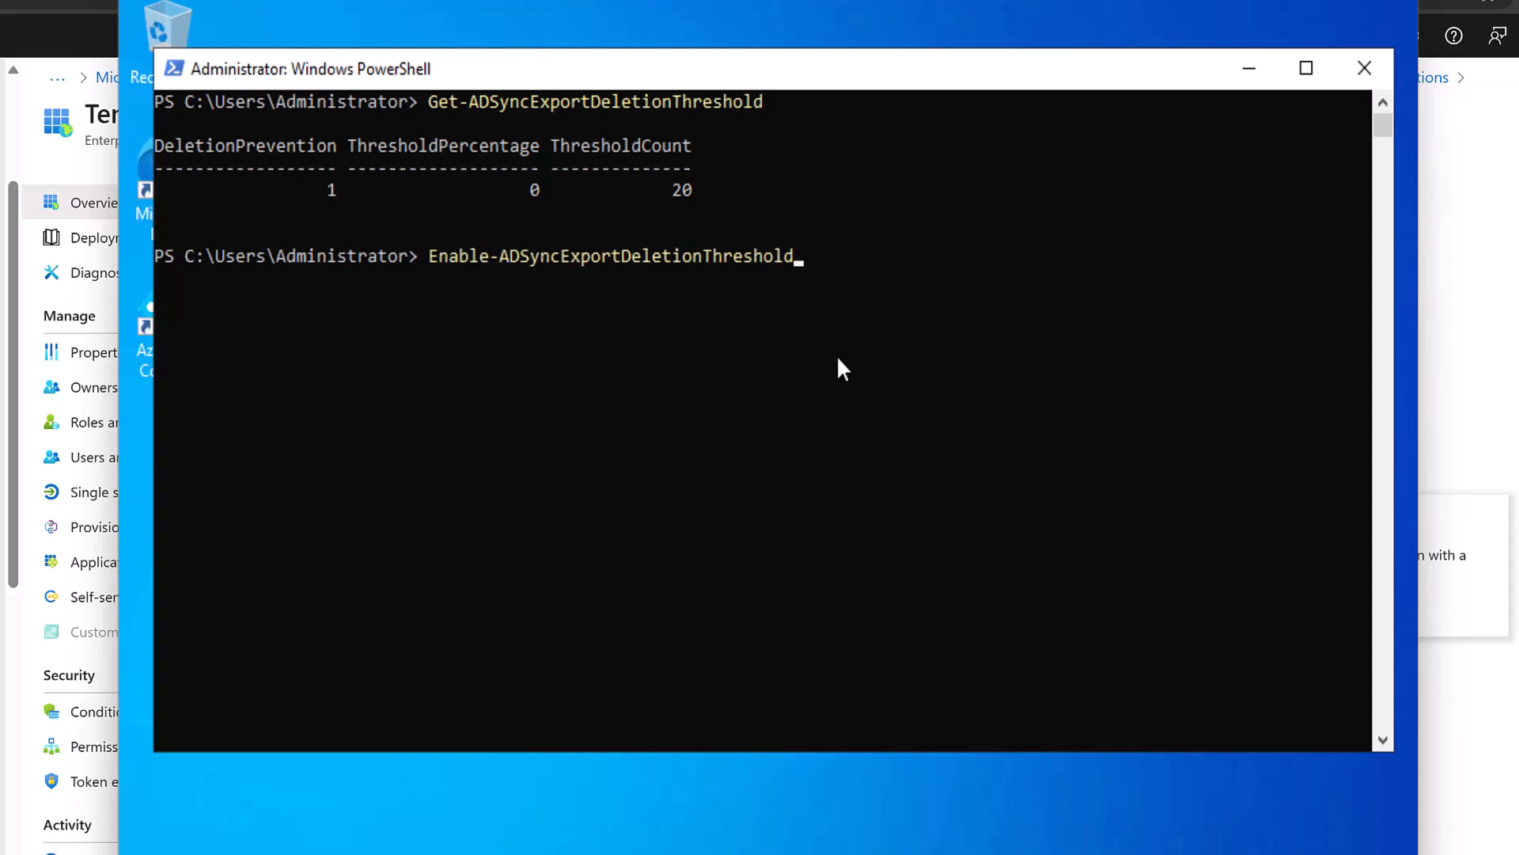
type(" -de")
key("Tab")
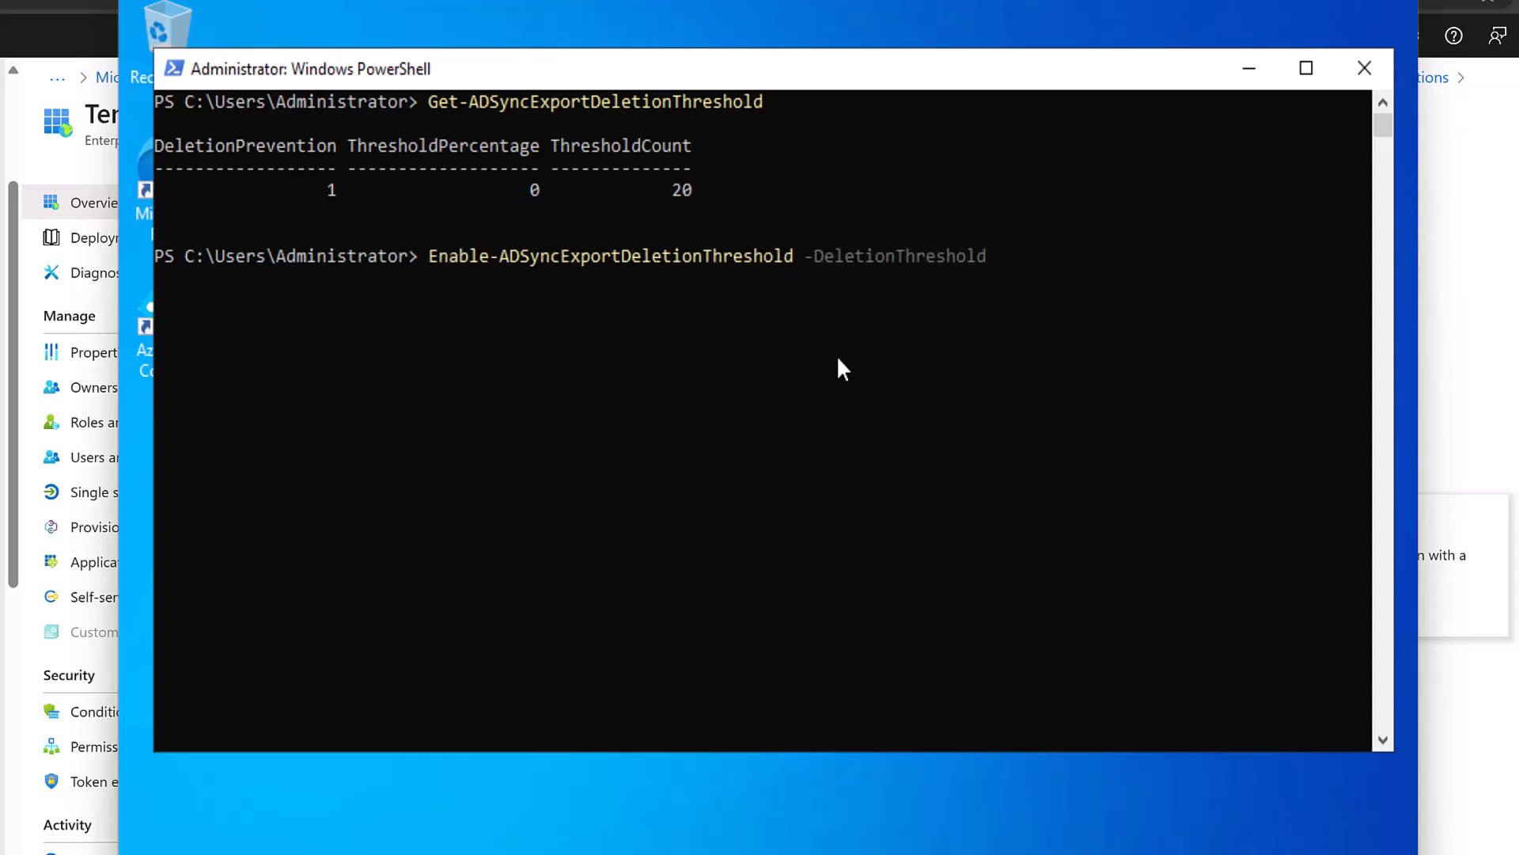
type("500")
key("Return")
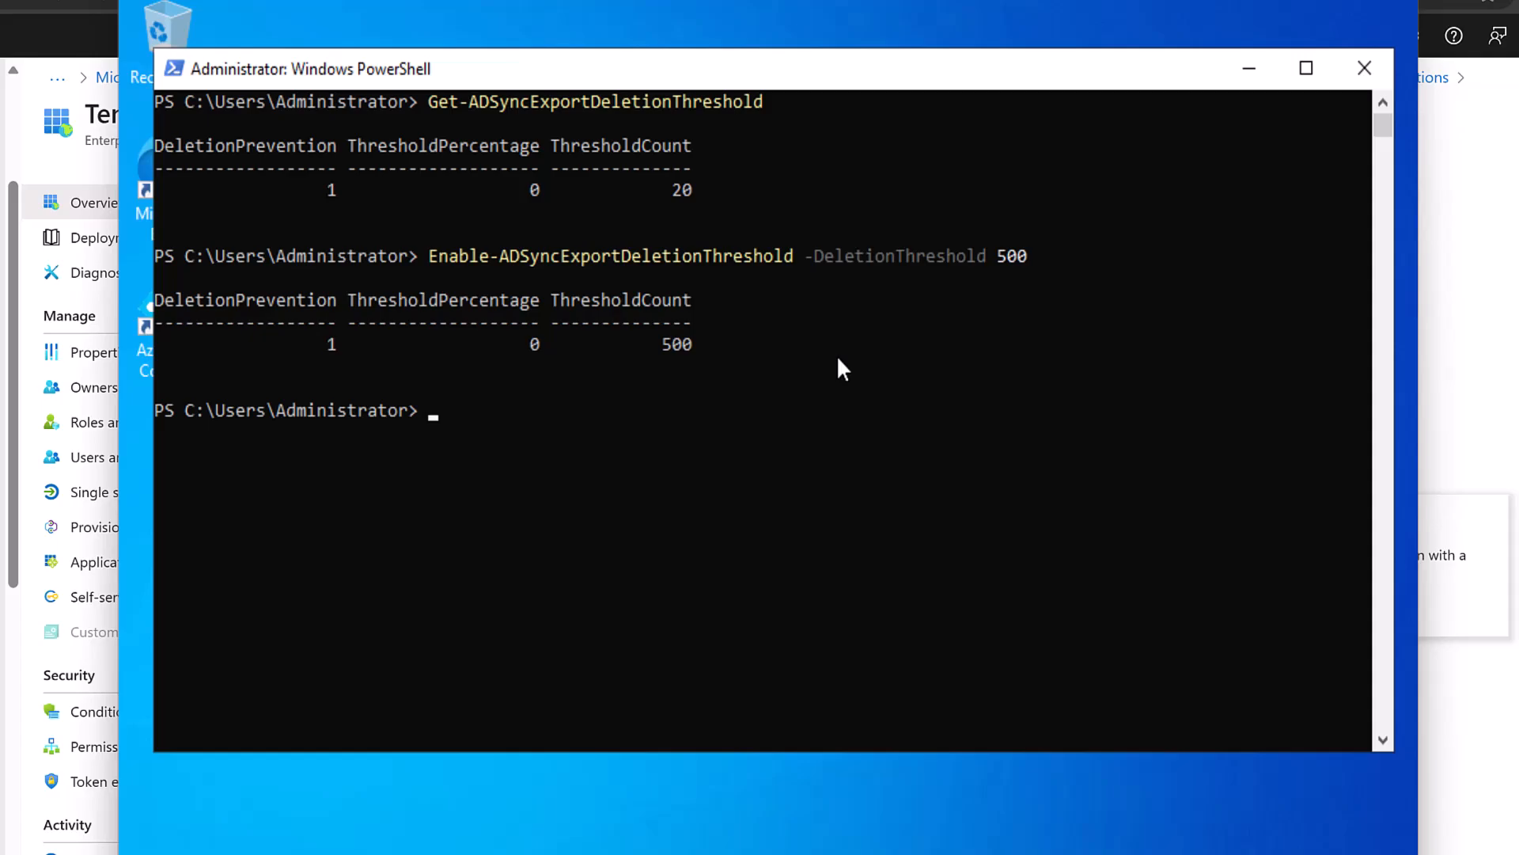
key("Up")
key("Up")
key("Return")
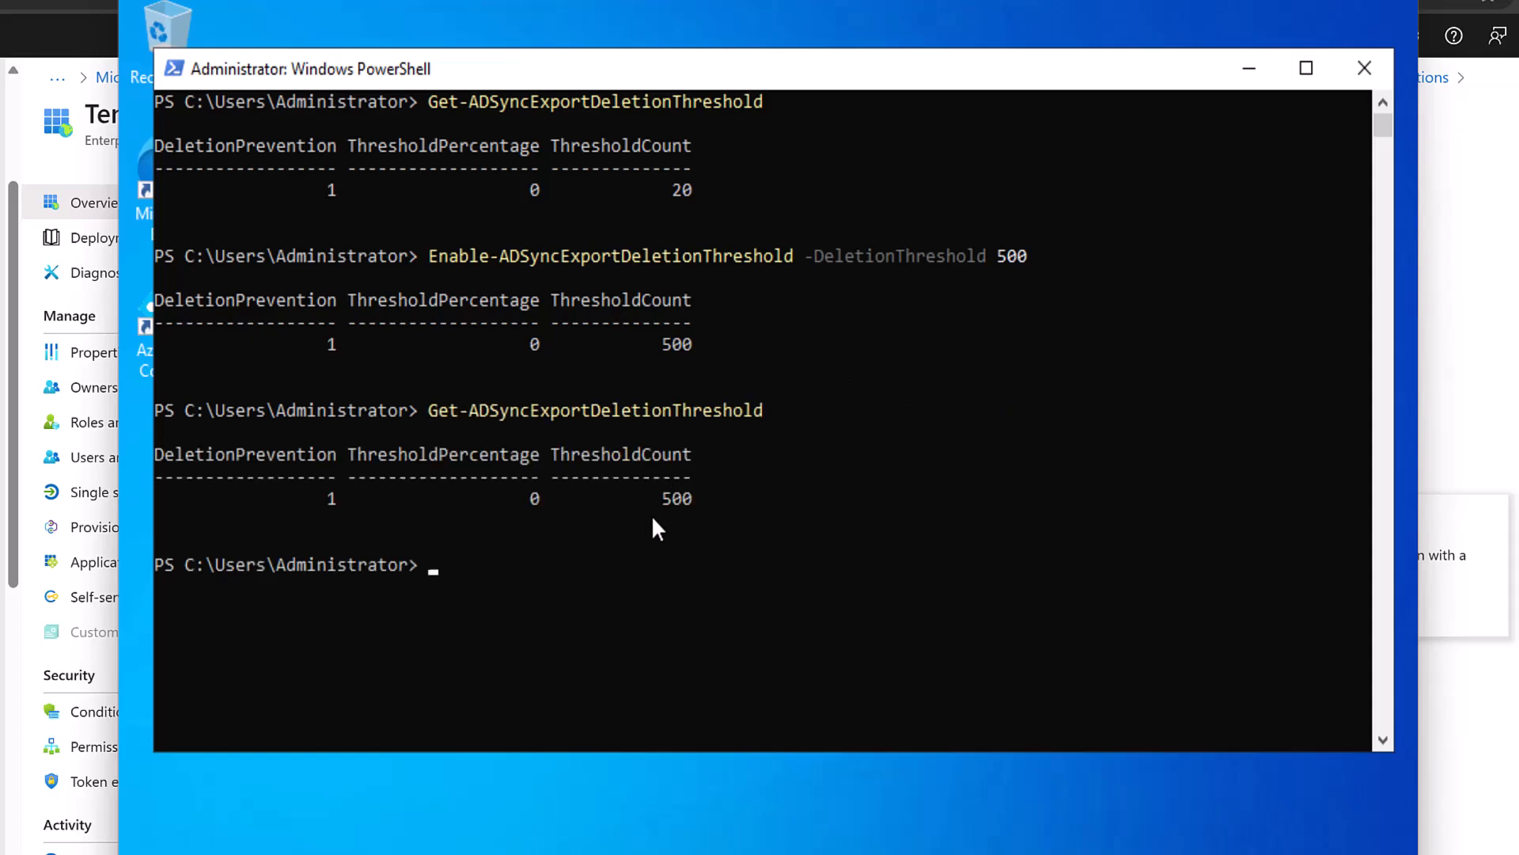
left_click_drag(661, 501, 690, 501)
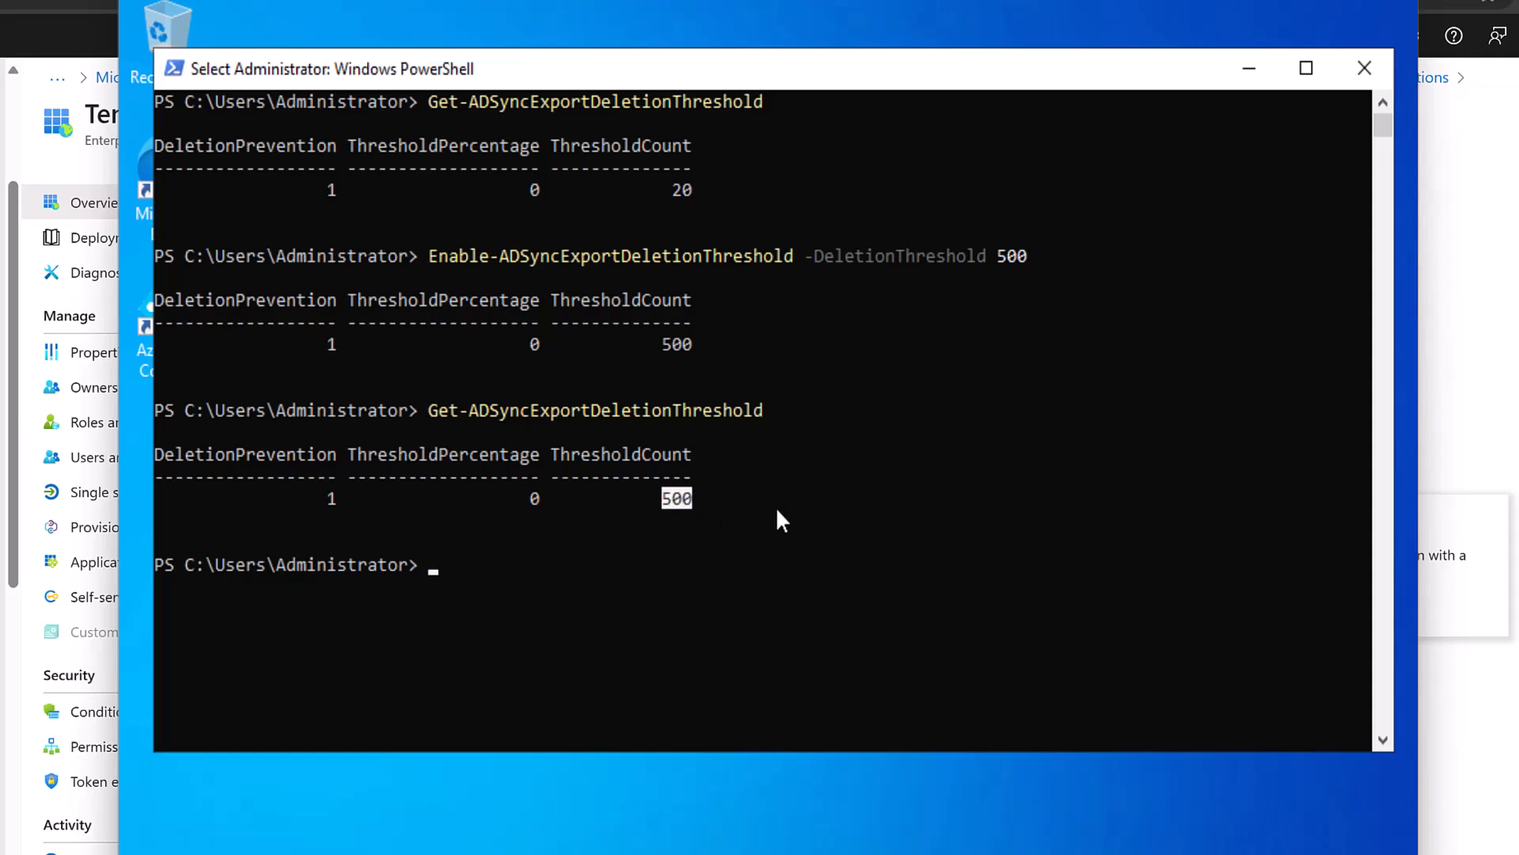
left_click(758, 542)
Lower the export deletion threshold to 50 and verify the new ThresholdCount.
key("Escape")
key("Up")
key("Up")
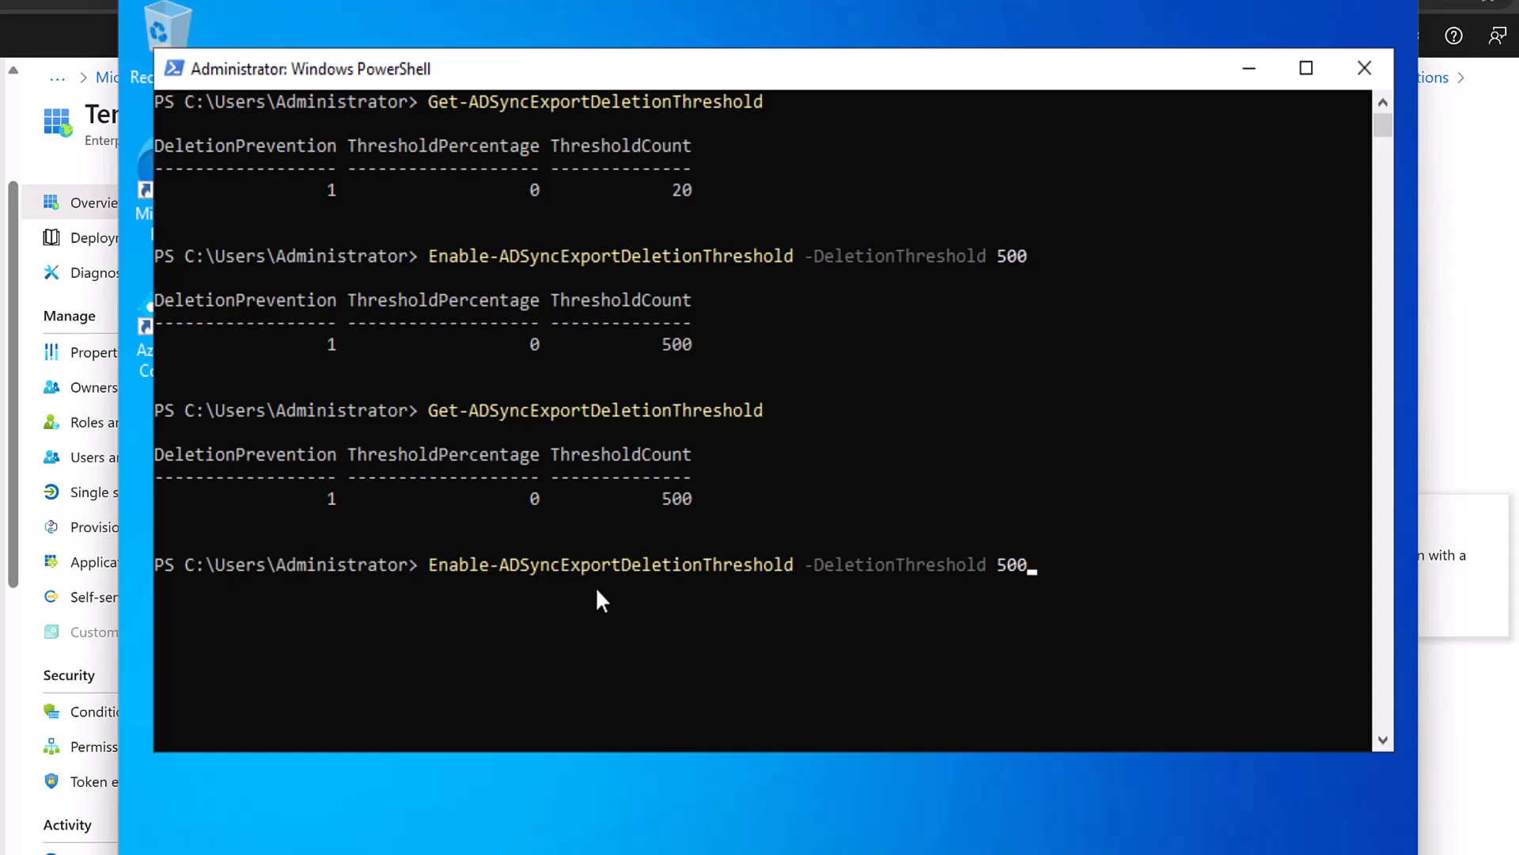
key("BackSpace")
key("Return")
key("Up")
key("Up")
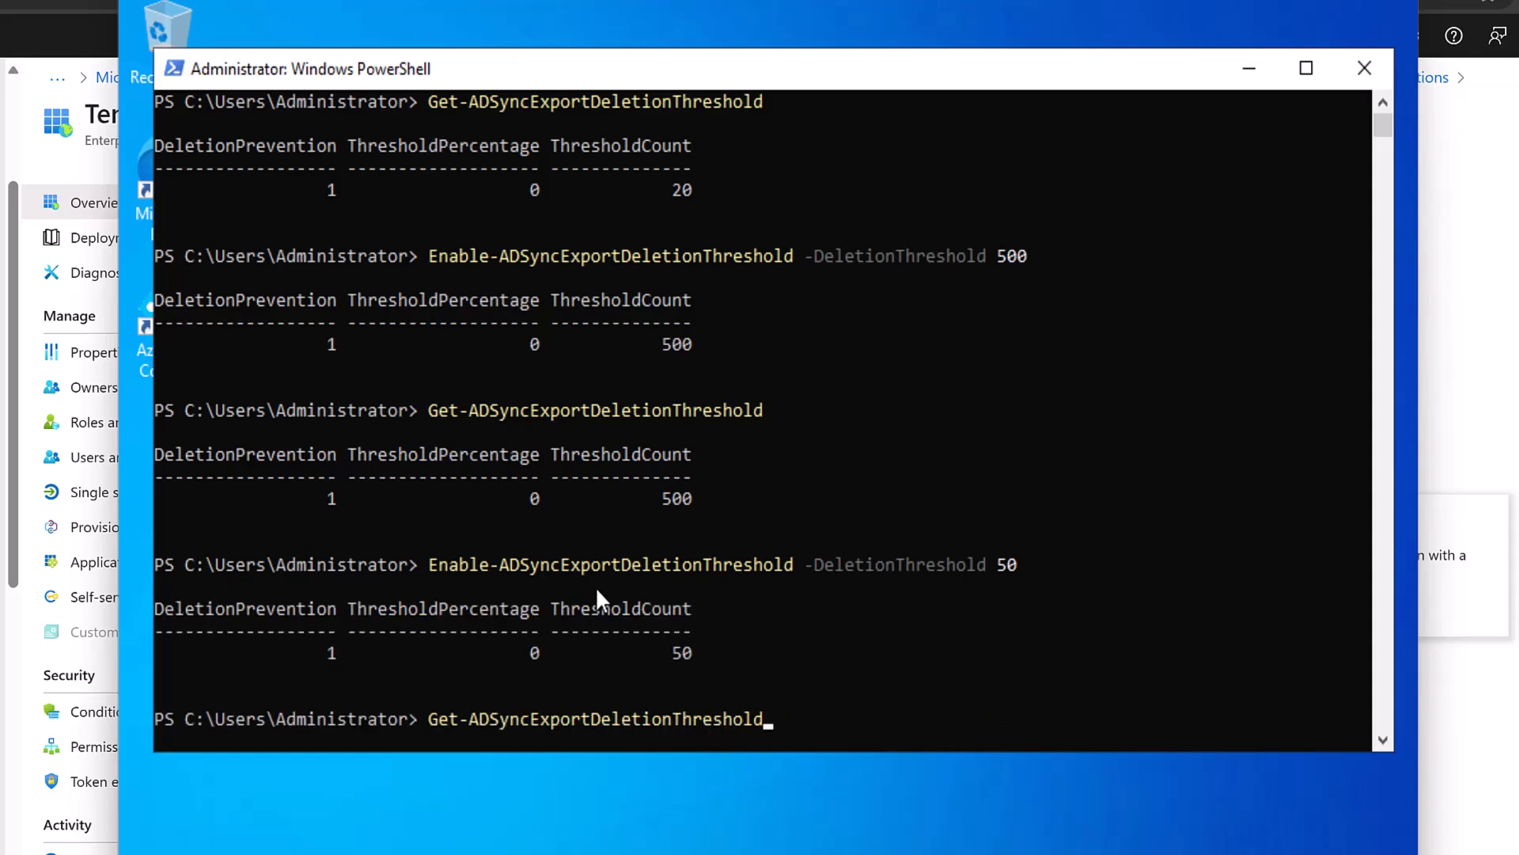
key("Return")
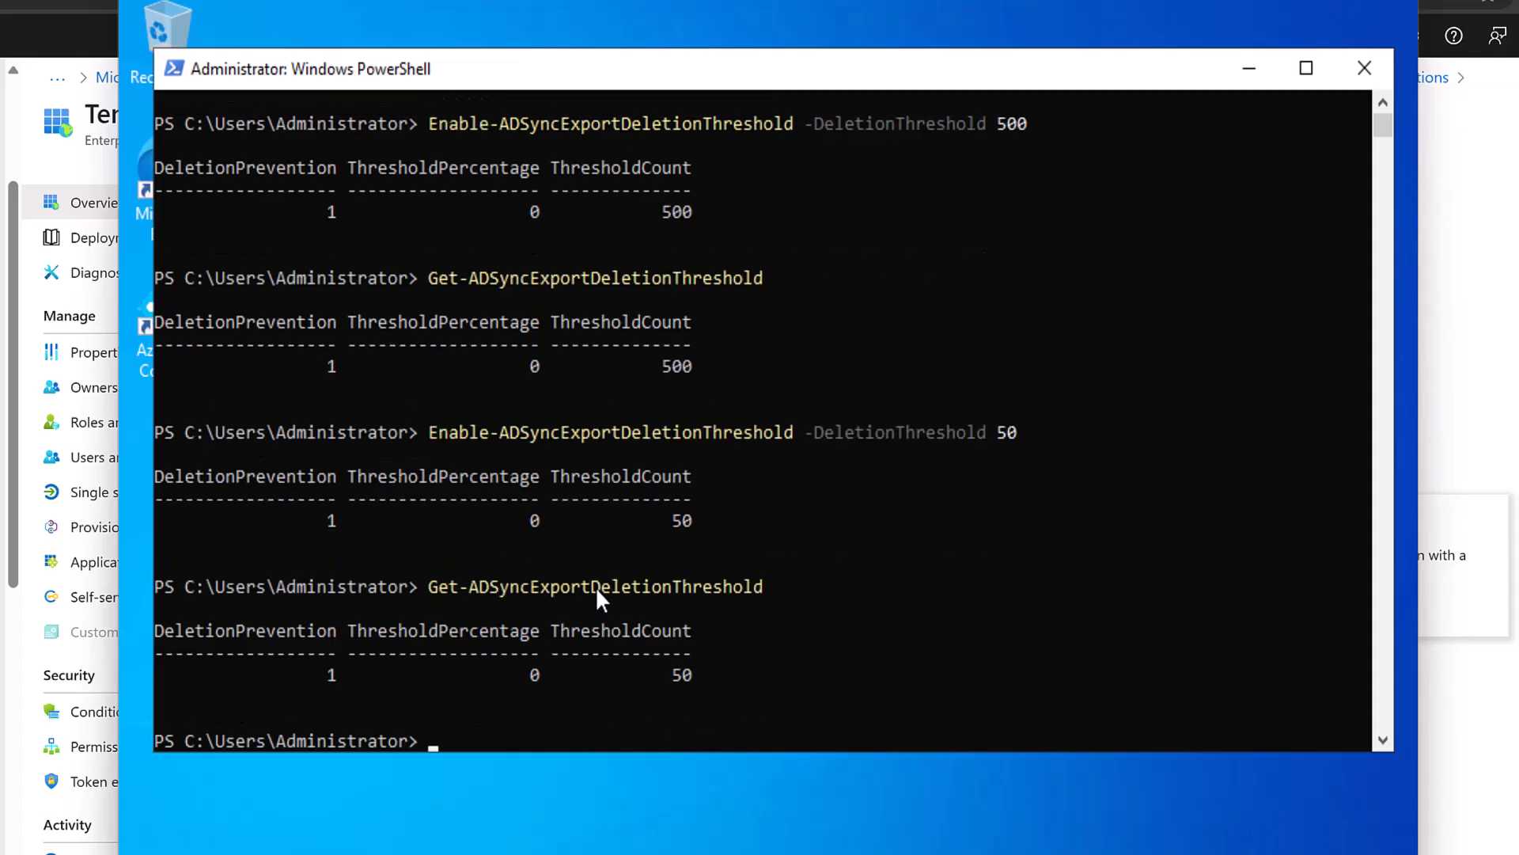
left_click(666, 674)
left_click_drag(666, 675, 682, 676)
scroll(900, 674, "down", 1)
left_click(900, 674)
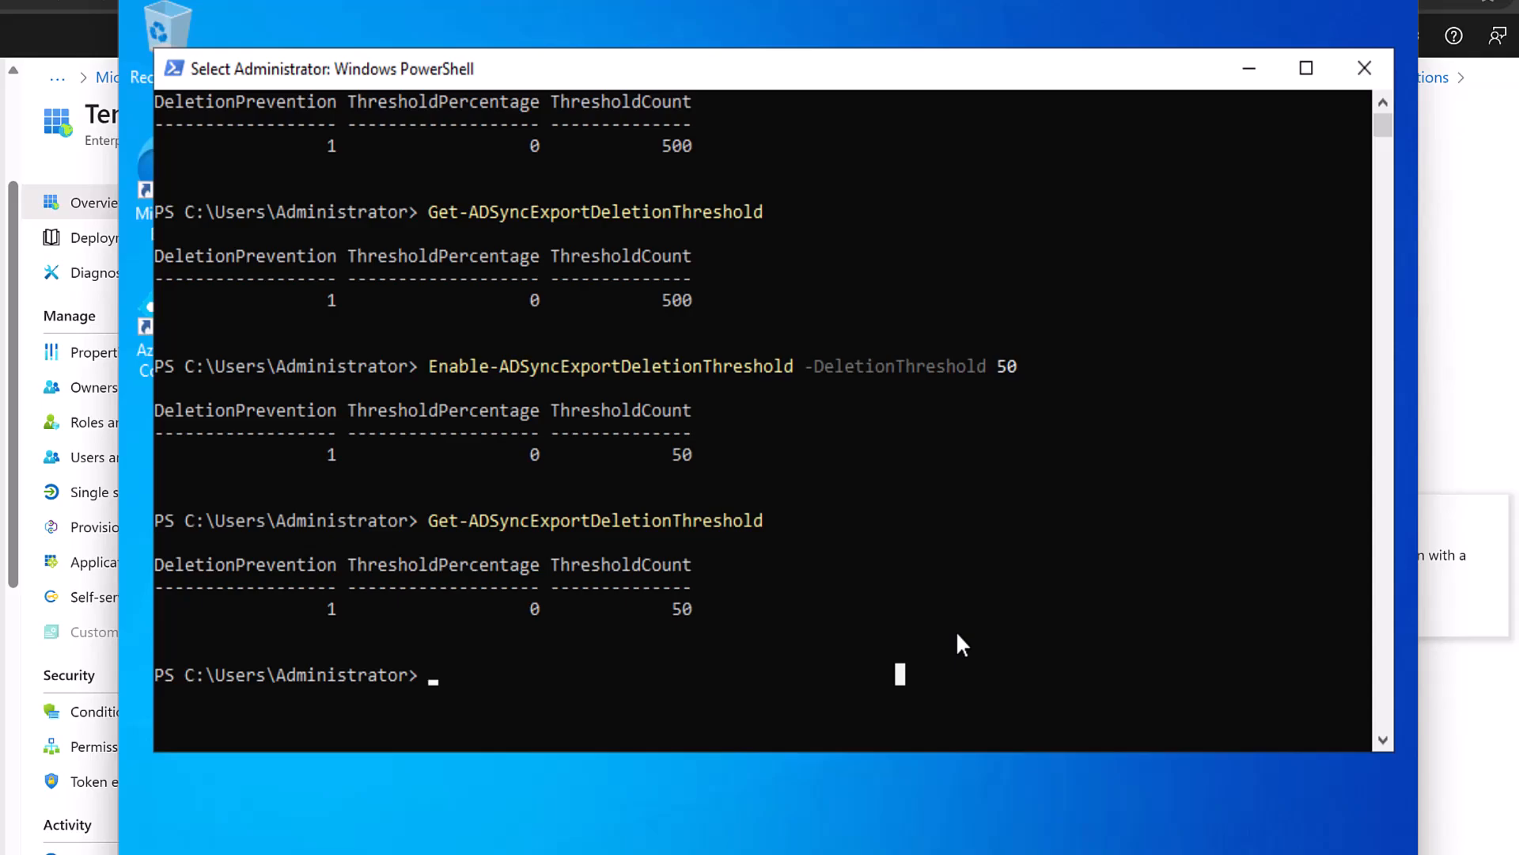
Preview Disable-ADSyncExportDeletionThreshold with -WhatIf without applying it.
key("Up")
key("Up")
key("Down")
key("ctrl+Left")
key("ctrl+Left")
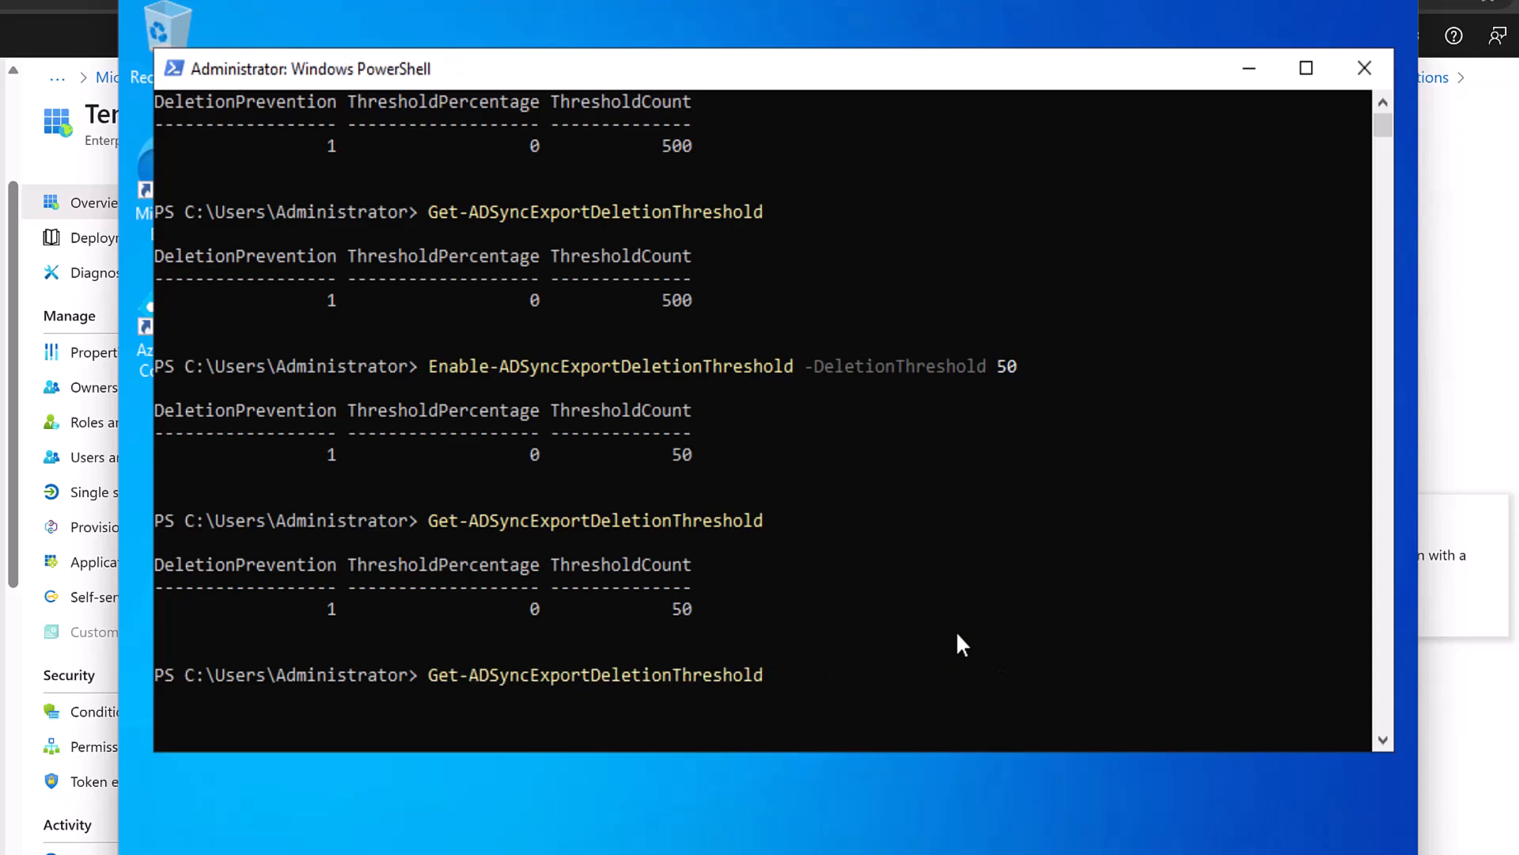
key("Delete")
key("Delete")
key("Delete")
type("Disable")
key("End")
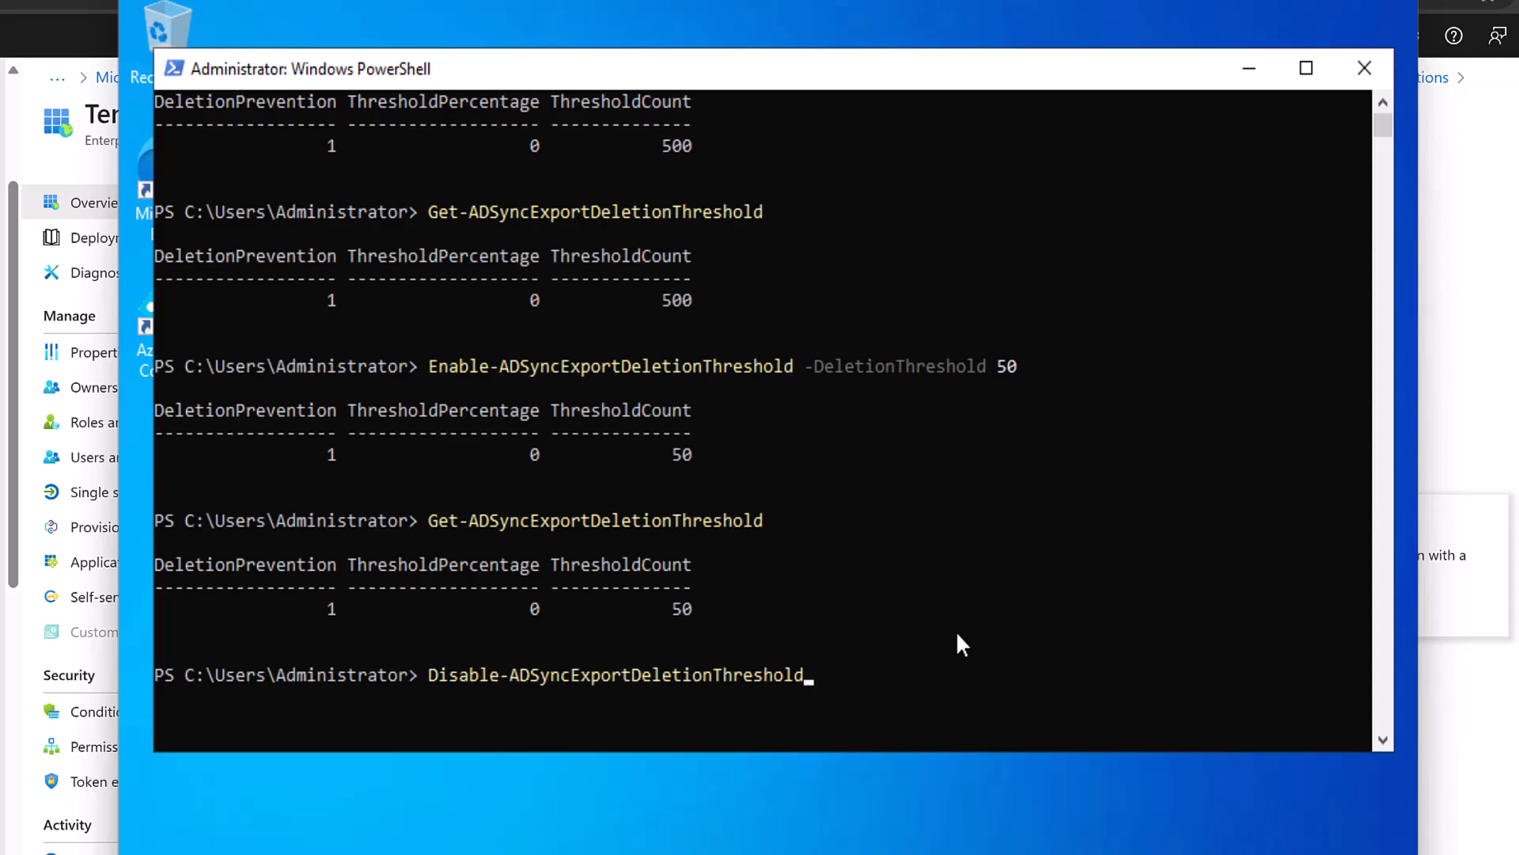
type("w")
key("BackSpace")
type("-w")
key("Tab")
key("Return")
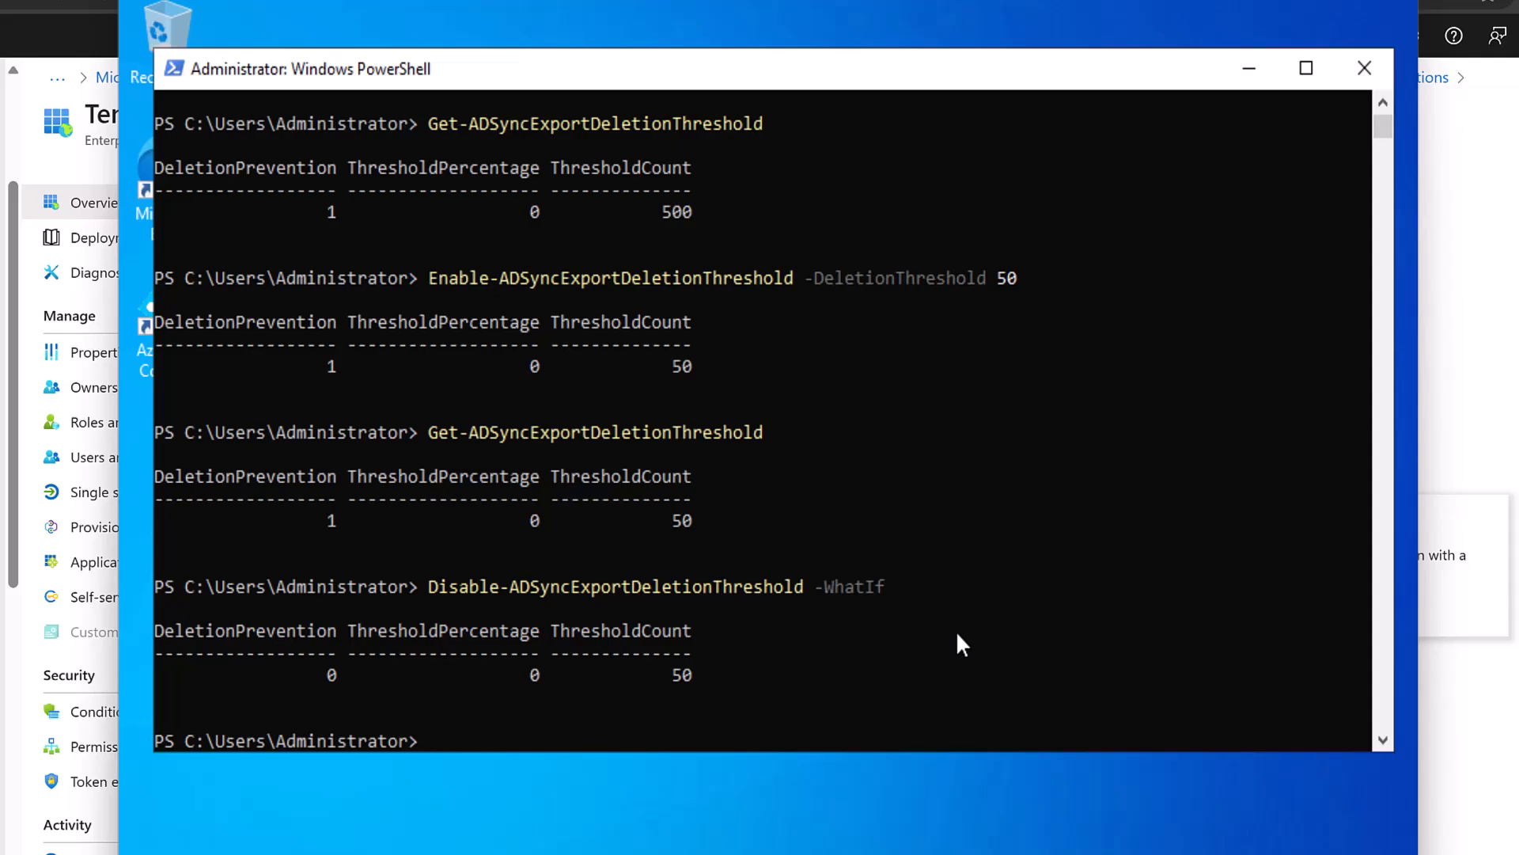
Clear the PowerShell console with cls.
key("Up")
key("Up")
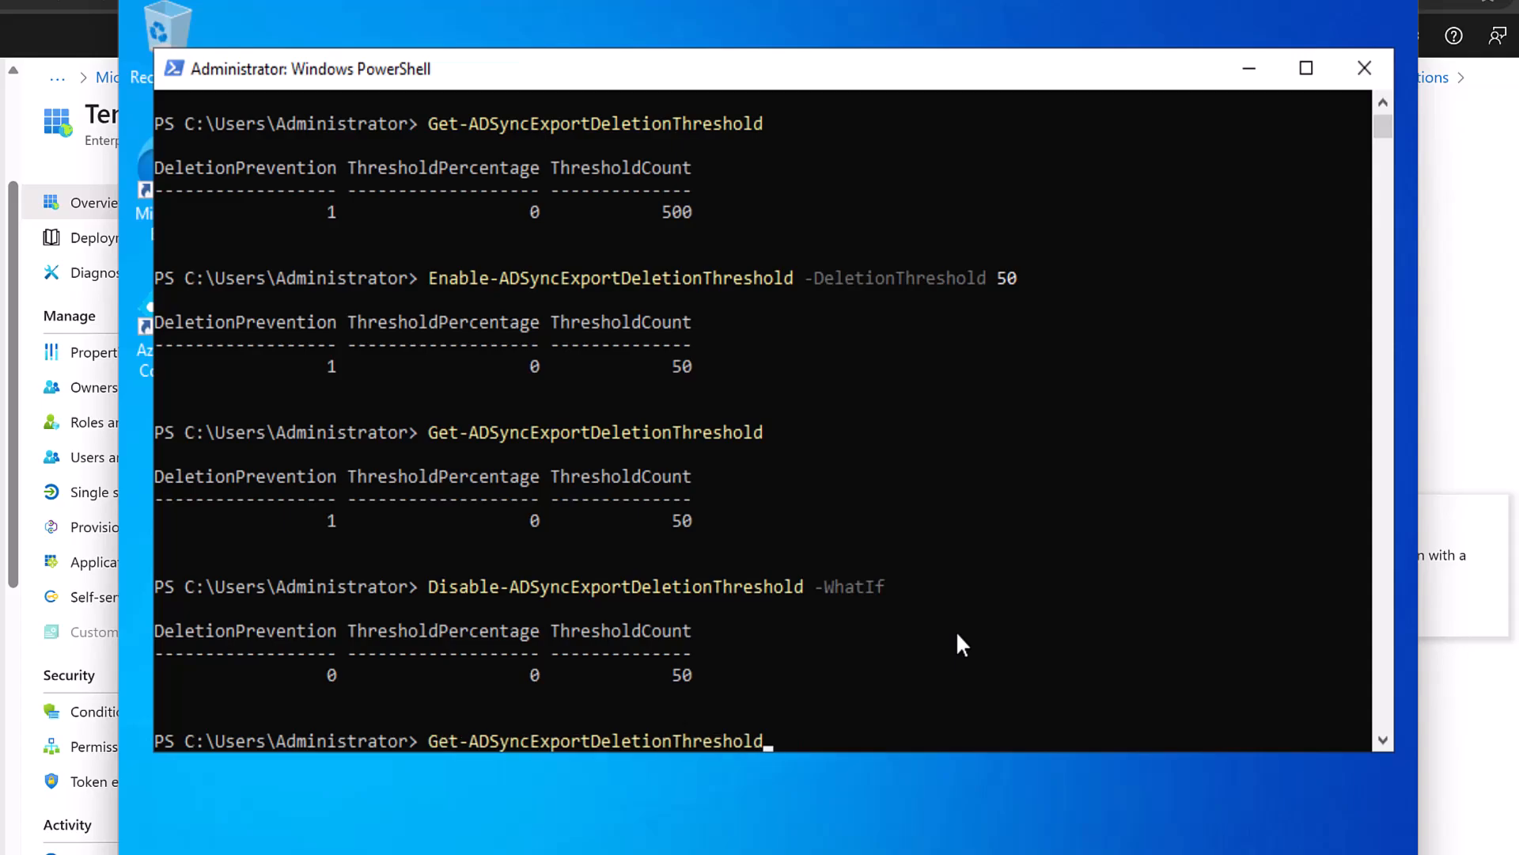
key("ctrl+c")
key("ctrl+c")
type("cls")
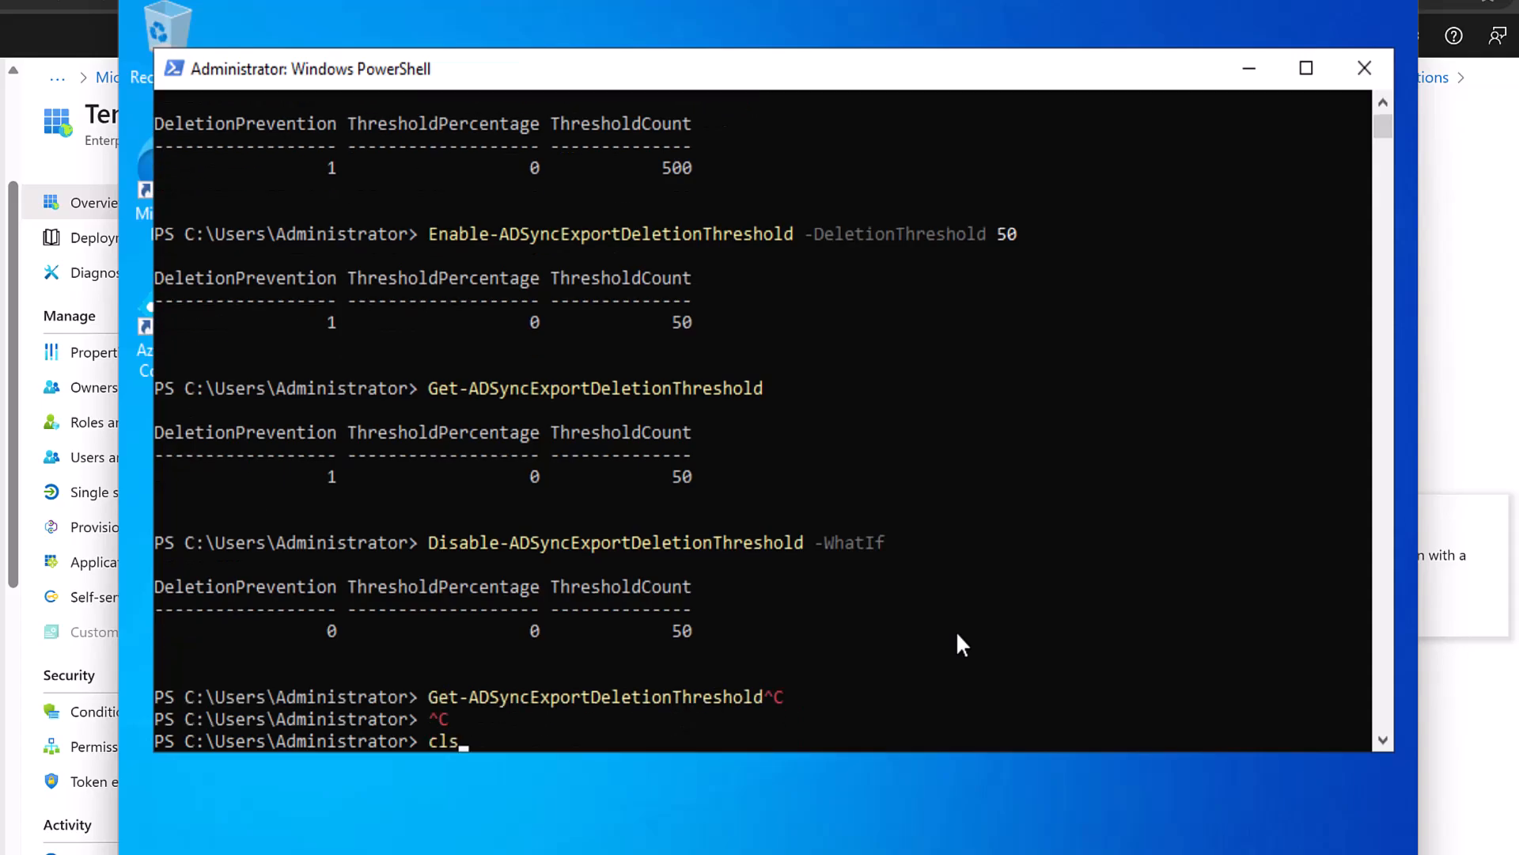
key("Return")
type("get-adsy")
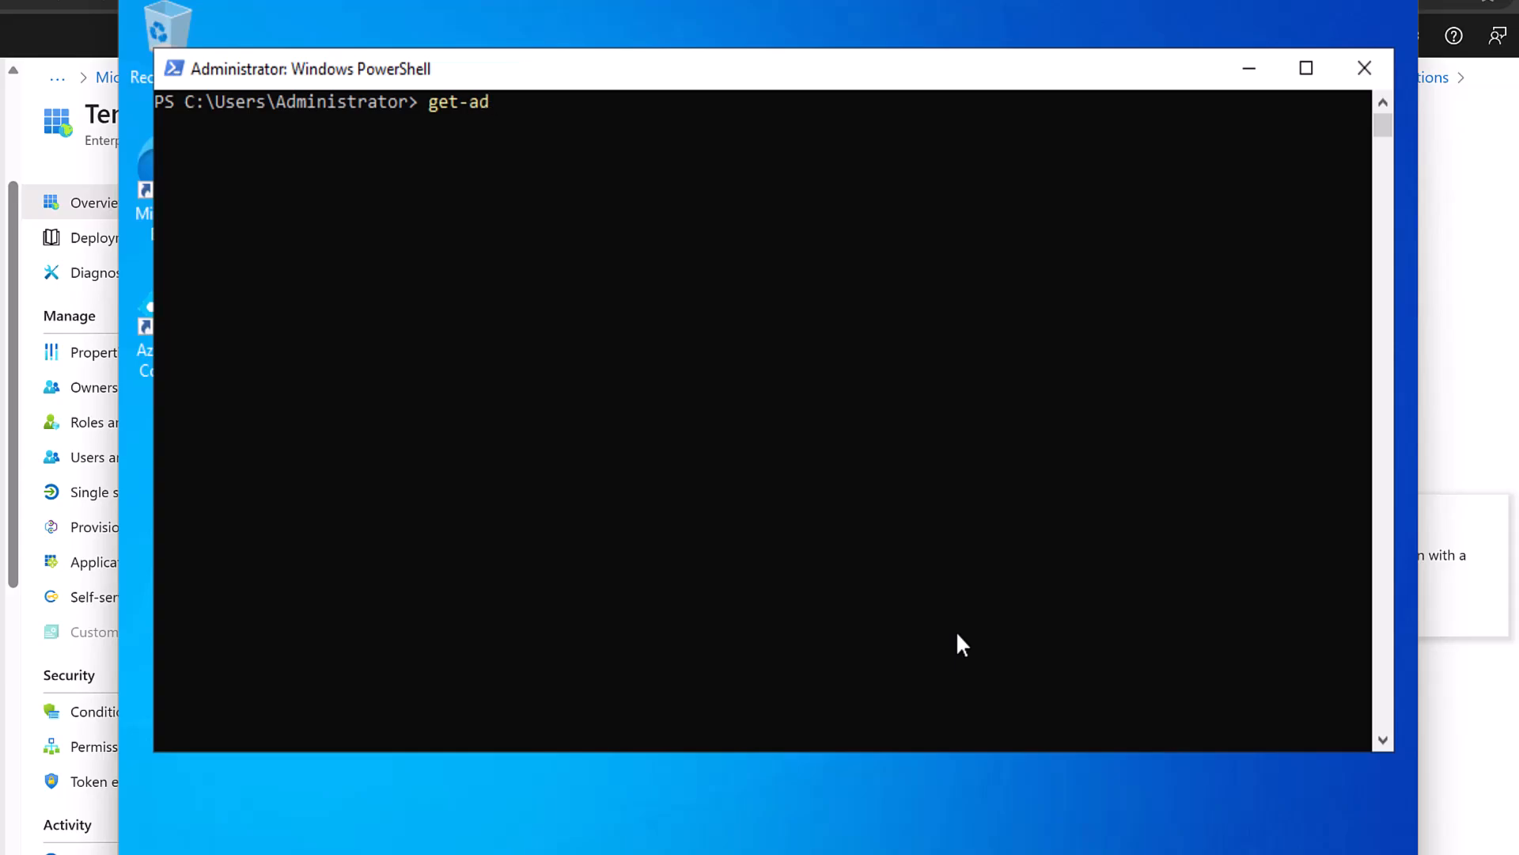
key("Tab")
key("BackSpace")
key("BackSpace")
key("BackSpace")
key("BackSpace")
key("BackSpace")
key("BackSpace")
key("BackSpace")
key("BackSpace")
key("BackSpace")
key("BackSpace")
key("BackSpace")
key("BackSpace")
key("BackSpace")
key("BackSpace")
key("BackSpace")
key("BackSpace")
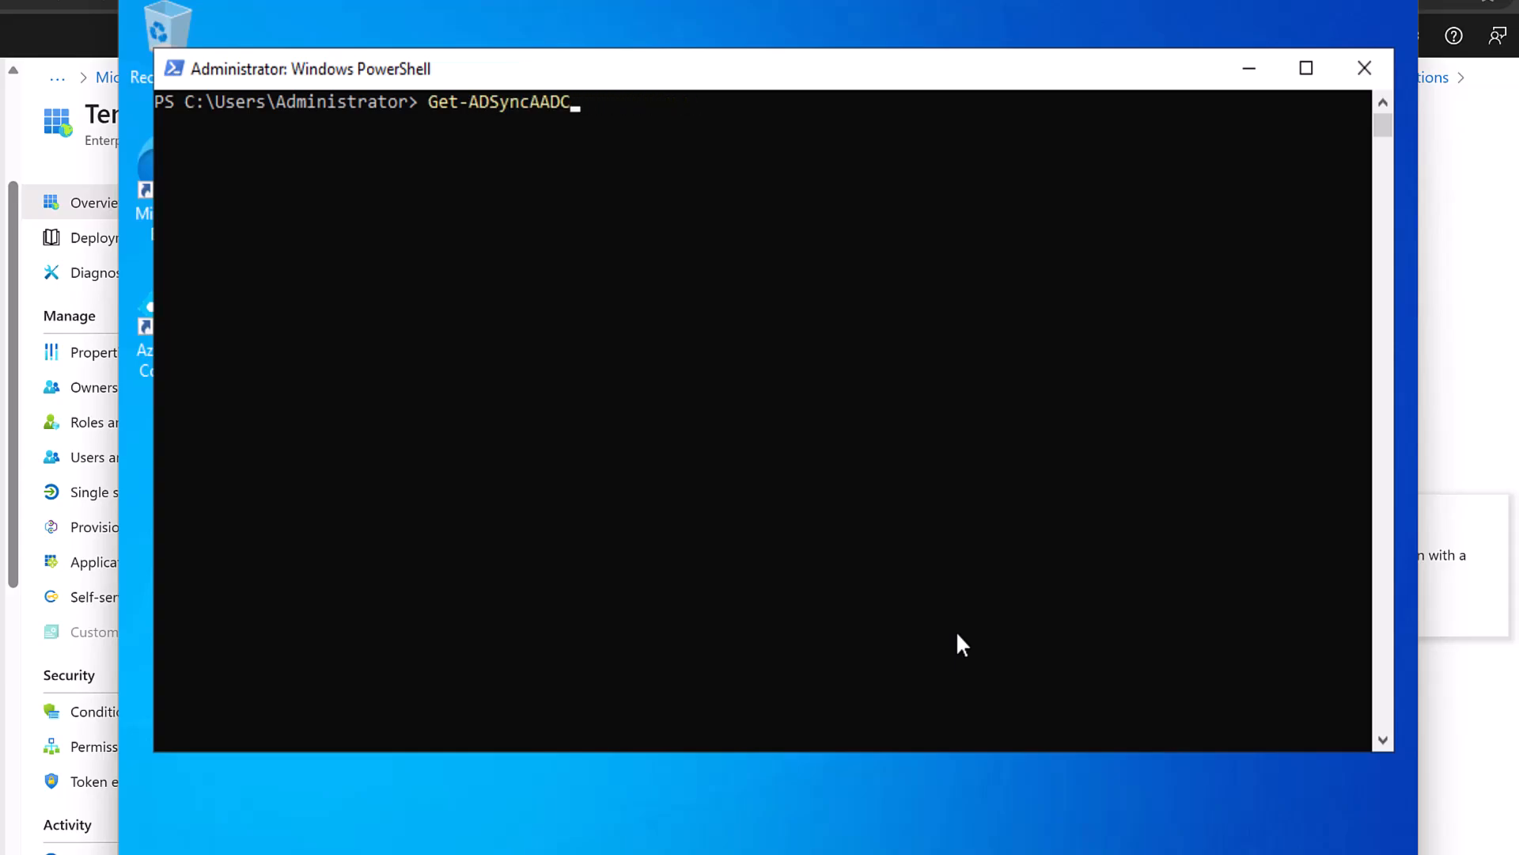
key("BackSpace")
type("sc")
key("Tab")
key("Return")
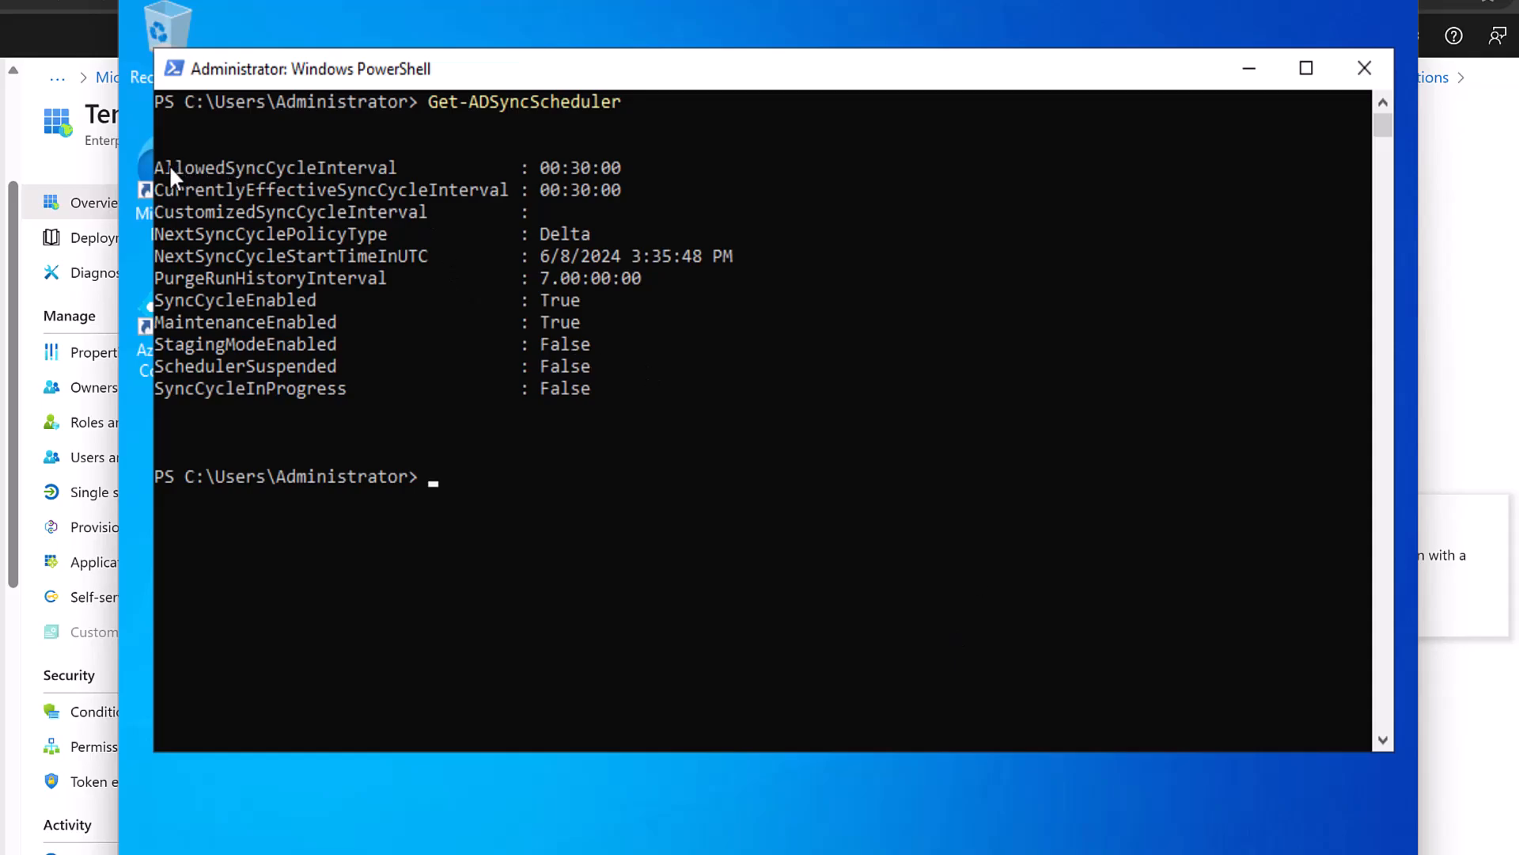
left_click_drag(164, 168, 388, 165)
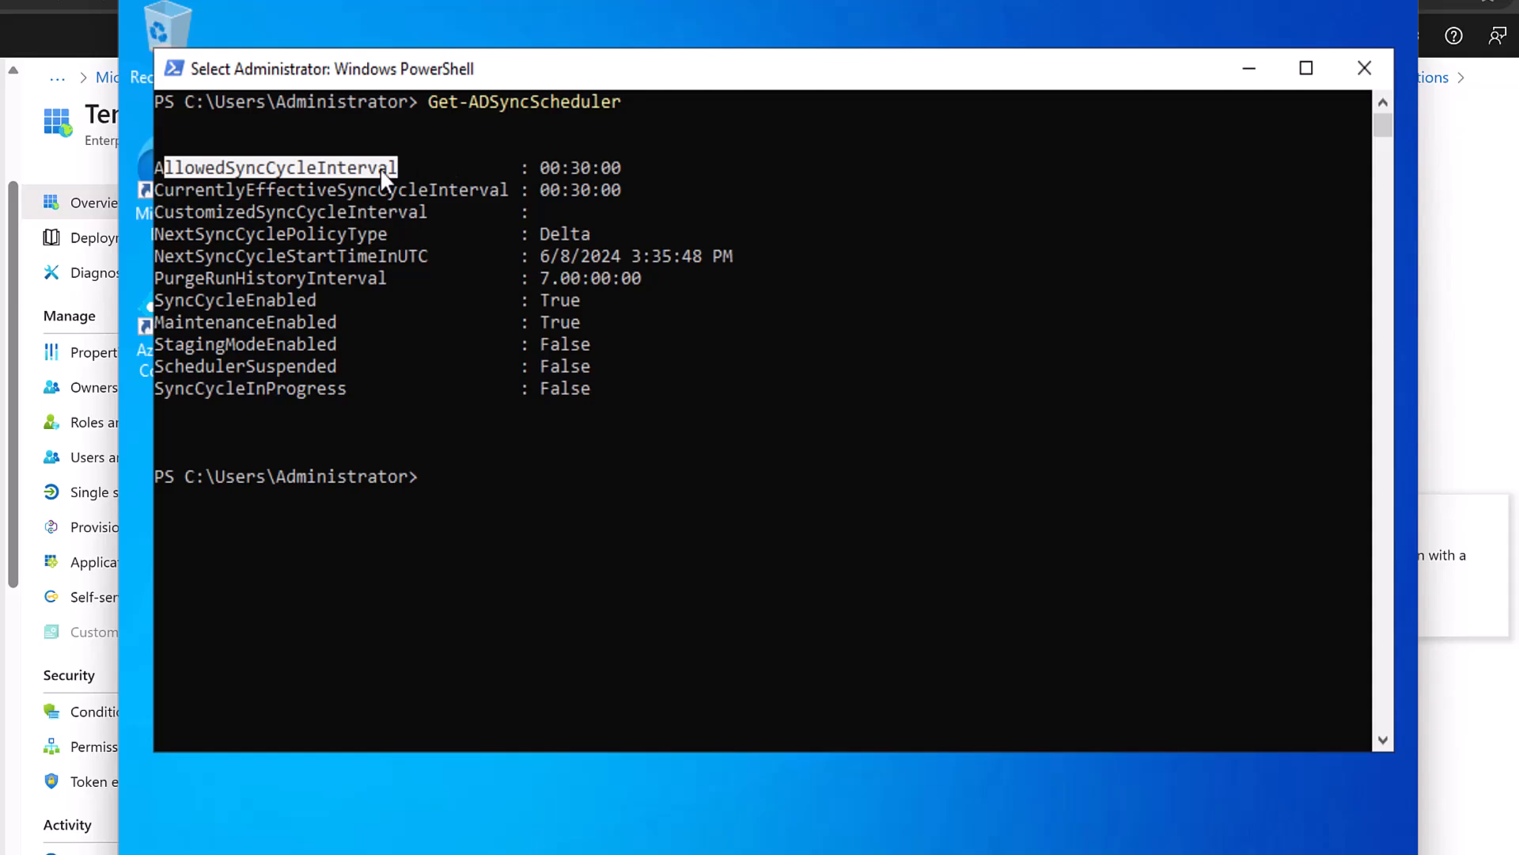
left_click_drag(157, 168, 401, 169)
left_click_drag(159, 190, 502, 193)
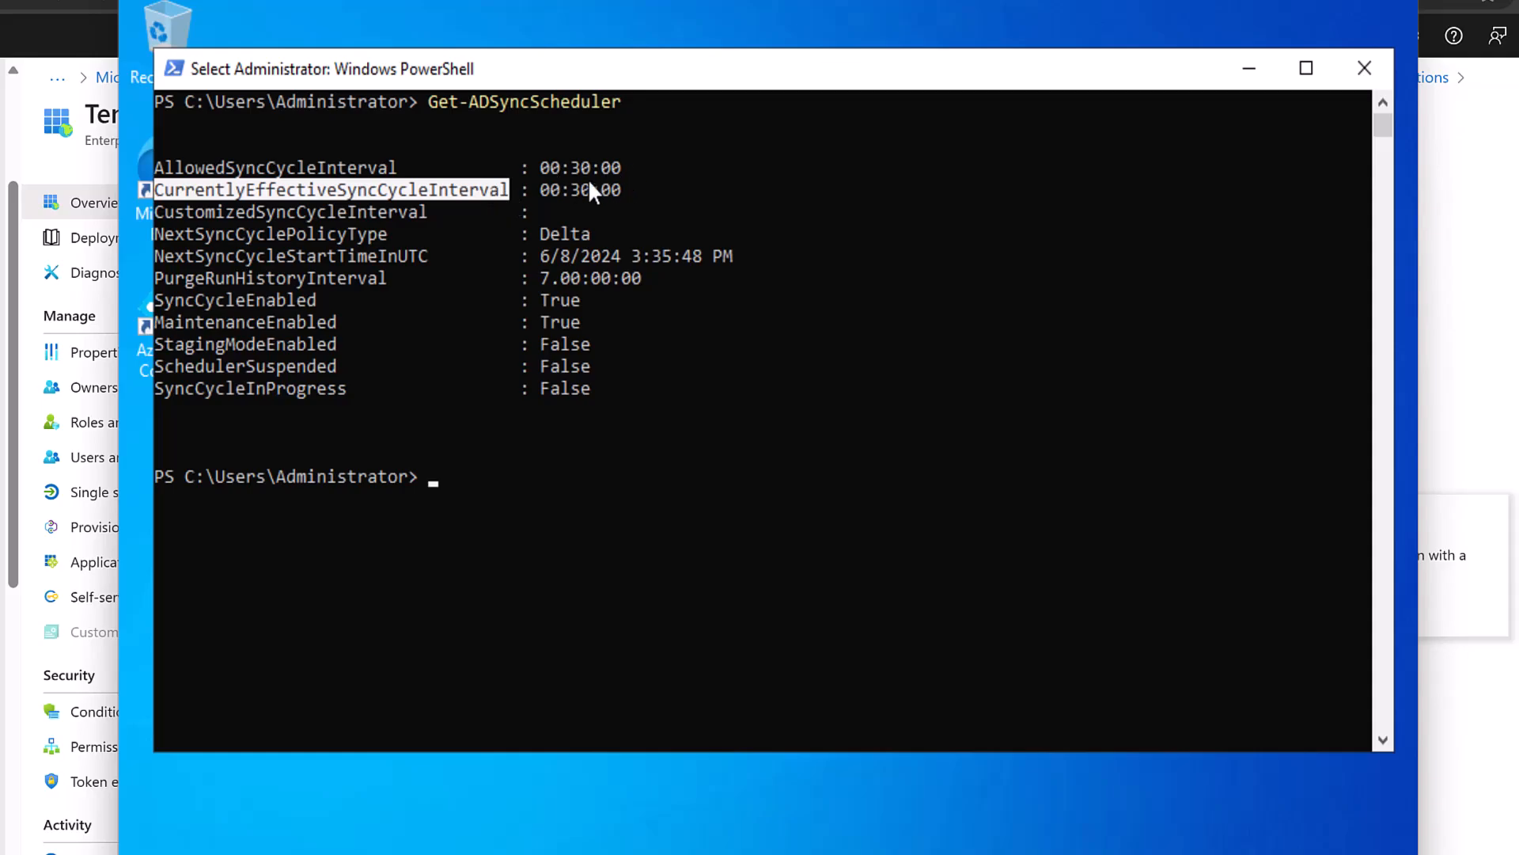
left_click_drag(543, 189, 616, 188)
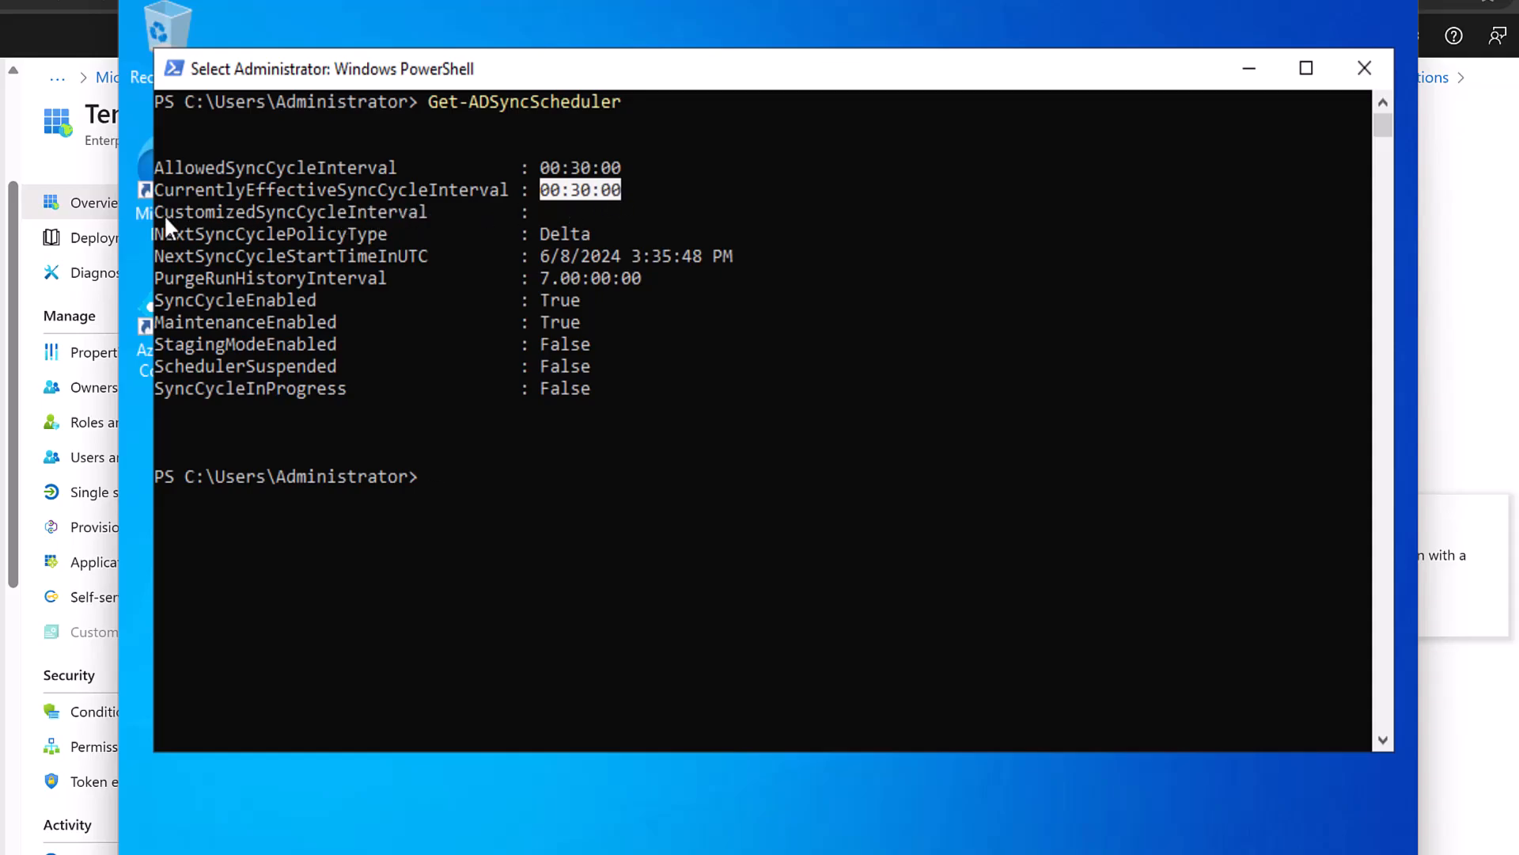
left_click_drag(162, 216, 427, 217)
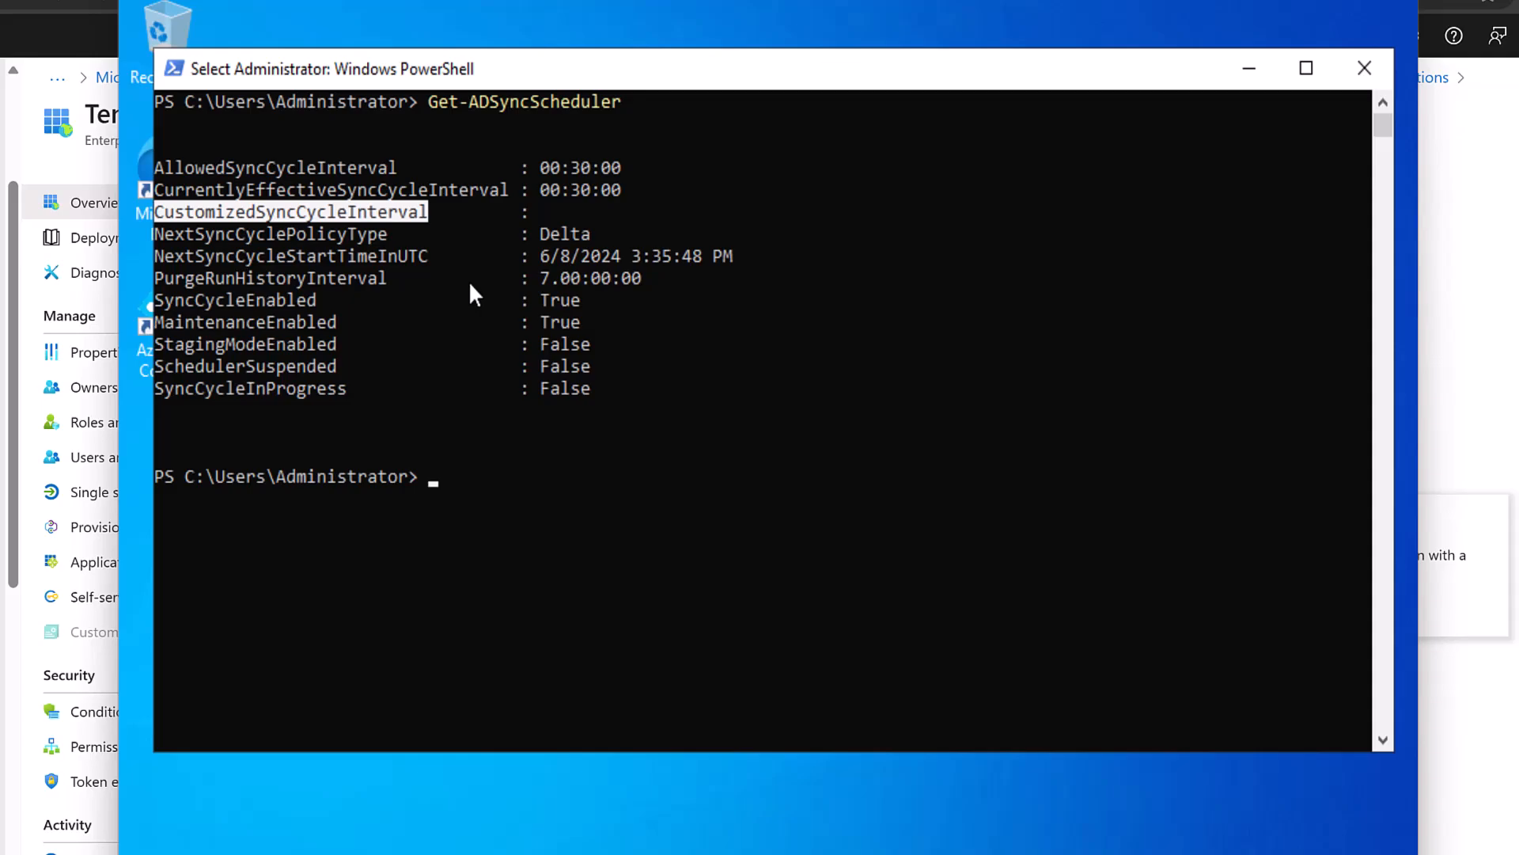
Run Set-ADSyncScheduler -CustomizedSyncCycleInterval 2.0:0:0 to sync every 2 days.
type("set-ad")
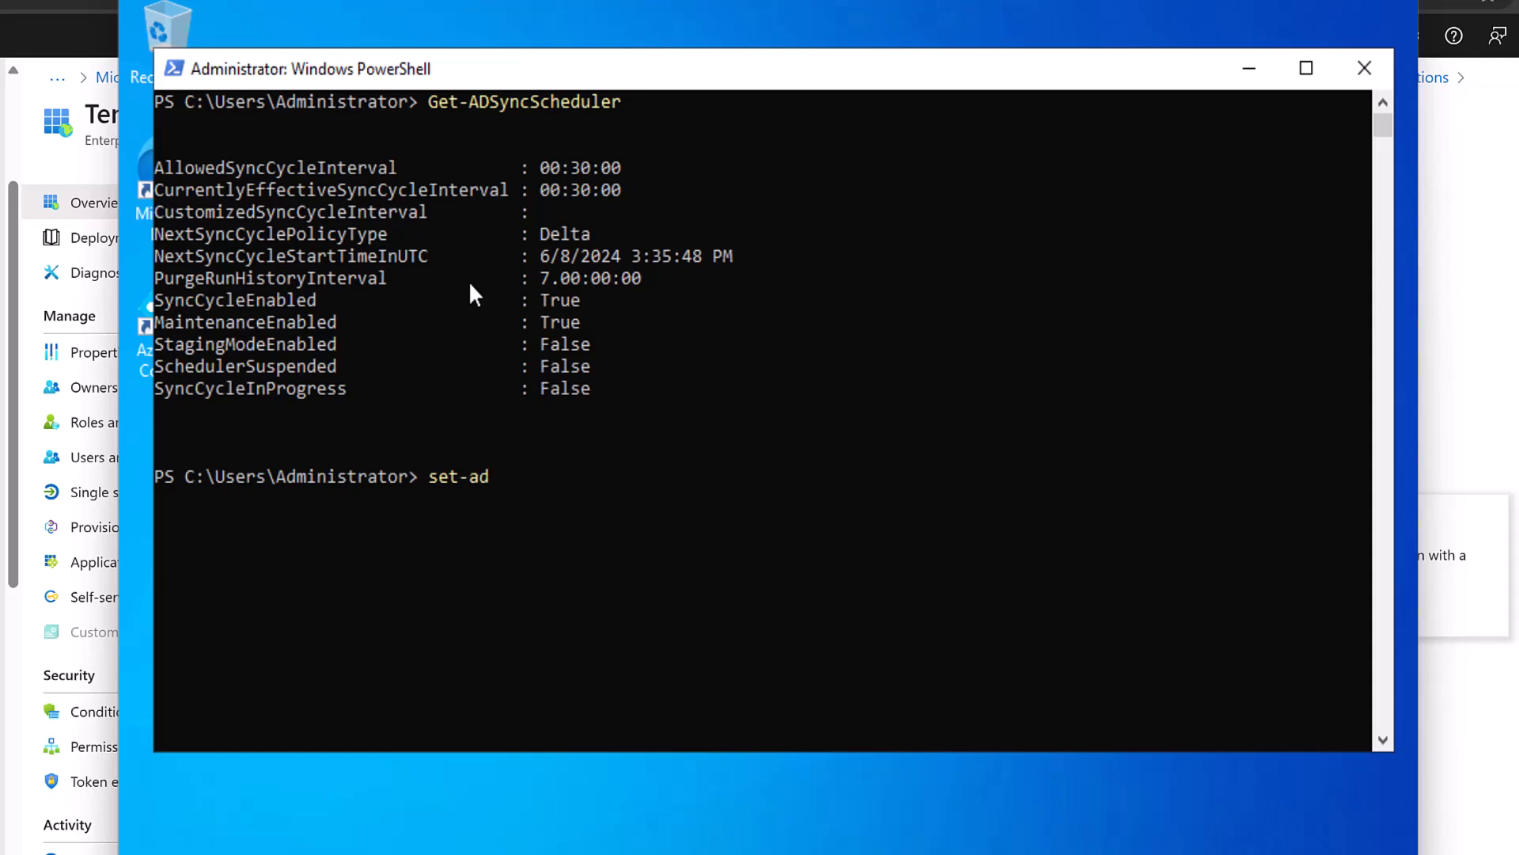
type("syncs")
key("Tab")
type("-c")
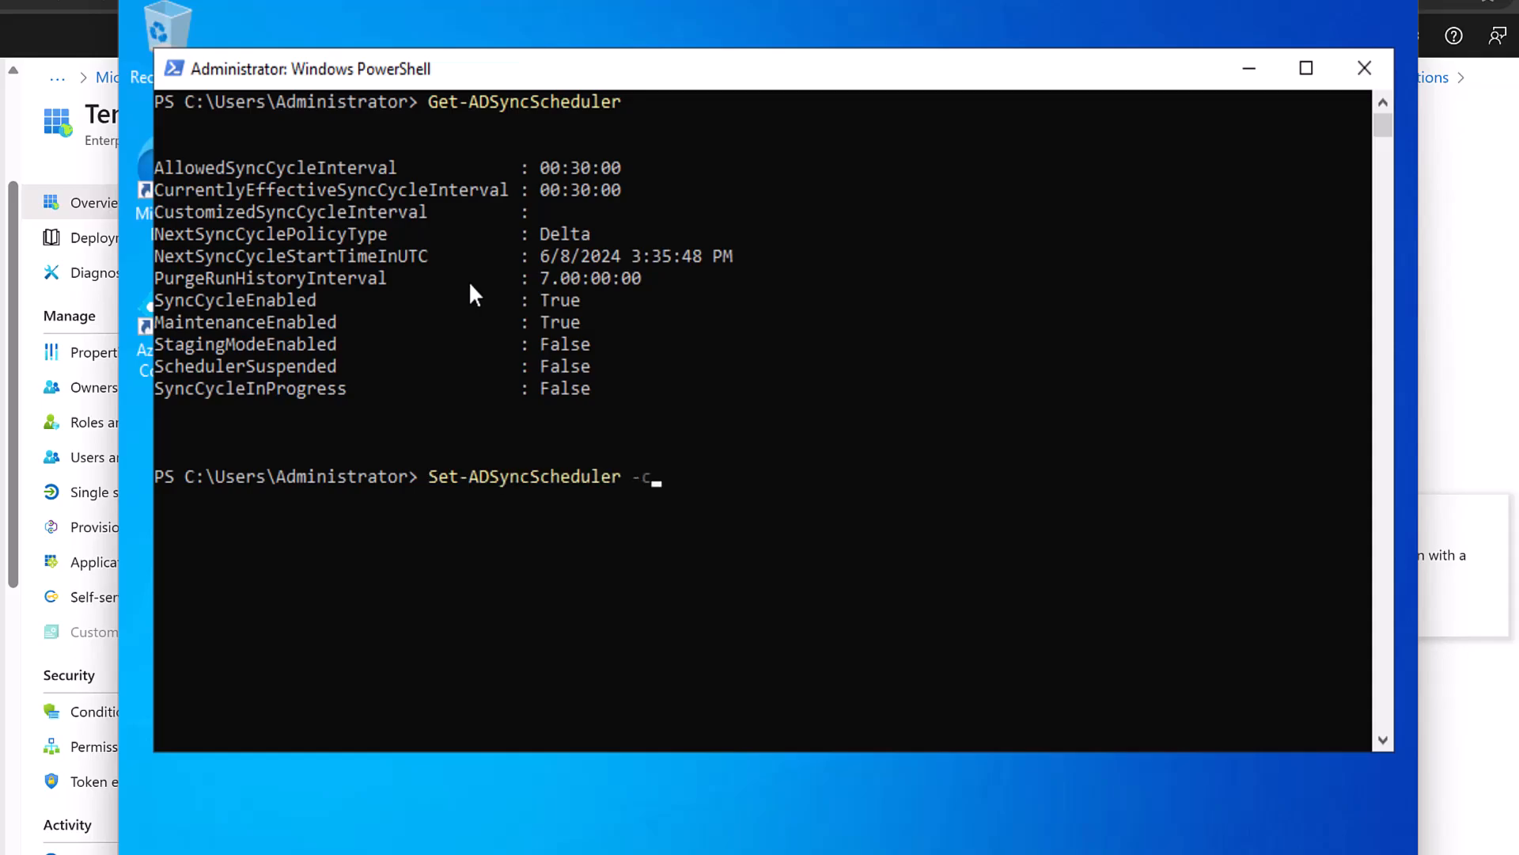
key("Tab")
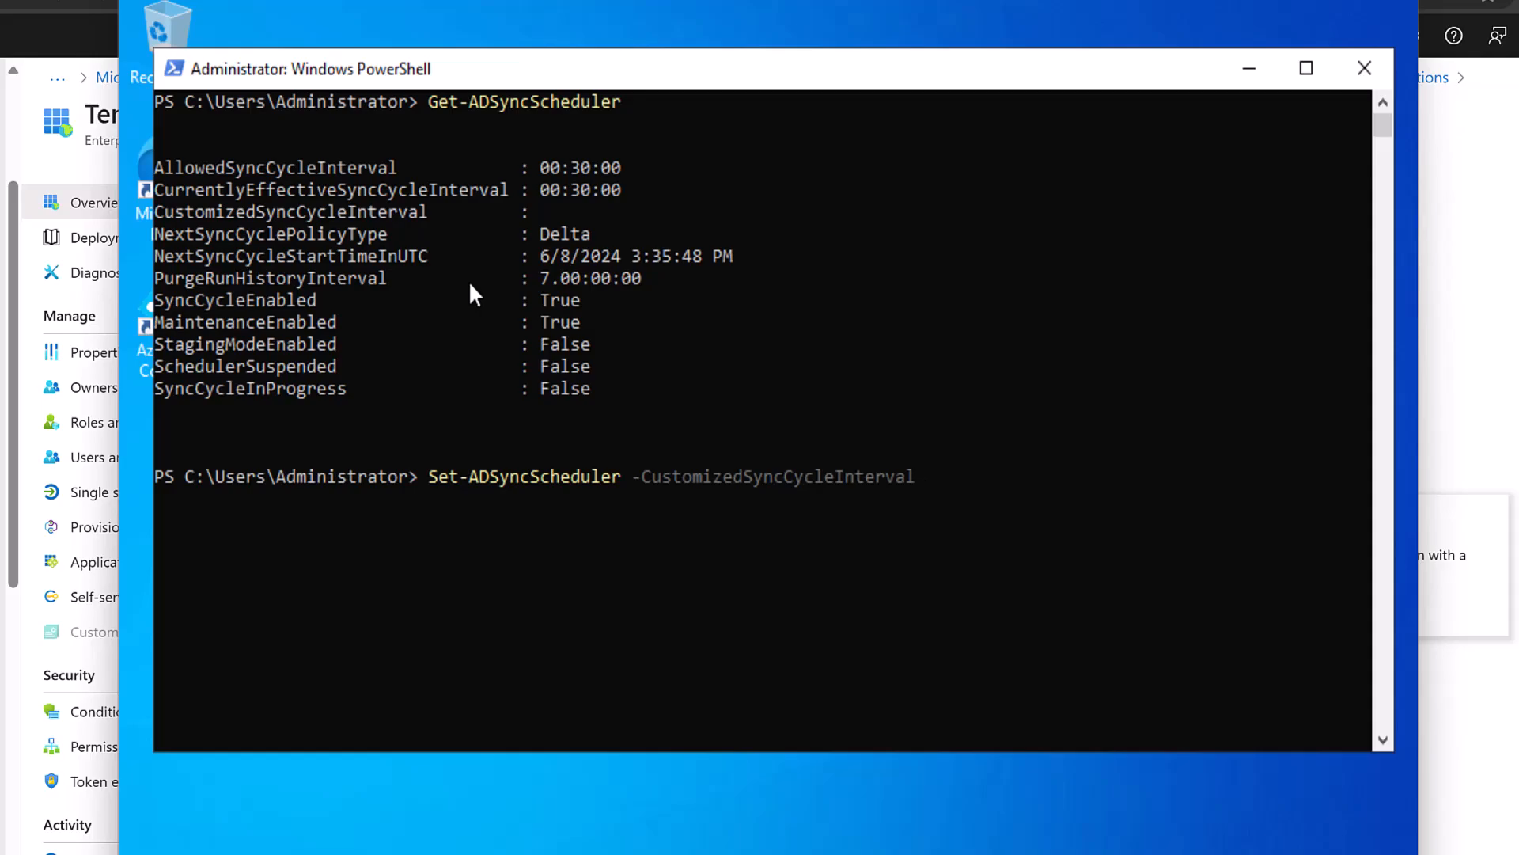
type("2")
type(".0.0.")
key("BackSpace")
key("BackSpace")
key("BackSpace")
type(":0:0")
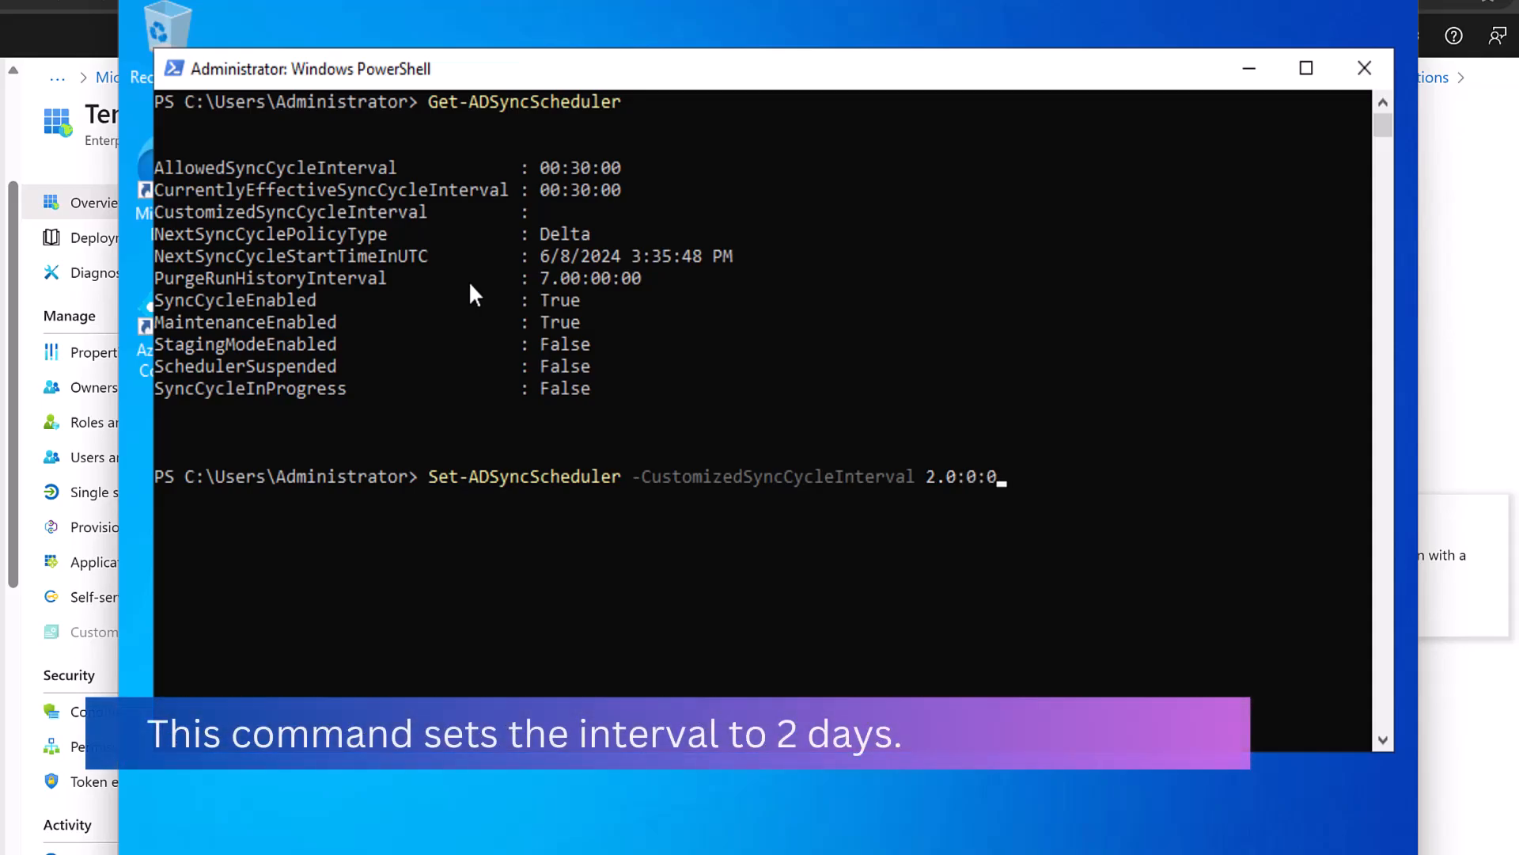
key("Left")
key("Left")
key("Left")
key("Left")
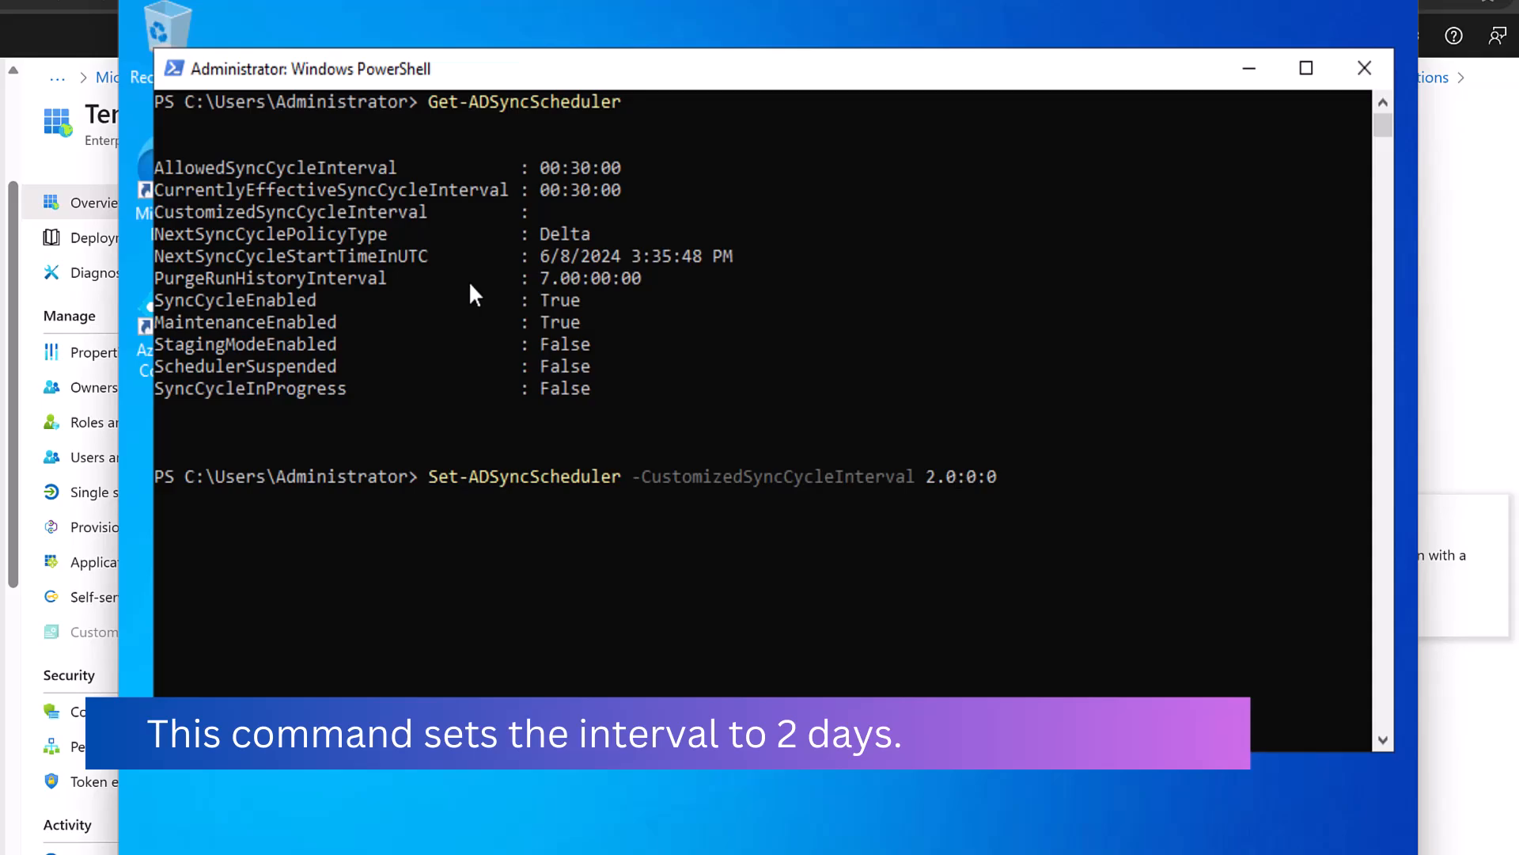
key("Right")
key("Right")
key("Right")
key("Right")
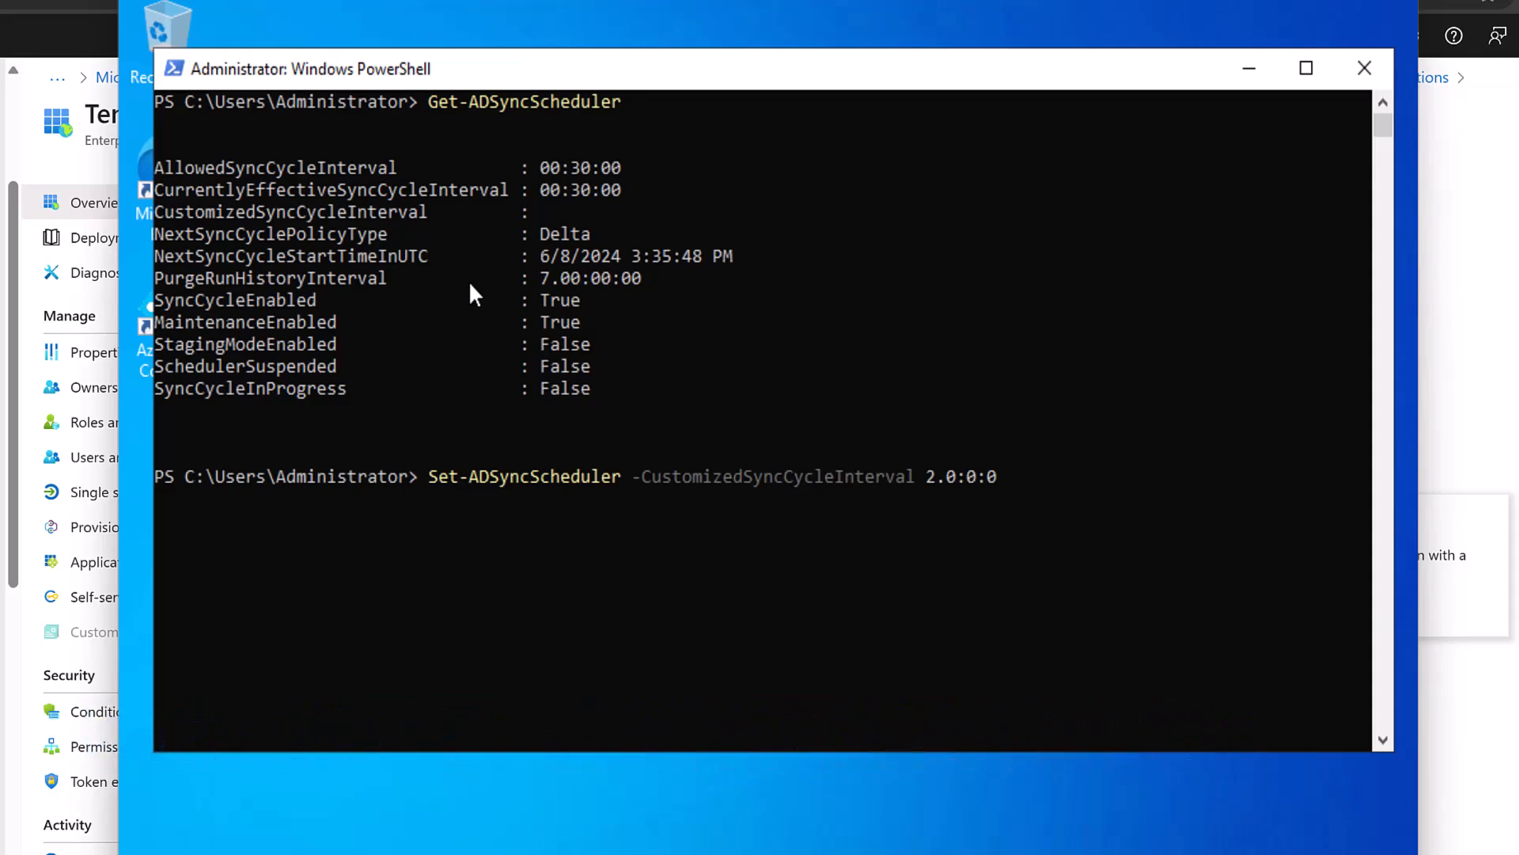
key("Return")
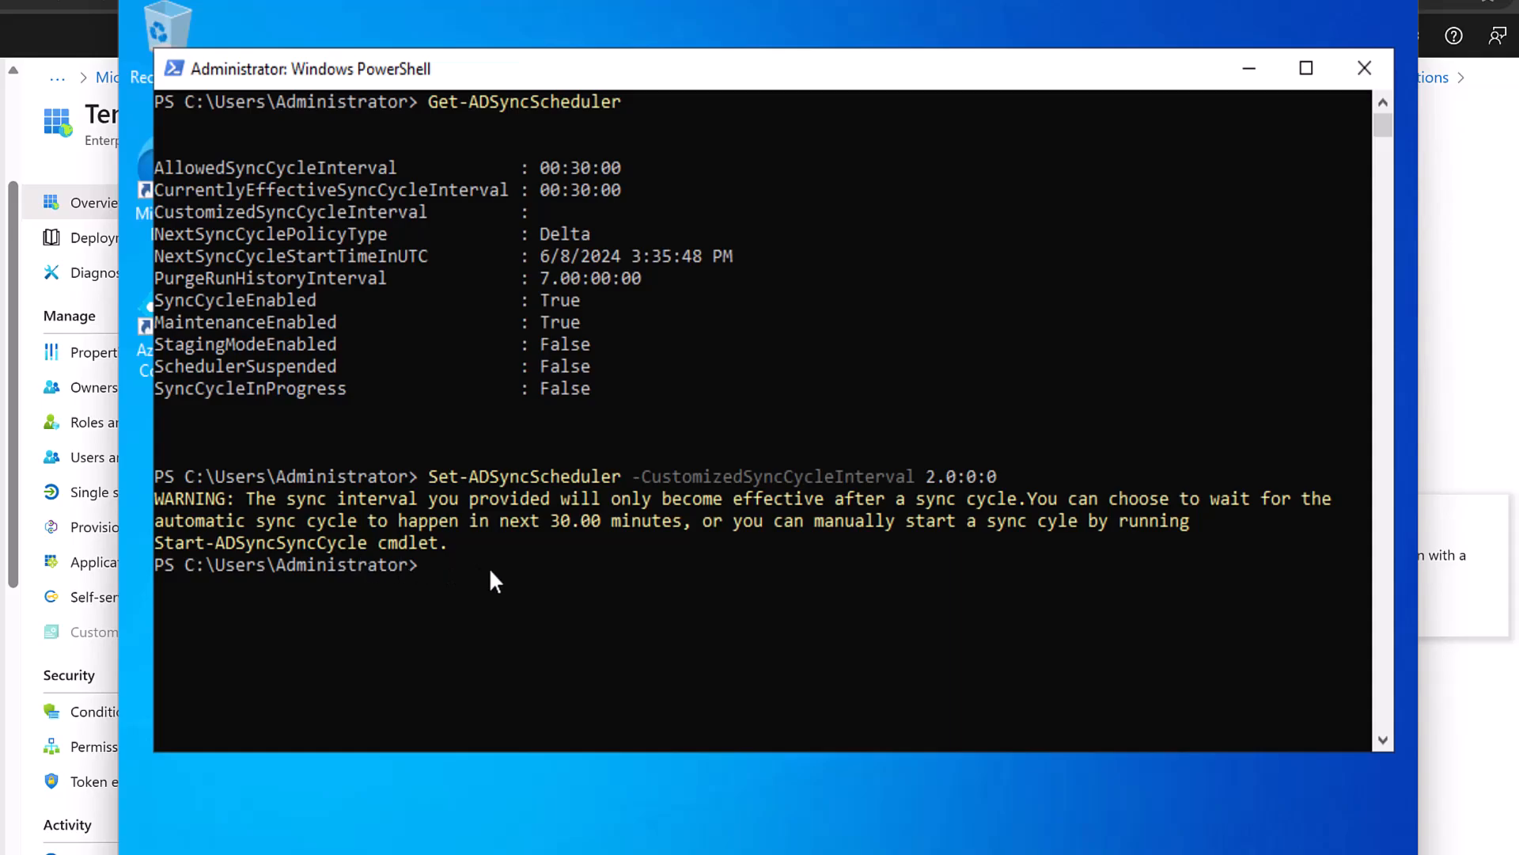
key("Up")
key("Up")
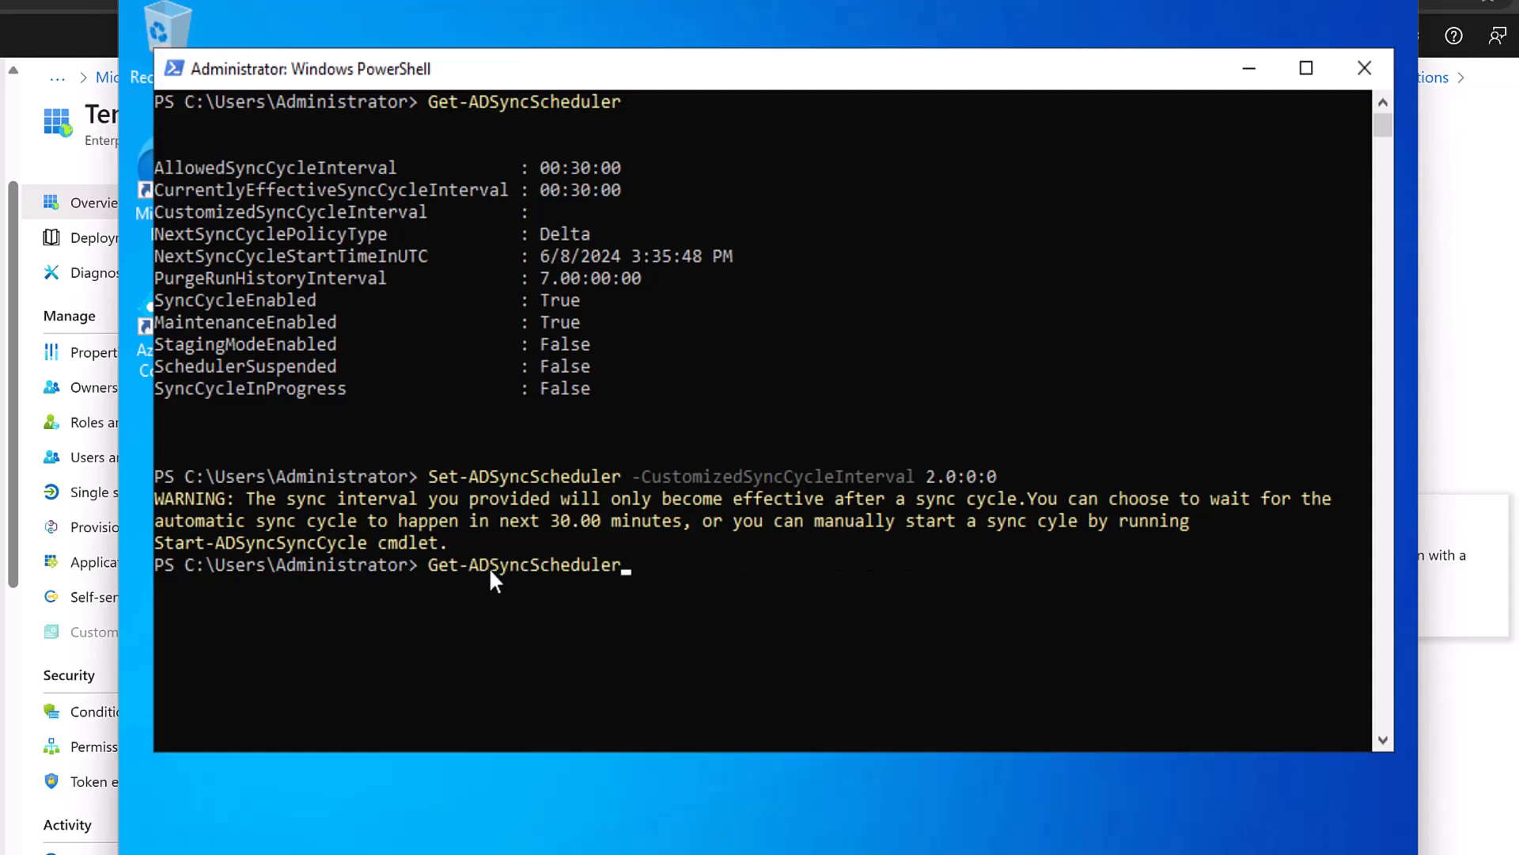
Run Get-ADSyncScheduler and review the intervals, Delta policy type, next start time and purge interval.
key("Return")
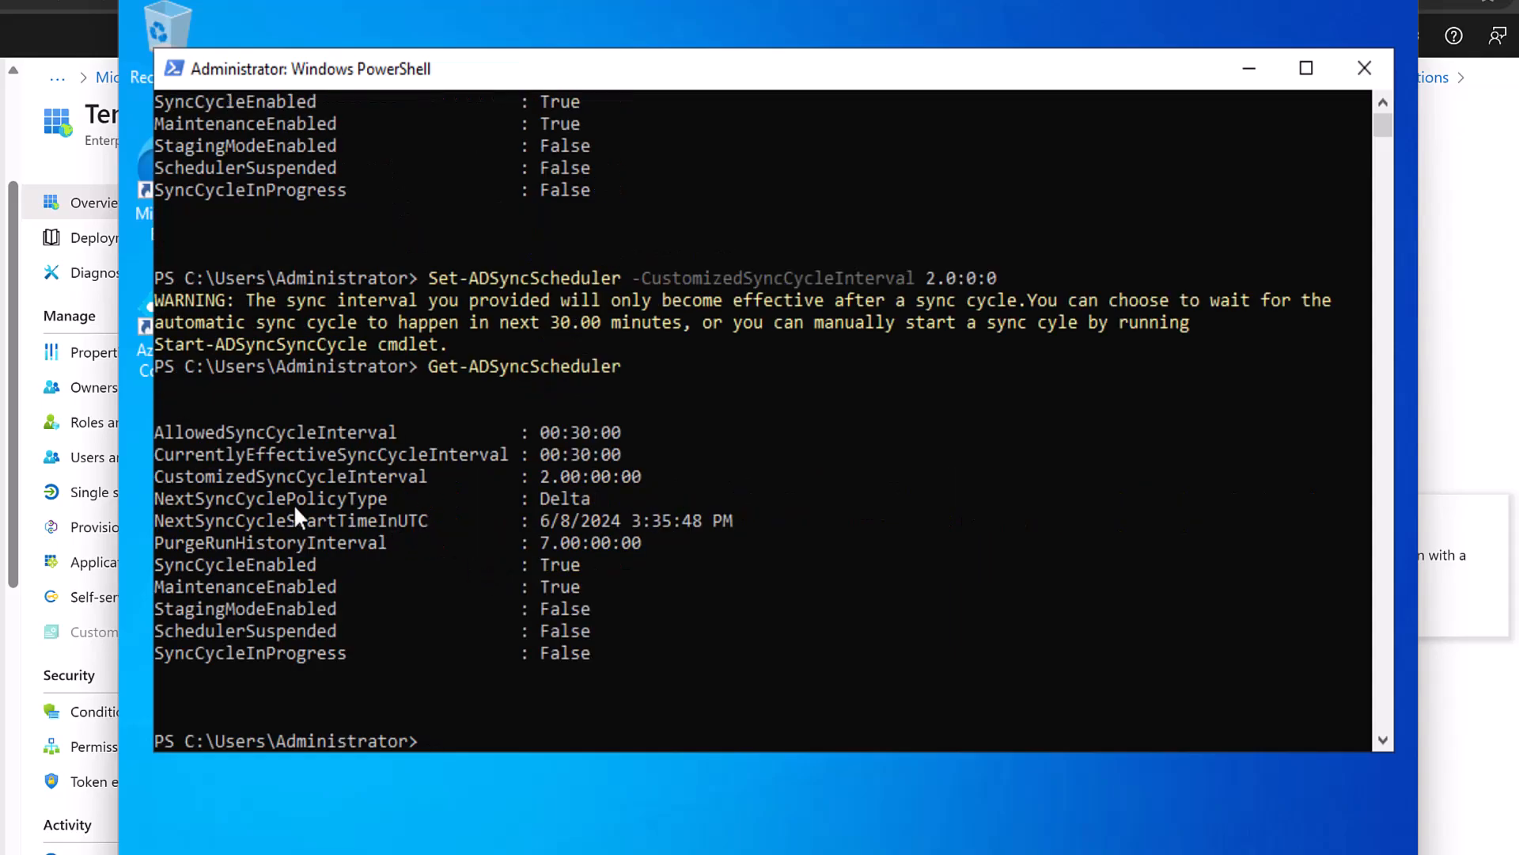
left_click_drag(154, 476, 597, 489)
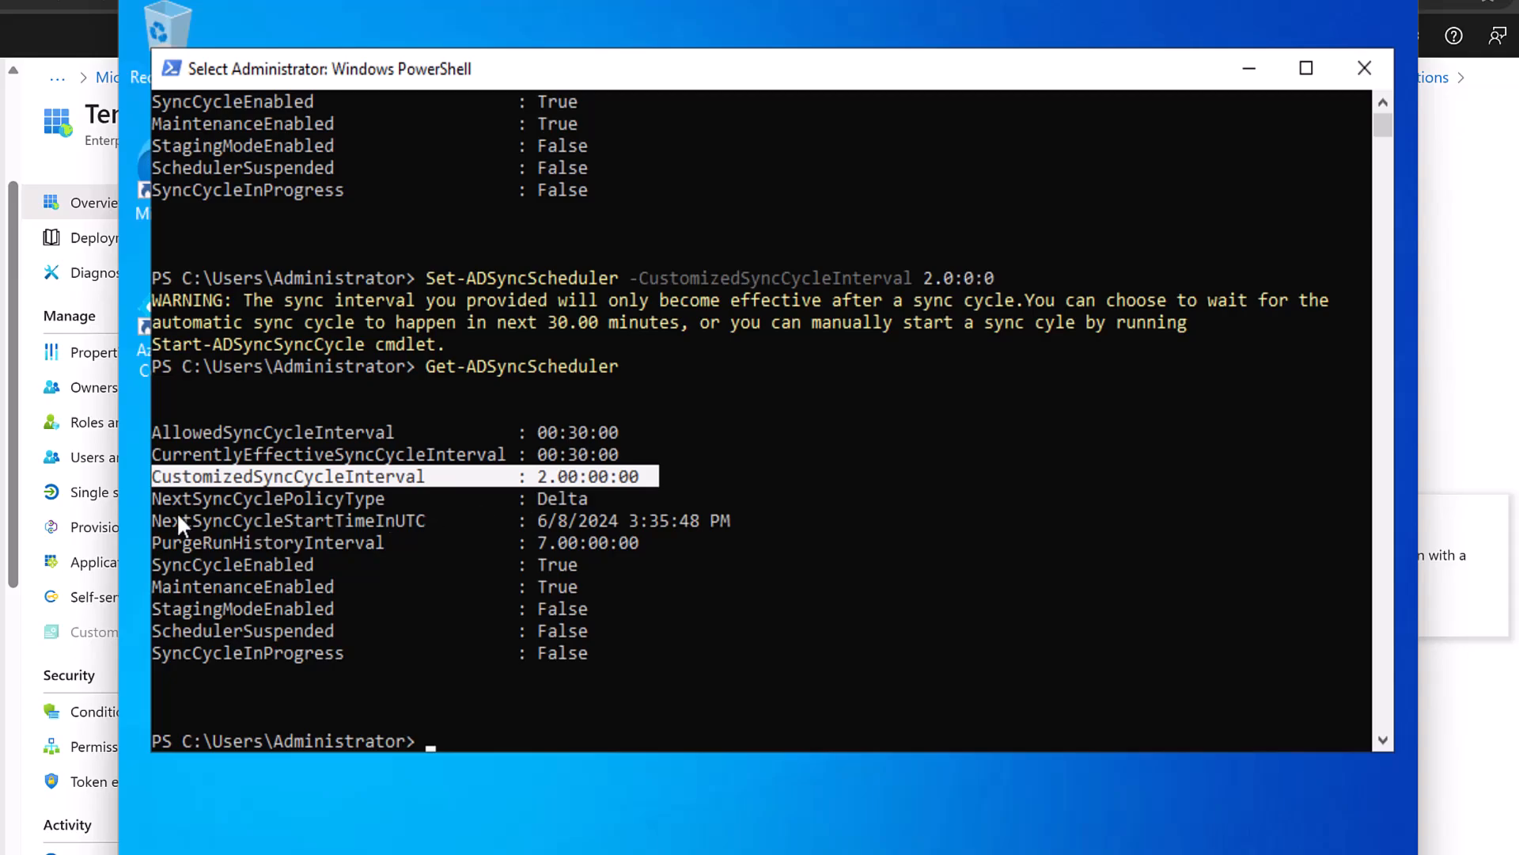
left_click_drag(154, 497, 354, 499)
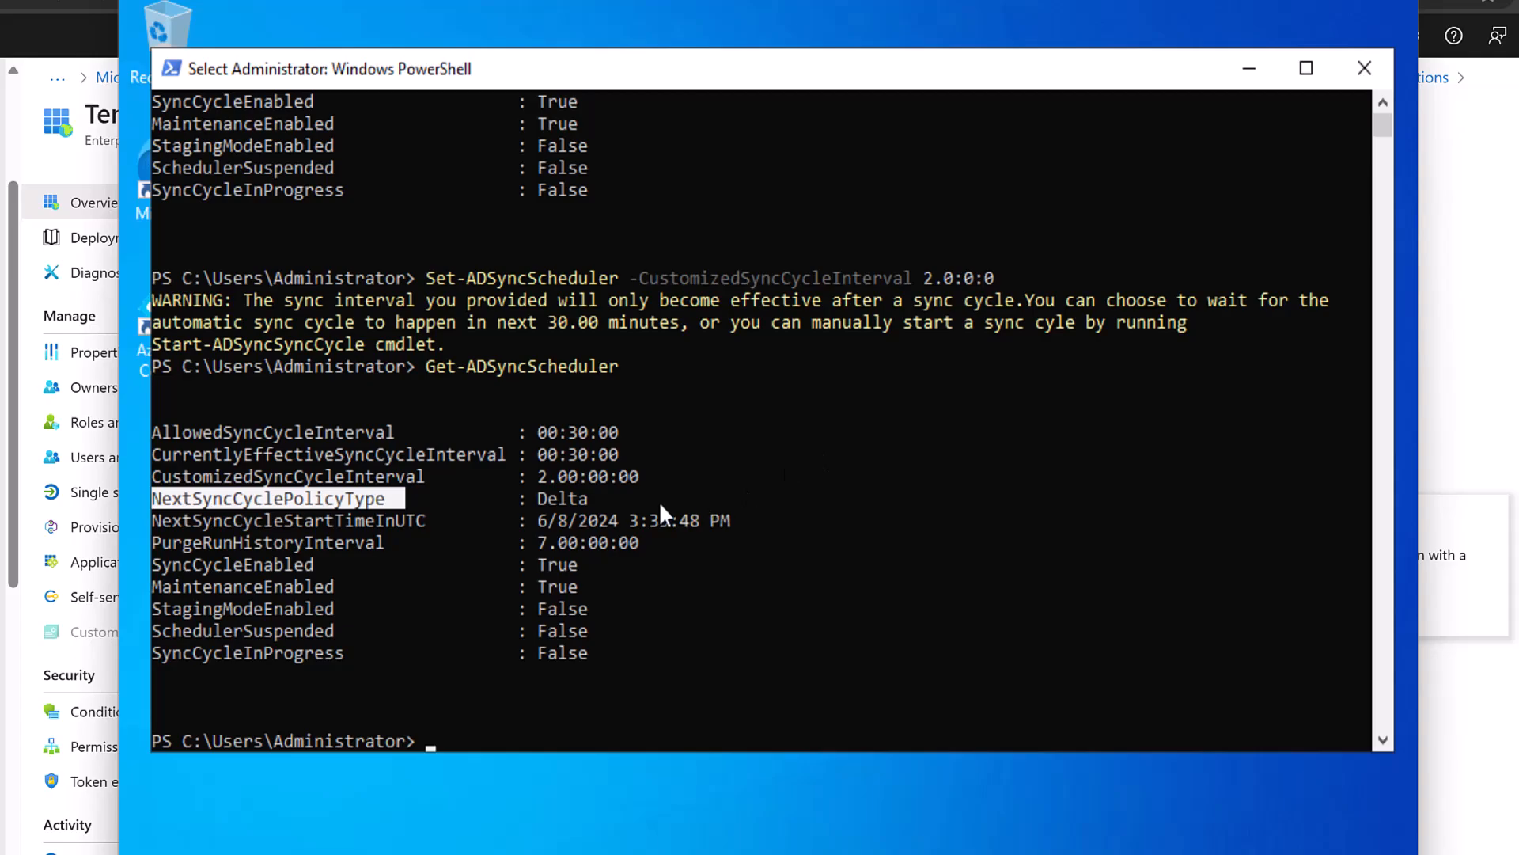
left_click(541, 498)
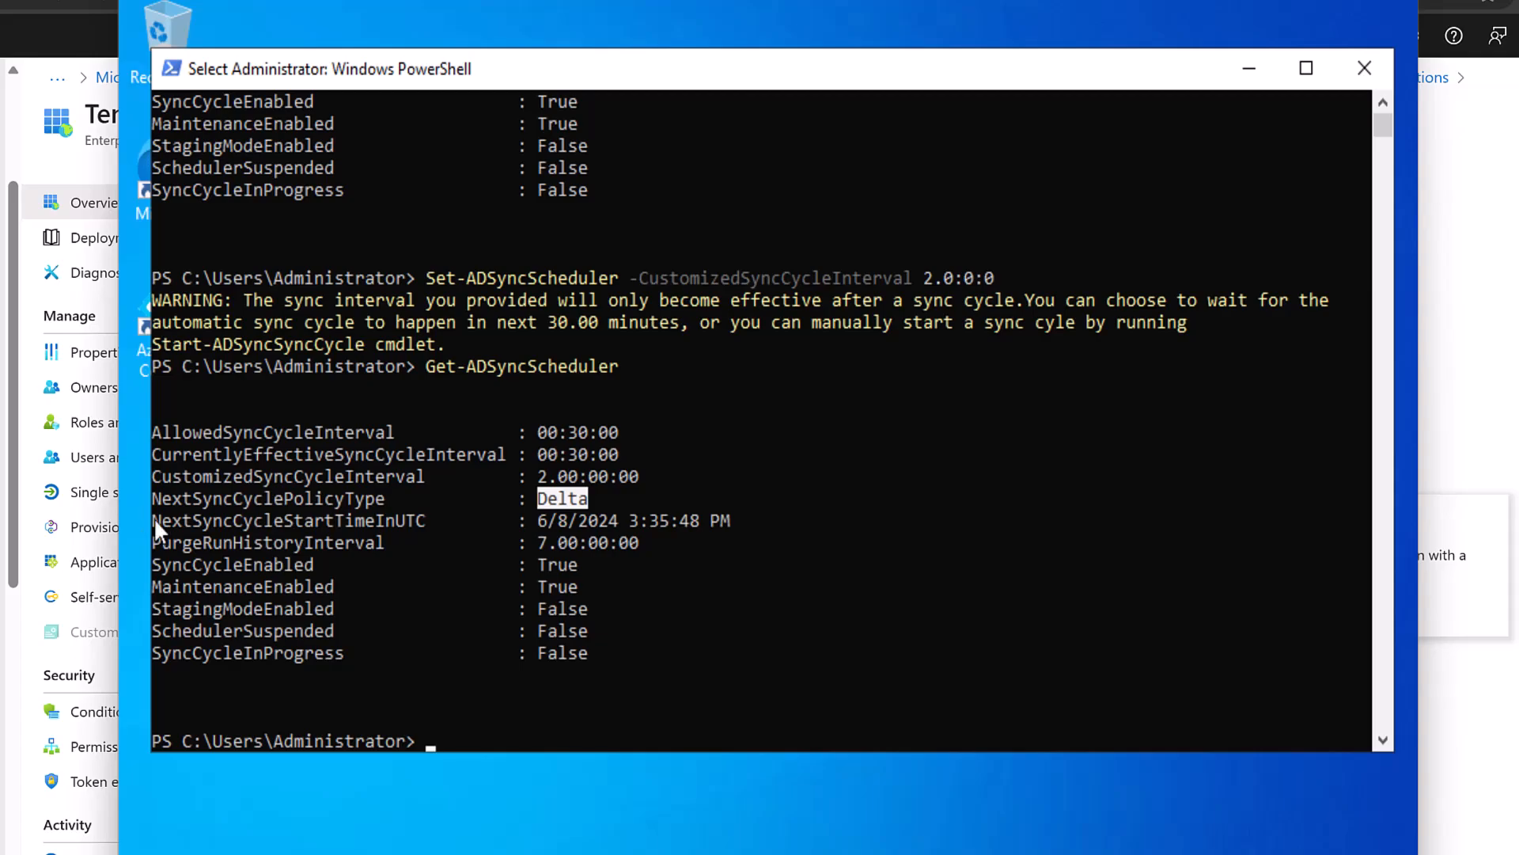
left_click_drag(162, 524, 417, 524)
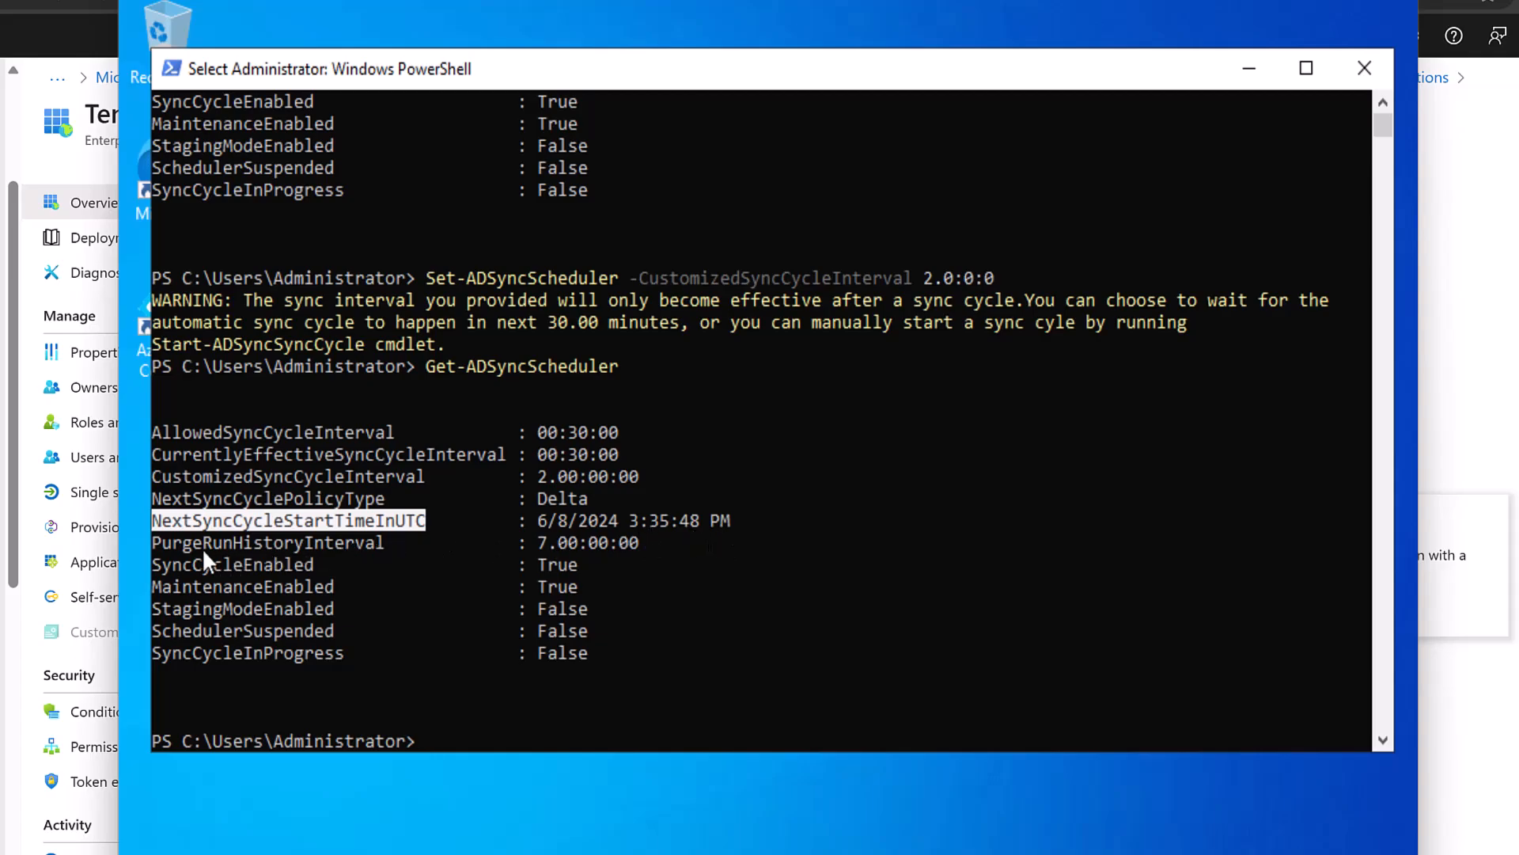
left_click(154, 544)
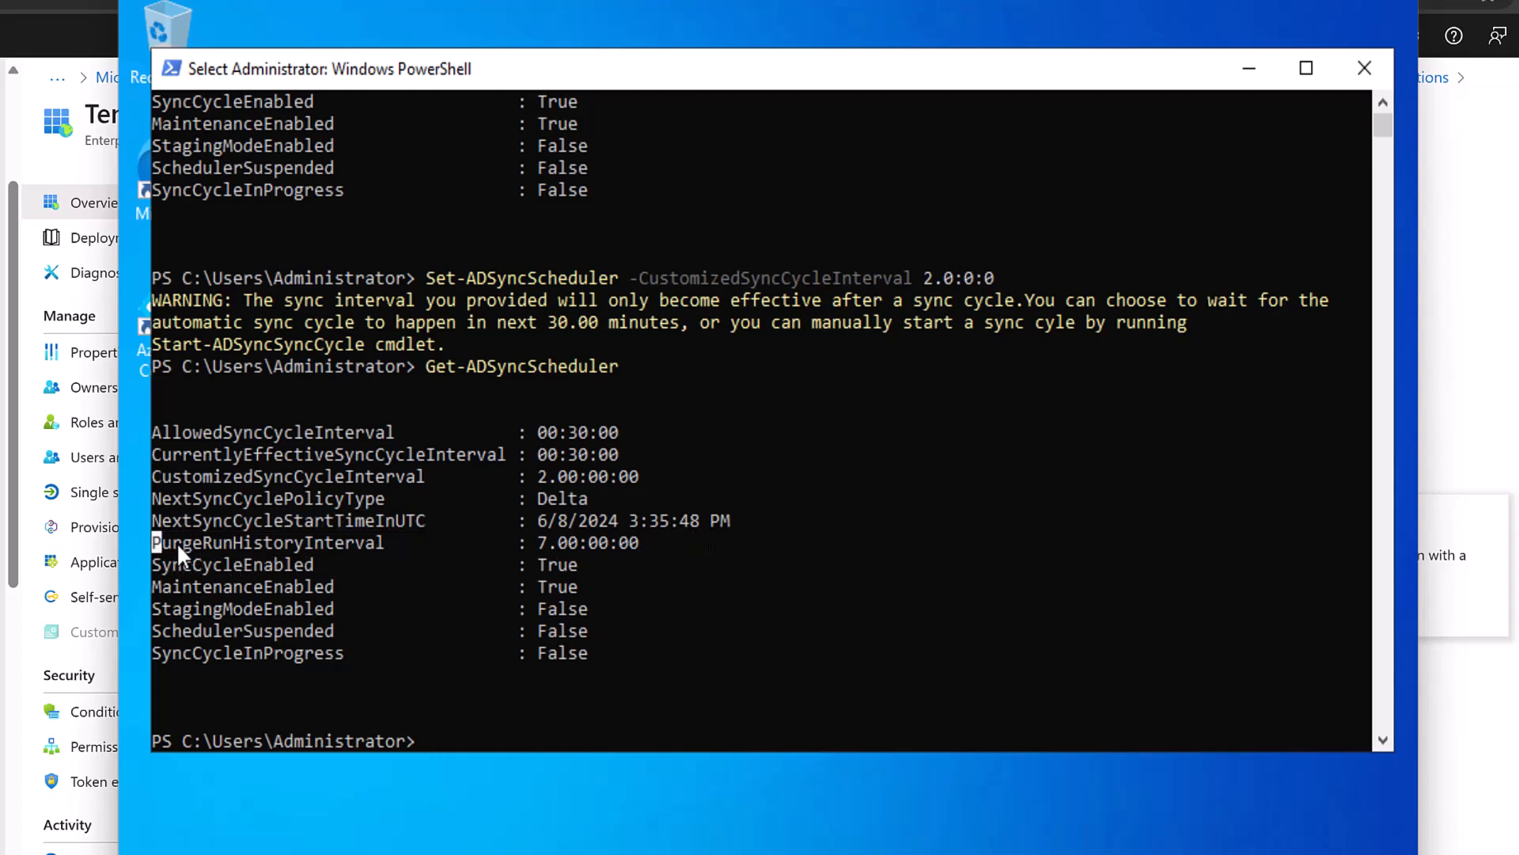
left_click_drag(312, 546, 375, 548)
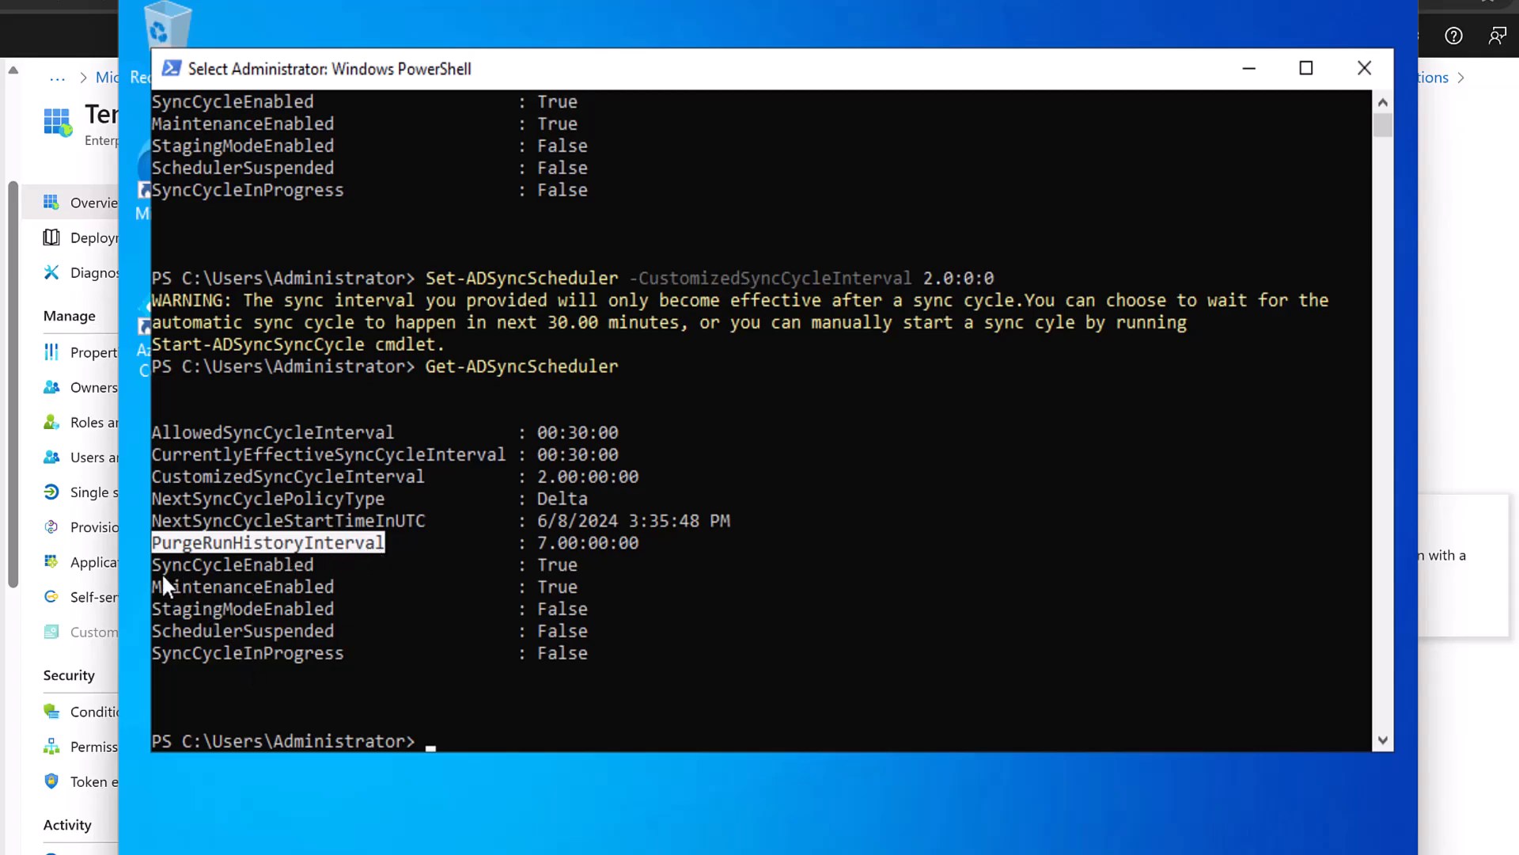
Review SyncCycleEnabled True, MaintenanceEnabled True, StagingModeEnabled False and the new 2.00:00:00 interval.
left_click_drag(155, 563, 313, 564)
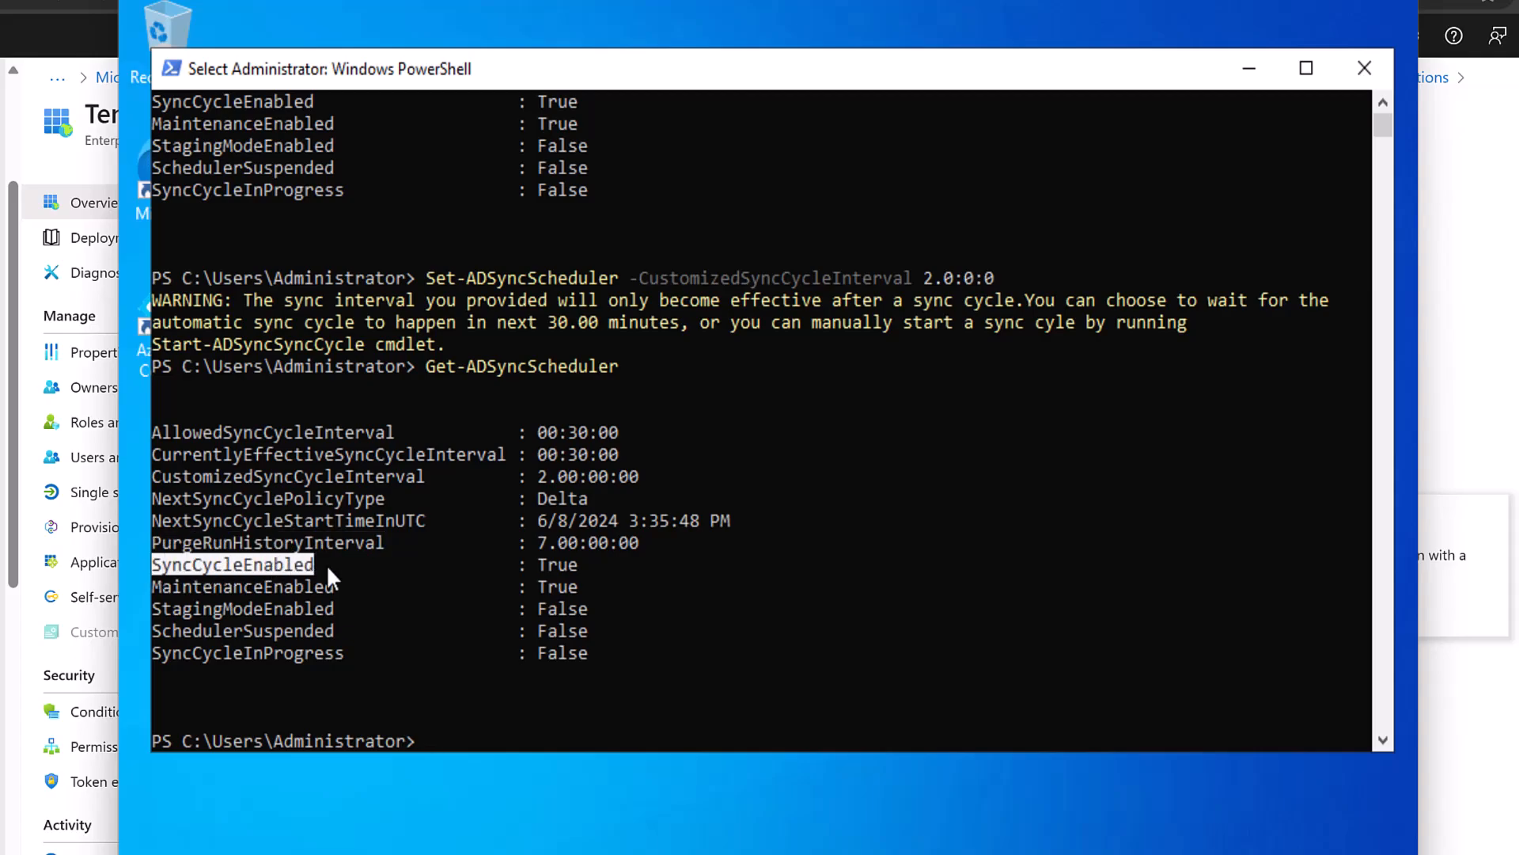
left_click_drag(534, 560, 588, 565)
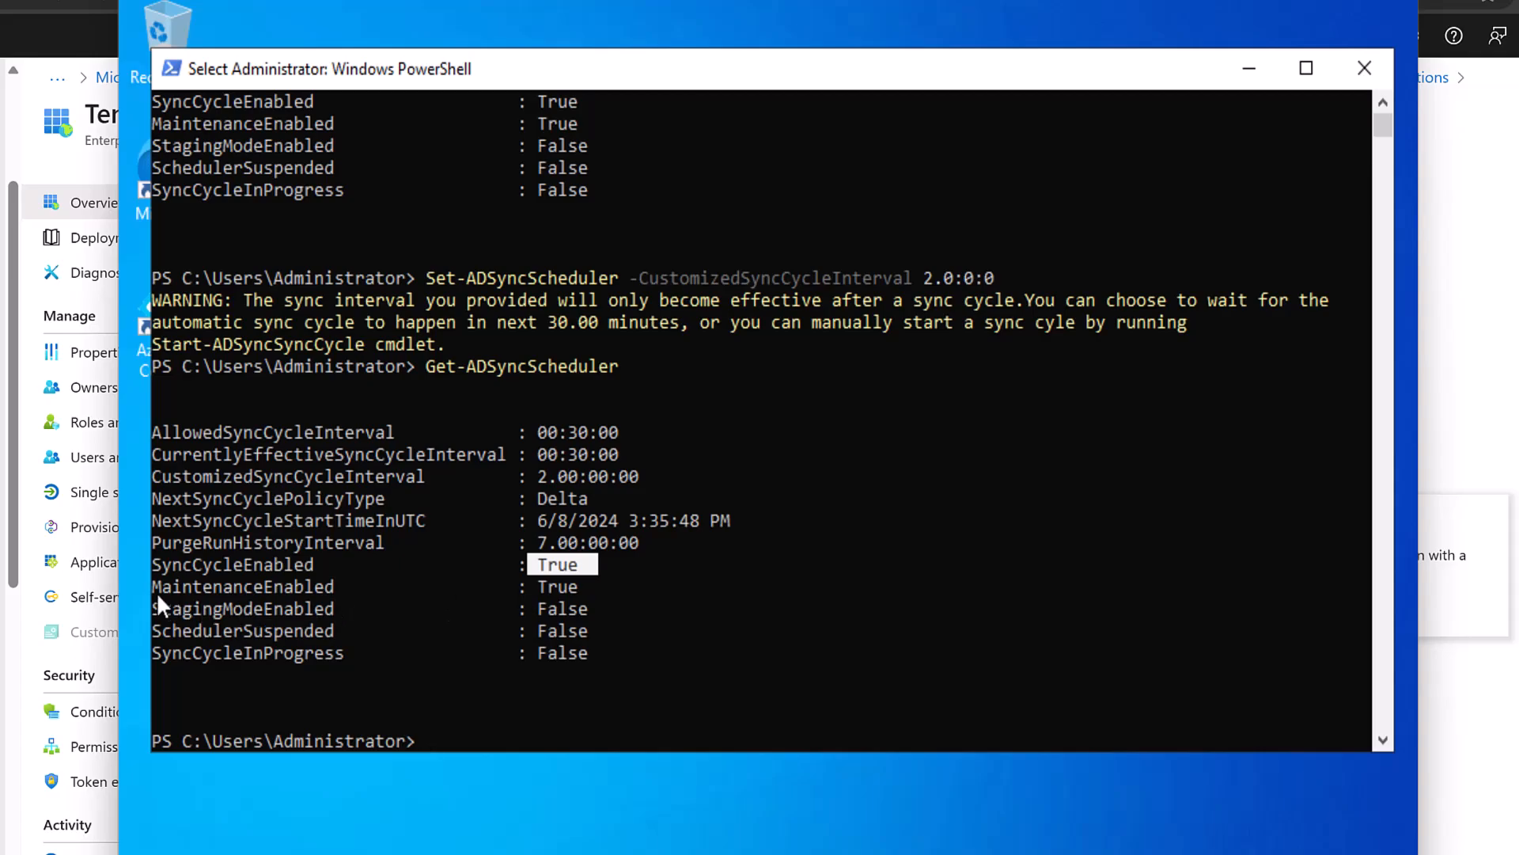
left_click_drag(156, 586, 331, 584)
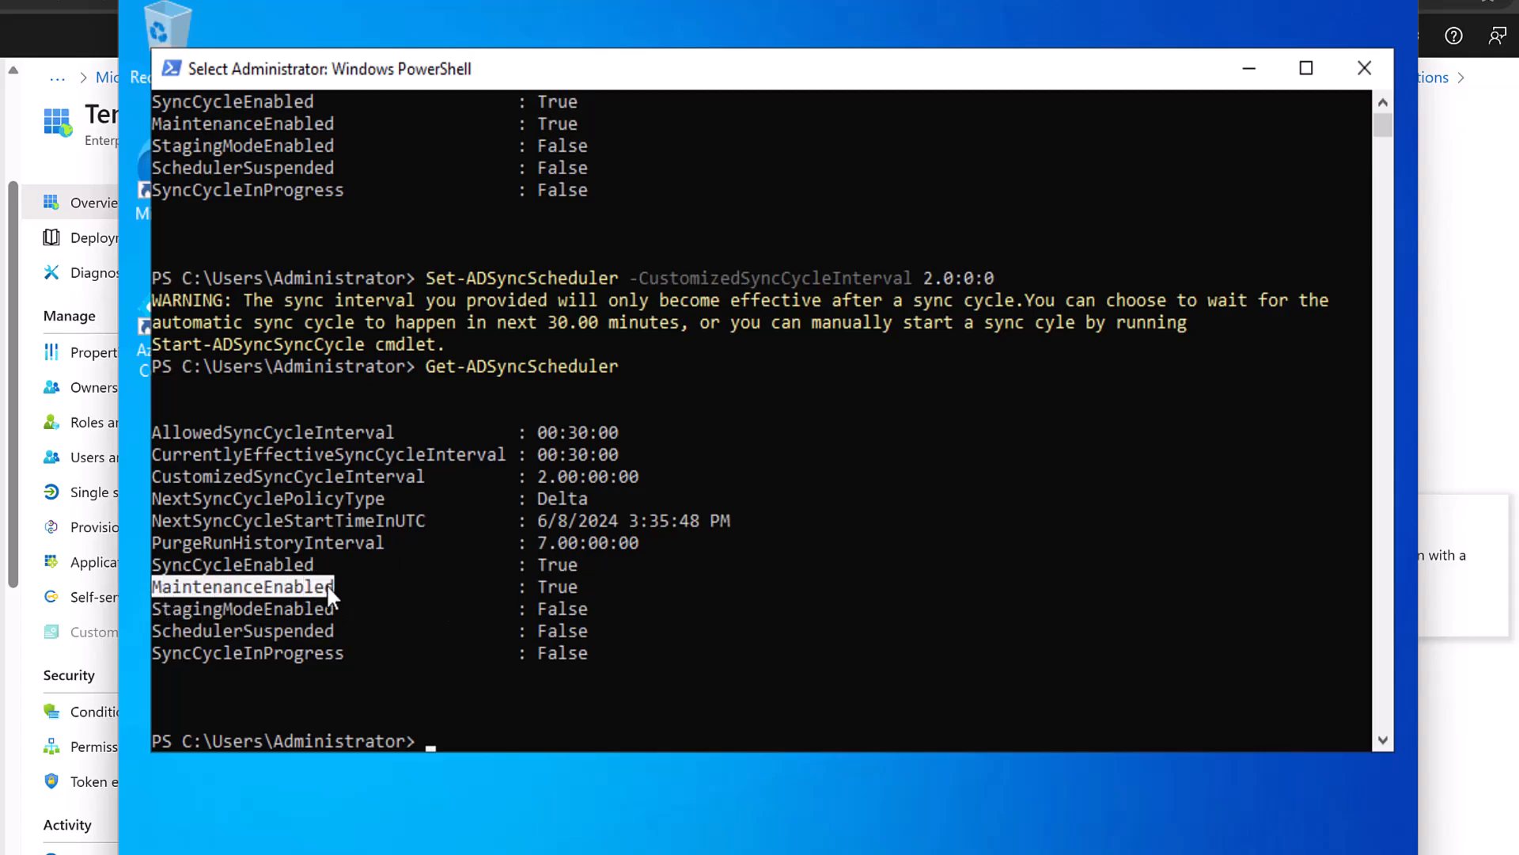
left_click_drag(544, 586, 574, 588)
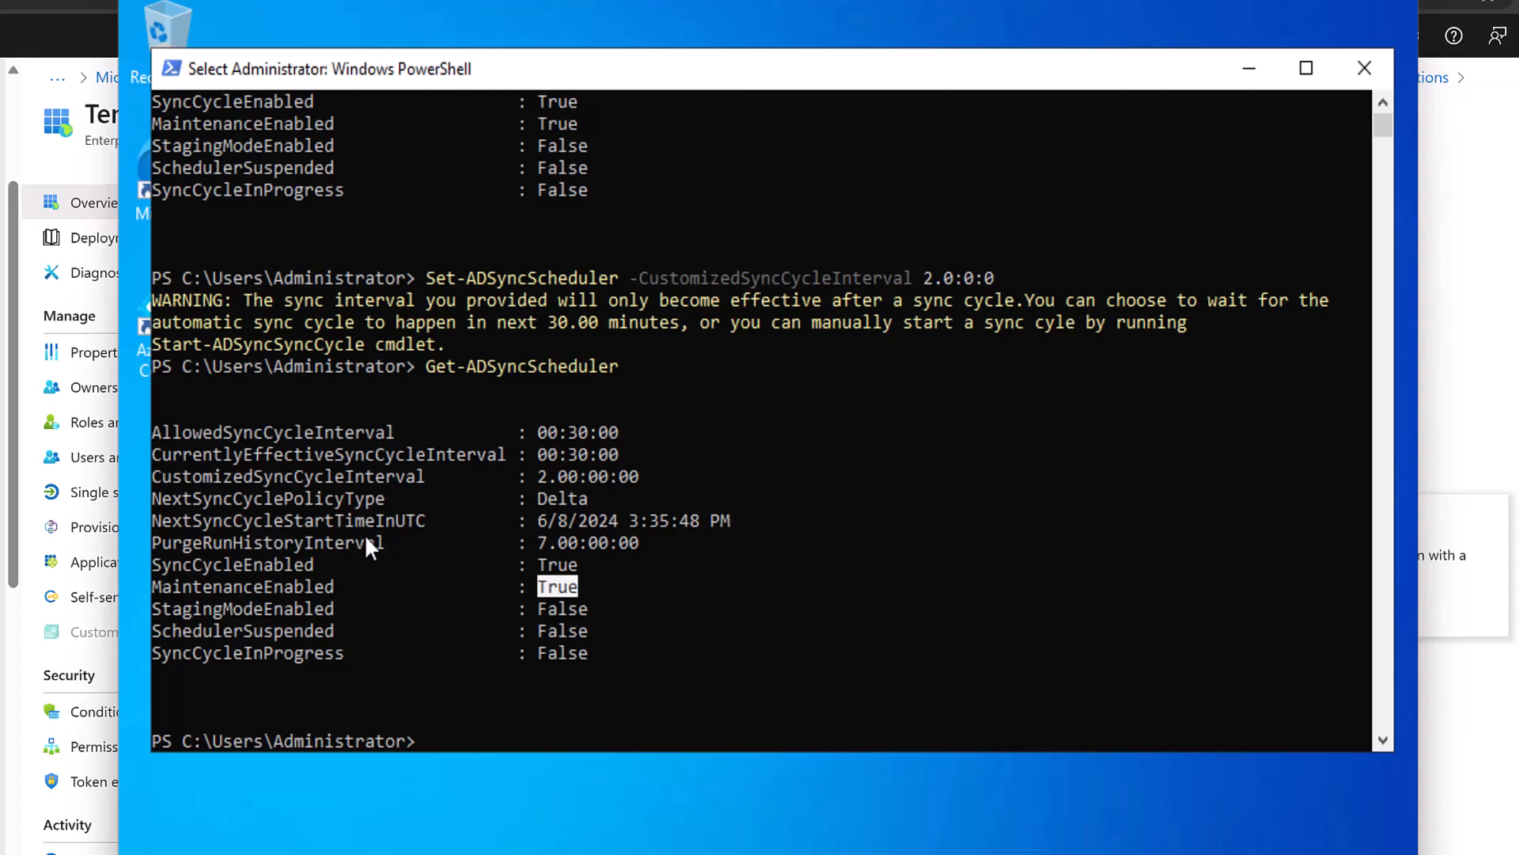
left_click(157, 610)
left_click_drag(315, 609, 340, 606)
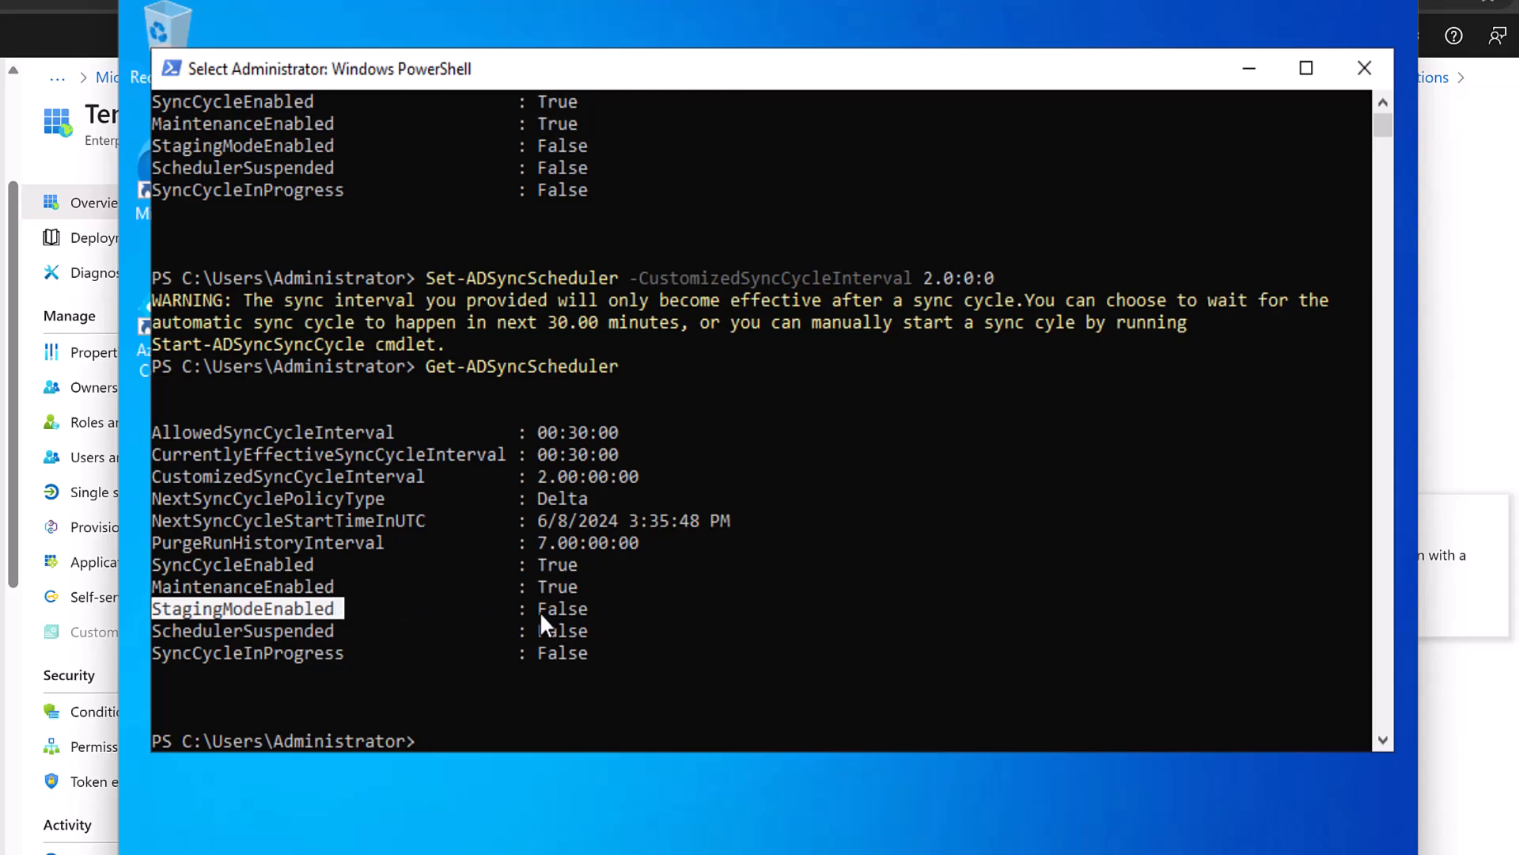
left_click_drag(534, 611, 592, 609)
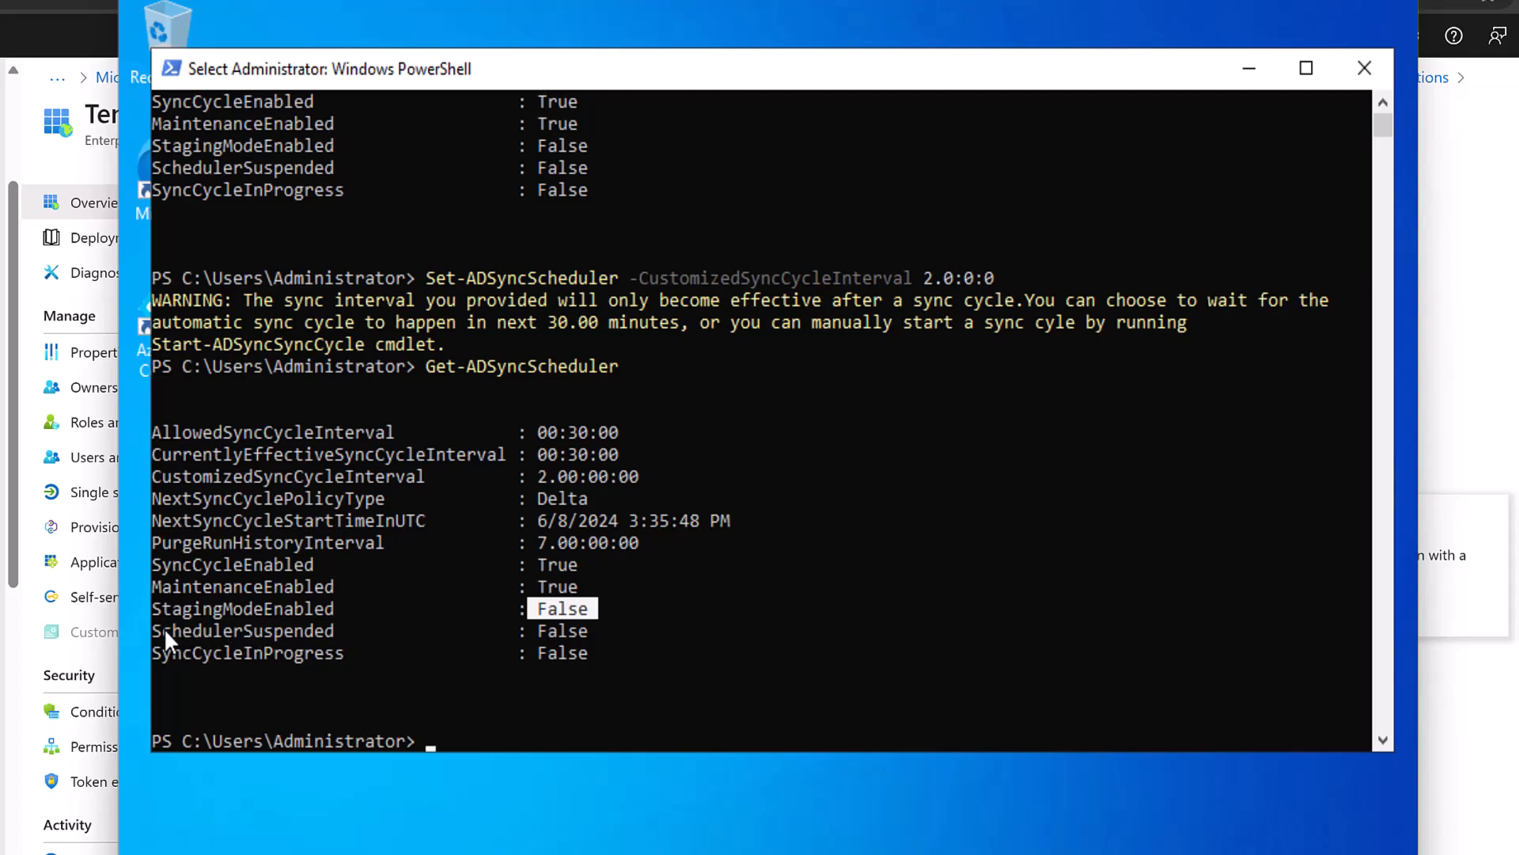
left_click_drag(156, 630, 336, 630)
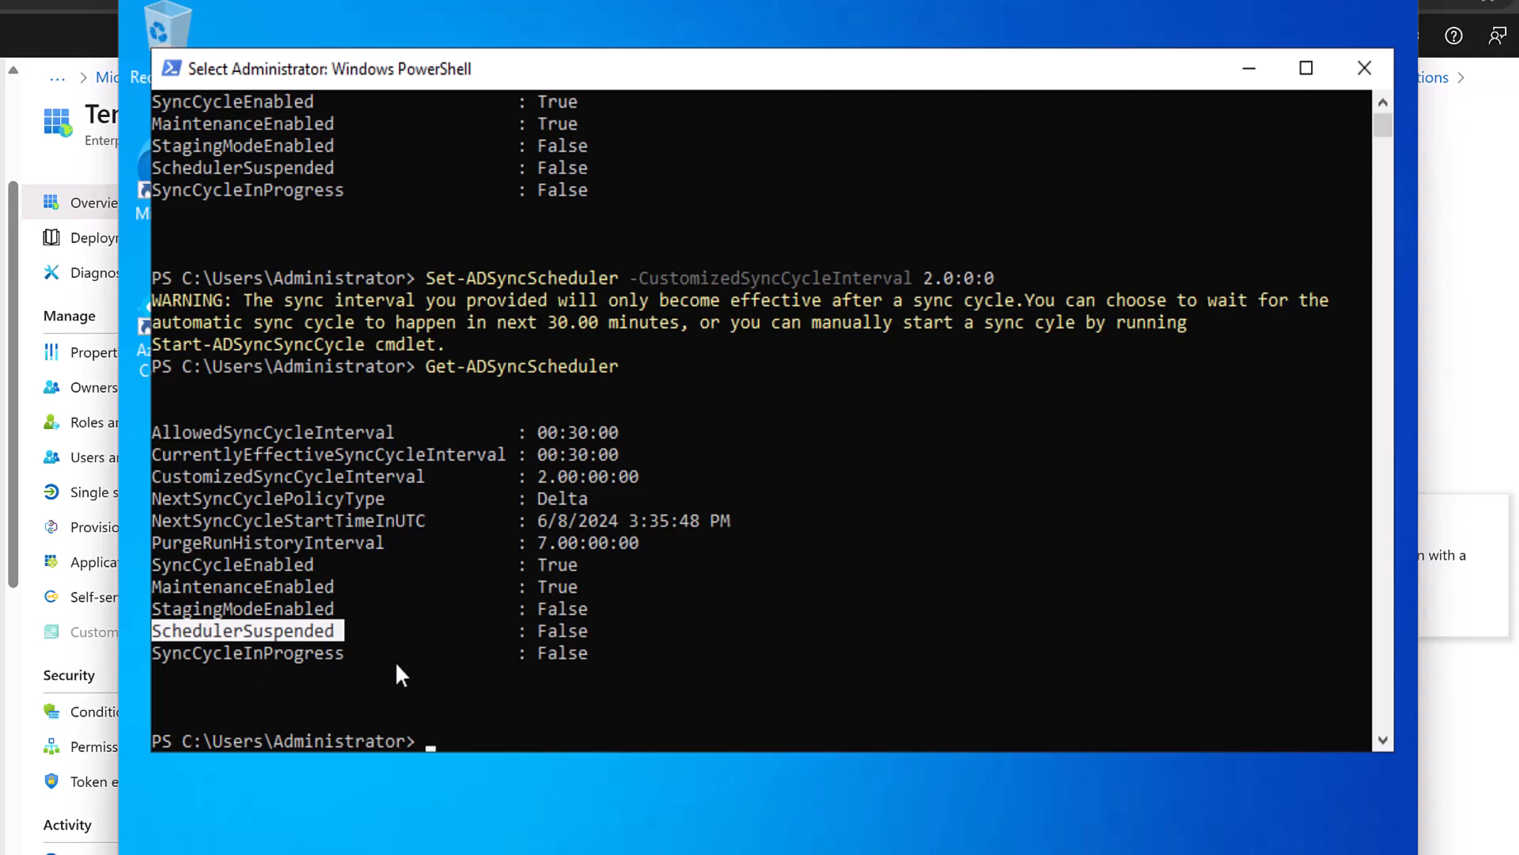
left_click_drag(539, 653, 578, 658)
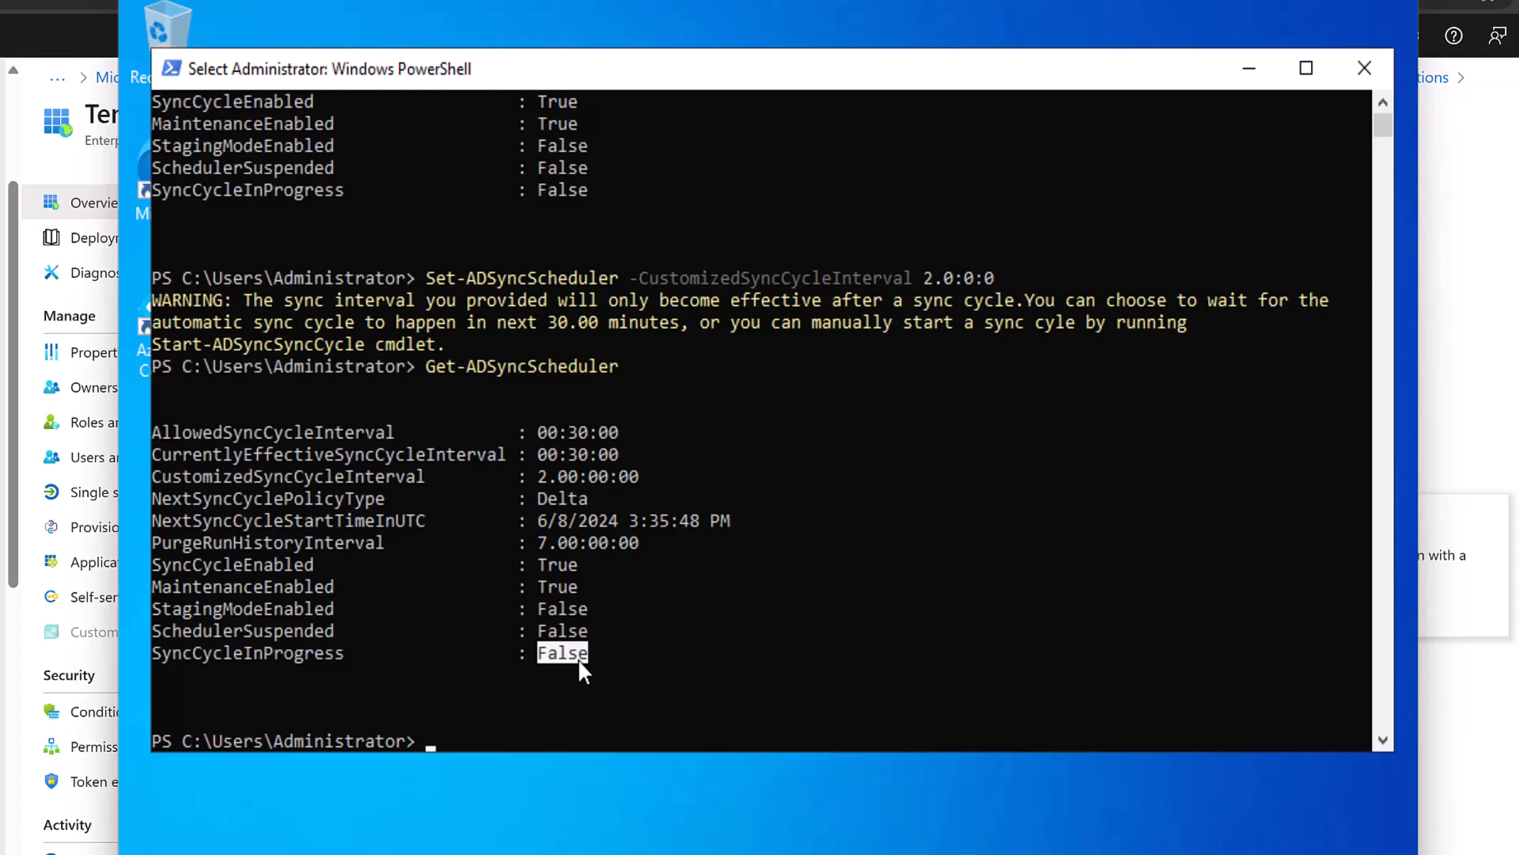
left_click_drag(546, 521, 695, 524)
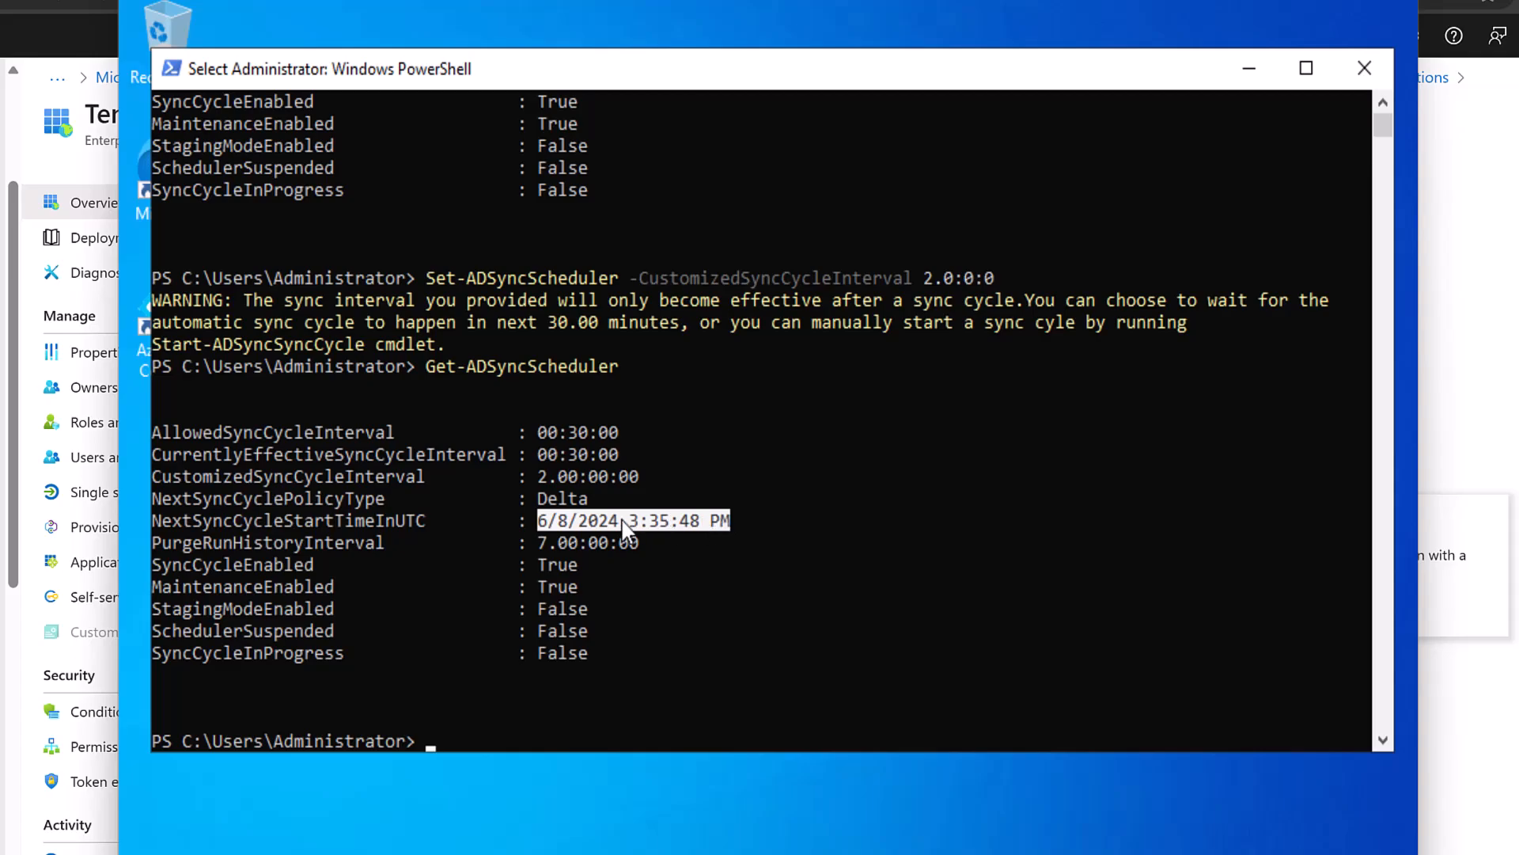
left_click_drag(539, 498, 635, 475)
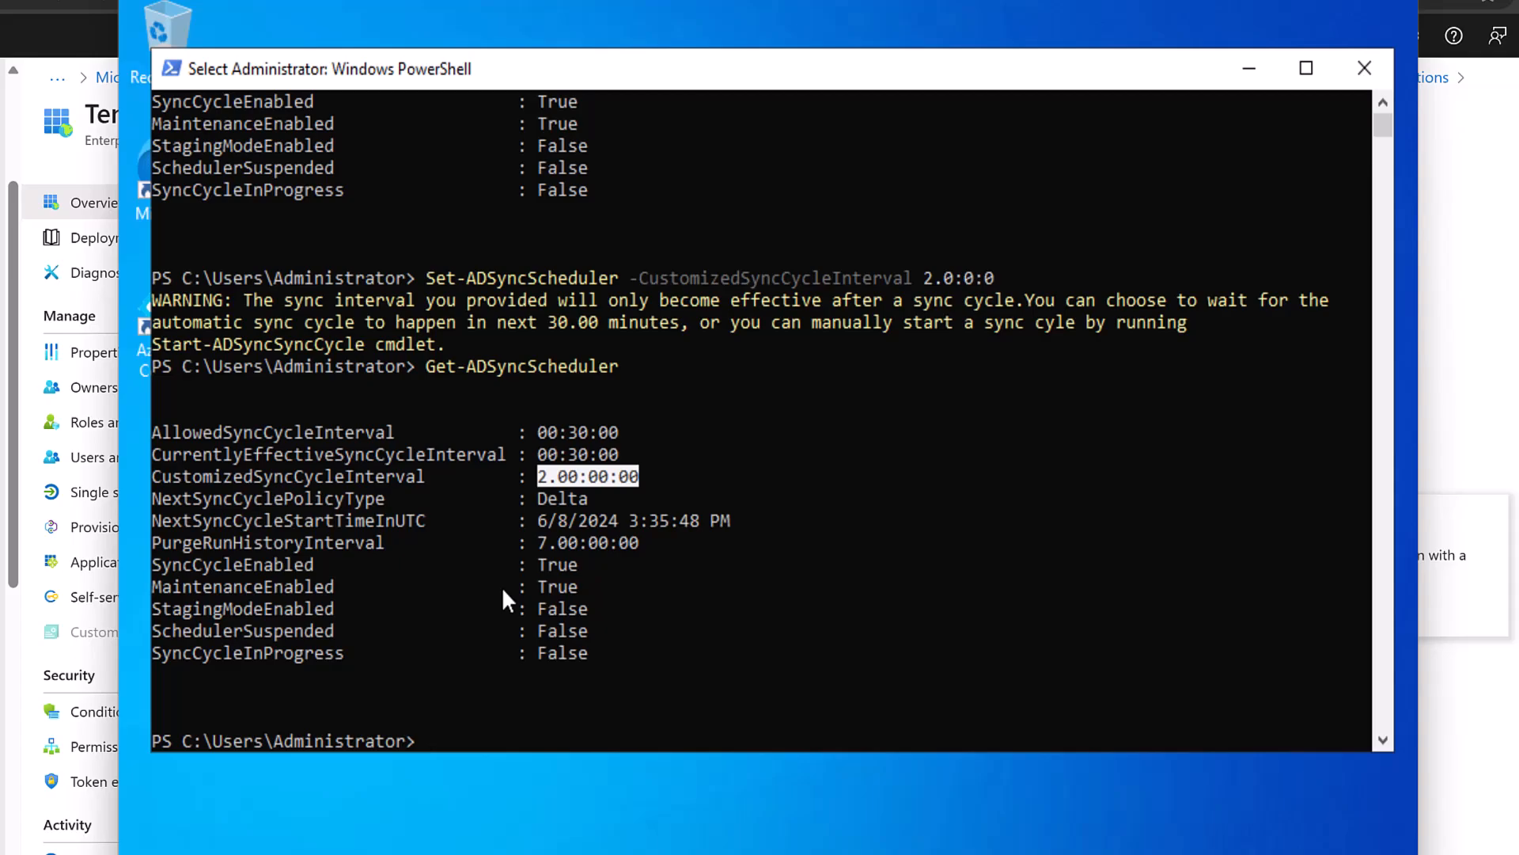
Start entering Stop-ADSyncSyncCycle in PowerShell, then cancel it with Ctrl+C for a fresh prompt.
left_click(551, 718)
type("st")
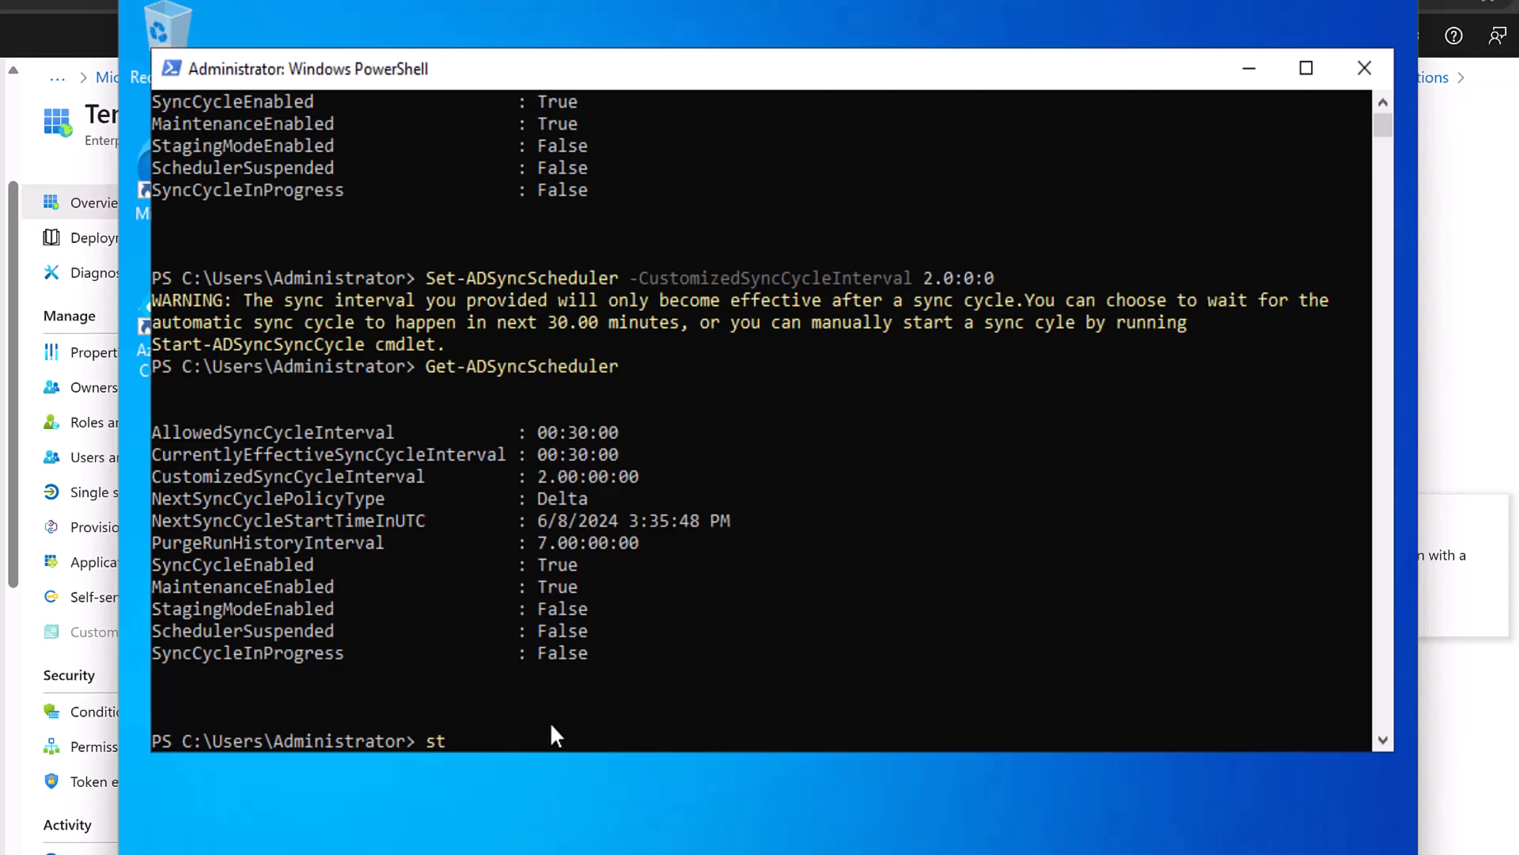
type("op-adsyncs")
key("Tab")
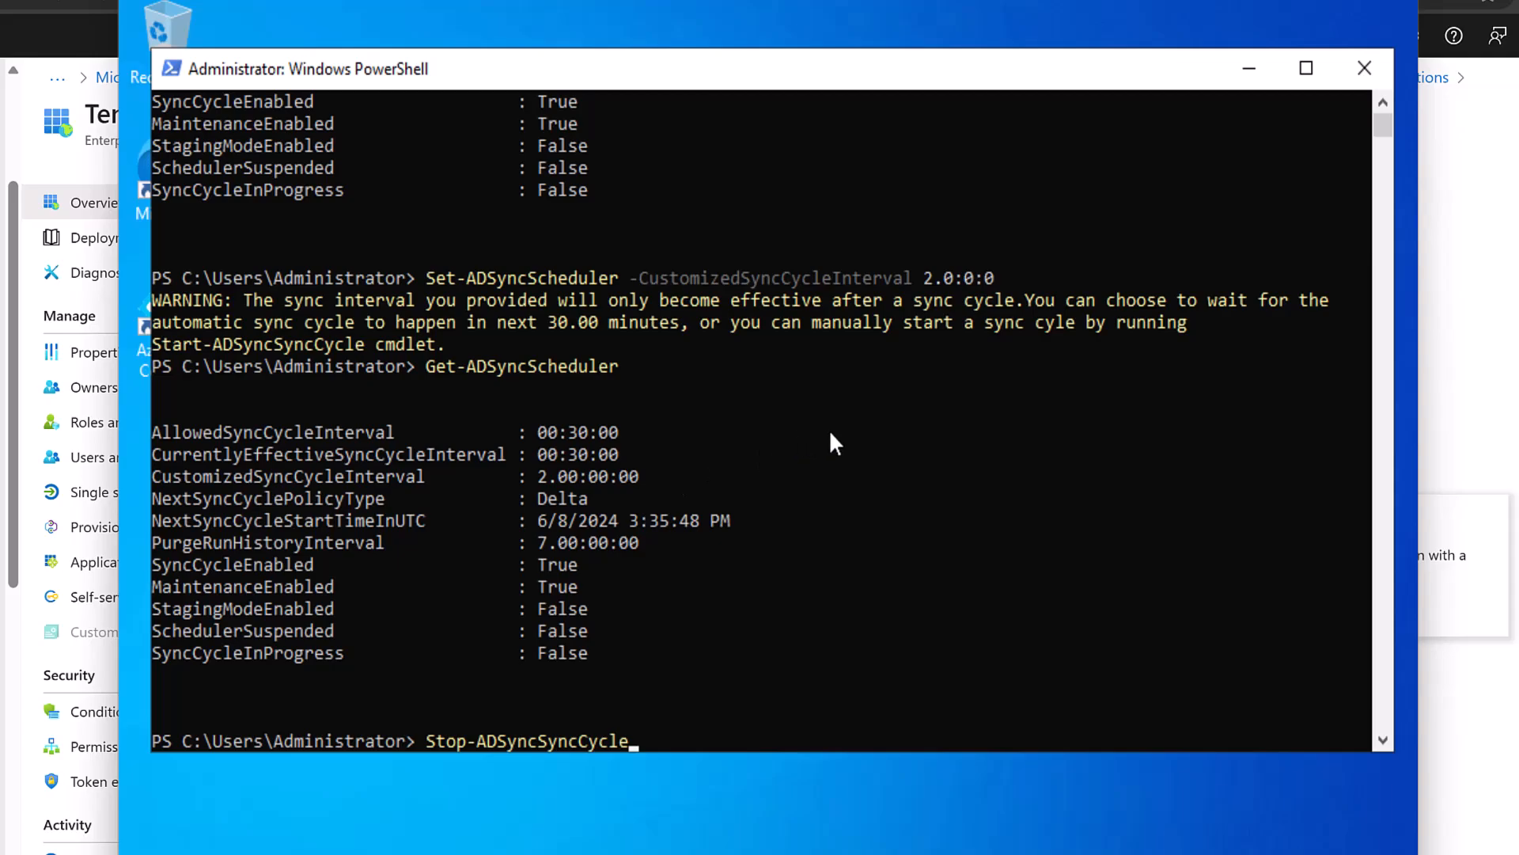
scroll(913, 432, "down", 3)
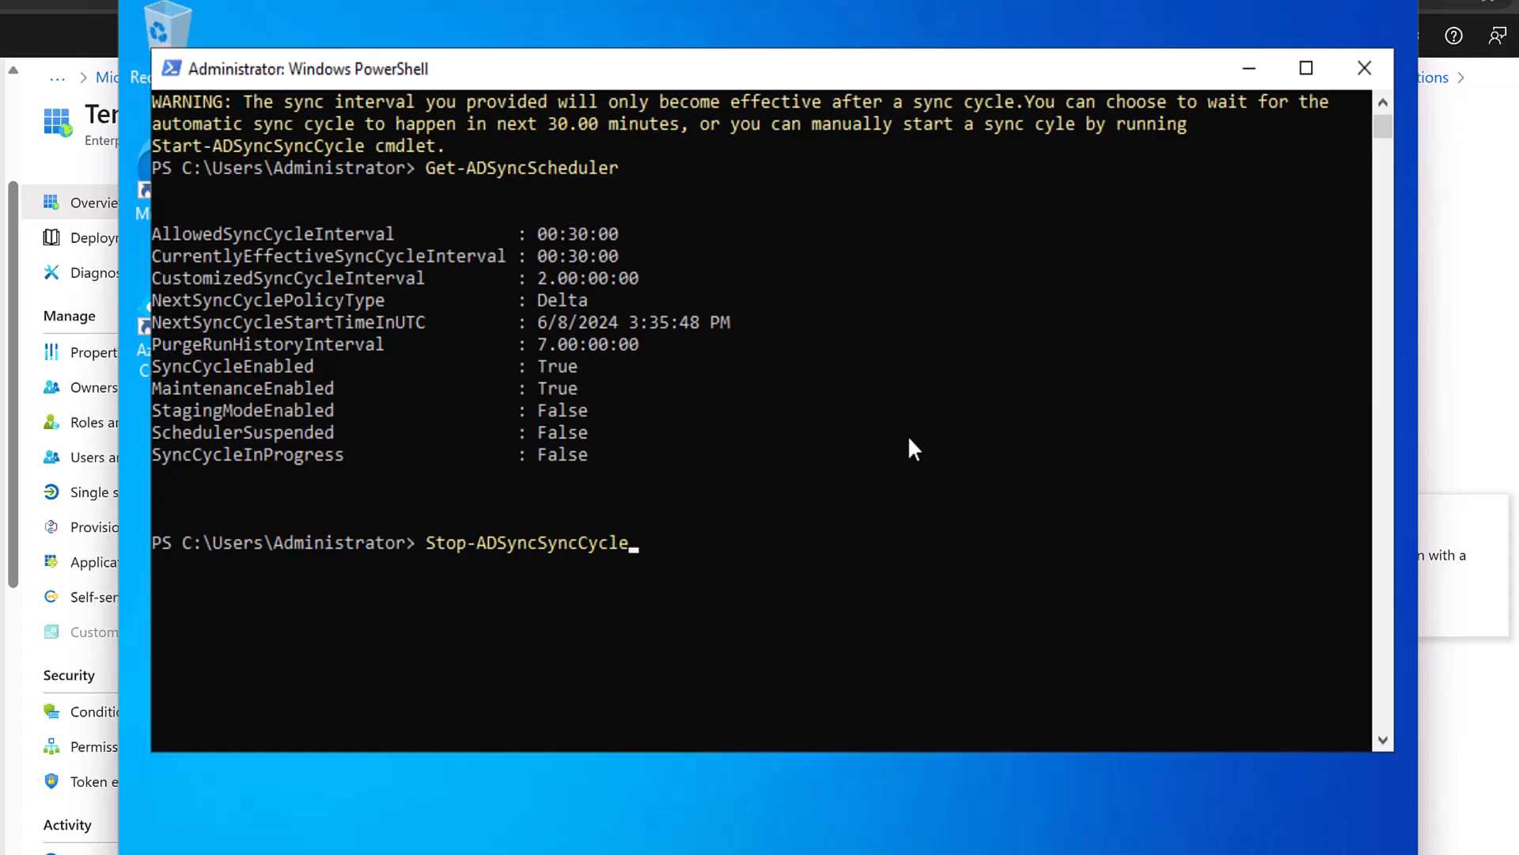
key("ctrl+c")
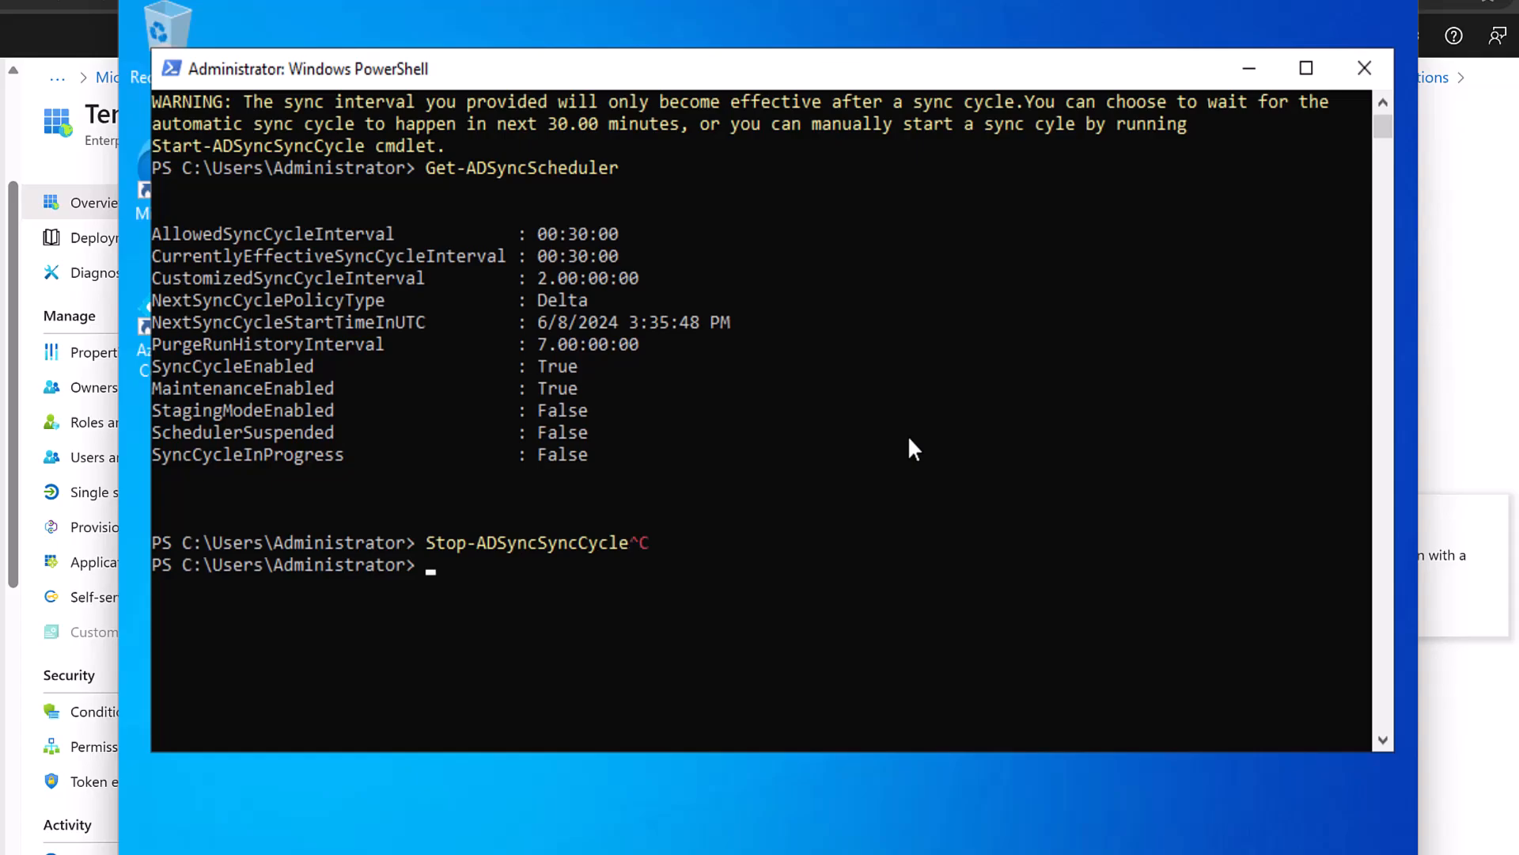
key("ctrl+c")
key("ctrl+c")
Run Get-ADSyncConnectorRunStatus, which returns no running connectors.
type("get-adsyncco")
key("Tab")
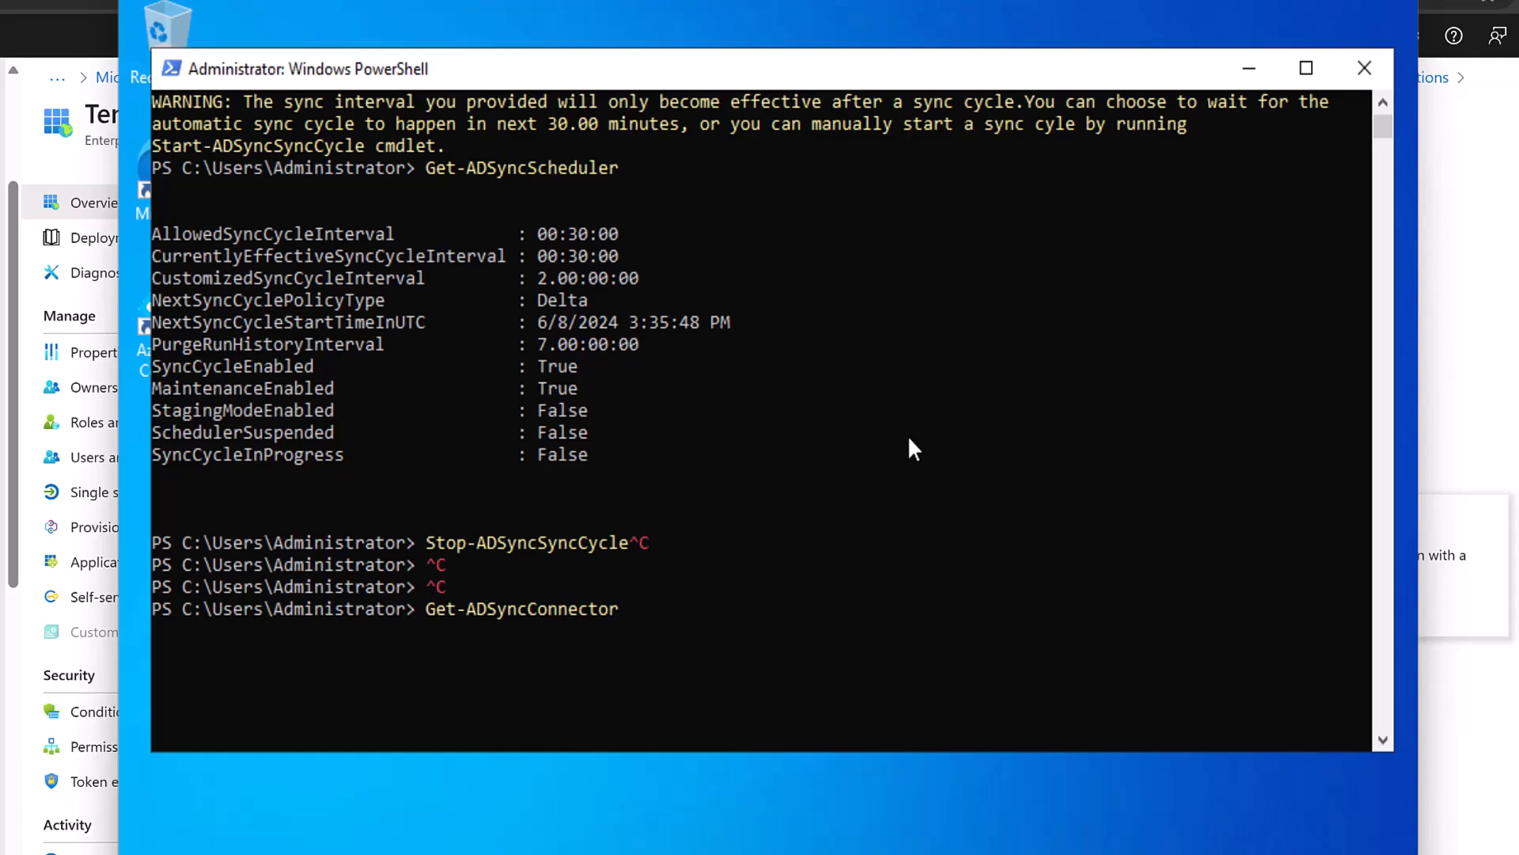
type("r")
key("Tab")
key("Return")
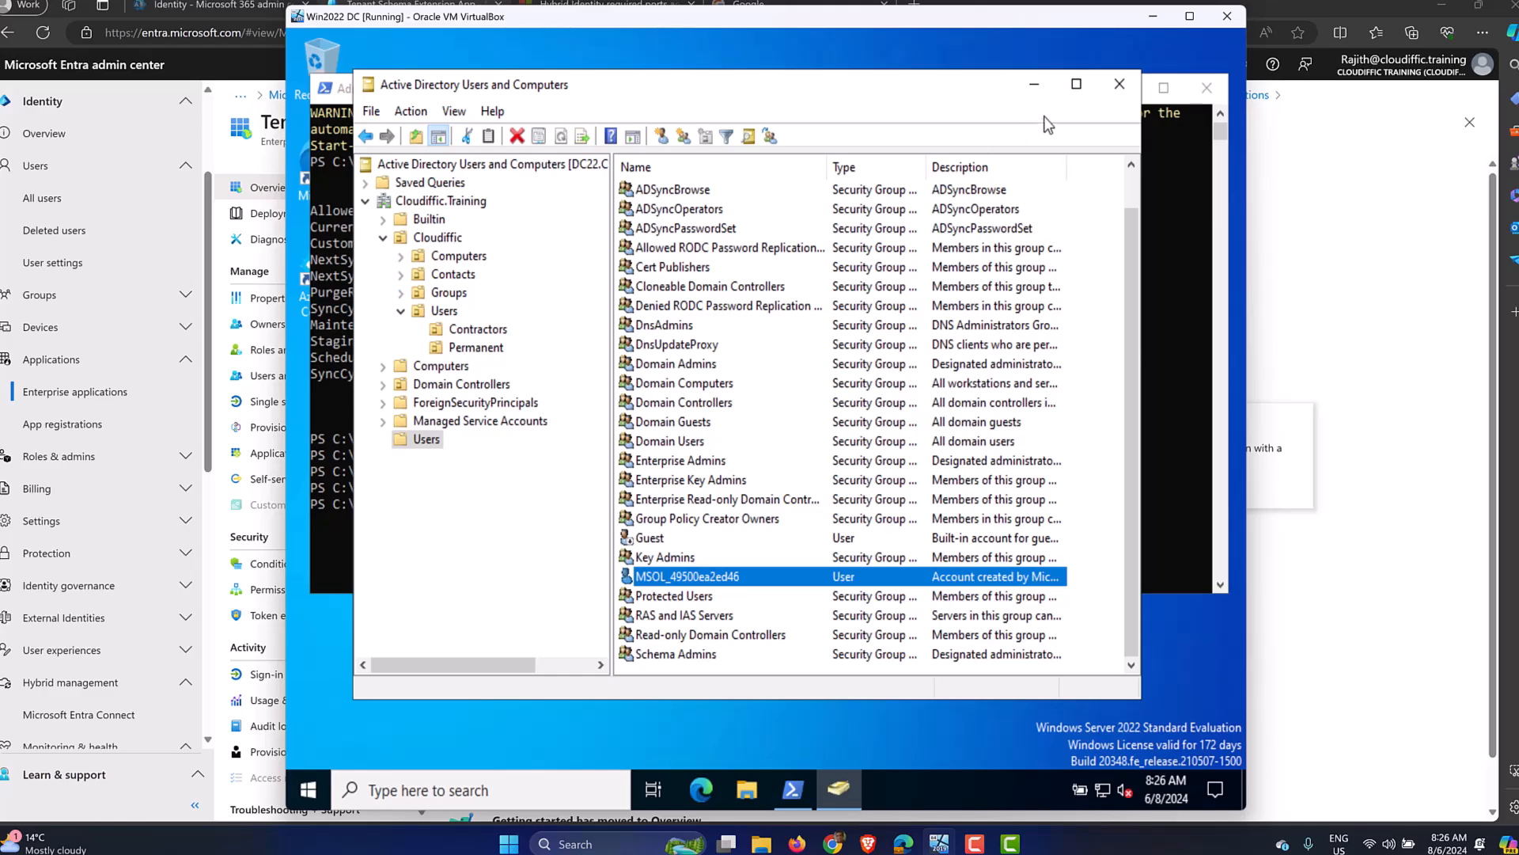
Minimize the ADUC and PowerShell consoles, then restore Active Directory Users and Computers.
left_click(1034, 87)
left_click(1123, 89)
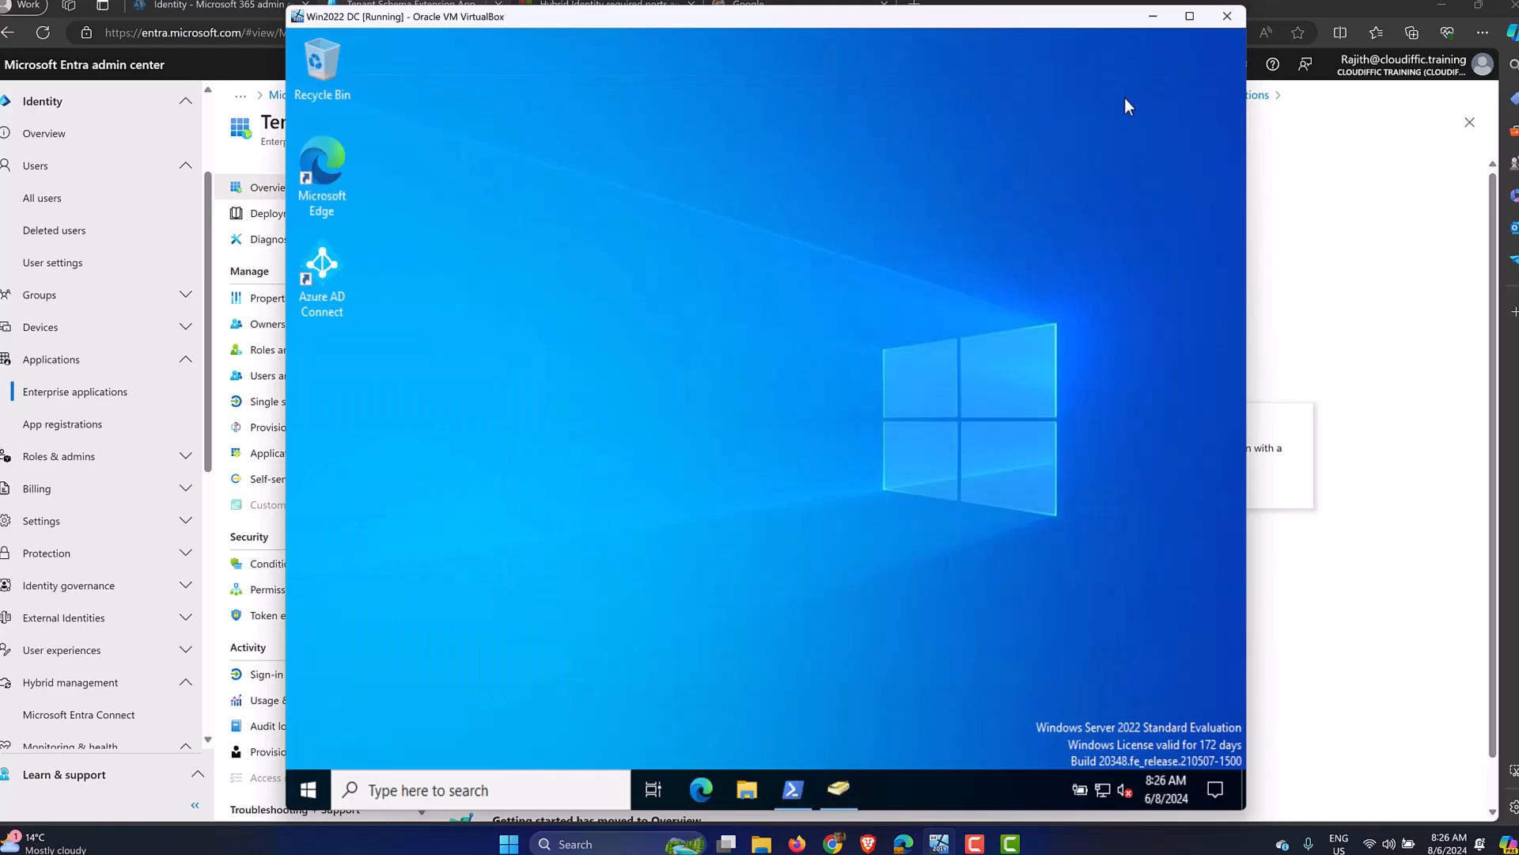
left_click(322, 273)
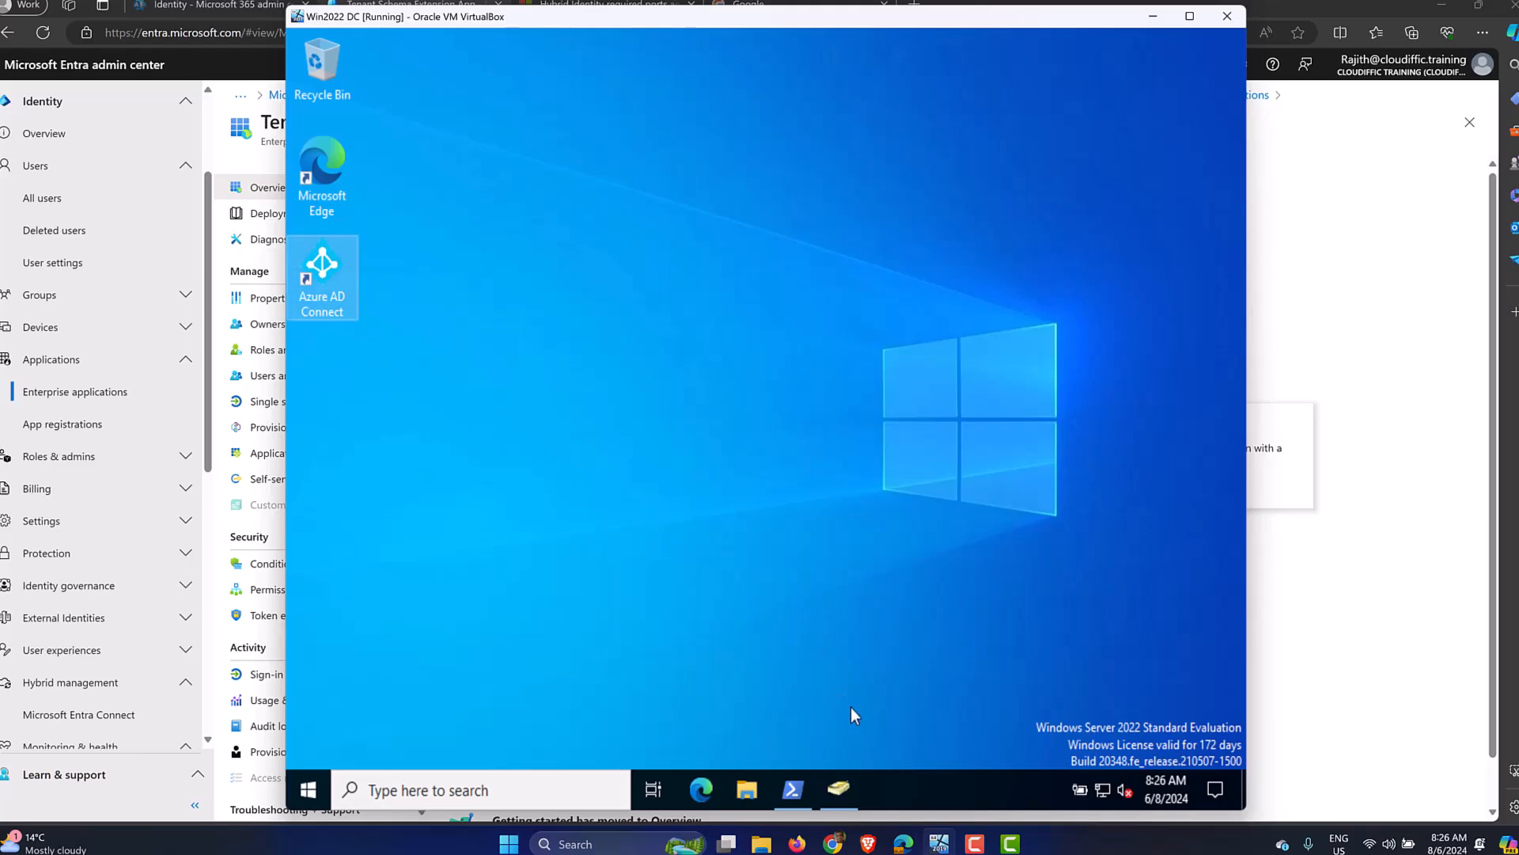
left_click(853, 782)
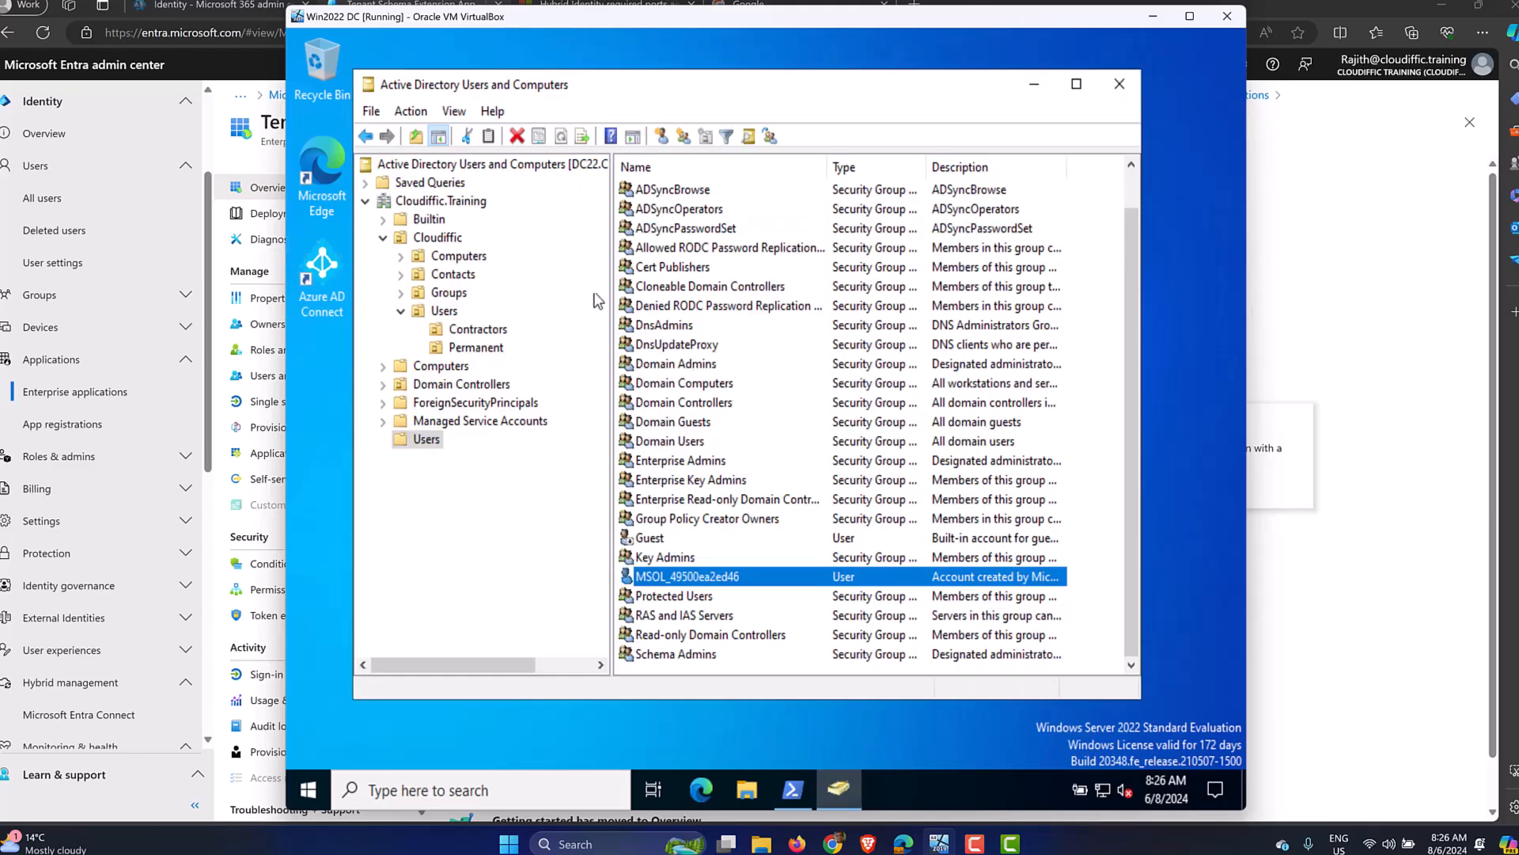
Browse the Contractors and Permanent OUs, then show Entra's All users list of 44 users.
left_click(467, 330)
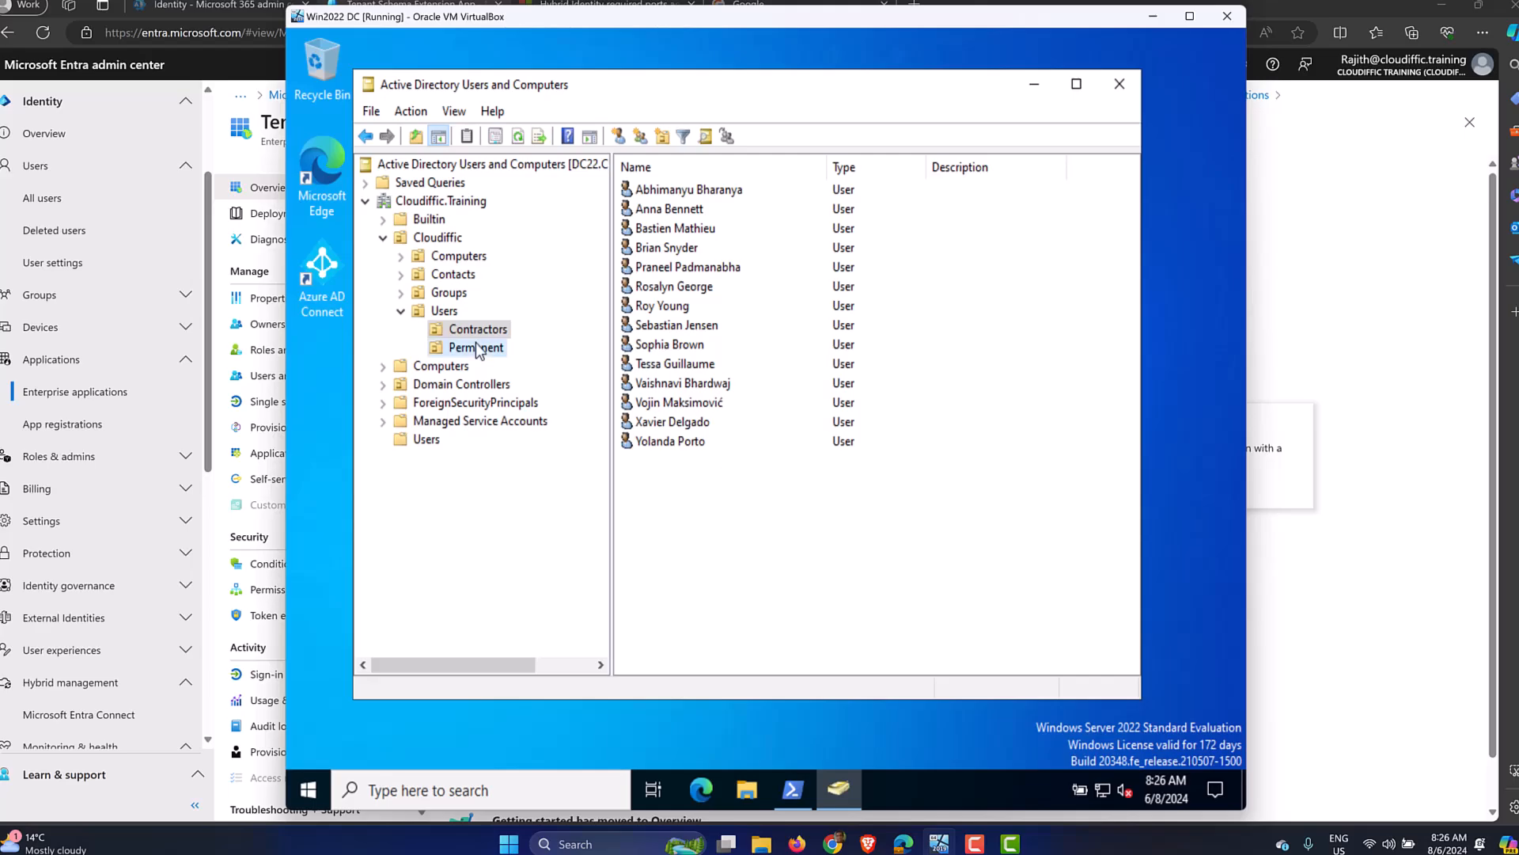
left_click(475, 348)
left_click(50, 199)
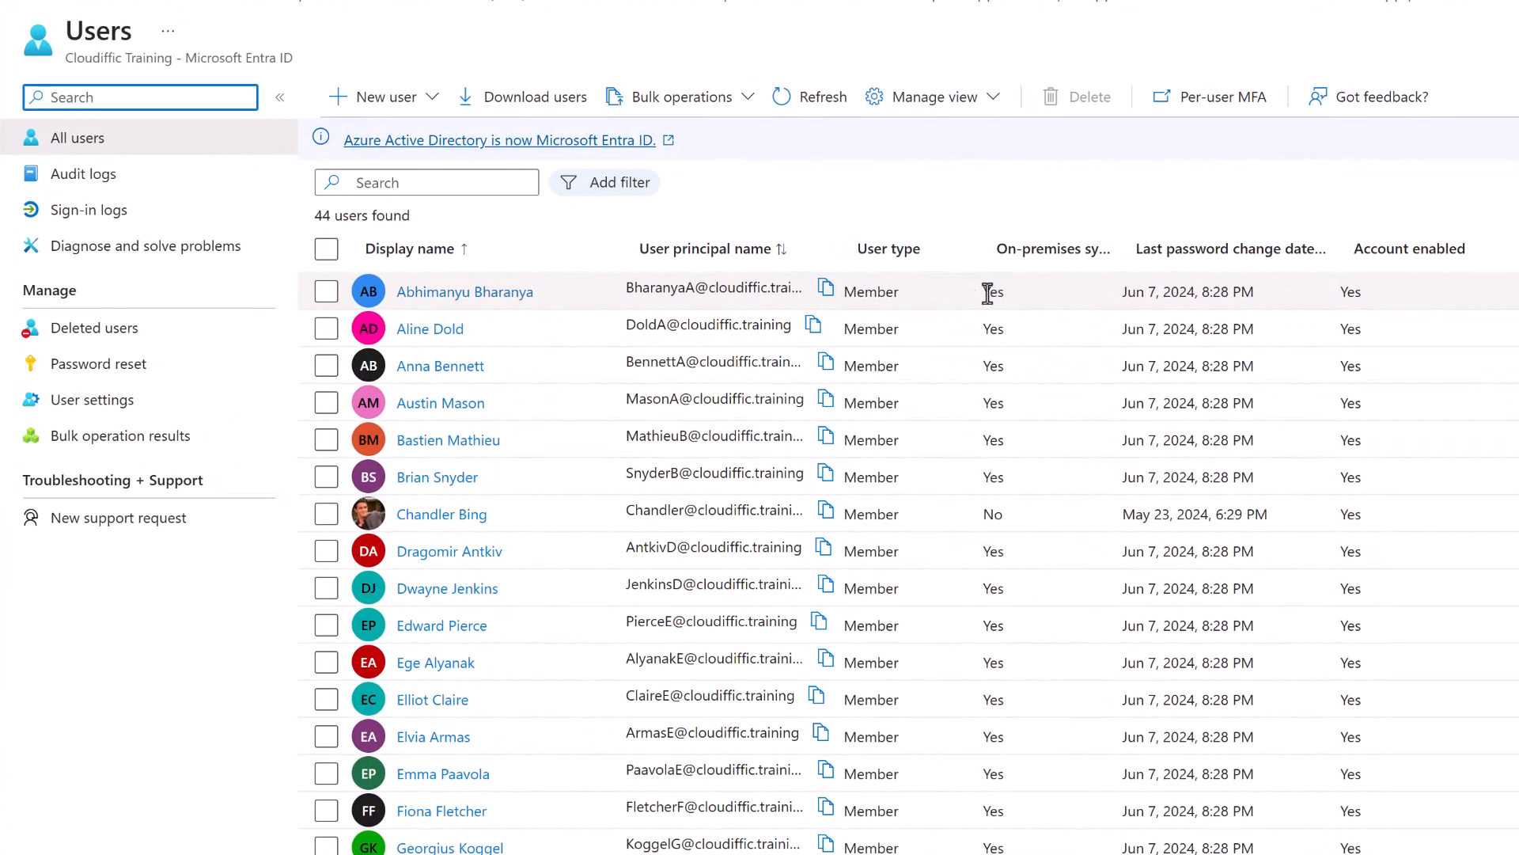
Add a Microsoft 365 E5 licence assignment for the first synced user and review its included services.
left_click_drag(934, 306, 993, 313)
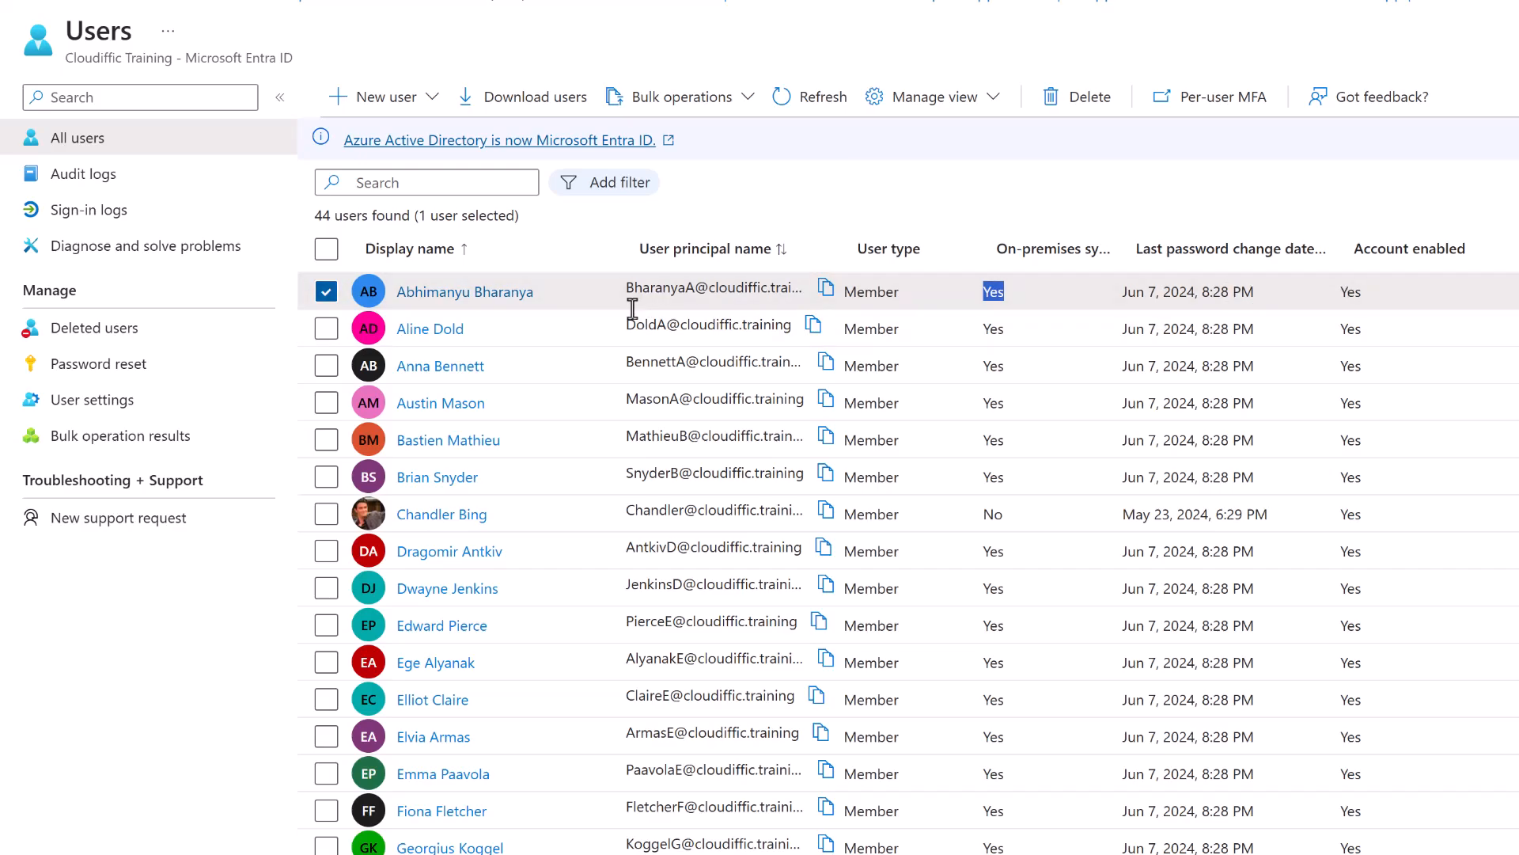
left_click(481, 304)
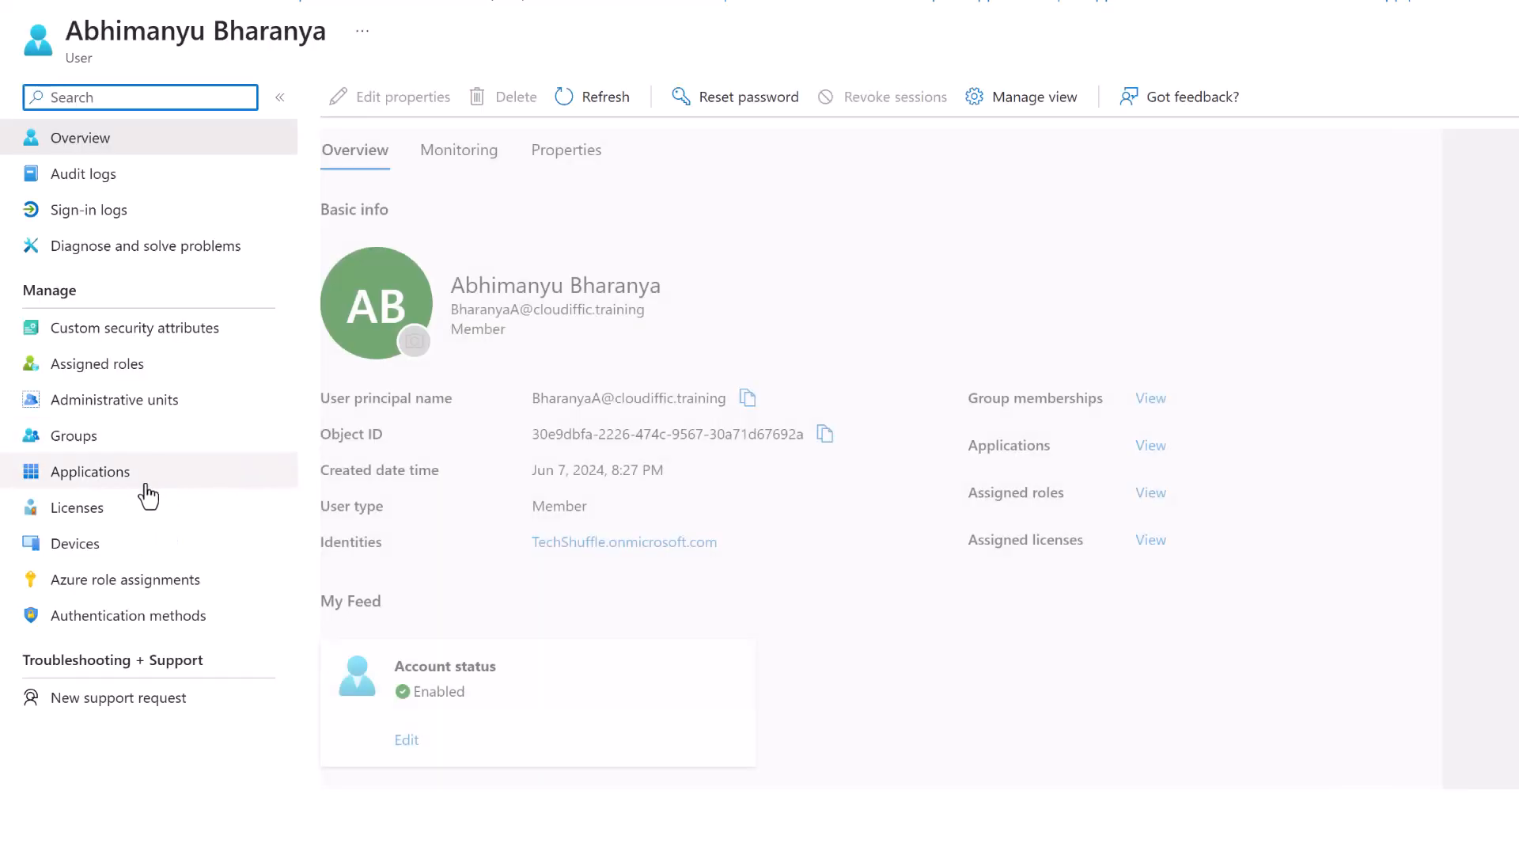
left_click(119, 511)
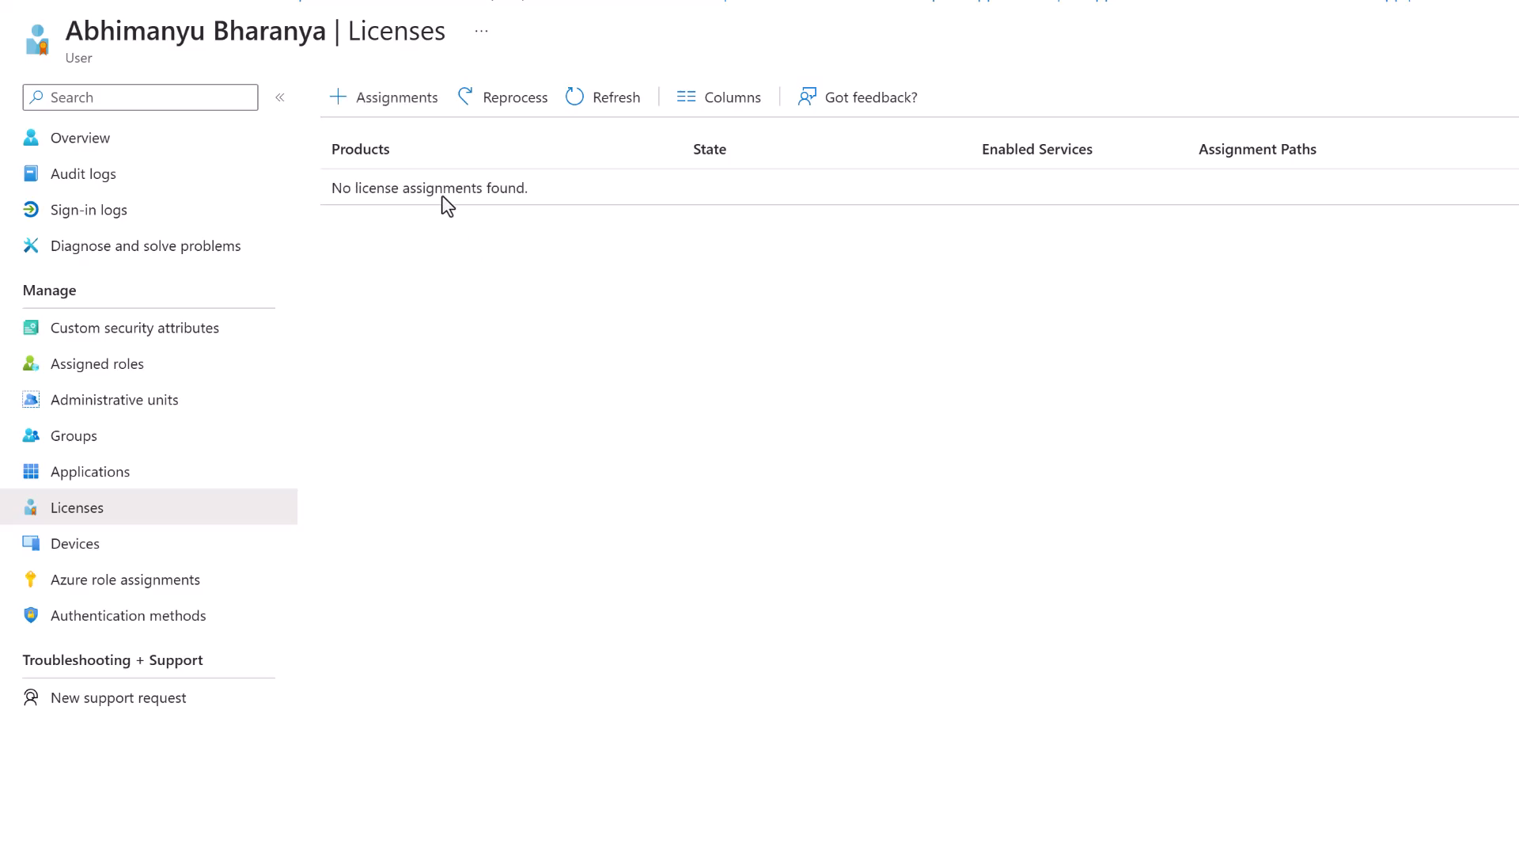
left_click(390, 98)
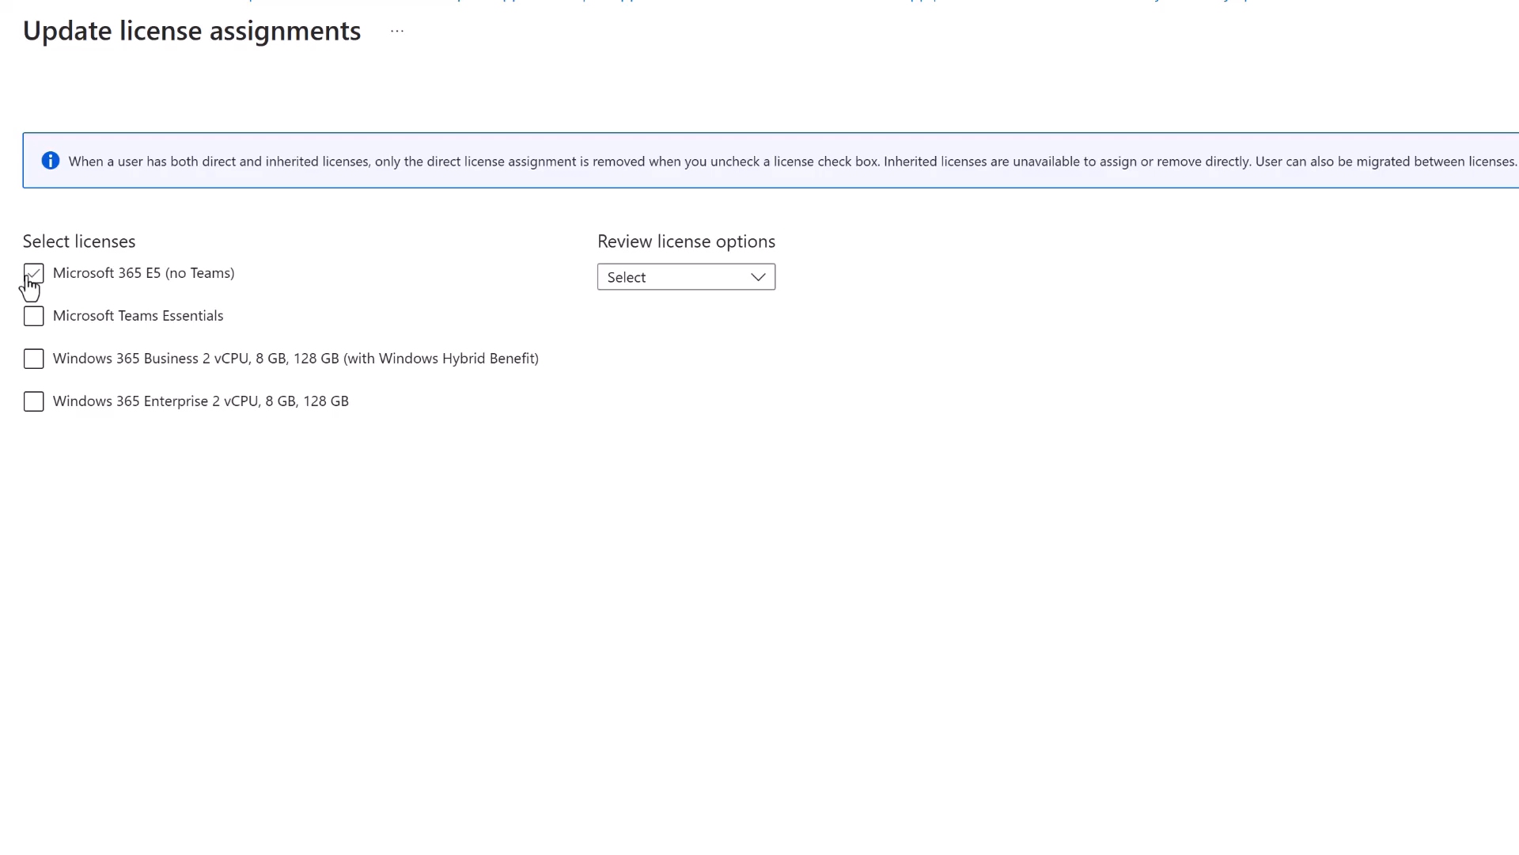
left_click(30, 281)
scroll(1504, 606, "down", 1)
scroll(1503, 605, "down", 10)
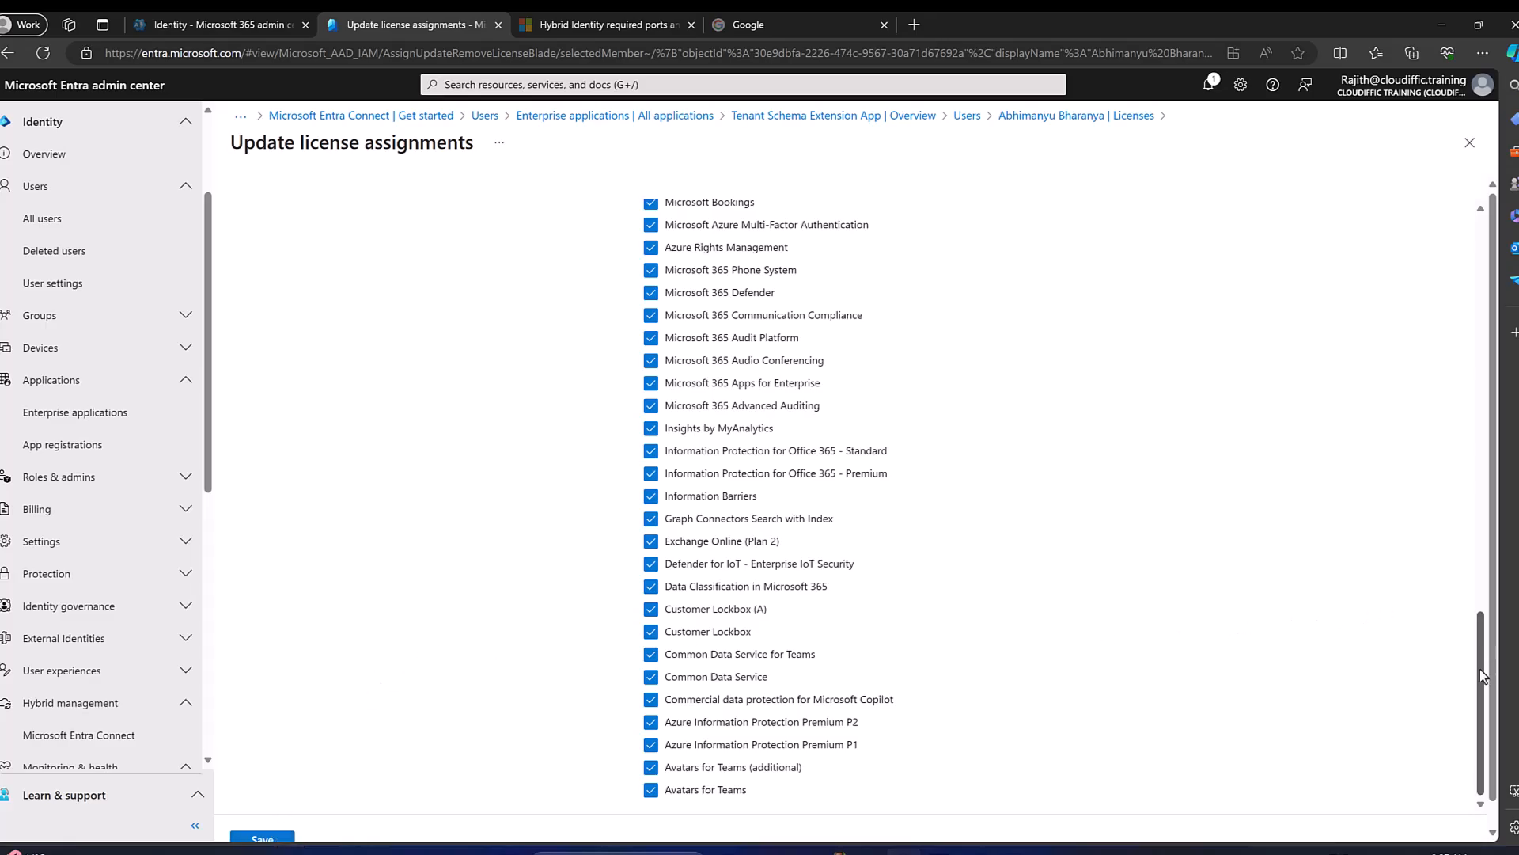
scroll(1392, 396, "up", 10)
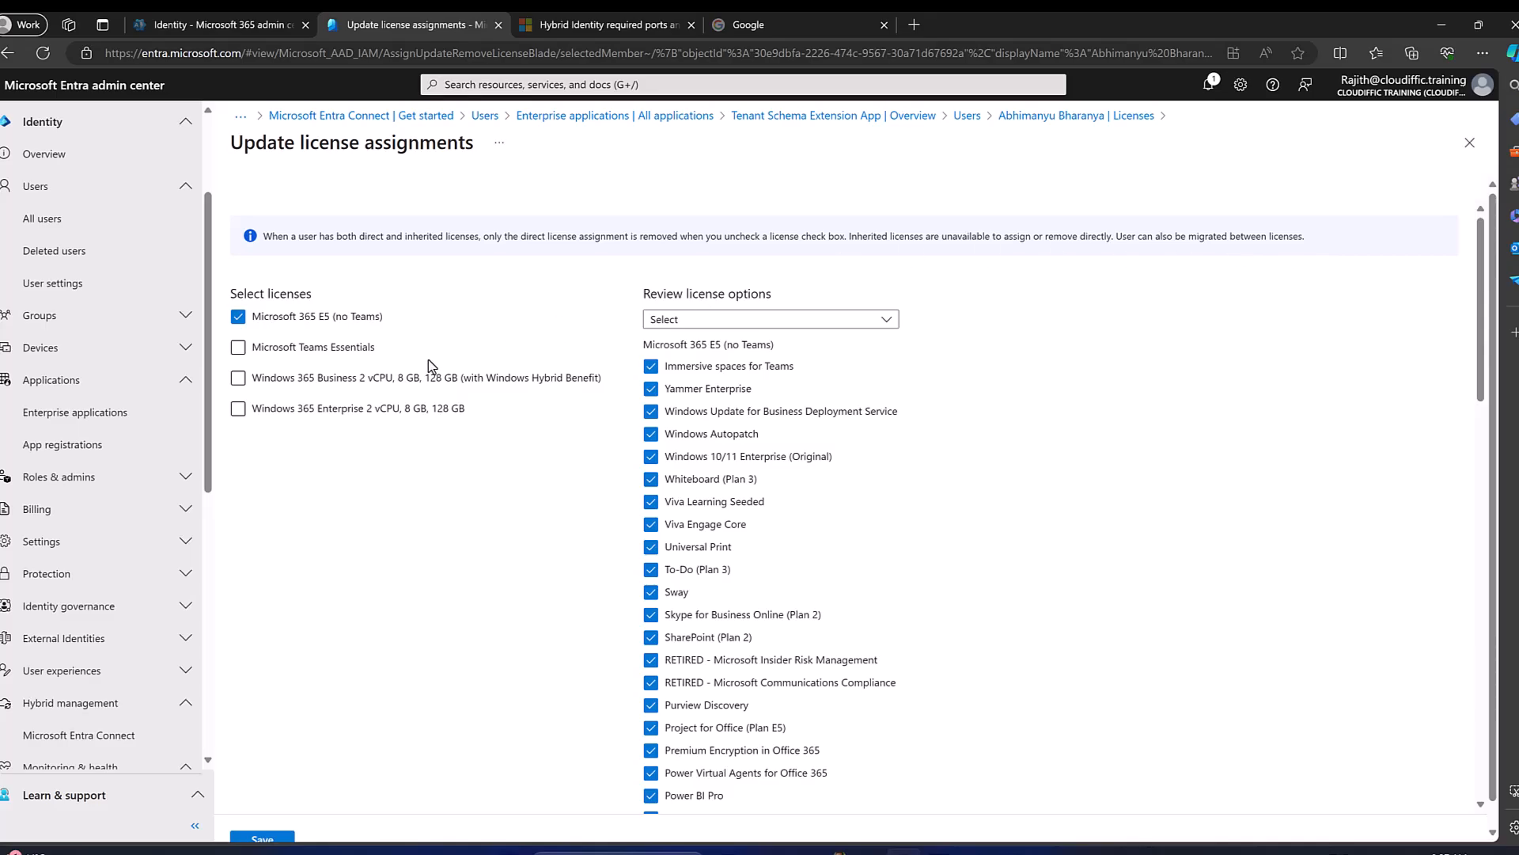
Open the Test group from All groups, showing its Windows Server AD source and 0 members.
left_click(111, 228)
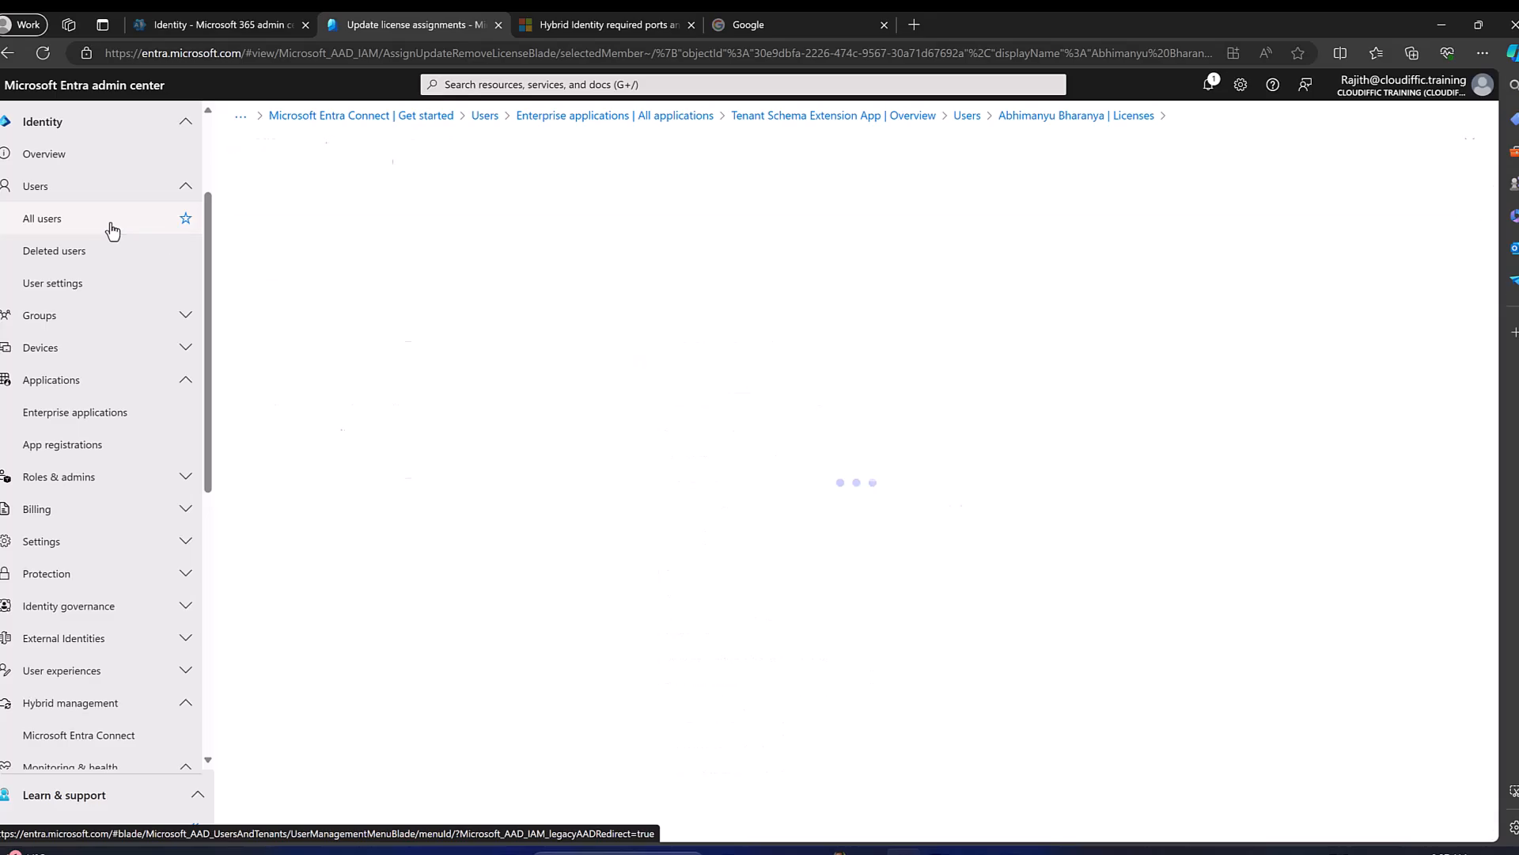
left_click(184, 315)
left_click(77, 353)
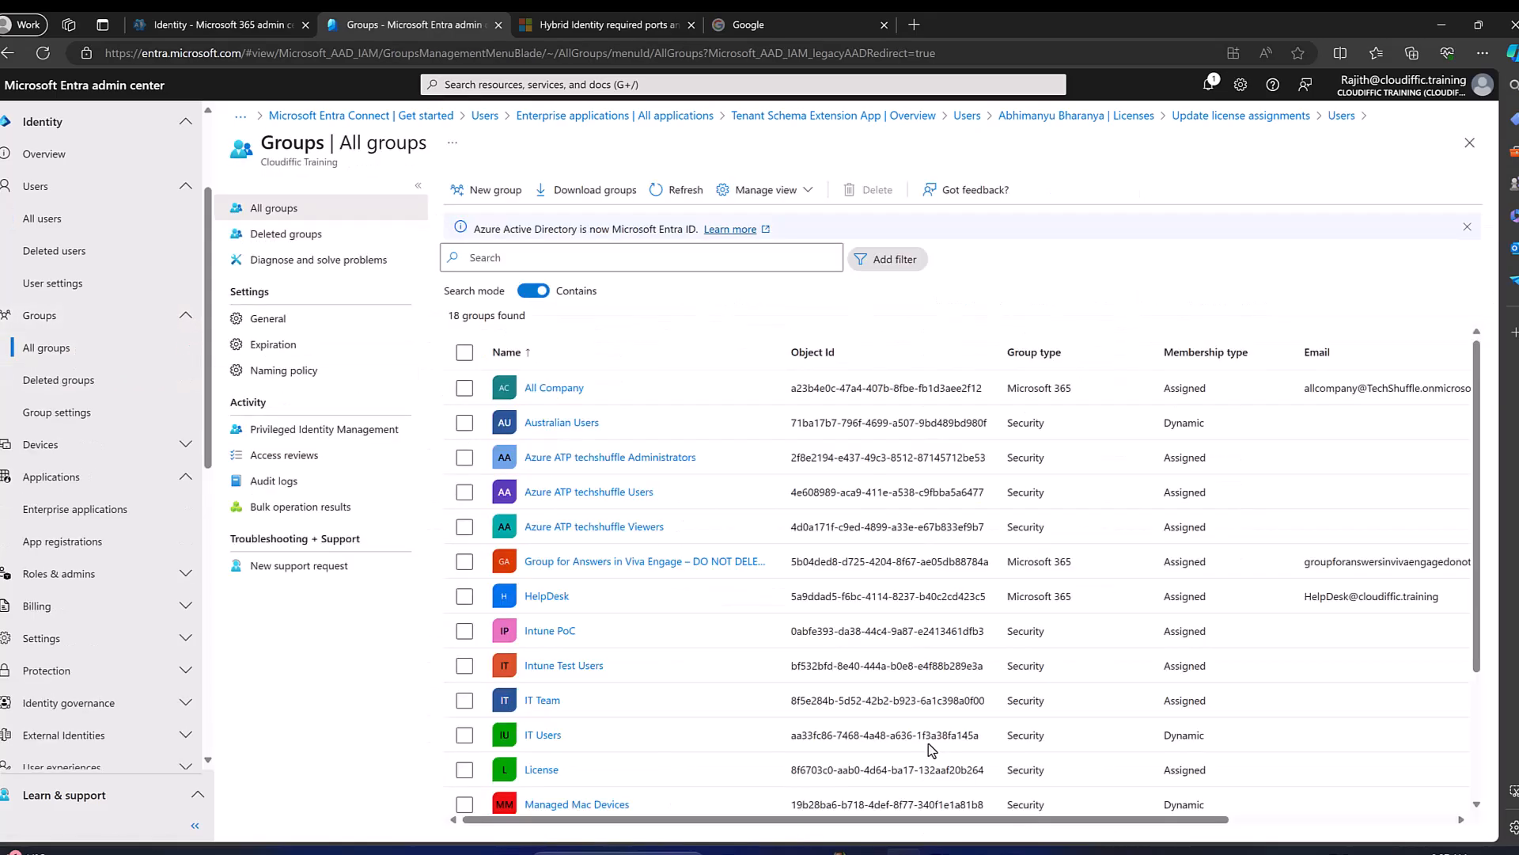
scroll(926, 735, "down", 3)
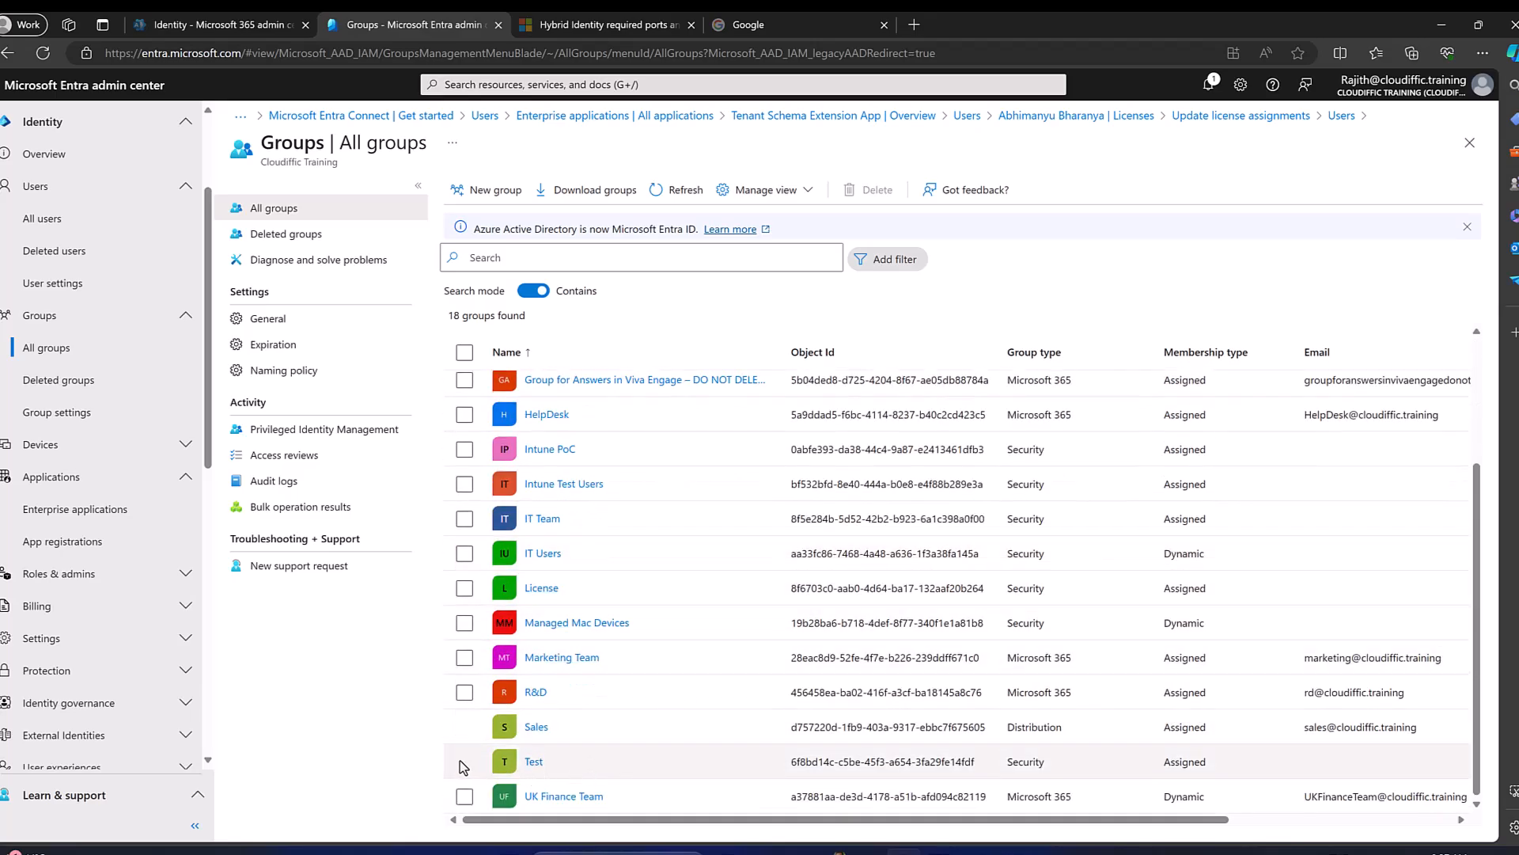
left_click(543, 764)
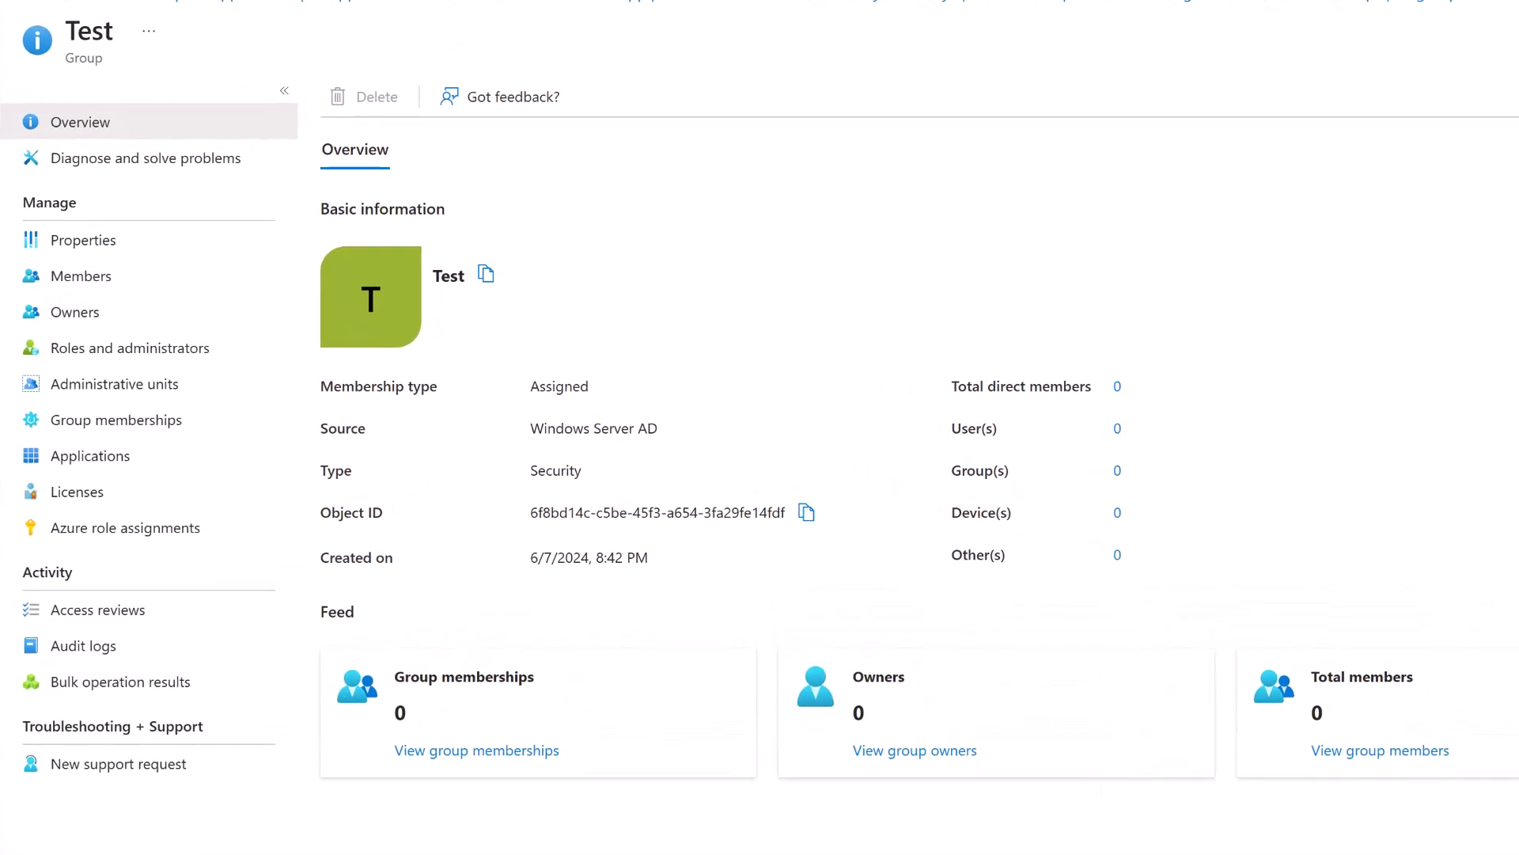
key("alt+Tab")
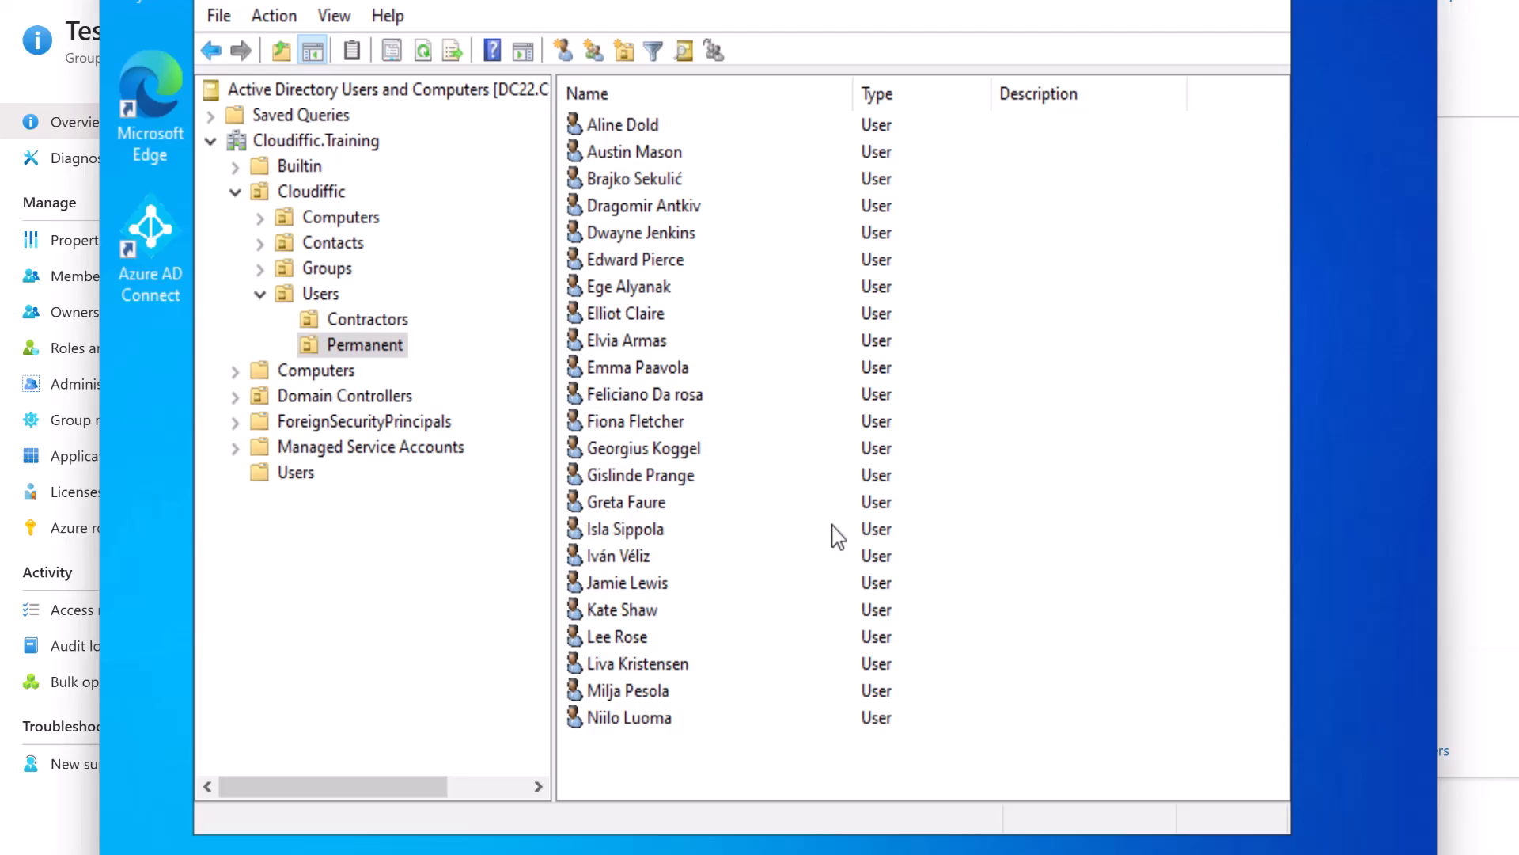
View a Permanent user's Properties, cancel without changes, and minimize Active Directory Users and Computers.
left_click(666, 403)
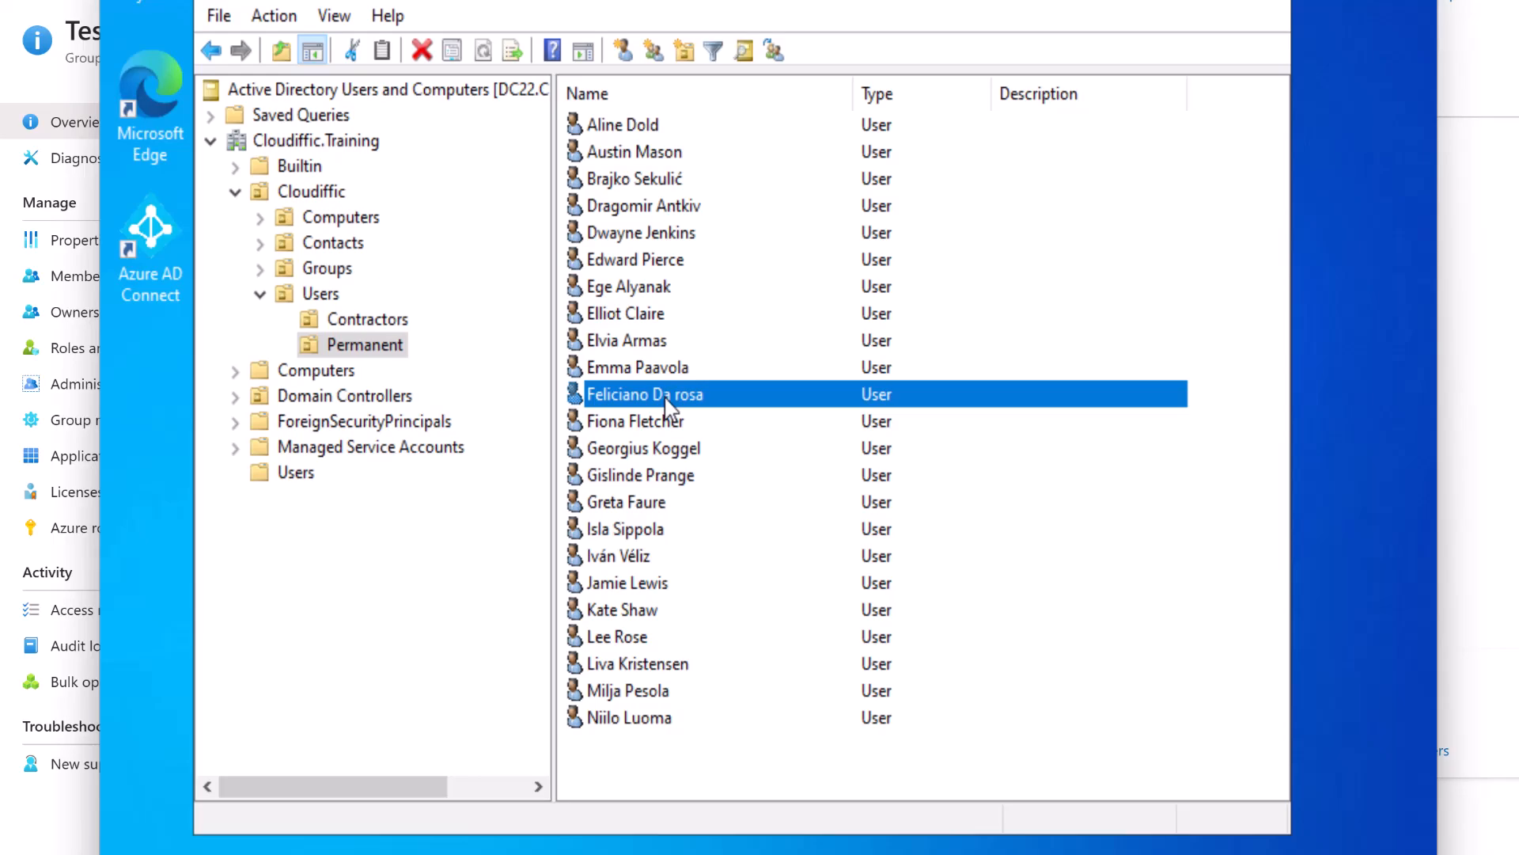
double_click(668, 405)
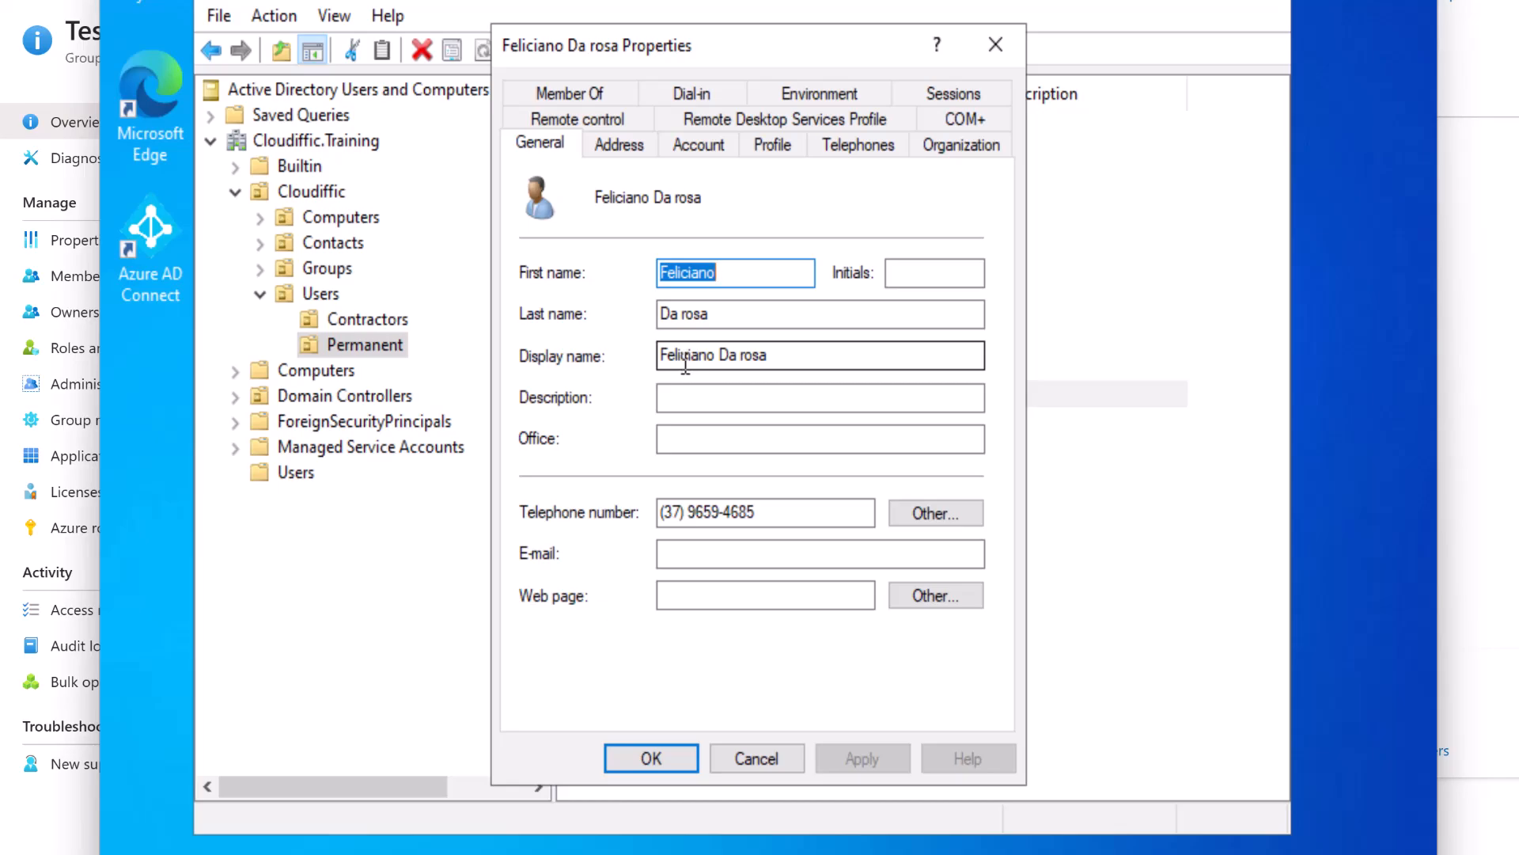
left_click(767, 762)
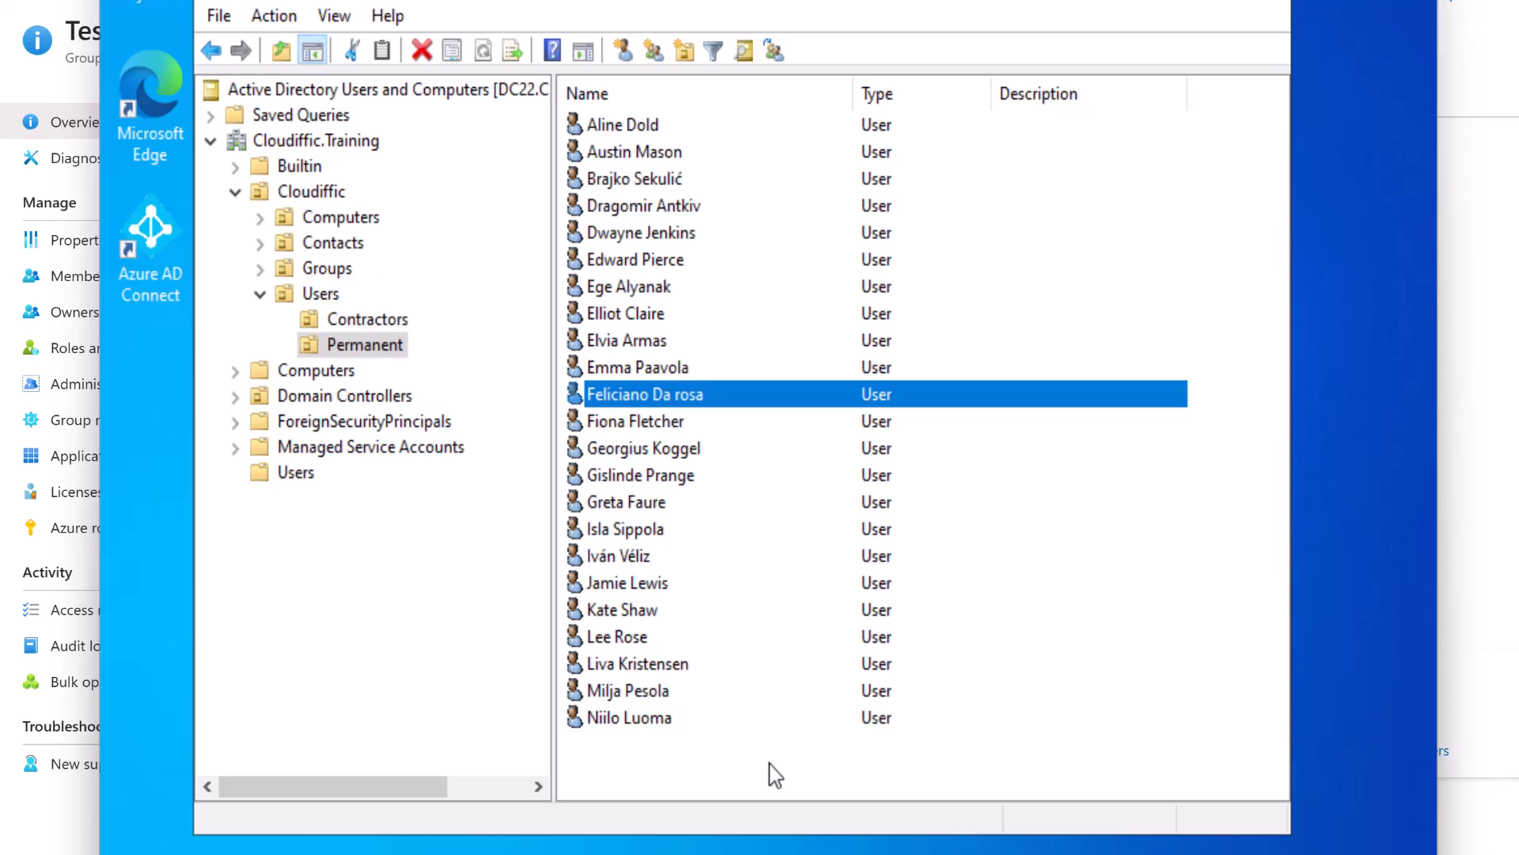
left_click(1094, 7)
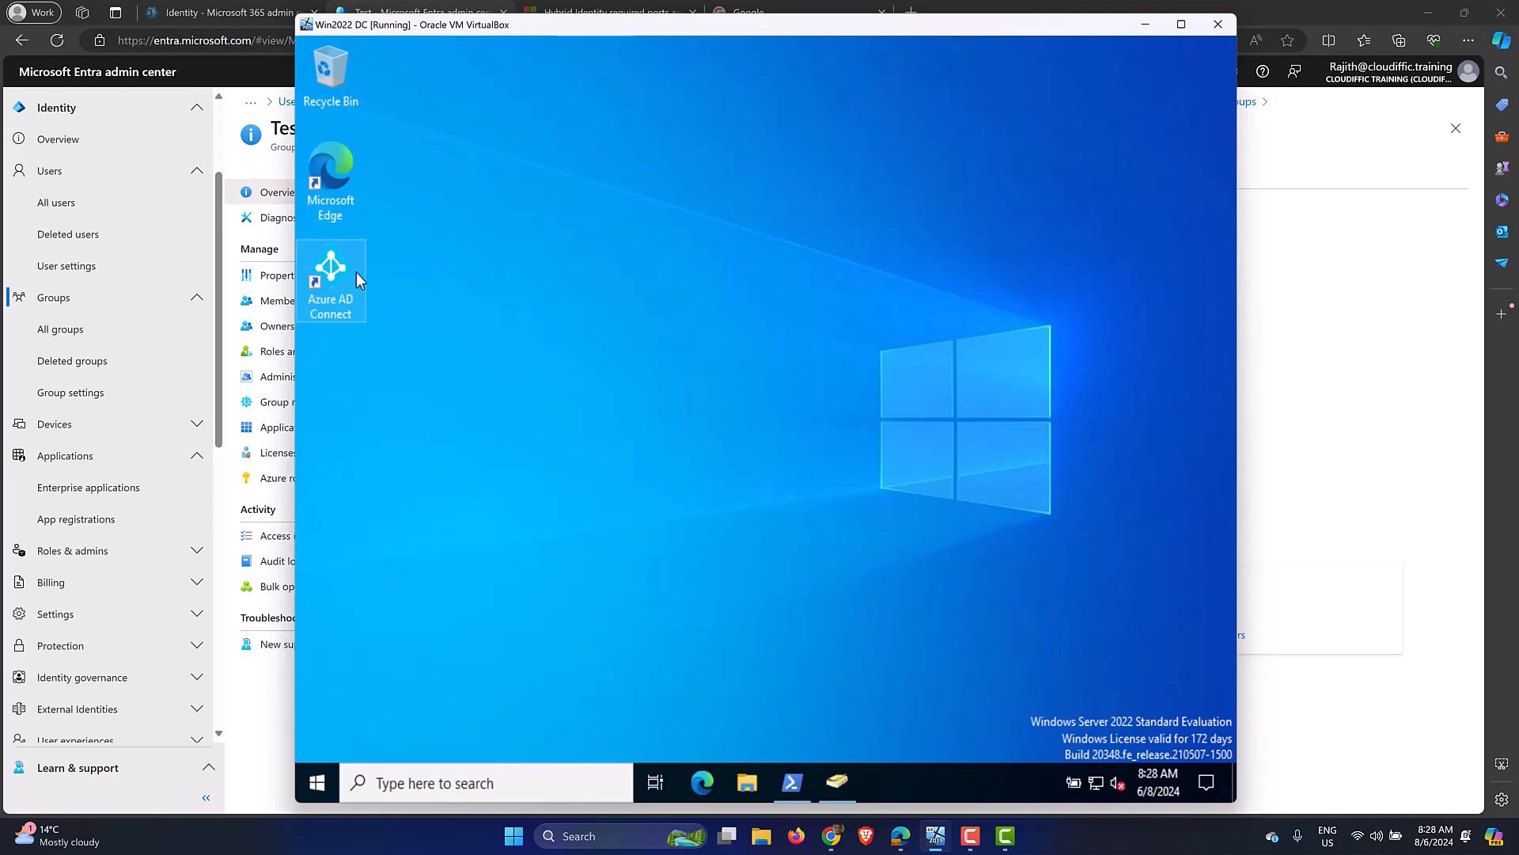
Go to Hybrid management > Microsoft Entra Connect to show its Get started page.
left_click(328, 310)
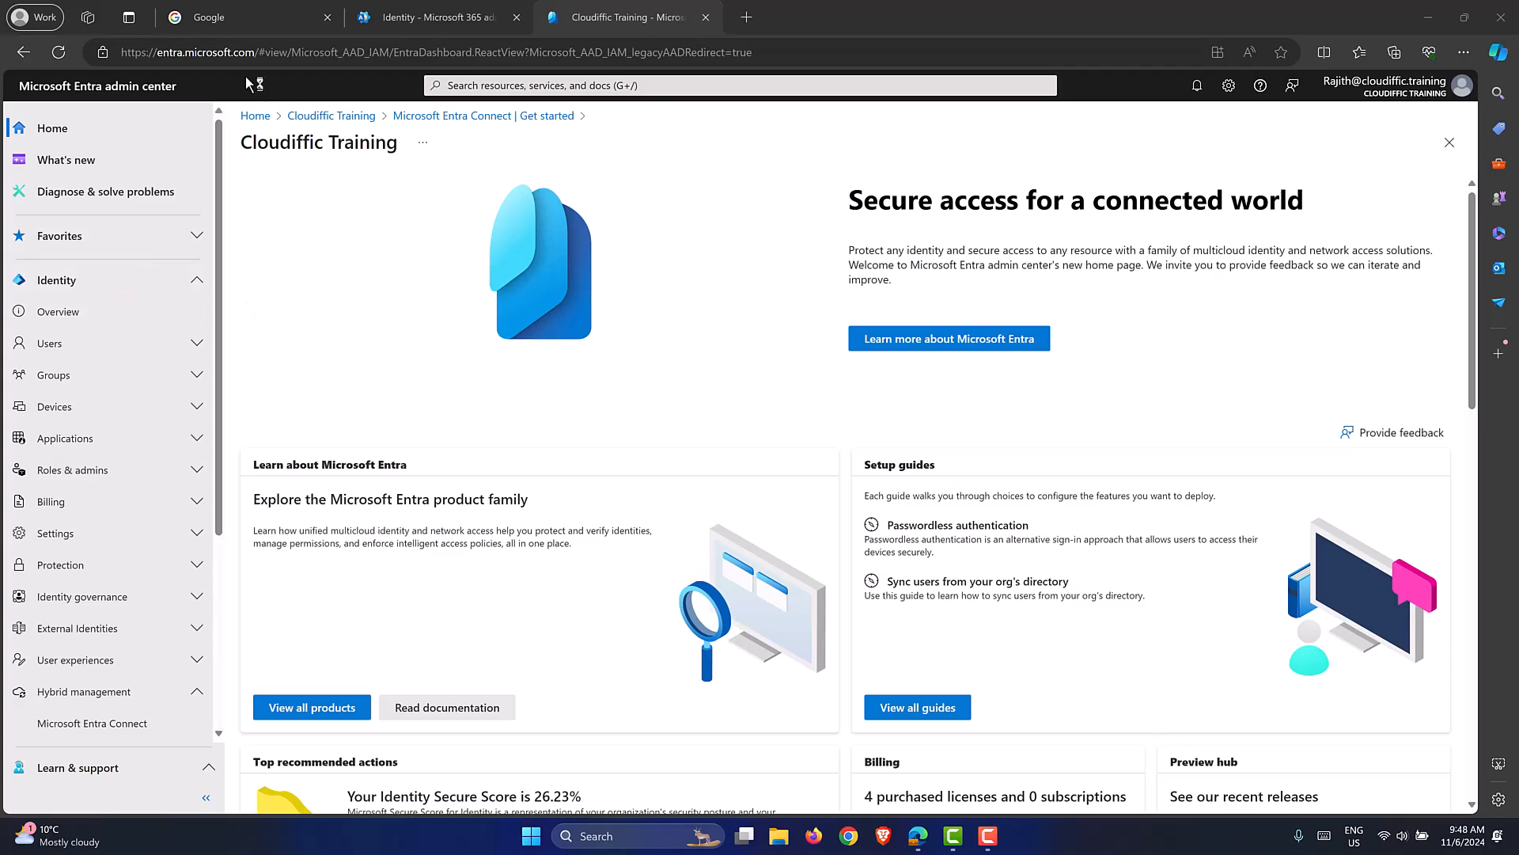
left_click(774, 50)
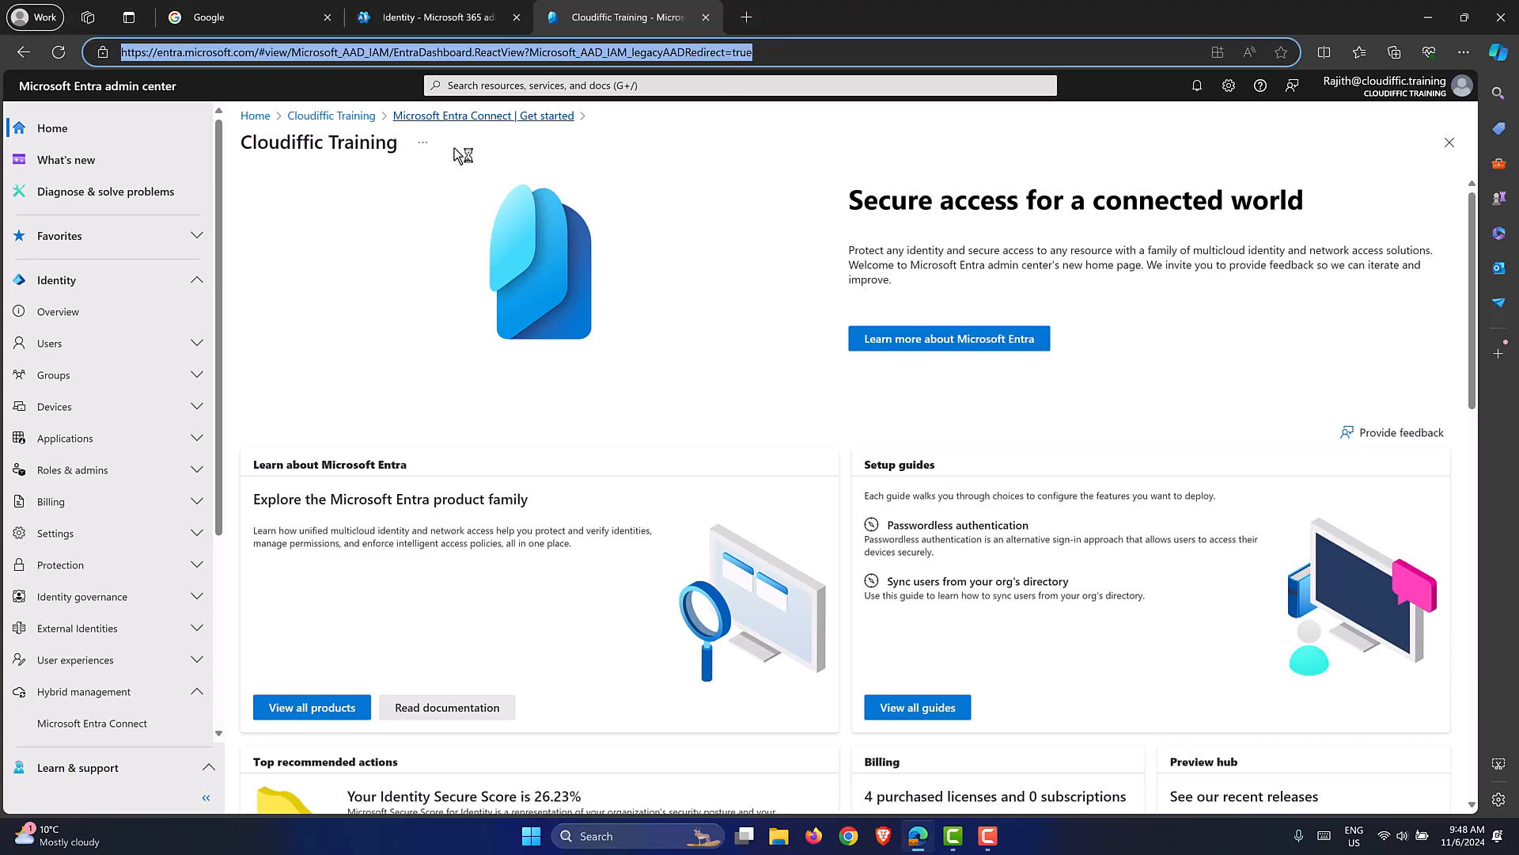
left_click(202, 282)
left_click(201, 283)
scroll(139, 374, "down", 3)
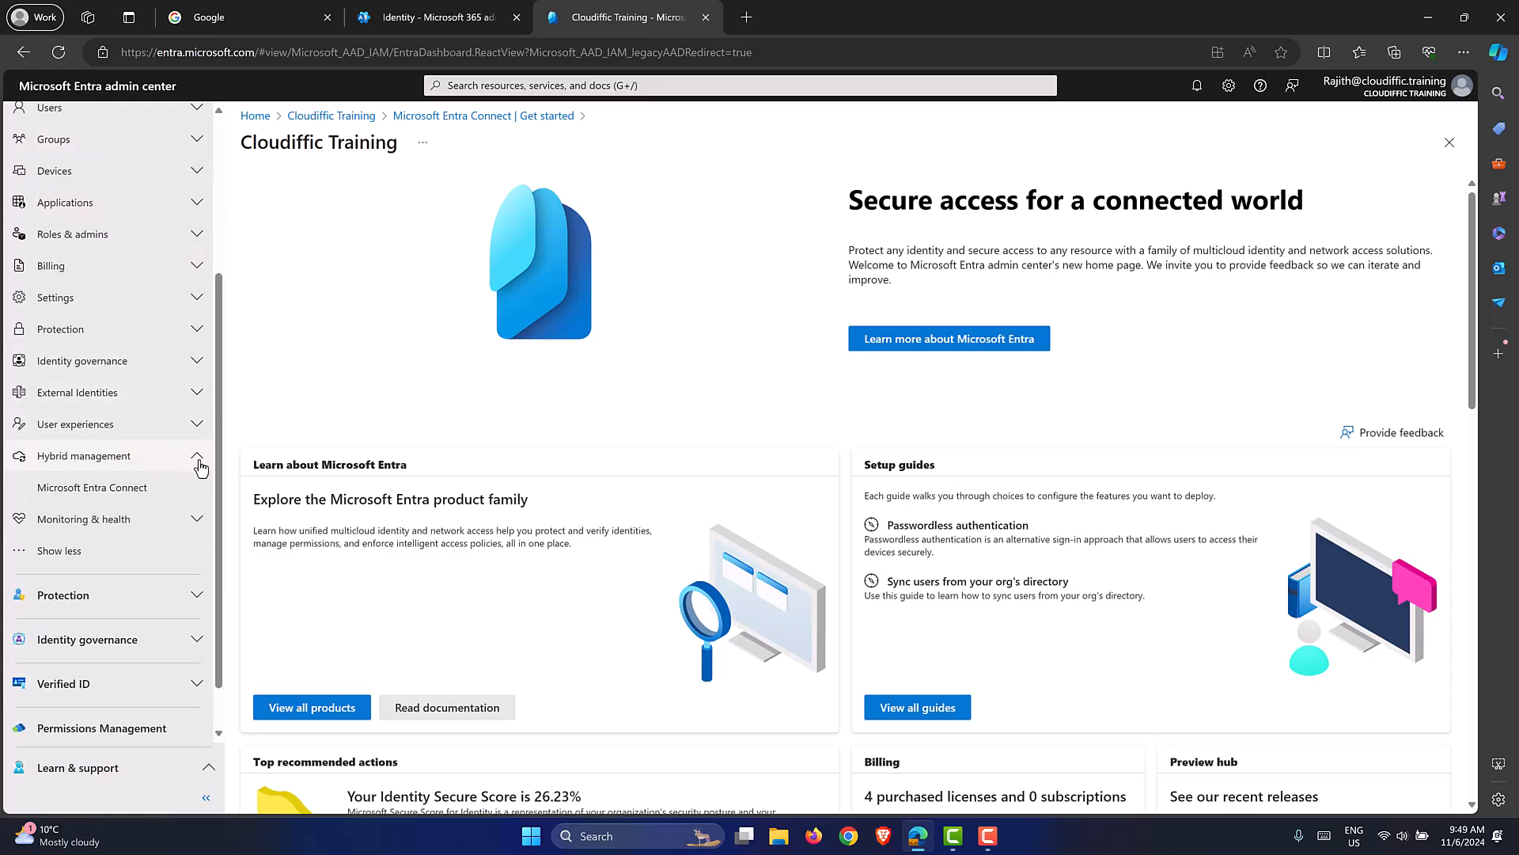
left_click(79, 492)
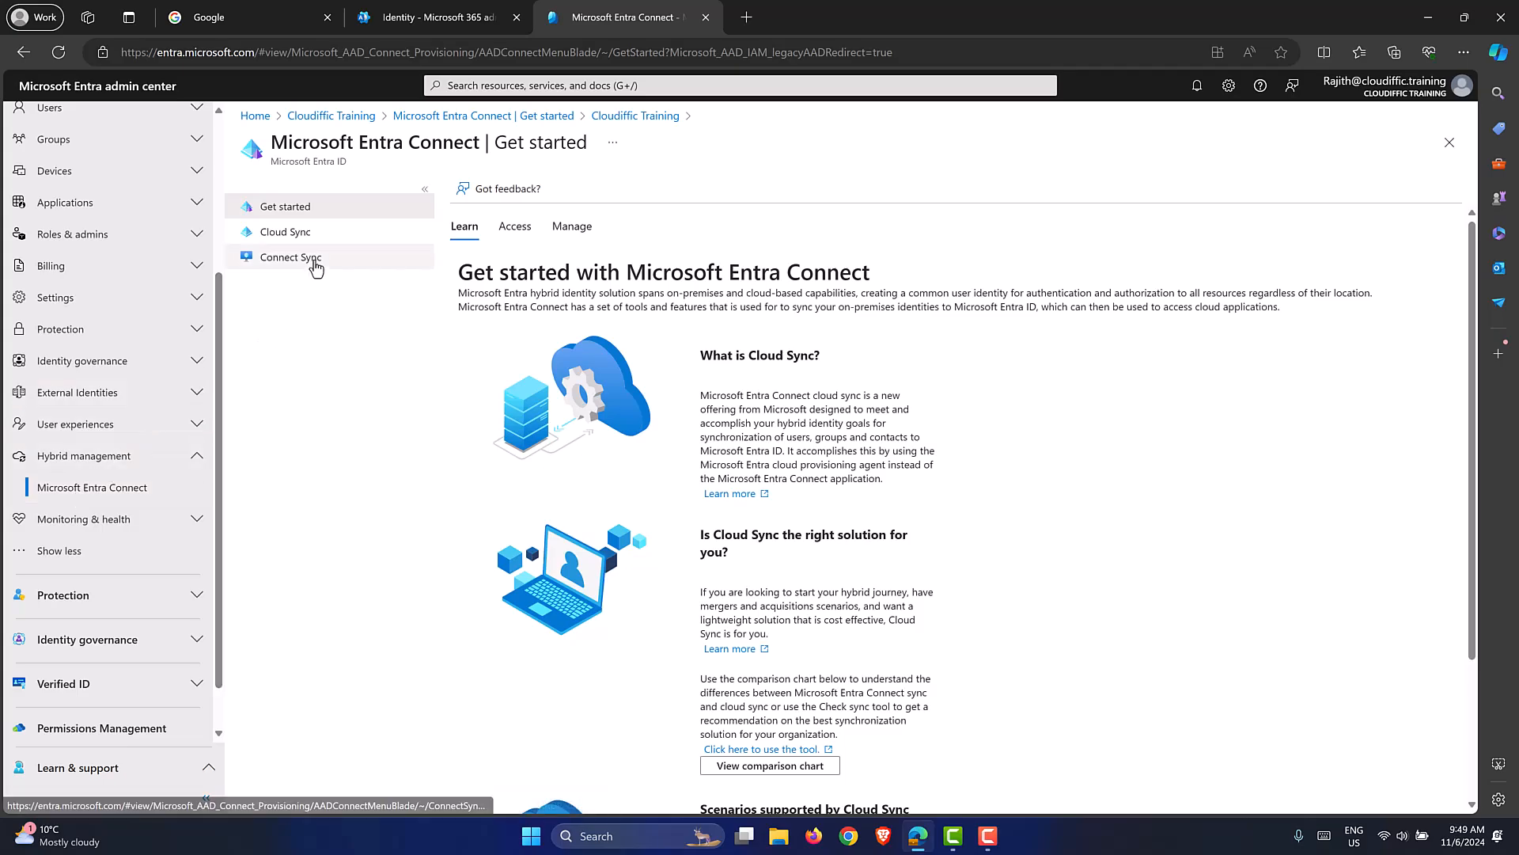
Open and refresh Connect Sync status, highlighting the last sync of 18.00 hours ago.
left_click(316, 266)
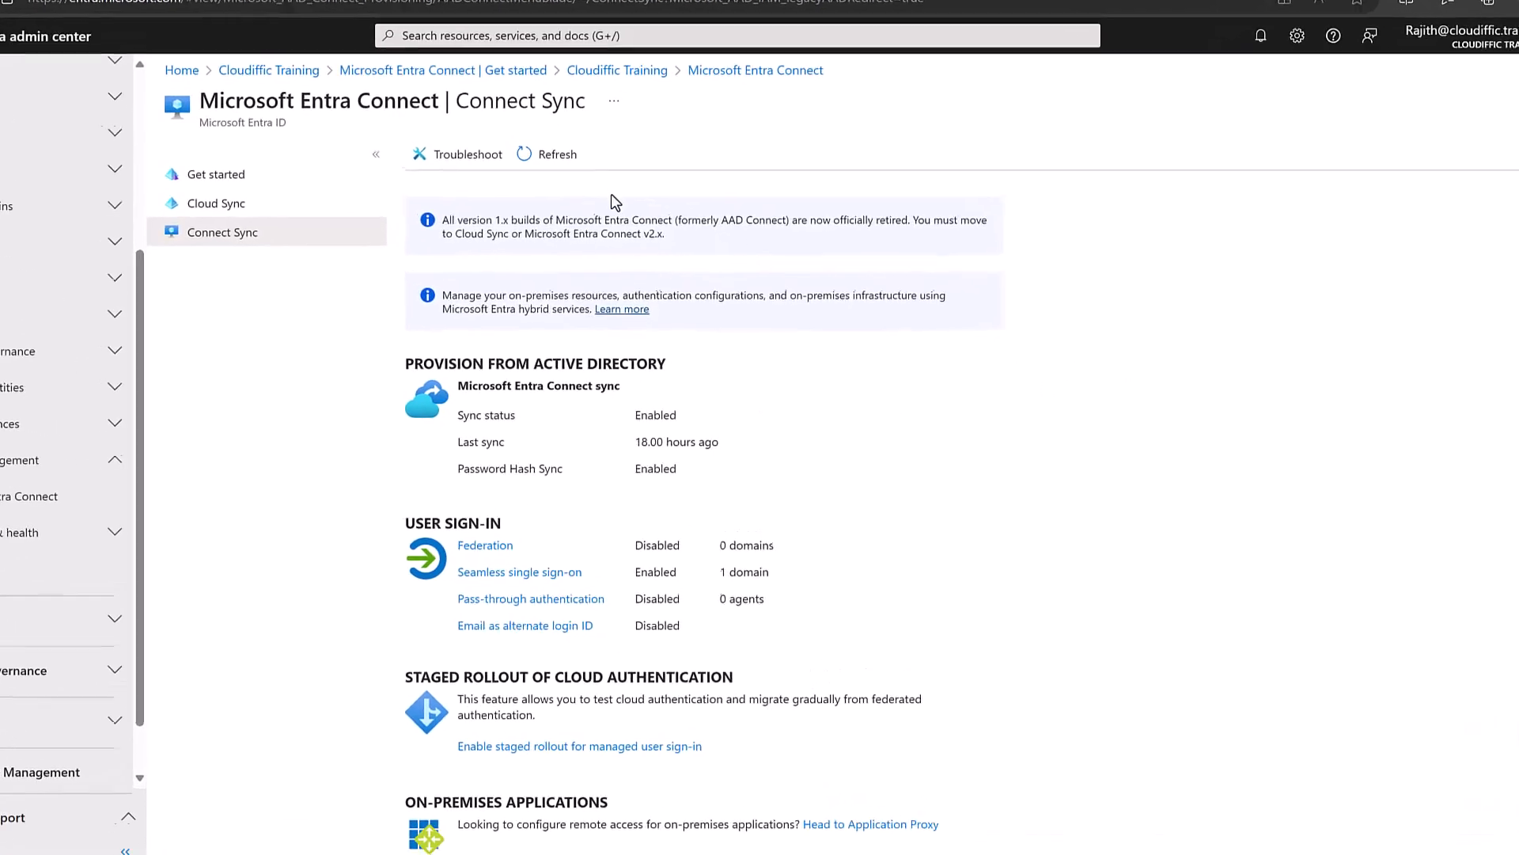
left_click(505, 96)
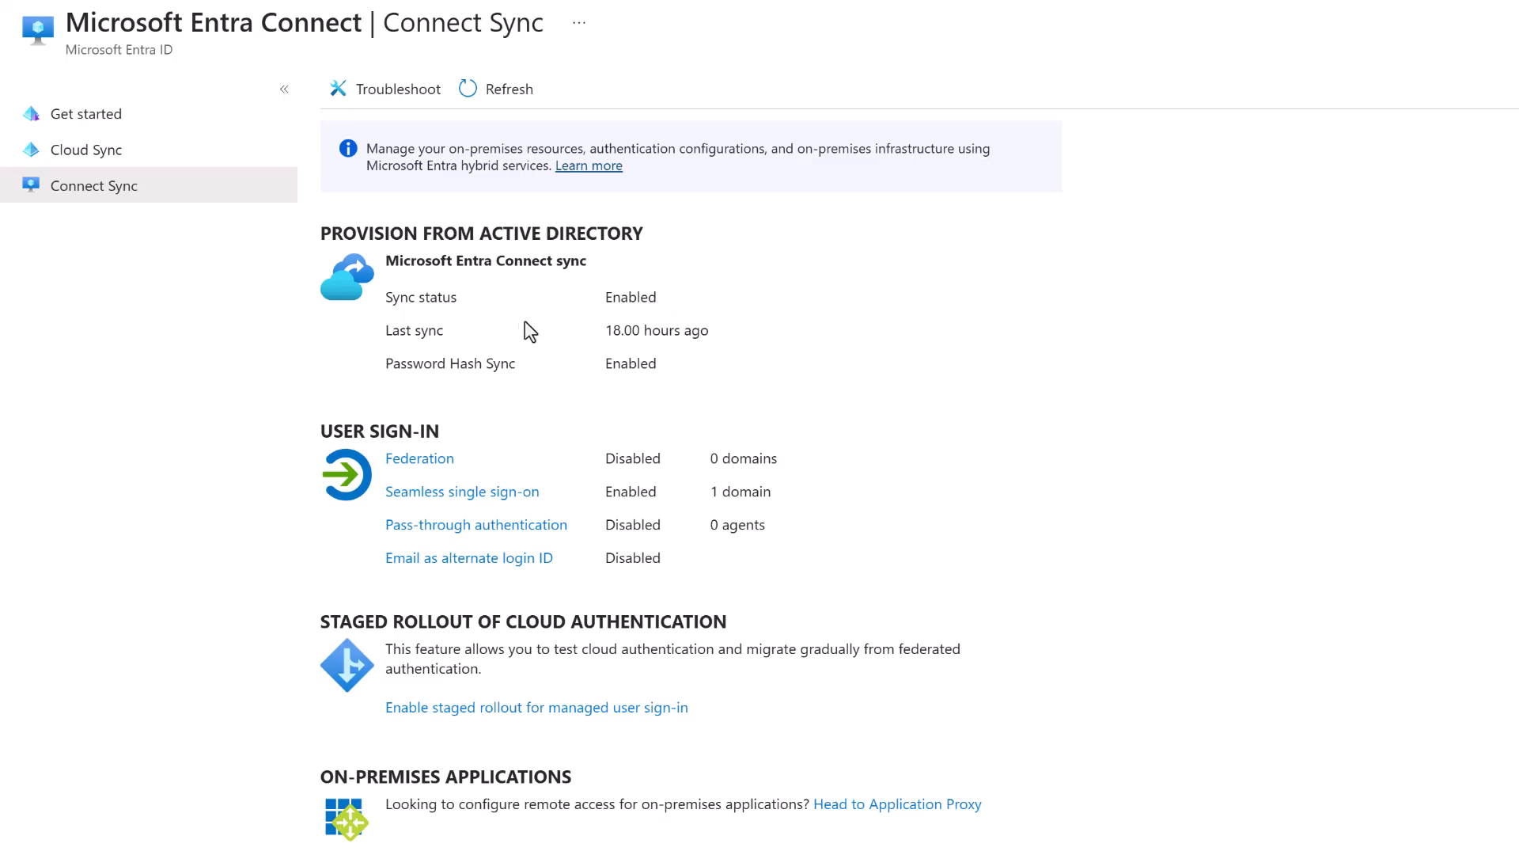
mouse_move(372, 332)
left_mouse_down()
mouse_move(460, 332)
mouse_move(385, 332)
left_mouse_up()
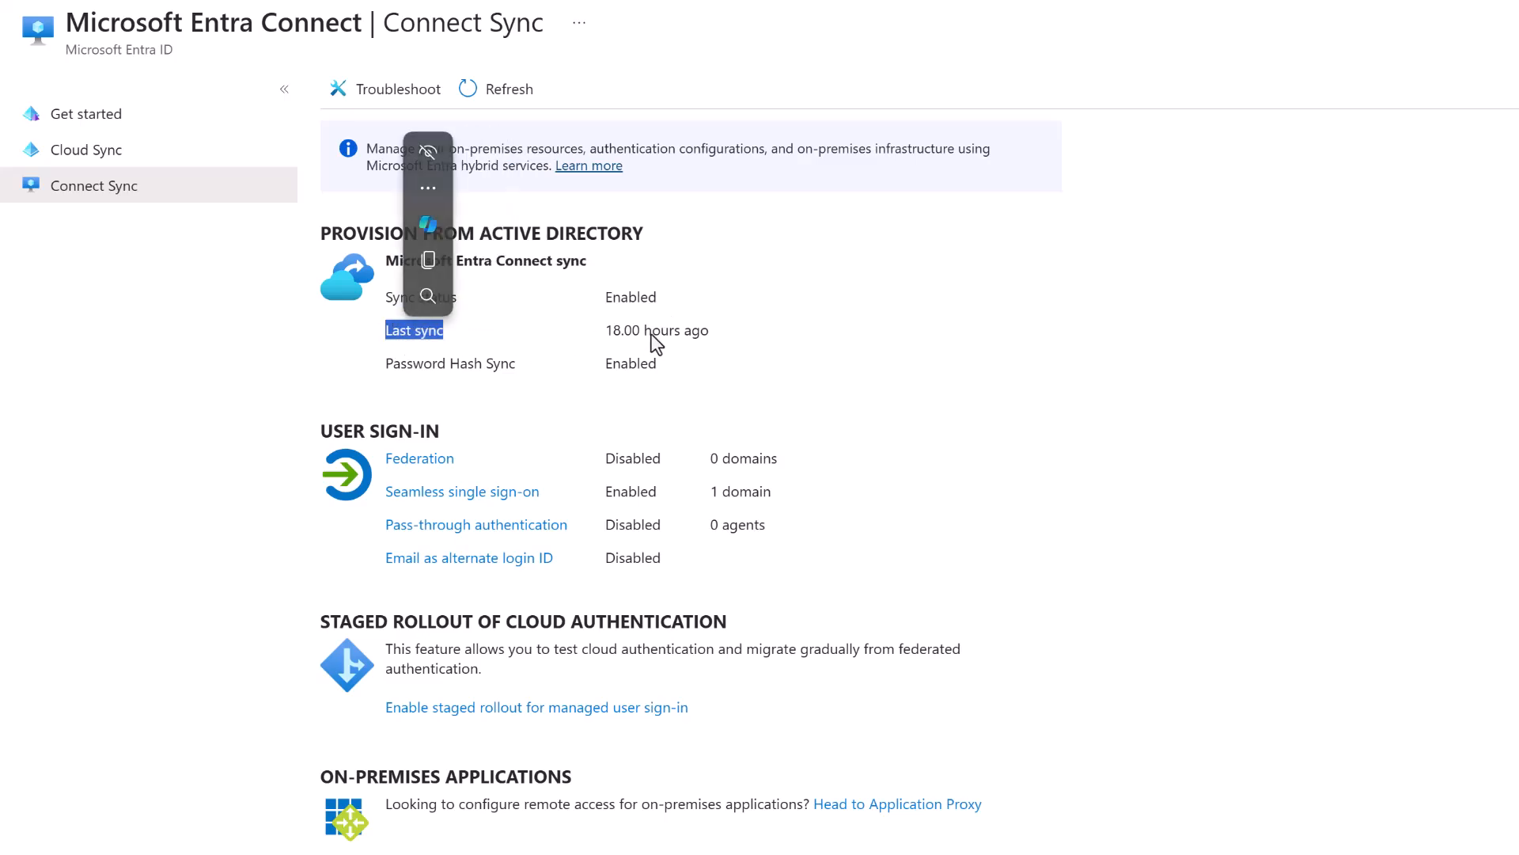
left_click(744, 334)
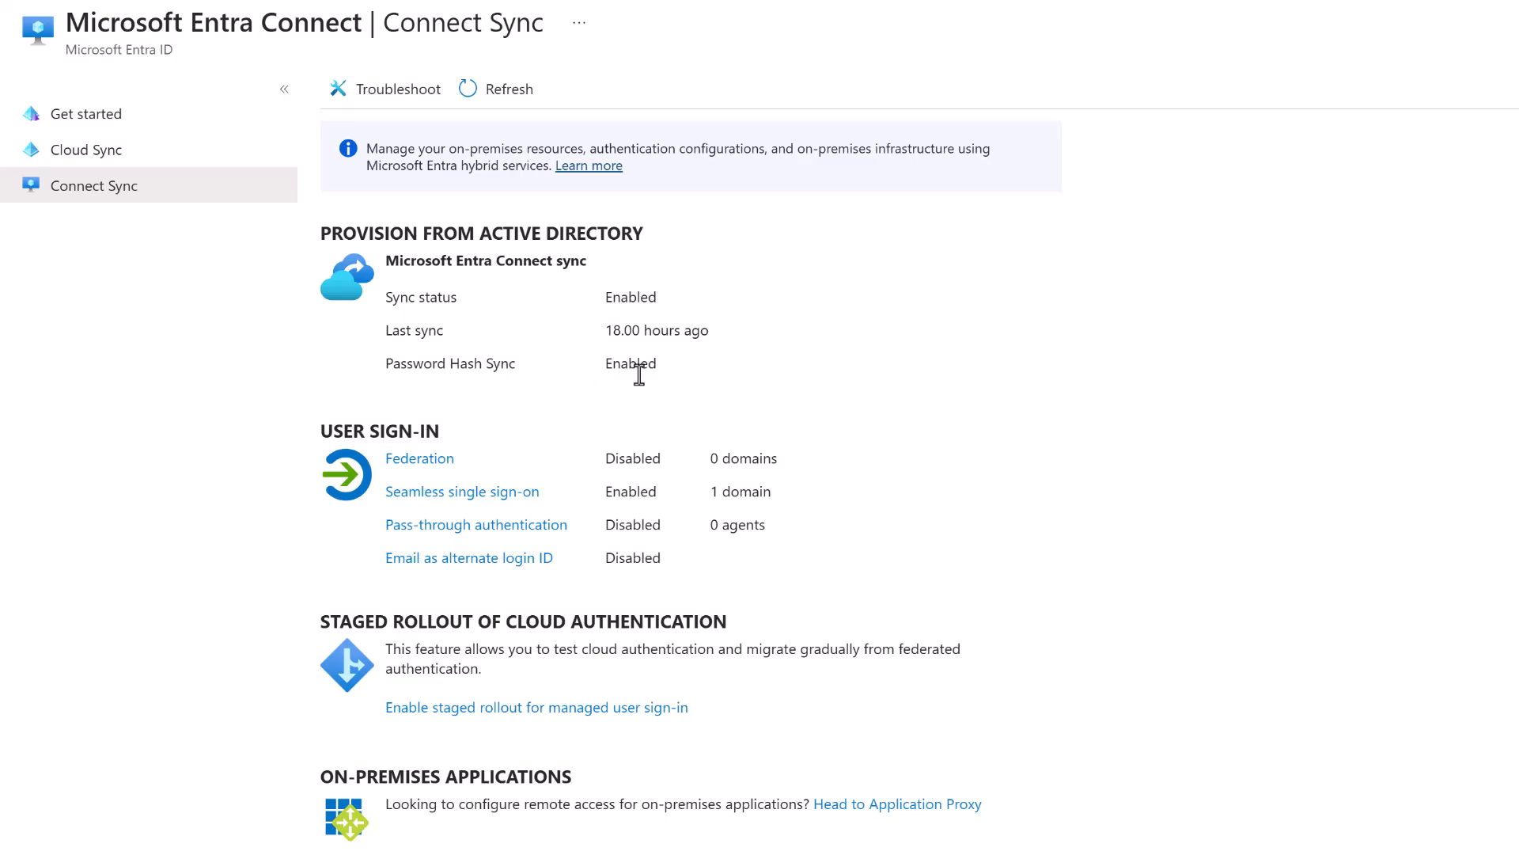
left_click(516, 492)
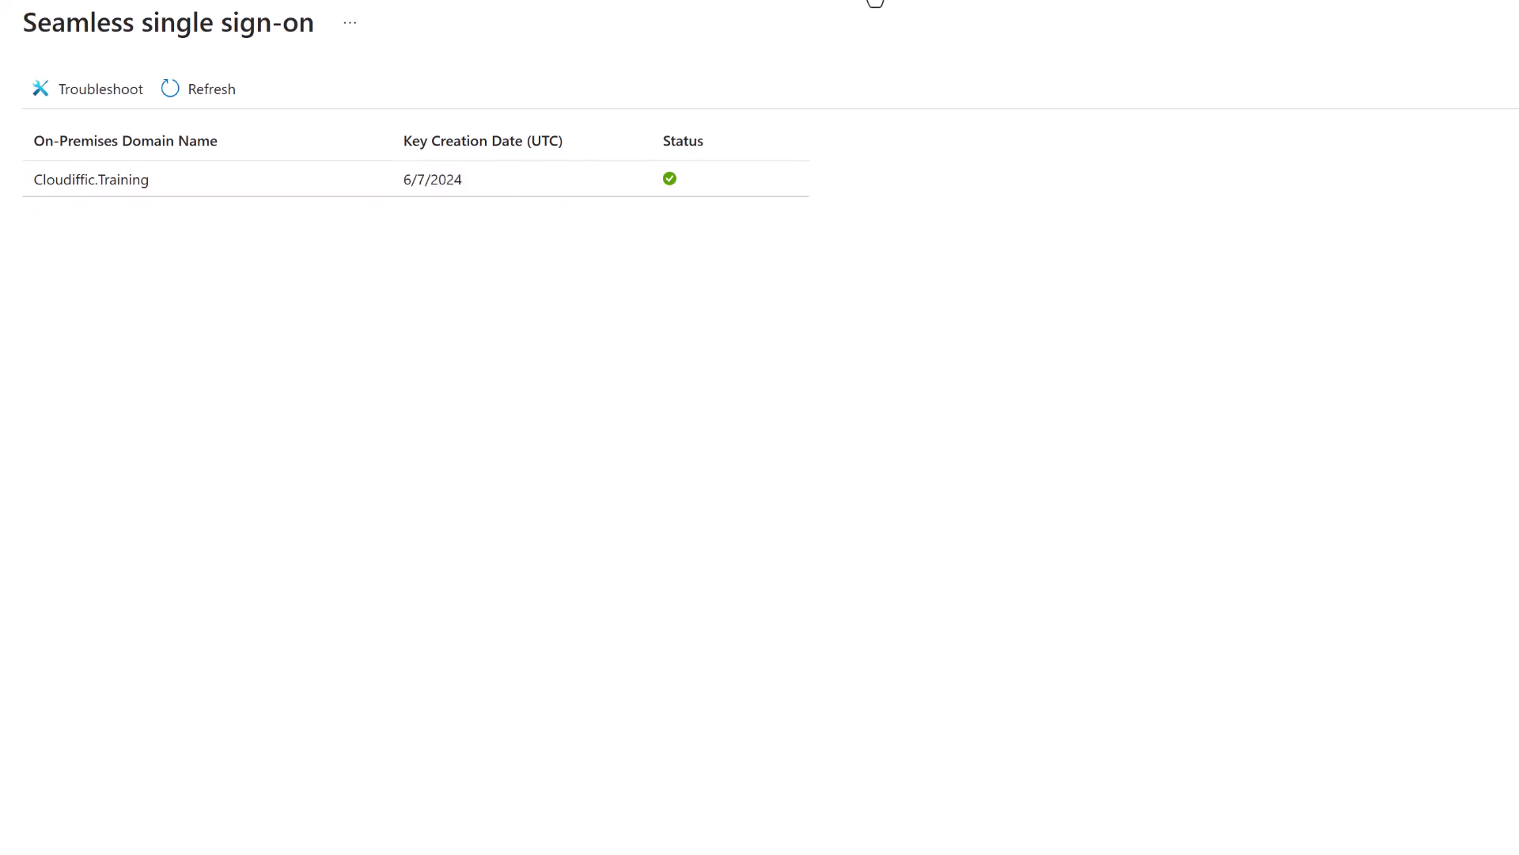
left_click(873, 0)
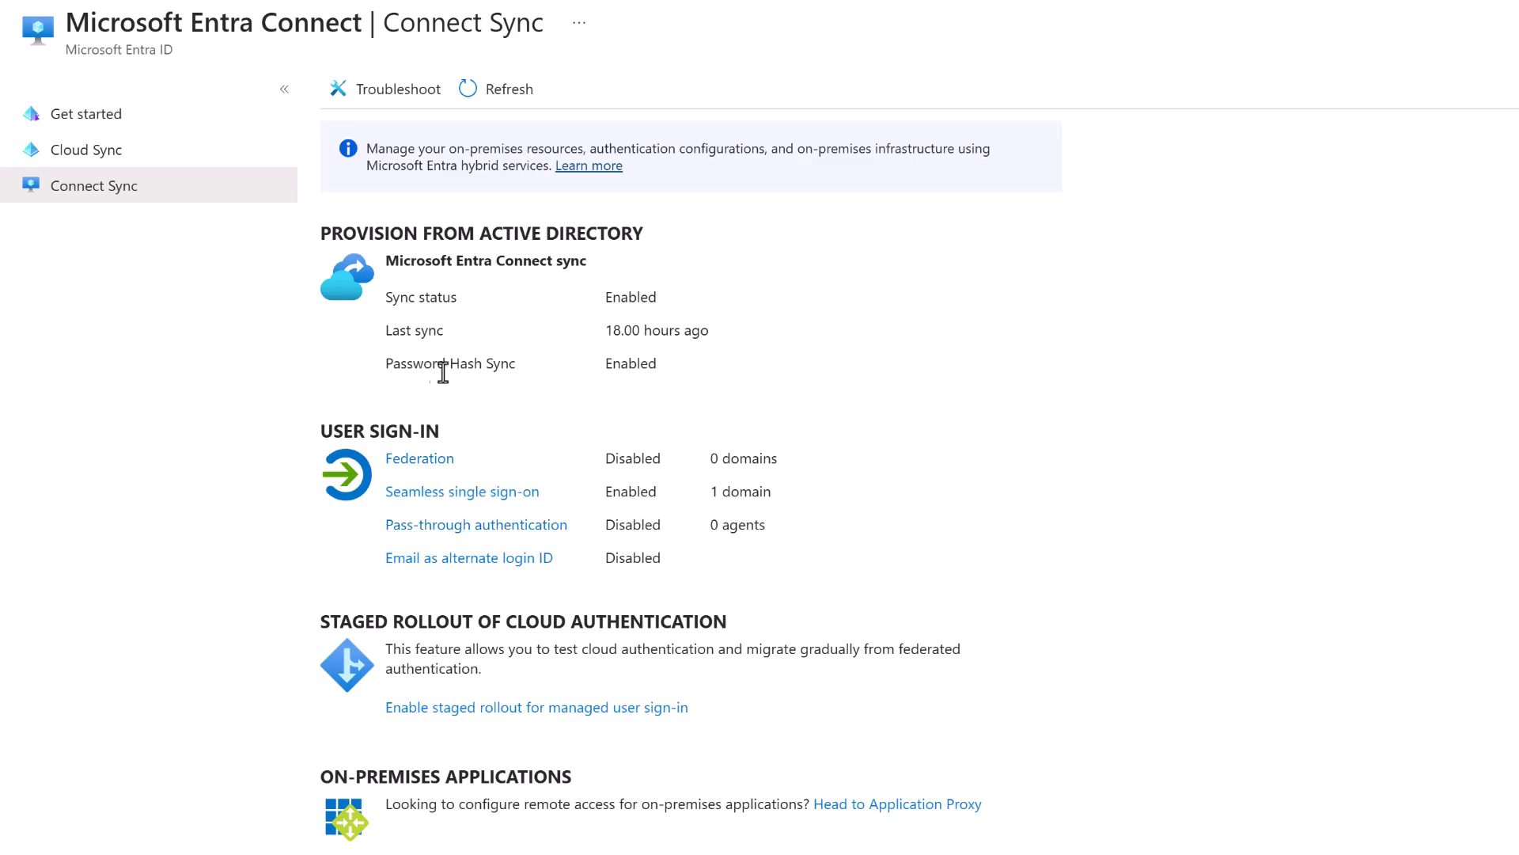
left_click_drag(514, 368, 390, 383)
left_click(870, 413)
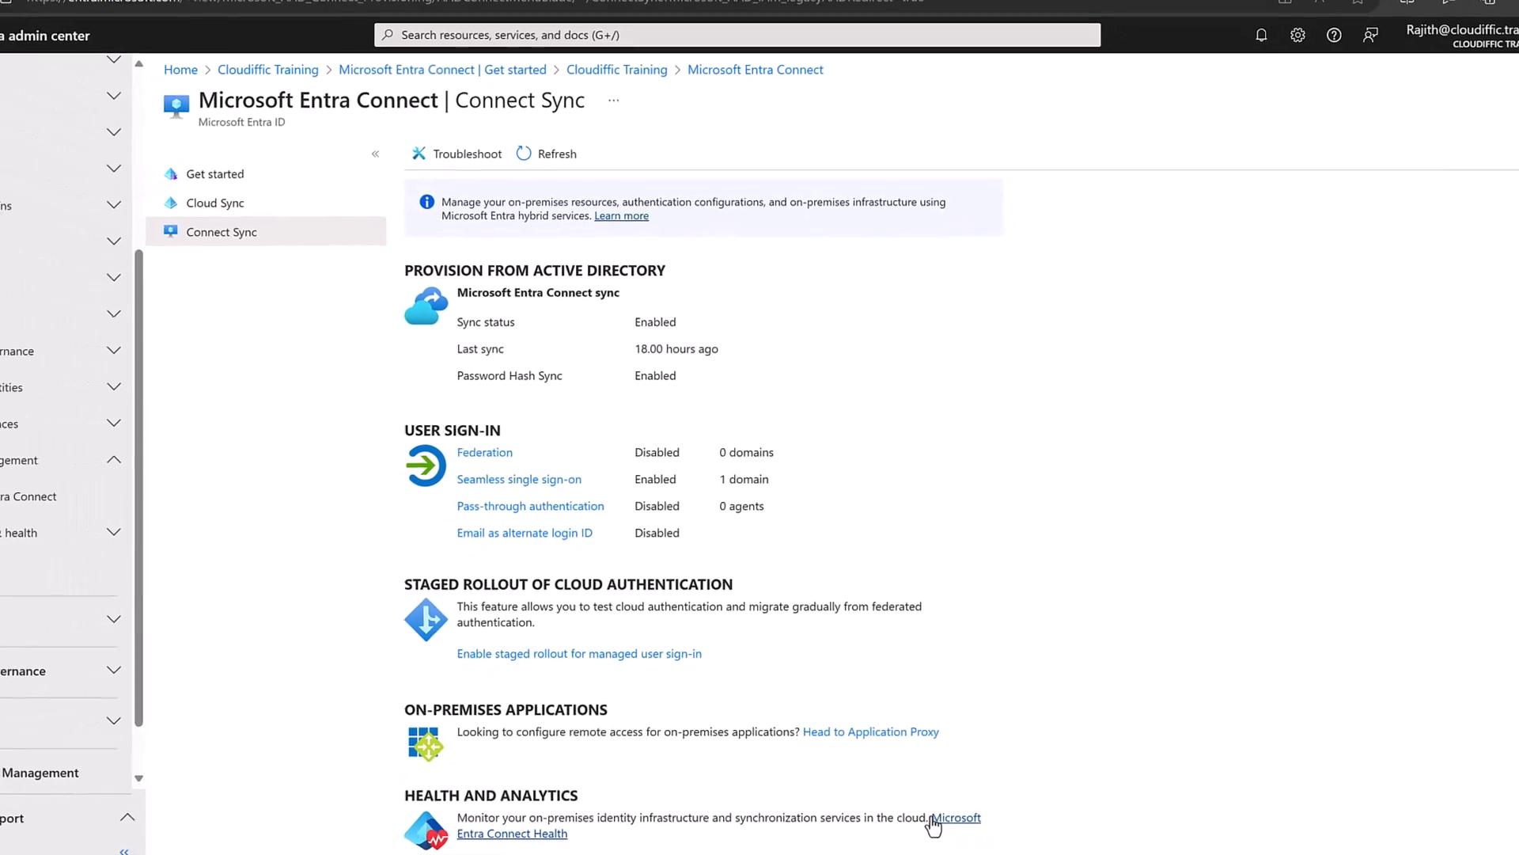
Open Microsoft Entra Connect Health's Sync errors page showing 4 Data Validation Failure errors.
left_click(950, 821)
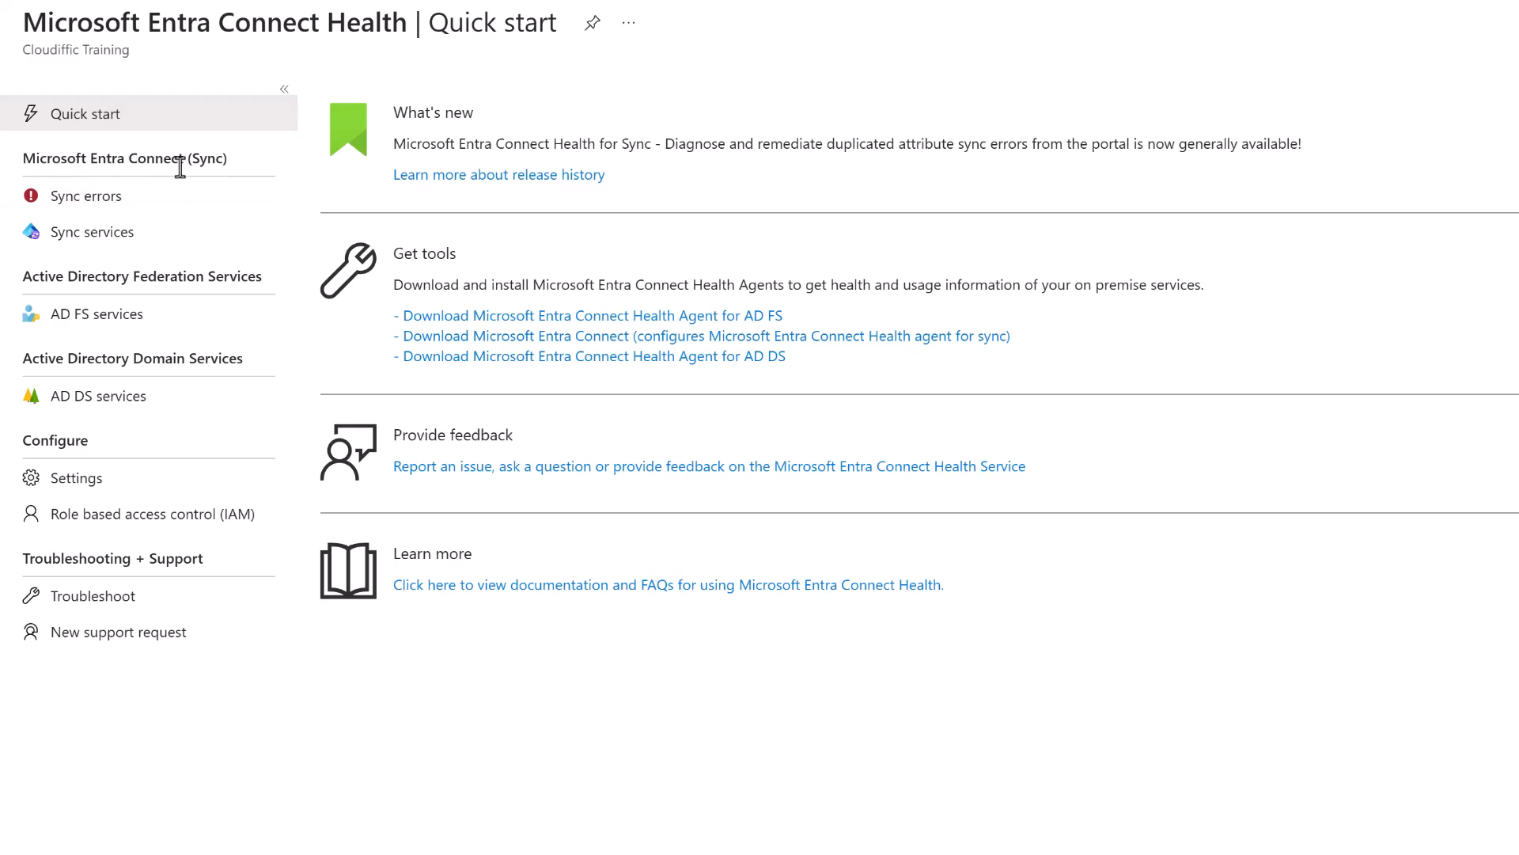
left_click(124, 204)
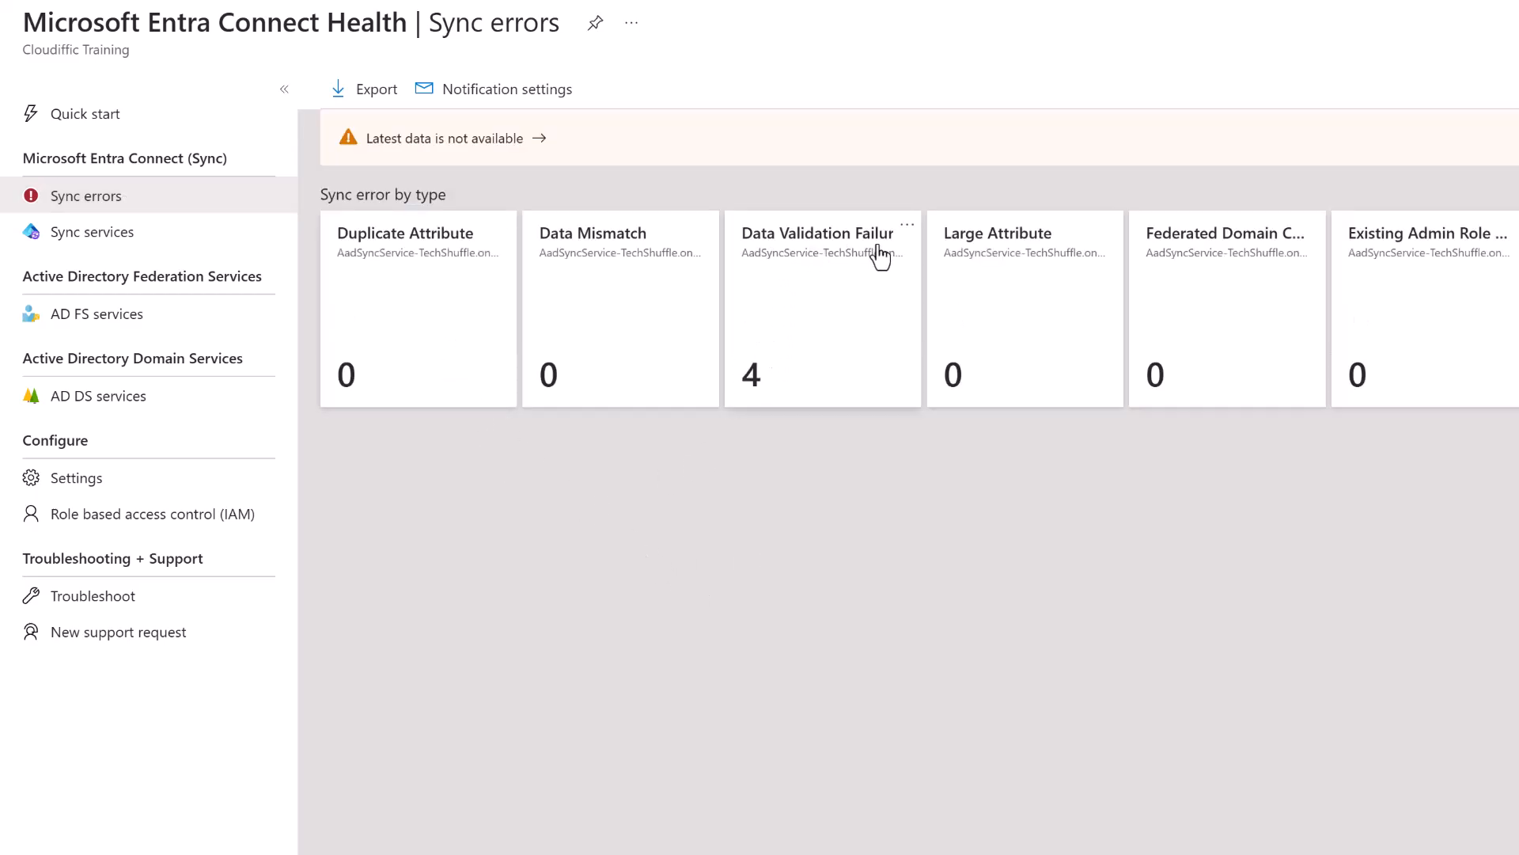
Open the Data Validation Failure list and review the first user's invalid userPrincipalName error details.
left_click(761, 378)
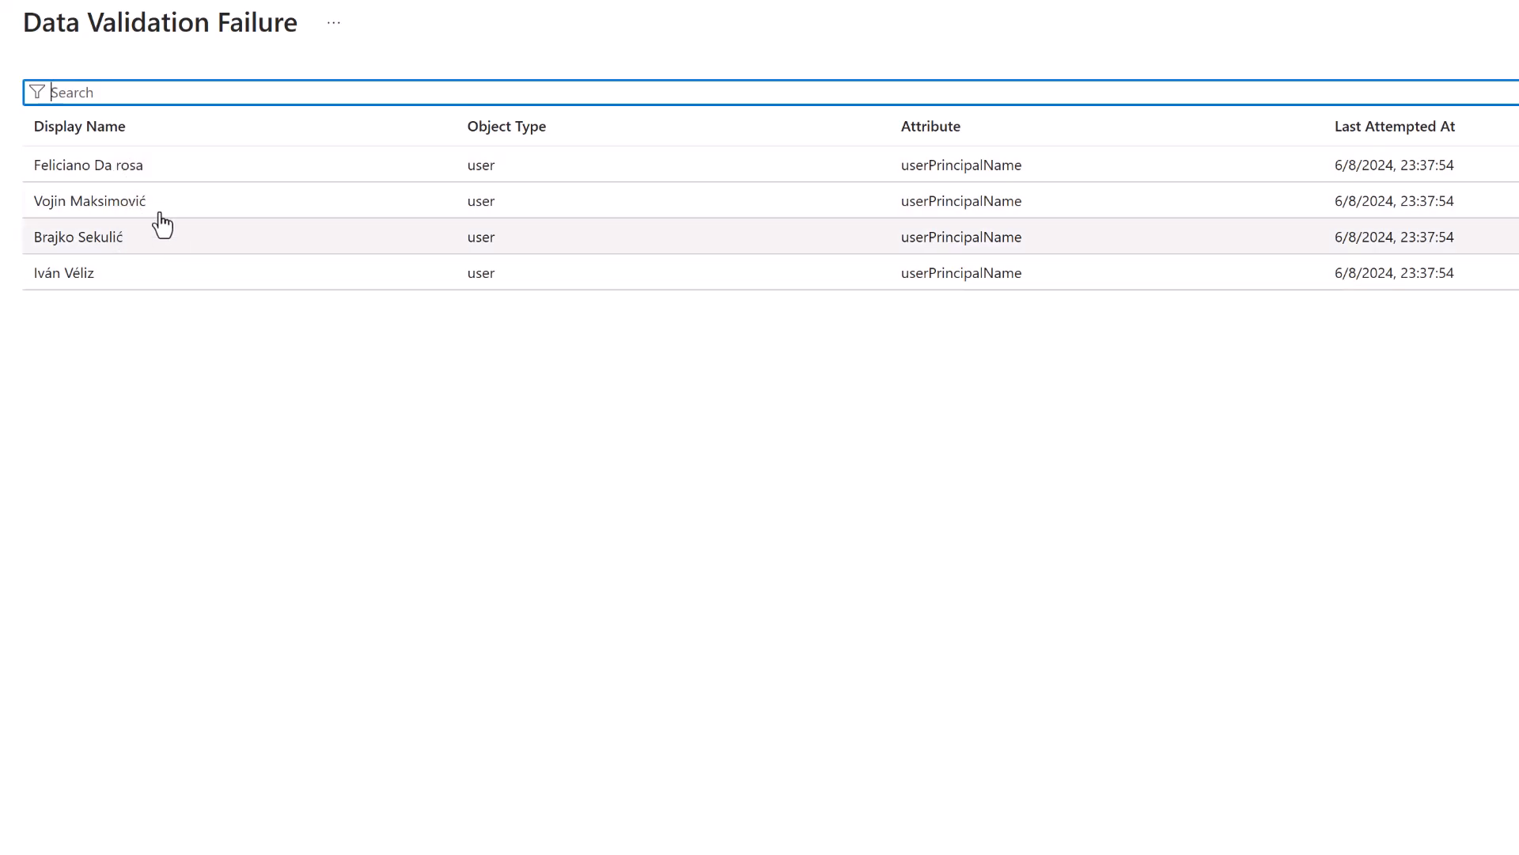
left_click(139, 176)
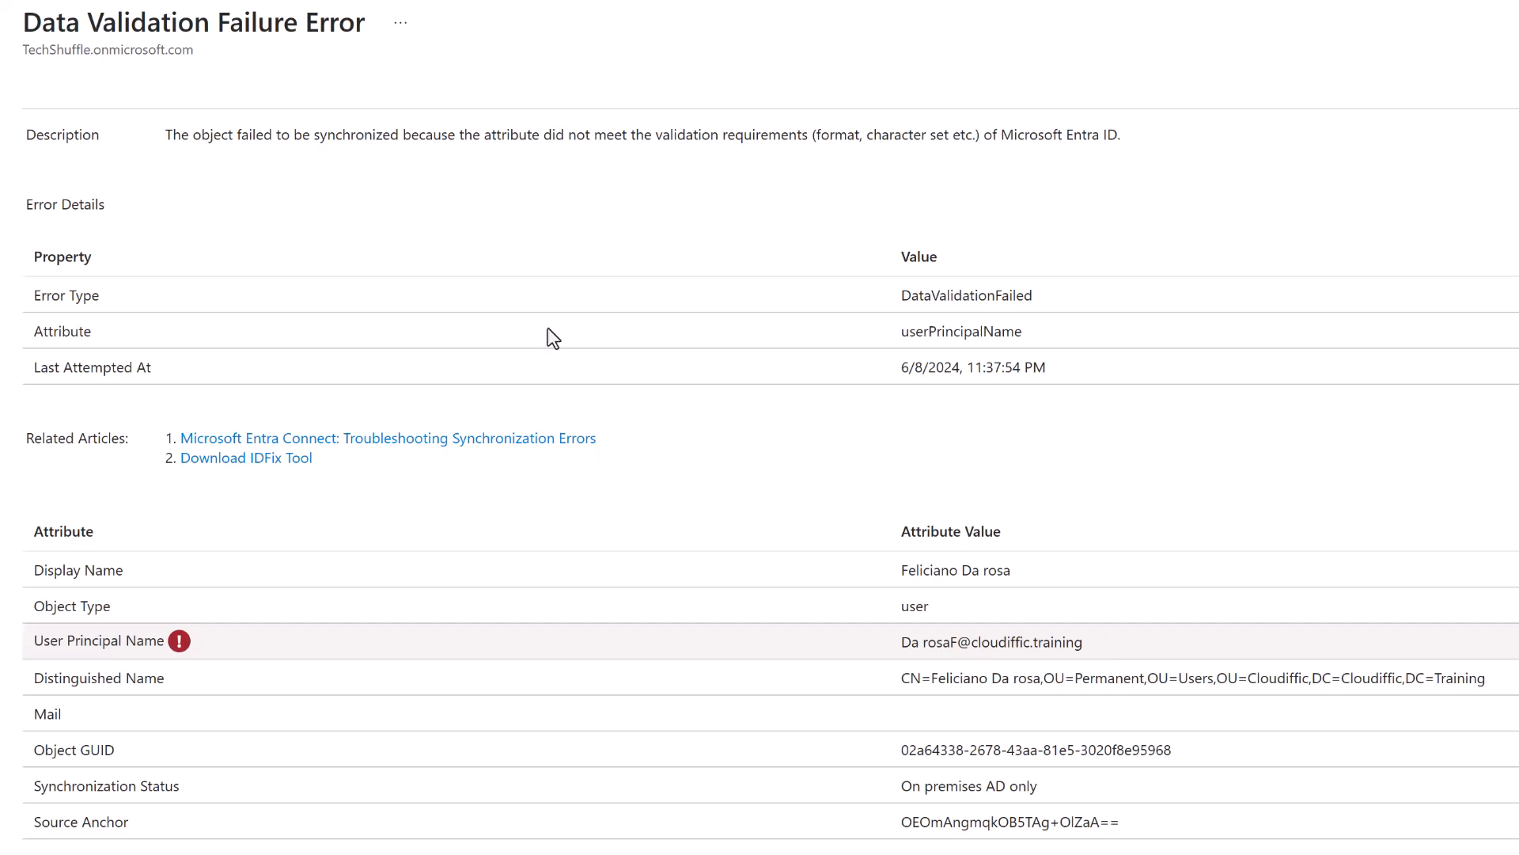
left_click_drag(165, 138, 986, 147)
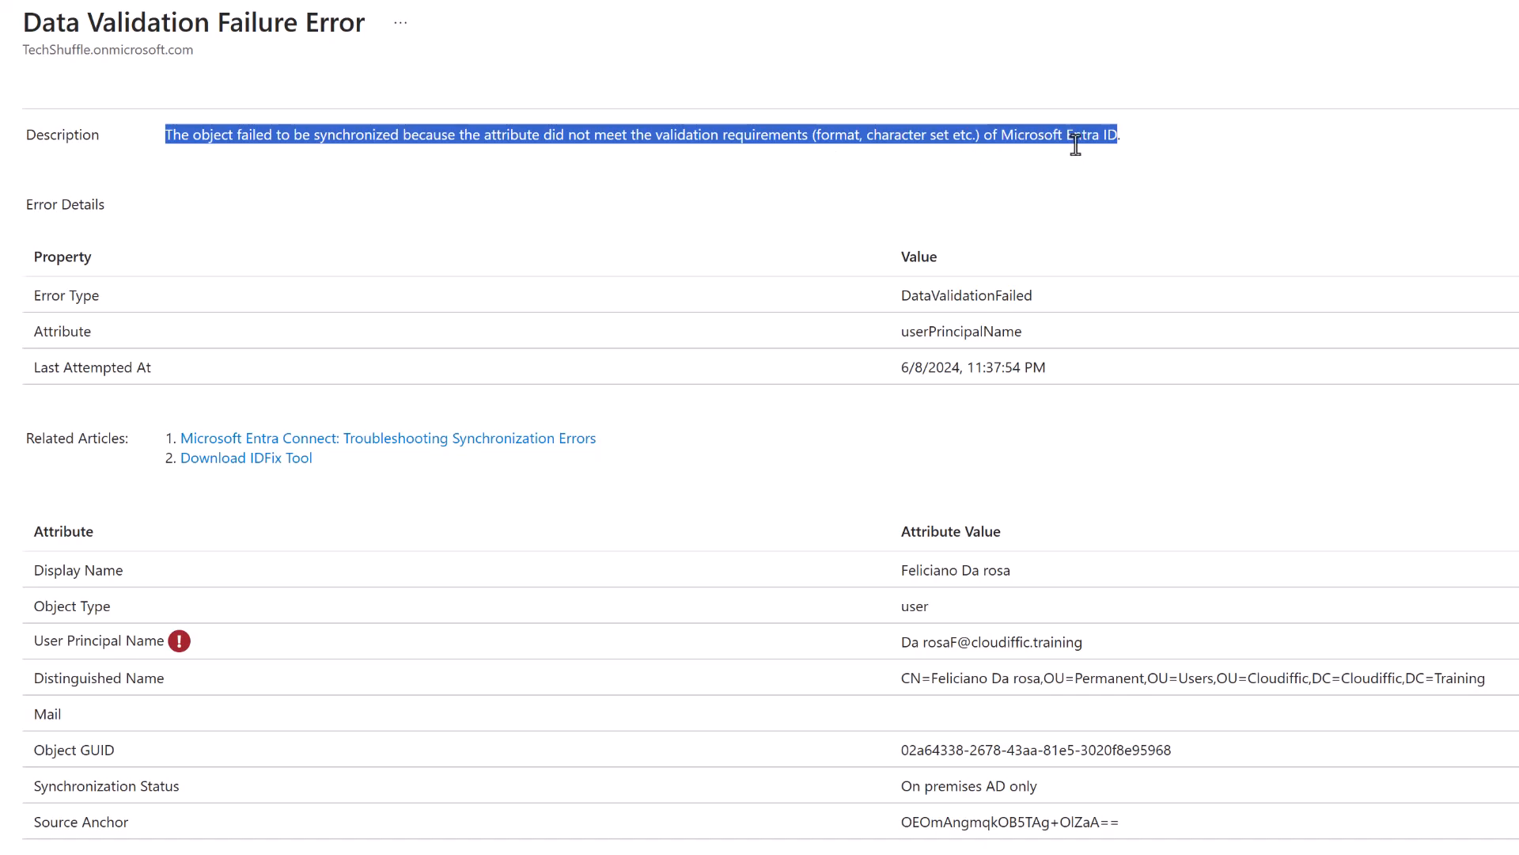
left_click(790, 200)
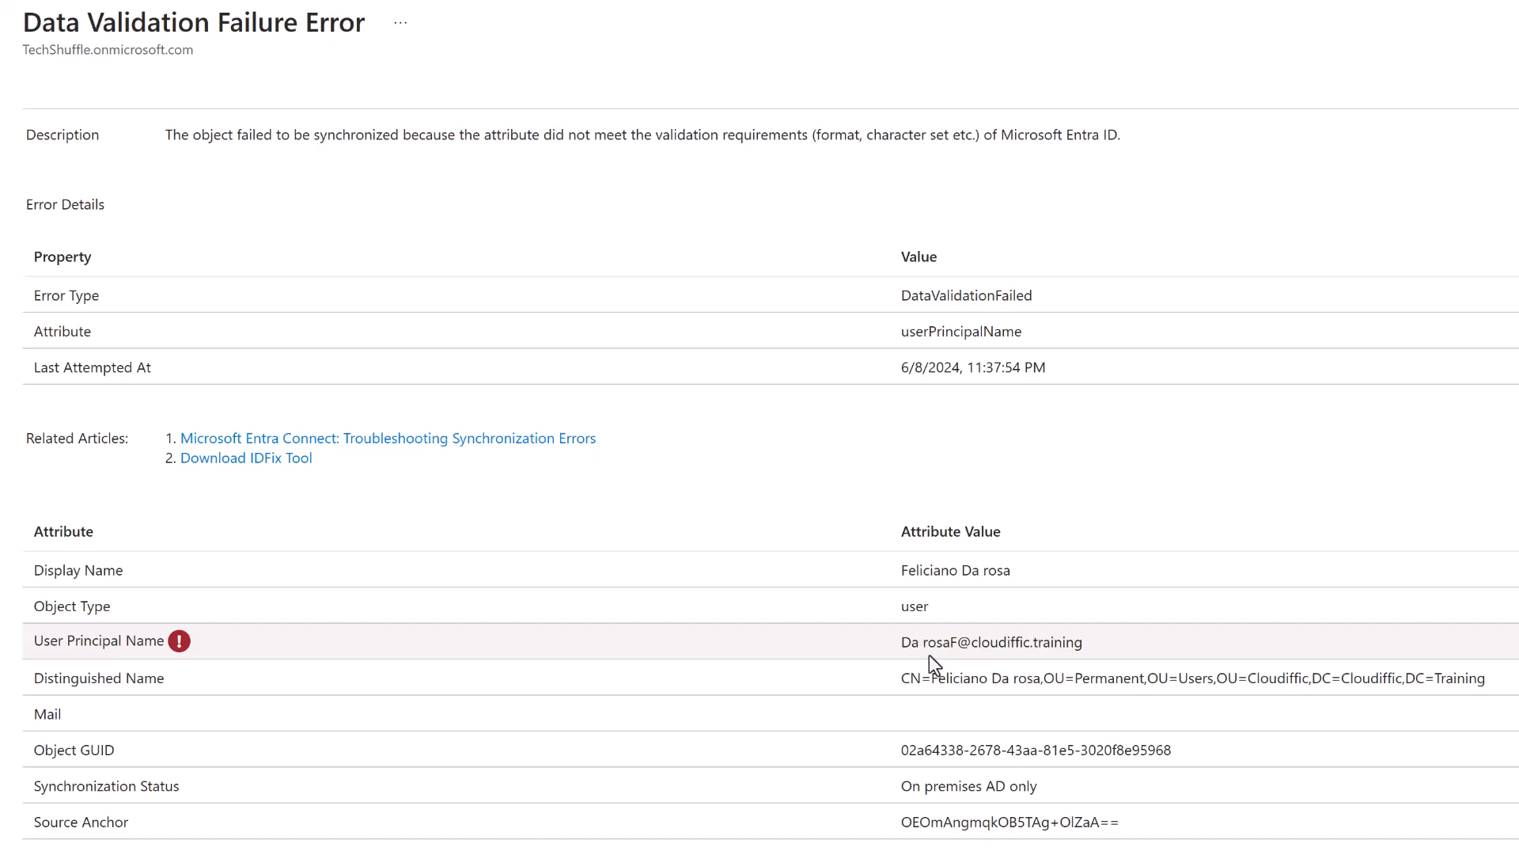
left_click_drag(1110, 654, 904, 647)
left_click(1095, 643)
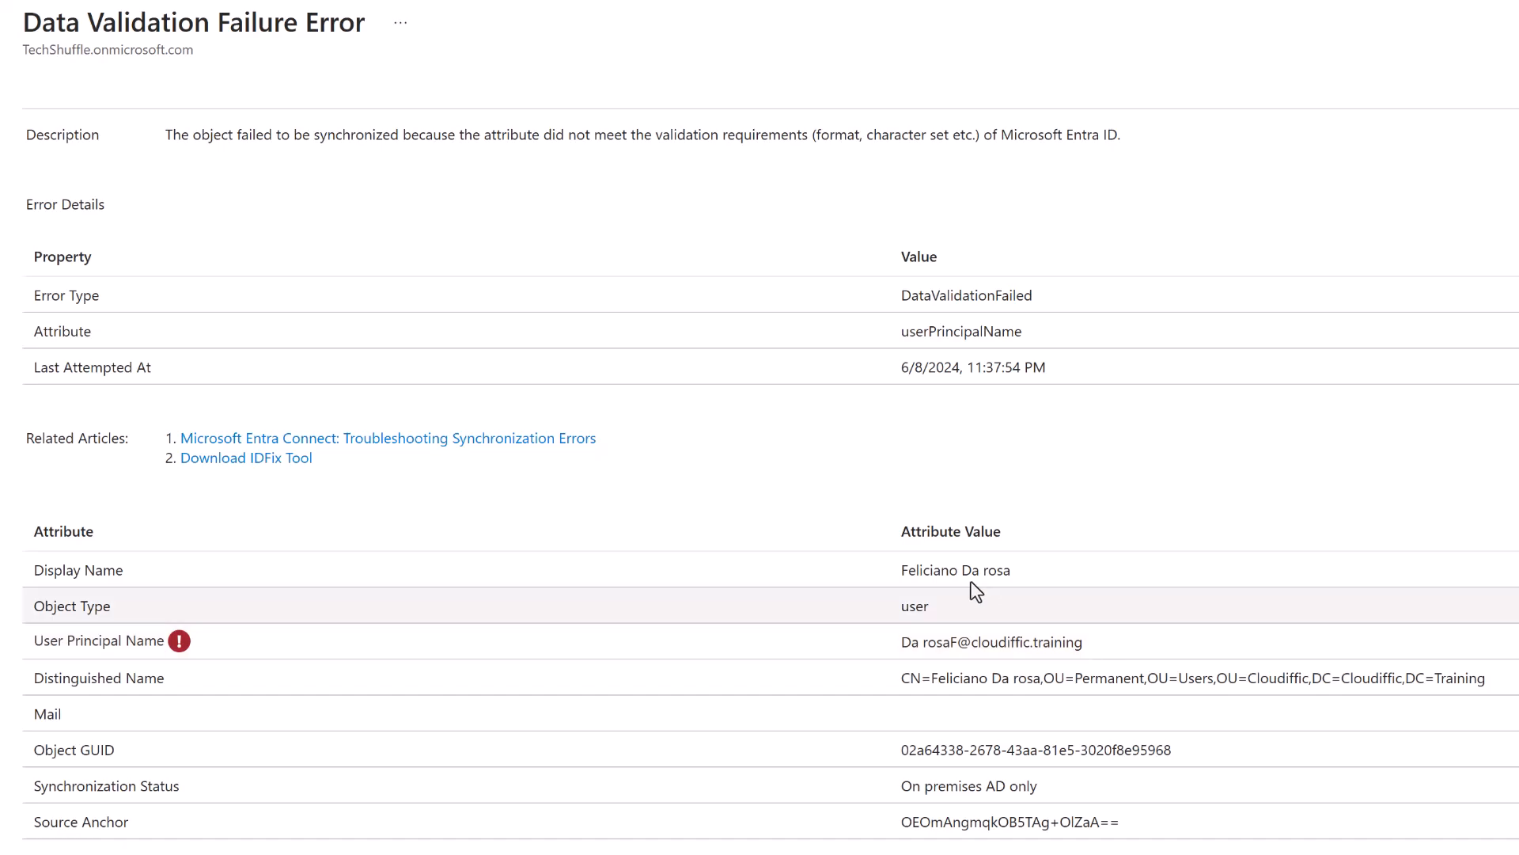
left_click(1330, 1)
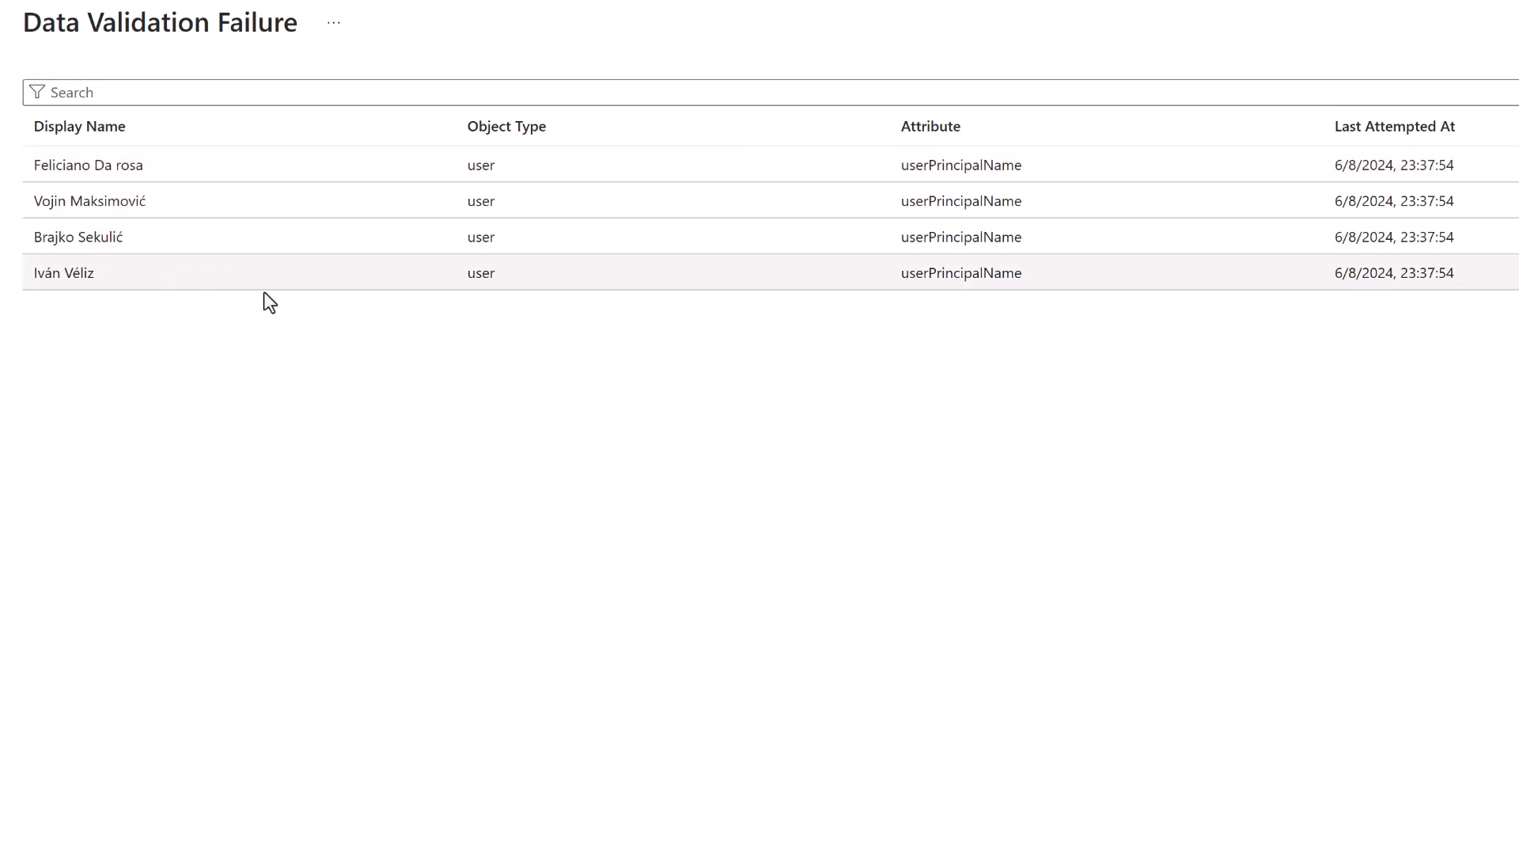
Show Sync services, where TechShuffle.onmicrosoft.com is in Error with 2 active alerts.
left_click(1099, 5)
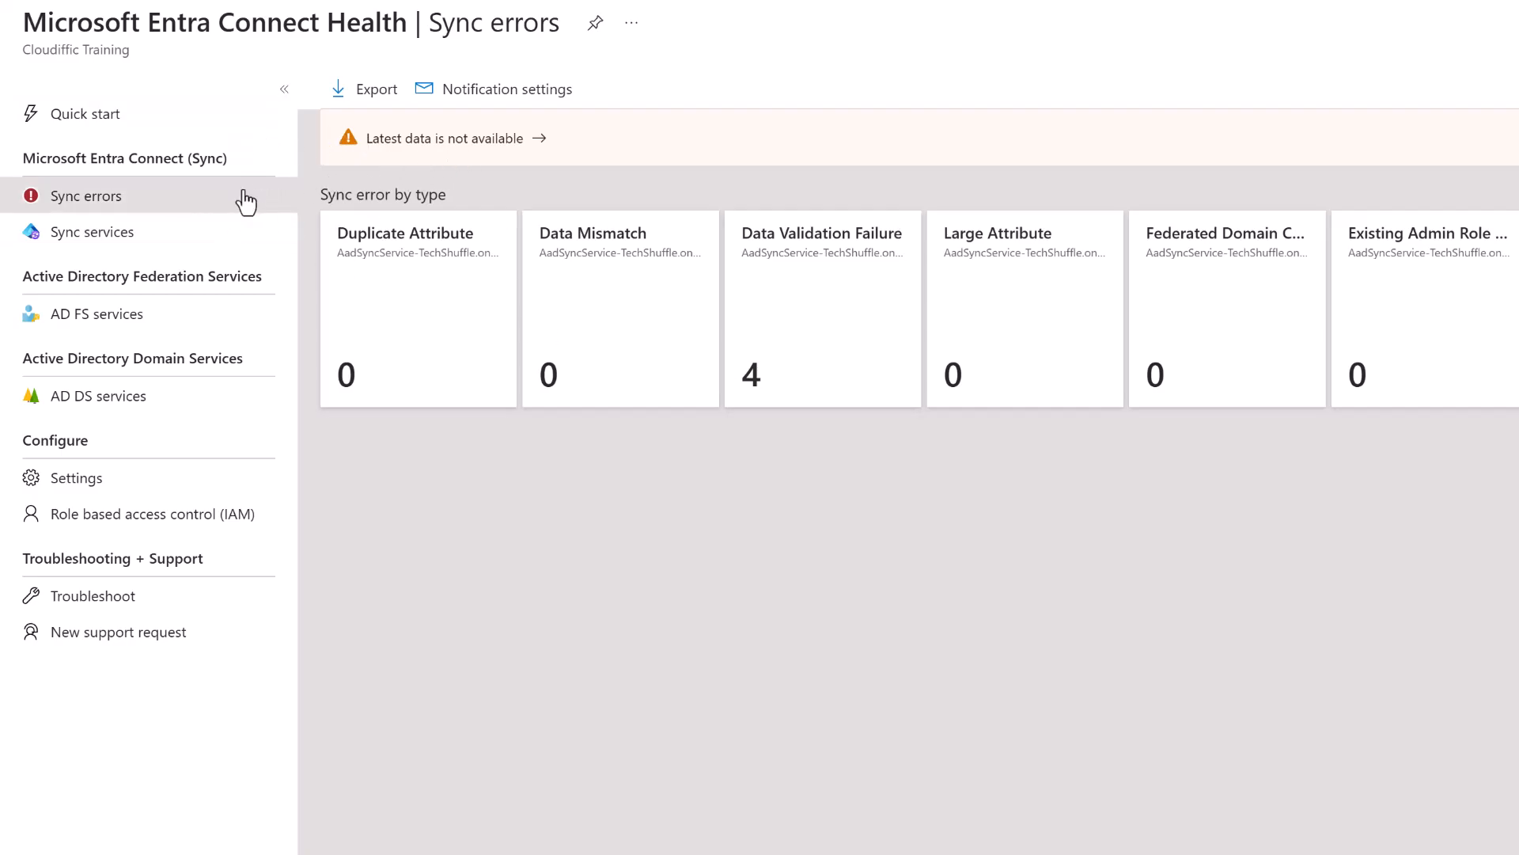
left_click(113, 232)
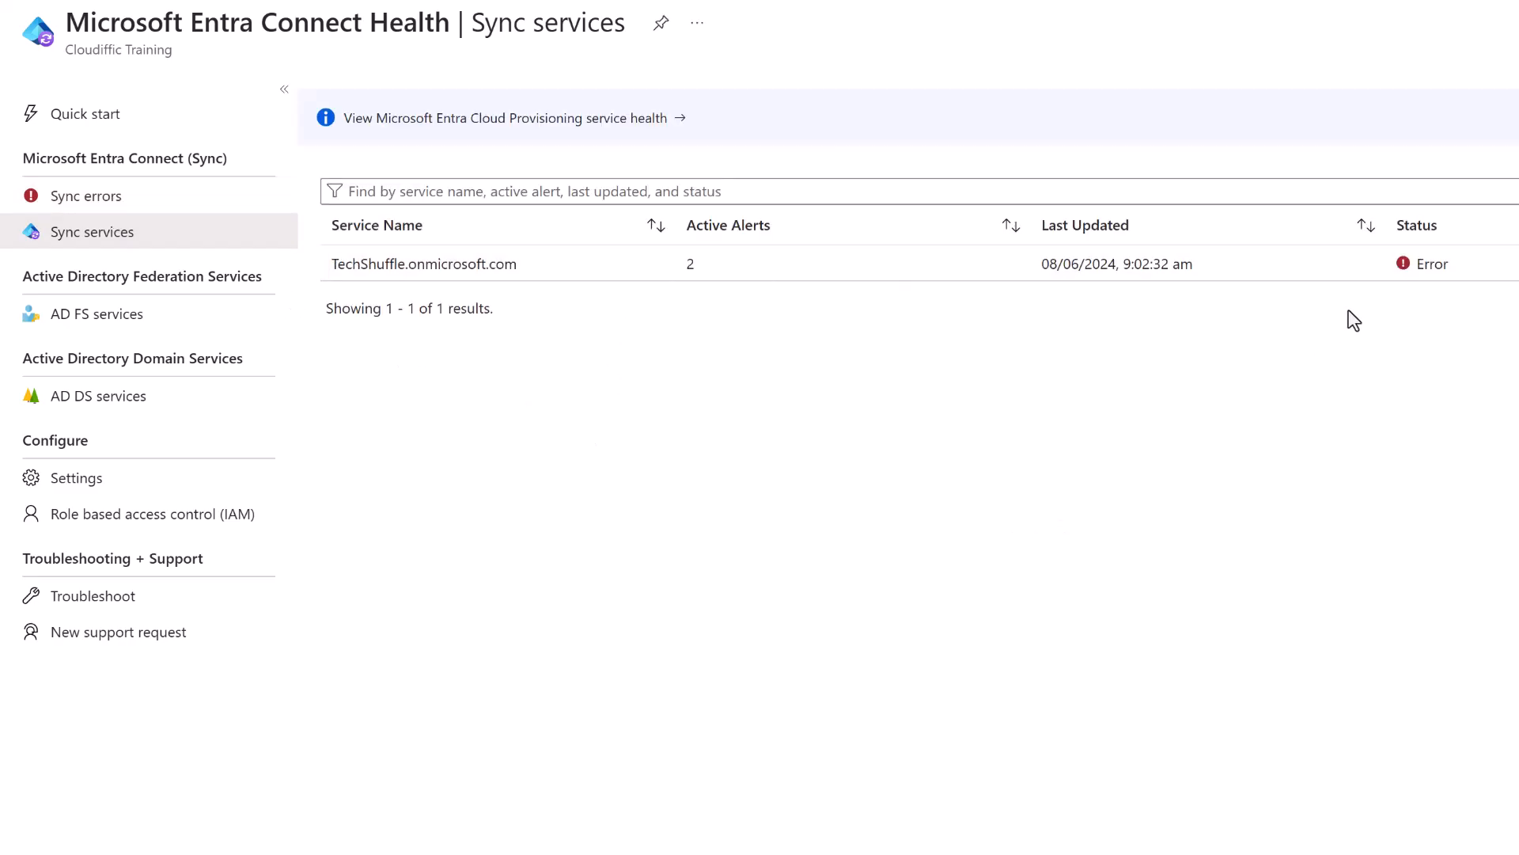
Open the TechShuffle.onmicrosoft.com sync service, check its last export time, and list its Entra Connect servers.
left_click(1438, 278)
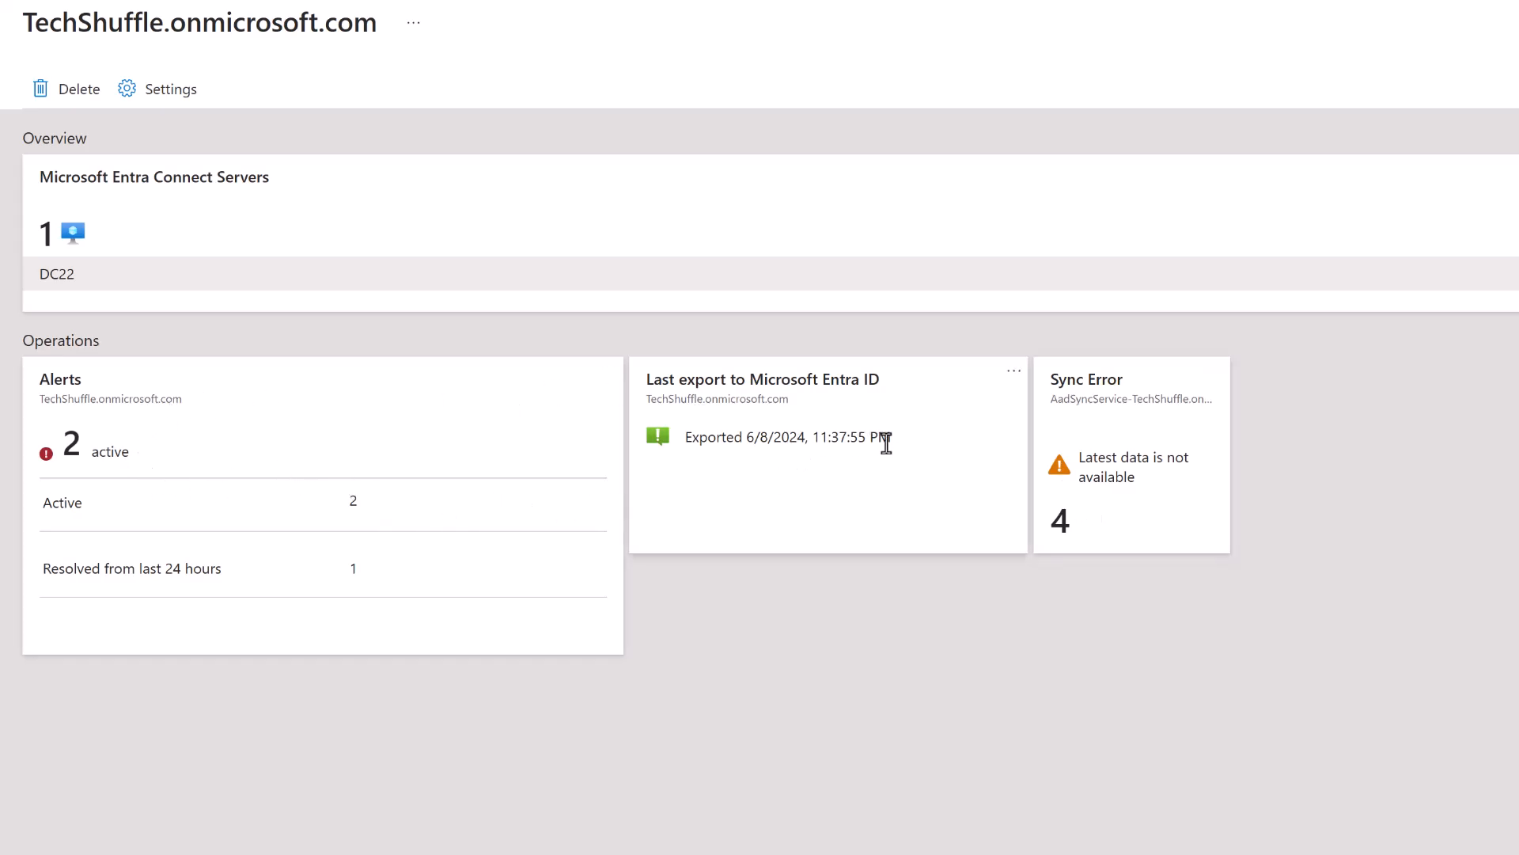
left_click_drag(894, 439, 687, 441)
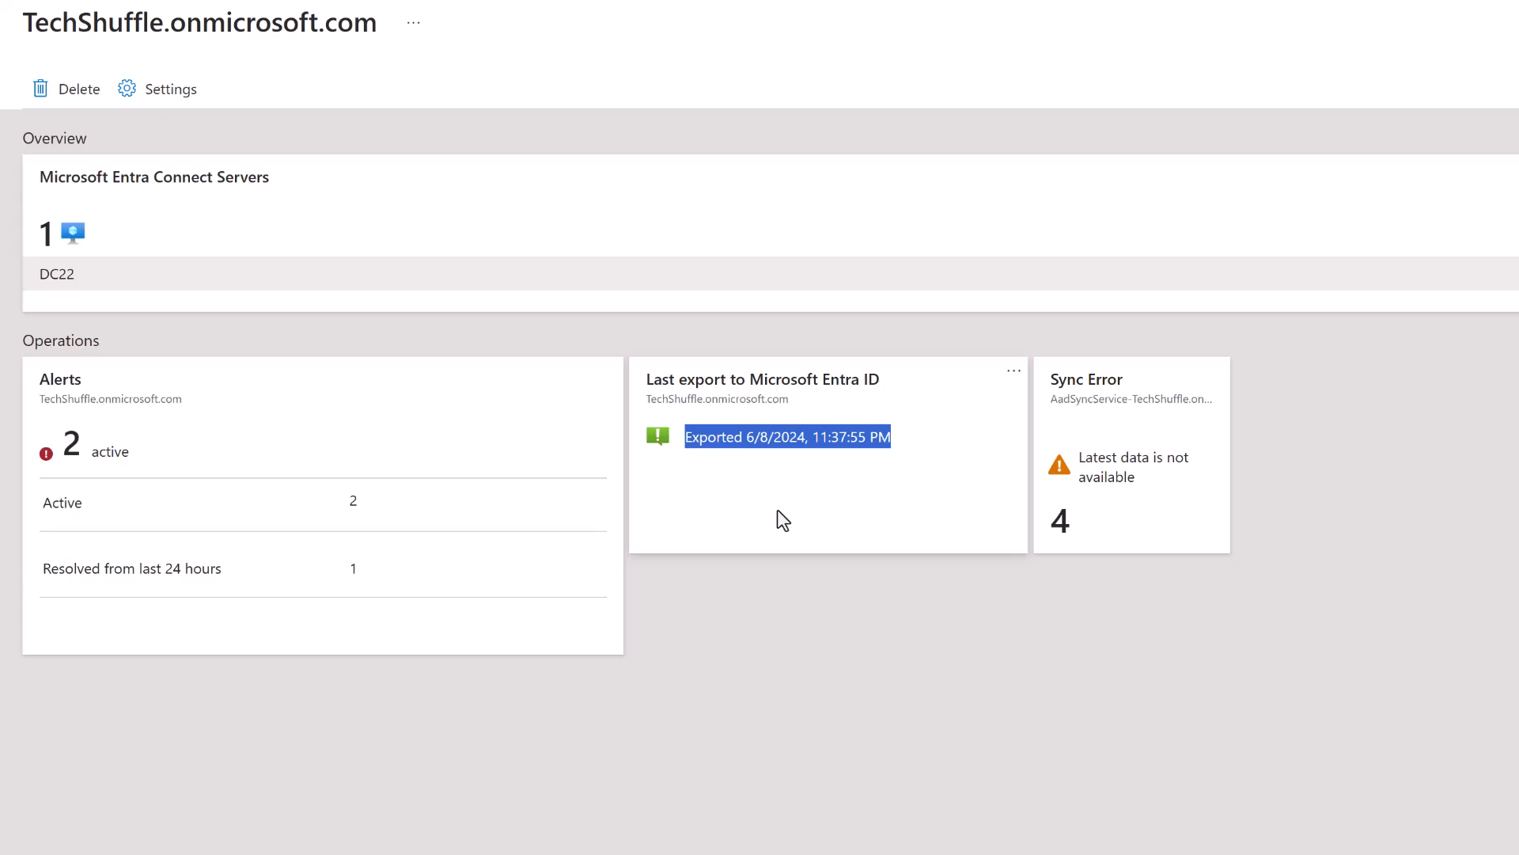
left_click(1512, 274)
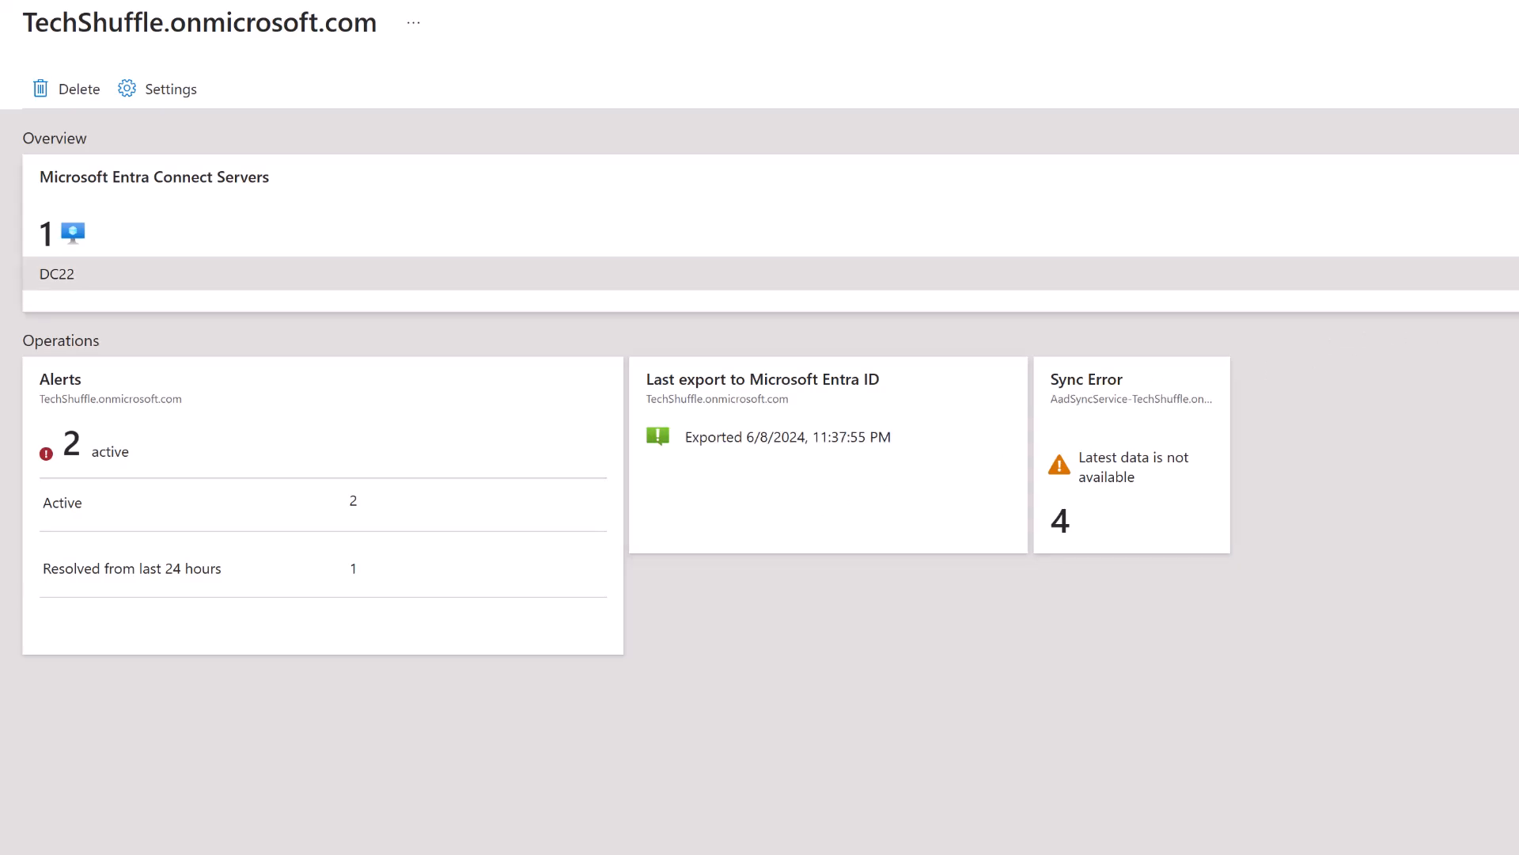
left_click(1420, 228)
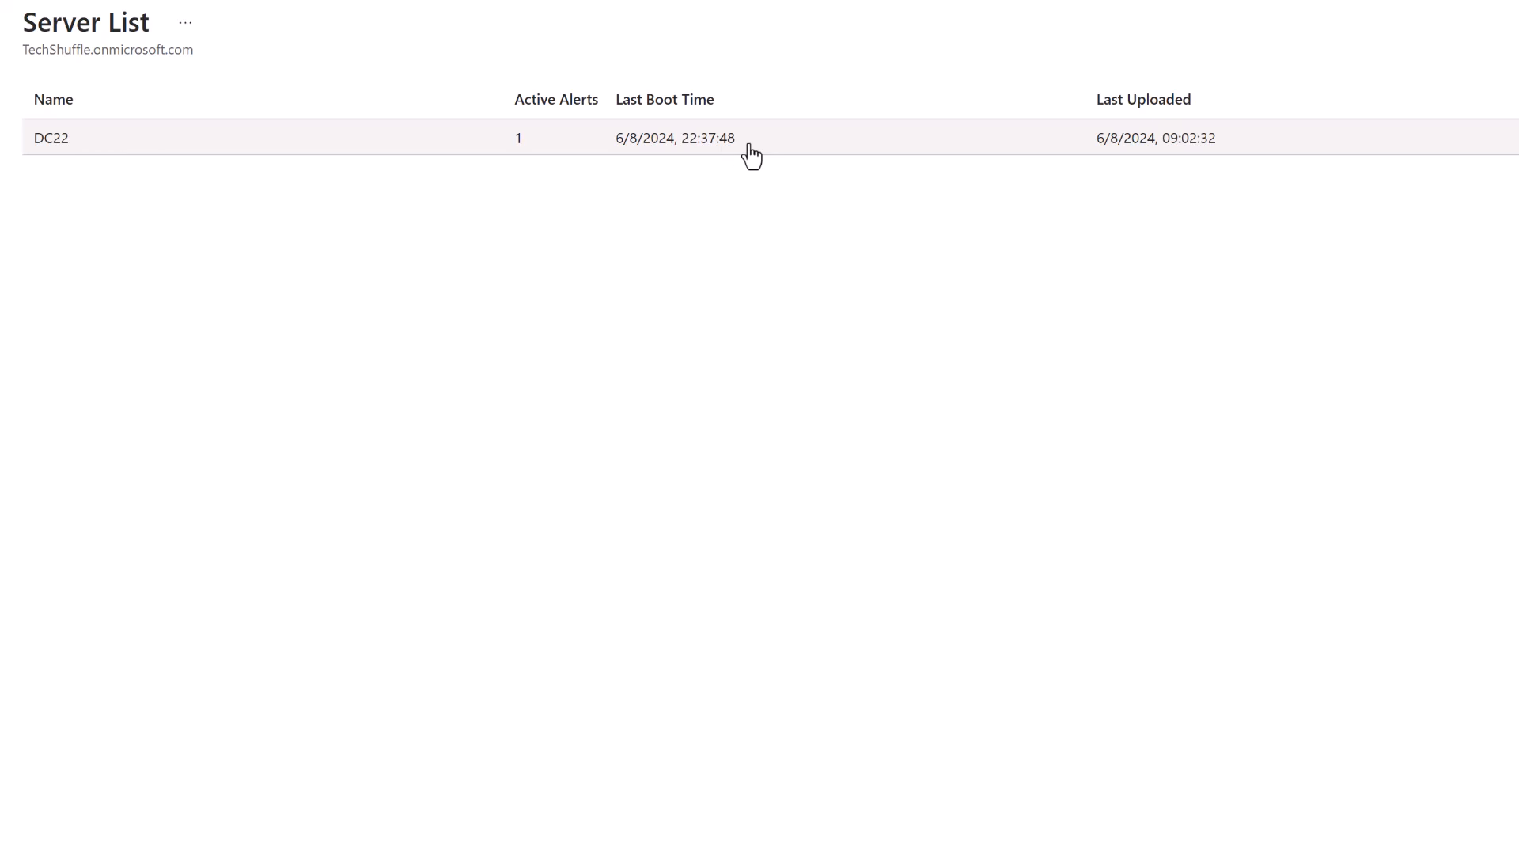
Review the DC22 server's health page (1 active alert) and return to the Connect Health overview.
left_click(1504, 138)
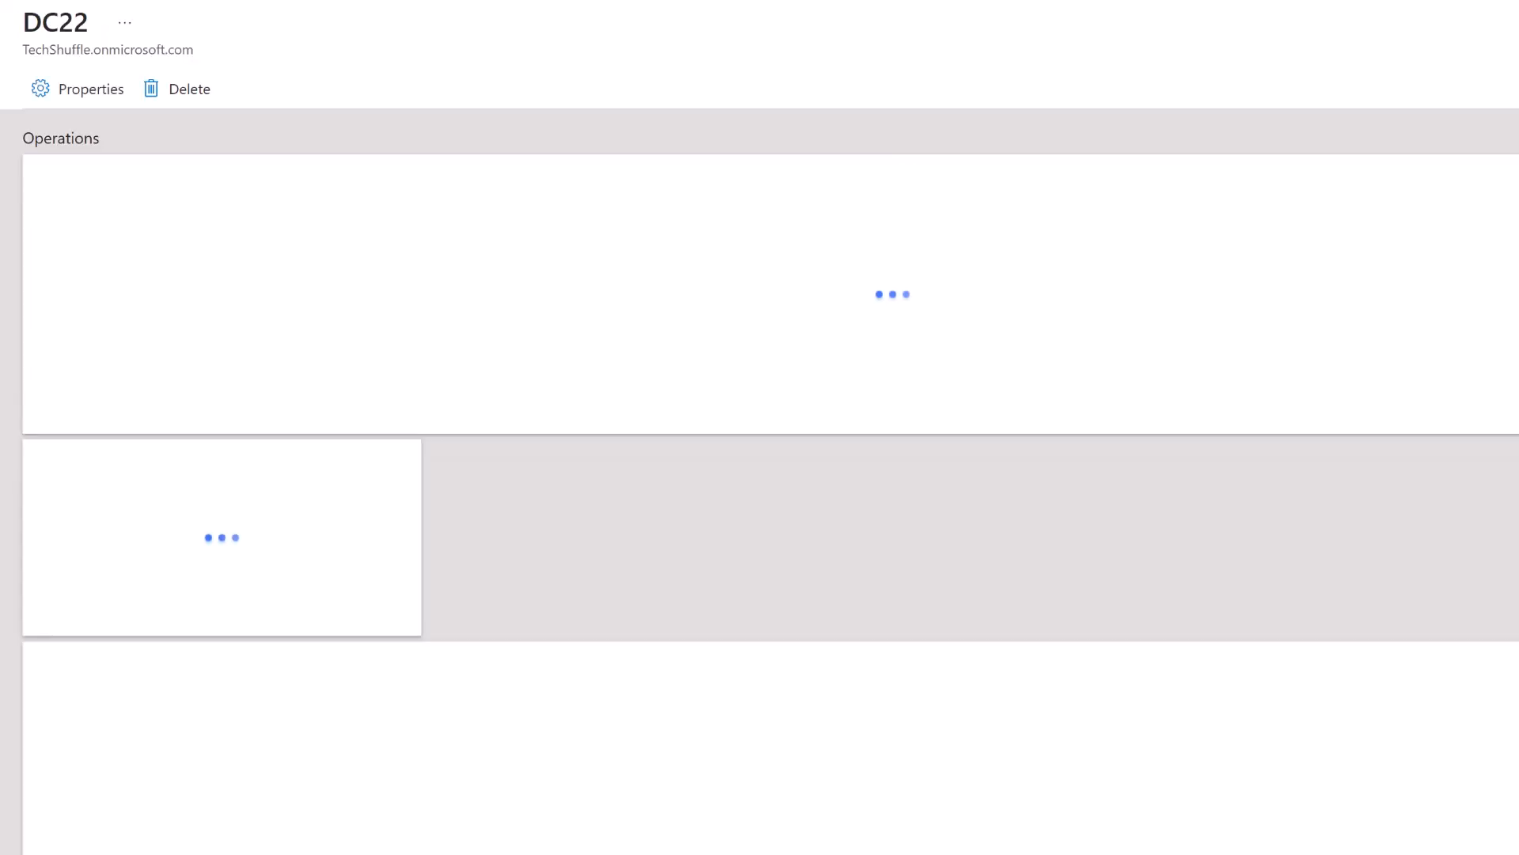
scroll(587, 288, "down", 5)
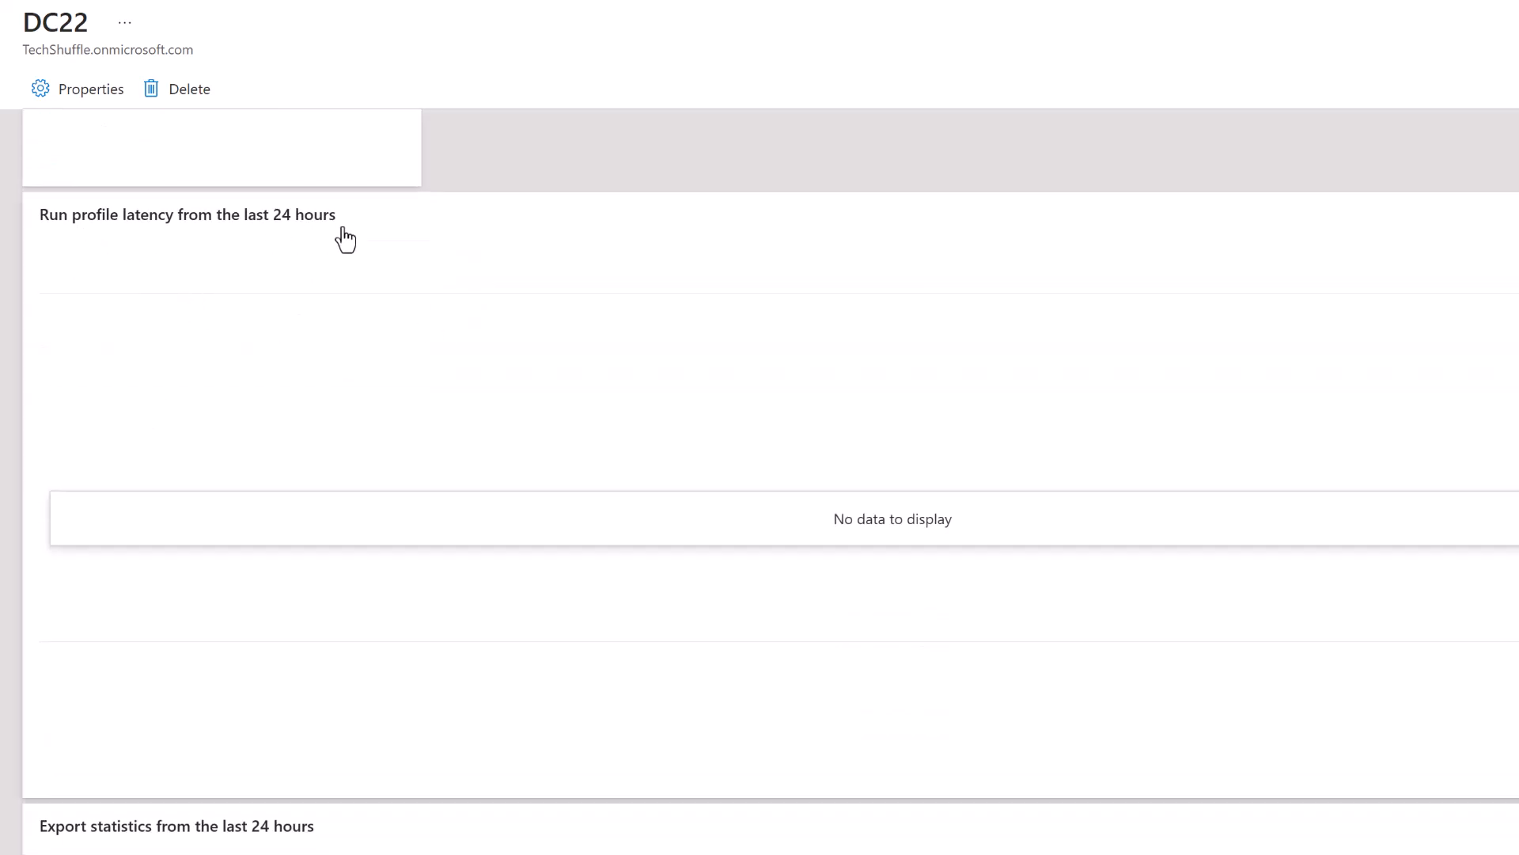
scroll(776, 496, "down", 4)
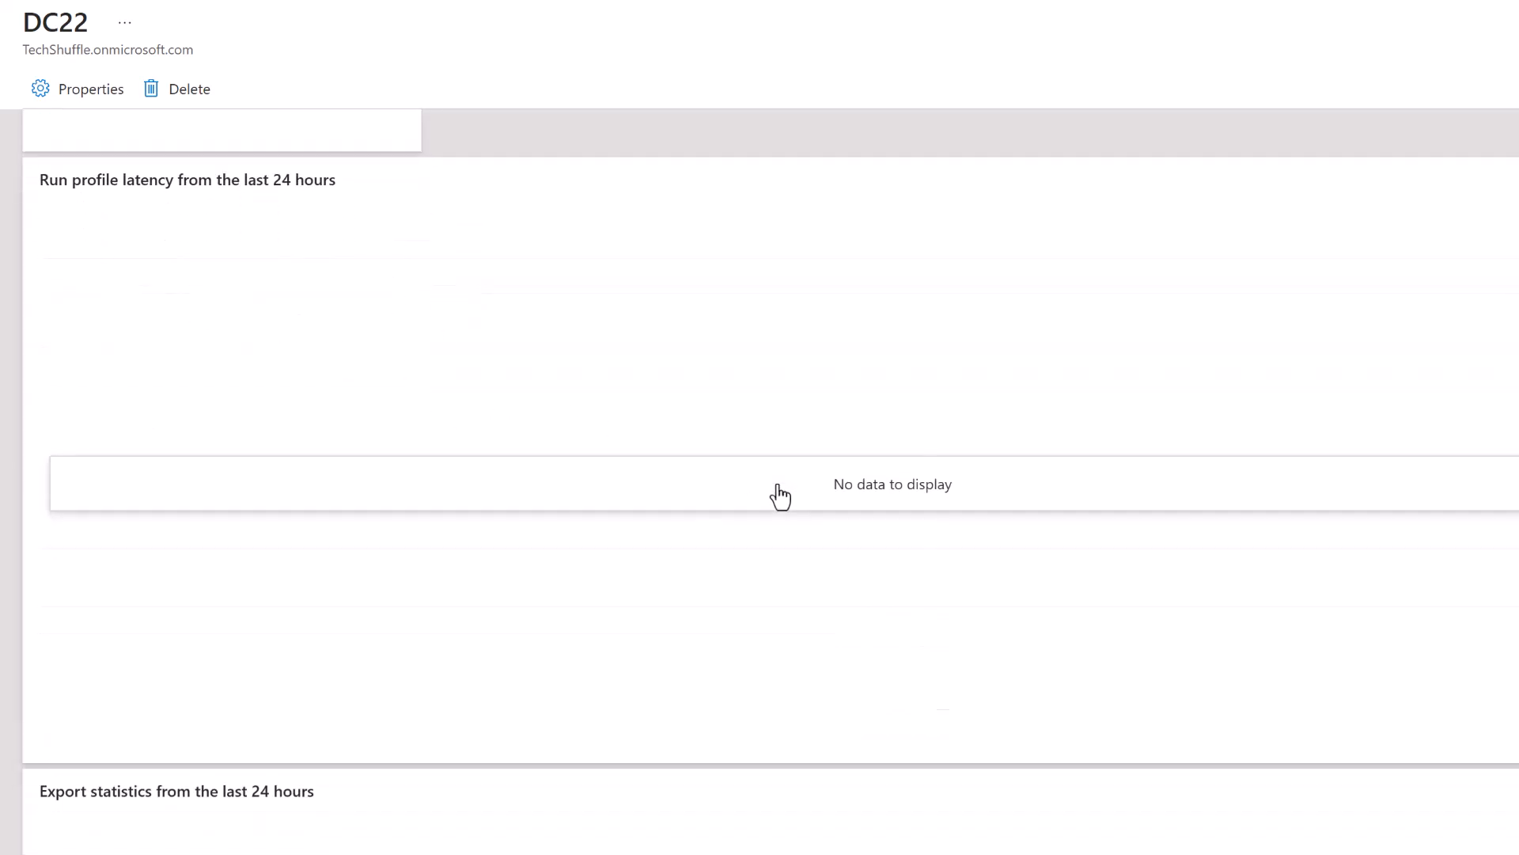
scroll(926, 463, "up", 9)
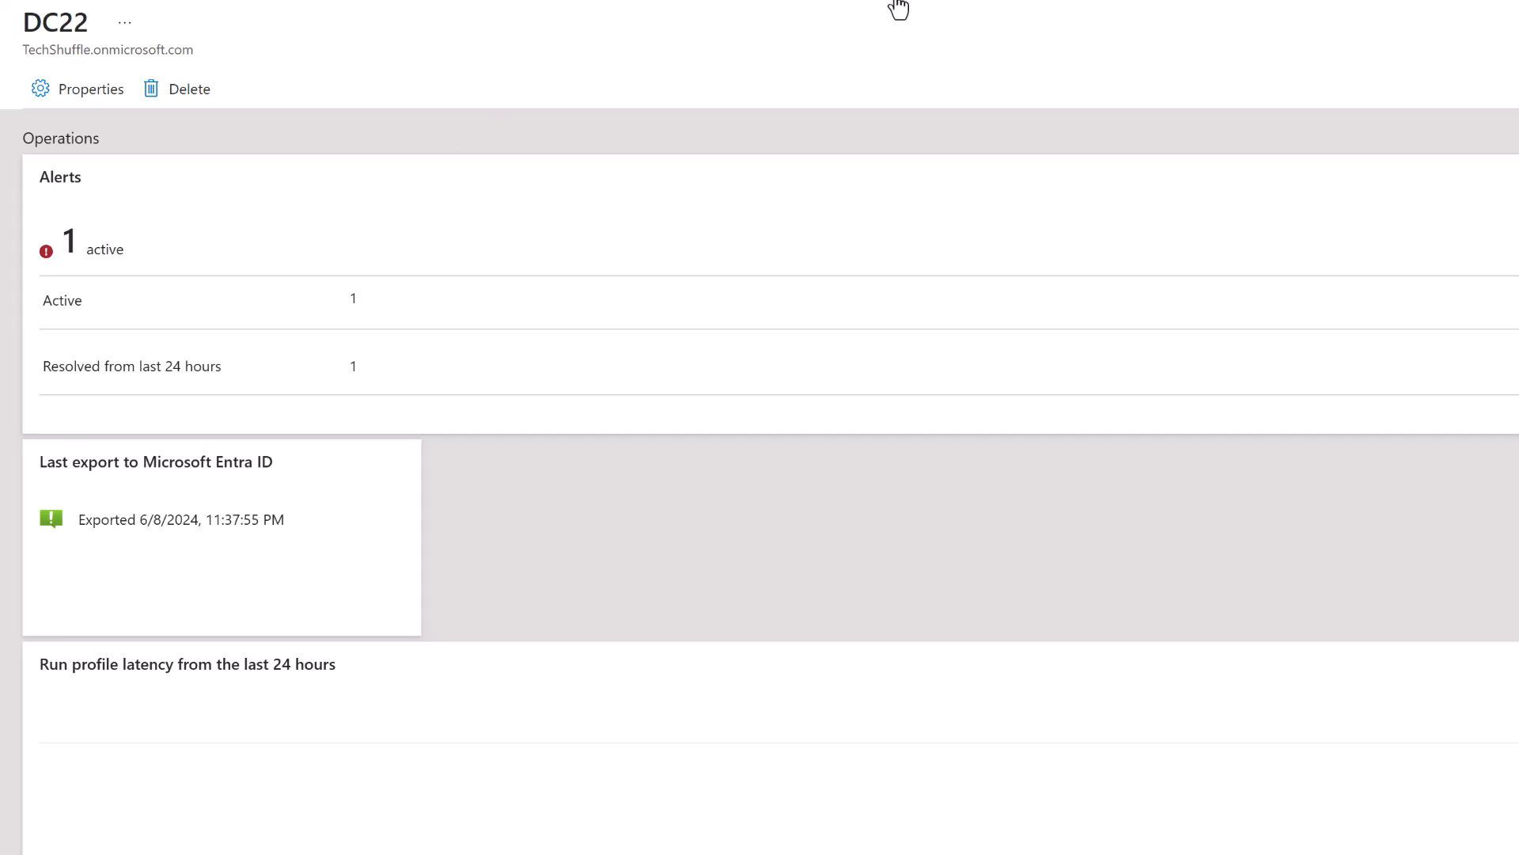
left_click(896, 2)
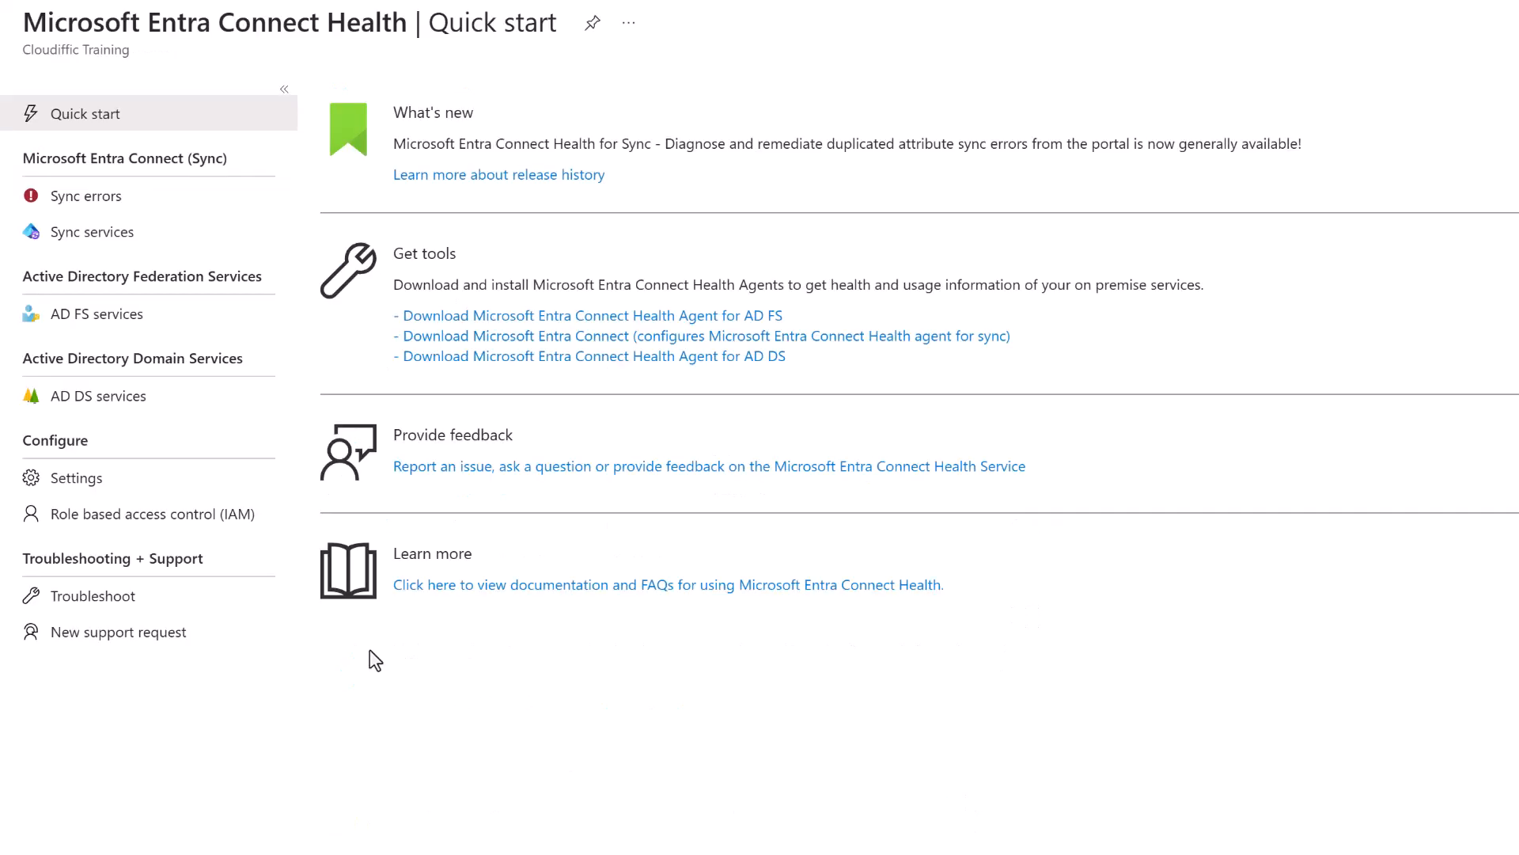
Browse the AD FS and AD DS service lists, then open Connect Health Settings.
left_click(142, 319)
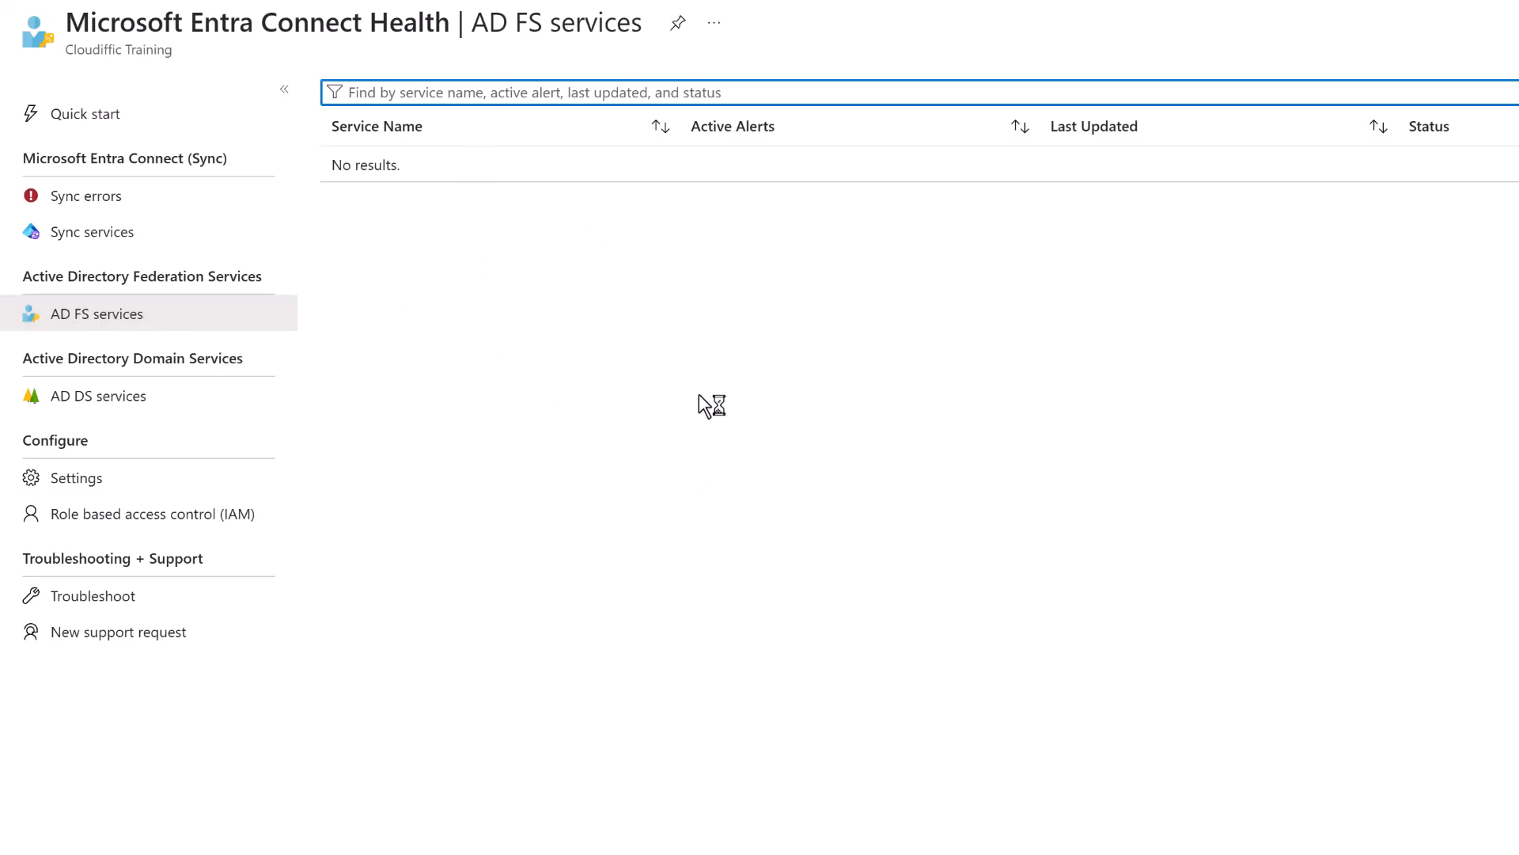
left_click(135, 396)
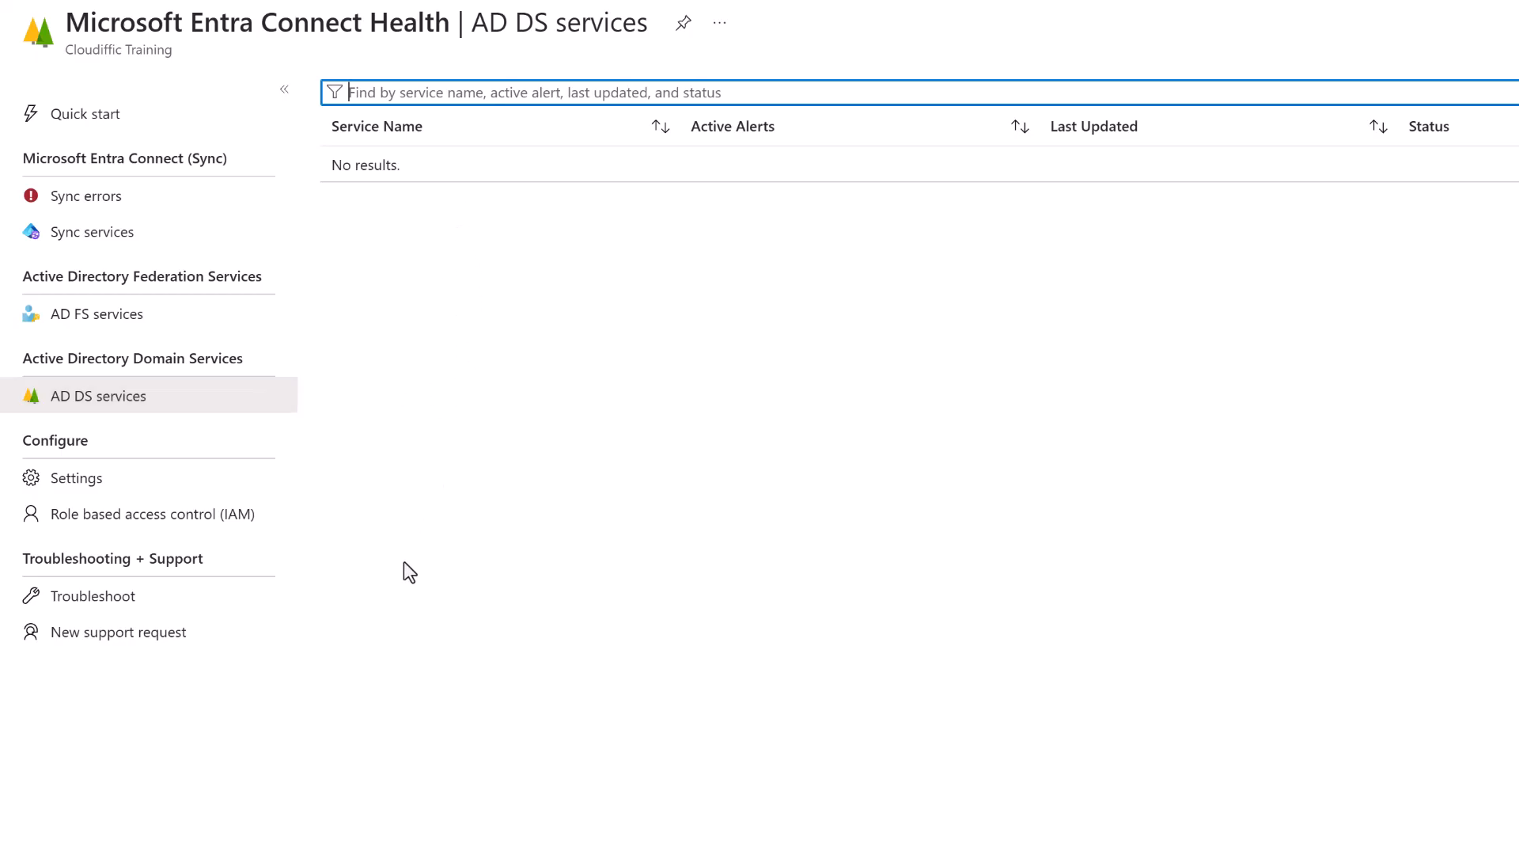
left_click(112, 483)
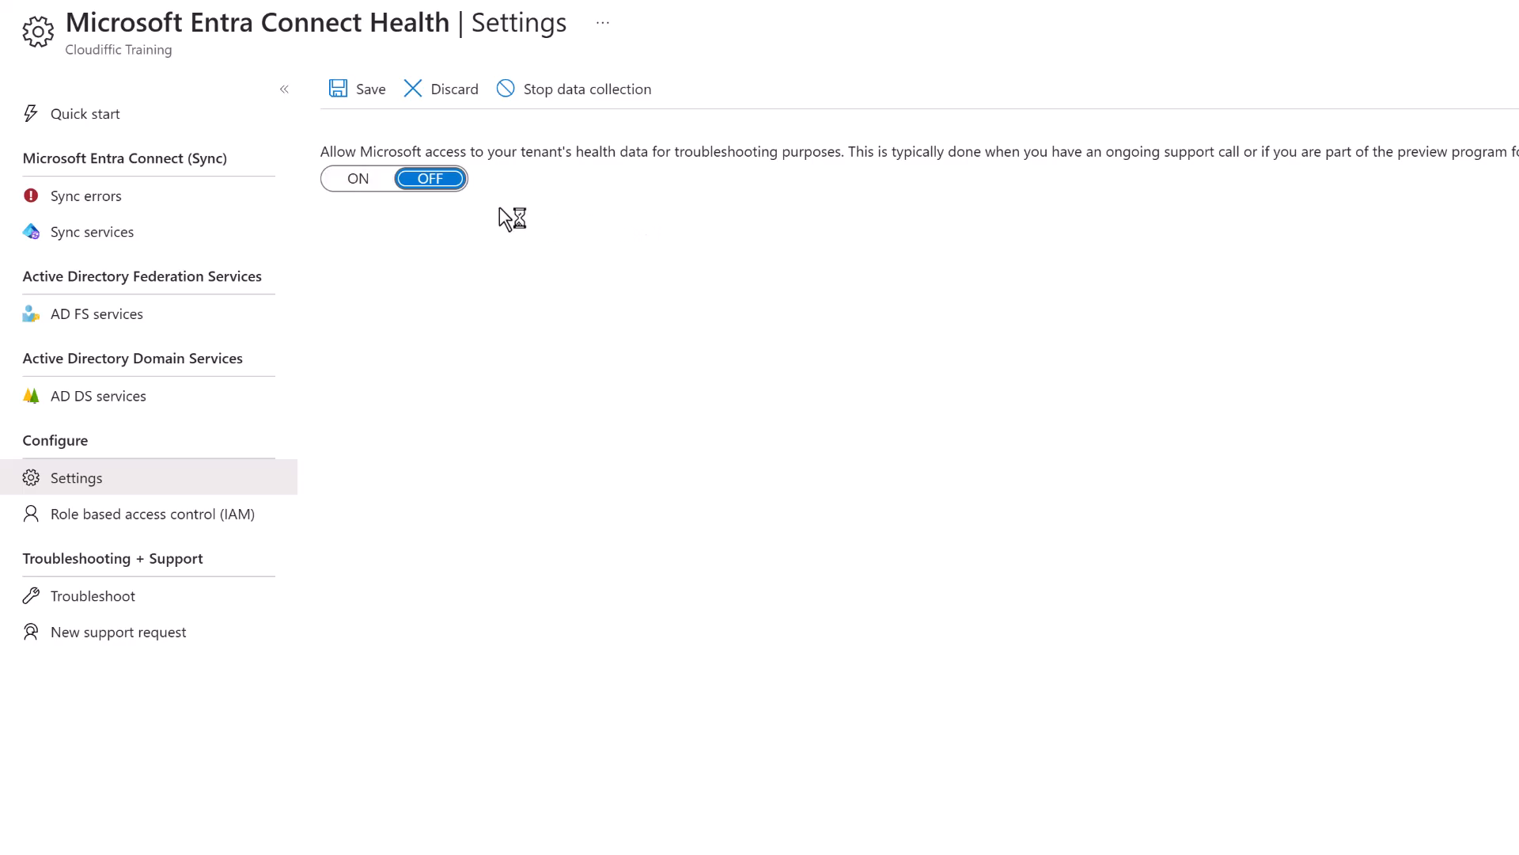
Toggle Microsoft's health-data access on and back off unsaved, then open Role based access control (IAM).
left_click(357, 181)
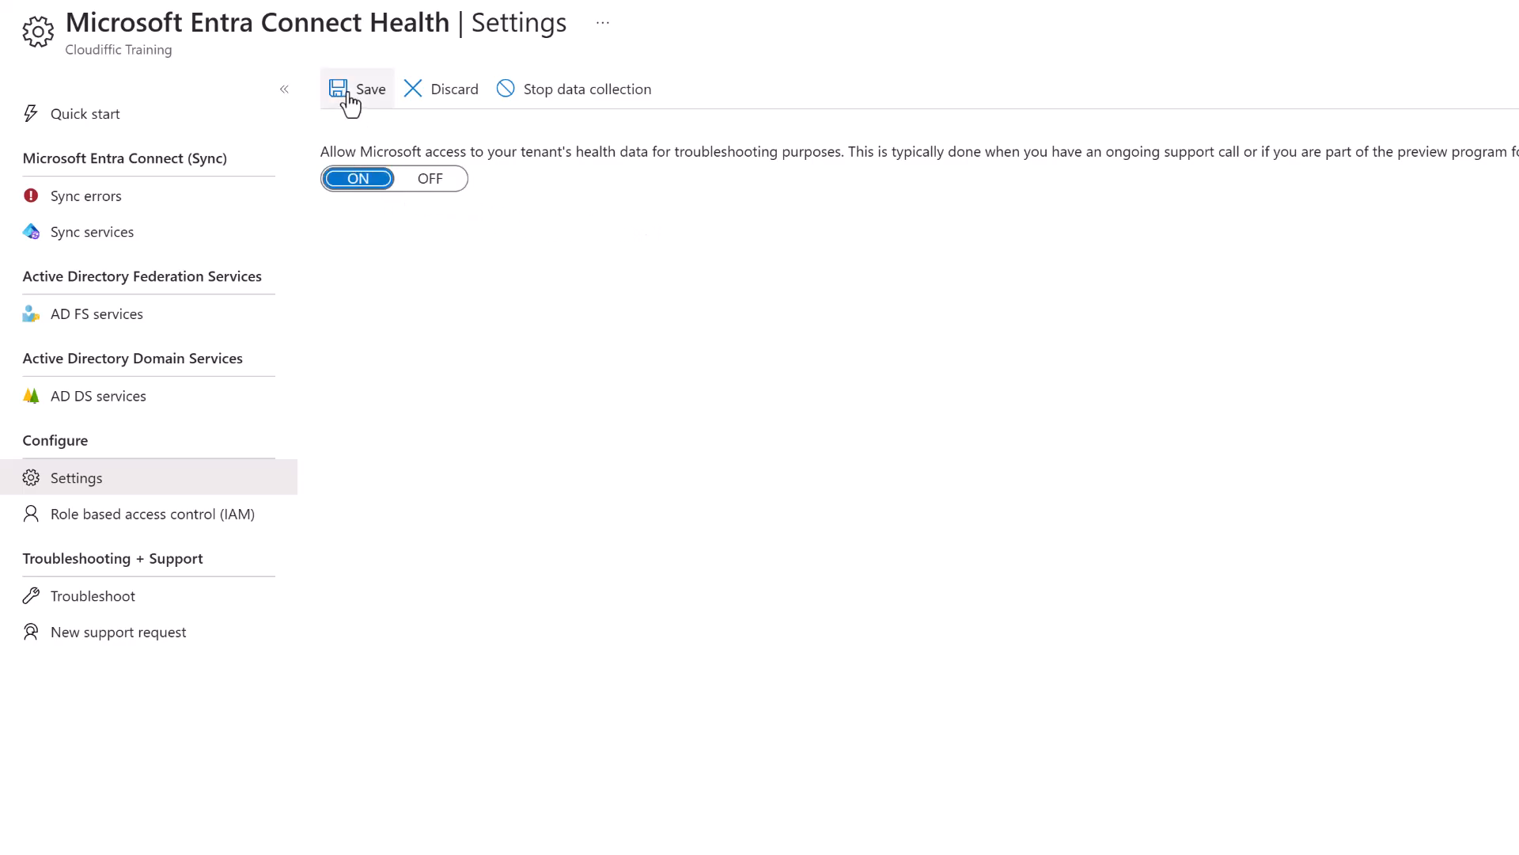
left_click(434, 179)
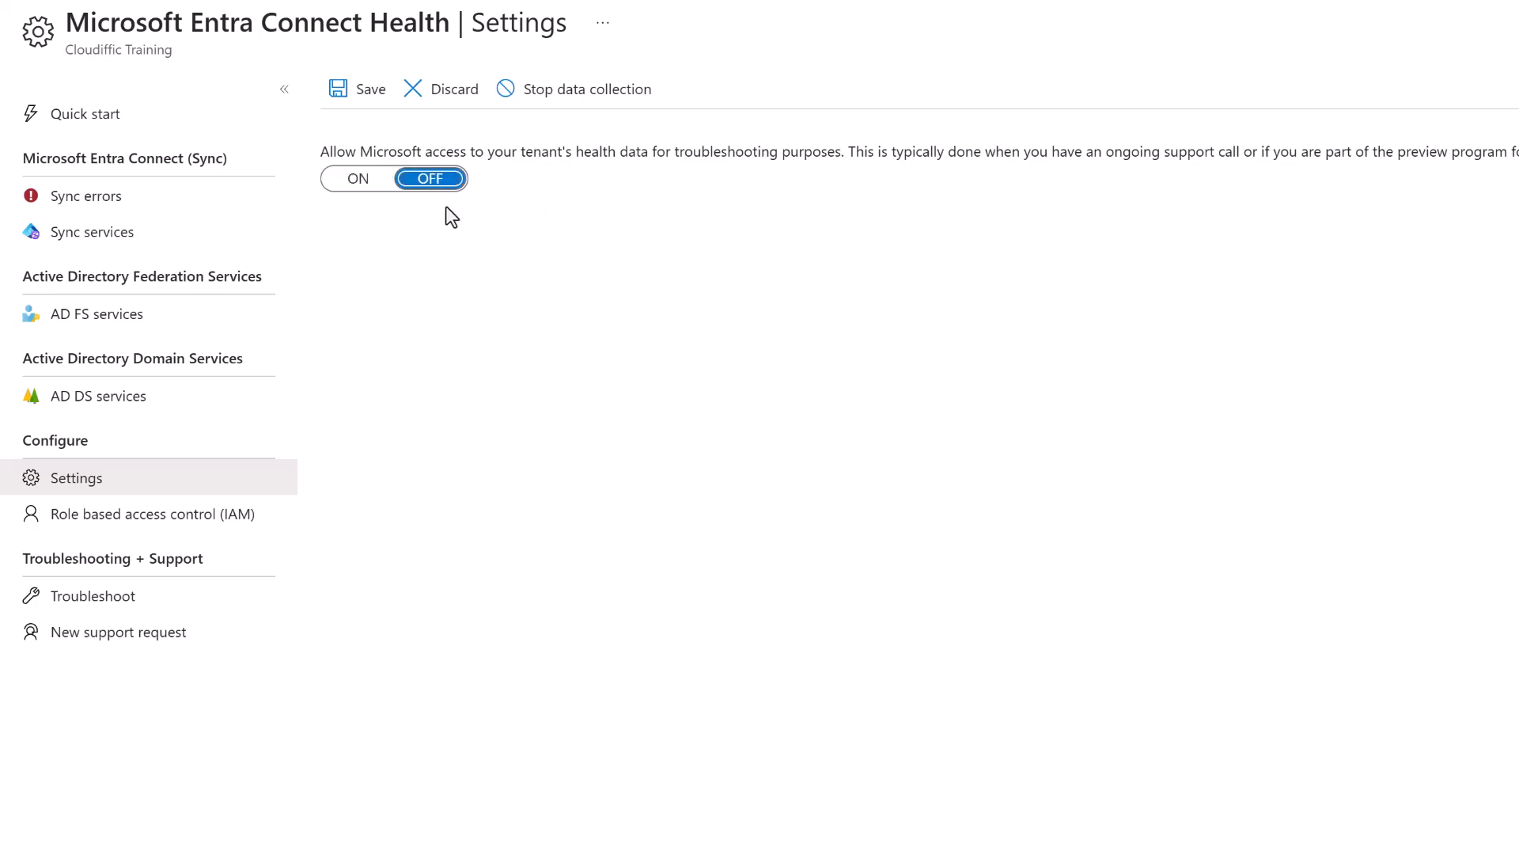
left_click(128, 522)
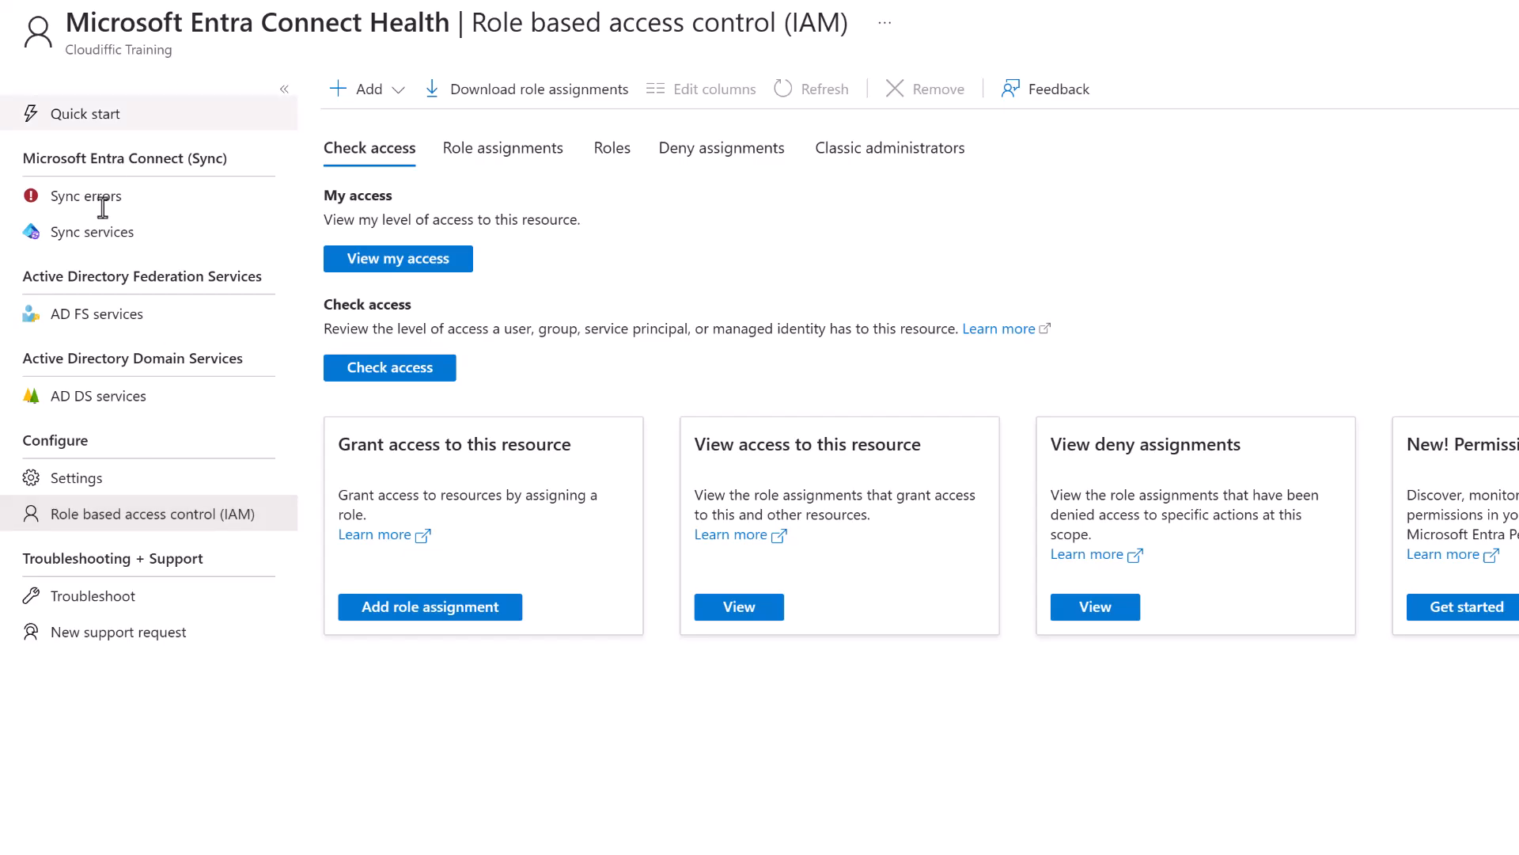
left_click(378, 269)
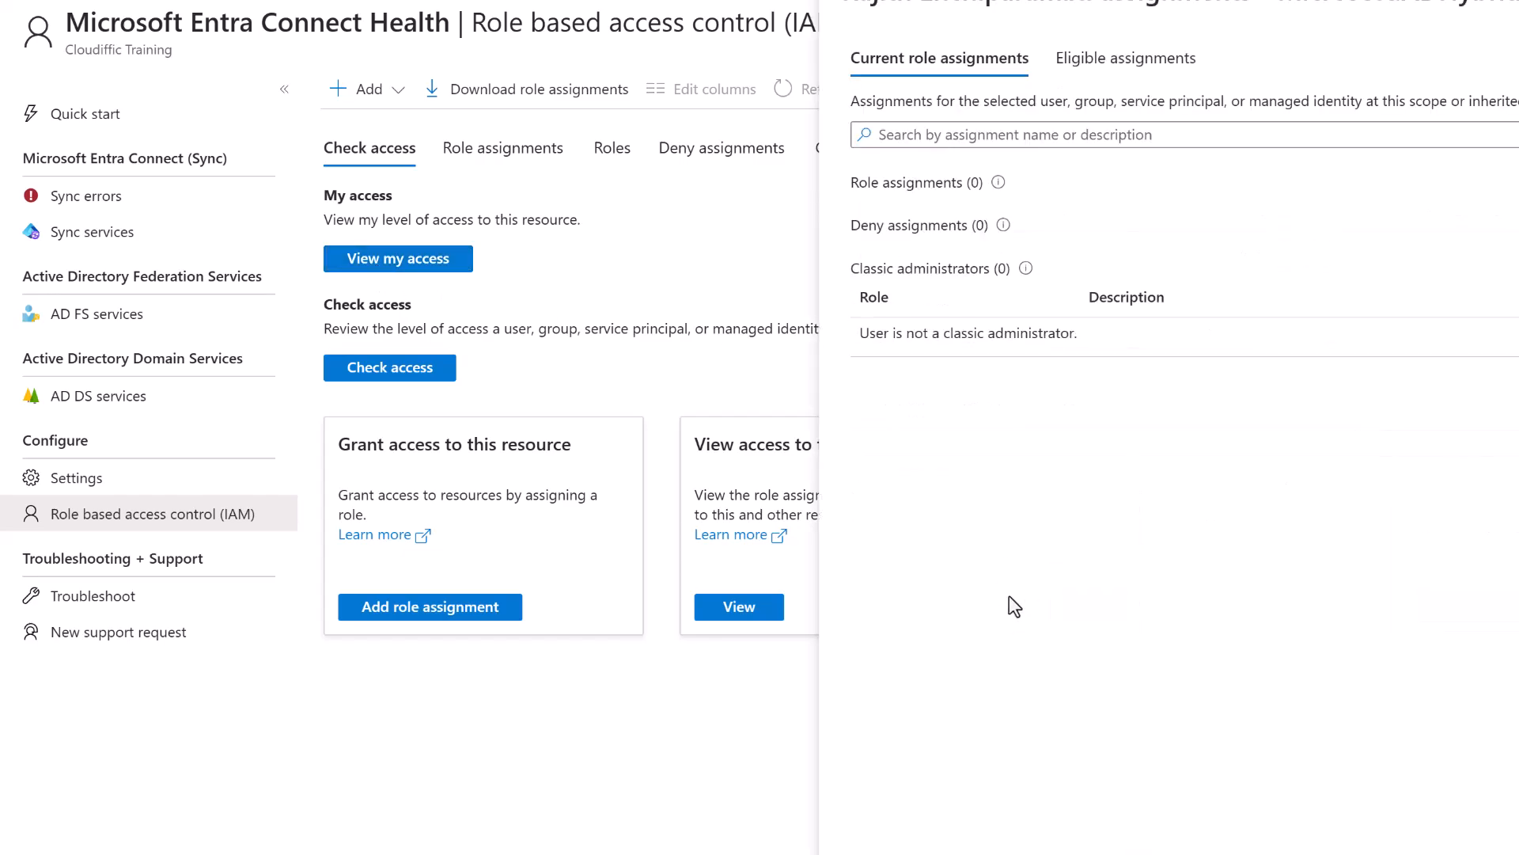
left_click(1155, 80)
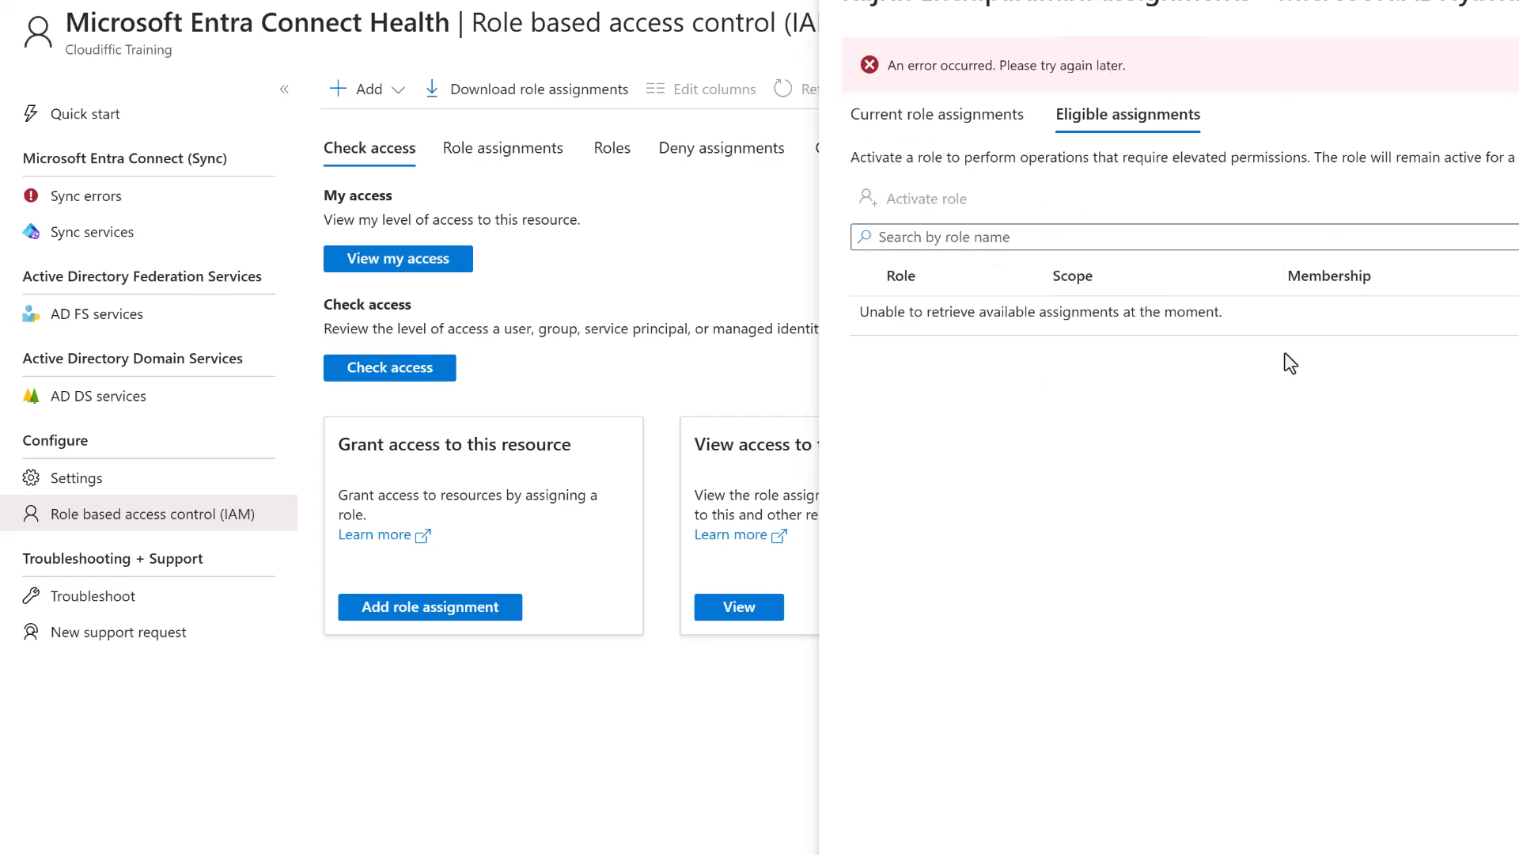
left_click(953, 125)
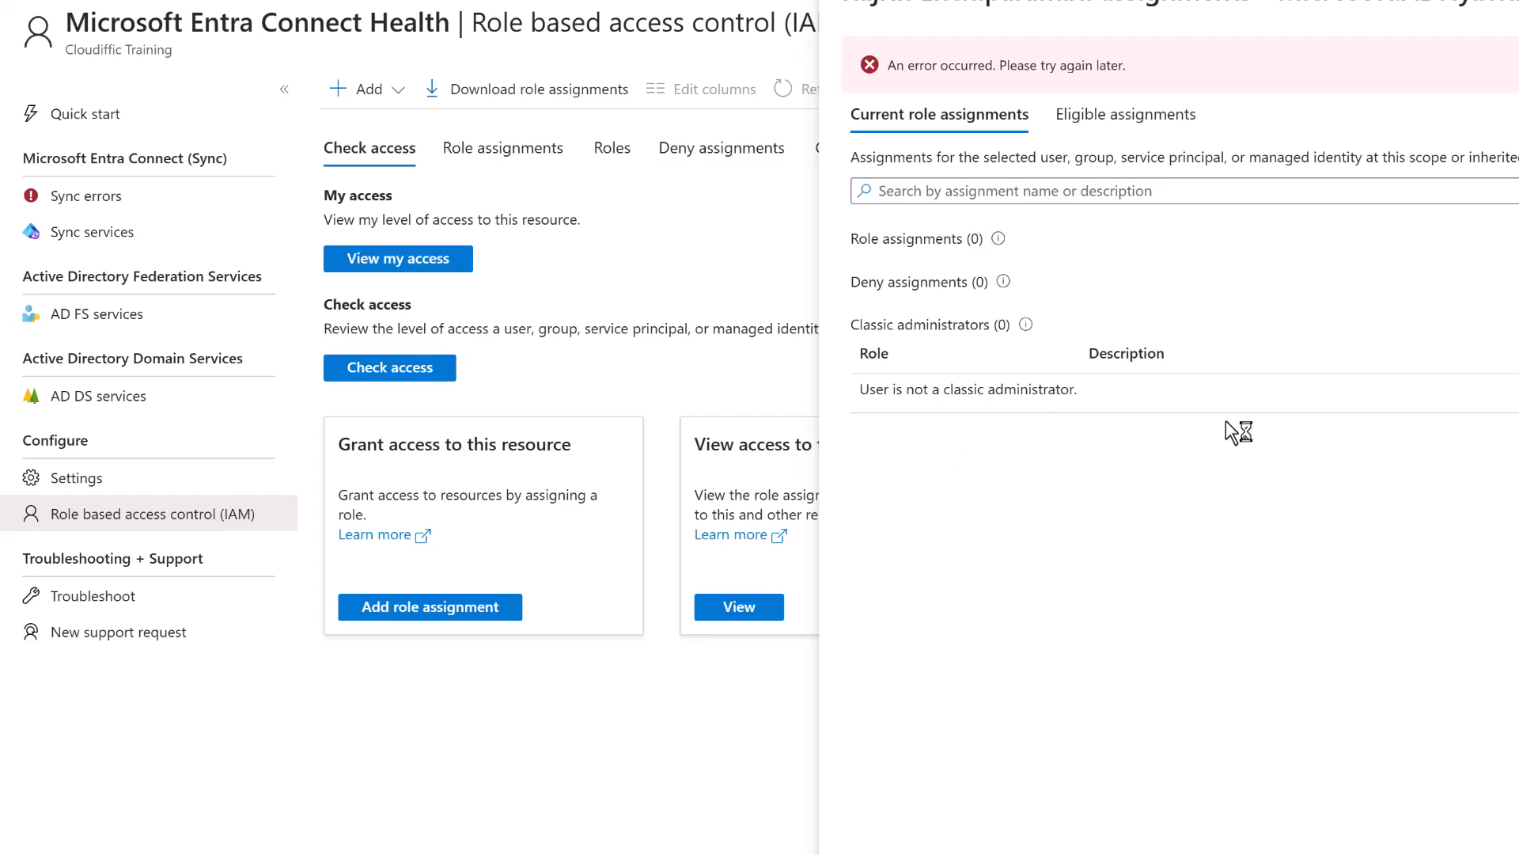
key("Escape")
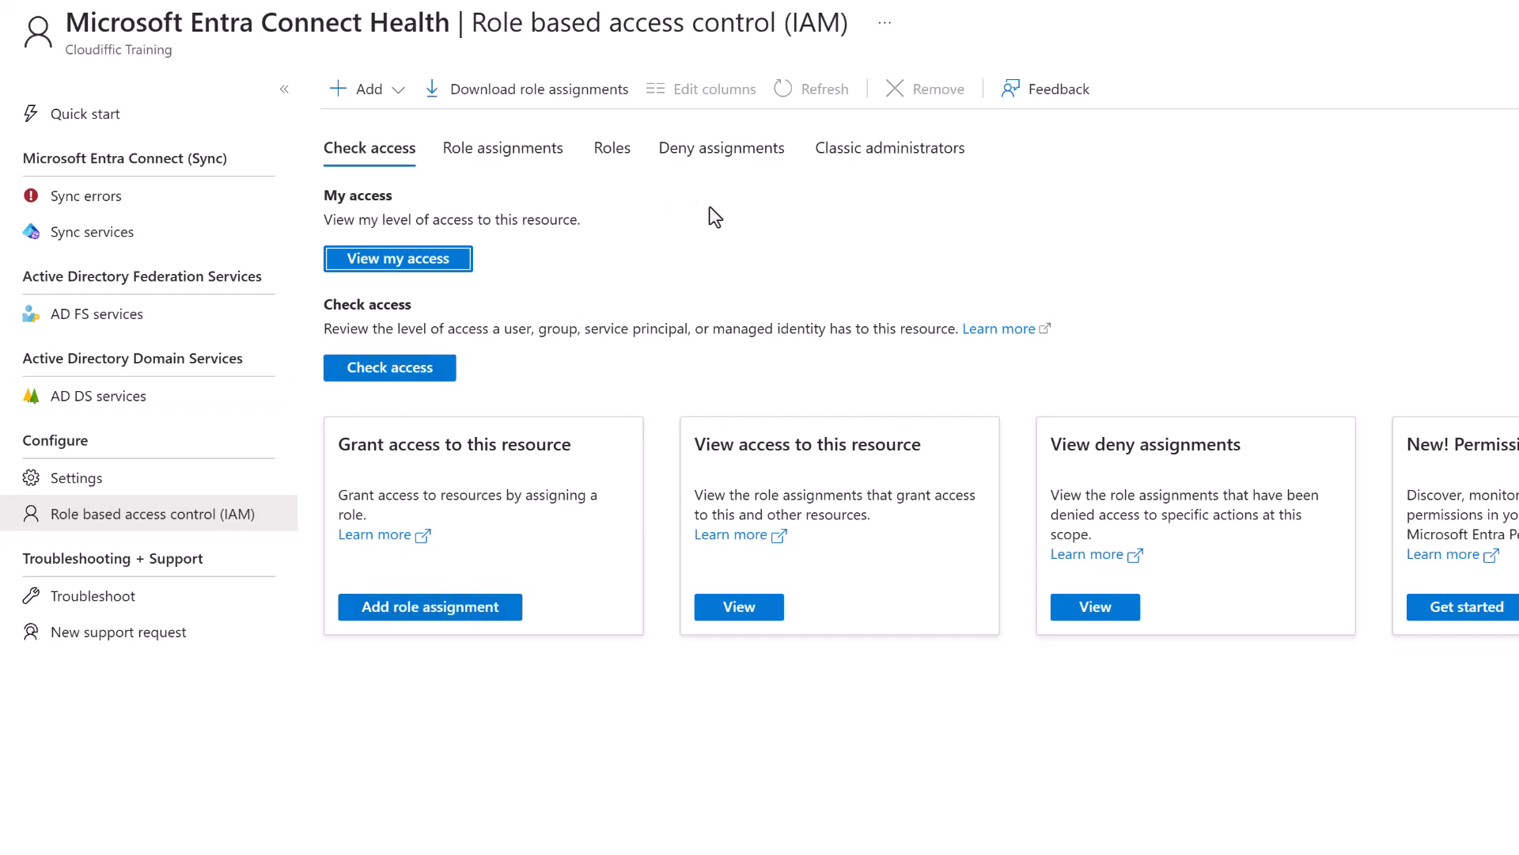
left_click(506, 155)
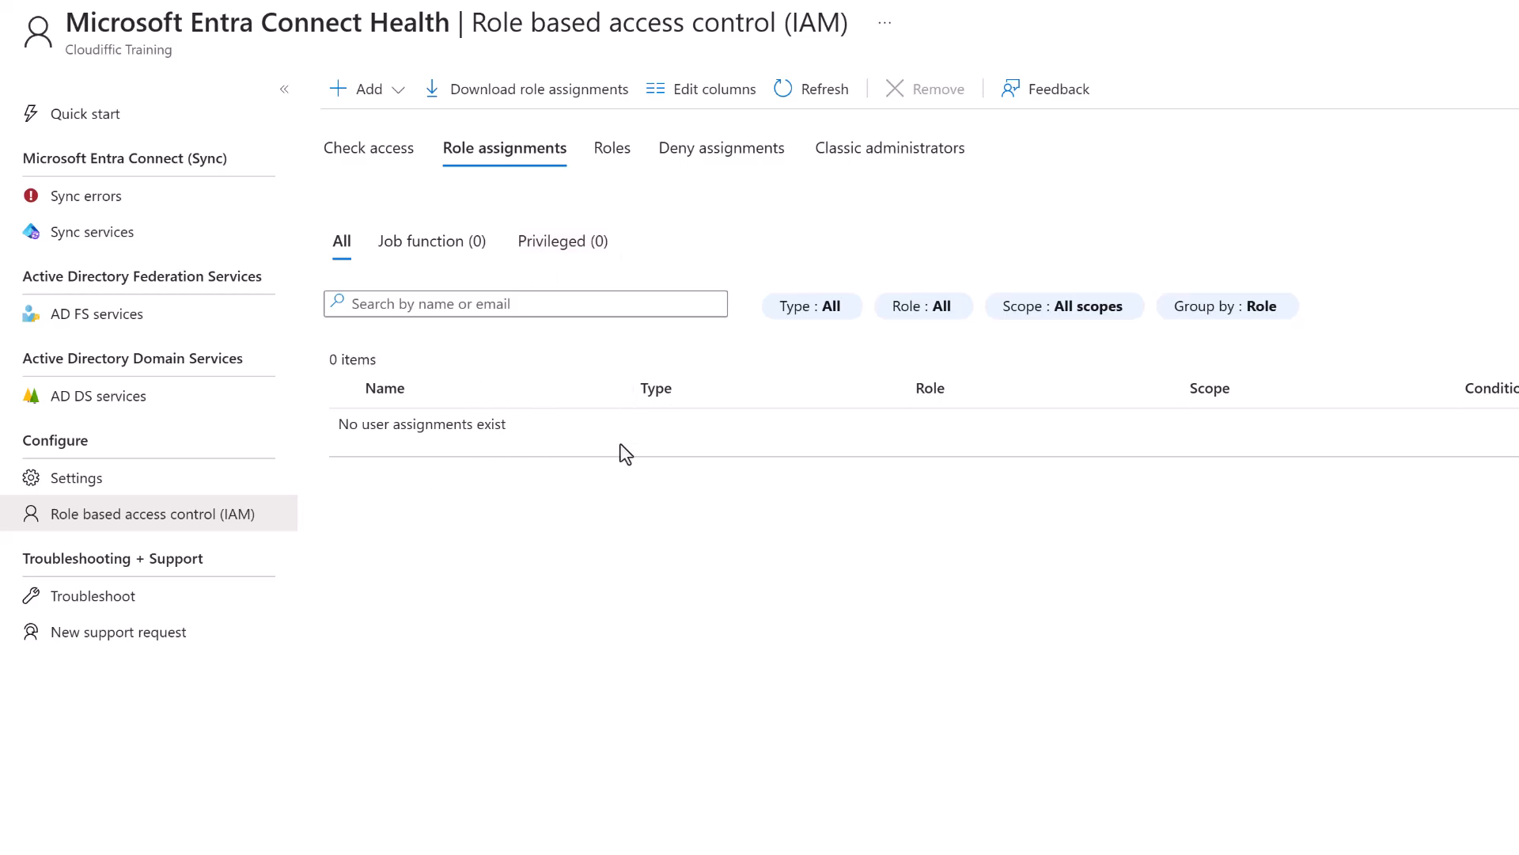
left_click(367, 151)
Start a Monitoring Reader role assignment and add the first listed user as its member.
left_click(443, 606)
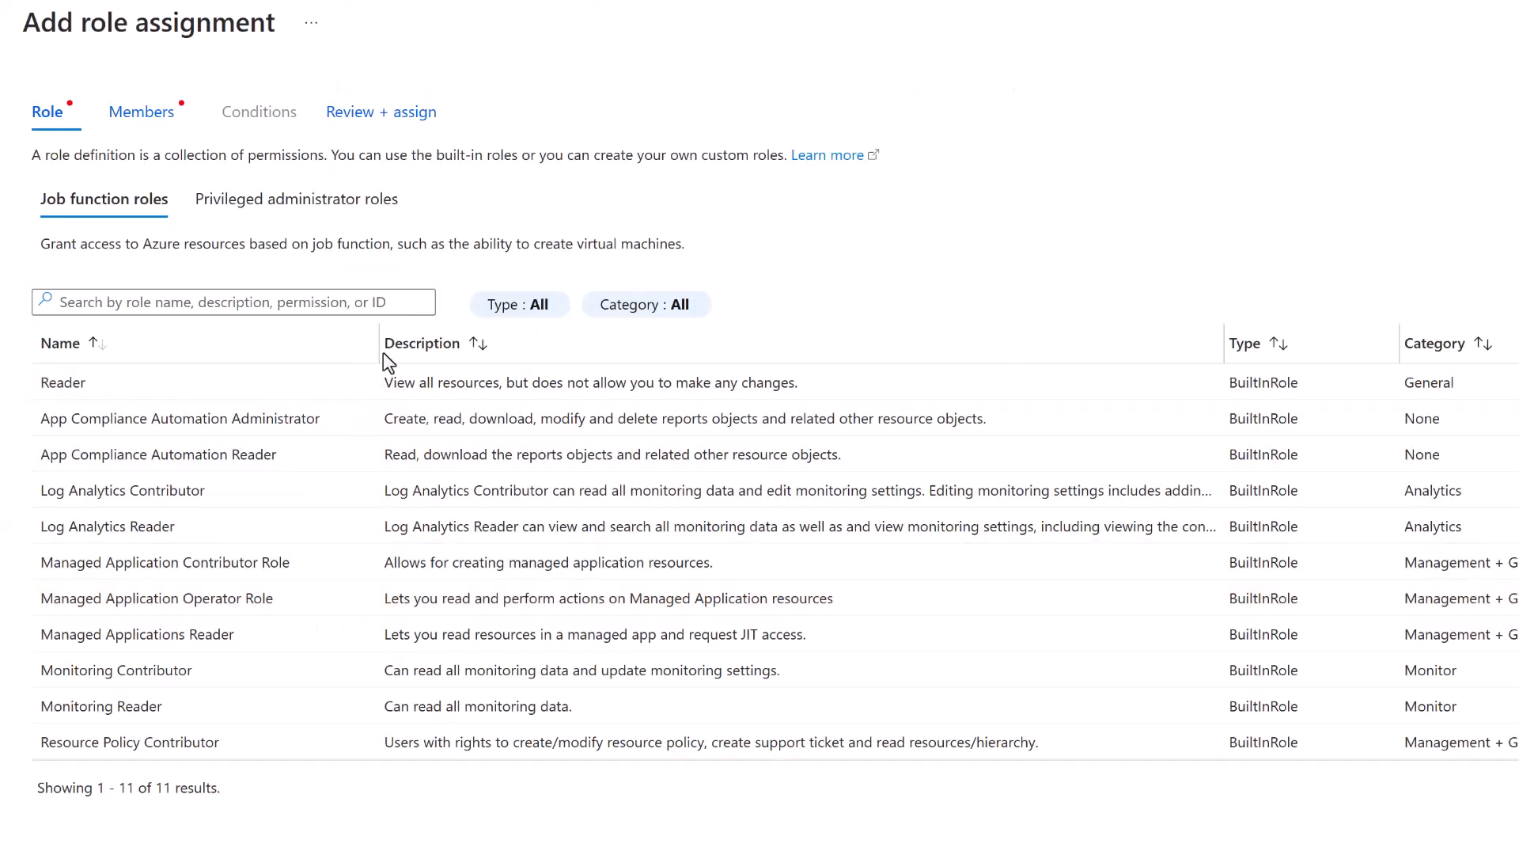
left_click_drag(380, 348, 422, 355)
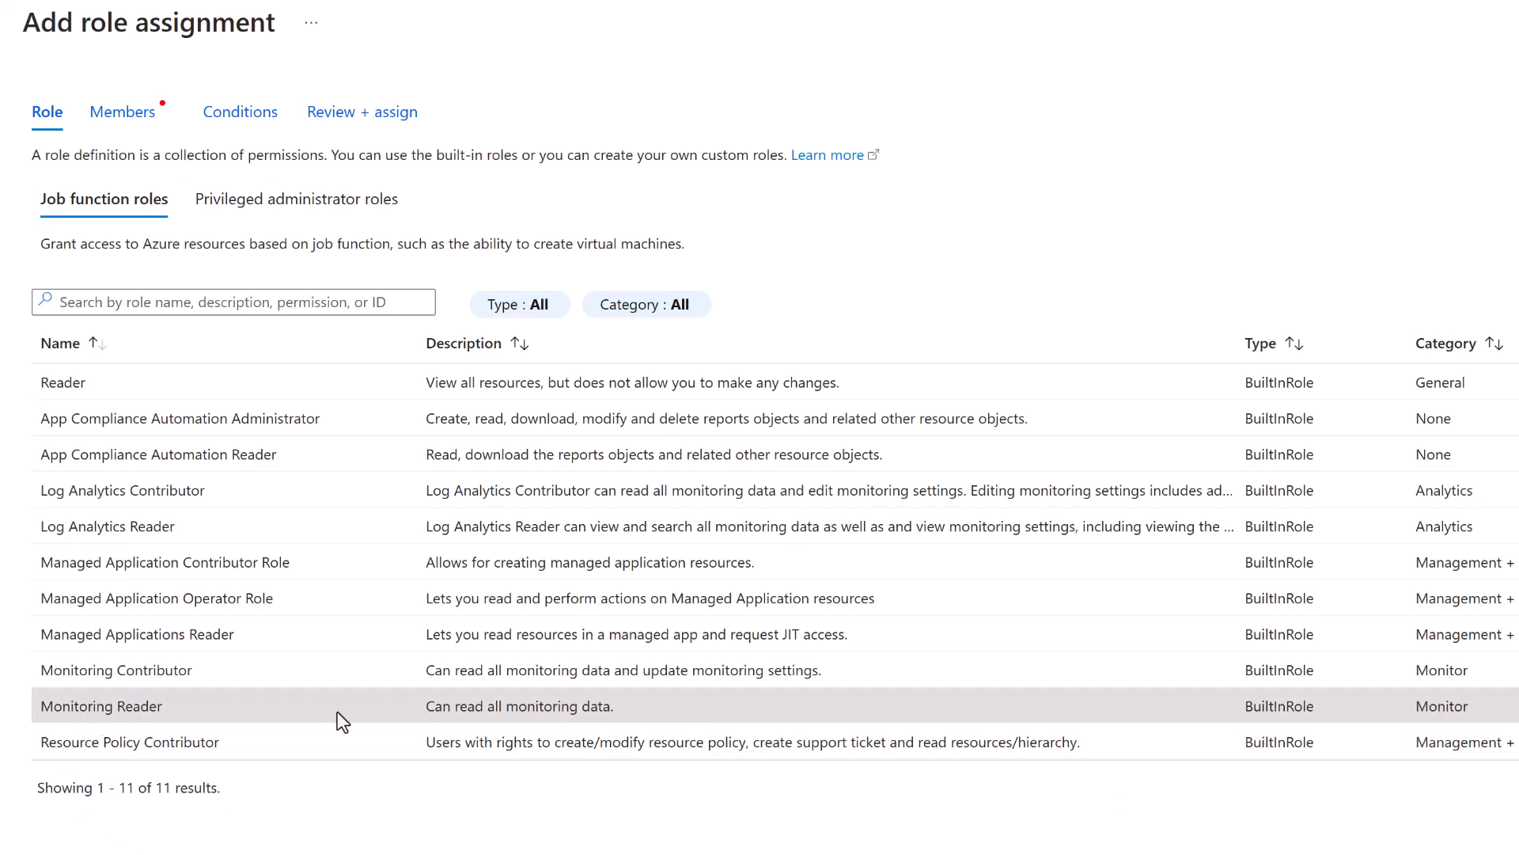
left_click(465, 823)
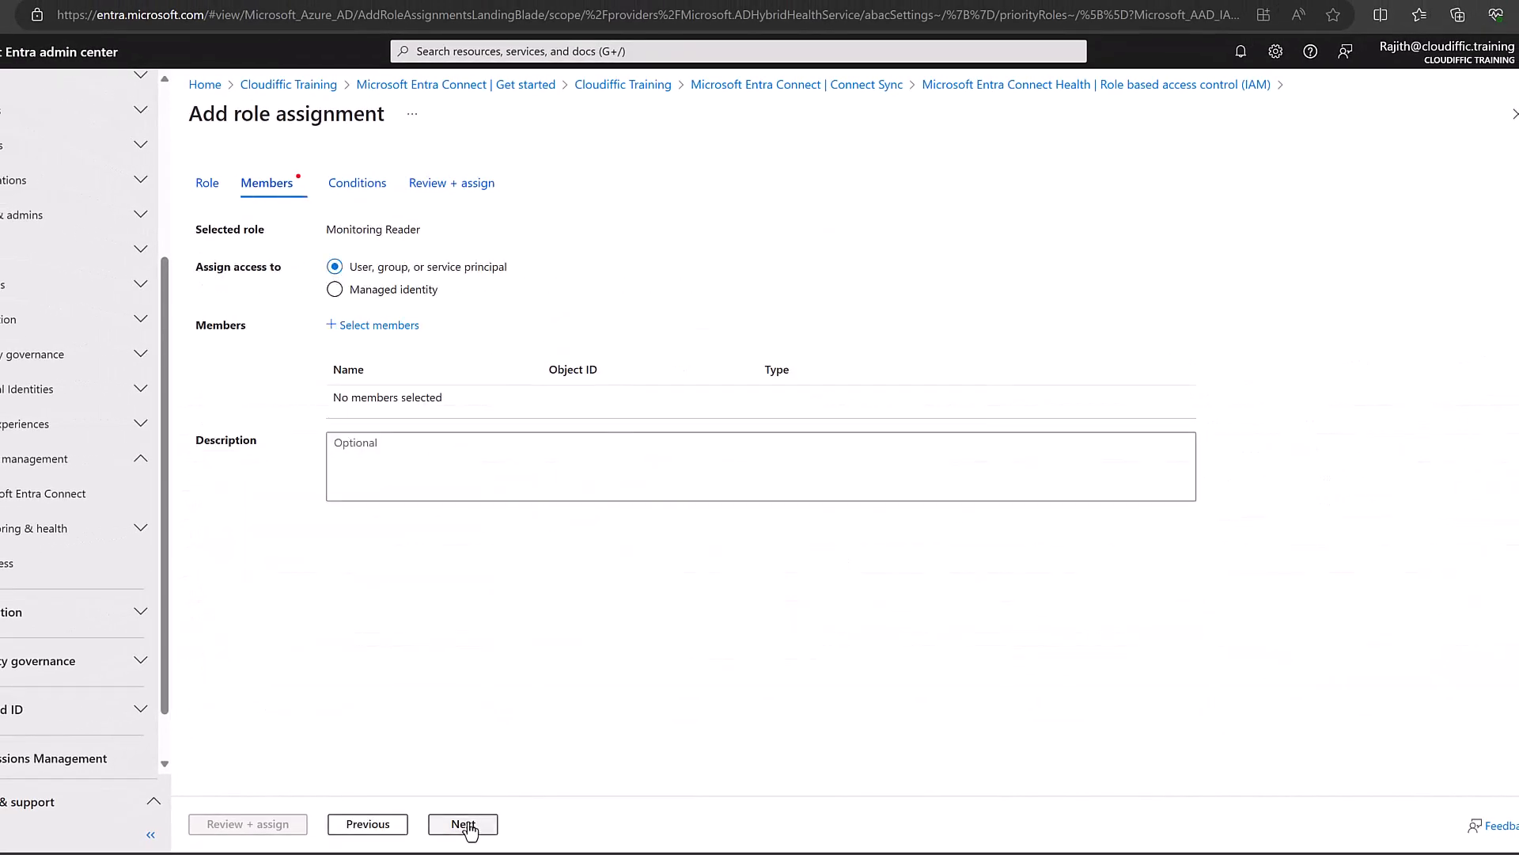
left_click(389, 325)
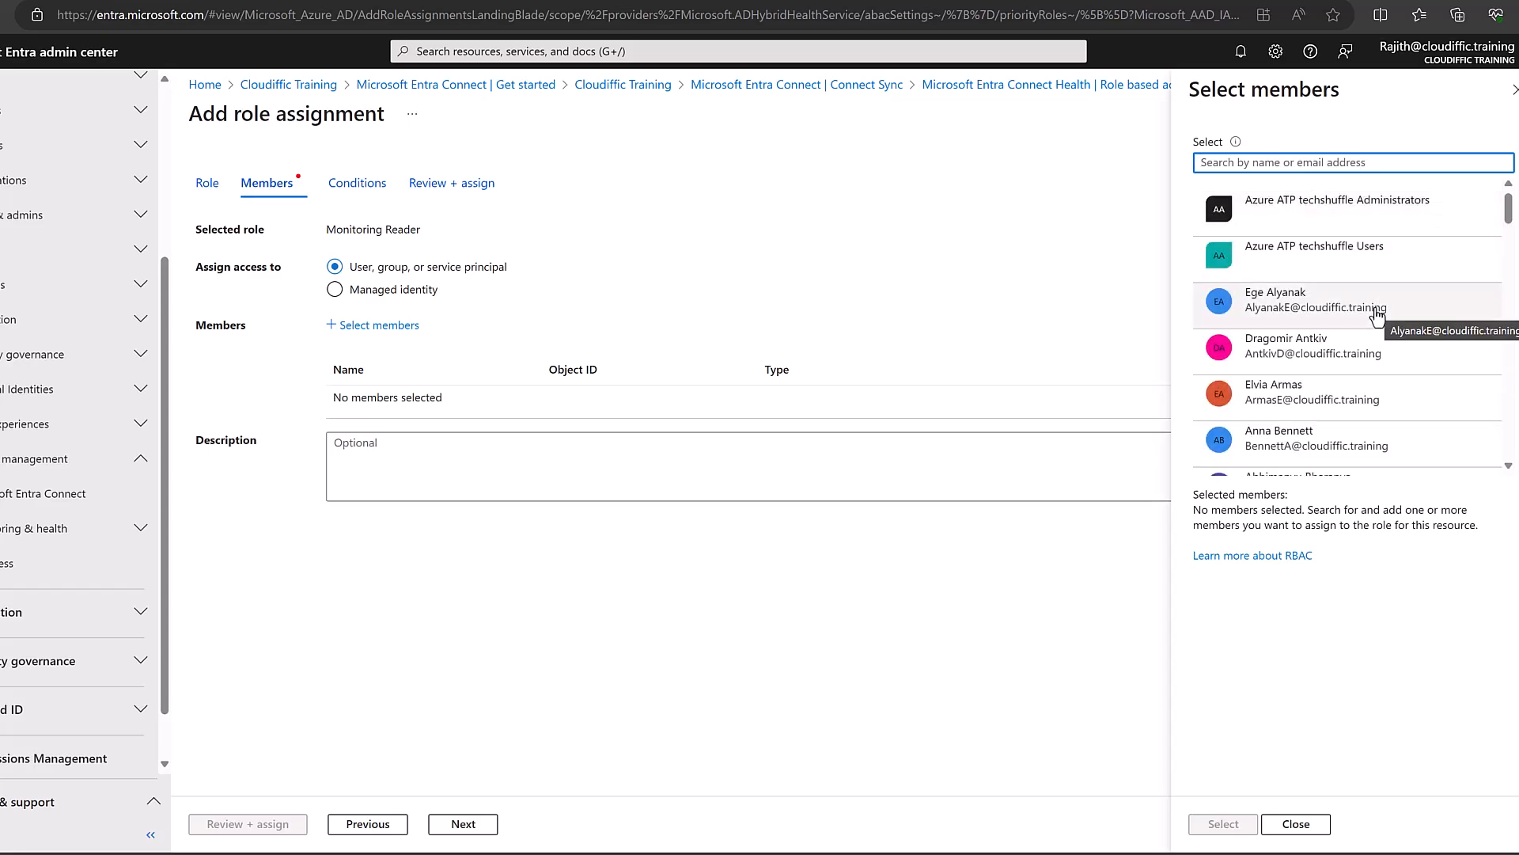
left_click(1293, 313)
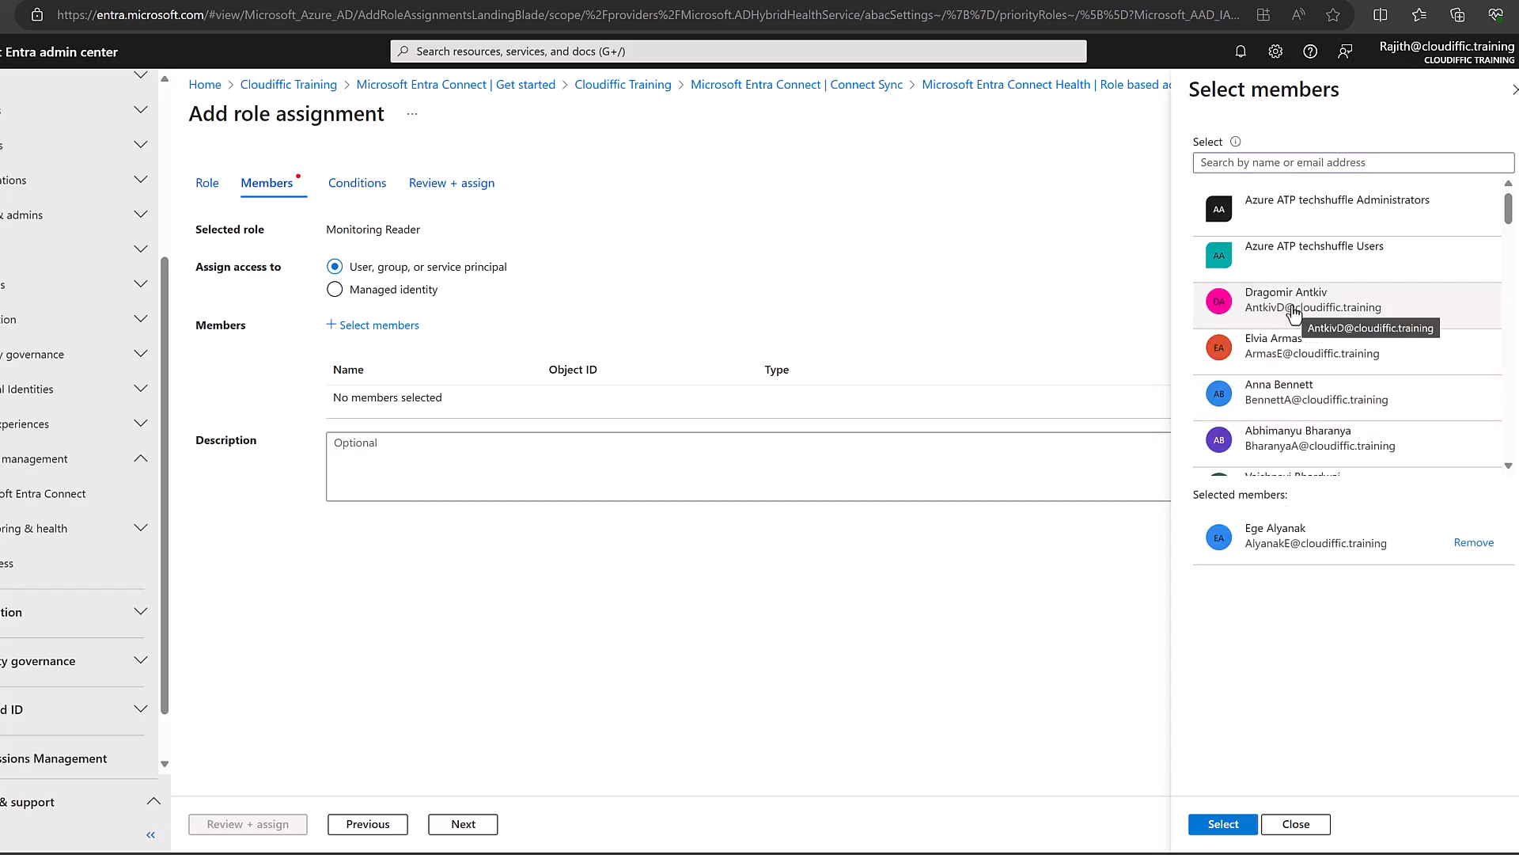
left_click(1223, 824)
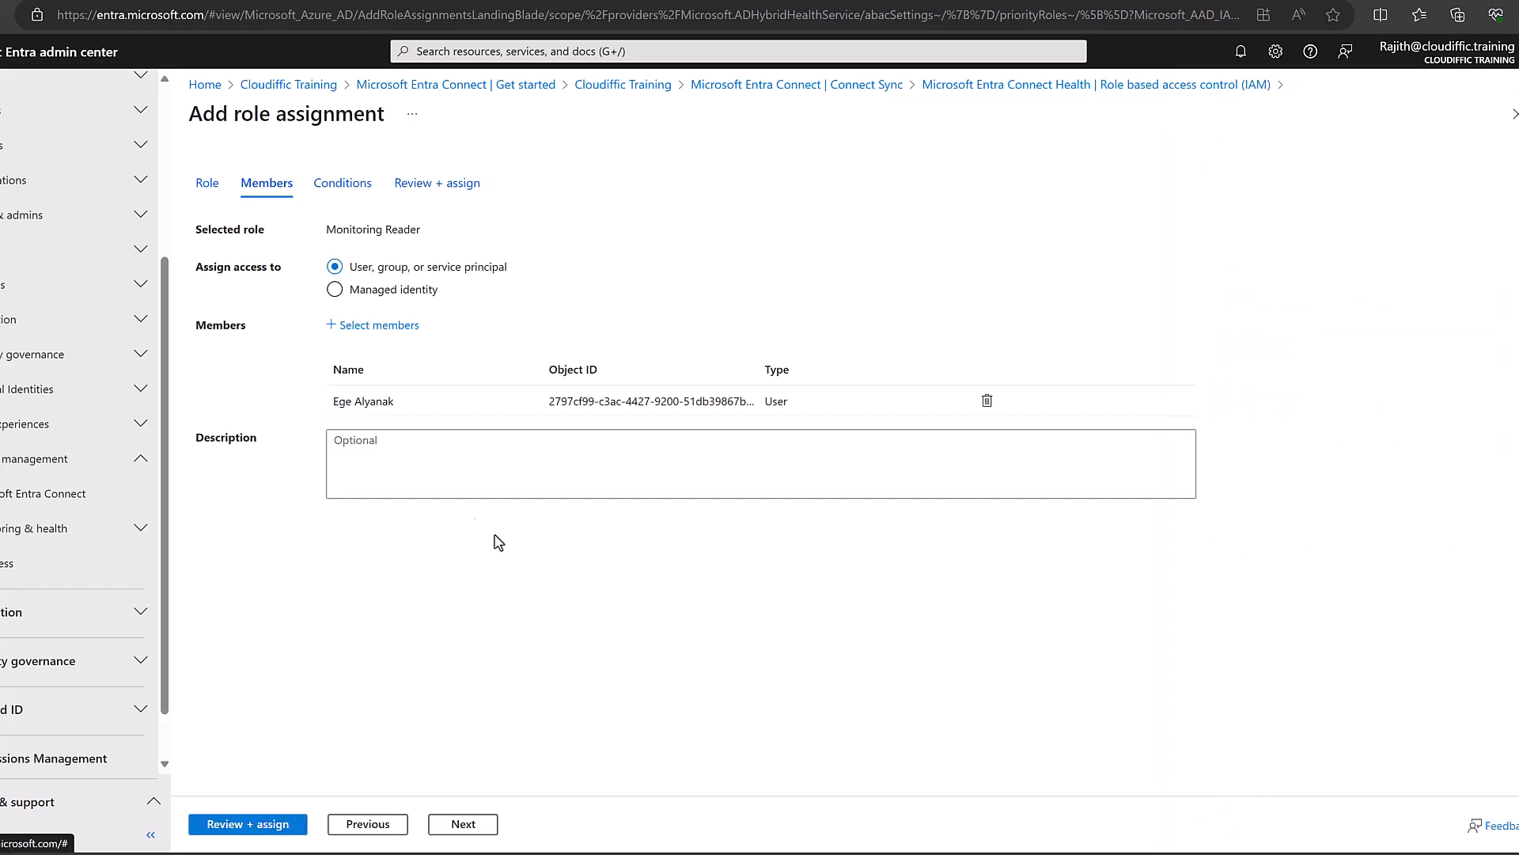
left_click(463, 824)
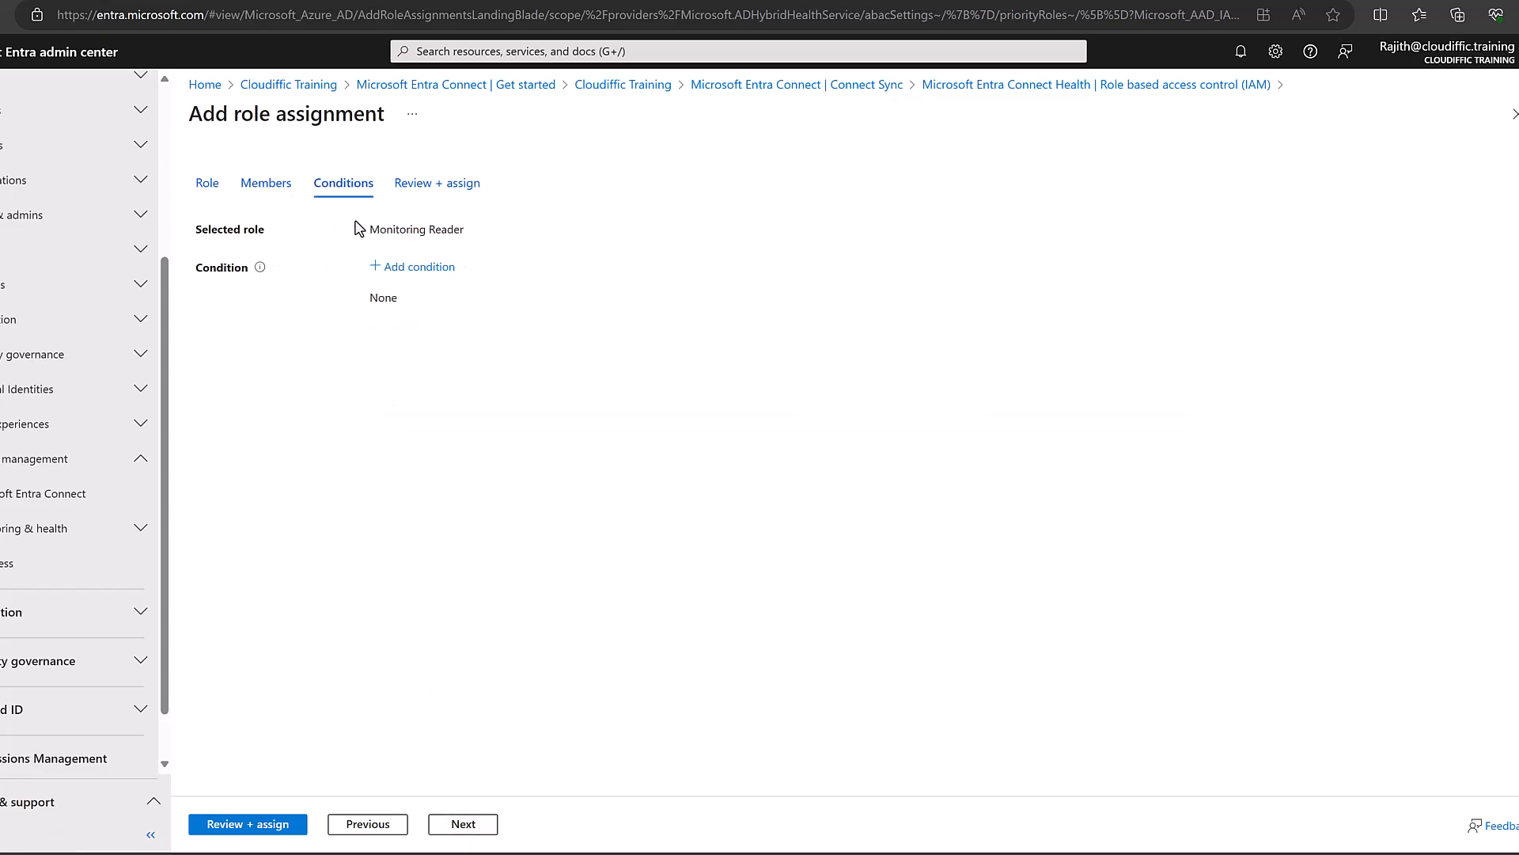
Discard the optional condition and continue to the review step.
left_click(398, 269)
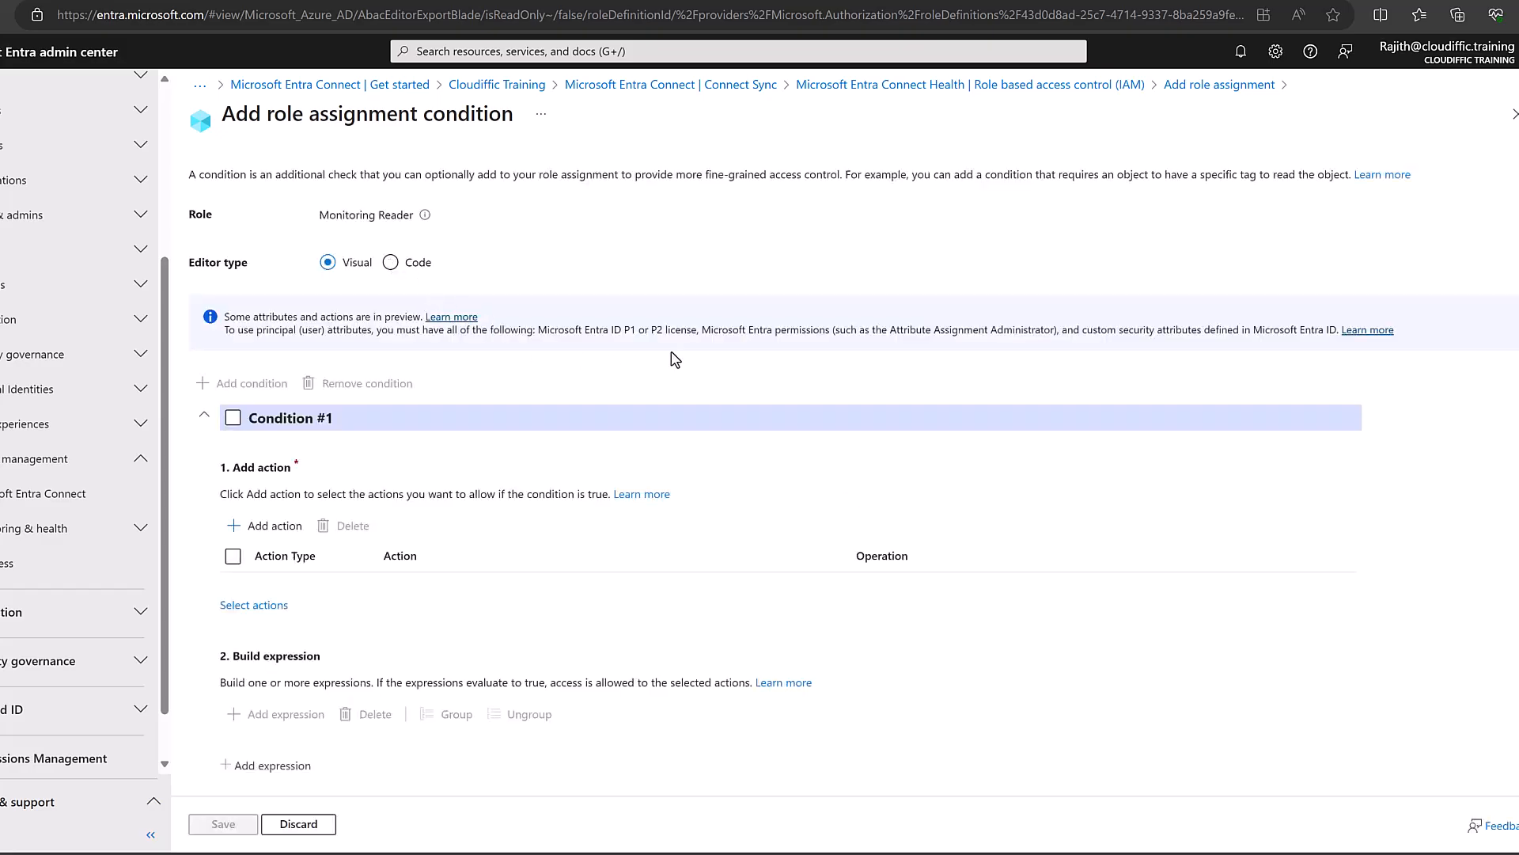
scroll(672, 358, "down", 1)
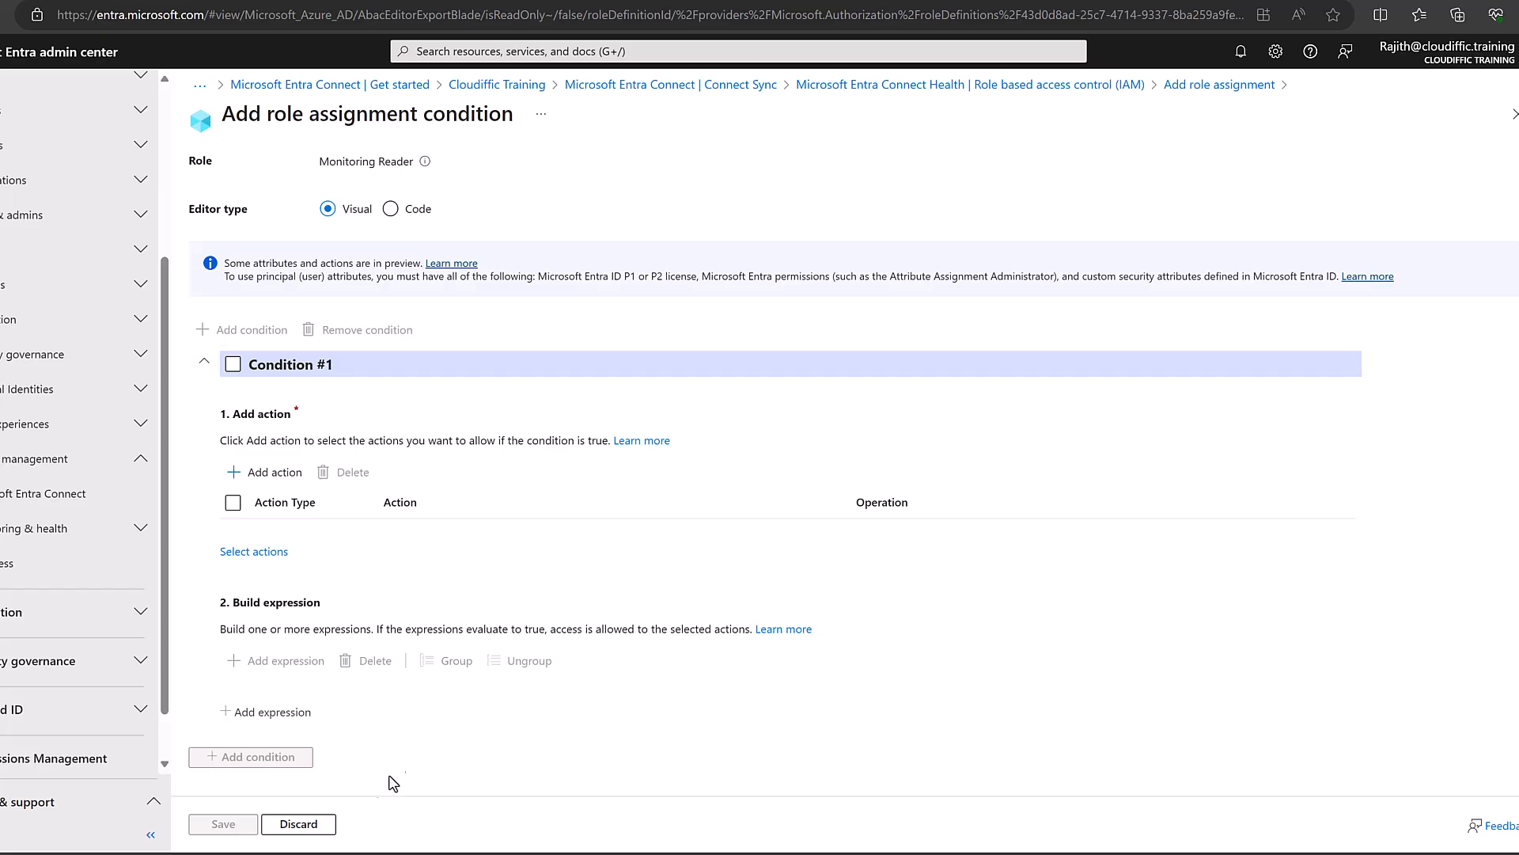
left_click(310, 824)
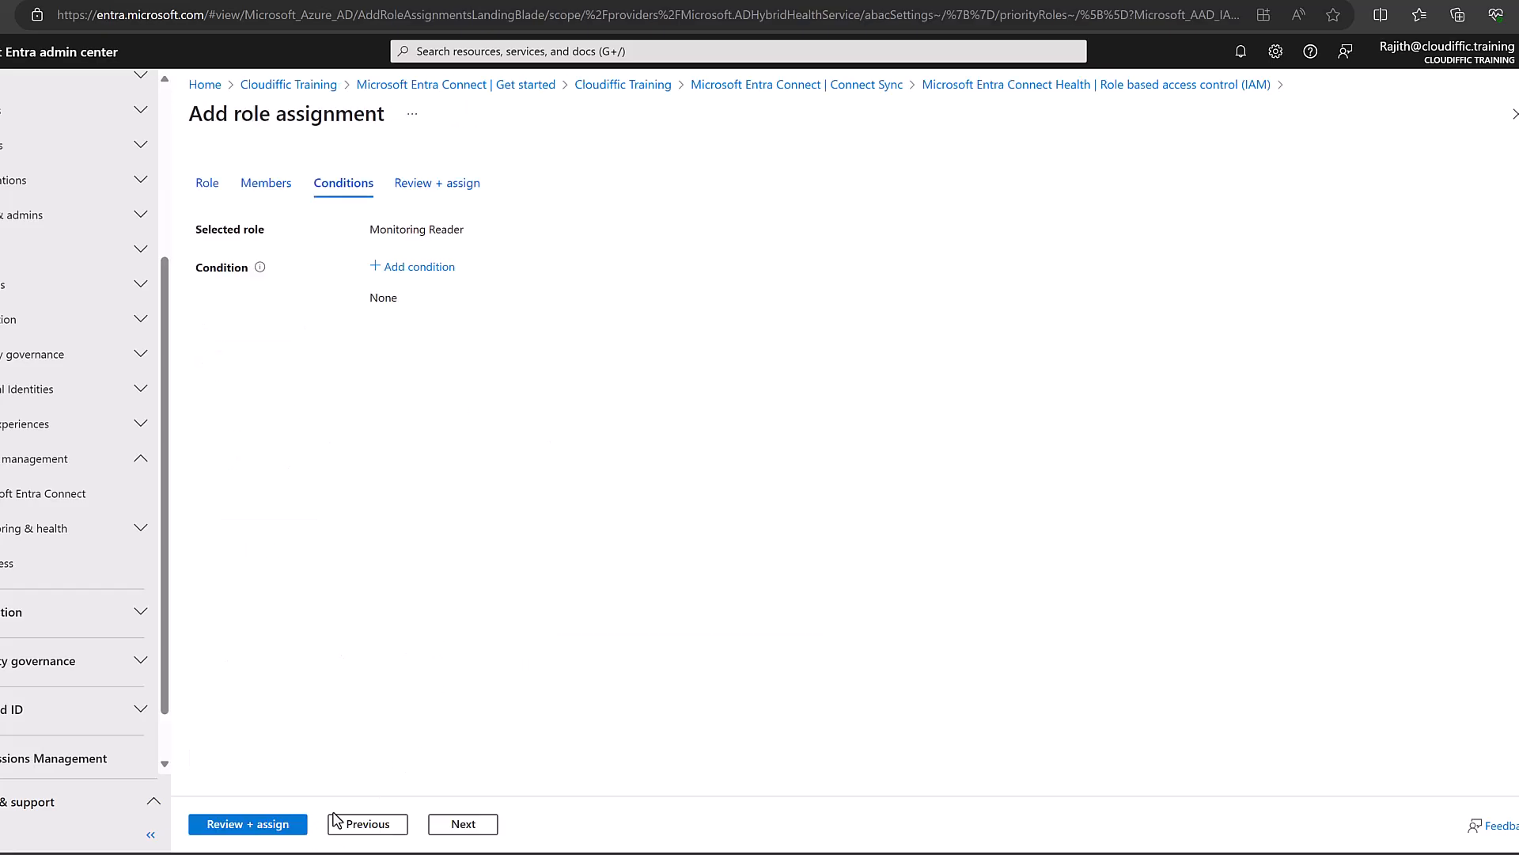
left_click(443, 823)
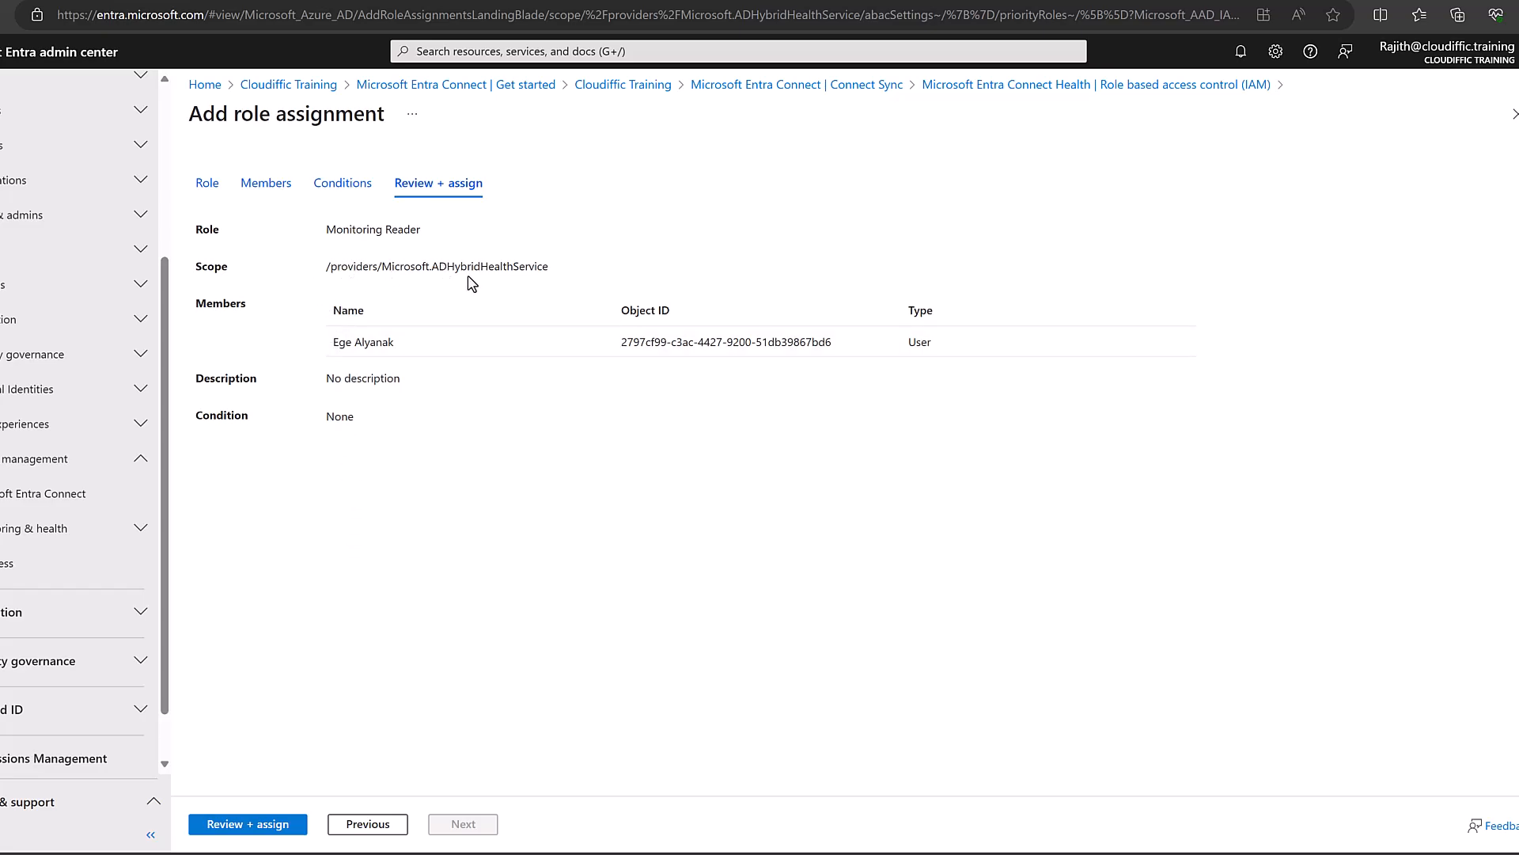
Verify the role, scope and member, then create the Monitoring Reader assignment.
left_click_drag(564, 277, 346, 272)
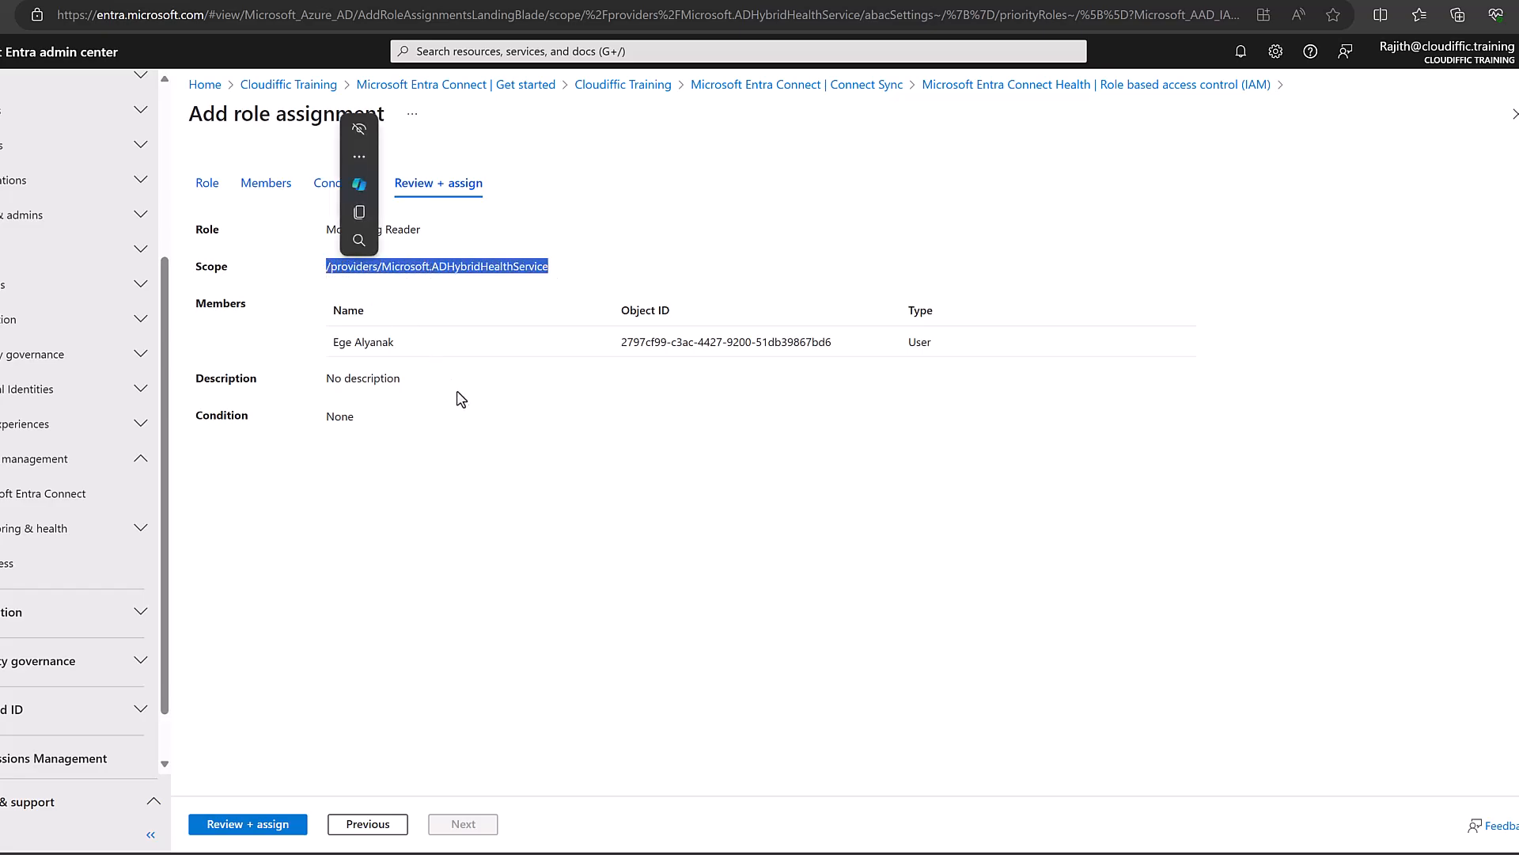
left_click(370, 342)
left_click_drag(406, 346, 329, 343)
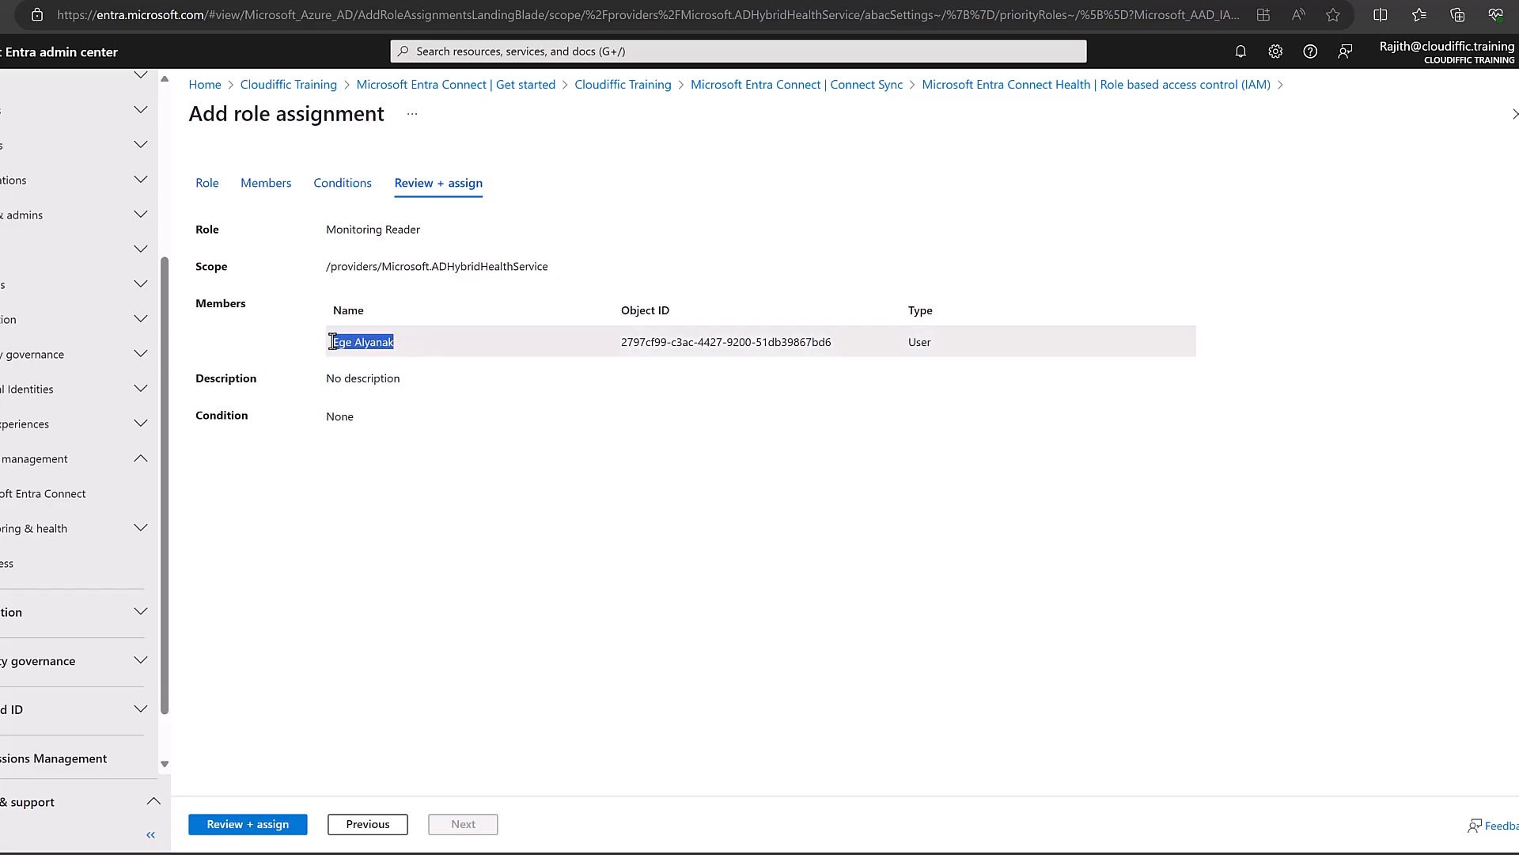
double_click(786, 341)
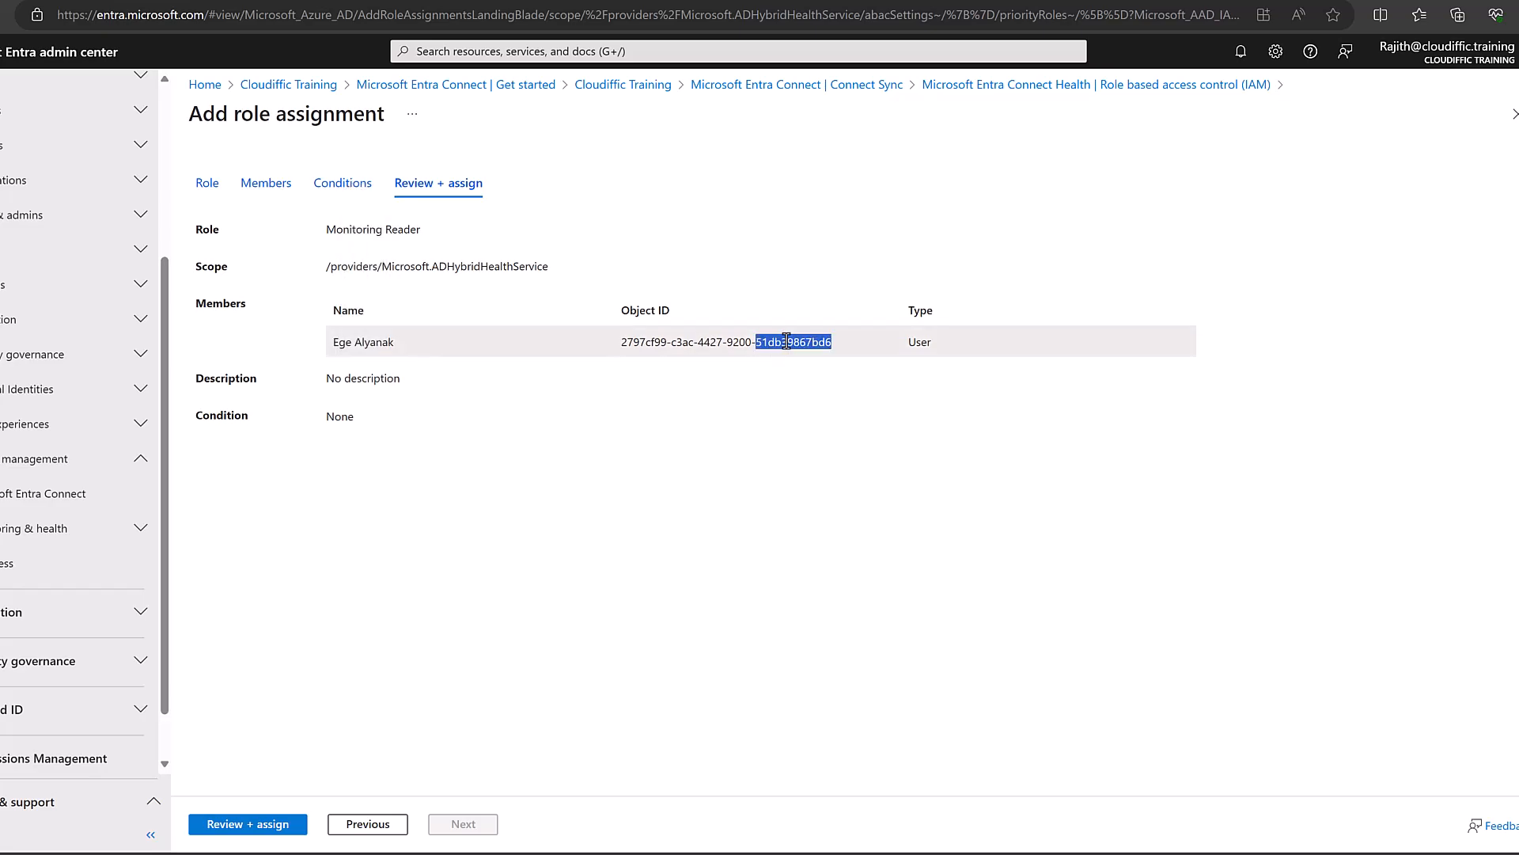
left_click(783, 398)
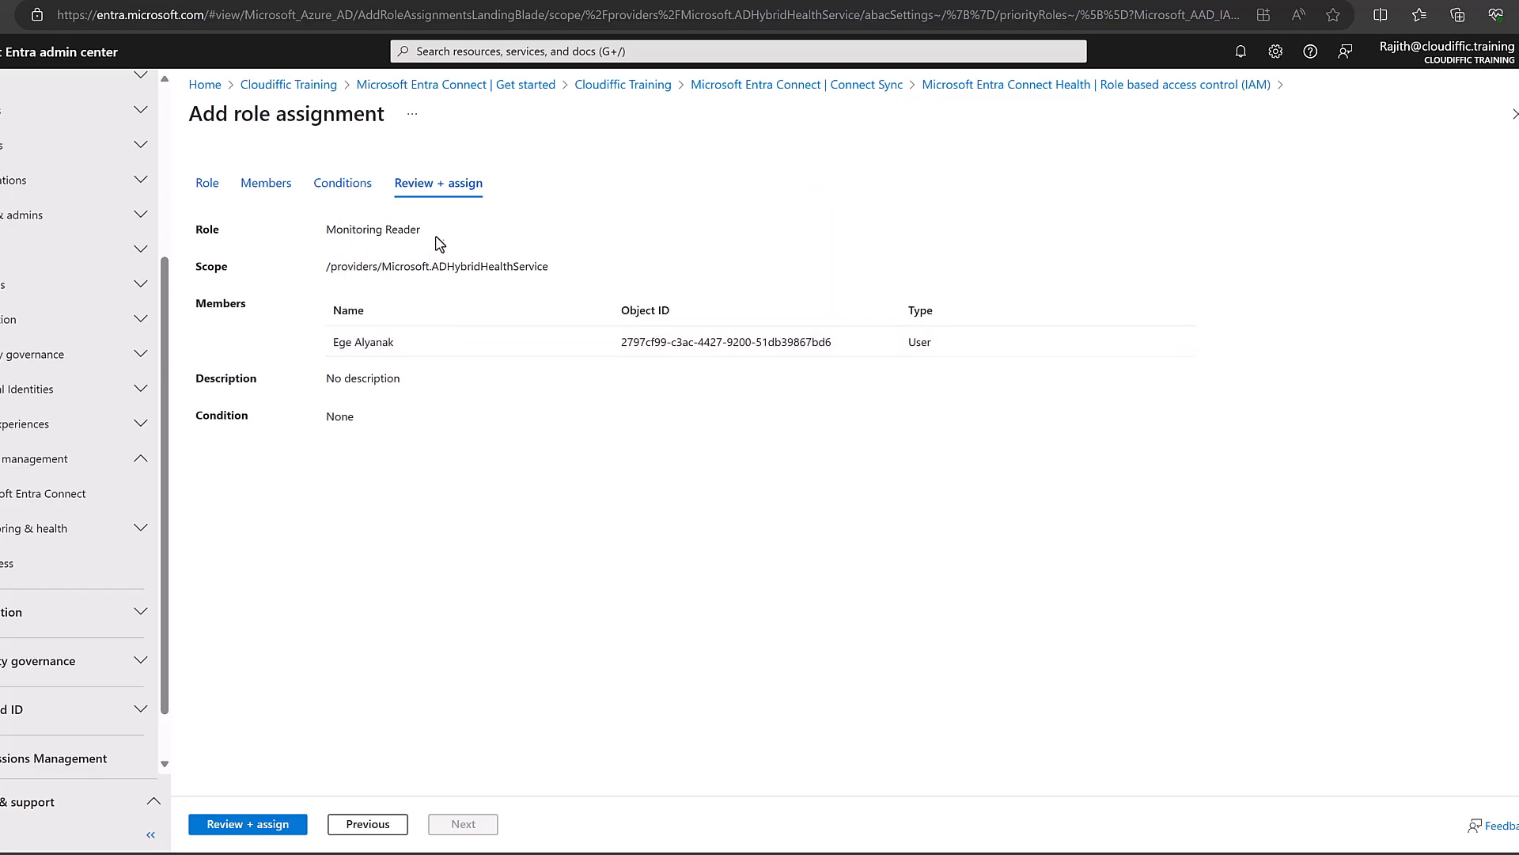
left_click_drag(411, 230, 324, 230)
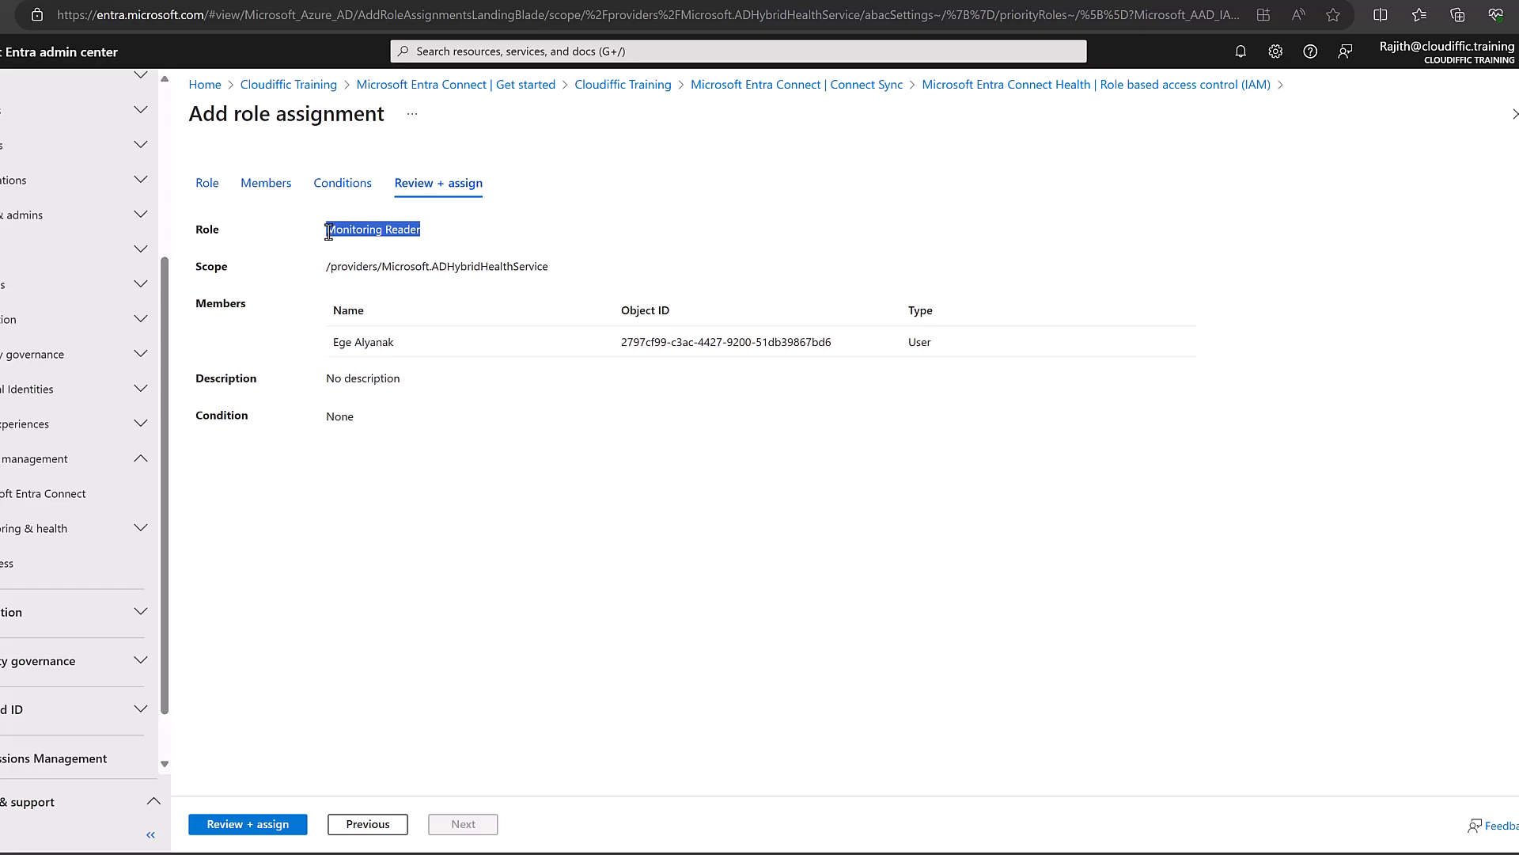
left_click(245, 824)
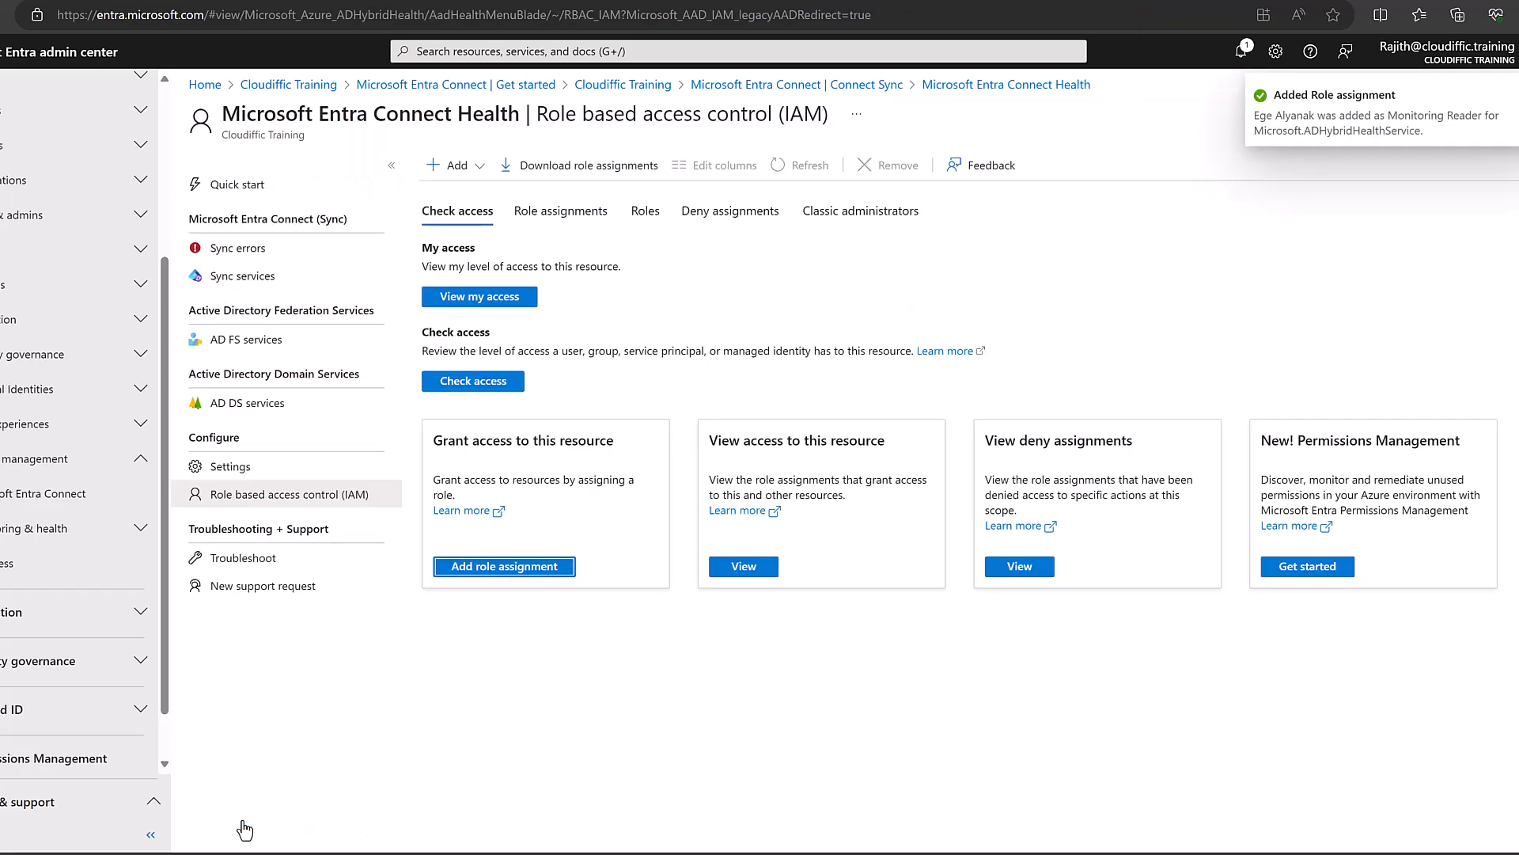
Review the Connect Health role assignments, including the new one, and the available roles list.
left_click(574, 222)
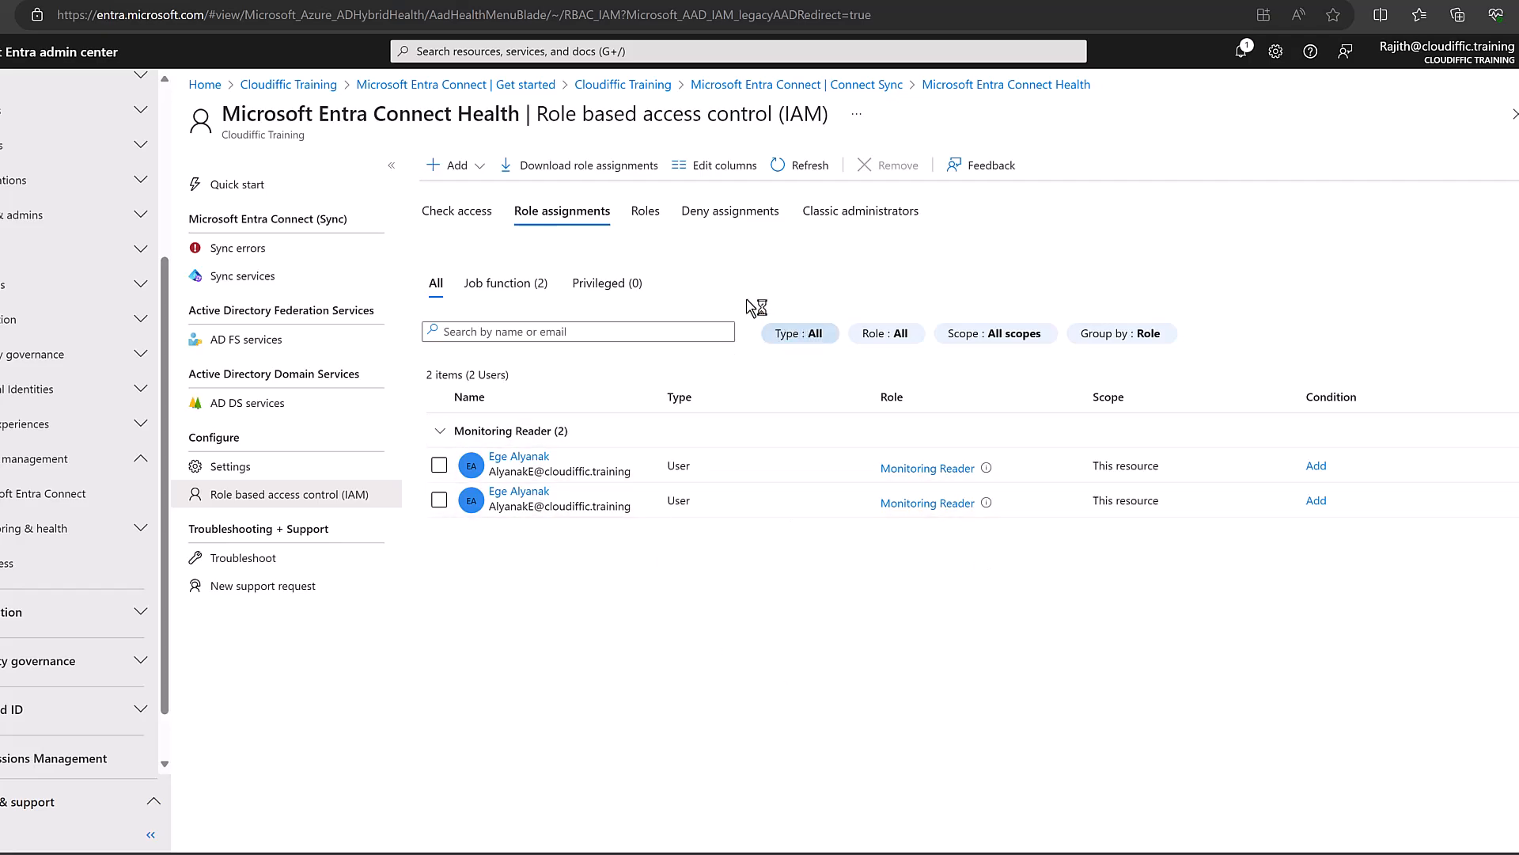
left_click(646, 211)
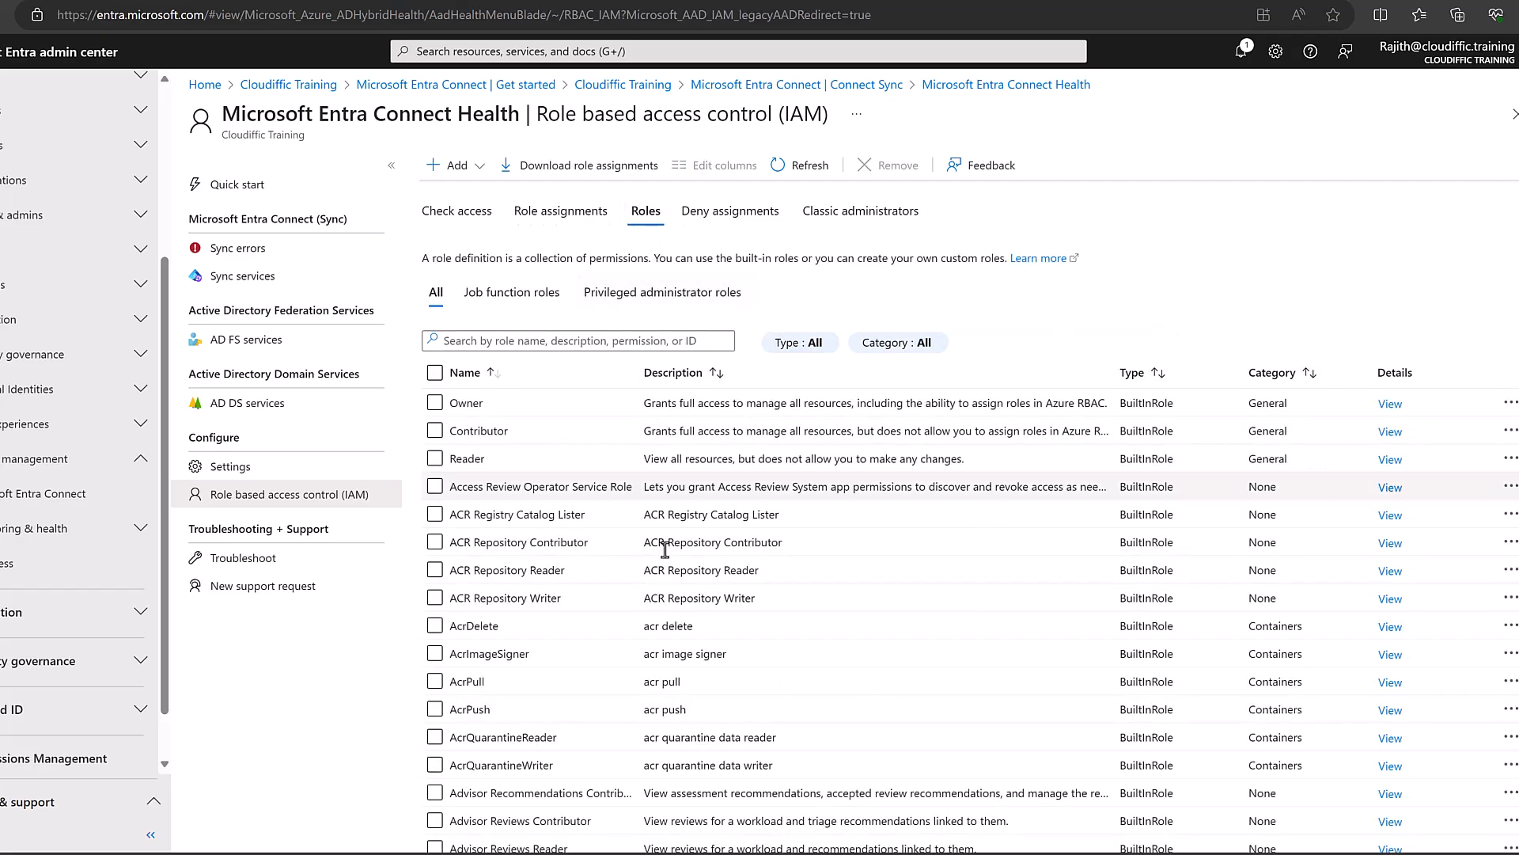
scroll(656, 591, "down", 5)
scroll(656, 592, "up", 5)
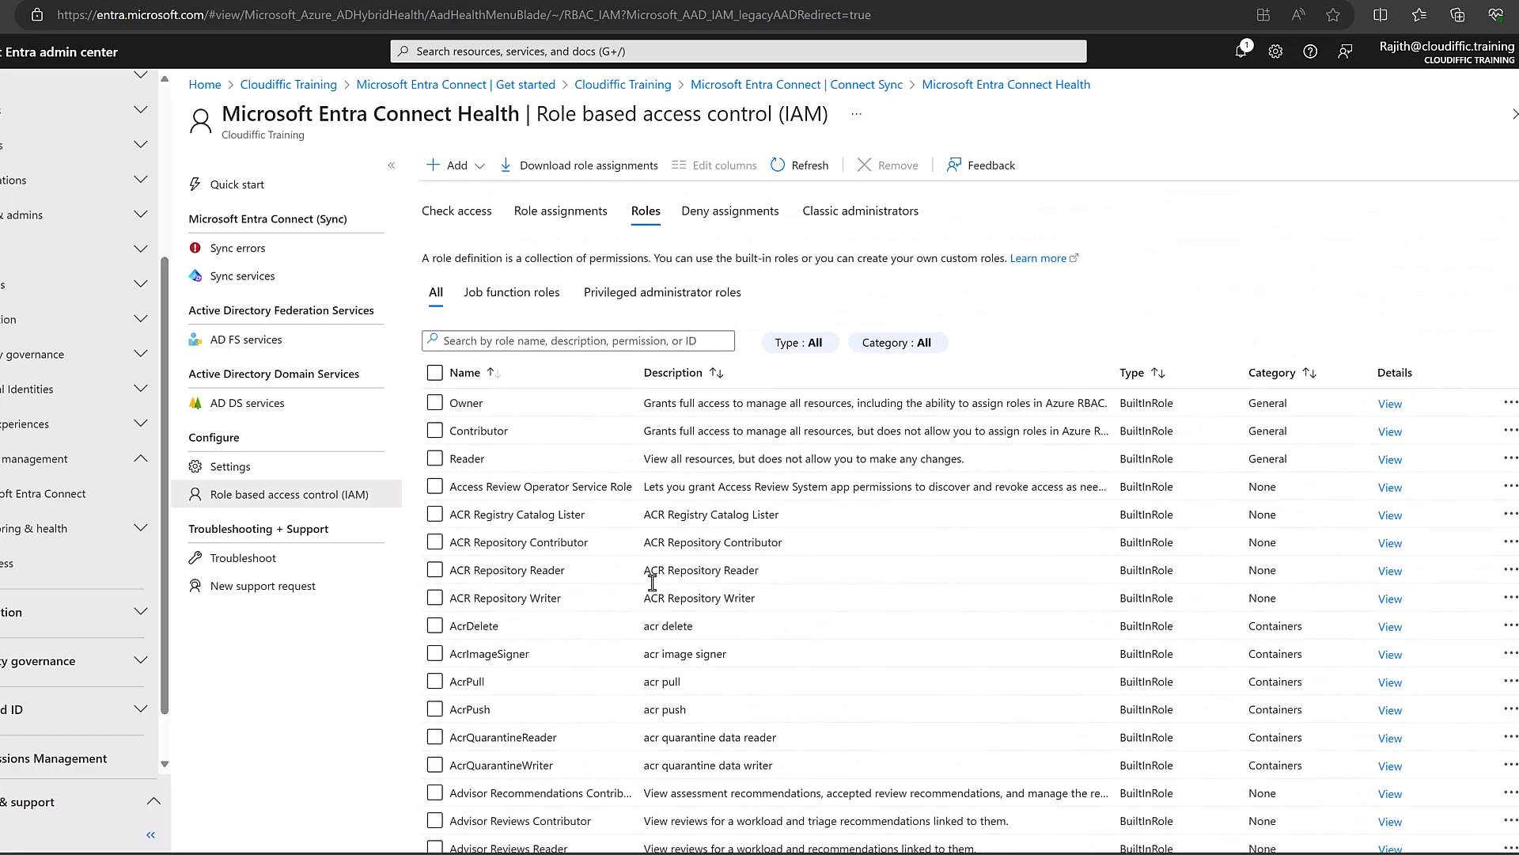
left_click_drag(643, 372, 695, 372)
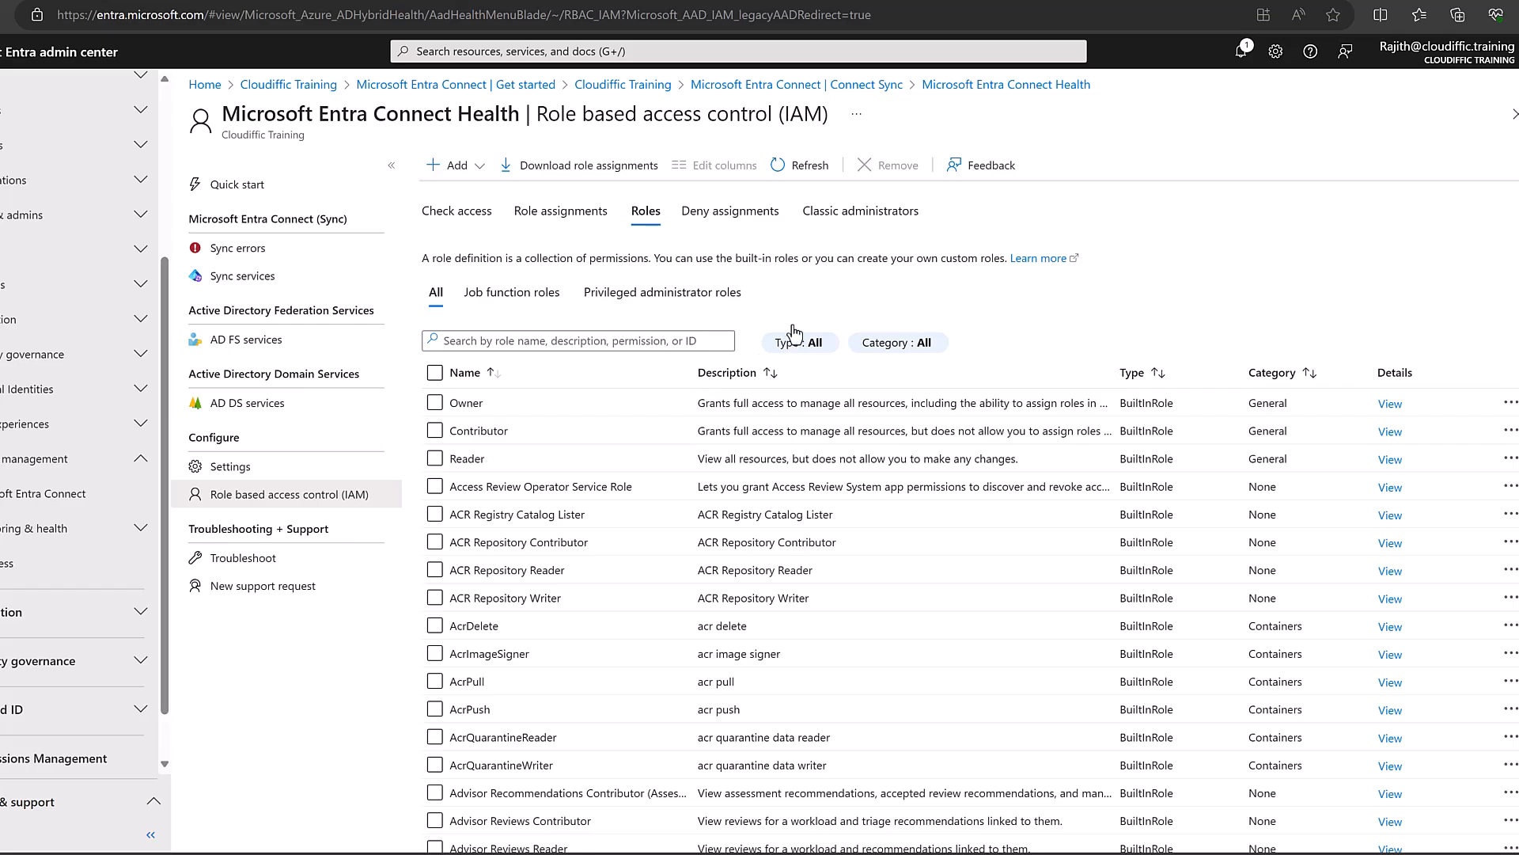
Check the classic administrators, then return to Quick start and open Sync errors.
left_click(833, 219)
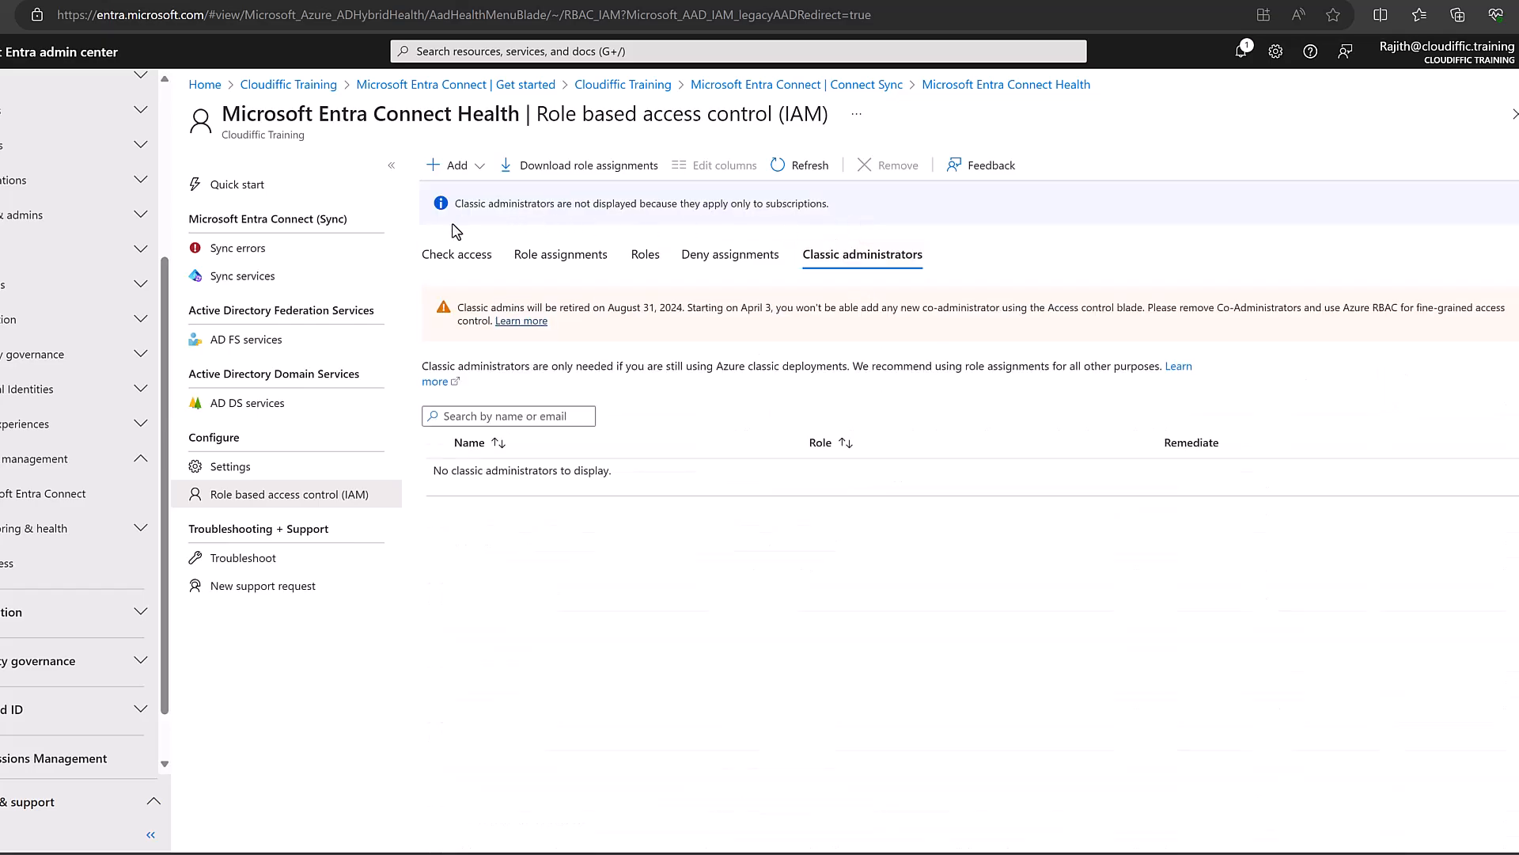
left_click(257, 190)
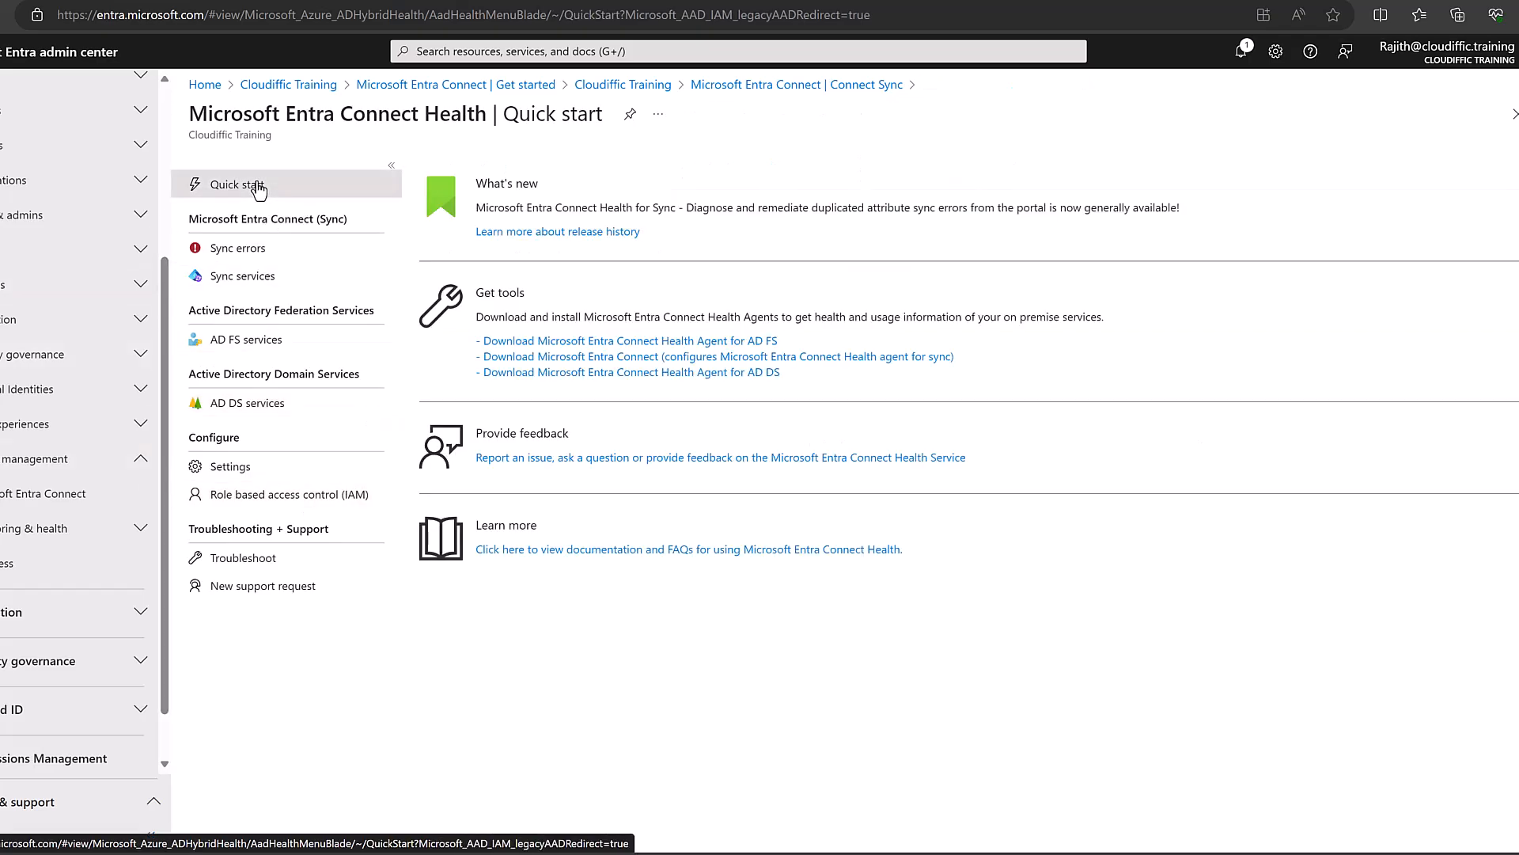
left_click(244, 252)
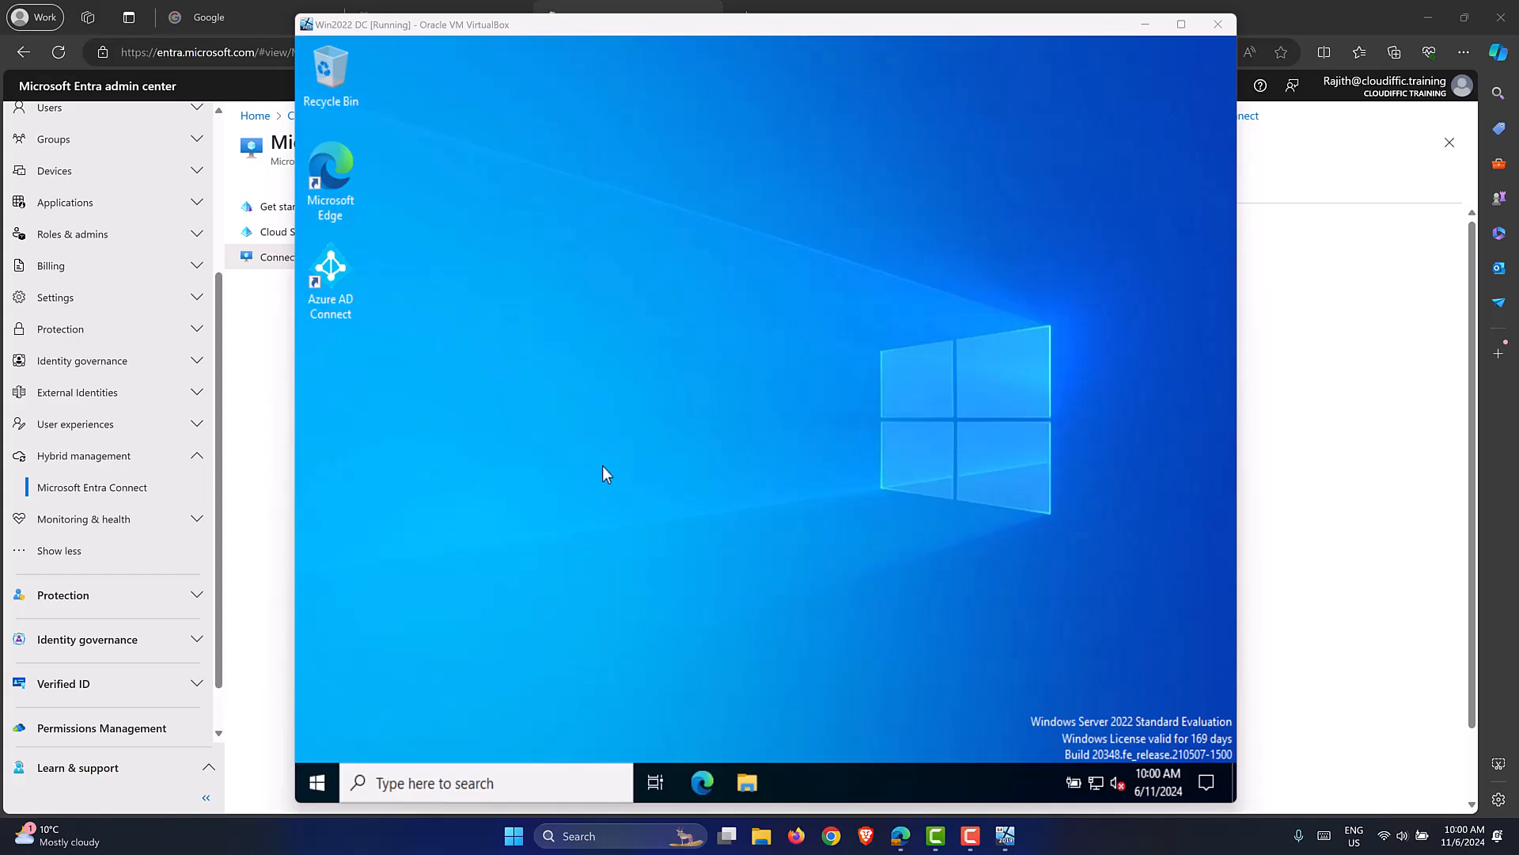
Launch Windows PowerShell on the server and check the last sync time on Connect Sync.
left_click(317, 784)
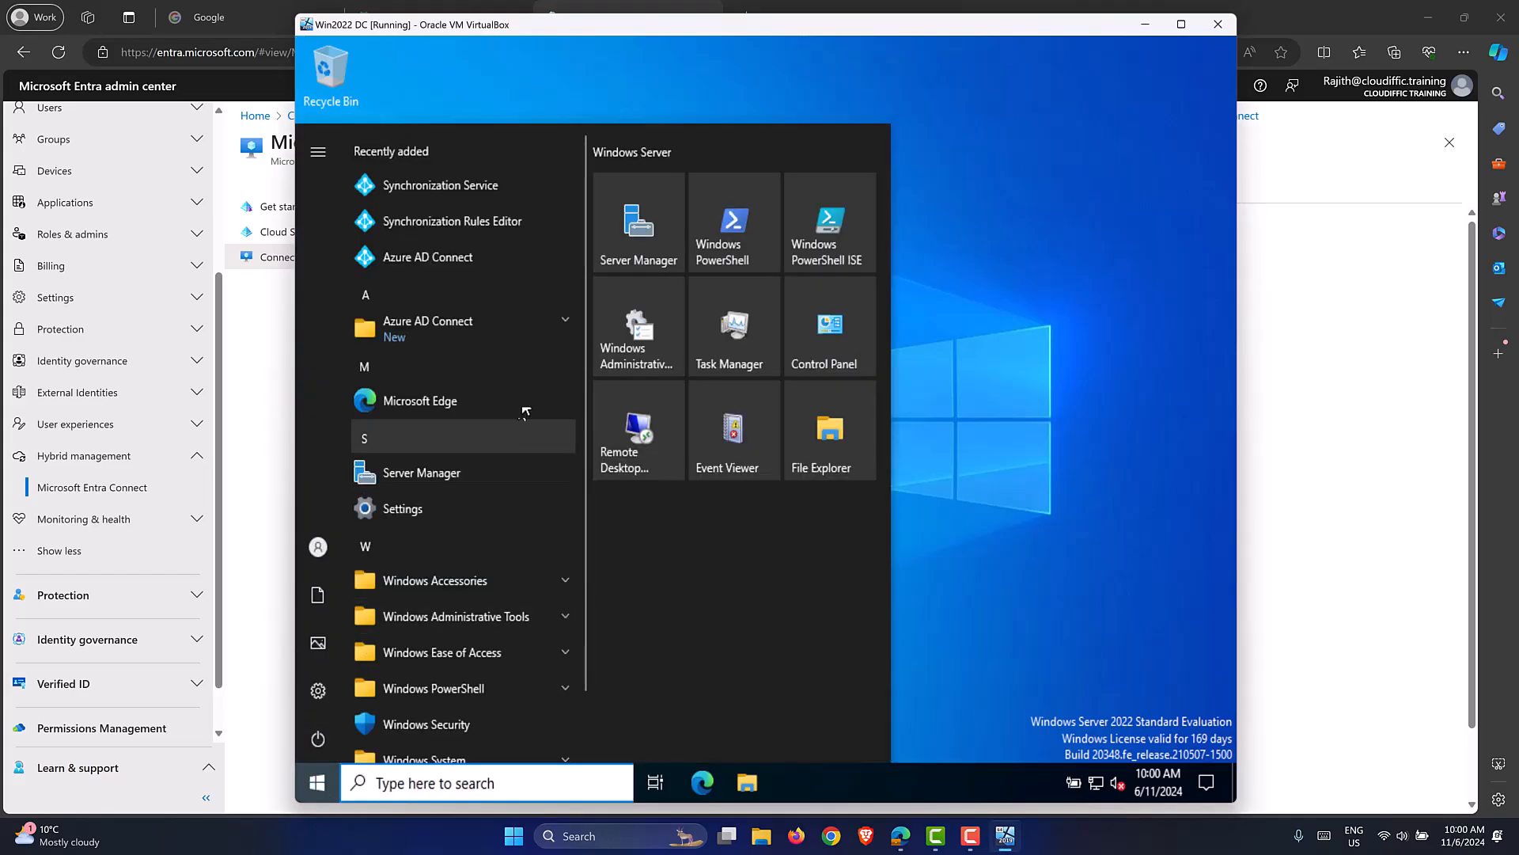
left_click(720, 254)
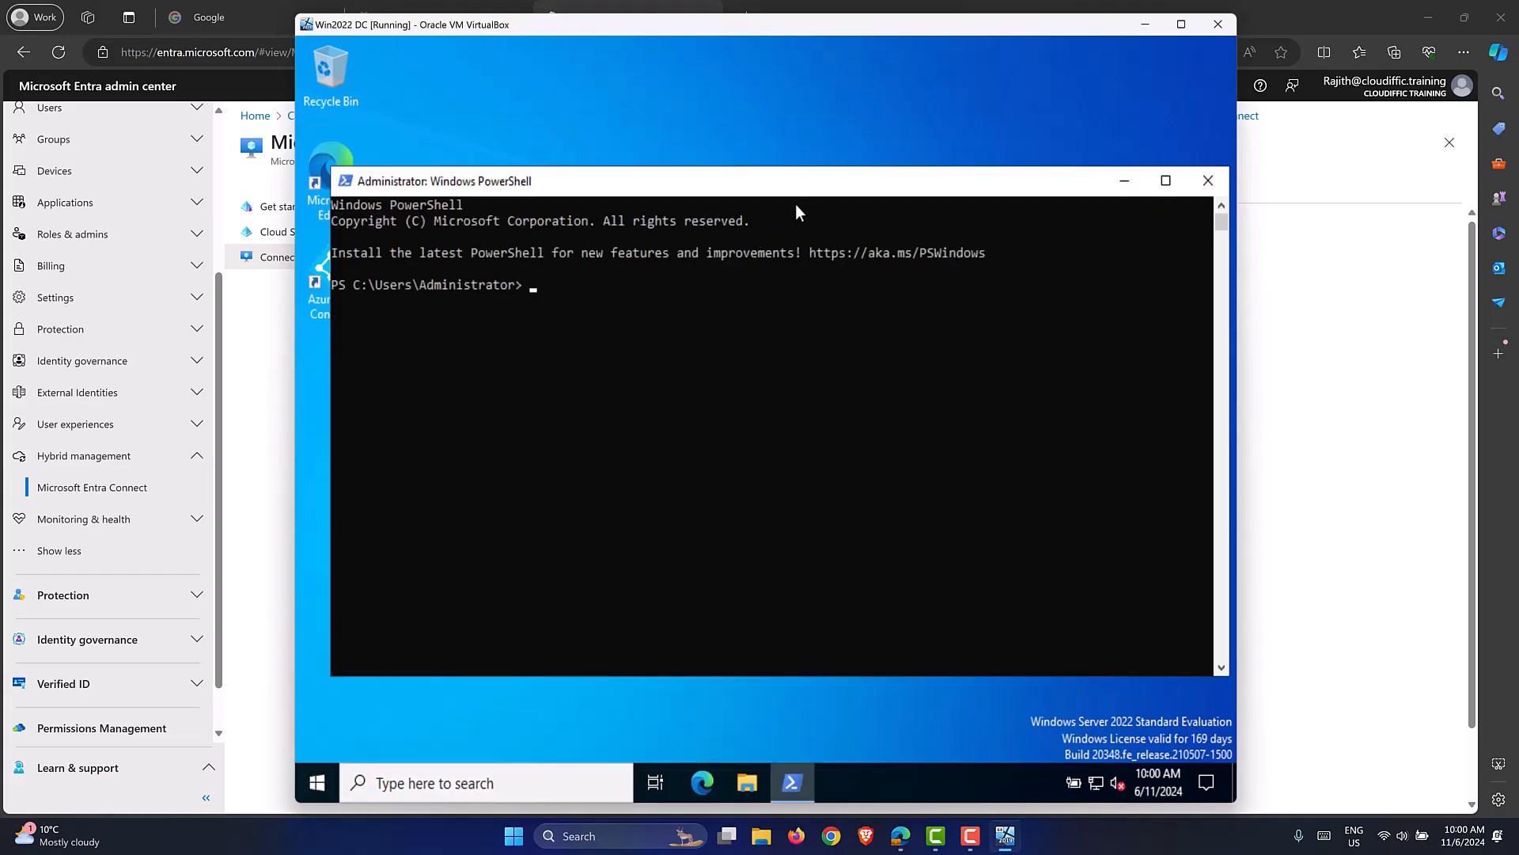
left_click_drag(810, 184, 784, 175)
left_click(255, 440)
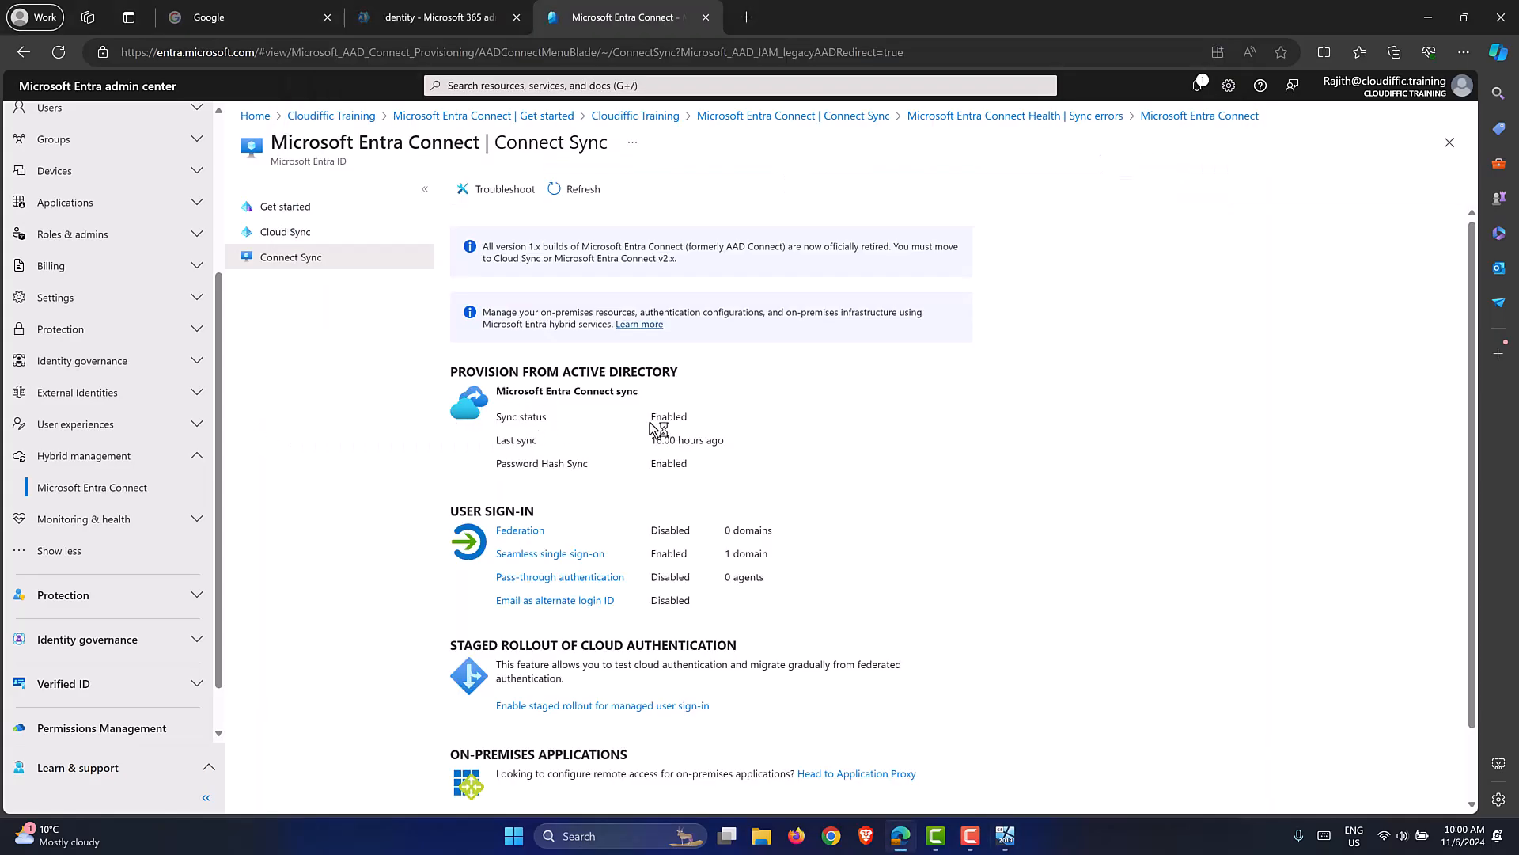
left_click_drag(724, 444, 743, 465)
left_click(744, 465)
left_click(1005, 835)
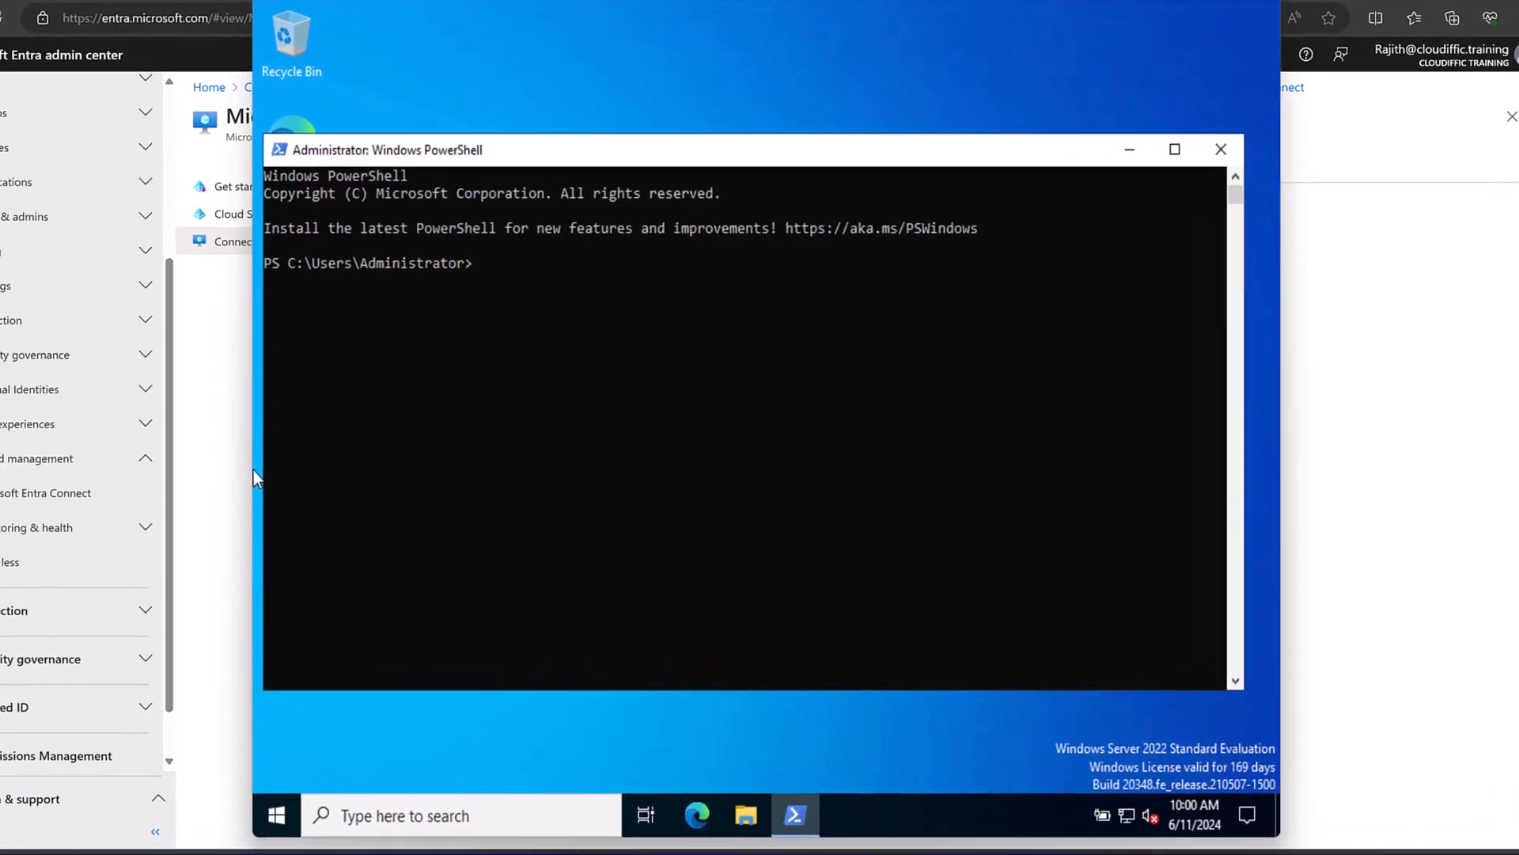
Run Start-ADSyncSyncCycle -PolicyType delta in PowerShell.
left_click(764, 475)
type("st")
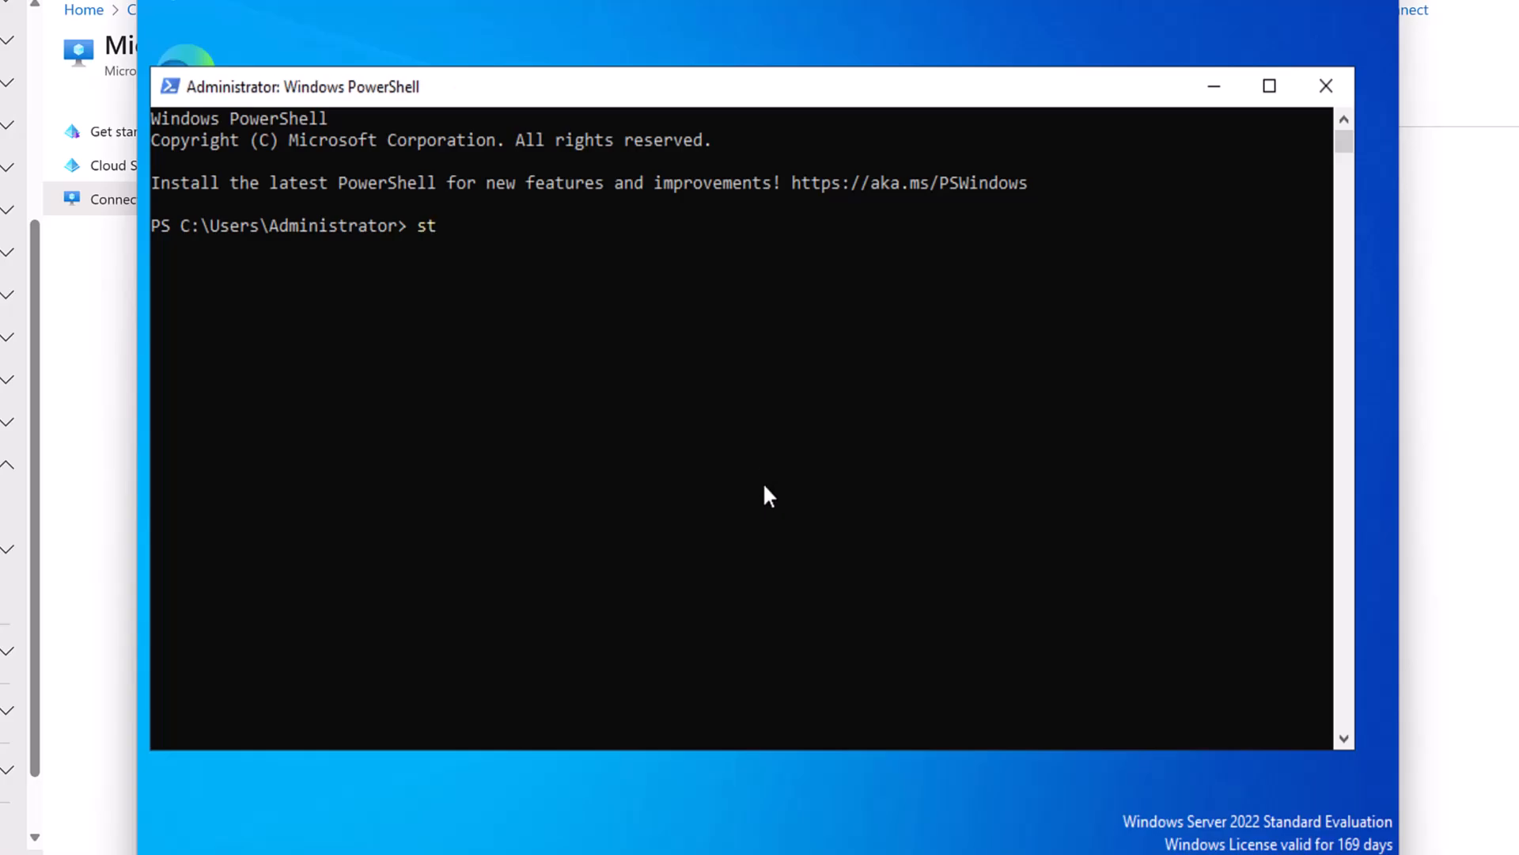
type("art-adc")
key("BackSpace")
type("syncs")
key("Tab")
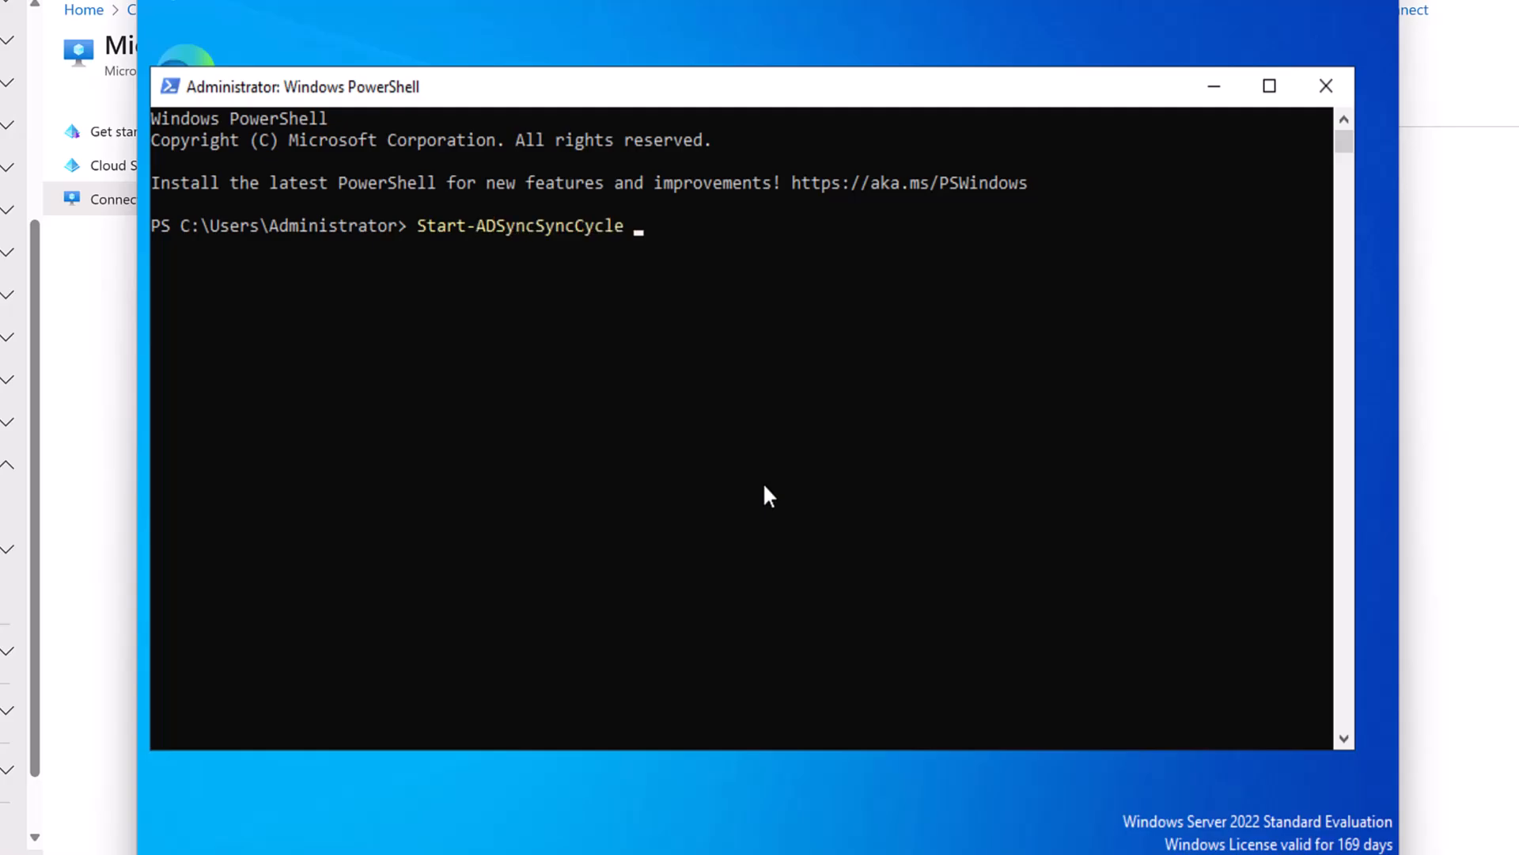
type("-p")
key("Tab")
type("delta")
key("Return")
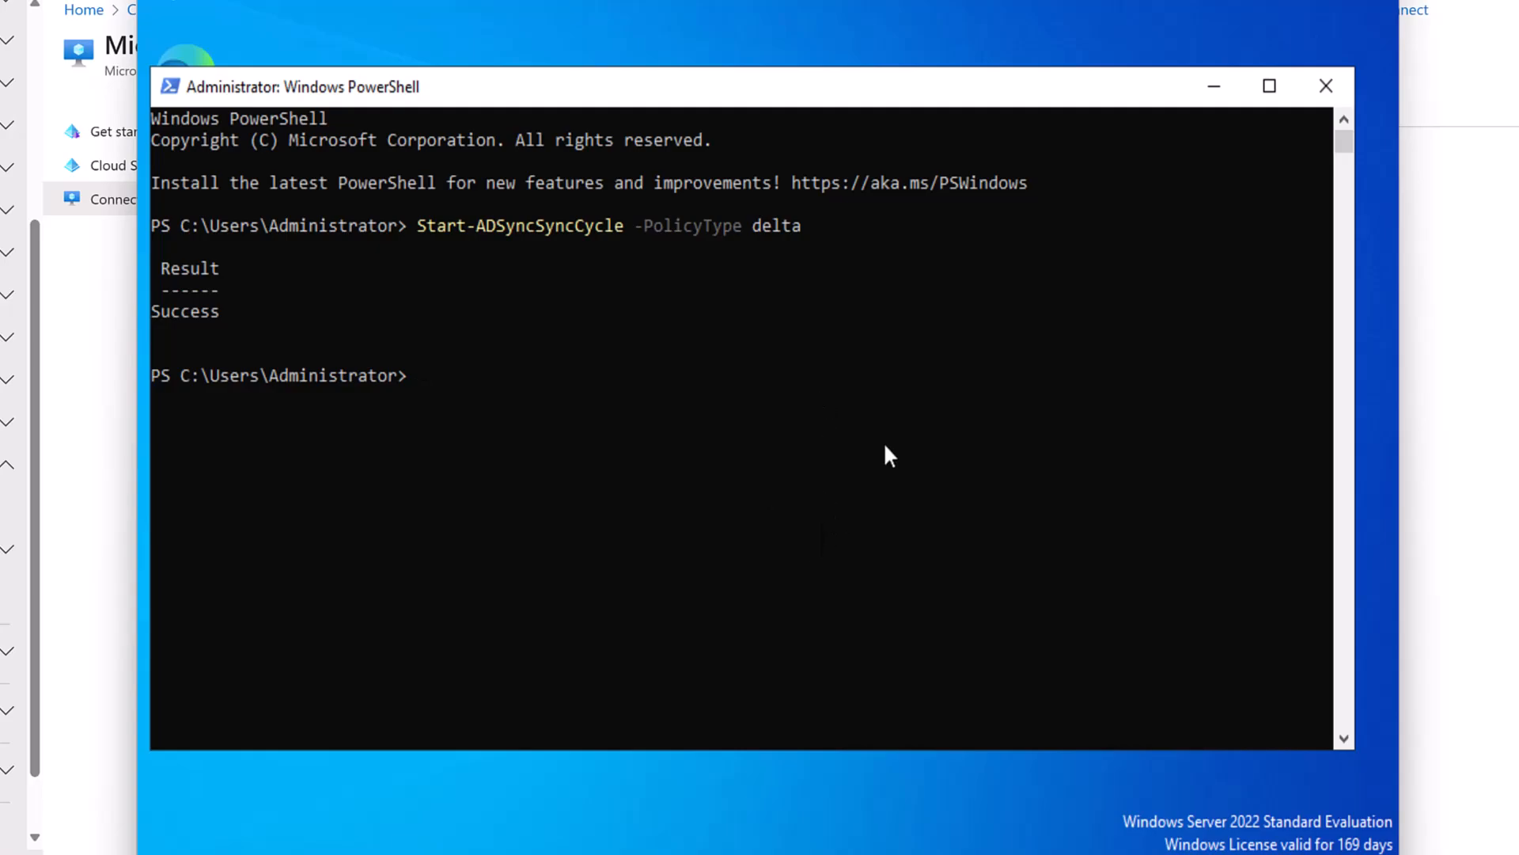
Run Get-ADSyncScheduler until SyncCycleInProgress reports False.
left_click(866, 504)
type("get-adsyncs")
key("Tab")
key("Return")
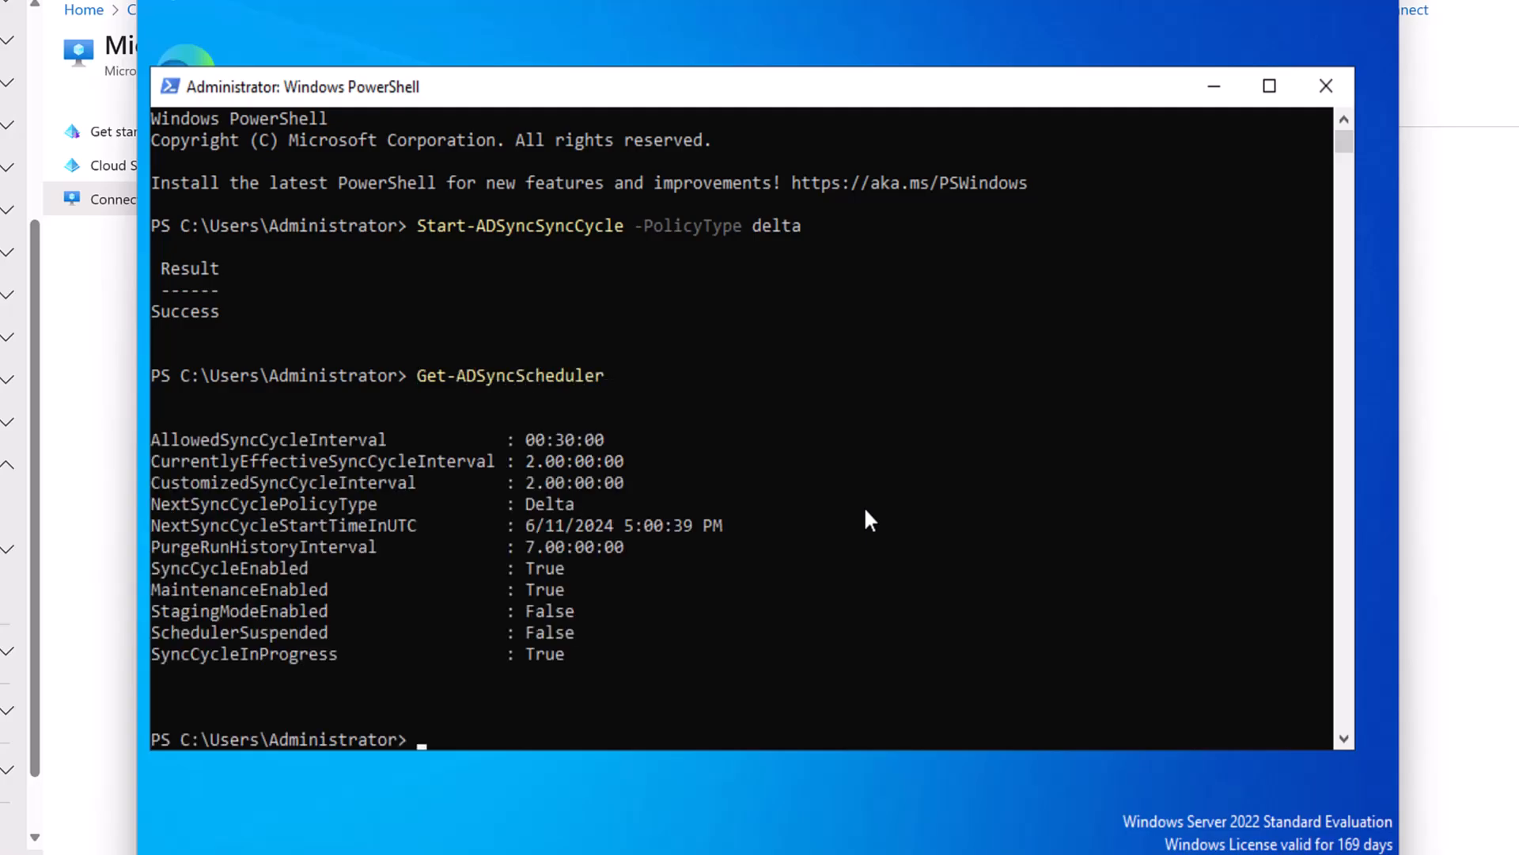
scroll(643, 590, "down", 2)
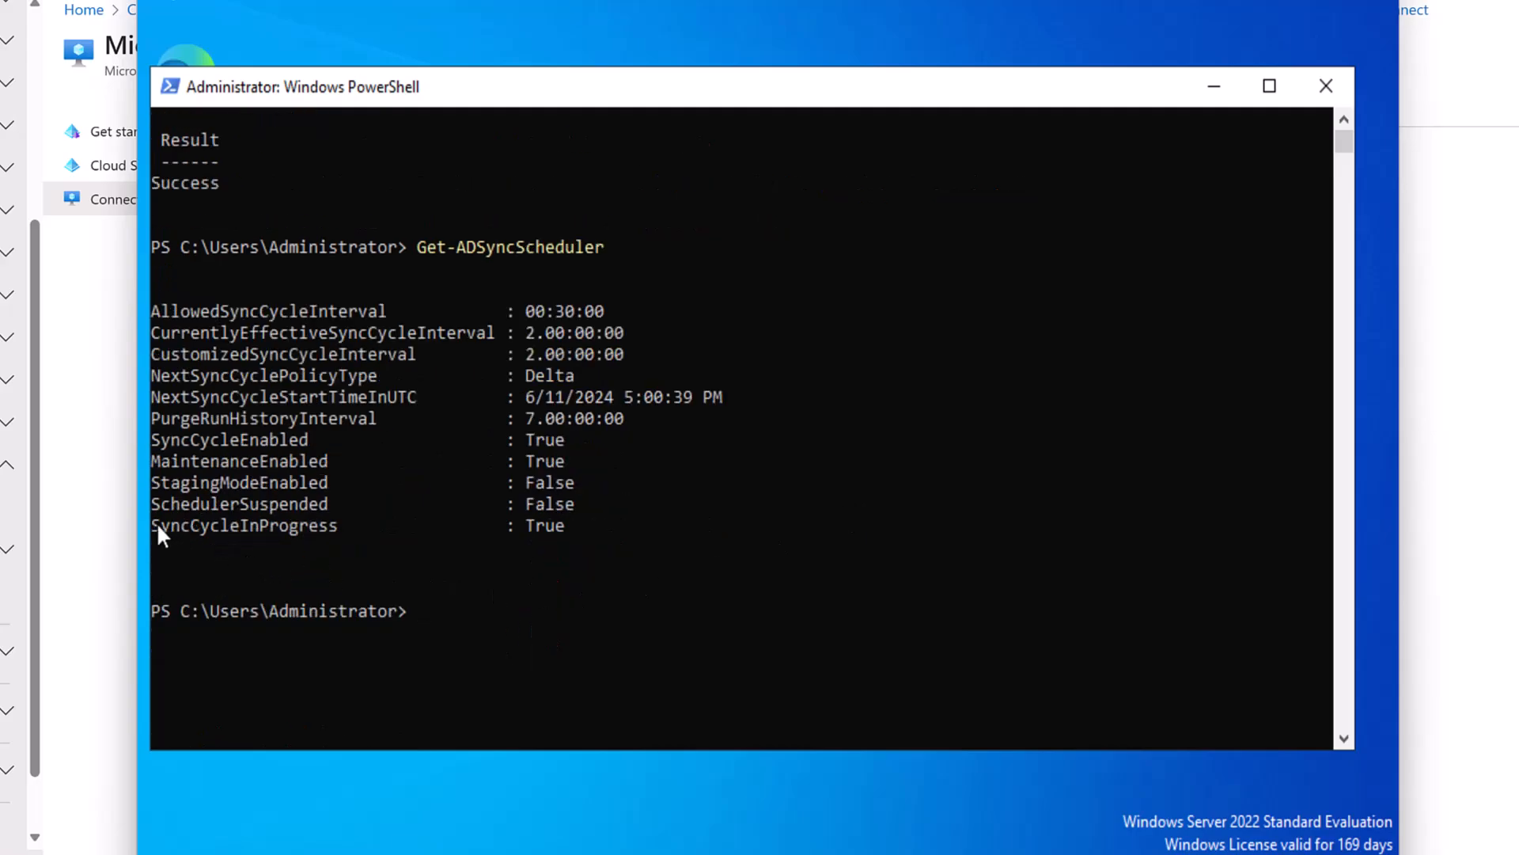
left_click_drag(153, 534, 573, 538)
key("Up")
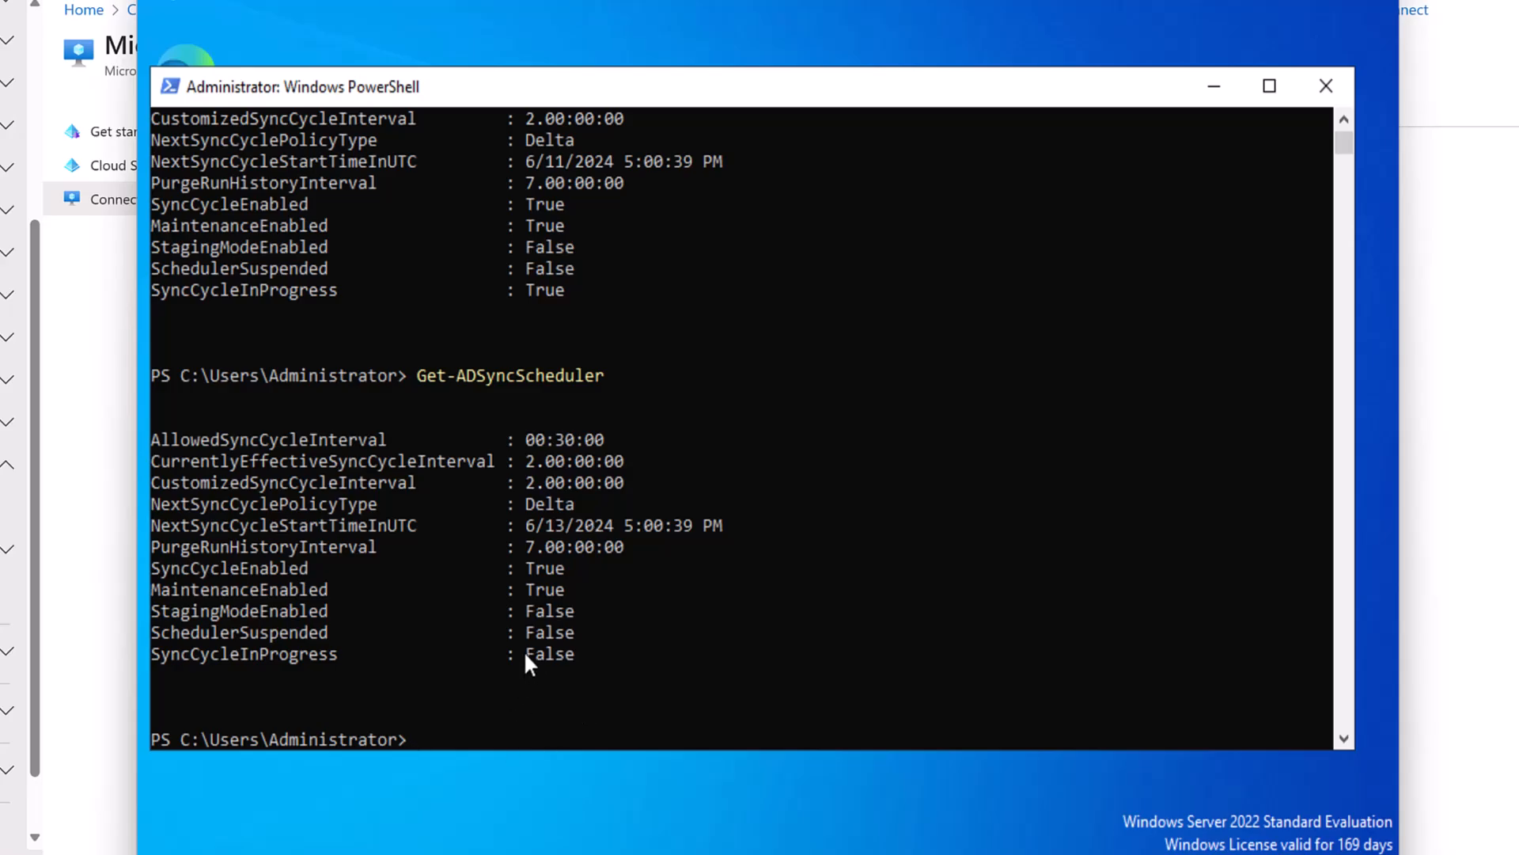
left_click_drag(523, 655, 567, 657)
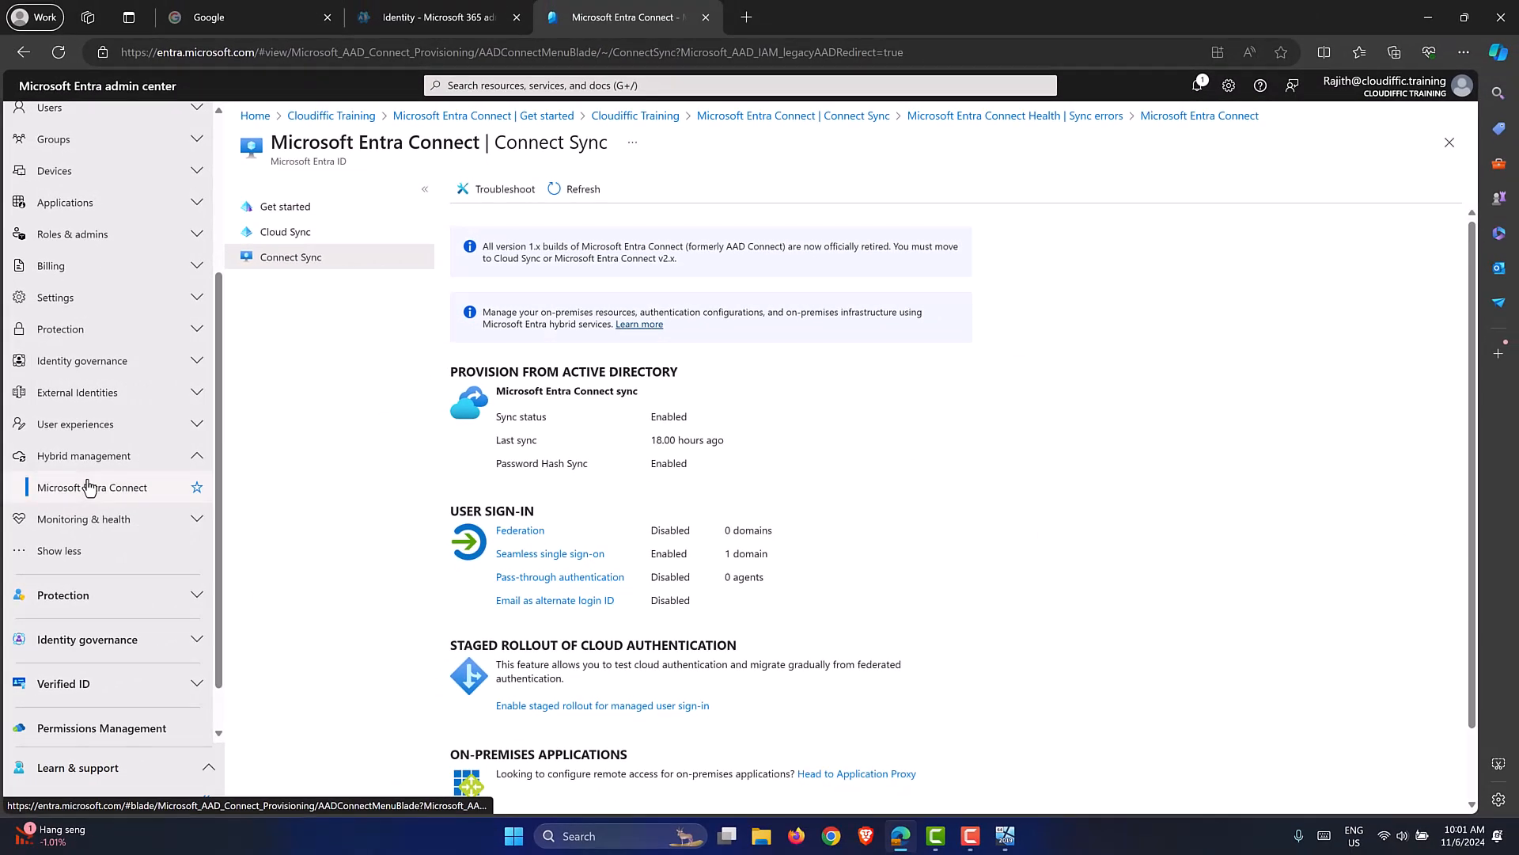
Check the Connect Sync status page in the portal and return to the server VM.
left_click(89, 486)
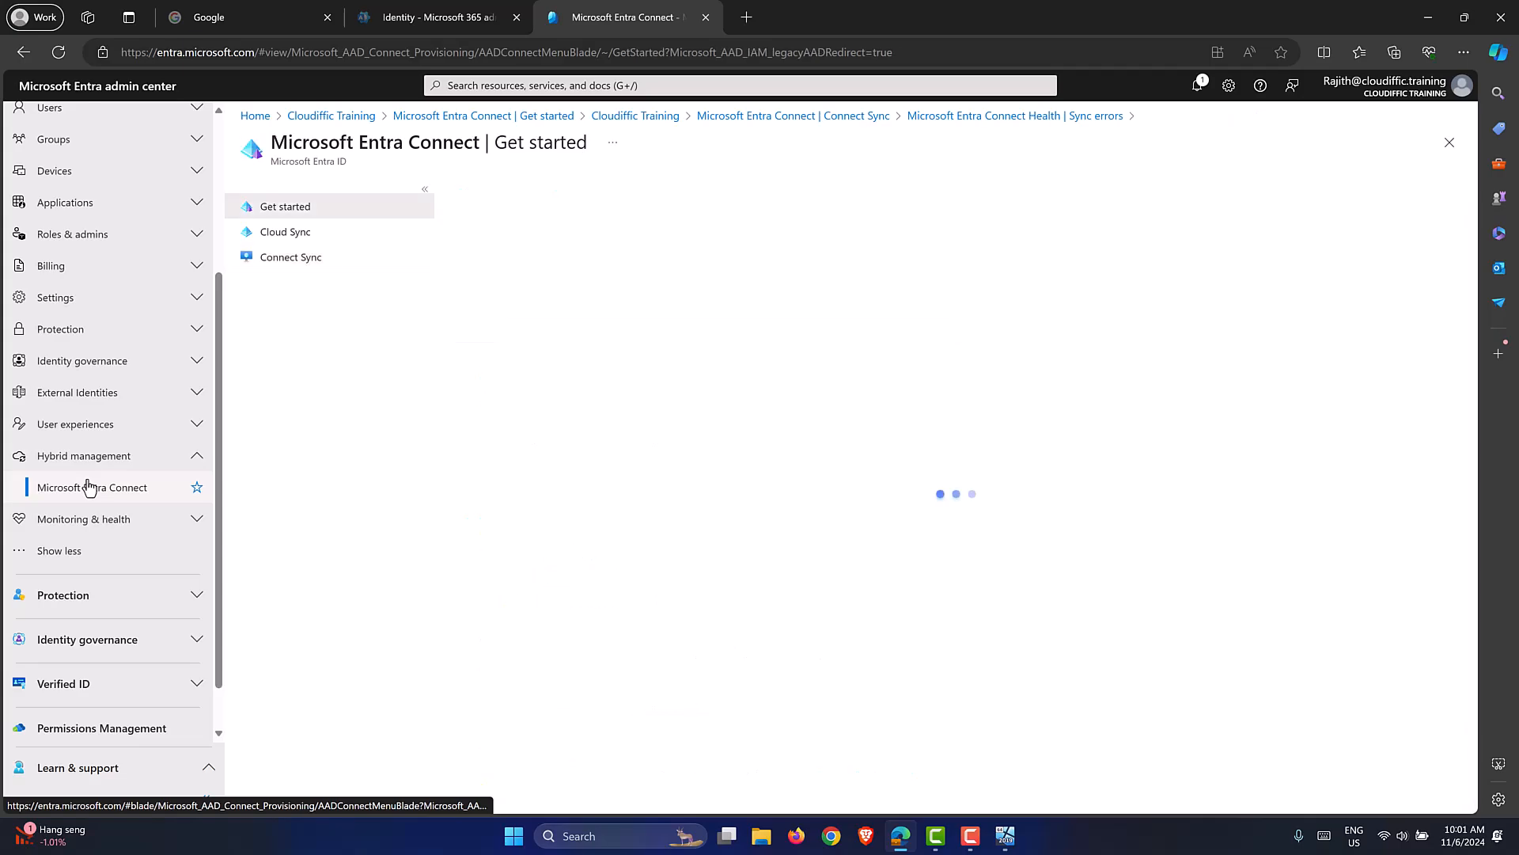
left_click(285, 258)
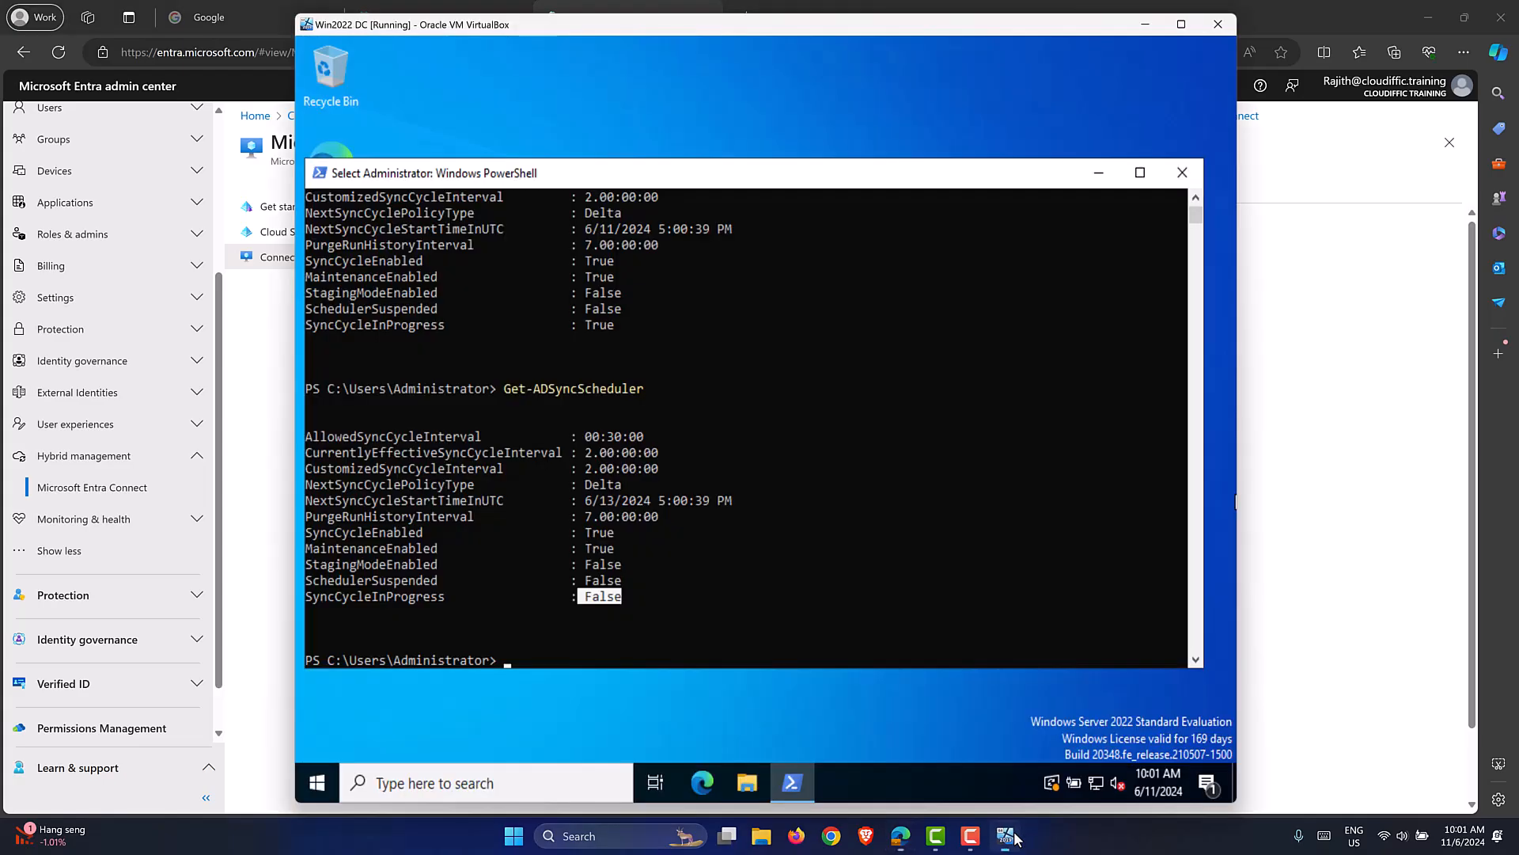
left_click(1018, 838)
Launch dsa.msc and open the affected user's properties in the Permanent folder.
left_click(742, 549)
type("dsa.msc")
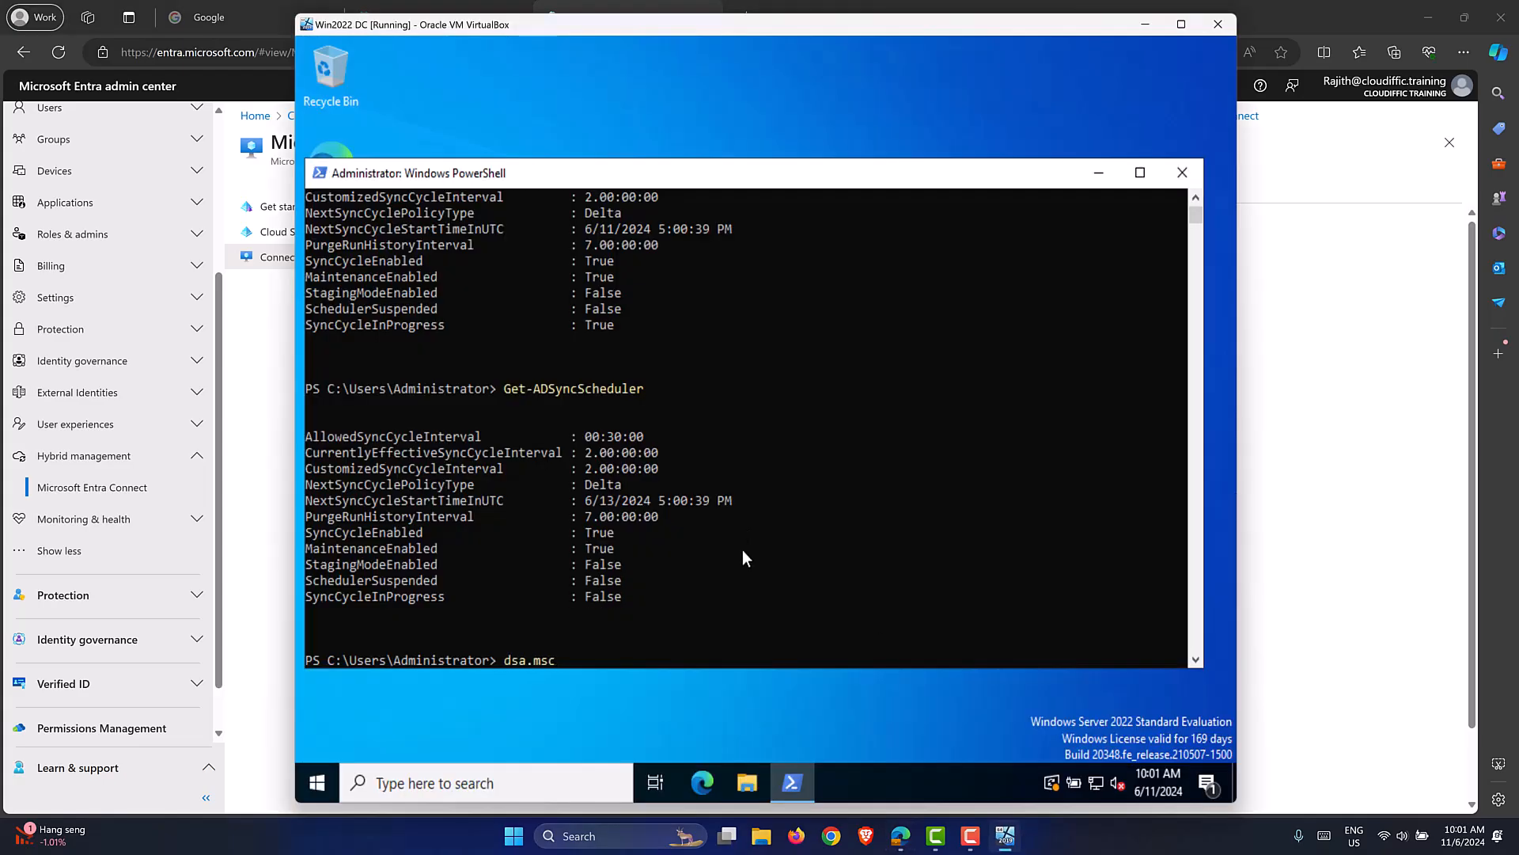
key("Return")
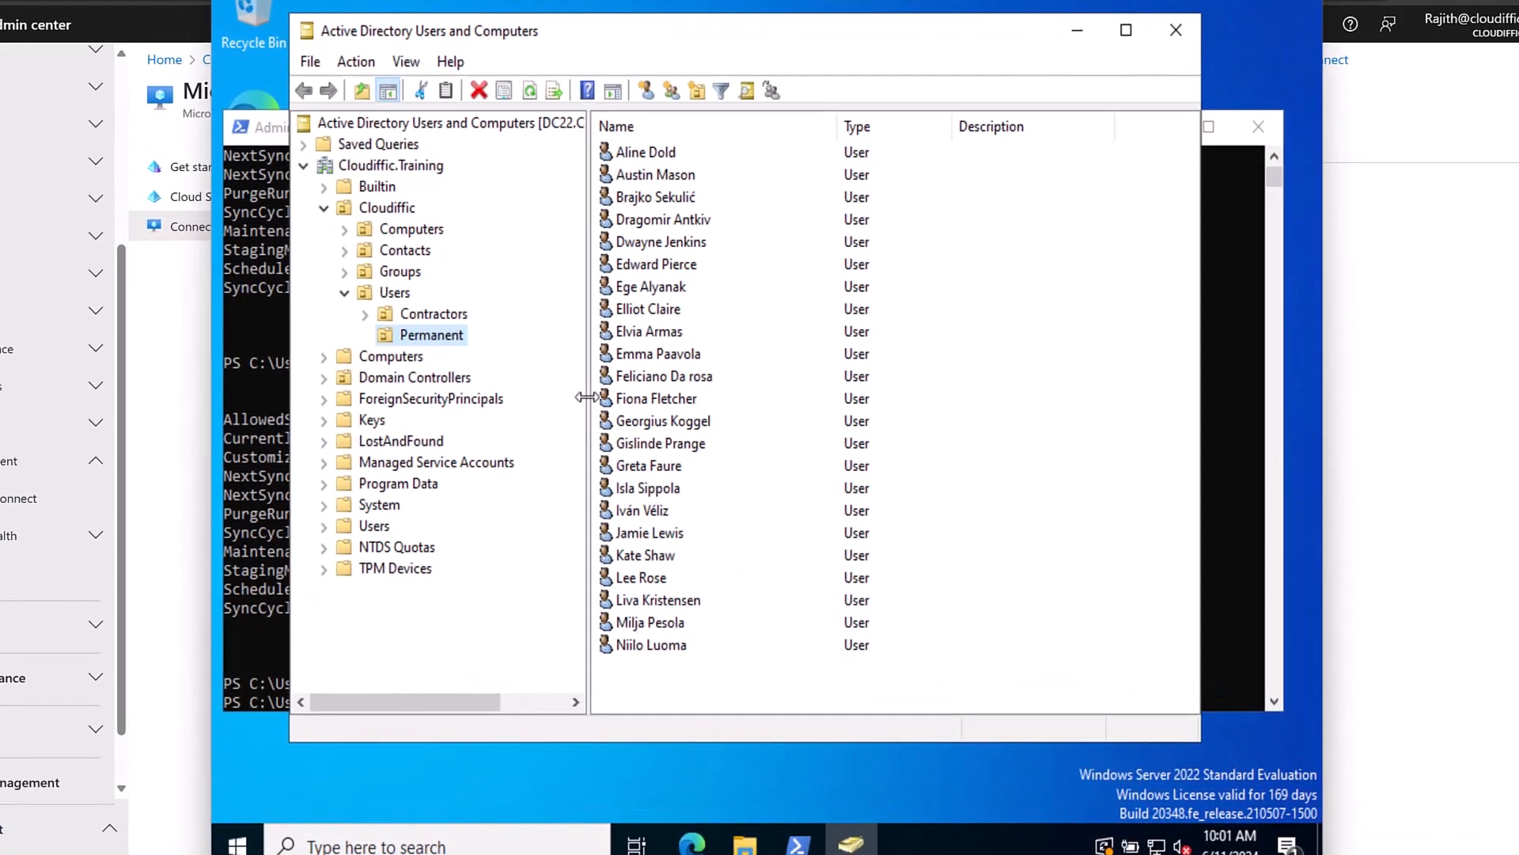
left_click(675, 377)
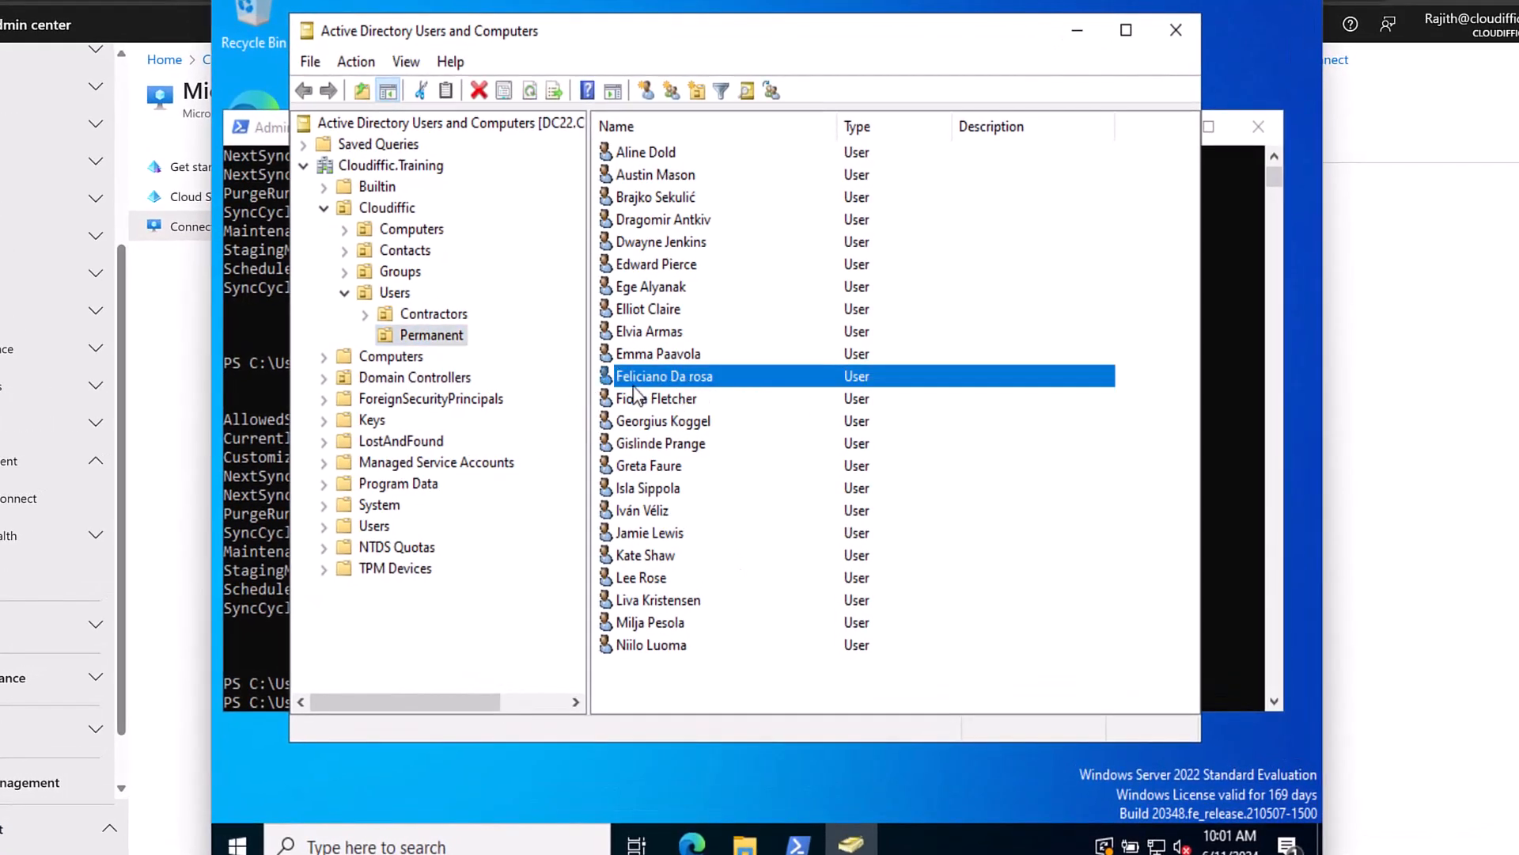
double_click(707, 380)
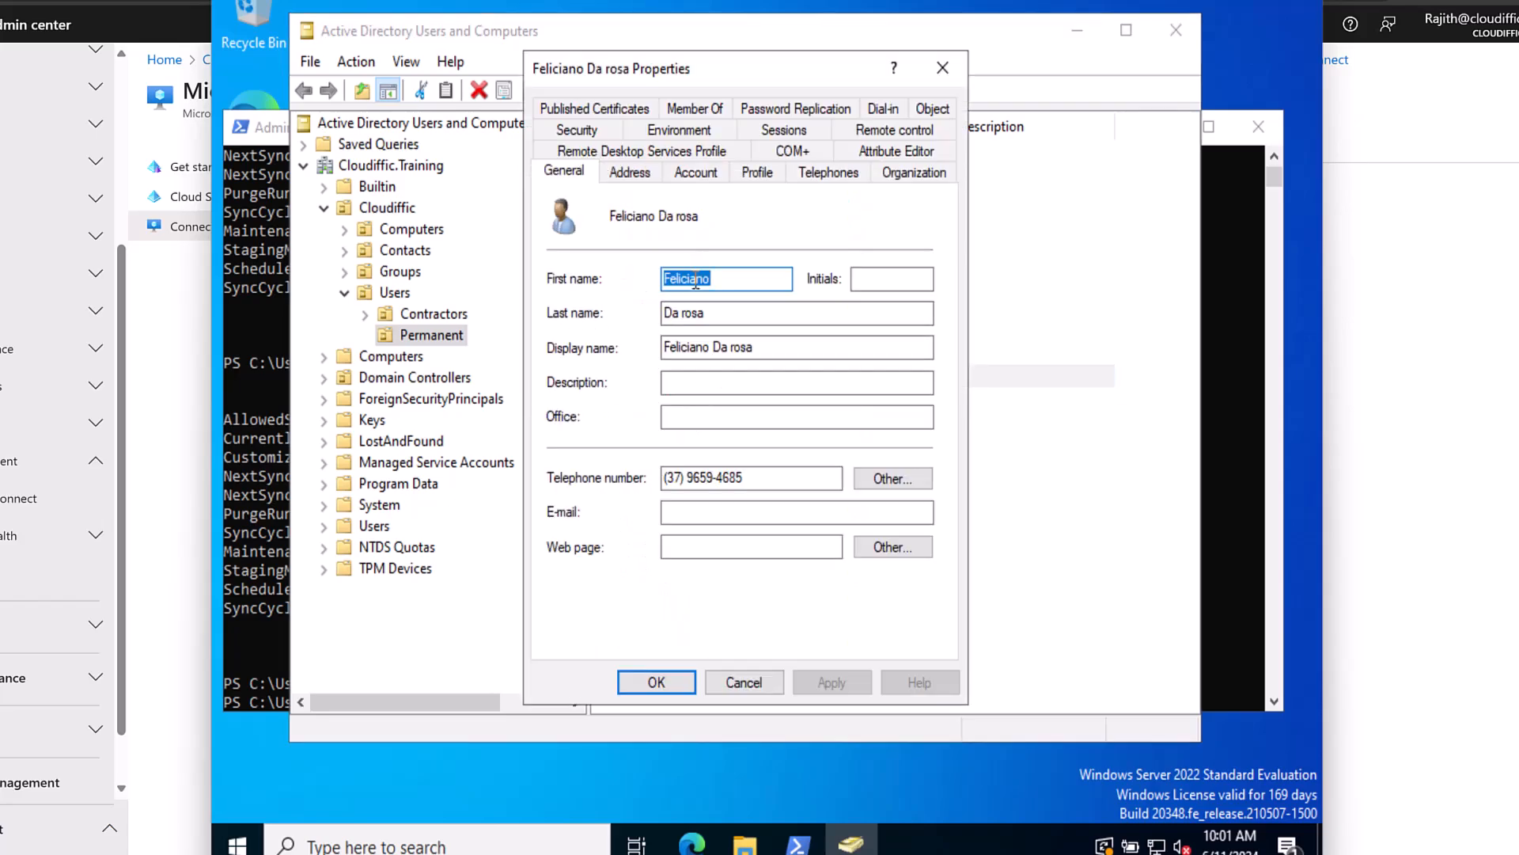
Delete the space from the user logon name on the Account tab and save it.
left_click(705, 177)
left_click(646, 229)
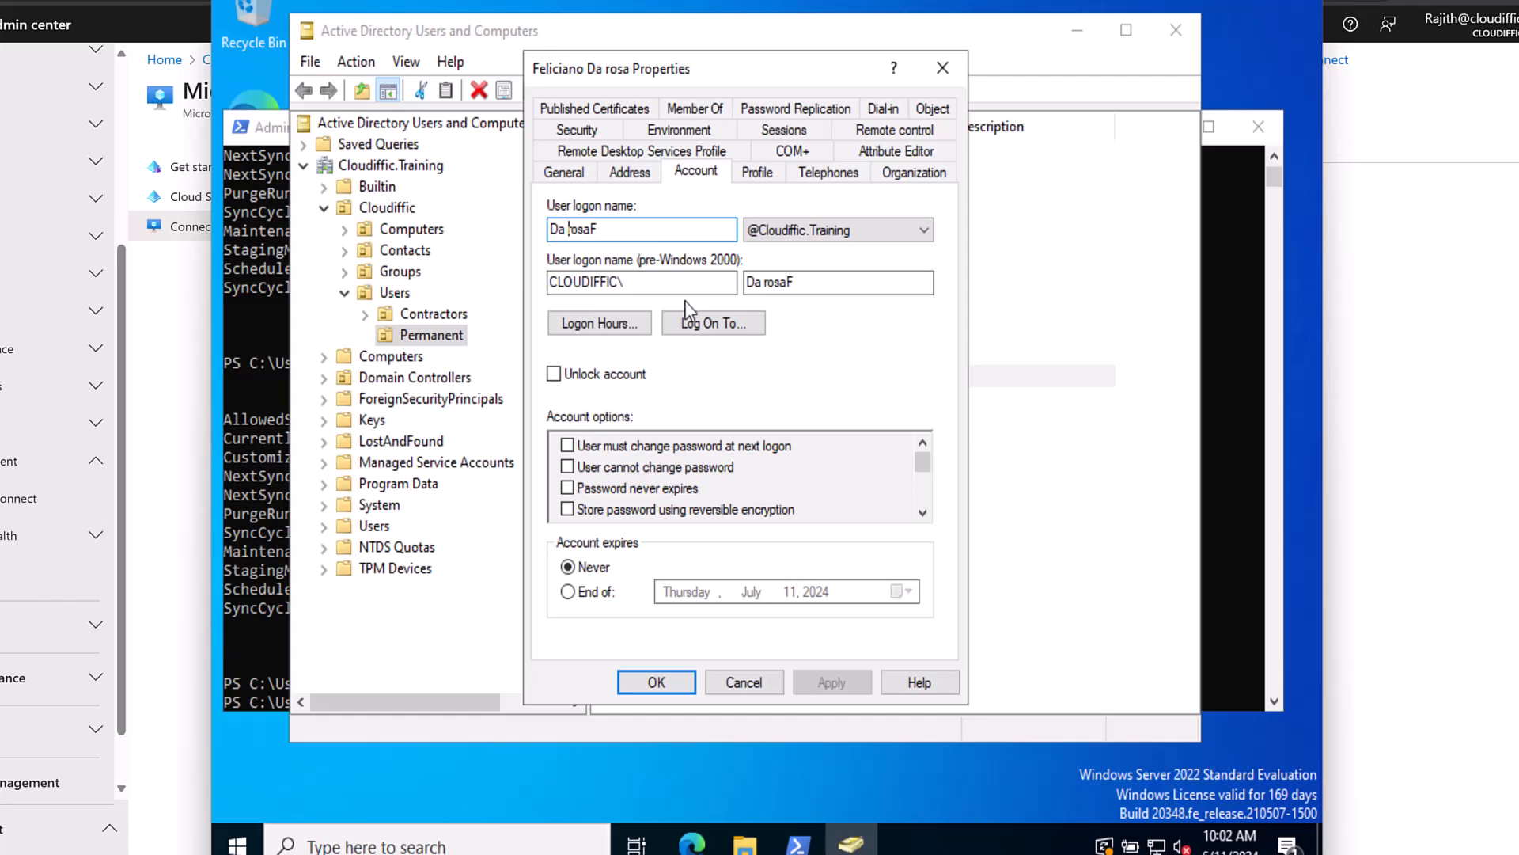
key("BackSpace")
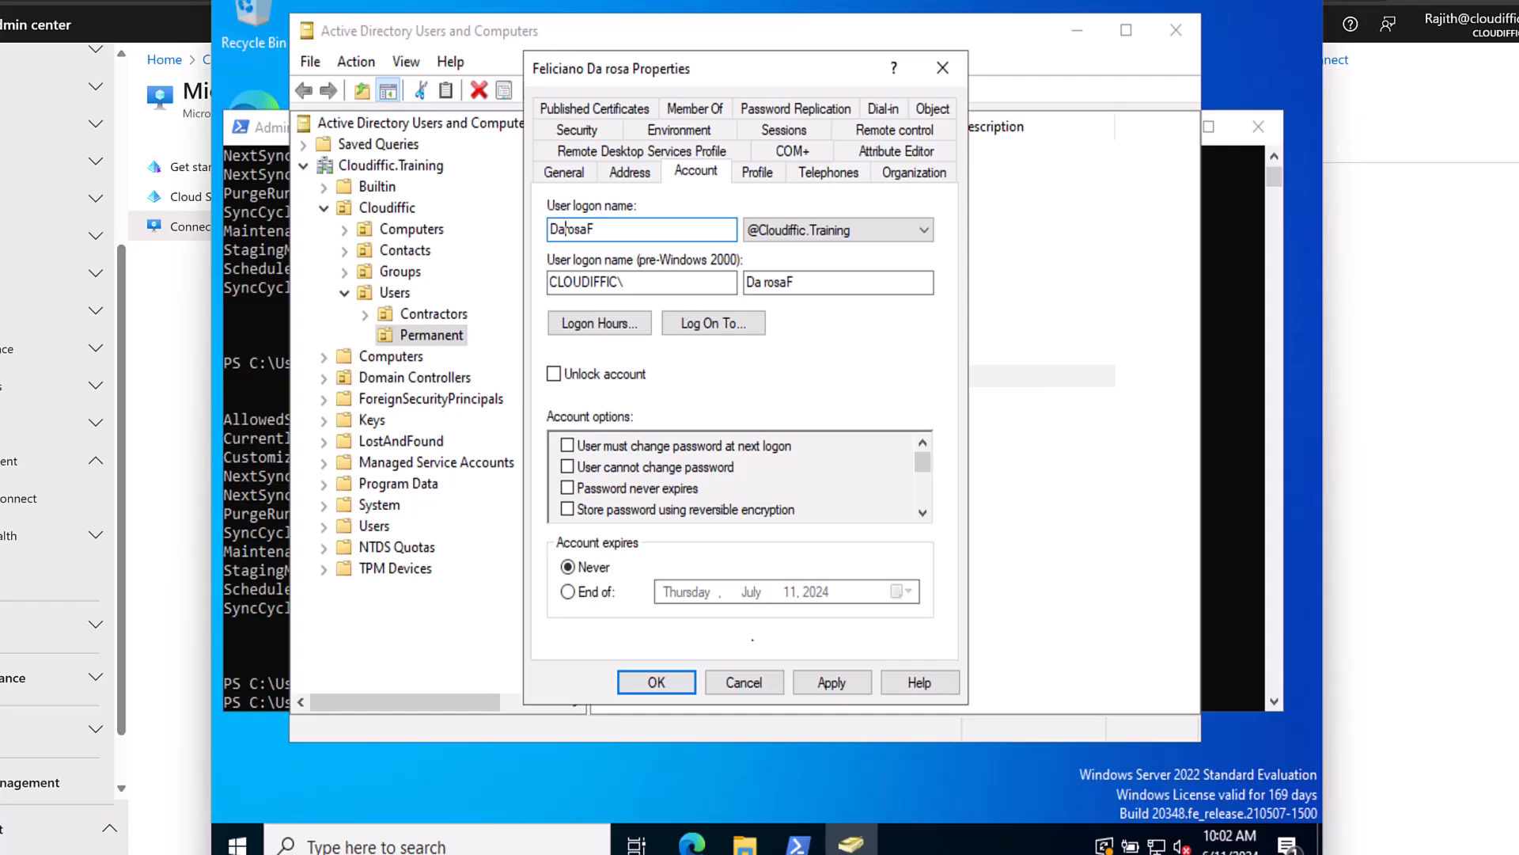
left_click(815, 684)
left_click(653, 682)
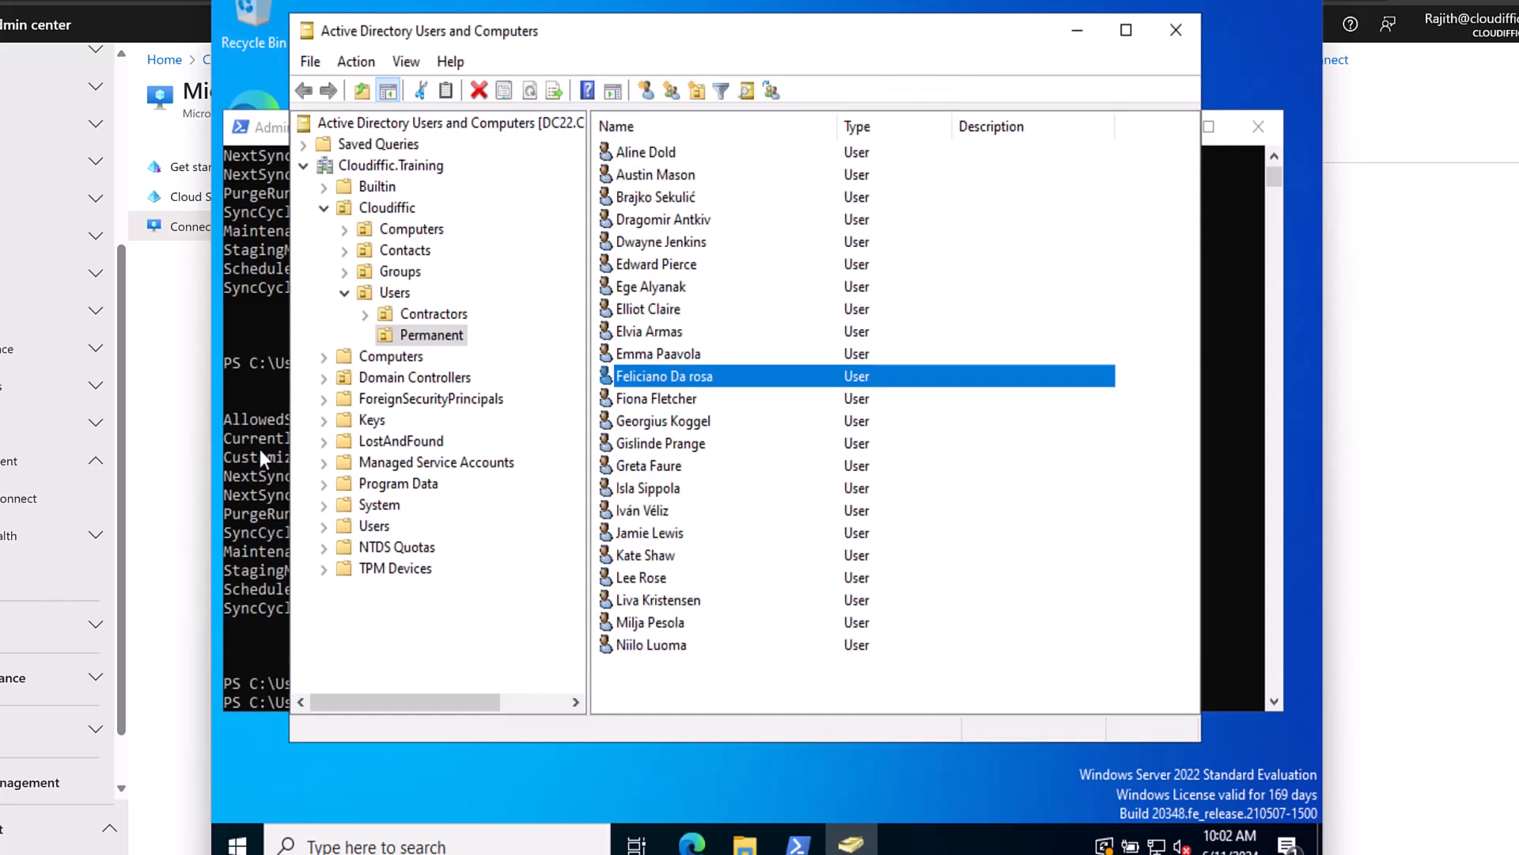
left_click(188, 457)
Confirm on the Connect Sync page that the last sync was less than 1 hour ago, then return to the server VM.
left_click(7, 513)
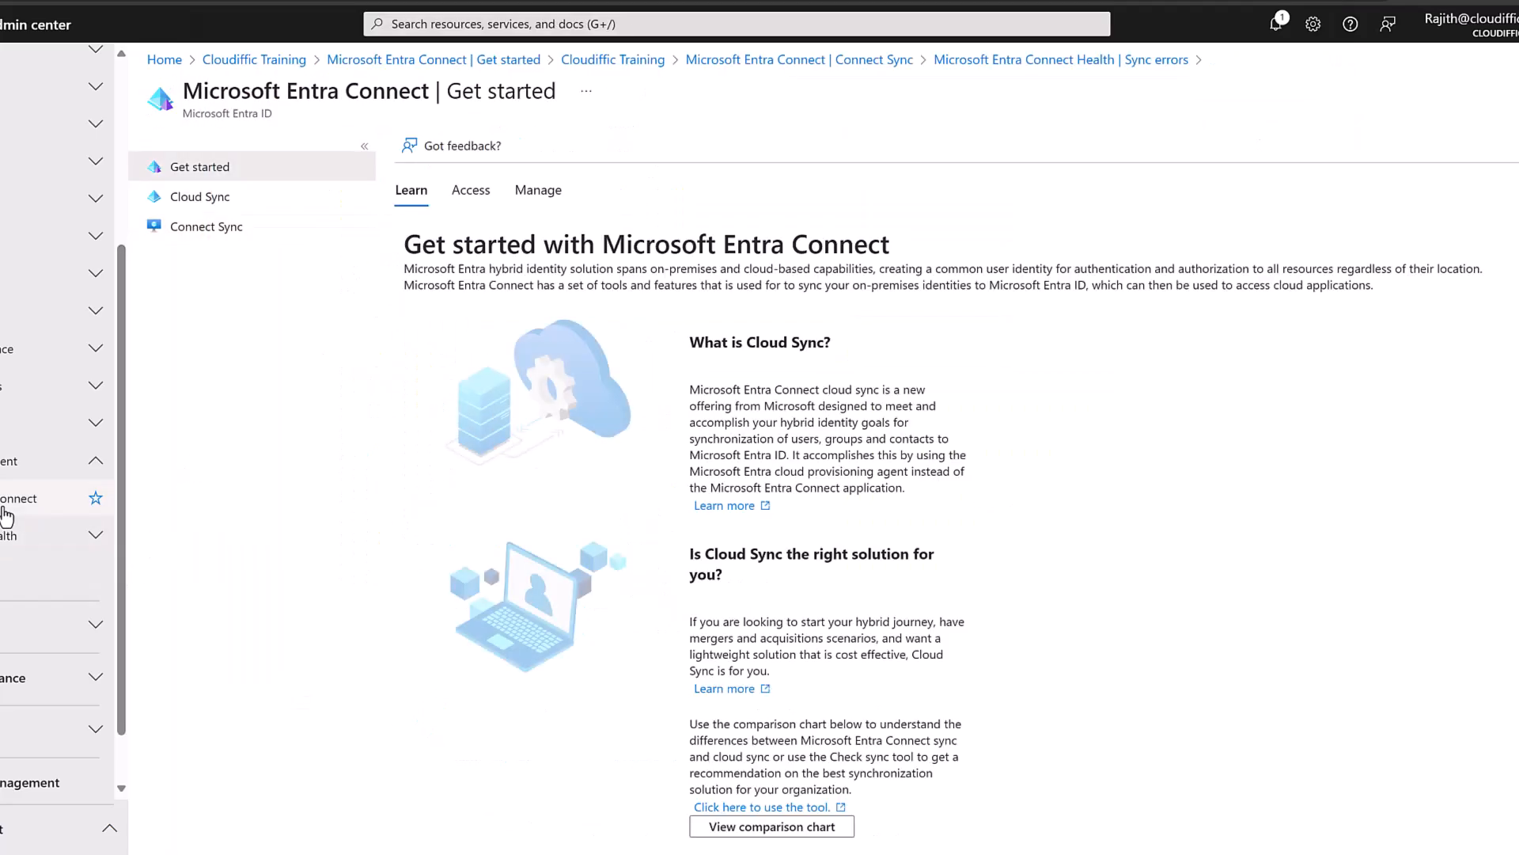
left_click(269, 237)
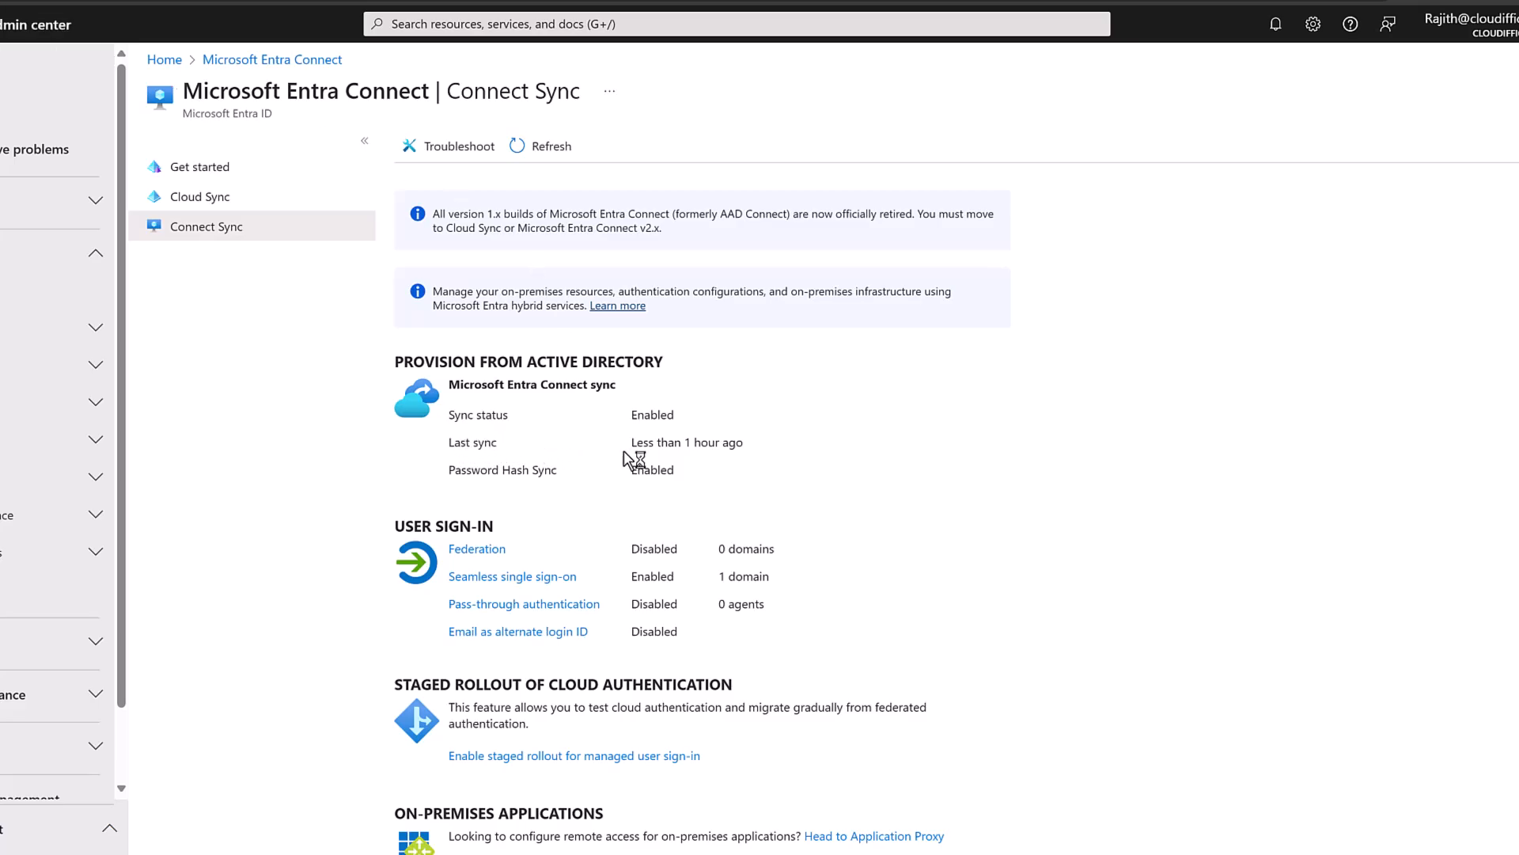
left_click_drag(758, 448, 631, 441)
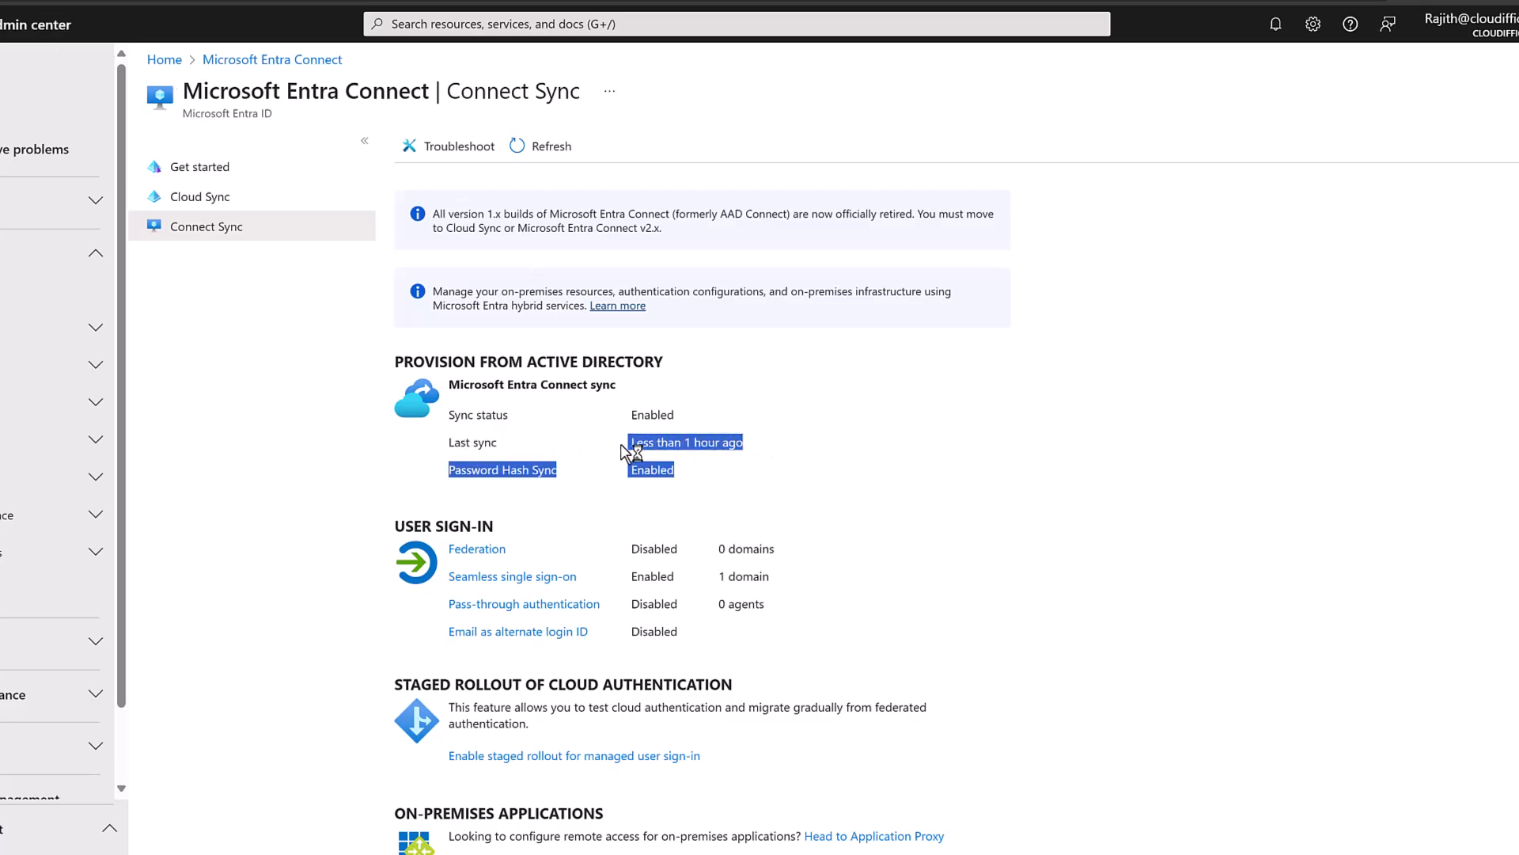
left_click(689, 481)
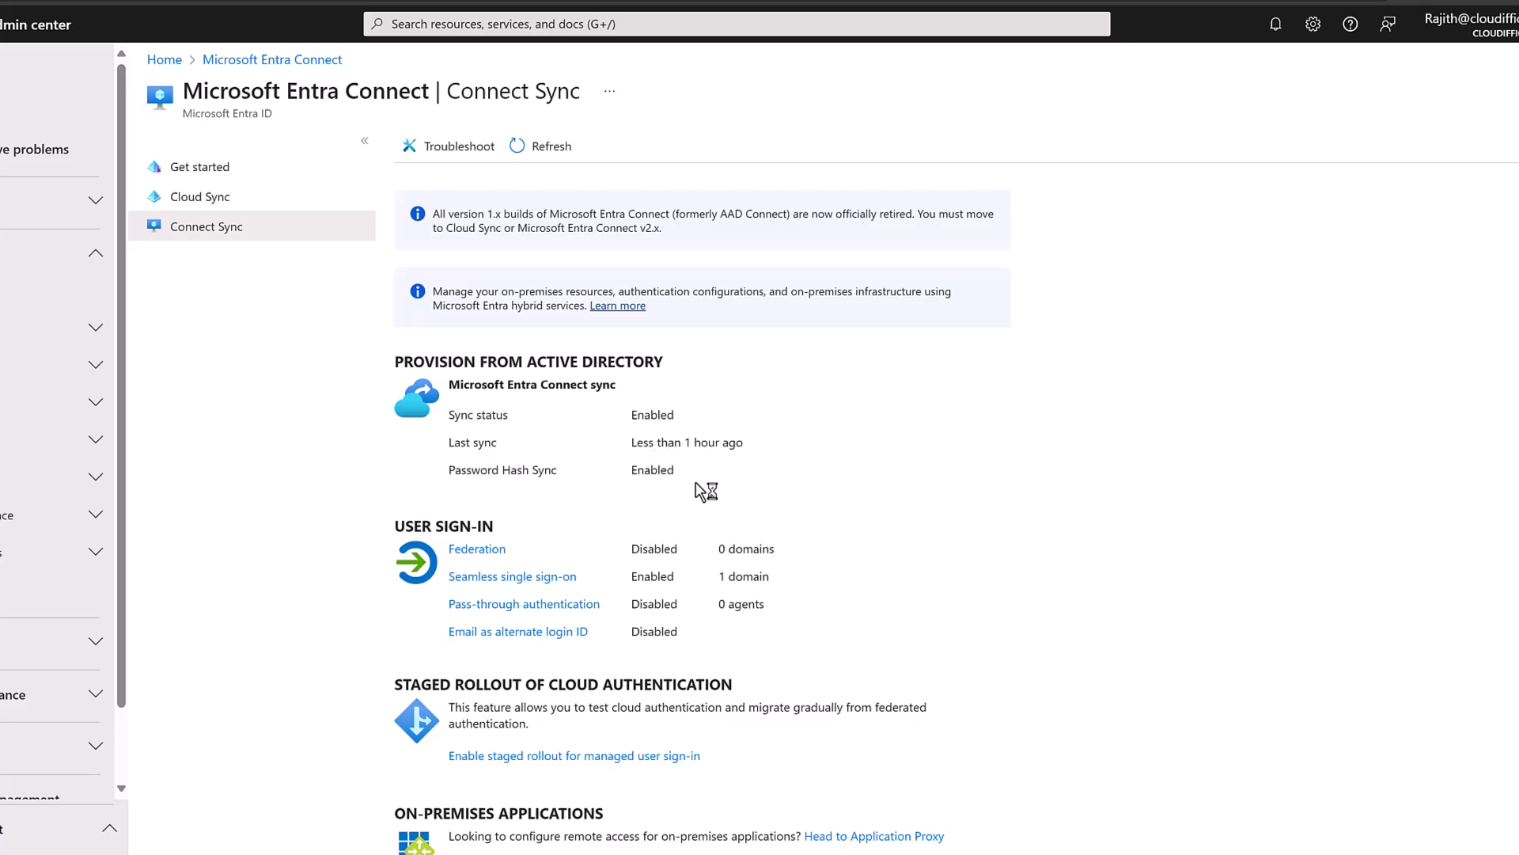
key("alt+Tab")
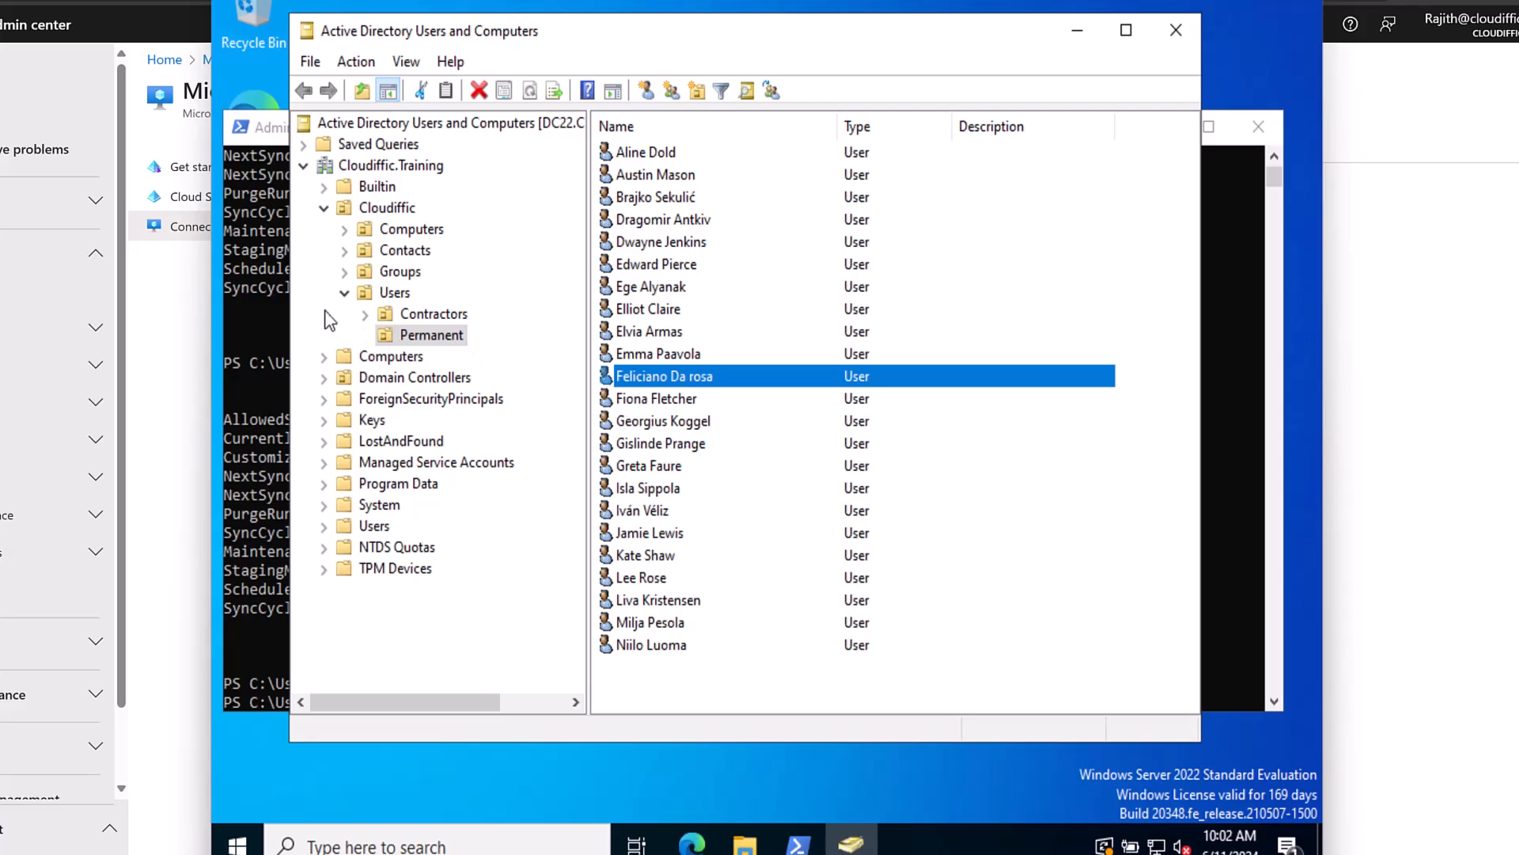
Rerun Start-ADSyncSyncCycle -PolicyType delta in PowerShell from the command history.
left_click(277, 296)
key("Up")
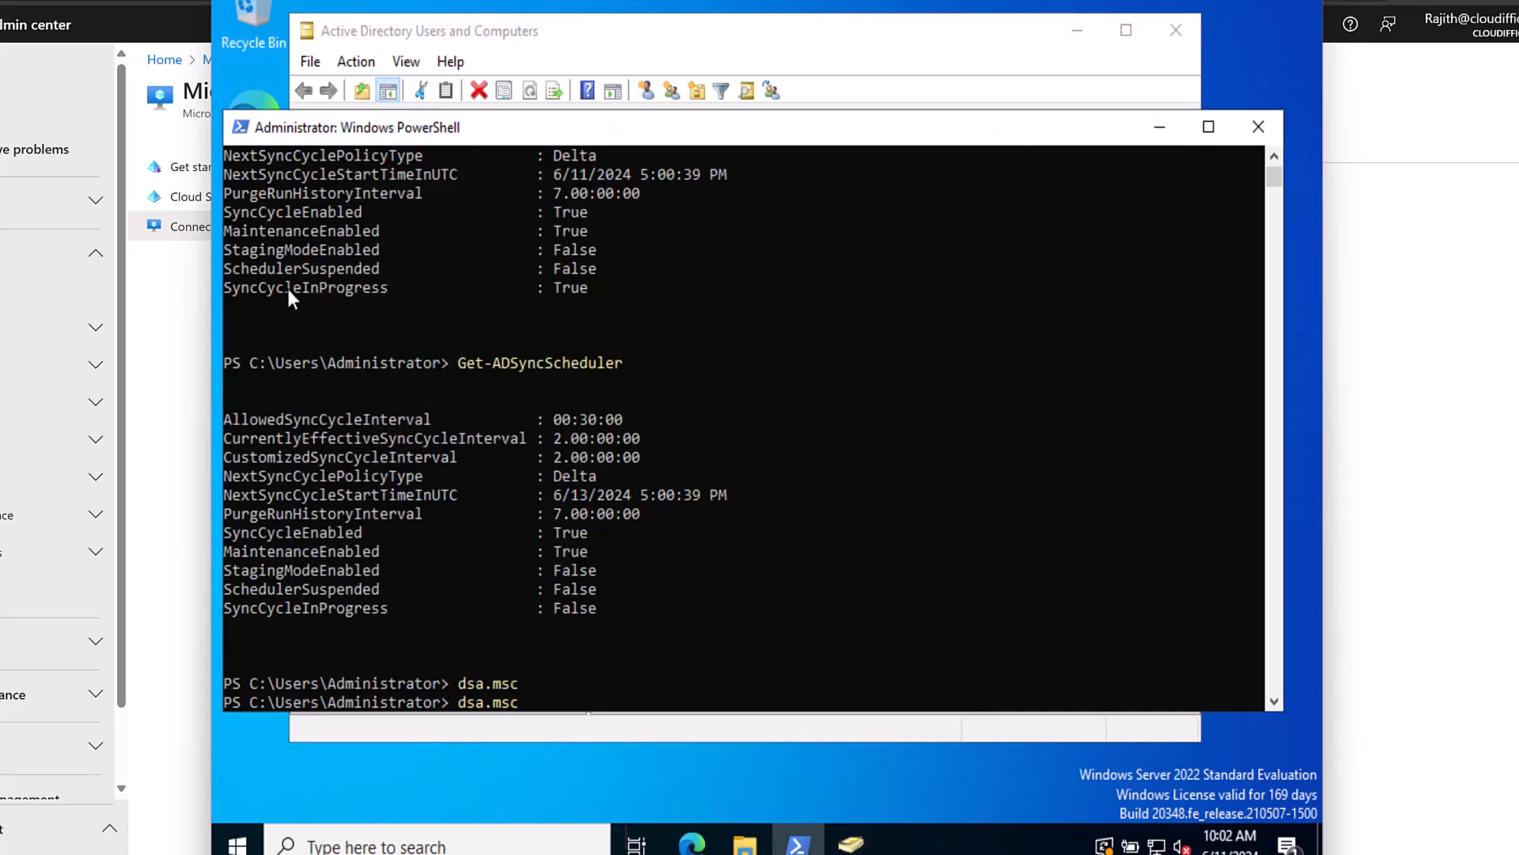
key("Up")
key("Up")
key("Return")
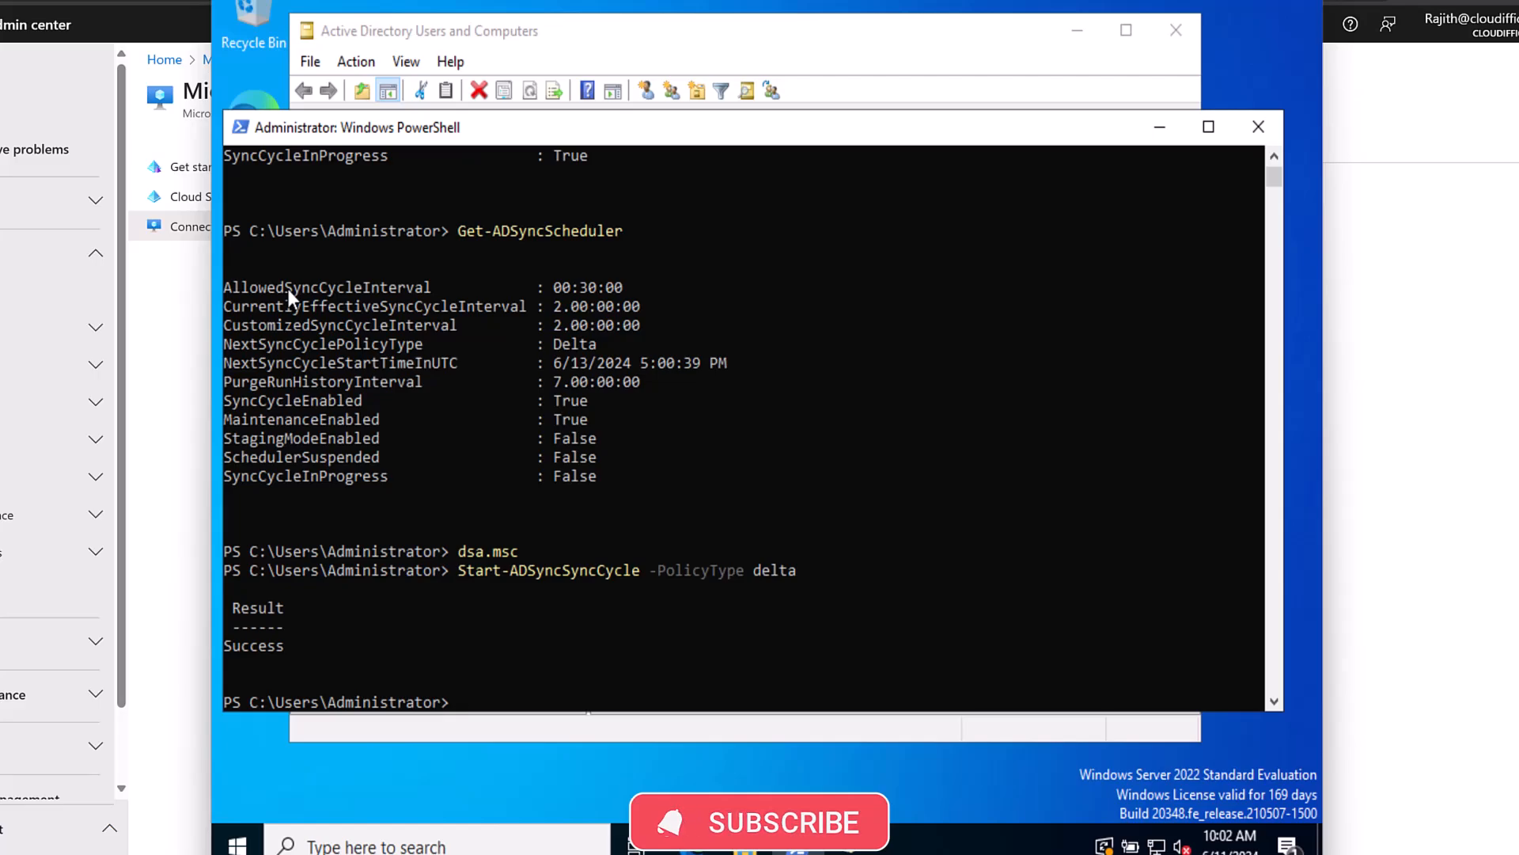
Run Get-ADSyncScheduler until SyncCycleInProgress reports False.
key("Up")
key("Up")
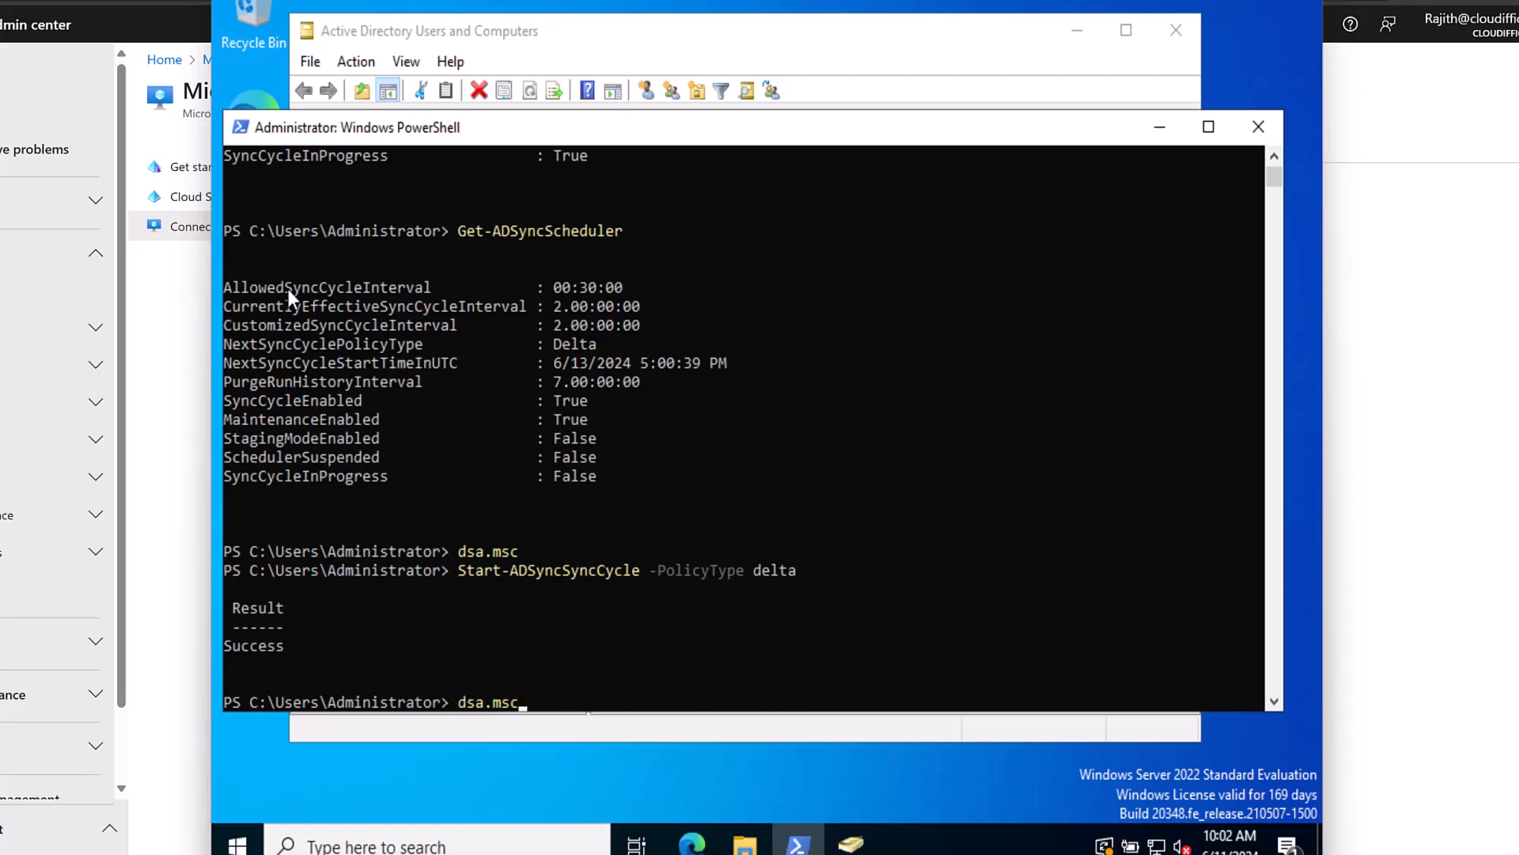
key("Up")
key("Return")
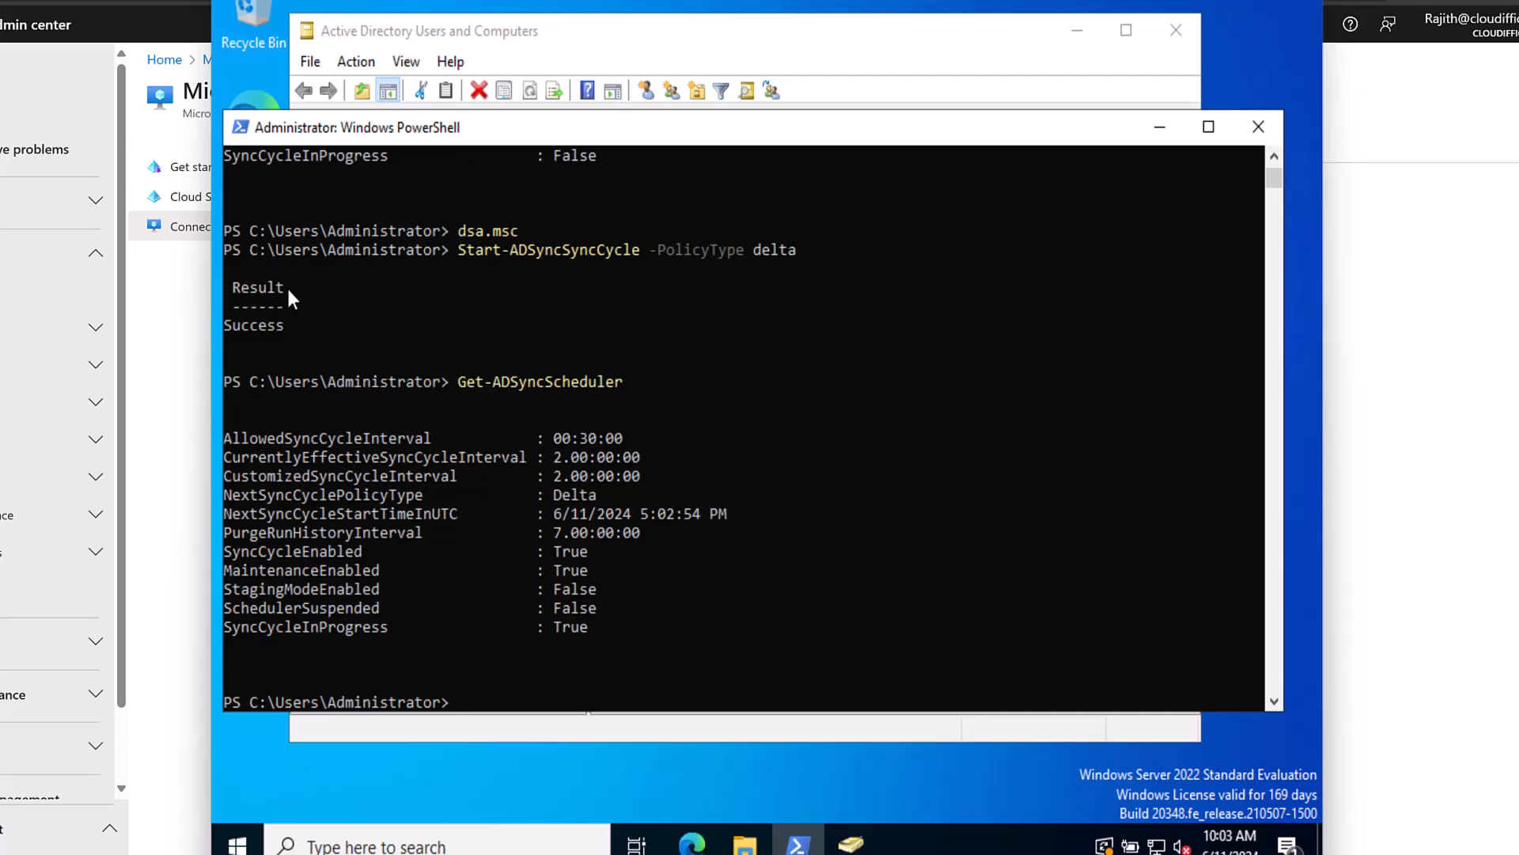
key("Up")
key("Return")
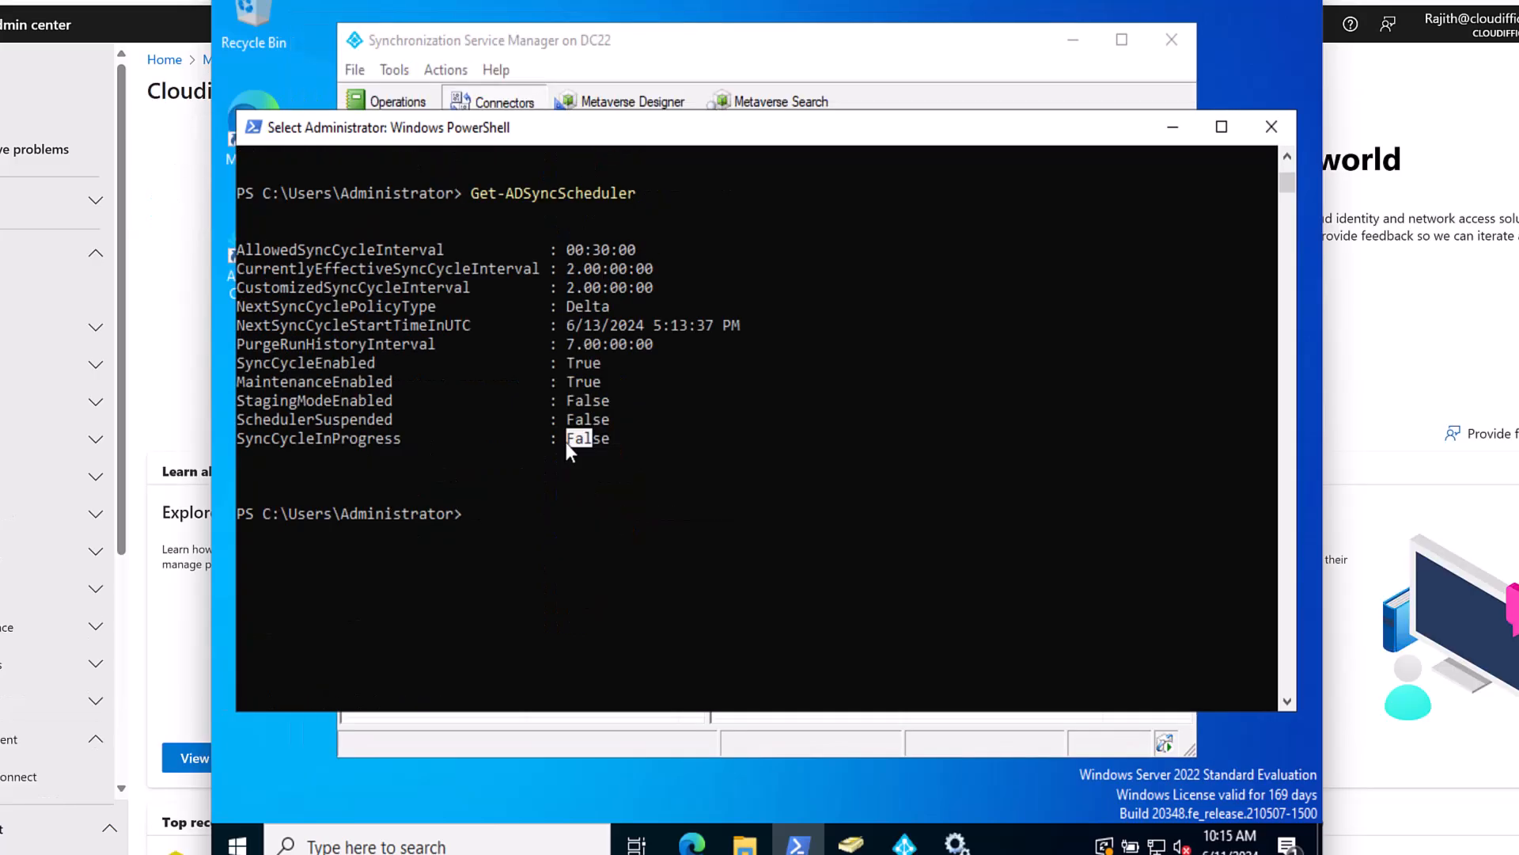
left_click_drag(567, 440, 606, 448)
List the four Data Validation Failure sync errors in Connect Health, then go to the Active users list.
left_click(3, 90)
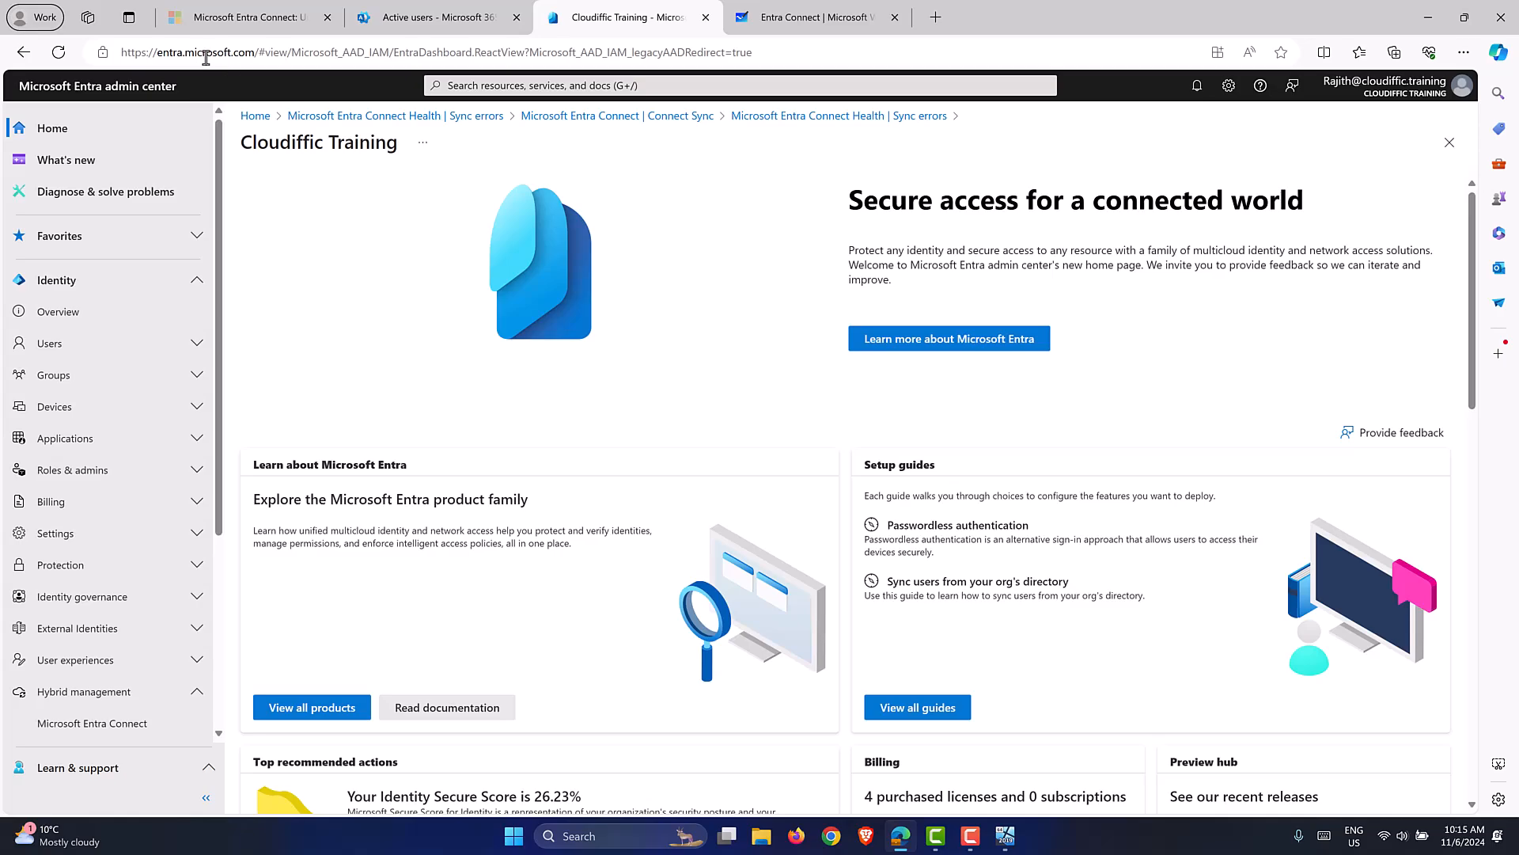
scroll(163, 475, "down", 3)
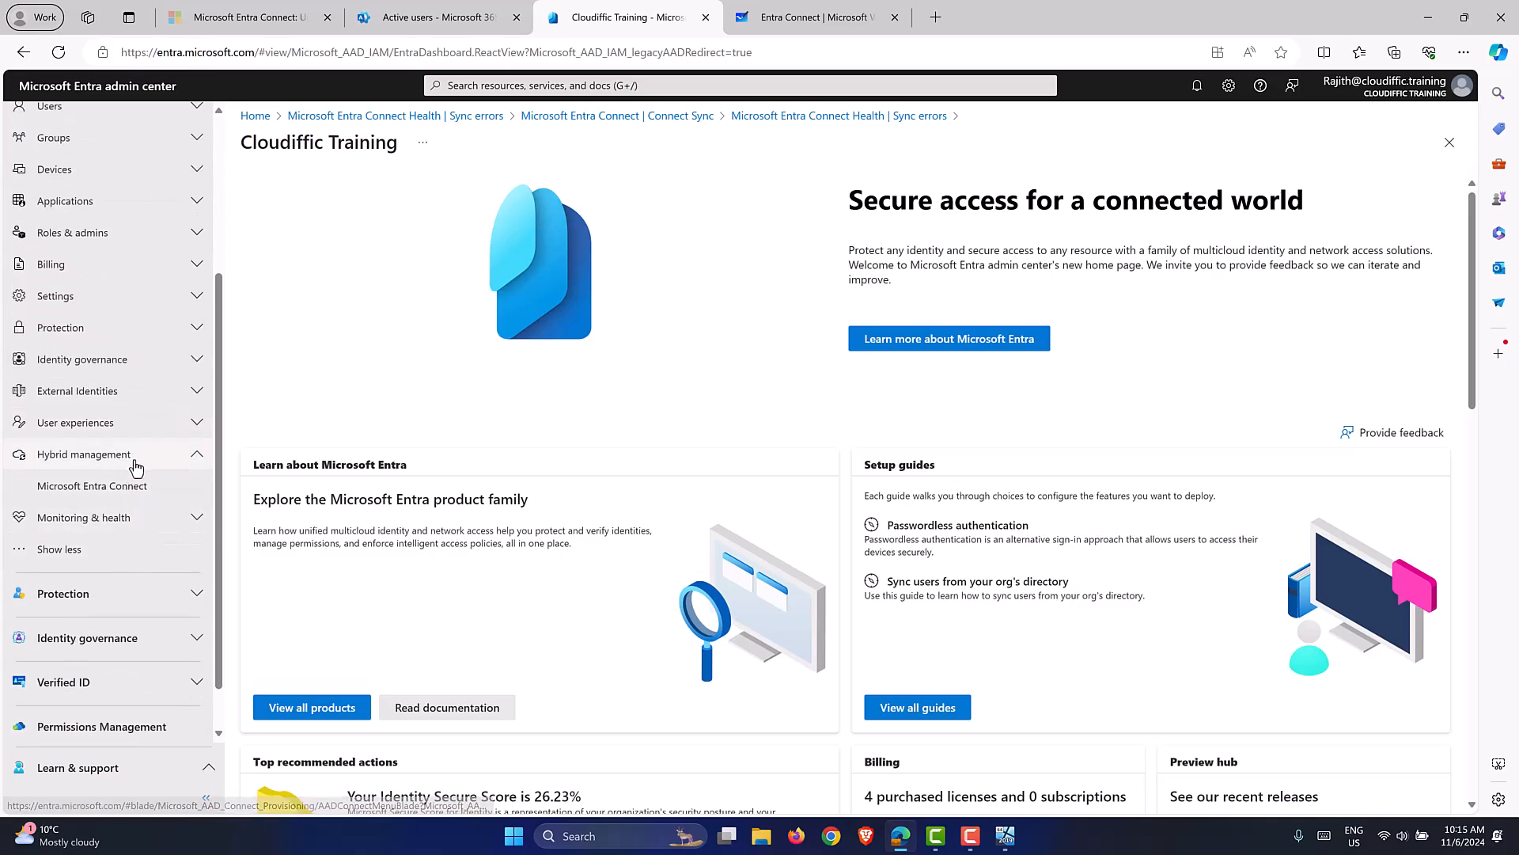
left_click(108, 485)
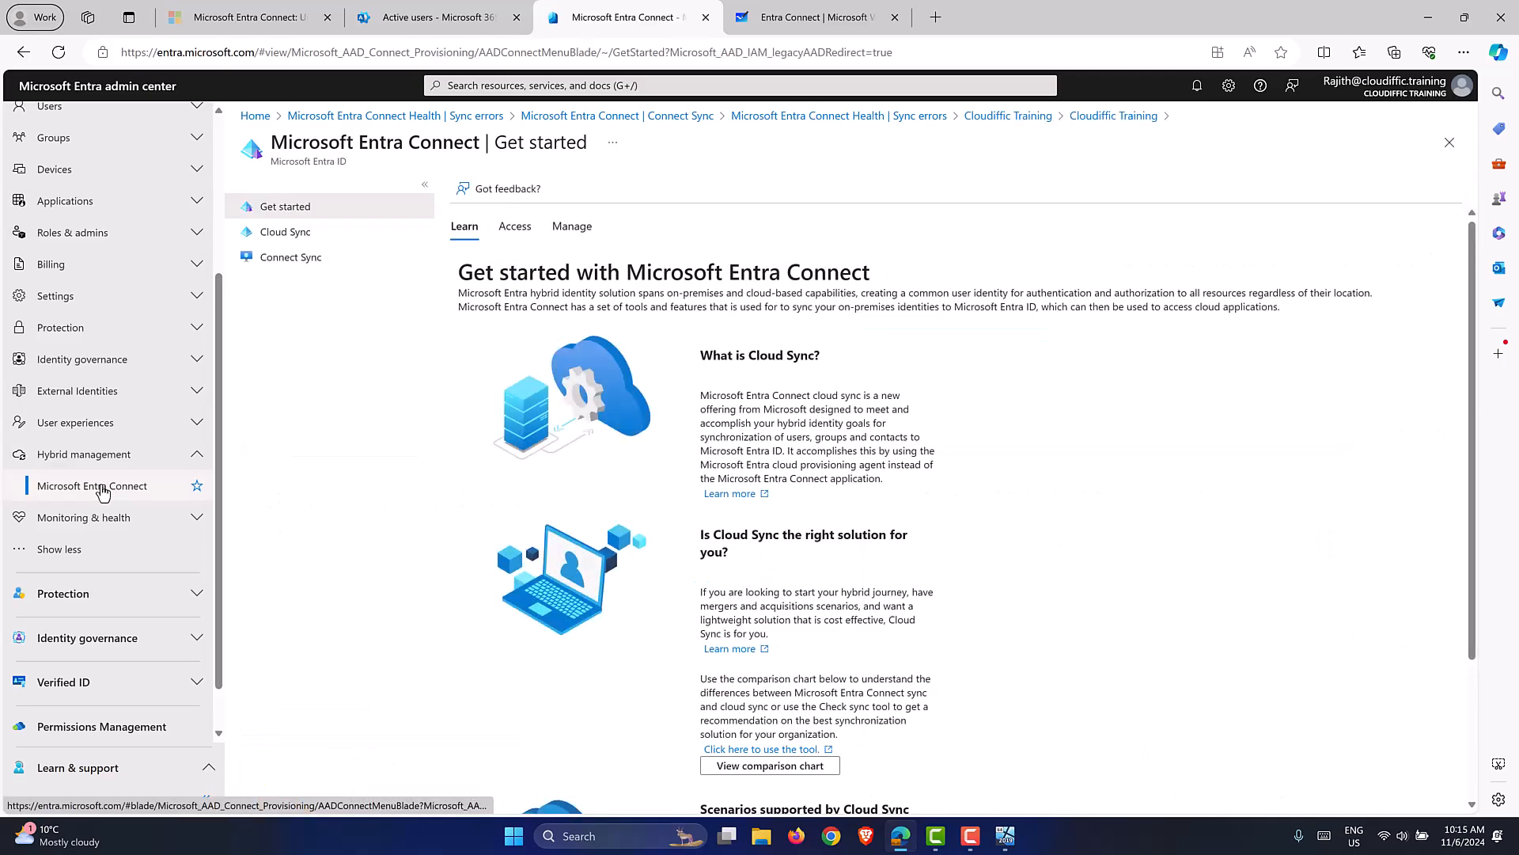
left_click(291, 267)
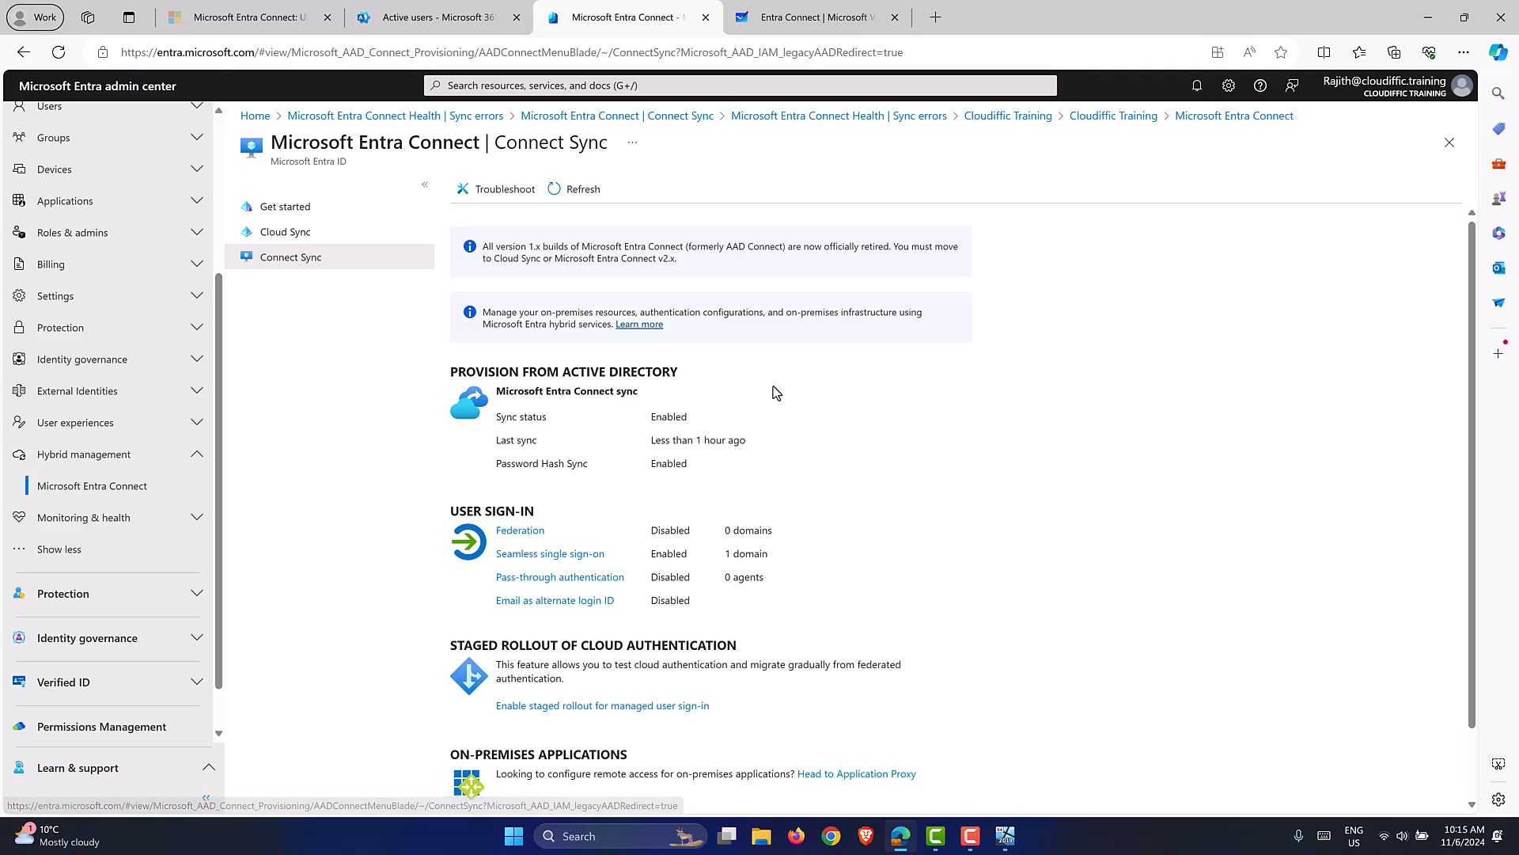
scroll(822, 554, "down", 2)
left_click(924, 775)
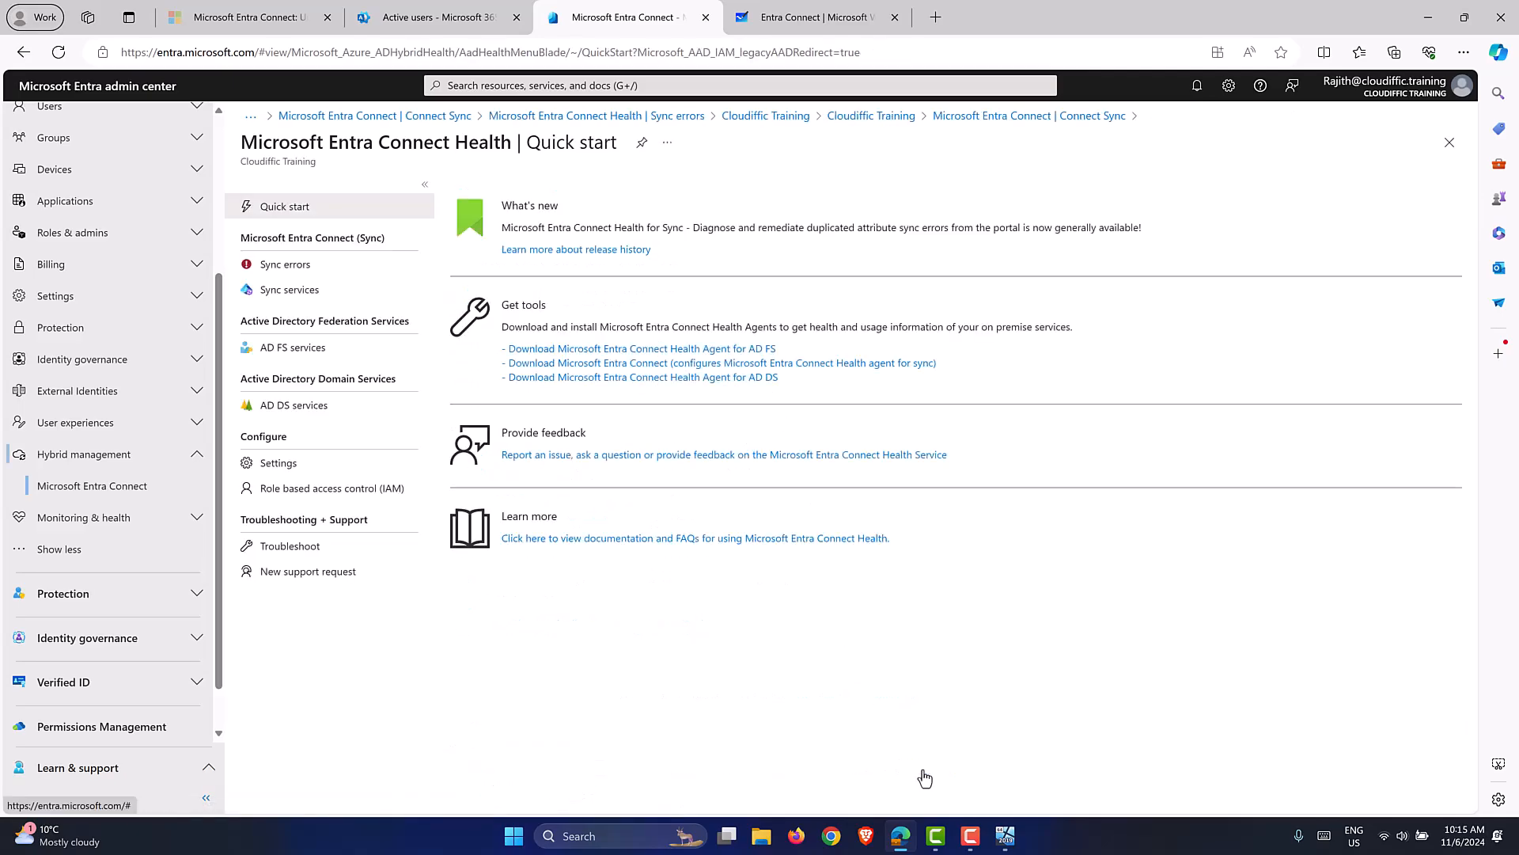
left_click(324, 269)
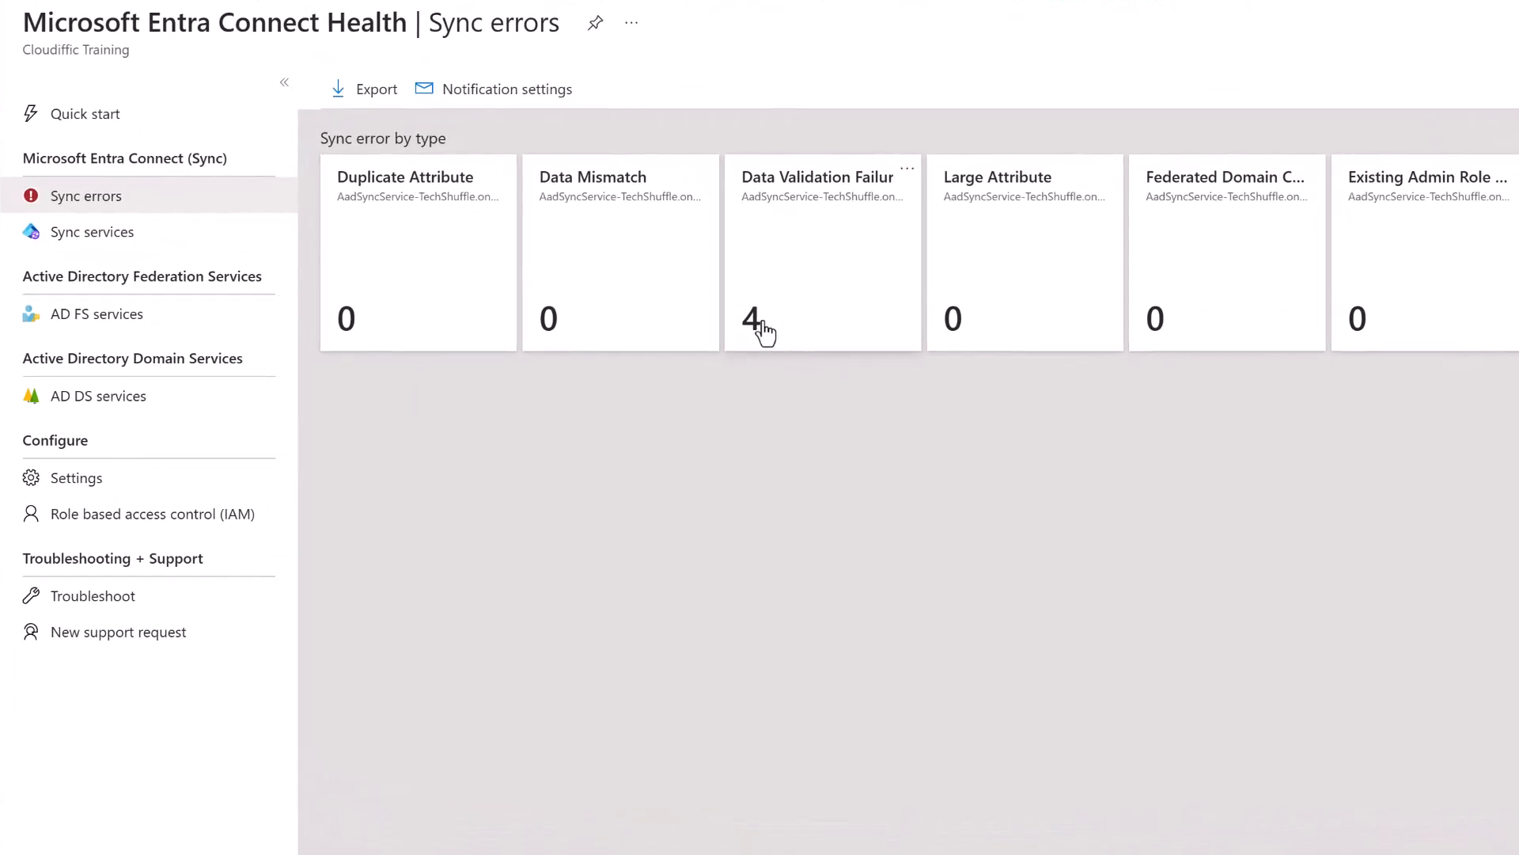
left_click(800, 316)
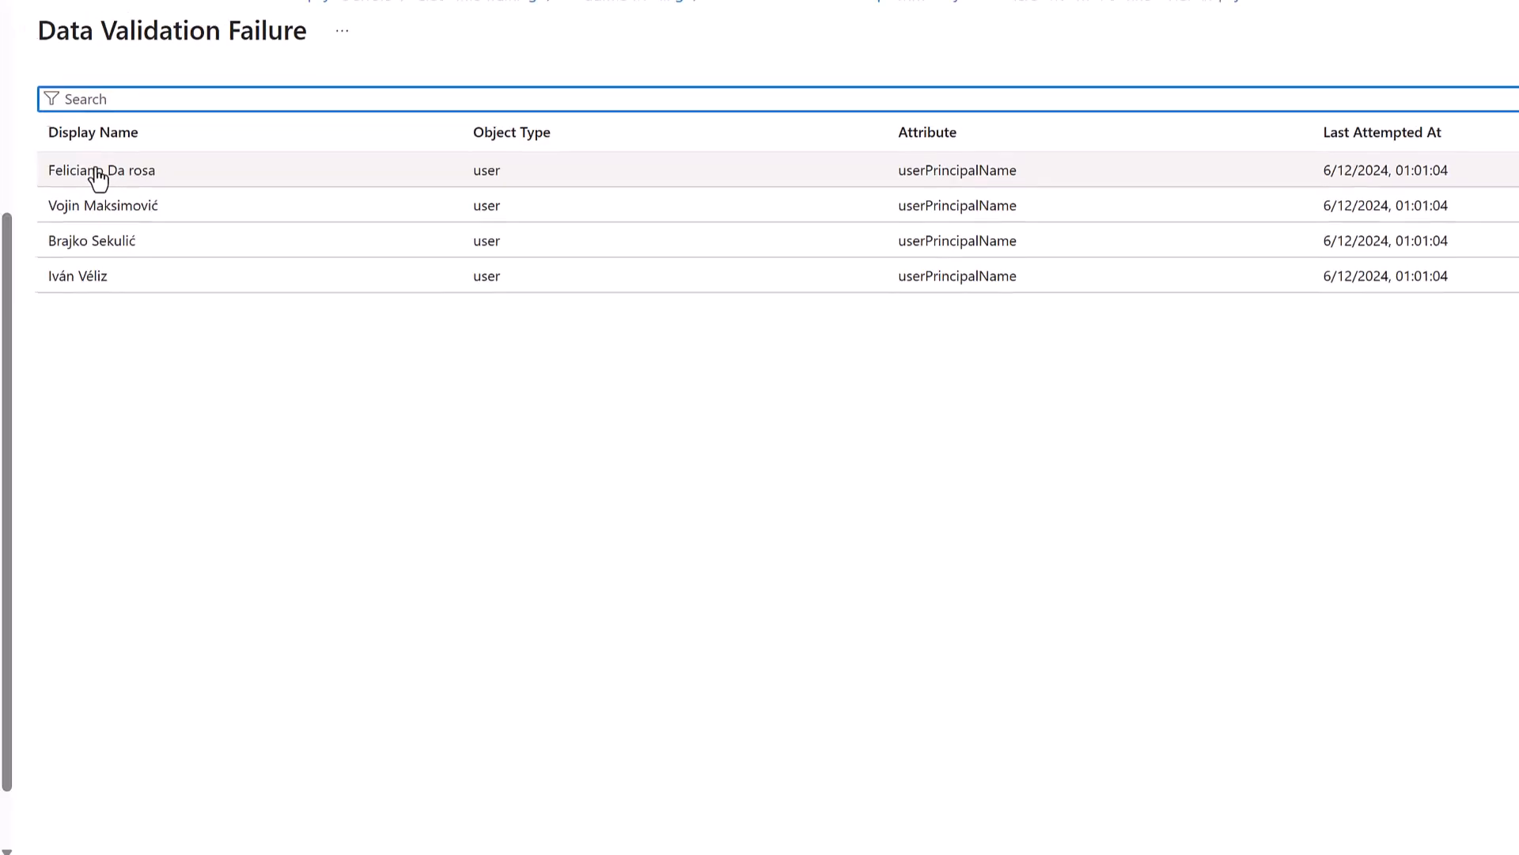
left_click(441, 21)
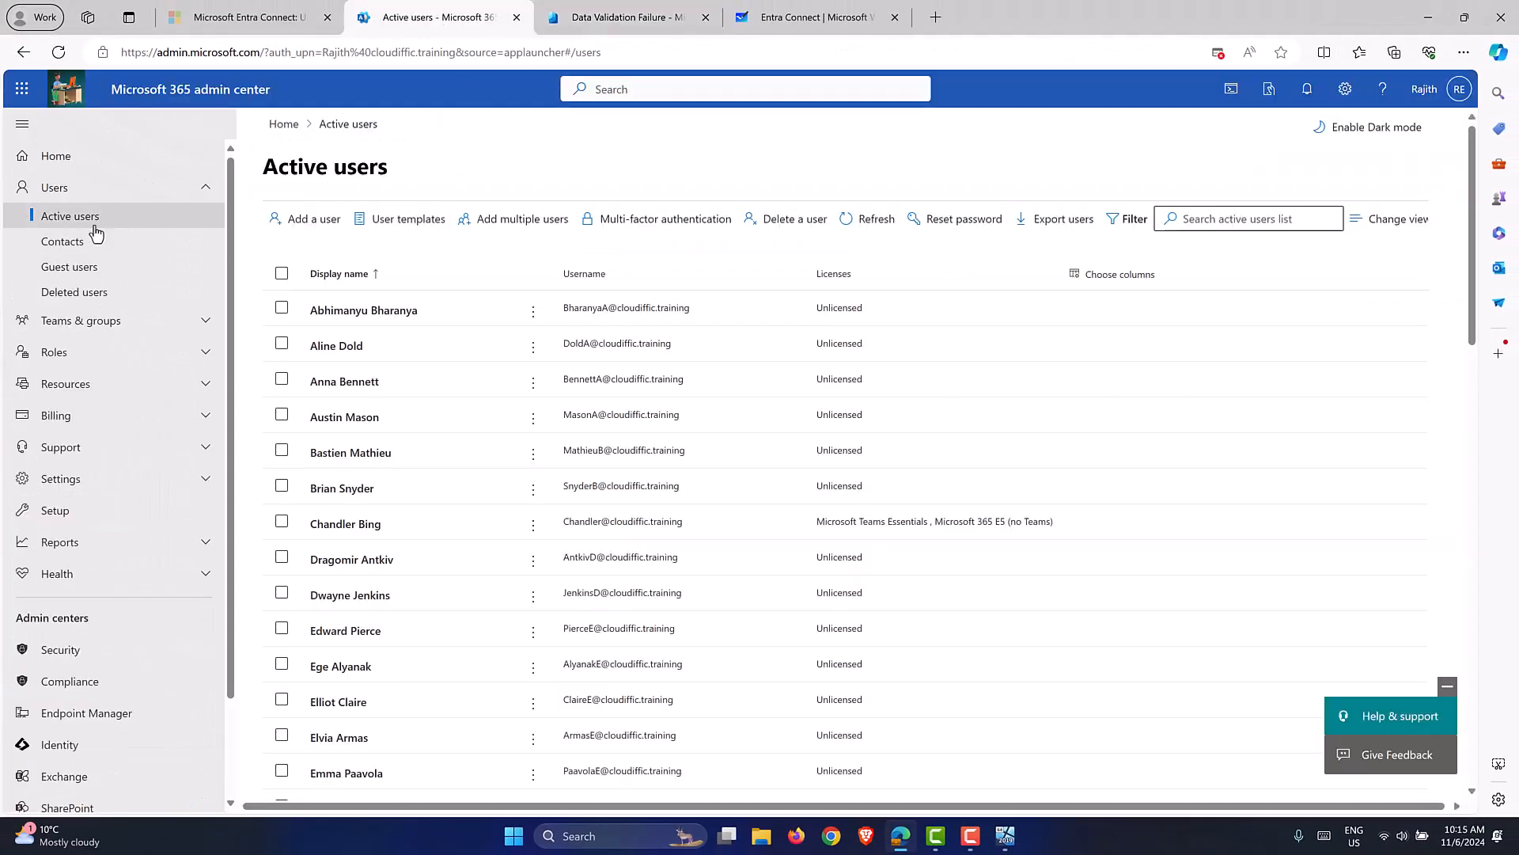
Reload Active users, open a failed-sync user's details, then go back to the Connect Sync page.
left_click(65, 57)
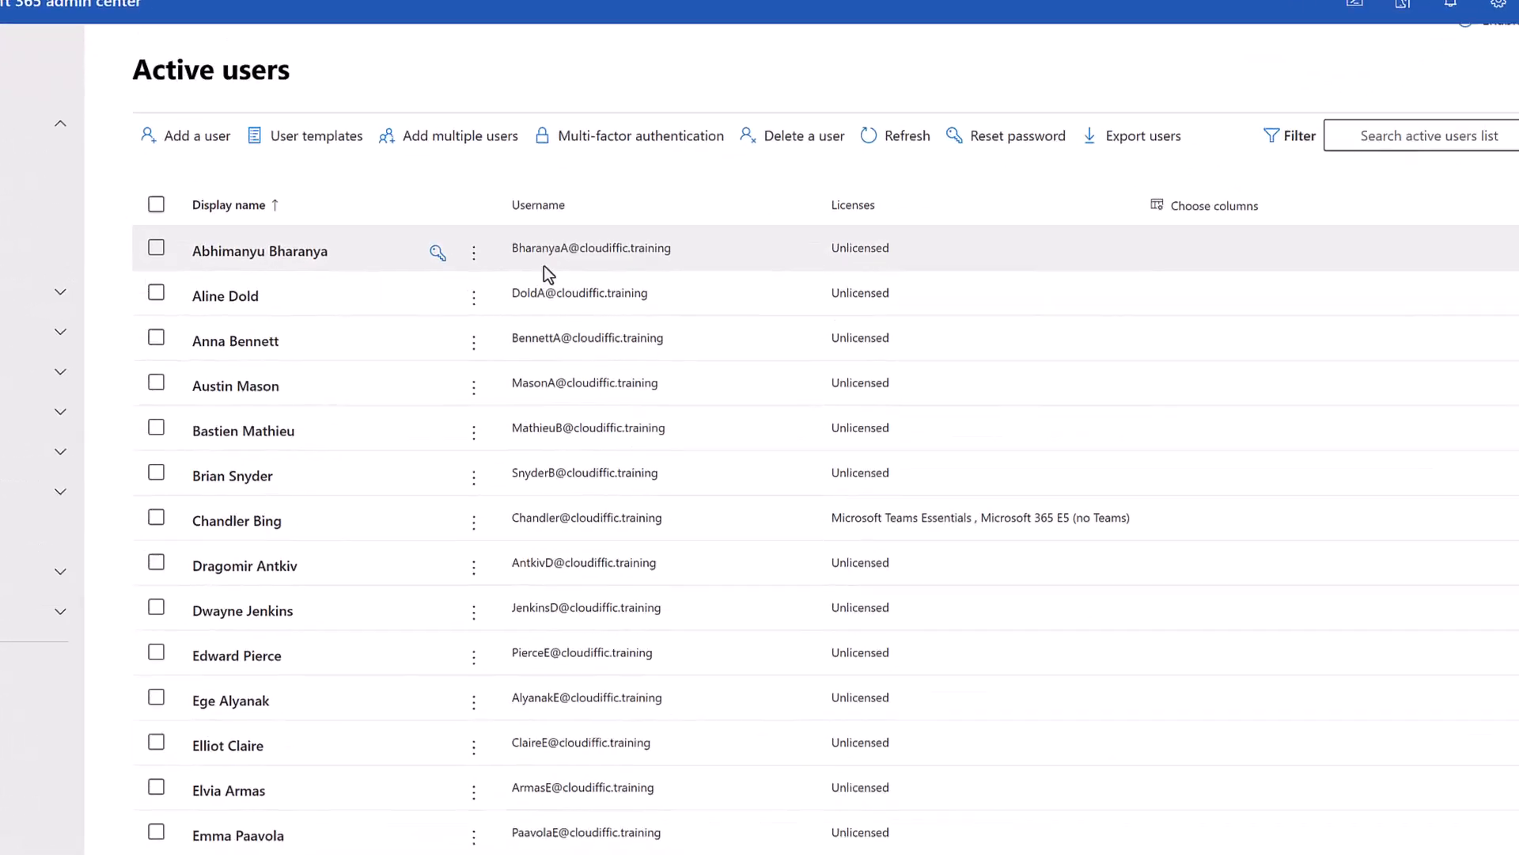
scroll(590, 324, "down", 3)
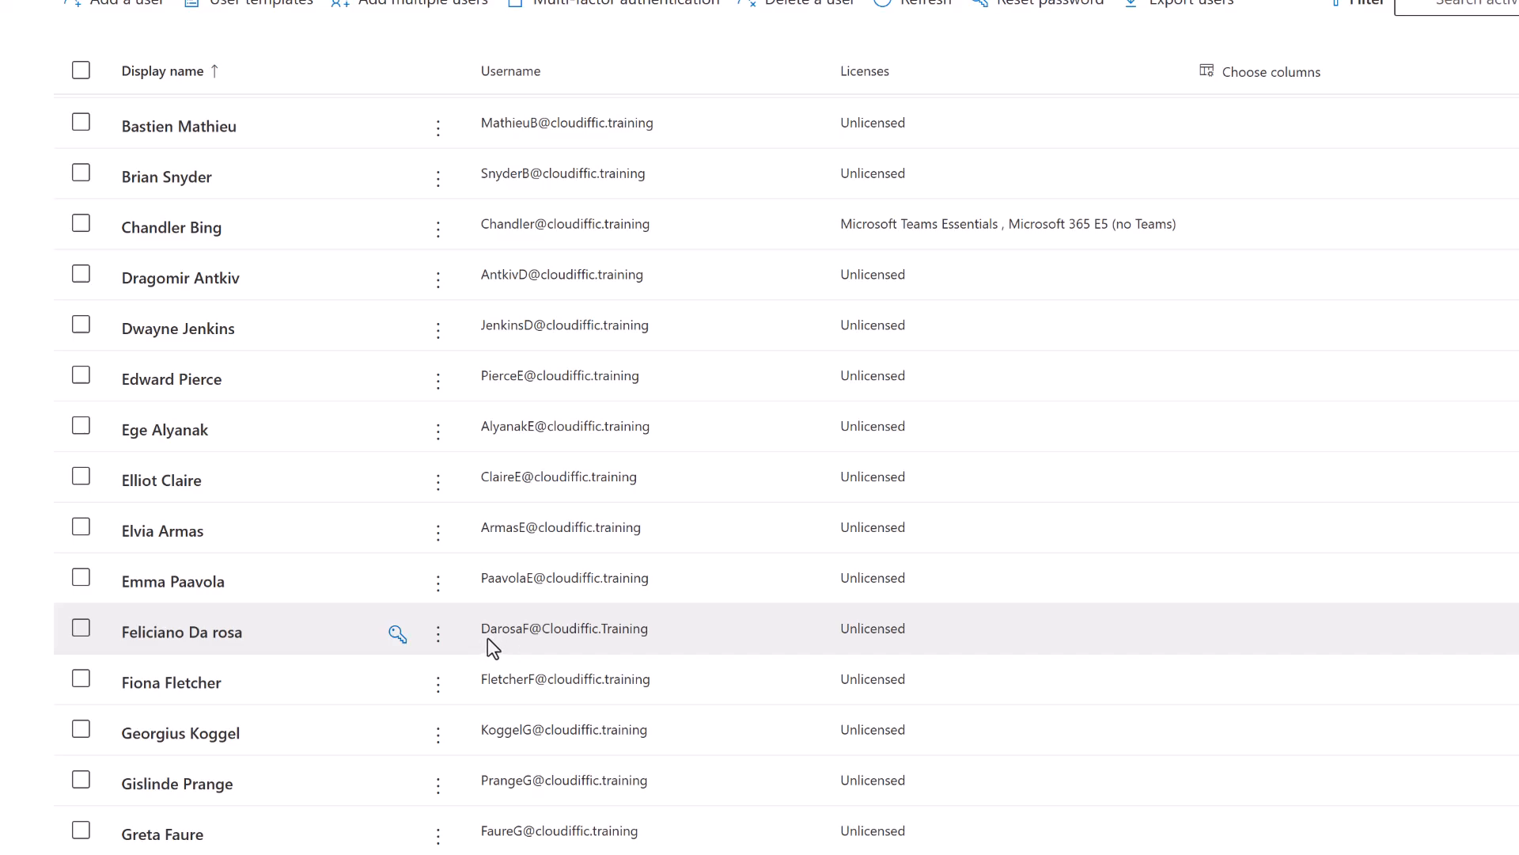
left_click(536, 630)
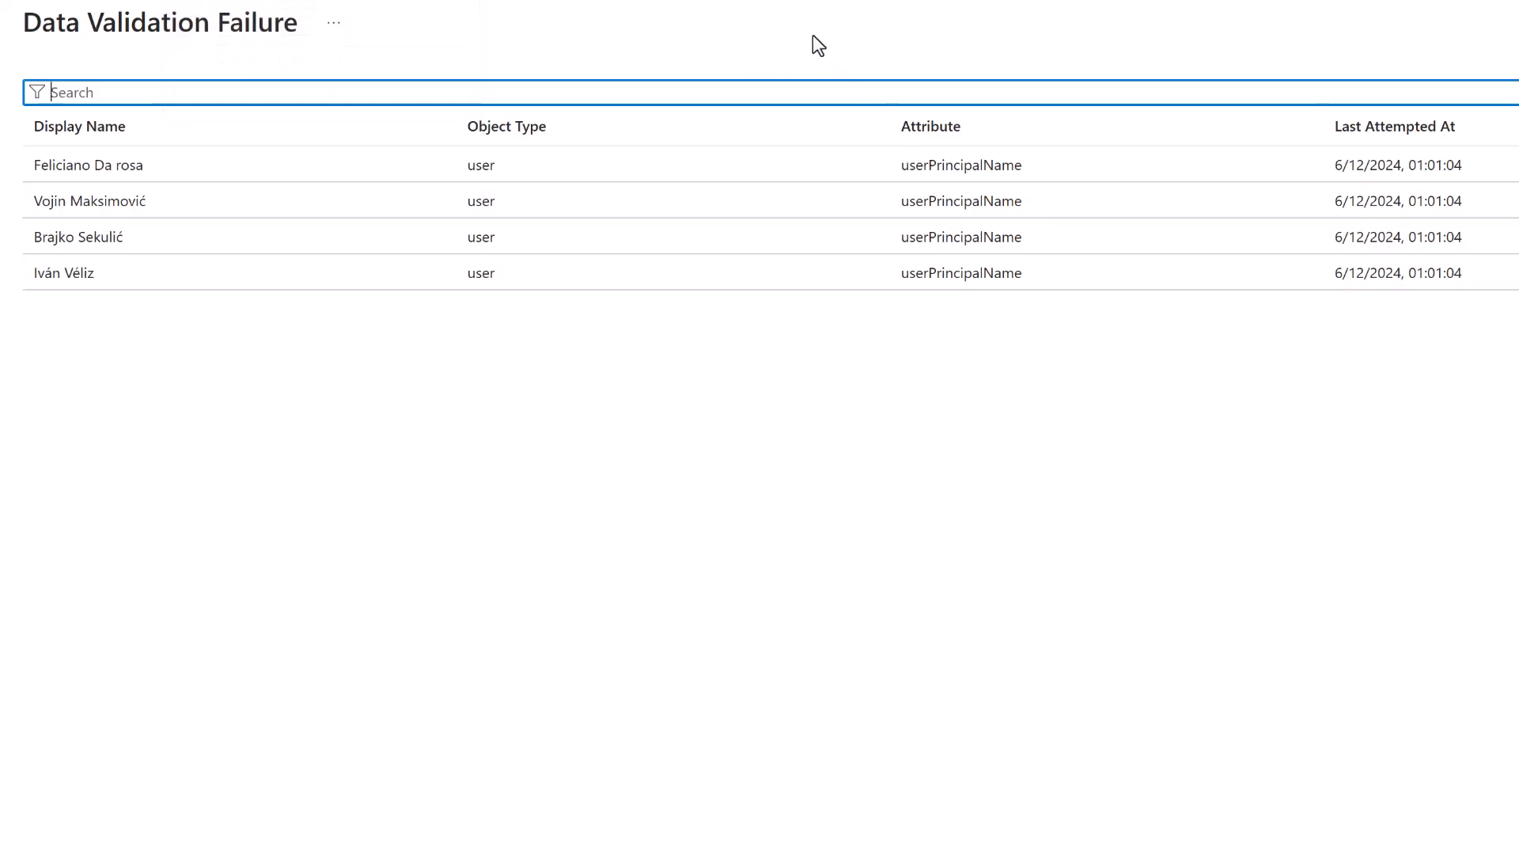
left_click(859, 94)
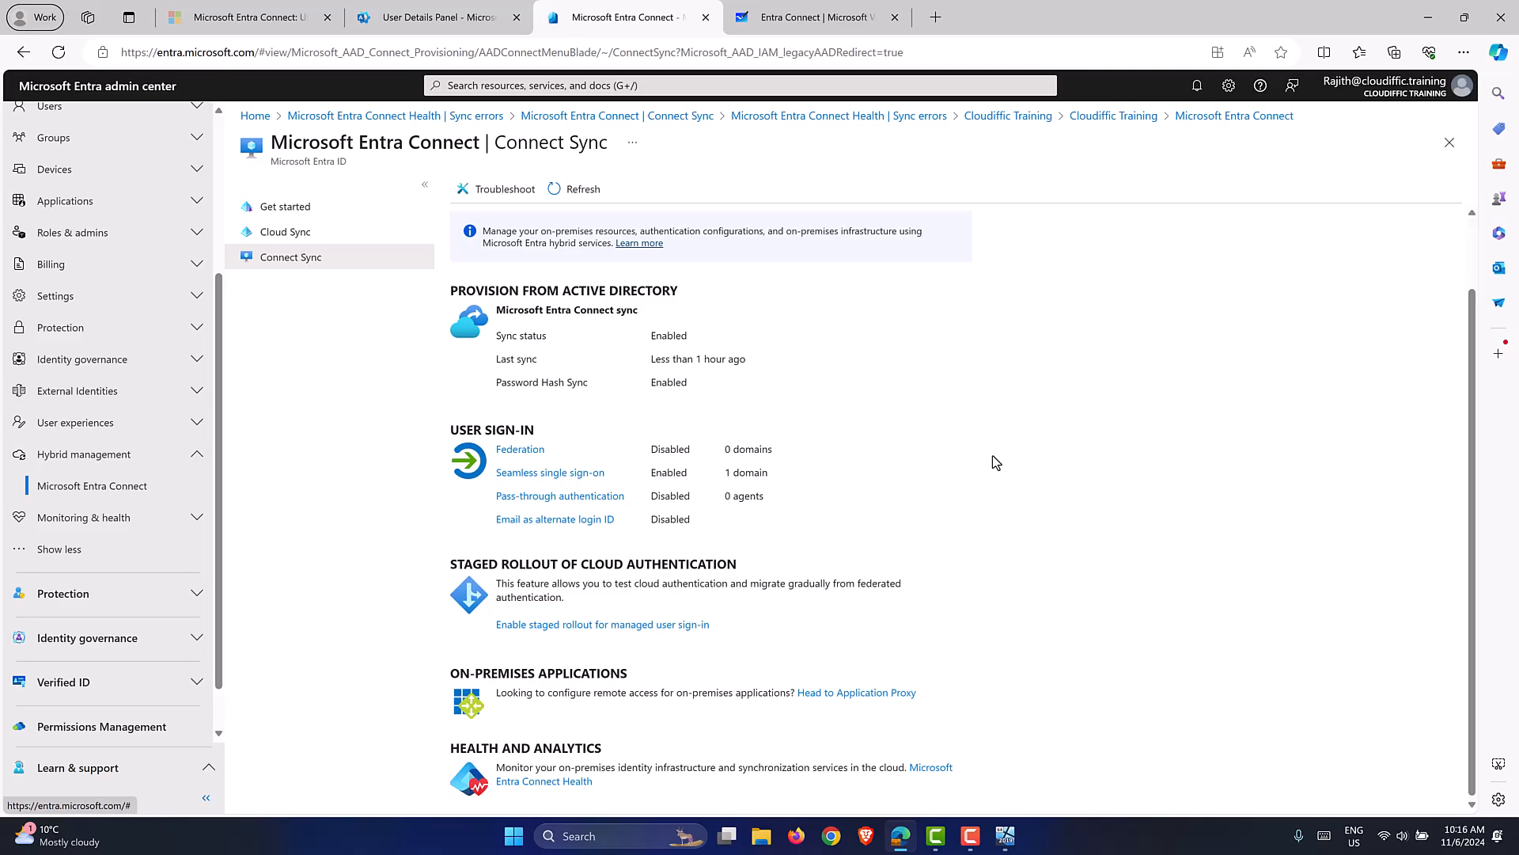
left_click(437, 31)
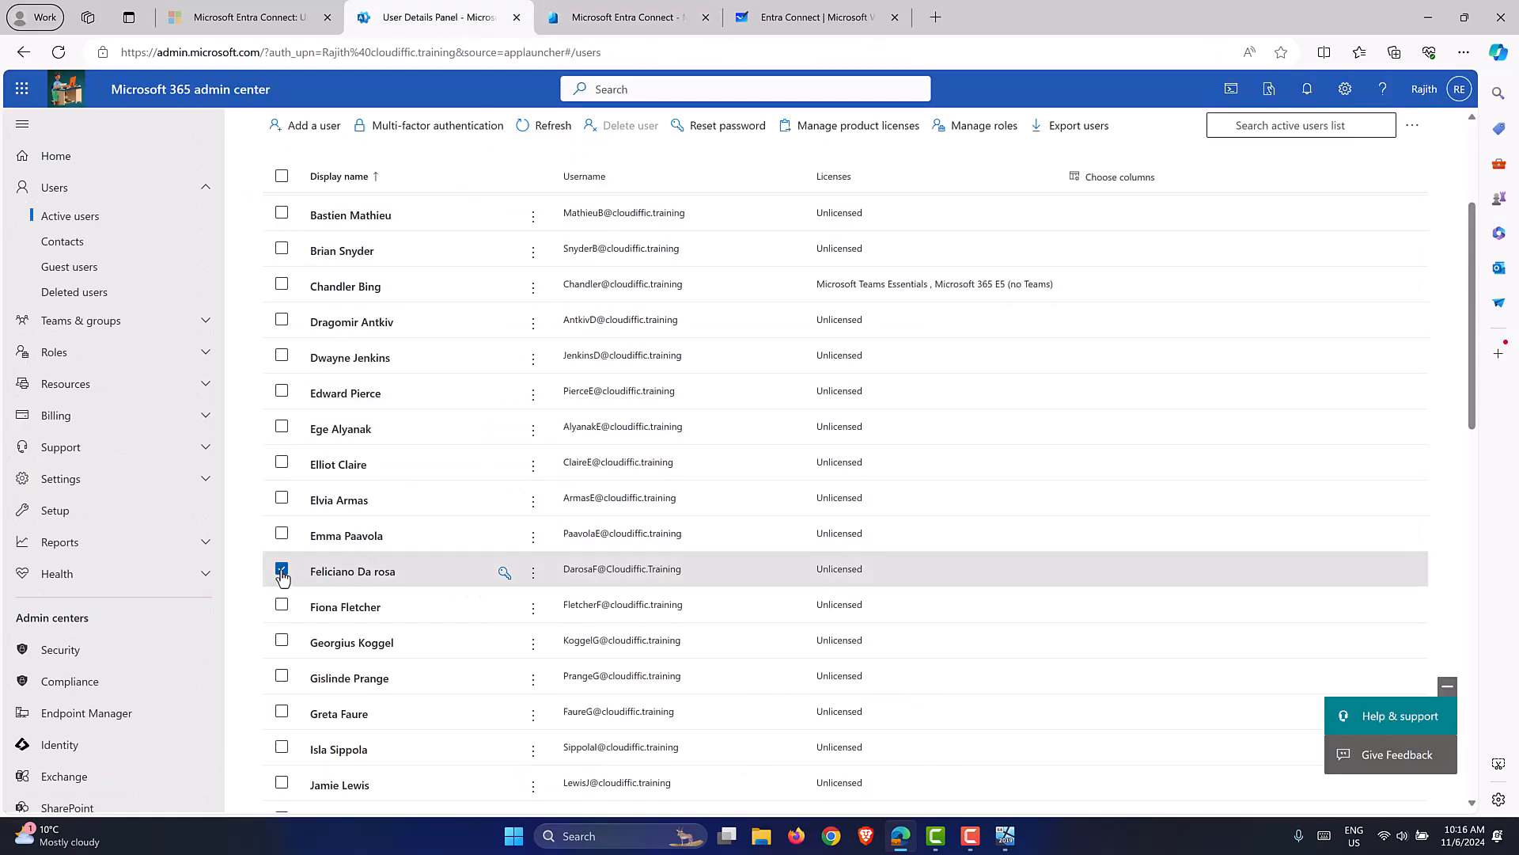
left_click(644, 16)
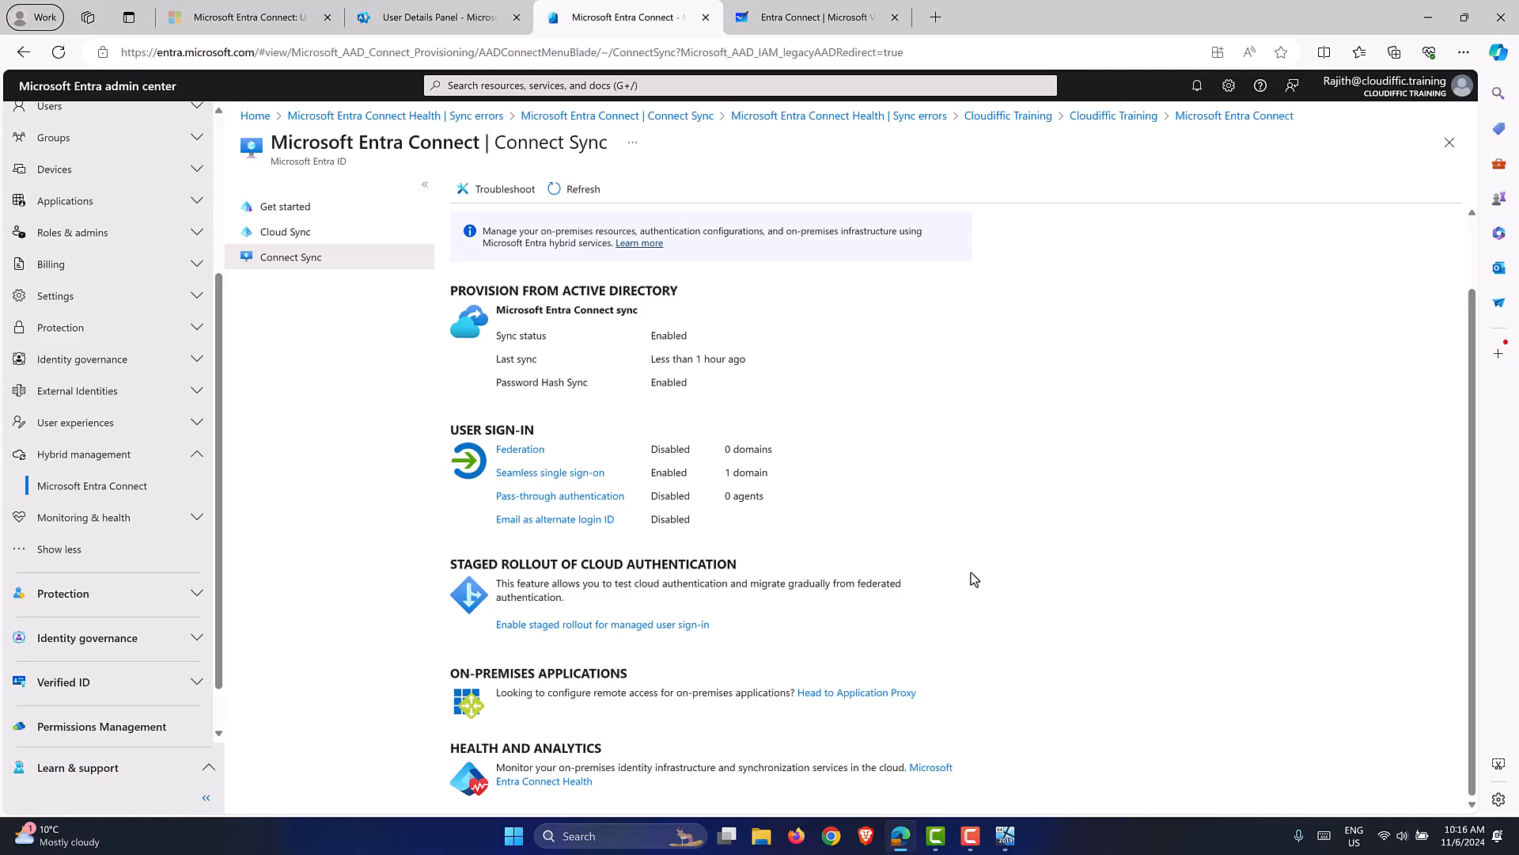
Open the fourth user's Data Validation Failure error details in Connect Health sync errors.
left_click(935, 768)
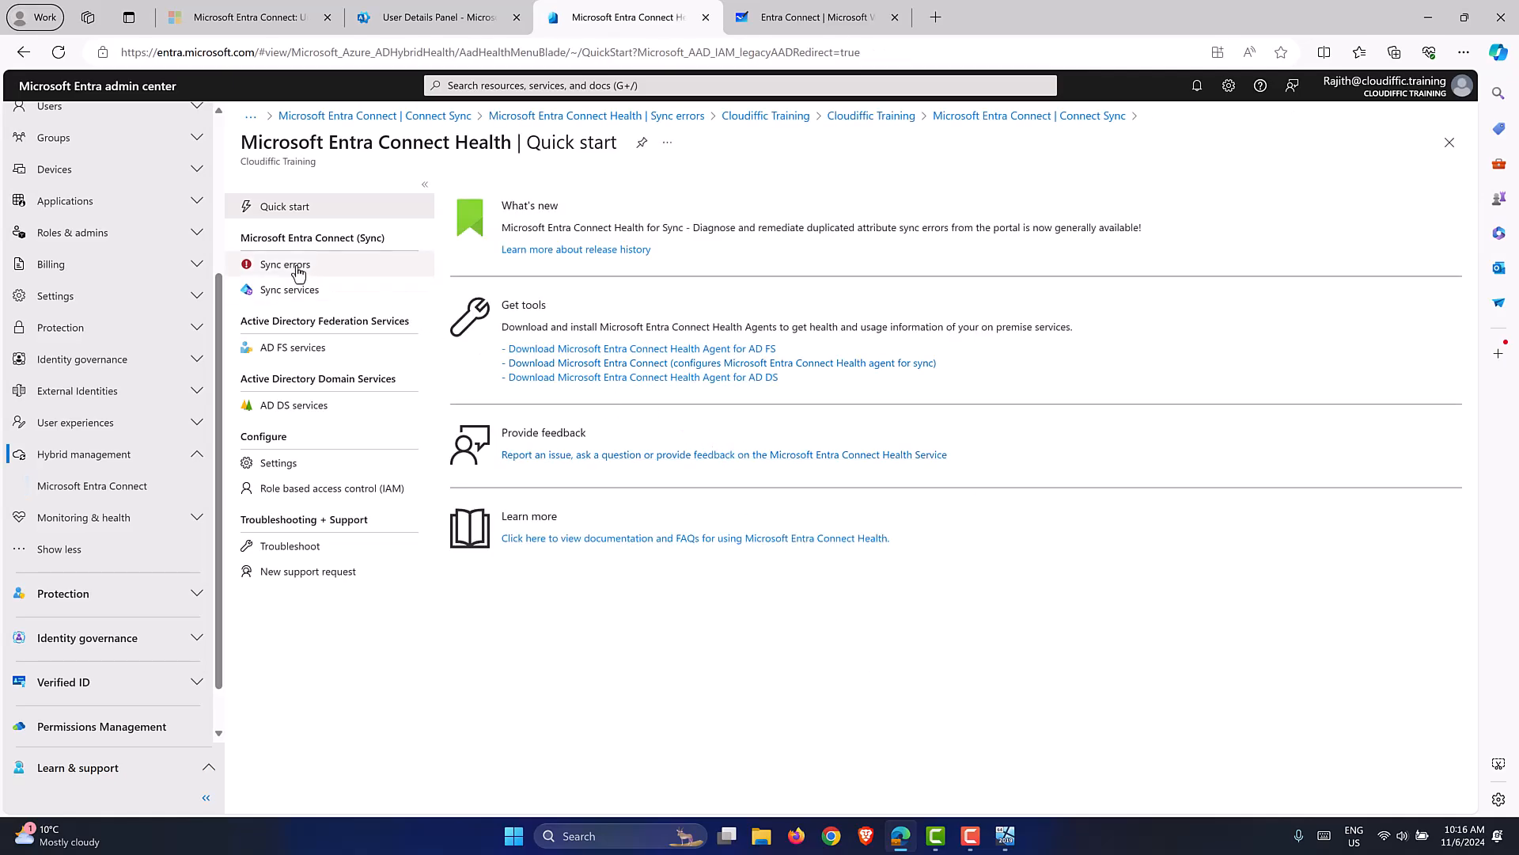
left_click(297, 265)
left_click(782, 292)
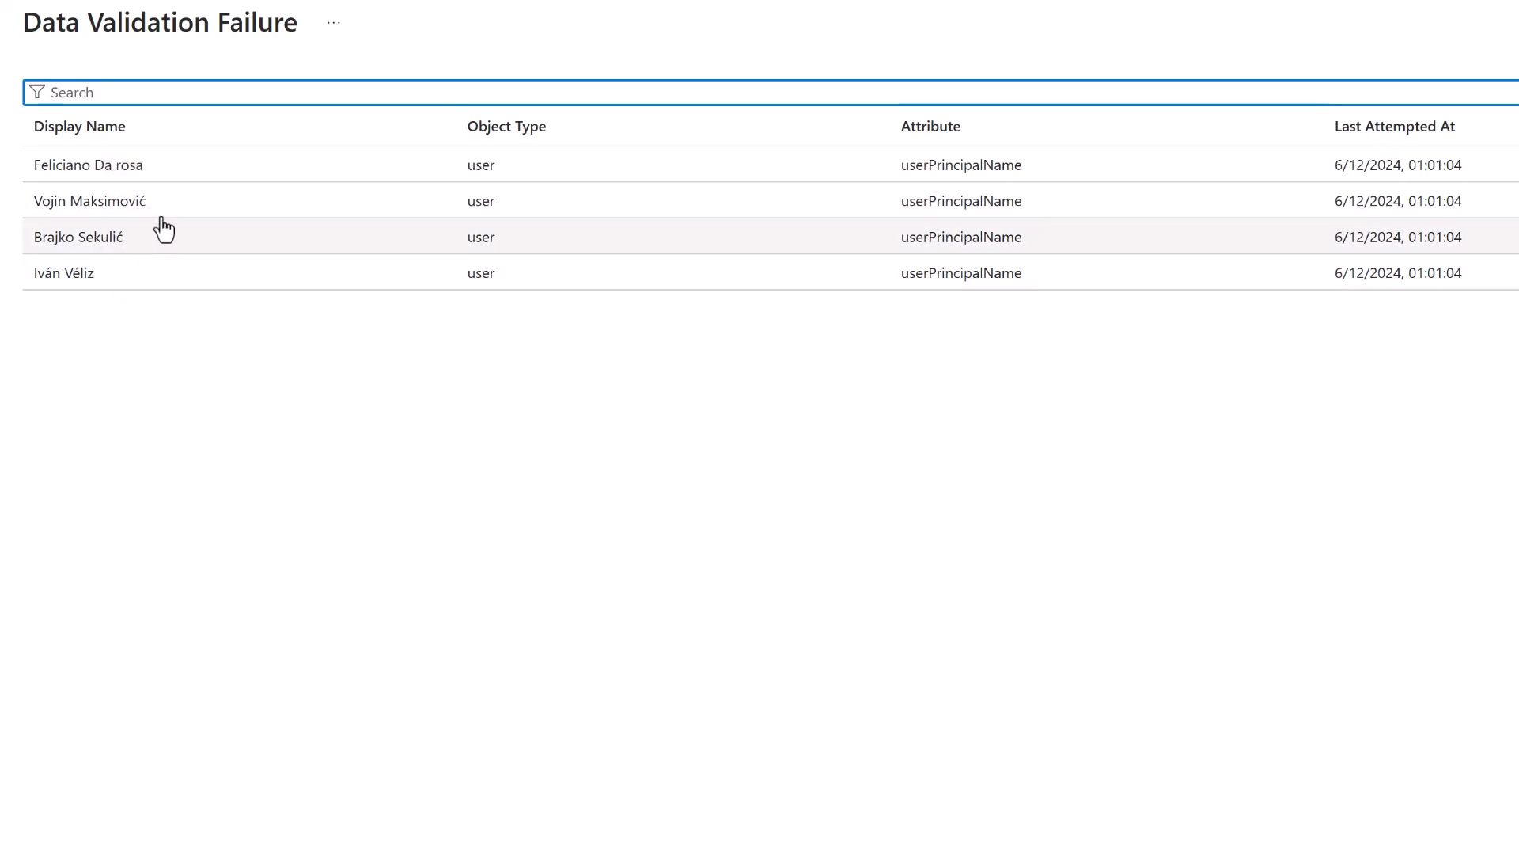
left_click(90, 274)
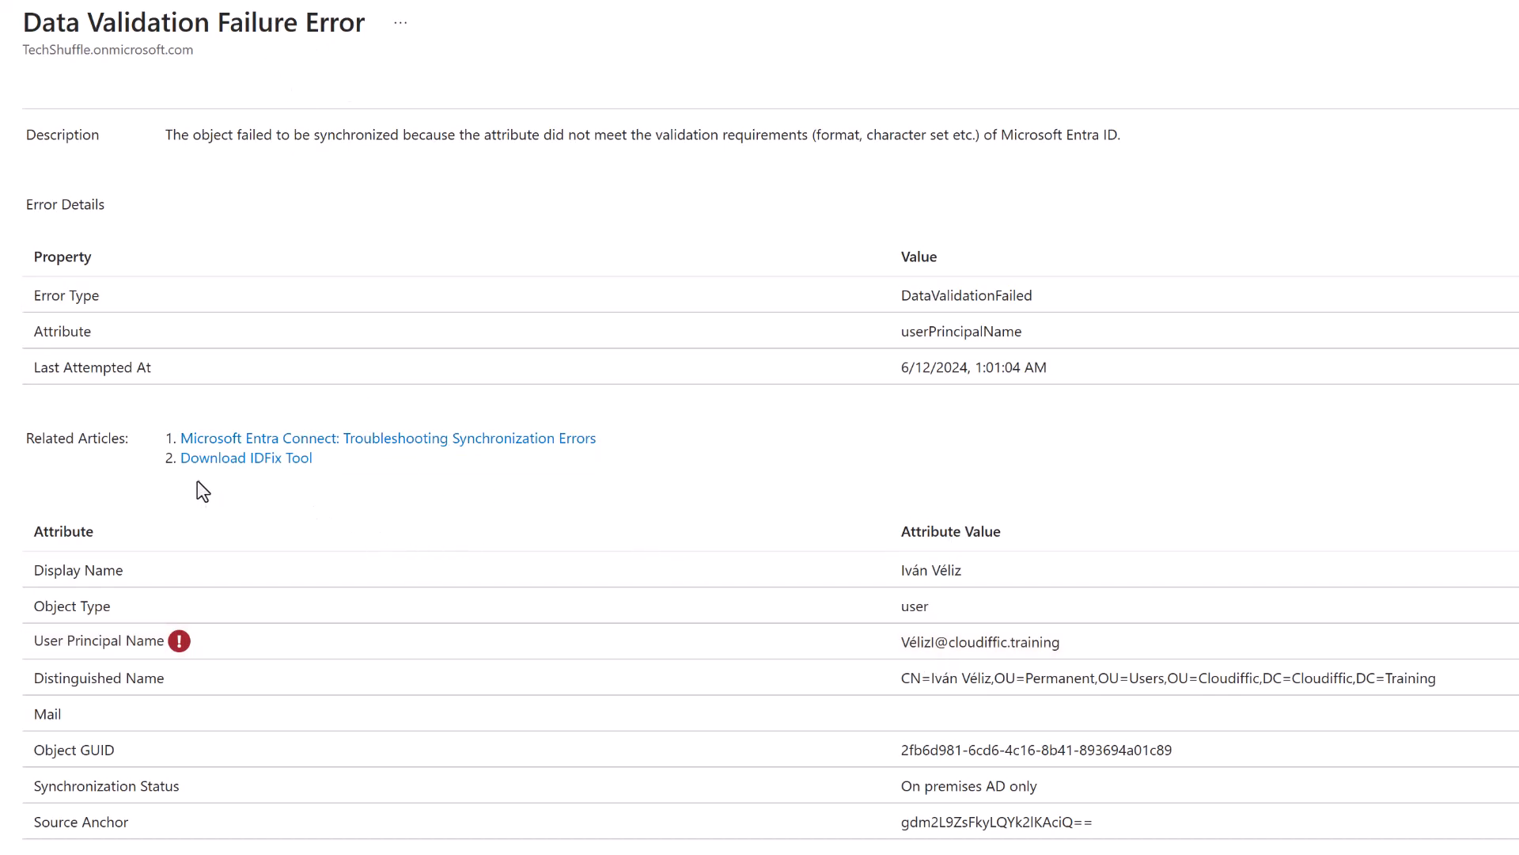
Open the Download IDFix Tool link in a new tab and view the IdFix page.
right_click(258, 467)
left_click(296, 480)
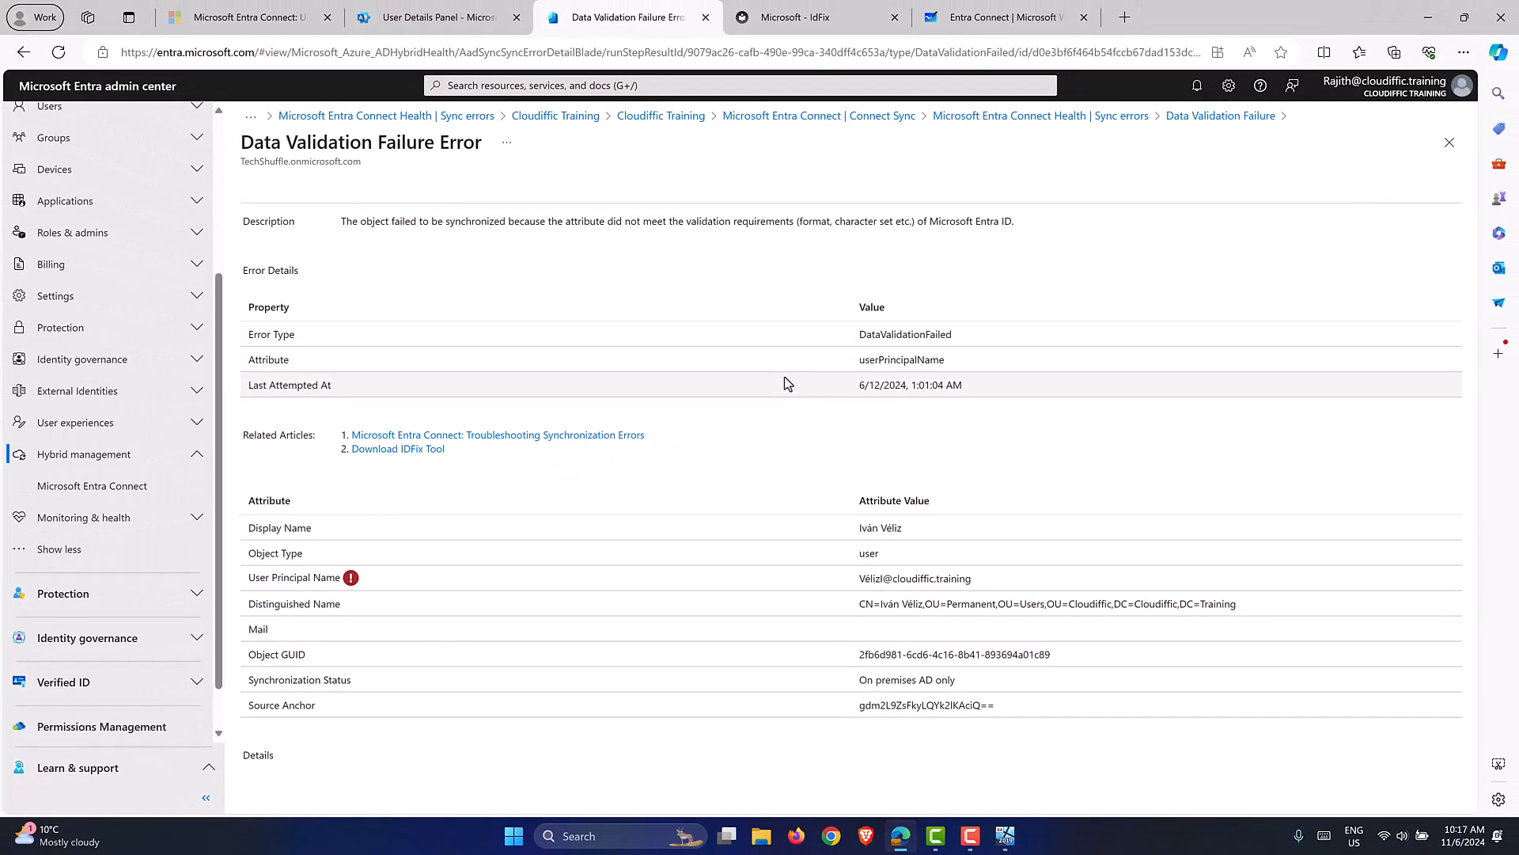
left_click(776, 31)
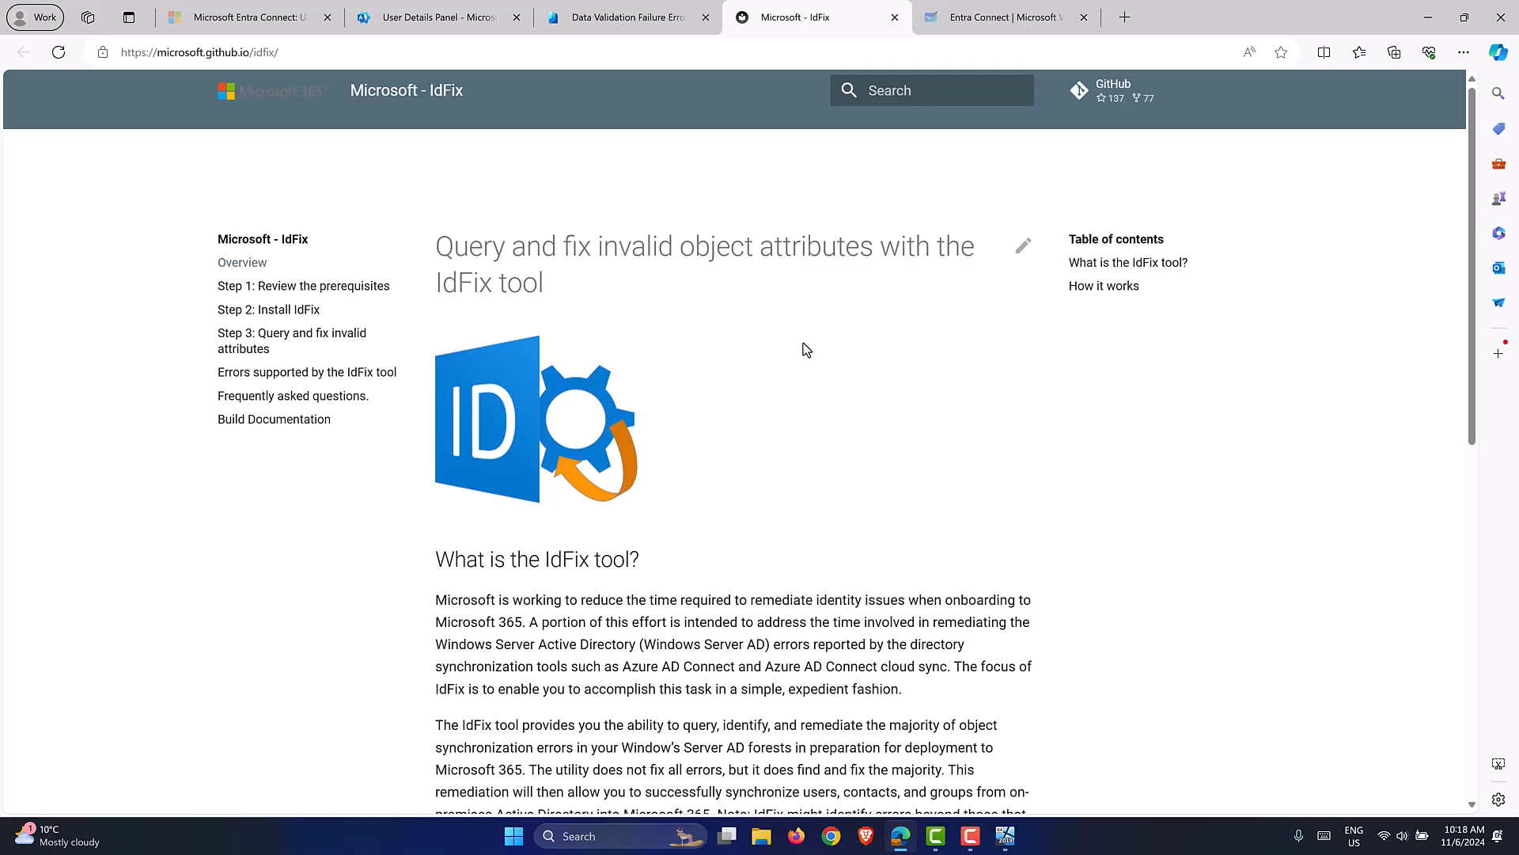
Close the IdFix tab and return to the four-user Data Validation Failure list.
scroll(848, 345, "down", 4)
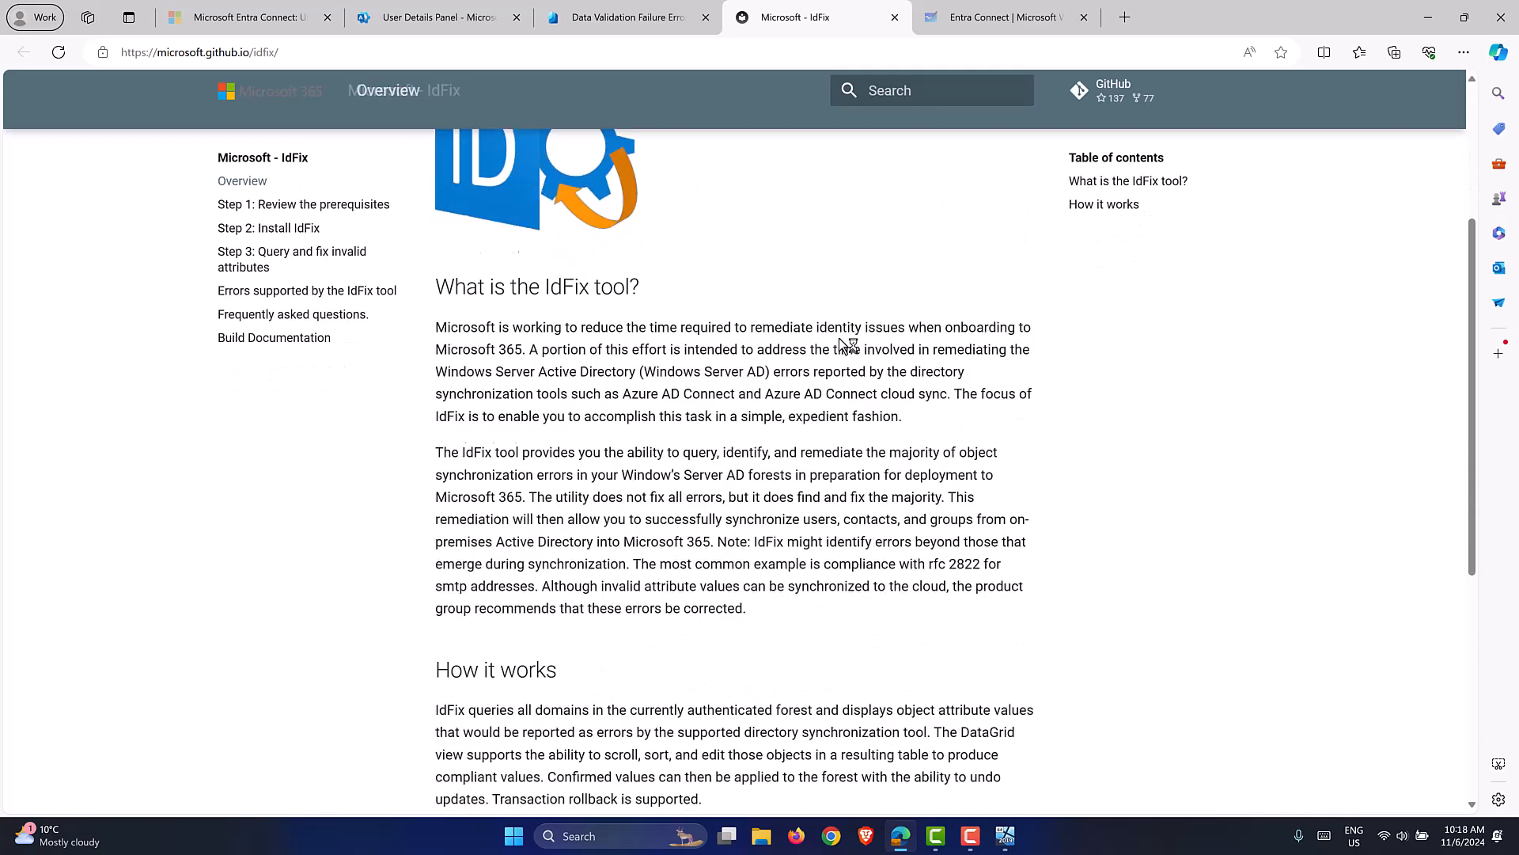
scroll(847, 344, "down", 5)
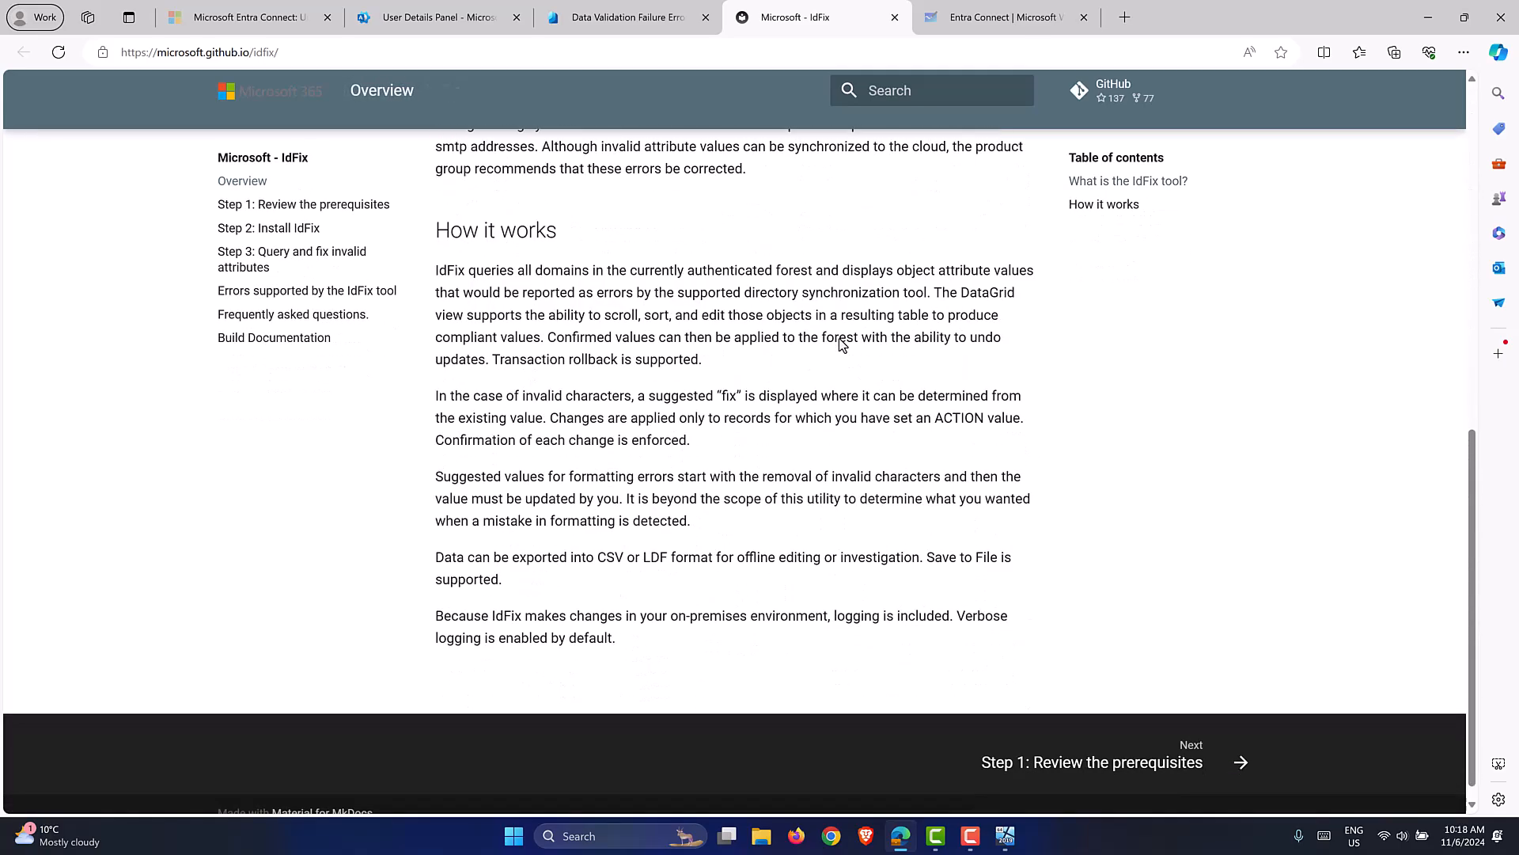
scroll(839, 338, "up", 6)
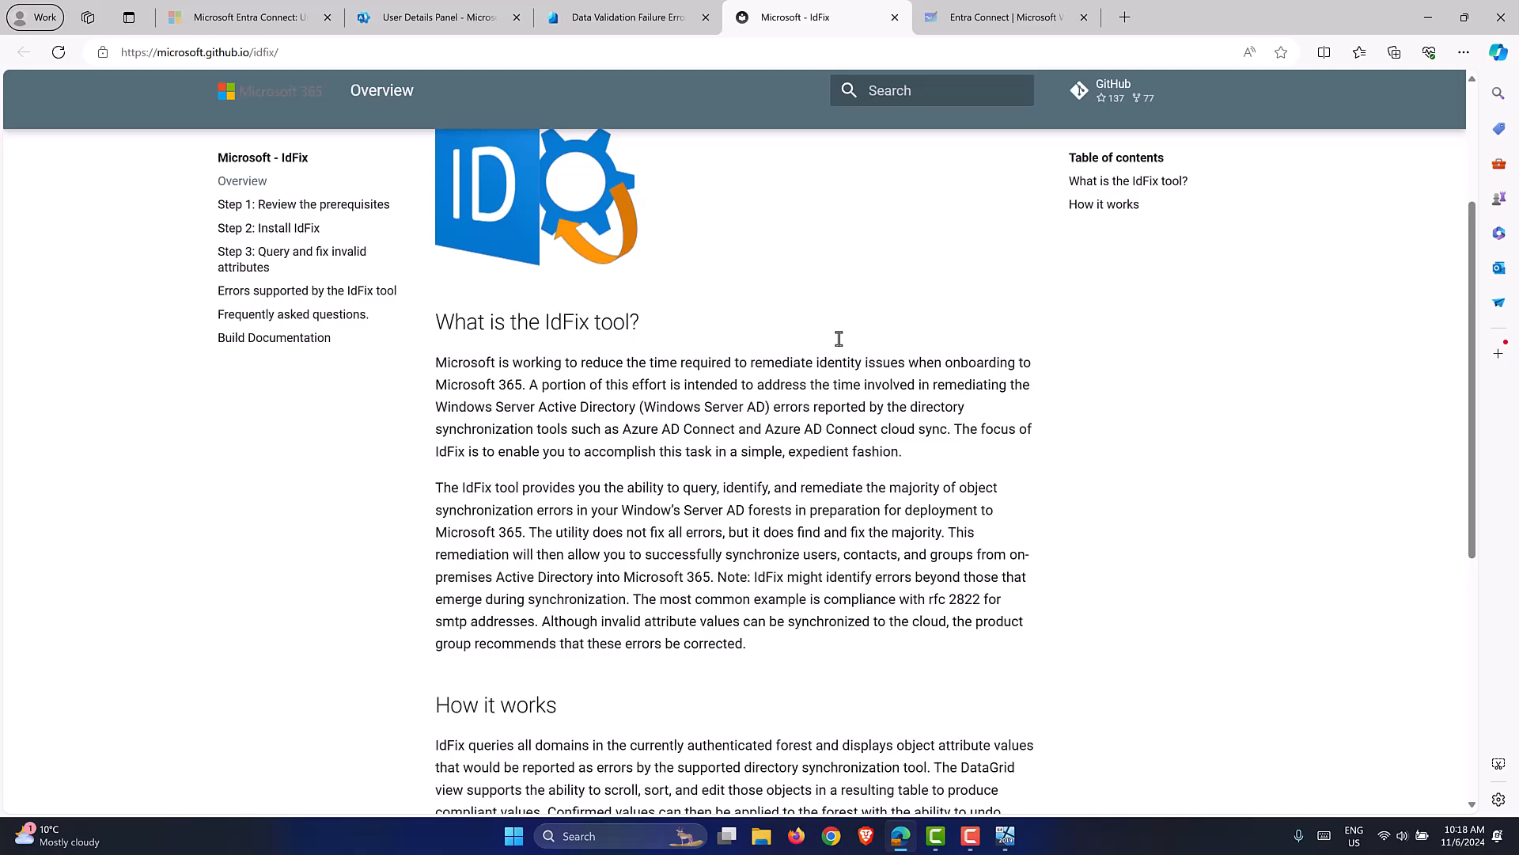
left_click(626, 16)
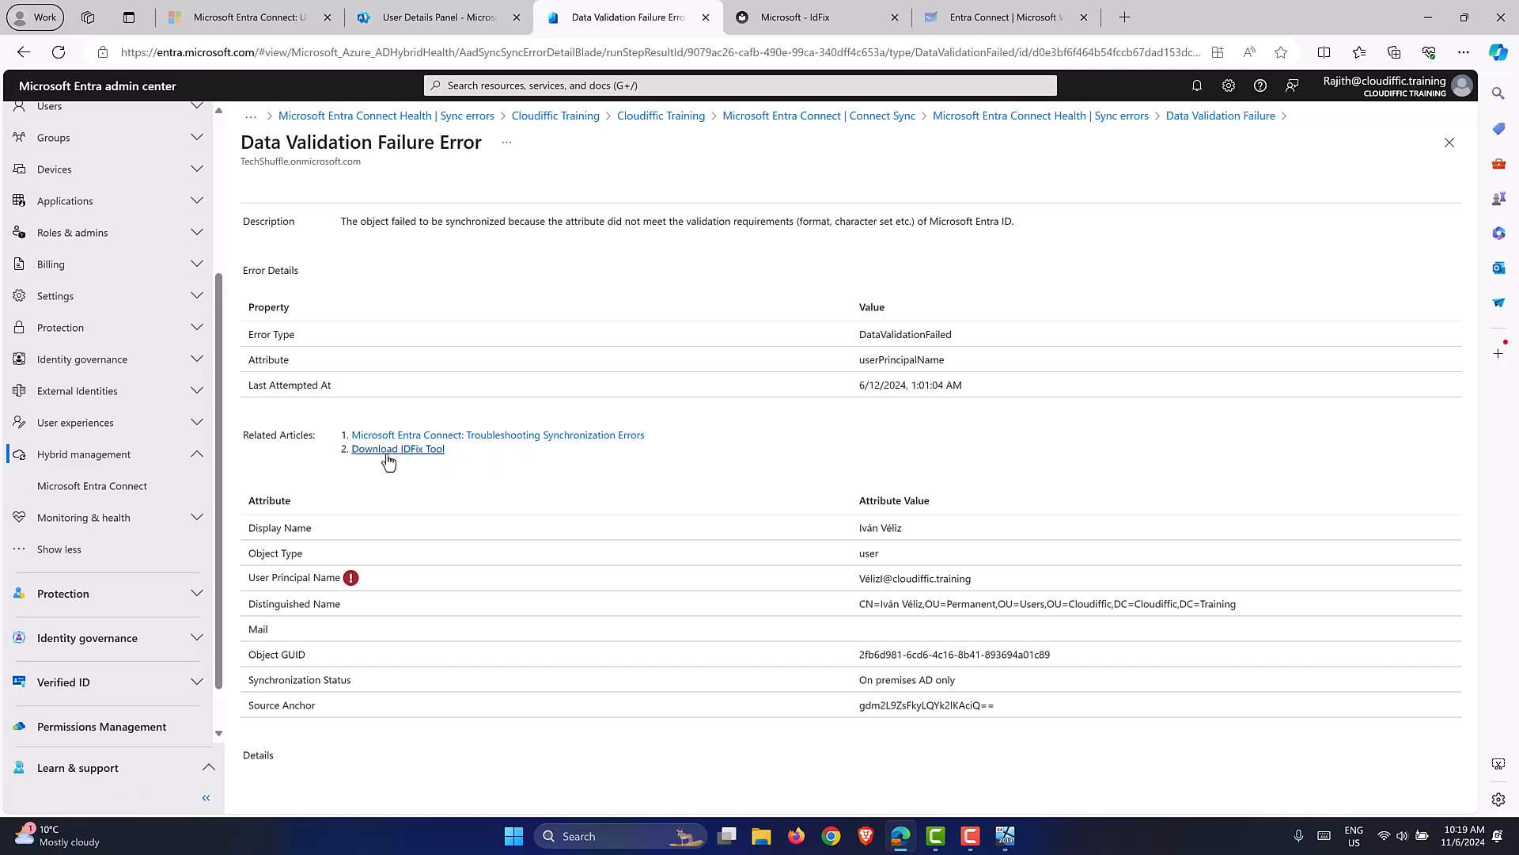
left_click(895, 18)
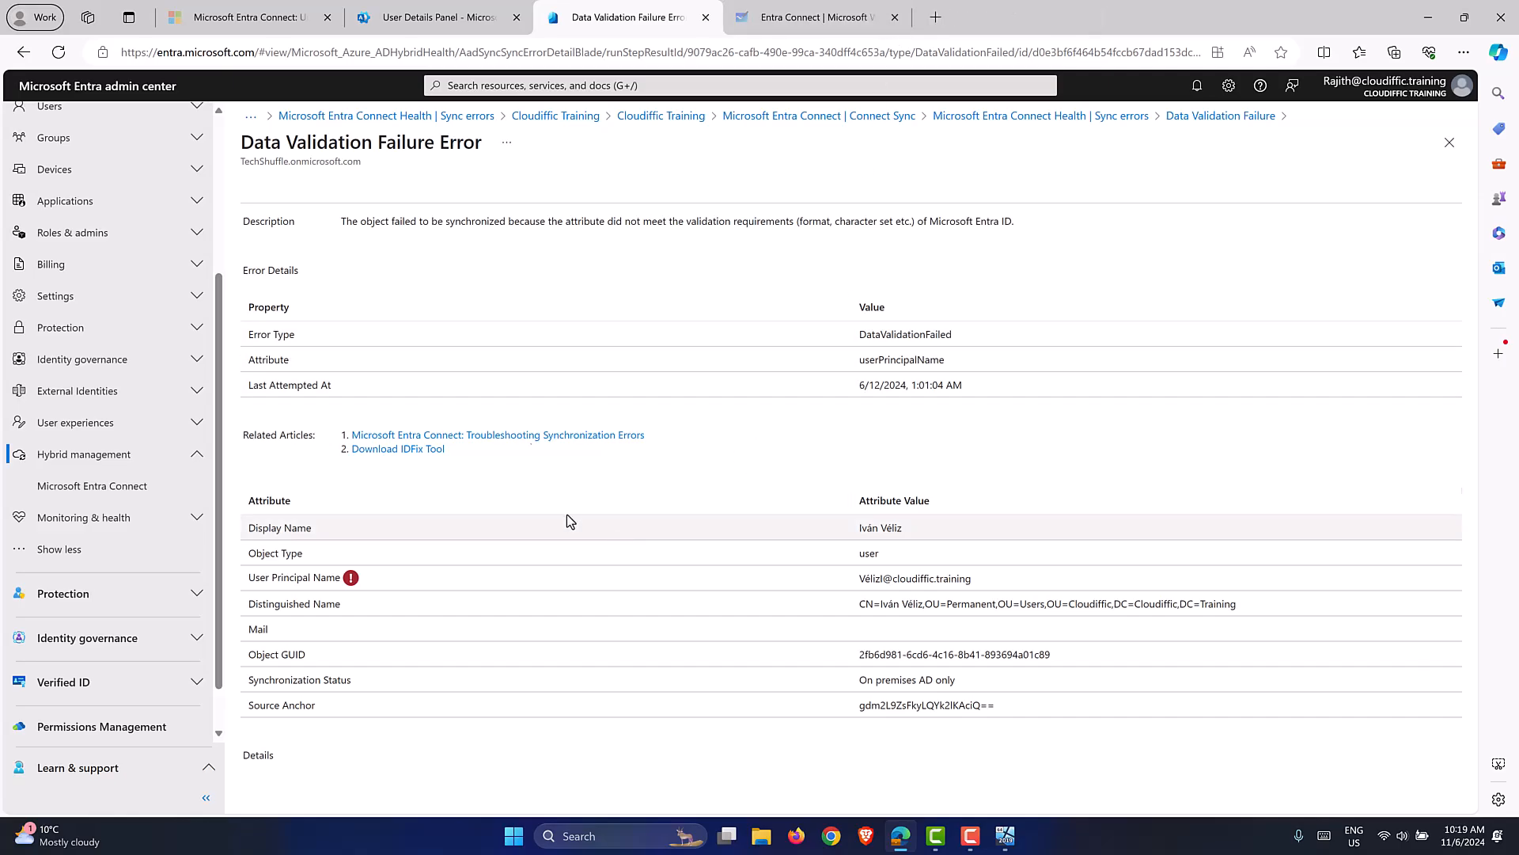
left_click(1194, 117)
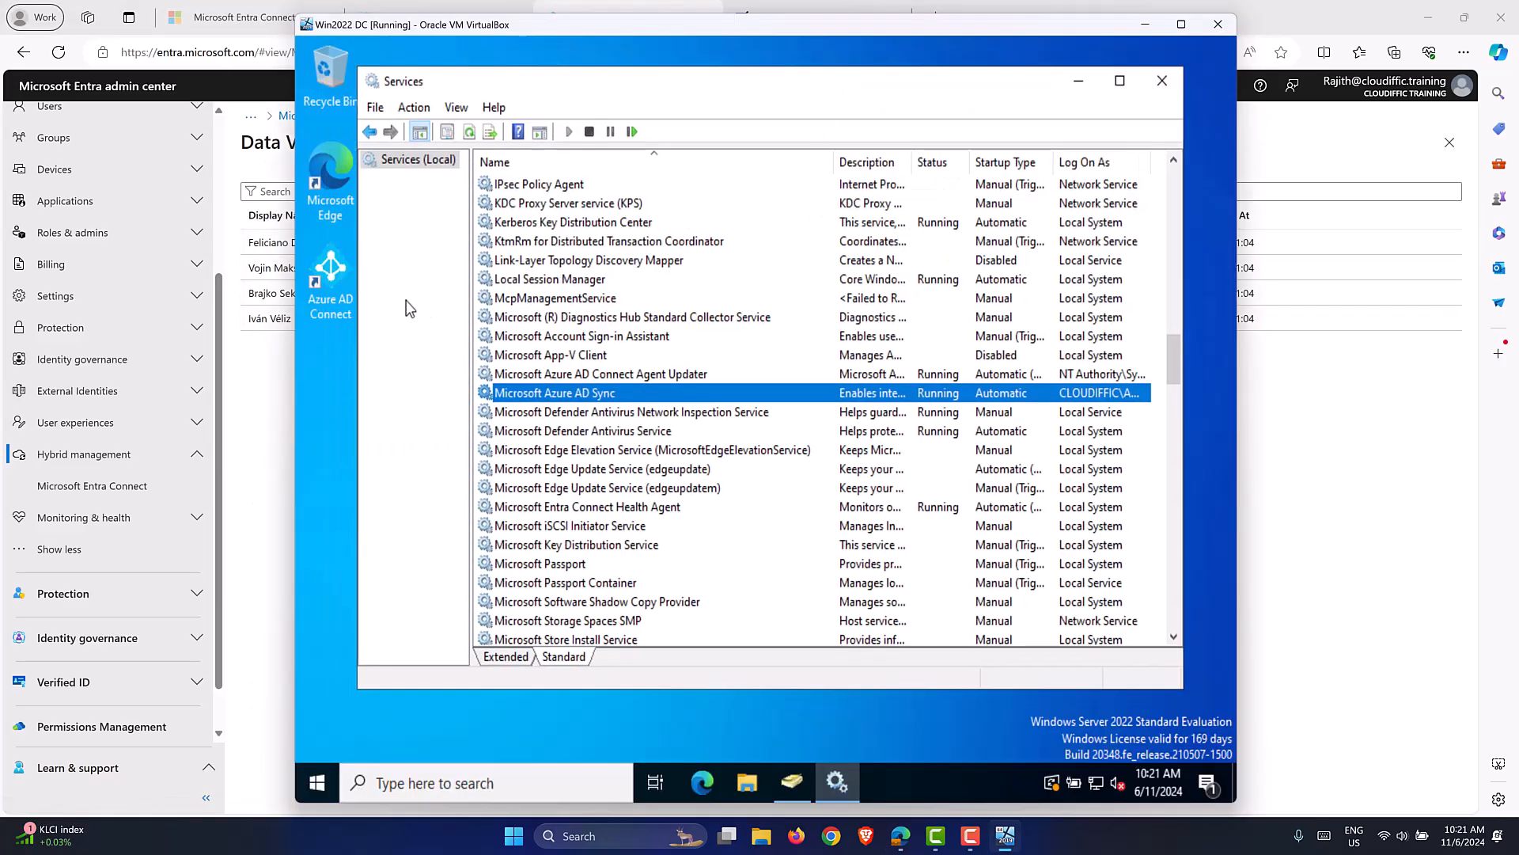
Minimize the Services window so the Azure AD Connect desktop shortcut is visible.
left_click(337, 302)
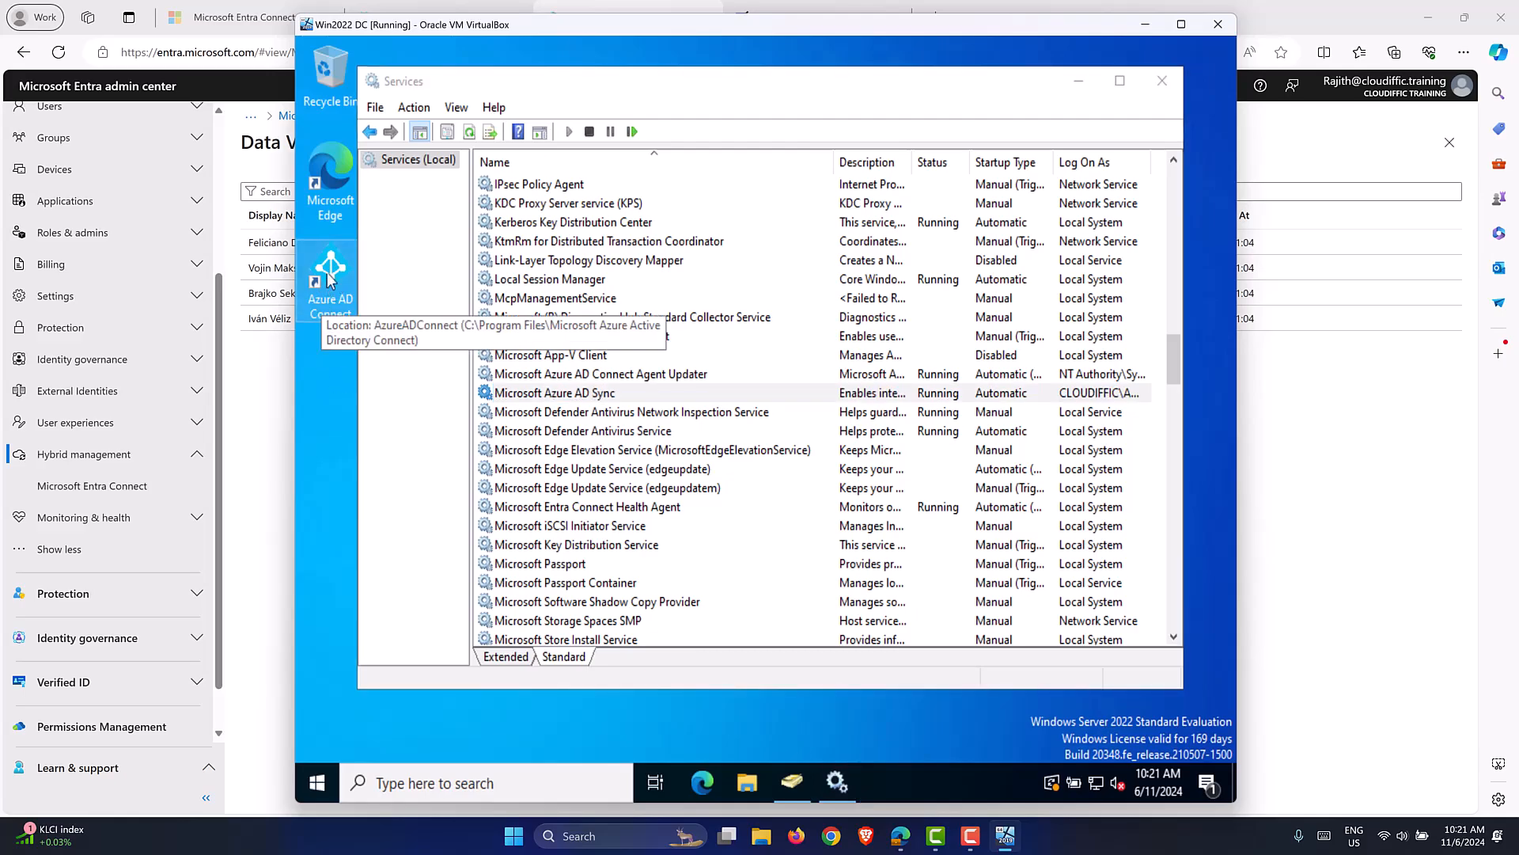
left_click(1076, 70)
left_click(1077, 70)
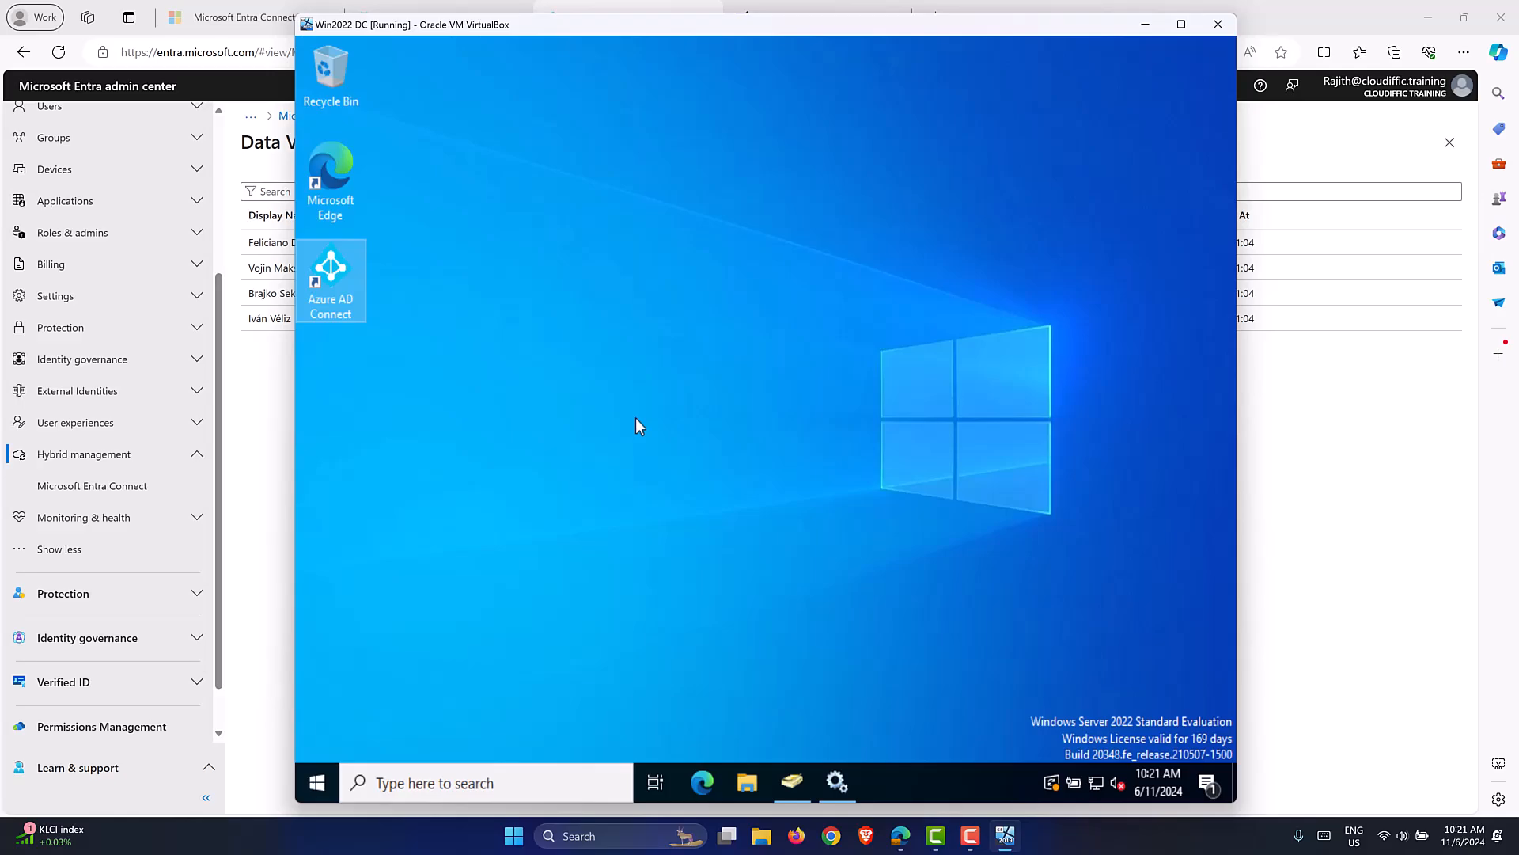
Launch Synchronization Service from the Azure AD Connect folder in the Start menu.
left_click(315, 783)
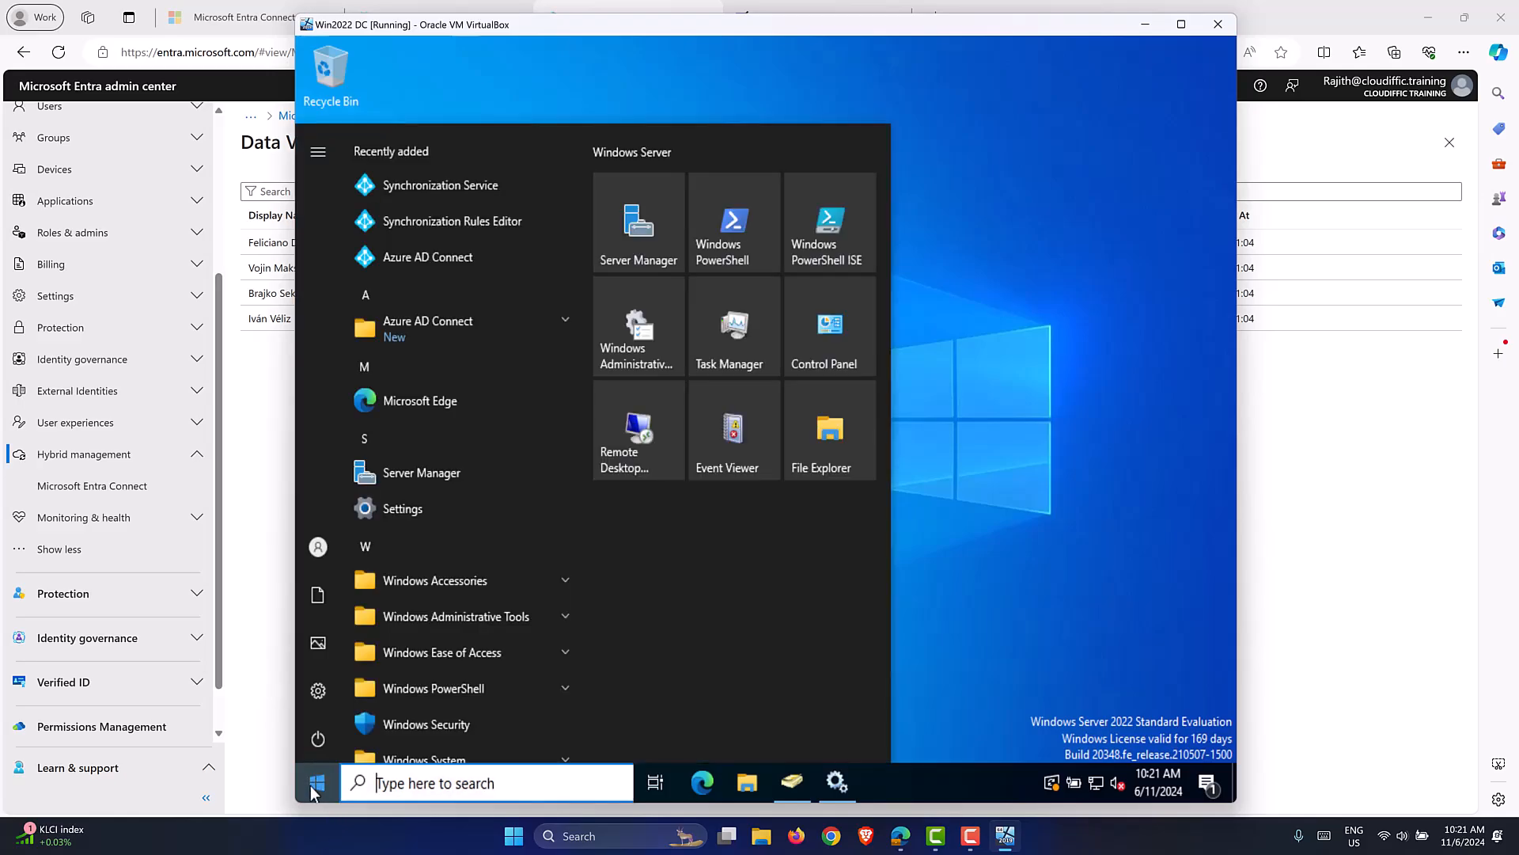
left_click(564, 321)
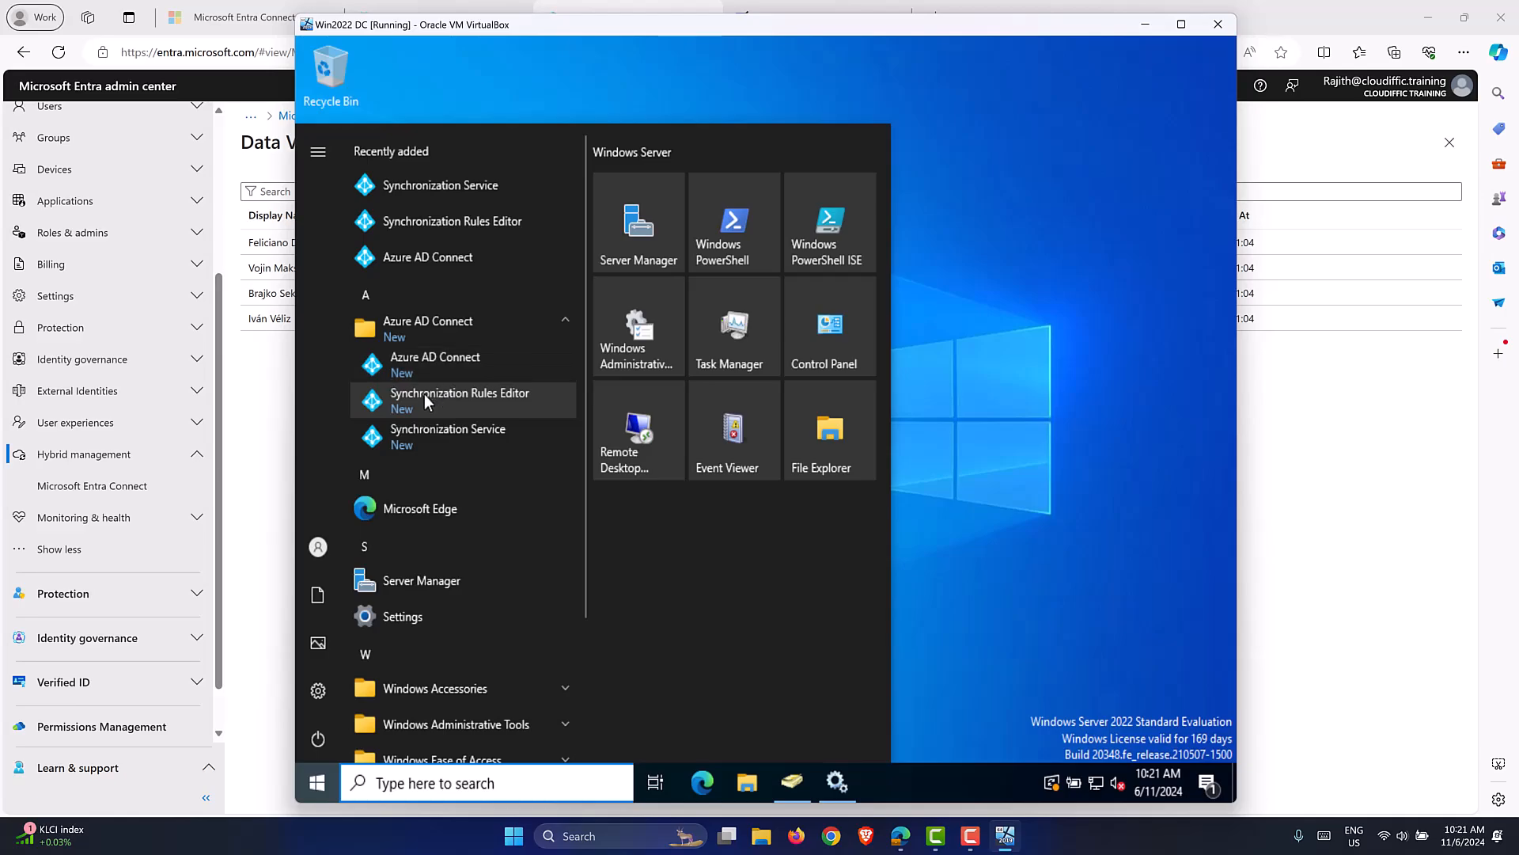
left_click(474, 436)
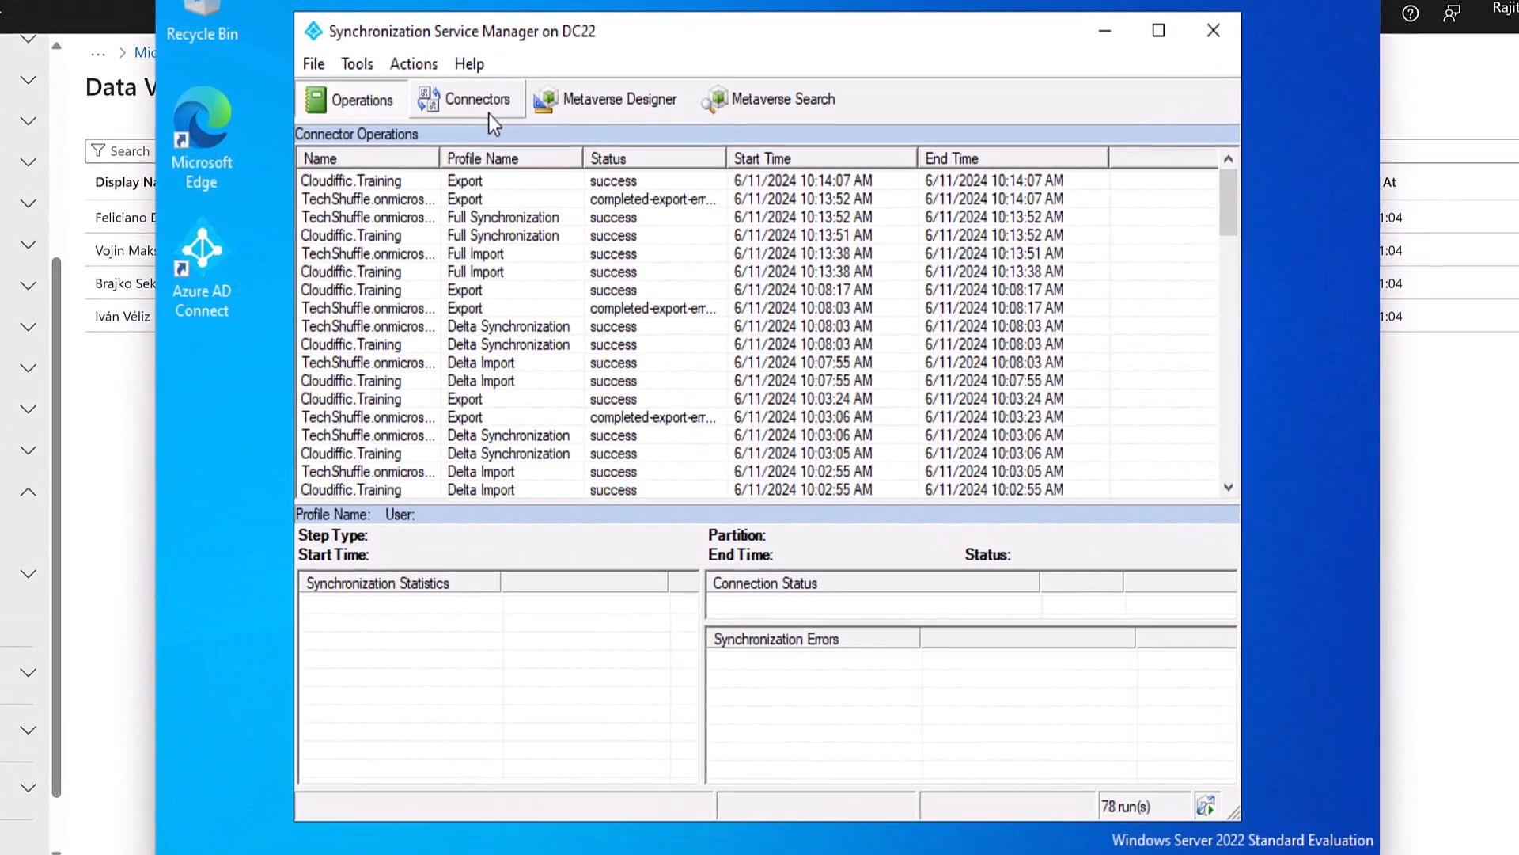
left_click(497, 121)
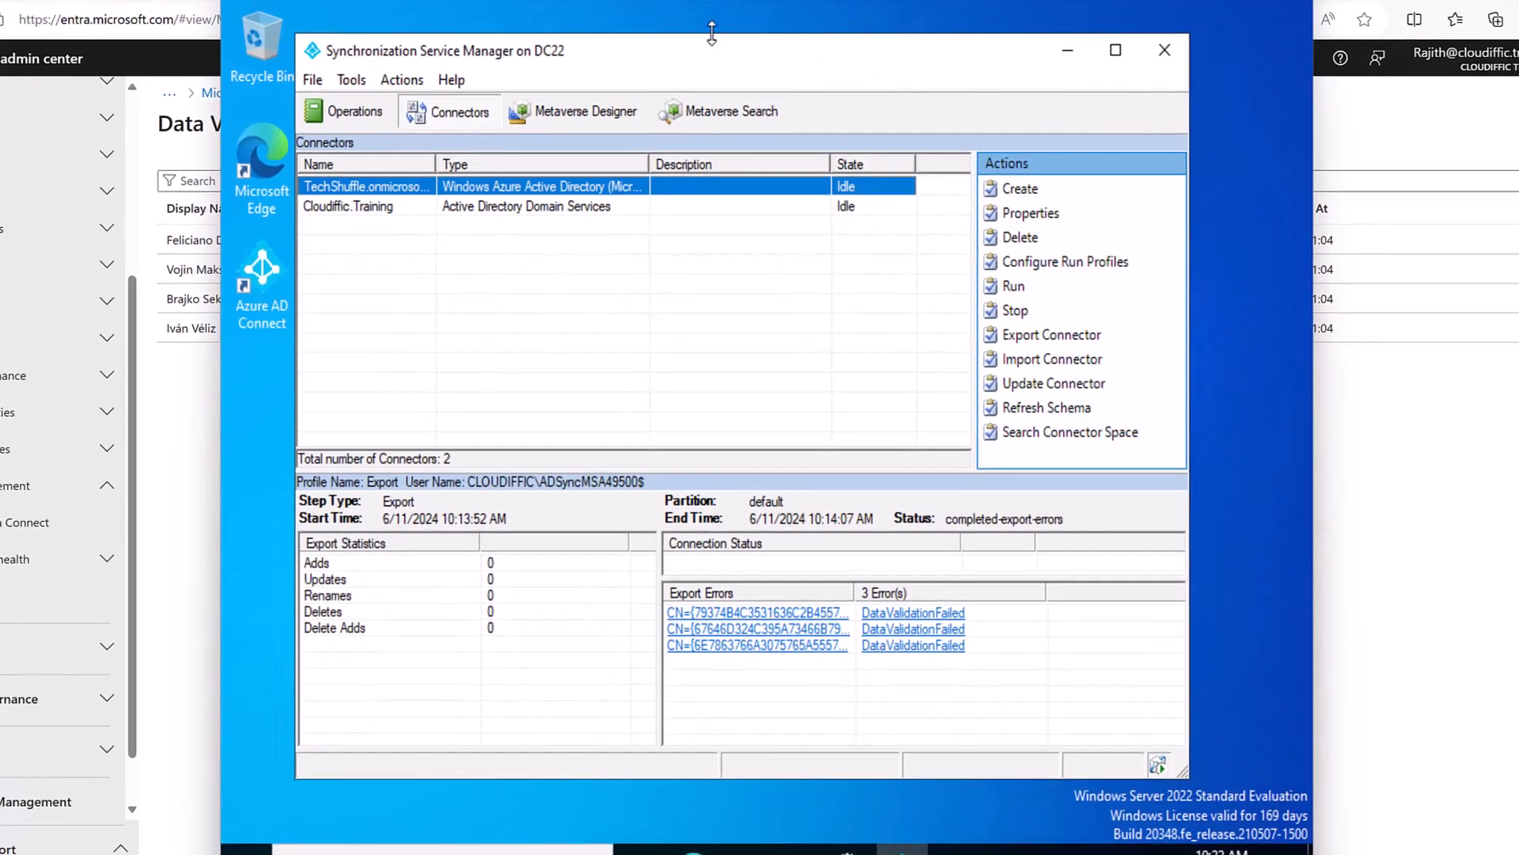
left_click_drag(707, 45, 716, 45)
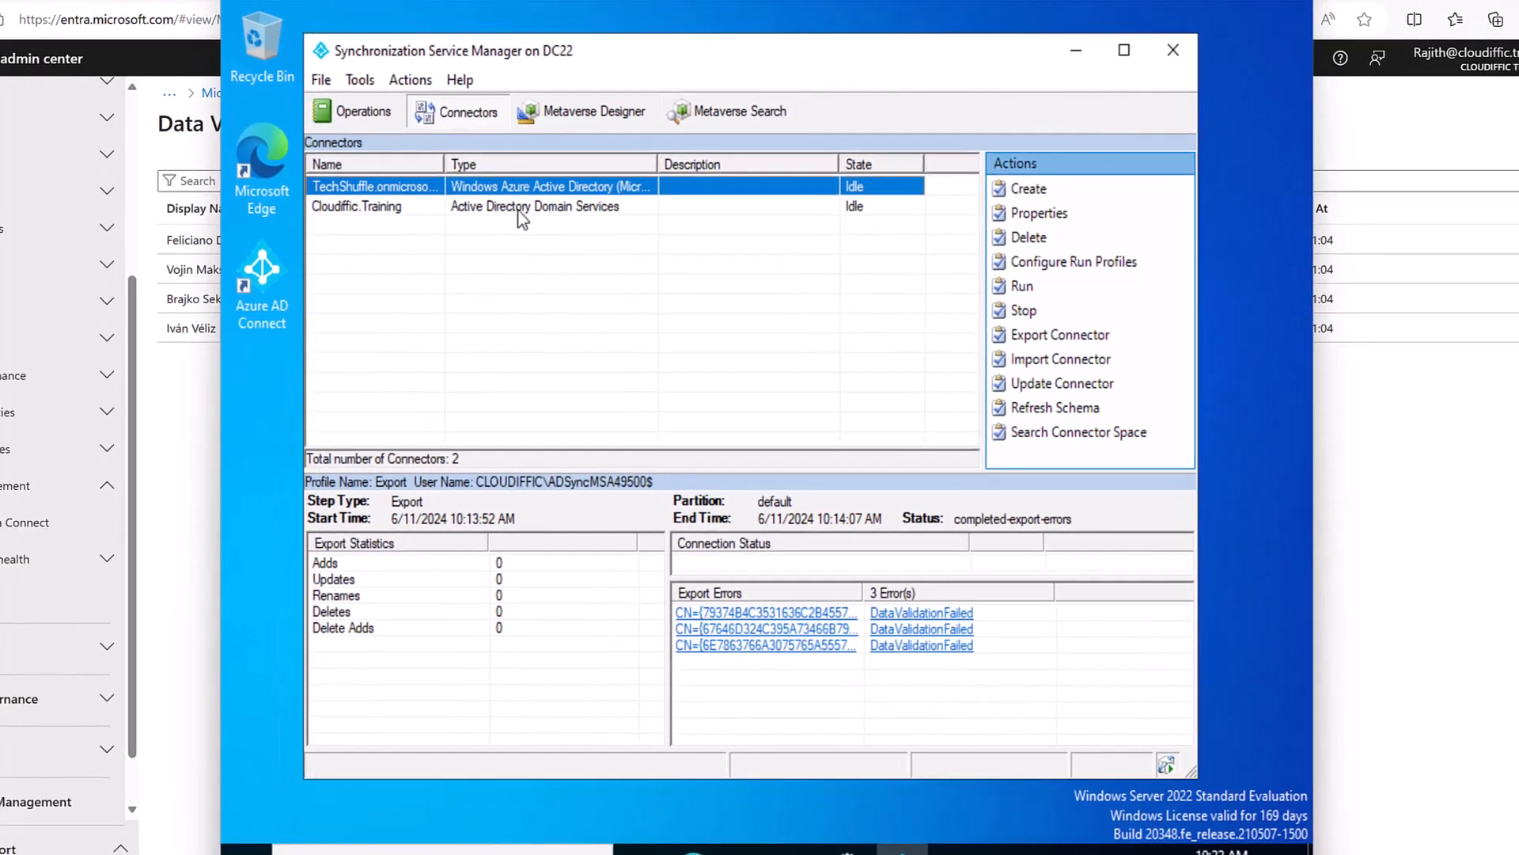
left_click_drag(445, 164, 550, 164)
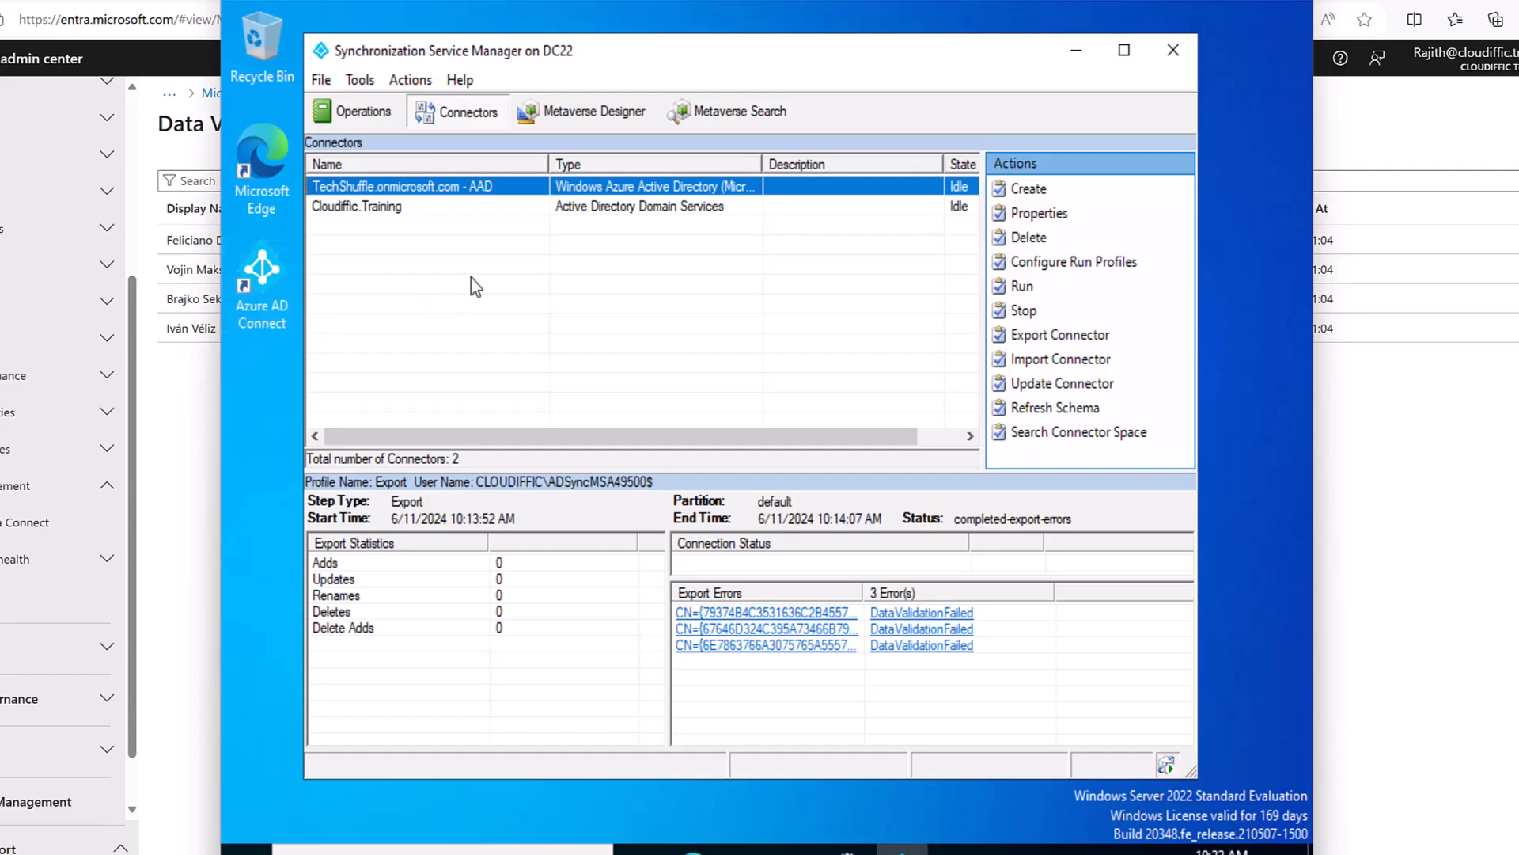
left_click(379, 208)
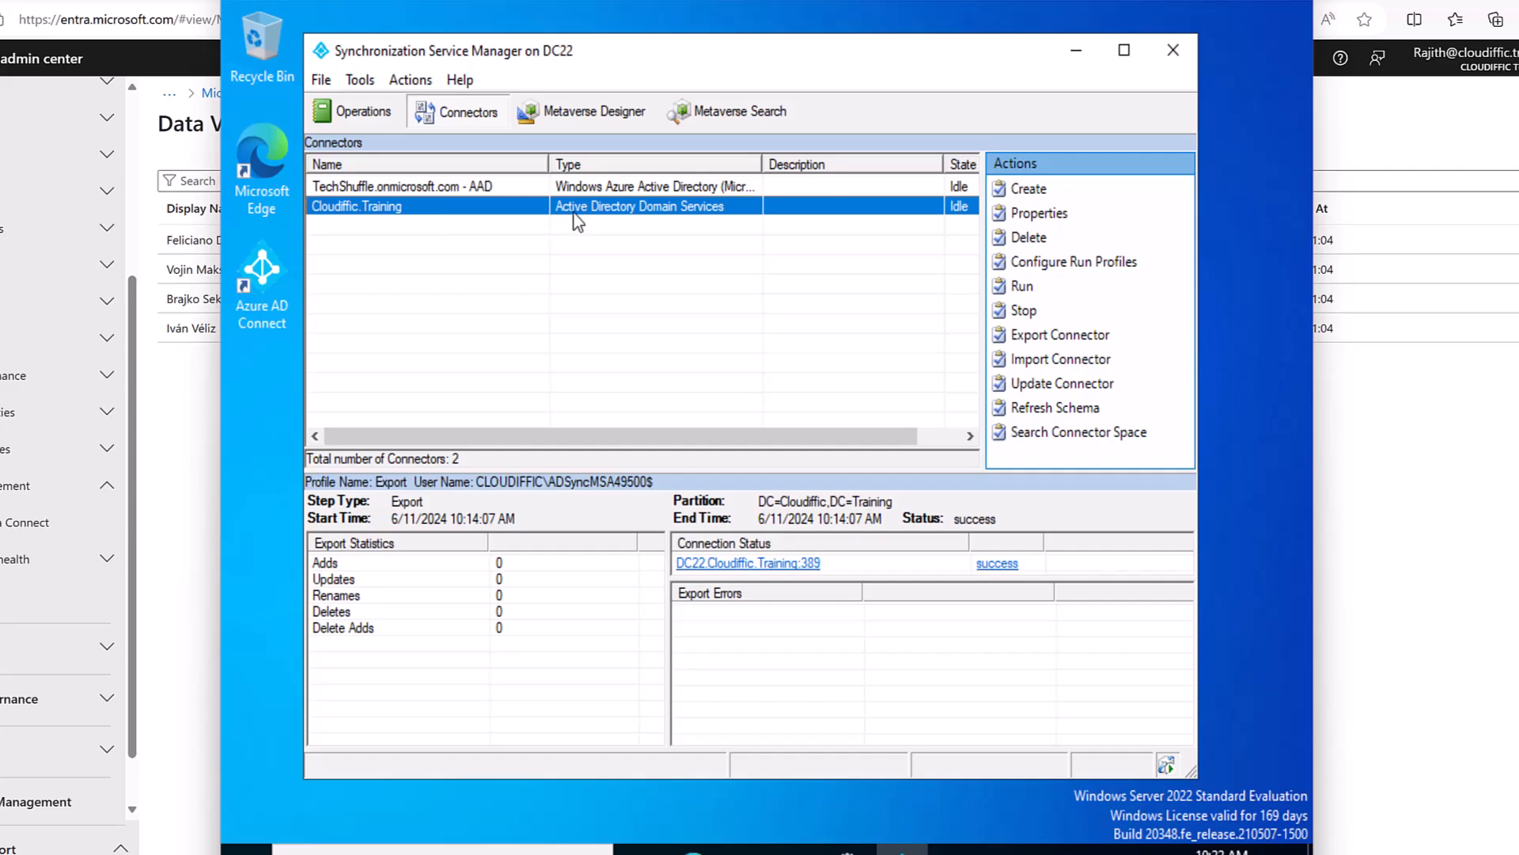
left_click(633, 187)
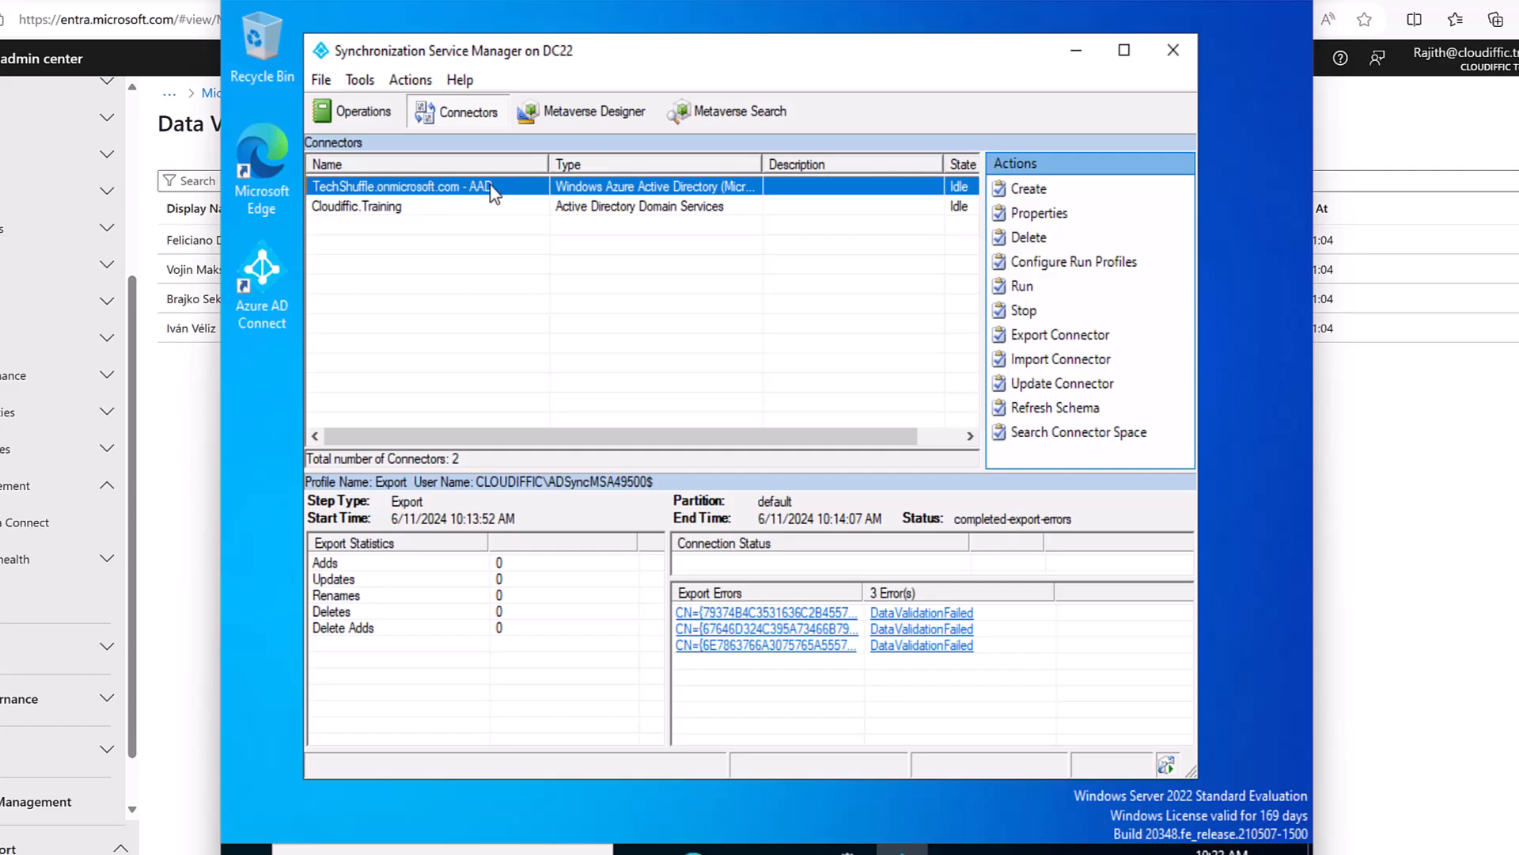
left_click(591, 207)
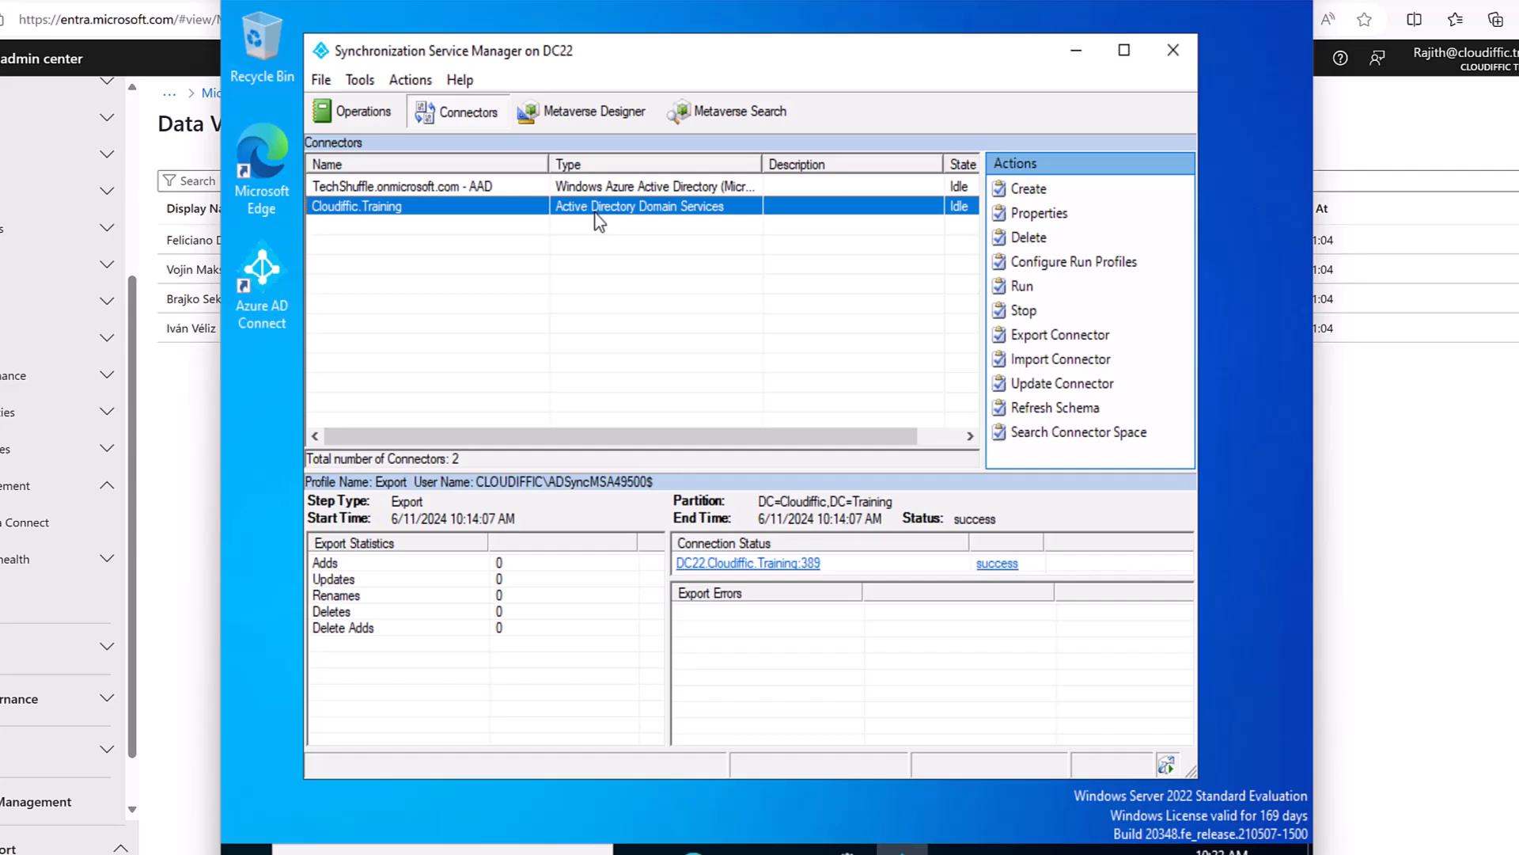
left_click(606, 189)
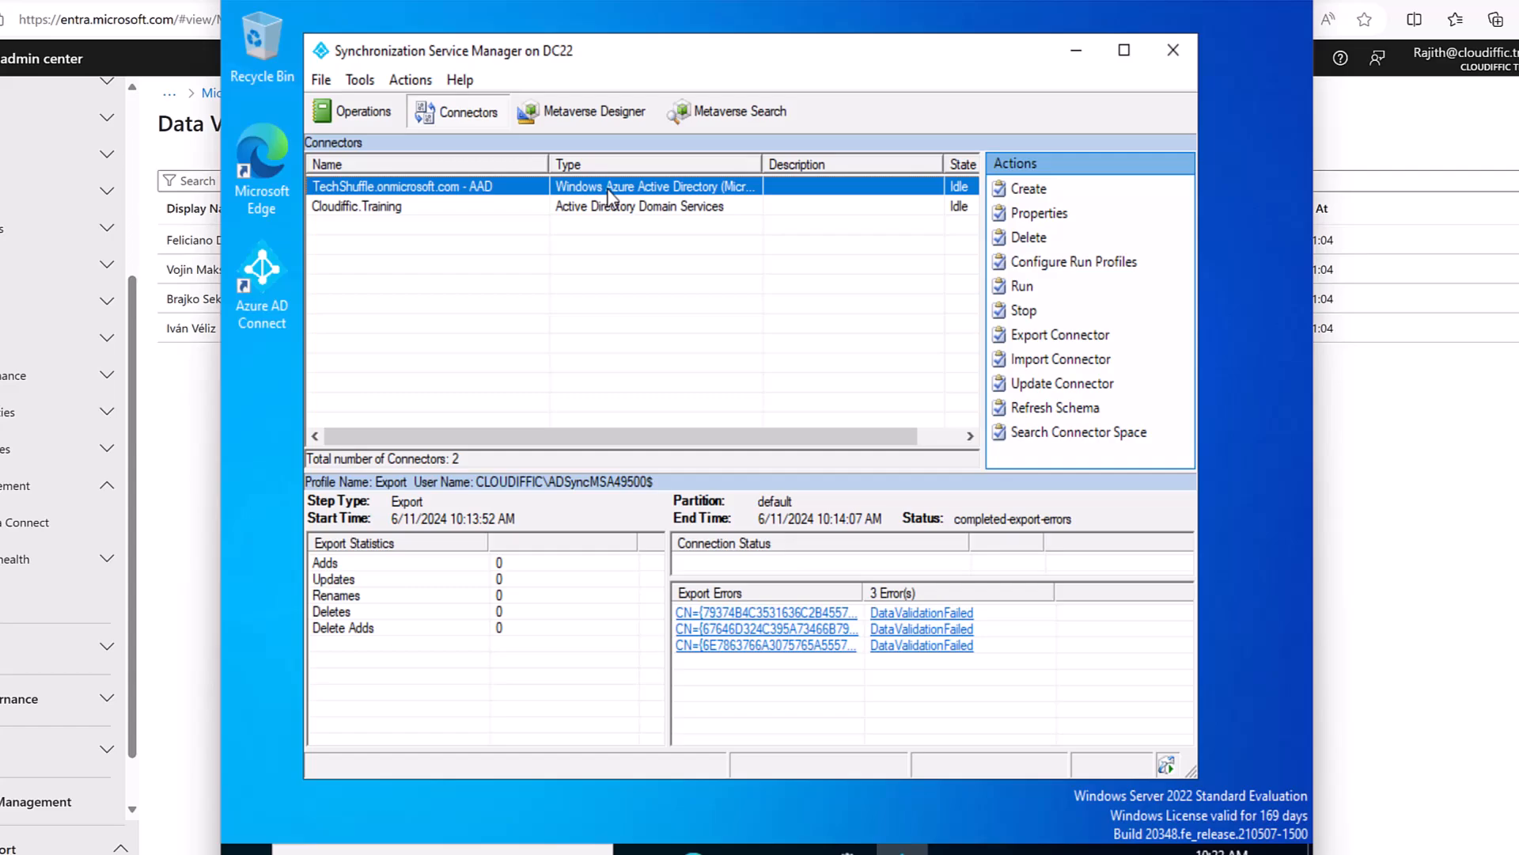
left_click(366, 112)
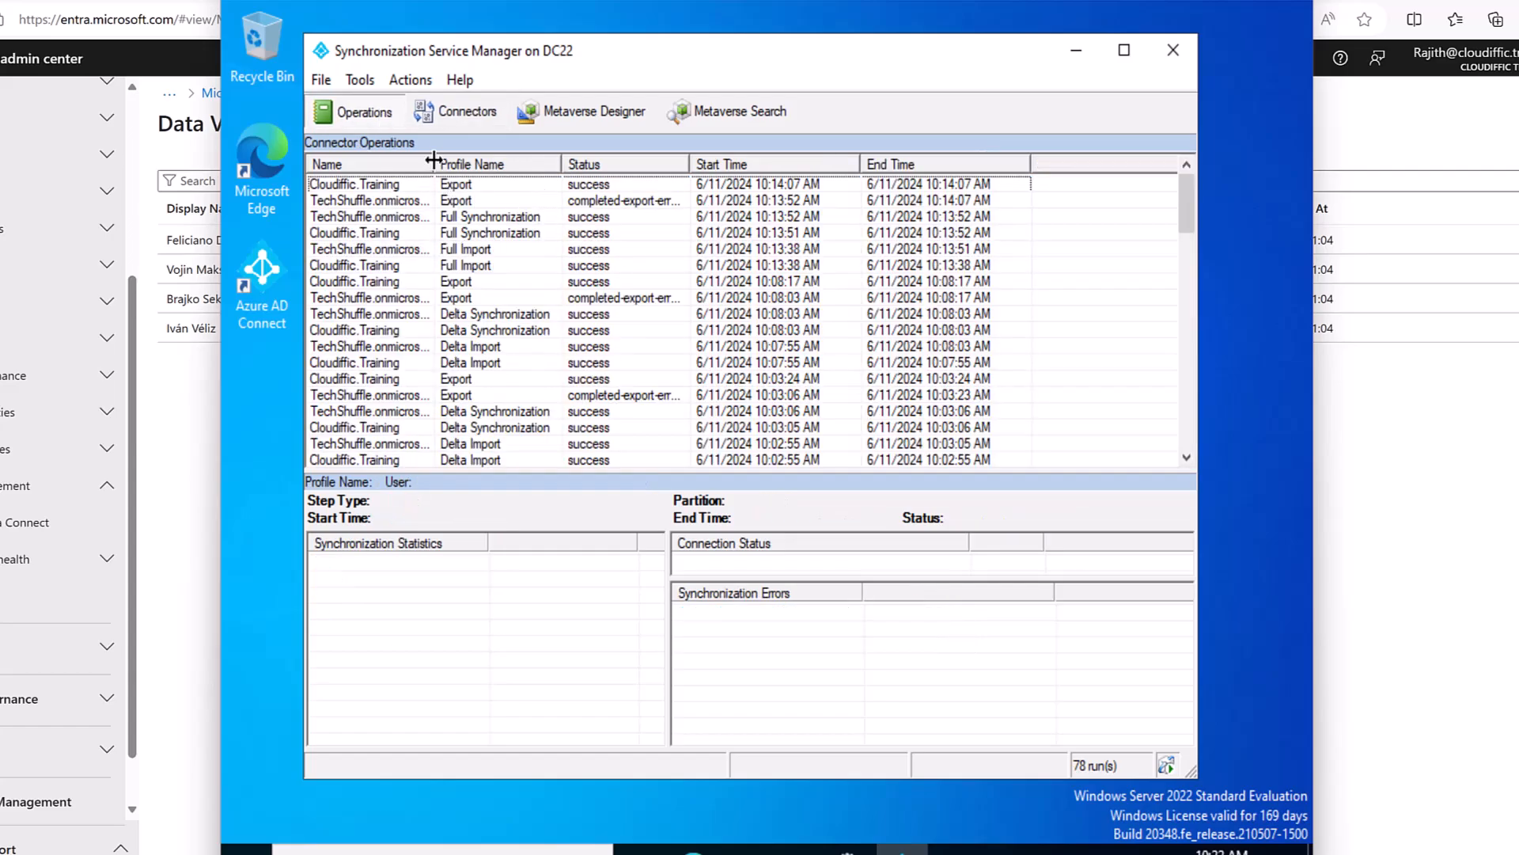
Widen the Name column, select the Cloudiffic.Training Full Import run, and list its one updated object.
left_click_drag(433, 164, 483, 164)
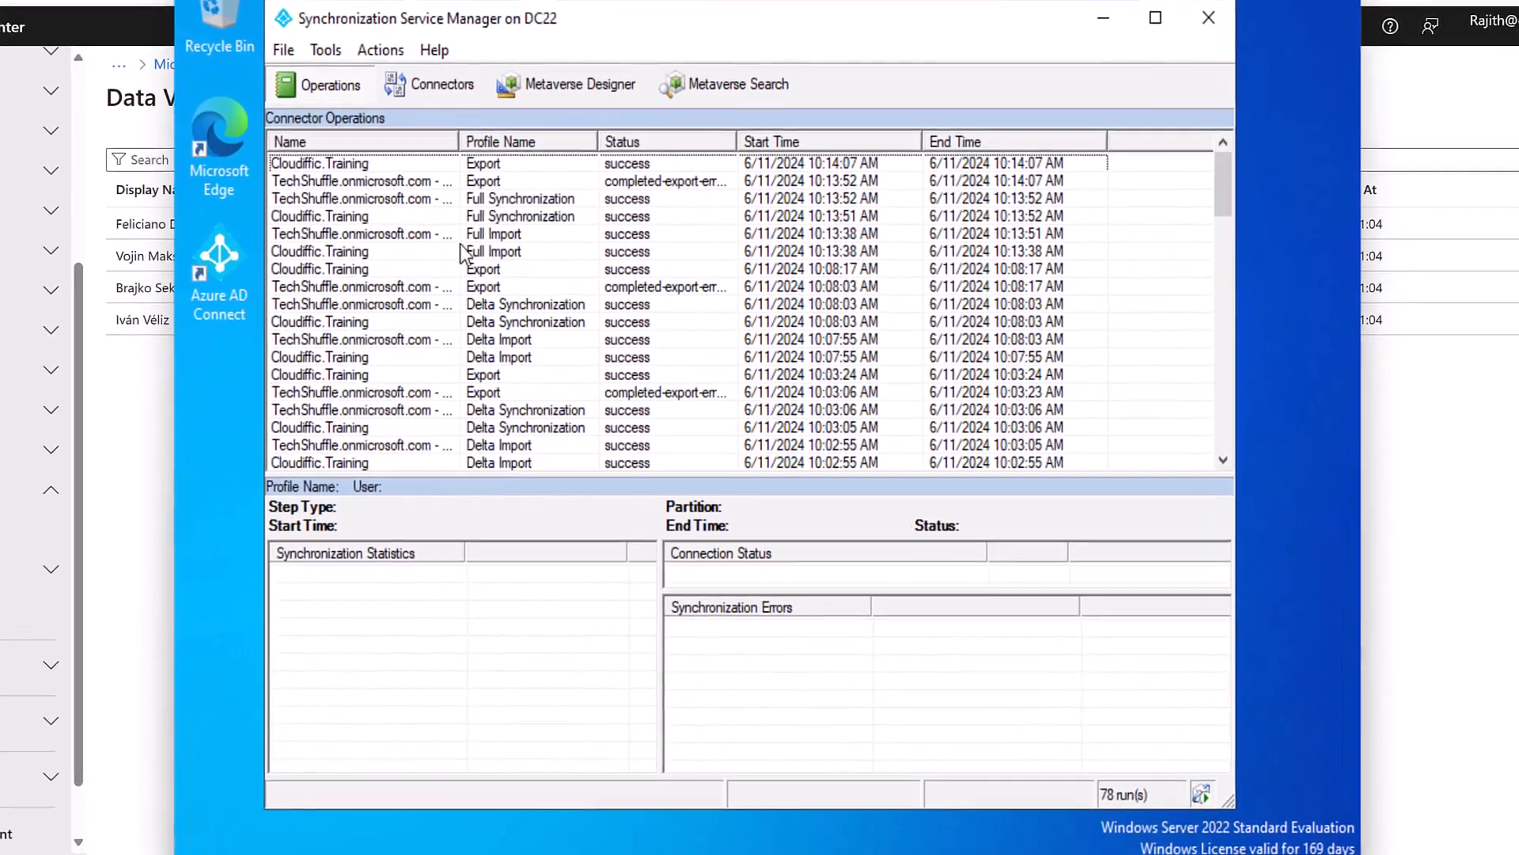
left_click(430, 258)
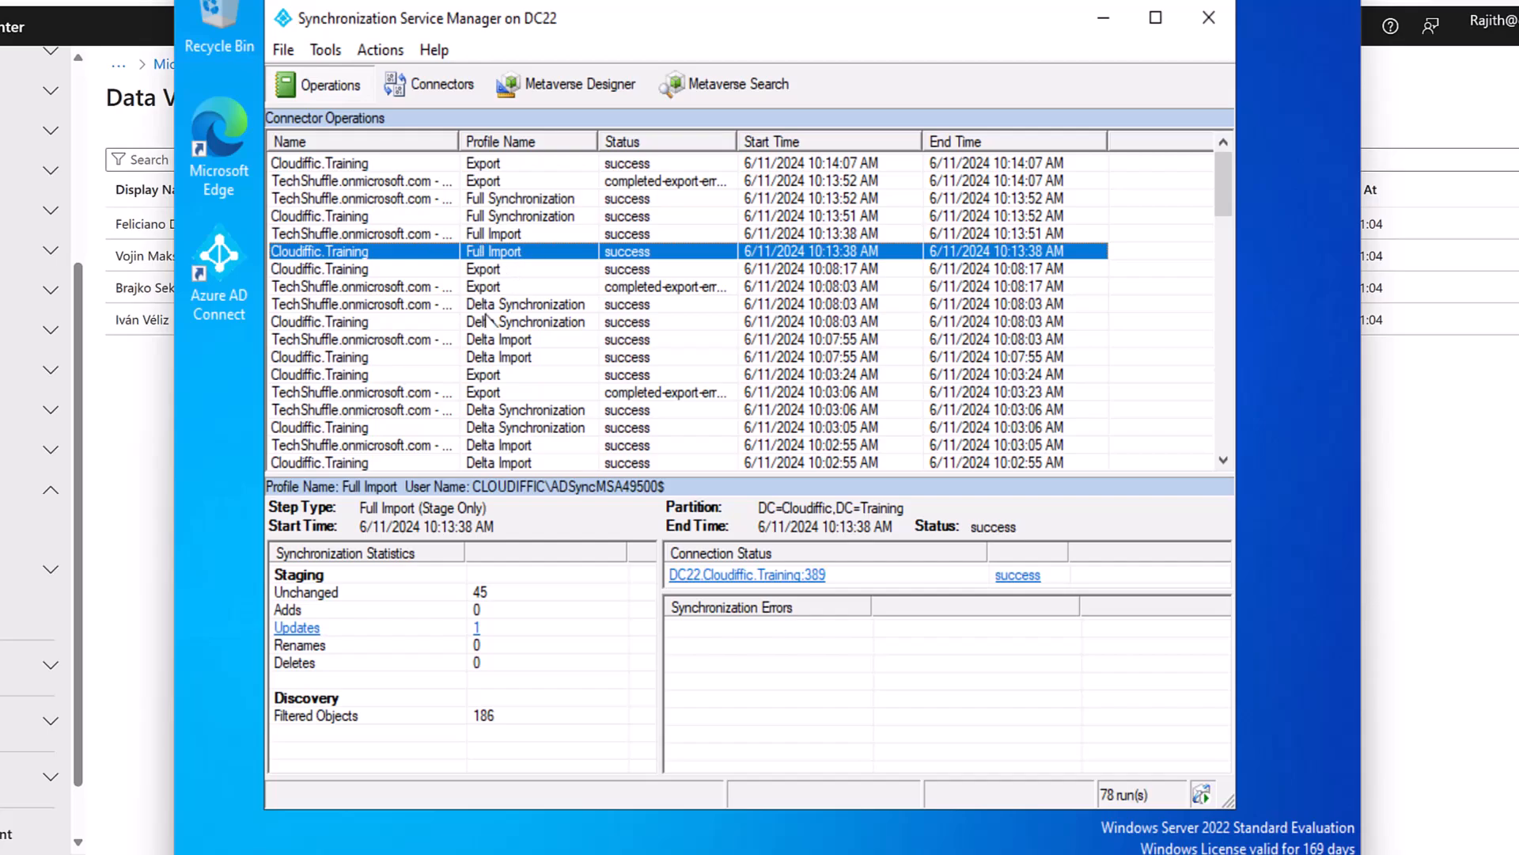
left_click(305, 633)
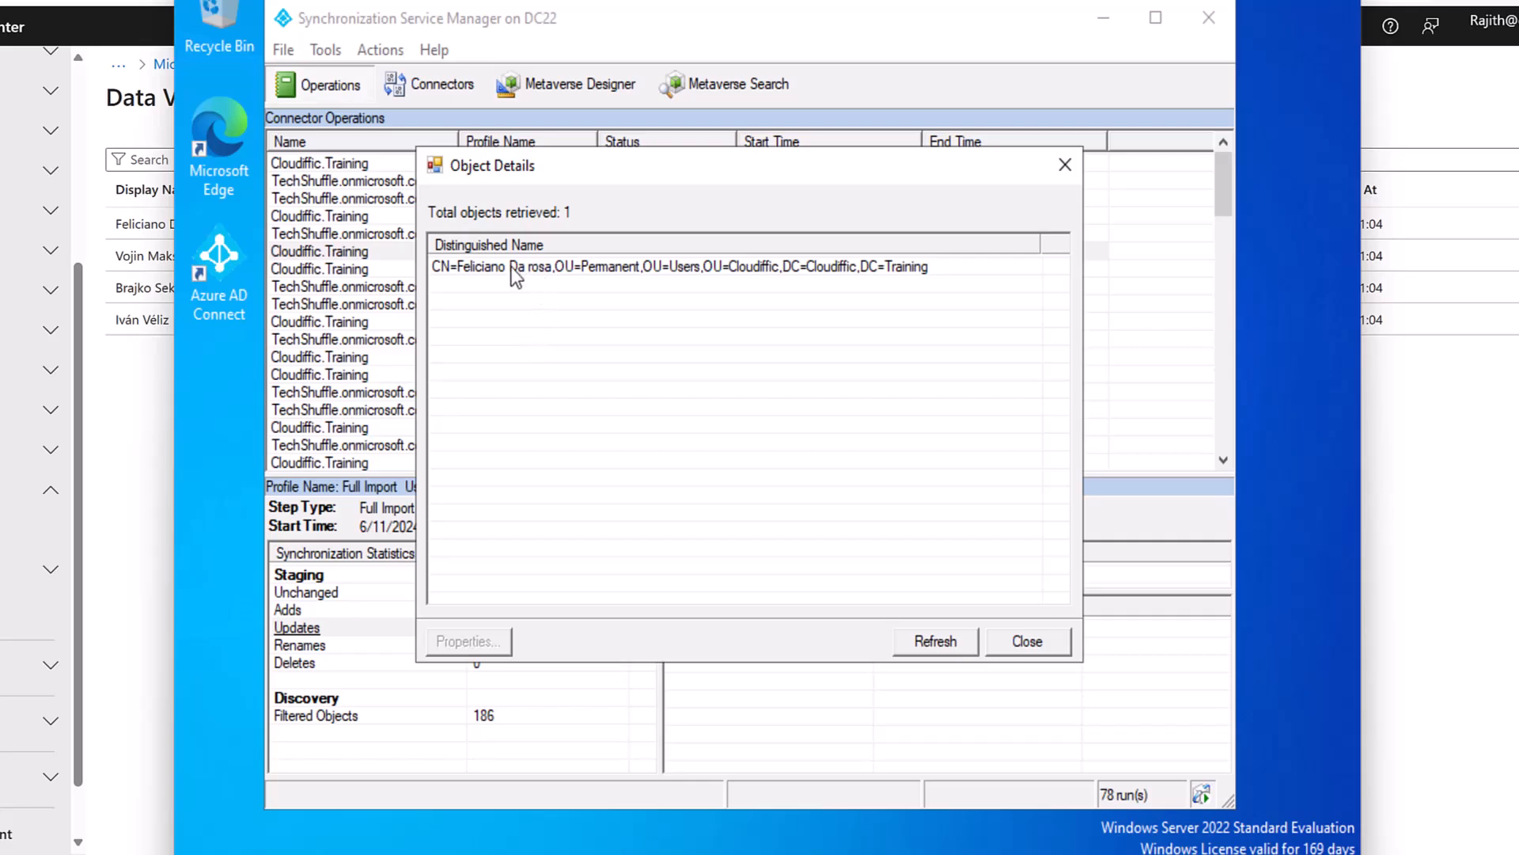
left_click(536, 268)
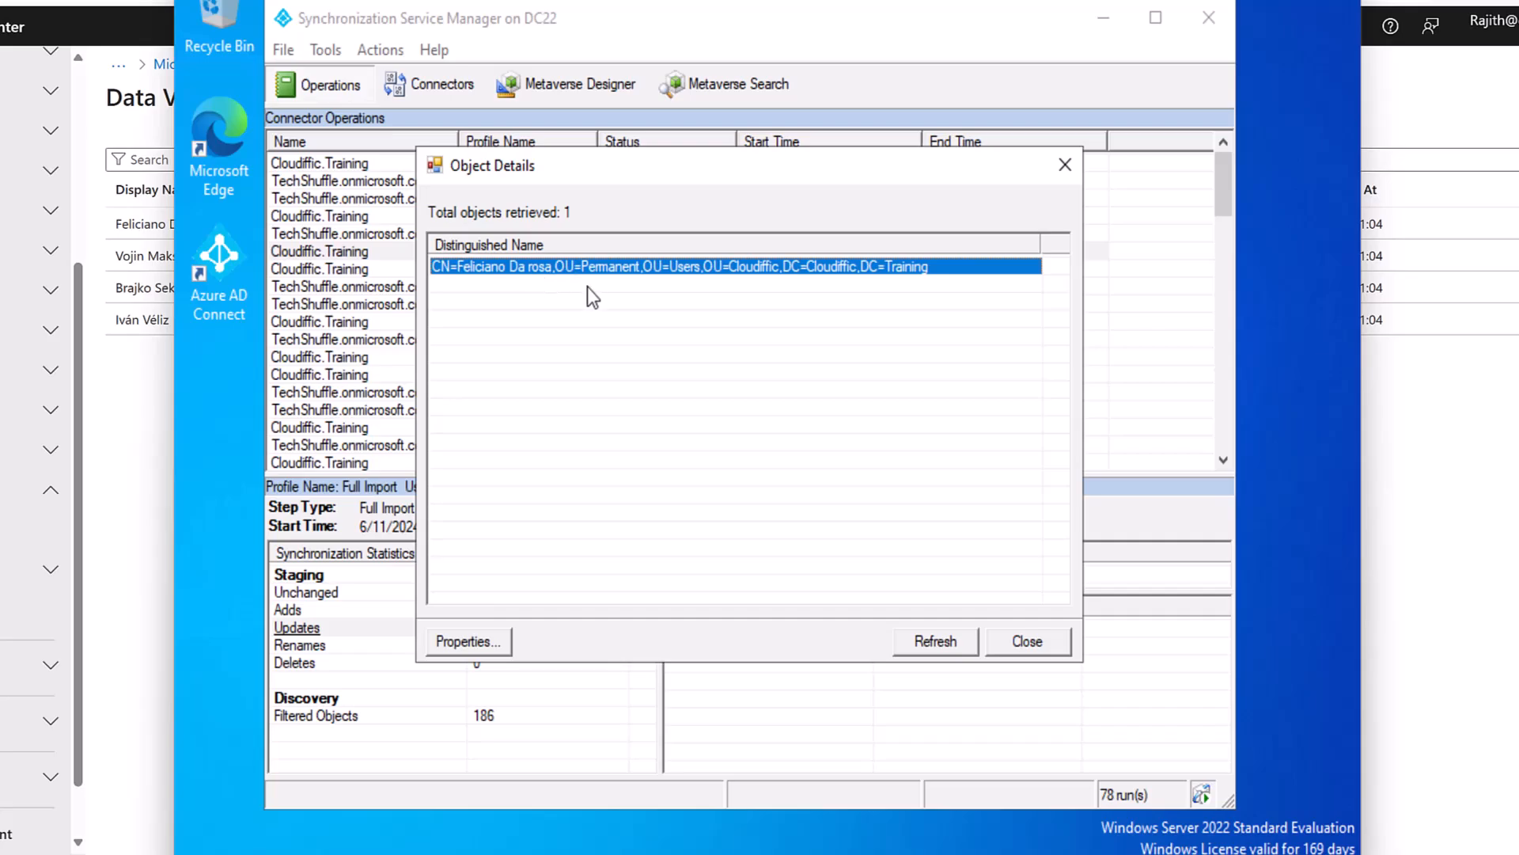
left_click(449, 641)
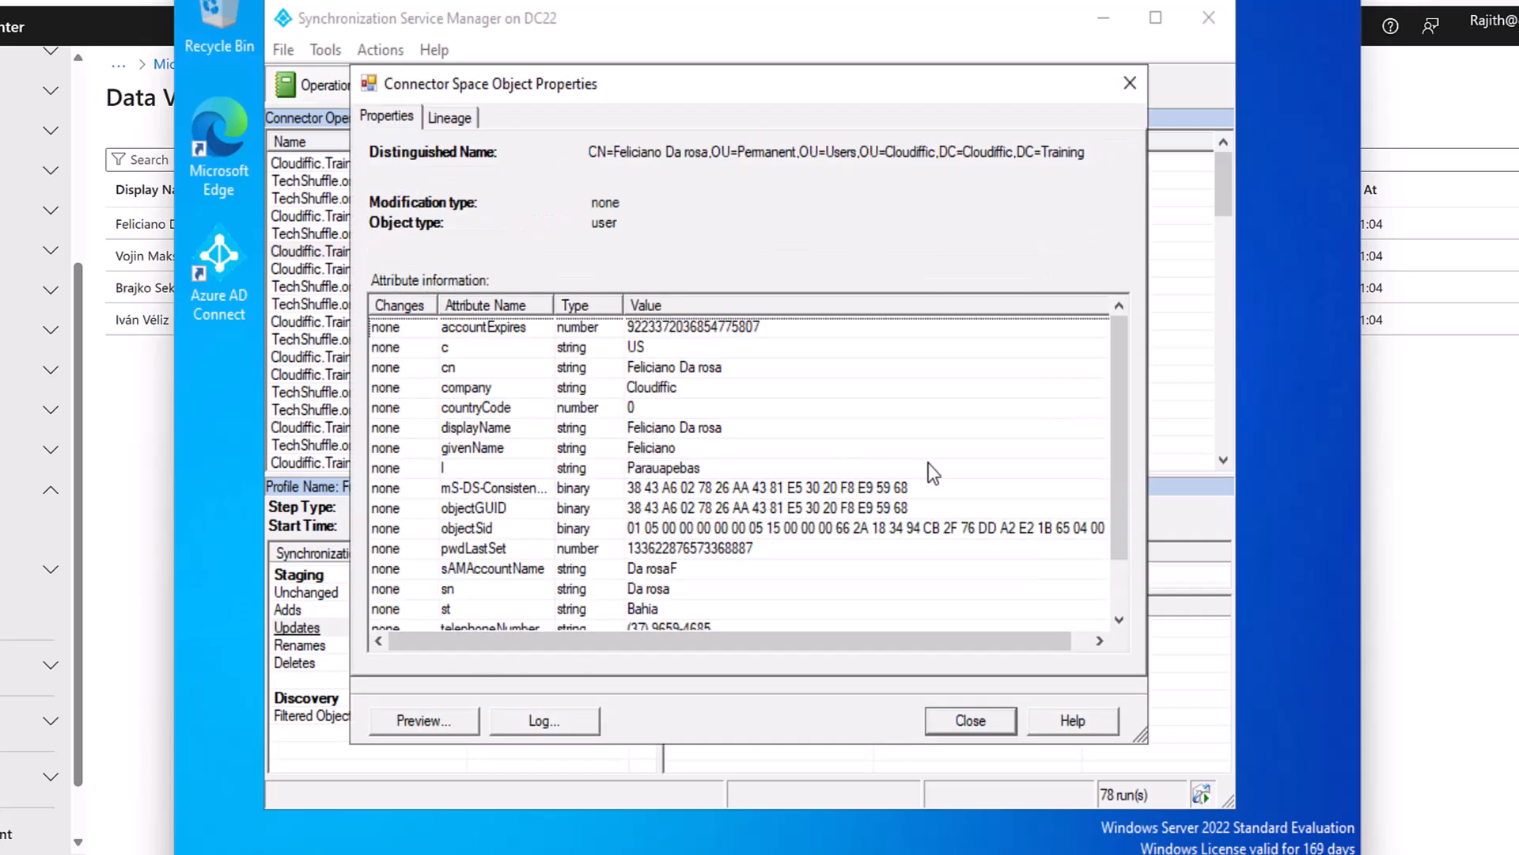
scroll(700, 372, "down", 1)
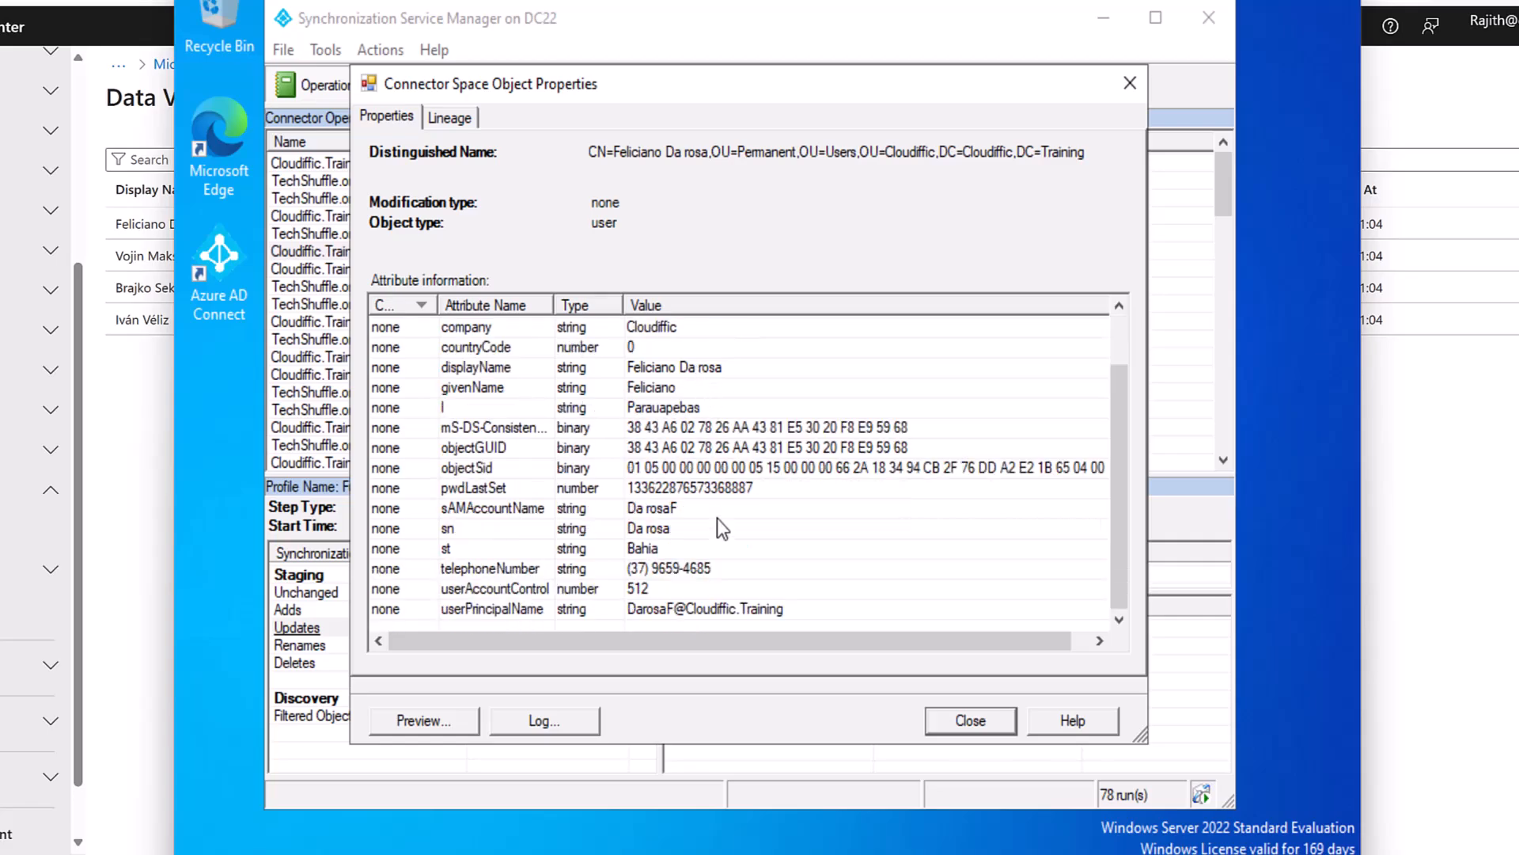
left_click(443, 615)
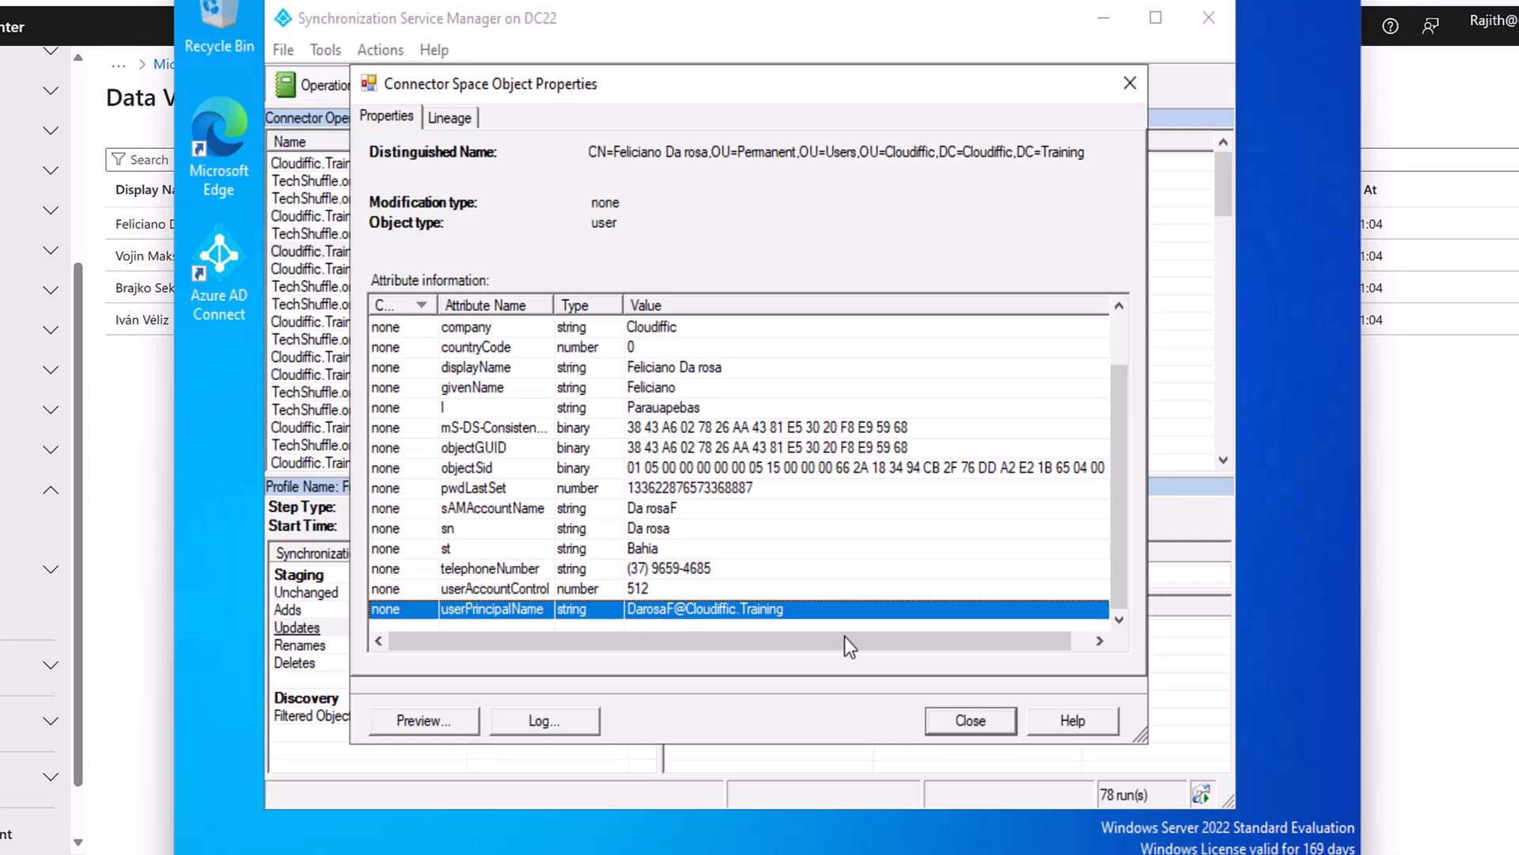
left_click(962, 724)
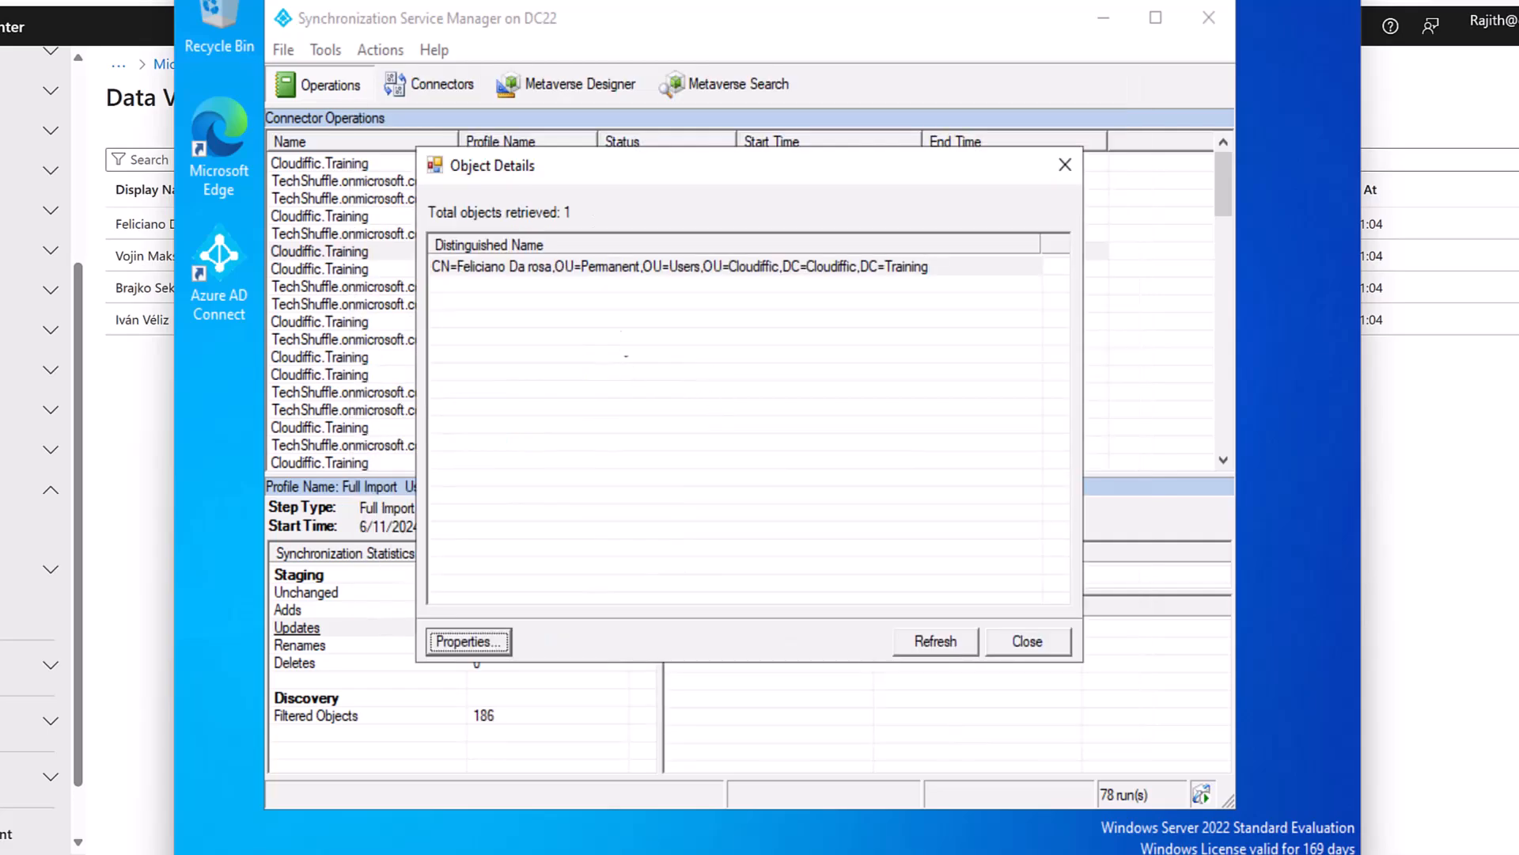
Close the Object Details dialog, reopen the Updates object list, and close it again.
left_click(1021, 640)
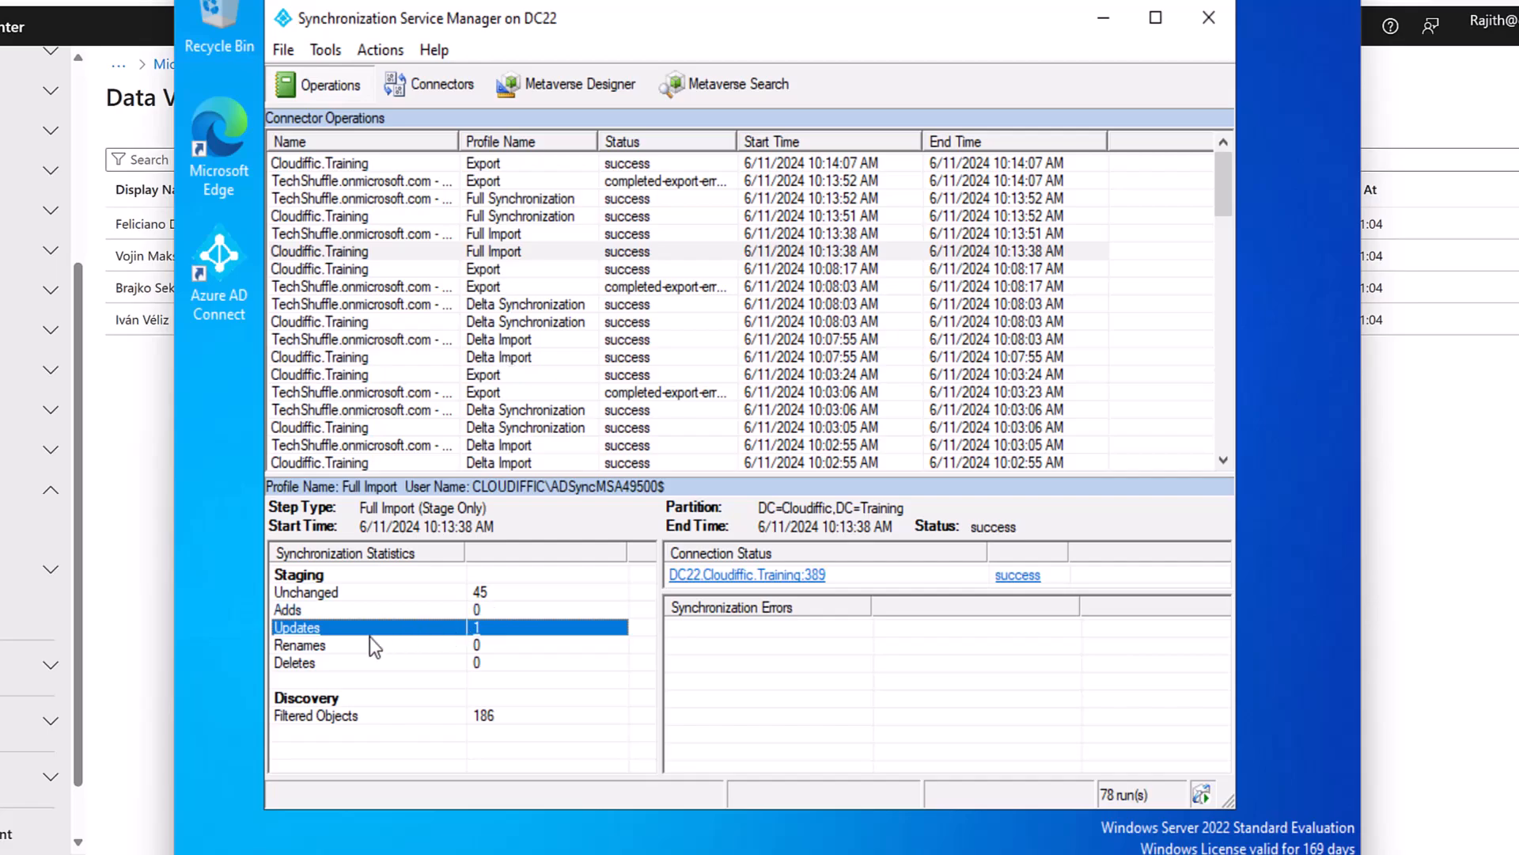
left_click(297, 628)
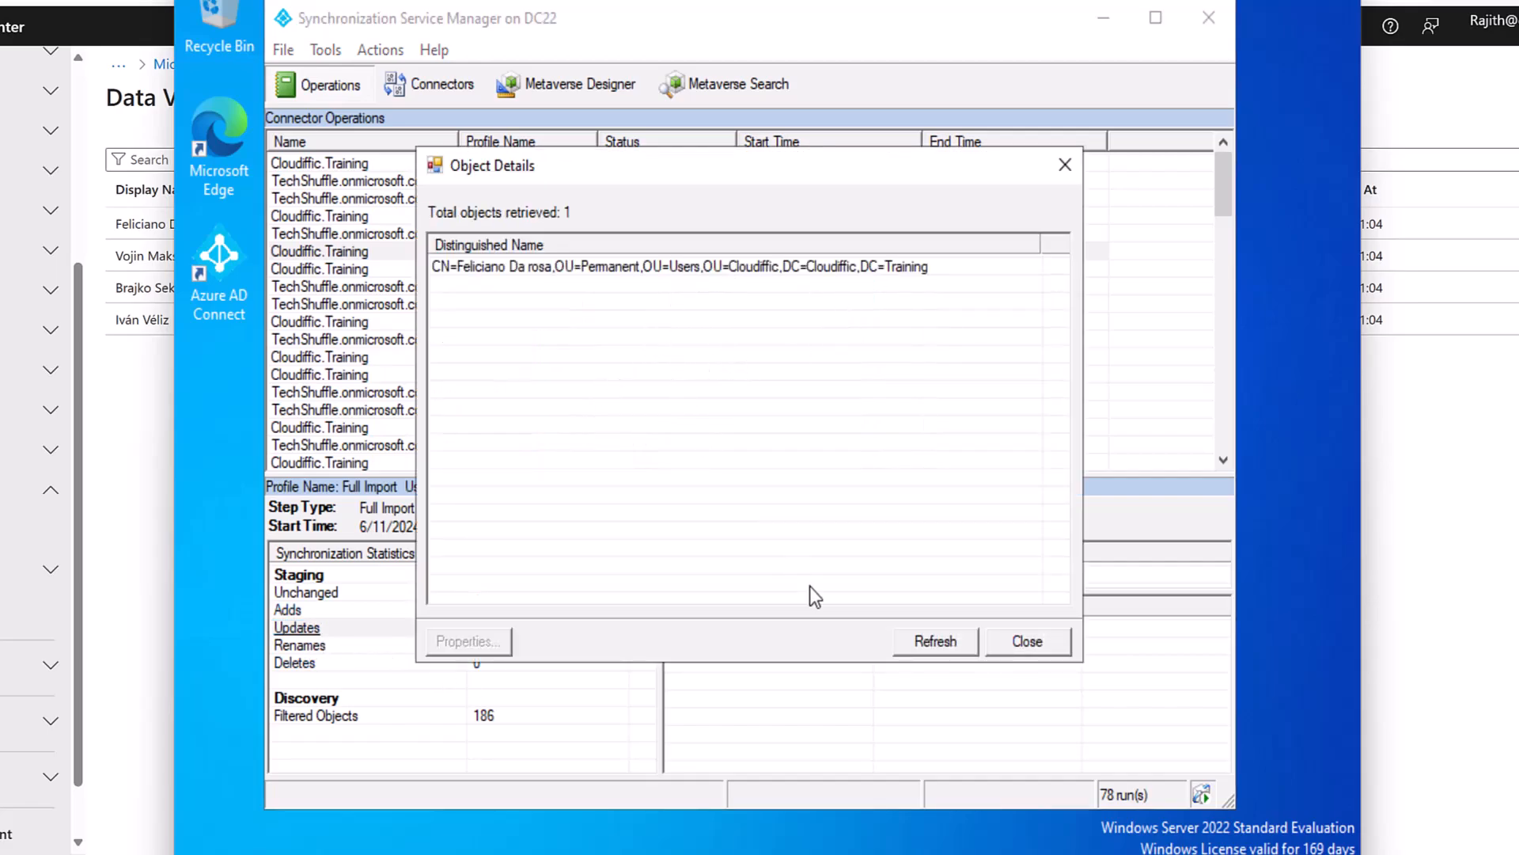
left_click(1026, 640)
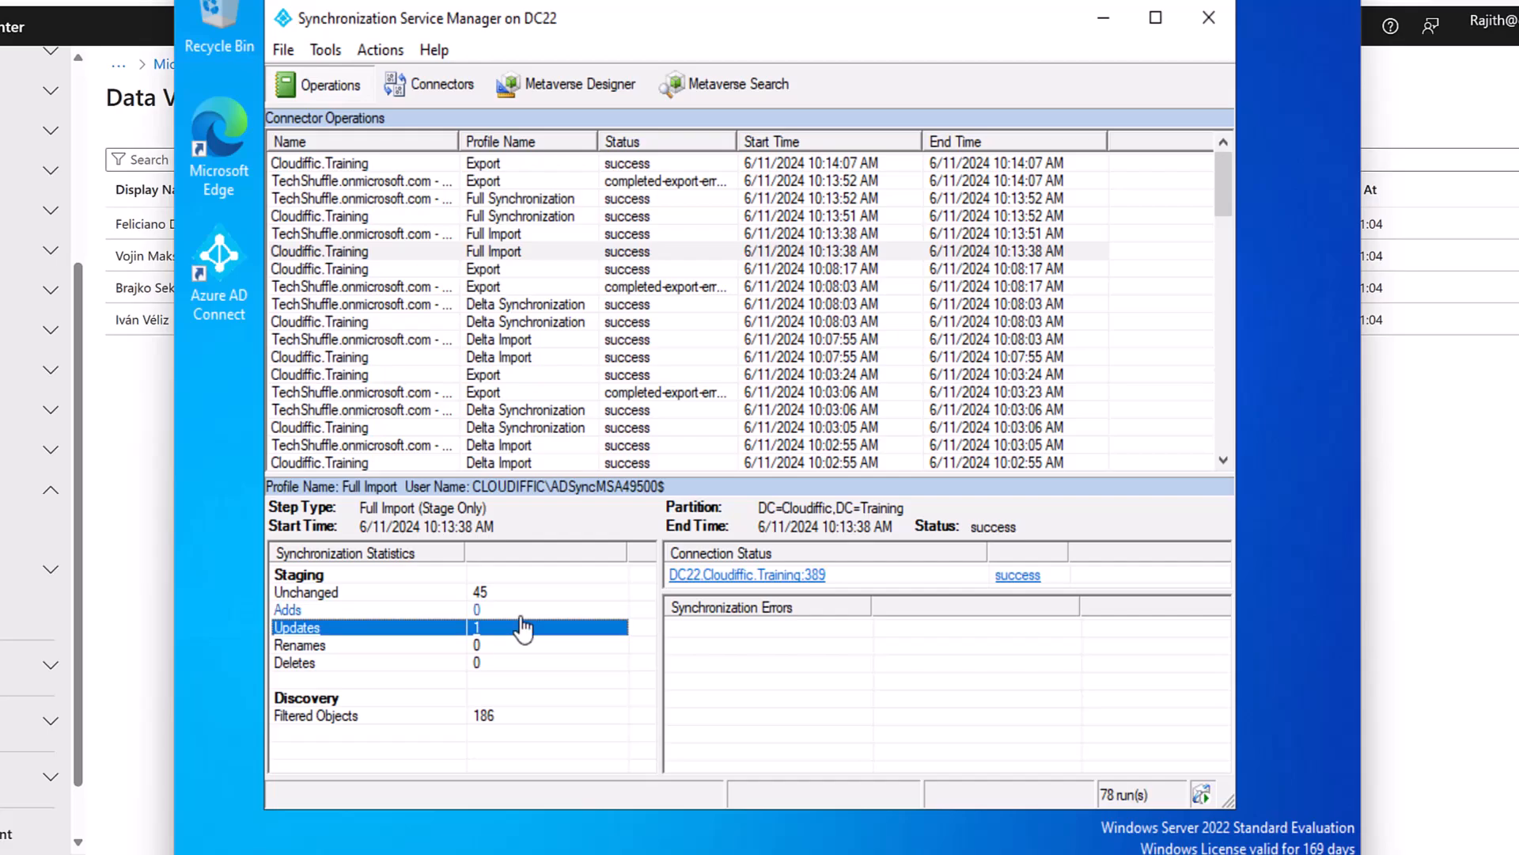
Switch to the Connectors view listing both sync connectors.
left_click(434, 84)
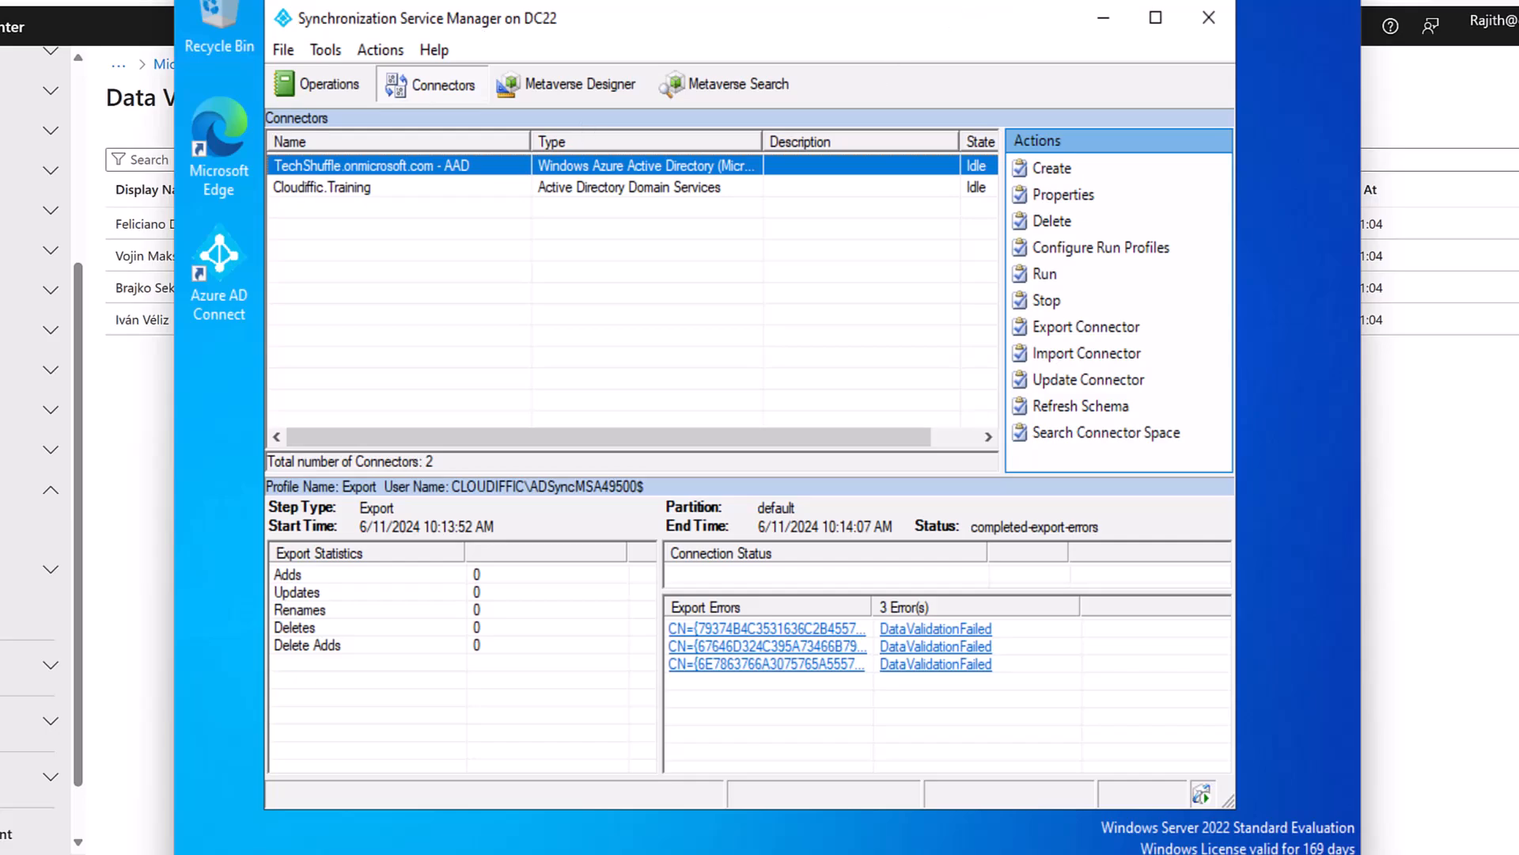
Leave the VM and bring up the Entra Connect Whiteboard browser tab.
left_click(1005, 835)
left_click(851, 21)
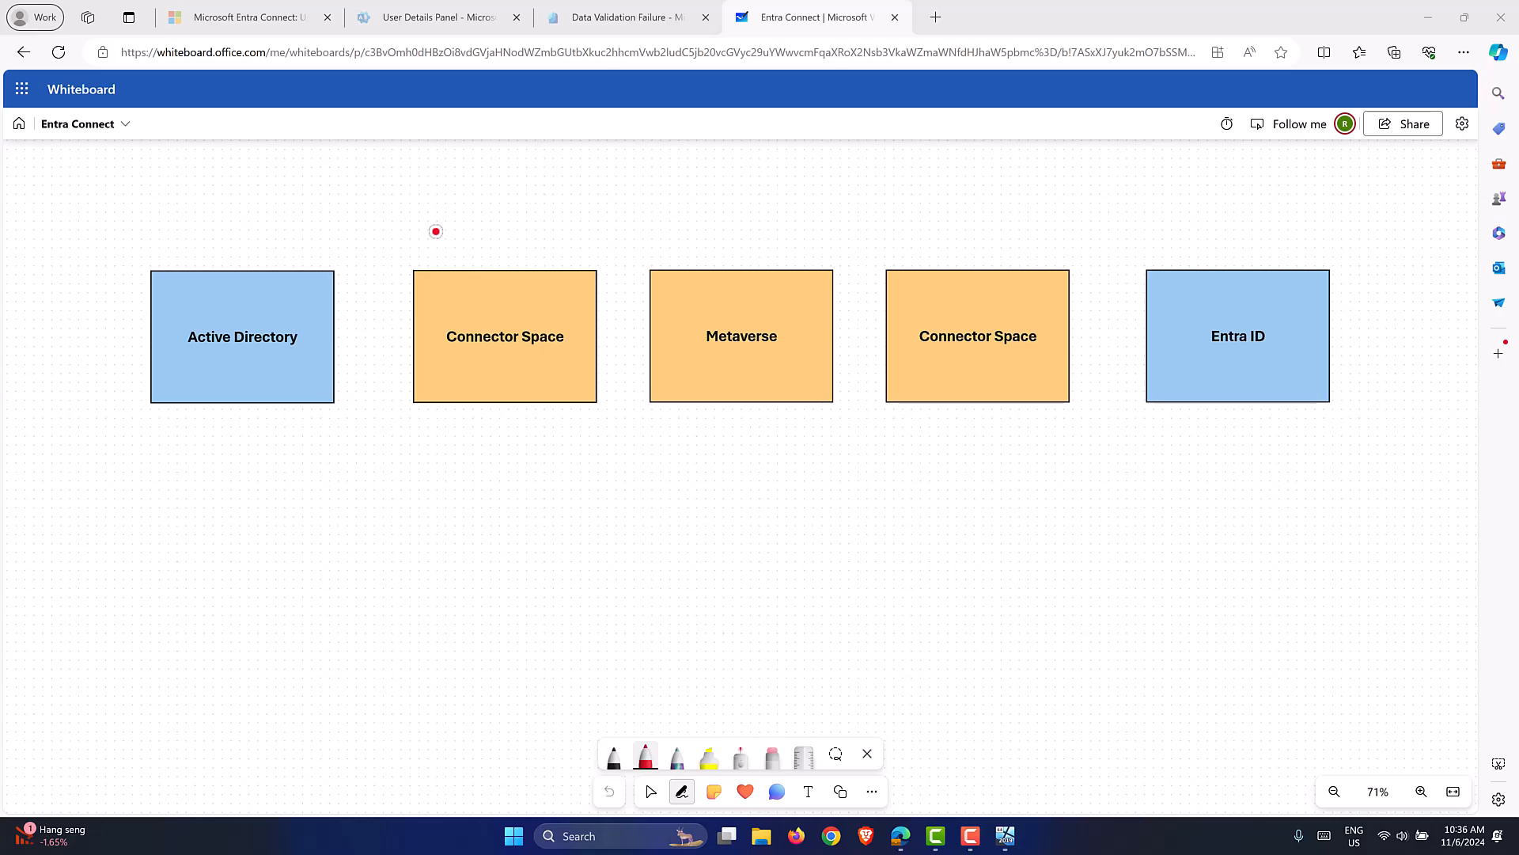
Draw a red curve from Active Directory to the first Connector Space, discarding two trial arrows.
mouse_move(486, 225)
left_mouse_down()
mouse_move(484, 283)
mouse_move(510, 267)
left_mouse_up()
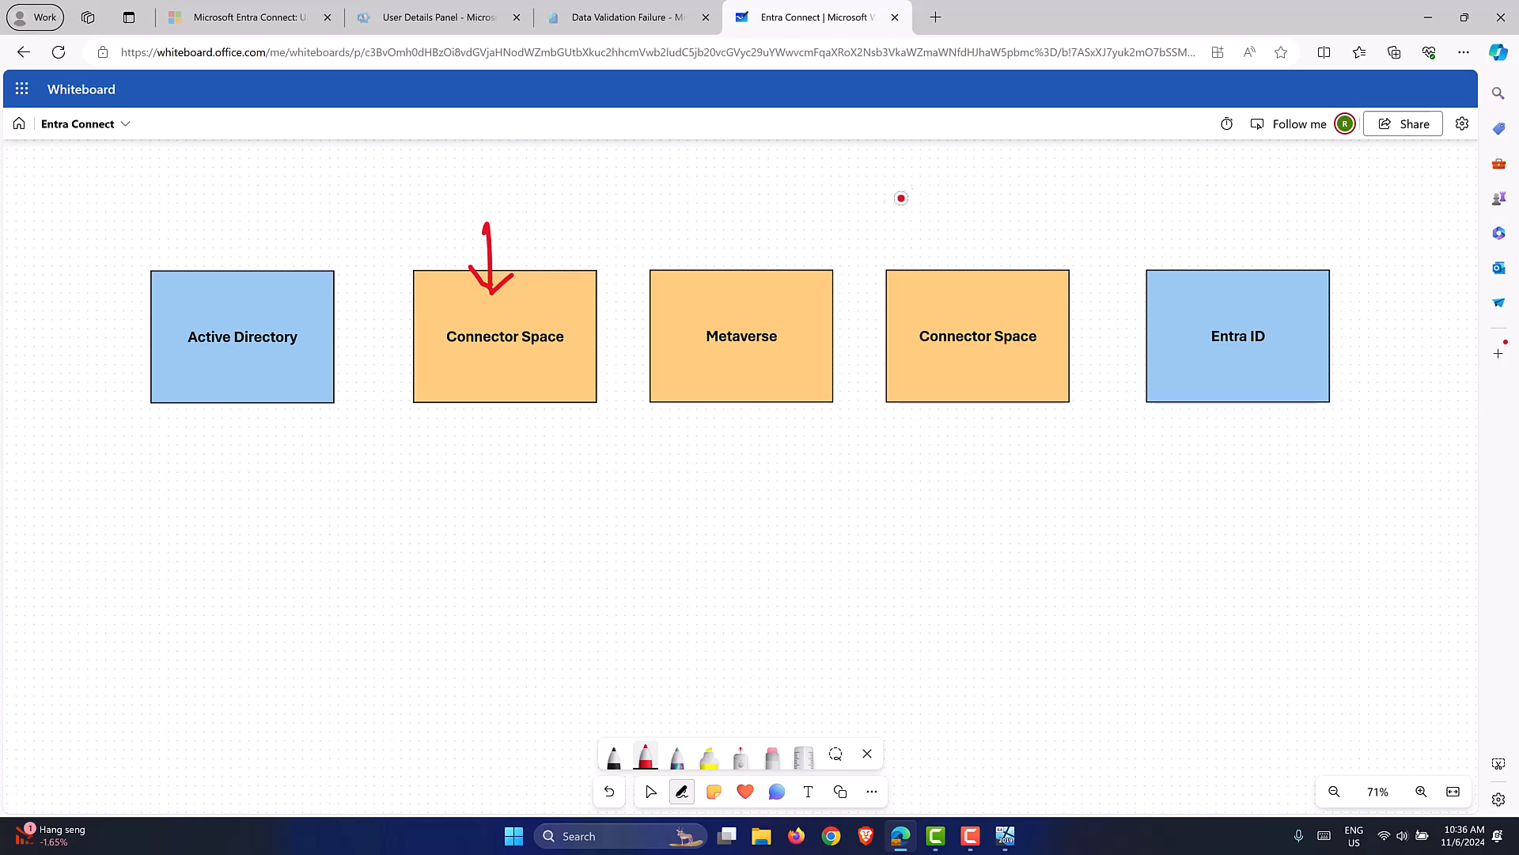
mouse_move(967, 203)
left_mouse_down()
mouse_move(967, 260)
mouse_move(952, 258)
mouse_move(983, 245)
left_mouse_up()
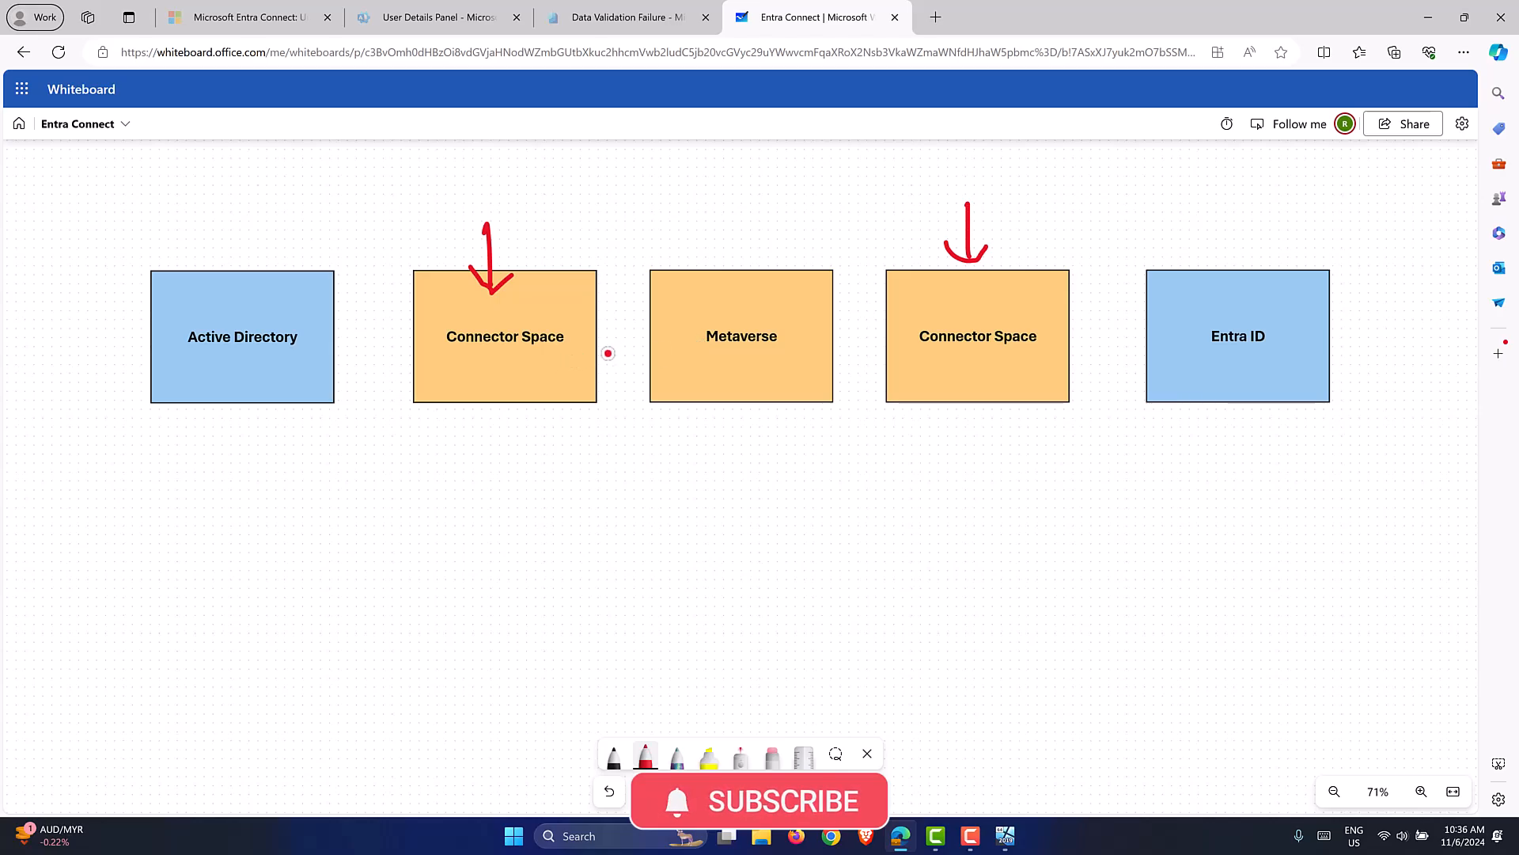
key("ctrl+z")
key("ctrl+z")
key("ctrl+z")
key("ctrl+z")
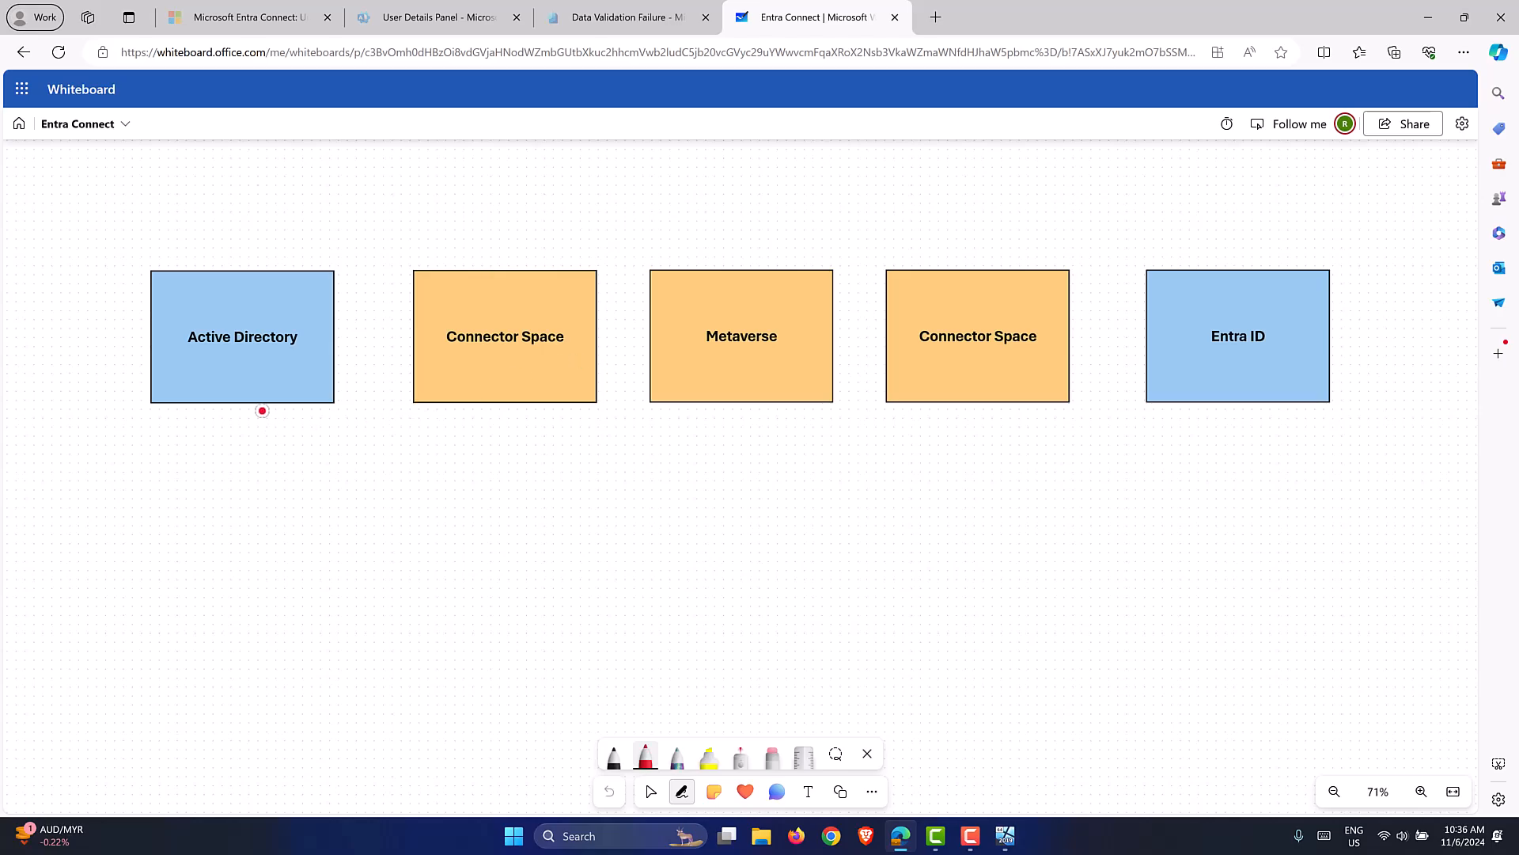
mouse_move(264, 412)
left_mouse_down()
mouse_move(329, 434)
mouse_move(434, 403)
left_mouse_up()
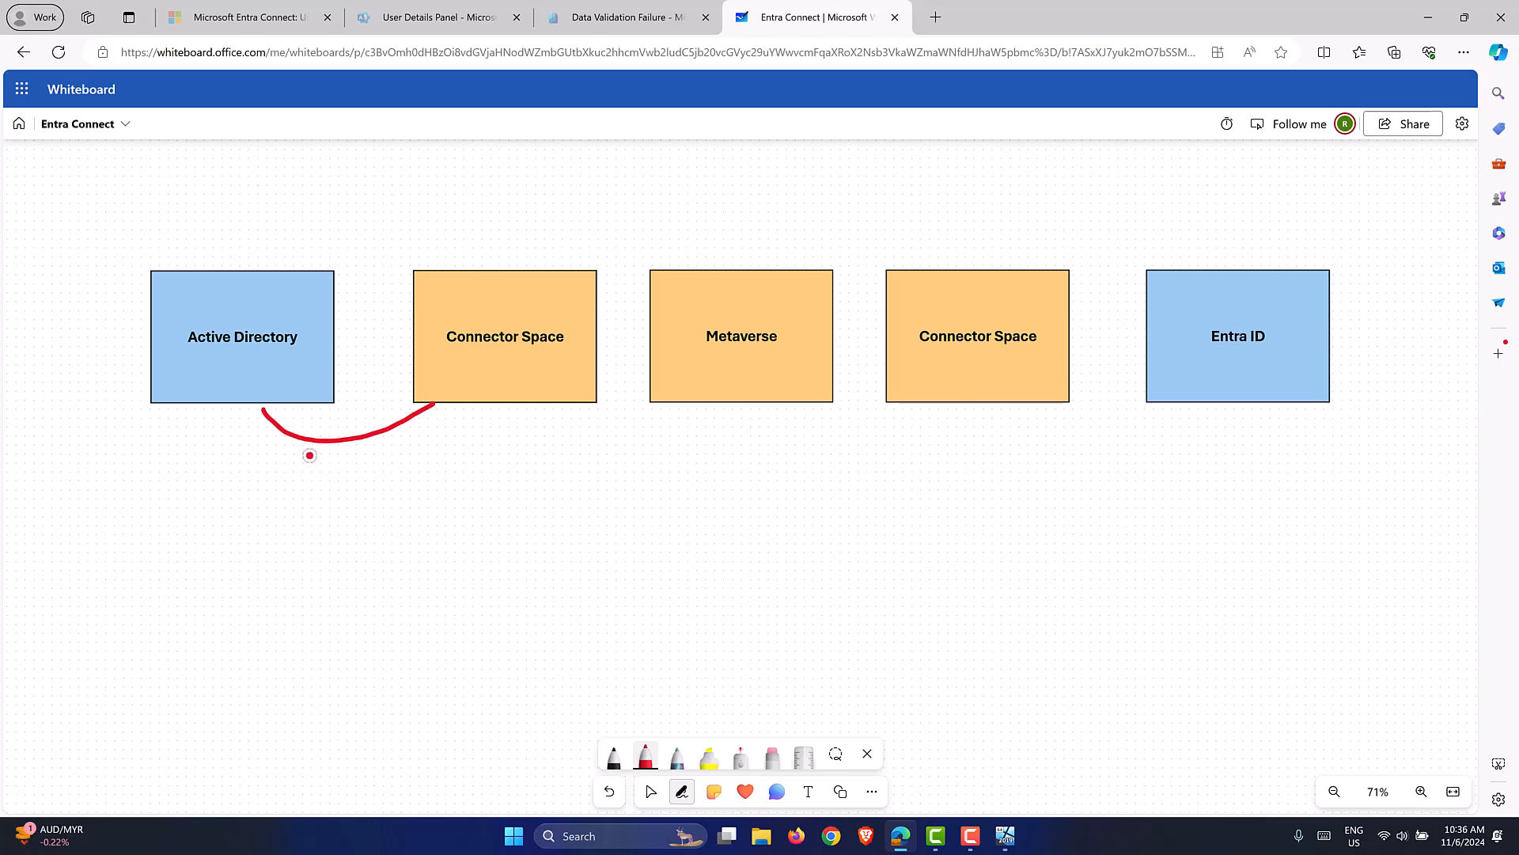
Label Import, draw Sync and Export curves across the boxes, and add AD→Connector Space→Metaverse arrows.
left_click_drag(310, 455, 359, 477)
mouse_move(348, 451)
left_mouse_down()
mouse_move(389, 454)
mouse_move(429, 427)
left_mouse_up()
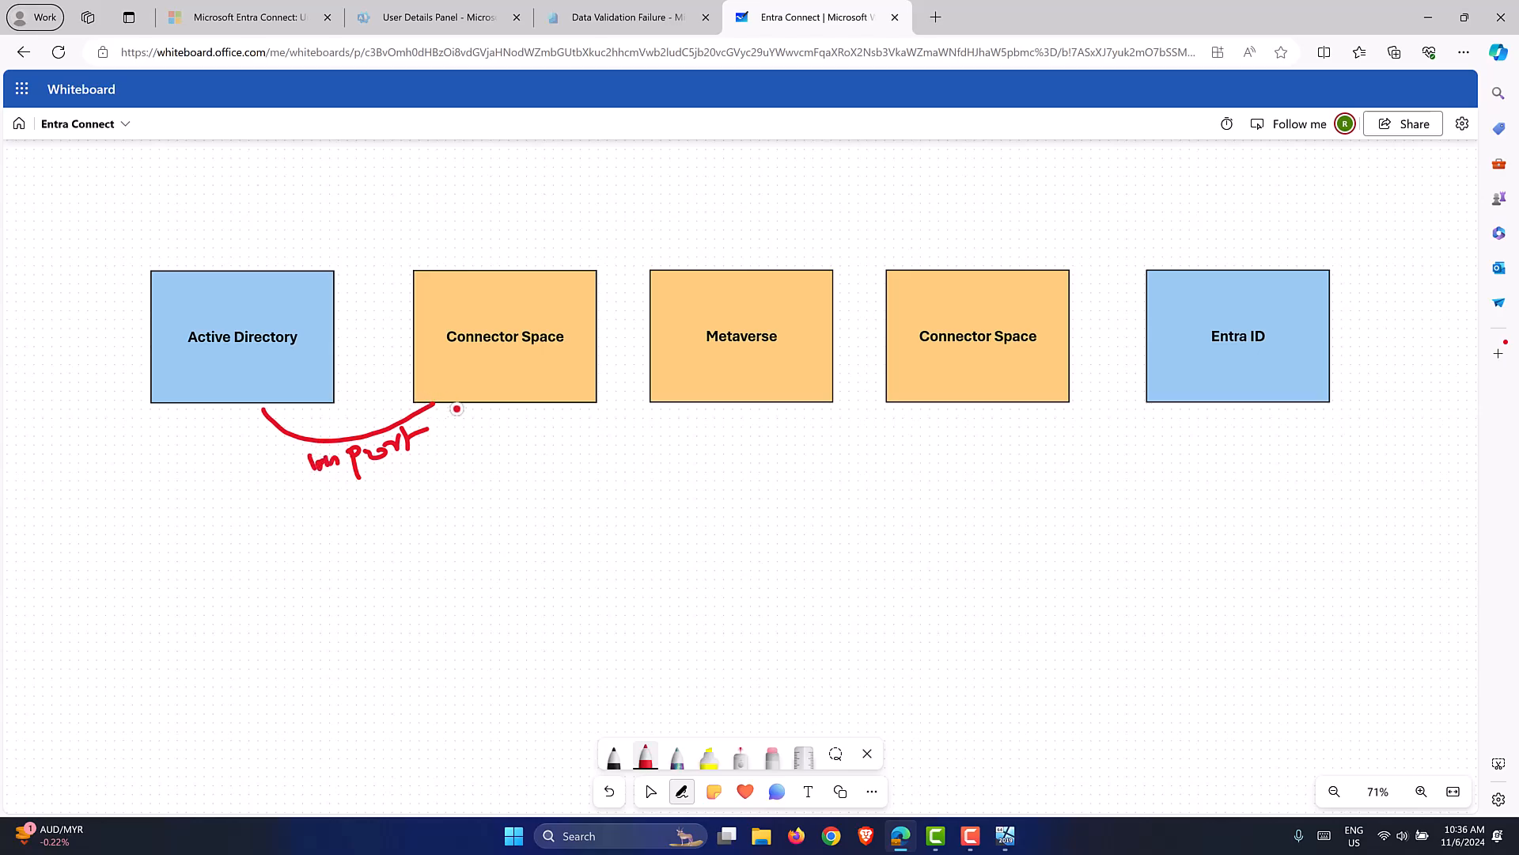
mouse_move(538, 403)
left_mouse_down()
mouse_move(638, 431)
mouse_move(667, 404)
mouse_move(601, 464)
mouse_move(700, 434)
left_mouse_up()
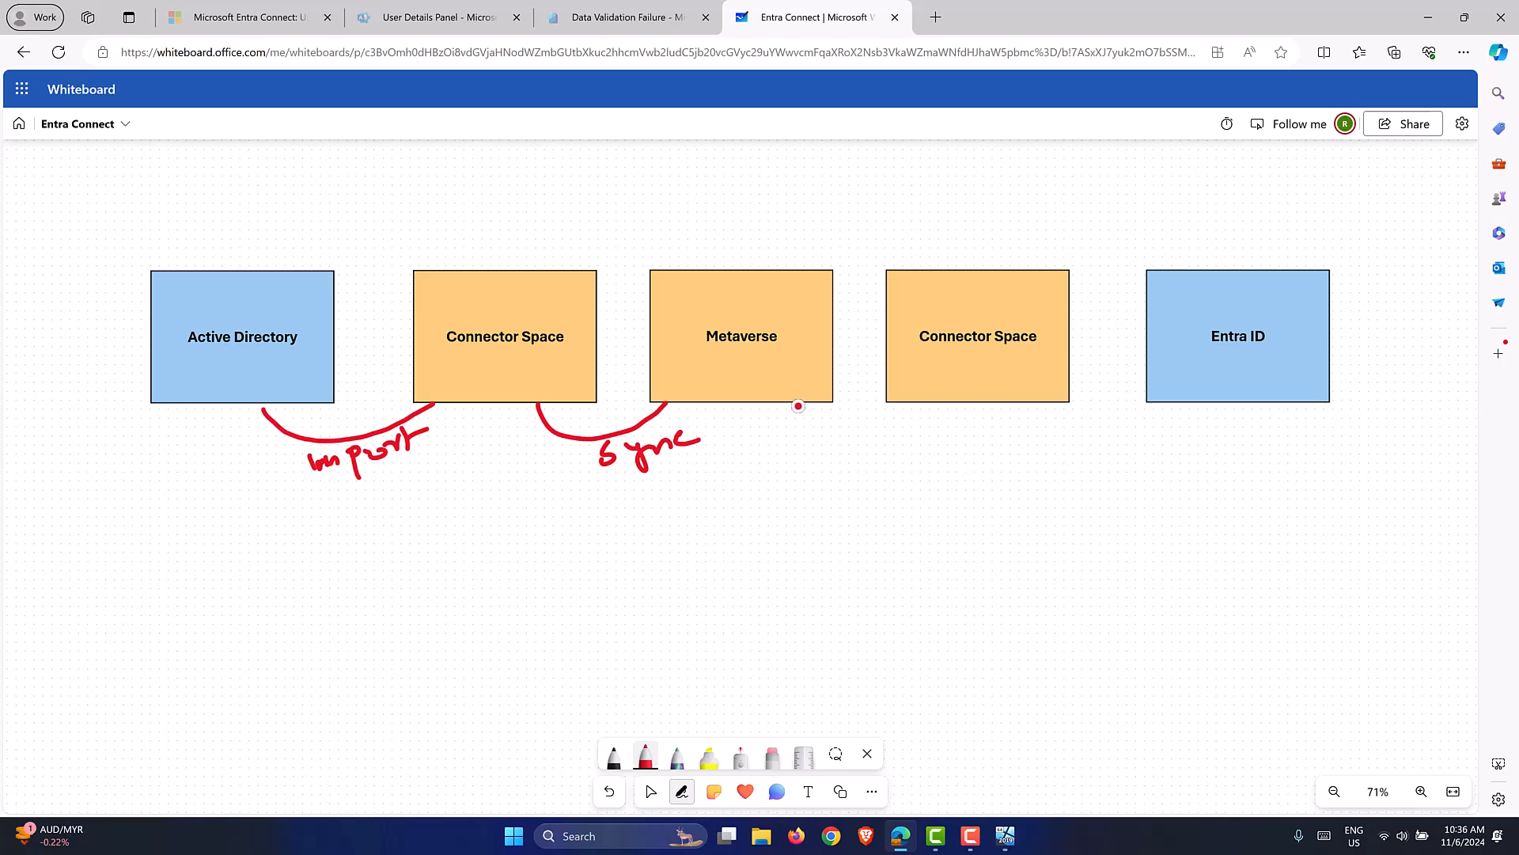
mouse_move(800, 408)
left_mouse_down()
mouse_move(893, 421)
mouse_move(917, 406)
mouse_move(880, 445)
mouse_move(889, 475)
mouse_move(940, 441)
left_mouse_up()
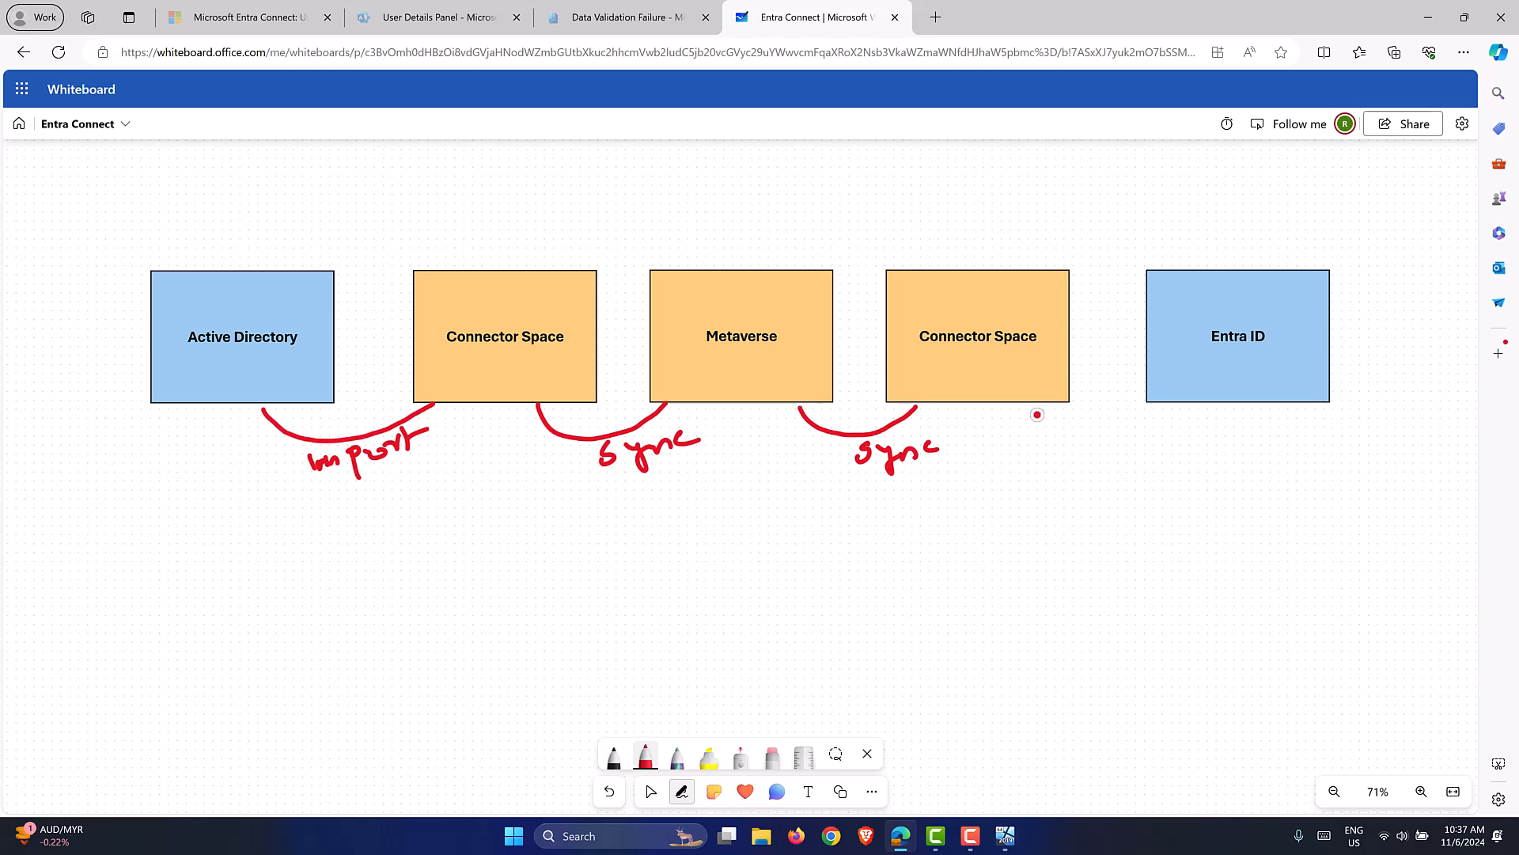
mouse_move(1031, 409)
left_mouse_down()
mouse_move(1170, 419)
mouse_move(1185, 406)
left_mouse_up()
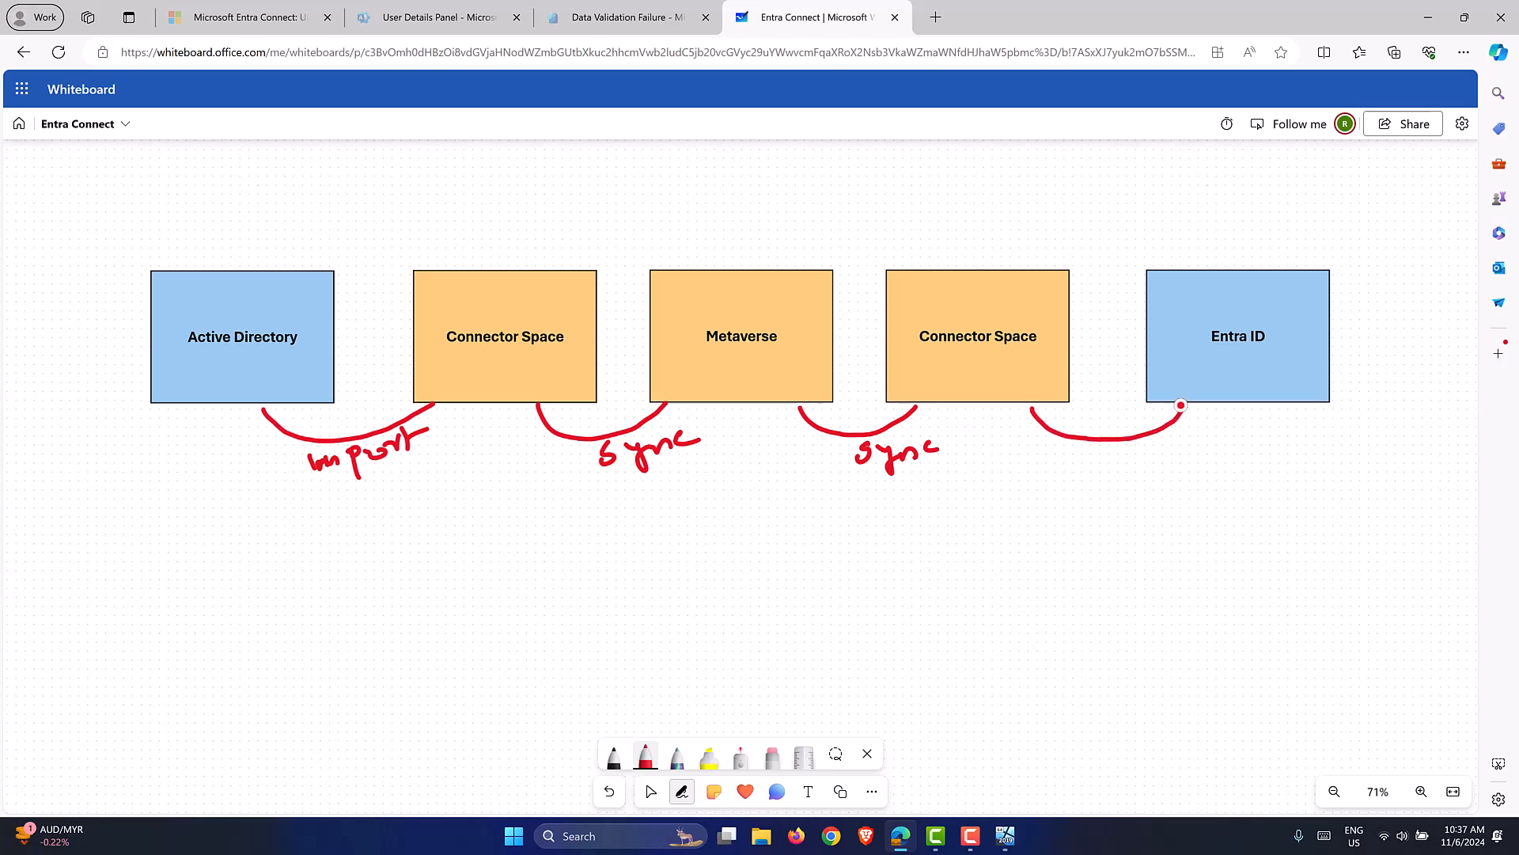
mouse_move(1108, 448)
left_mouse_down()
mouse_move(1146, 474)
mouse_move(1130, 443)
mouse_move(1149, 462)
mouse_move(1235, 442)
left_mouse_up()
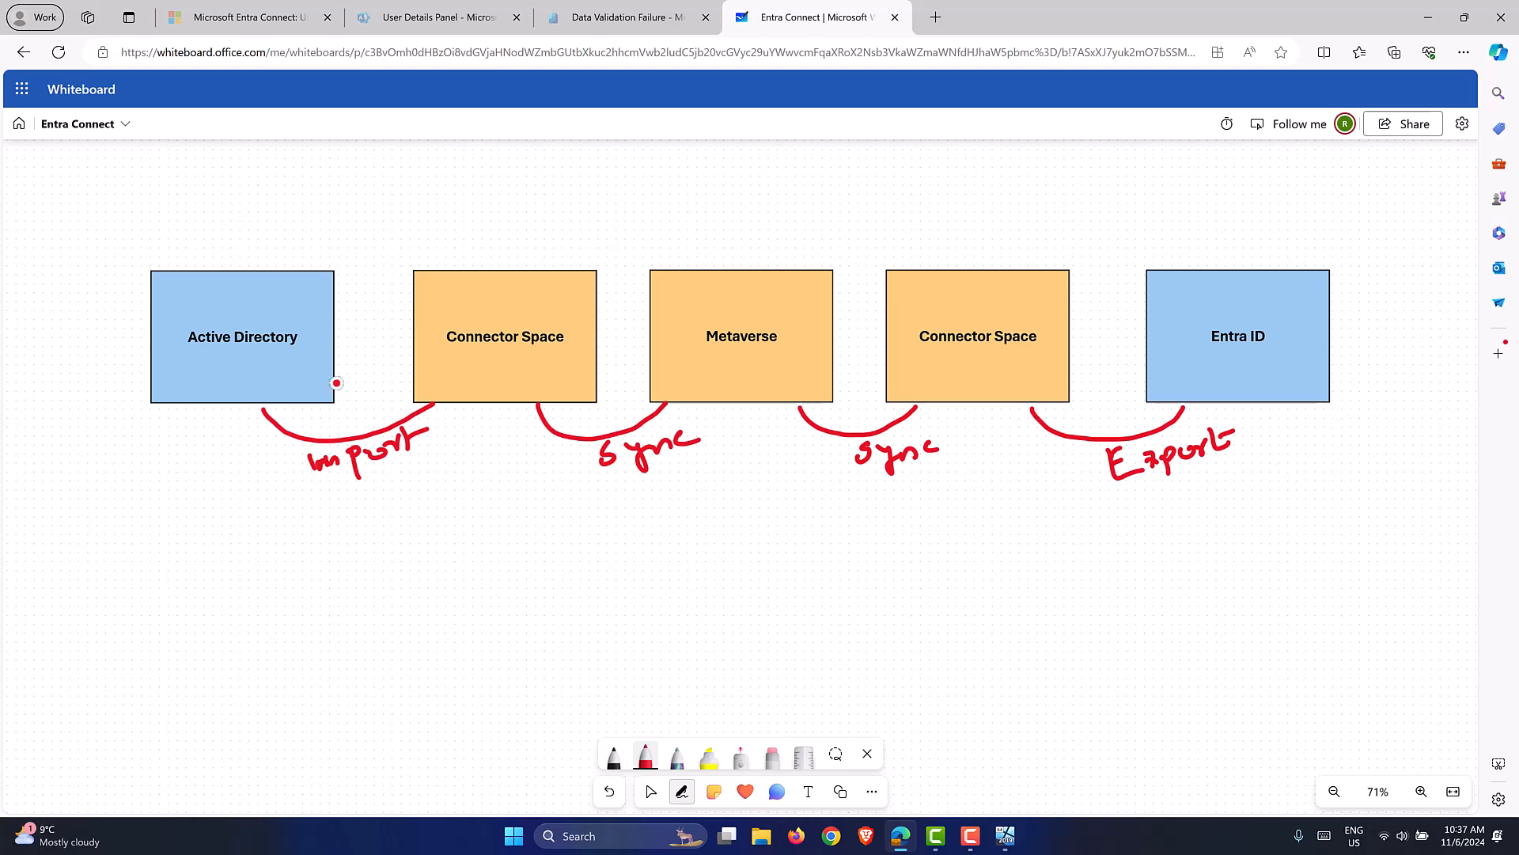
mouse_move(338, 355)
left_mouse_down()
mouse_move(408, 353)
mouse_move(383, 365)
left_mouse_up()
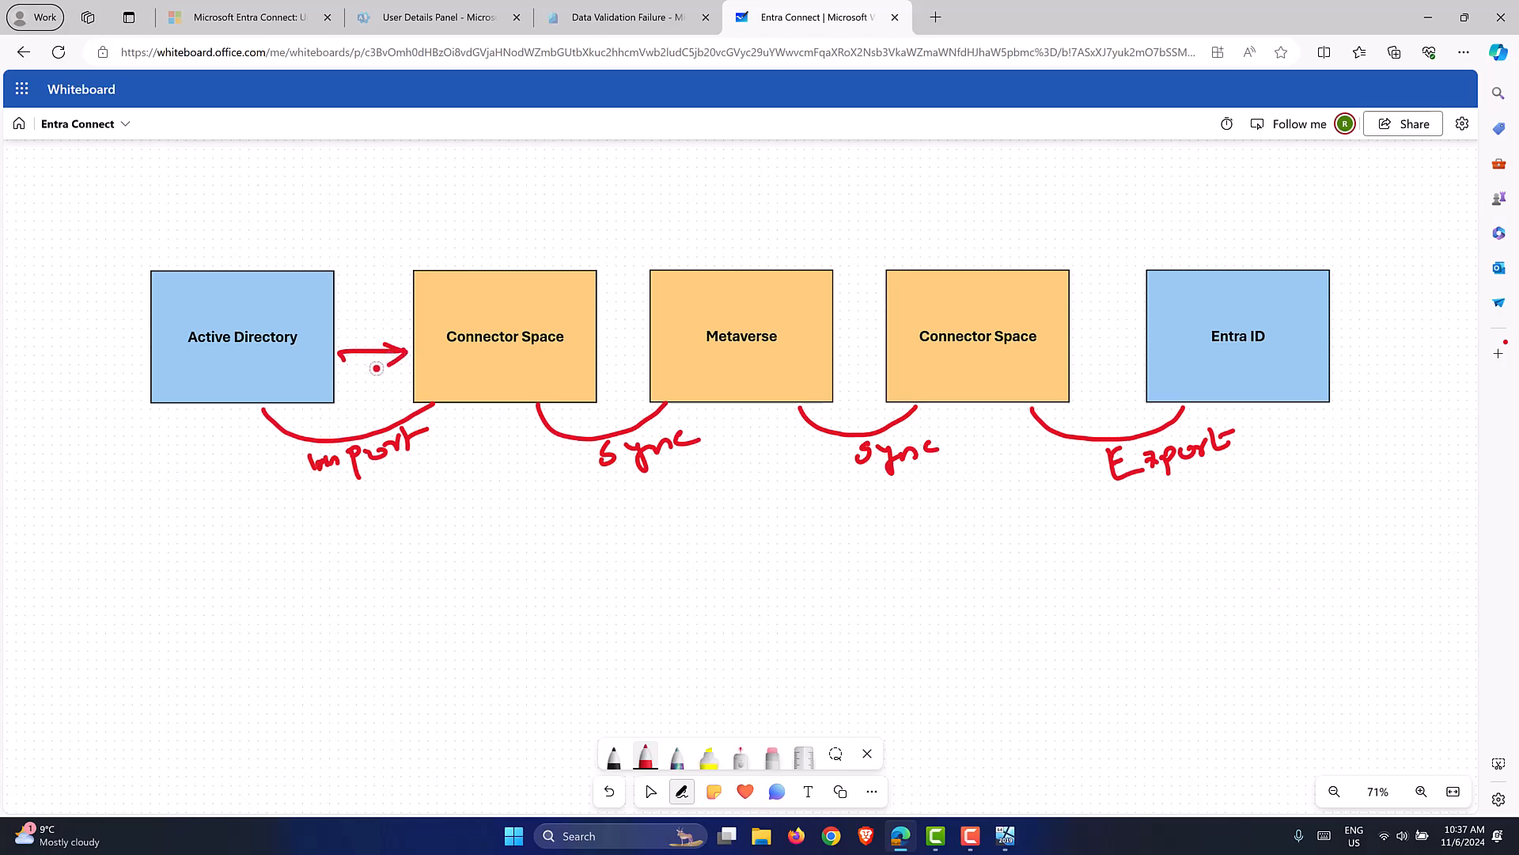
mouse_move(595, 350)
left_mouse_down()
mouse_move(642, 352)
mouse_move(633, 367)
left_mouse_up()
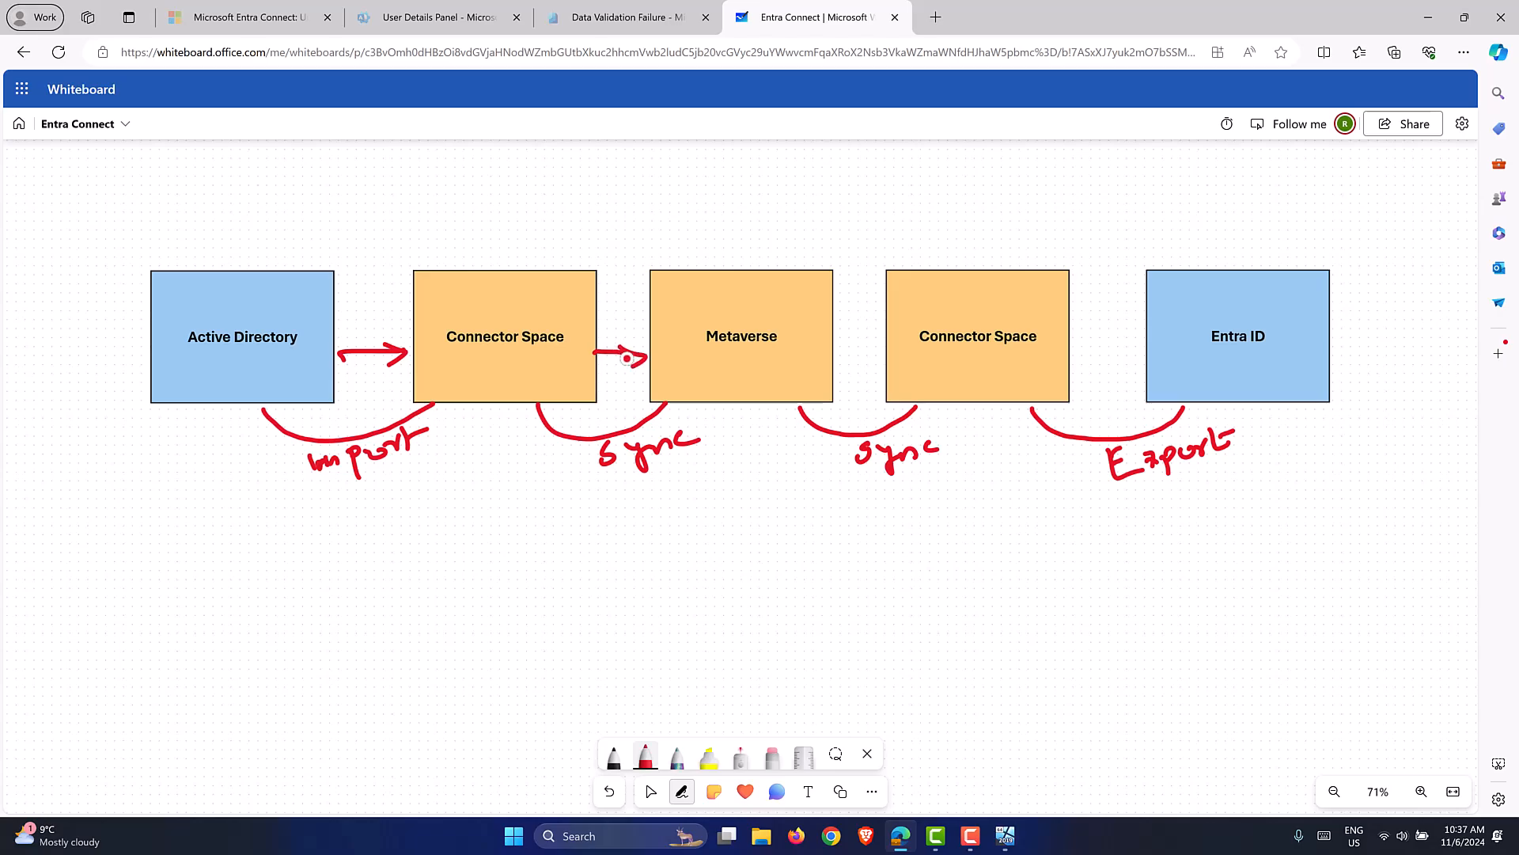
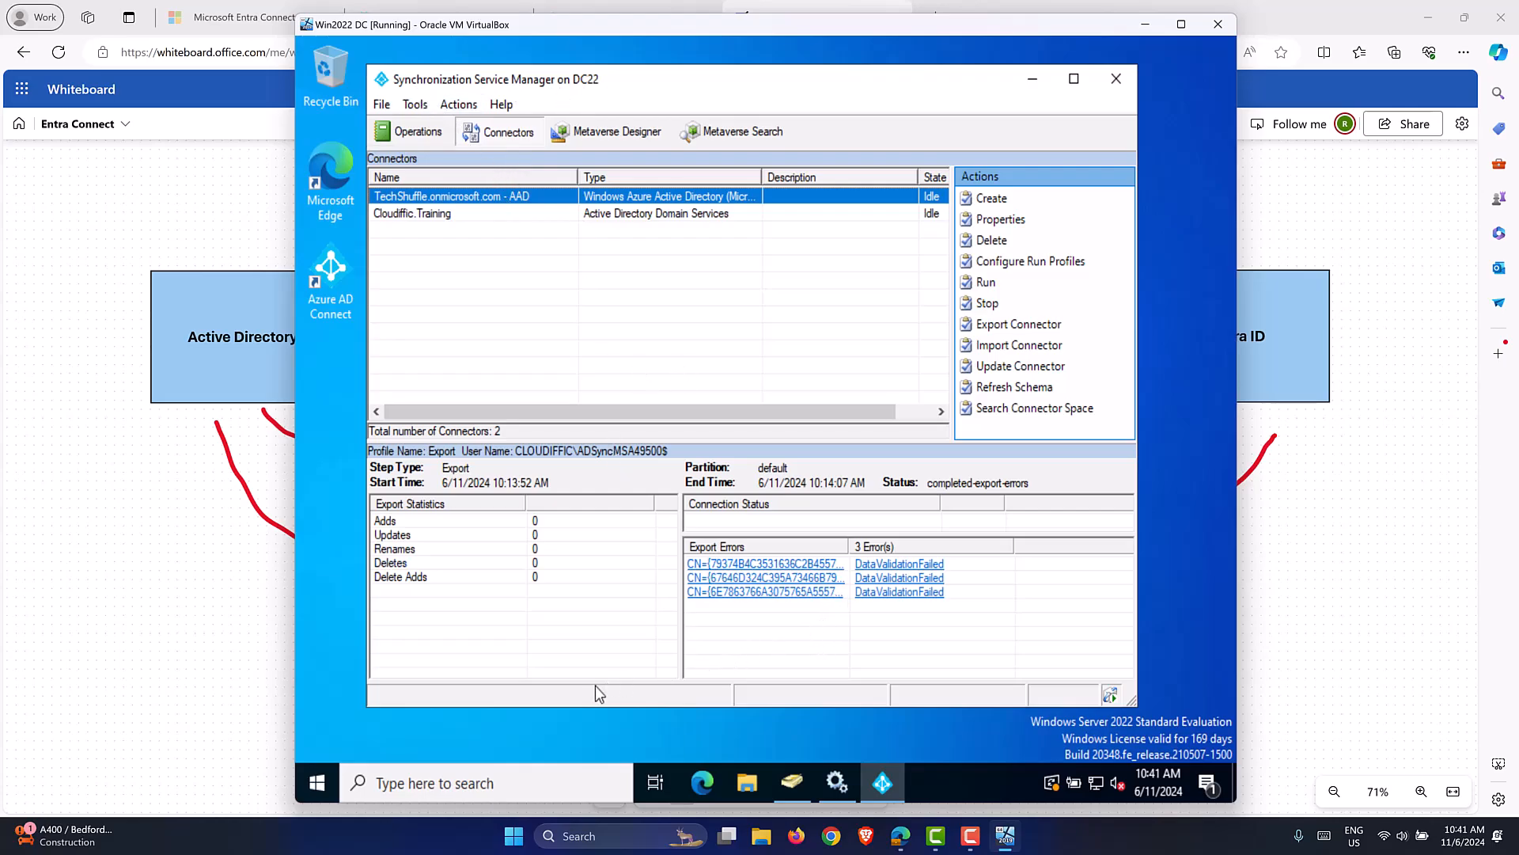
Launch an administrator Windows PowerShell window from the server's Start menu.
left_click(320, 782)
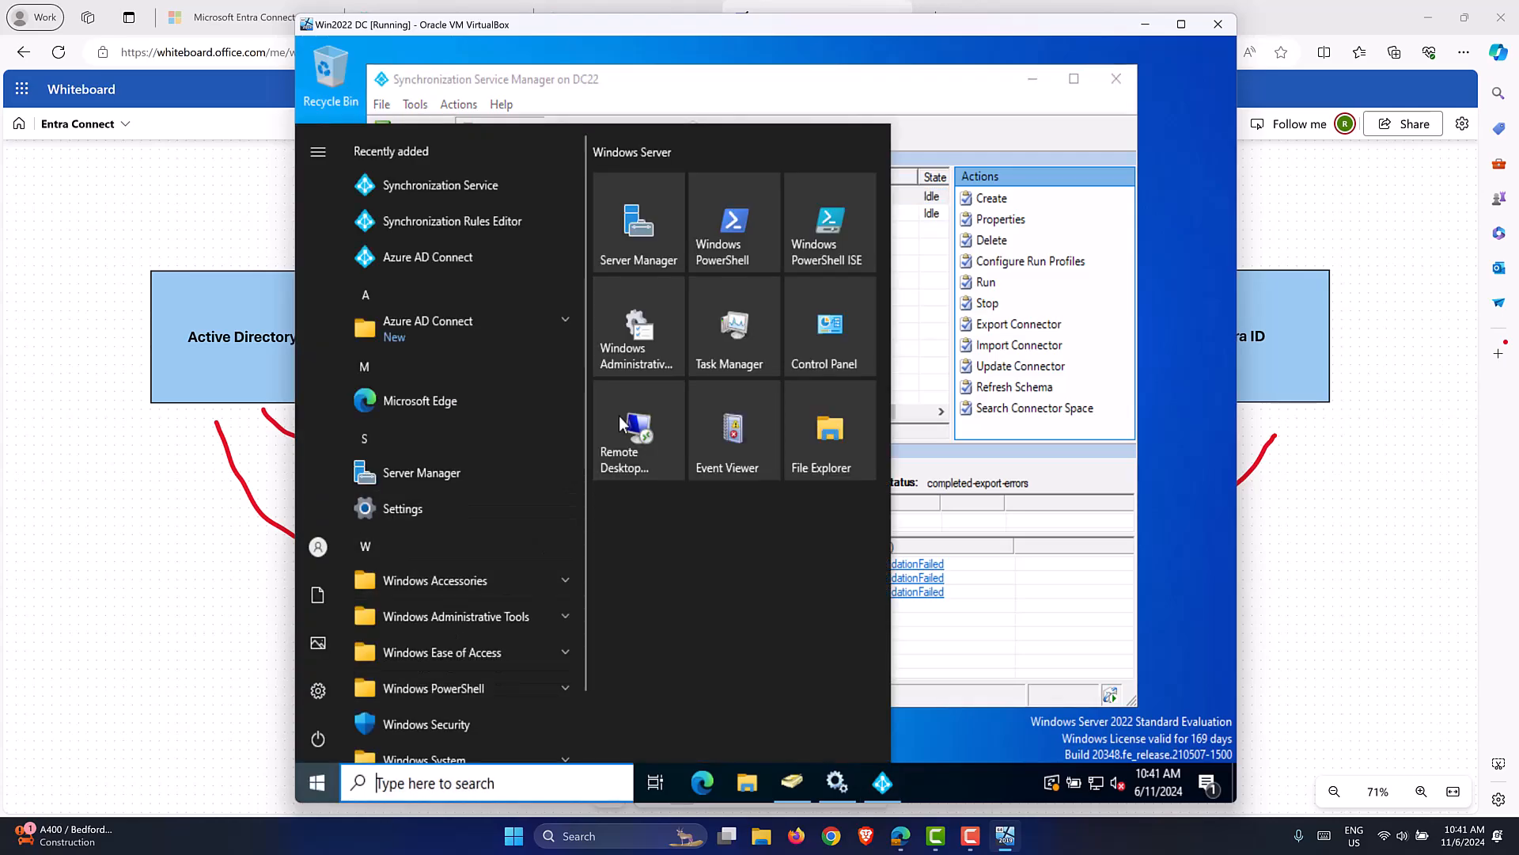
left_click(732, 229)
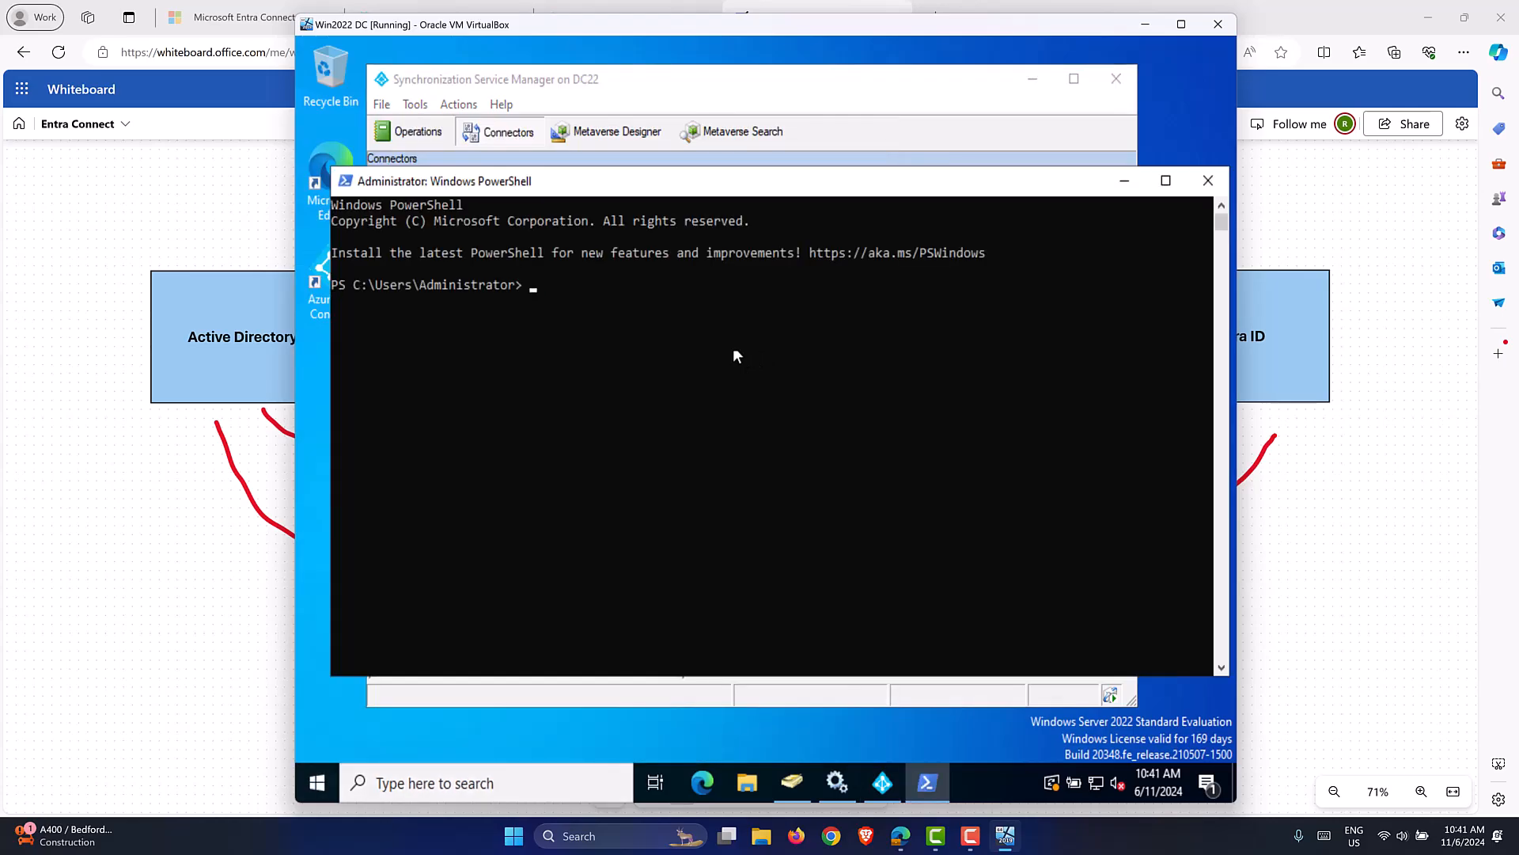
left_click(686, 111)
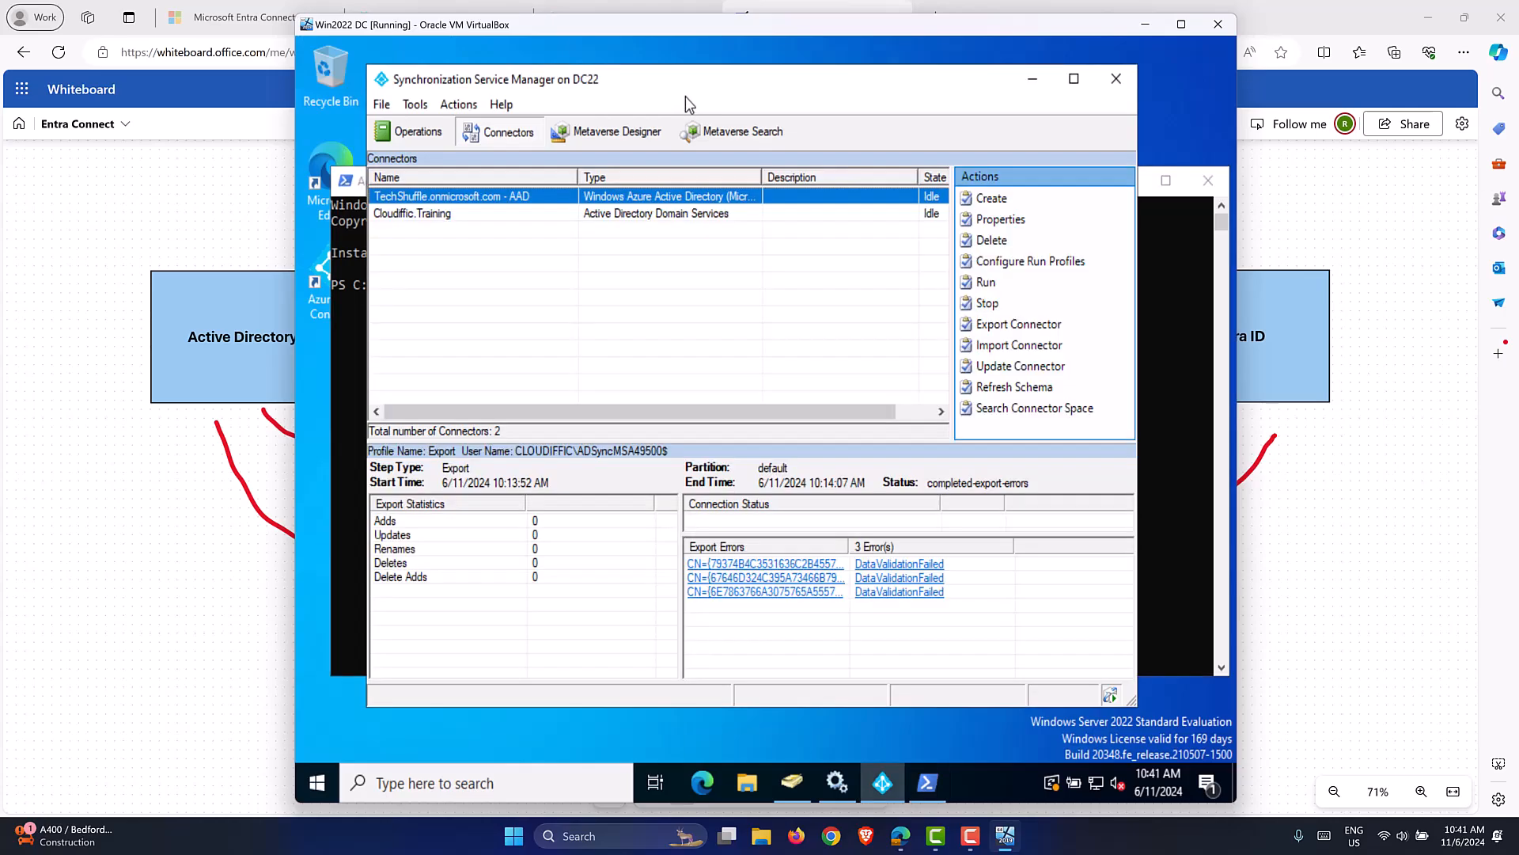
Browse the Cloudiffic.Training run profiles: Delta Import, Delta Synchronization and Export.
left_click(476, 214)
right_click(476, 213)
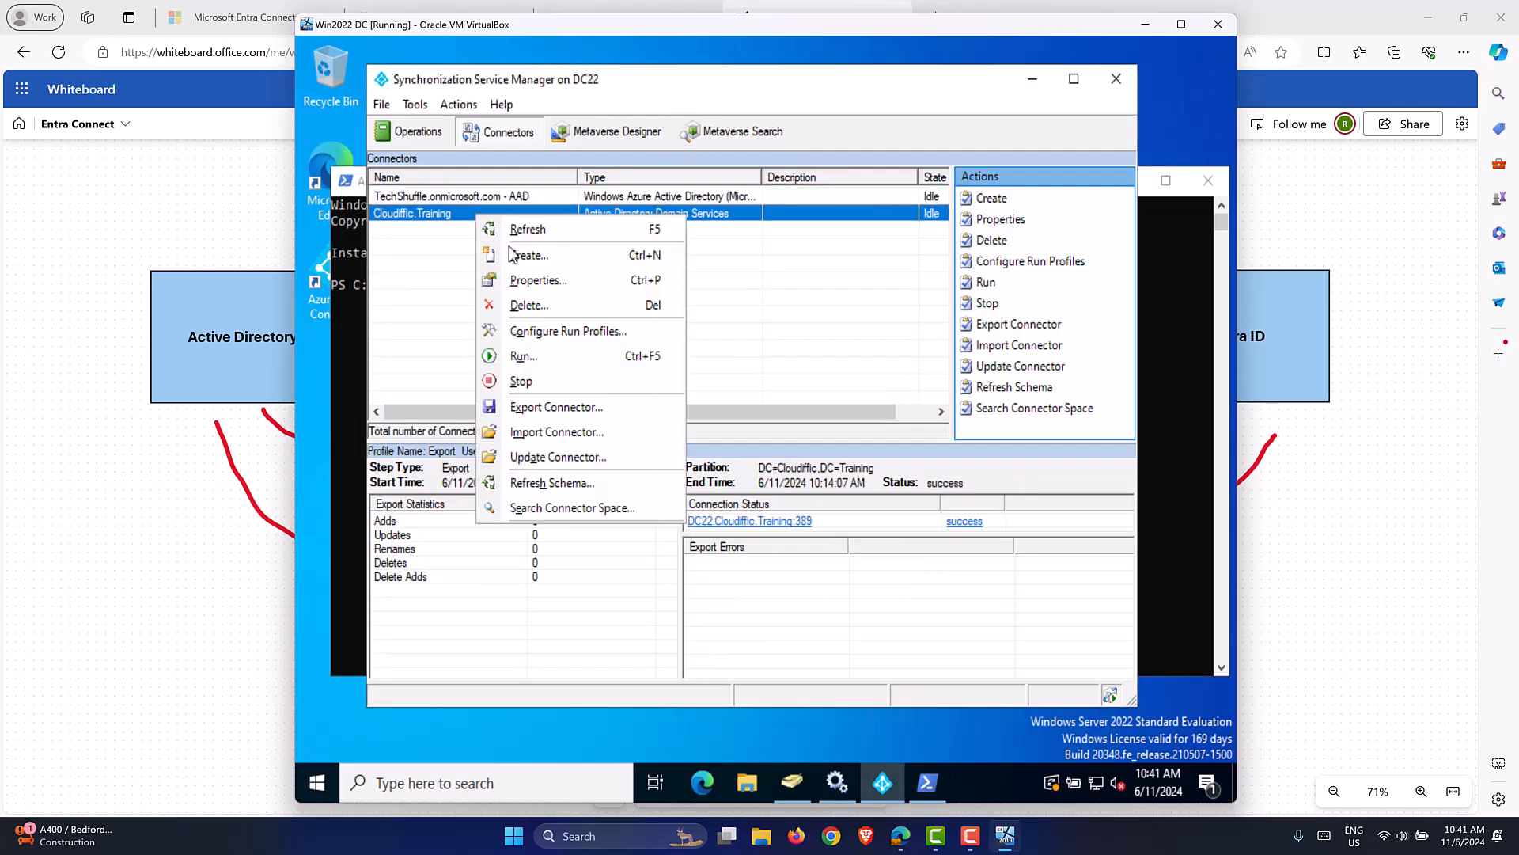
left_click(540, 354)
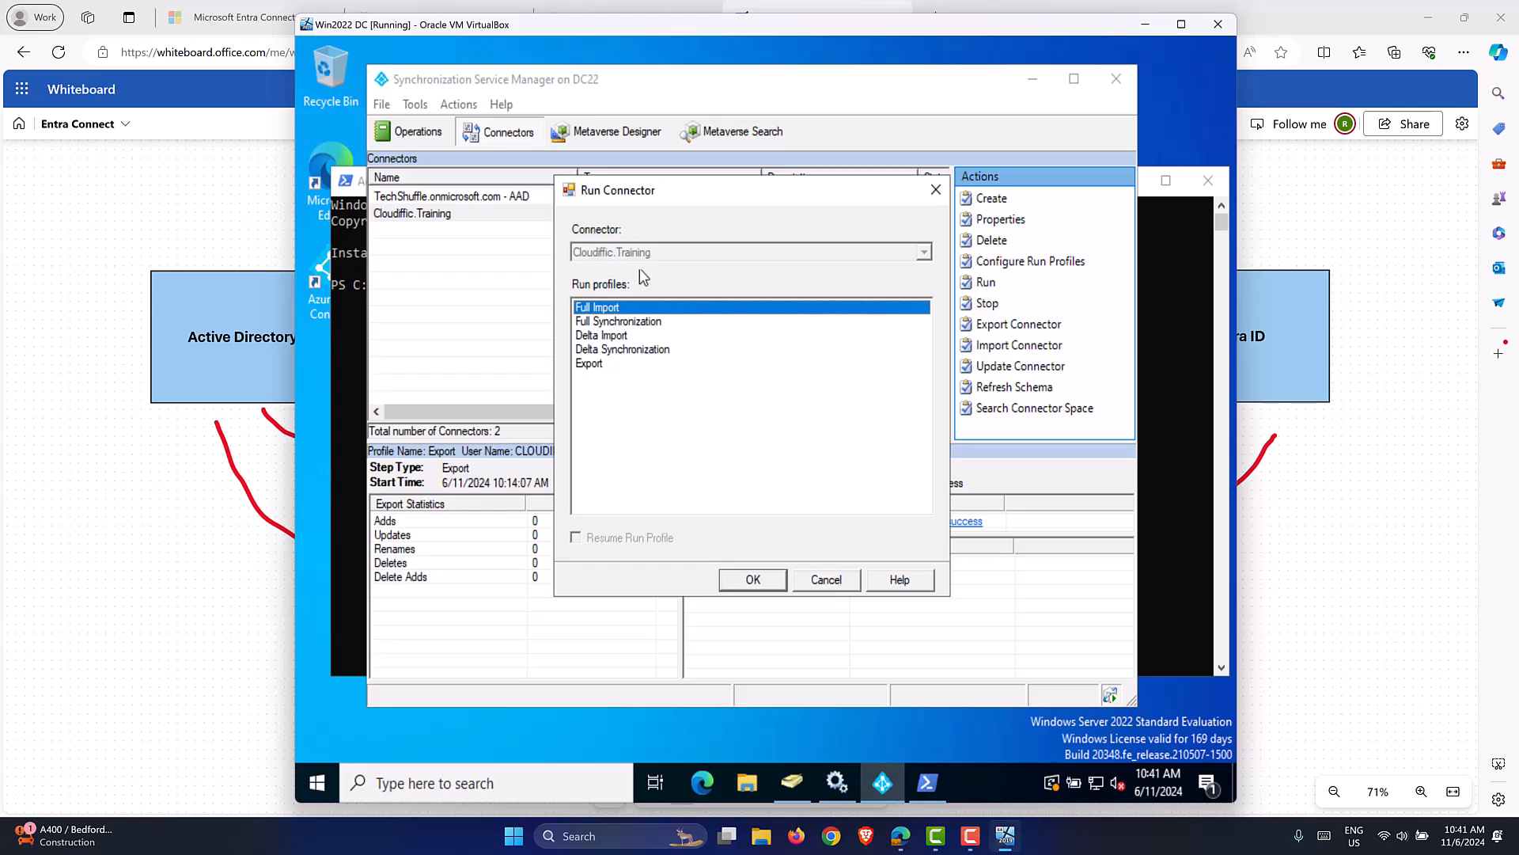
left_click(629, 336)
left_click(629, 353)
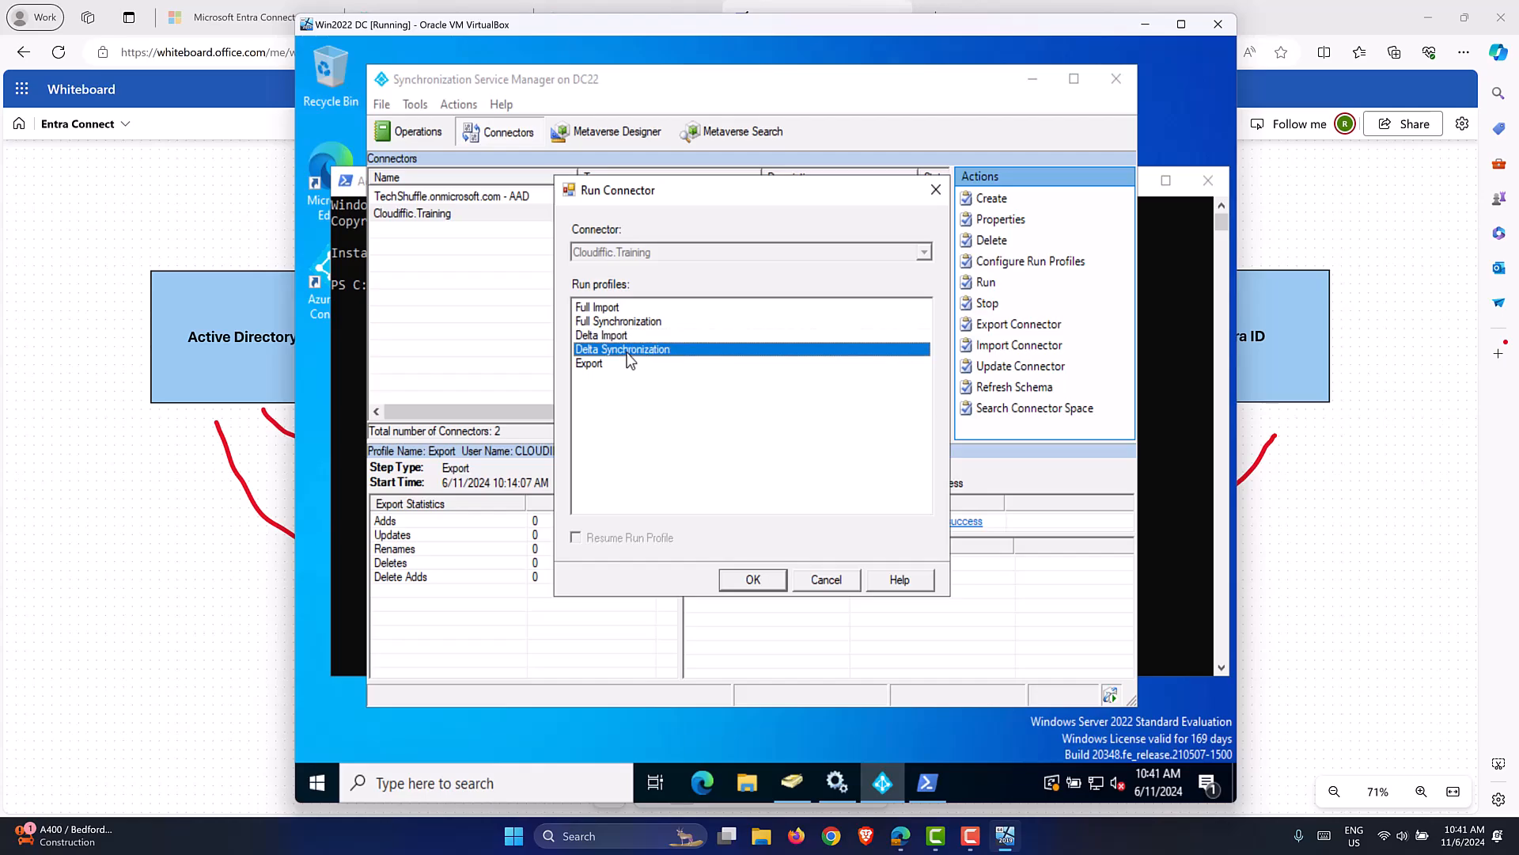
left_click(609, 364)
left_click(142, 205)
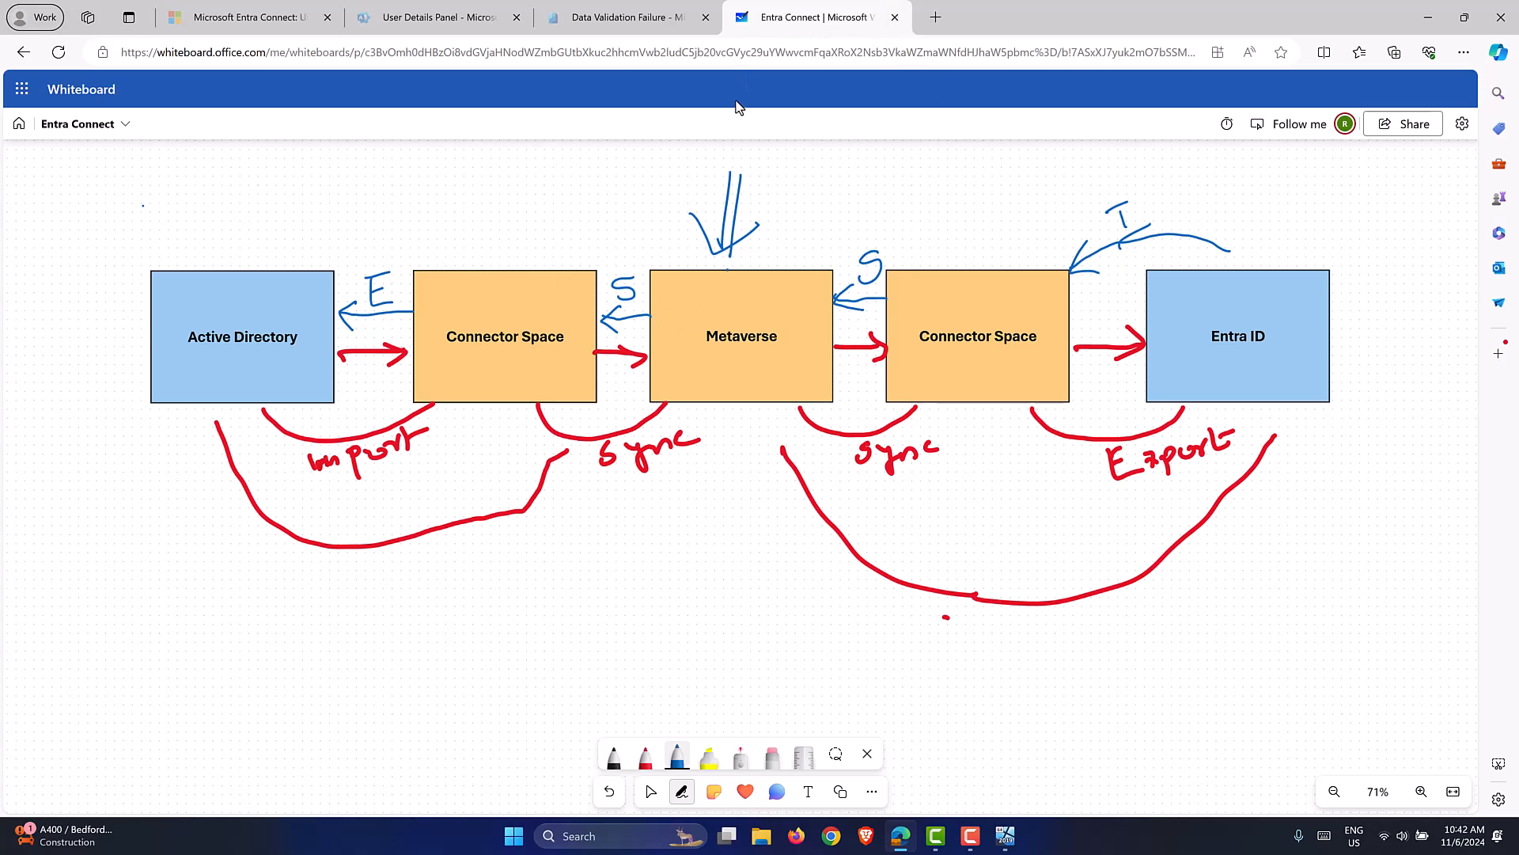
Cancel the pending Run Connector dialog on the sync server.
left_click(670, 19)
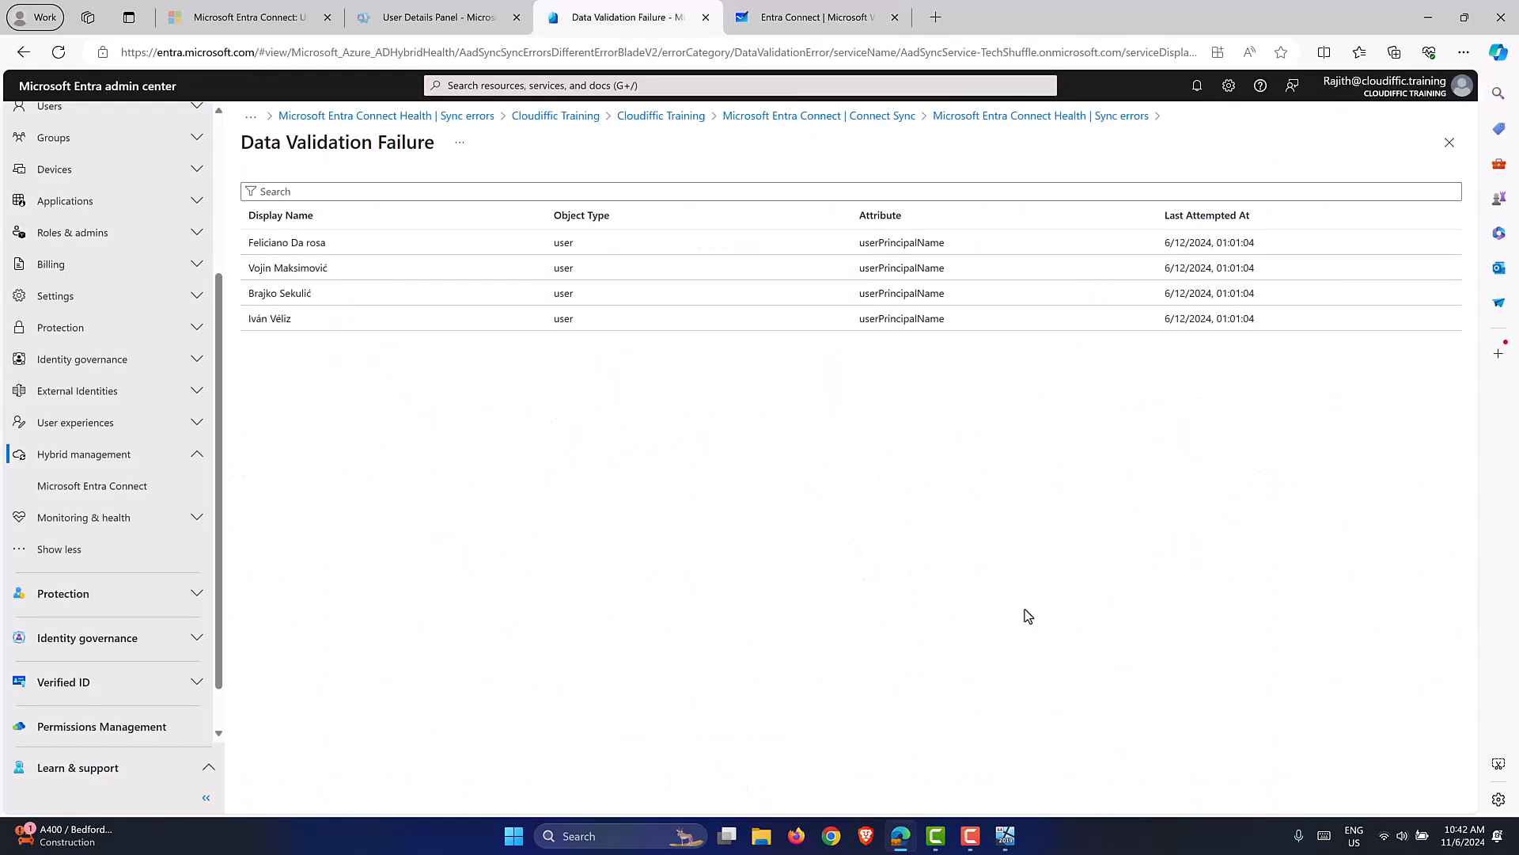
left_click(1005, 836)
left_click(823, 580)
left_click(1160, 471)
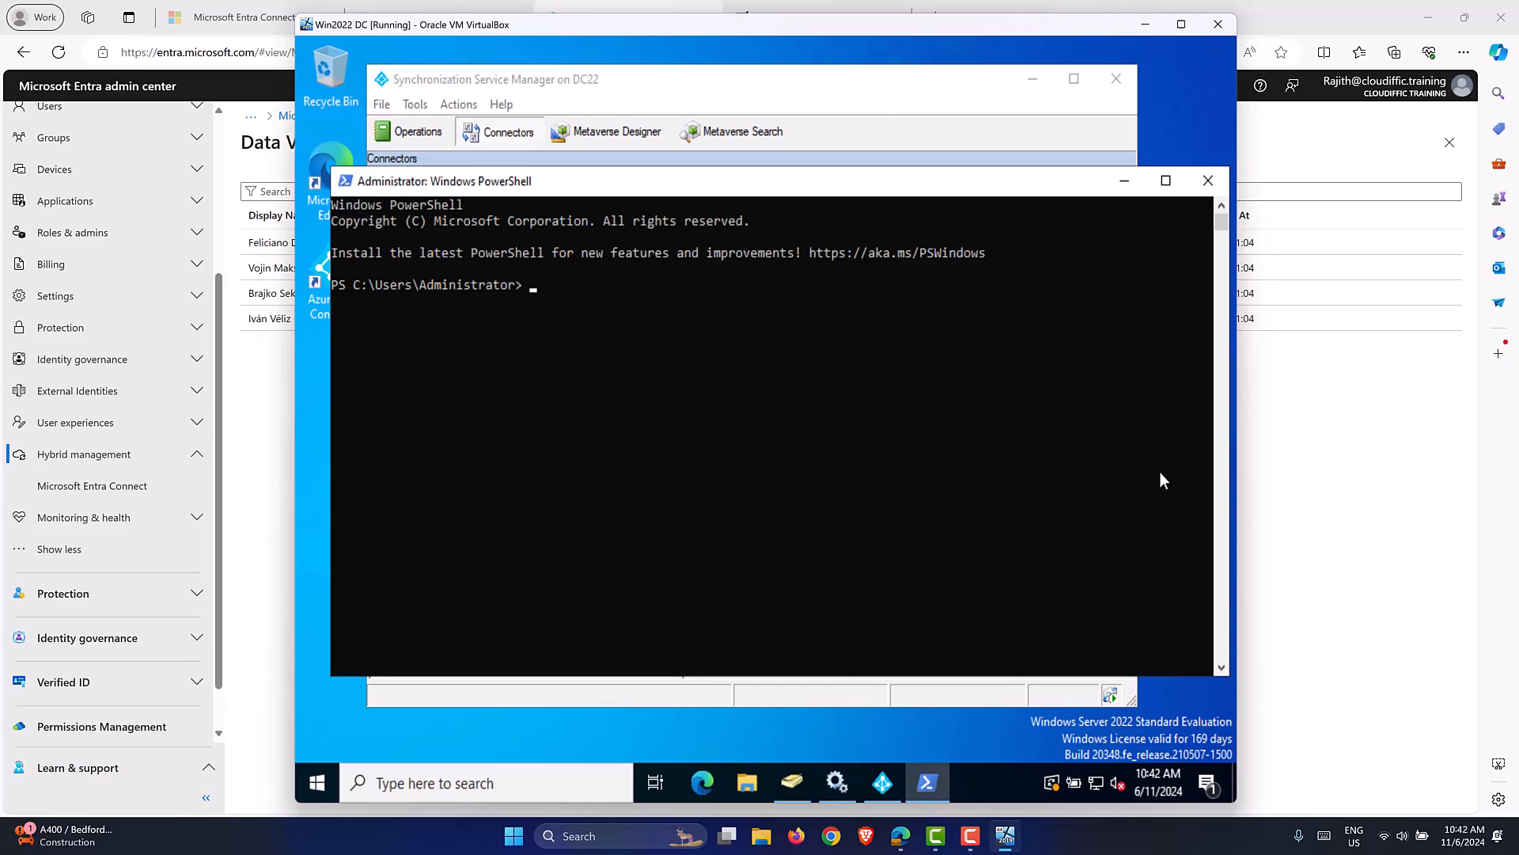
Enter Start-ADSyncSyncCycle -PolicyType delta in PowerShell using tab completion.
type("start-ads")
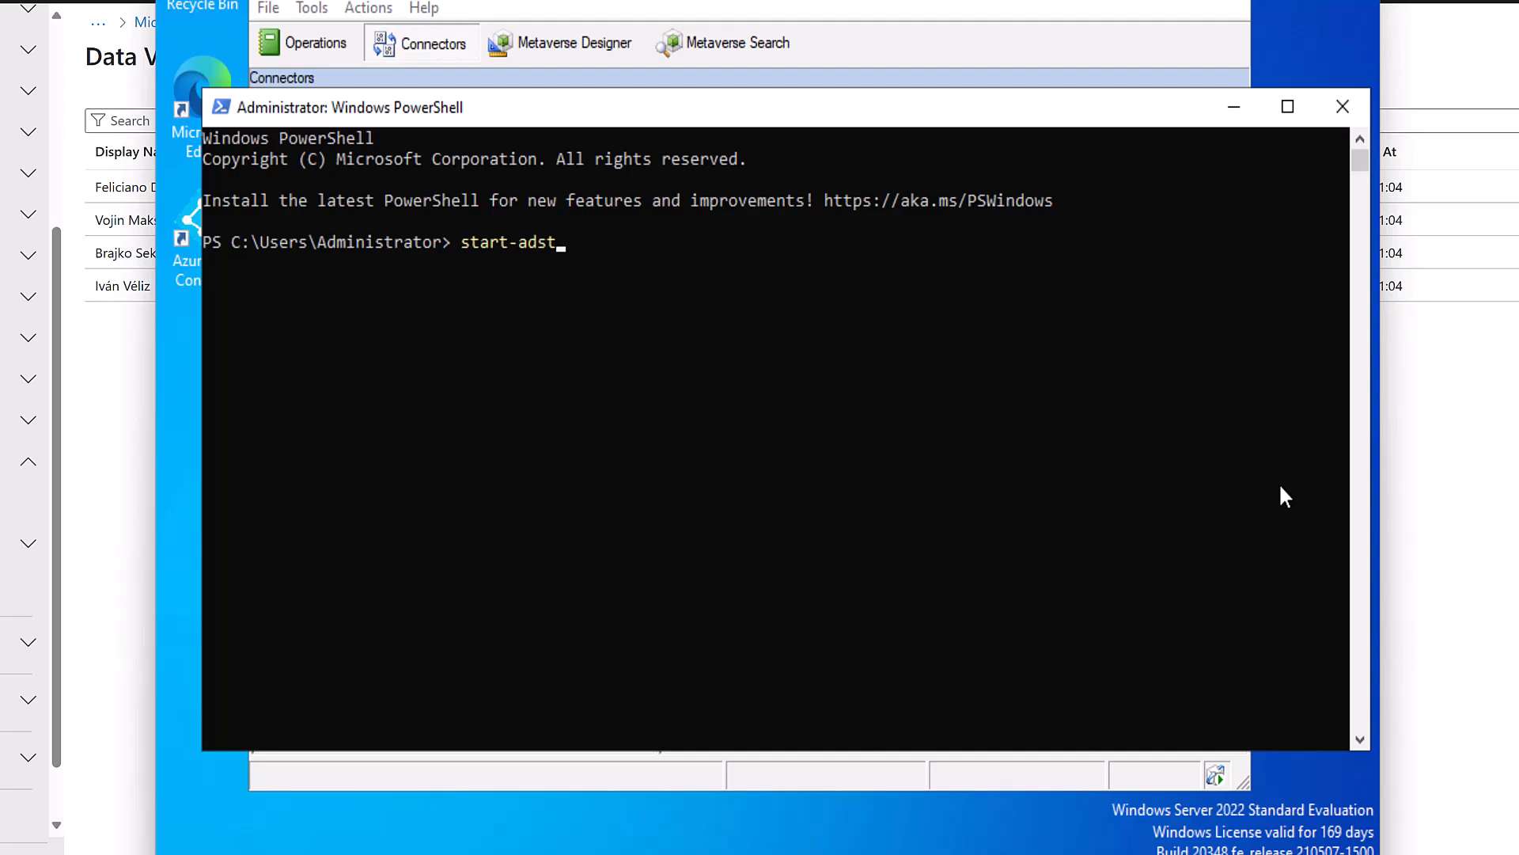
type("yncs")
key("Tab")
type("-po")
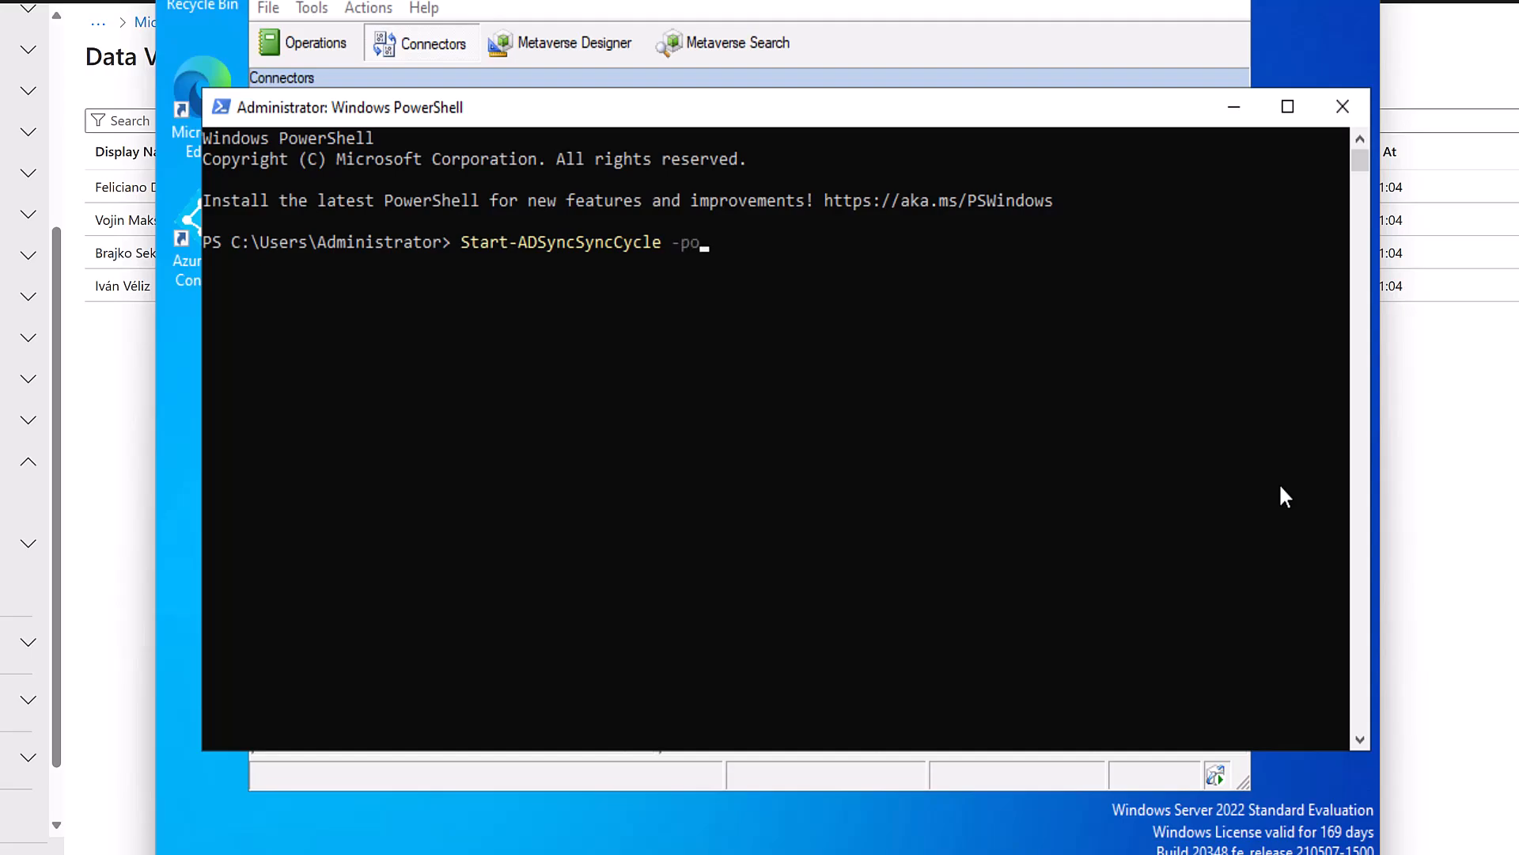
key("Tab")
type("delta")
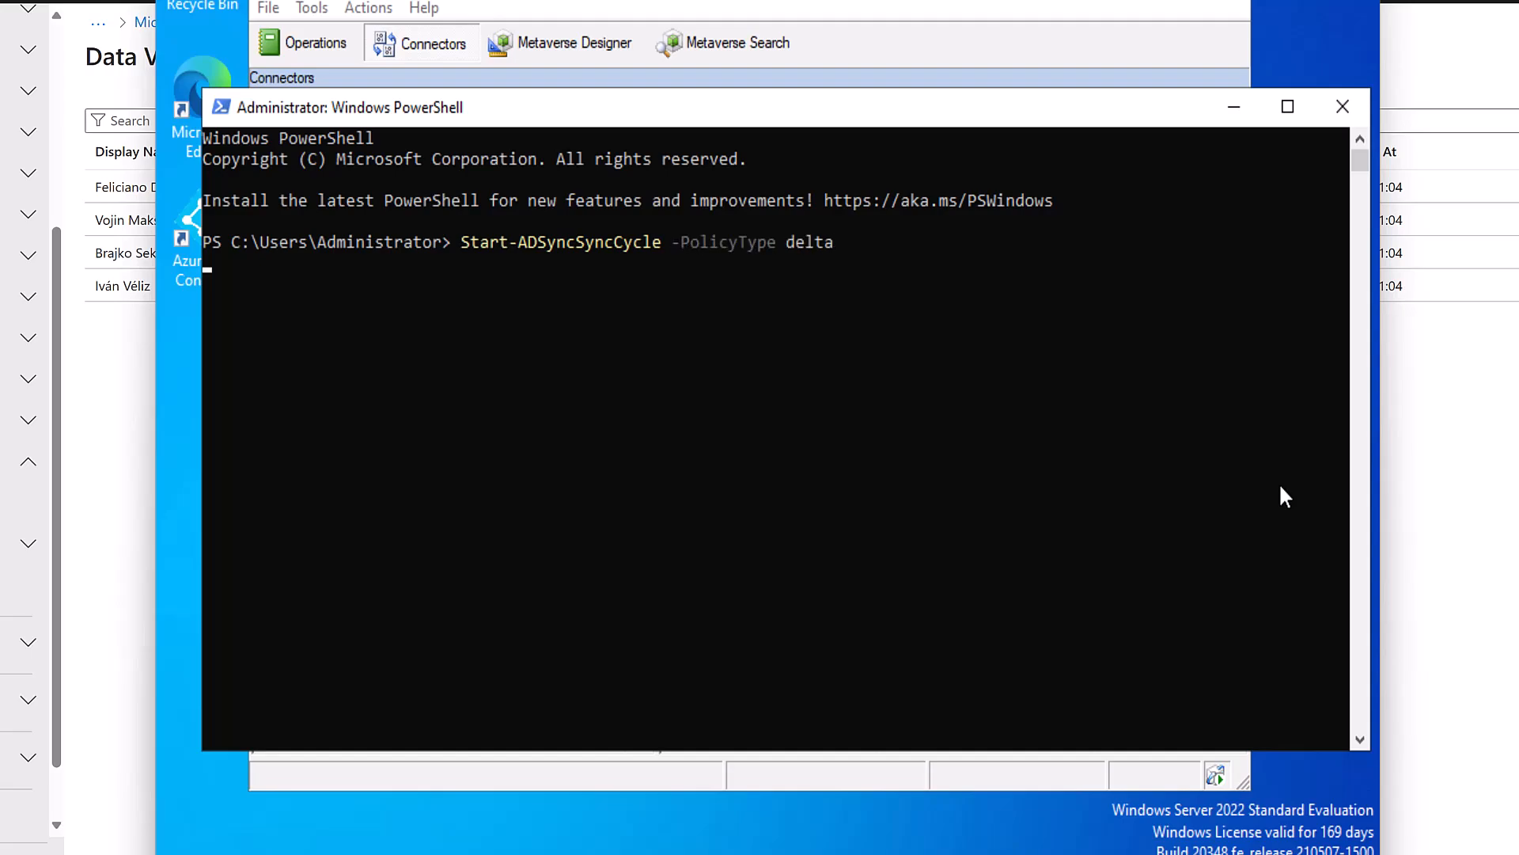
left_click(863, 40)
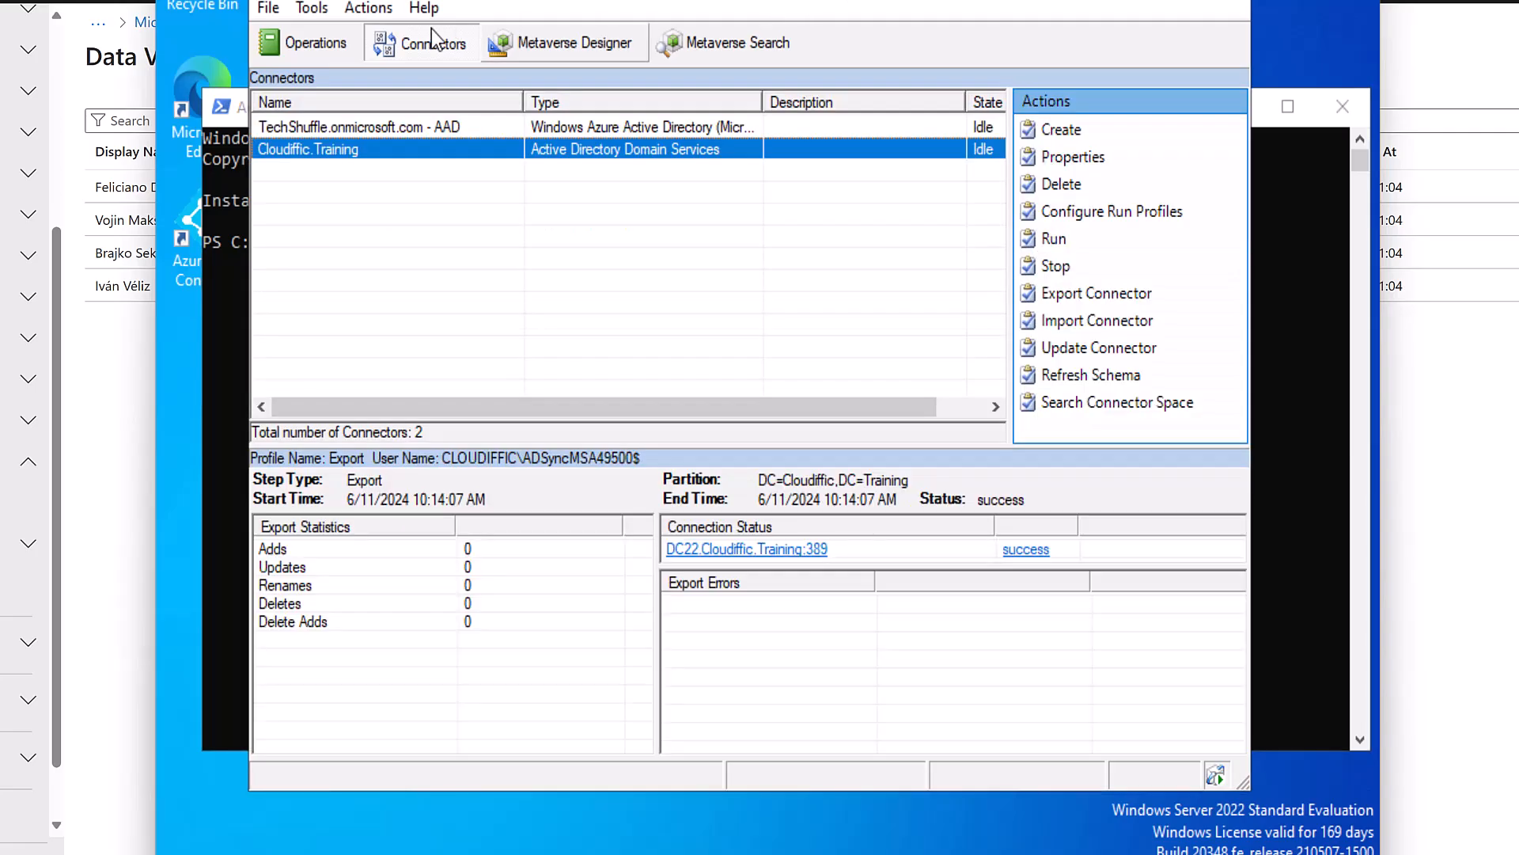
Review both connectors' new Delta Import and Delta Synchronization runs in the Operations history.
left_click(317, 40)
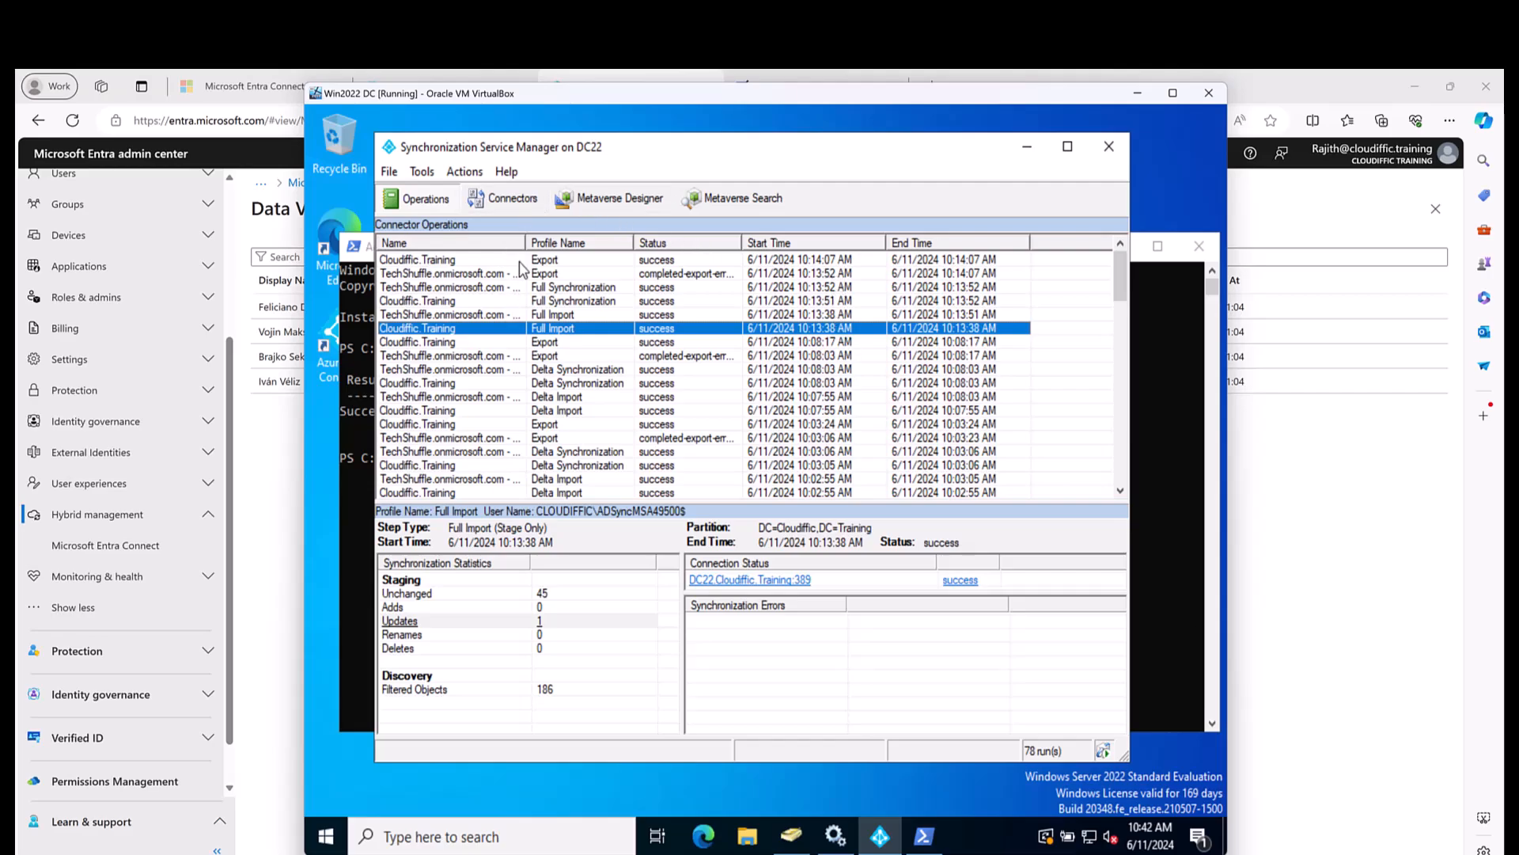
left_click(491, 198)
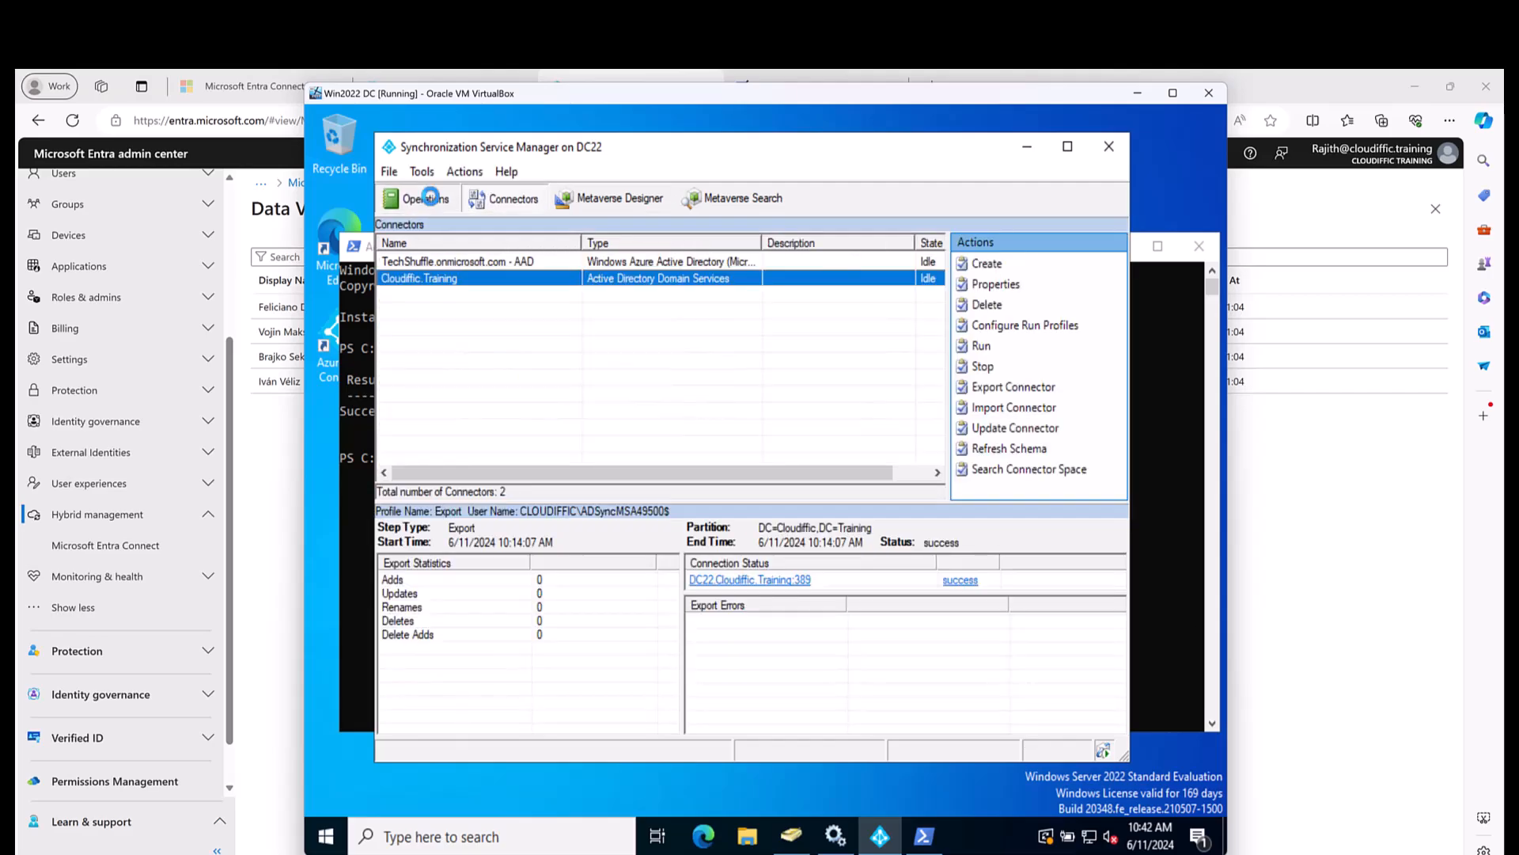
left_click(427, 201)
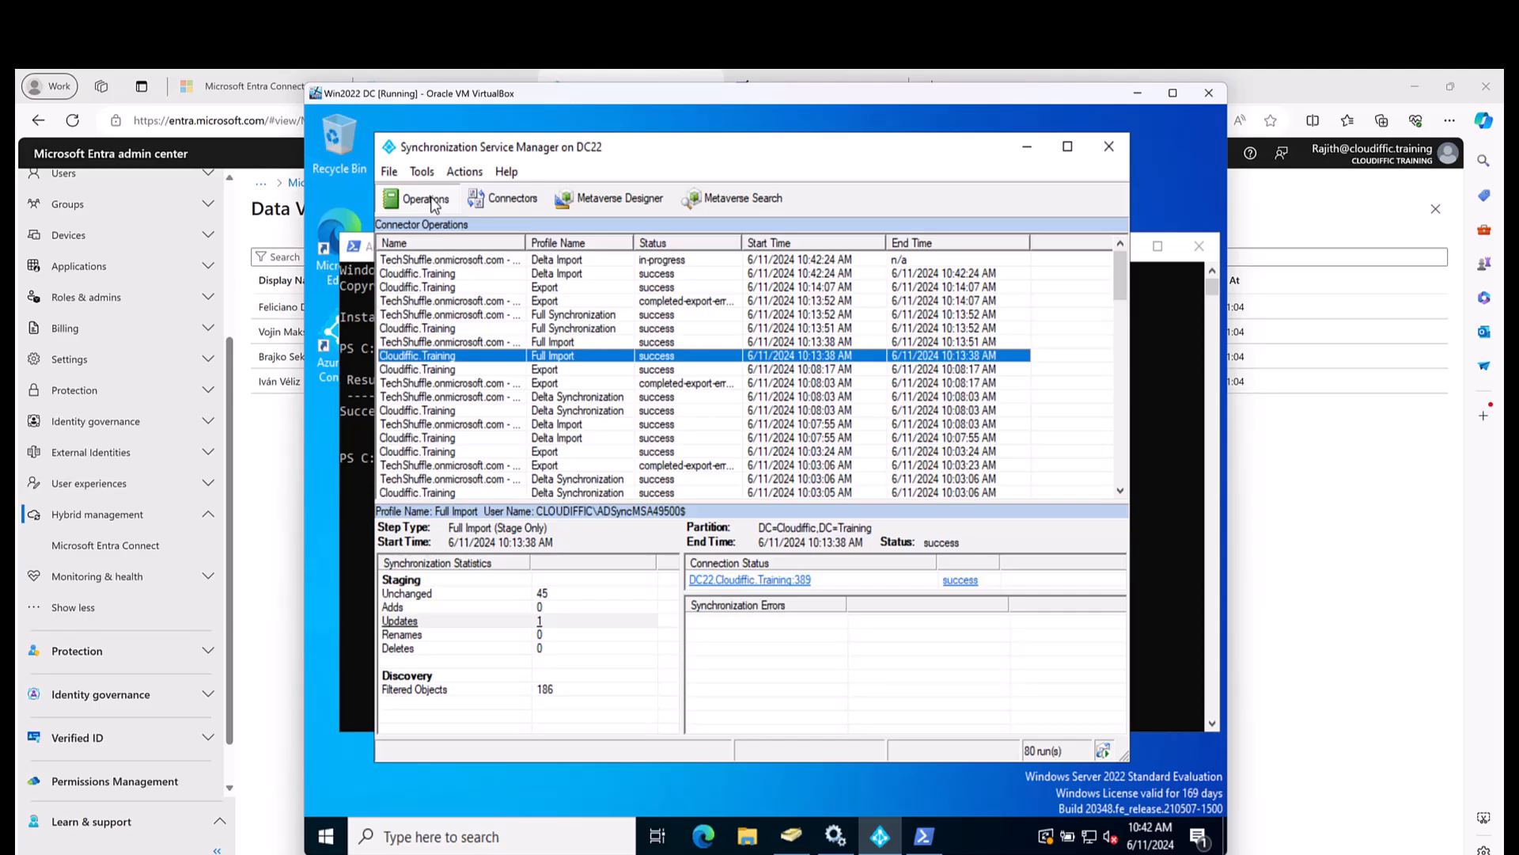
left_click(792, 273)
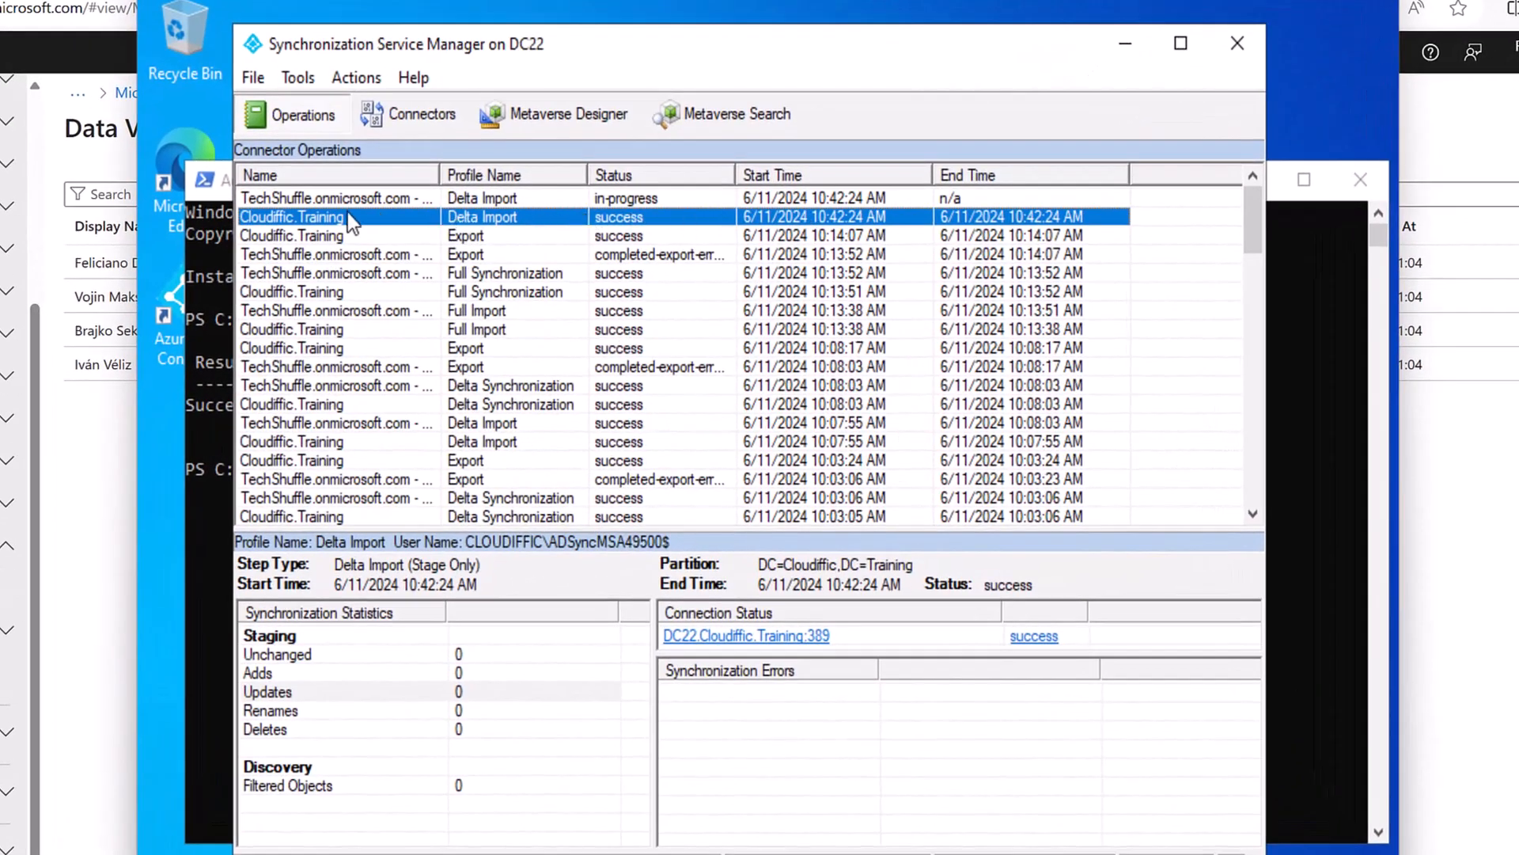
left_click(516, 199)
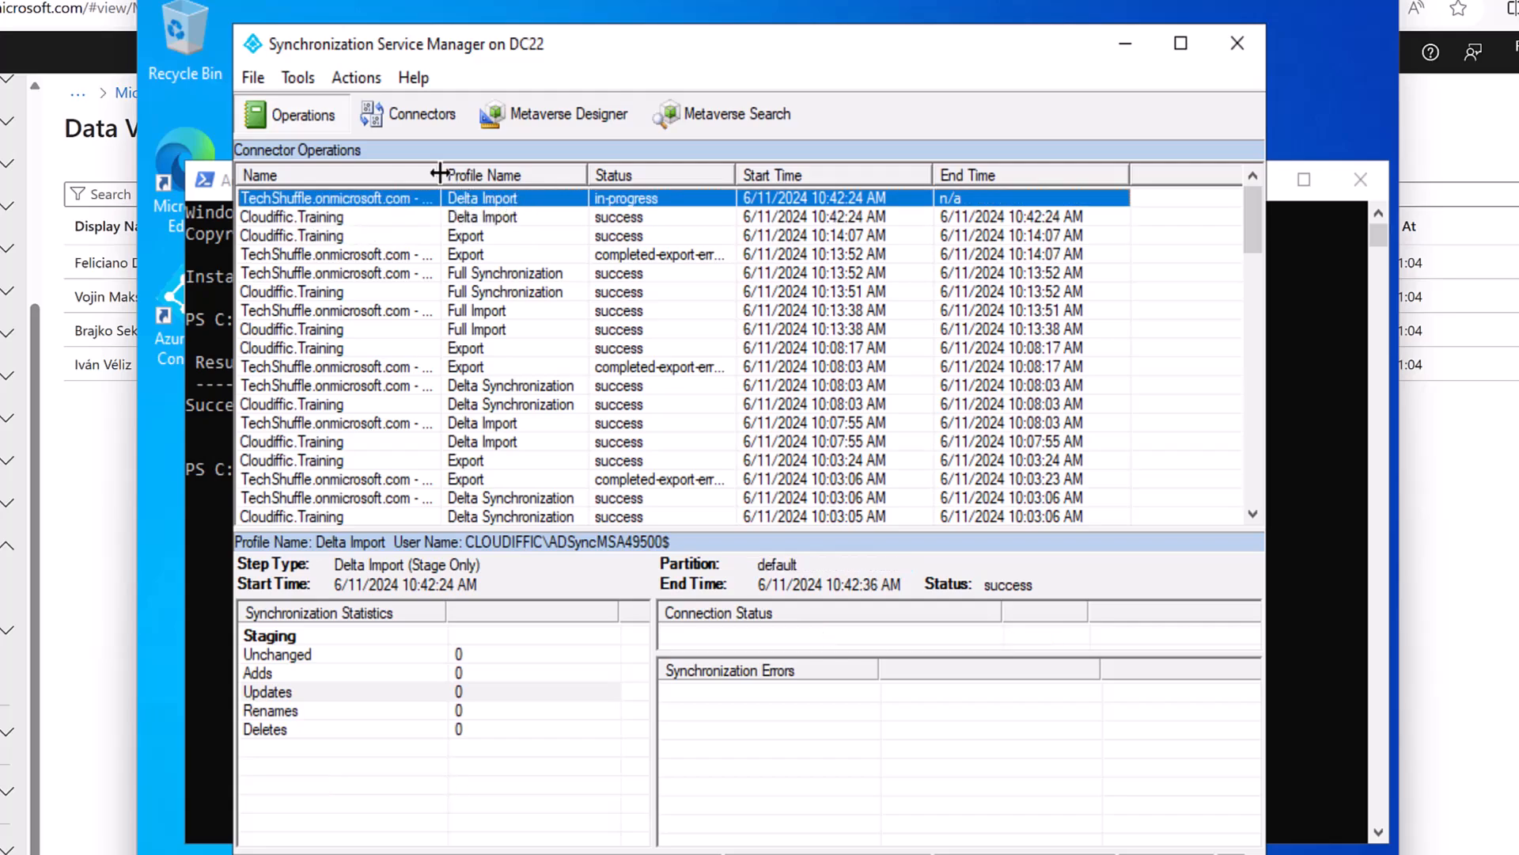
left_click_drag(439, 173, 483, 177)
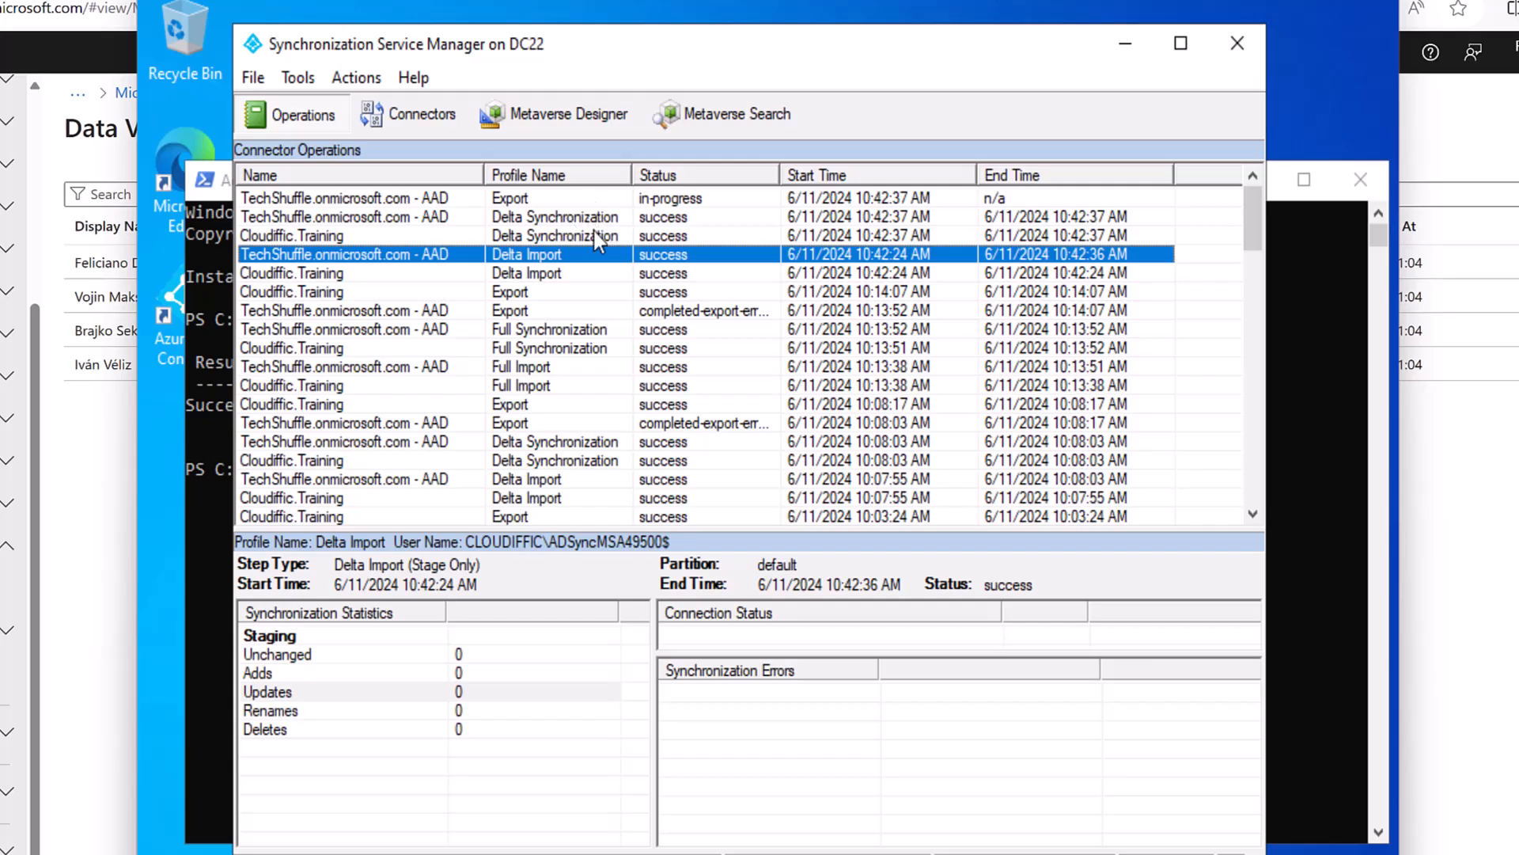
left_click(864, 272)
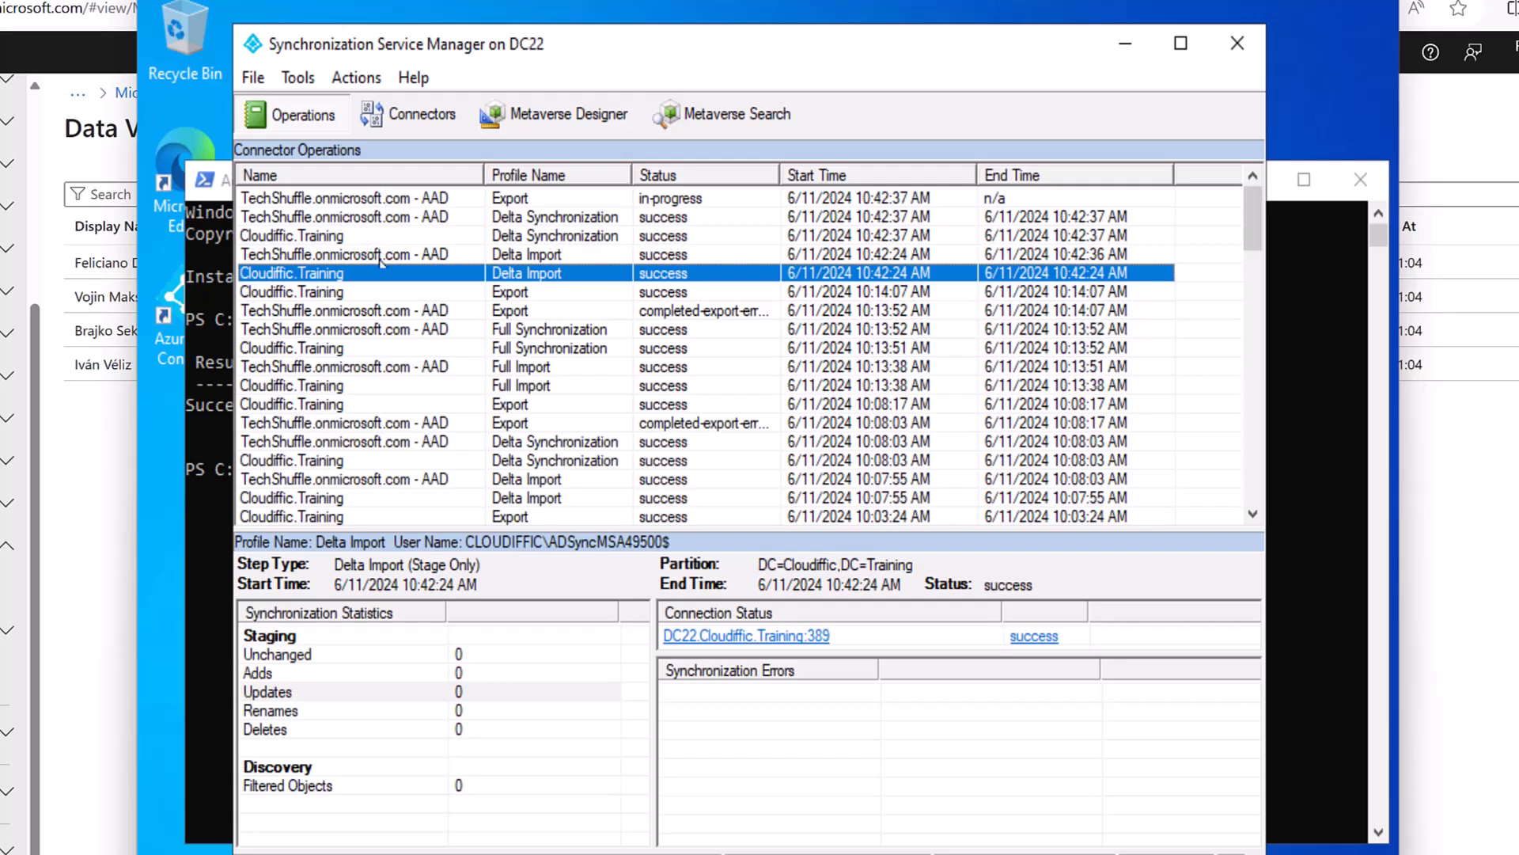
left_click(535, 254)
left_click(544, 236)
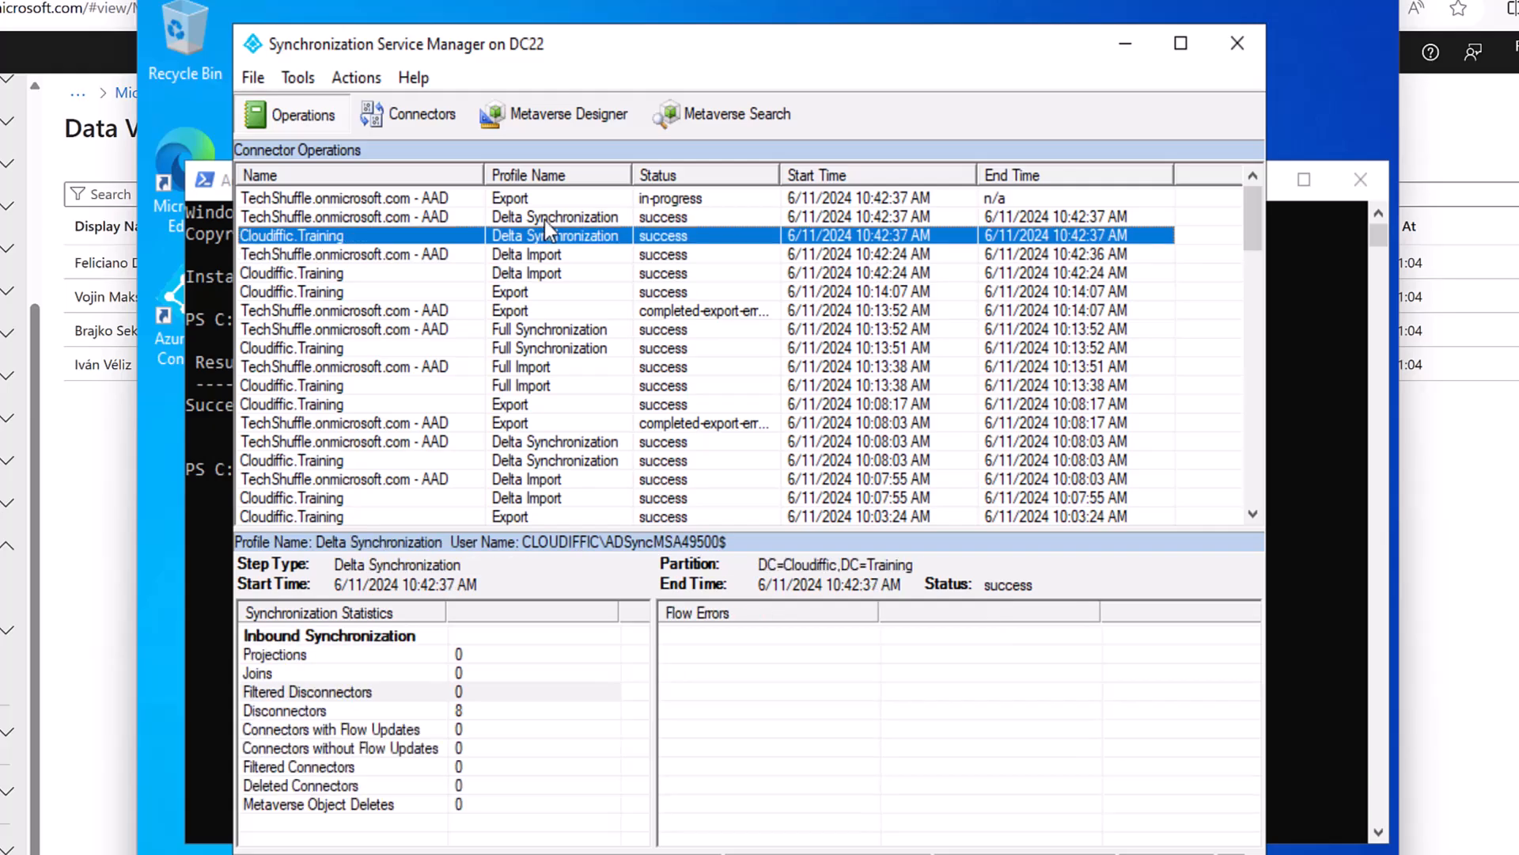
left_click(548, 216)
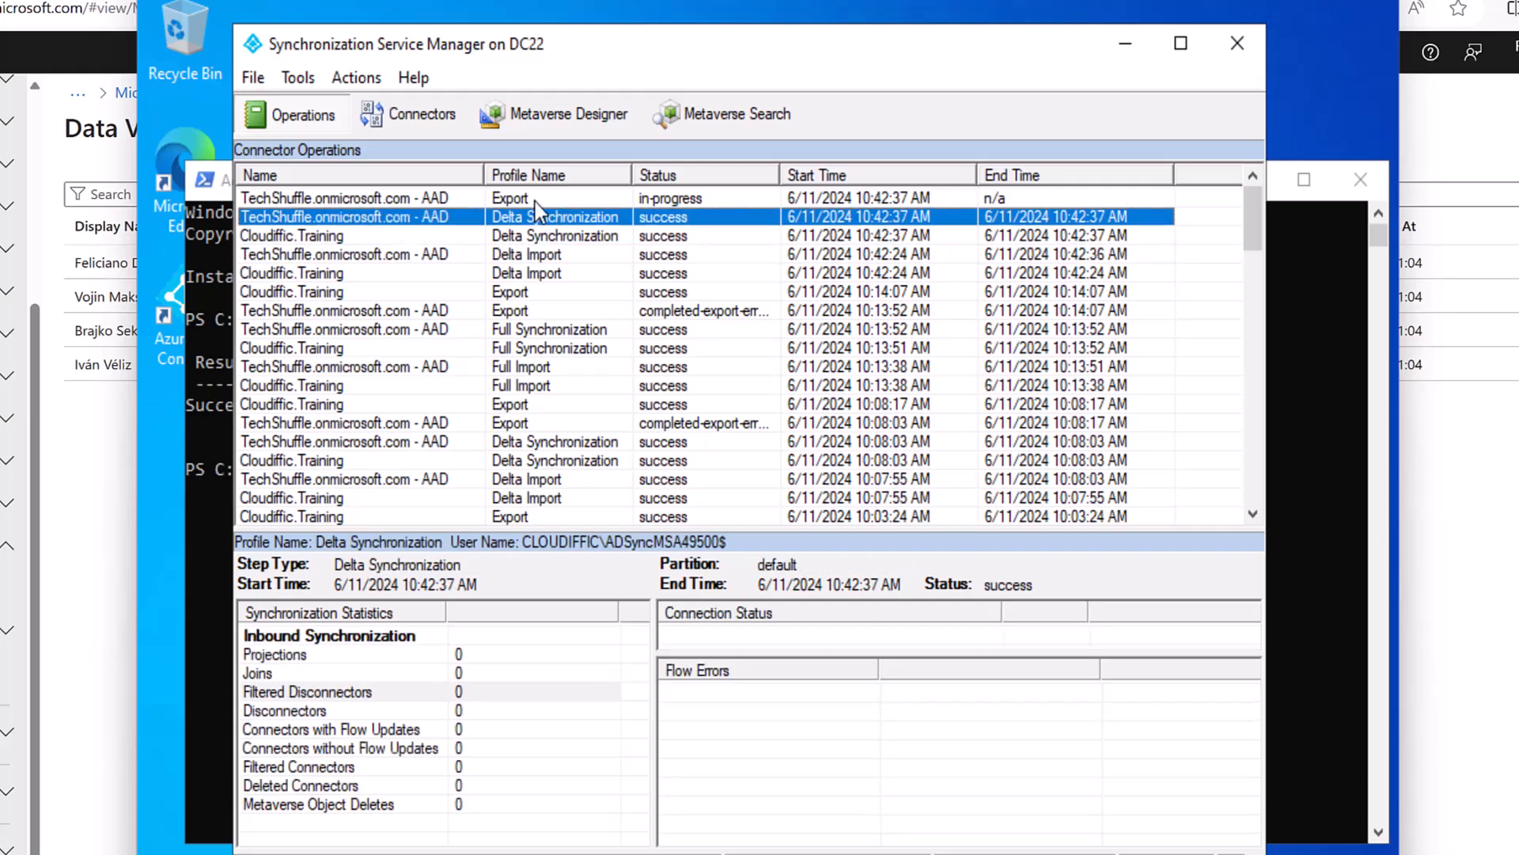
Compare the TechShuffle Export's three DataValidationFailed errors with the successful Cloudiffic.Training export.
left_click(535, 201)
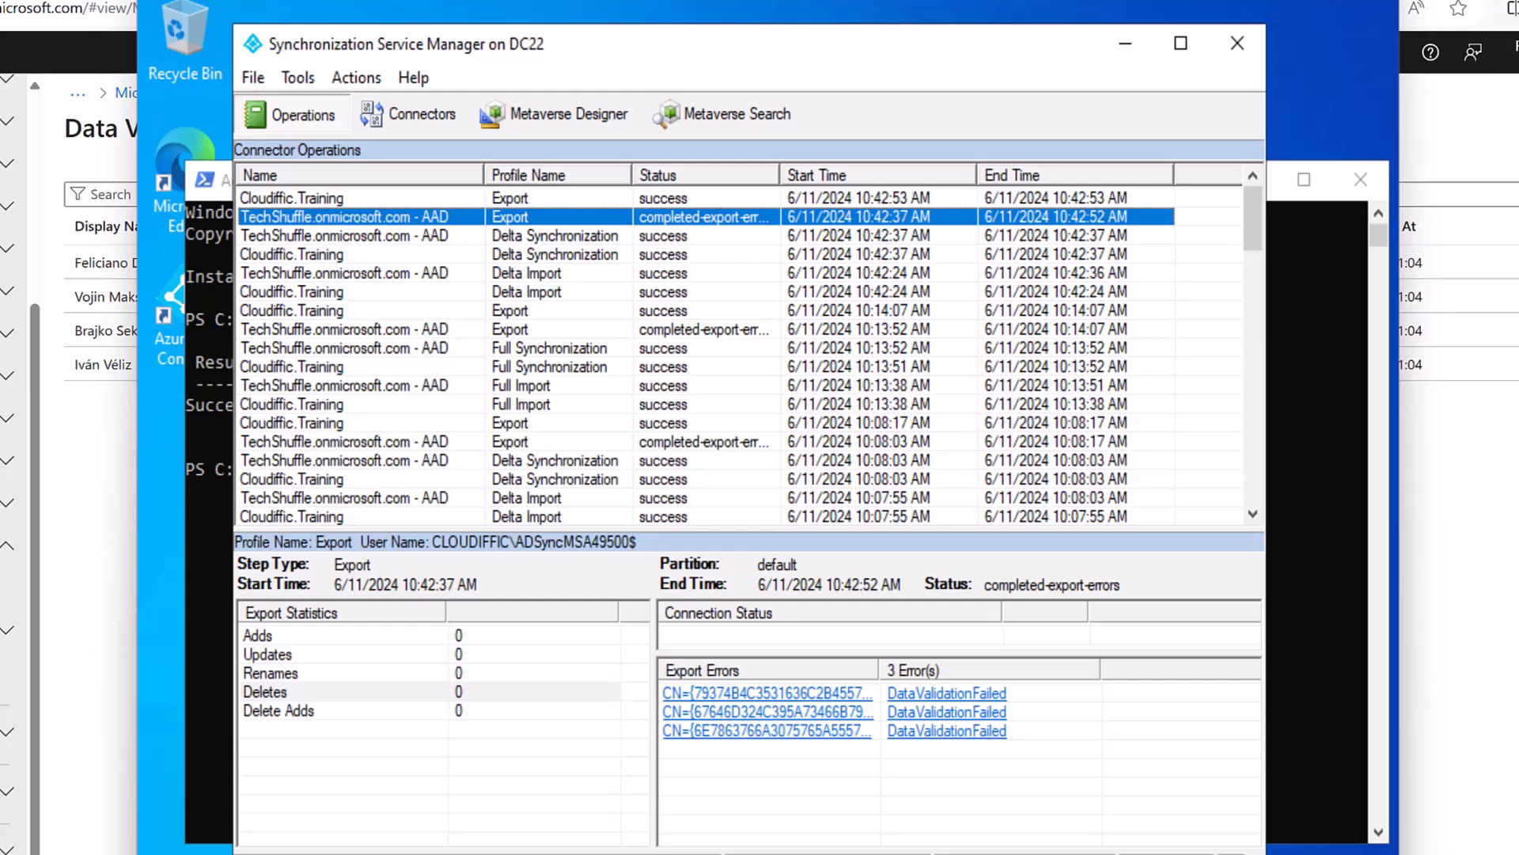
left_click(524, 198)
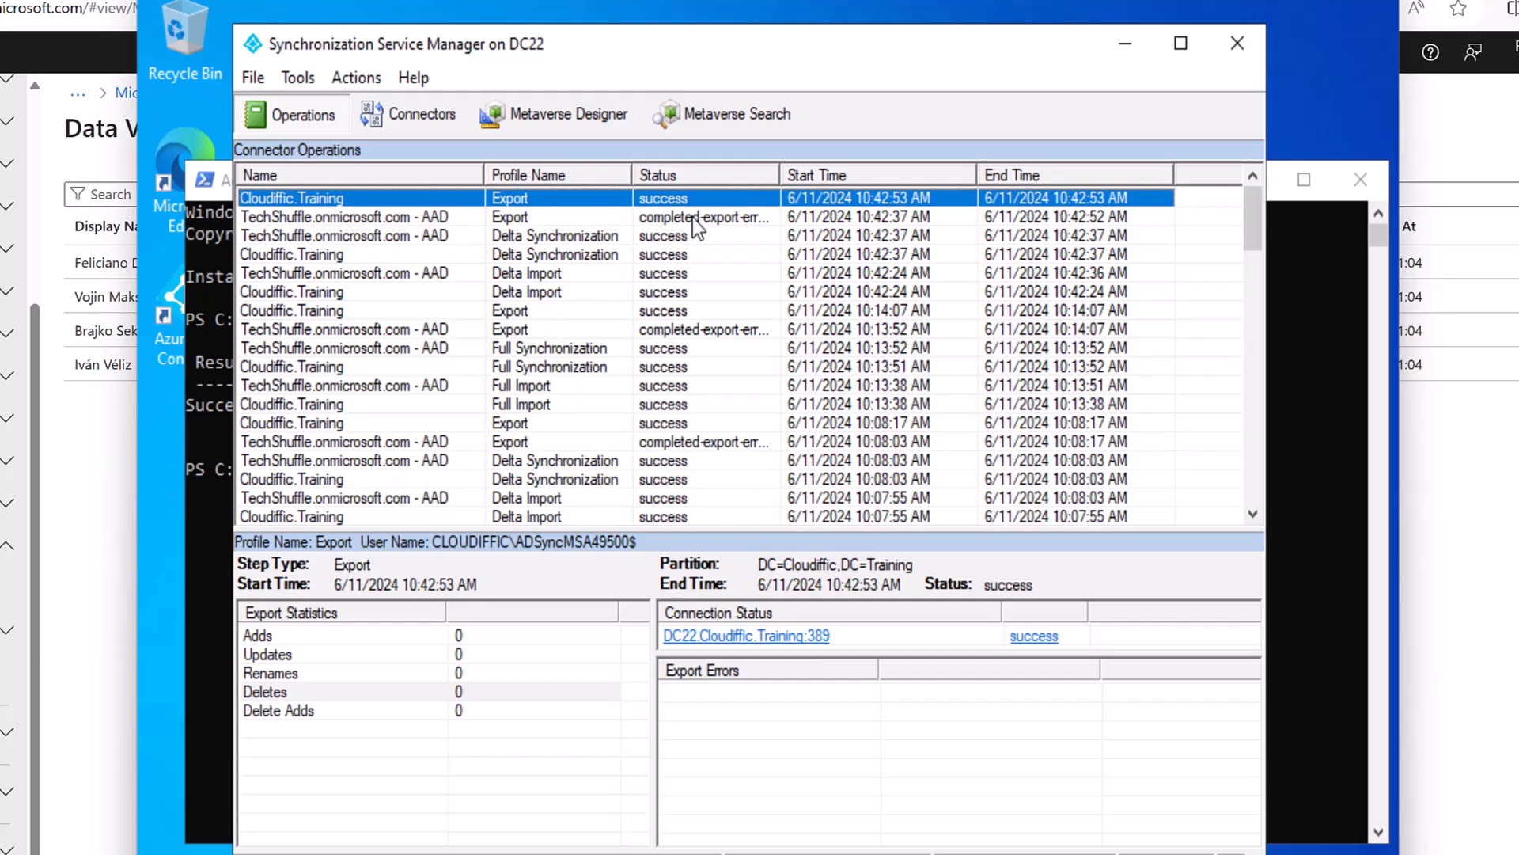
left_click(748, 218)
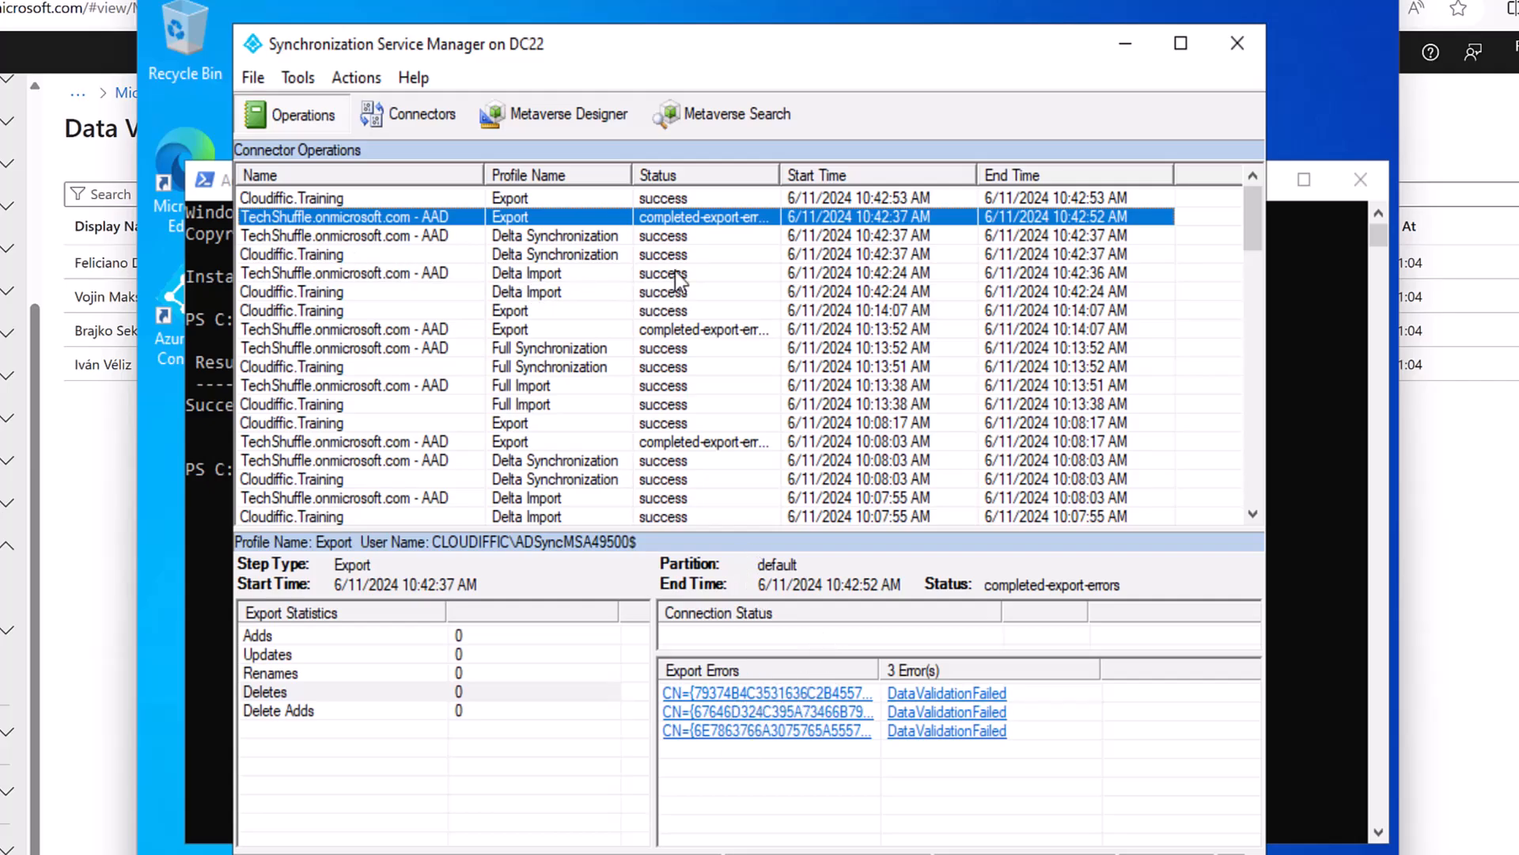
left_click(851, 290)
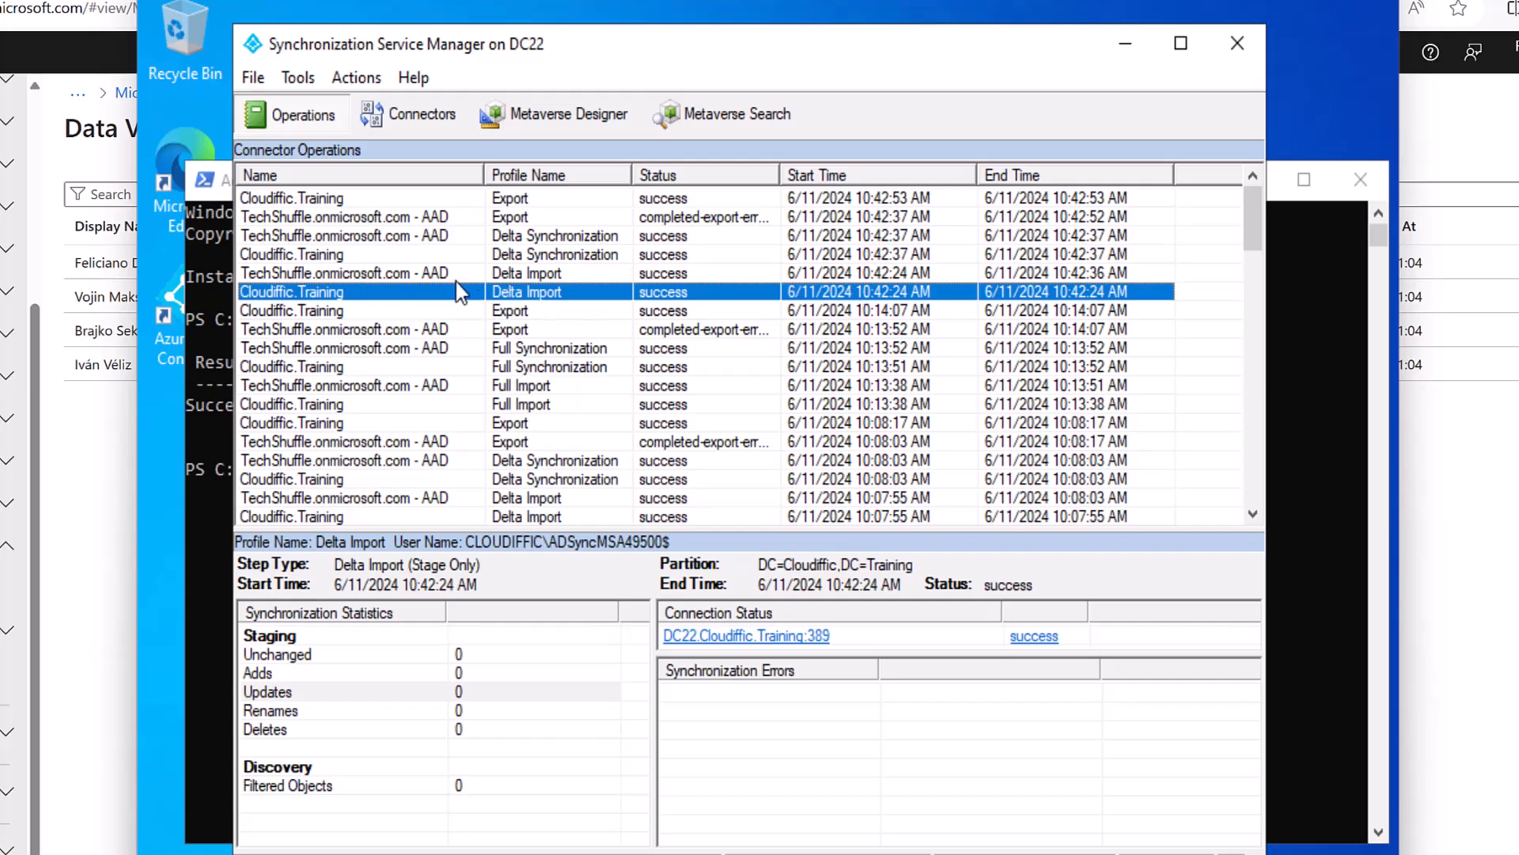
left_click(517, 276)
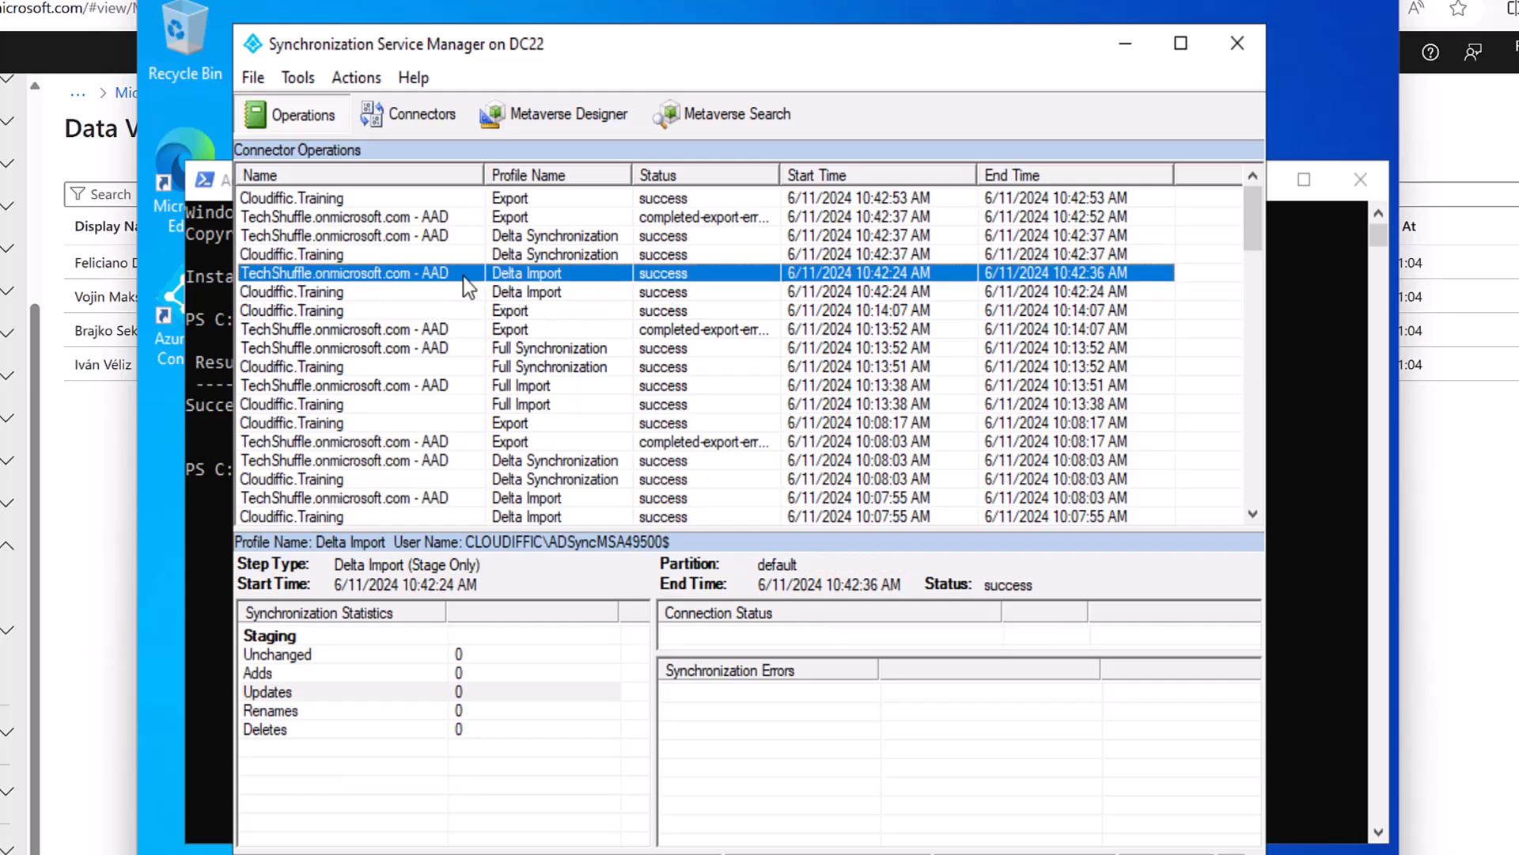
left_click(522, 258)
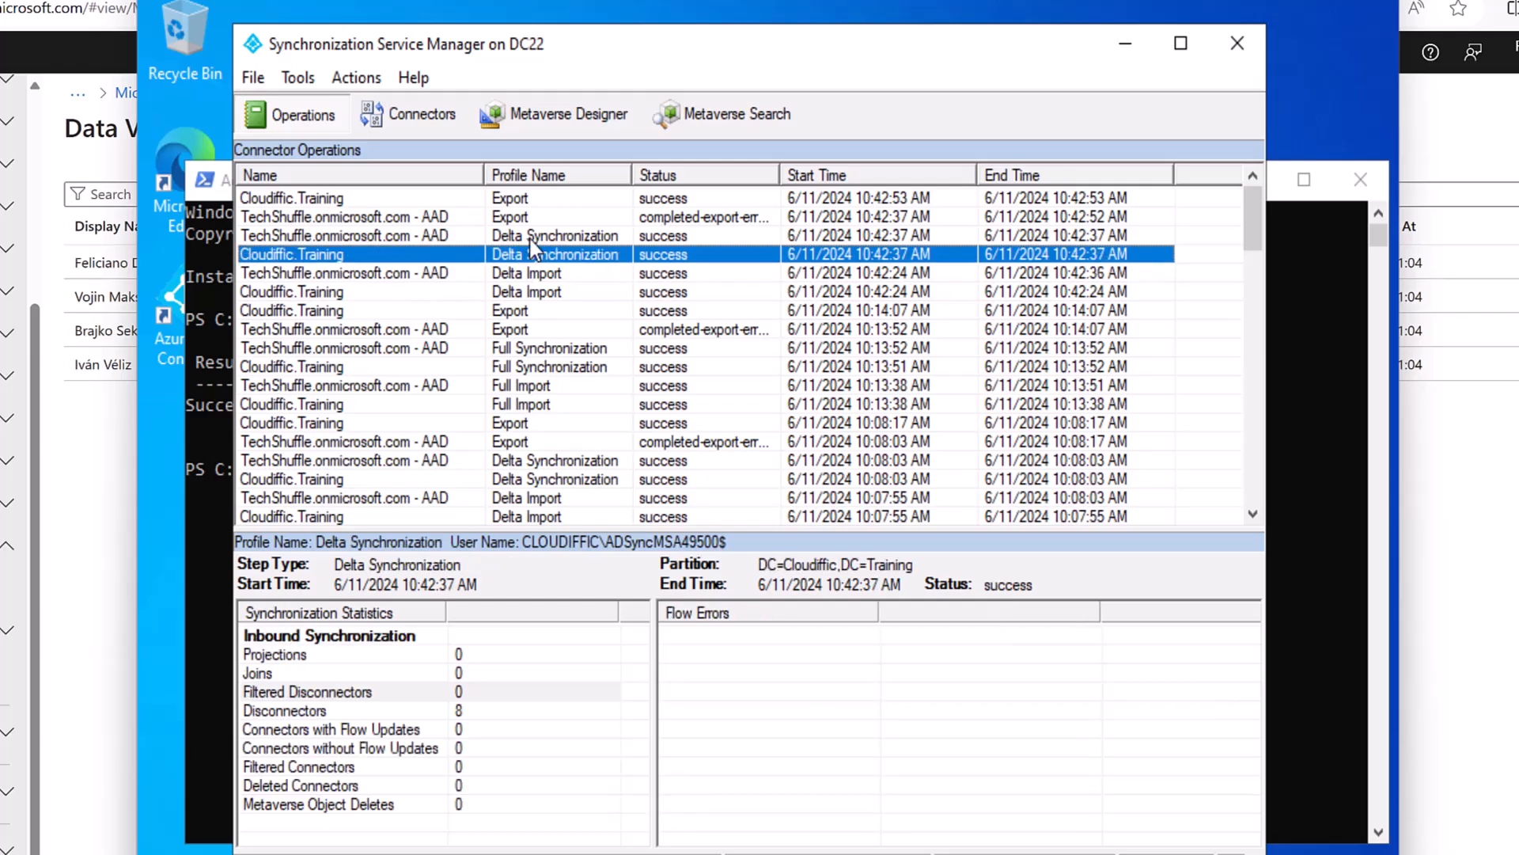
left_click(530, 239)
left_click(530, 224)
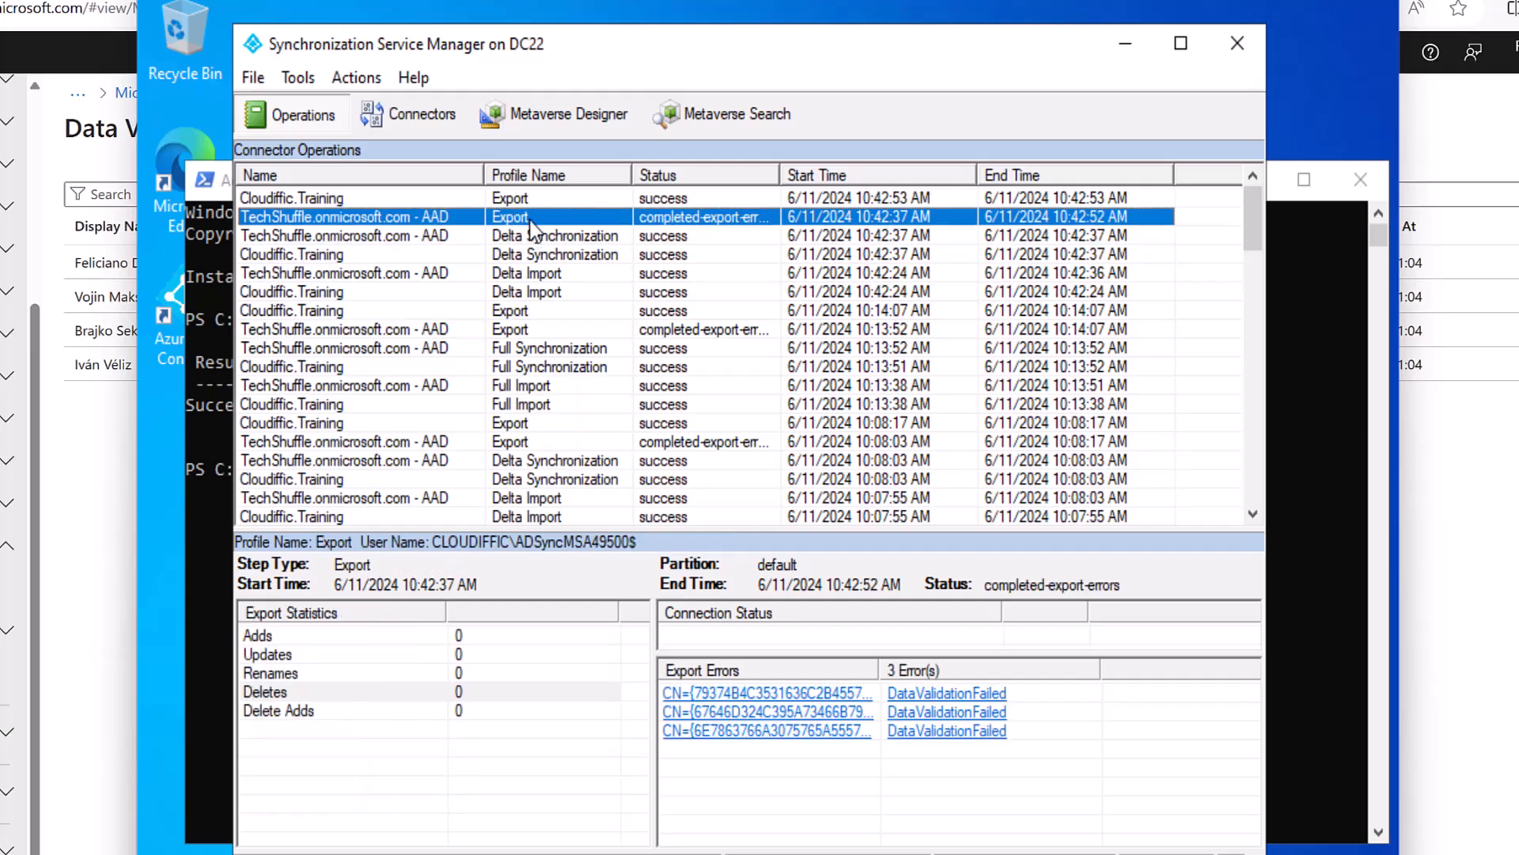
left_click(532, 203)
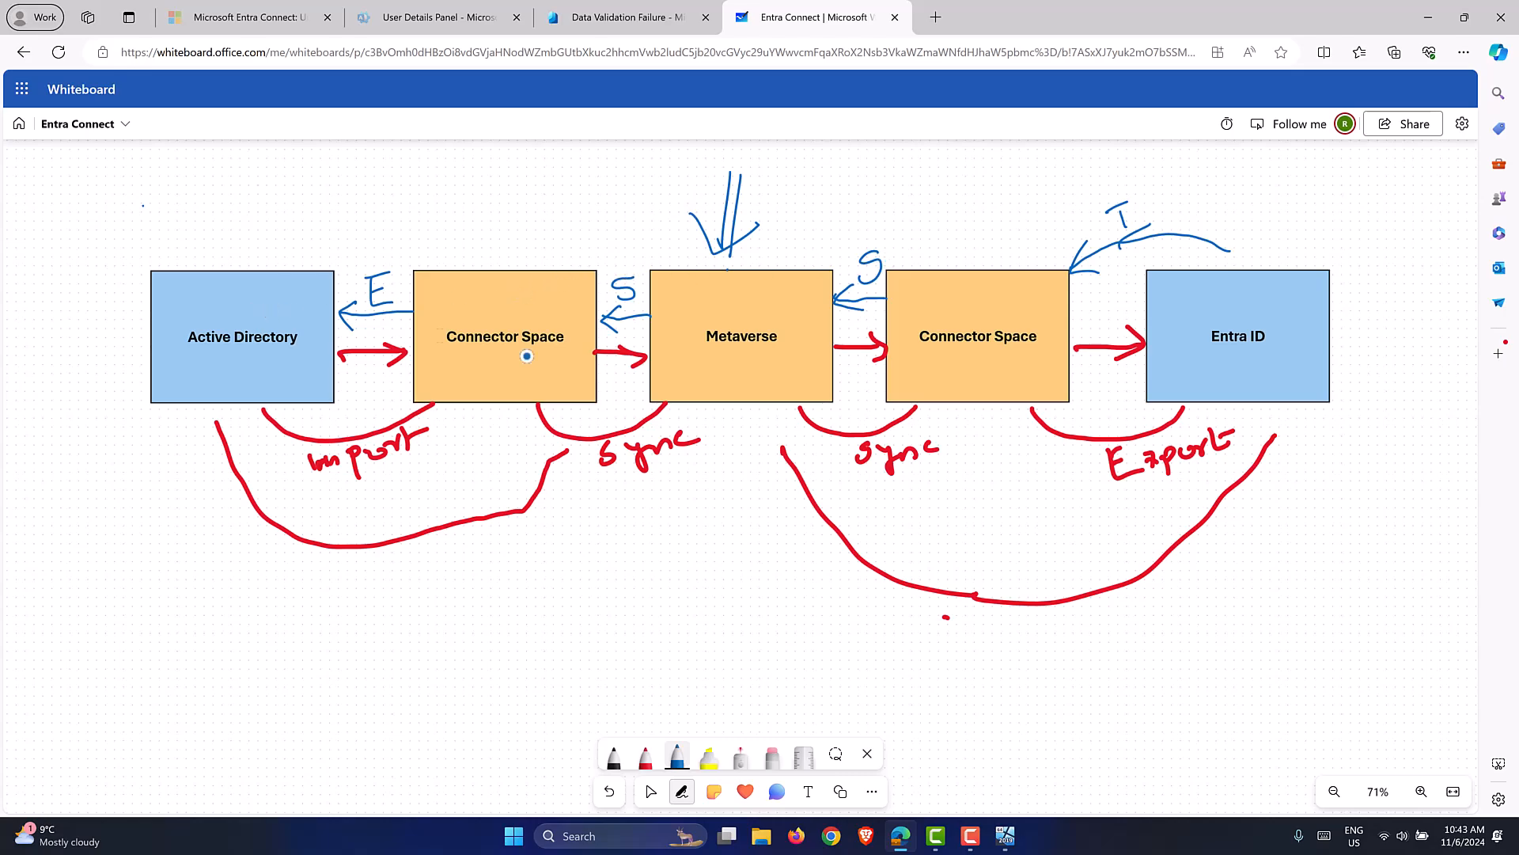
Check the Active Directory Delta Import and Delta Synchronization runs.
left_click(1017, 839)
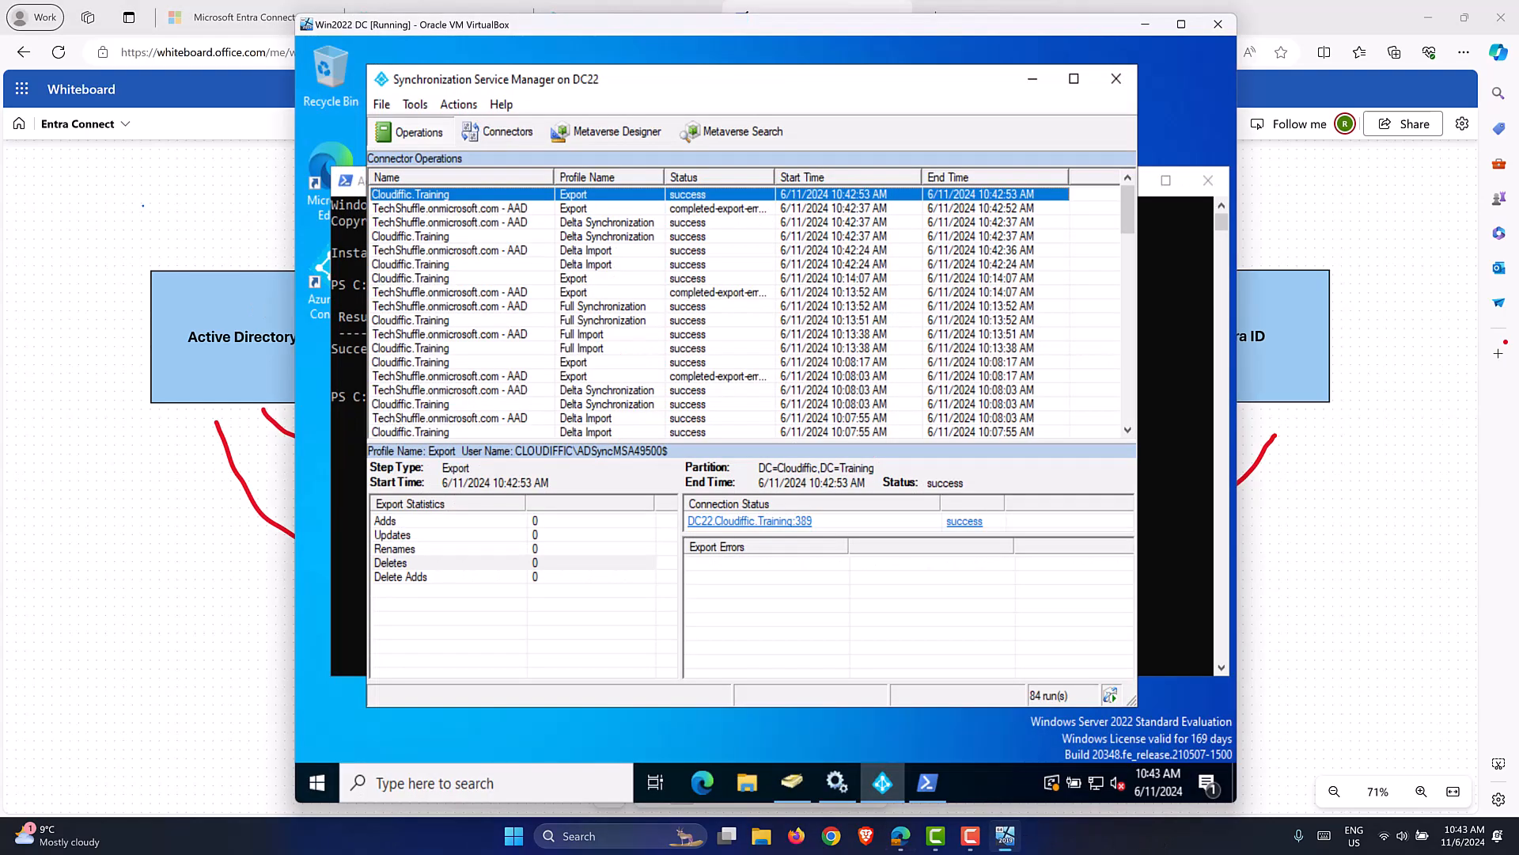
left_click(1171, 407)
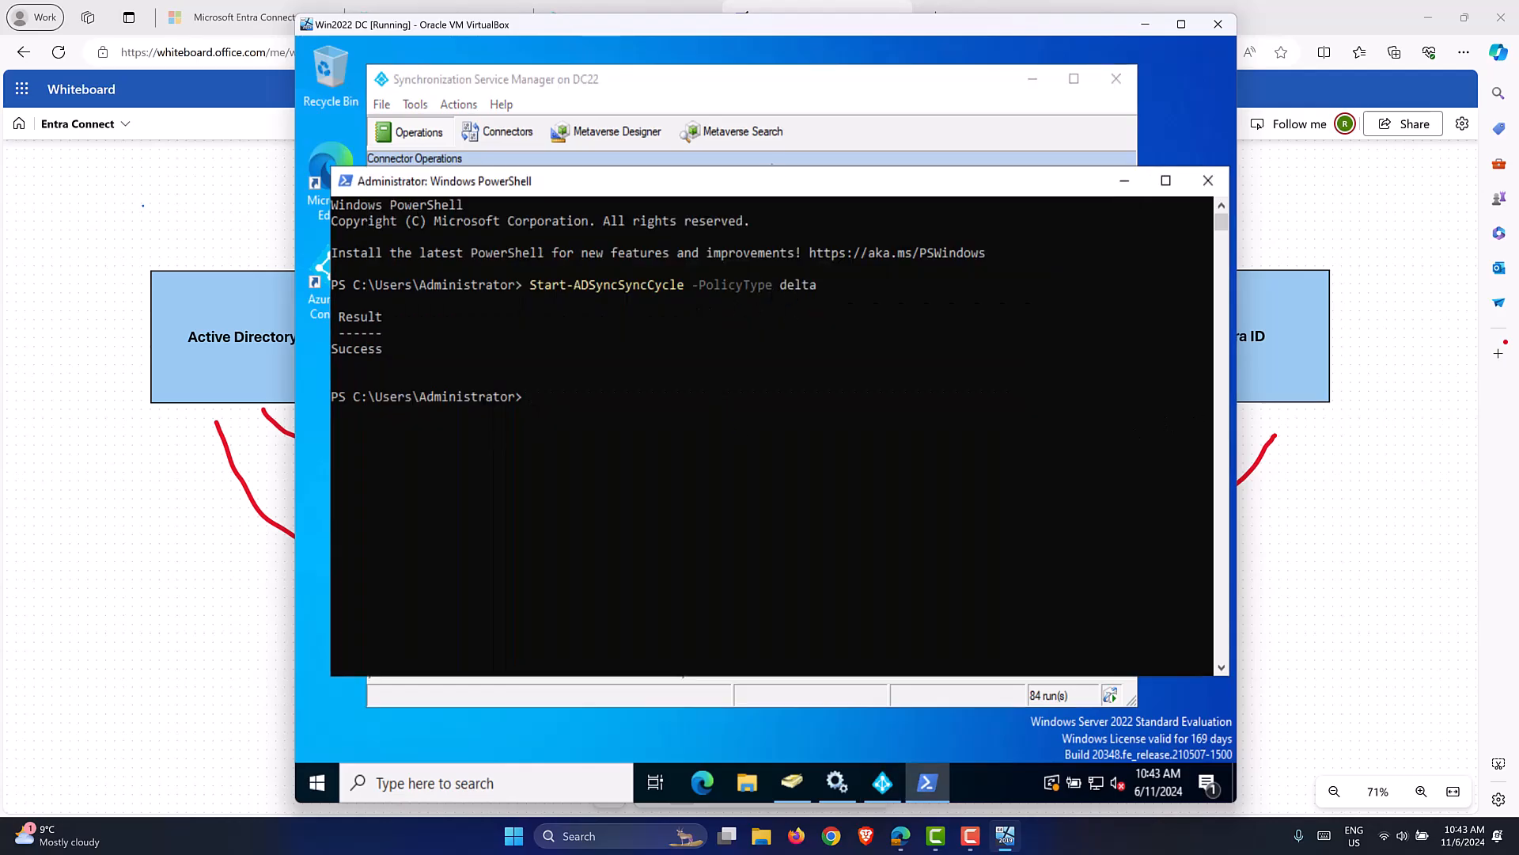
left_click(815, 92)
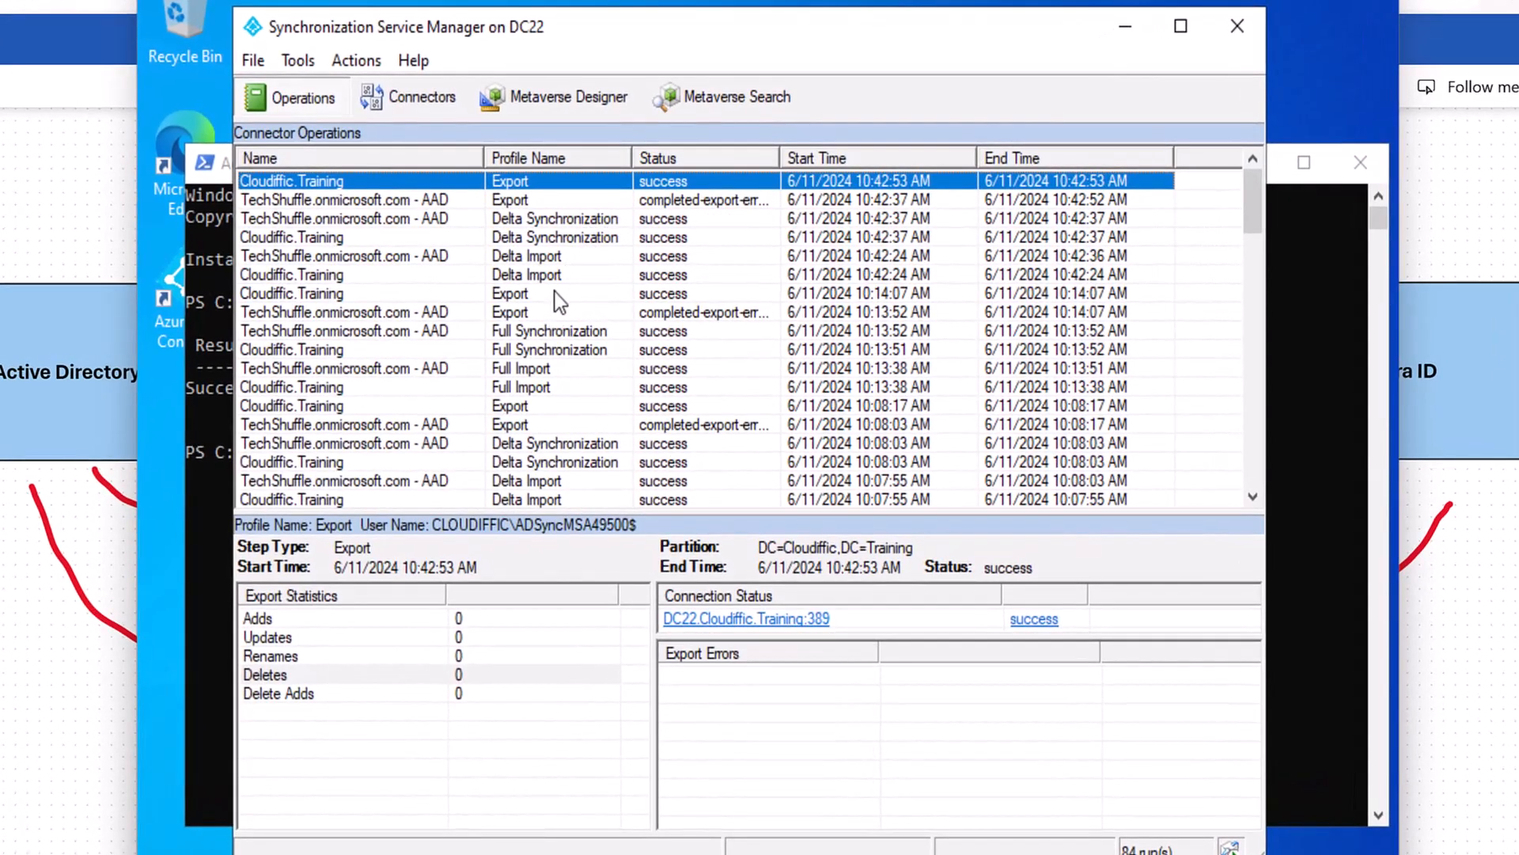
left_click(561, 277)
left_click(575, 237)
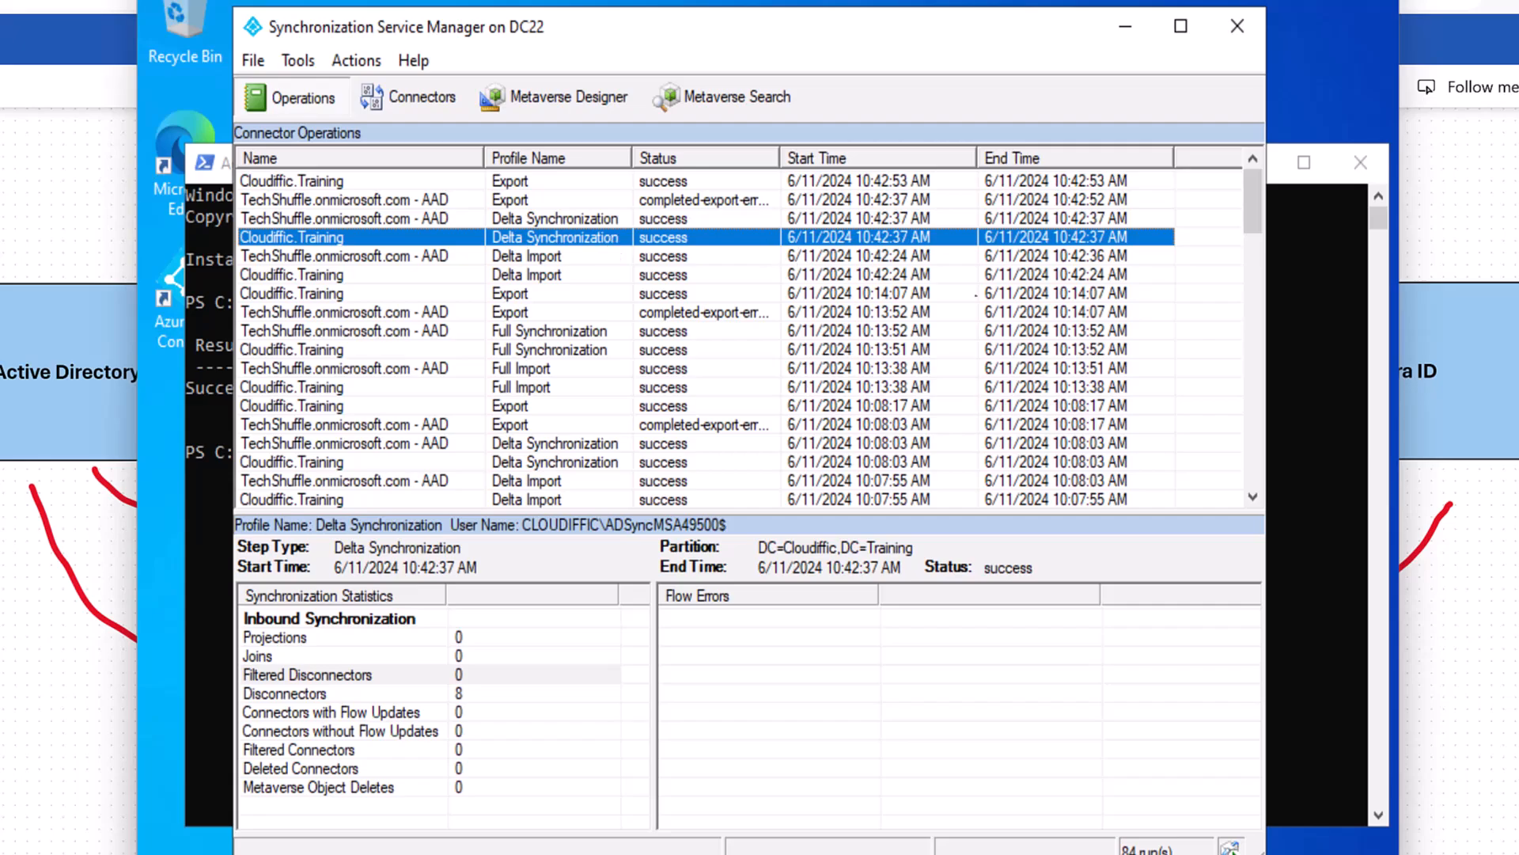
Run Start-ADSyncSyncCycle -PolicyType initial in PowerShell.
left_click(1296, 478)
key("Up")
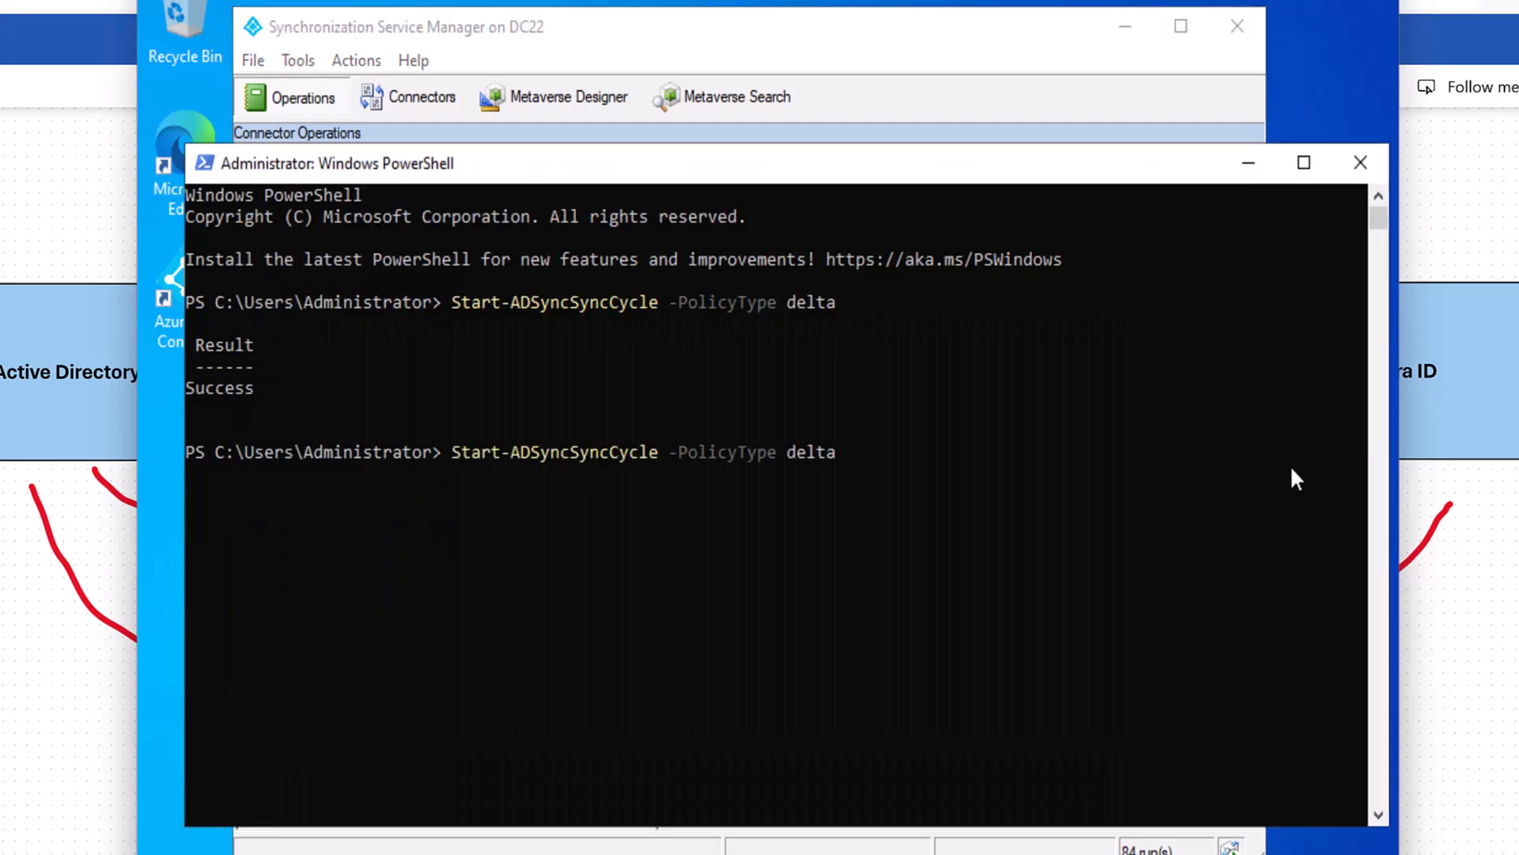
key("BackSpace")
key("BackSpace")
key("BackSpace")
key("BackSpace")
key("BackSpace")
type("initial")
key("Return")
Refresh the run history and follow the new Active Directory and Entra Full Import runs.
left_click(889, 36)
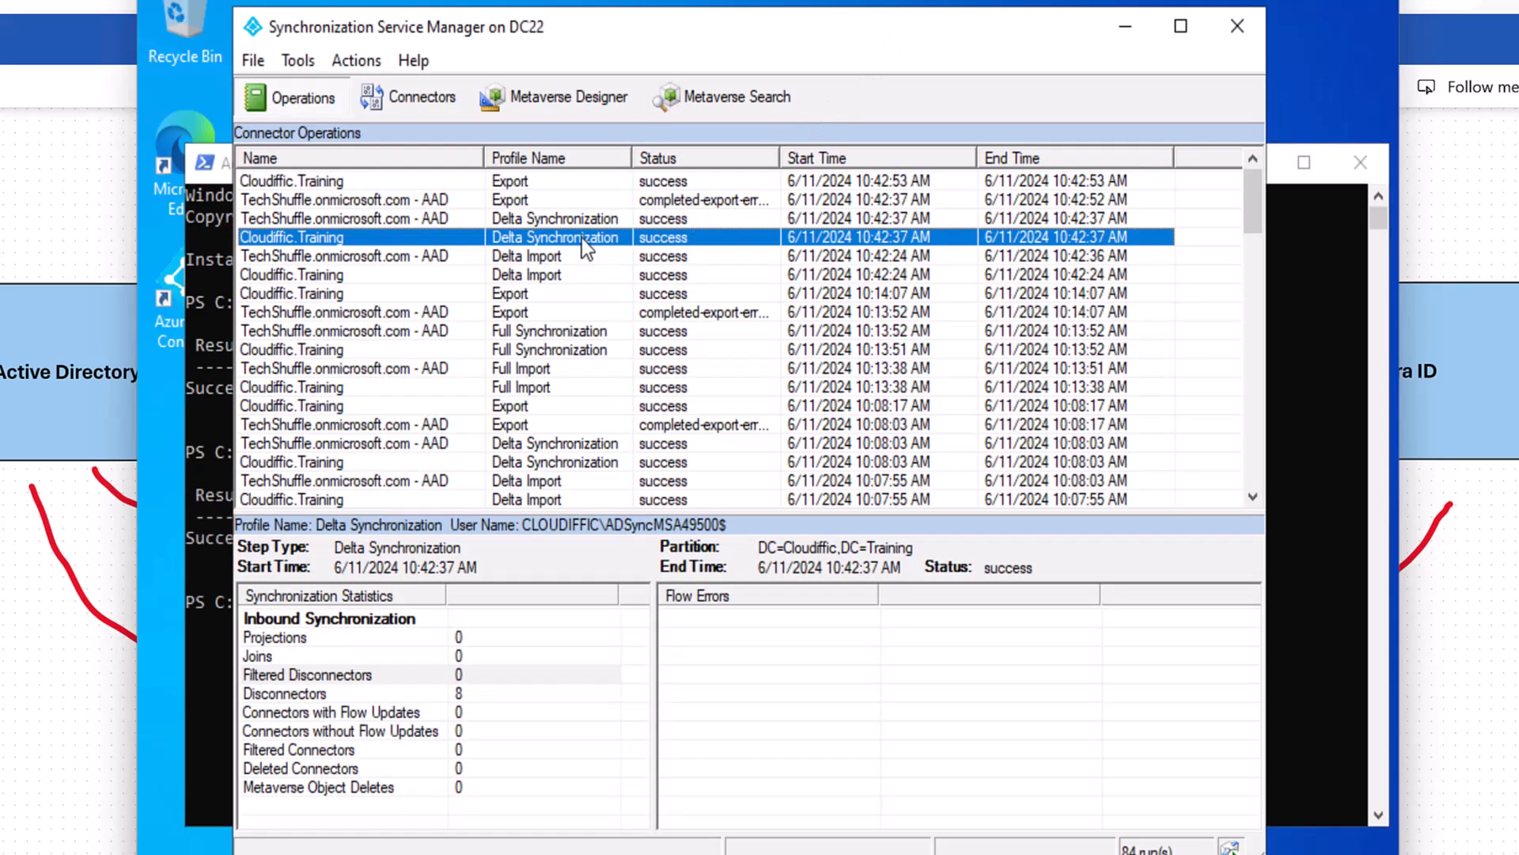
left_click(554, 220)
left_click(559, 238)
left_click(431, 98)
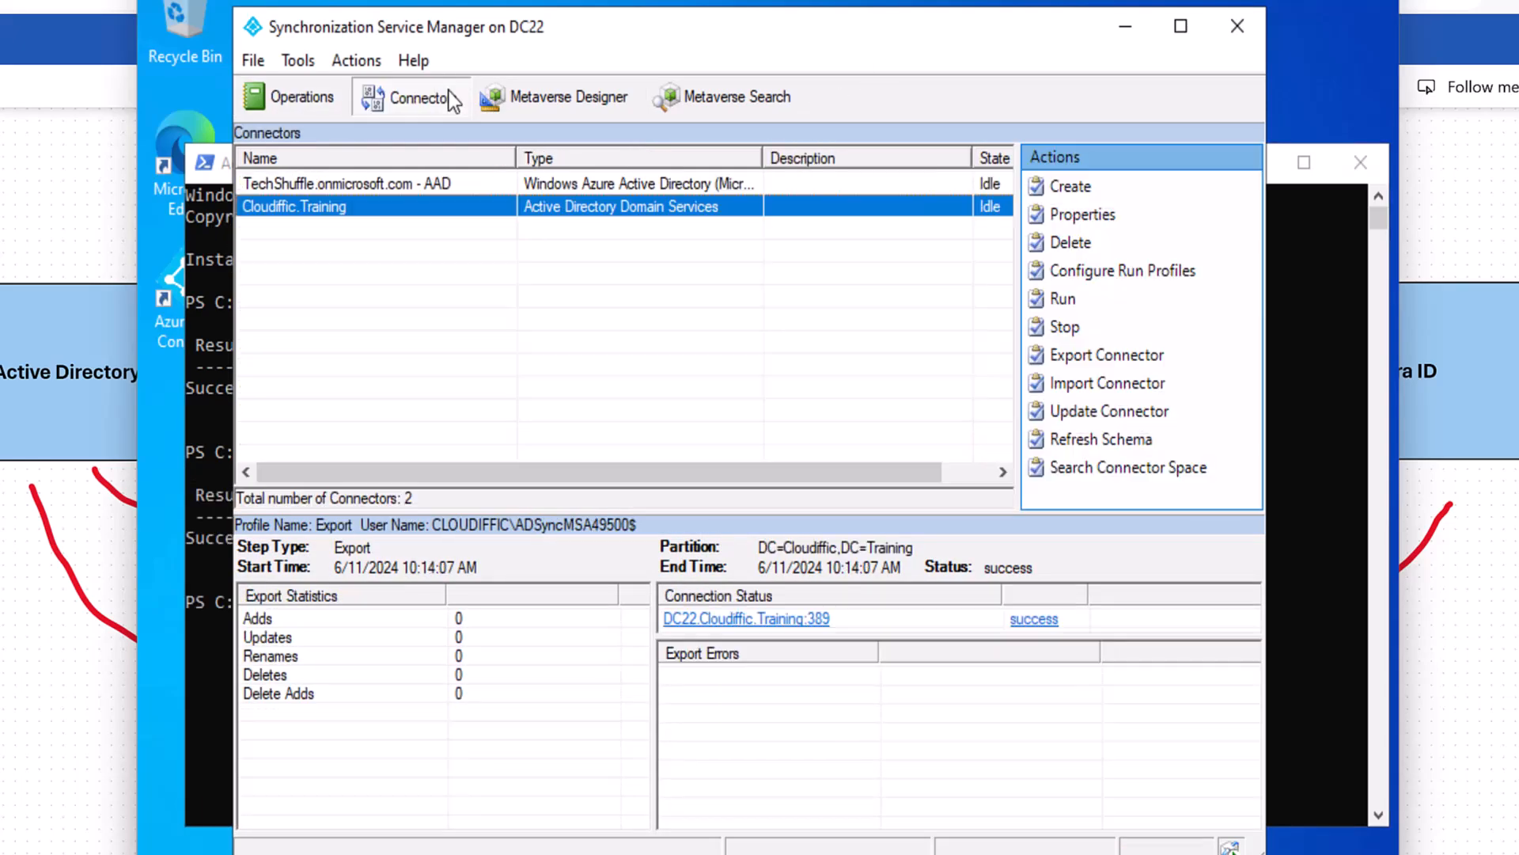
left_click(316, 99)
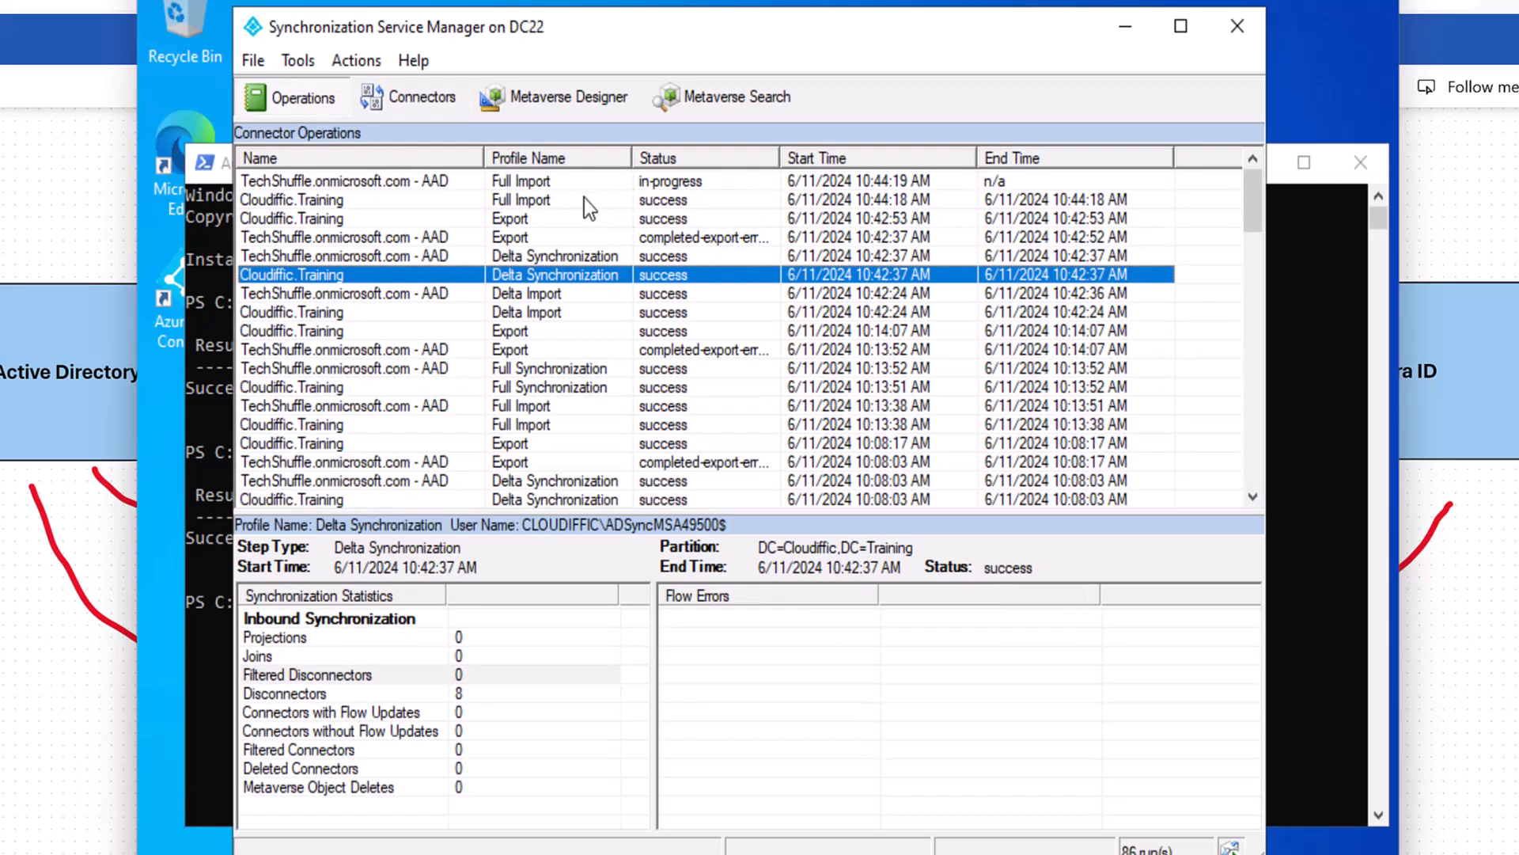
left_click(548, 201)
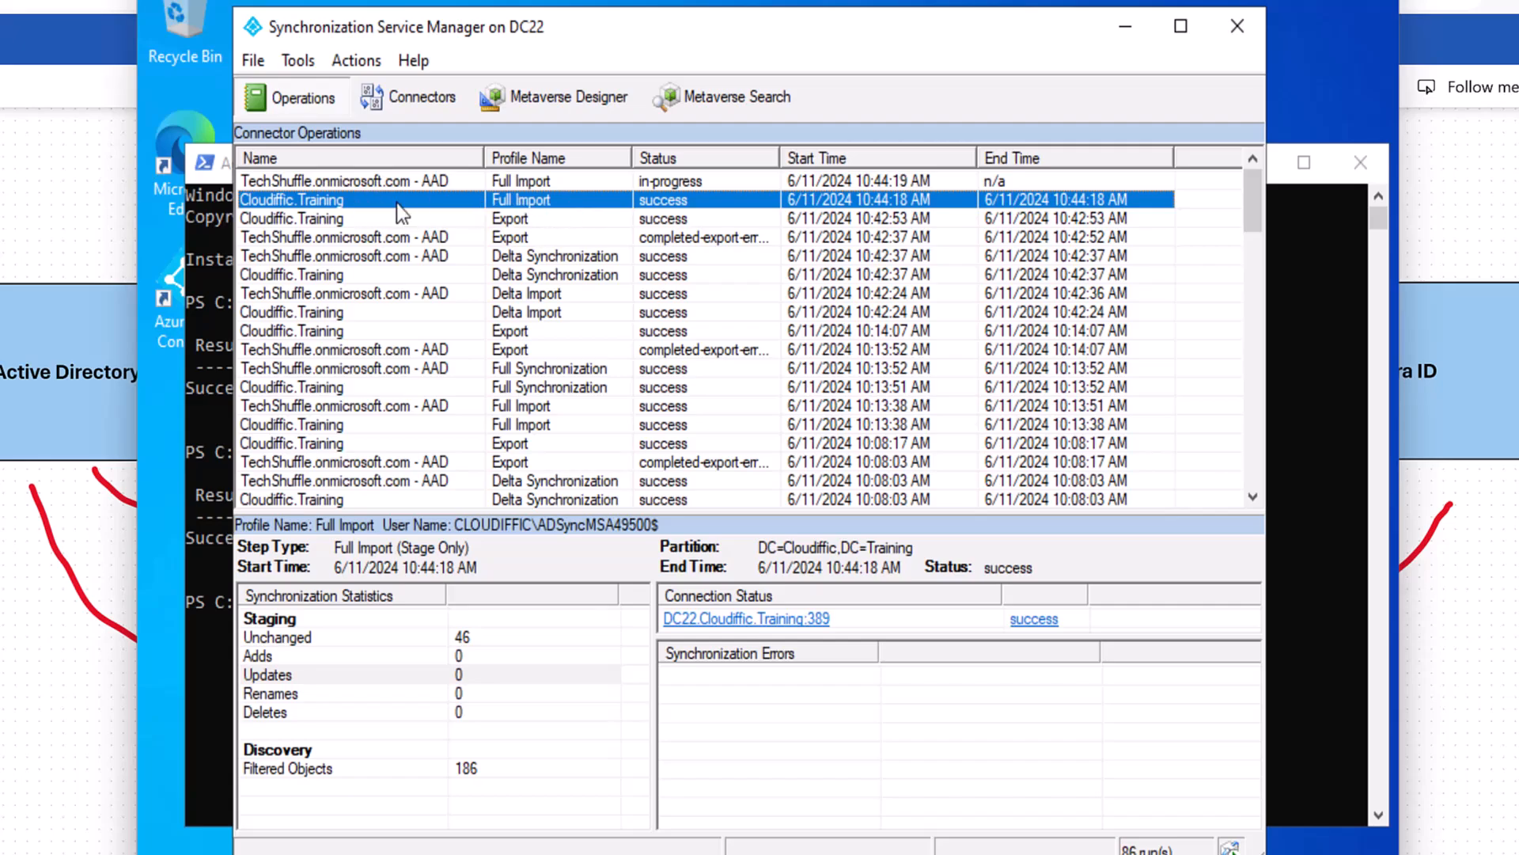
left_click(530, 187)
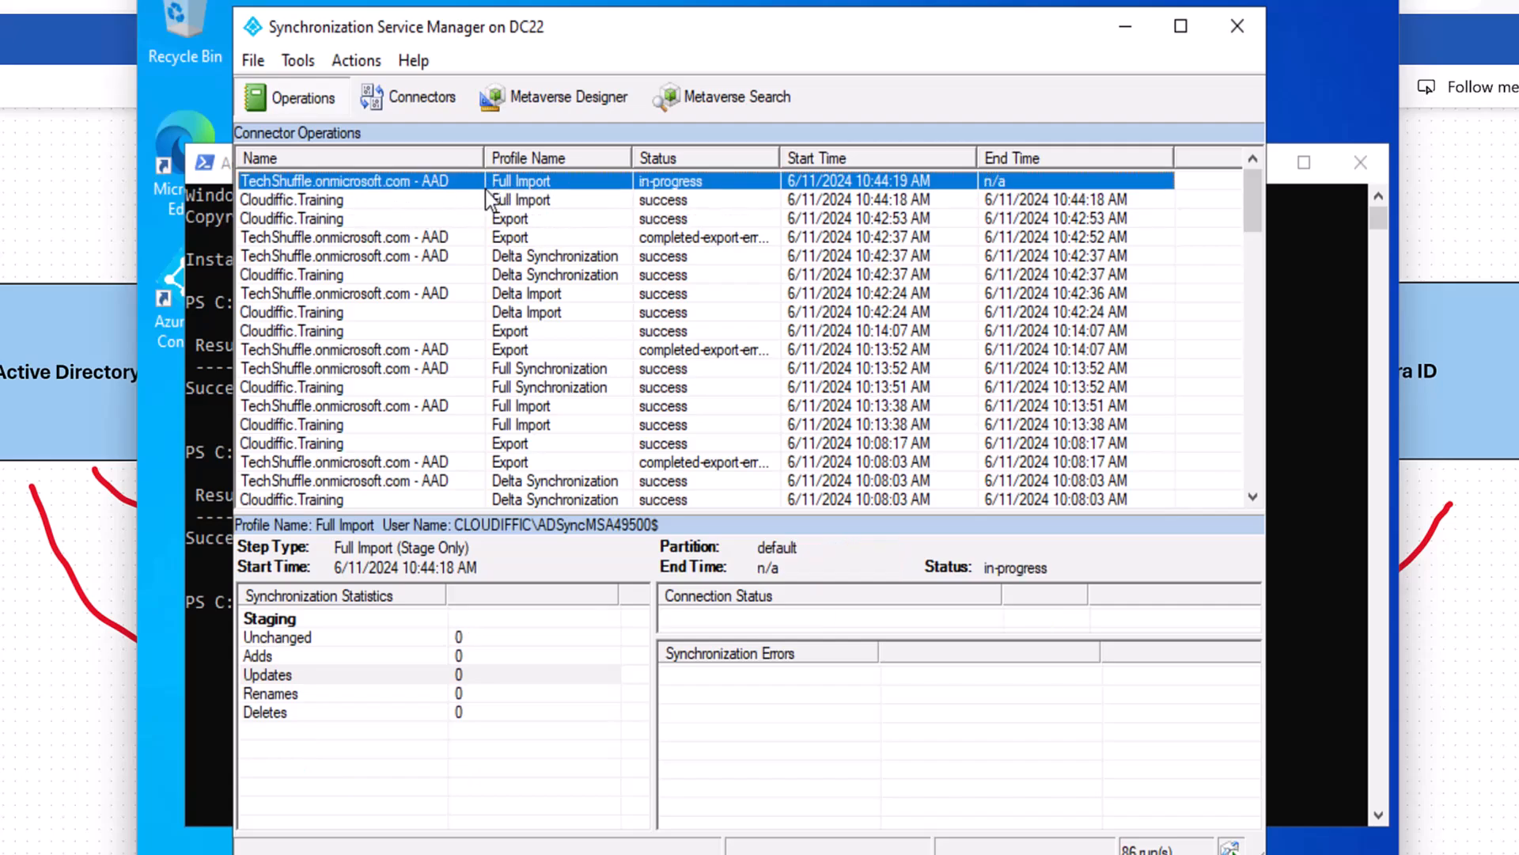
left_click(419, 97)
left_click(307, 100)
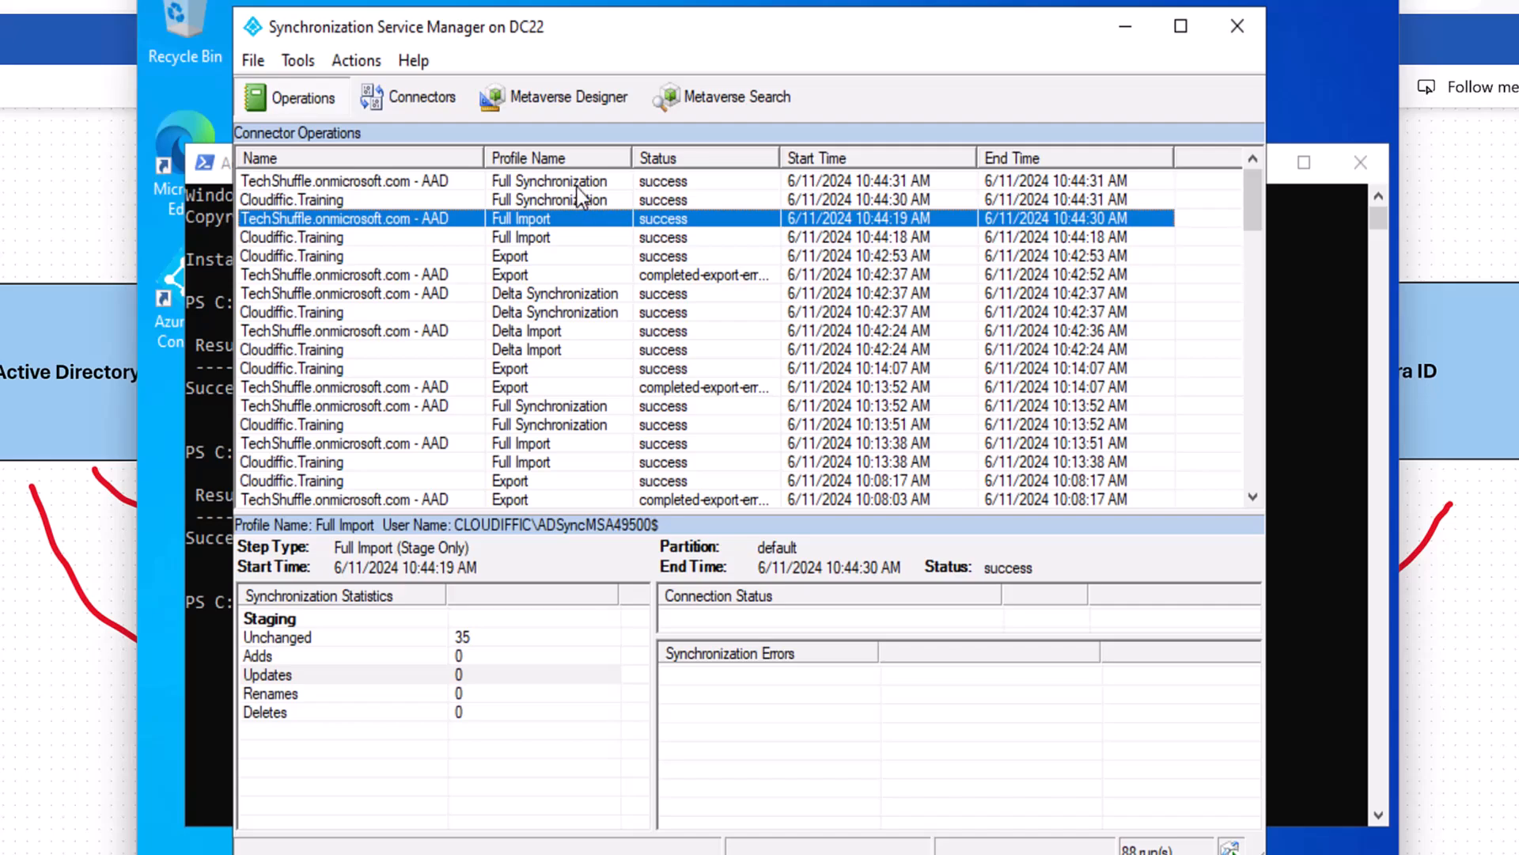
Review the finished Full Import, Full Synchronization and Export results for both connectors.
left_click(574, 236)
left_click(571, 211)
left_click(557, 239)
left_click(561, 220)
left_click(571, 194)
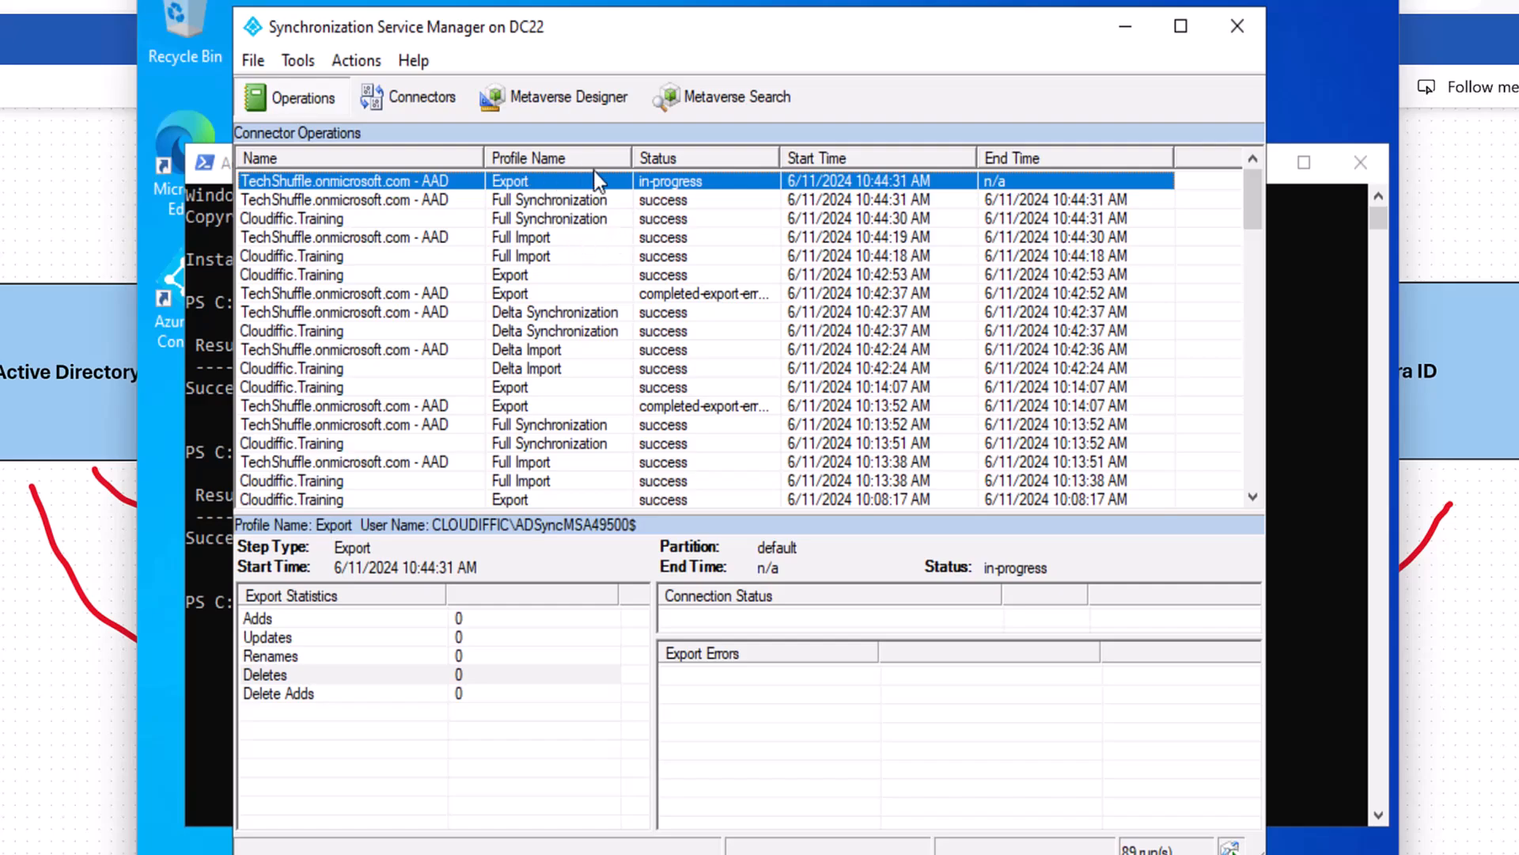
left_click(416, 101)
left_click(328, 101)
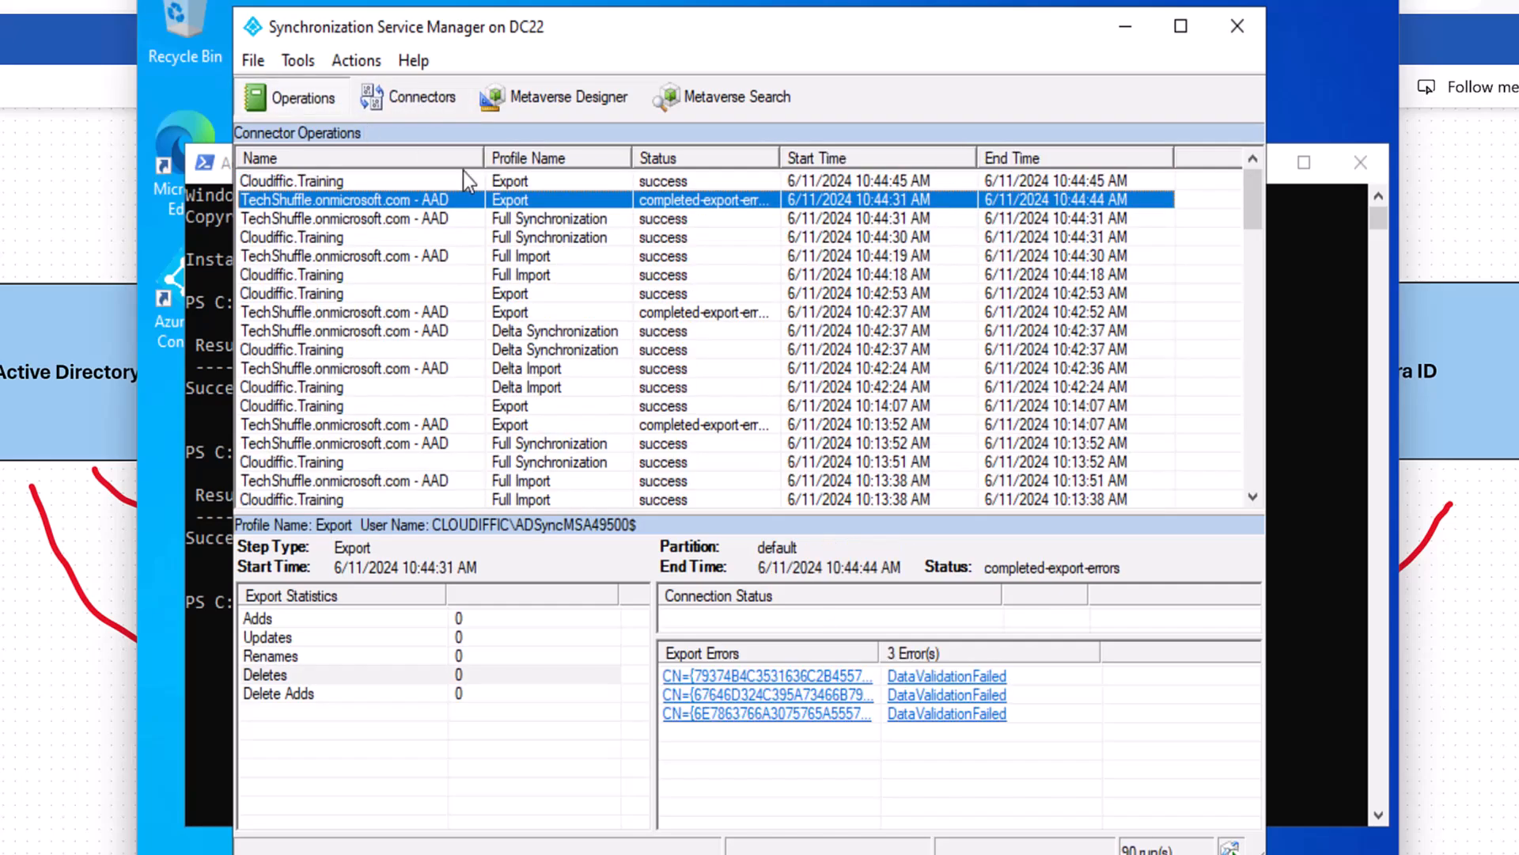
left_click(563, 180)
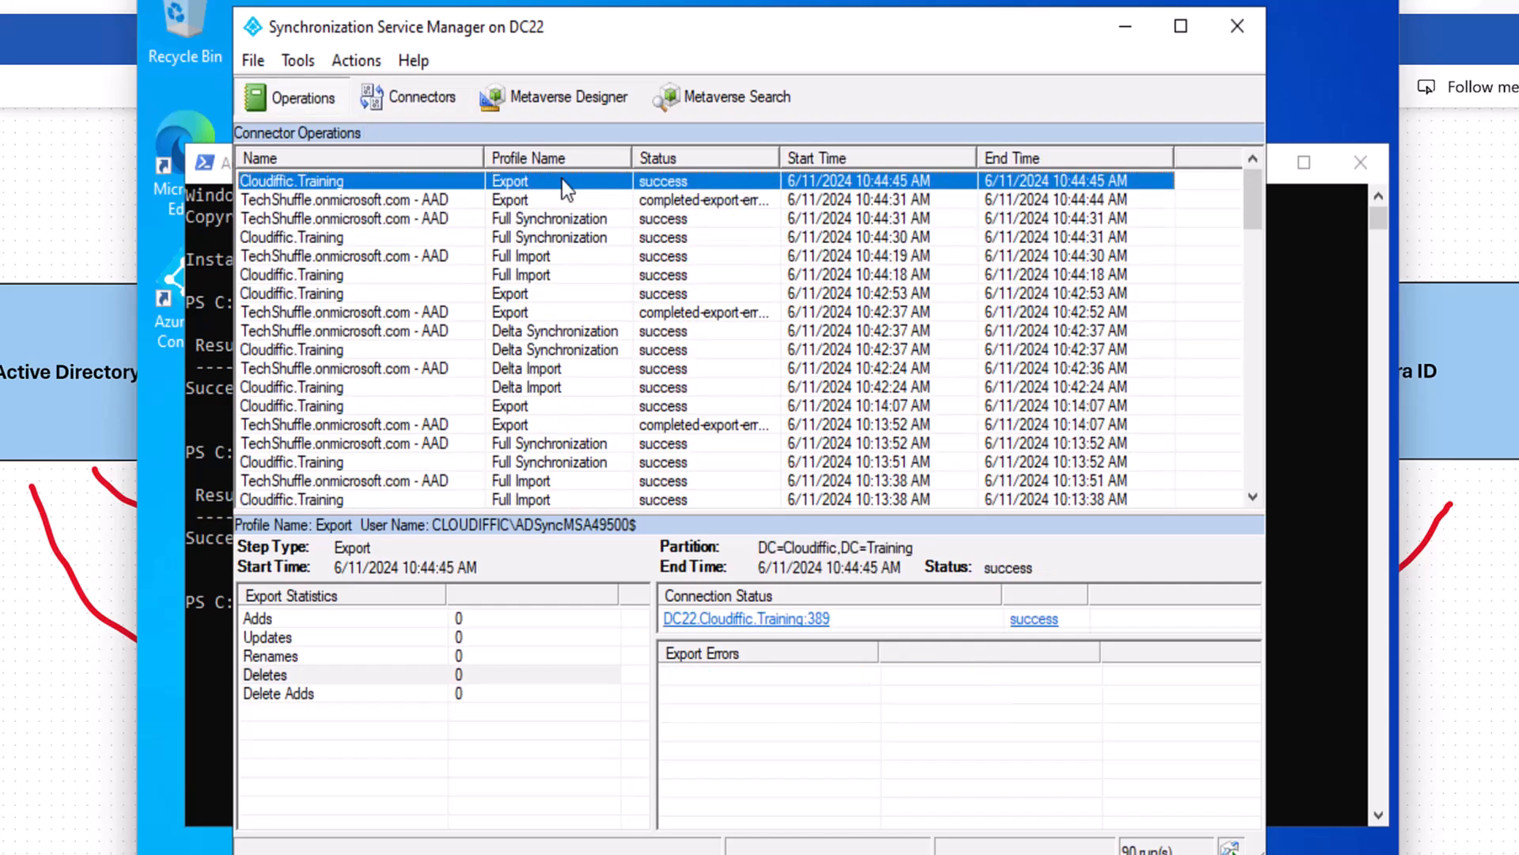
key("Down")
key("Down")
key("Down")
key("Down")
key("Down")
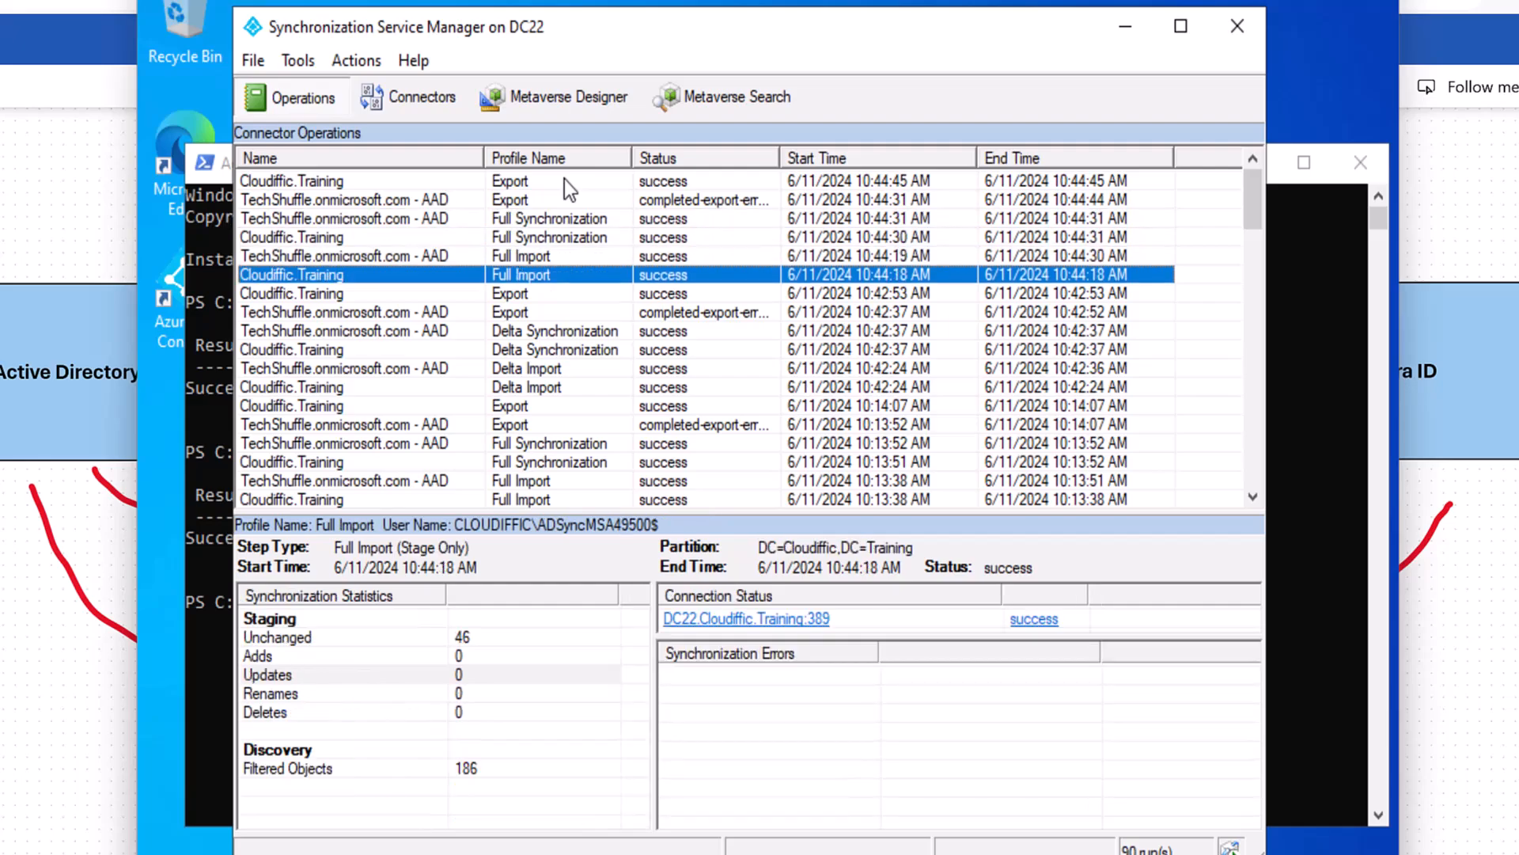
key("Up")
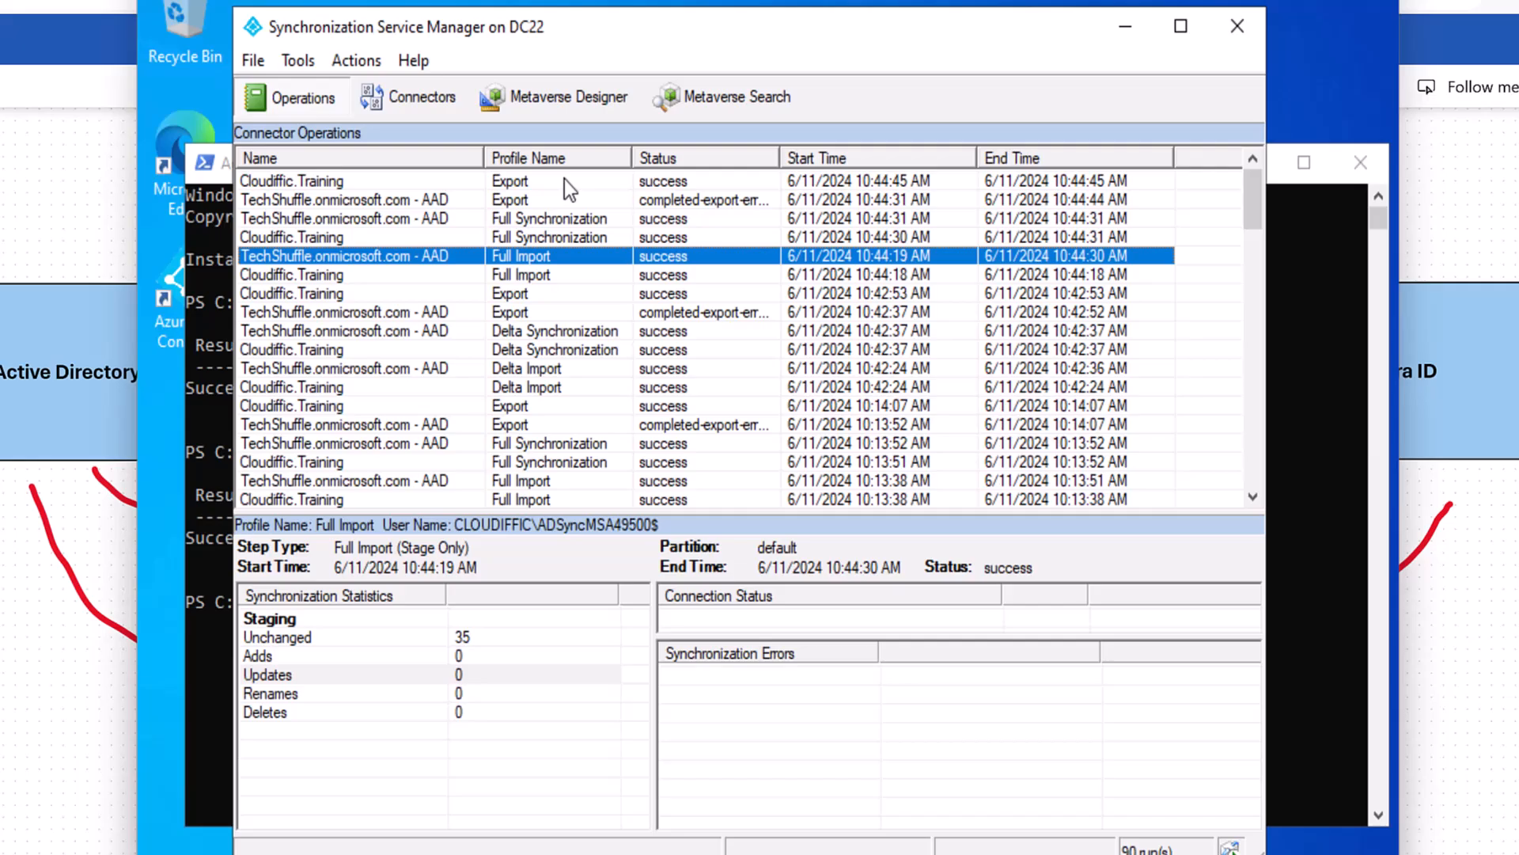
key("Up")
key("Up")
key("Up")
key("Up")
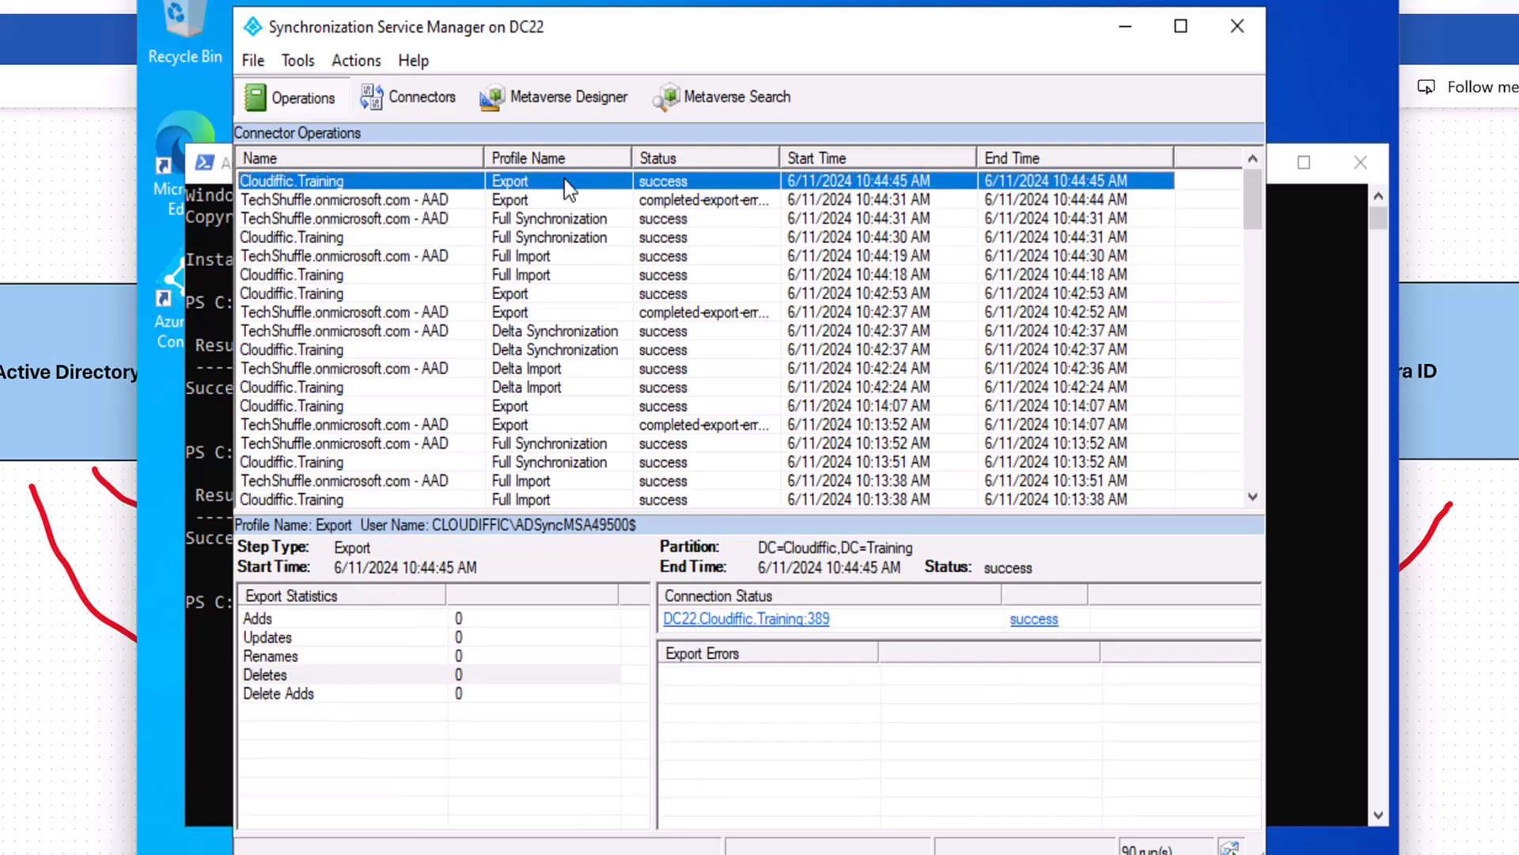
left_click(92, 203)
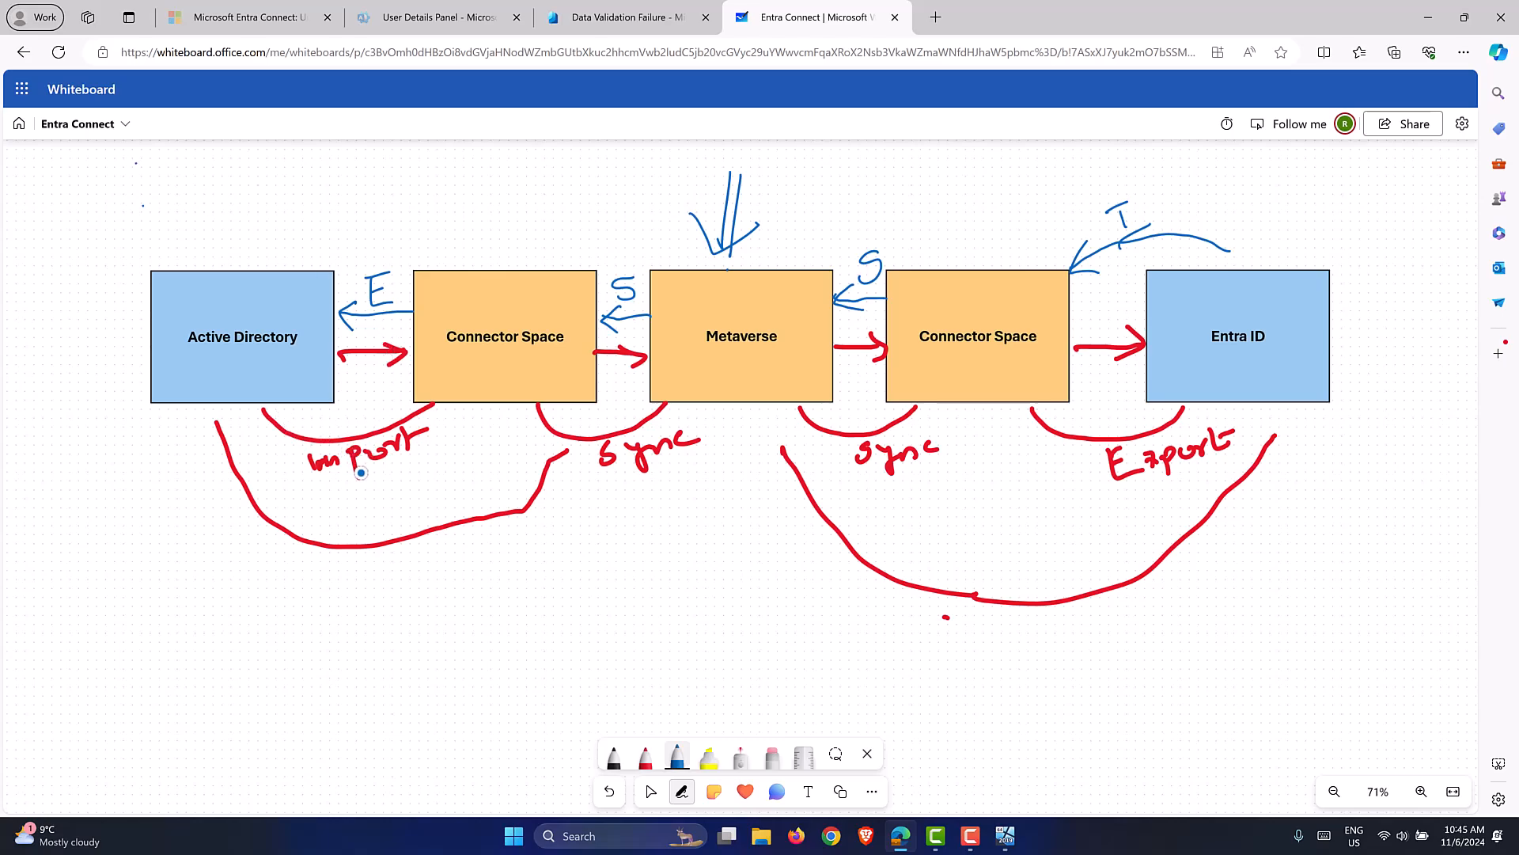
Underline Import, both Sync labels and Export in blue, and tick the Connector Space boxes.
left_click_drag(372, 480, 441, 447)
left_click_drag(1143, 206, 1165, 188)
left_click_drag(419, 257, 463, 230)
left_click_drag(1163, 500, 1200, 483)
left_click_drag(626, 481, 708, 467)
left_click_drag(834, 489, 913, 480)
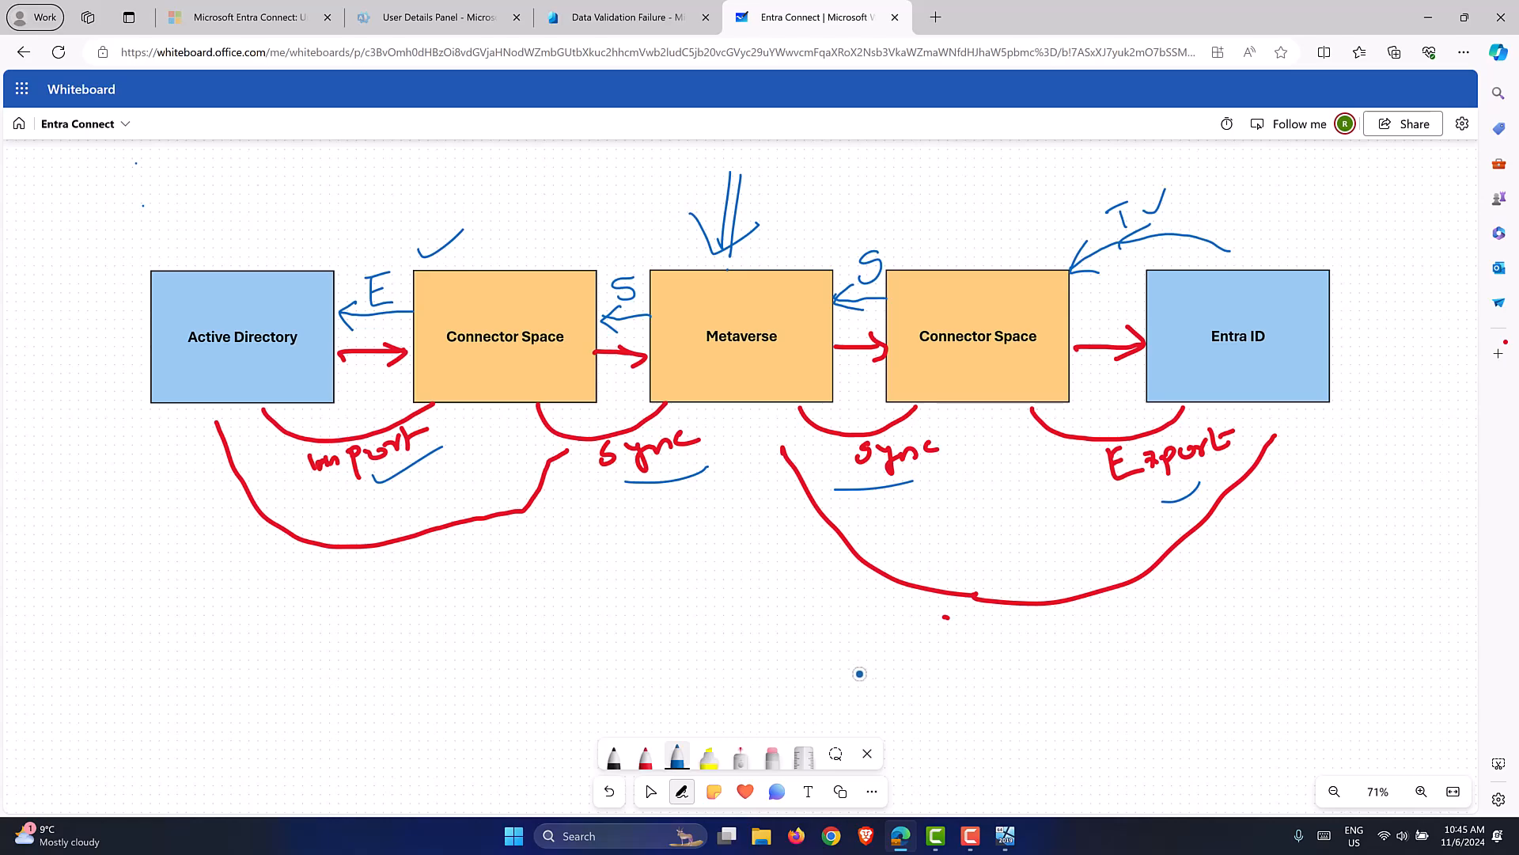
left_click(1005, 835)
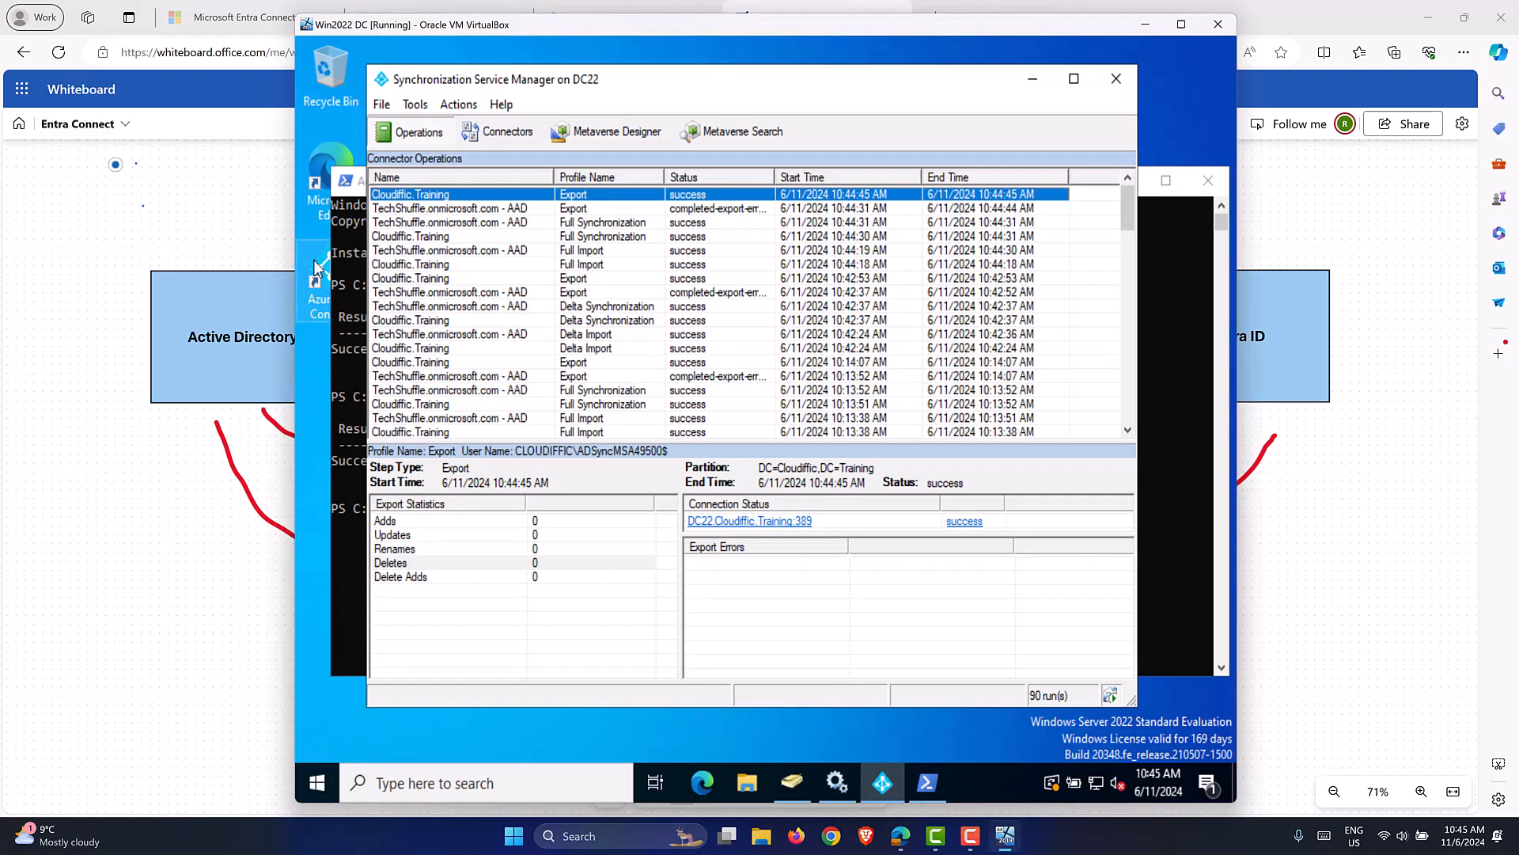
Reload the Entra admin center's Data Validation Failure list, now showing three userPrincipalName errors.
left_click(168, 94)
left_click(606, 9)
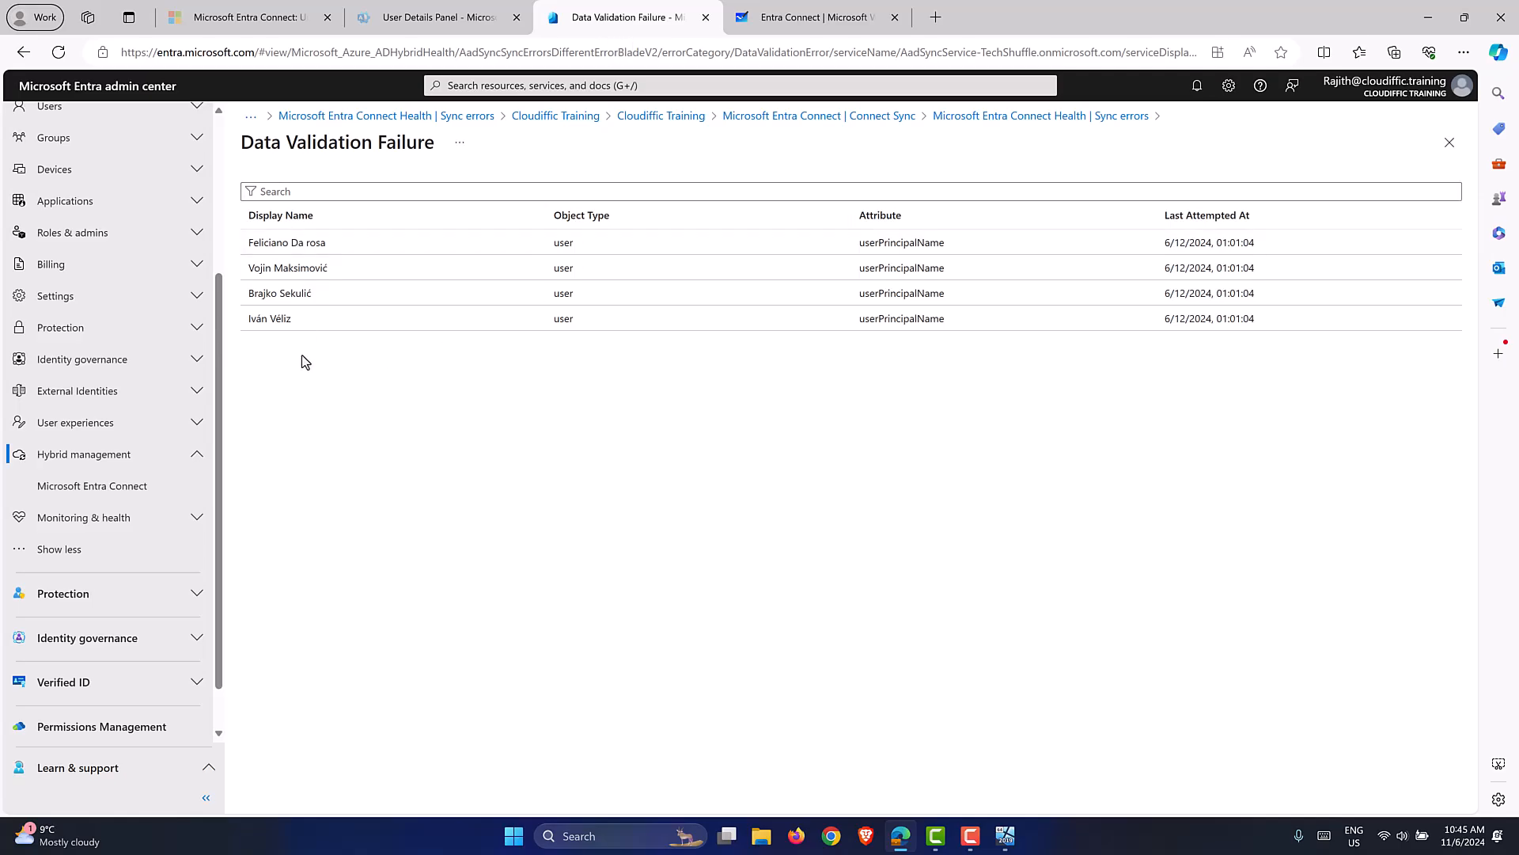
left_click(57, 53)
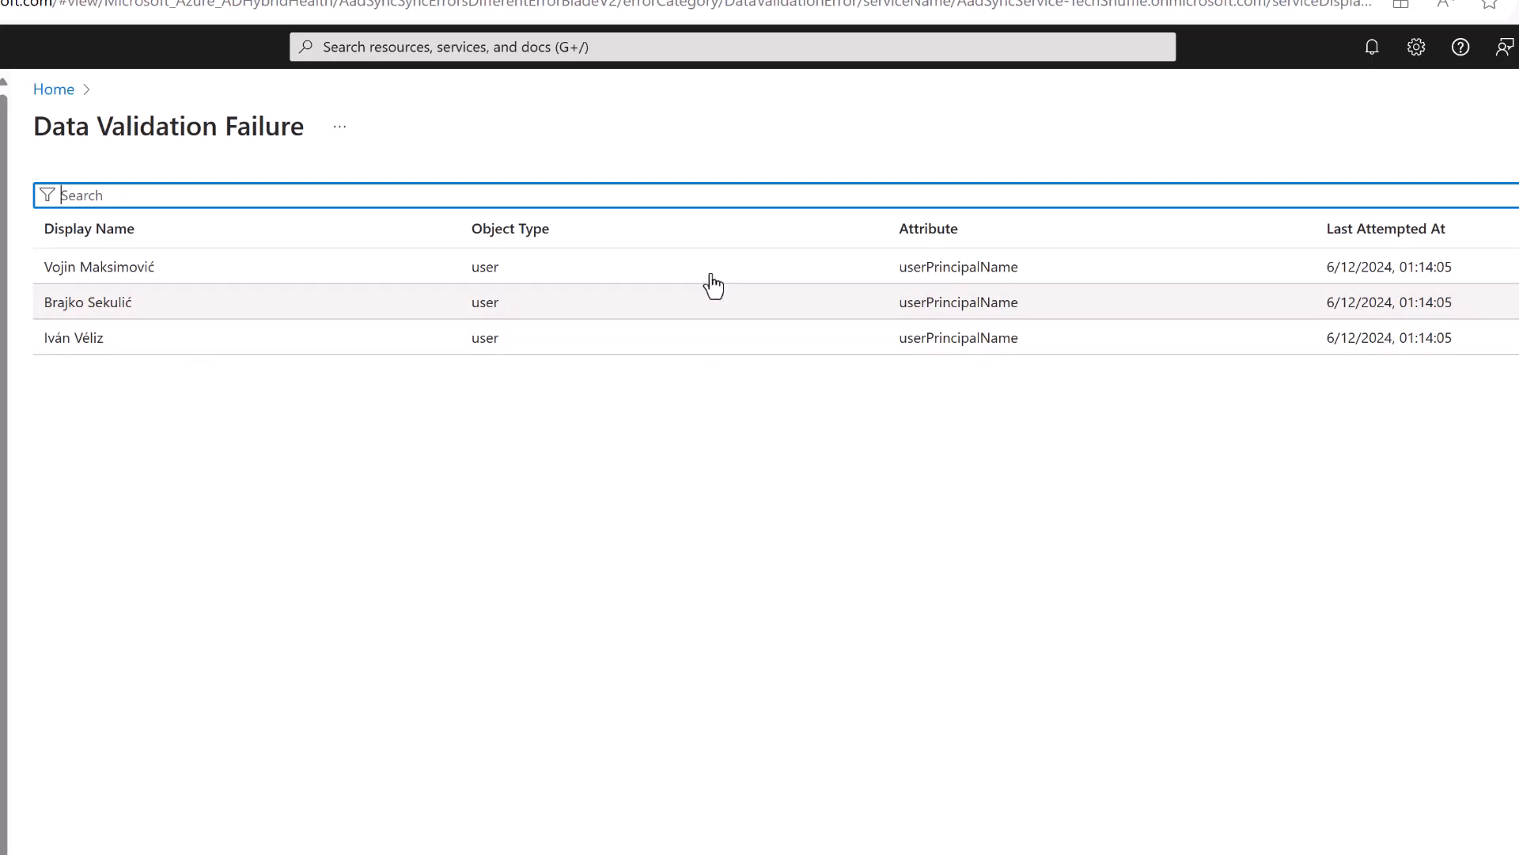
key("alt+Tab")
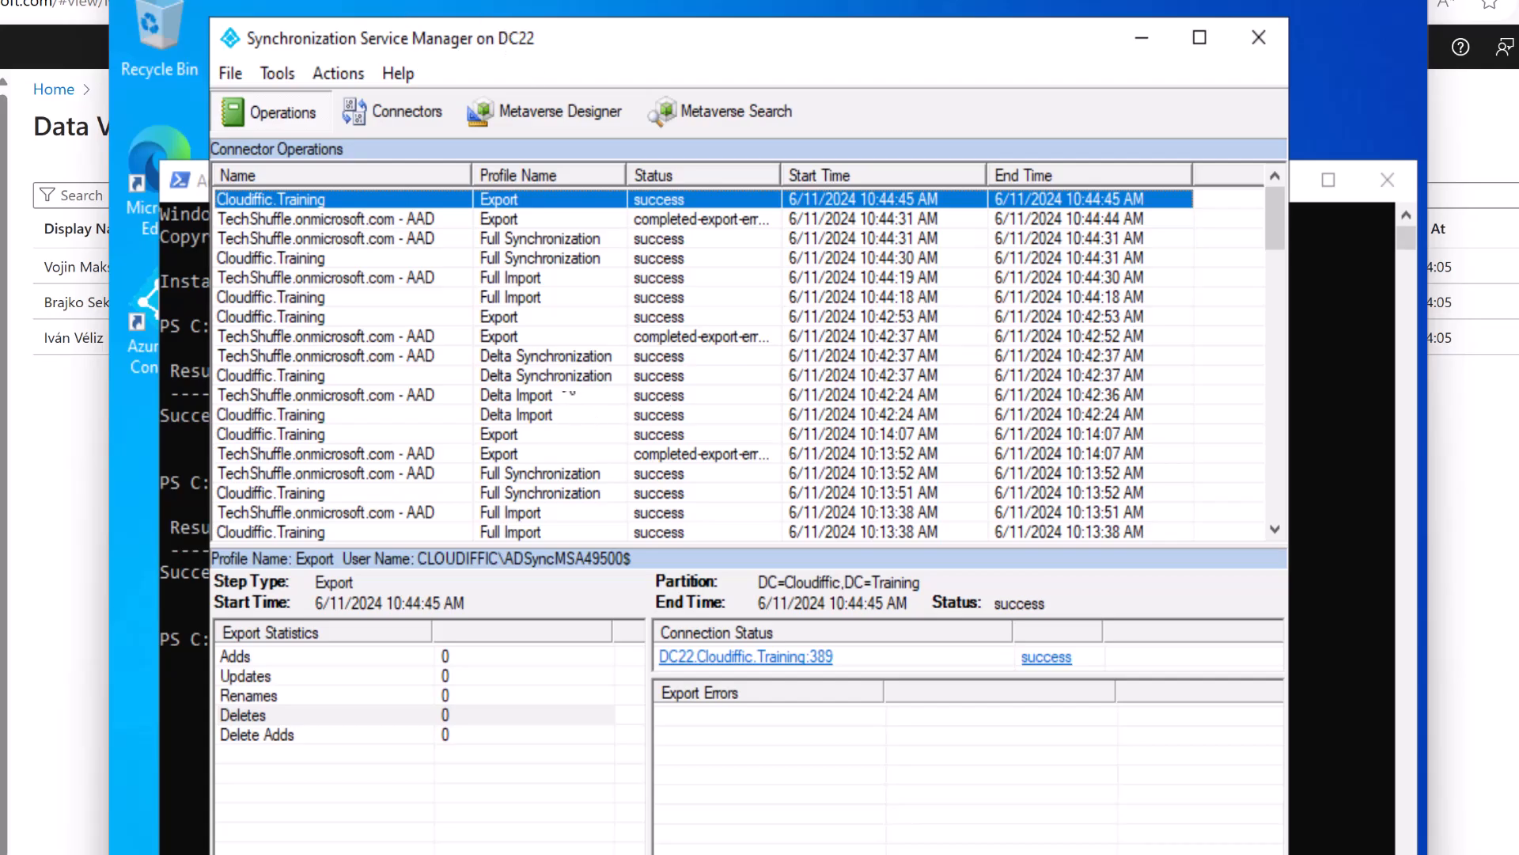
Open the third export error's object, review its pending add attributes like dnsDomainName, and check its log.
left_click(695, 220)
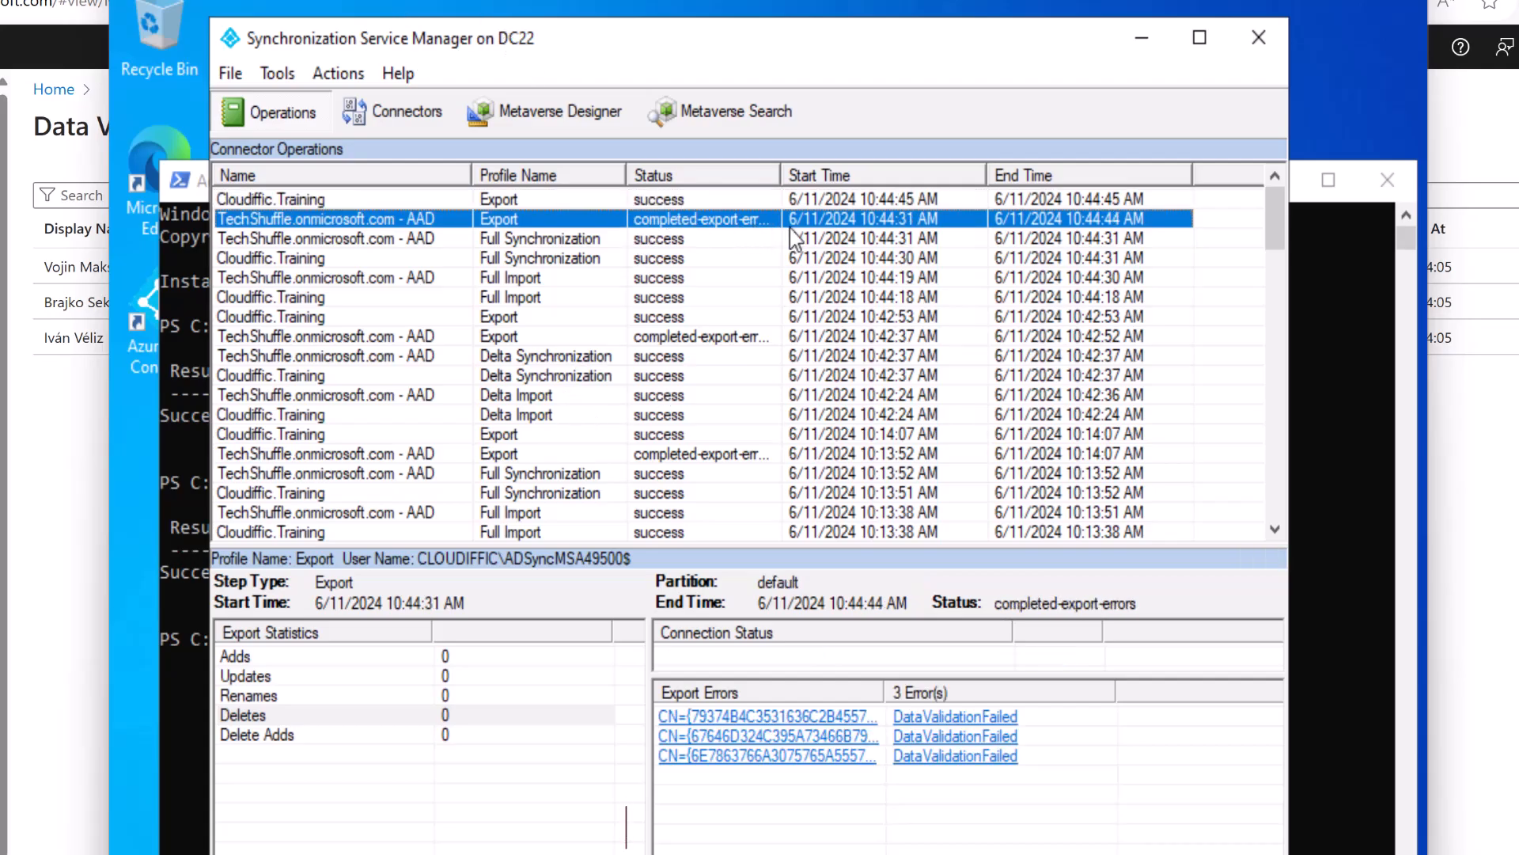
left_click_drag(834, 168, 853, 169)
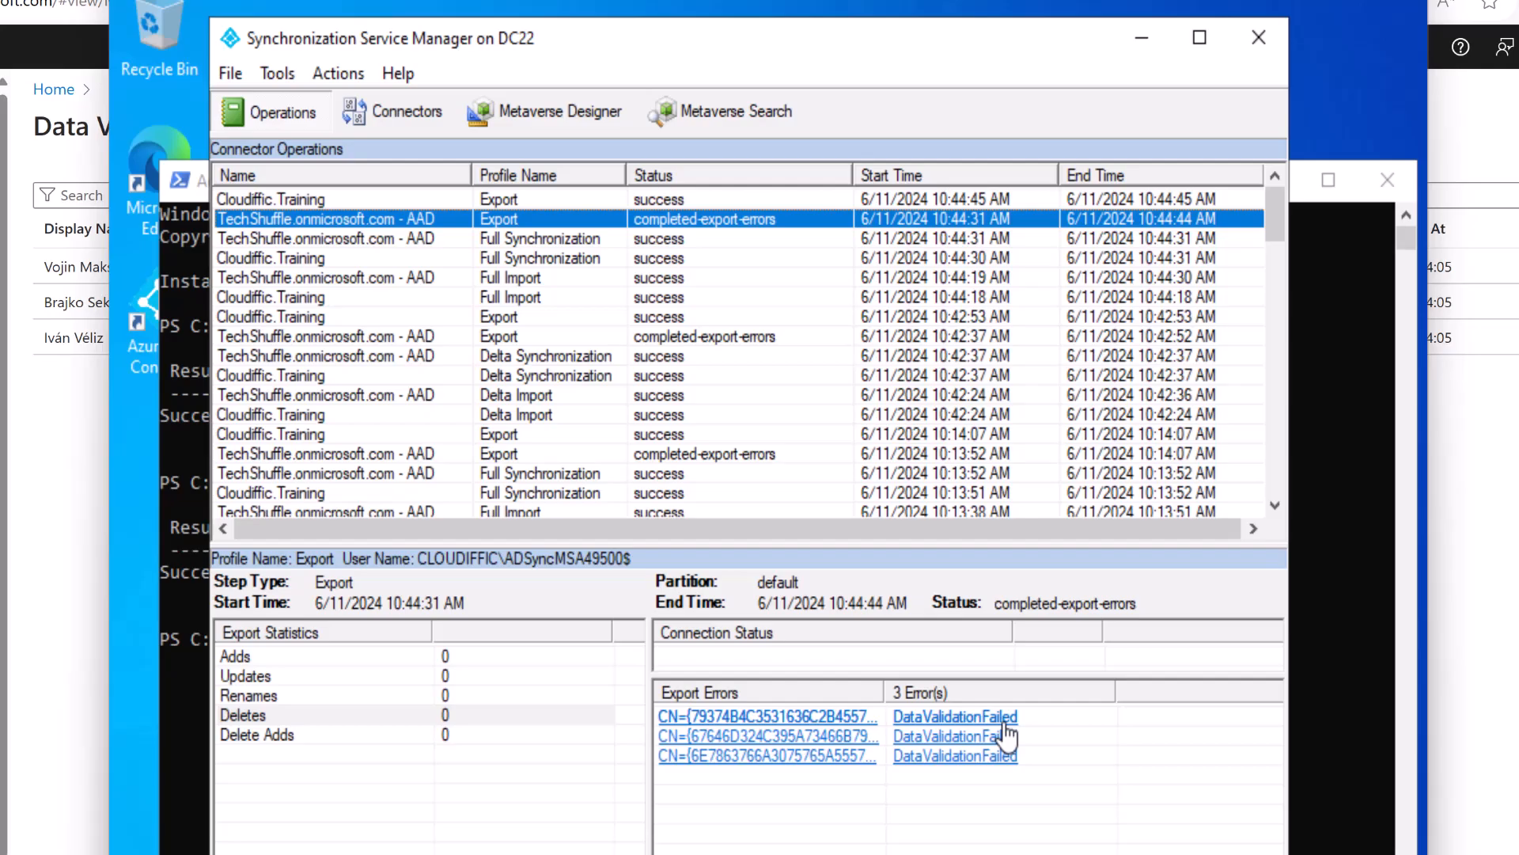
left_click(773, 758)
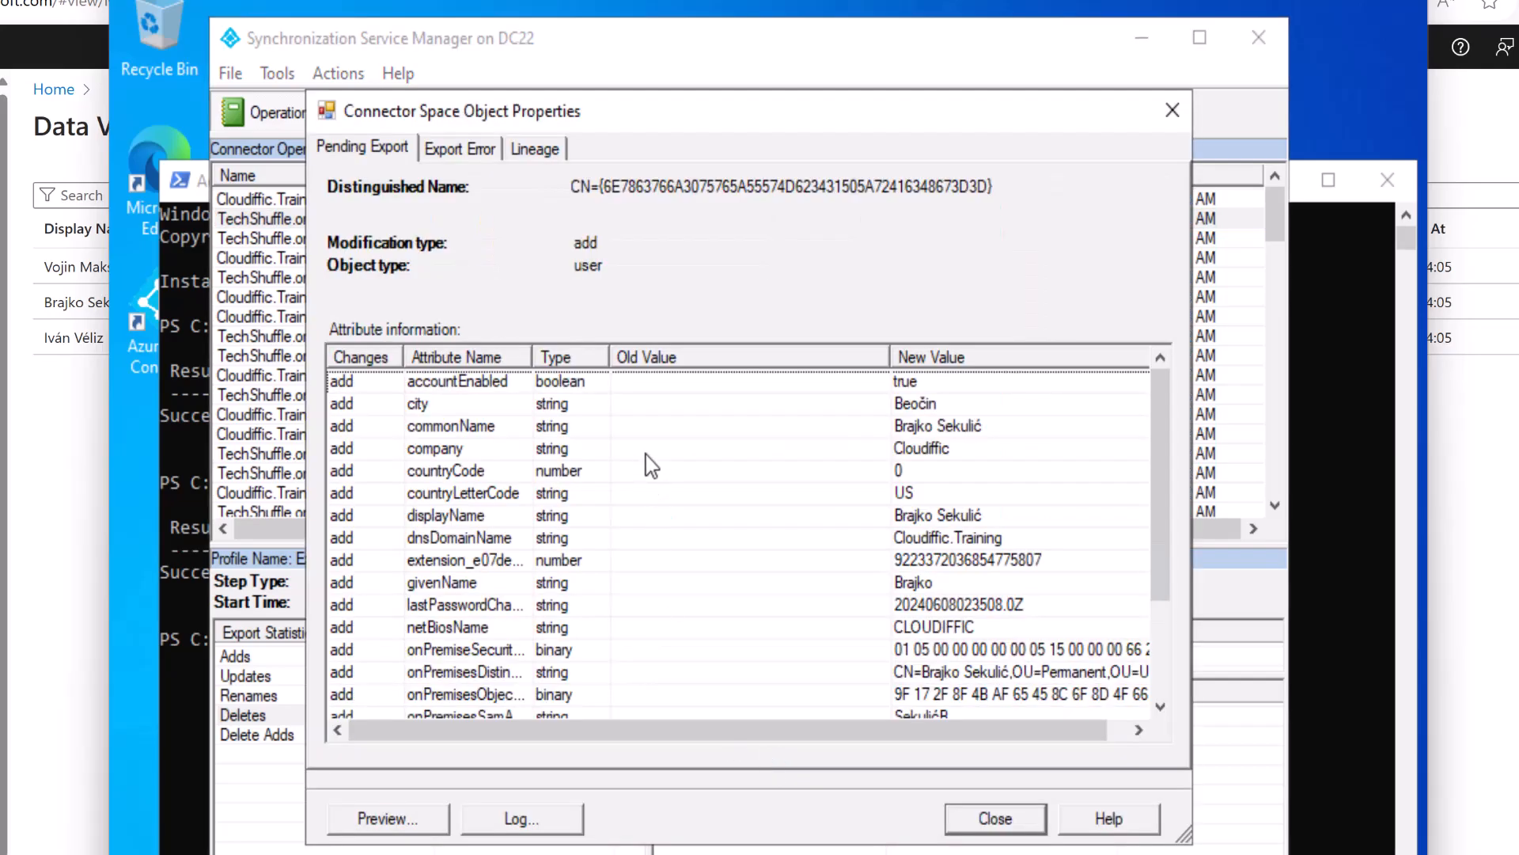
left_click(686, 434)
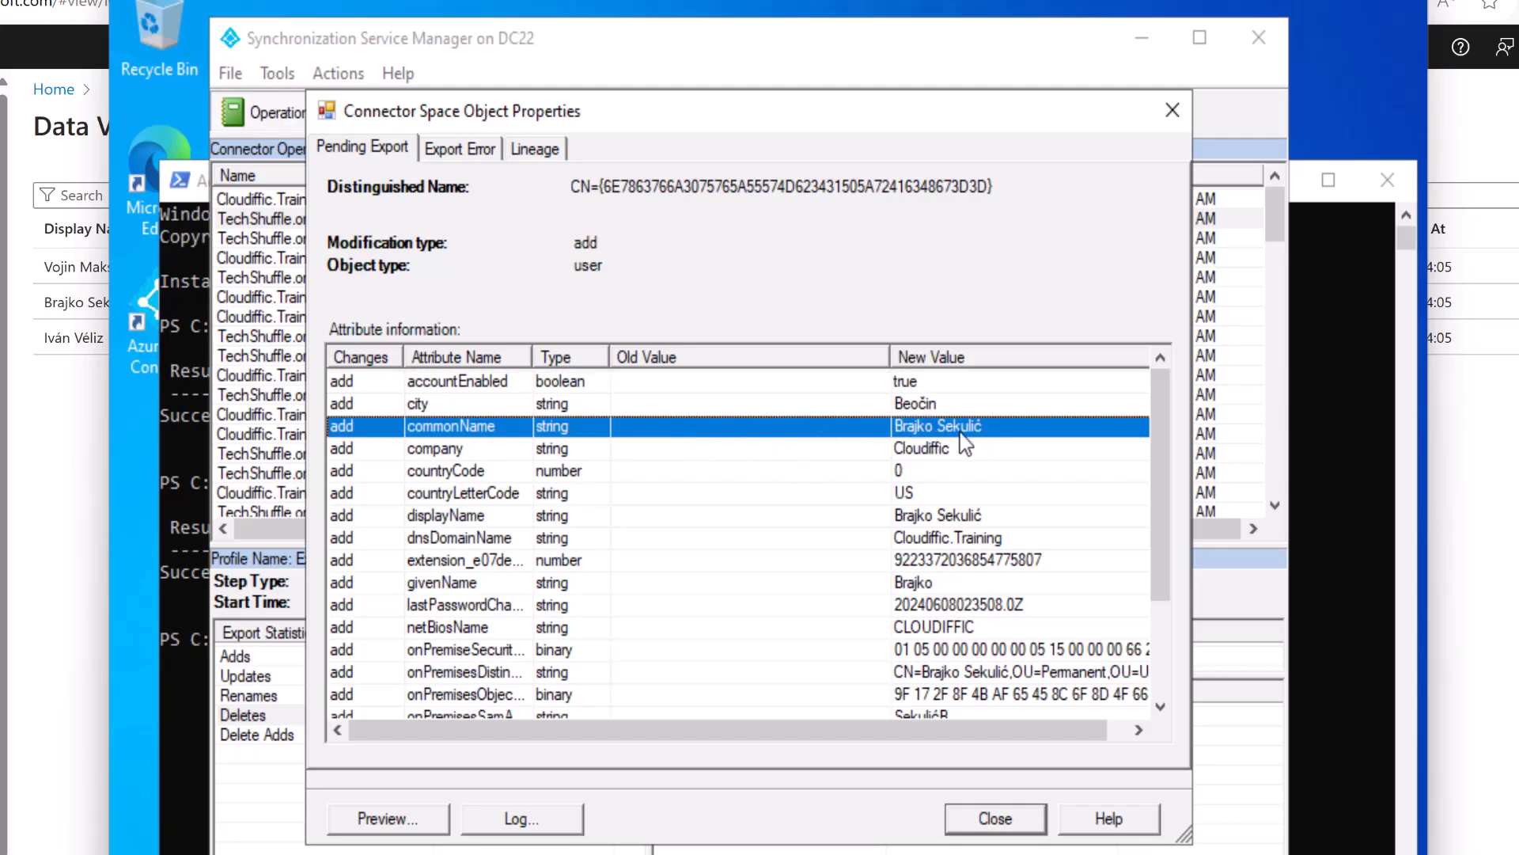
left_click(1019, 540)
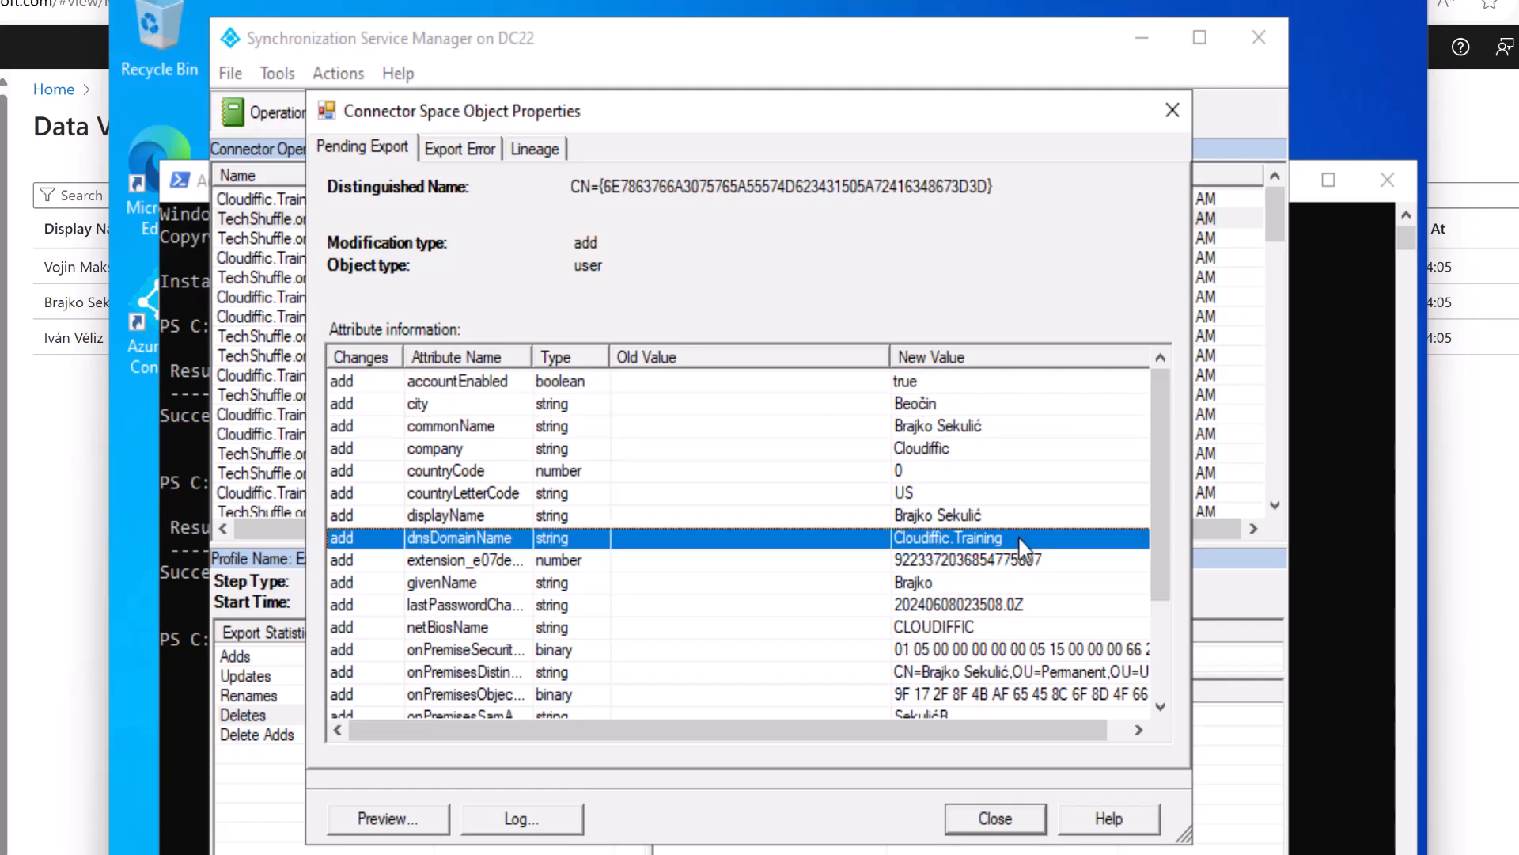
scroll(893, 572, "down", 2)
scroll(894, 578, "up", 2)
left_click(554, 819)
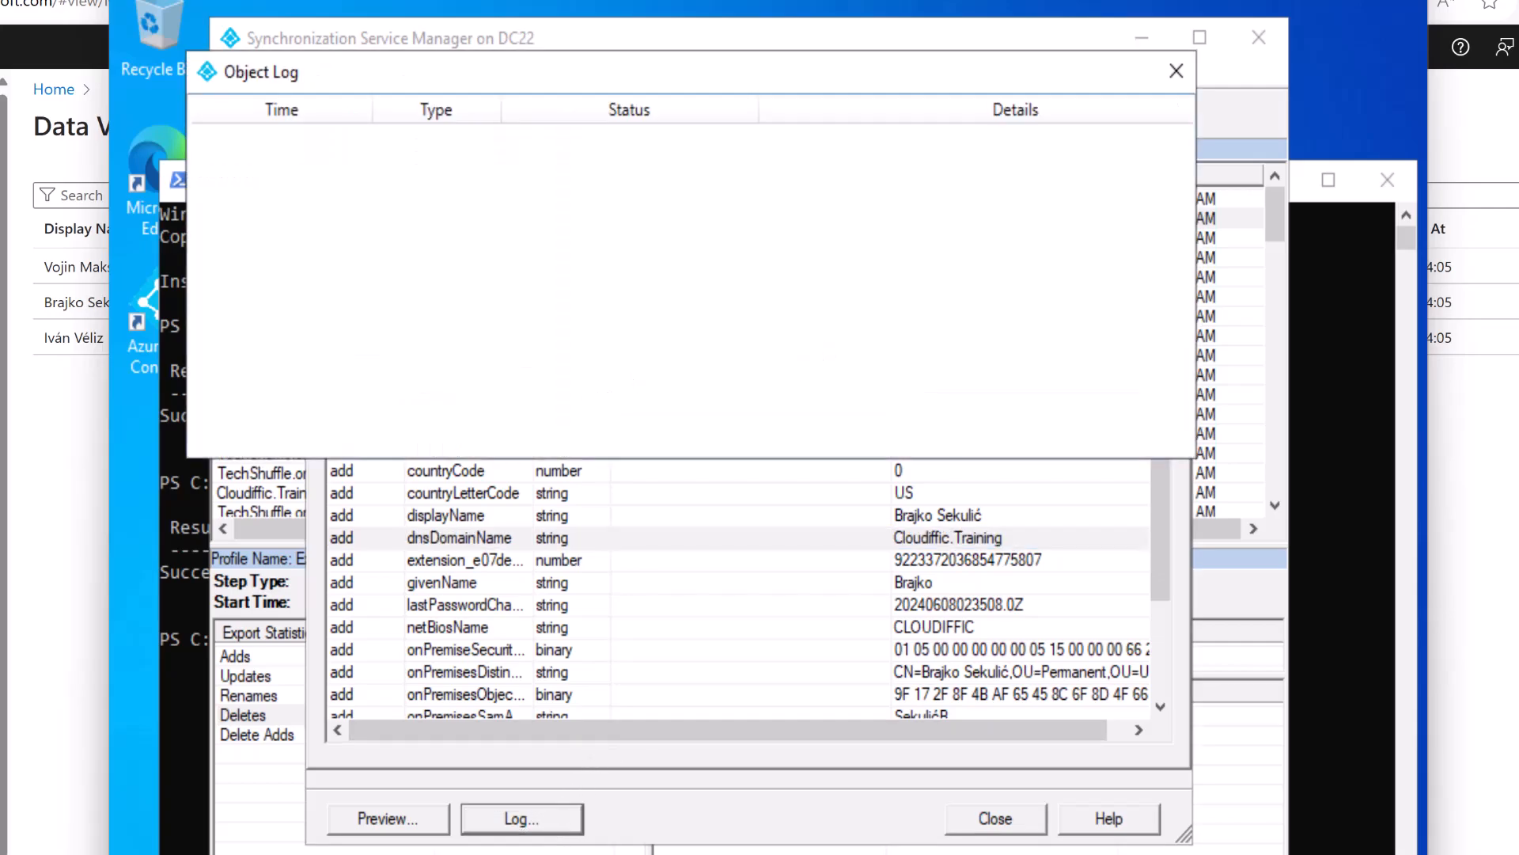
left_click(1174, 73)
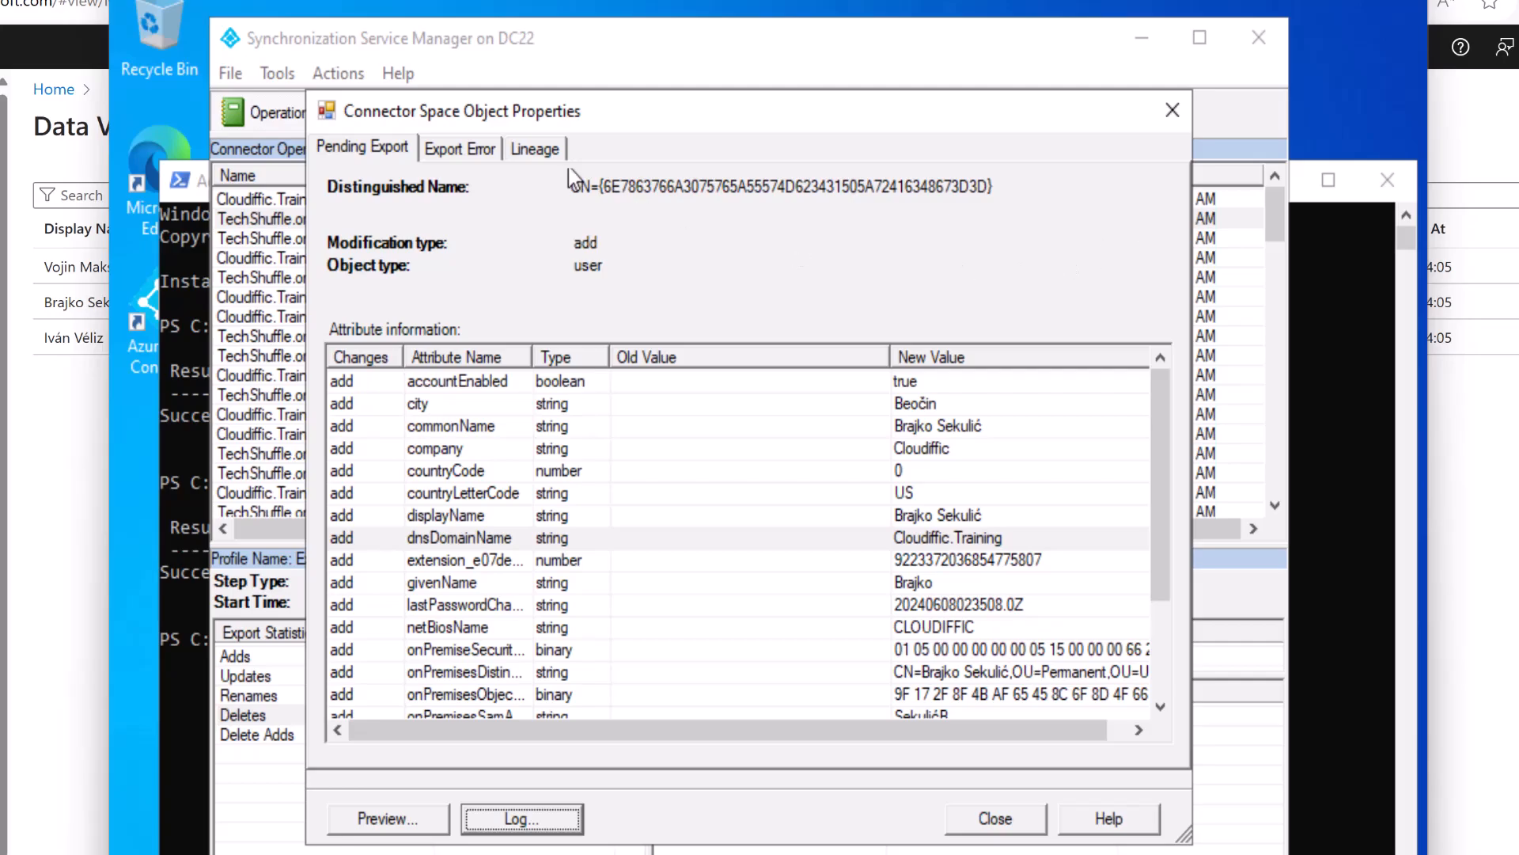
left_click(484, 149)
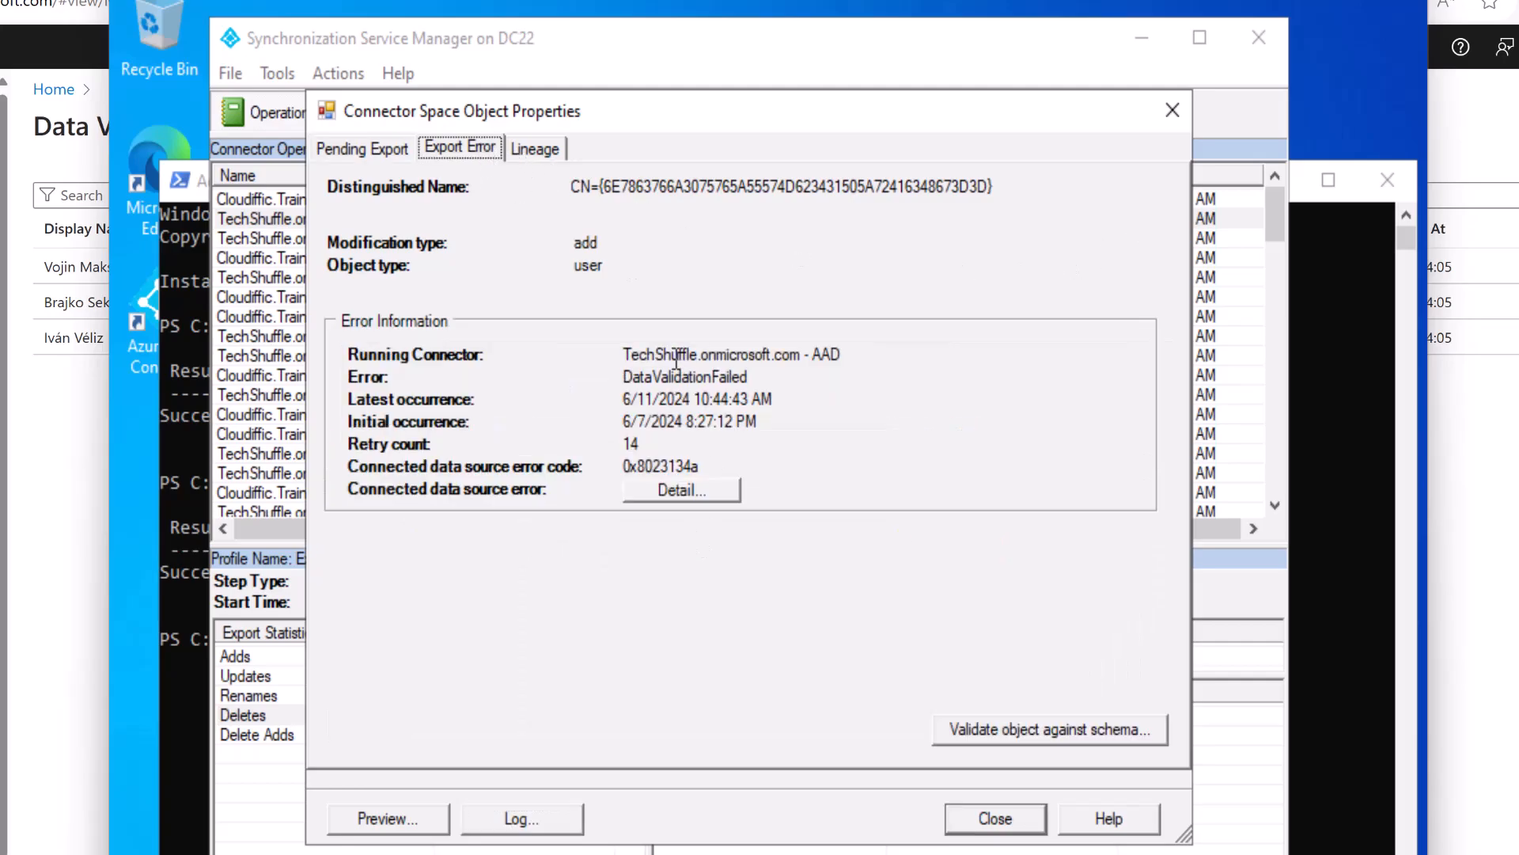
left_click(625, 378)
left_click_drag(625, 382, 760, 392)
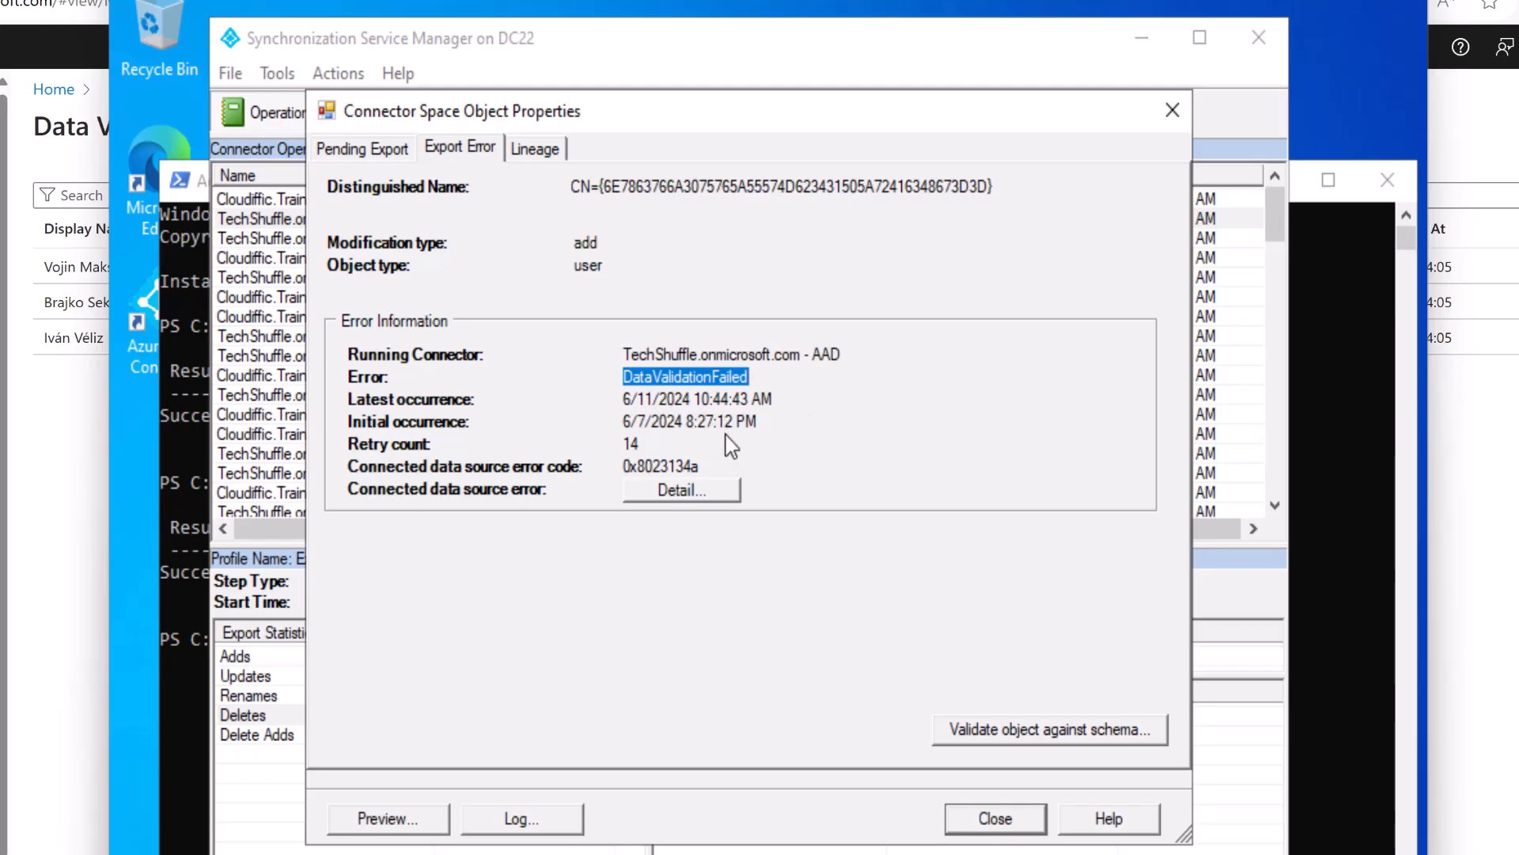
double_click(629, 445)
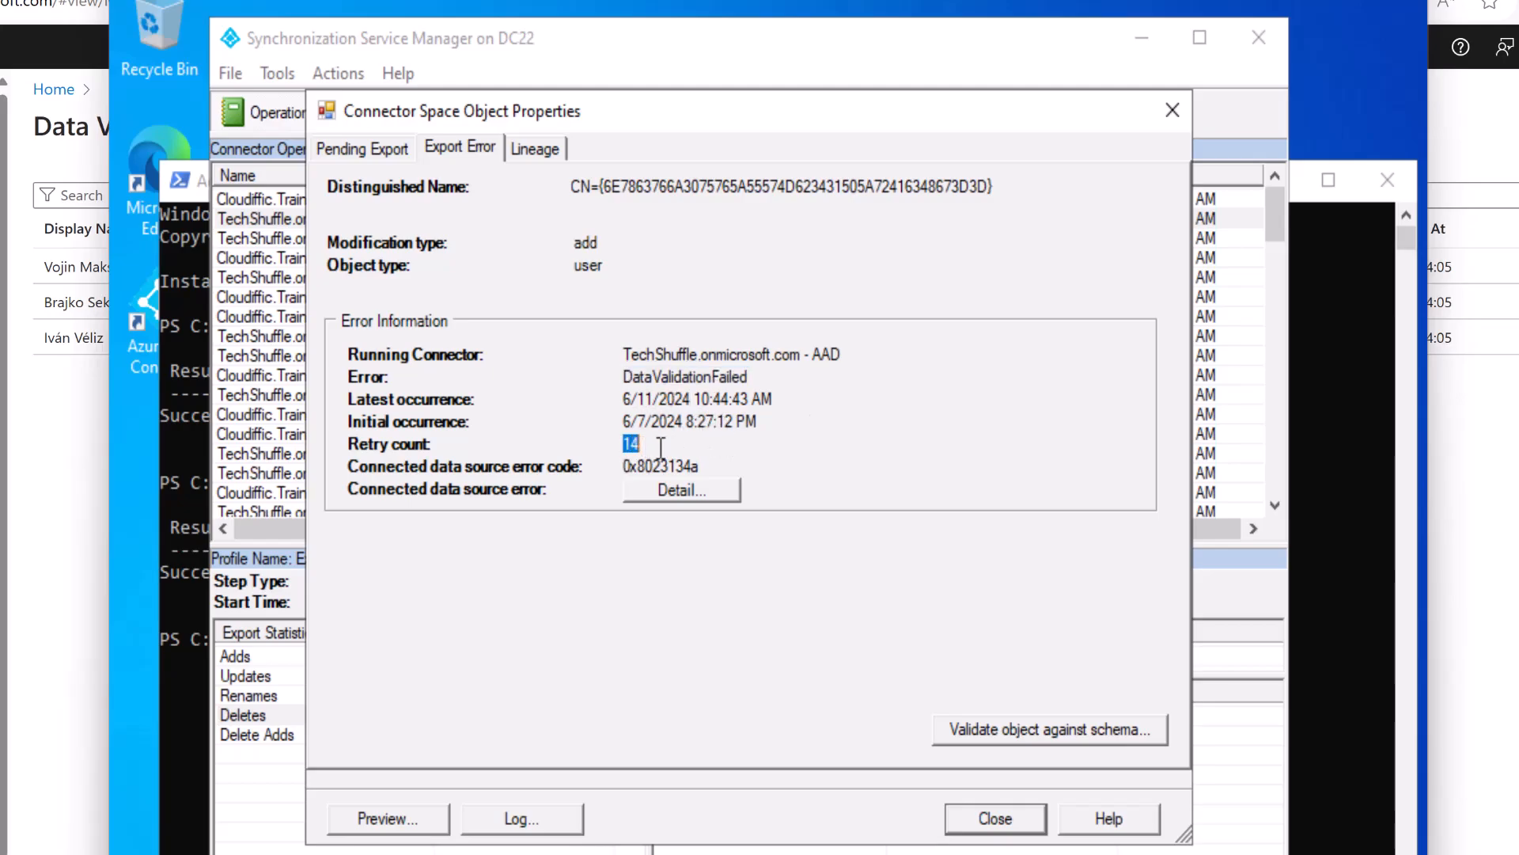
left_click(677, 490)
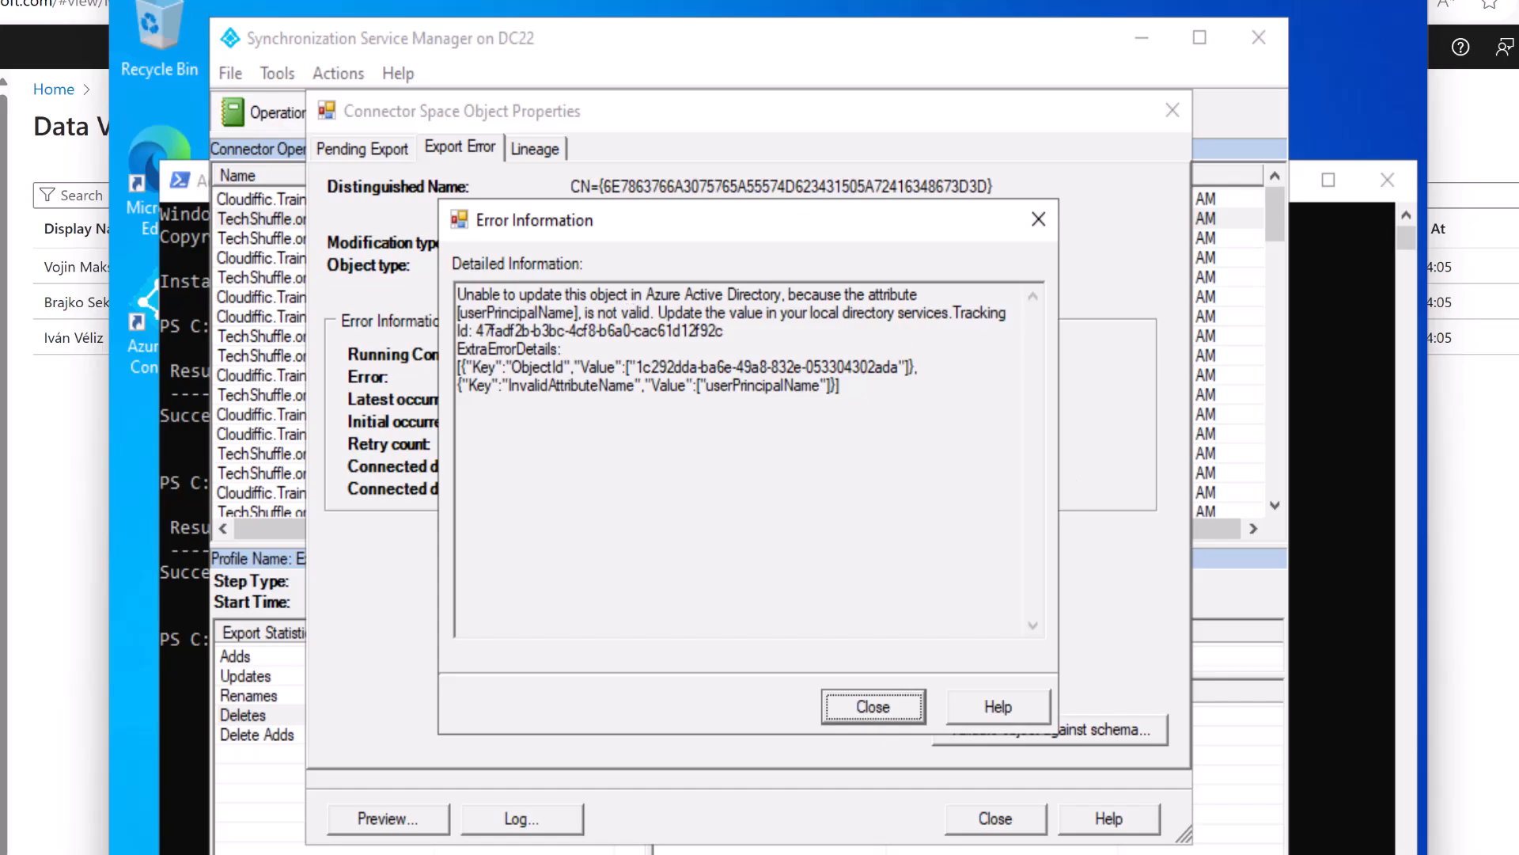
left_click(892, 715)
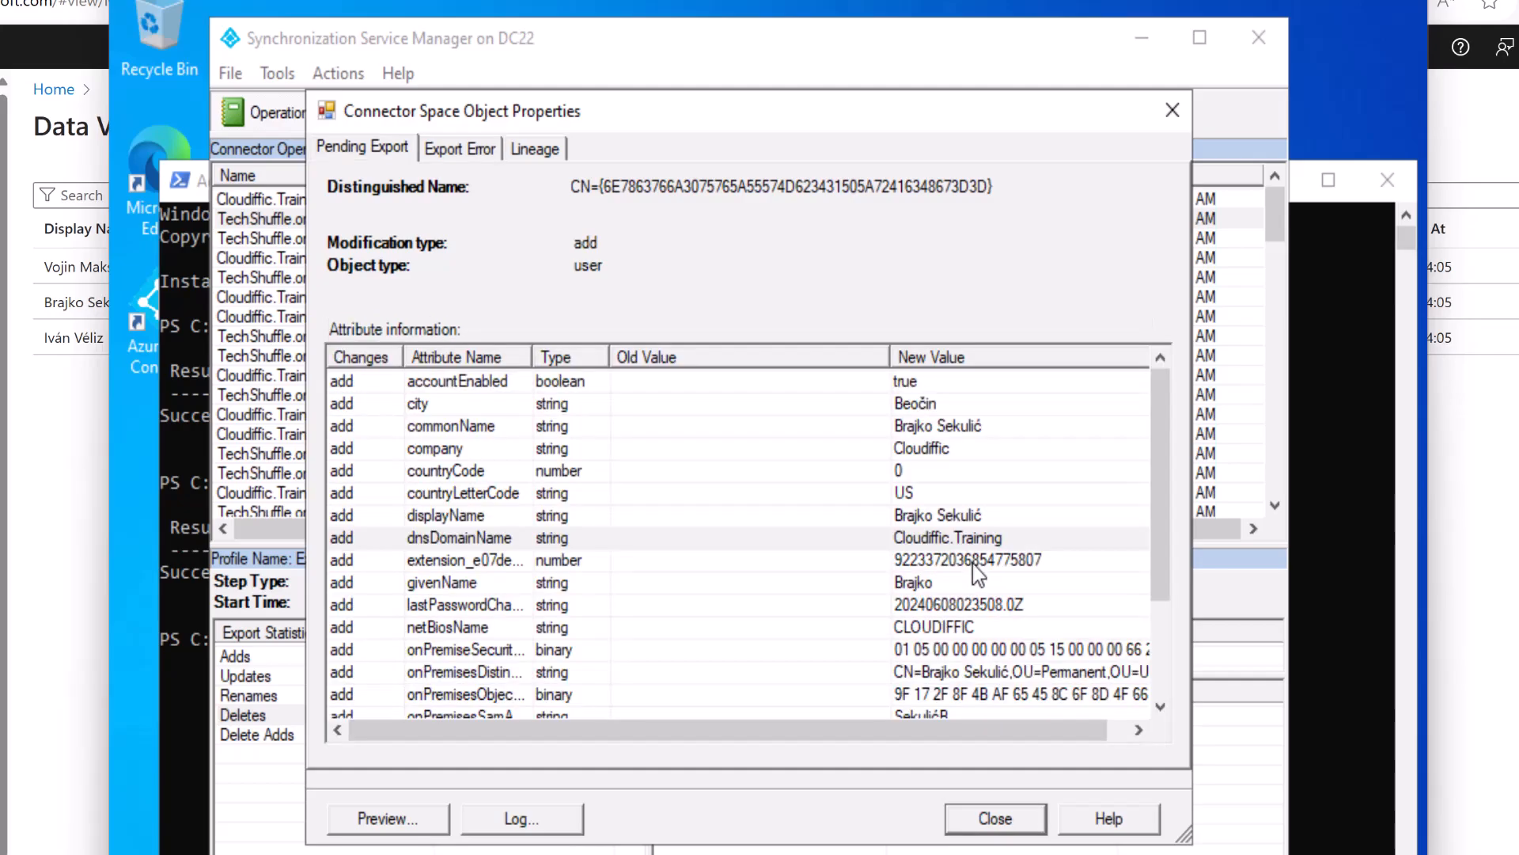
Open the failing Permanent OU user's properties on the Account tab.
left_click(924, 435)
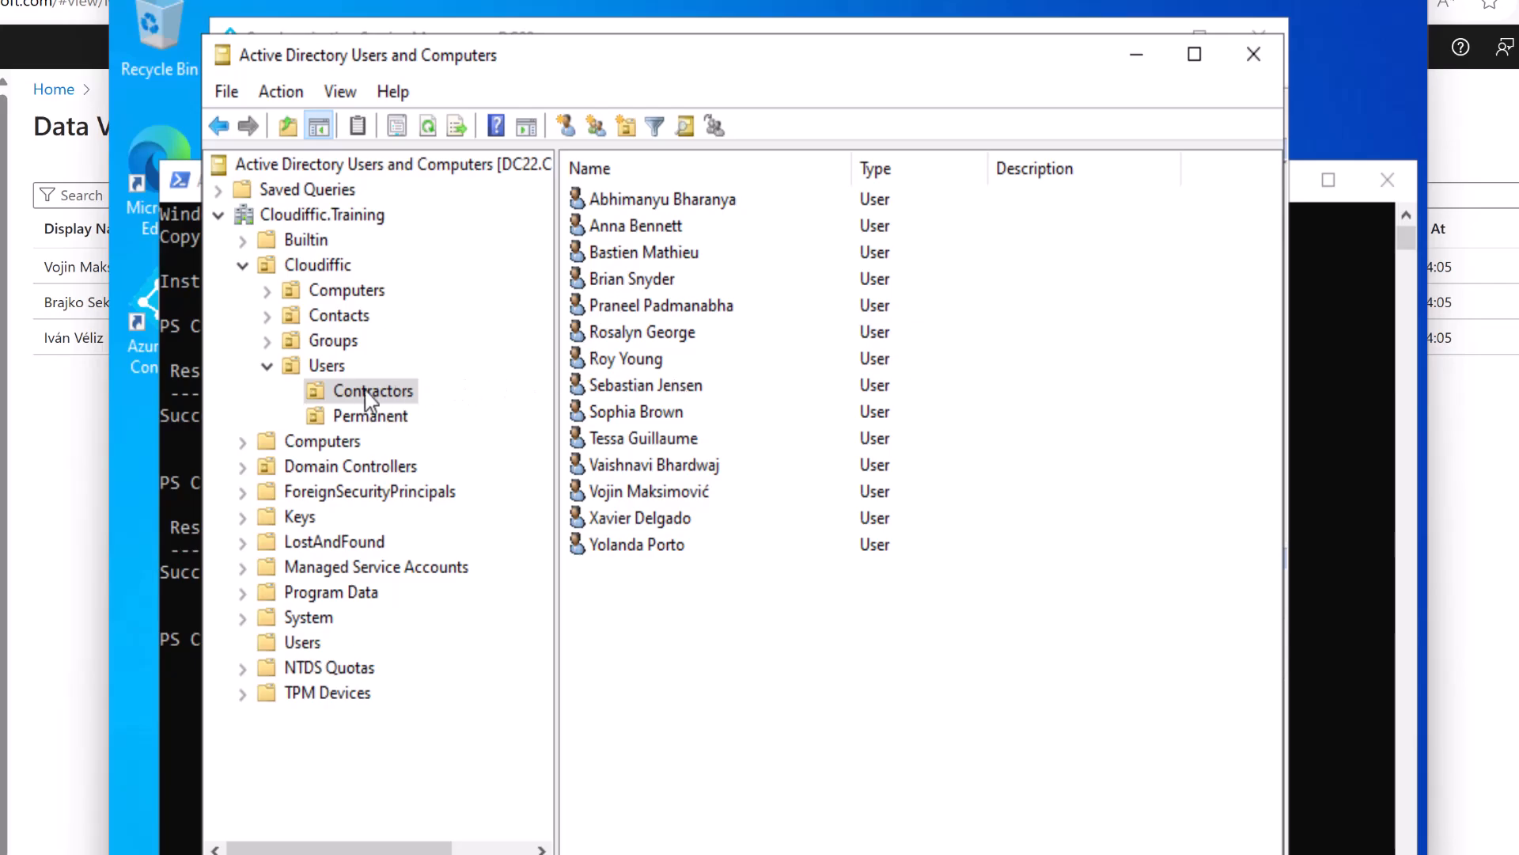
left_click(345, 416)
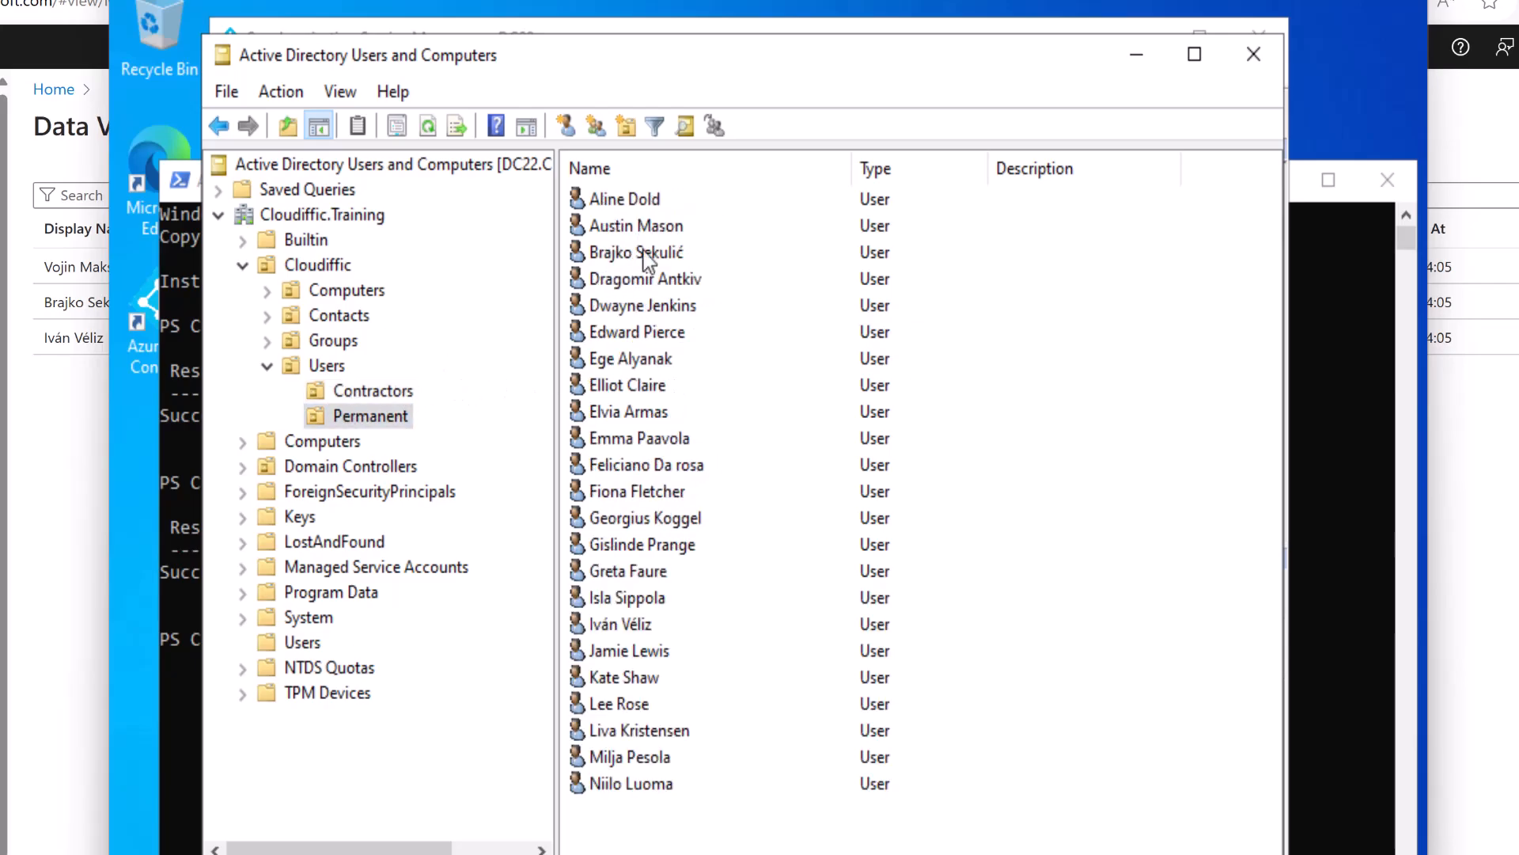
left_click(625, 263)
double_click(626, 258)
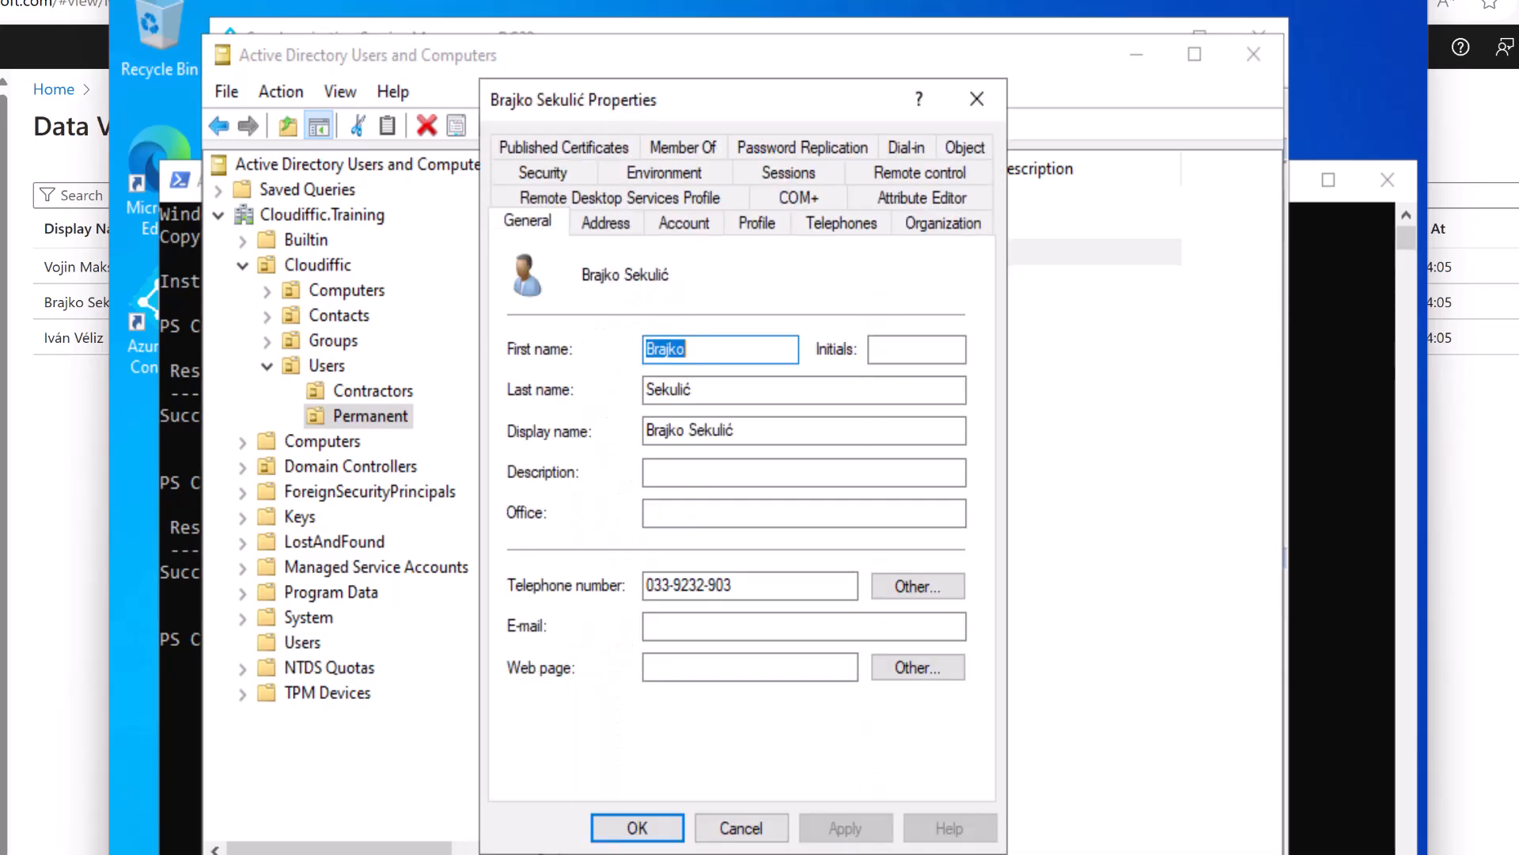
left_click(681, 223)
left_click(642, 291)
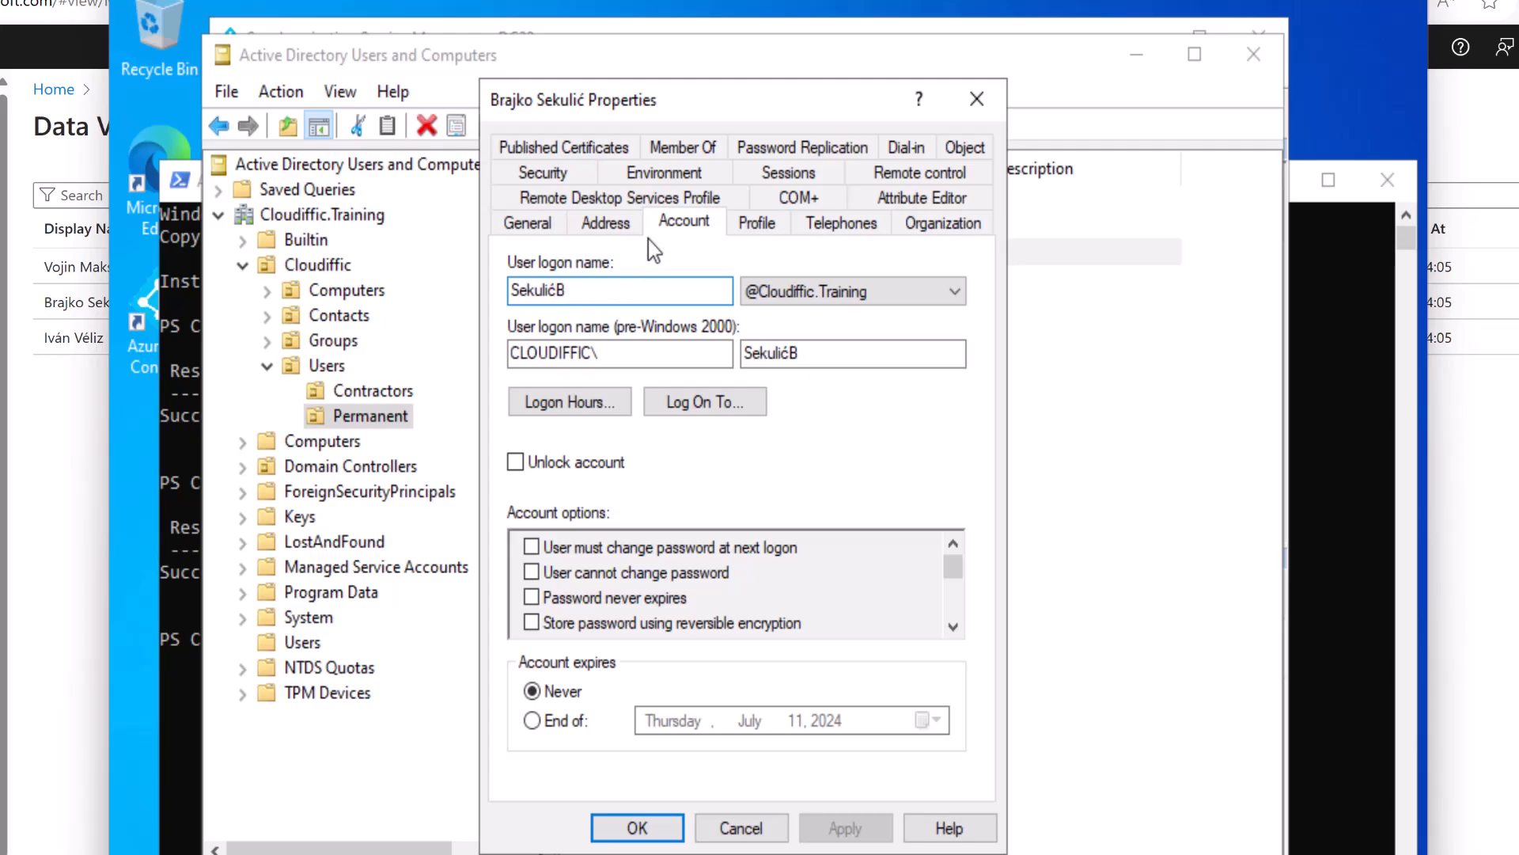
Replace the accented ć in the logon name with c, applying a unique name after the duplicate warning.
left_click(525, 224)
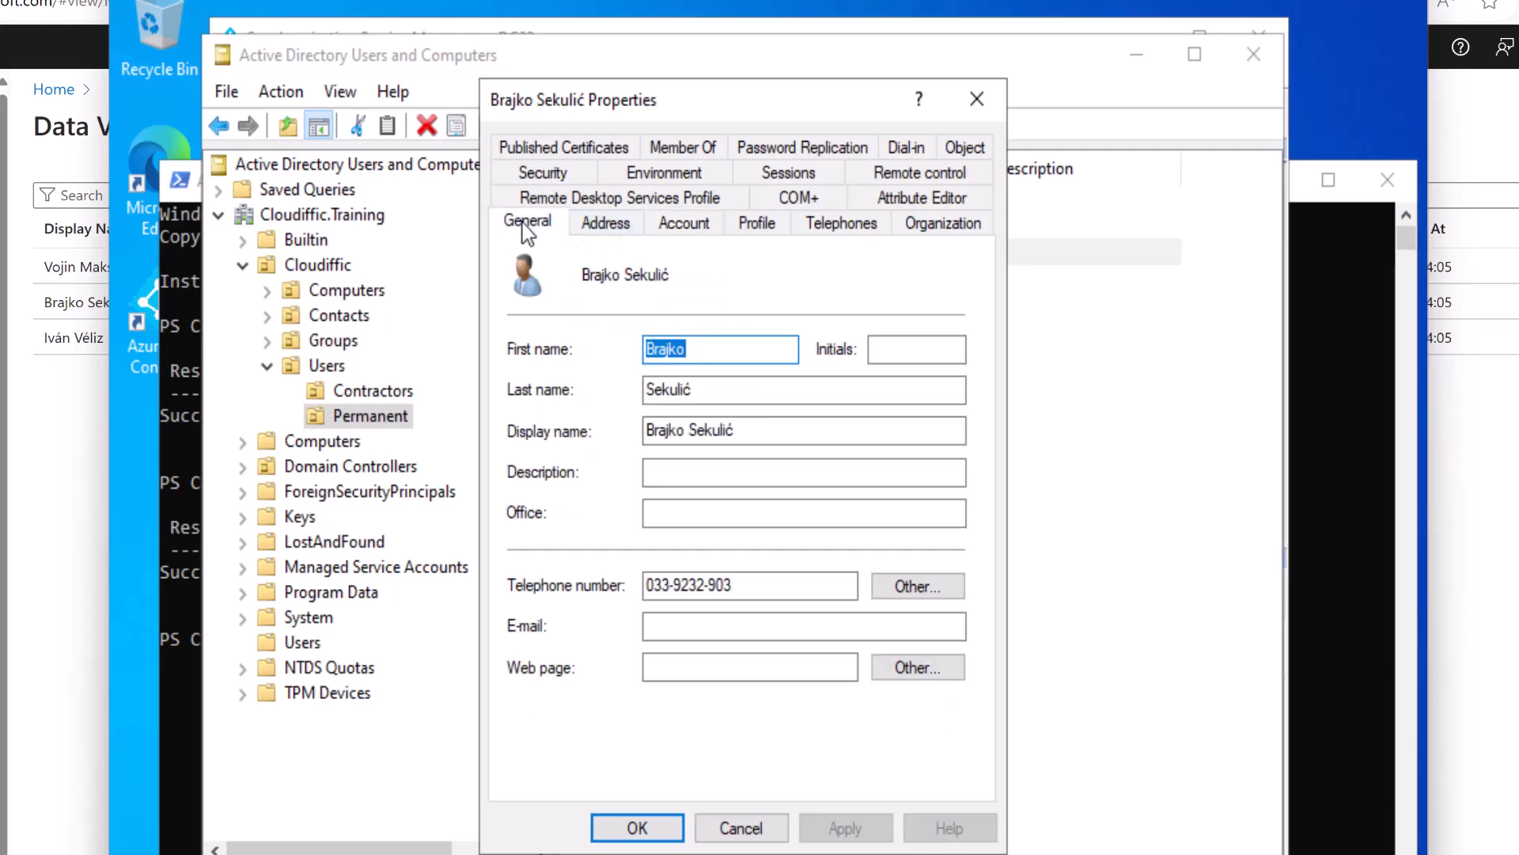
left_click(701, 224)
left_click(607, 292)
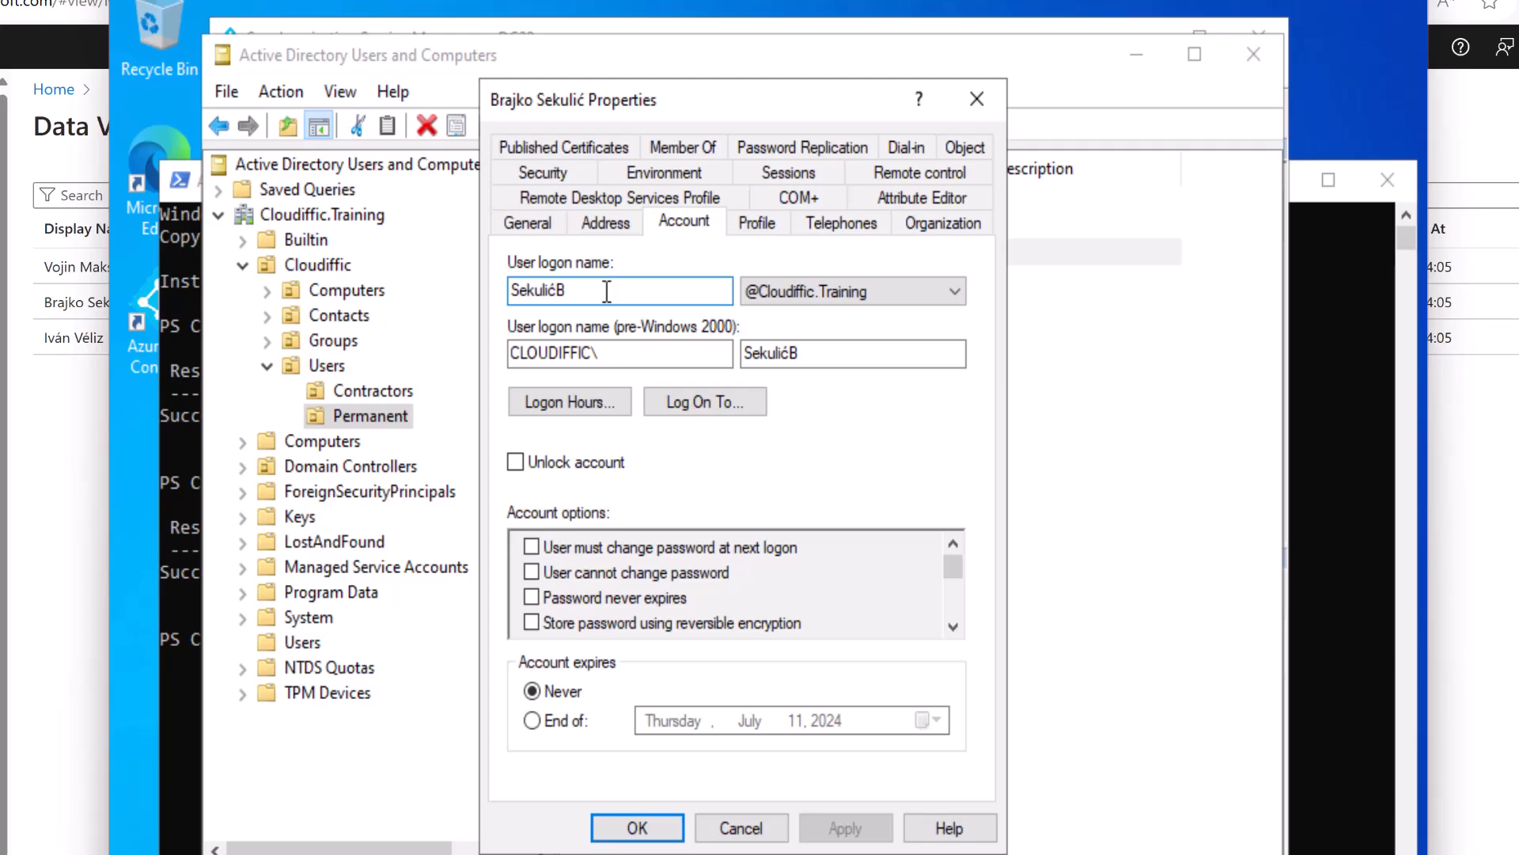
key("BackSpace")
key("BackSpace")
type("ic")
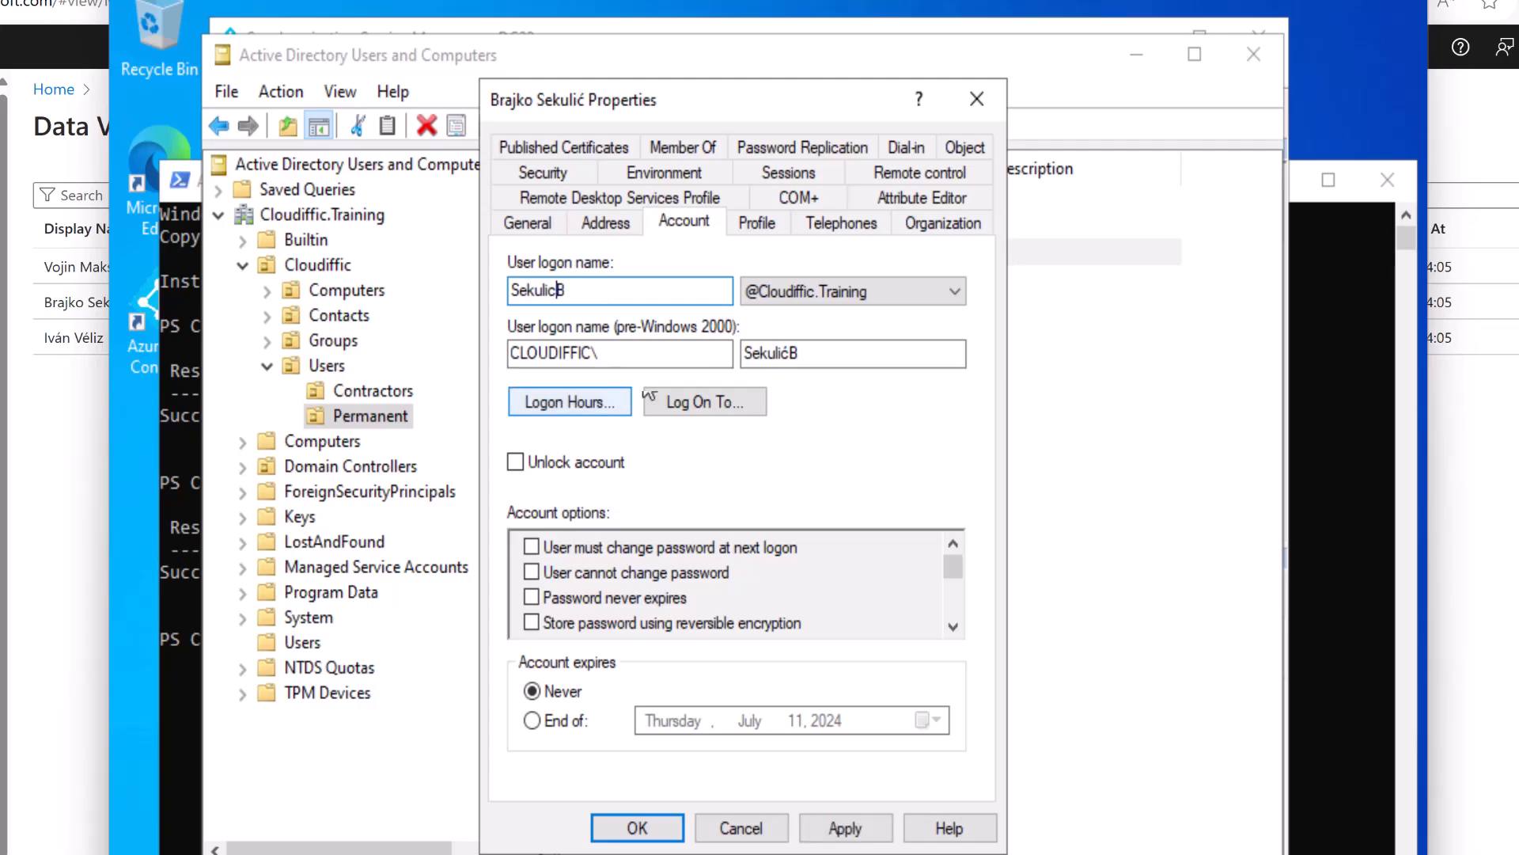
left_click(861, 828)
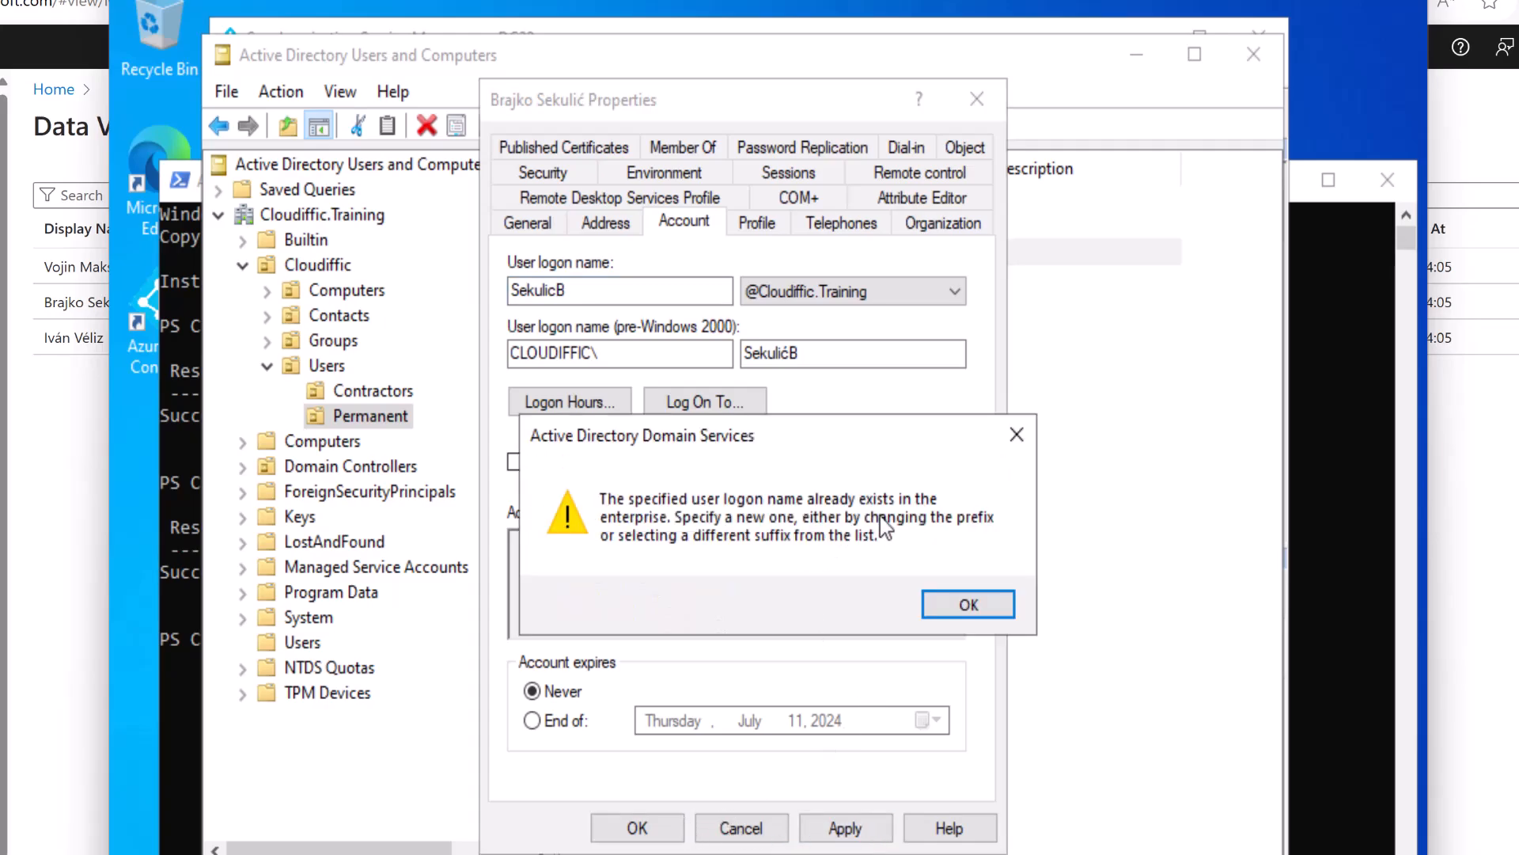
left_click(991, 608)
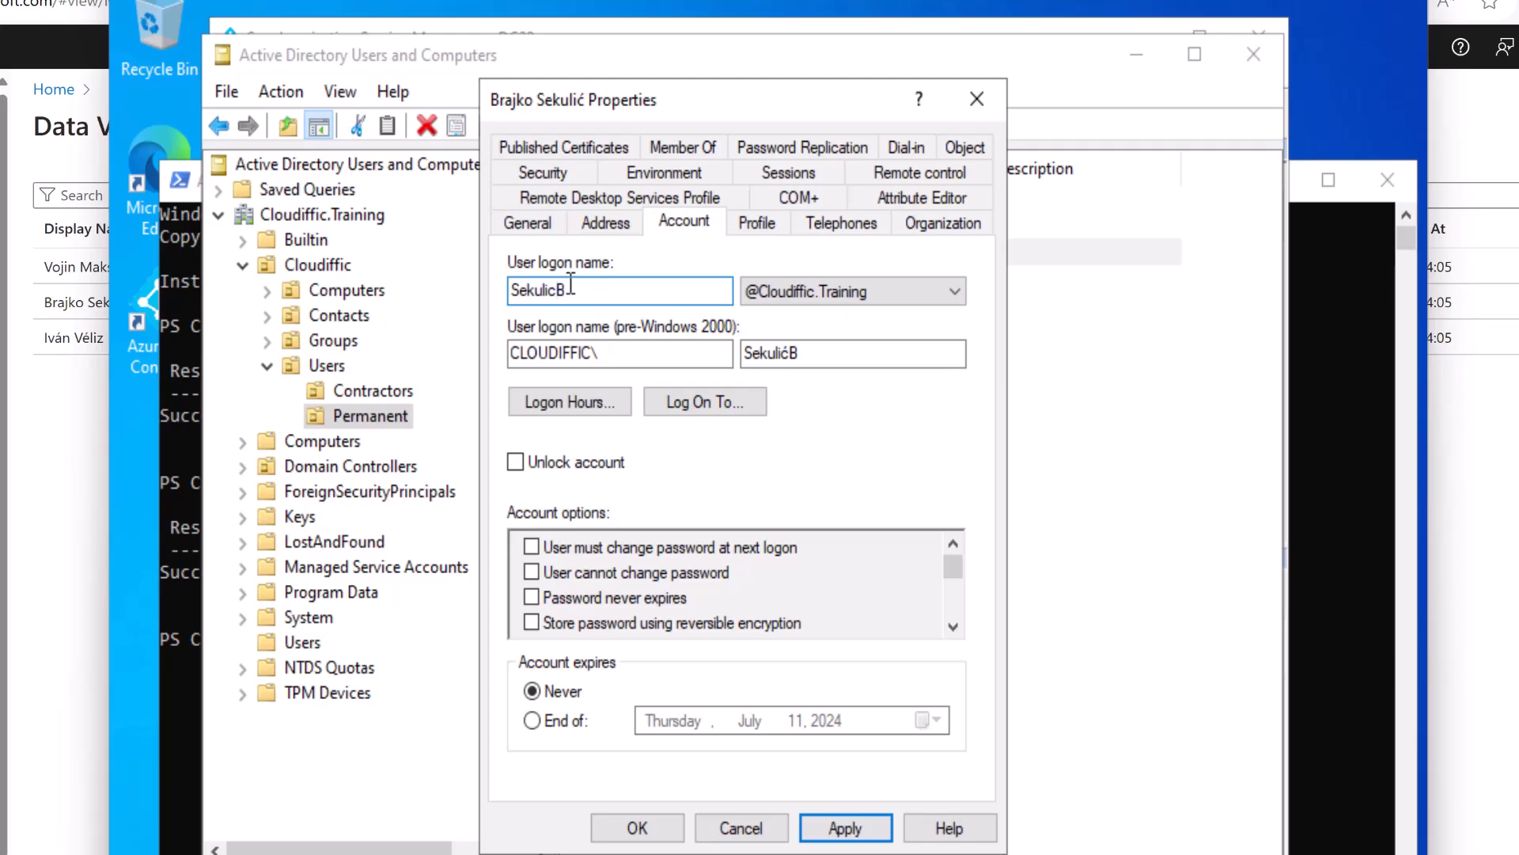
left_click(843, 827)
left_click(633, 827)
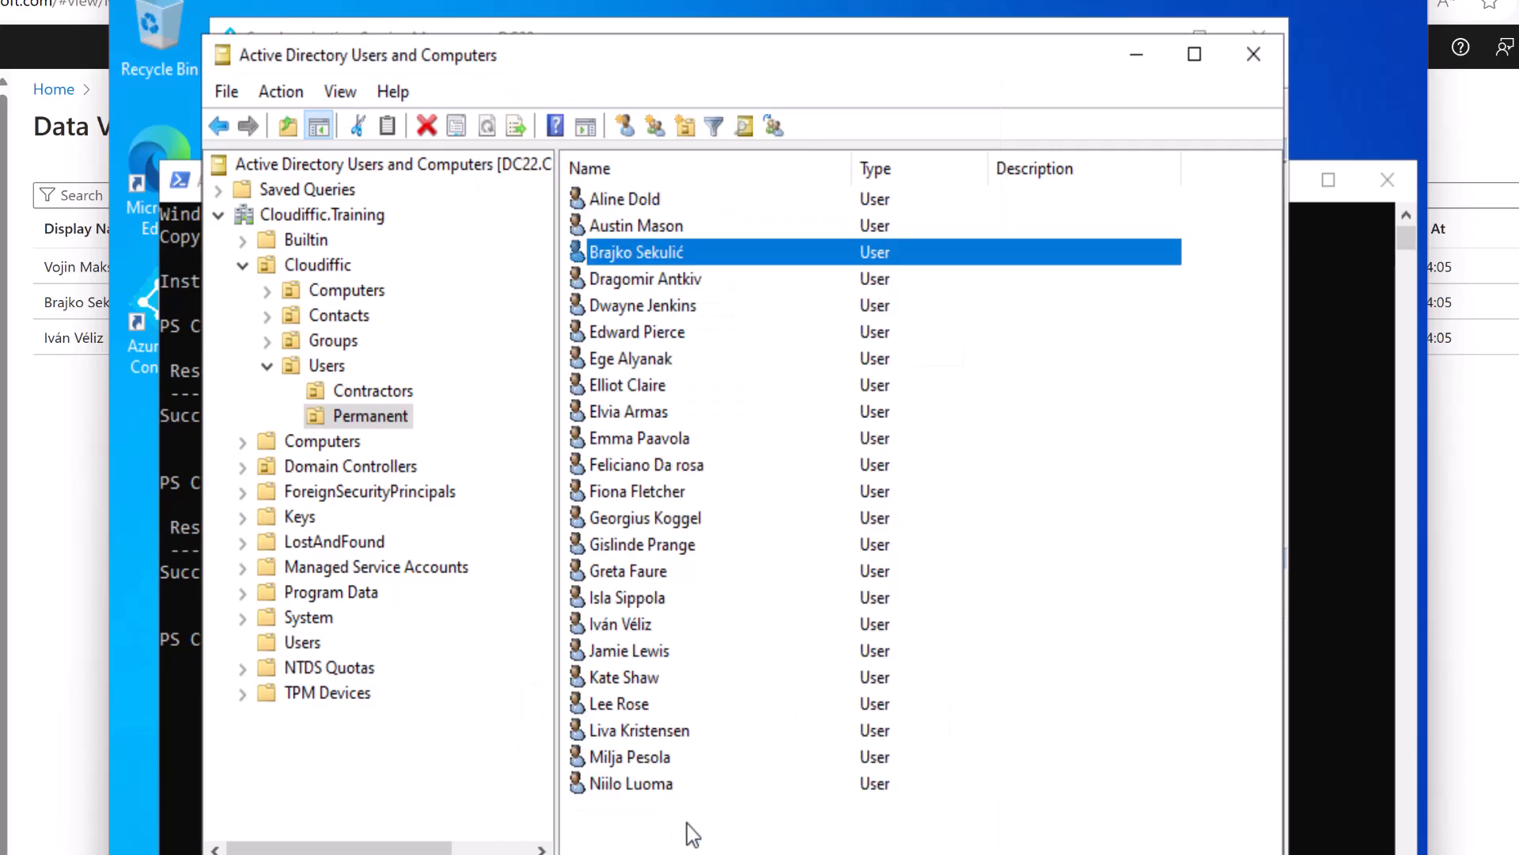
Recall Start-ADSyncSyncCycle -PolicyType initial in PowerShell to rerun the full sync.
left_click(1318, 592)
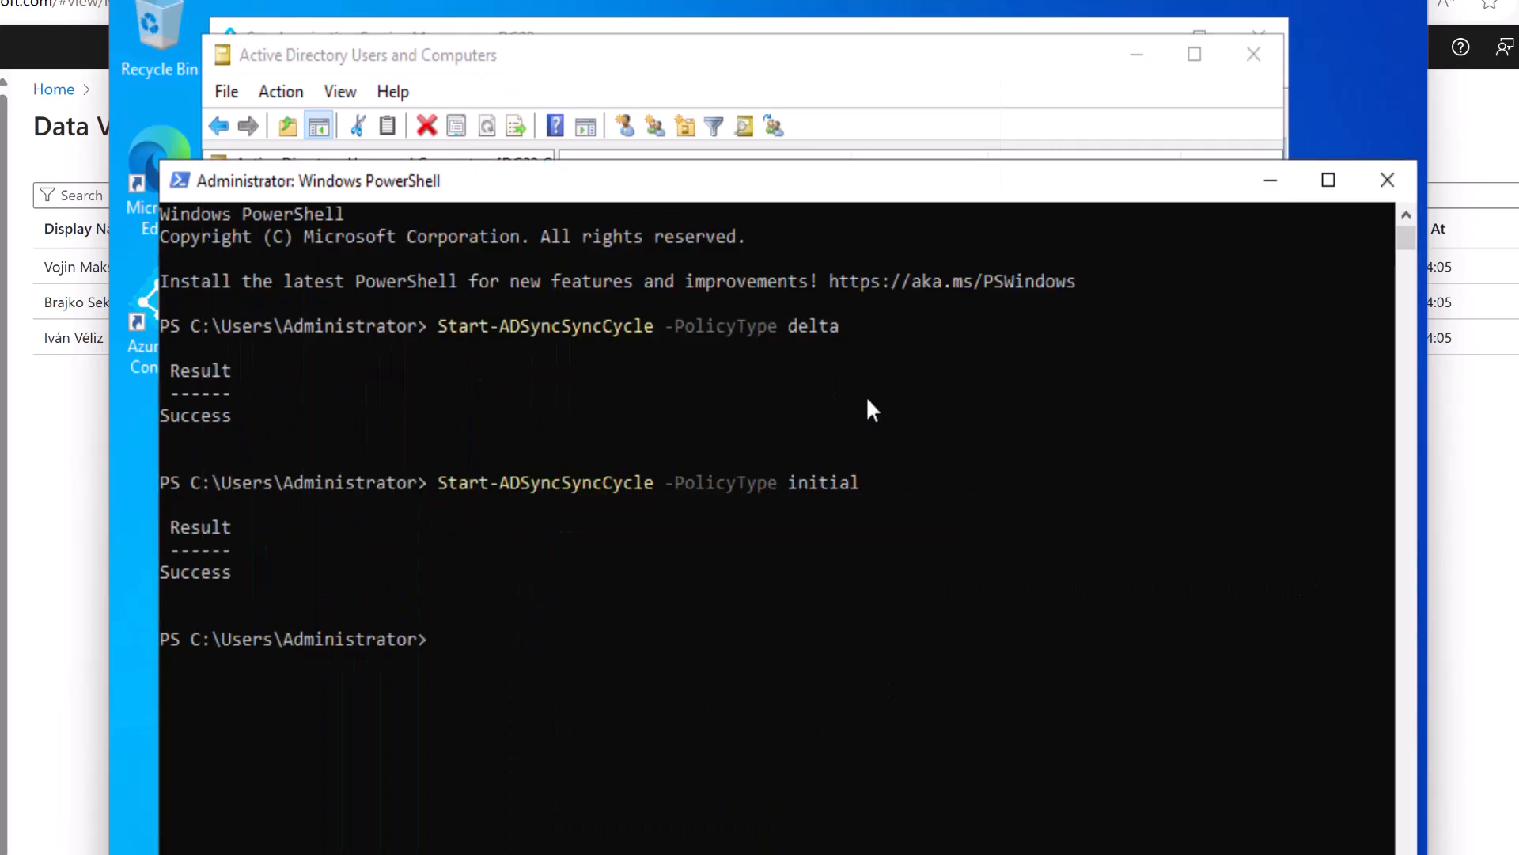
left_click(899, 118)
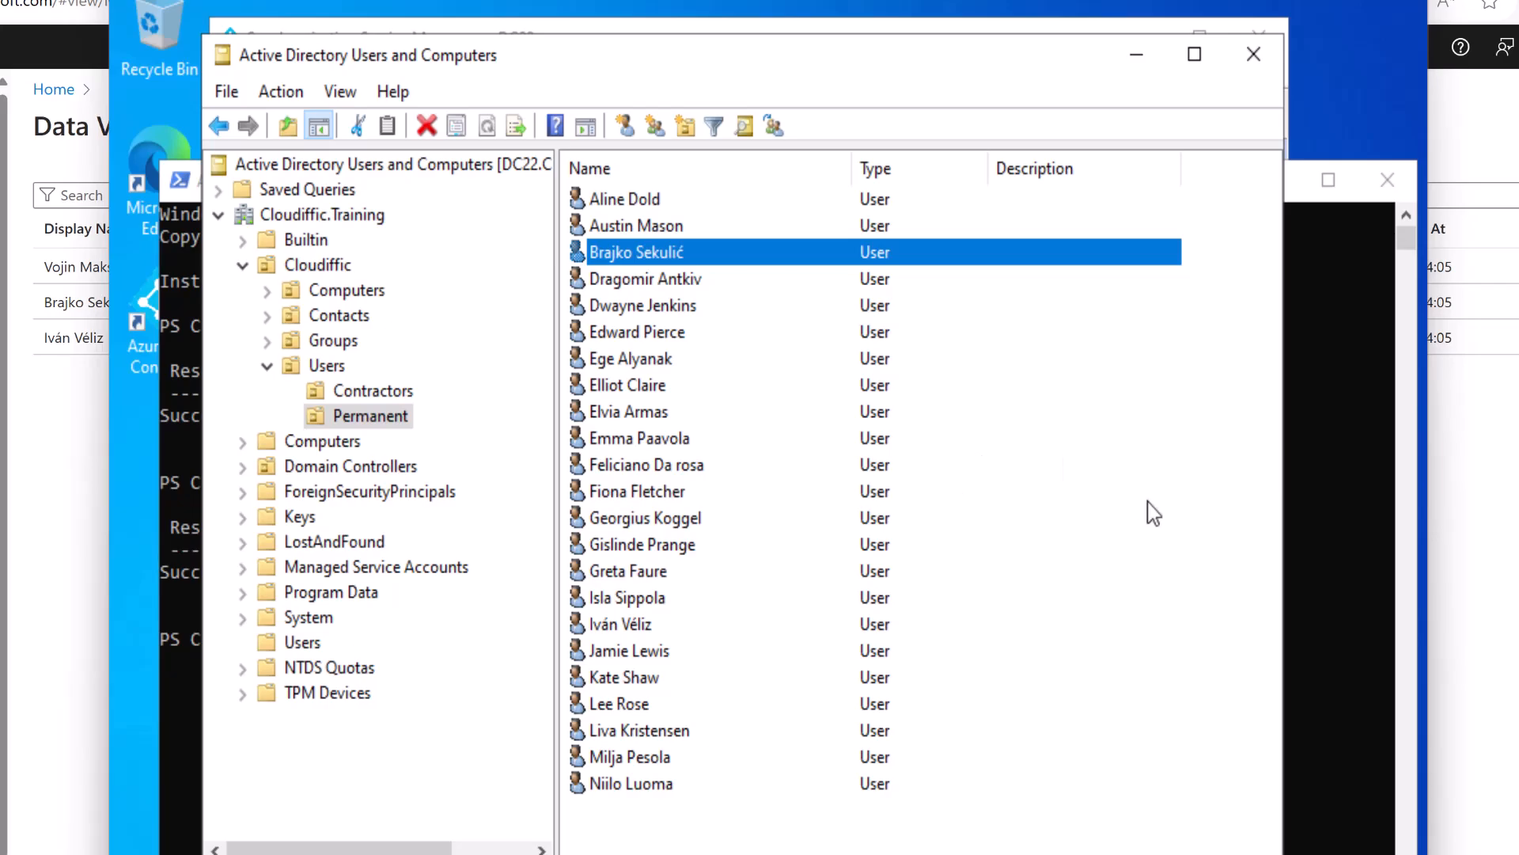
left_click(1317, 582)
key("Up")
key("Up")
key("Down")
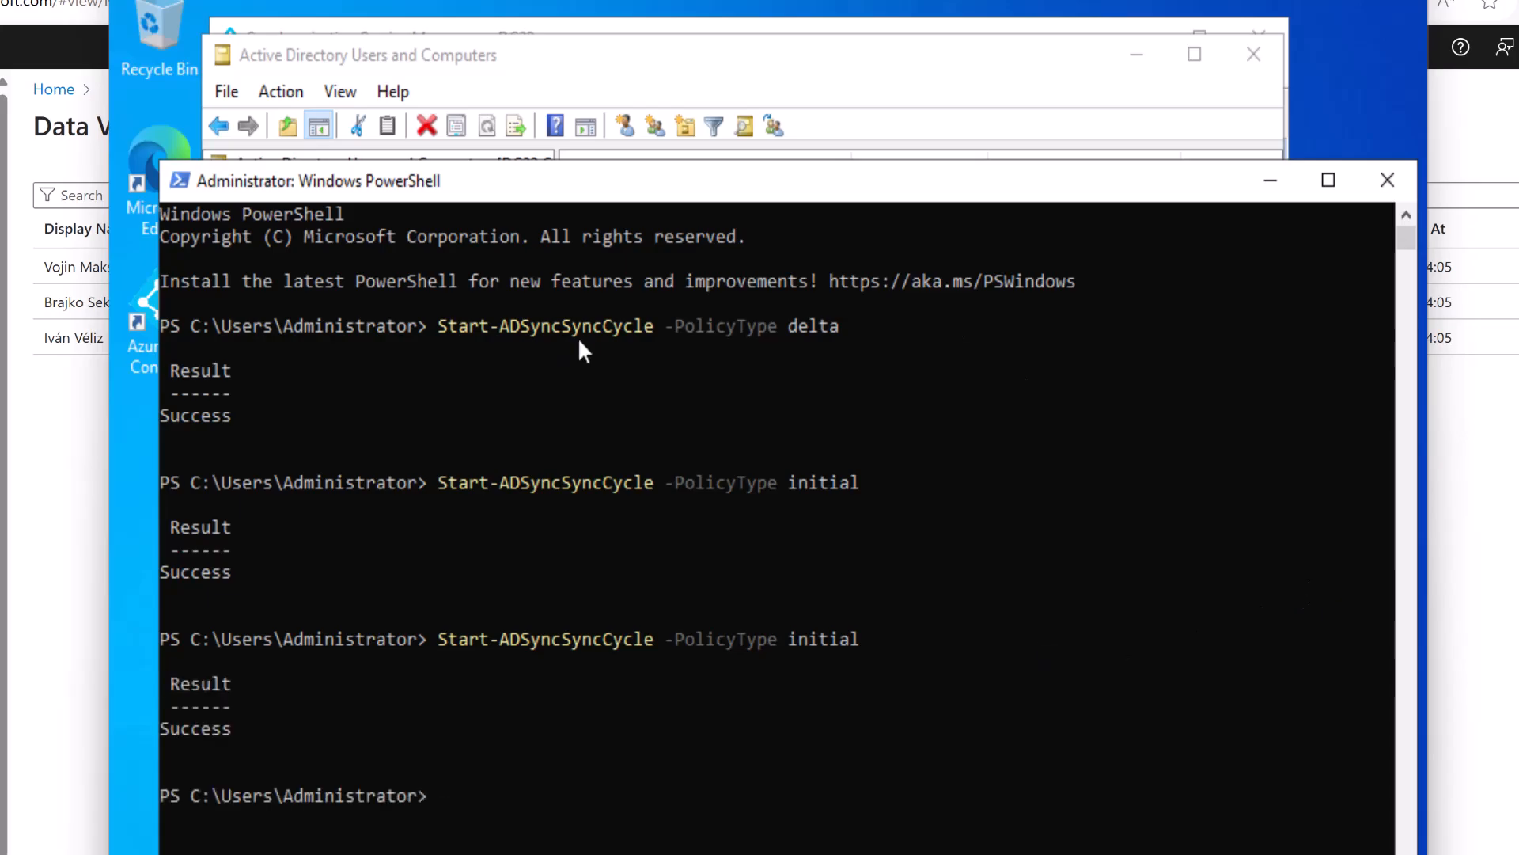
Minimize Active Directory Users and Computers, close the object properties and show the Connectors list.
left_click(796, 91)
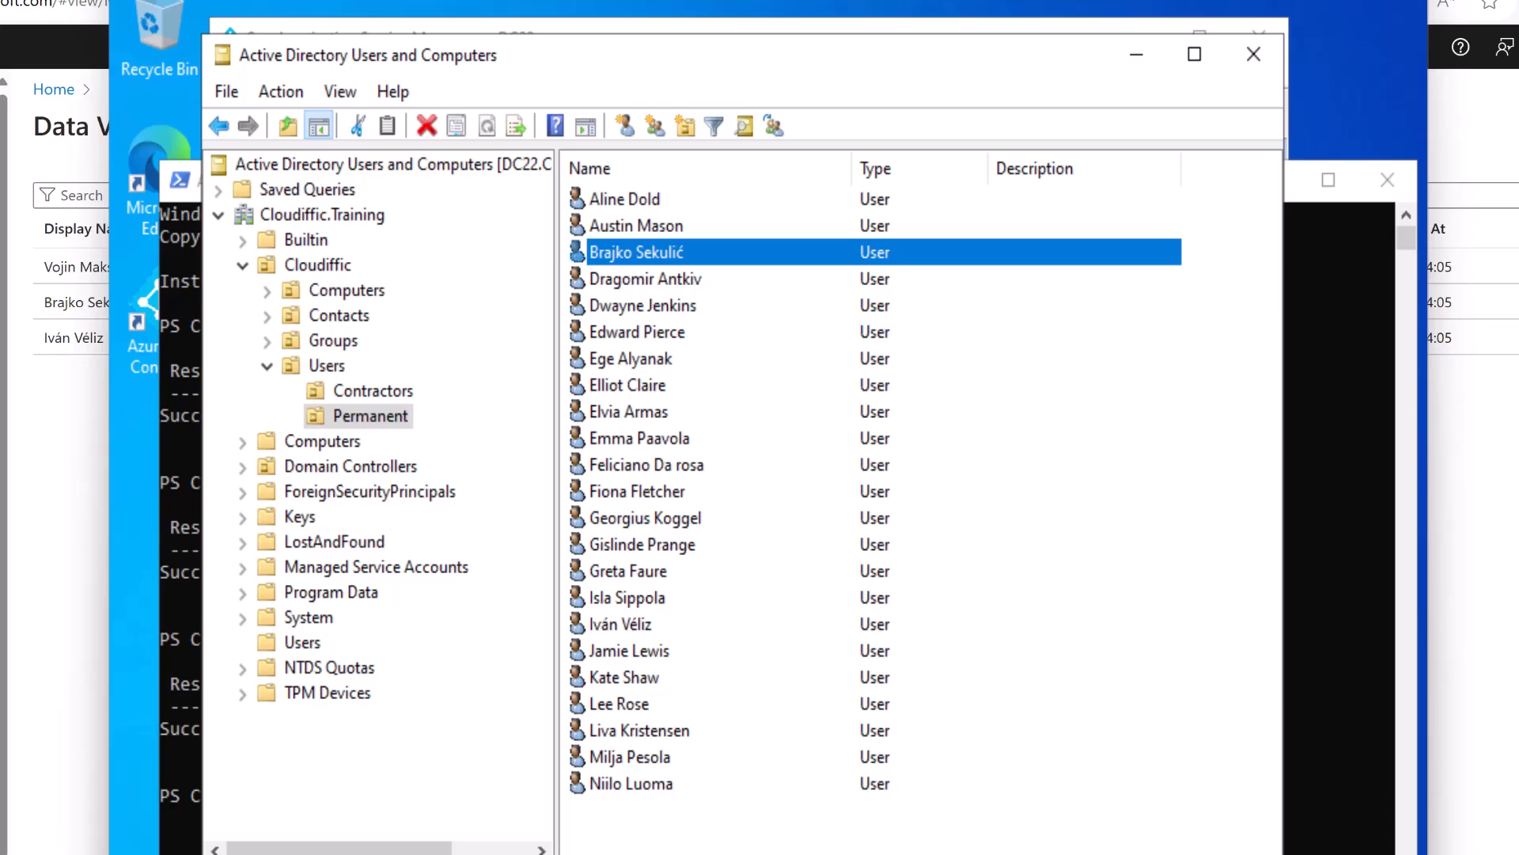
left_click(1137, 55)
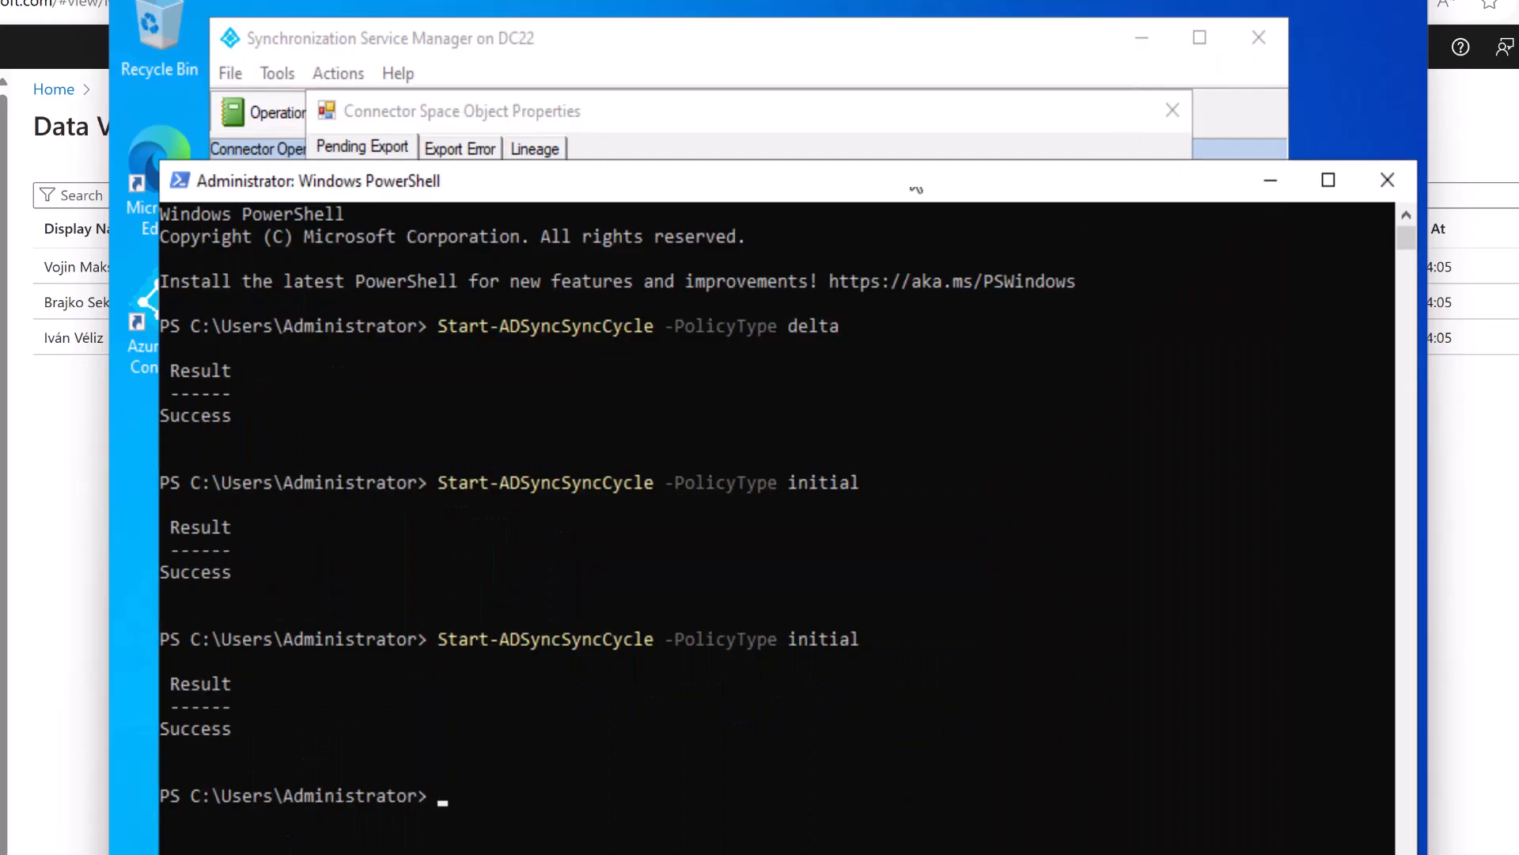
left_click(775, 58)
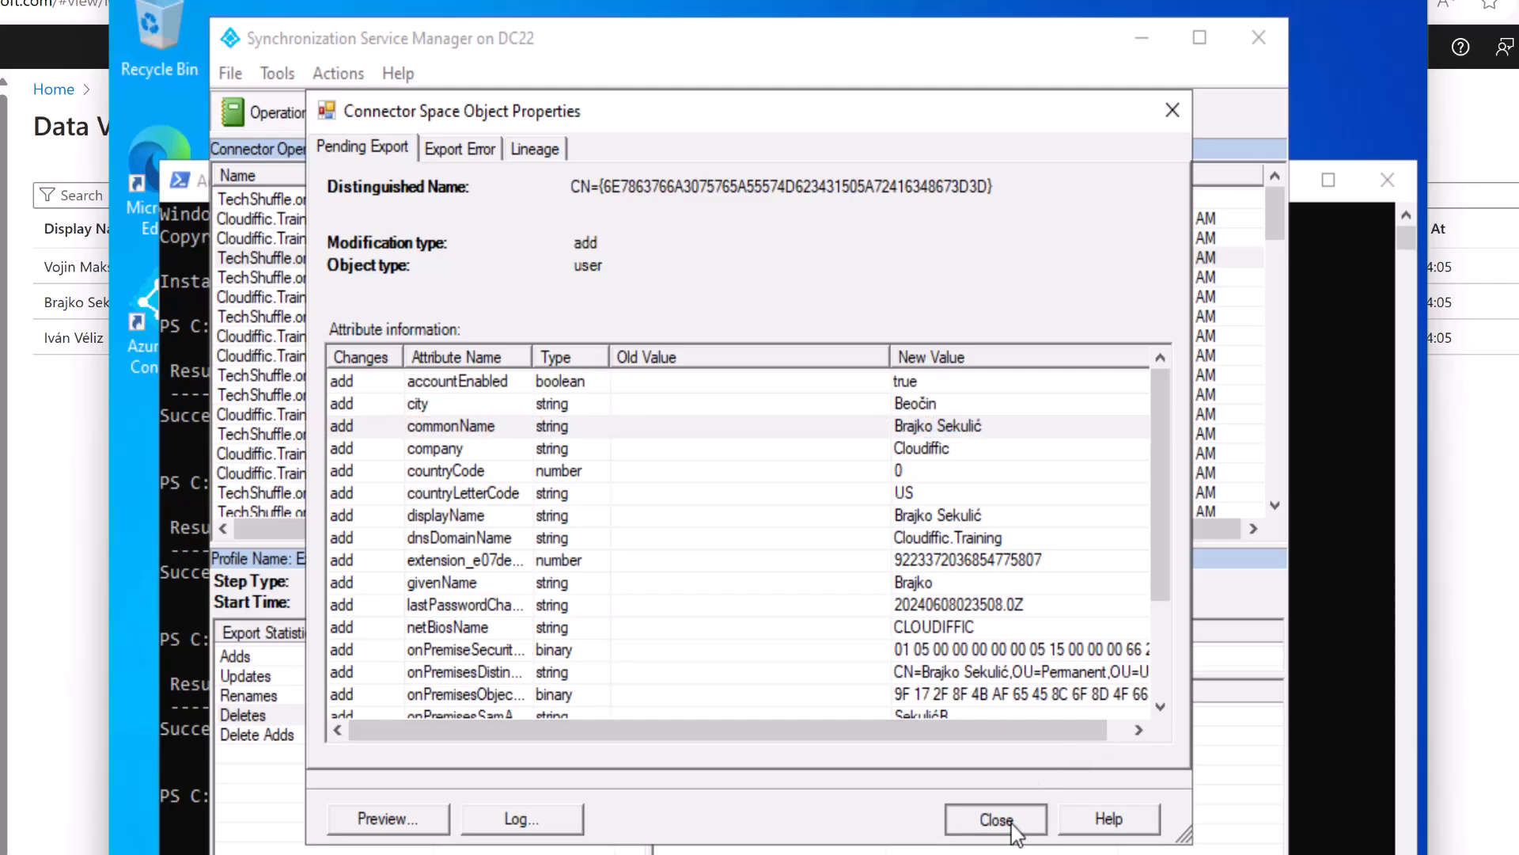
left_click(994, 818)
left_click(384, 119)
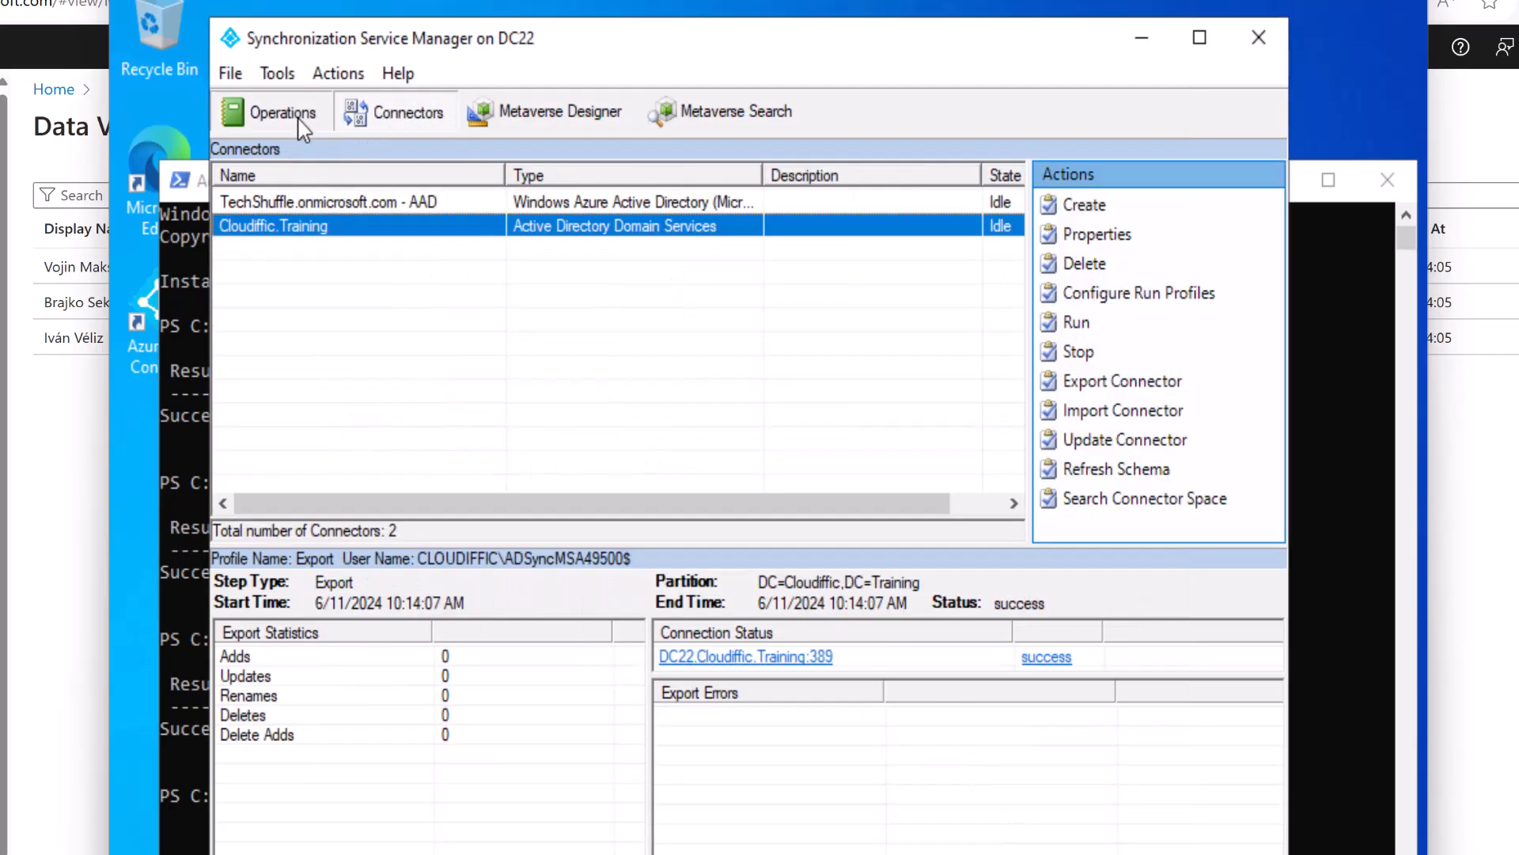
Follow the rerun's Full Import, Full Synchronization and in-progress Export runs in the Operations history.
left_click(279, 113)
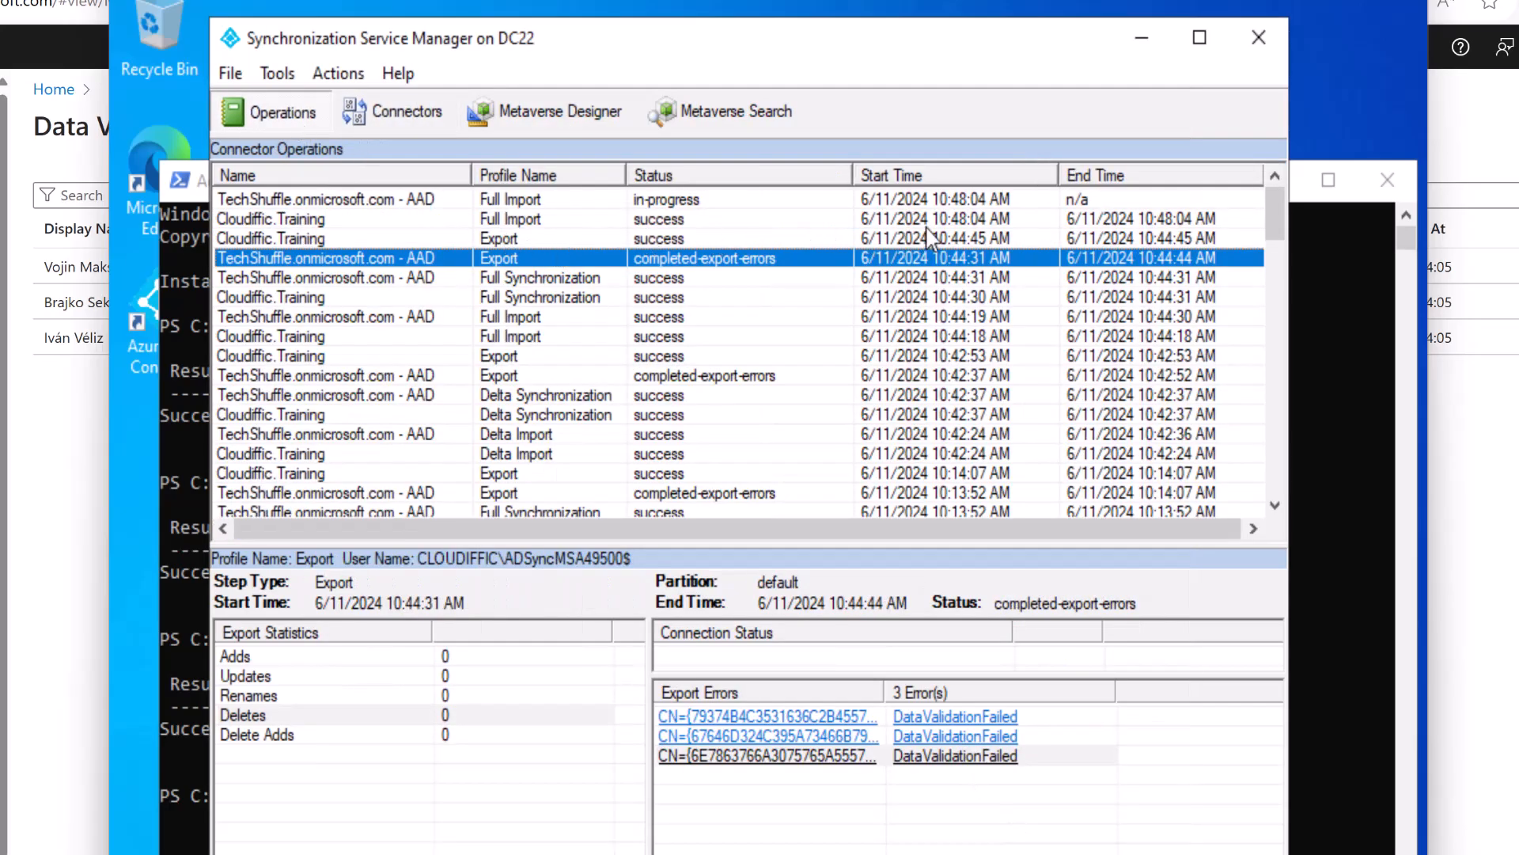
left_click(842, 219)
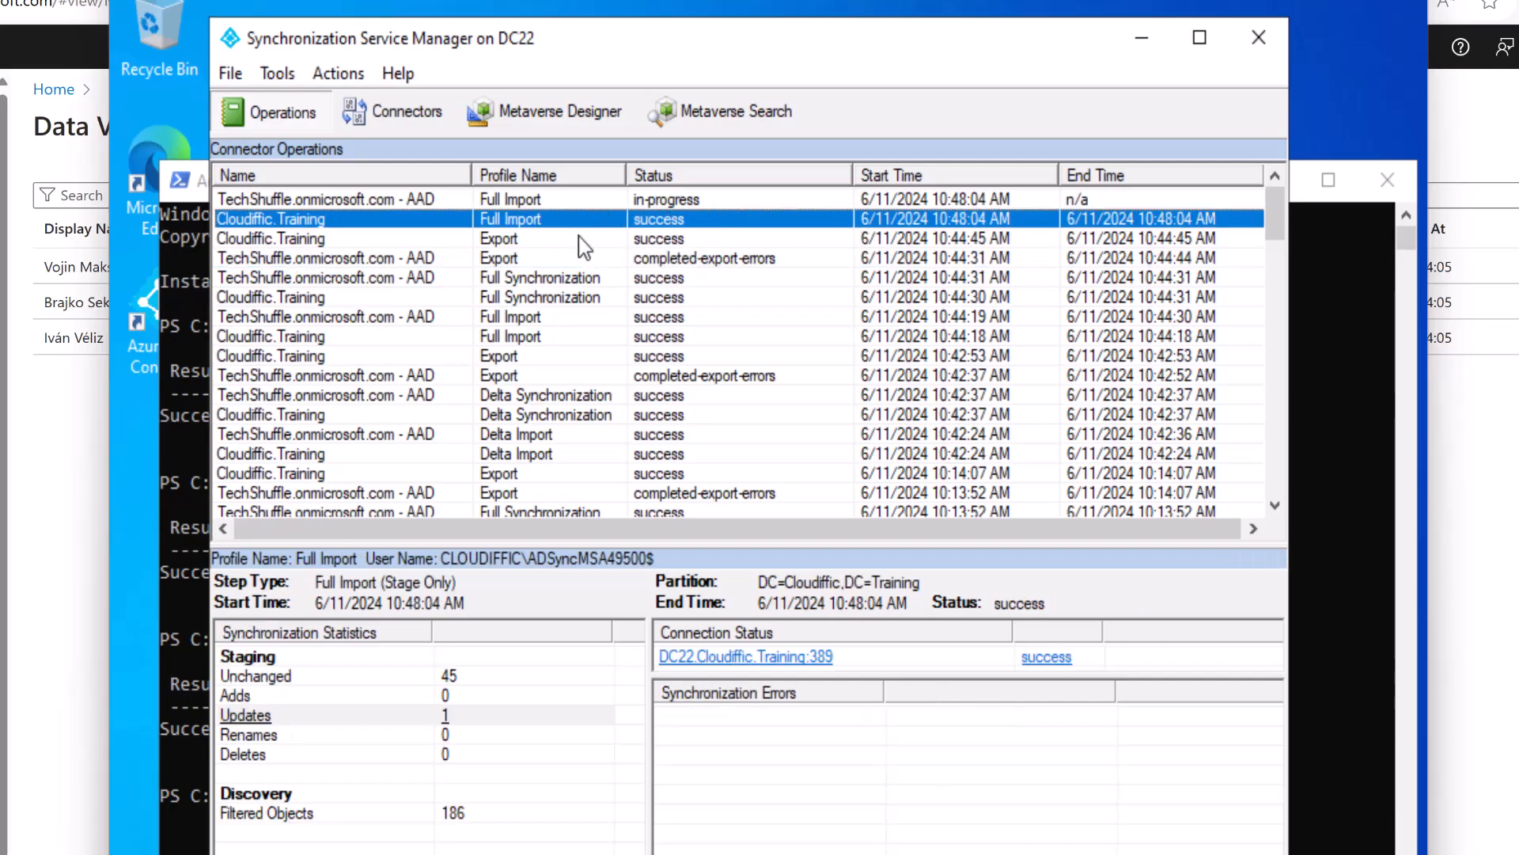
left_click(587, 203)
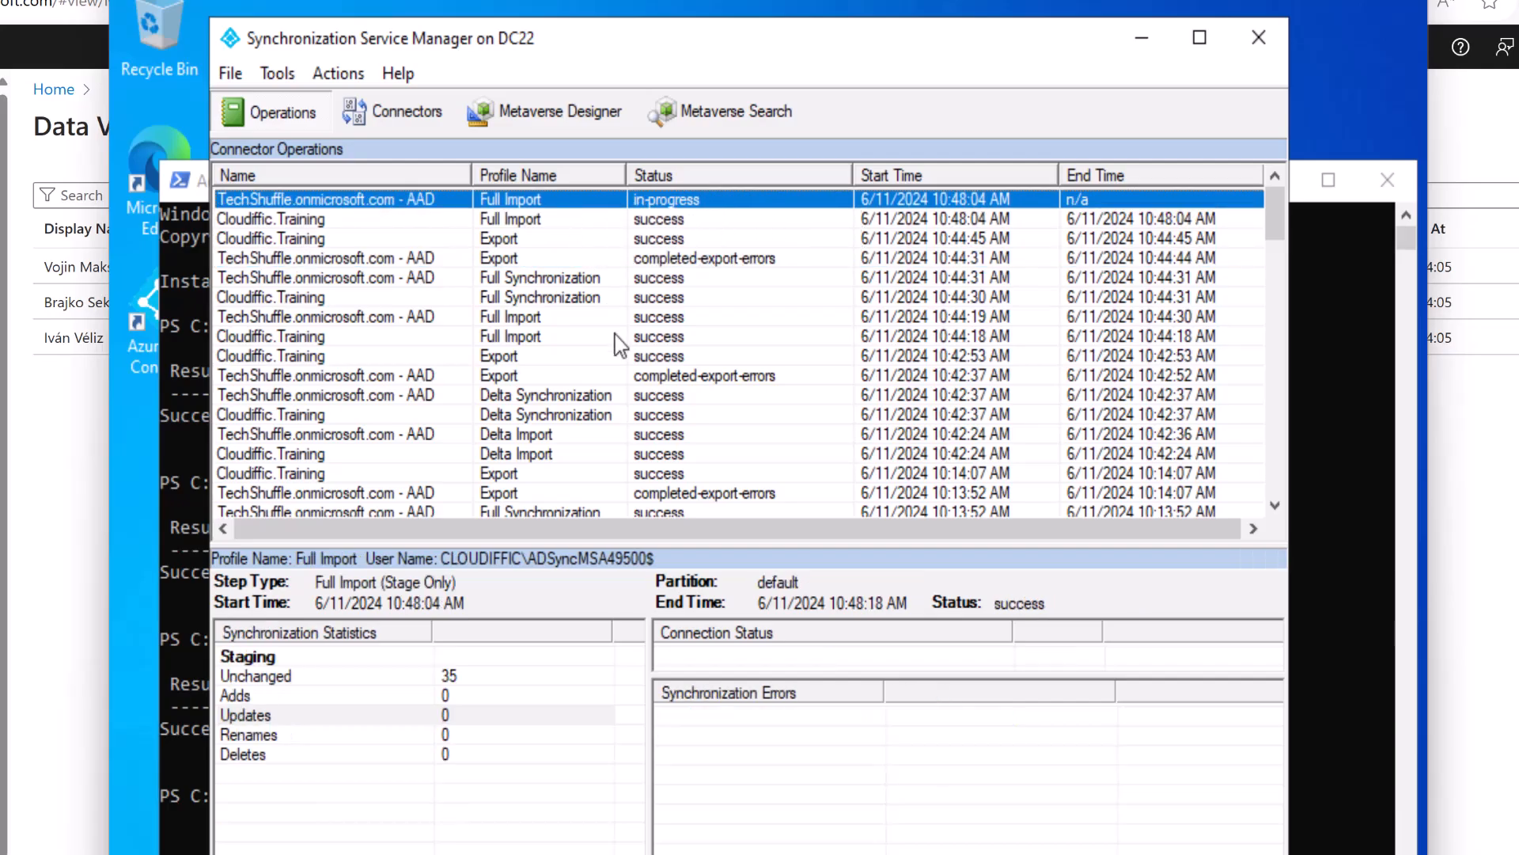
left_click(405, 118)
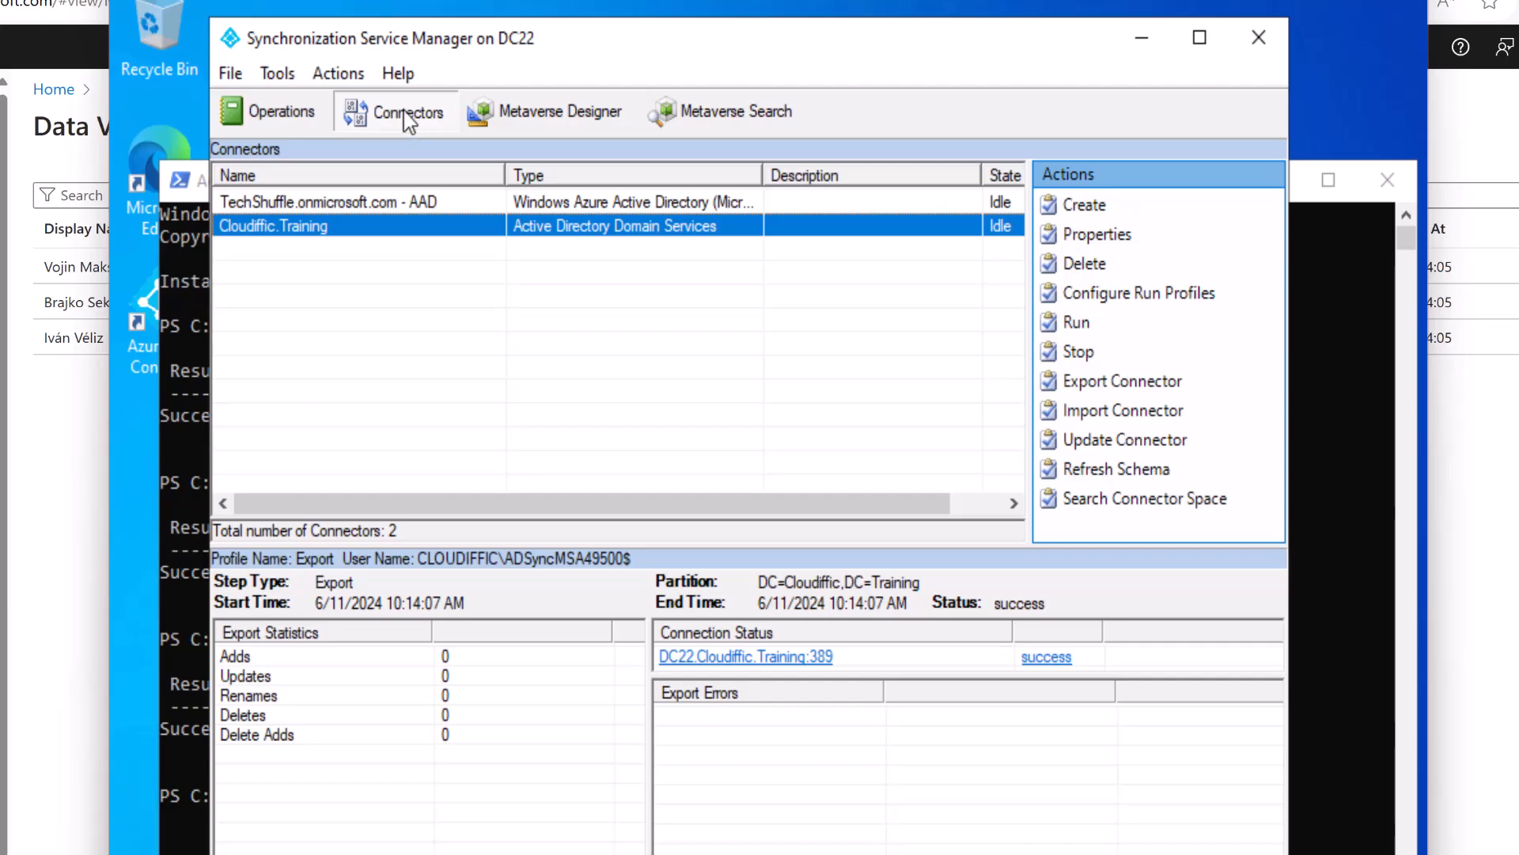
left_click(287, 112)
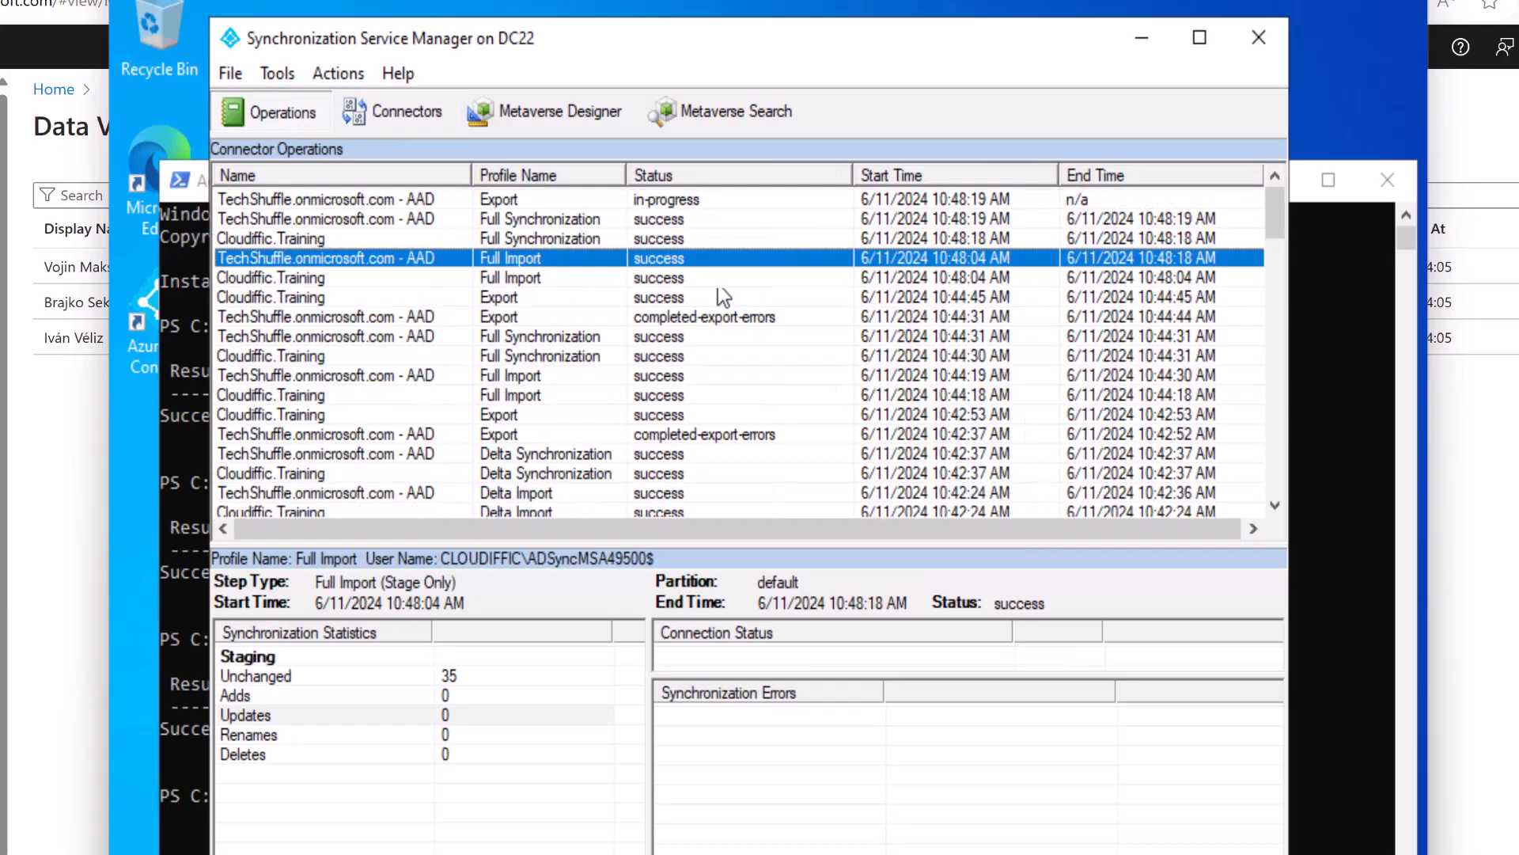
left_click(570, 219)
left_click(576, 204)
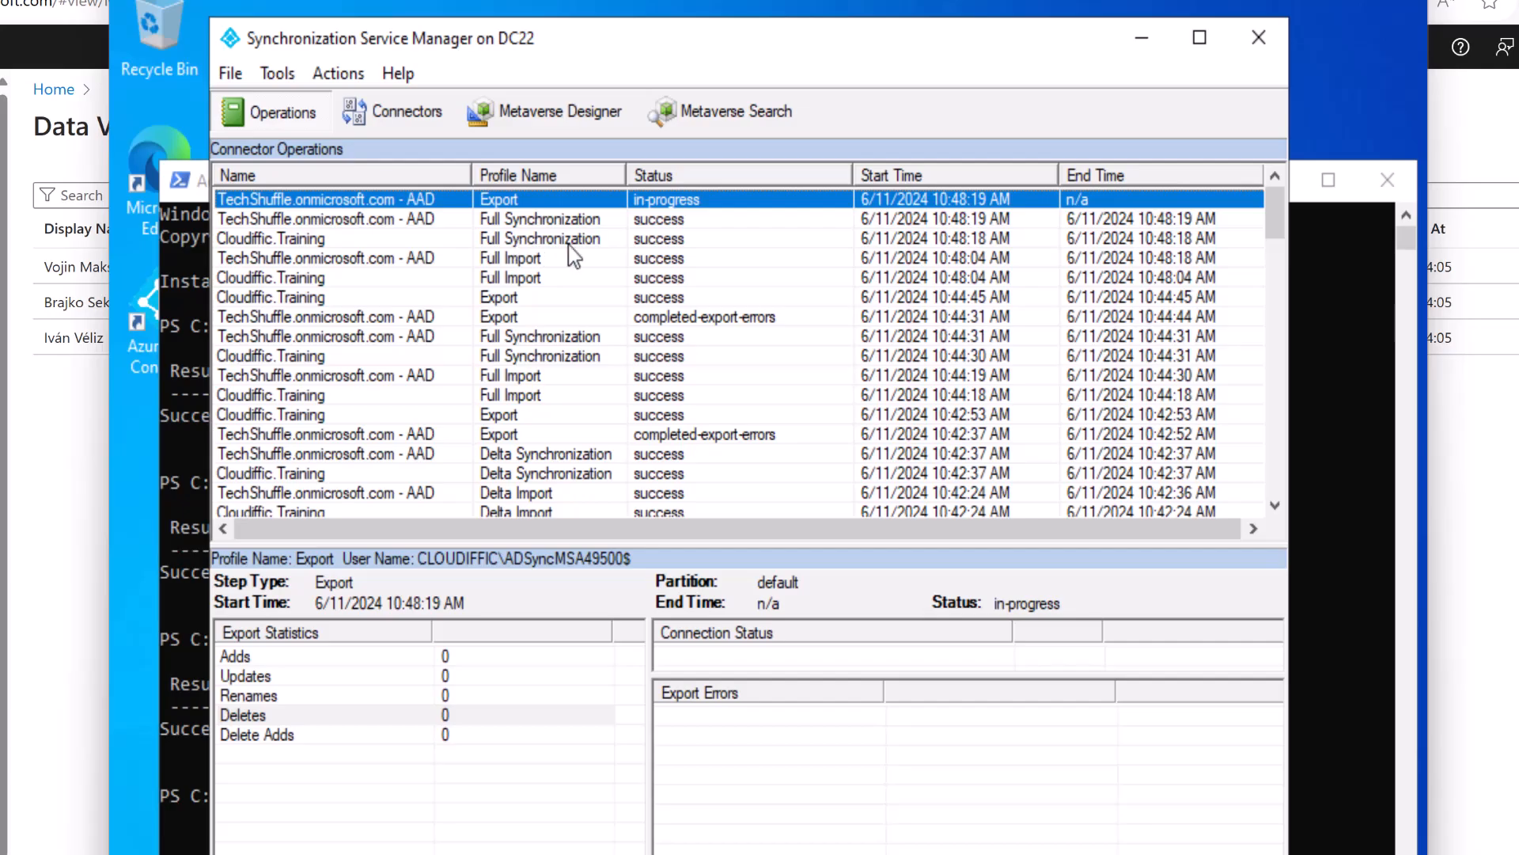
left_click(402, 117)
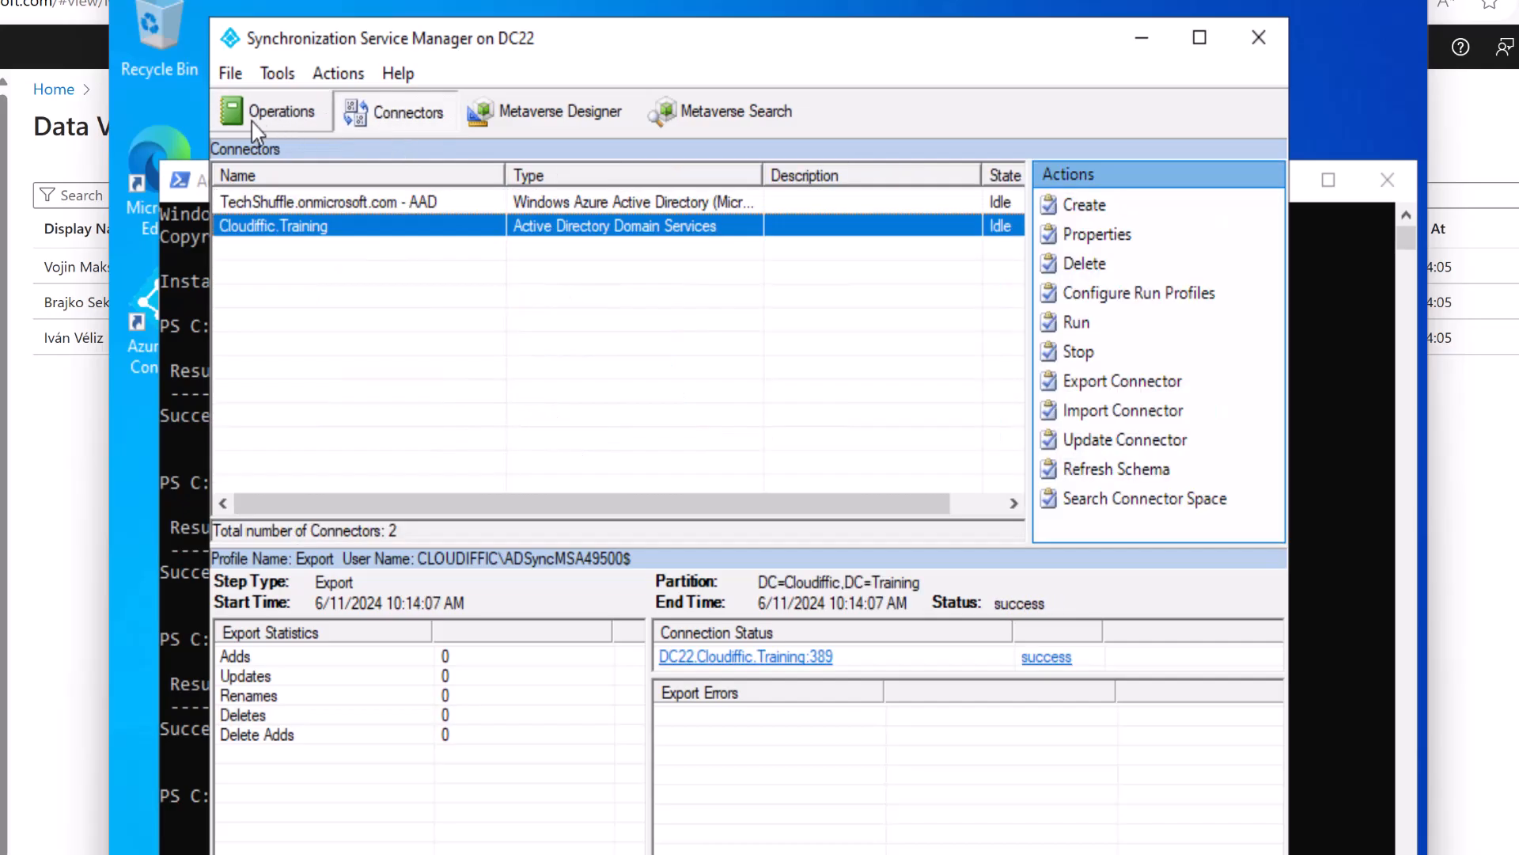
left_click(252, 122)
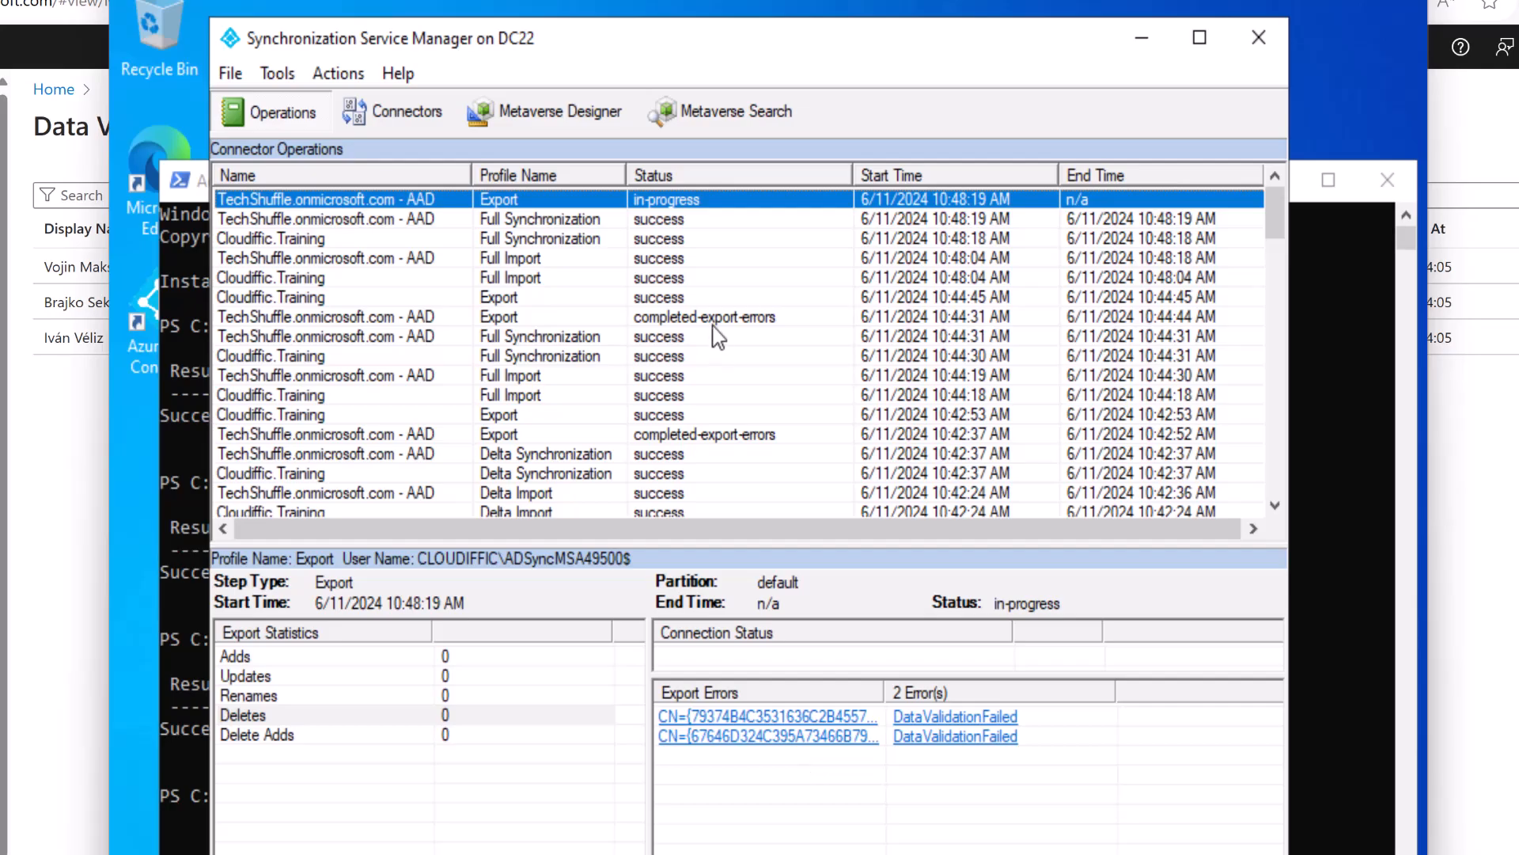
Inspect the first export error's detail, highlighting the invalid userPrincipalName, then close both dialogs.
left_click(746, 717)
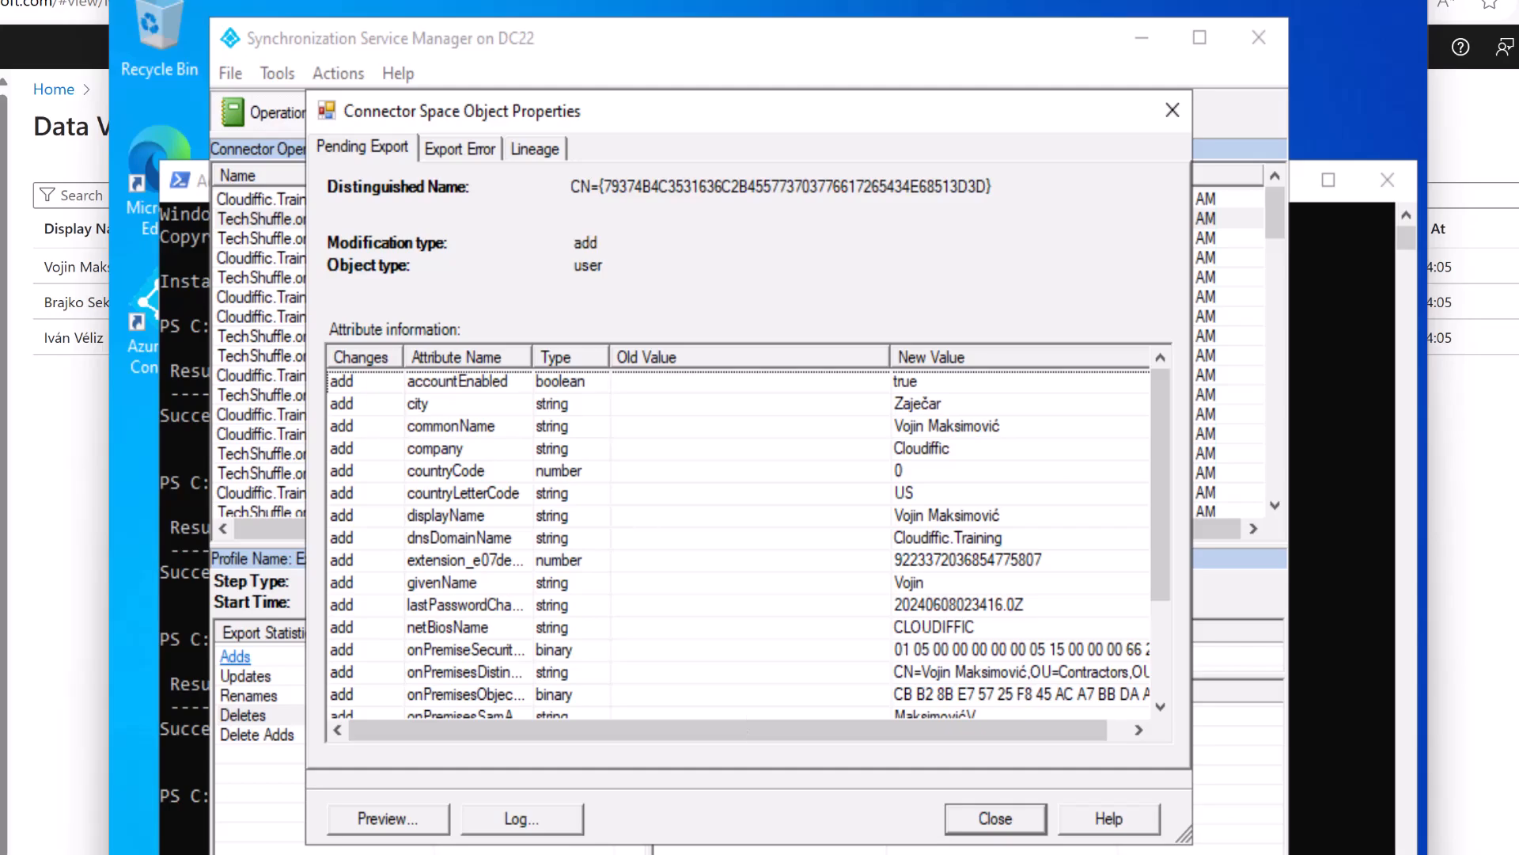
left_click(494, 149)
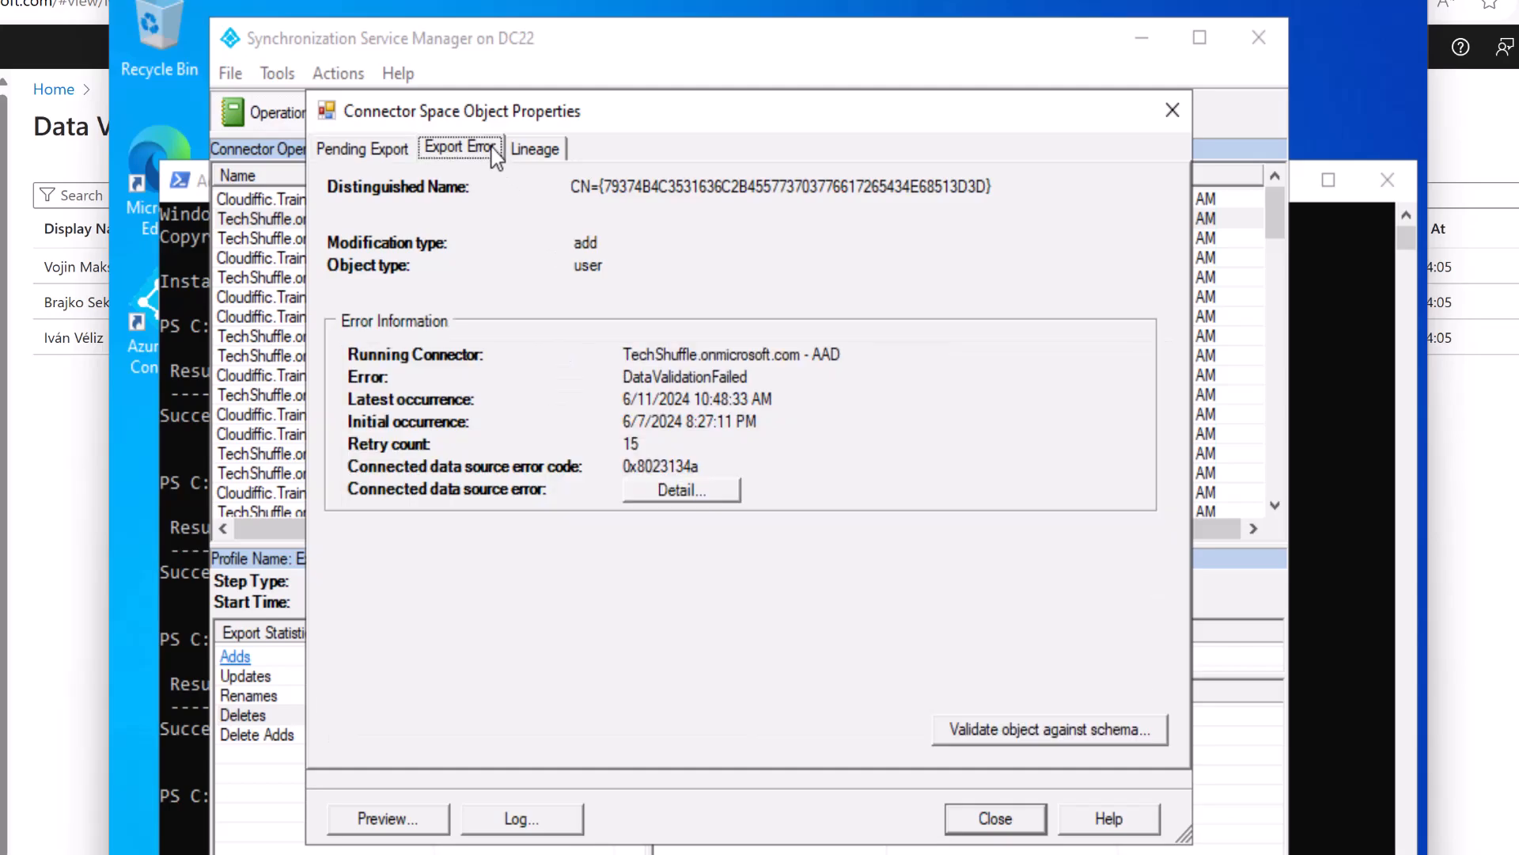
left_click(661, 492)
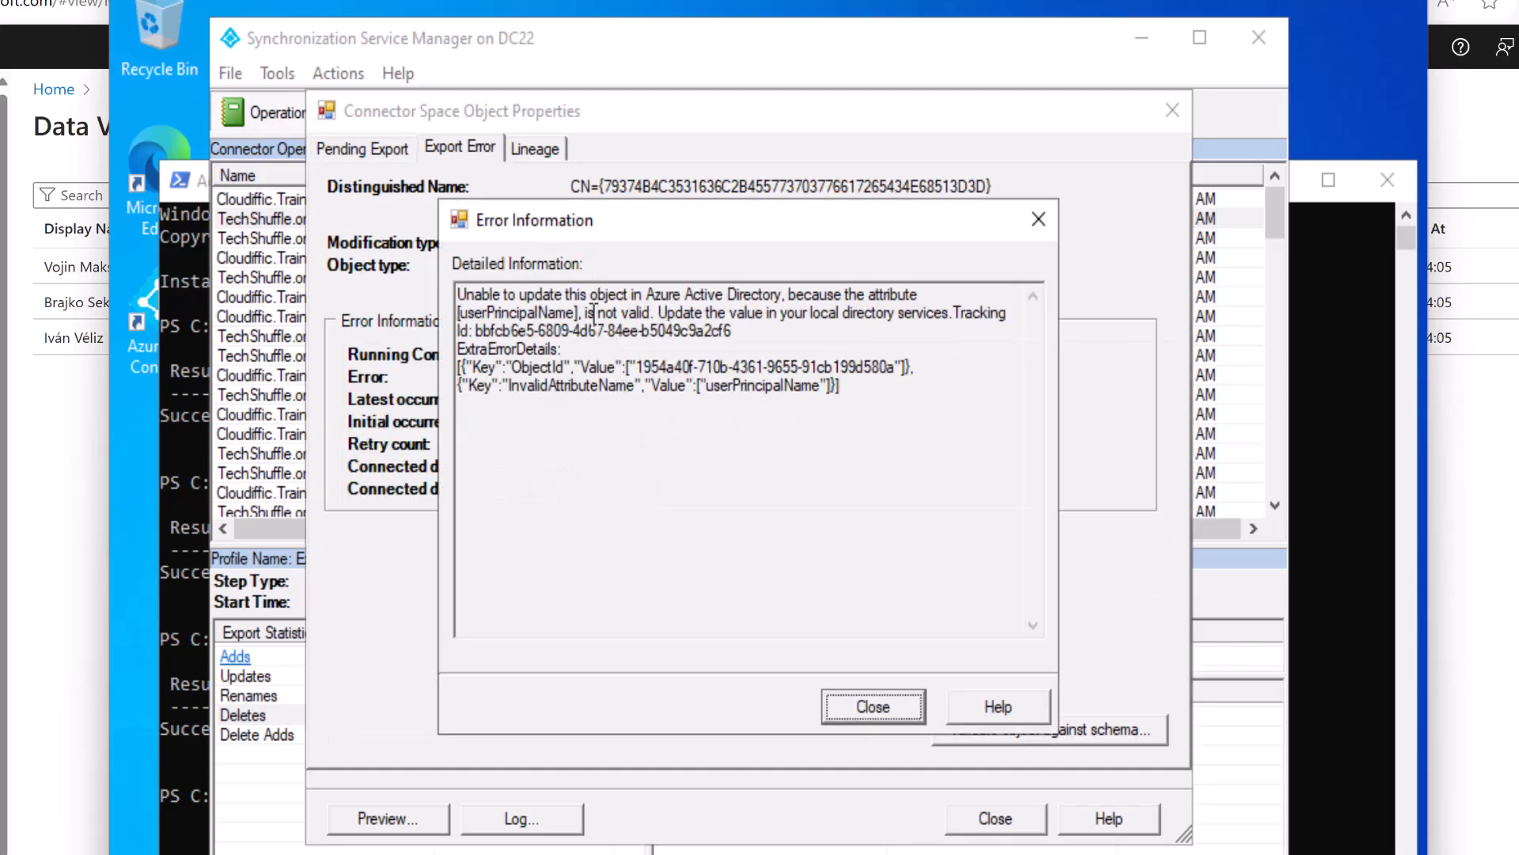
left_click_drag(594, 314, 459, 312)
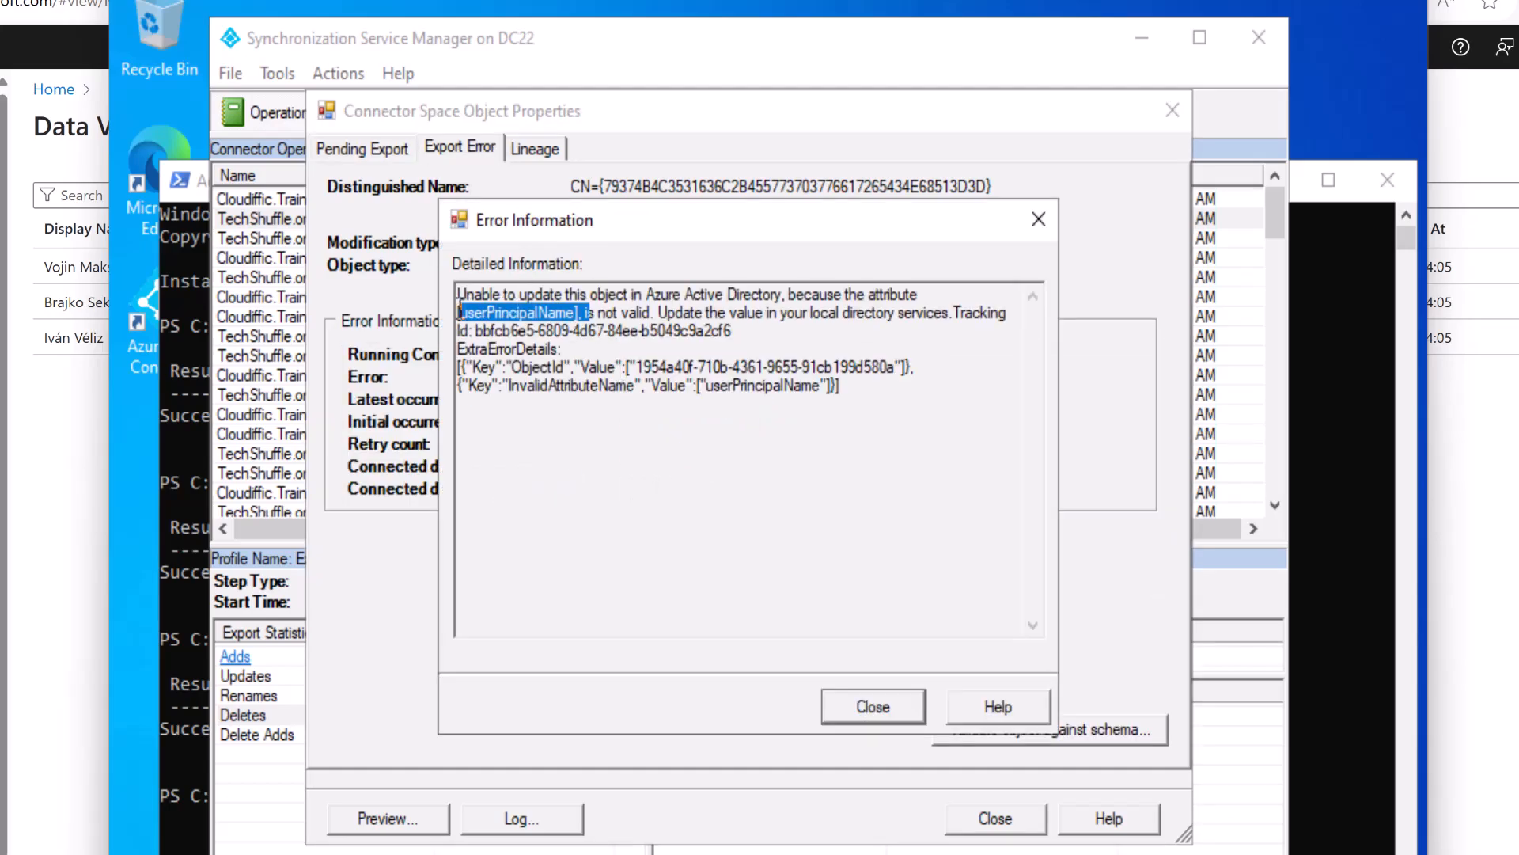
left_click(850, 707)
left_click(994, 819)
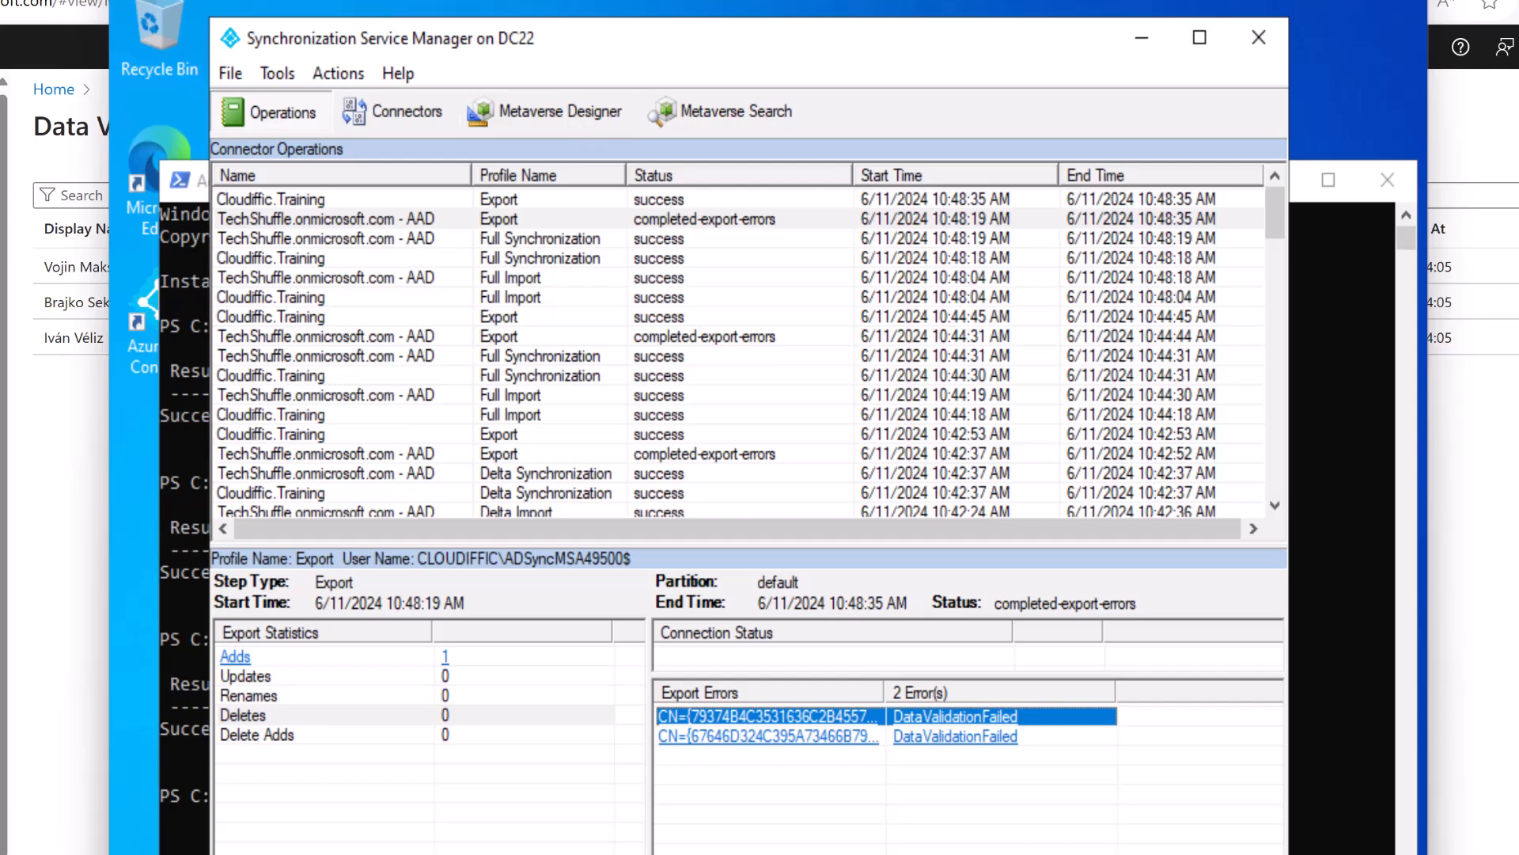
Check the second and third failing users' error details, then reload the portal after a not-found error.
left_click(61, 462)
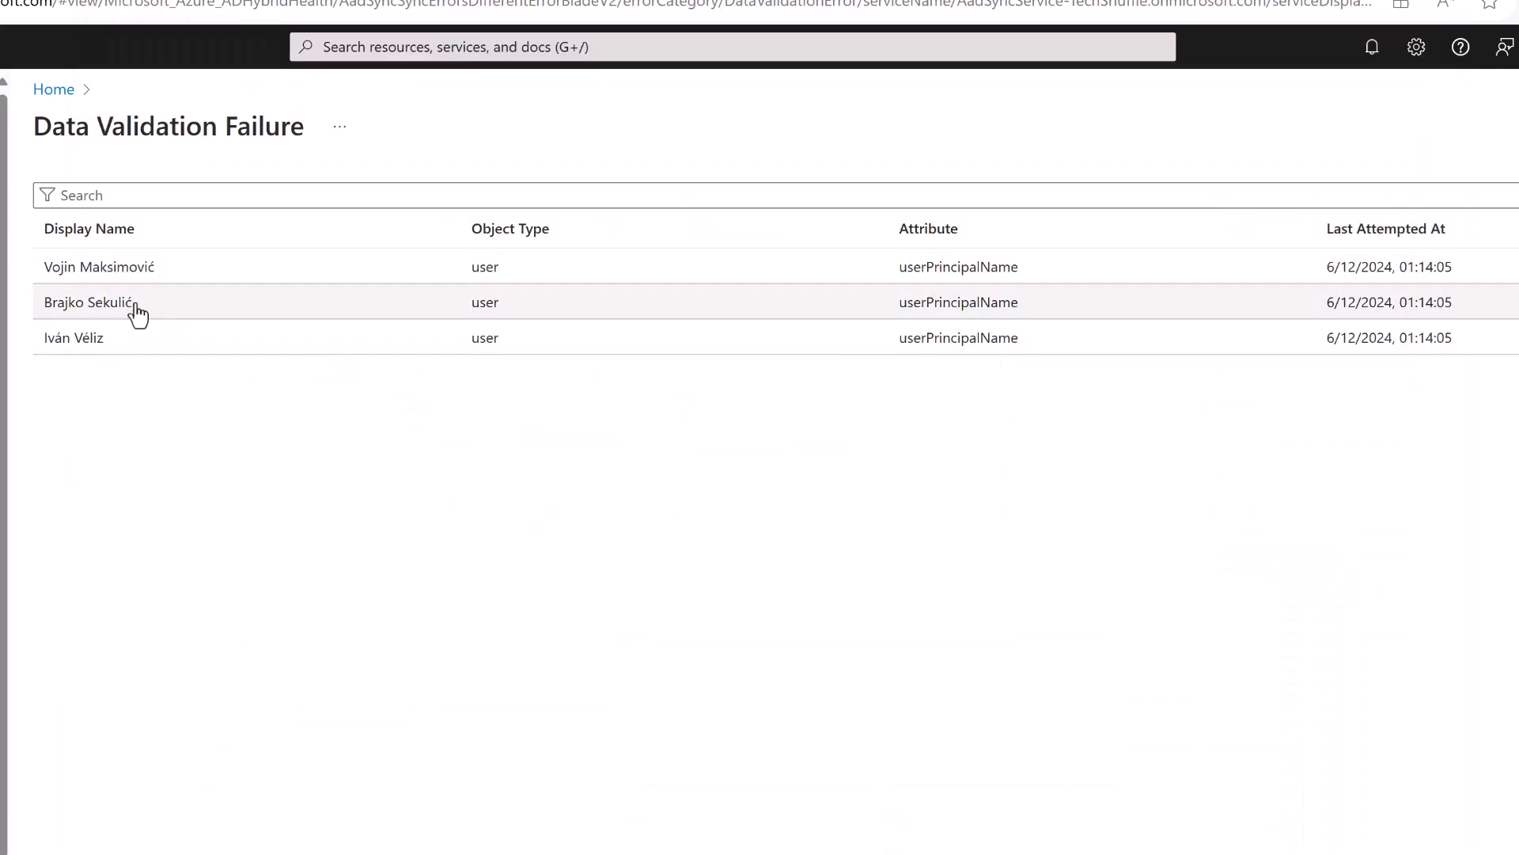
left_click(131, 305)
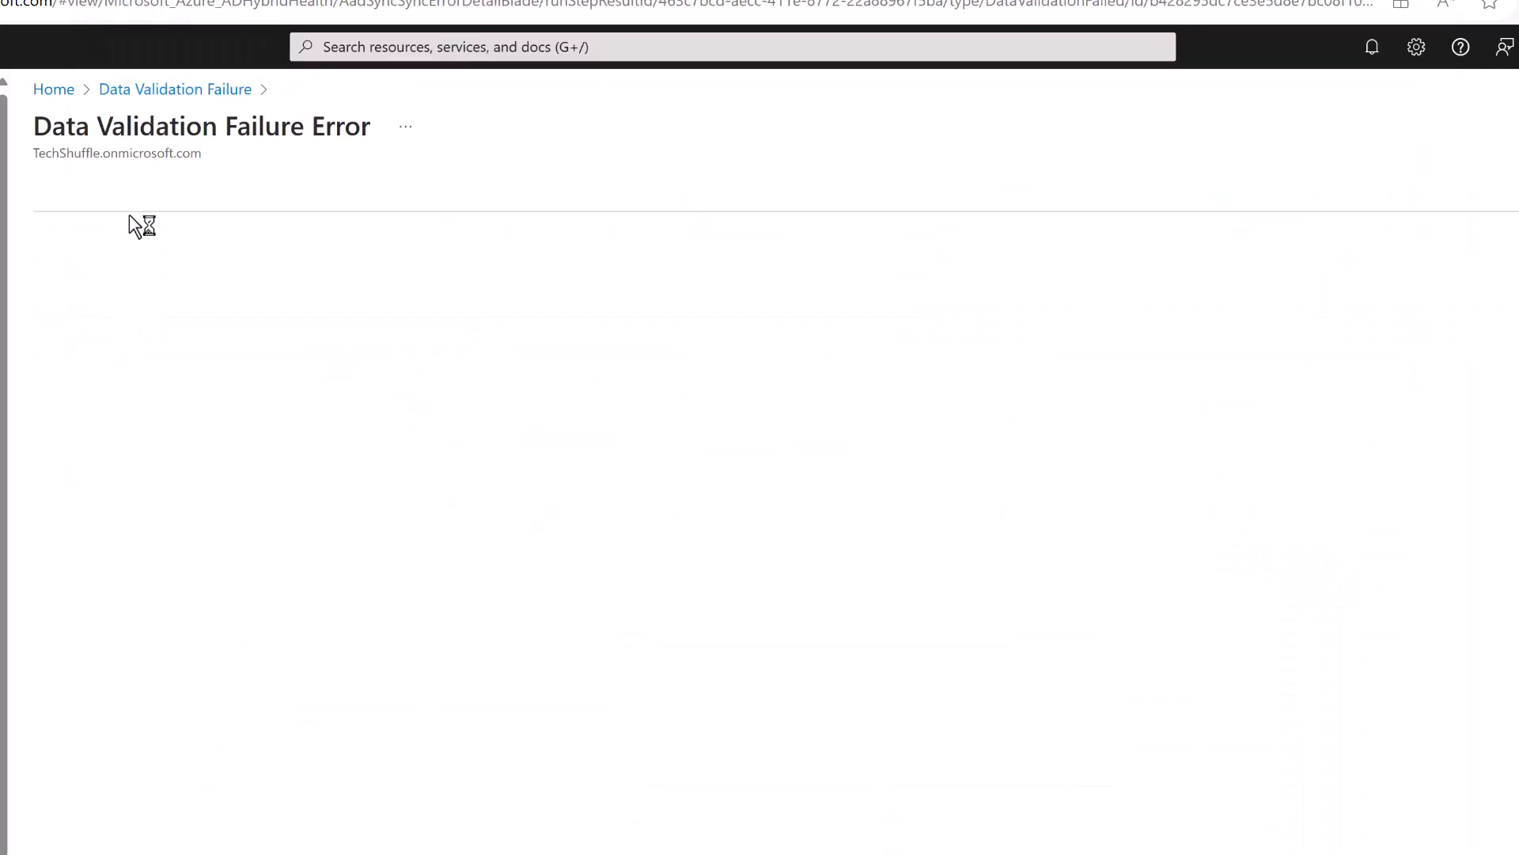
left_click(217, 95)
left_click(70, 349)
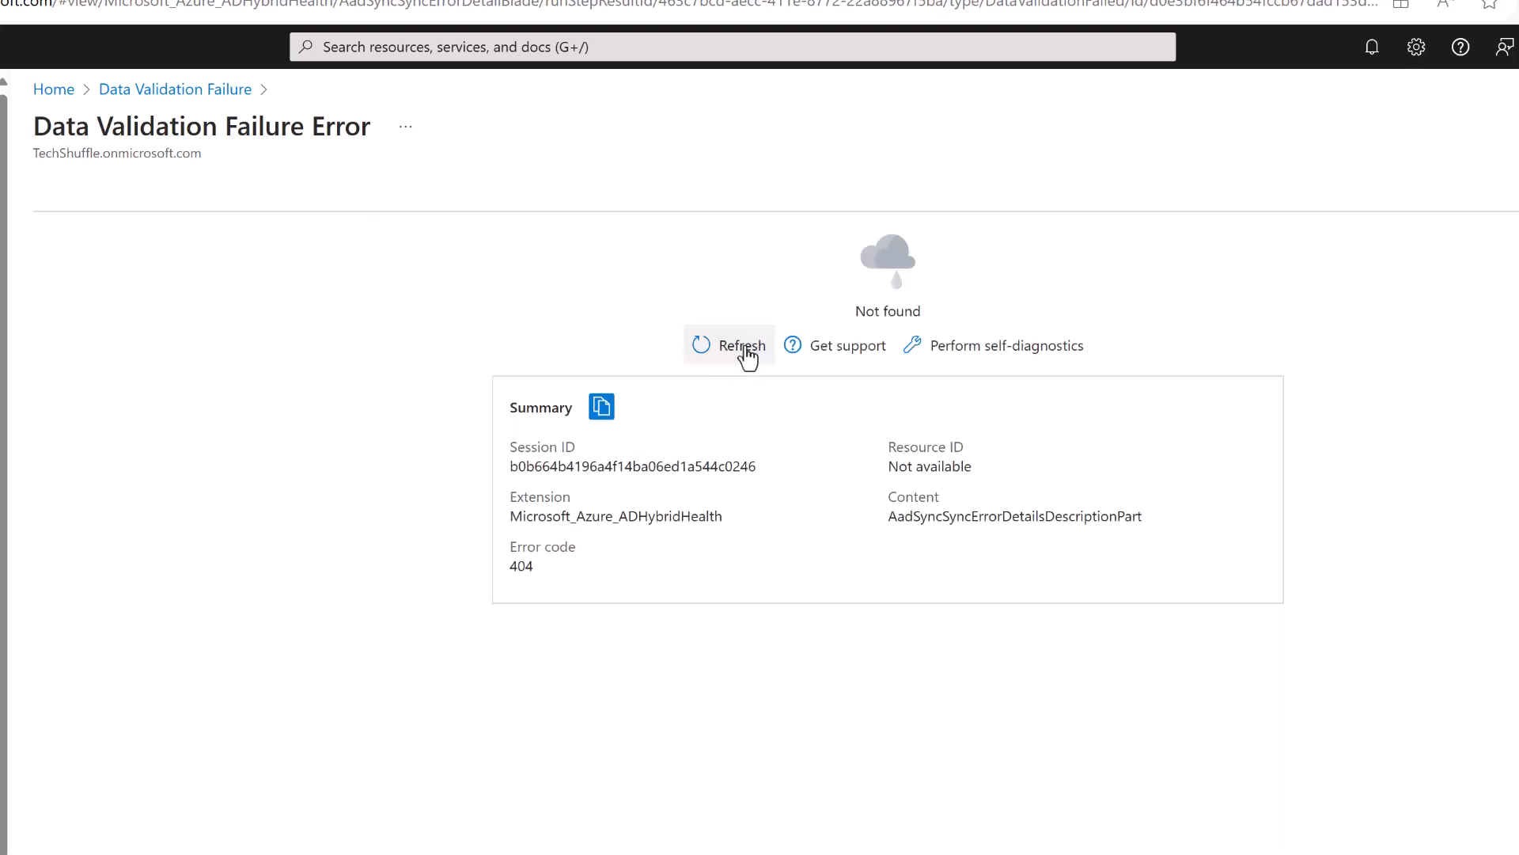
left_click(747, 358)
left_click(703, 345)
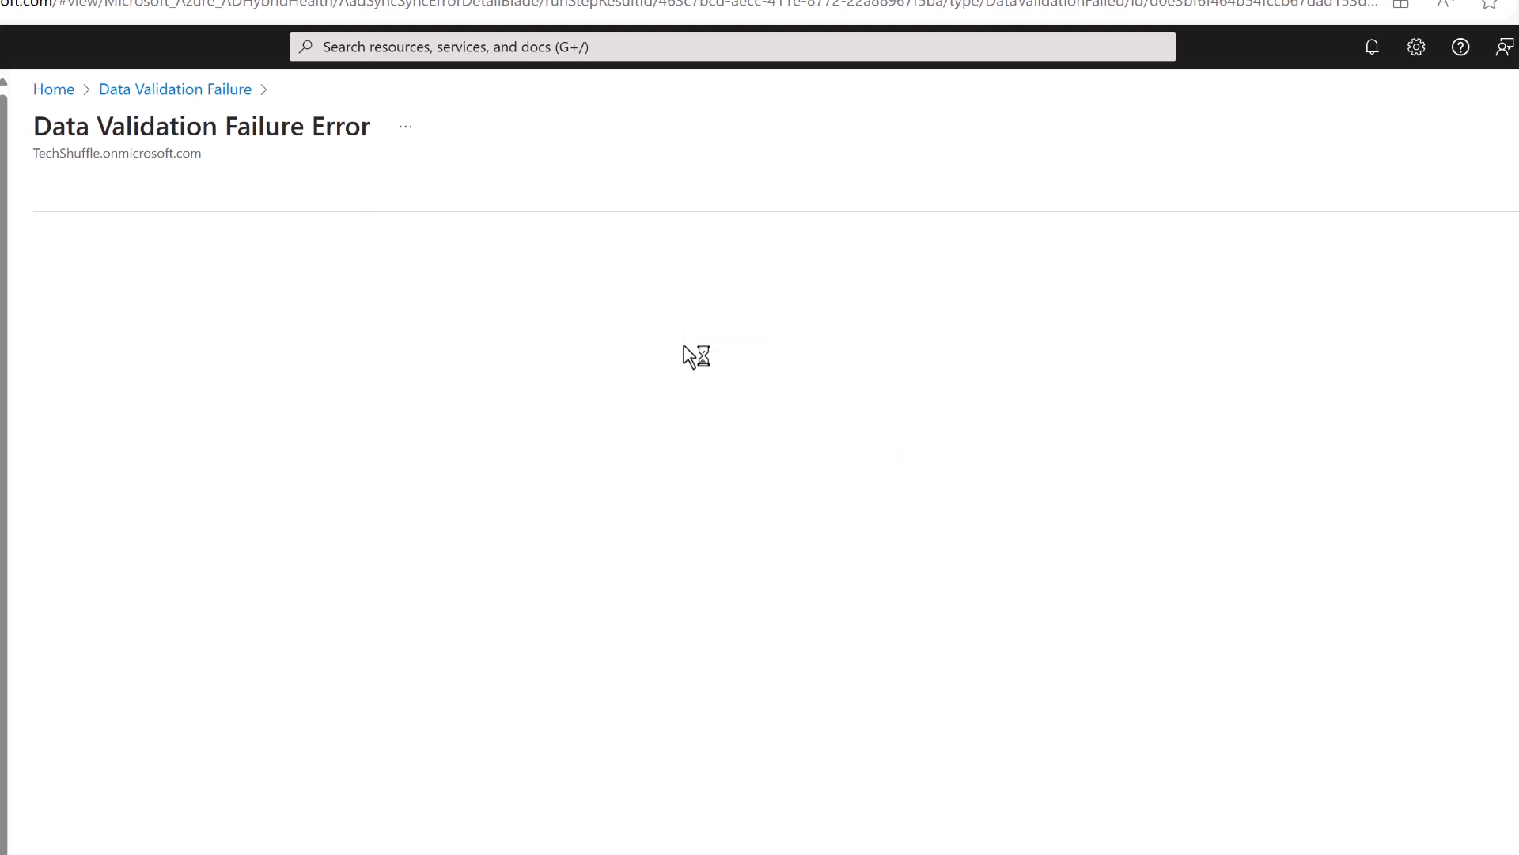
key("F5")
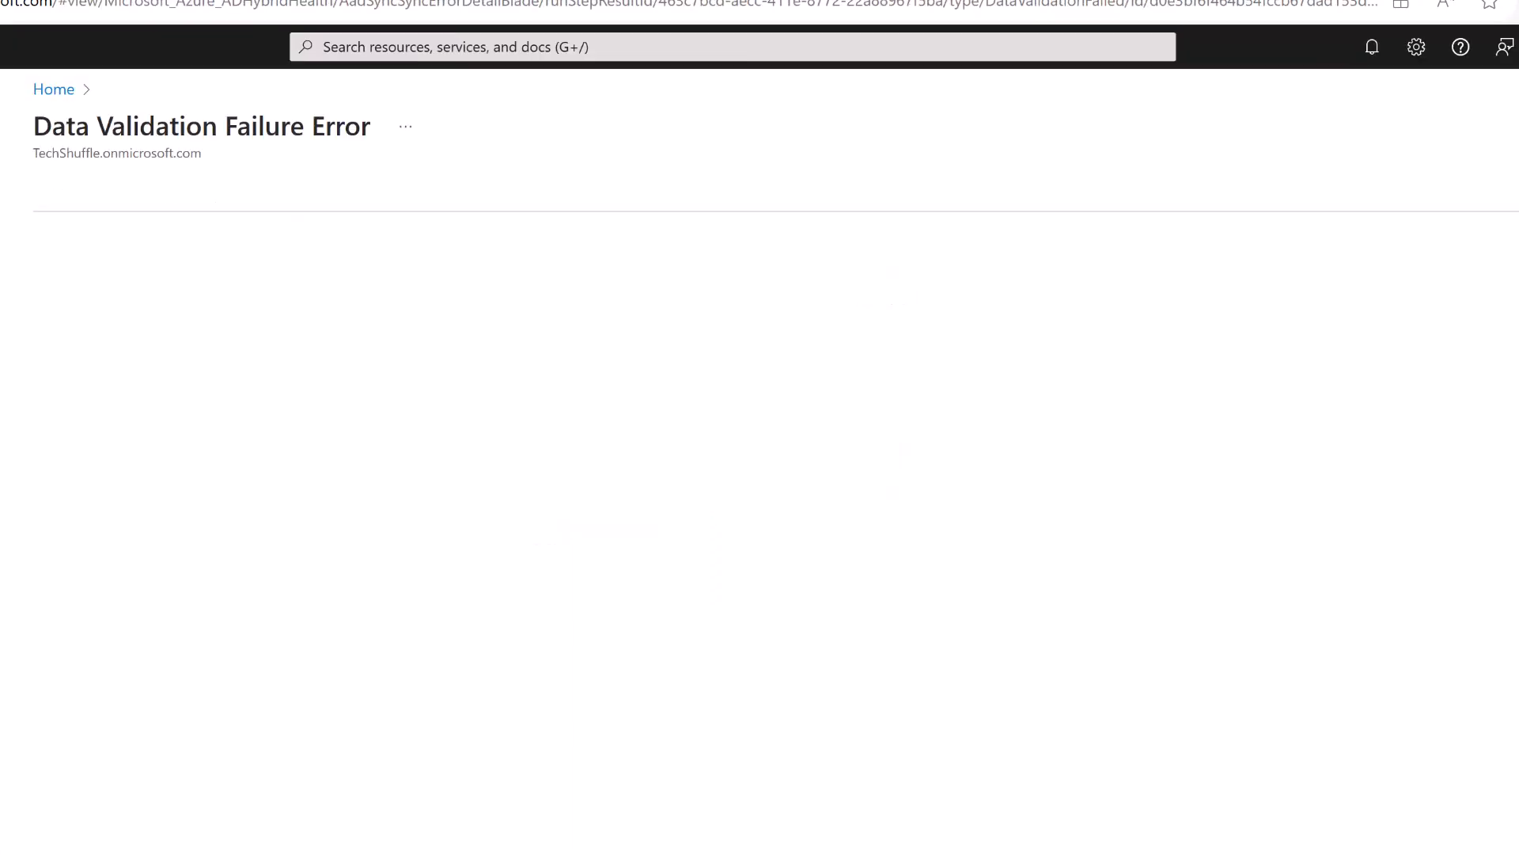
Navigate Home > Hybrid management > Entra Connect > Connect Health > Sync errors > Data Validation Failure.
left_click(48, 90)
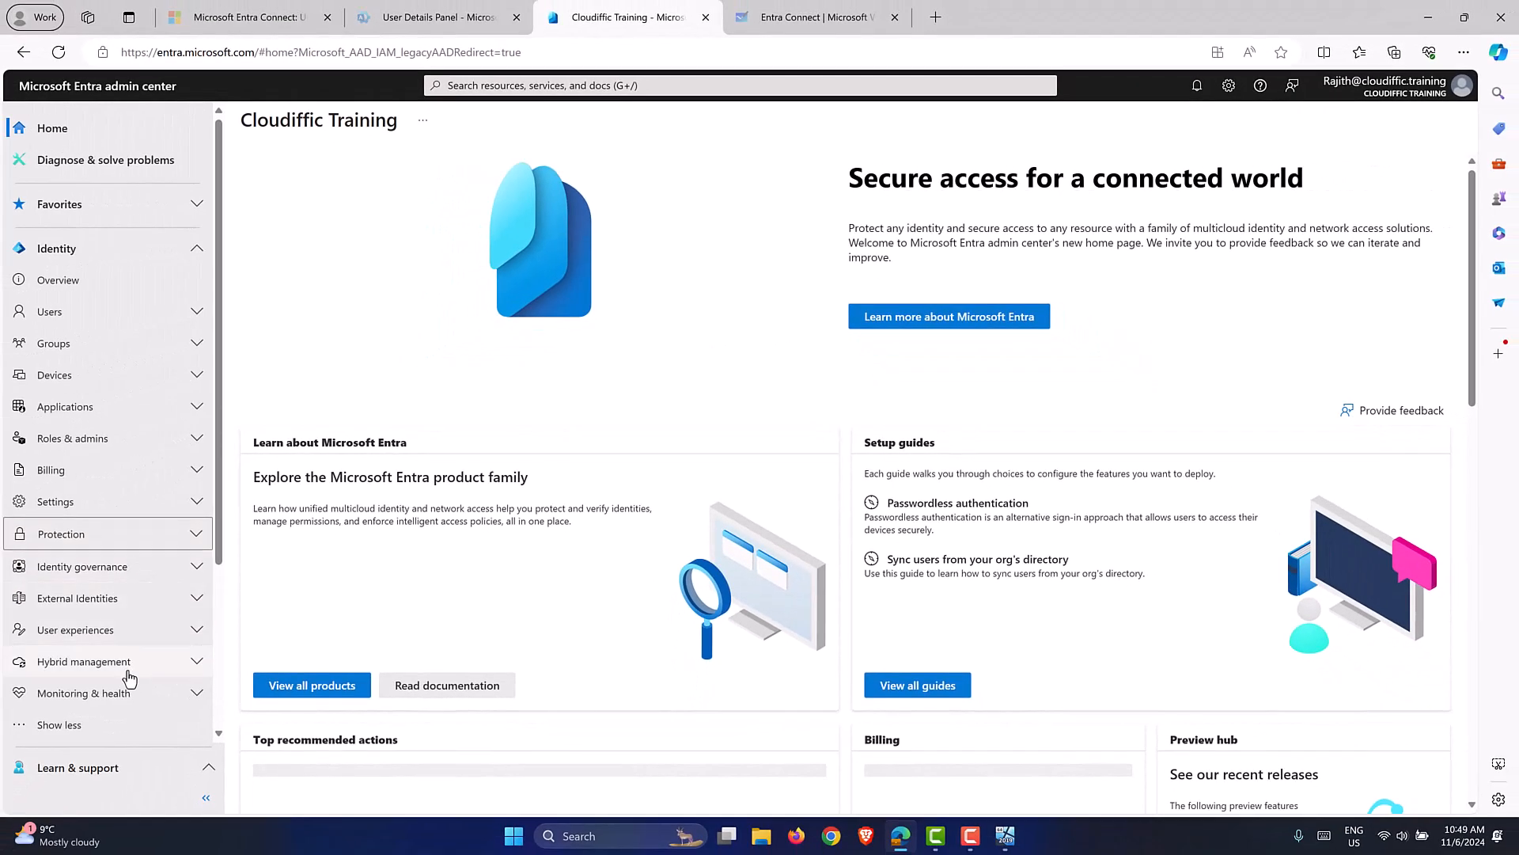
left_click(126, 664)
left_click(111, 692)
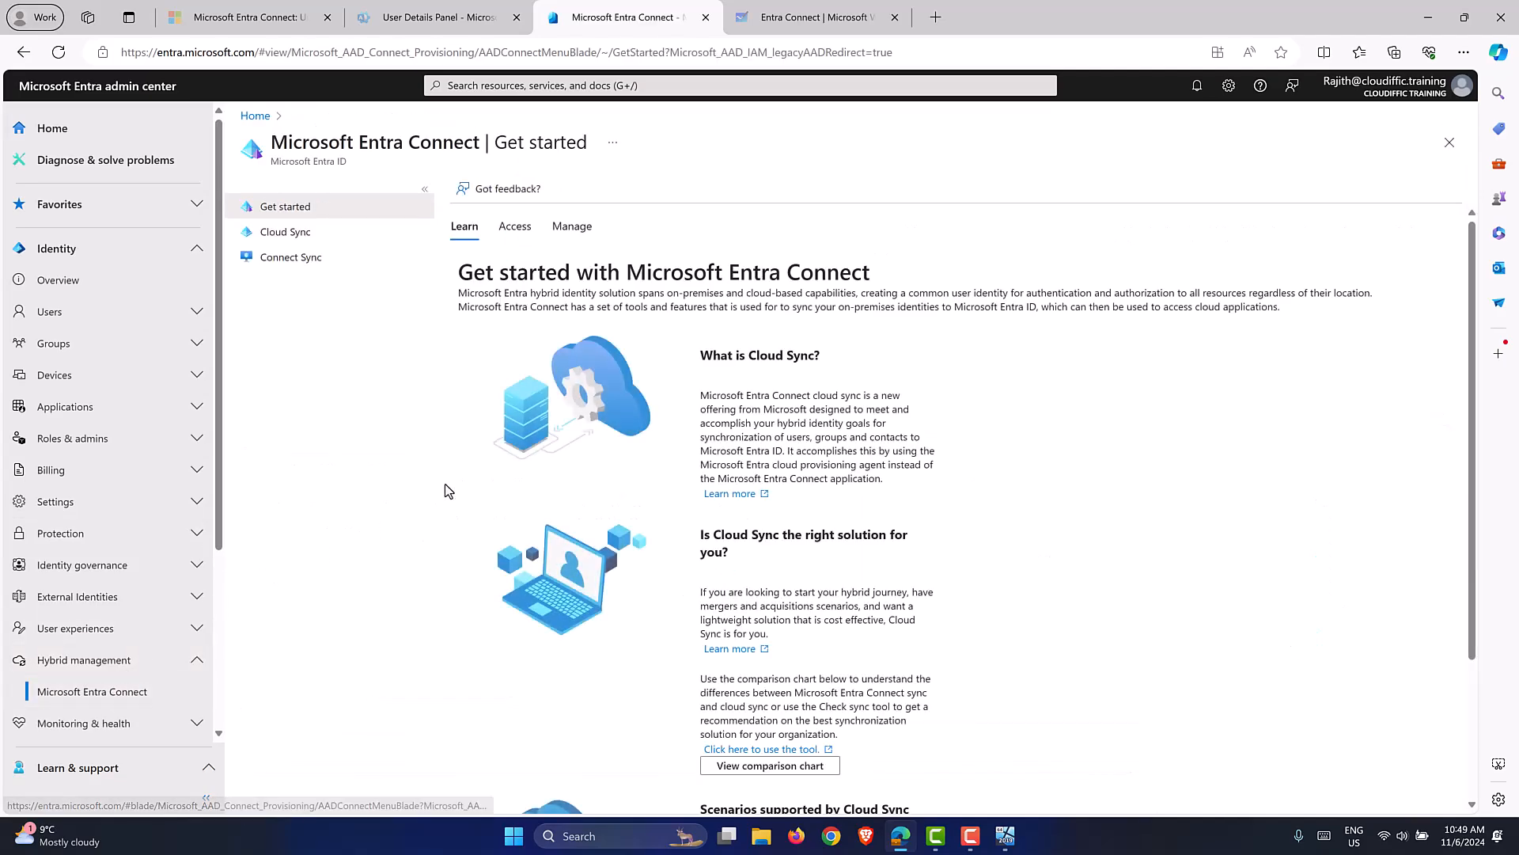
left_click(324, 264)
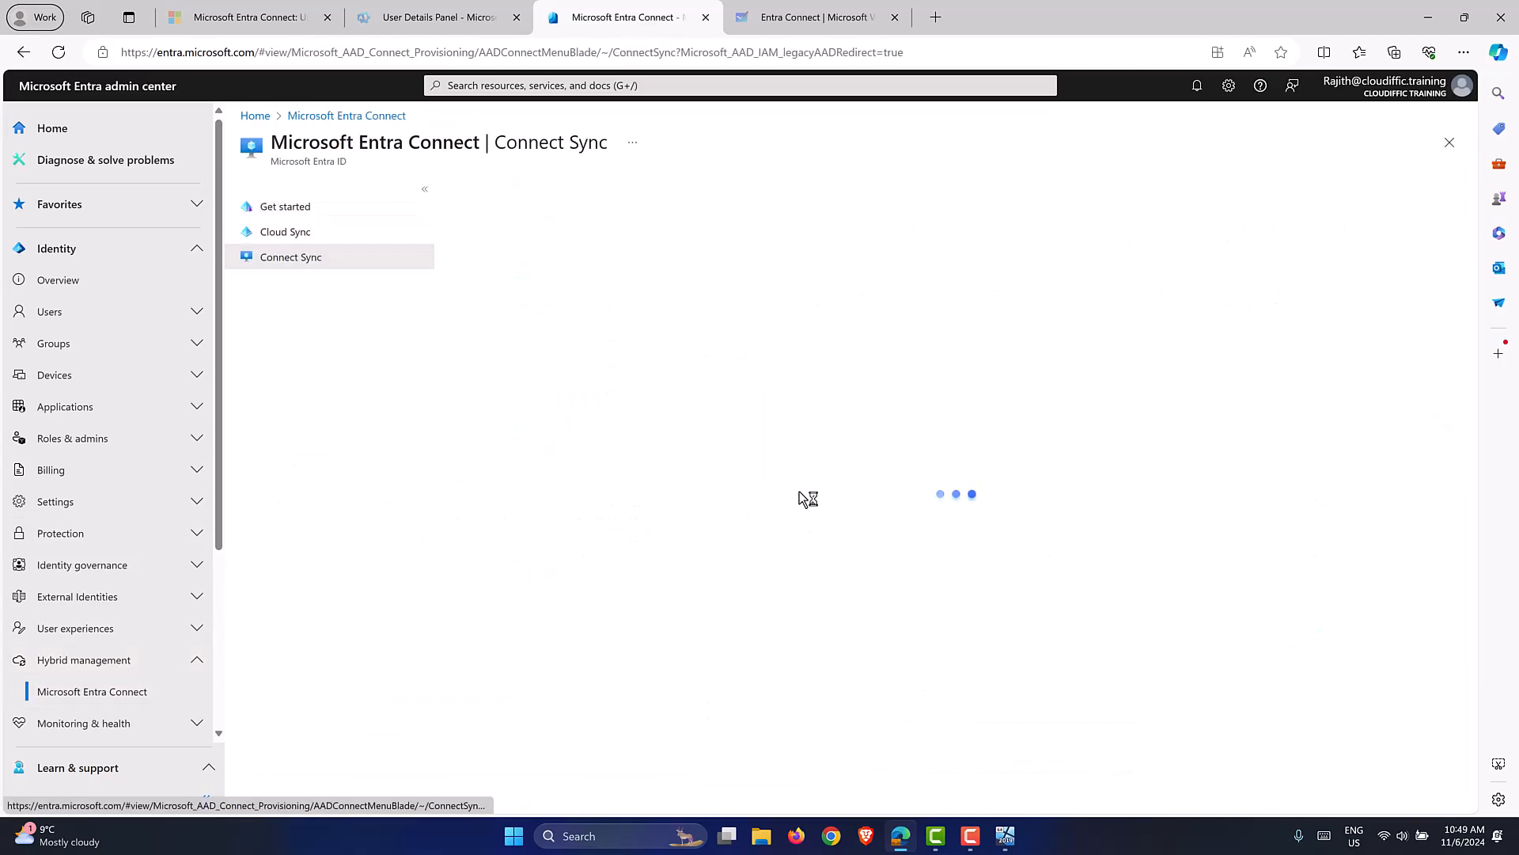
scroll(799, 495, "down", 1)
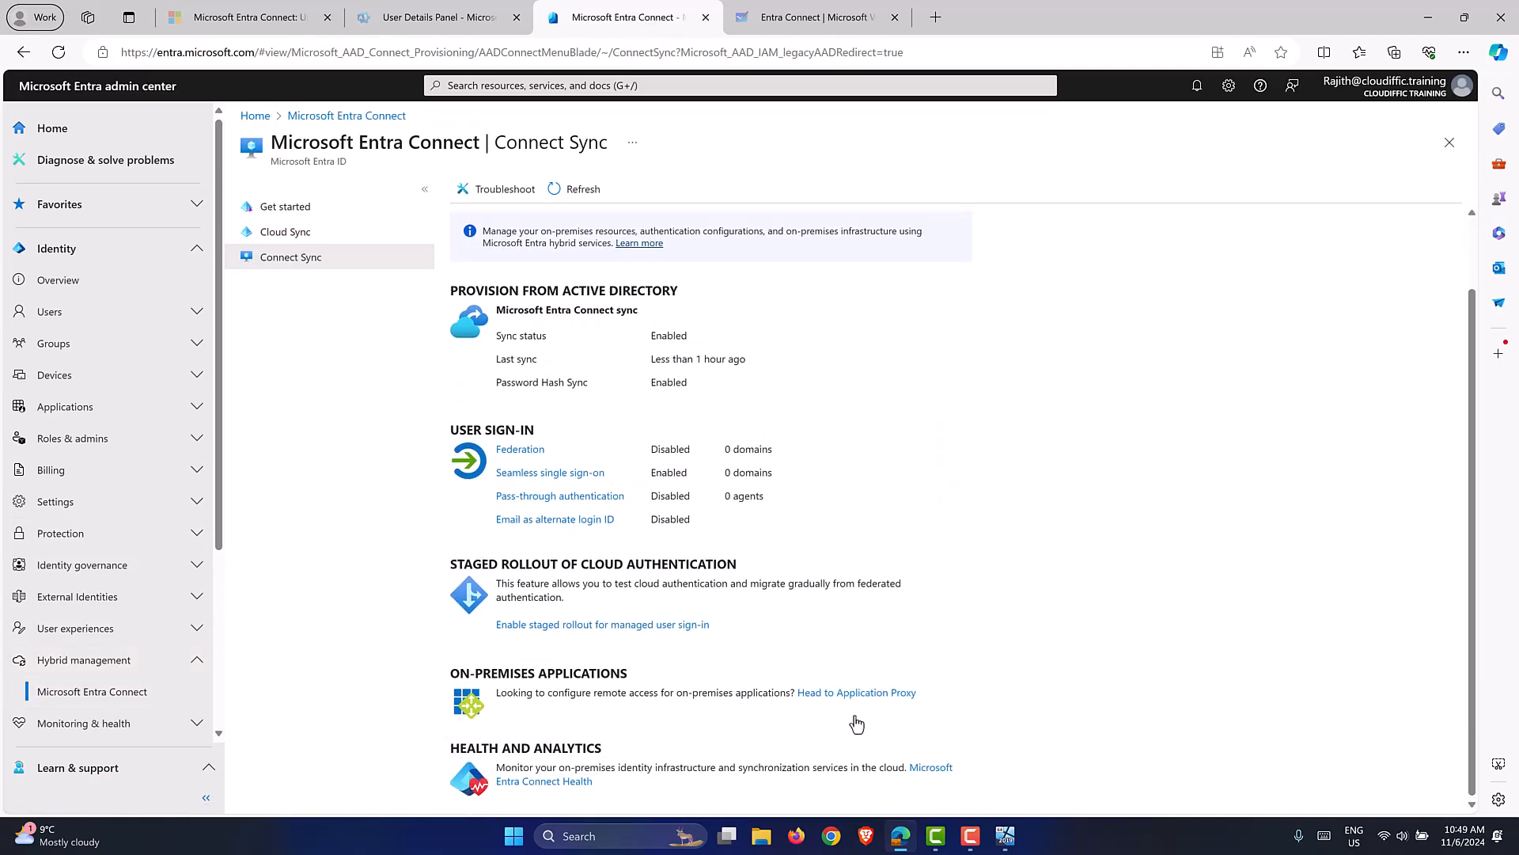
left_click(926, 771)
left_click(347, 264)
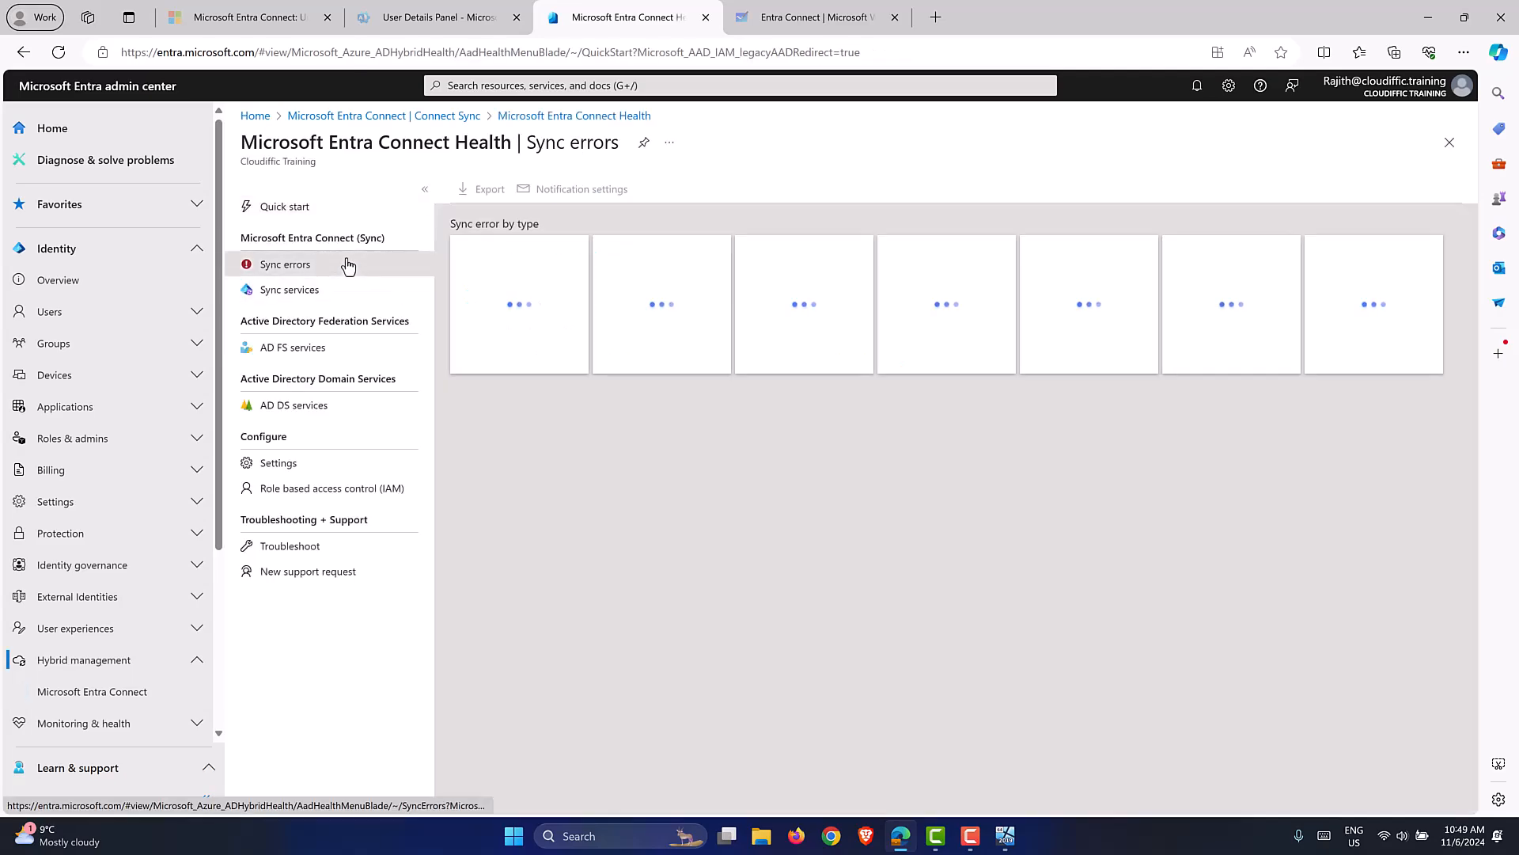
left_click(794, 305)
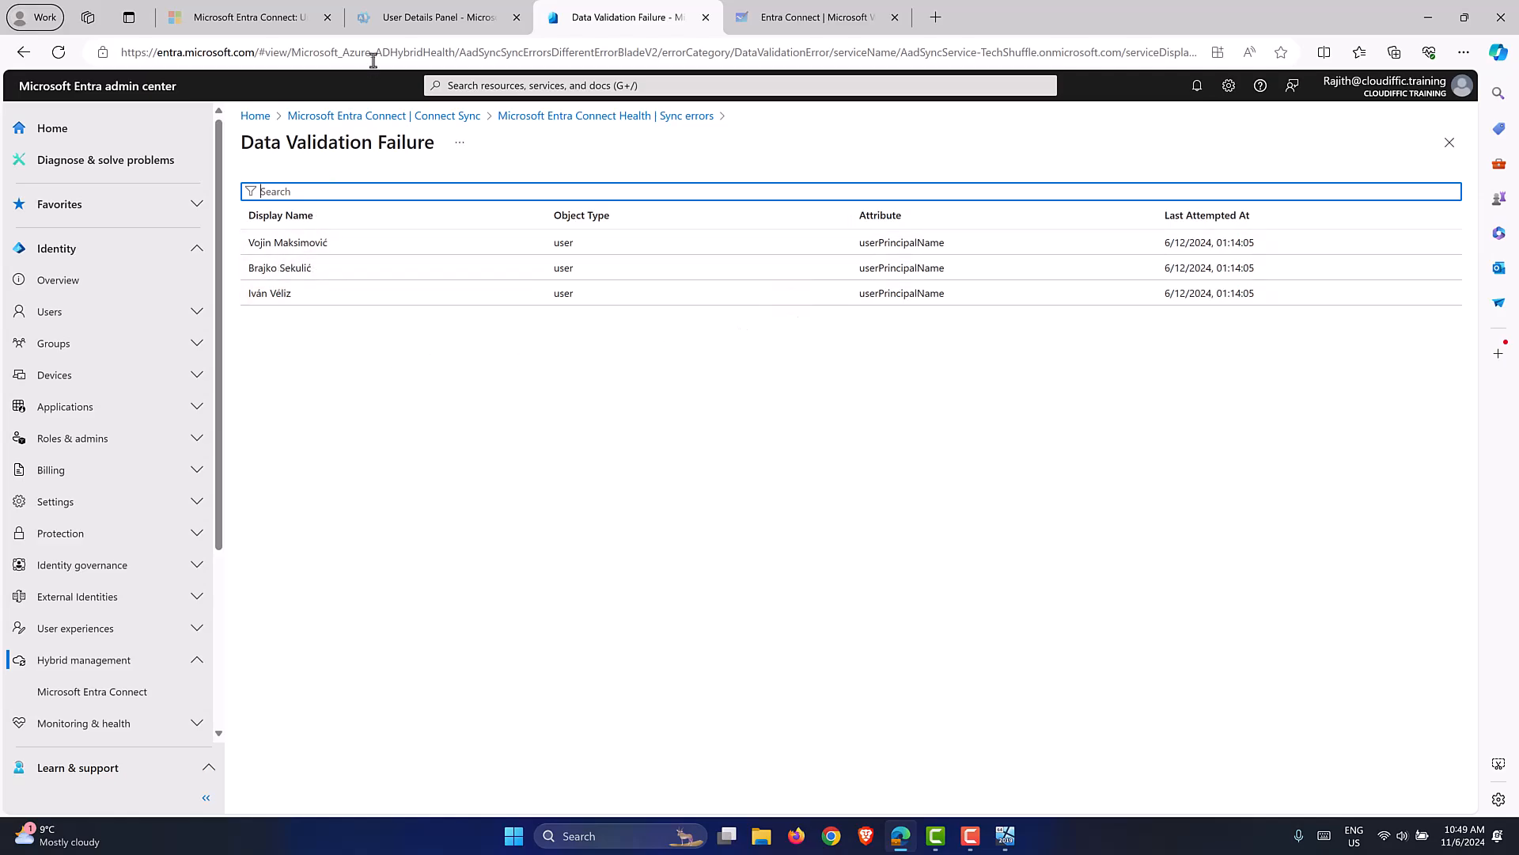
left_click(425, 30)
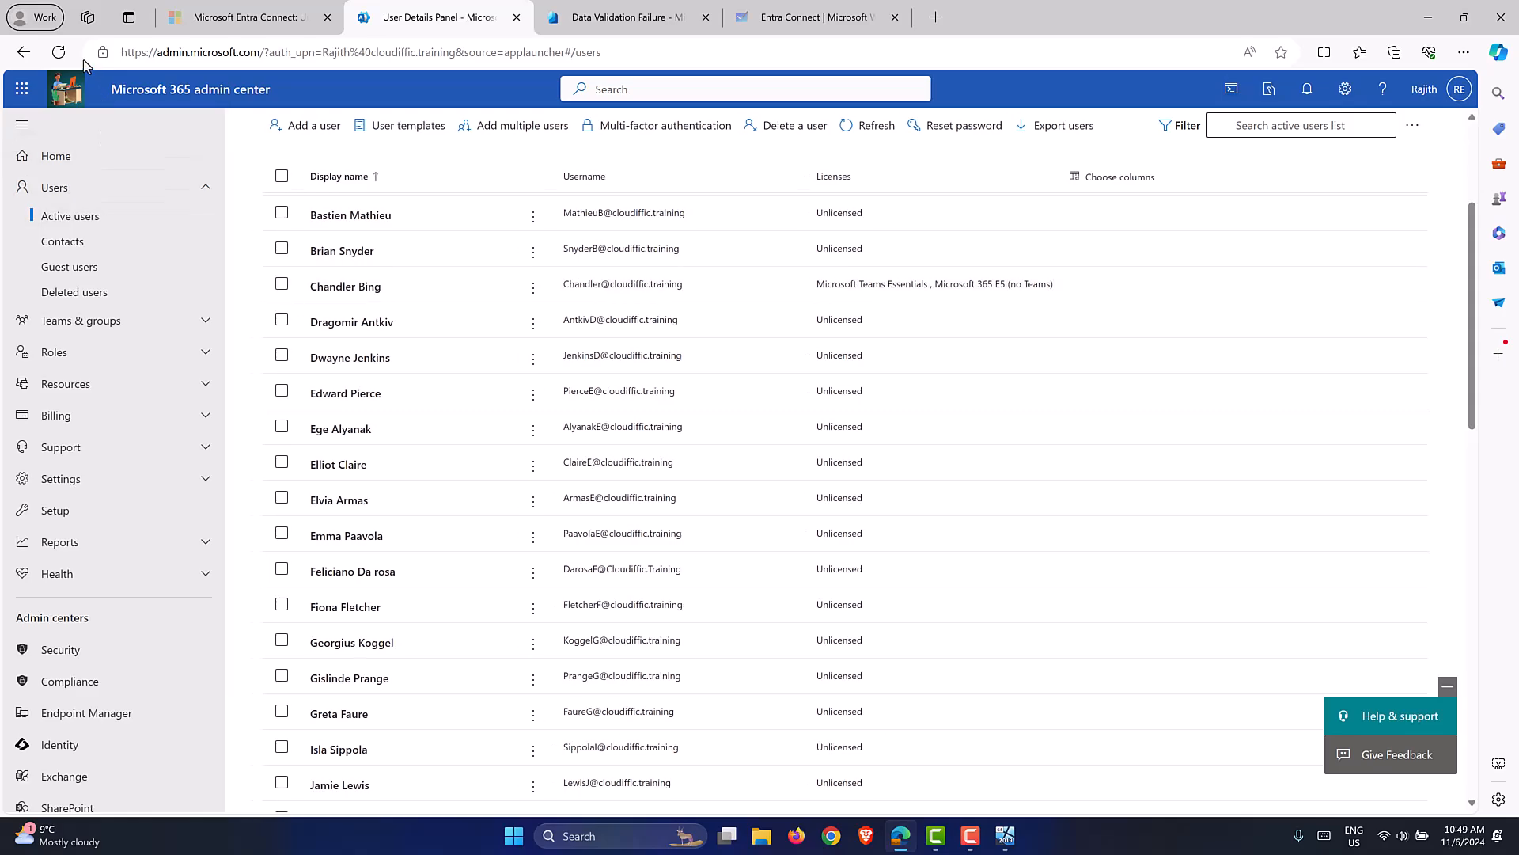
left_click(59, 53)
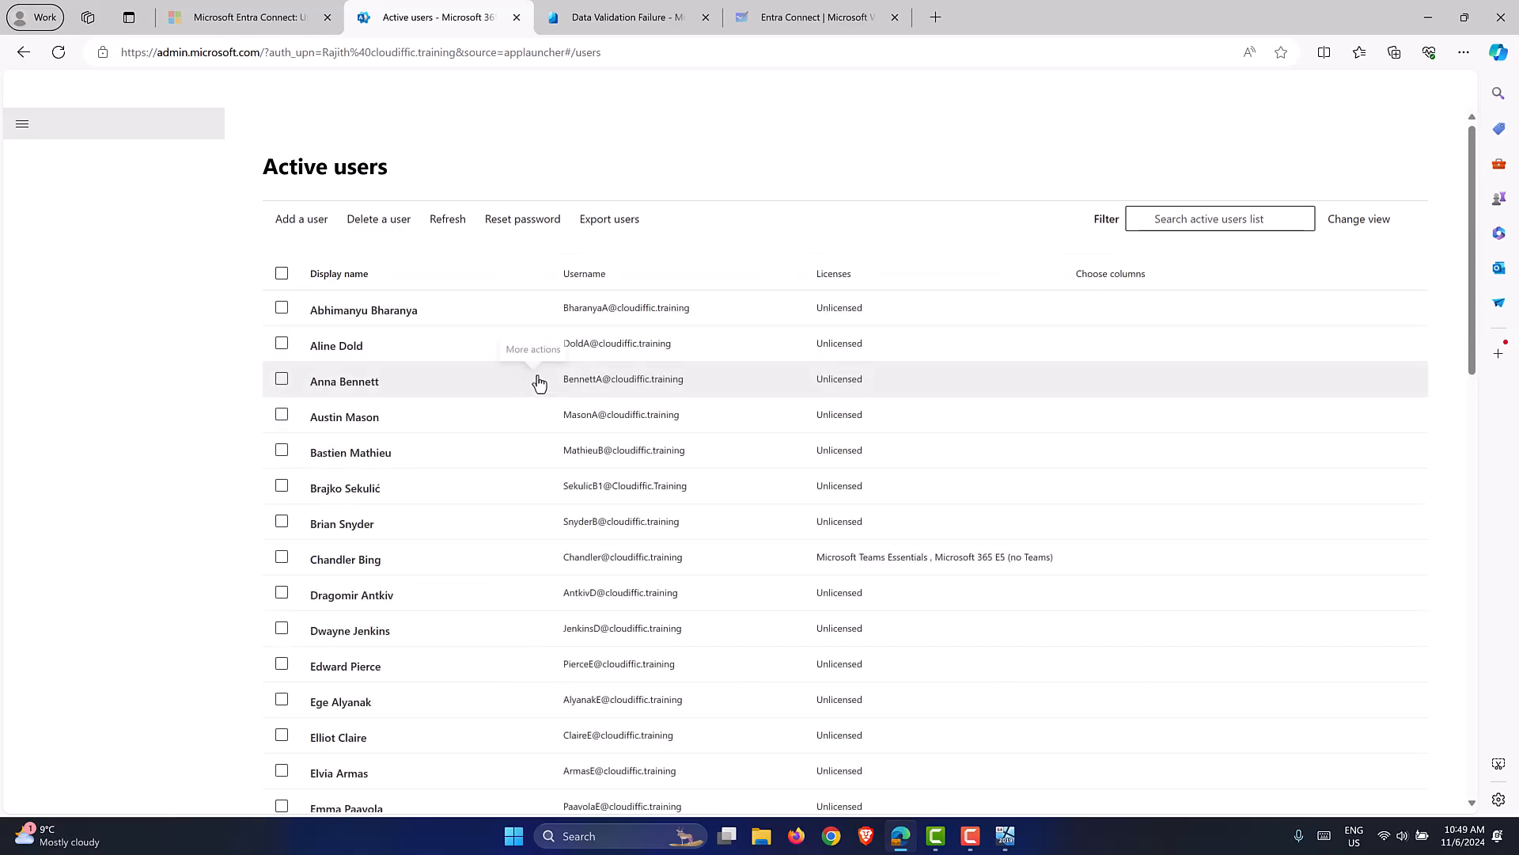
left_click(281, 485)
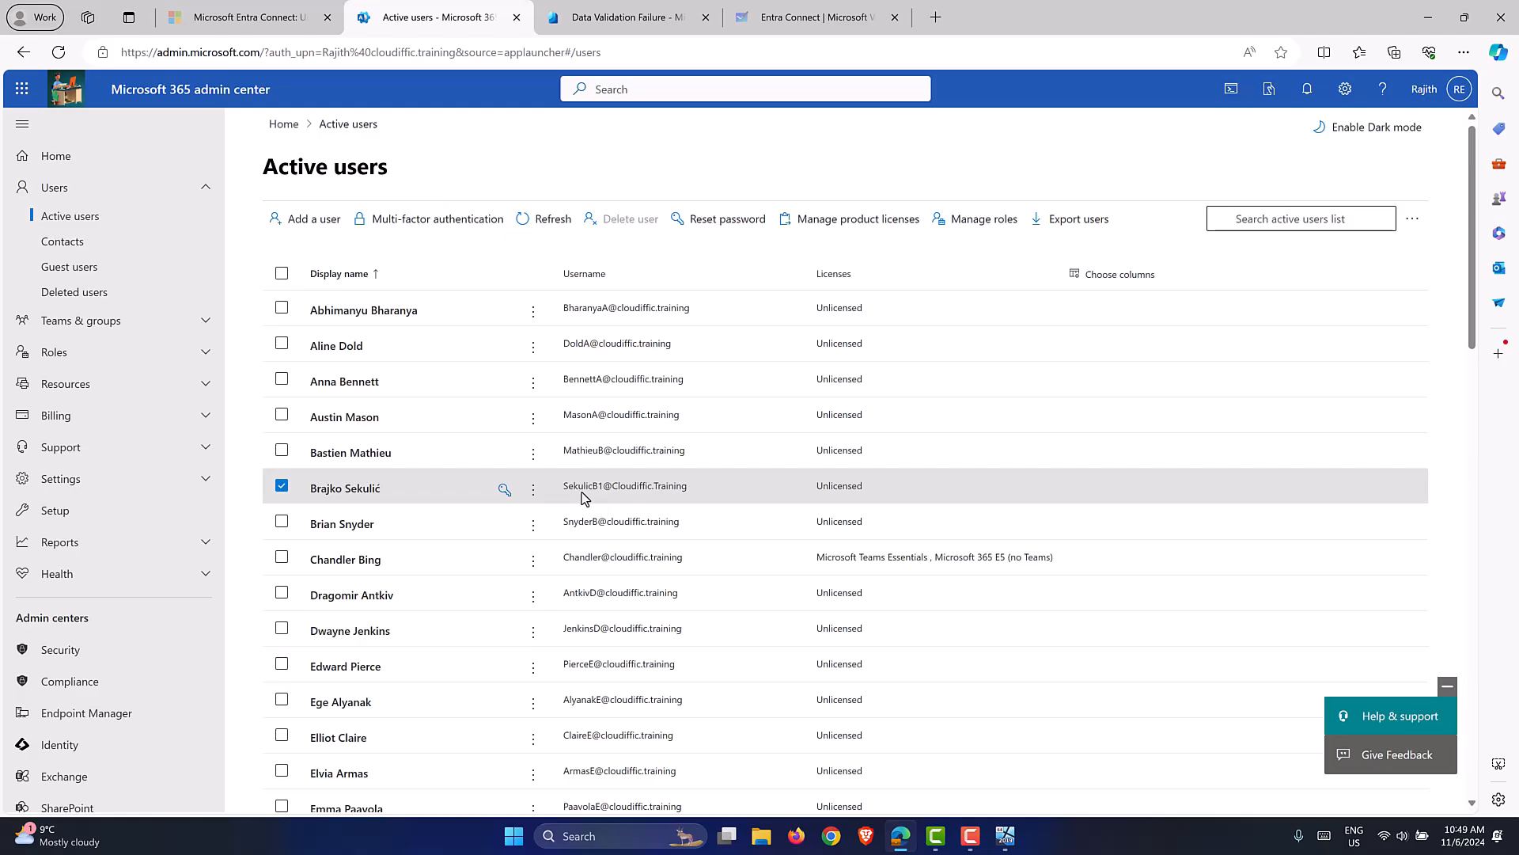
left_click(282, 485)
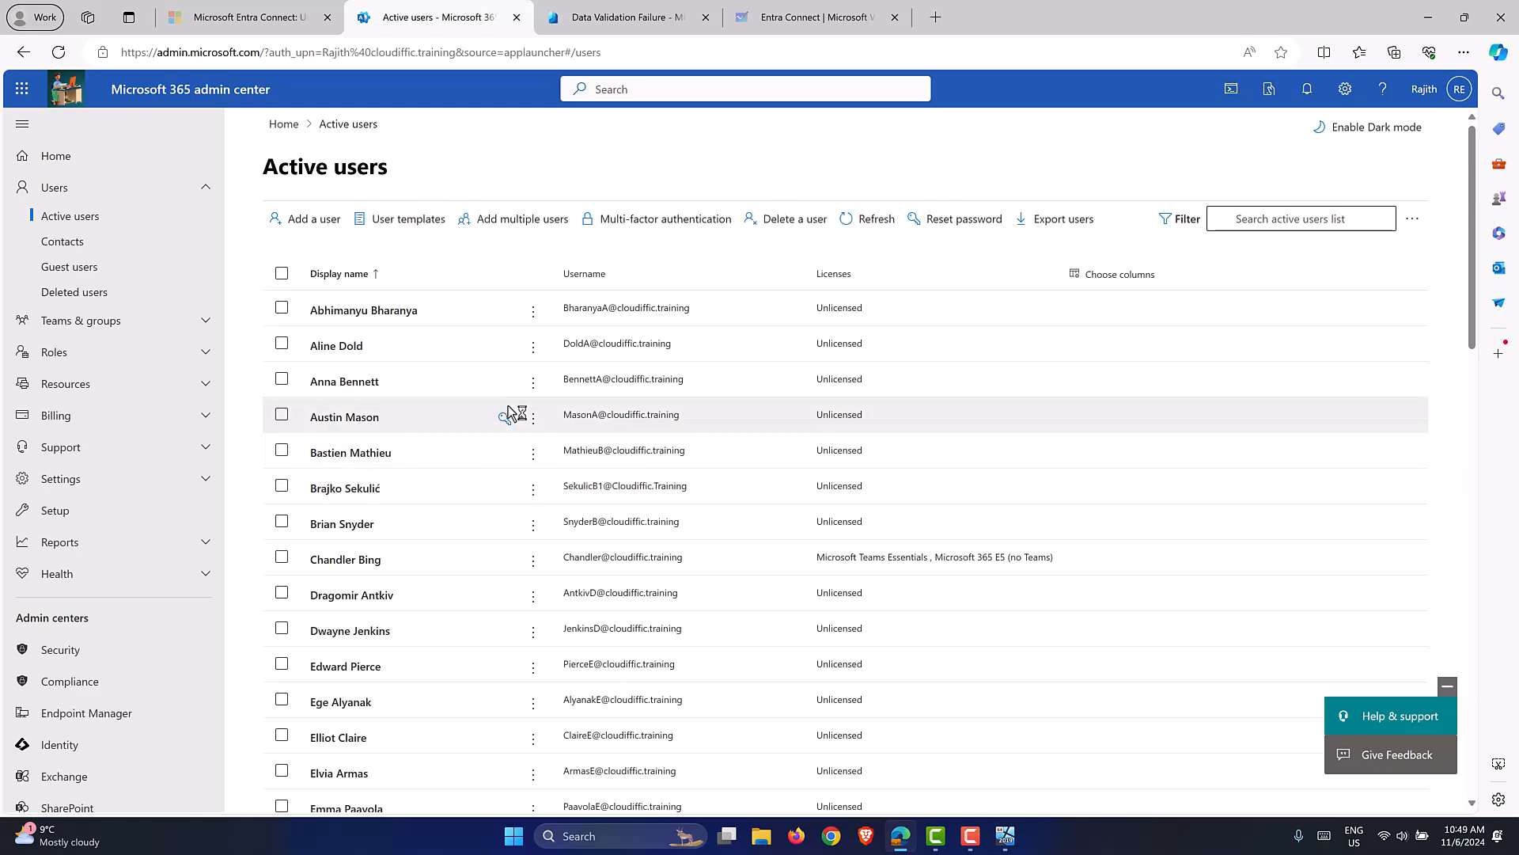
left_click(633, 18)
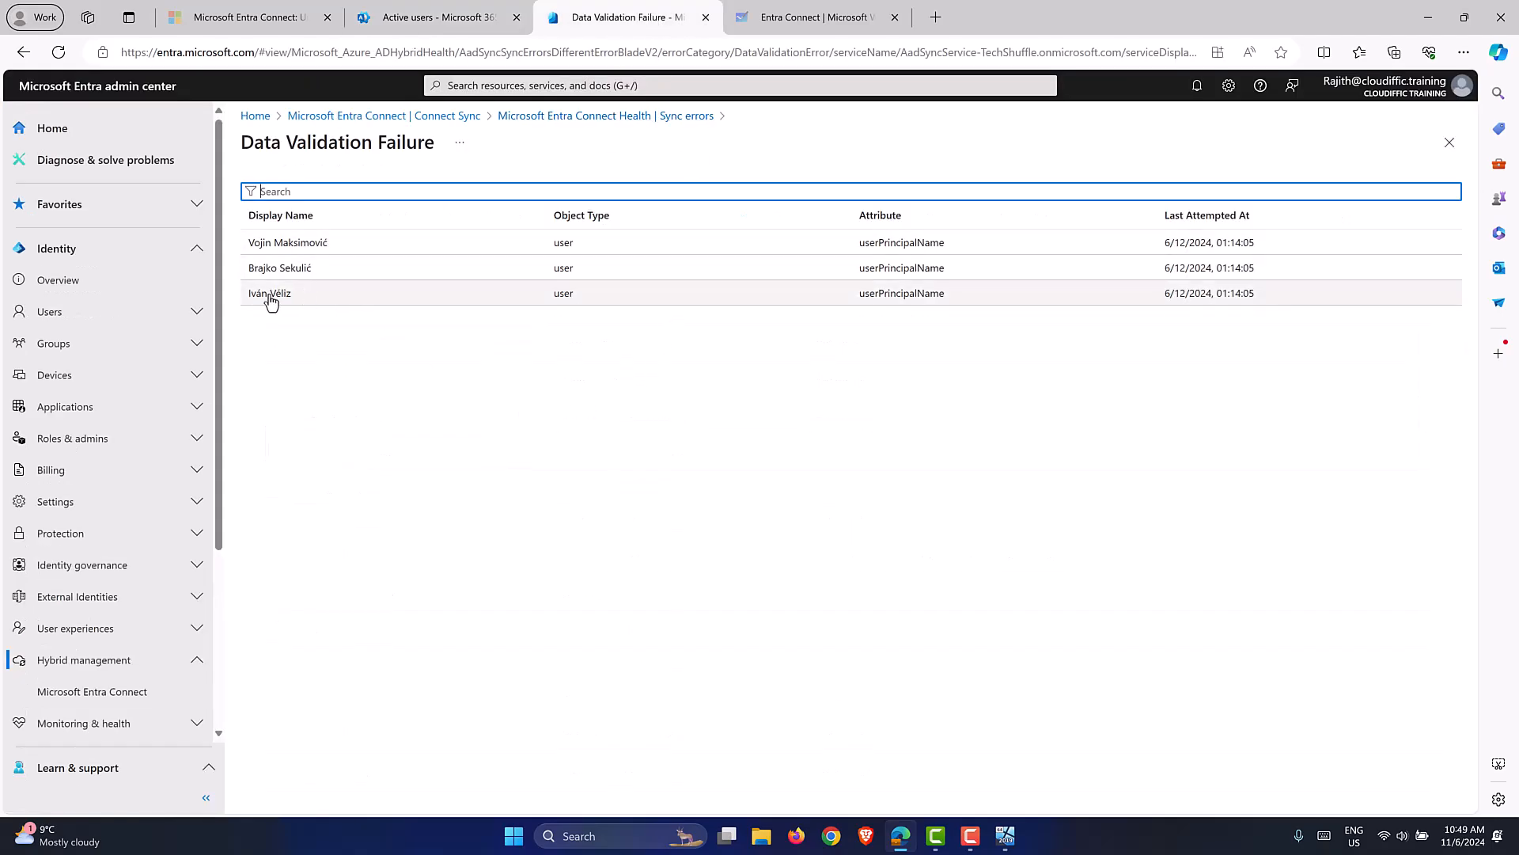
View the third user's error details with the flagged User Principal Name, then switch to the sync server.
left_click(269, 296)
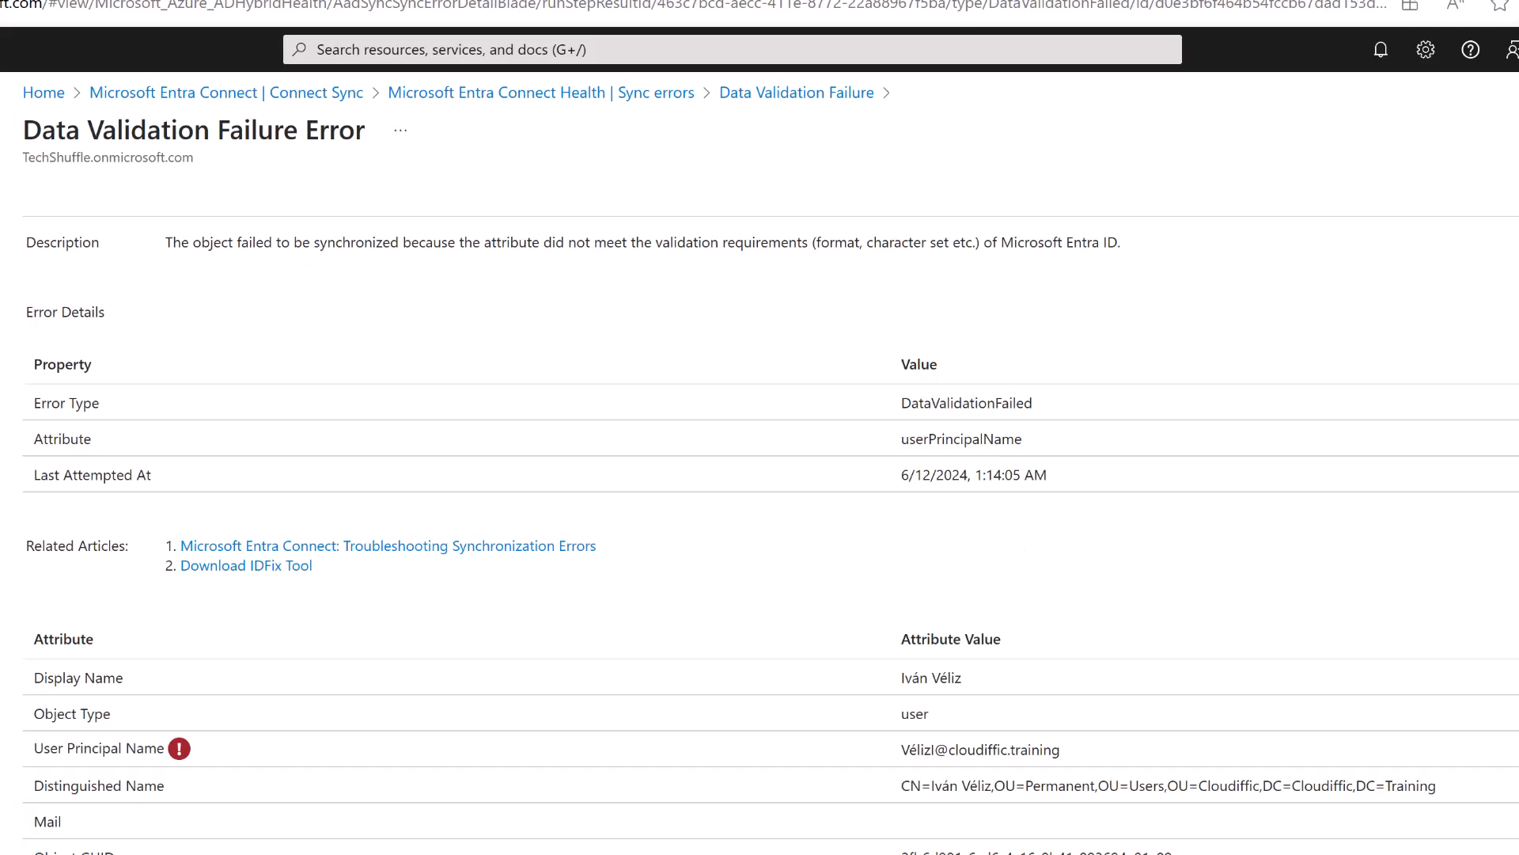
key("alt+Tab")
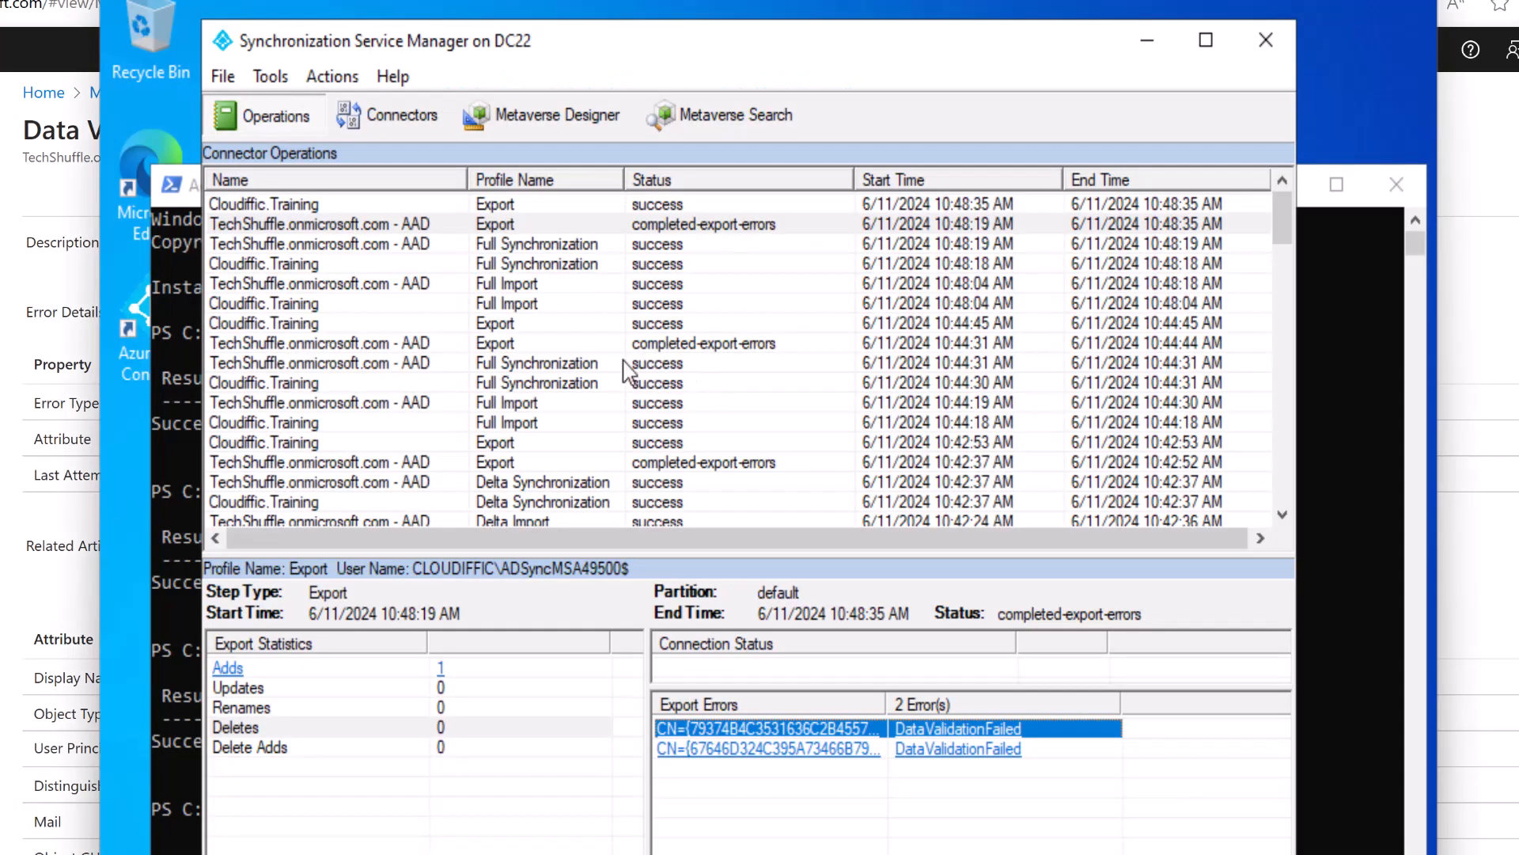
Move between Connectors and Operations, then open Metaverse Search from the toolbar.
left_click(417, 120)
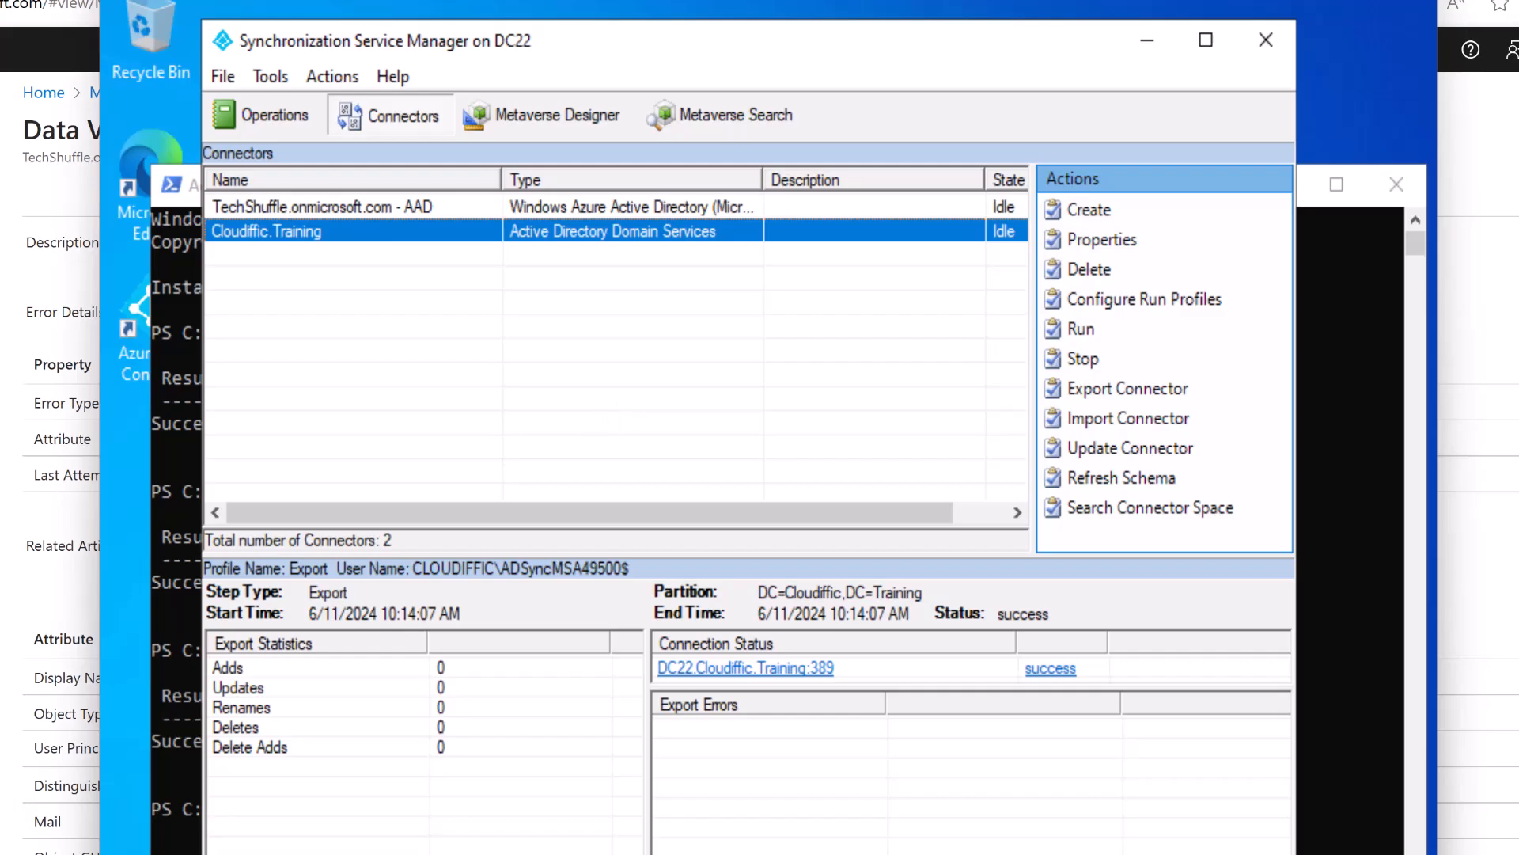
left_click(254, 119)
left_click(398, 121)
left_click(688, 136)
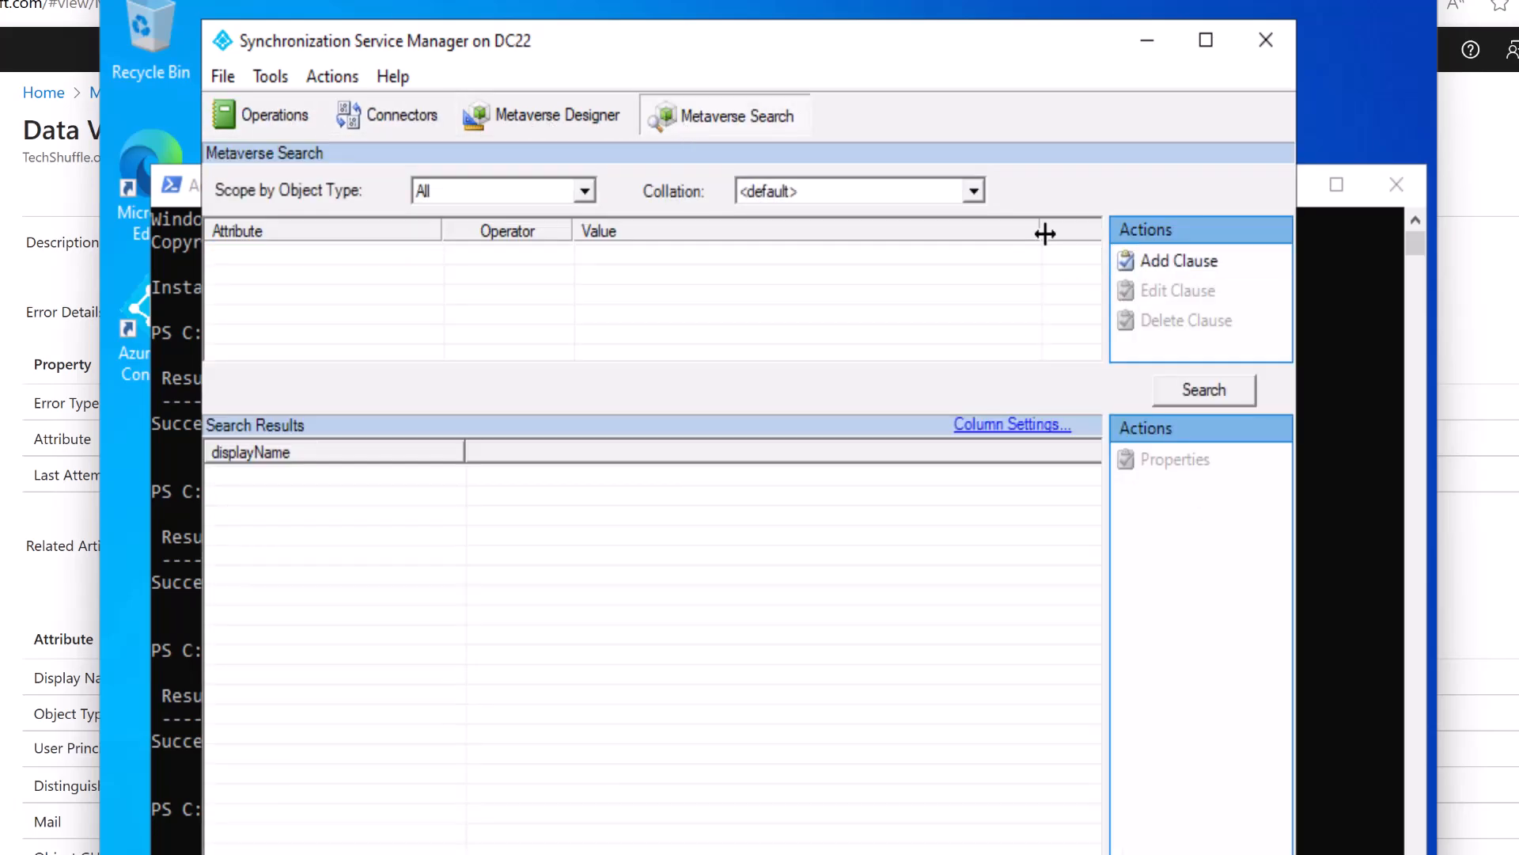
Search all metaverse objects, open a found user's properties and widen the Contributing MA column.
left_click(1184, 401)
double_click(334, 597)
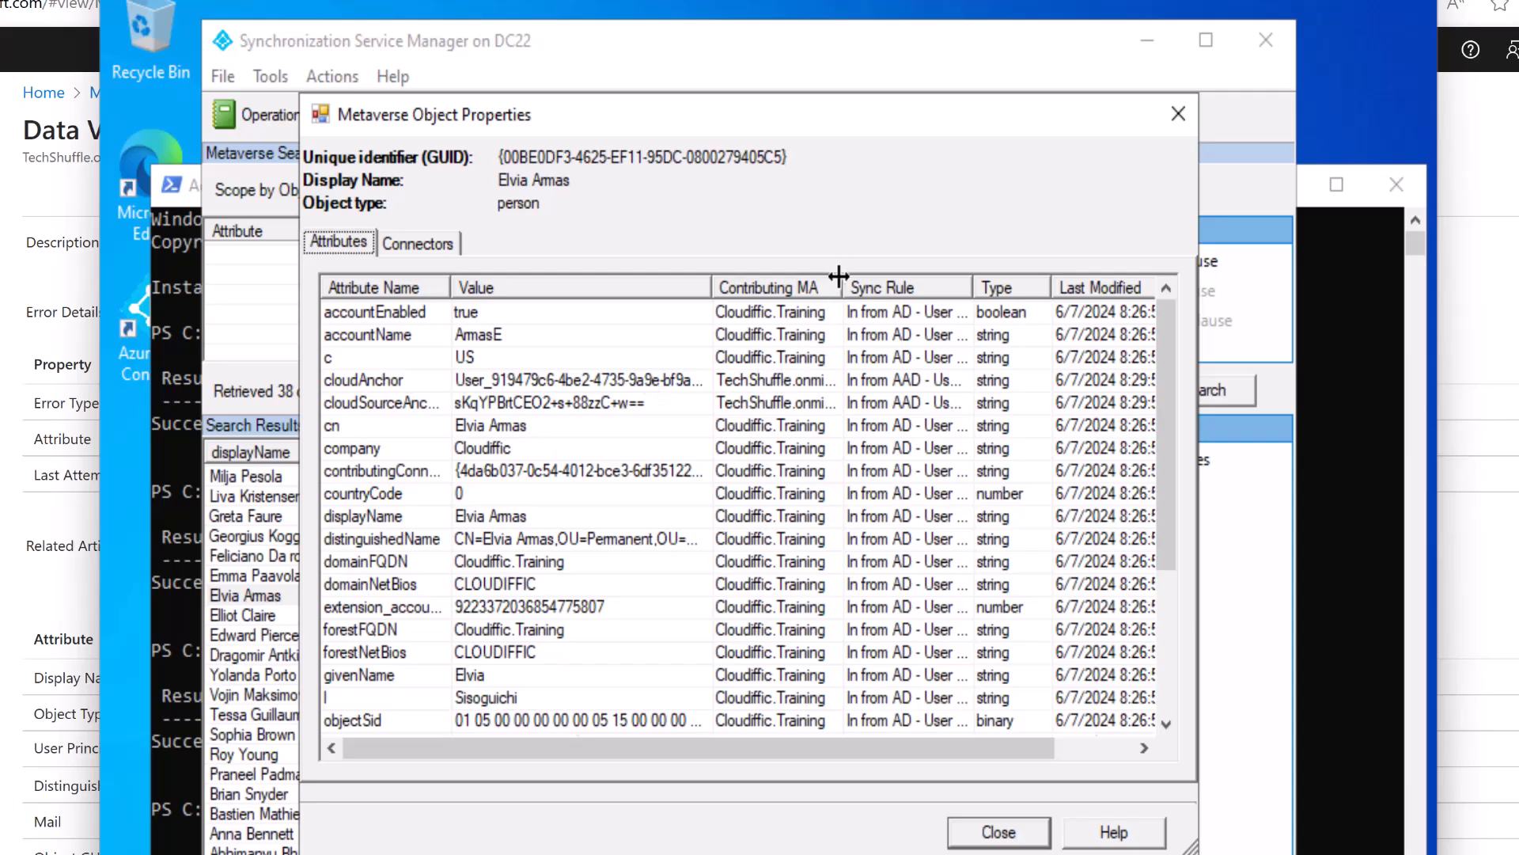
left_click_drag(844, 279, 918, 287)
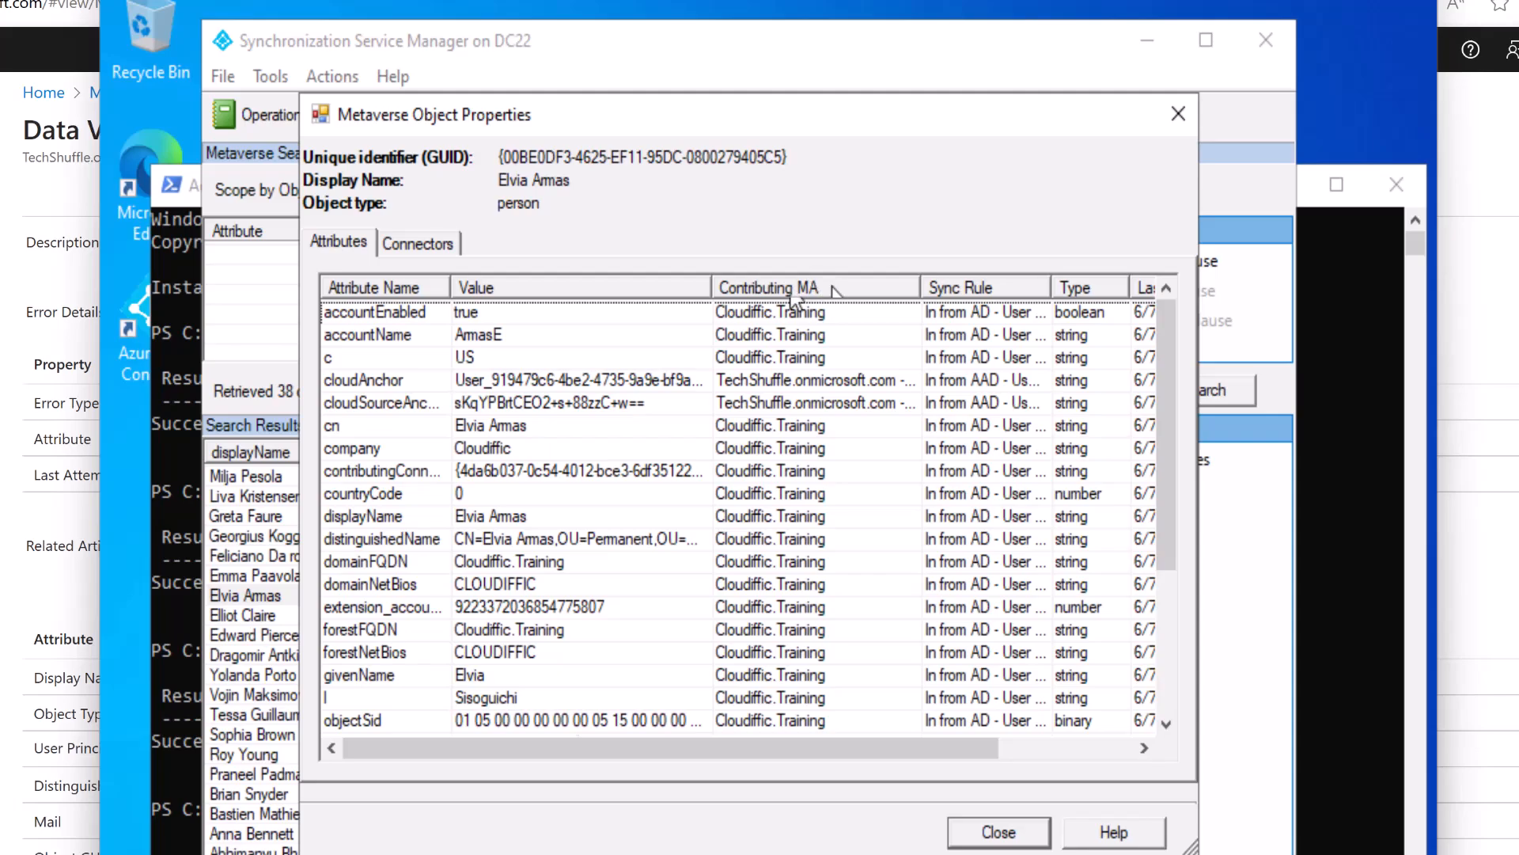
Browse the accountEnabled, accountName, c, cloudAnchor and cloudSourceAnchor rows and widen the Attribute Name column.
left_click(388, 313)
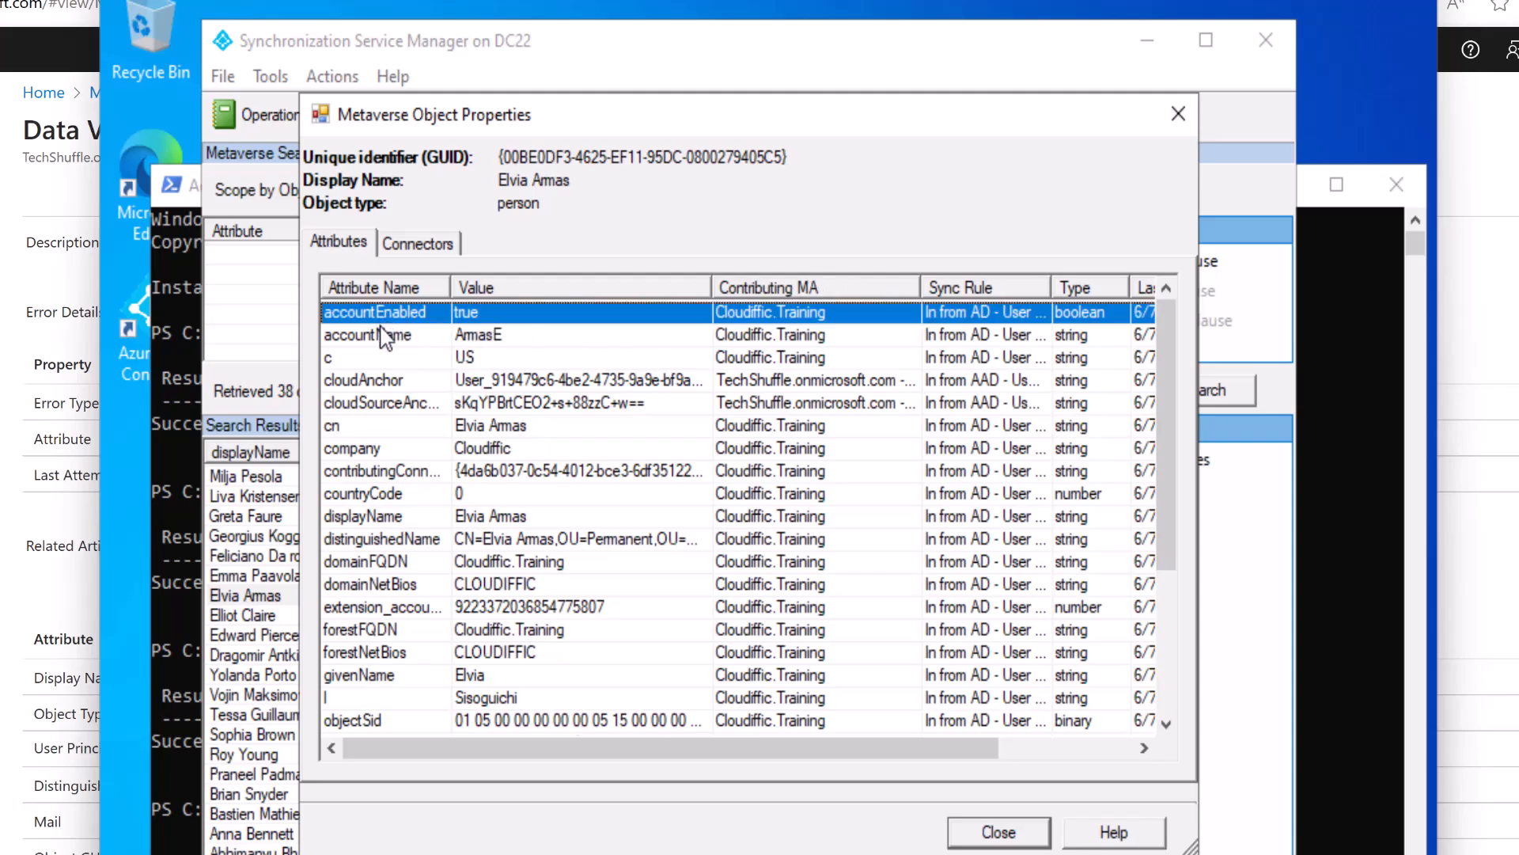
left_click(404, 338)
left_click(790, 357)
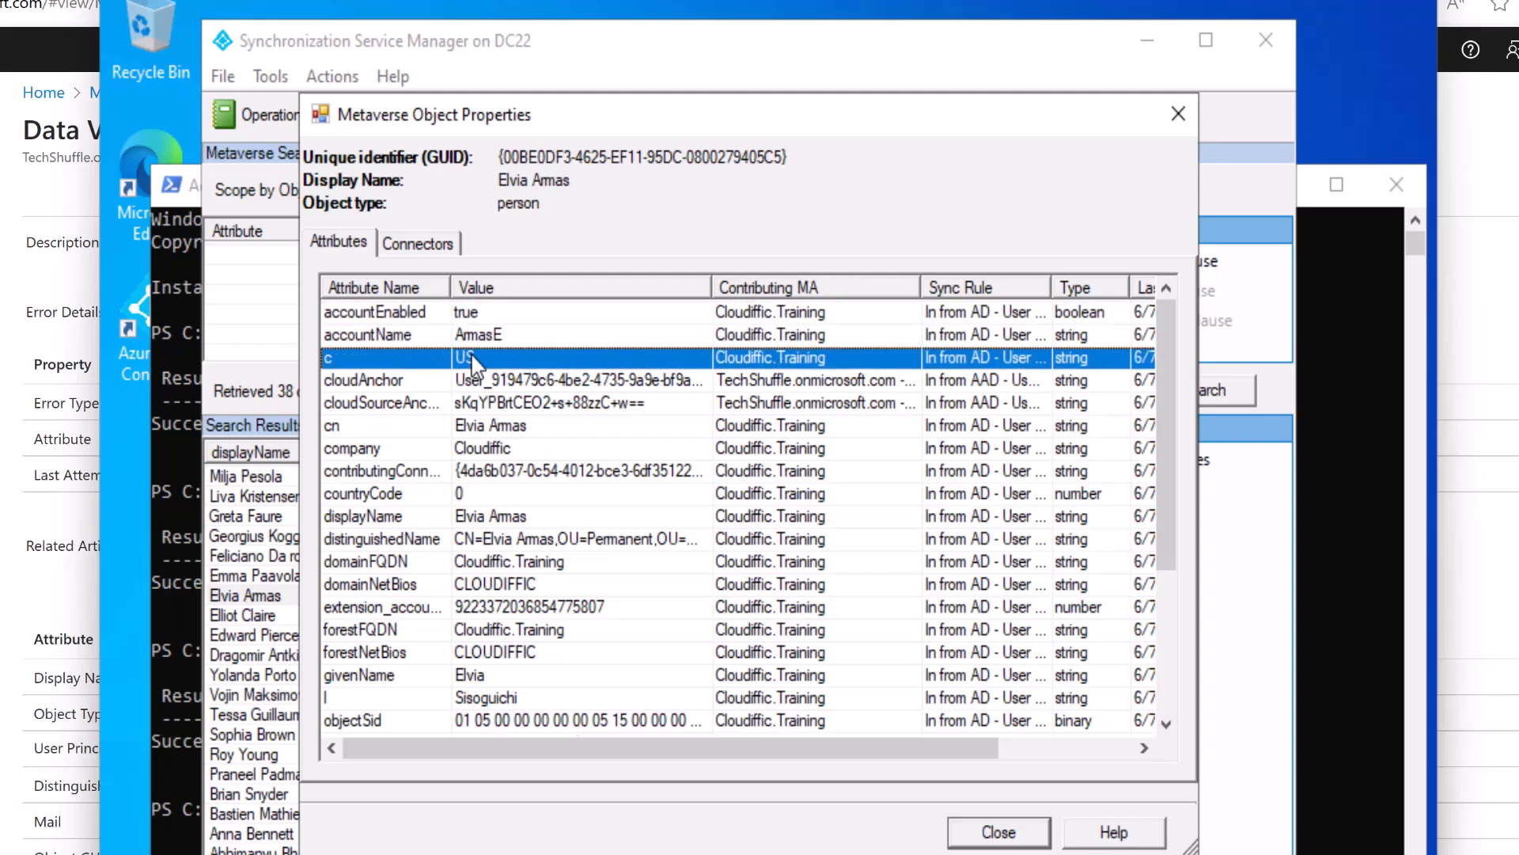
left_click(516, 387)
left_click(518, 406)
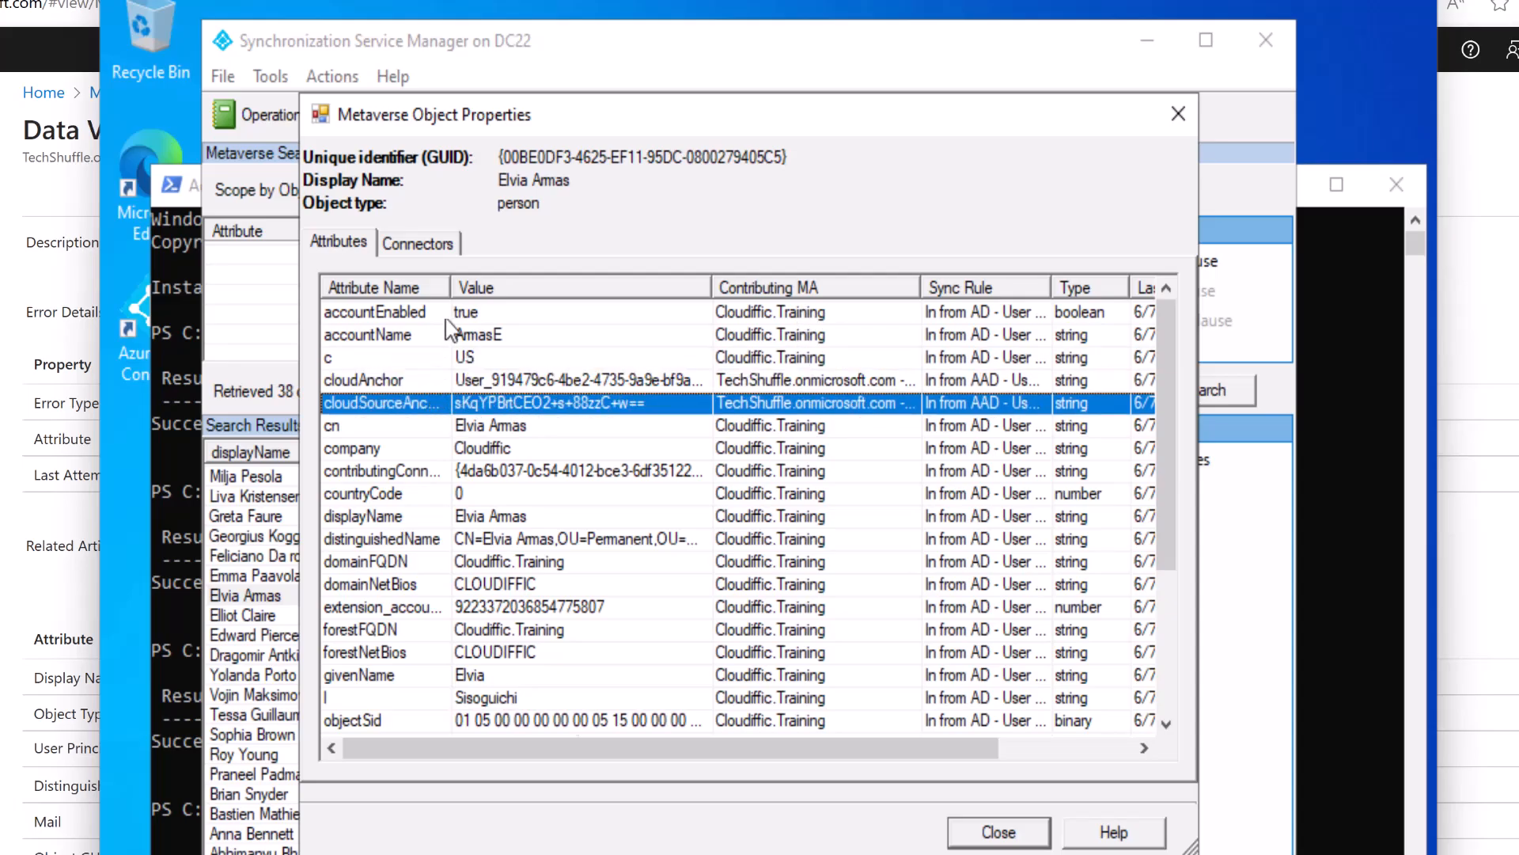
left_click_drag(448, 287, 490, 287)
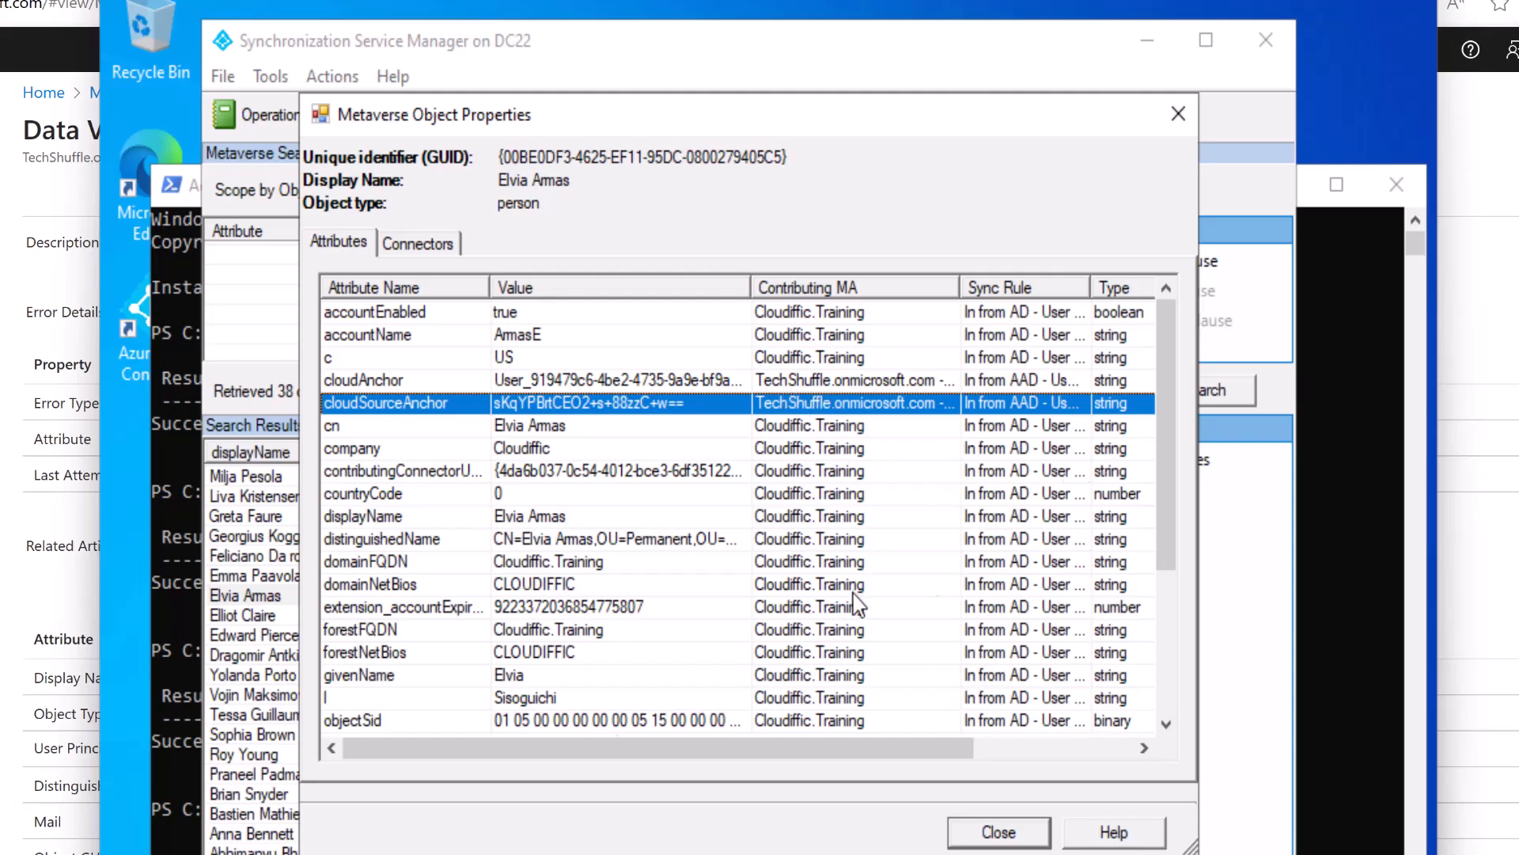
left_click_drag(1169, 431, 1175, 360)
Recheck the cloudAnchor and cloudSourceAnchor rows, close the user's metaverse properties, and return to Sync Service Manager.
left_click(601, 380)
left_click(603, 405)
left_click(993, 834)
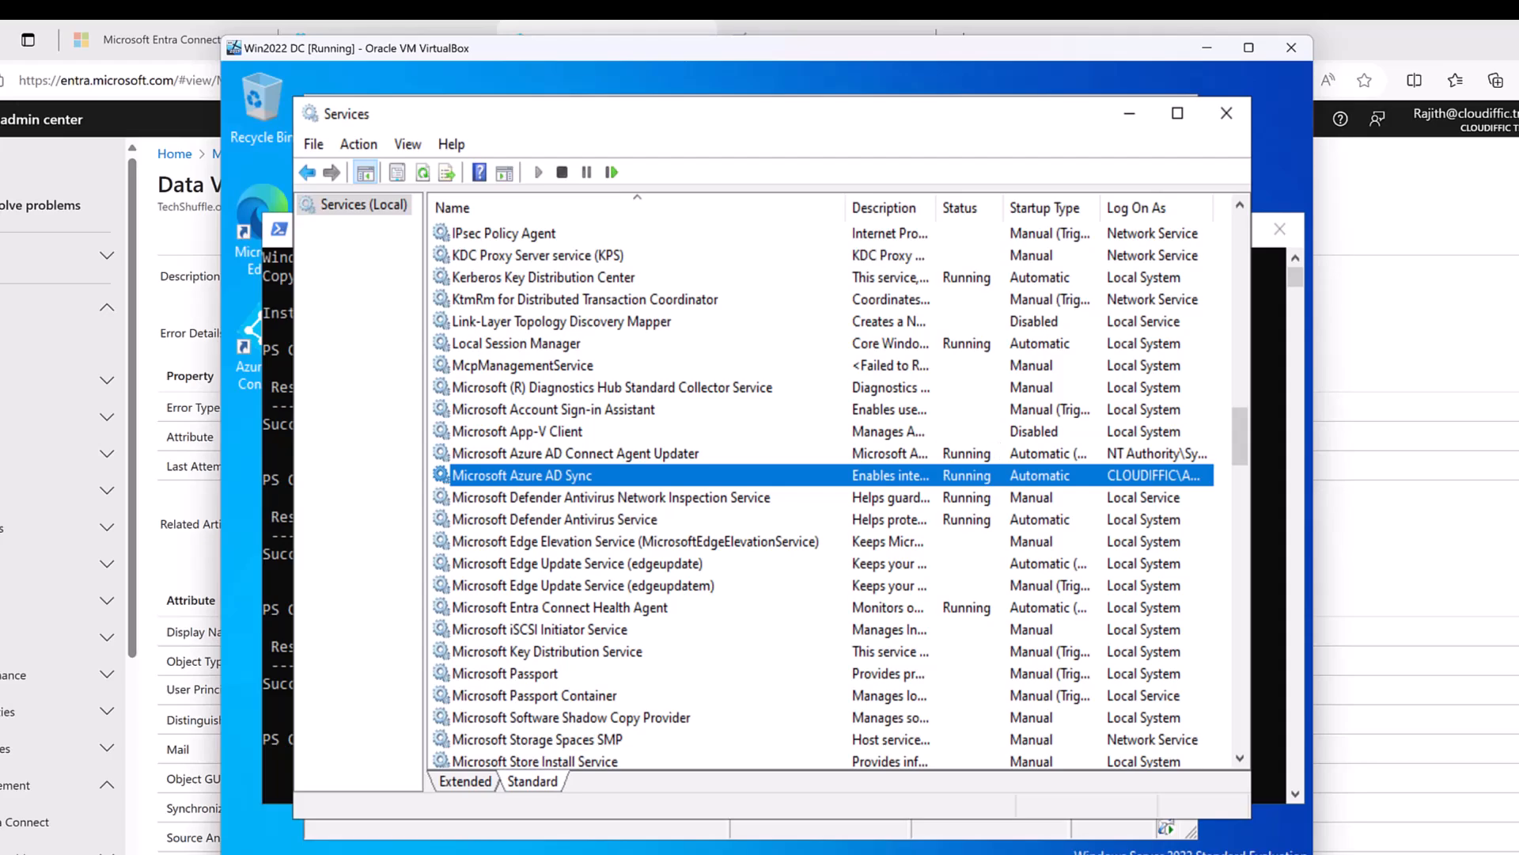
key("alt+Tab")
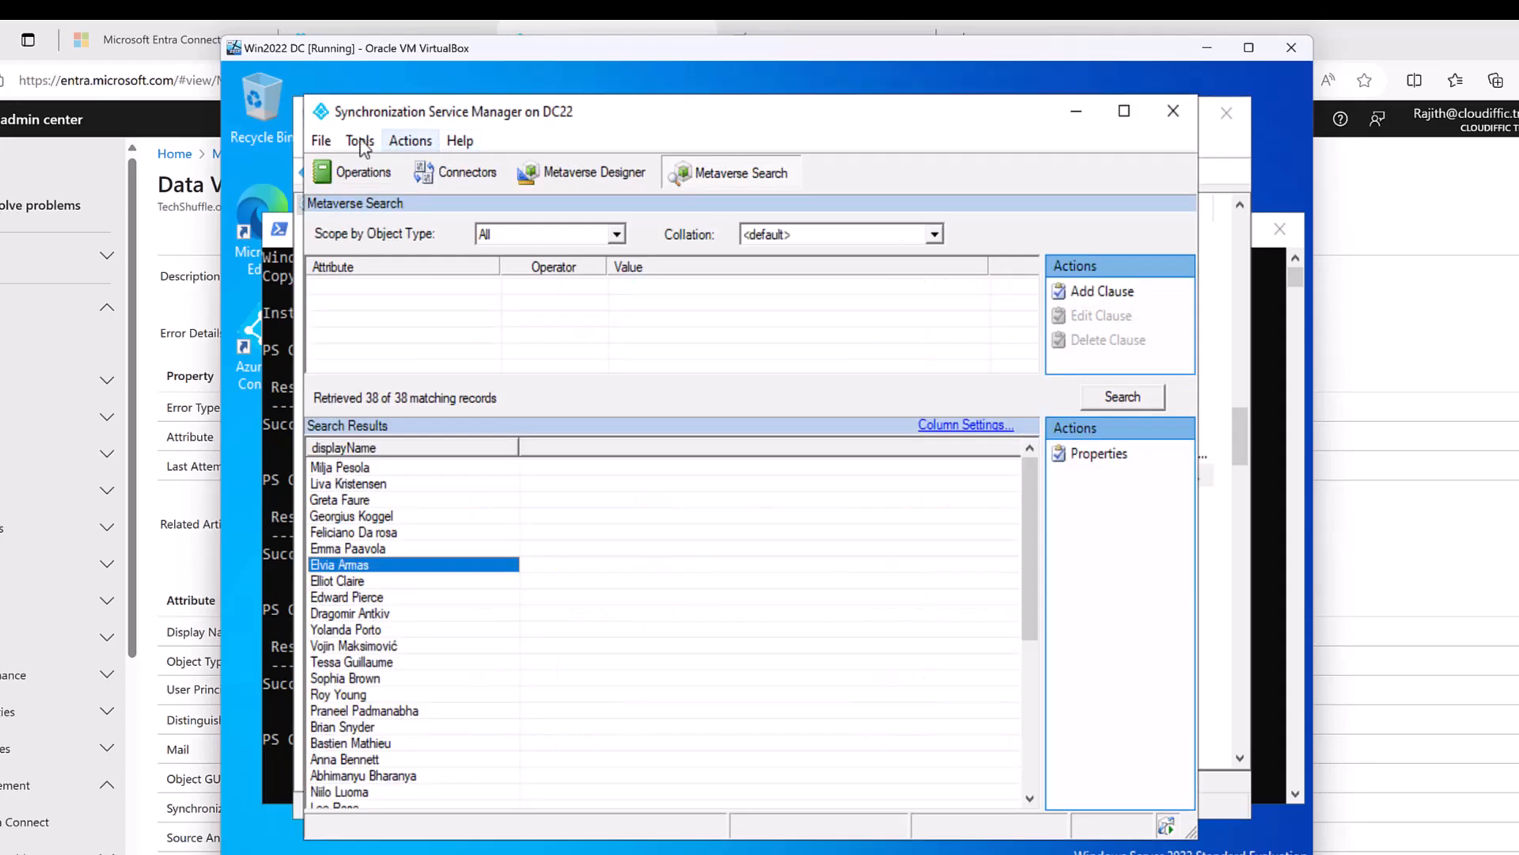
Show the connector run history with the export's data validation errors, then minimize Sync Service Manager.
left_click(343, 176)
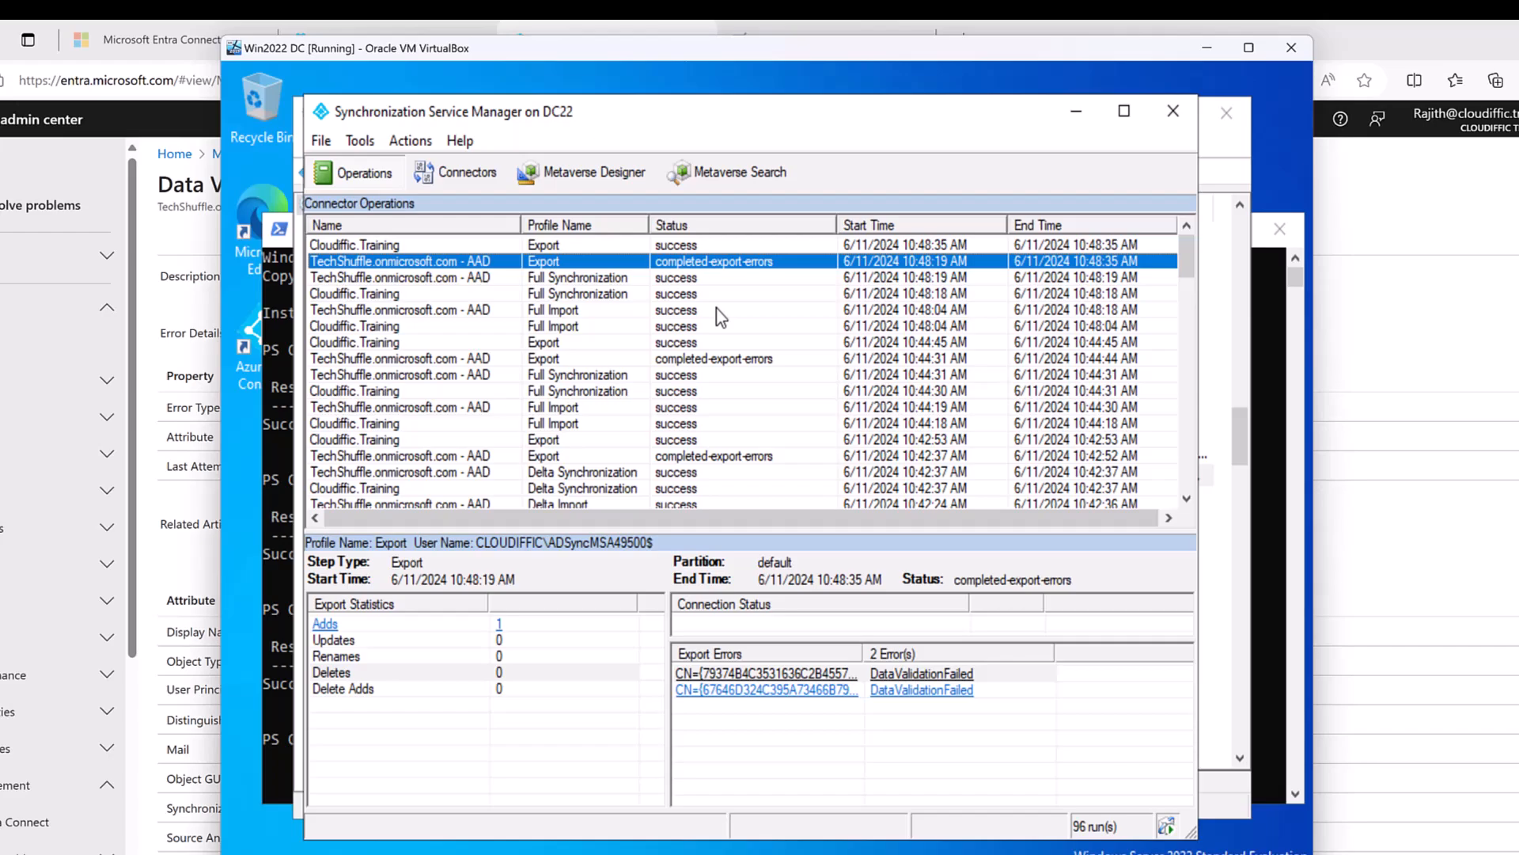
left_click(1074, 117)
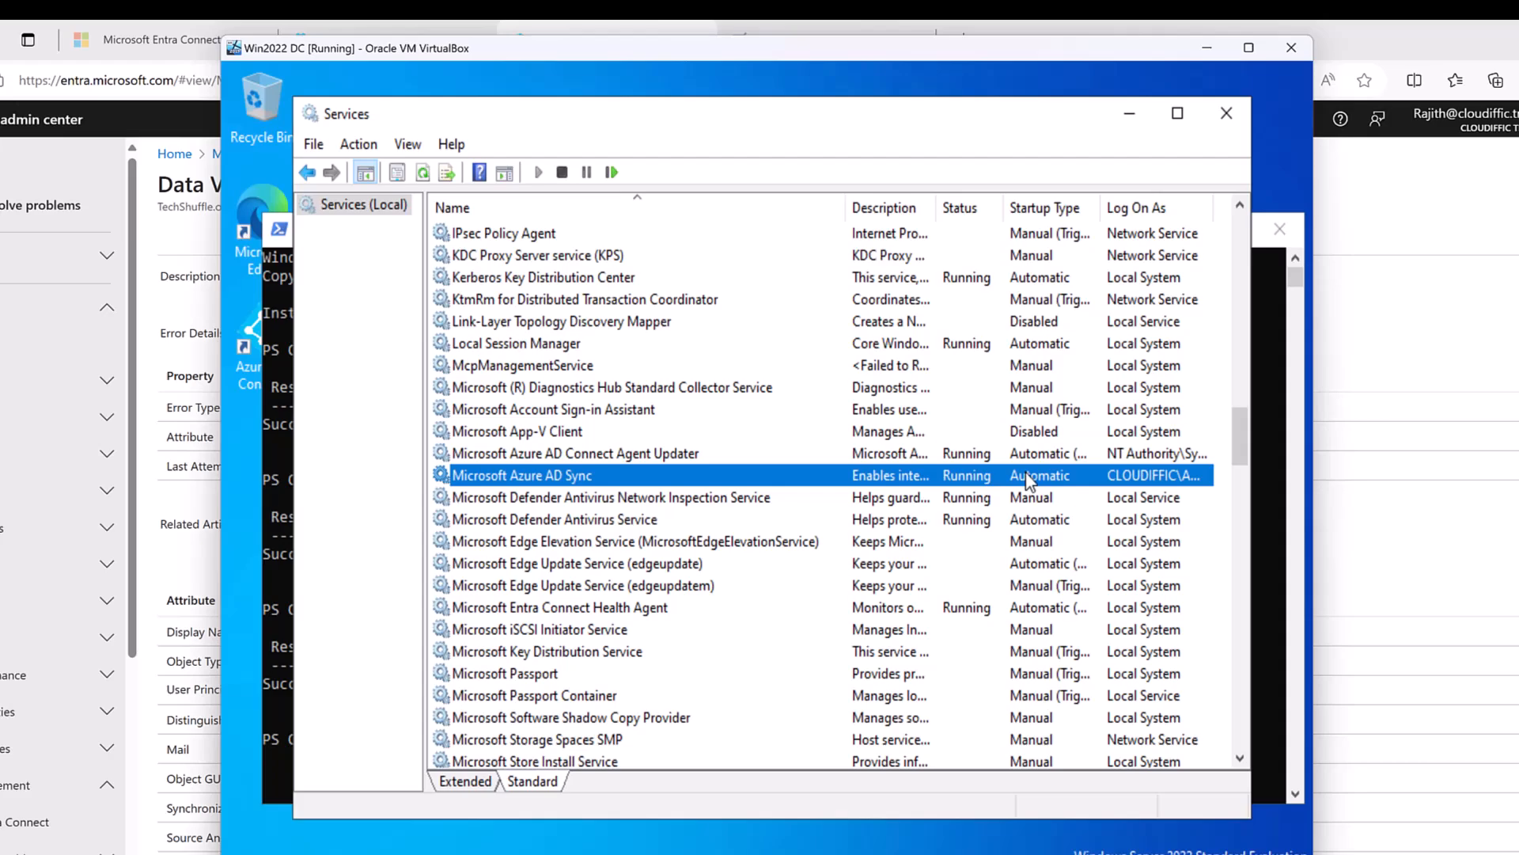
Browse Contractors, Permanent and Users in ADUC, right-click the MSOL_ account, then minimize ADUC and Services.
key("alt+Tab")
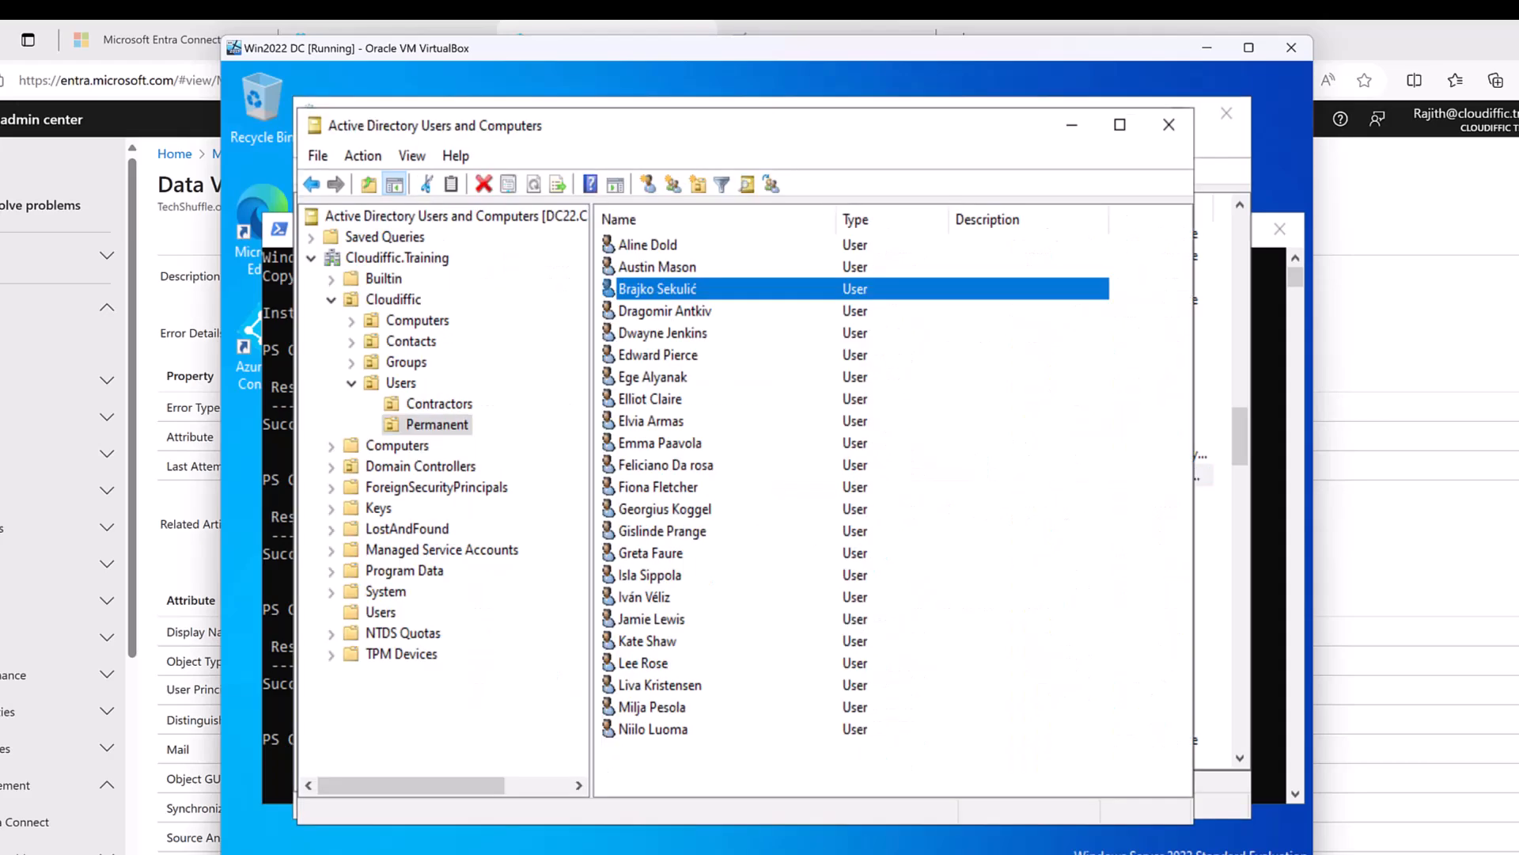
left_click(440, 404)
left_click(438, 425)
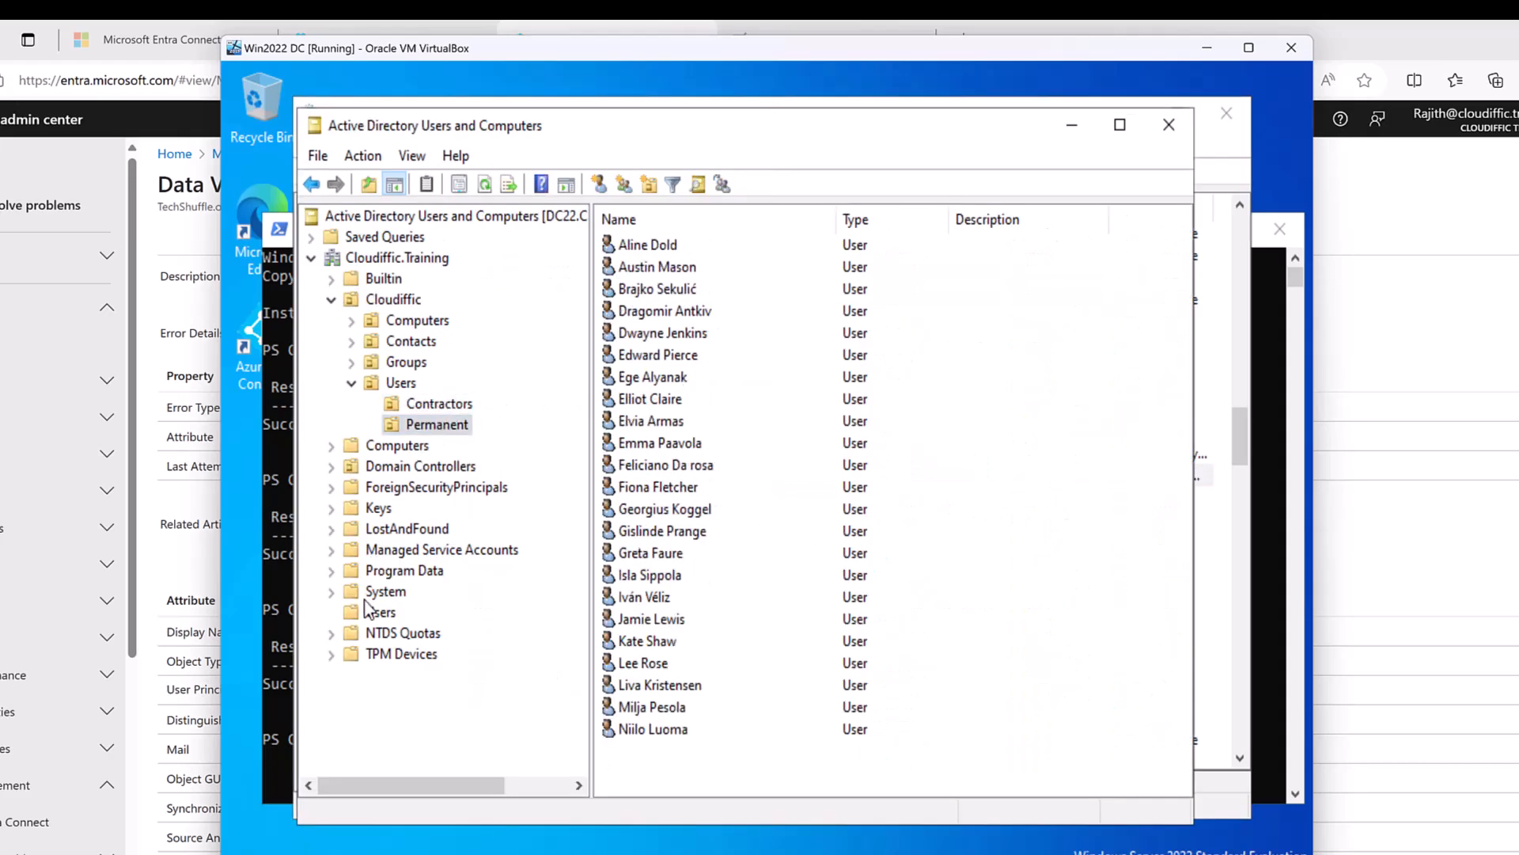
left_click(378, 612)
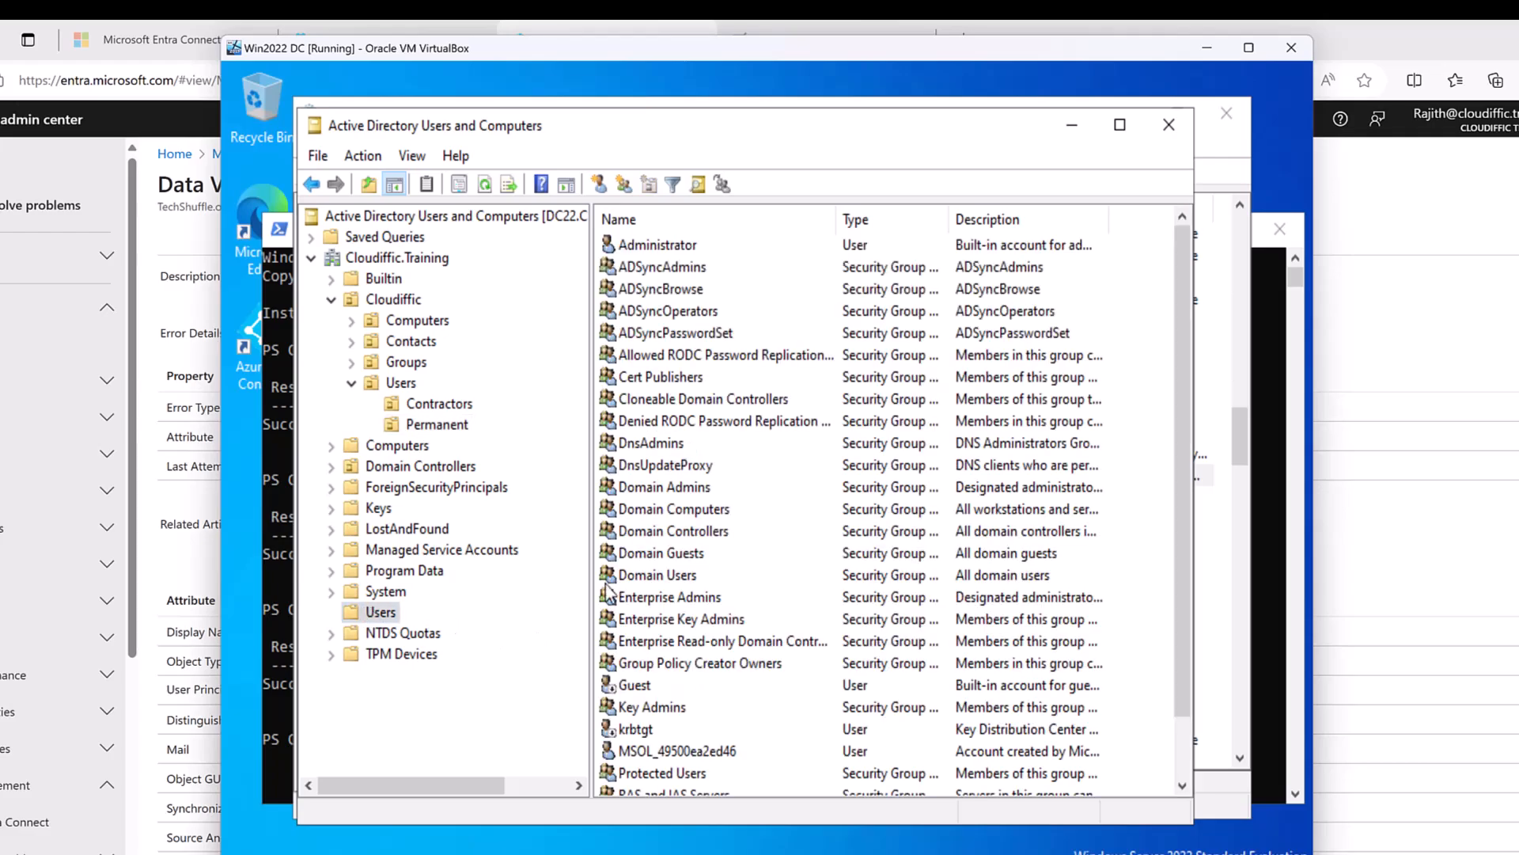
left_click(662, 747)
right_click(661, 747)
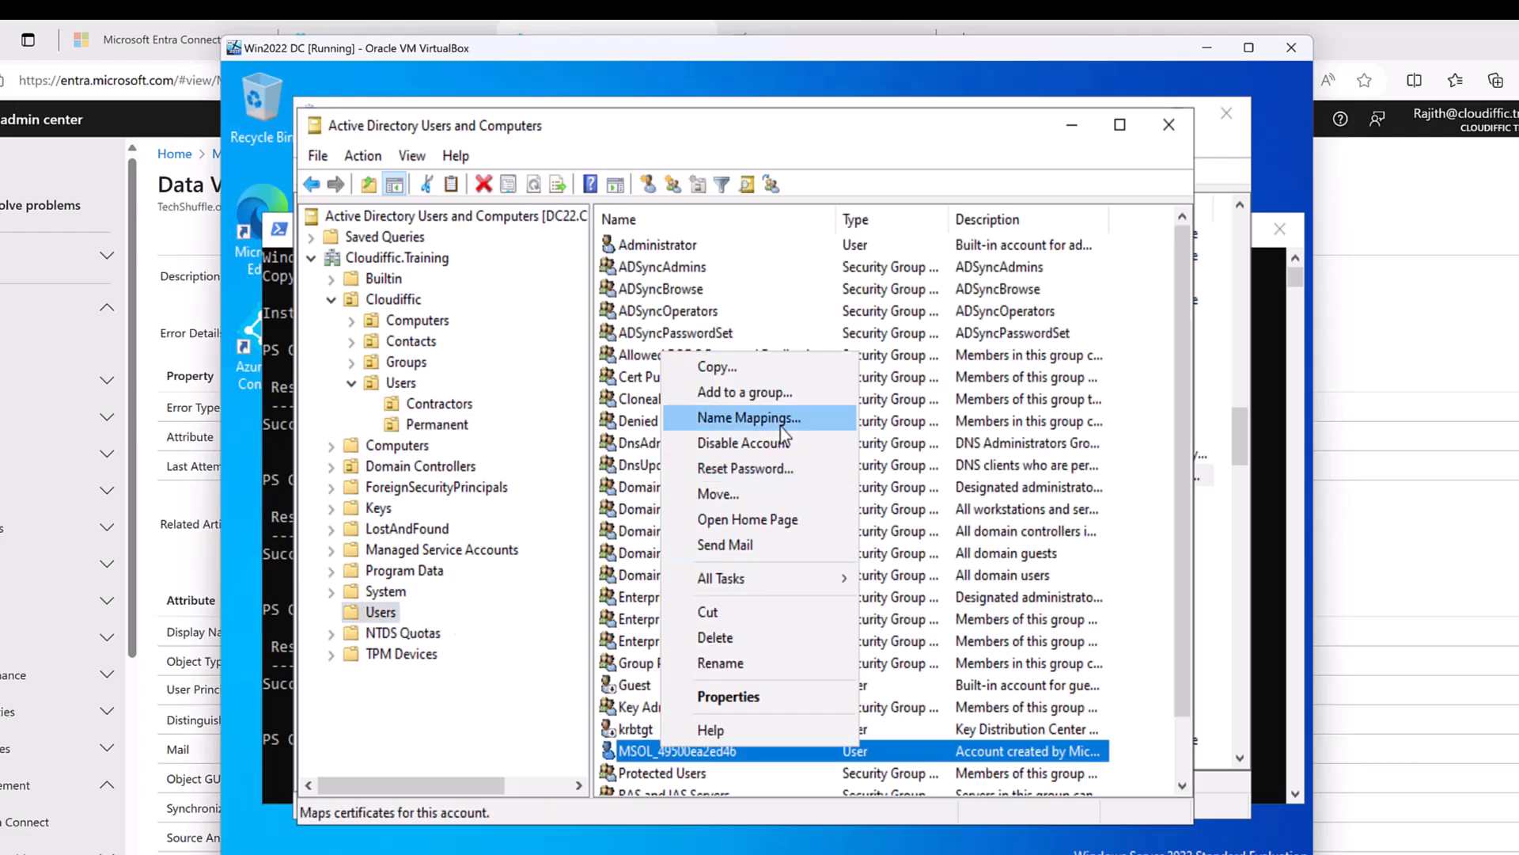
left_click(426, 405)
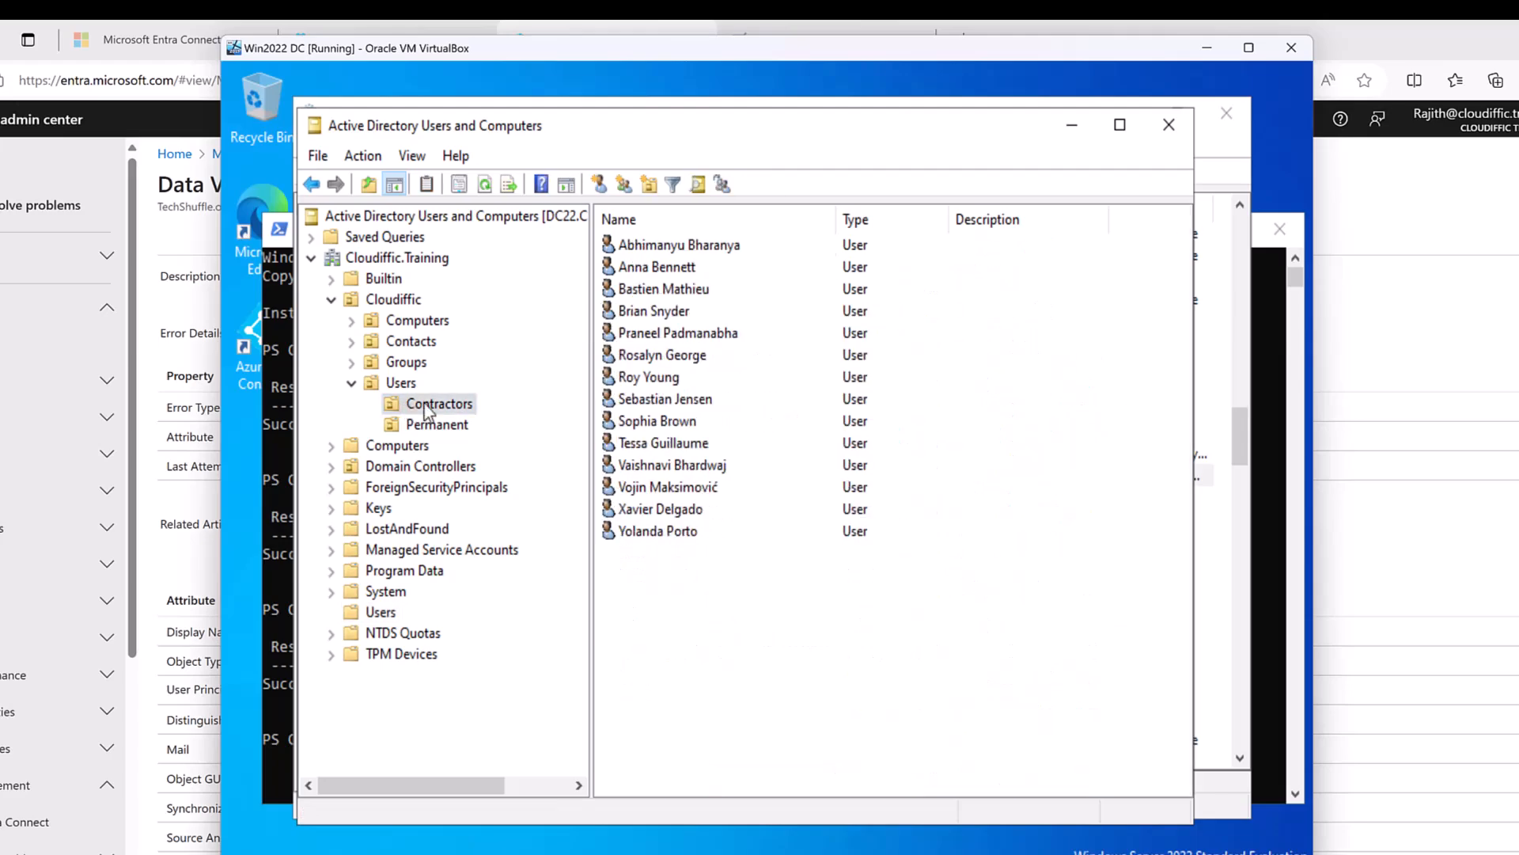
left_click(1073, 124)
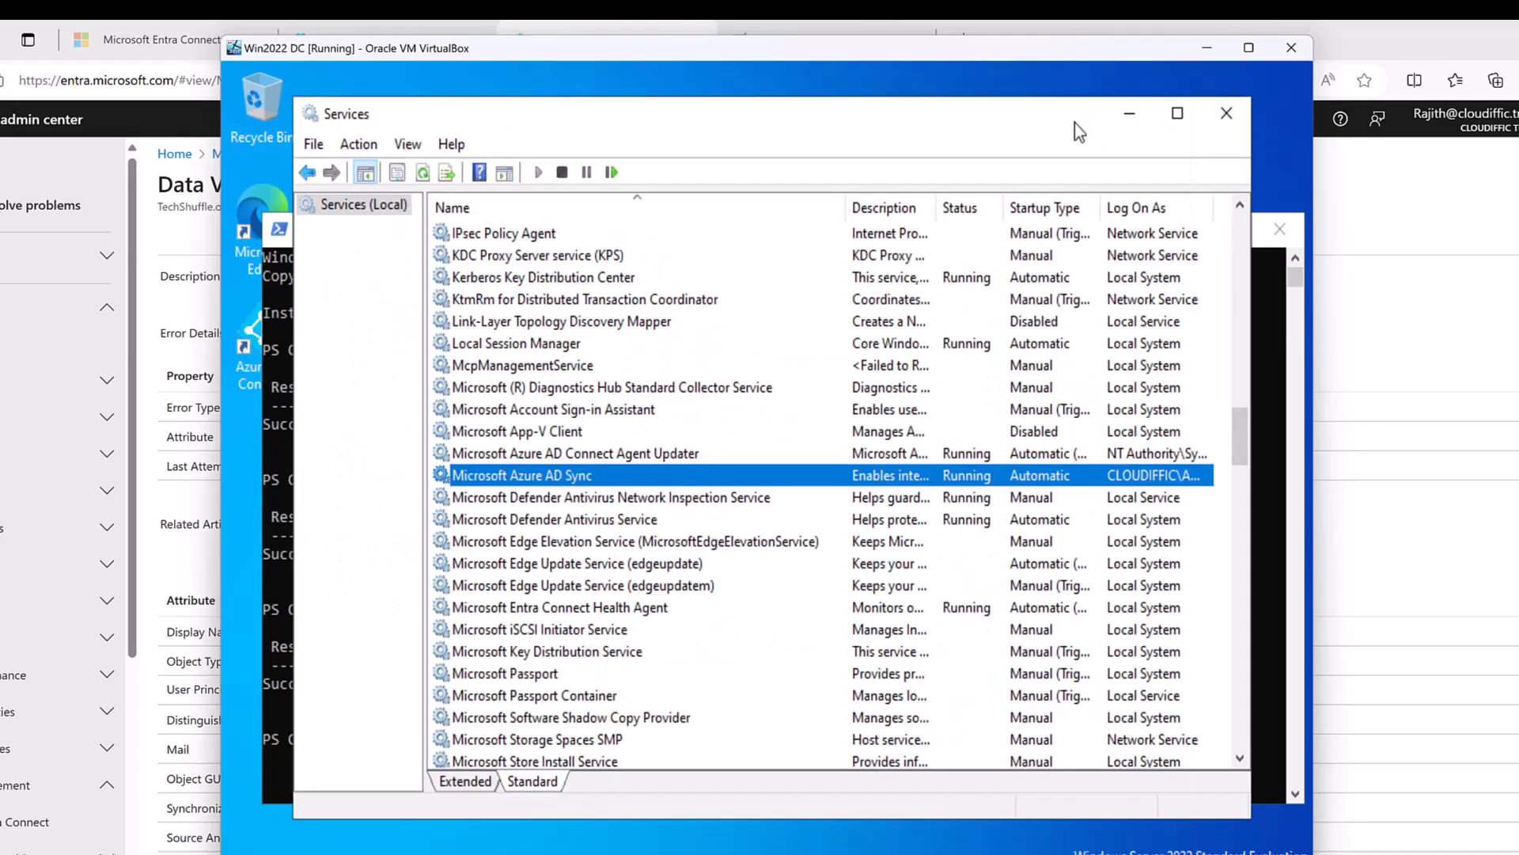
left_click(1130, 120)
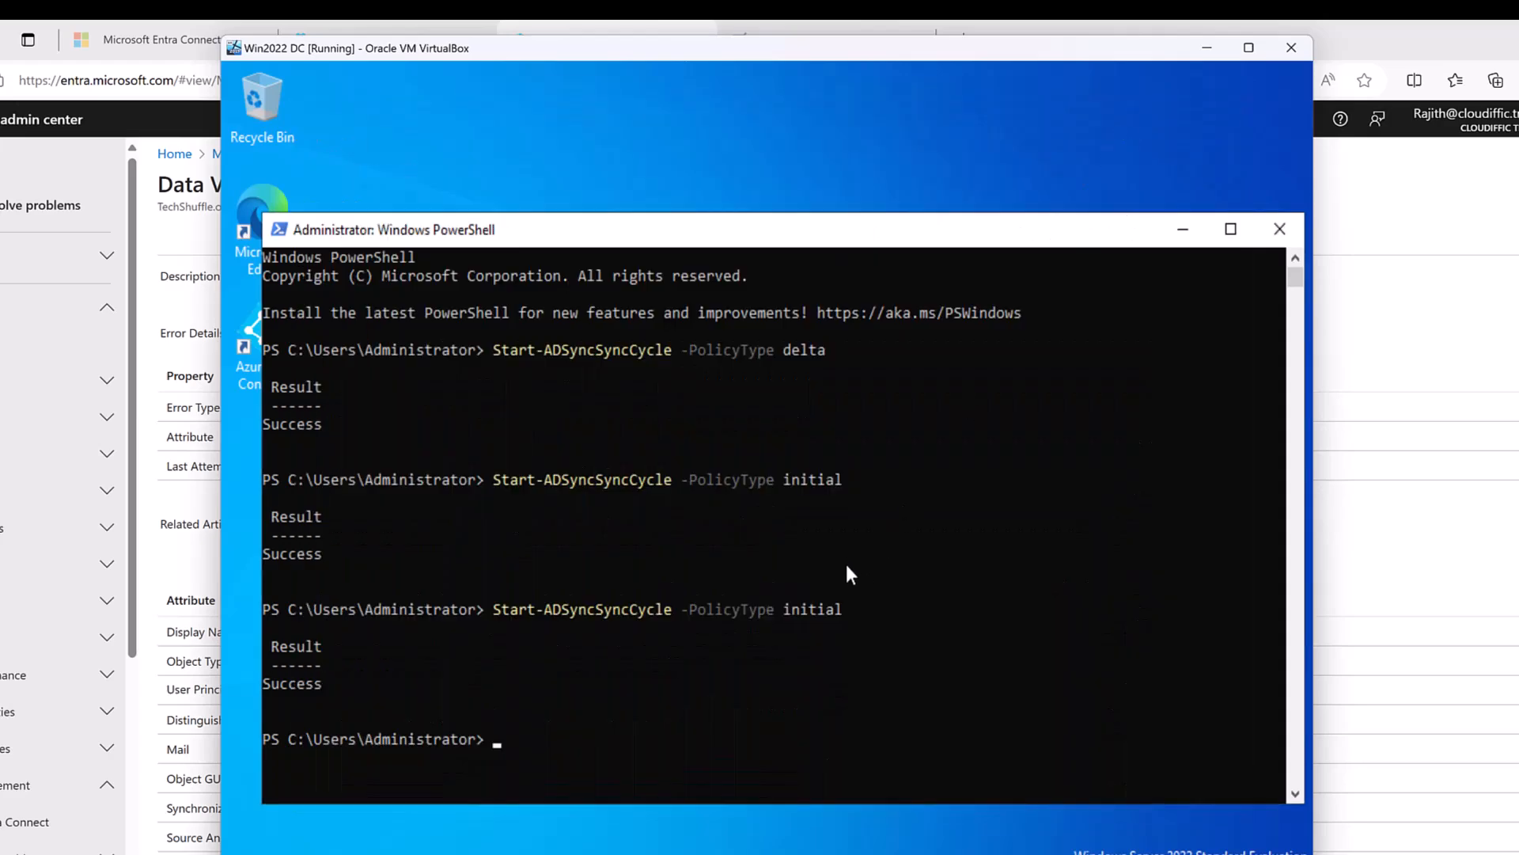
Check the Cloudiffic.Training connector's Connect to Active Directory Forest user name, then close its properties unchanged.
left_click(859, 853)
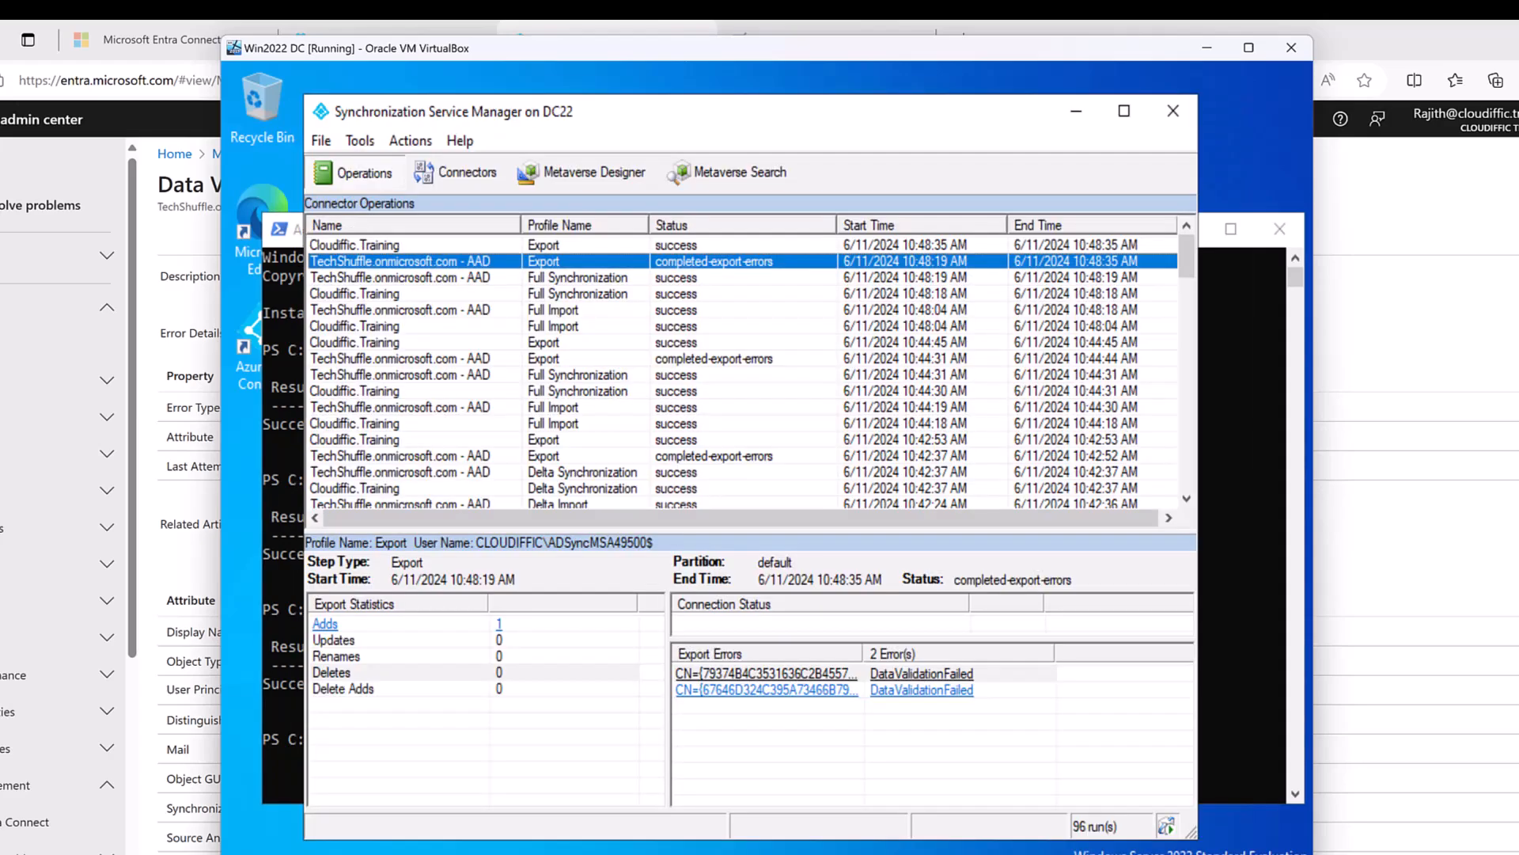
left_click(458, 172)
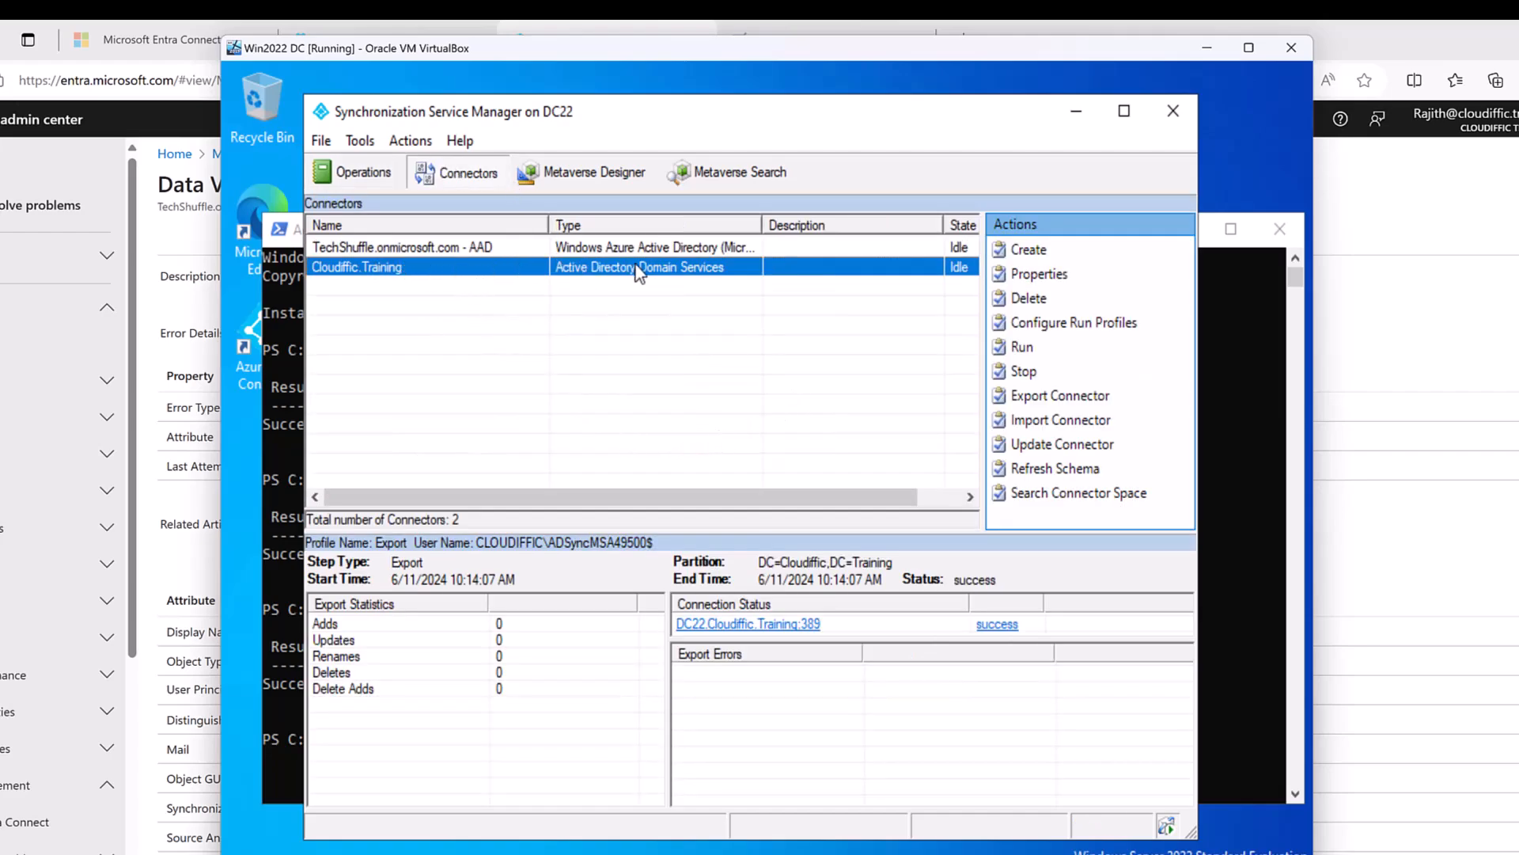
right_click(618, 277)
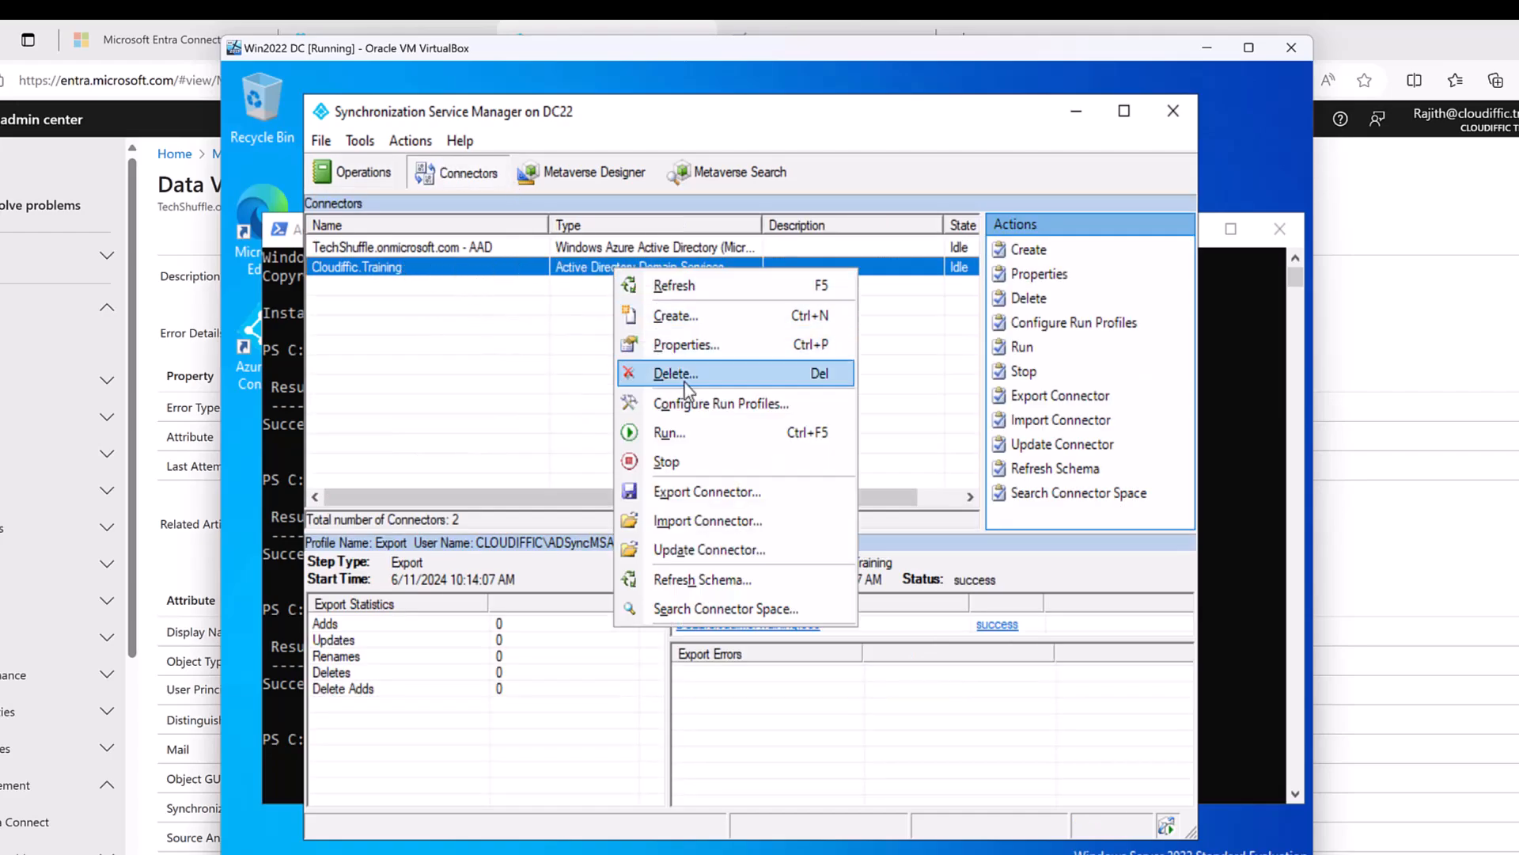
left_click(712, 349)
left_click(523, 272)
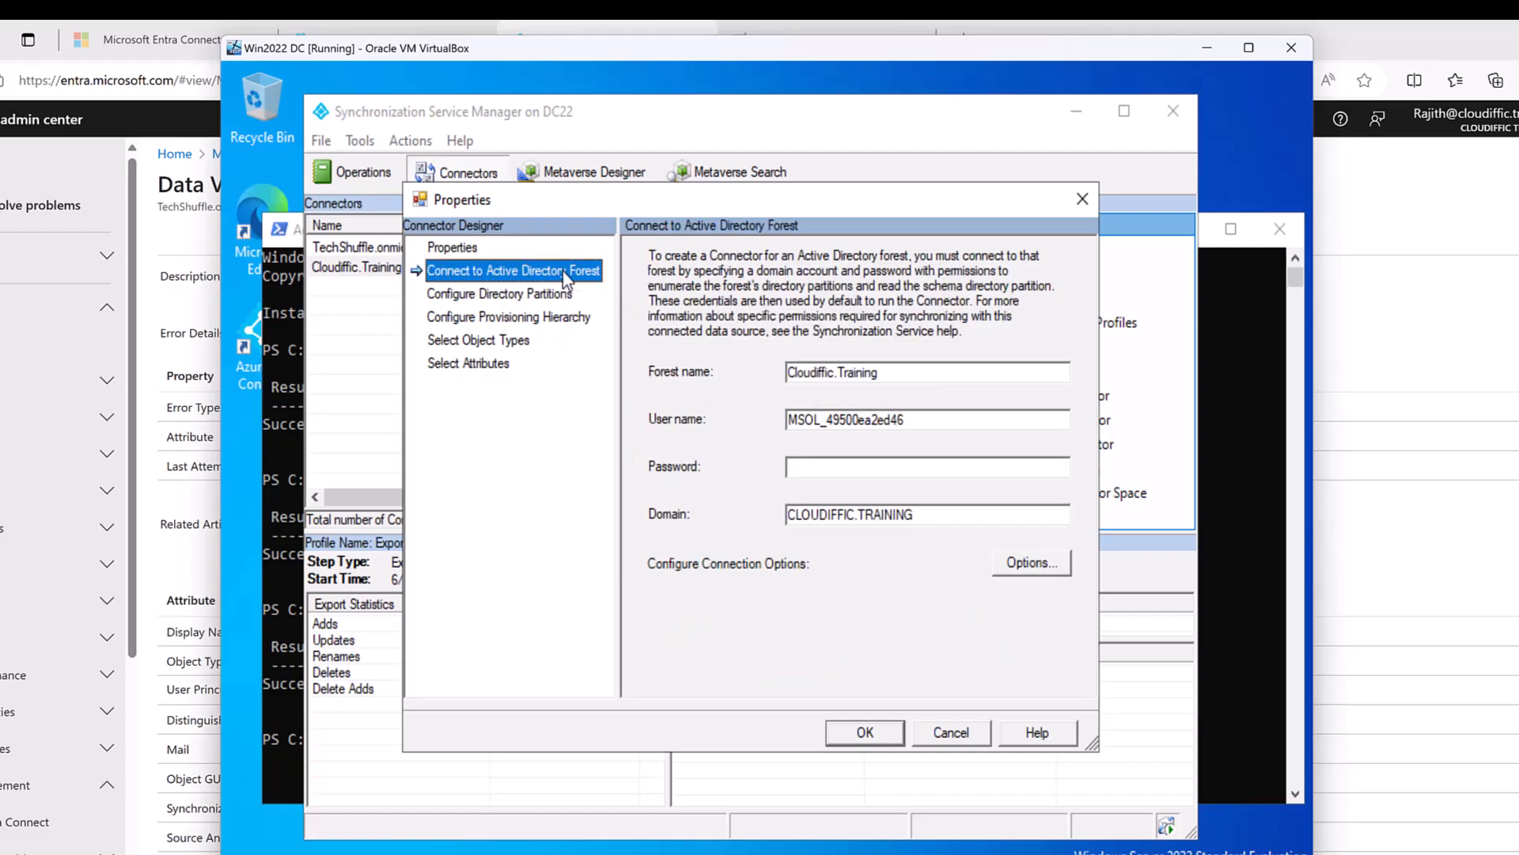
left_click(840, 467)
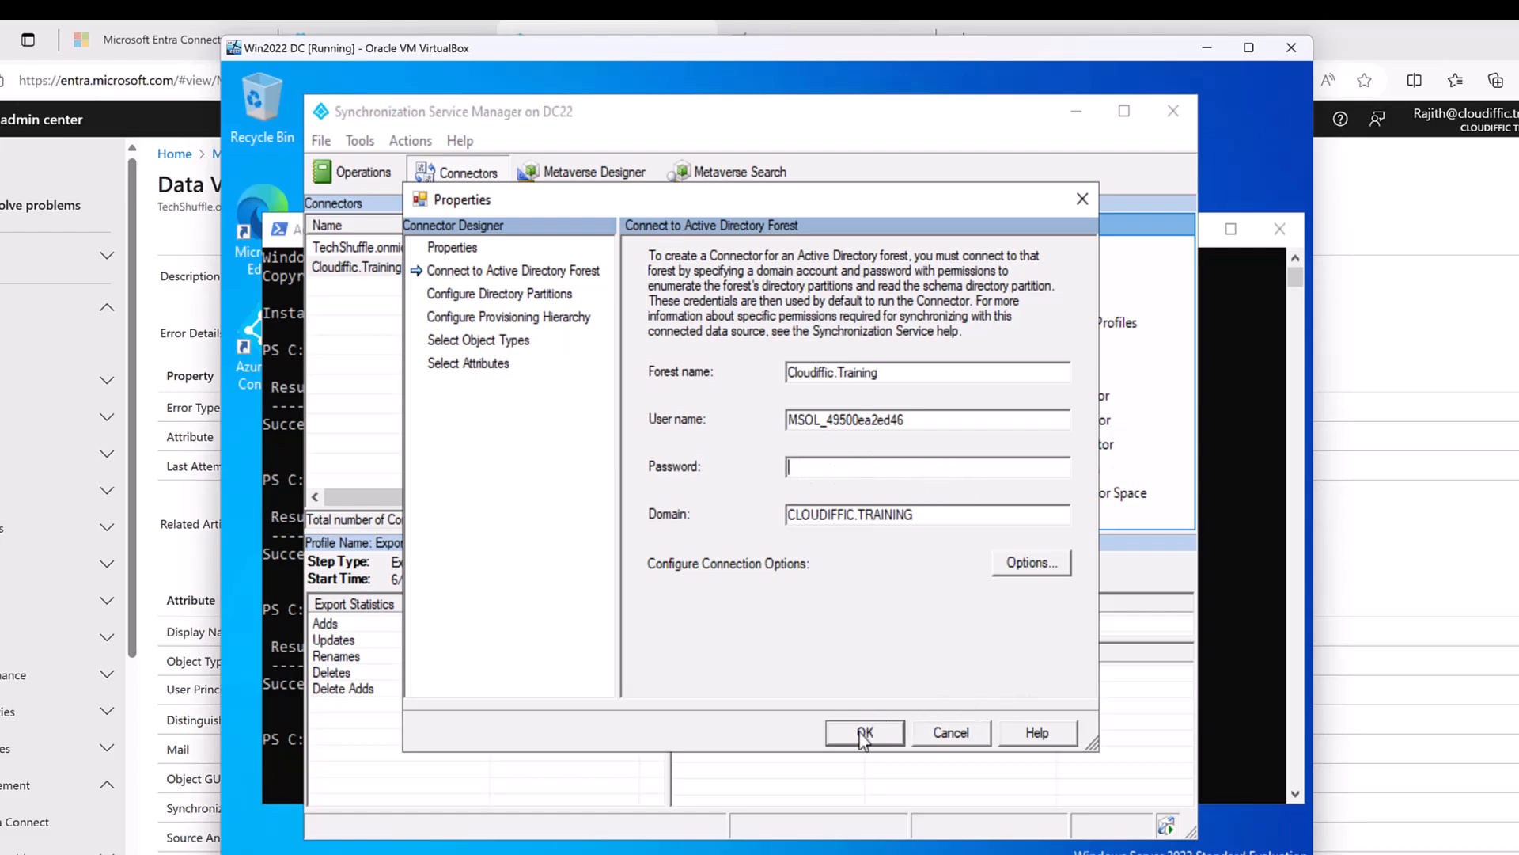
left_click(1082, 200)
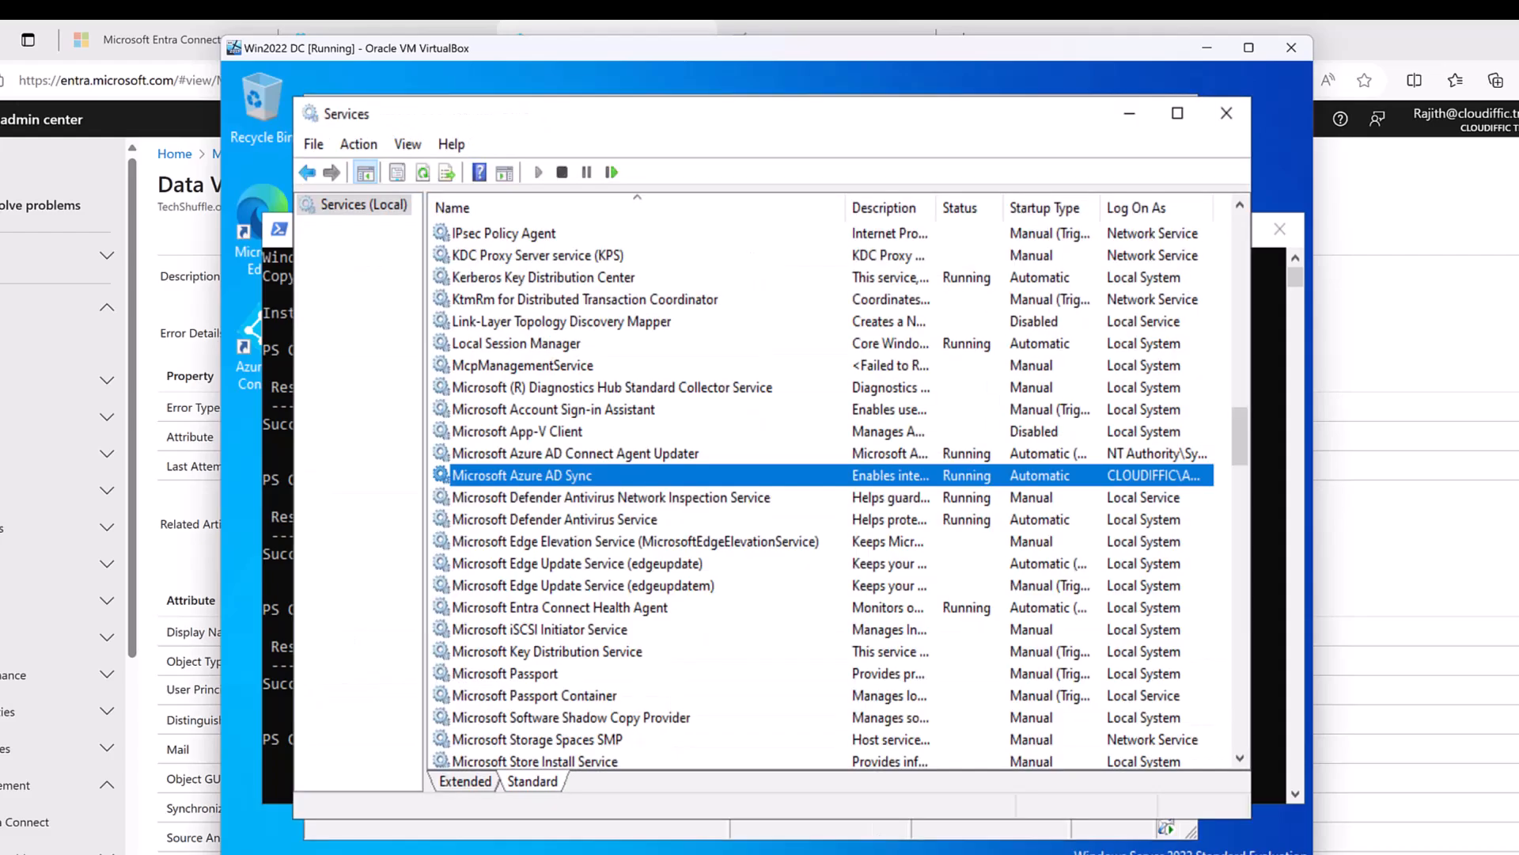
Inspect the Microsoft Azure AD Sync service's Log On tab, cancel, then open Users in the Entra admin center.
right_click(579, 475)
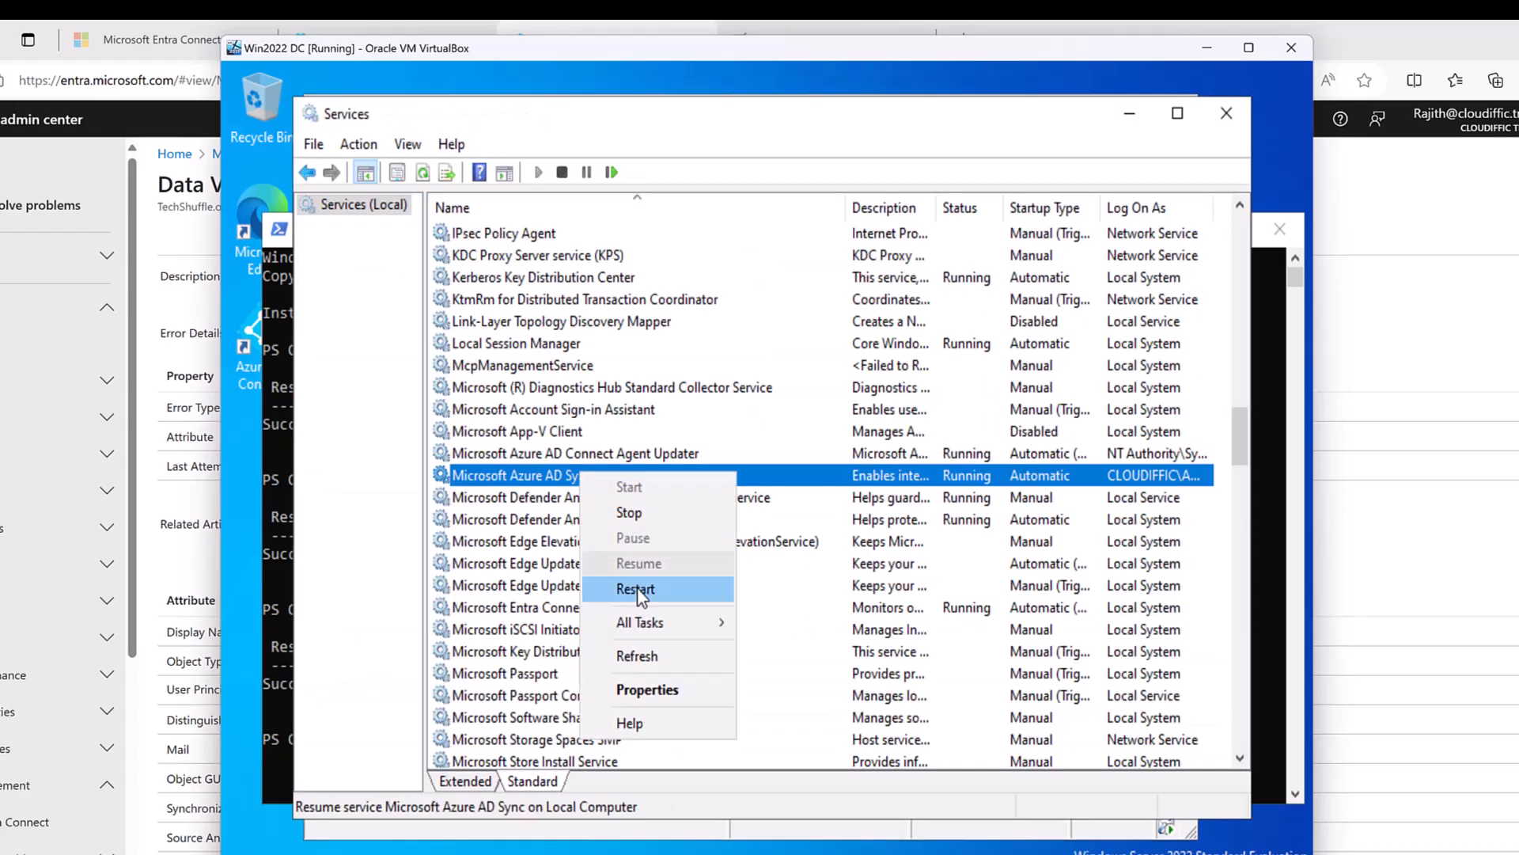
left_click(648, 691)
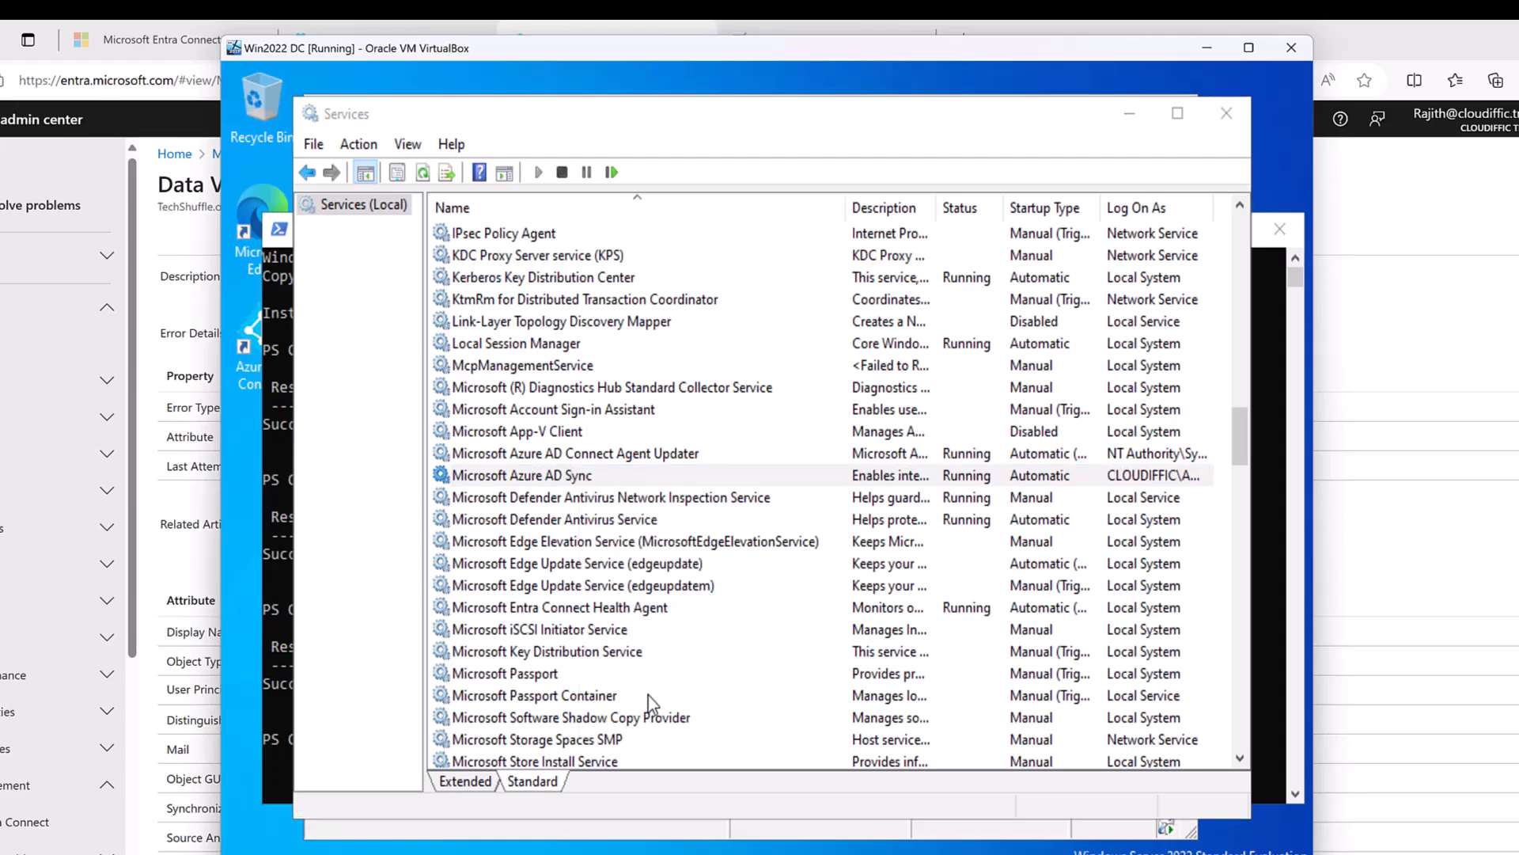
left_click(655, 262)
left_click(764, 408)
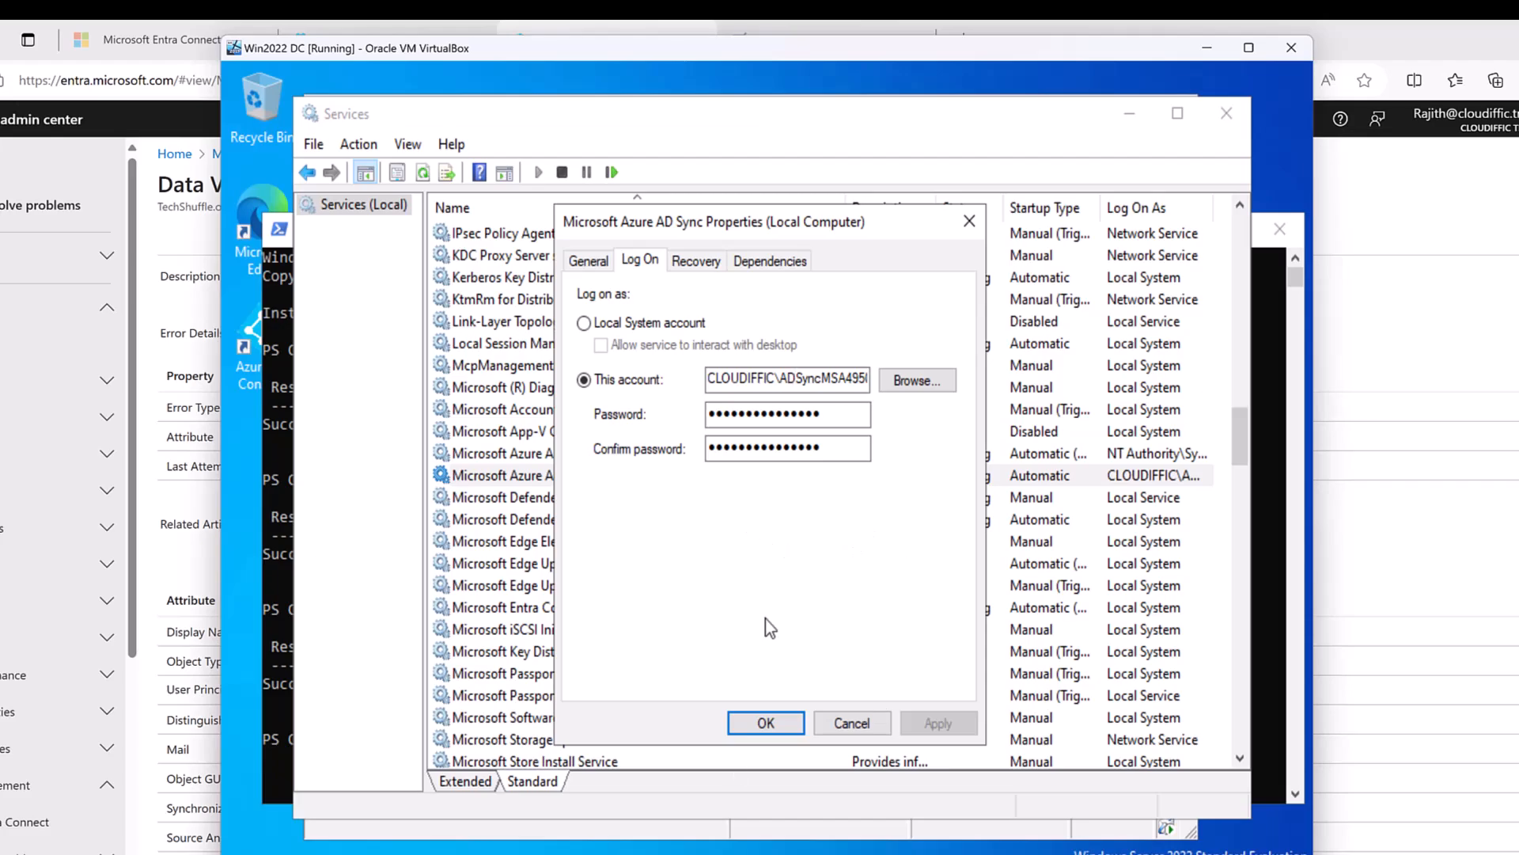
left_click(847, 722)
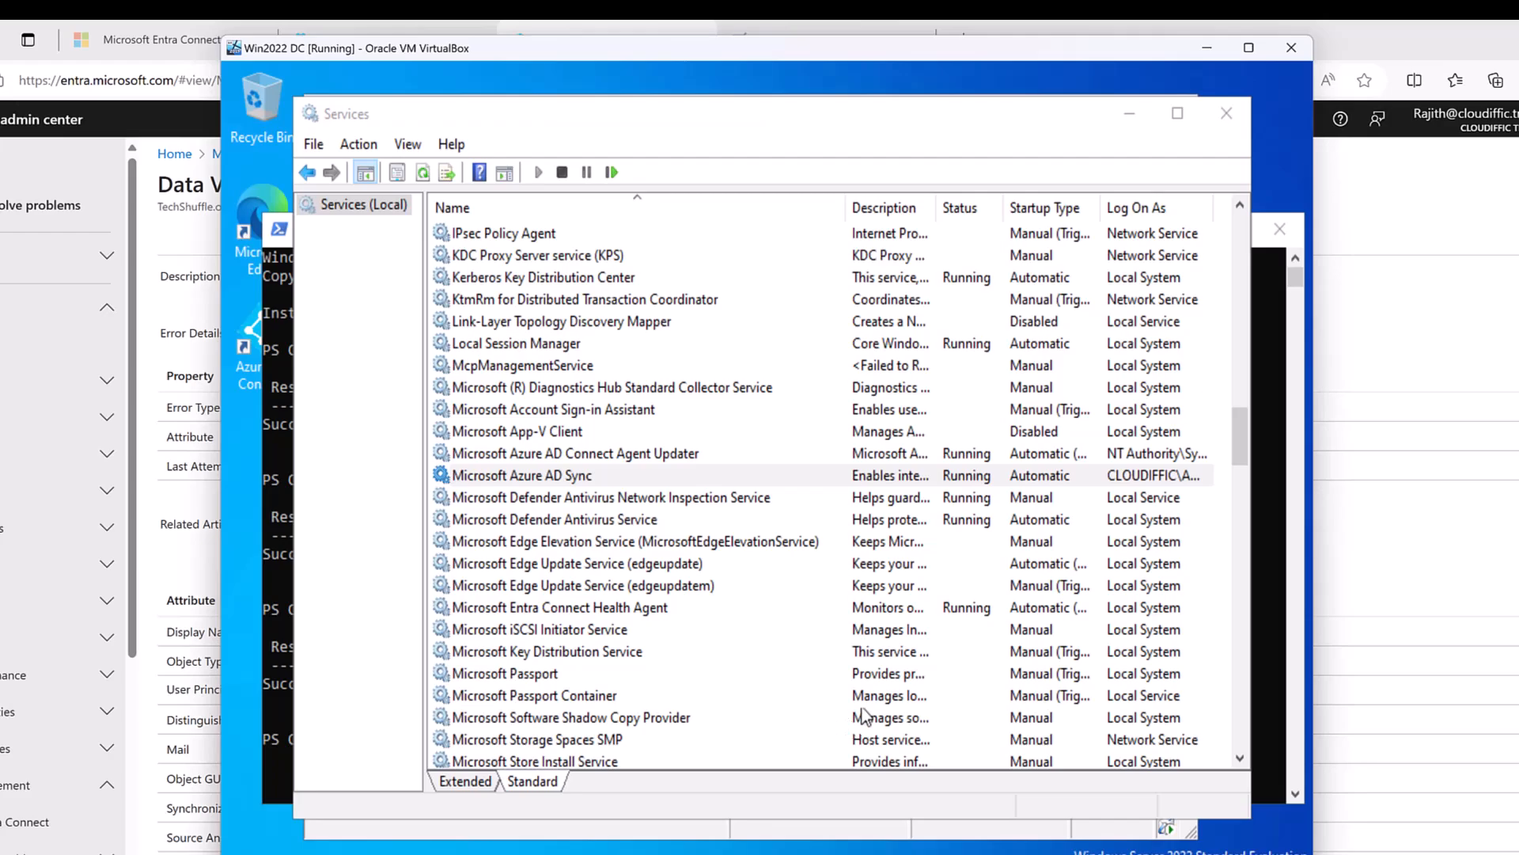
key("alt+Tab")
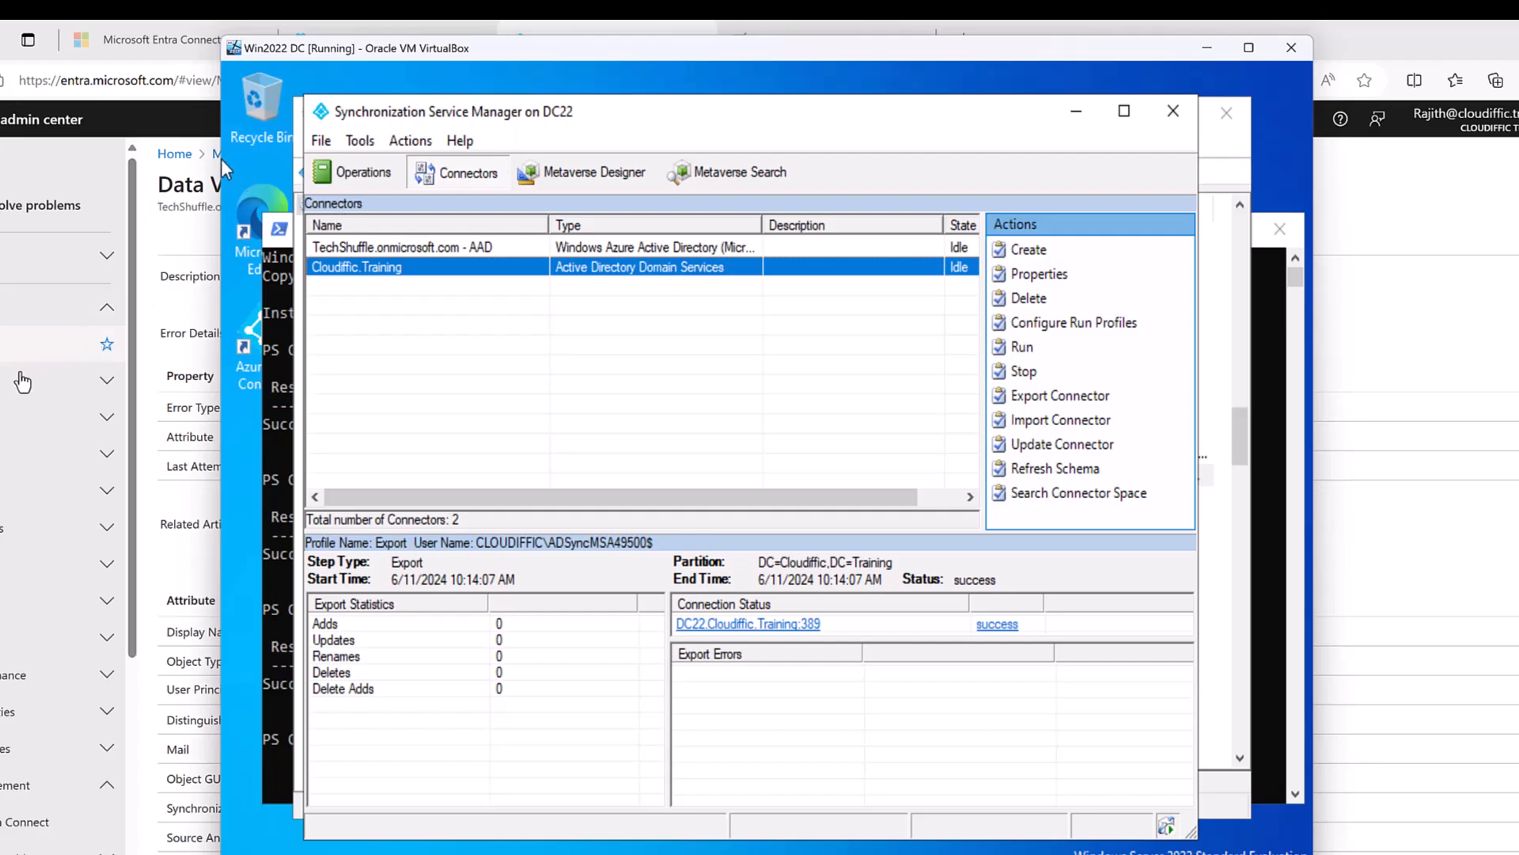
left_click(3, 392)
left_click(1, 429)
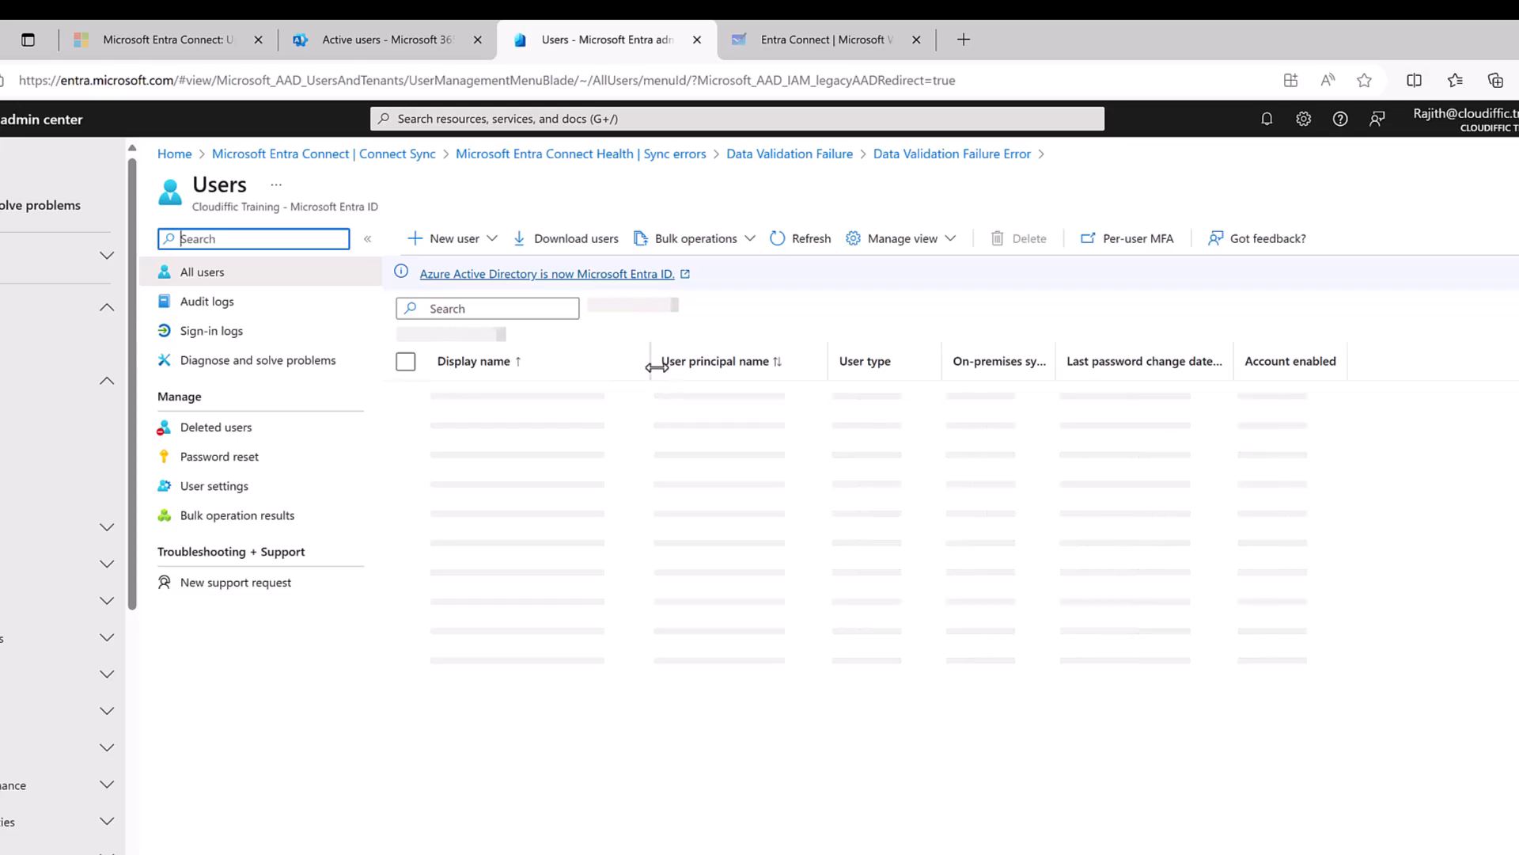
Widen Display name, scroll All users to the On-Premises Directory Synchronization Service Account, then return to the VM.
left_click_drag(654, 356, 779, 354)
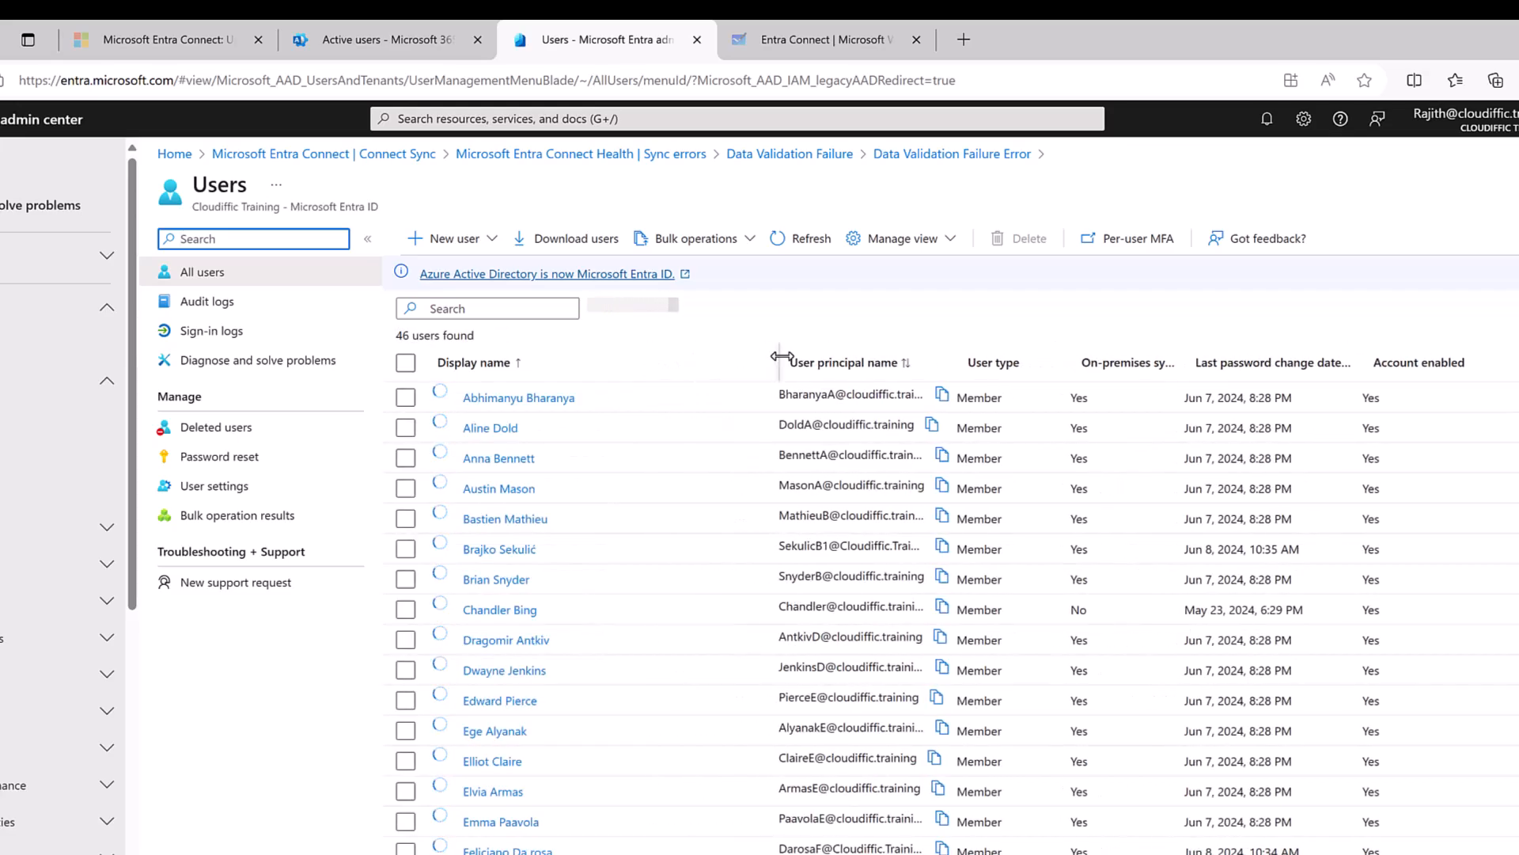
scroll(613, 562, "down", 5)
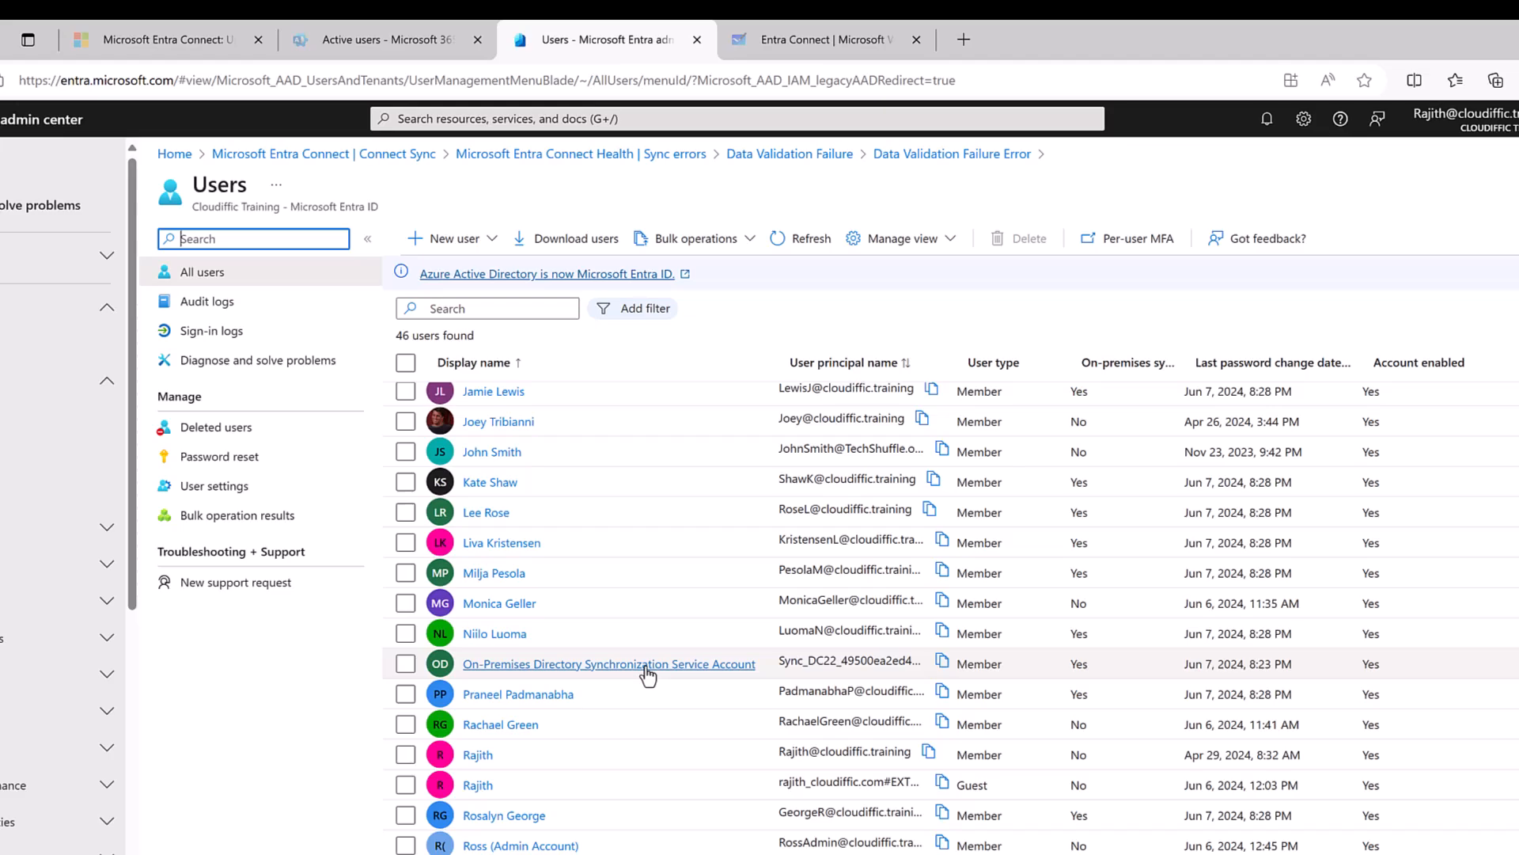
left_click(1029, 853)
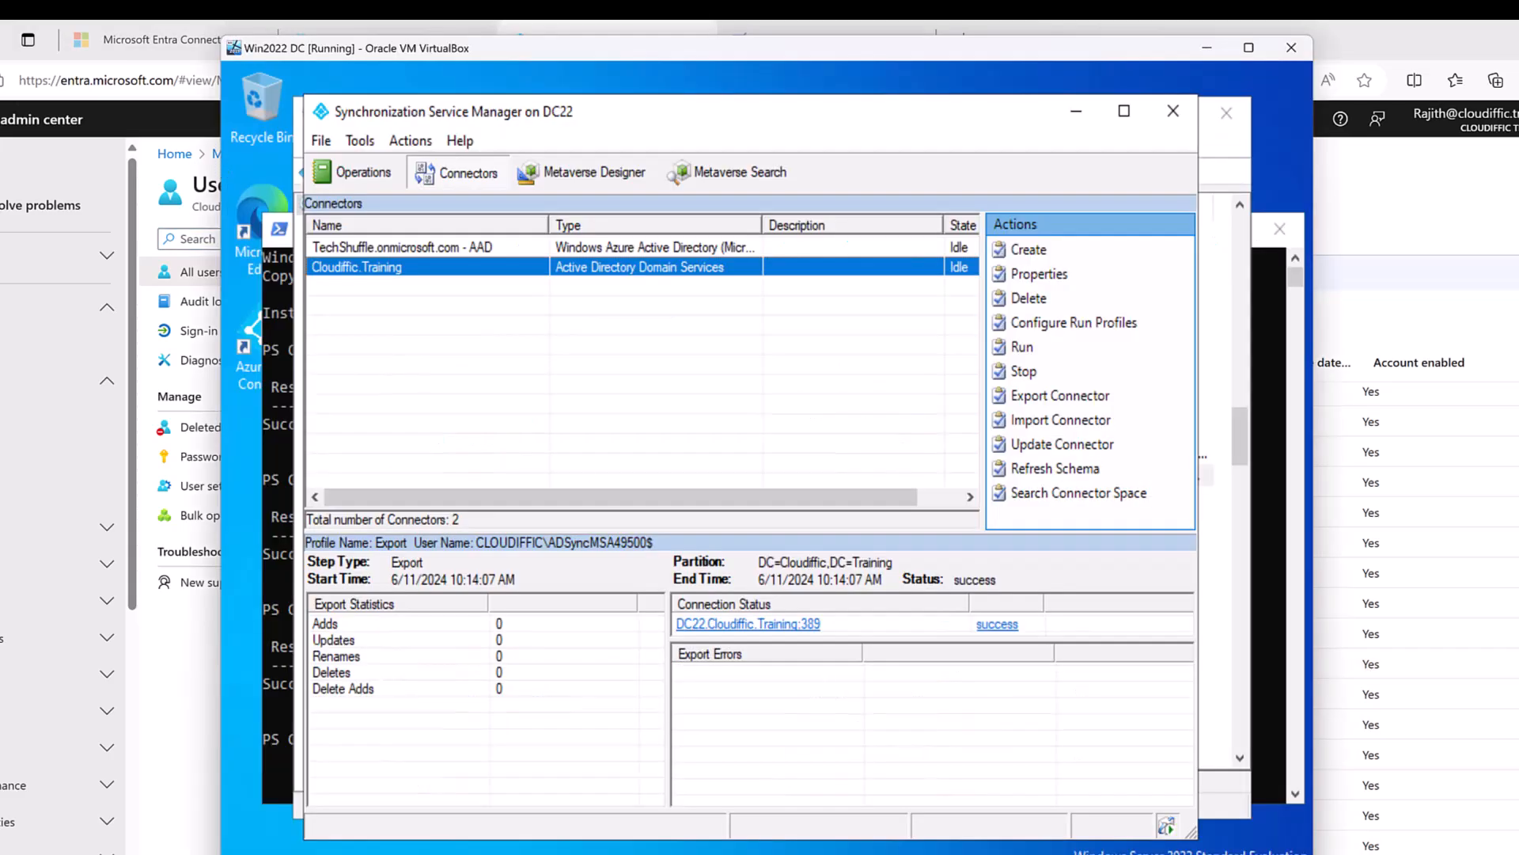
Check the TechShuffle AAD connector's Connectivity sign-in account, then close Synchronization Service Manager.
left_click(477, 247)
right_click(475, 247)
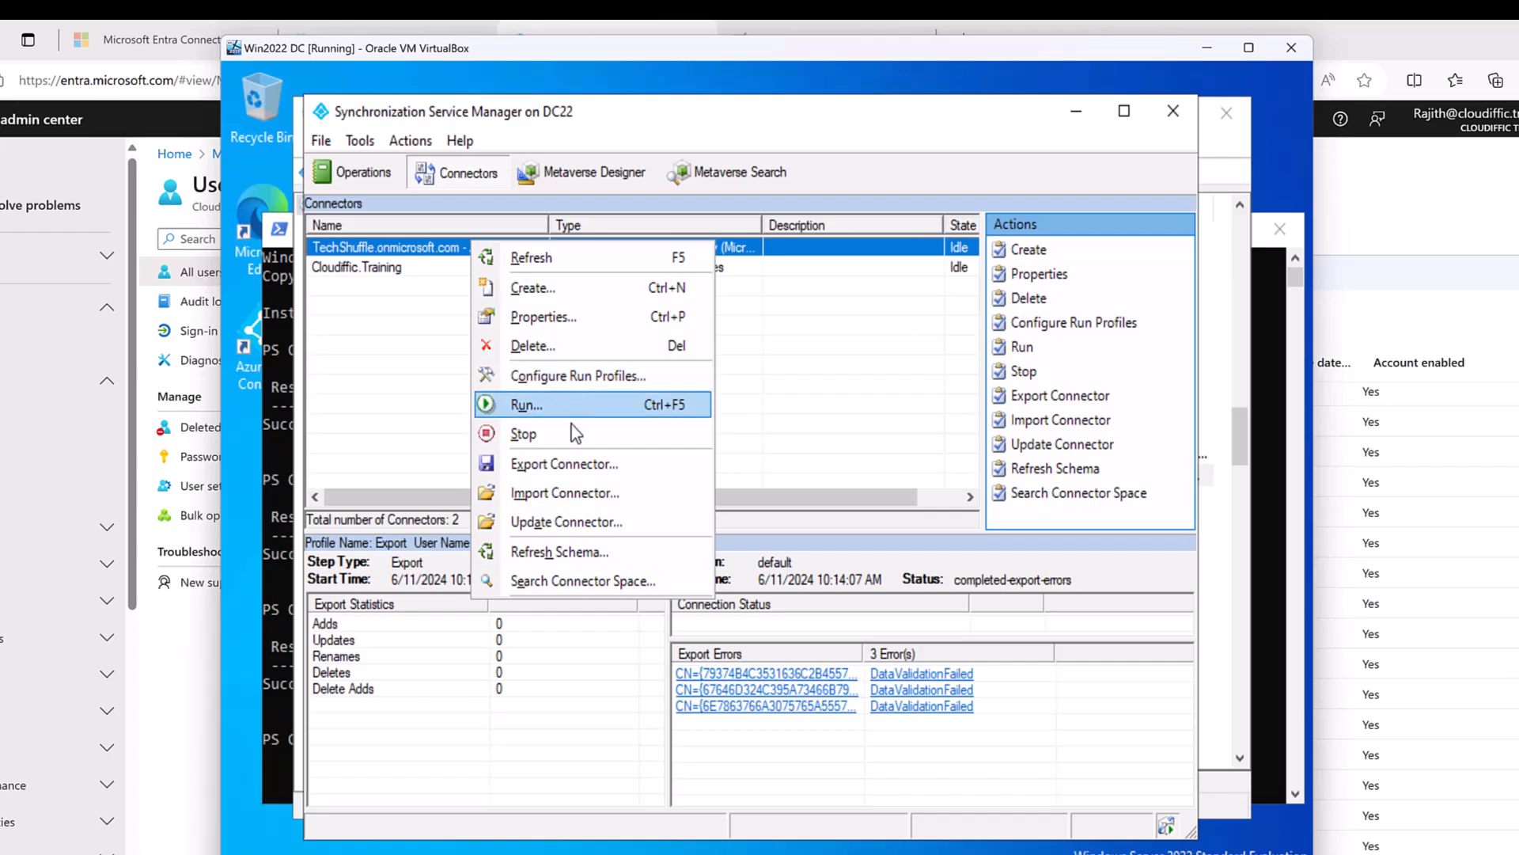
left_click(595, 317)
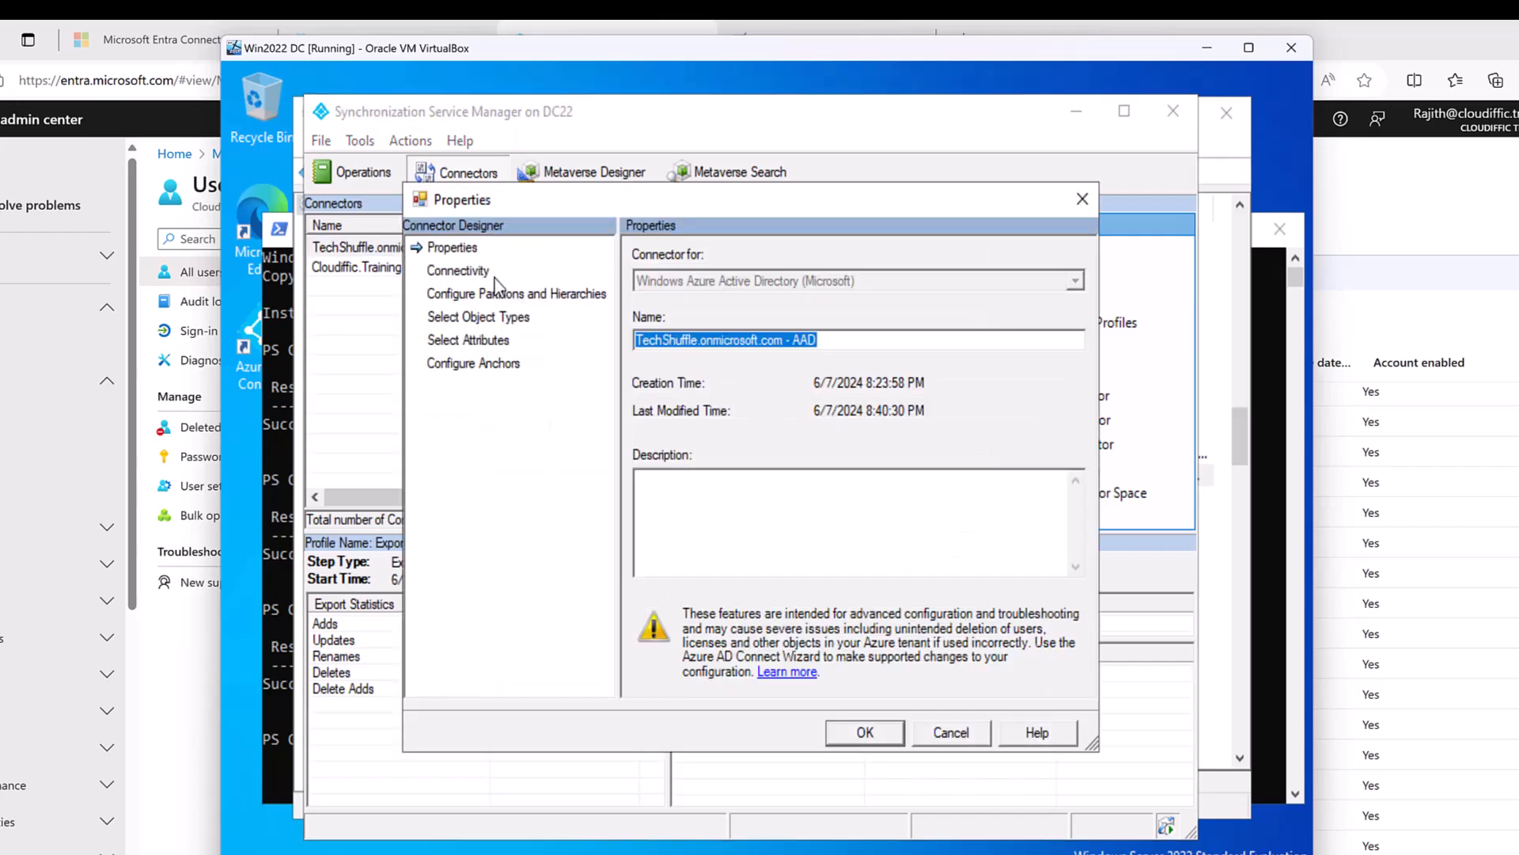
left_click(462, 272)
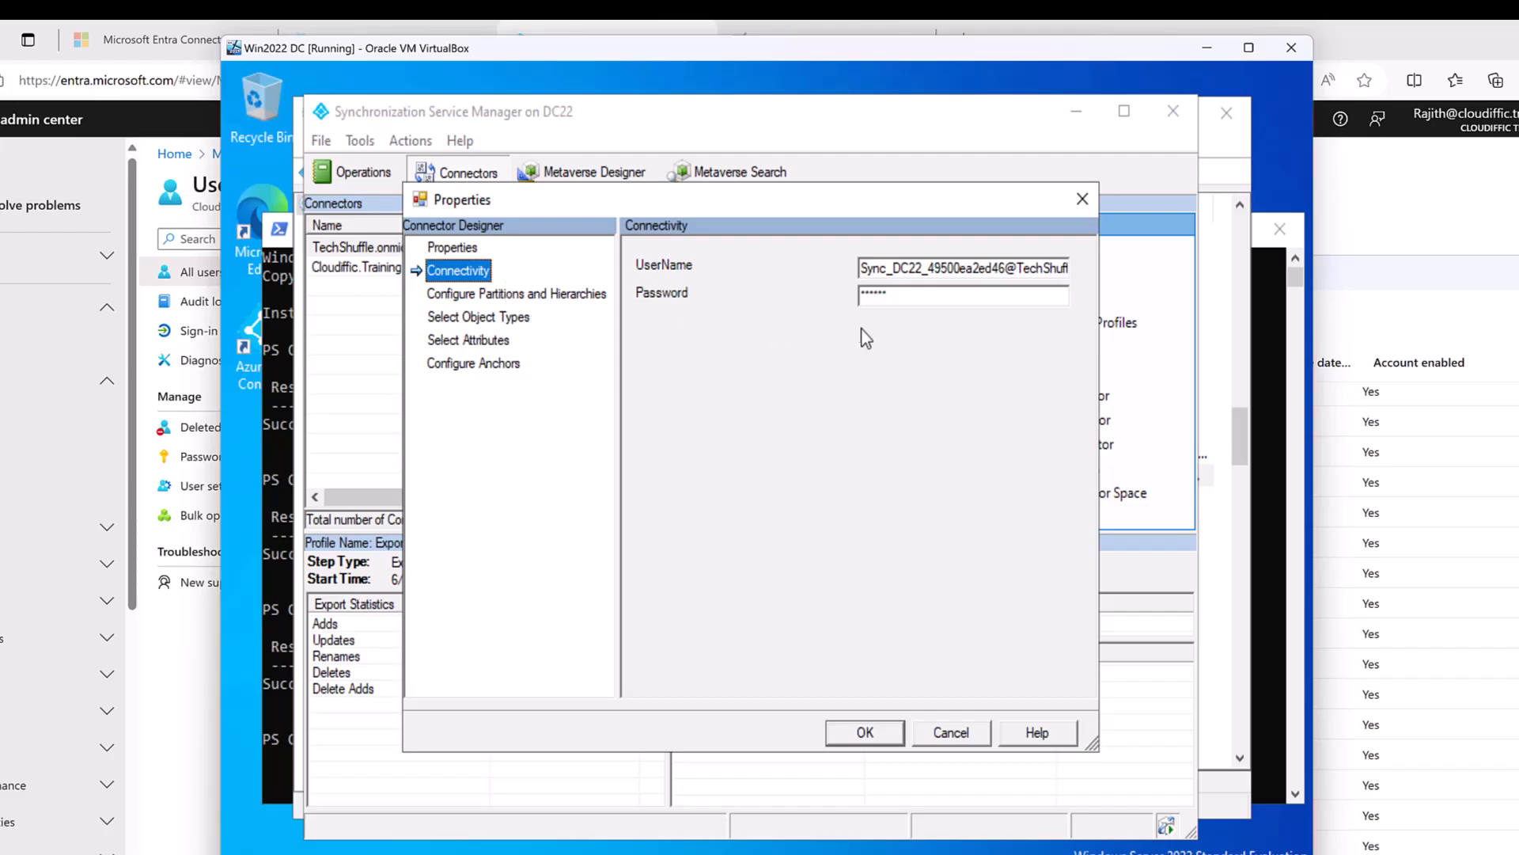
left_click(950, 733)
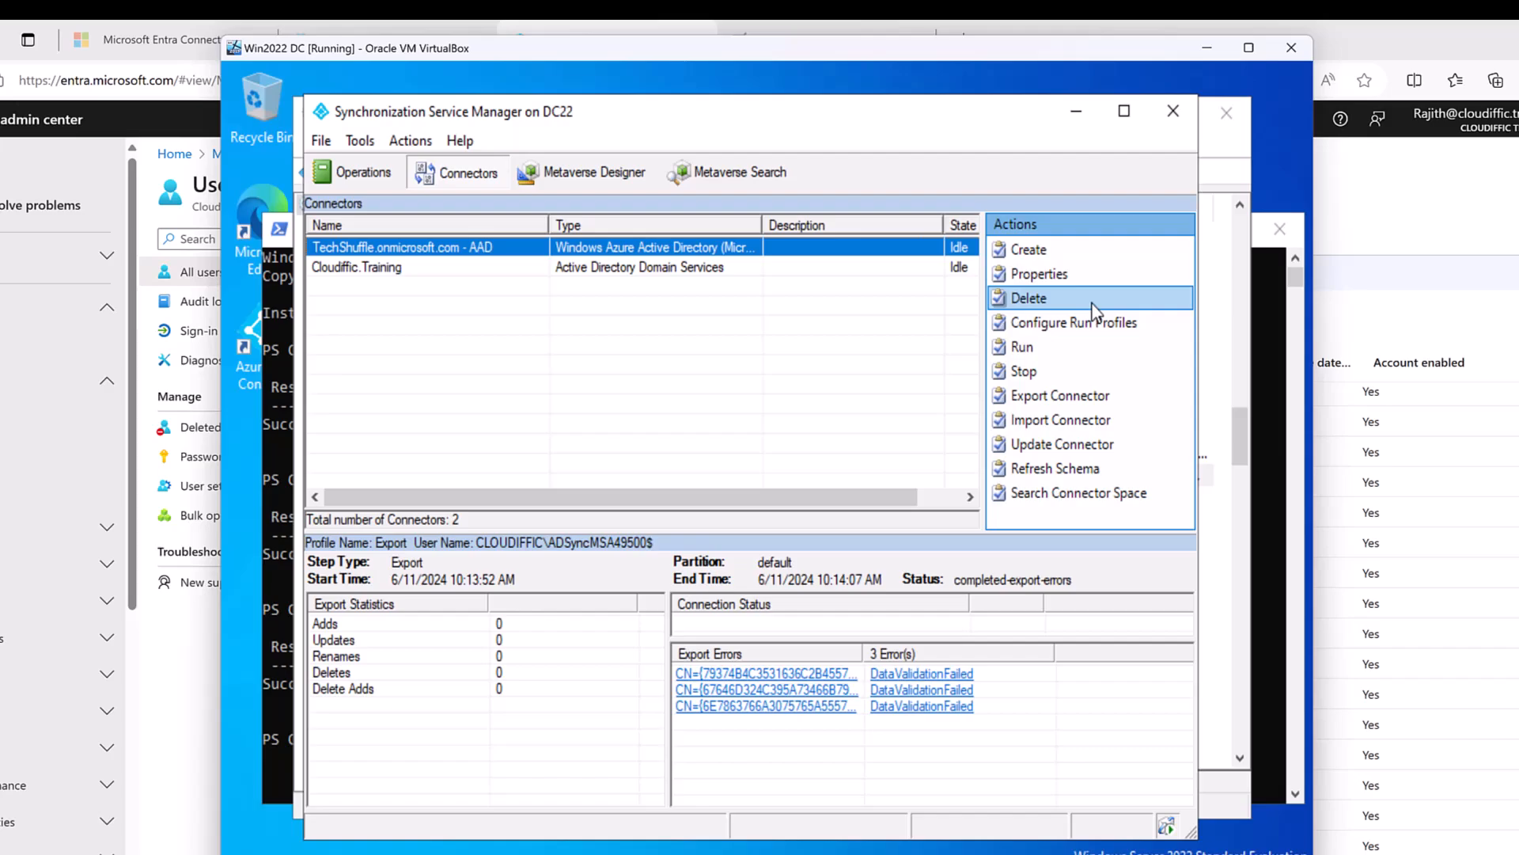
left_click(1190, 115)
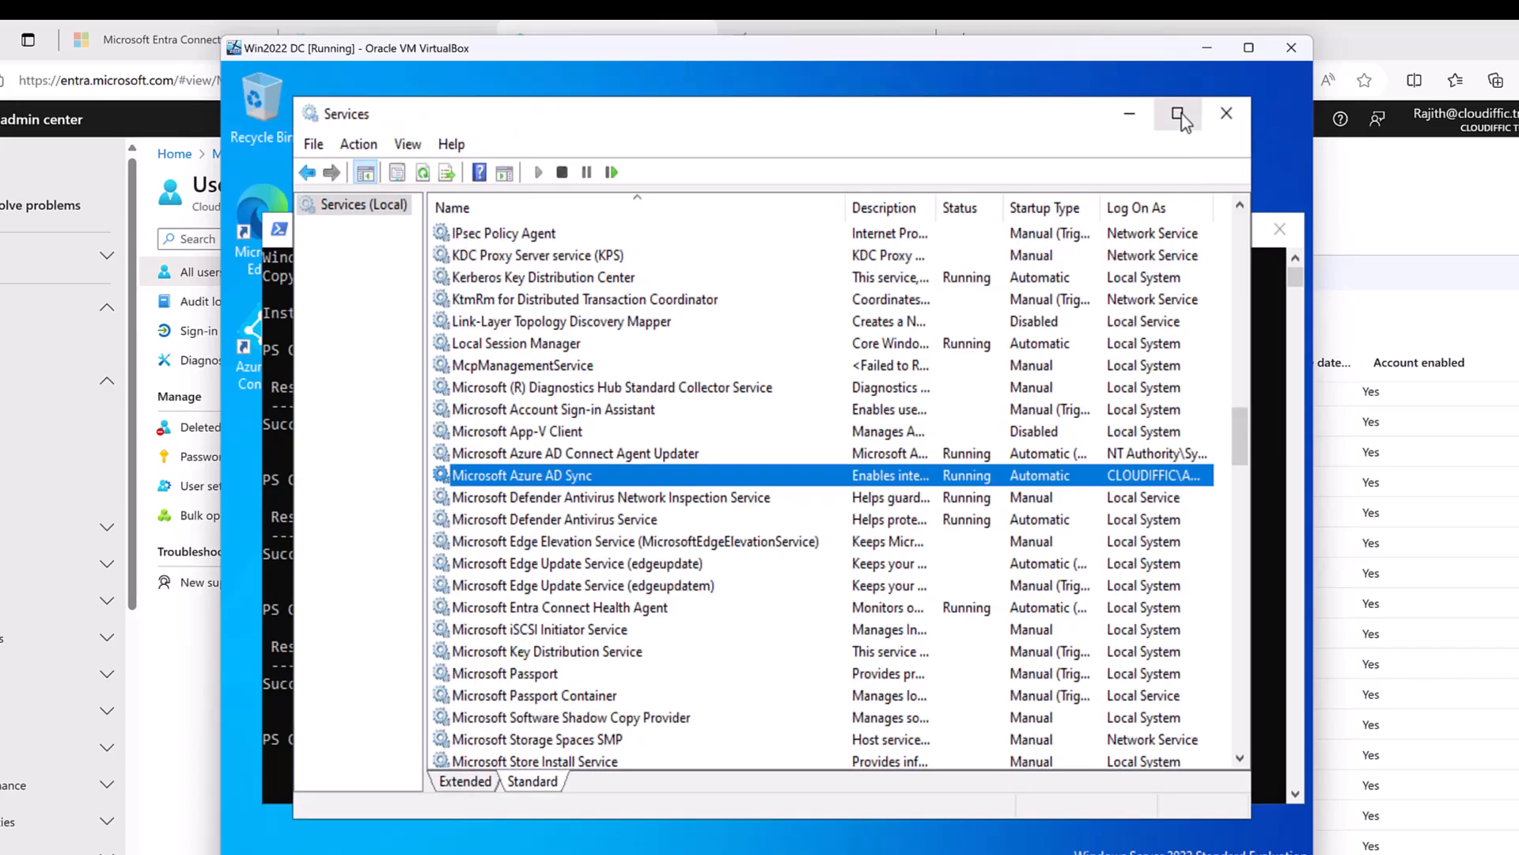
Close Services and launch the Synchronization Rules Editor from the Azure AD Connect group.
left_click(1227, 114)
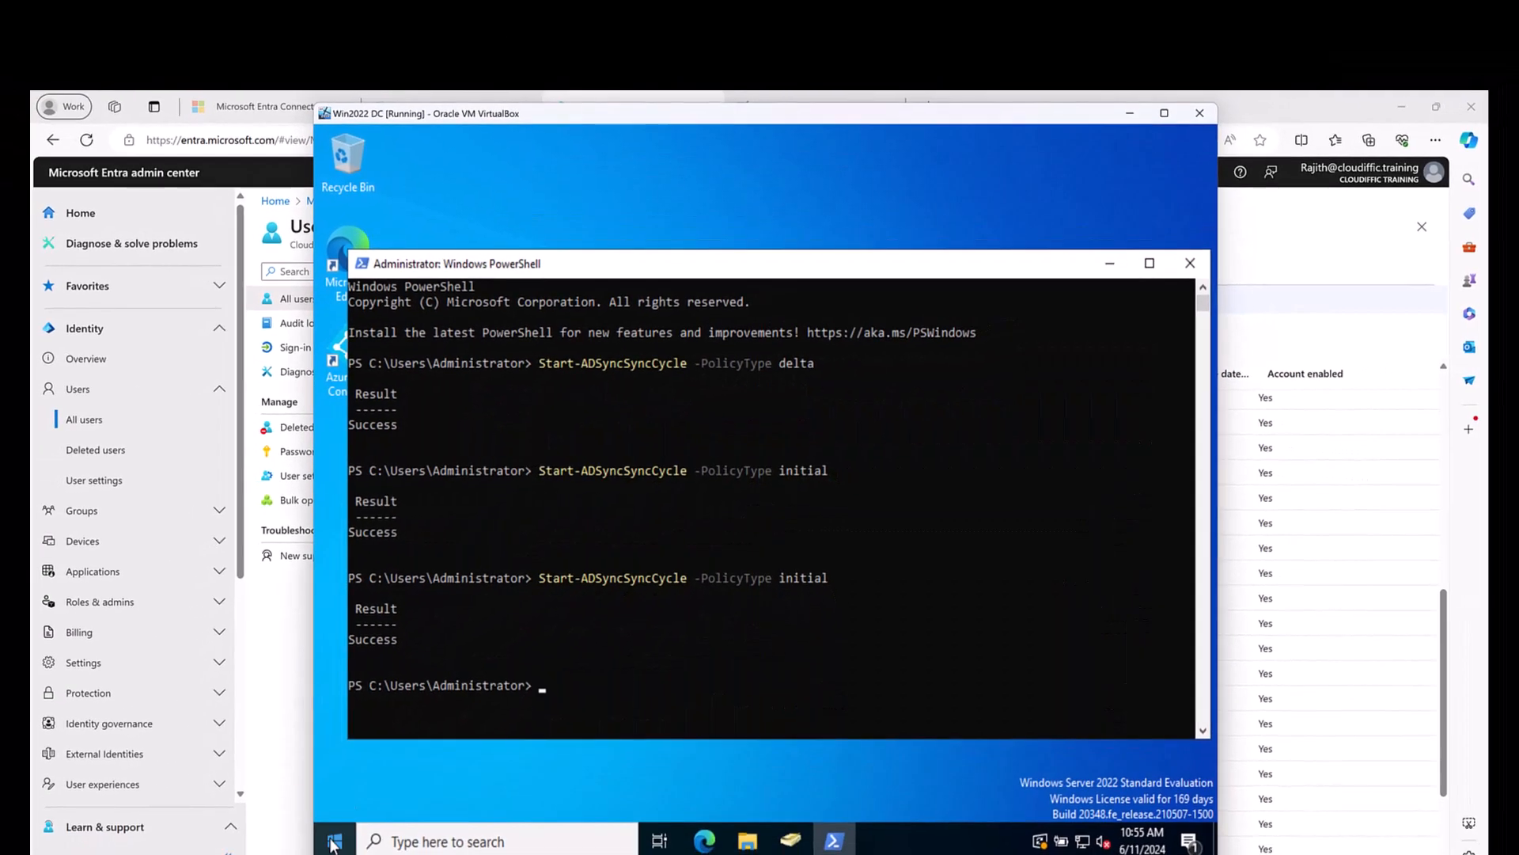
left_click(333, 842)
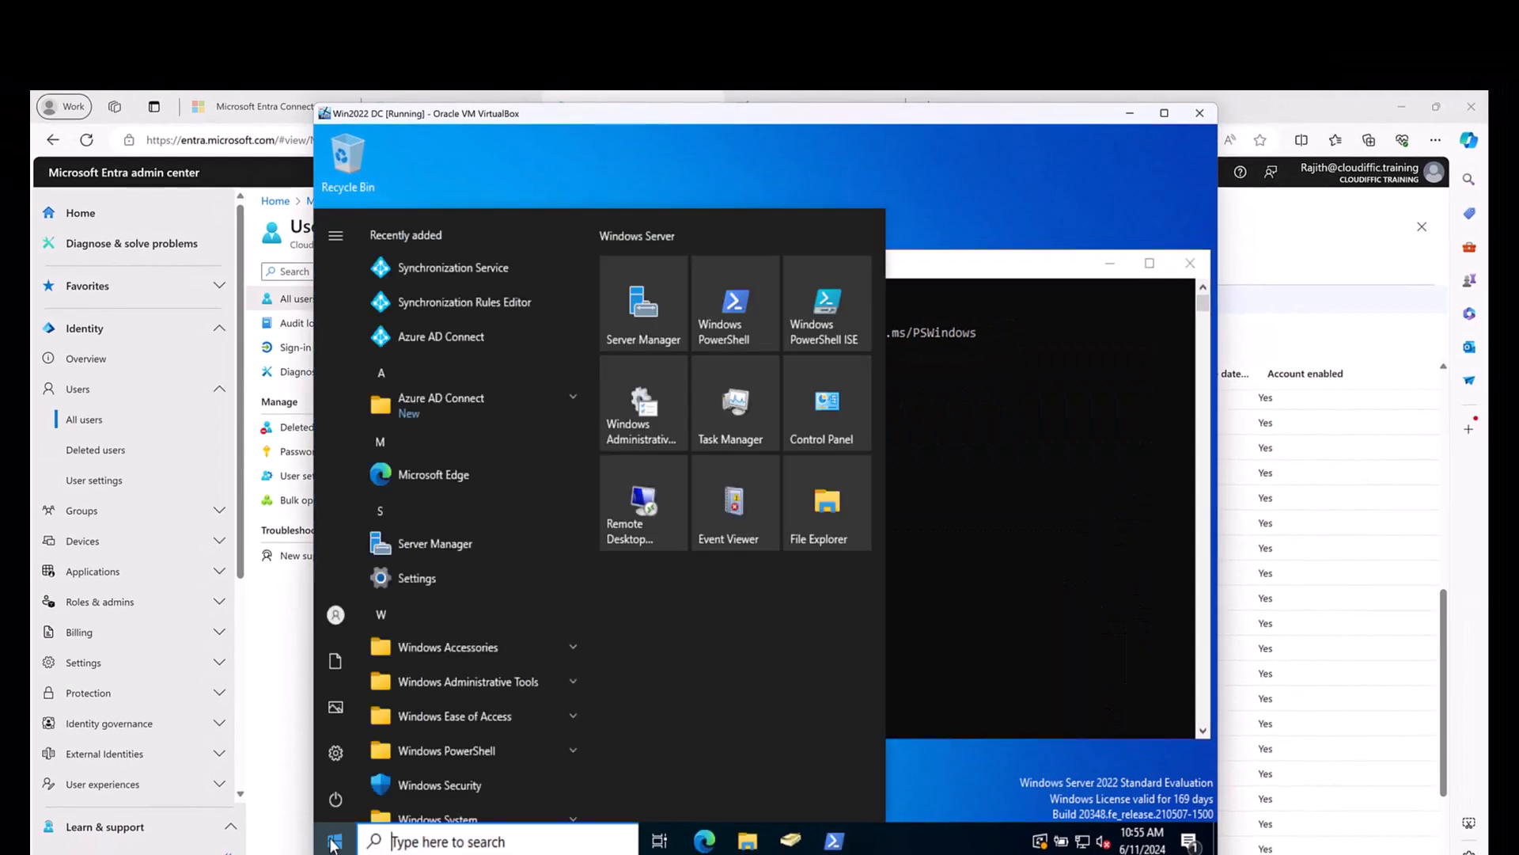
left_click(548, 405)
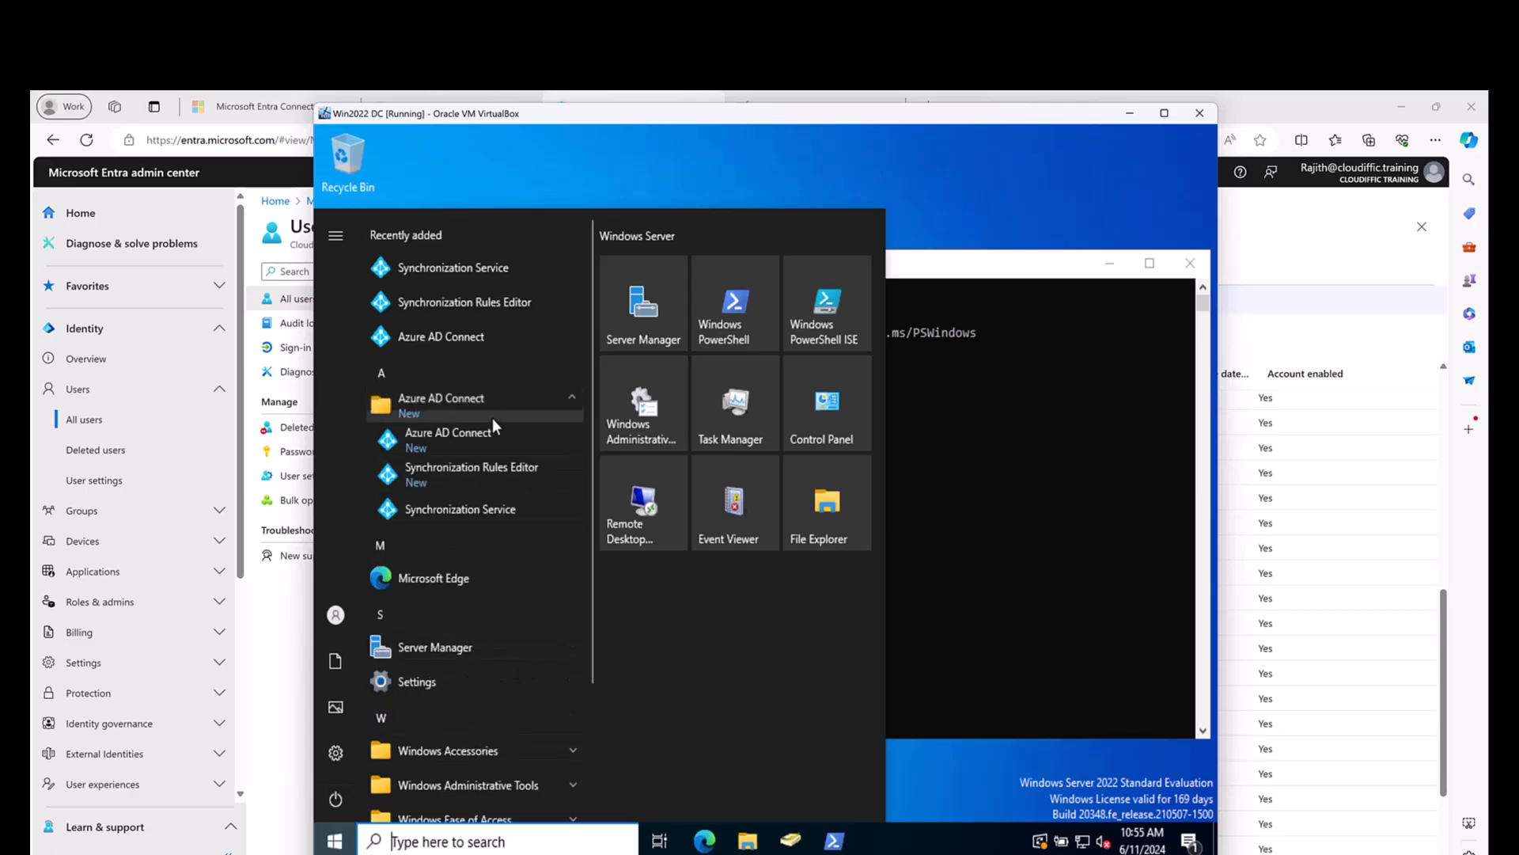
left_click(481, 473)
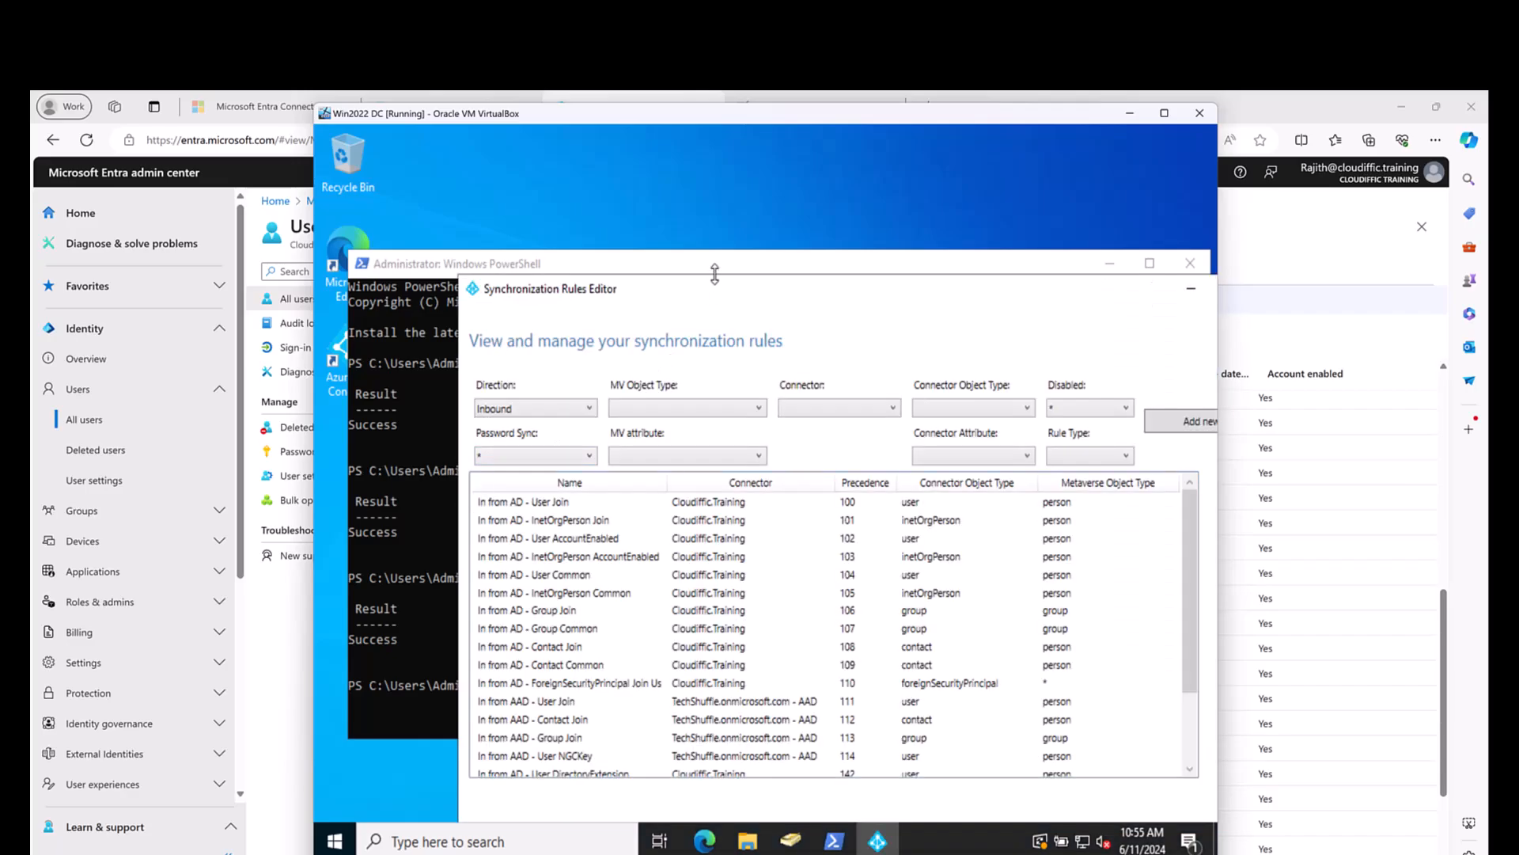
left_click_drag(722, 286, 610, 141)
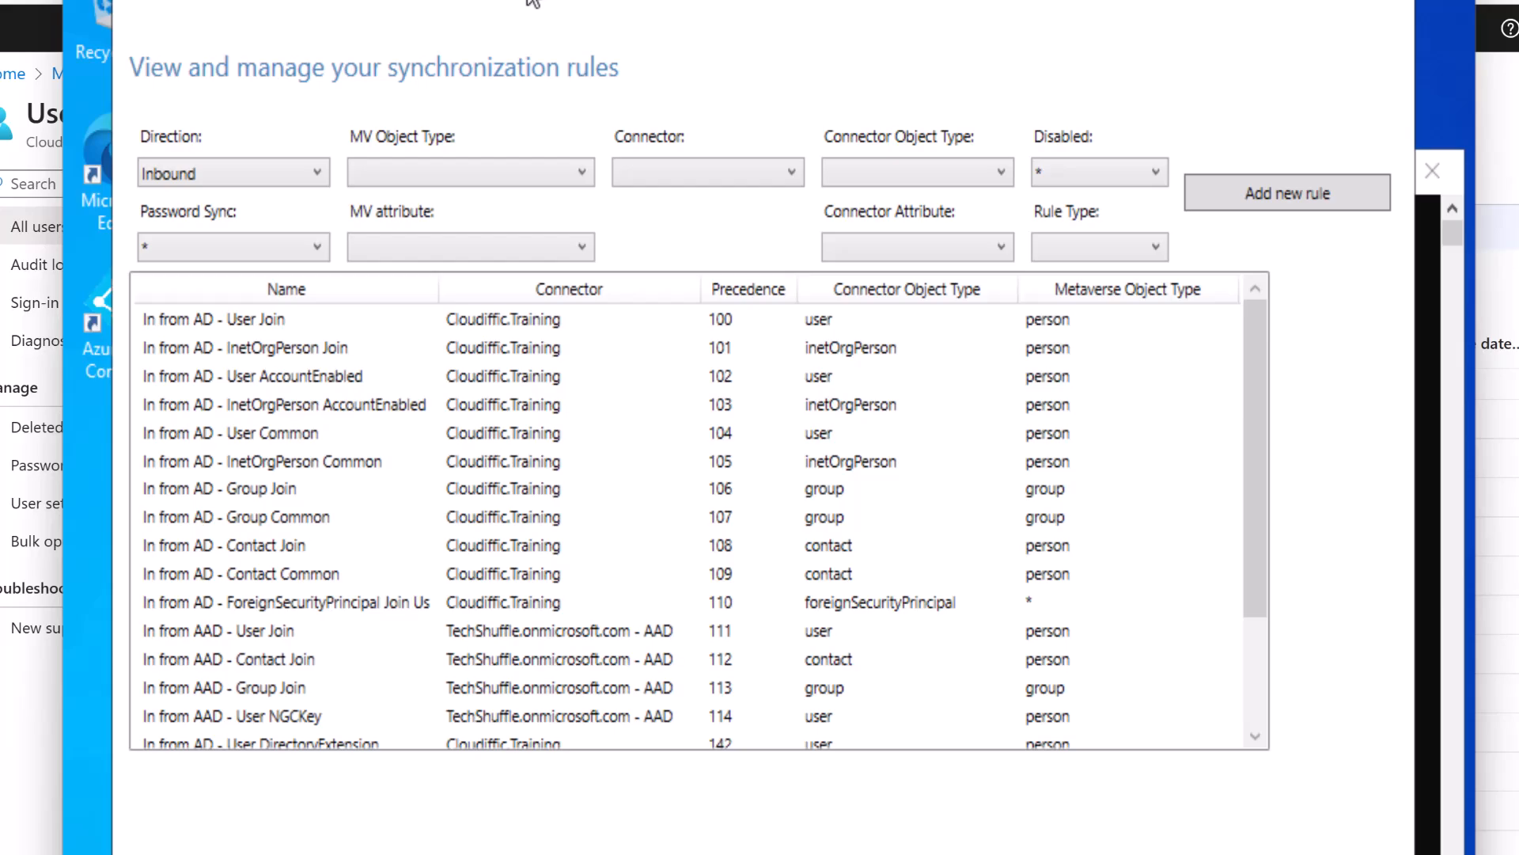
Compare outbound and inbound rules, select In from AD - User Join, then show the whiteboard.
left_click(301, 174)
left_click(264, 228)
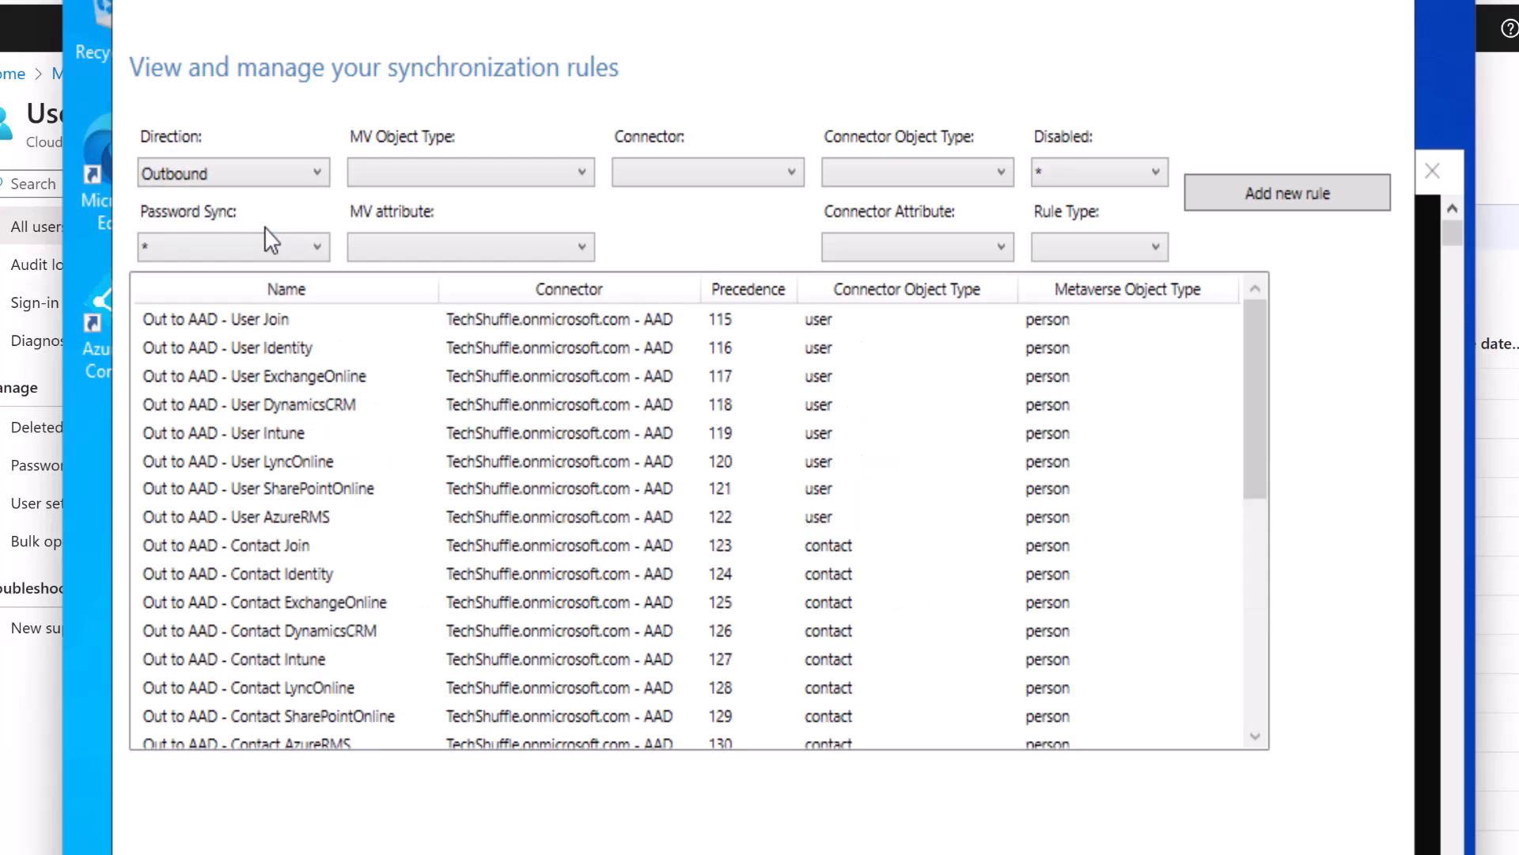
left_click(287, 177)
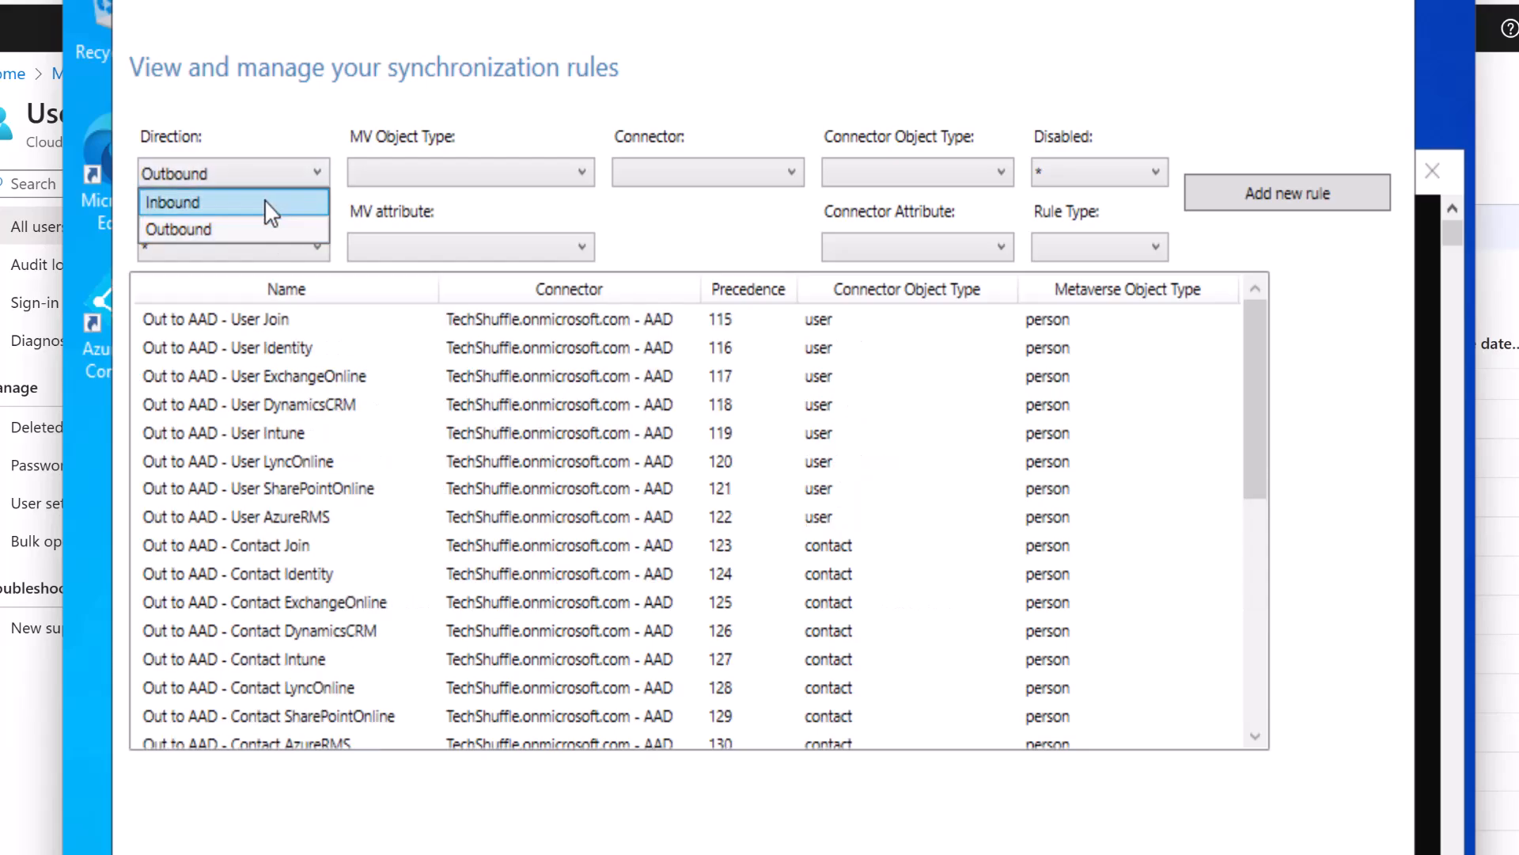
left_click(265, 200)
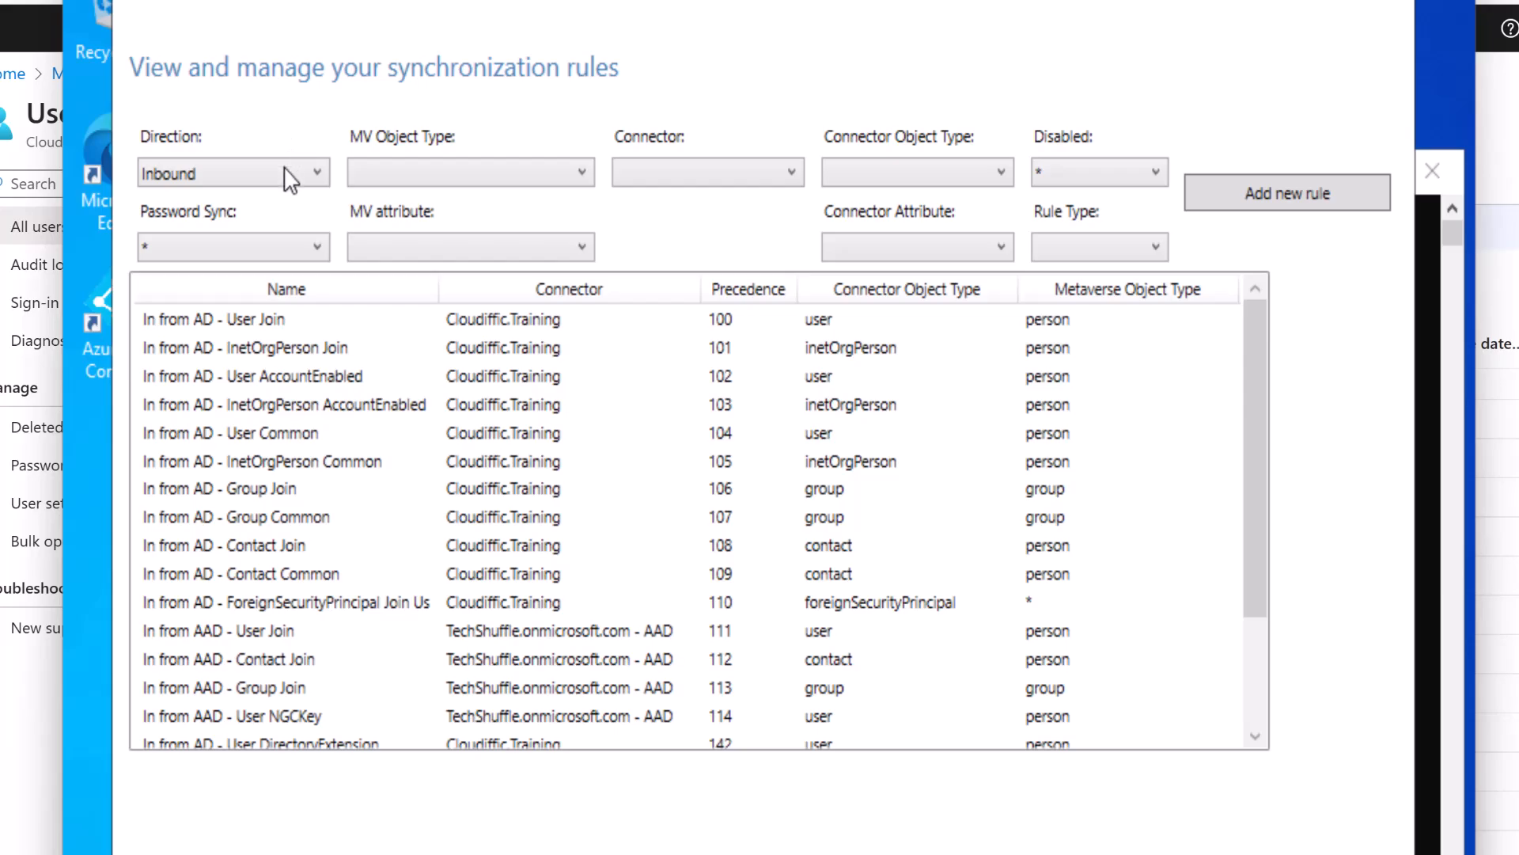
left_click(287, 174)
left_click(285, 170)
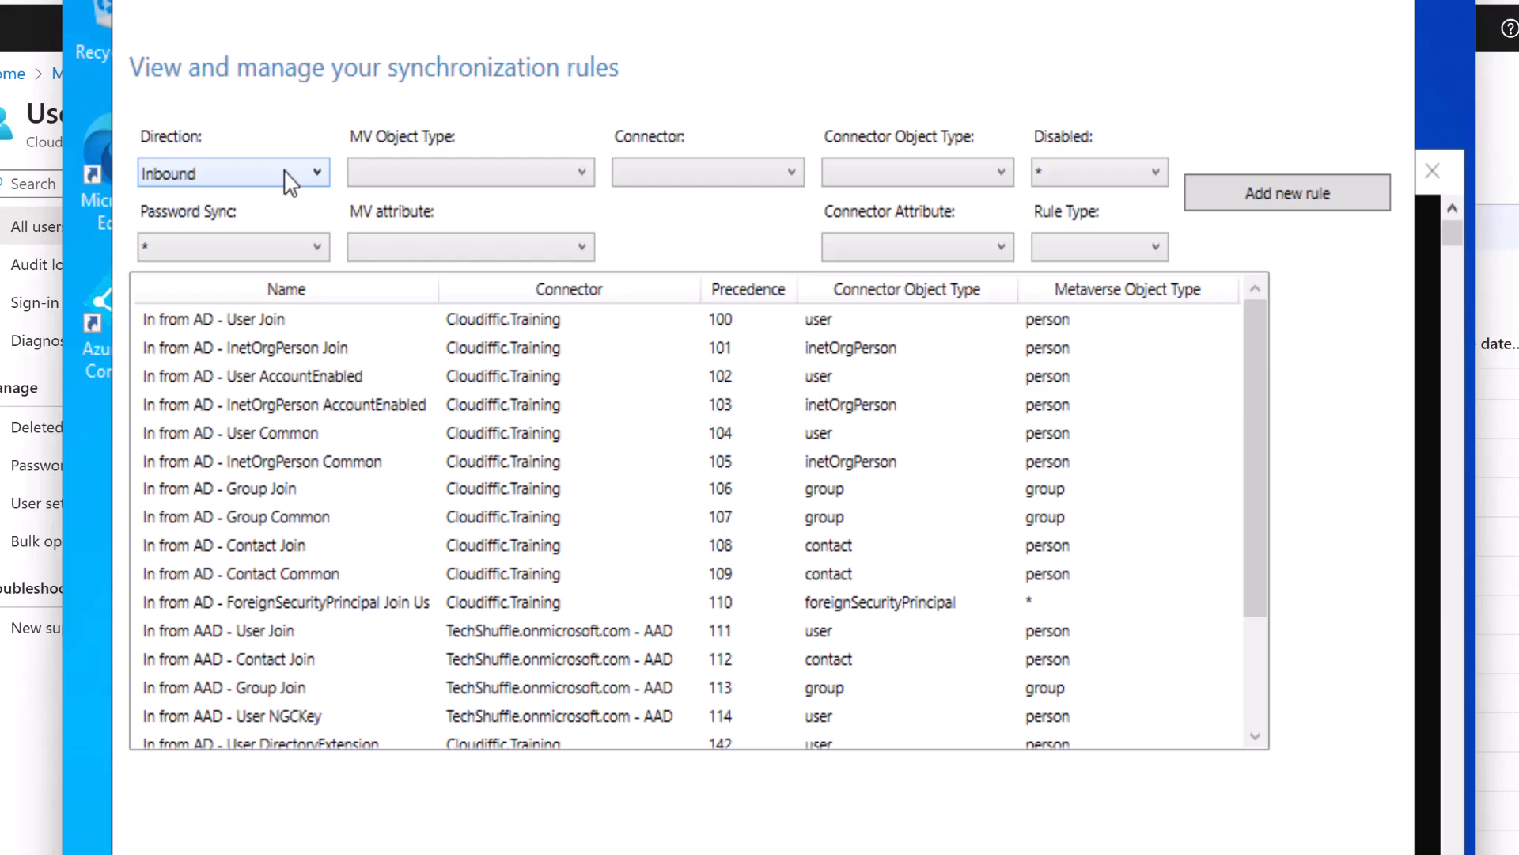
left_click(259, 321)
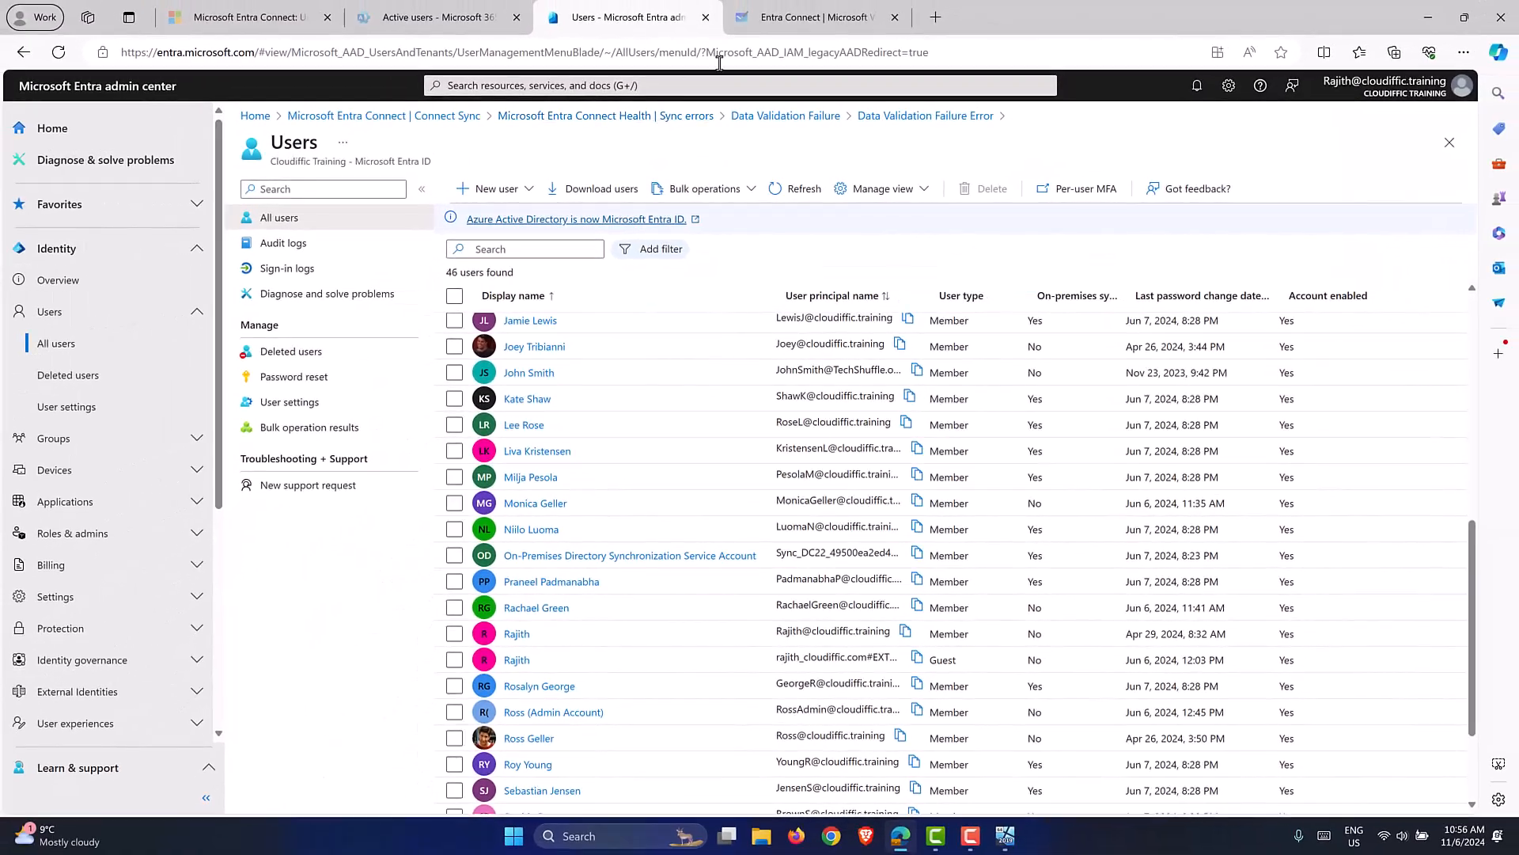
left_click(783, 17)
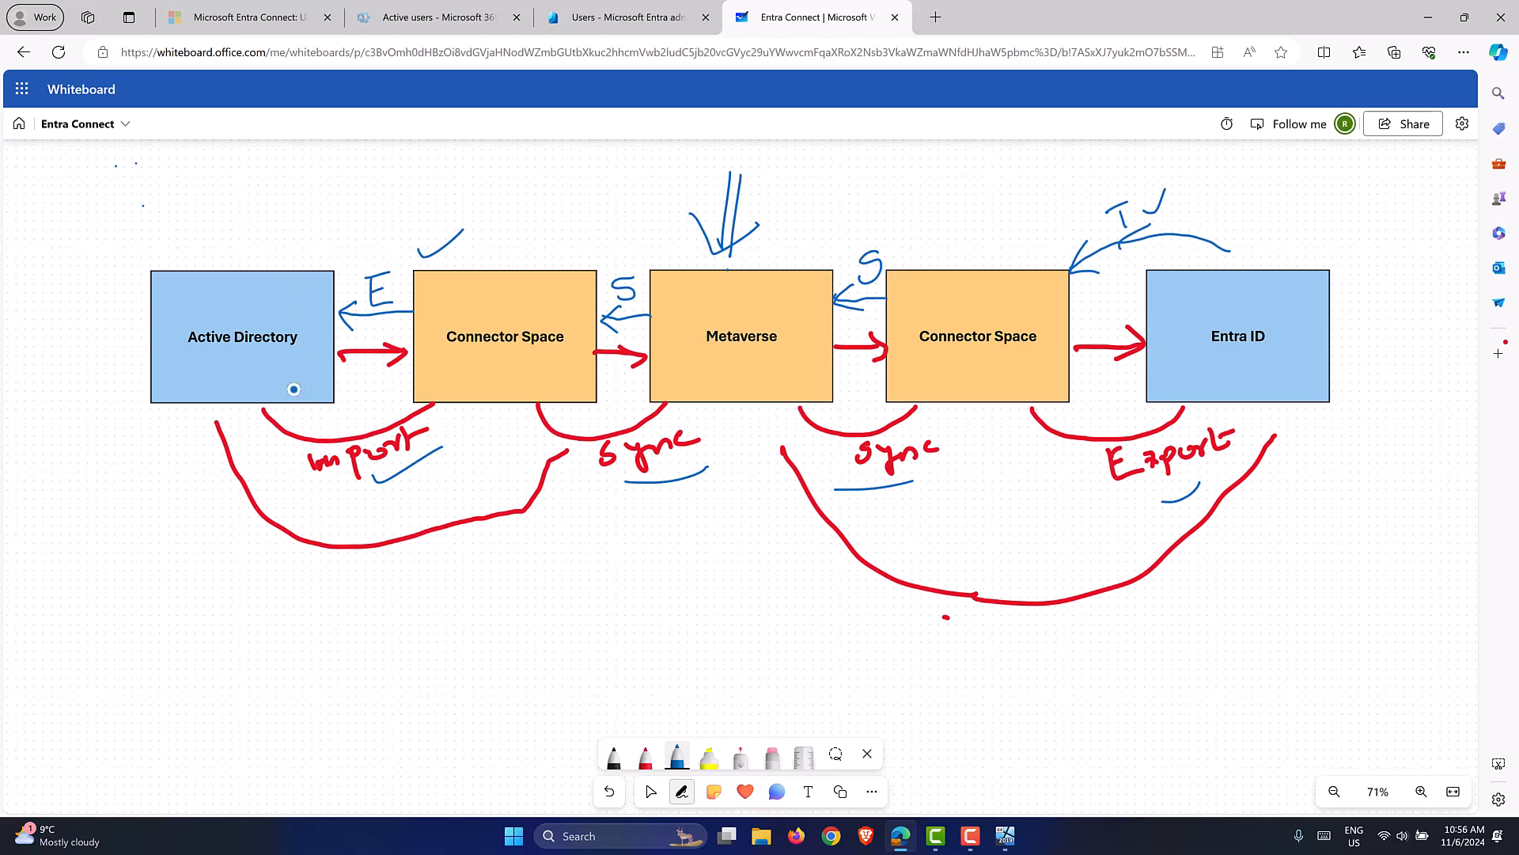
Draw a blue arc from Active Directory to the Metaverse, then list outbound rules in the editor.
mouse_move(277, 258)
left_mouse_down()
mouse_move(292, 225)
mouse_move(541, 193)
mouse_move(696, 259)
mouse_move(679, 230)
left_mouse_up()
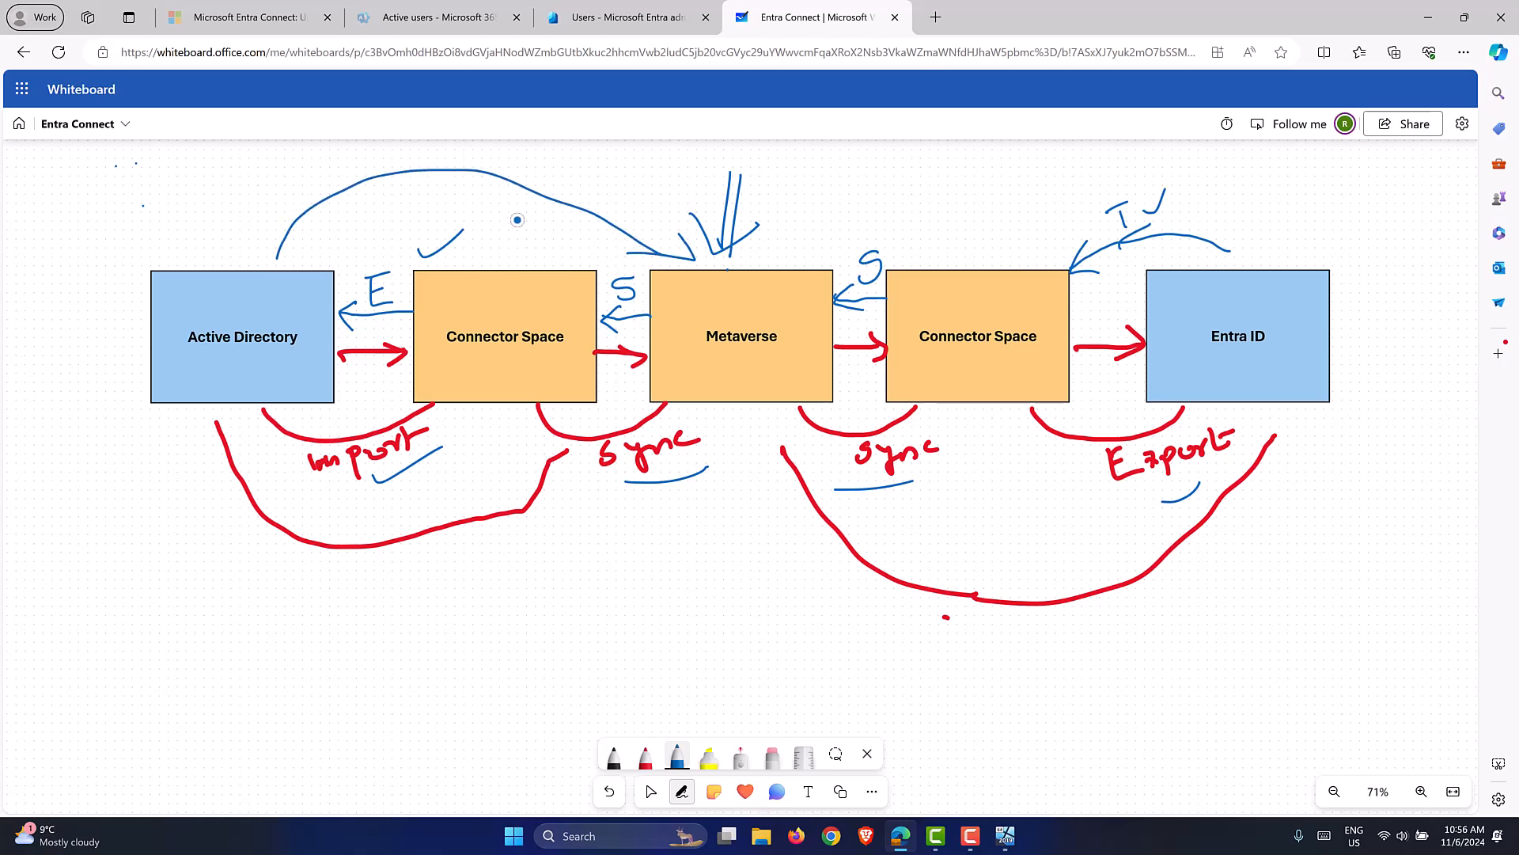
left_click(1005, 835)
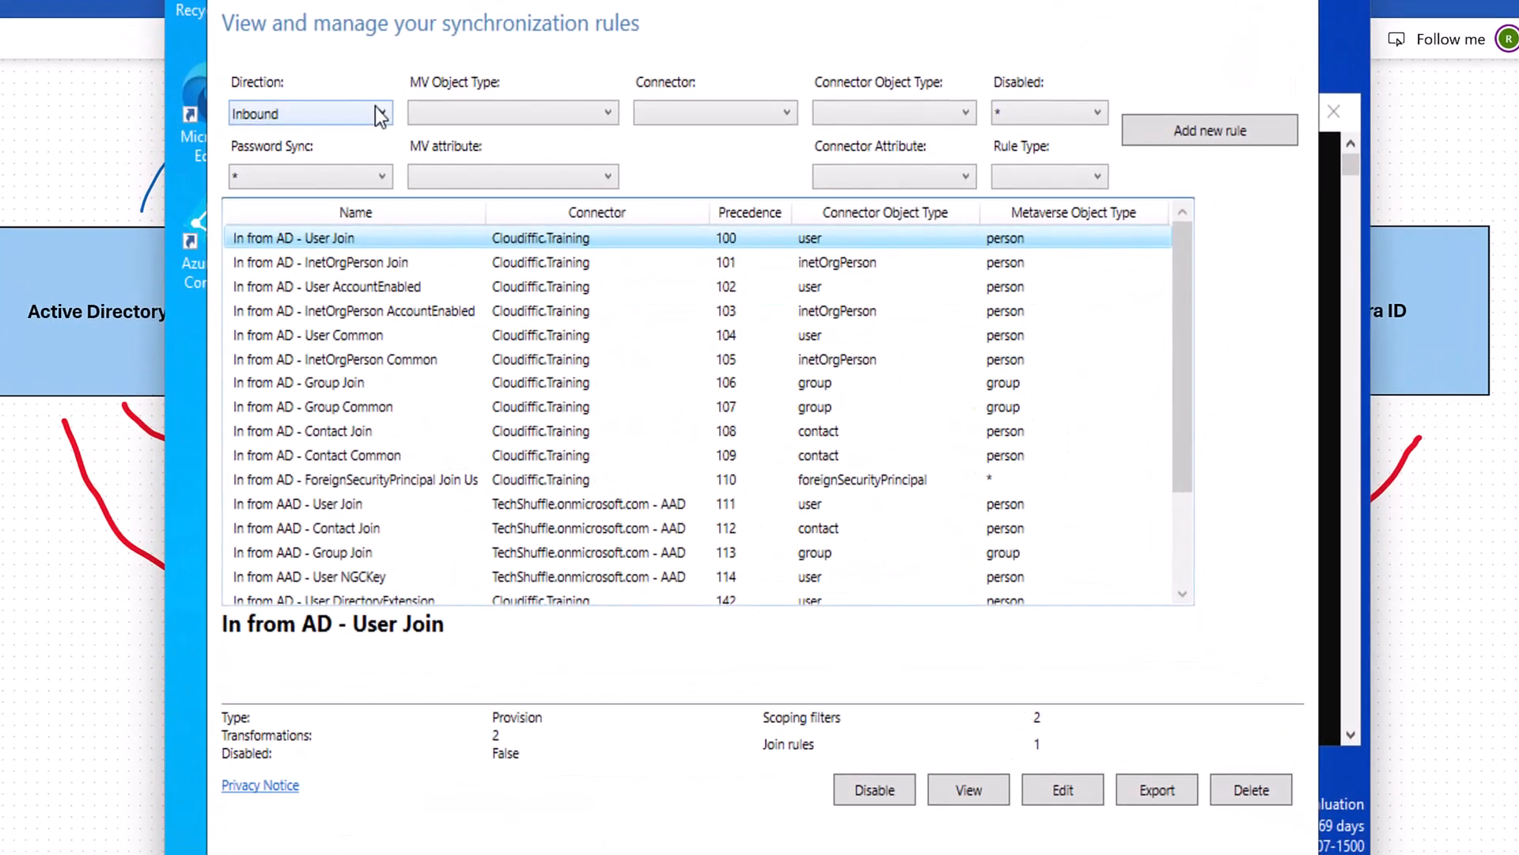
left_click(407, 135)
left_click(311, 161)
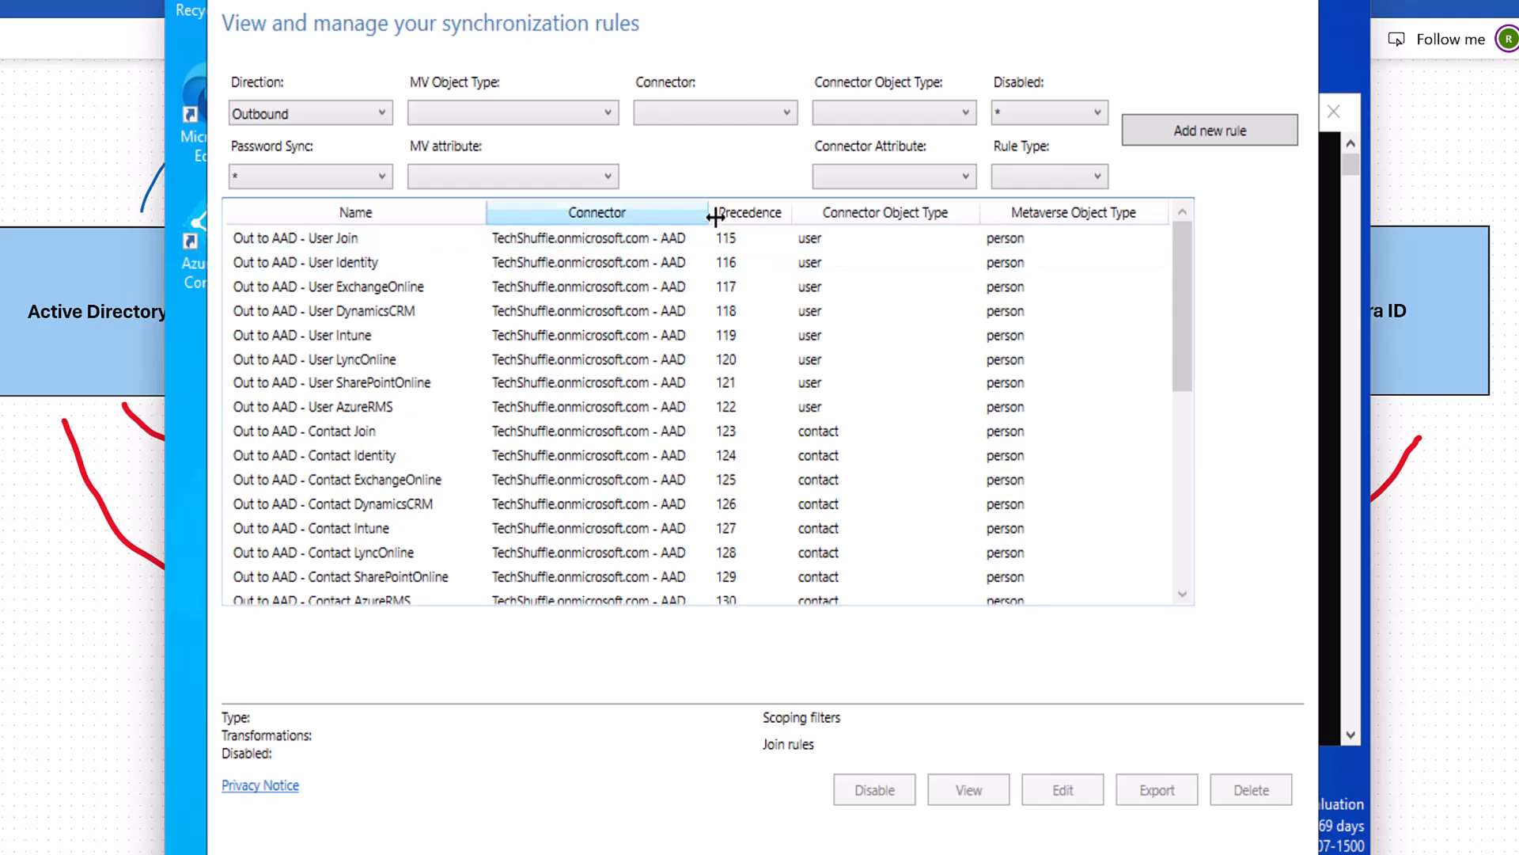
Widen the Connector column, switch to Inbound, and view the In from AD - User AccountEnabled rule.
left_click_drag(711, 214, 763, 212)
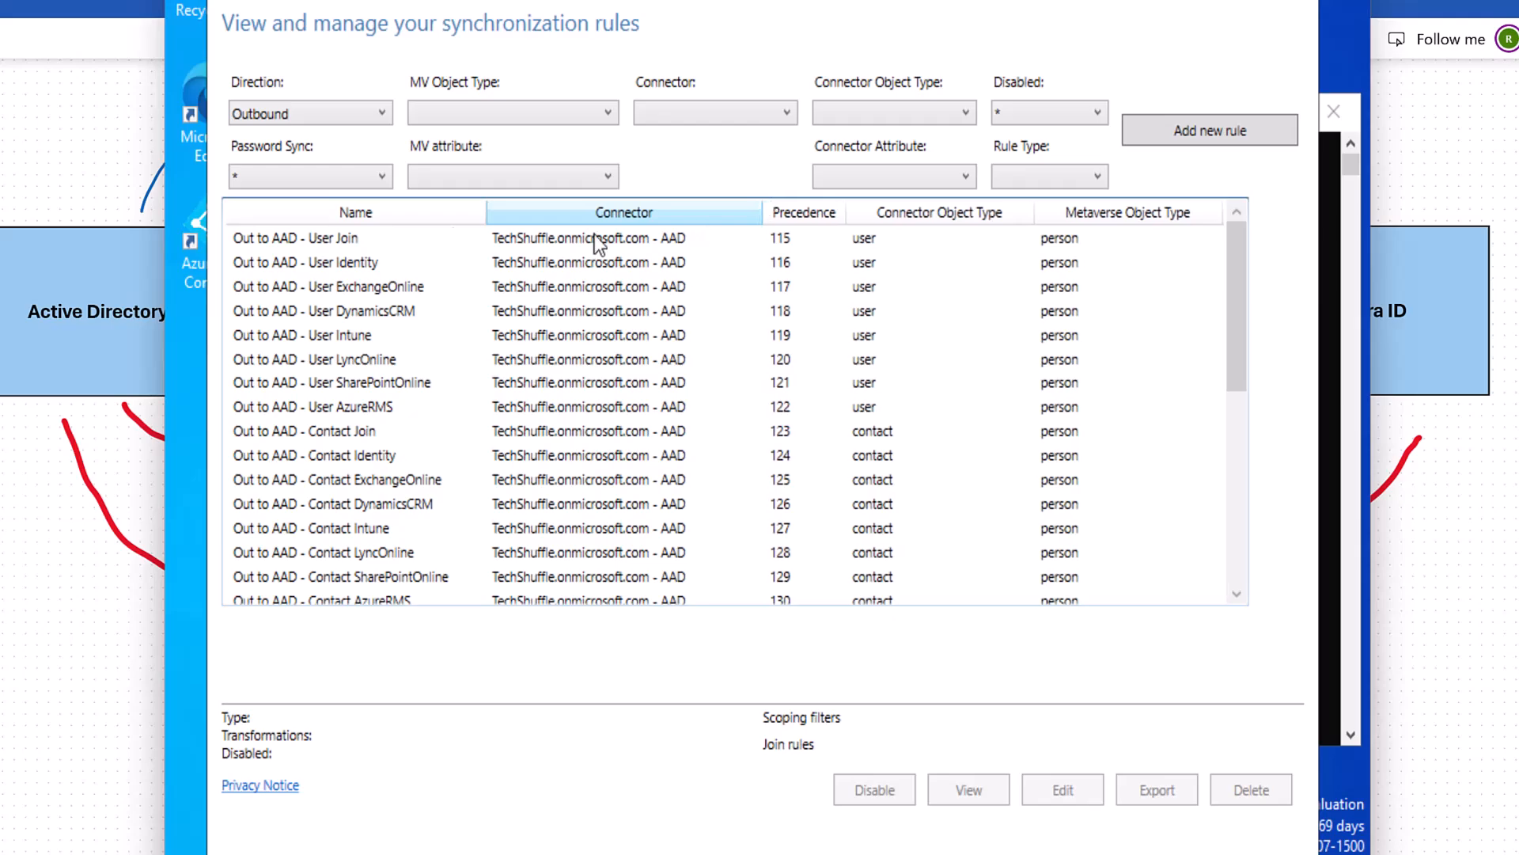
left_click(310, 115)
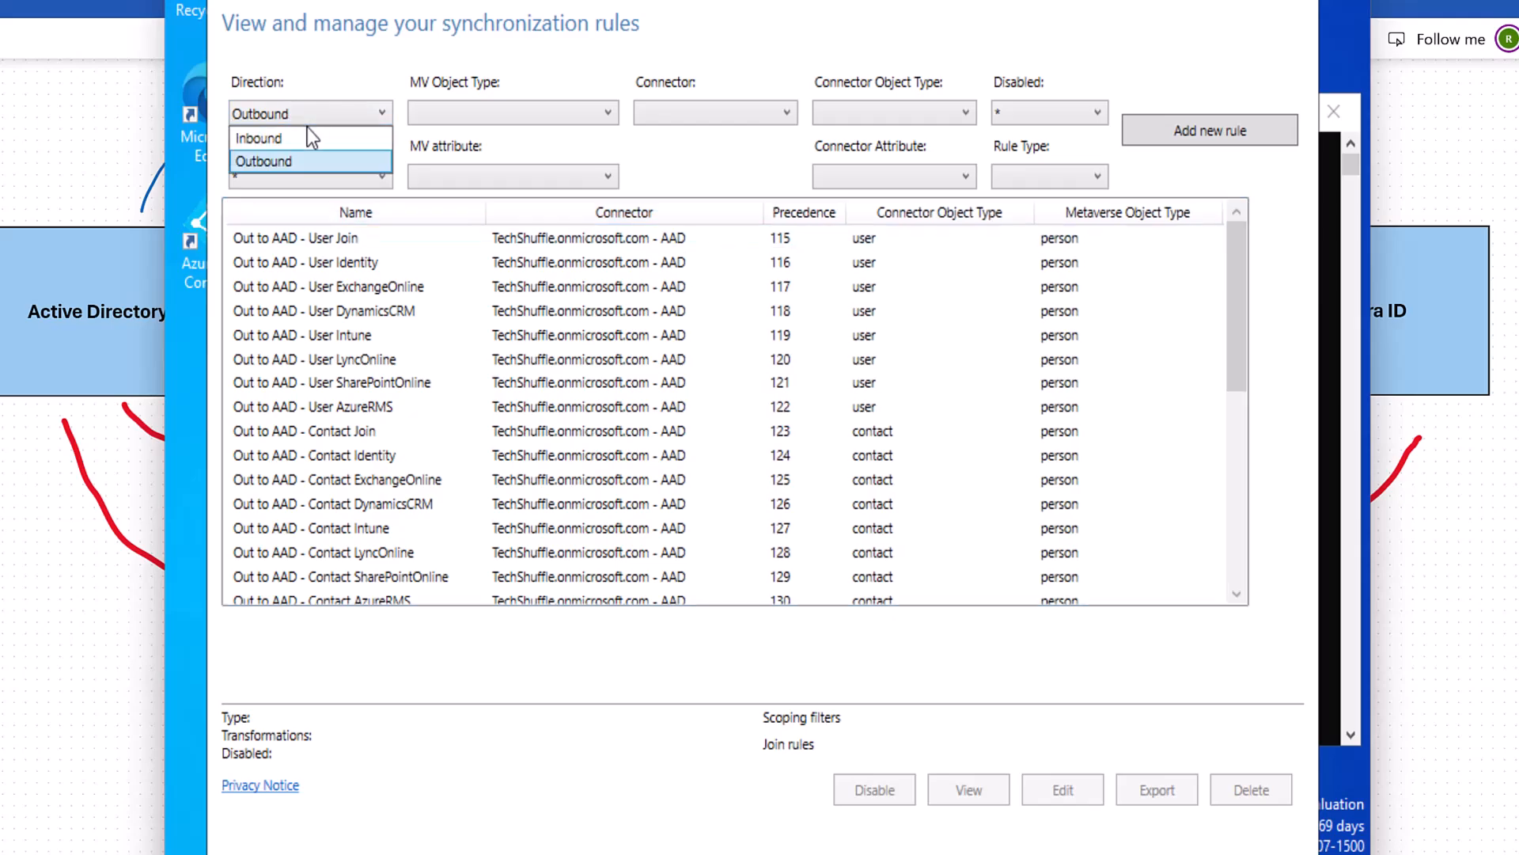
left_click(303, 136)
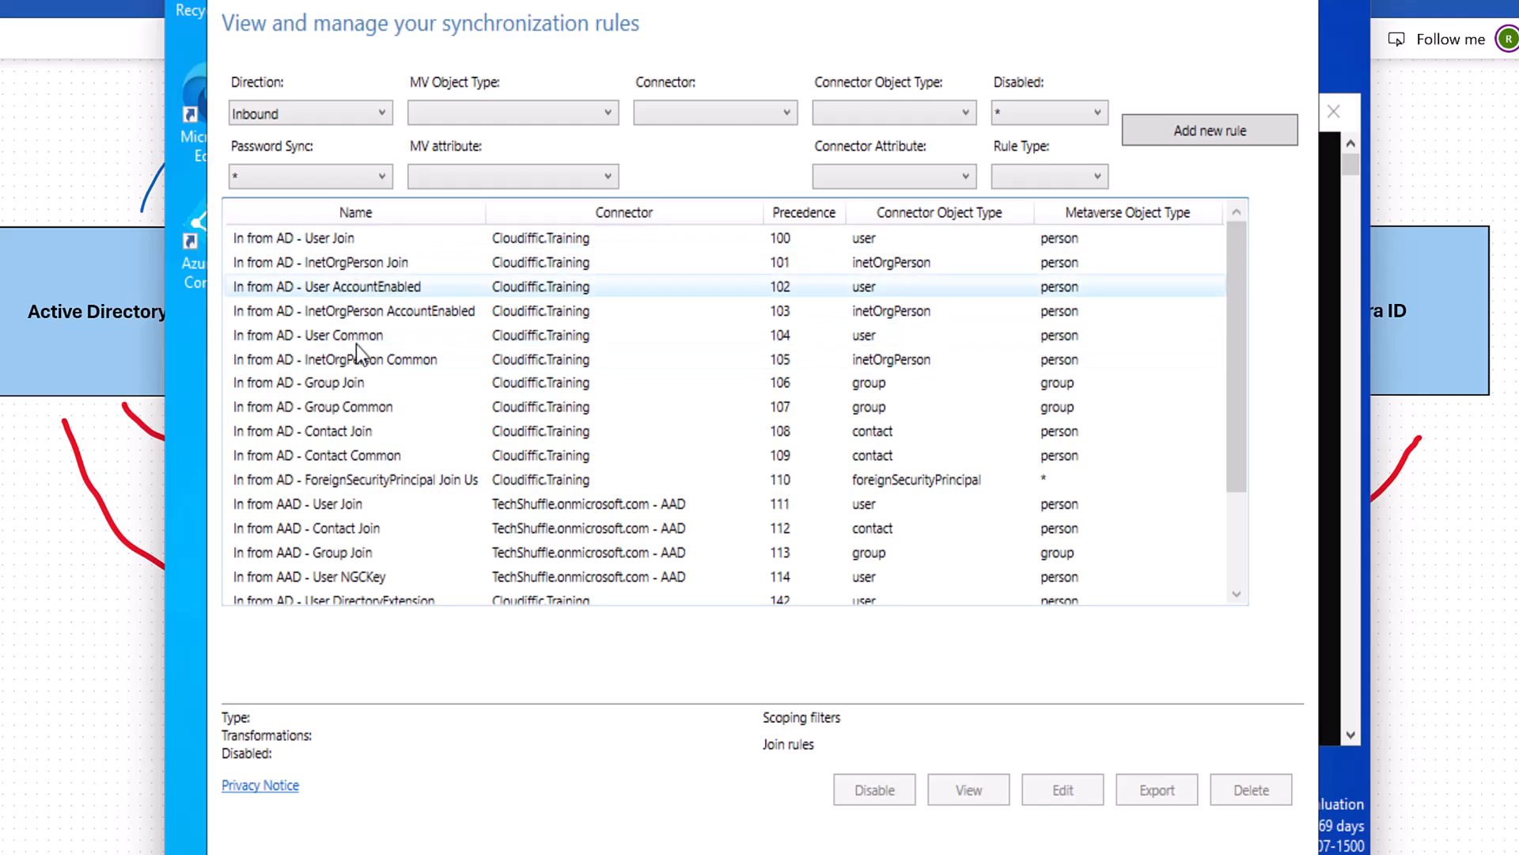
left_click(394, 288)
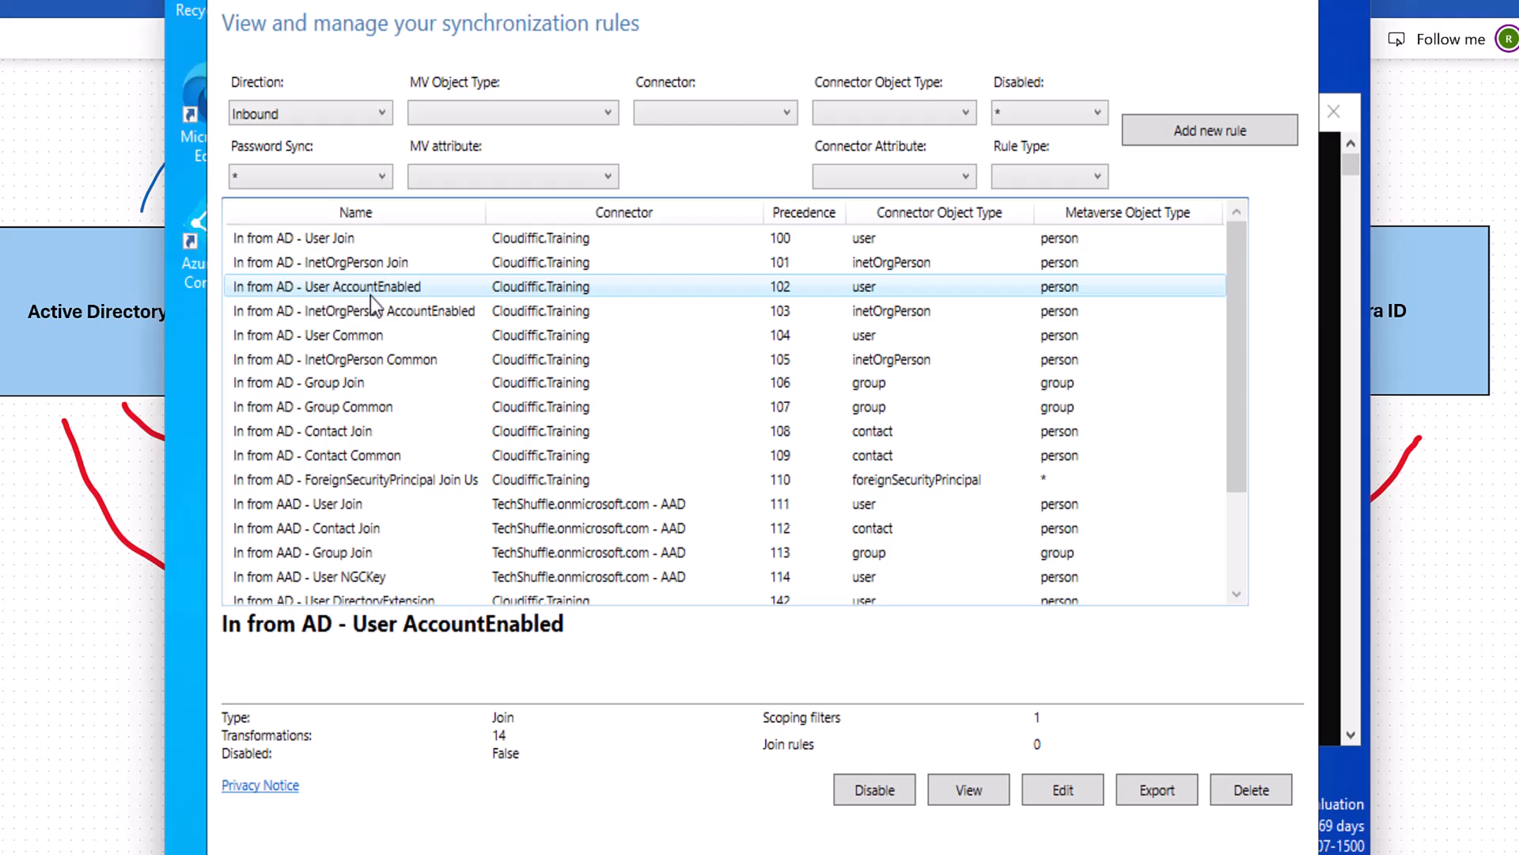
left_click(957, 789)
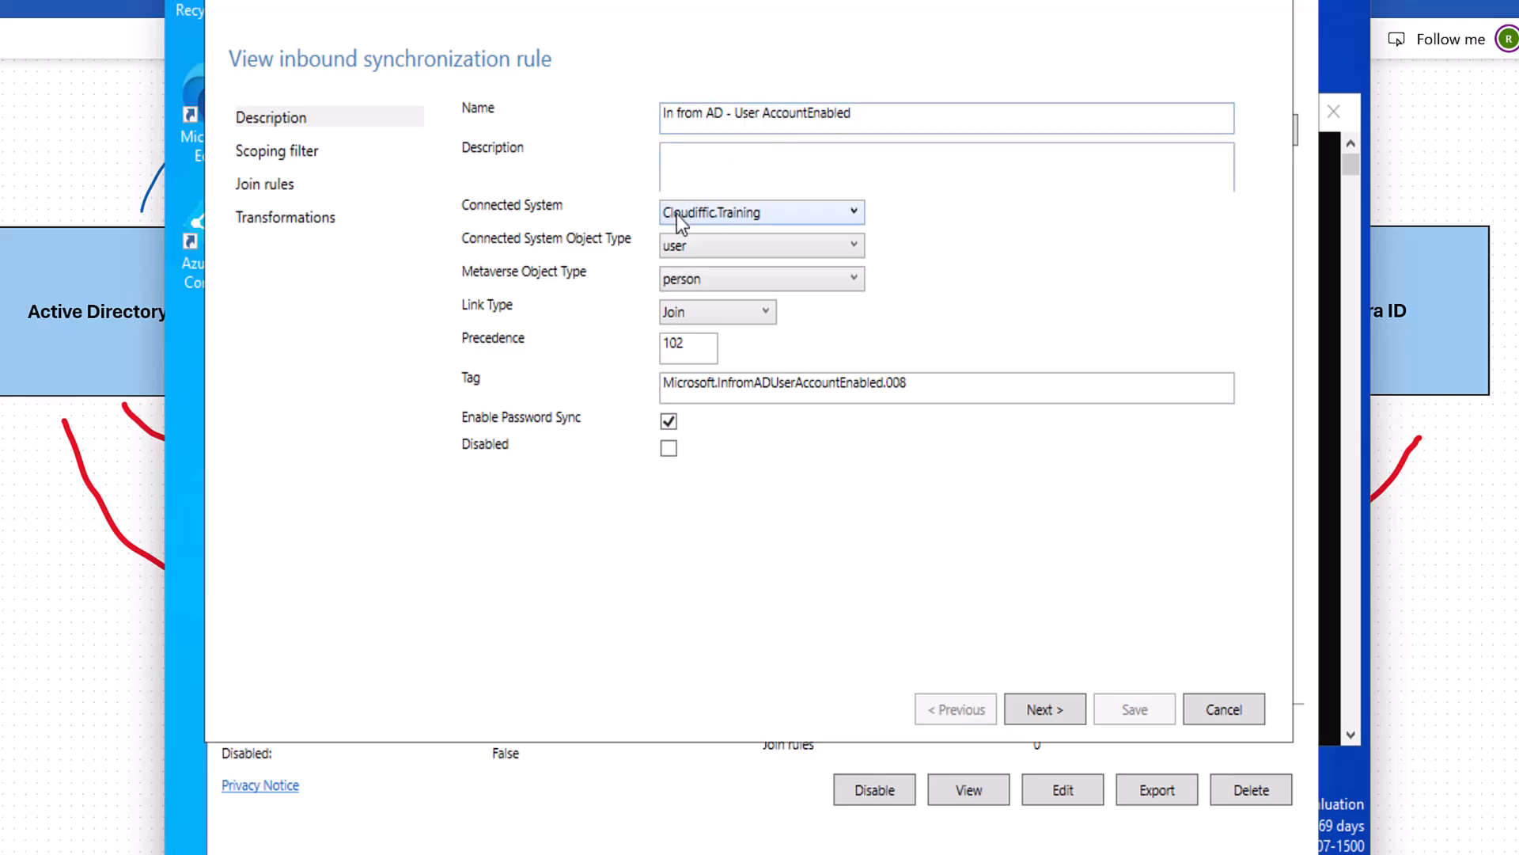
Confirm the rule's Connected System is Cloudiffic.Training and read its userAccountControl ISBITNOTSET 2 scoping filter.
left_click(780, 227)
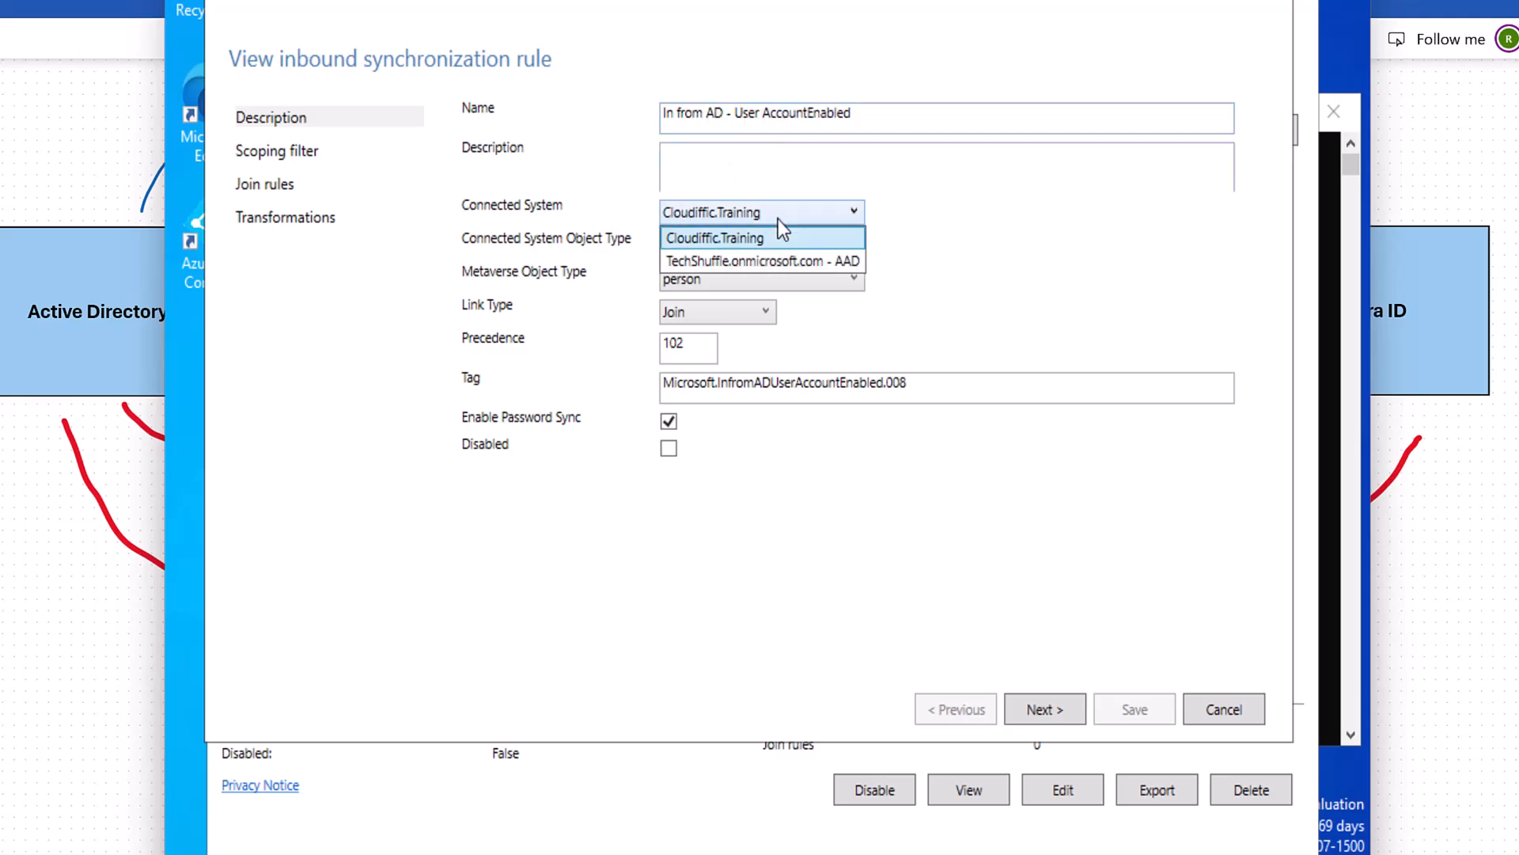
left_click(779, 222)
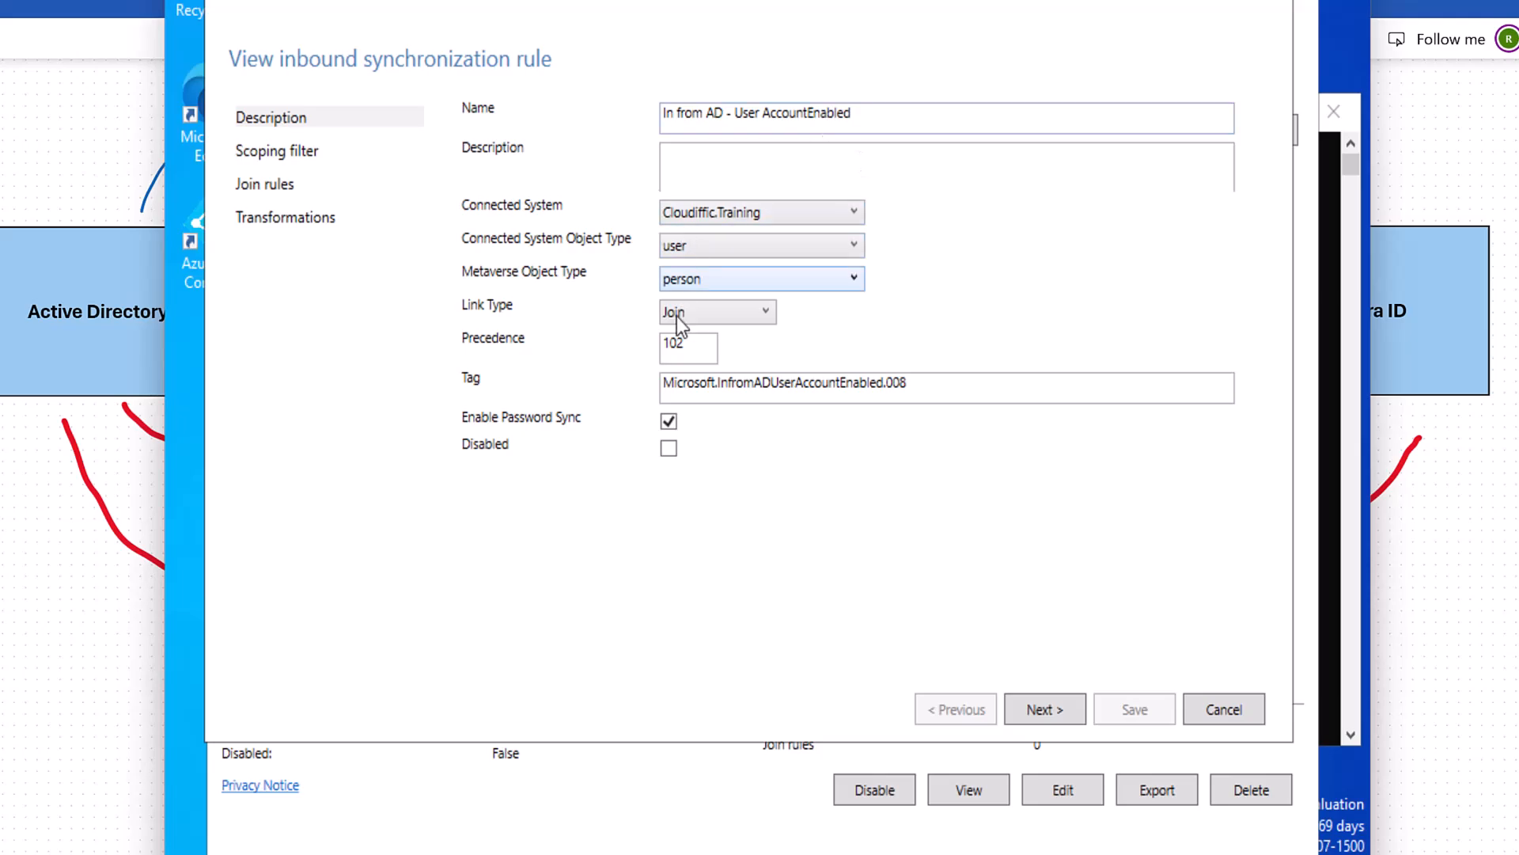
left_click(309, 154)
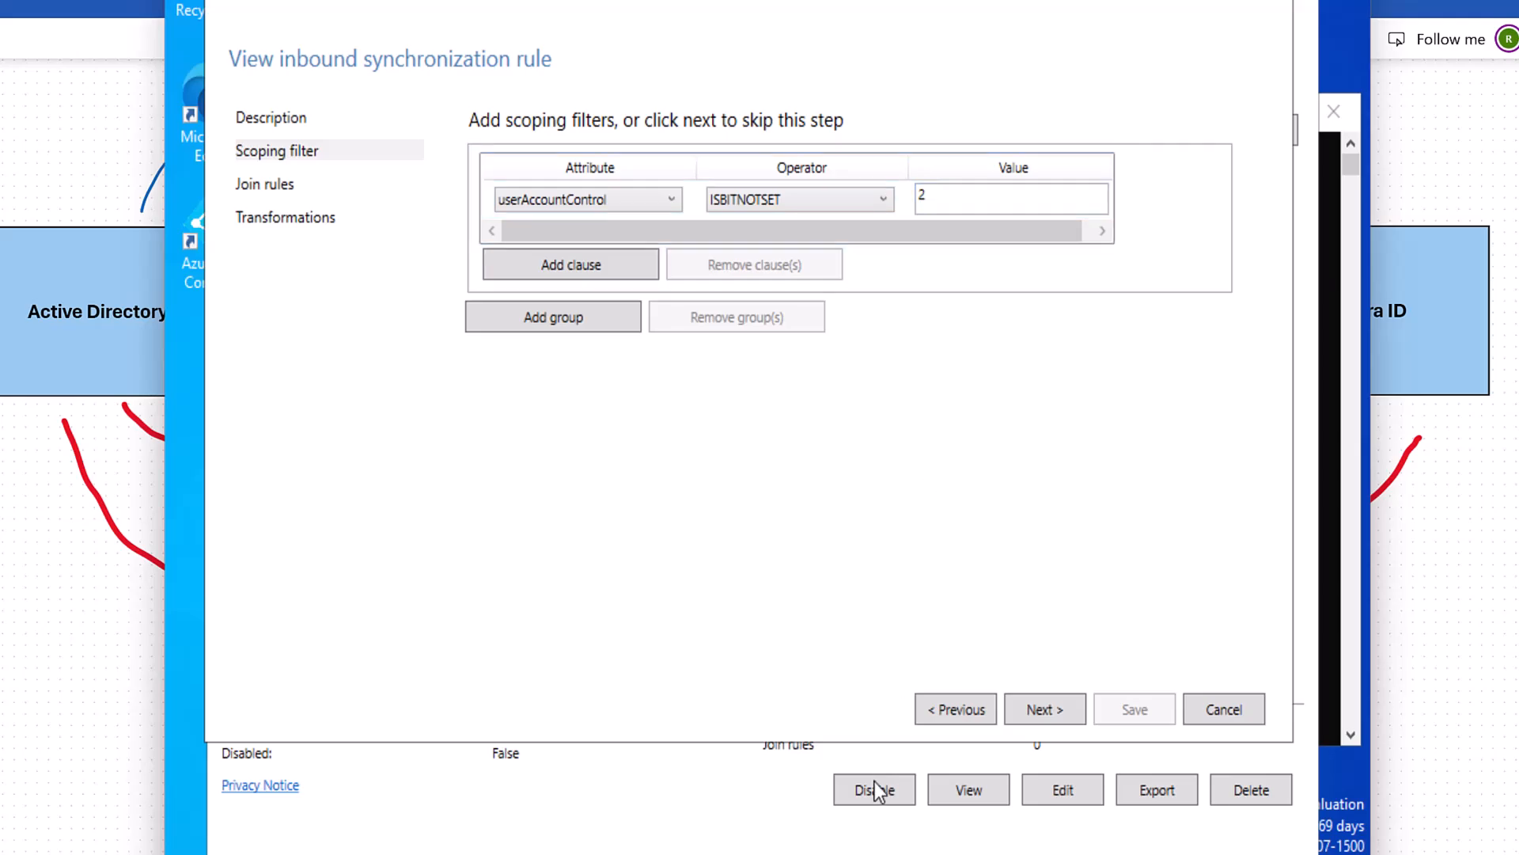
left_click(838, 853)
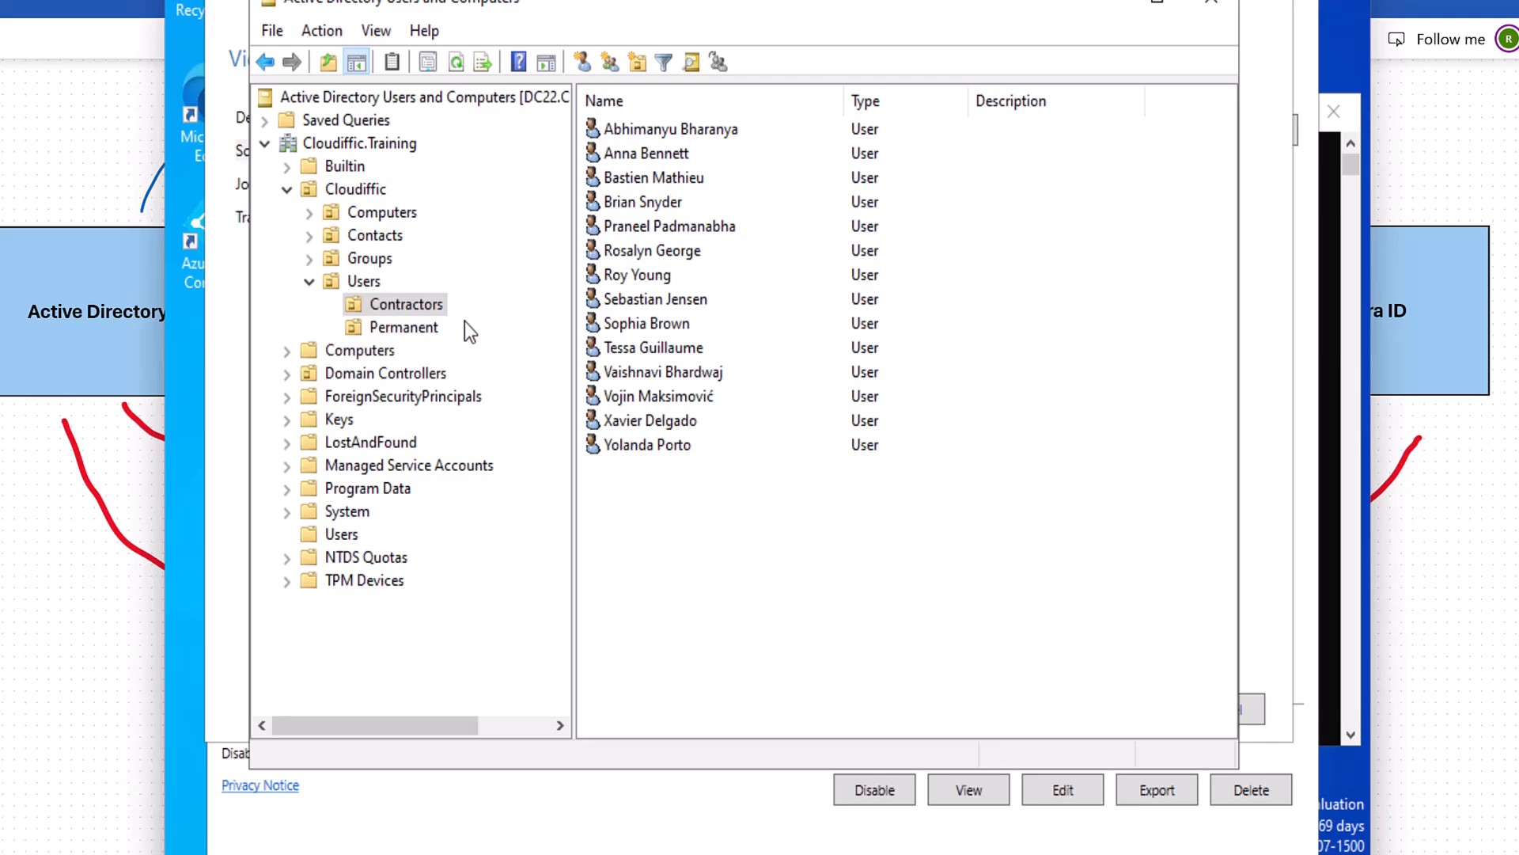
Confirm a Contractors user's userAccountControl is 512 (NORMAL_ACCOUNT) in Attribute Editor, then return to the rule.
left_click(375, 30)
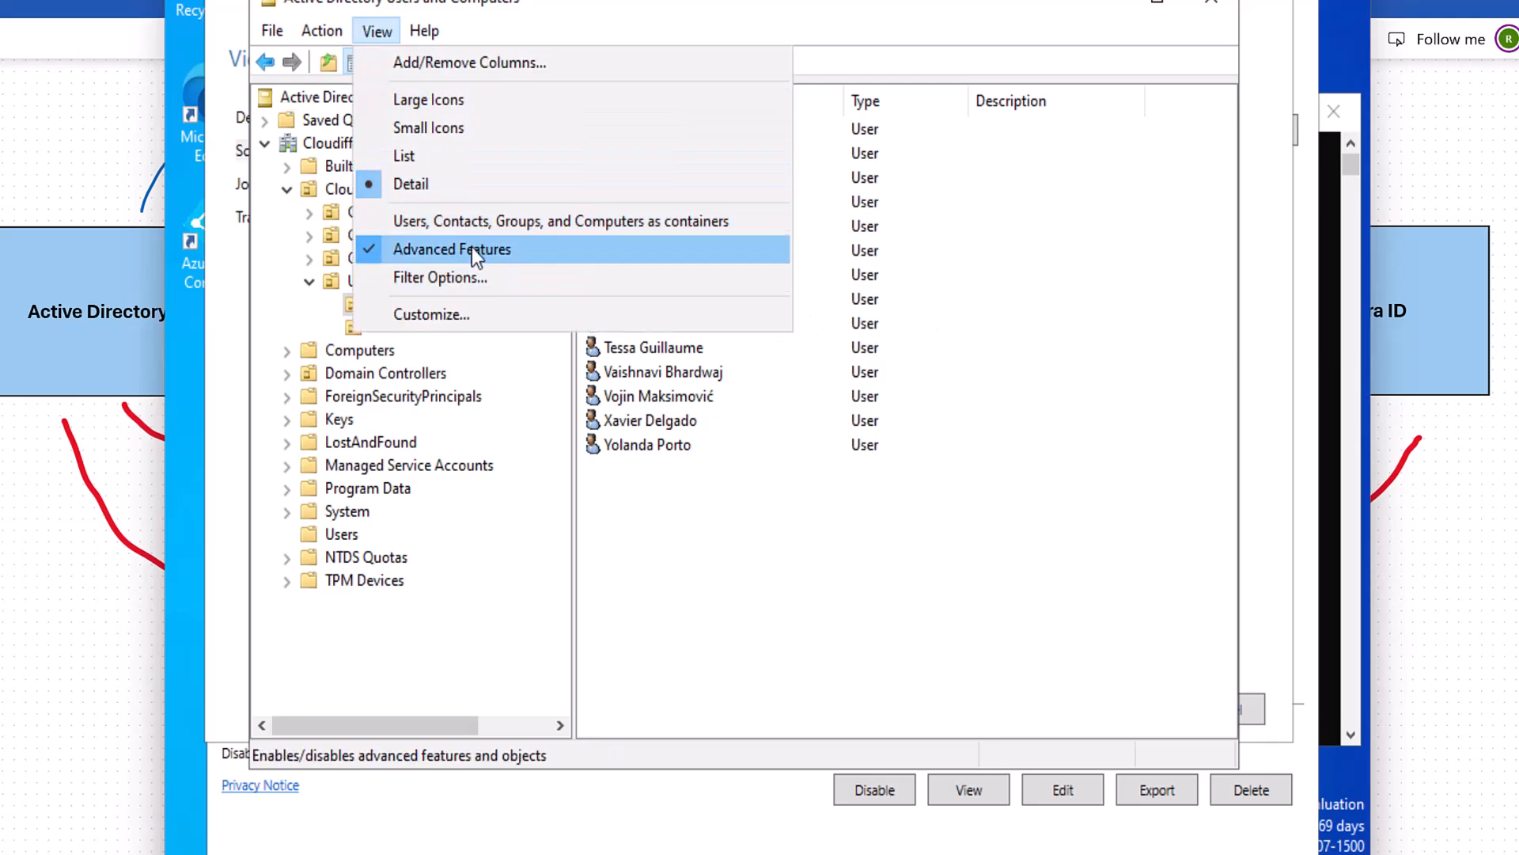
left_click(632, 504)
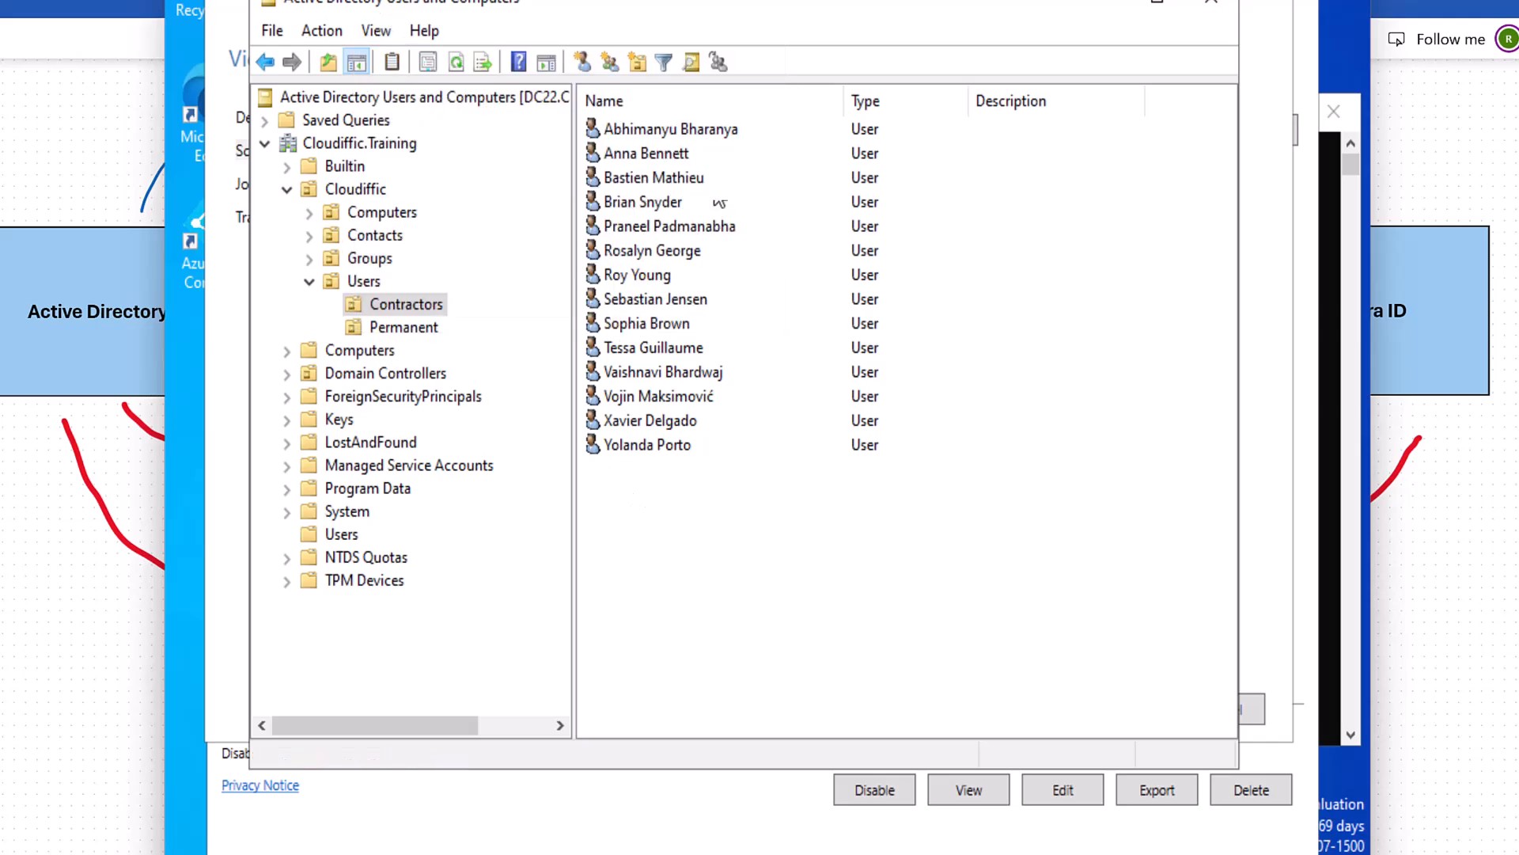
double_click(703, 133)
left_click(903, 131)
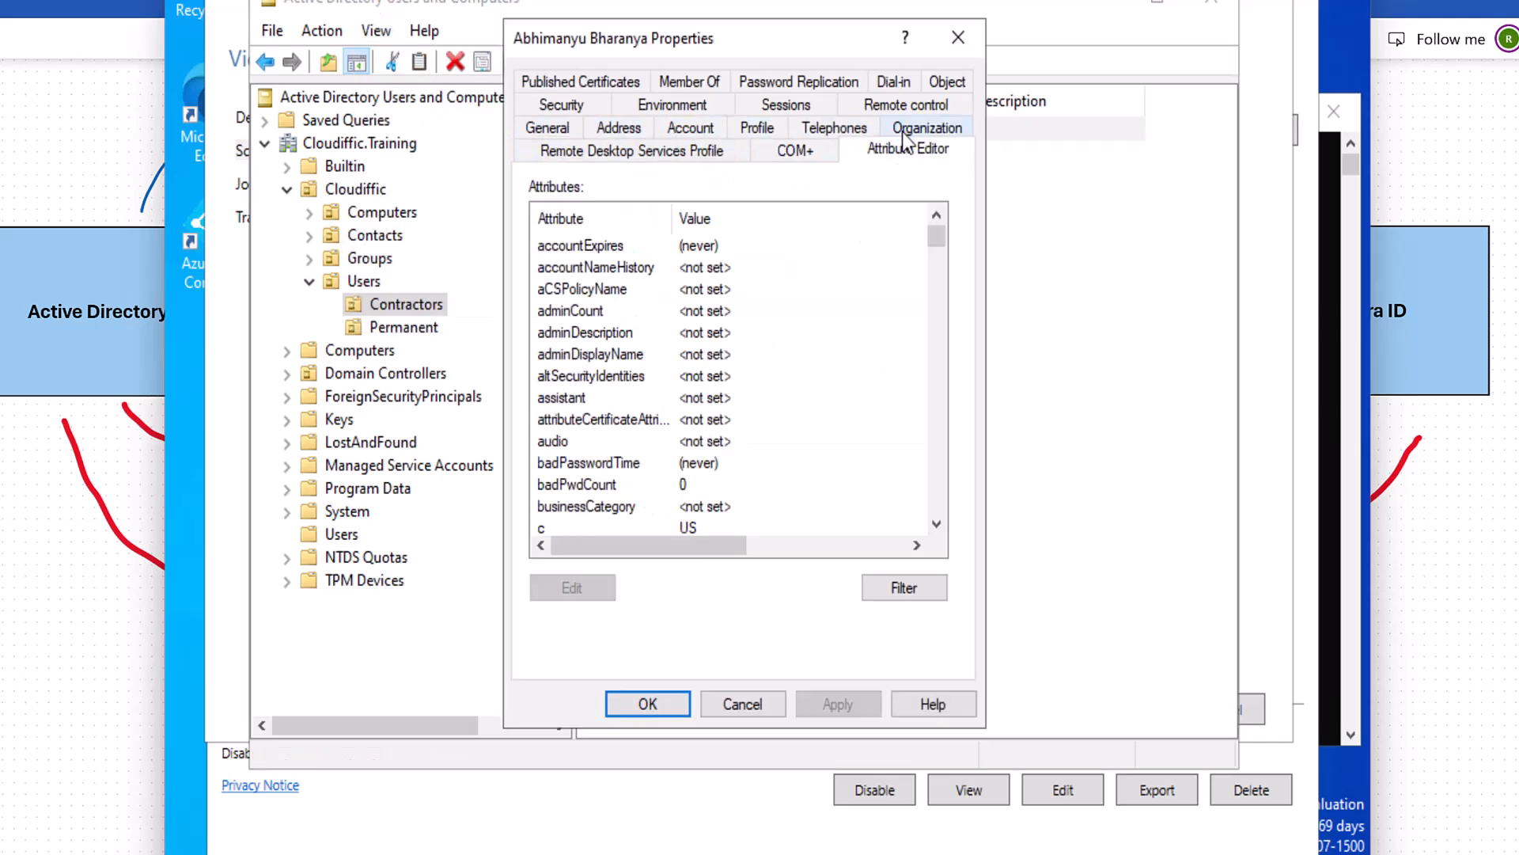
left_click(761, 311)
key("u")
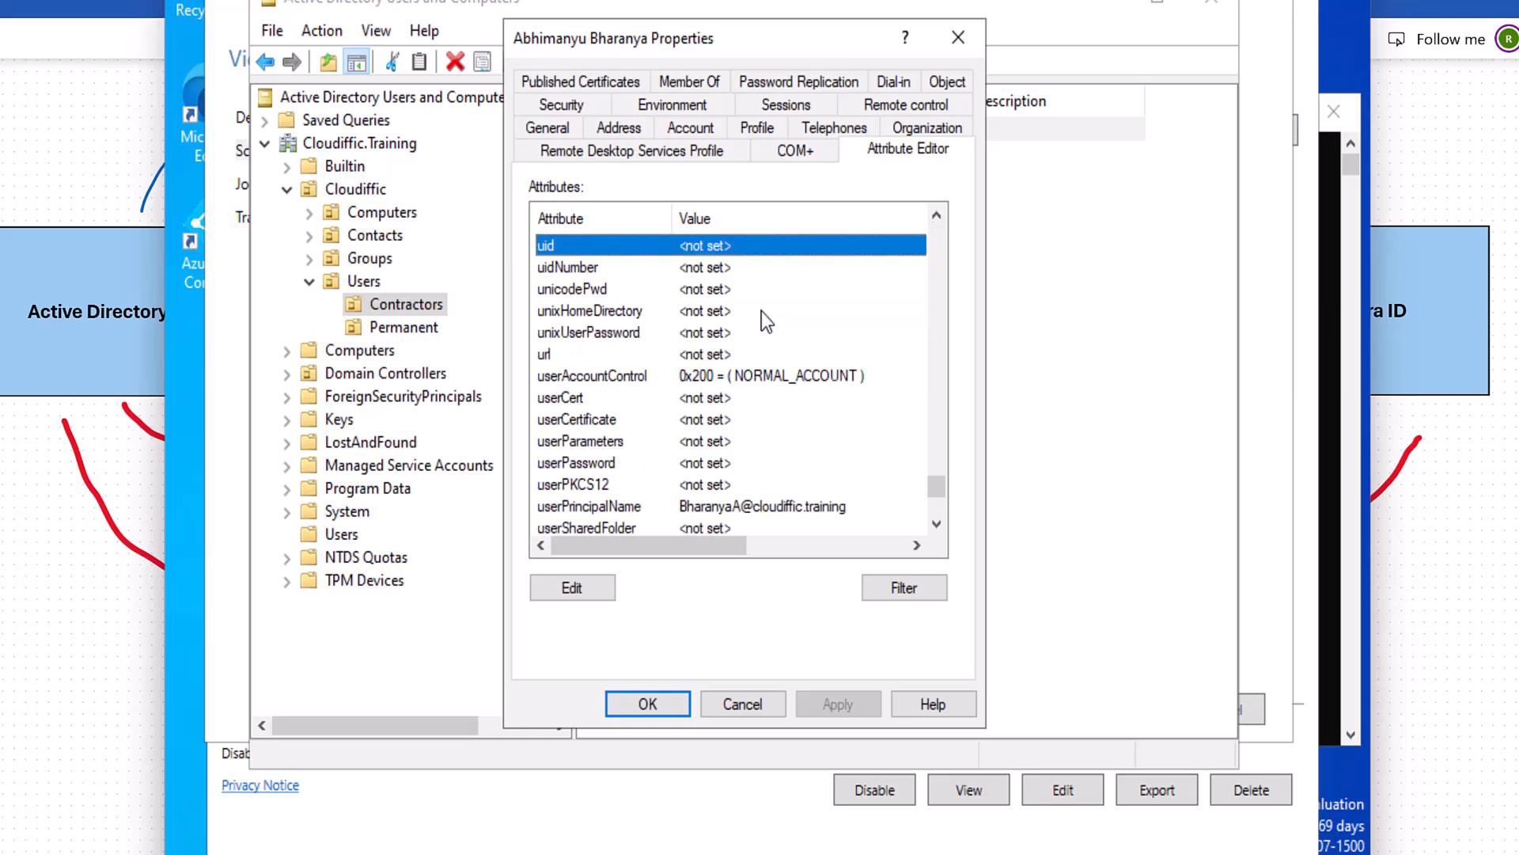
left_click(597, 379)
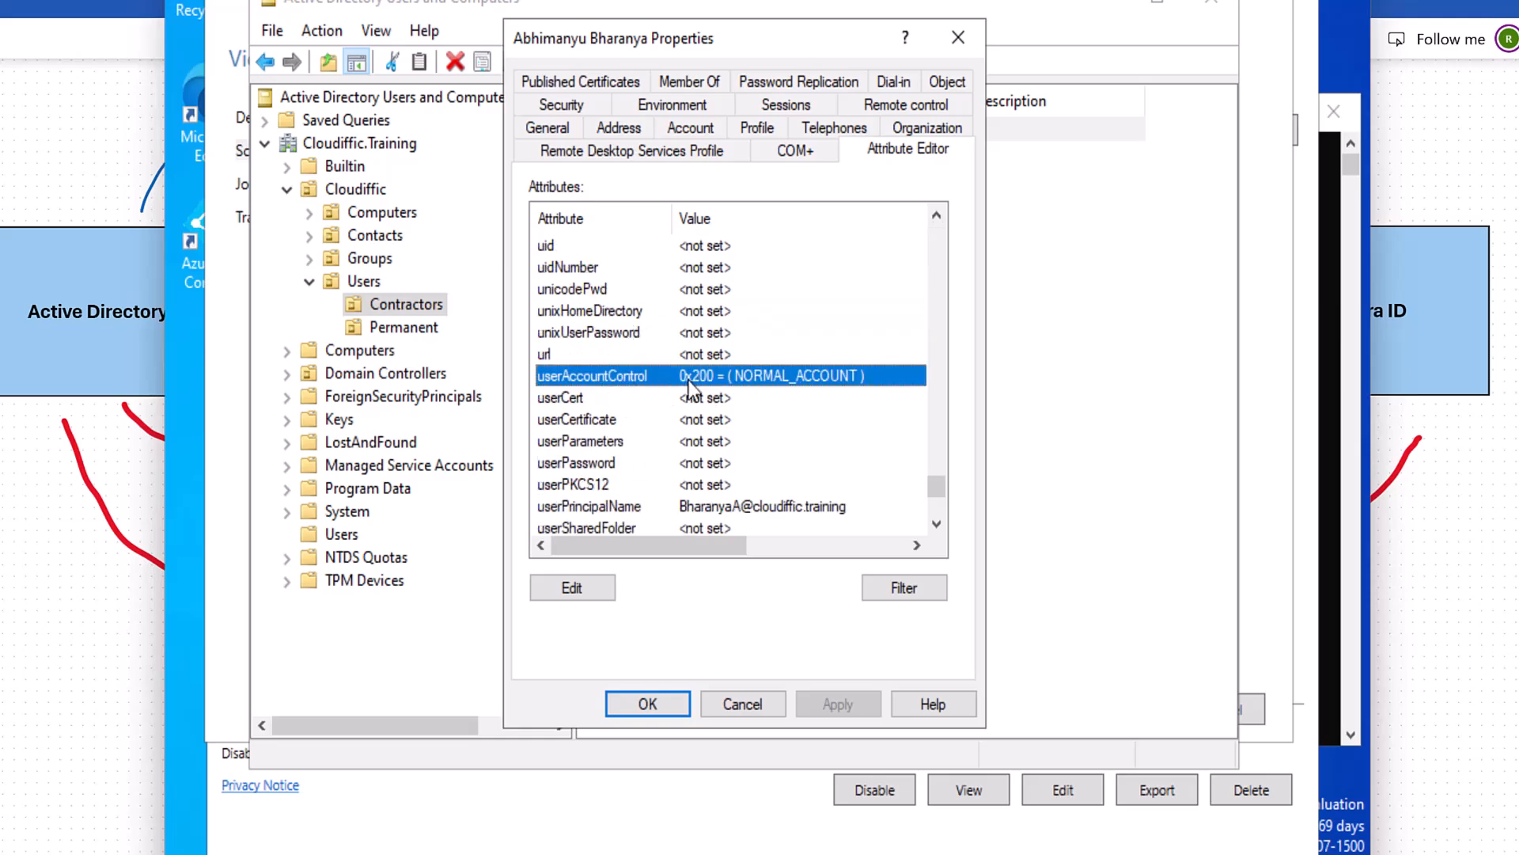
left_click(595, 588)
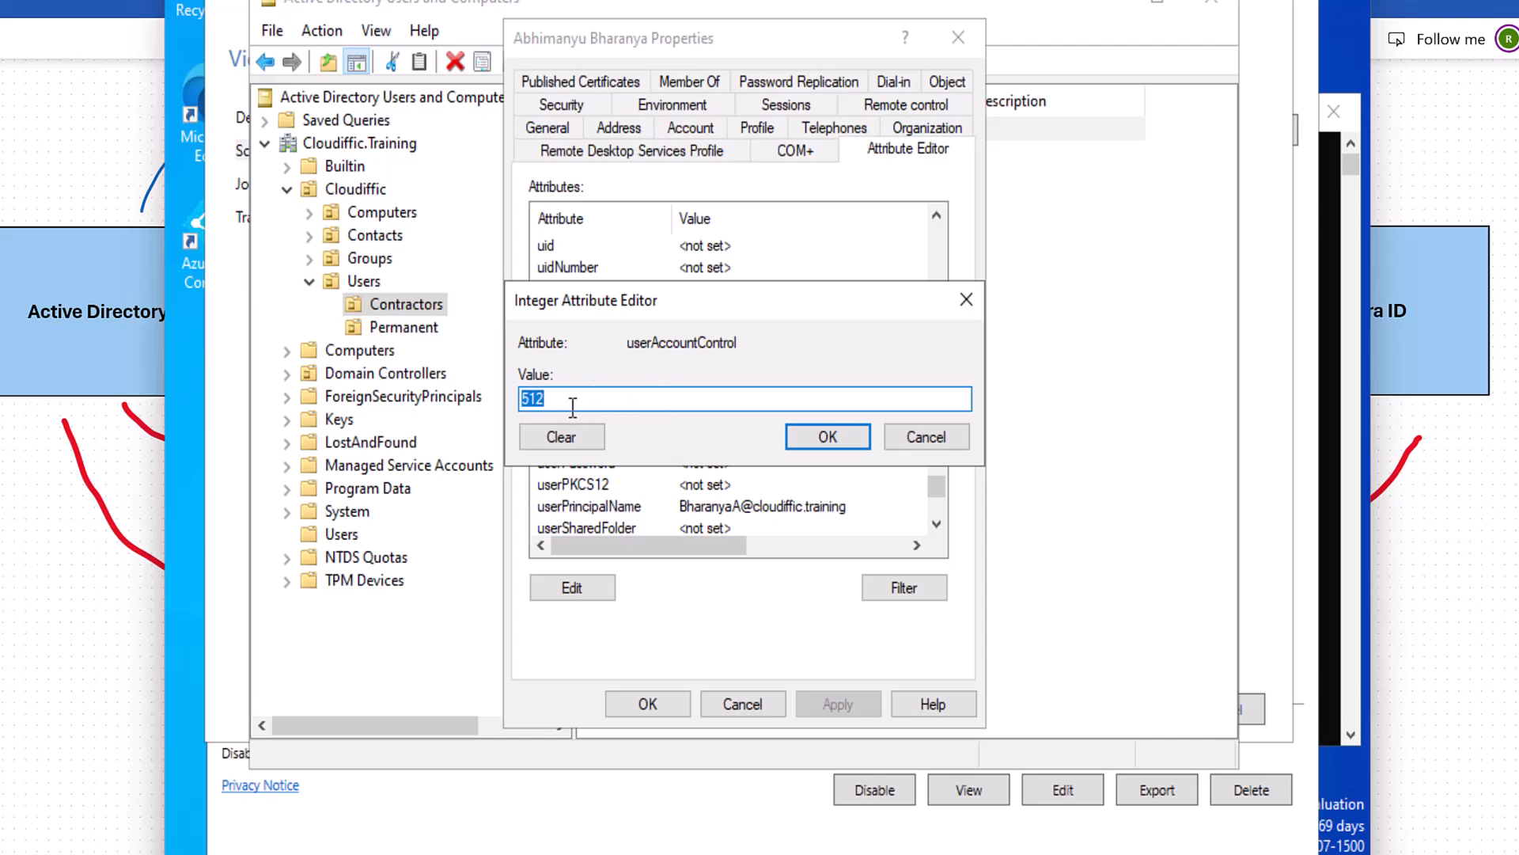
left_click(897, 440)
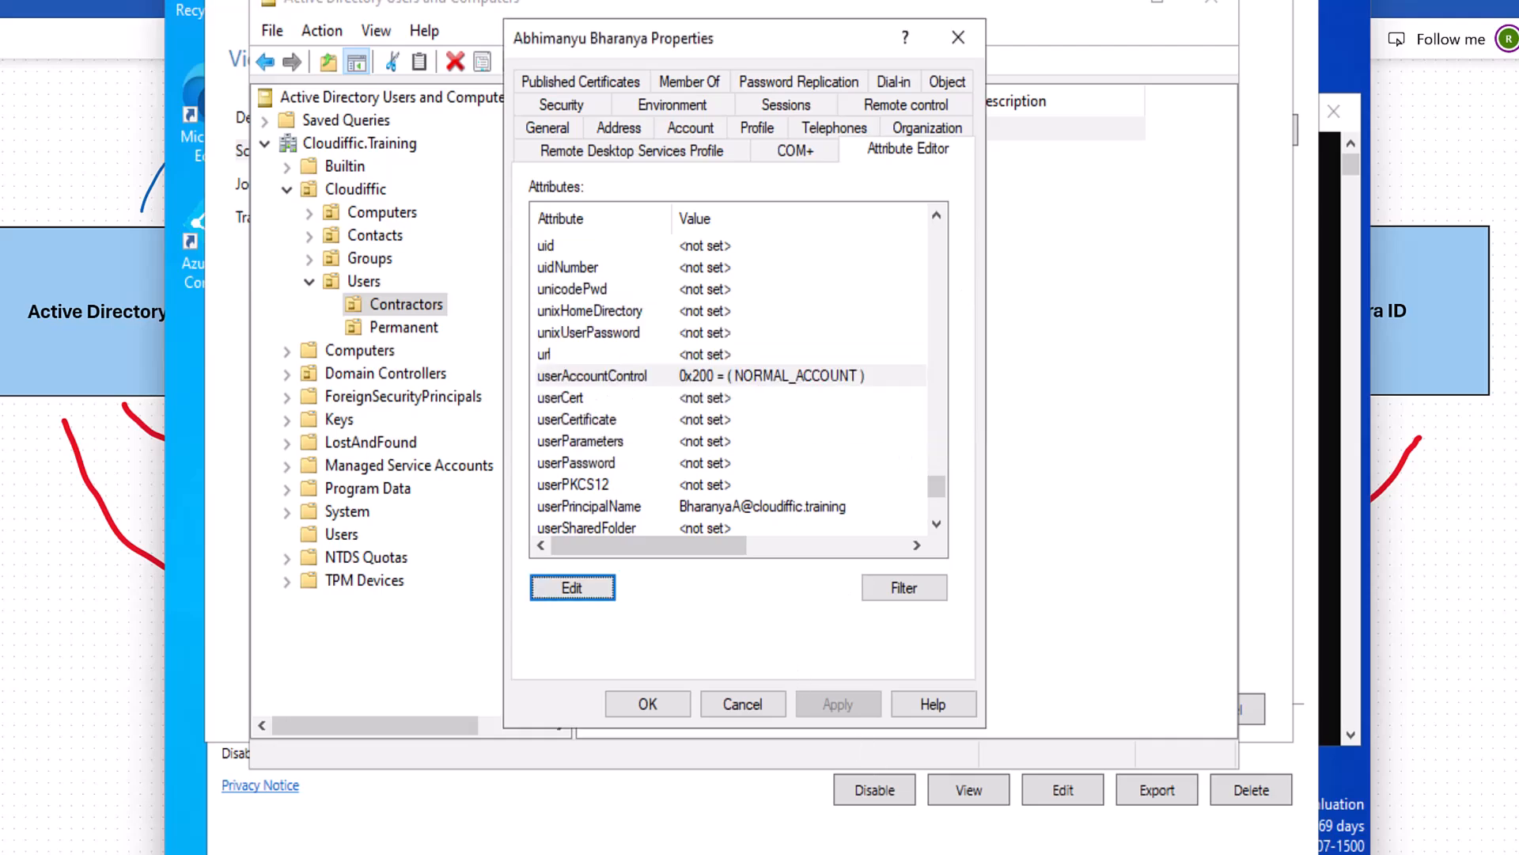
left_click(747, 703)
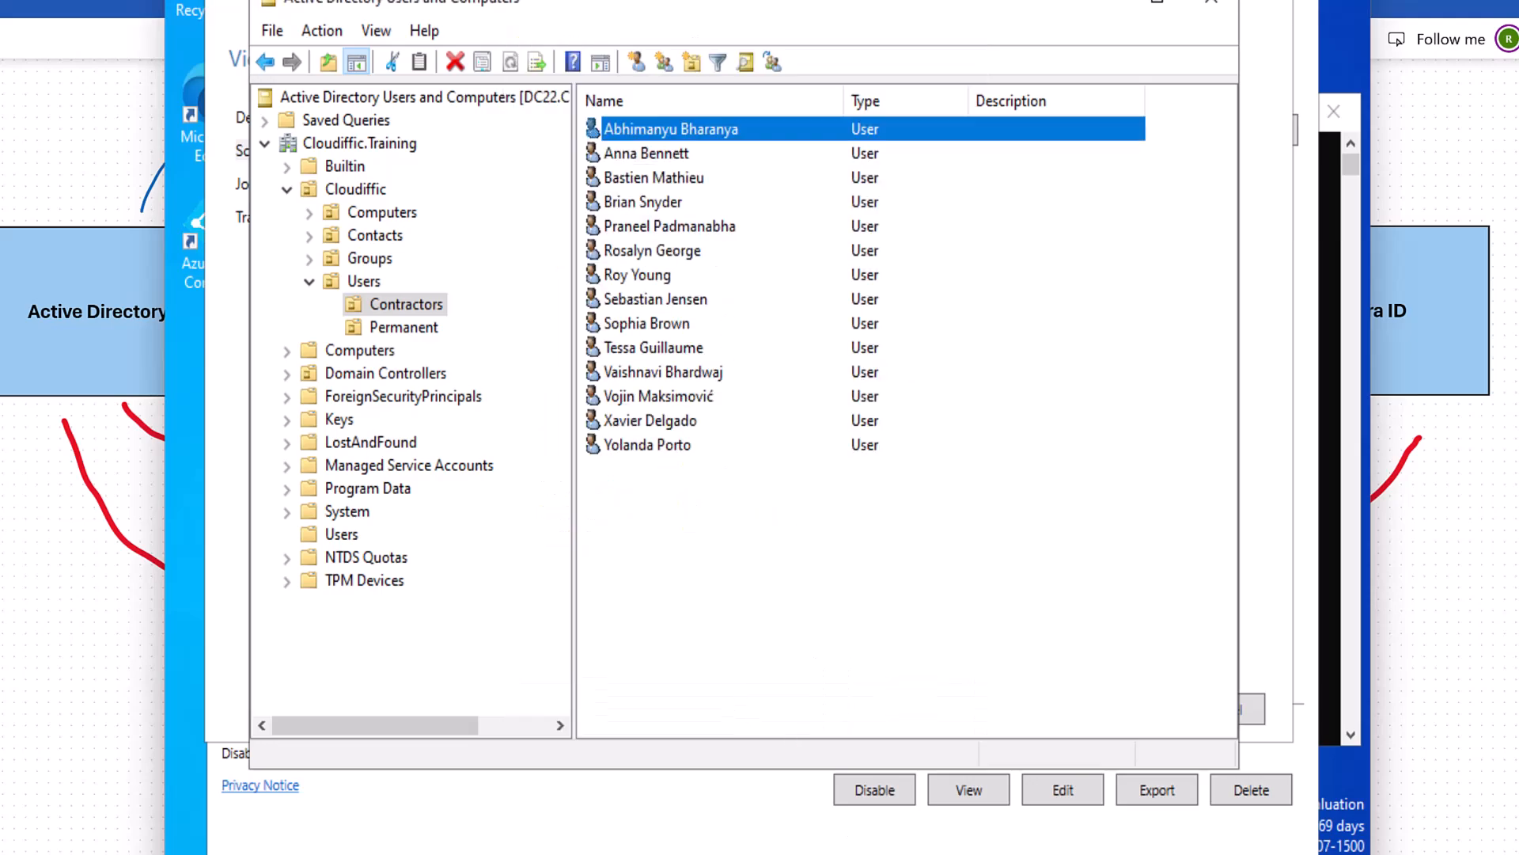
left_click(1013, 716)
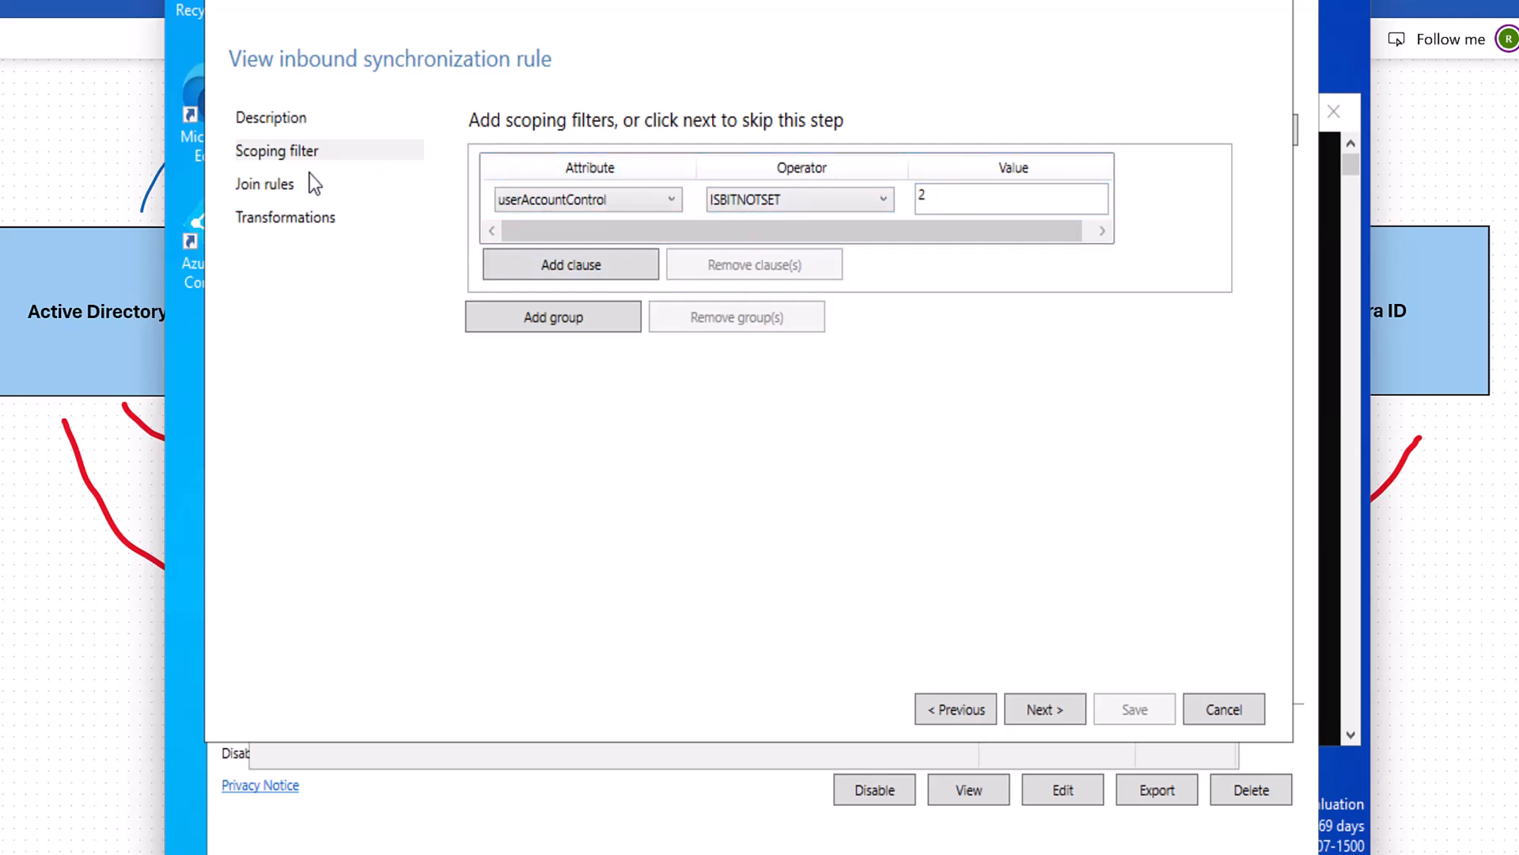
Review the rule's join rules and transformations, including accountEnabled set to constant True.
left_click(272, 187)
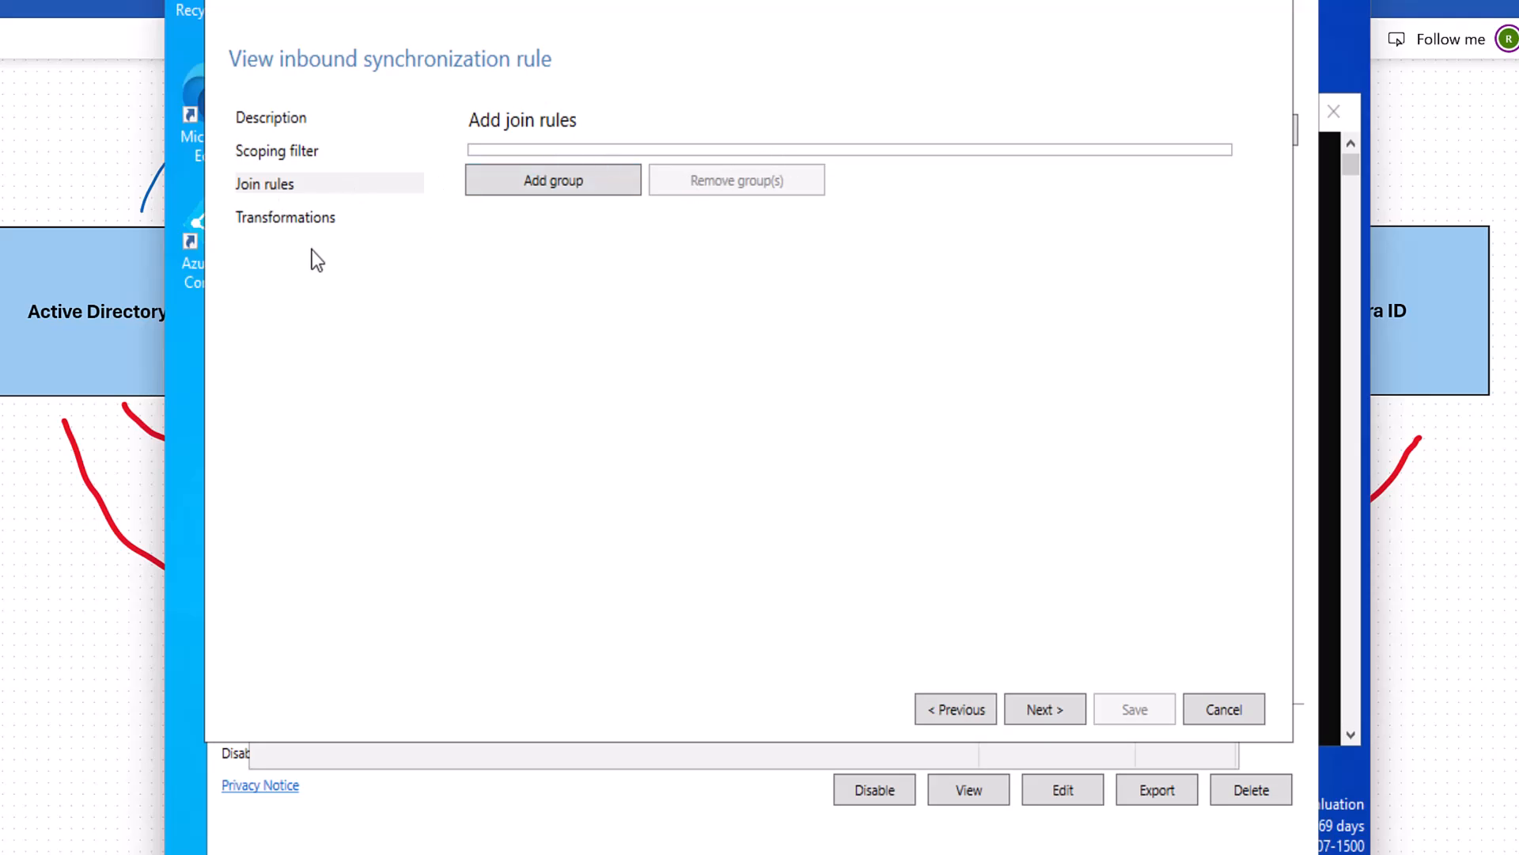
left_click(292, 225)
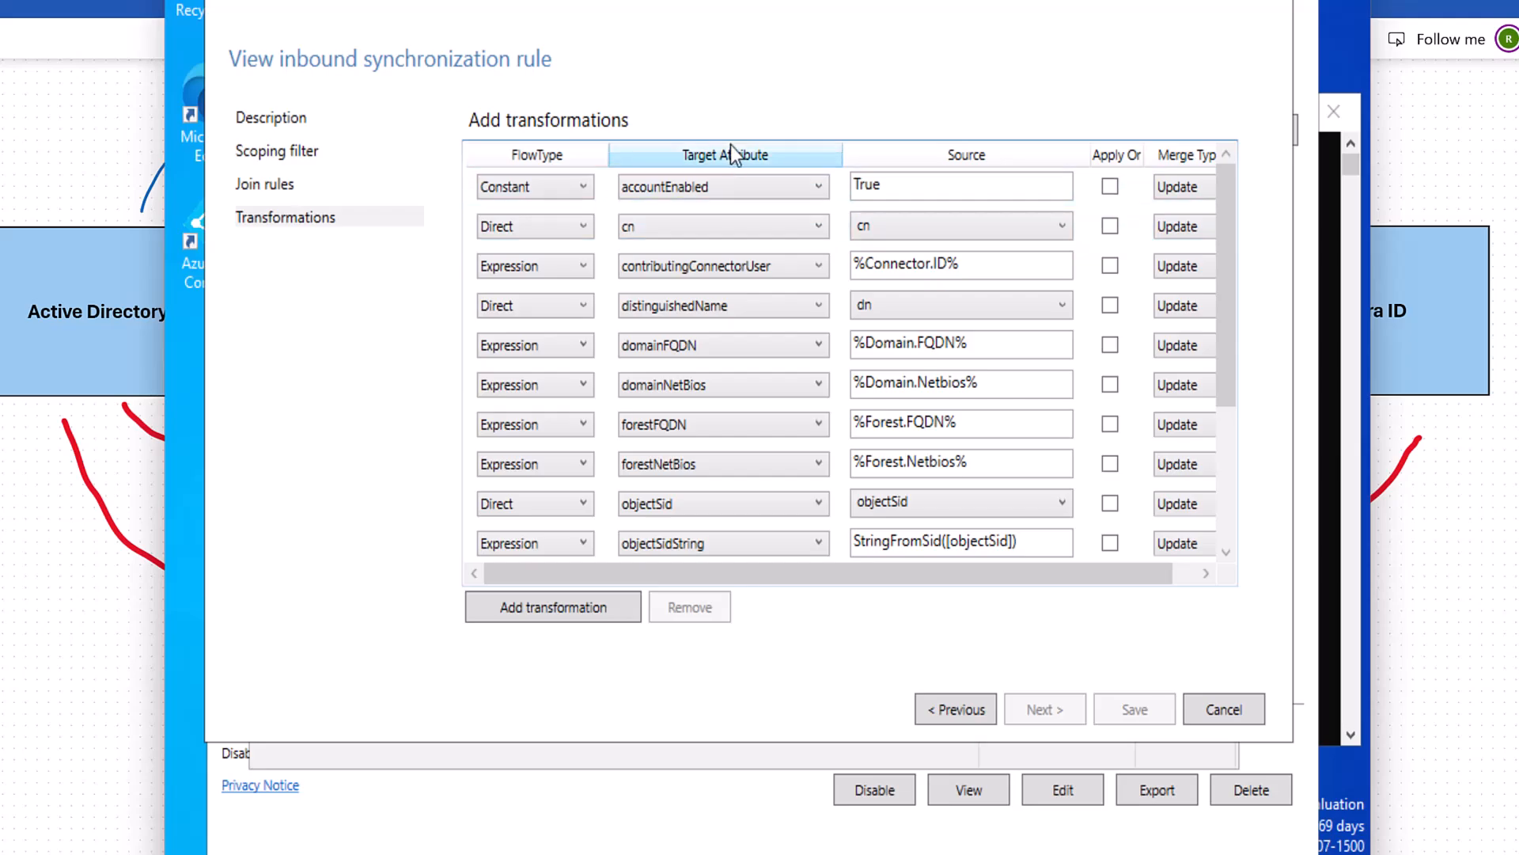
left_click_drag(792, 571, 942, 585)
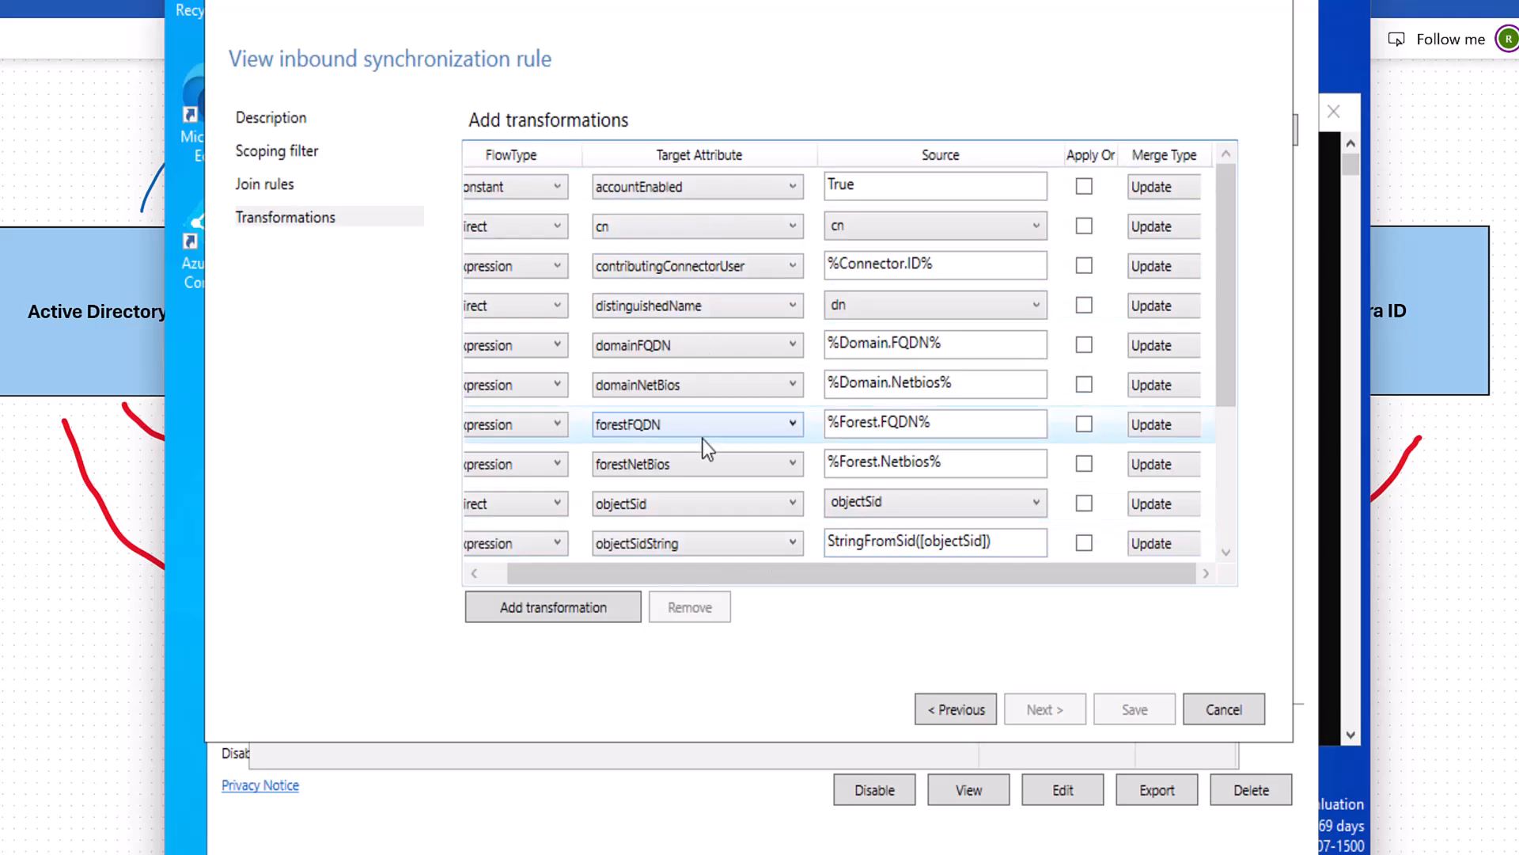
scroll(704, 491, "down", 3)
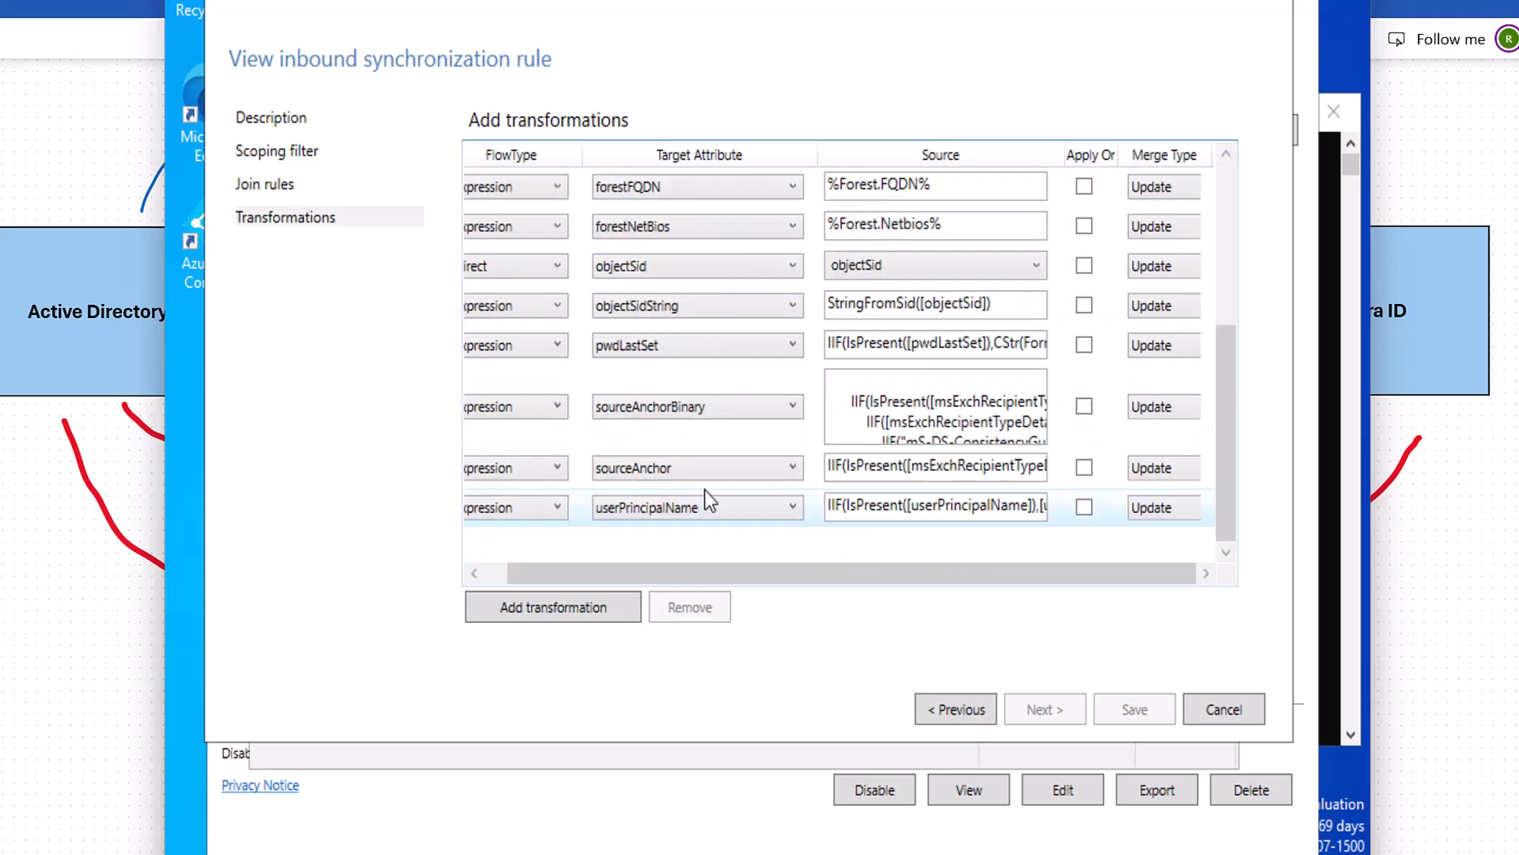
scroll(715, 486, "up", 3)
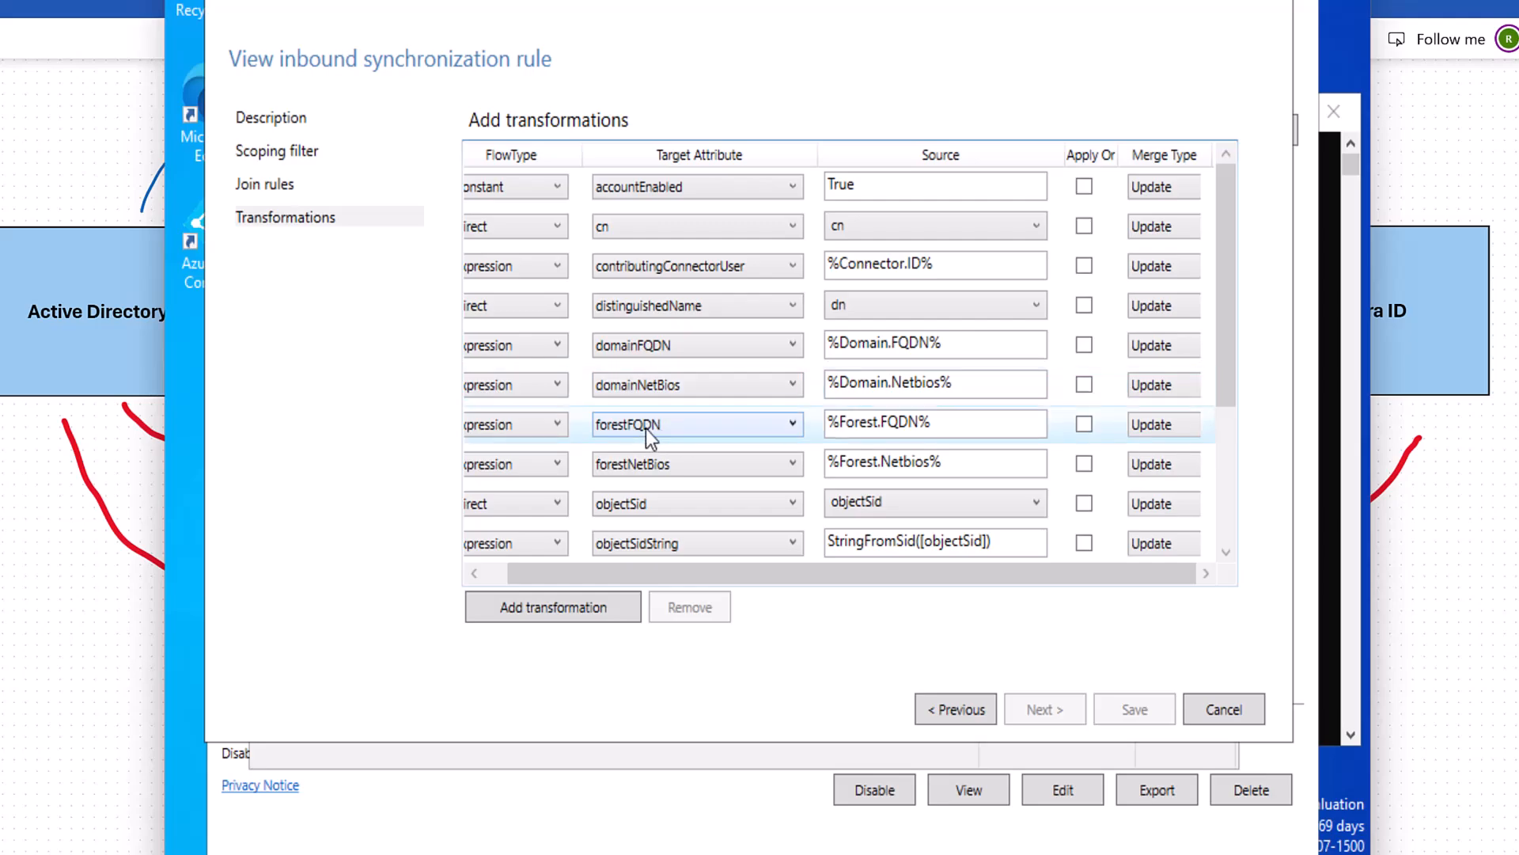
scroll(782, 433, "down", 2)
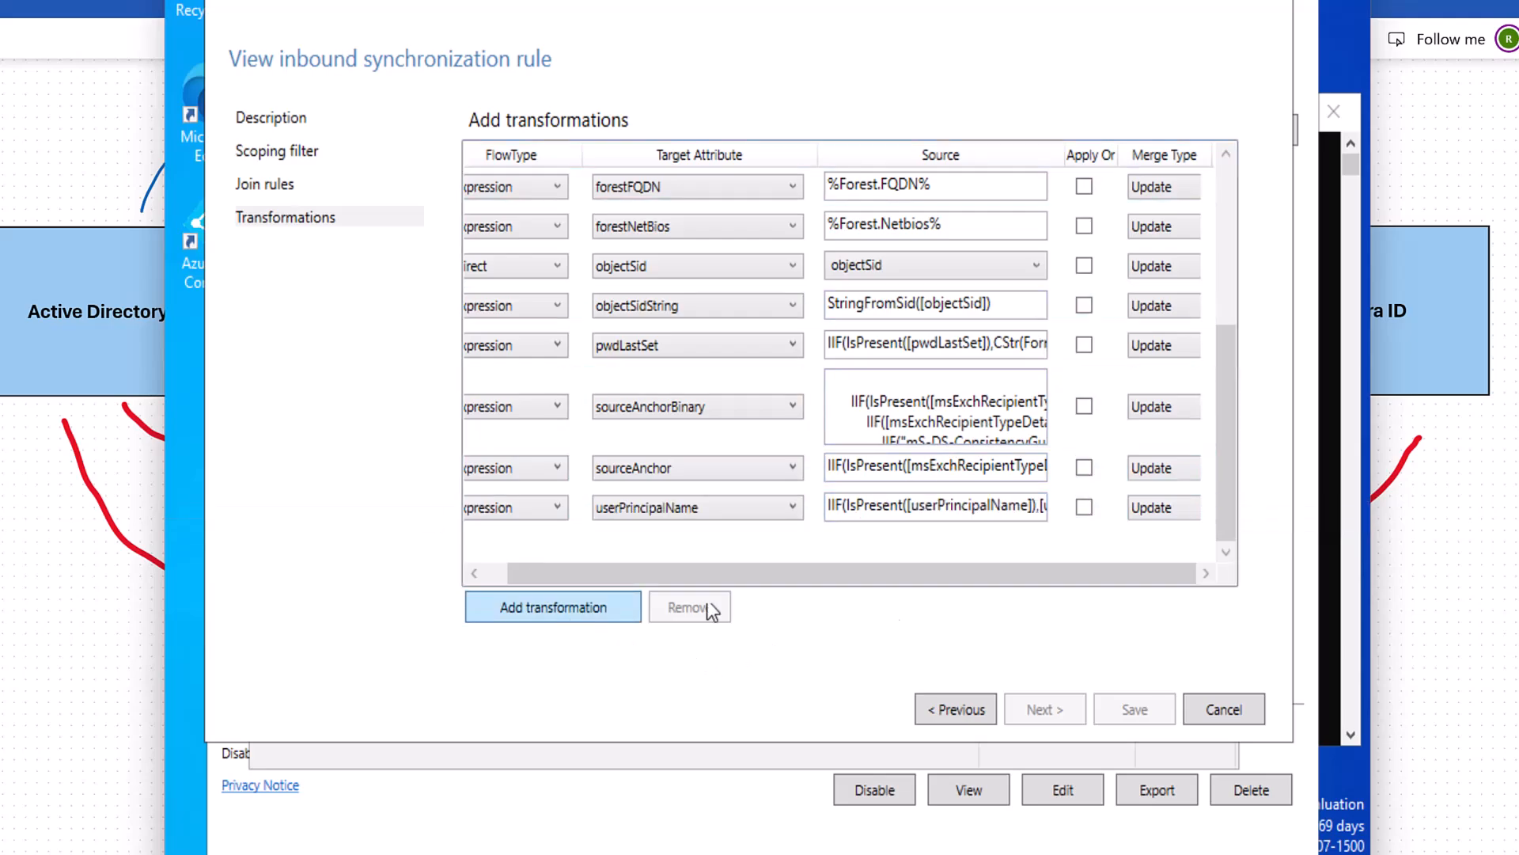
Attempt to edit the reserved In from AD - User AccountEnabled rule and decline the copy prompt.
left_click(1252, 716)
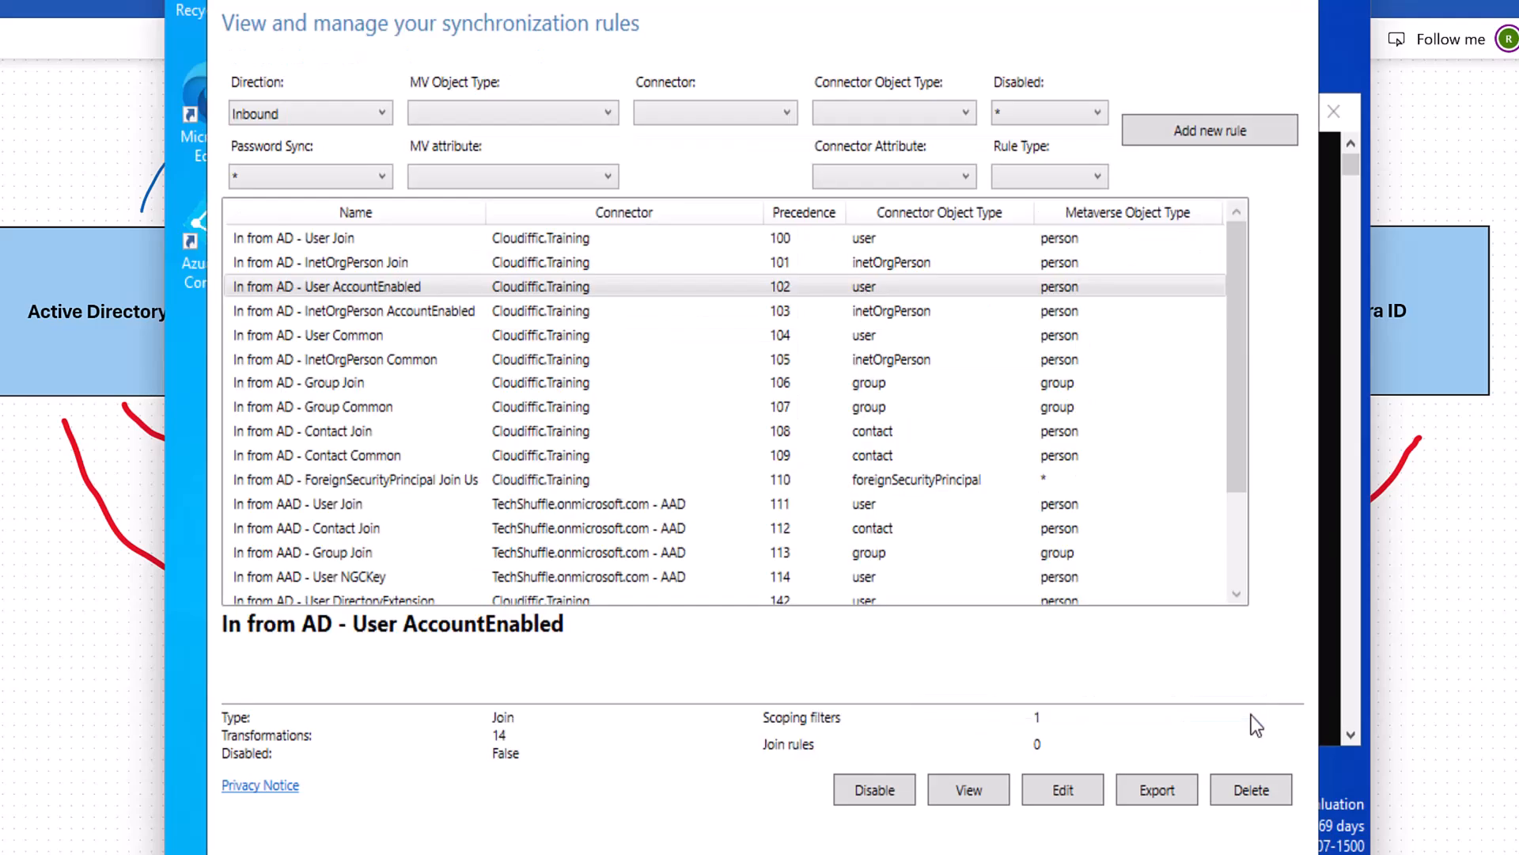
left_click(404, 268)
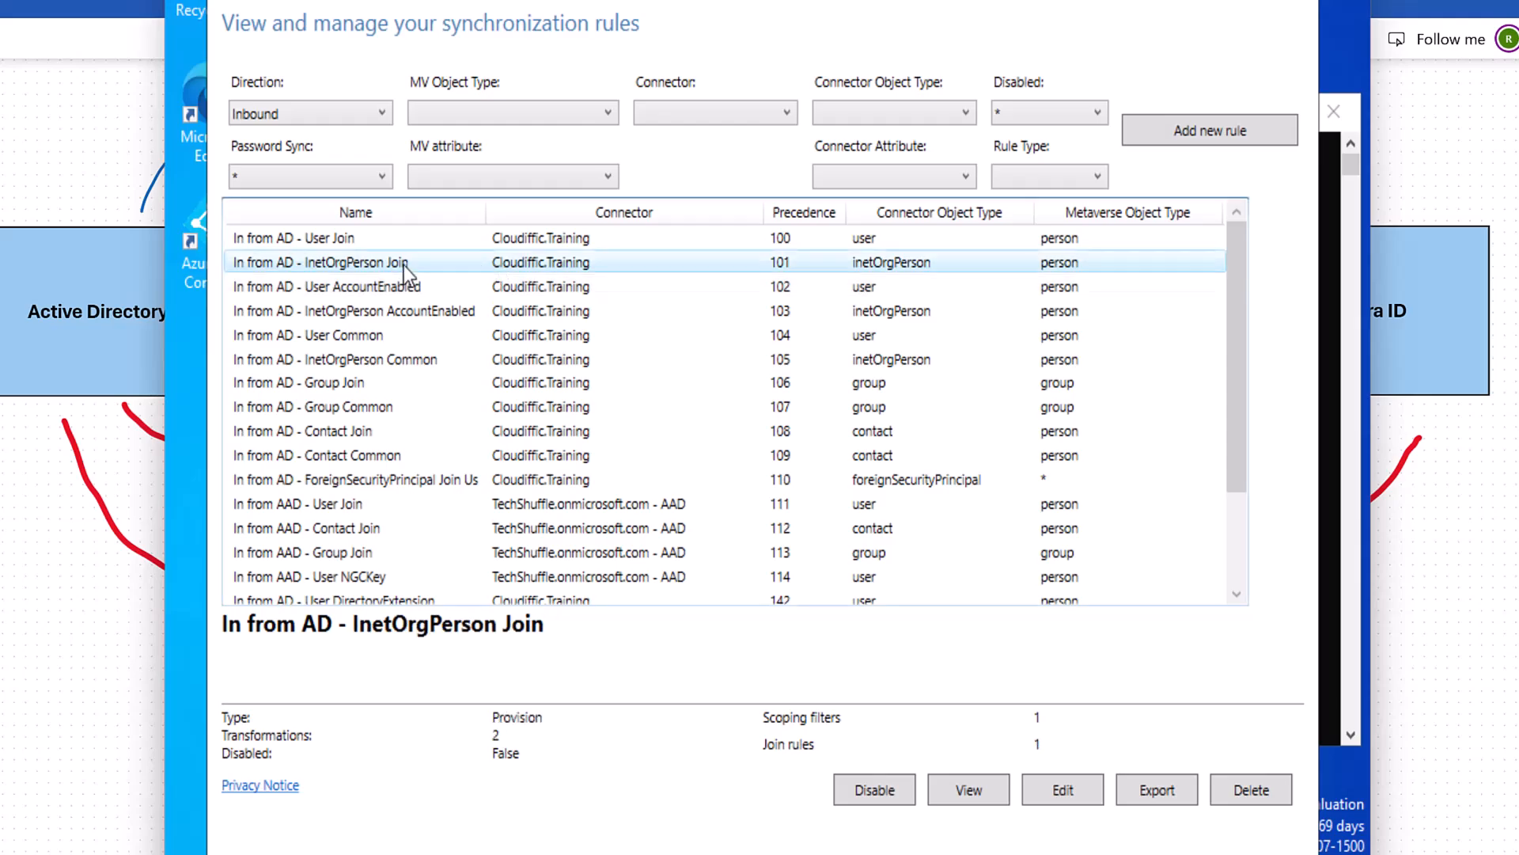
left_click(417, 312)
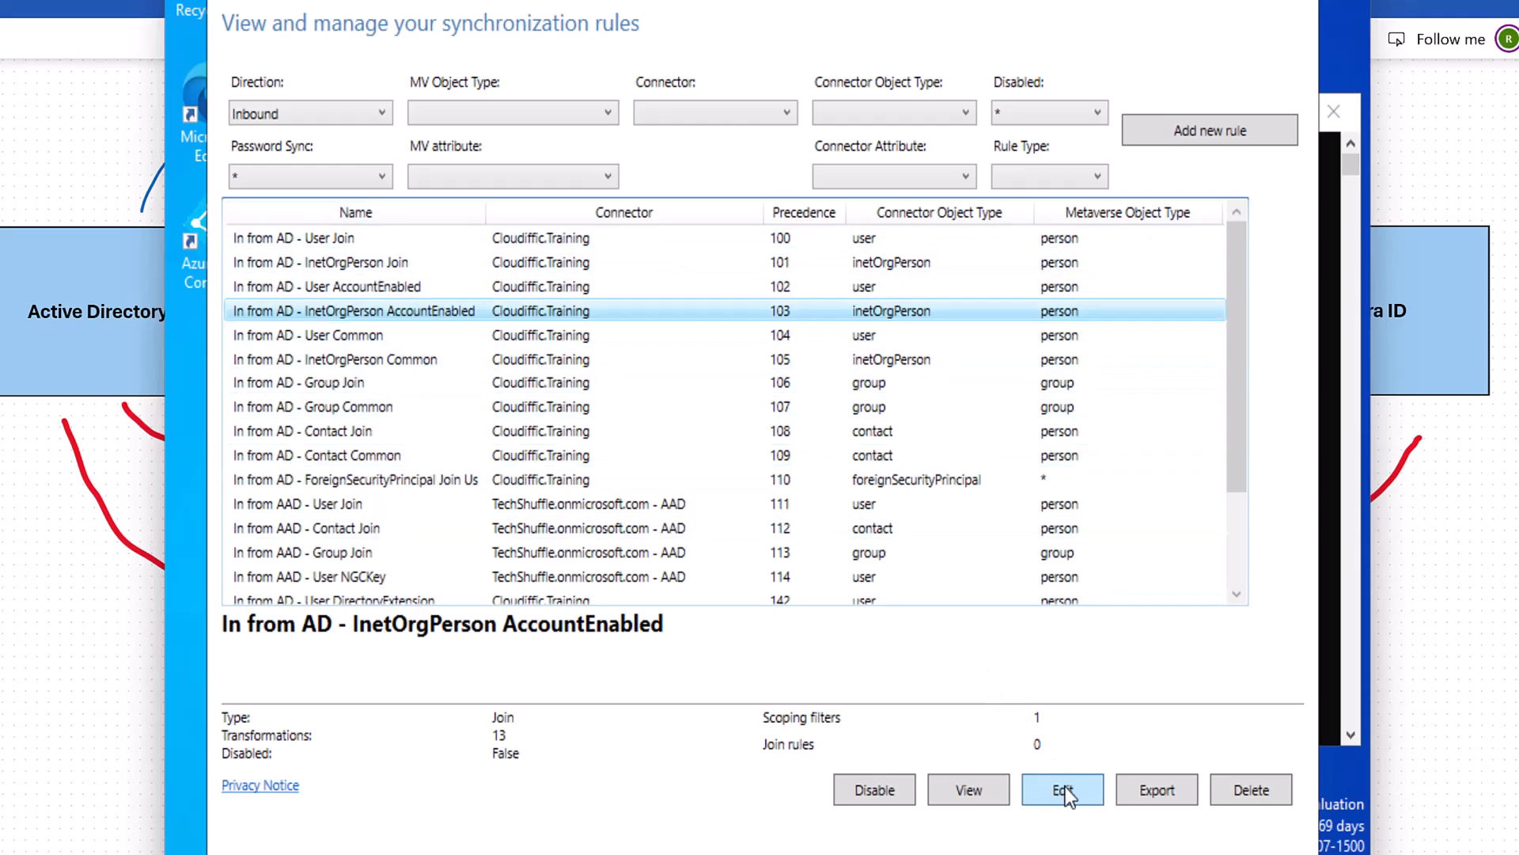
left_click(435, 286)
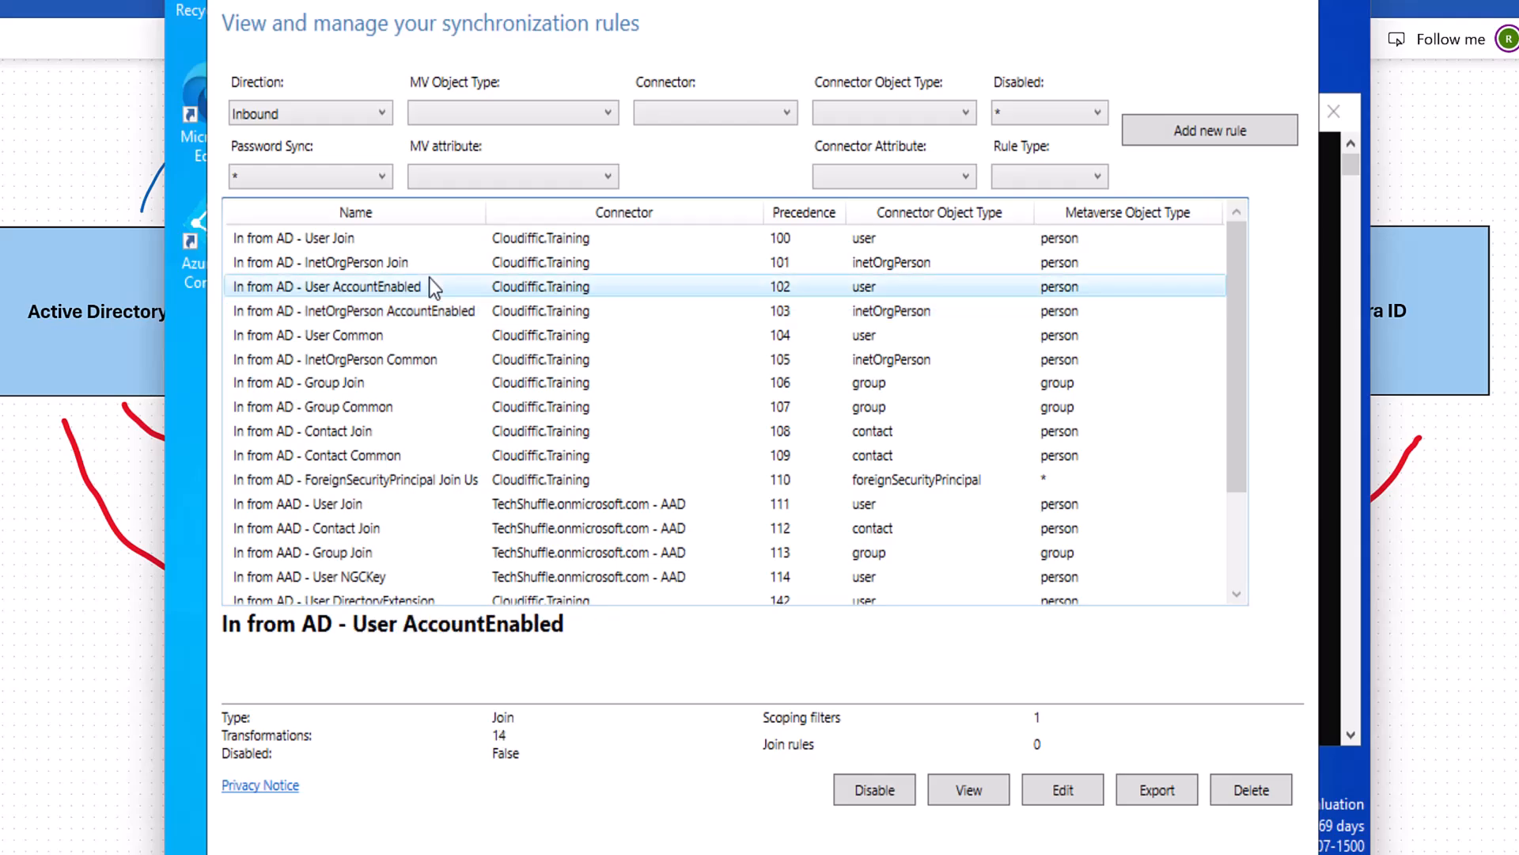
left_click(1100, 789)
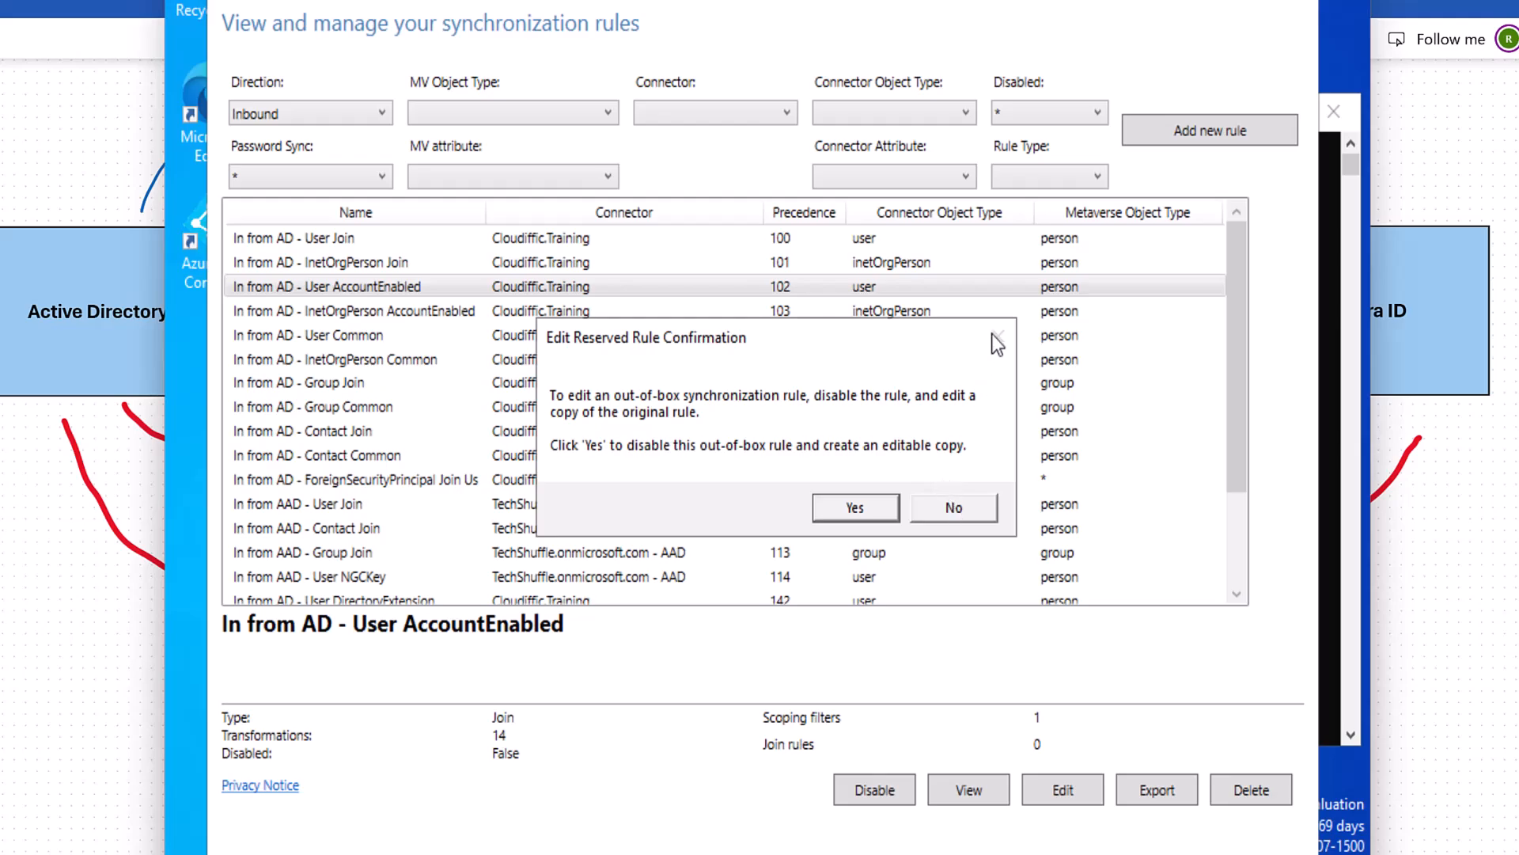
left_click(969, 505)
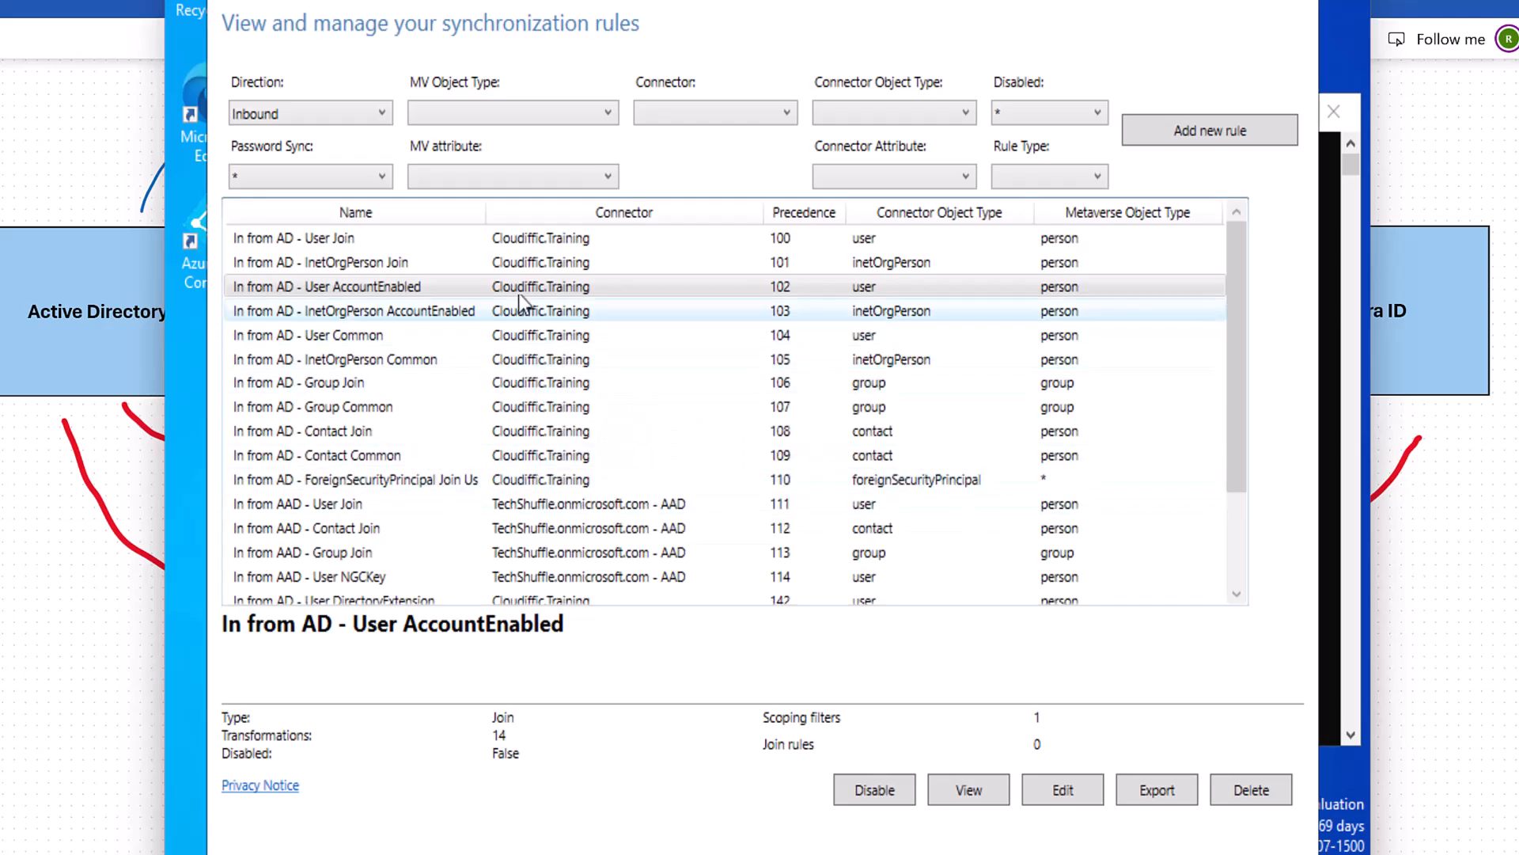
Select the InetOrgPerson AccountEnabled rule, then list the outbound synchronization rules.
left_click(389, 314)
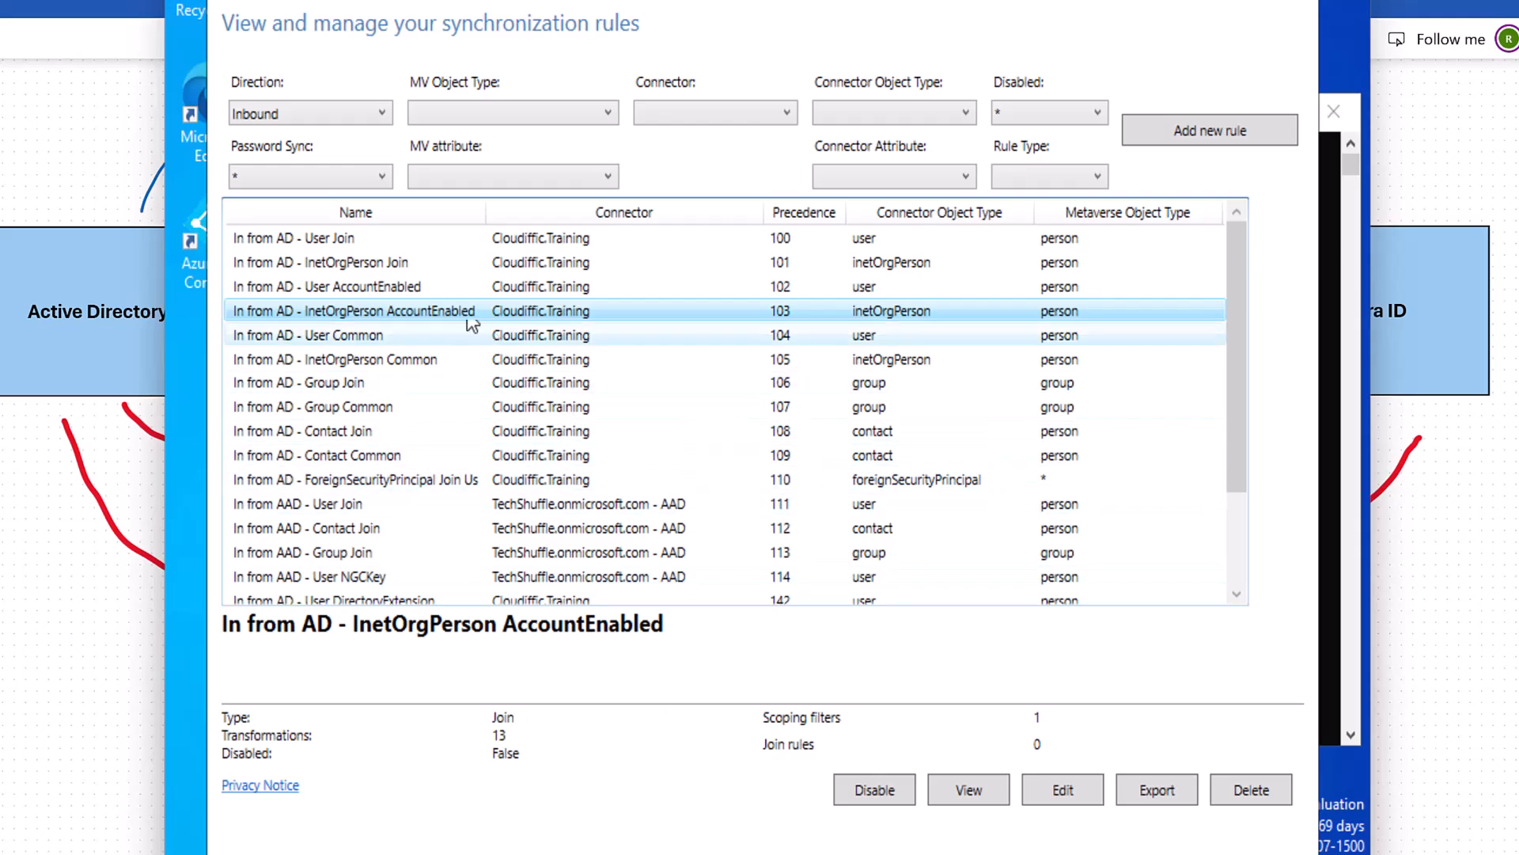
scroll(357, 356, "down", 2)
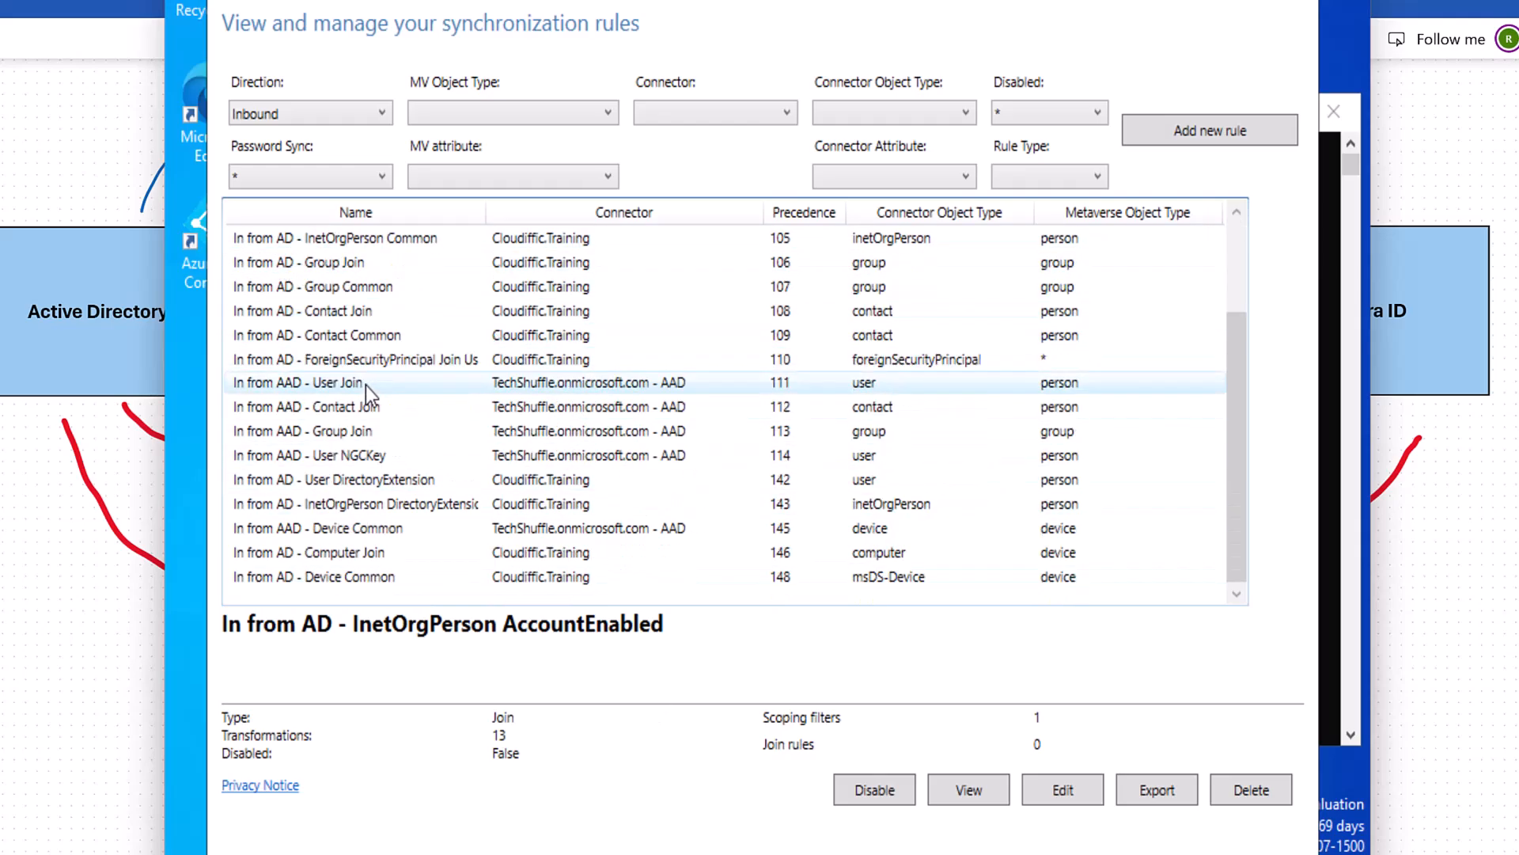
left_click(382, 114)
left_click(332, 154)
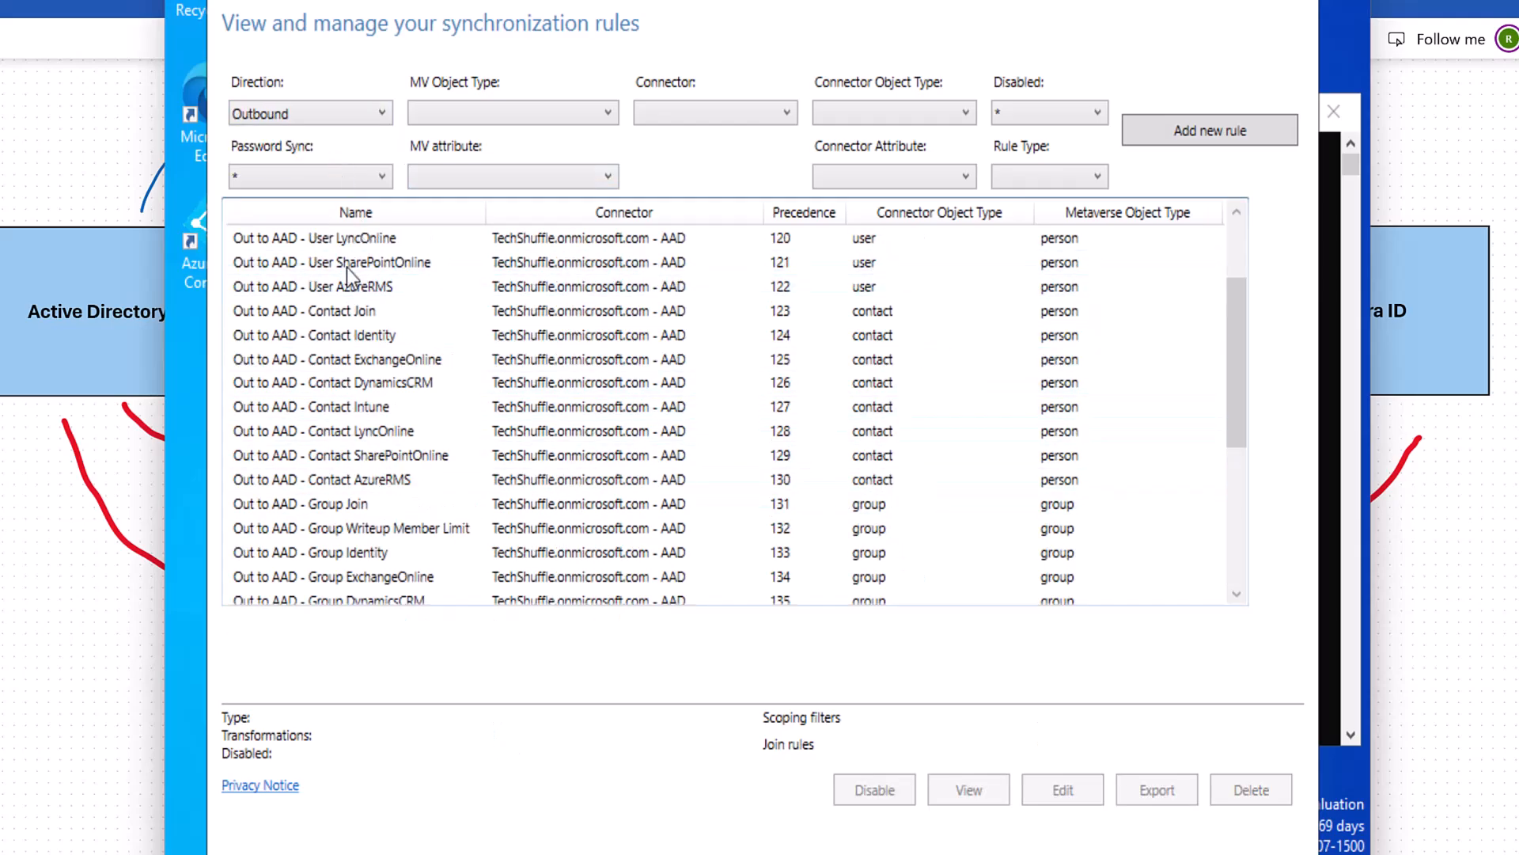
scroll(535, 397, "up", 2)
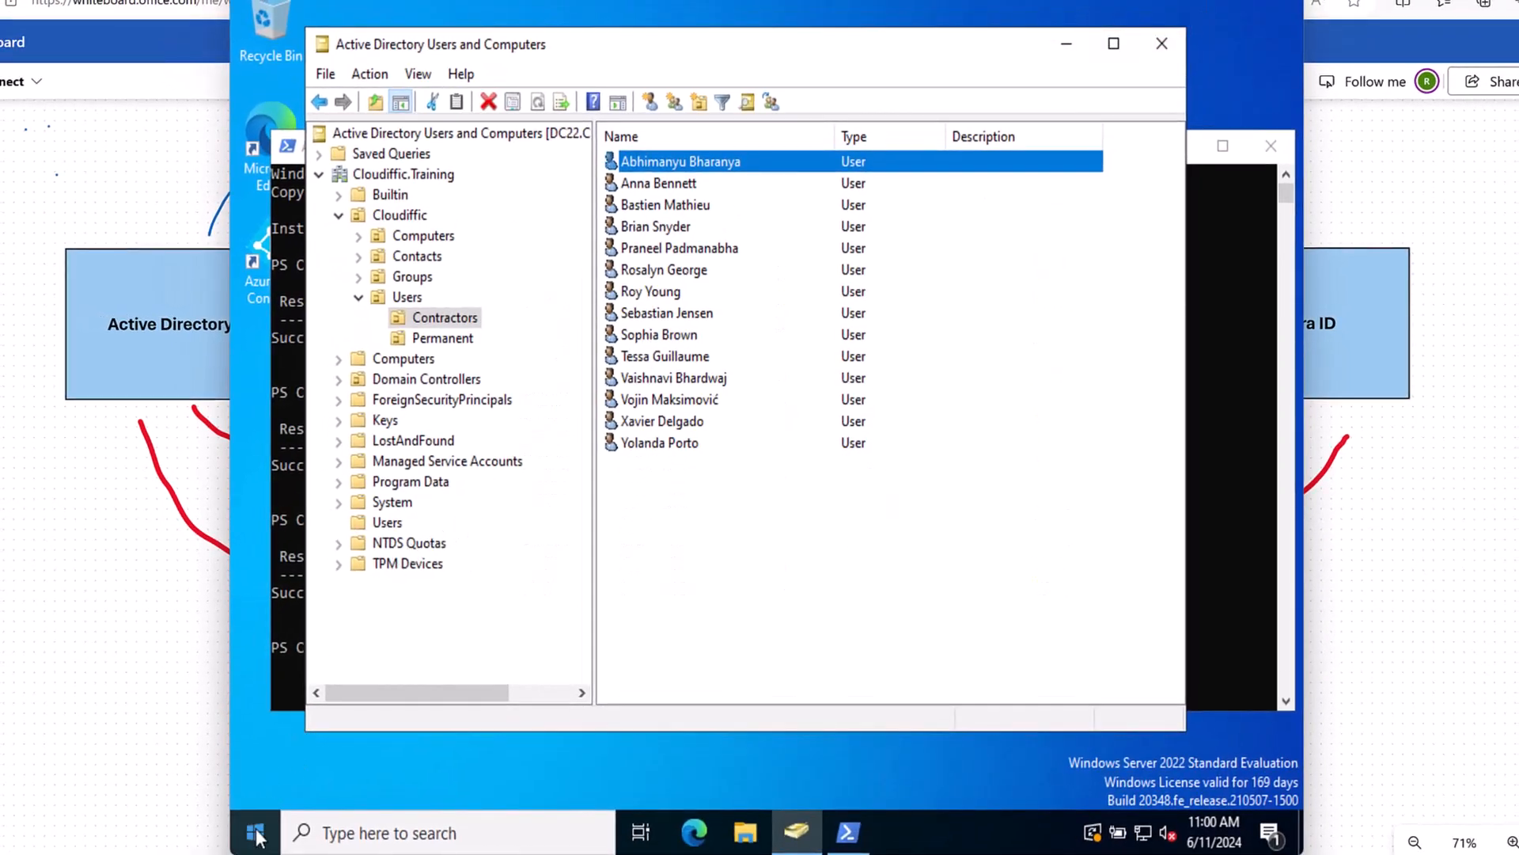
left_click(255, 832)
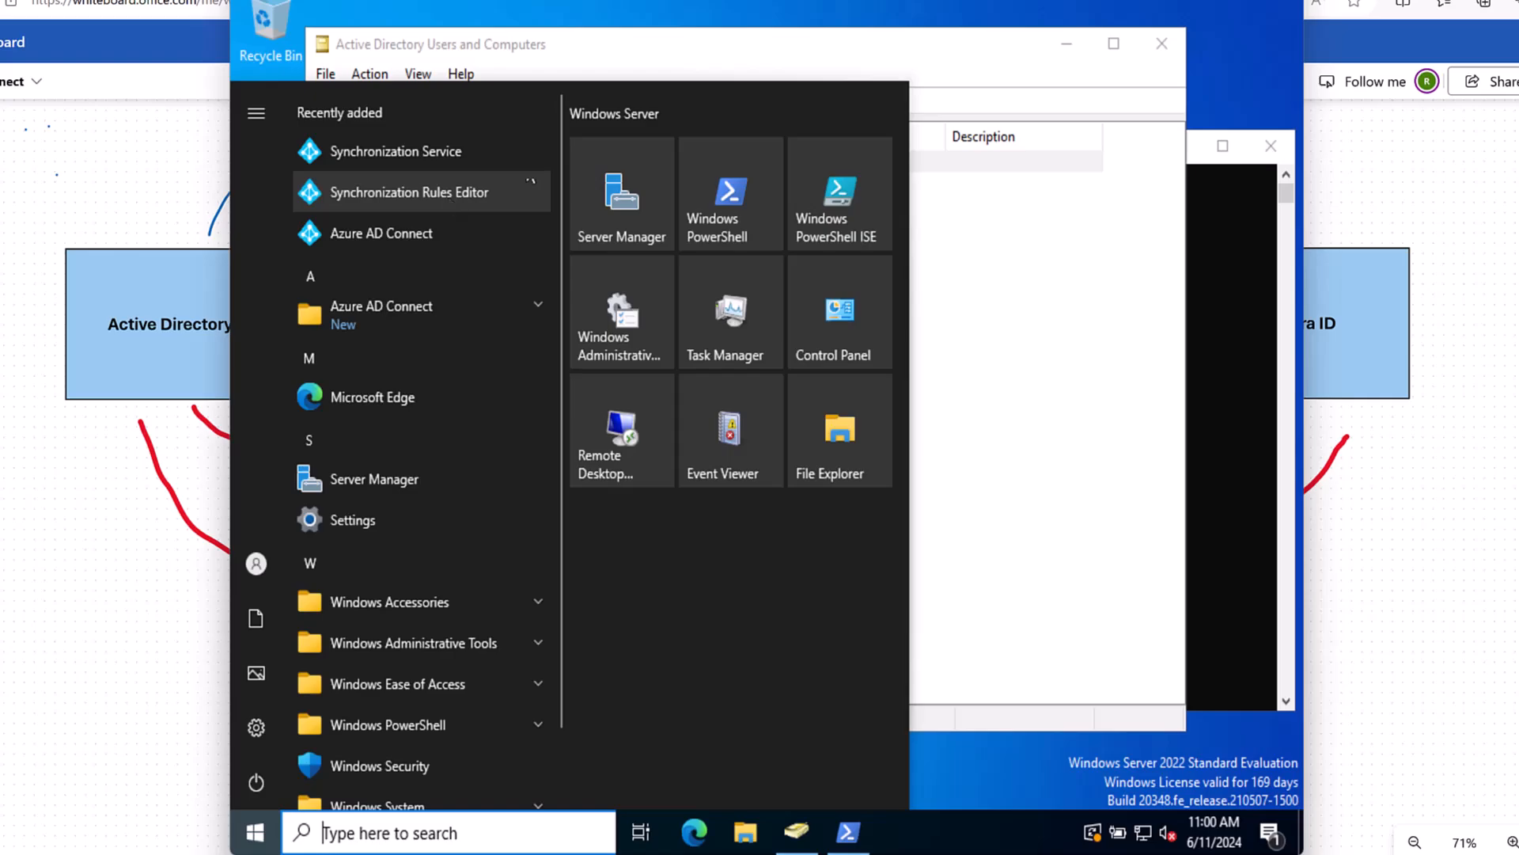
left_click(788, 51)
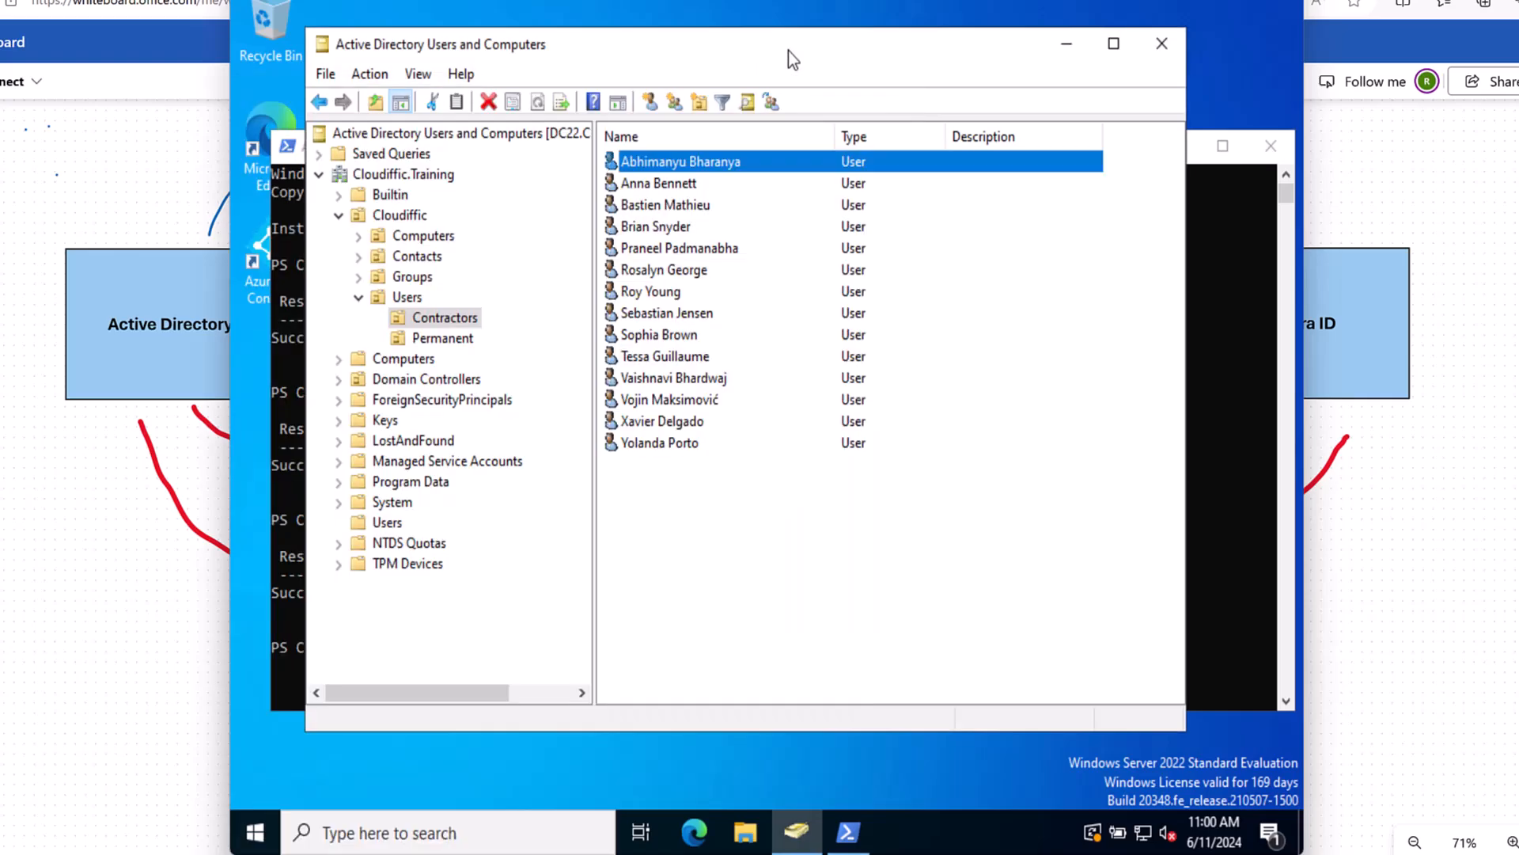